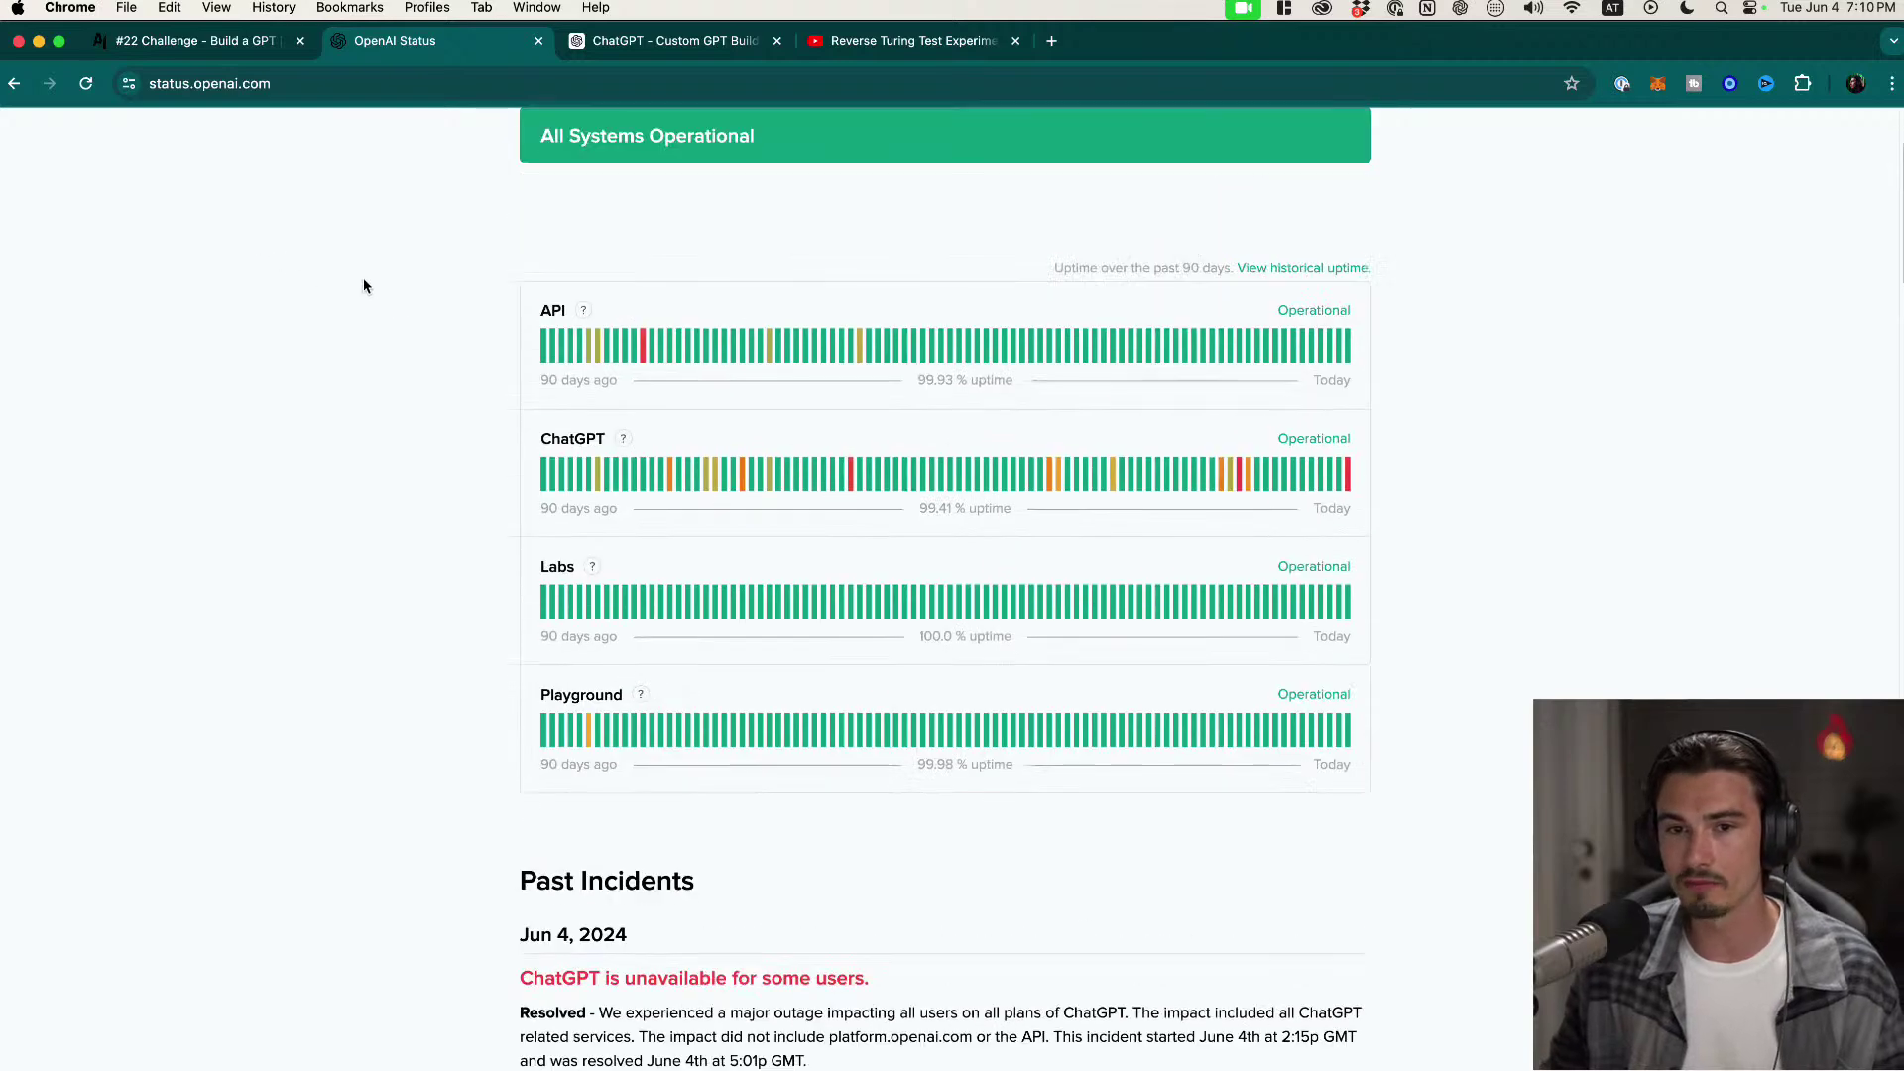
Step: Reload the OpenAI status page and check ChatGPT's uptime history for today
{"action": "left_click", "coordinate": [229, 90]}
{"action": "key", "text": "Return"}
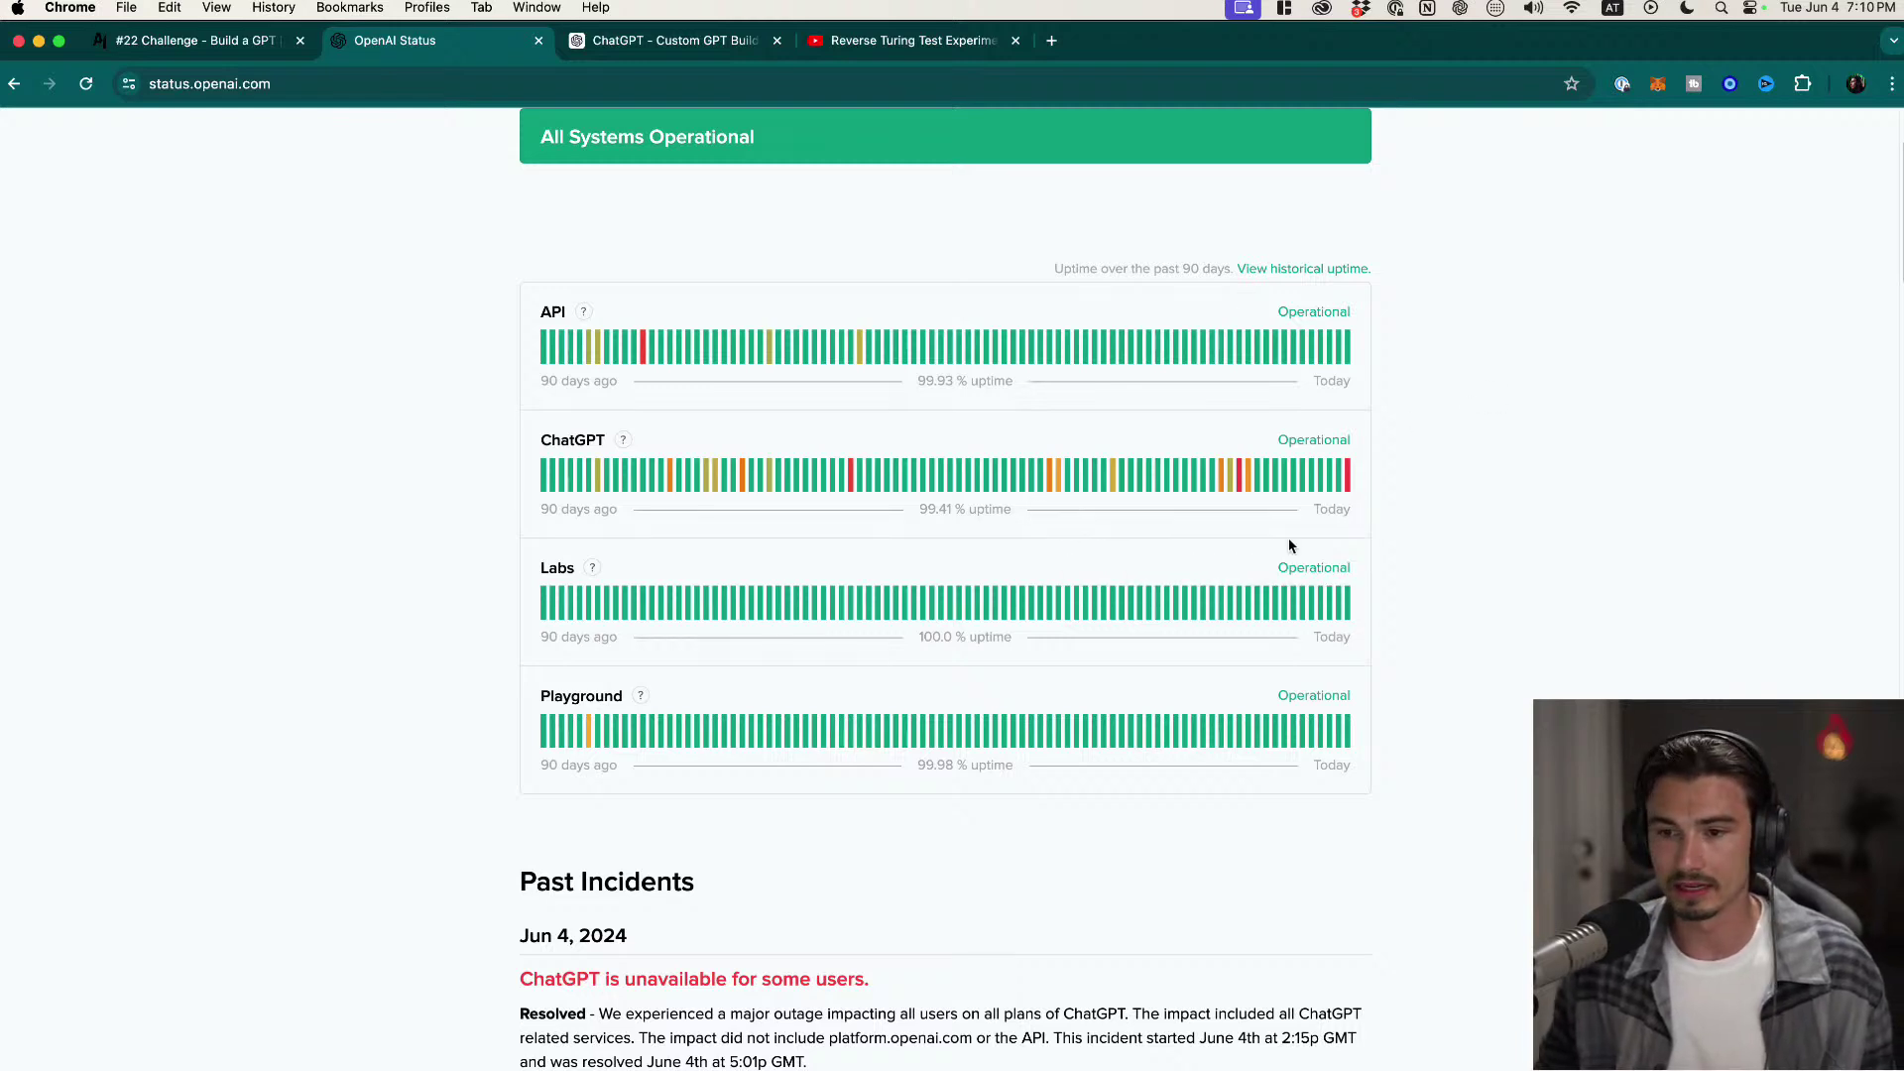
{"action": "mouse_move", "coordinate": [1331, 472]}
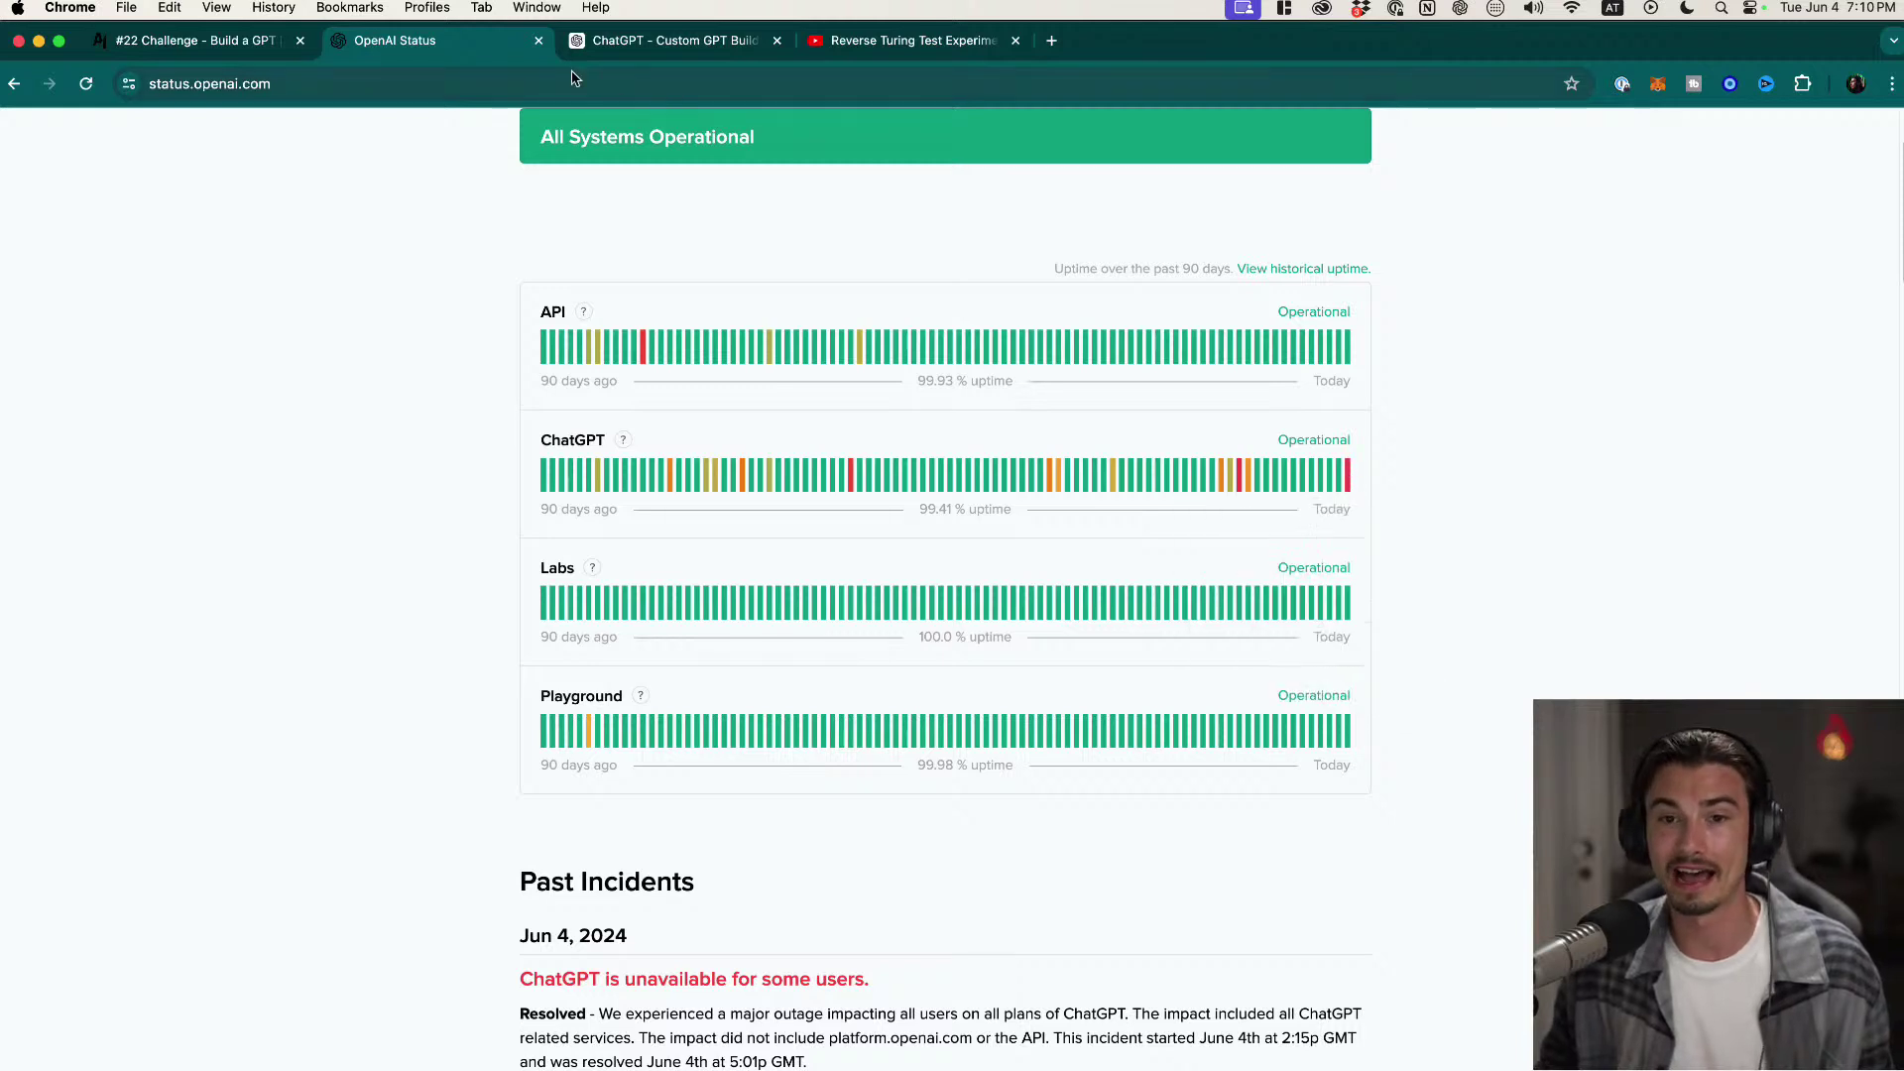
Step: Switch to the Custom GPT Builder page in ChatGPT and reload it
{"action": "left_click", "coordinate": [655, 41]}
{"action": "key", "text": "super+r"}
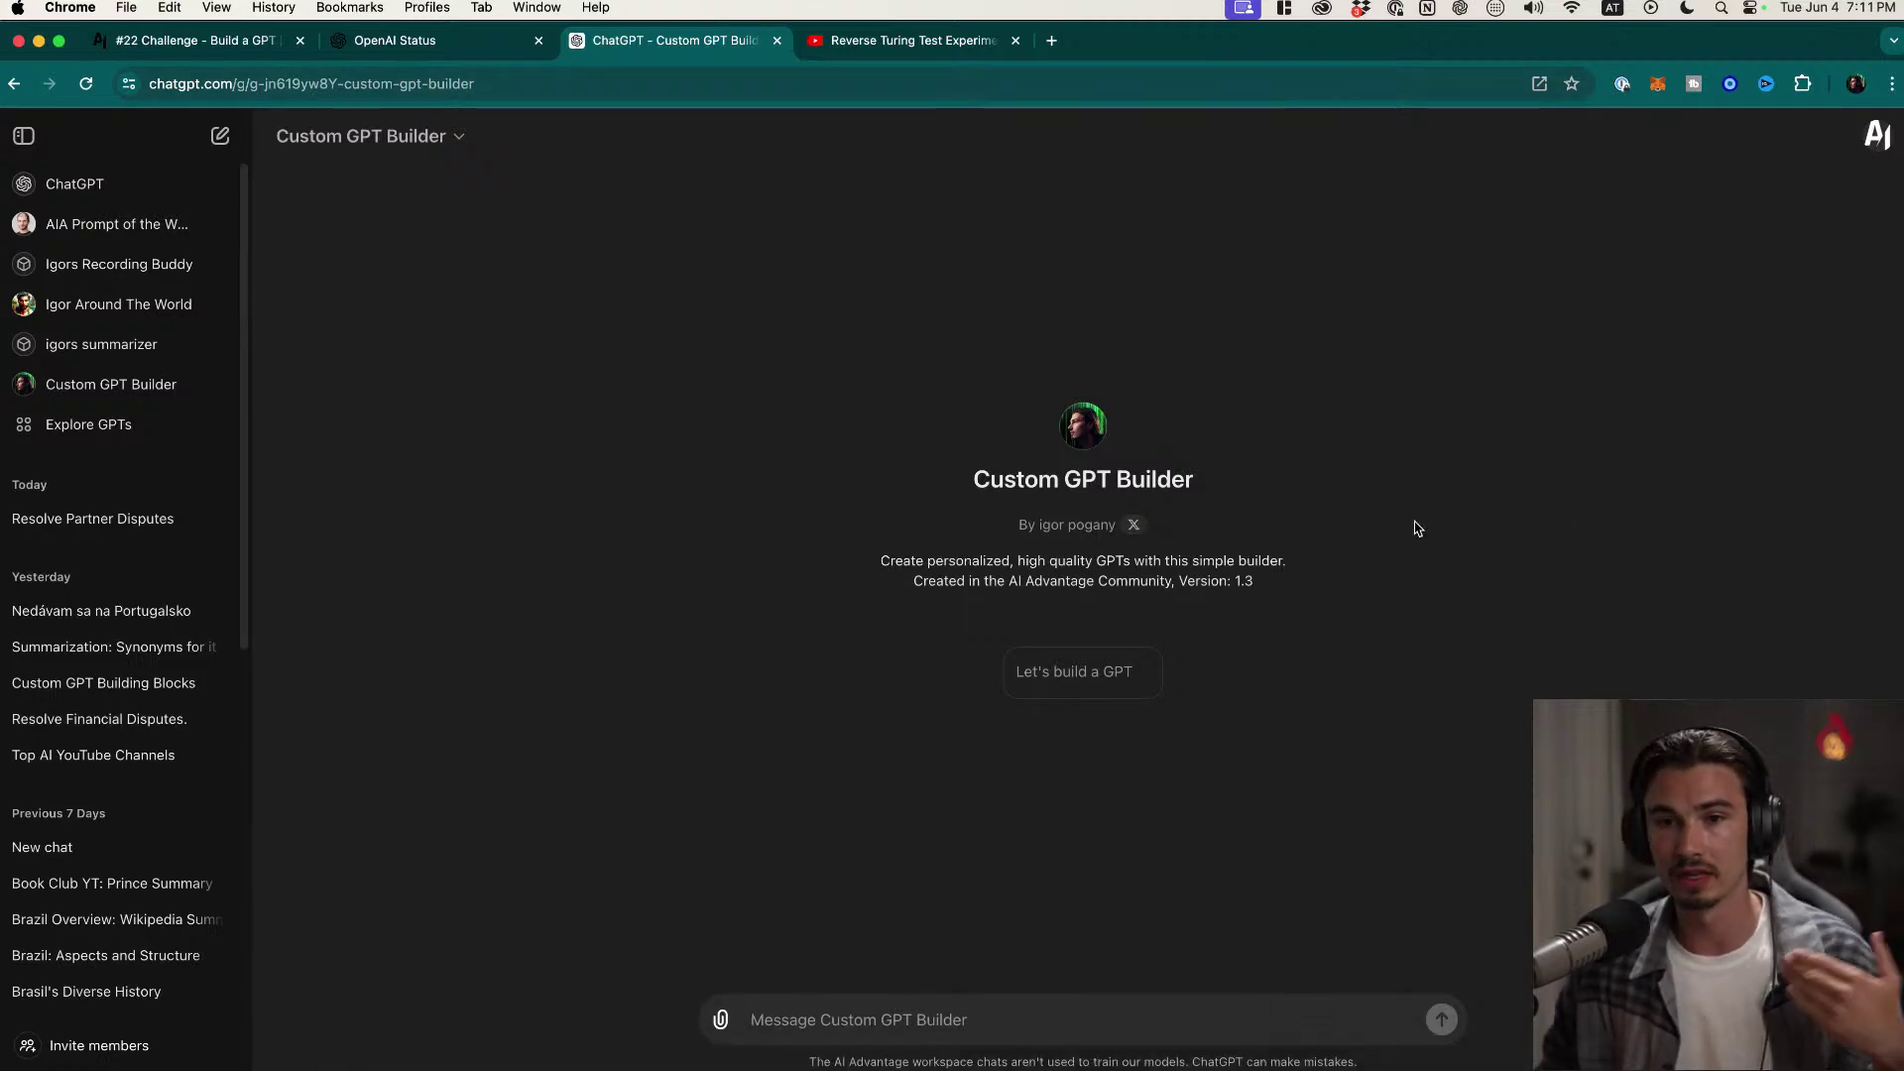
{"action": "mouse_move", "coordinate": [634, 1063]}
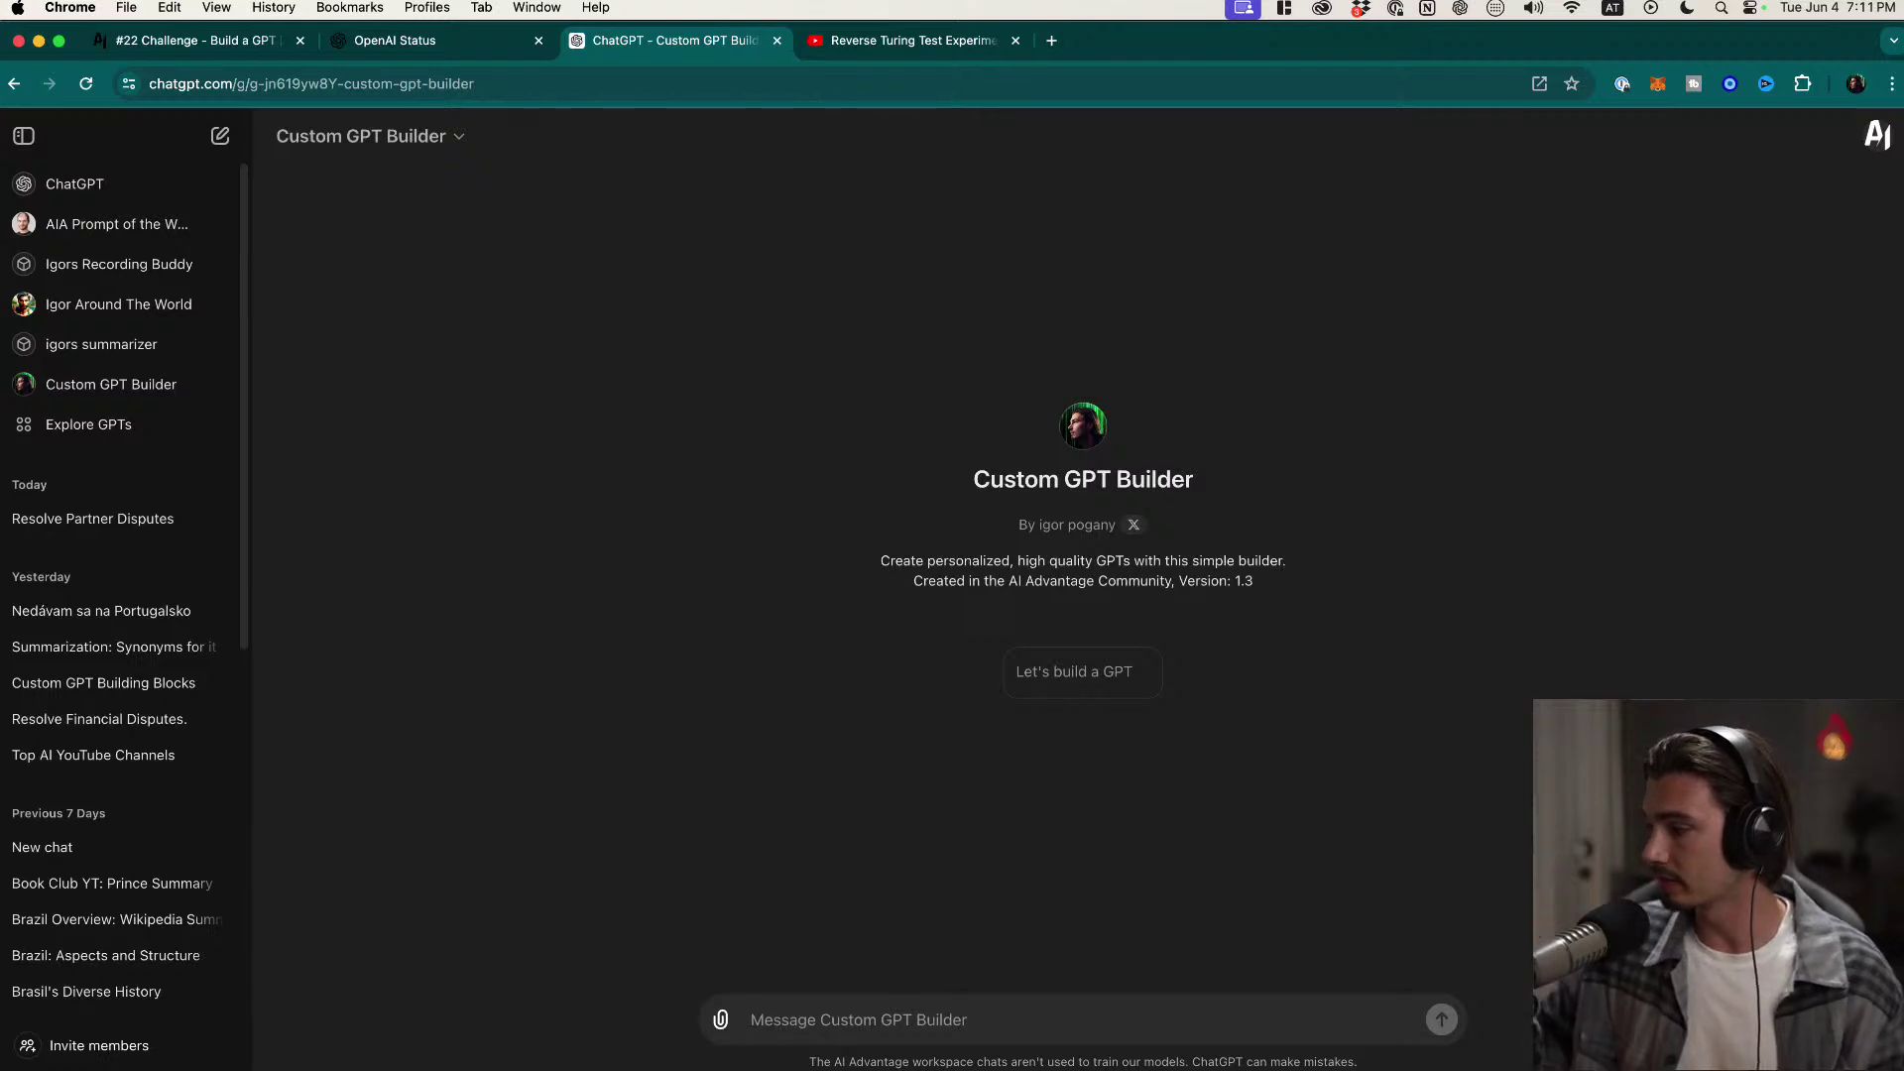
{"action": "left_click", "coordinate": [375, 79]}
{"action": "left_click", "coordinate": [606, 314]}
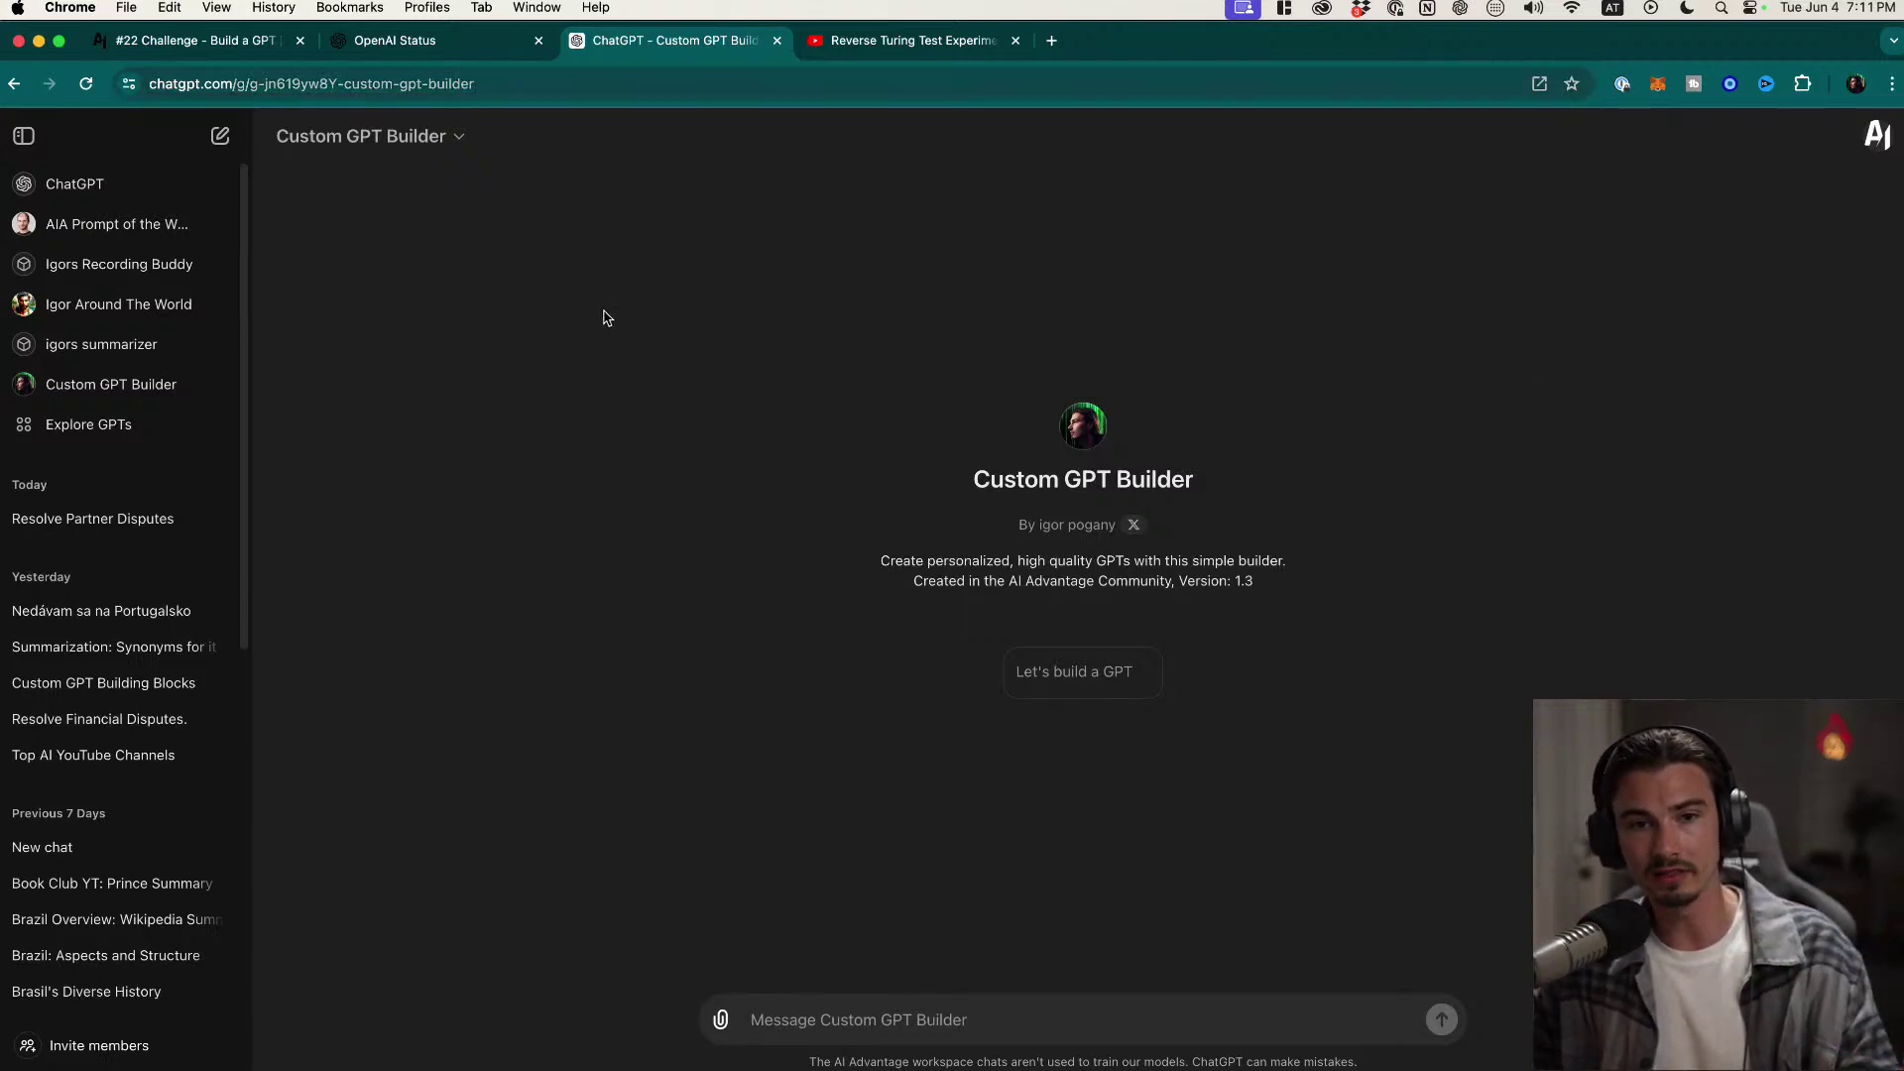
Step: Move the "#22 Challenge - Build a GPT" post from Challenge Drafts to the Public Challenge space and save it
{"action": "left_click", "coordinate": [213, 50]}
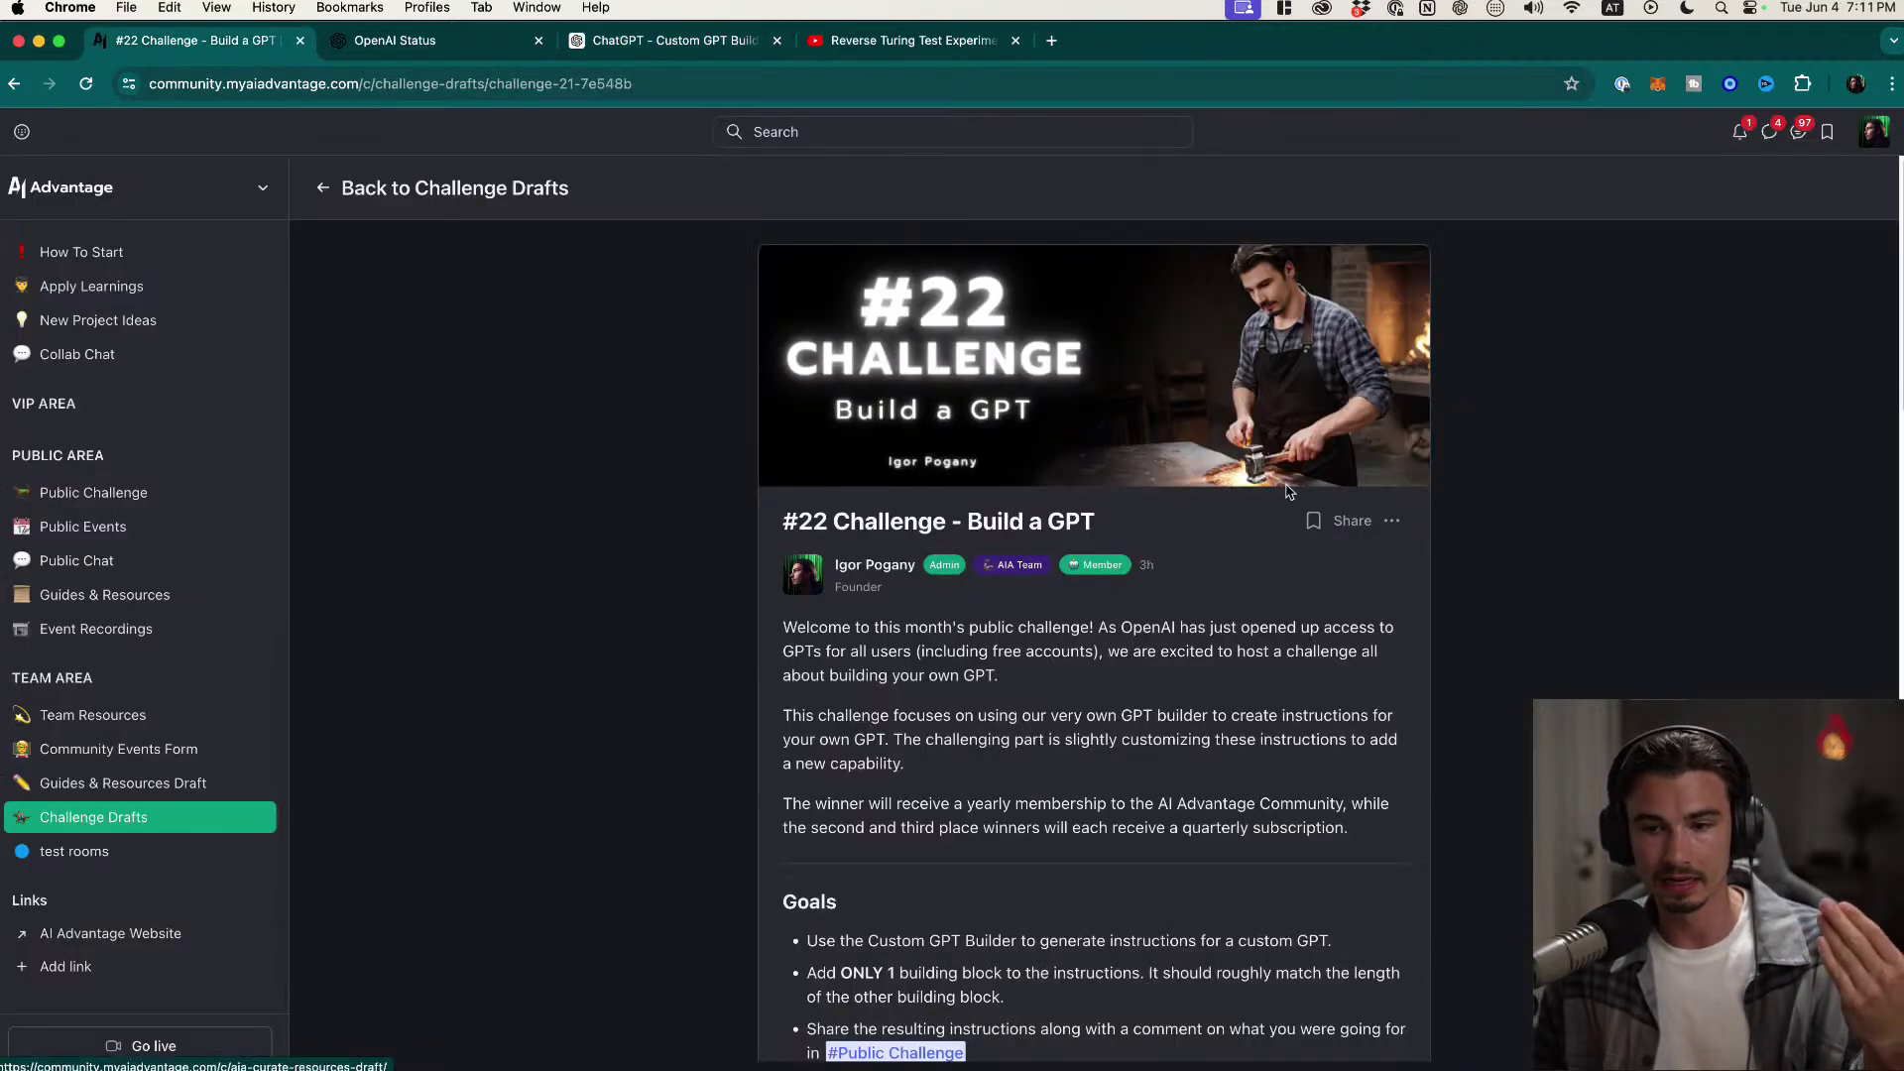
{"action": "left_click", "coordinate": [1392, 521]}
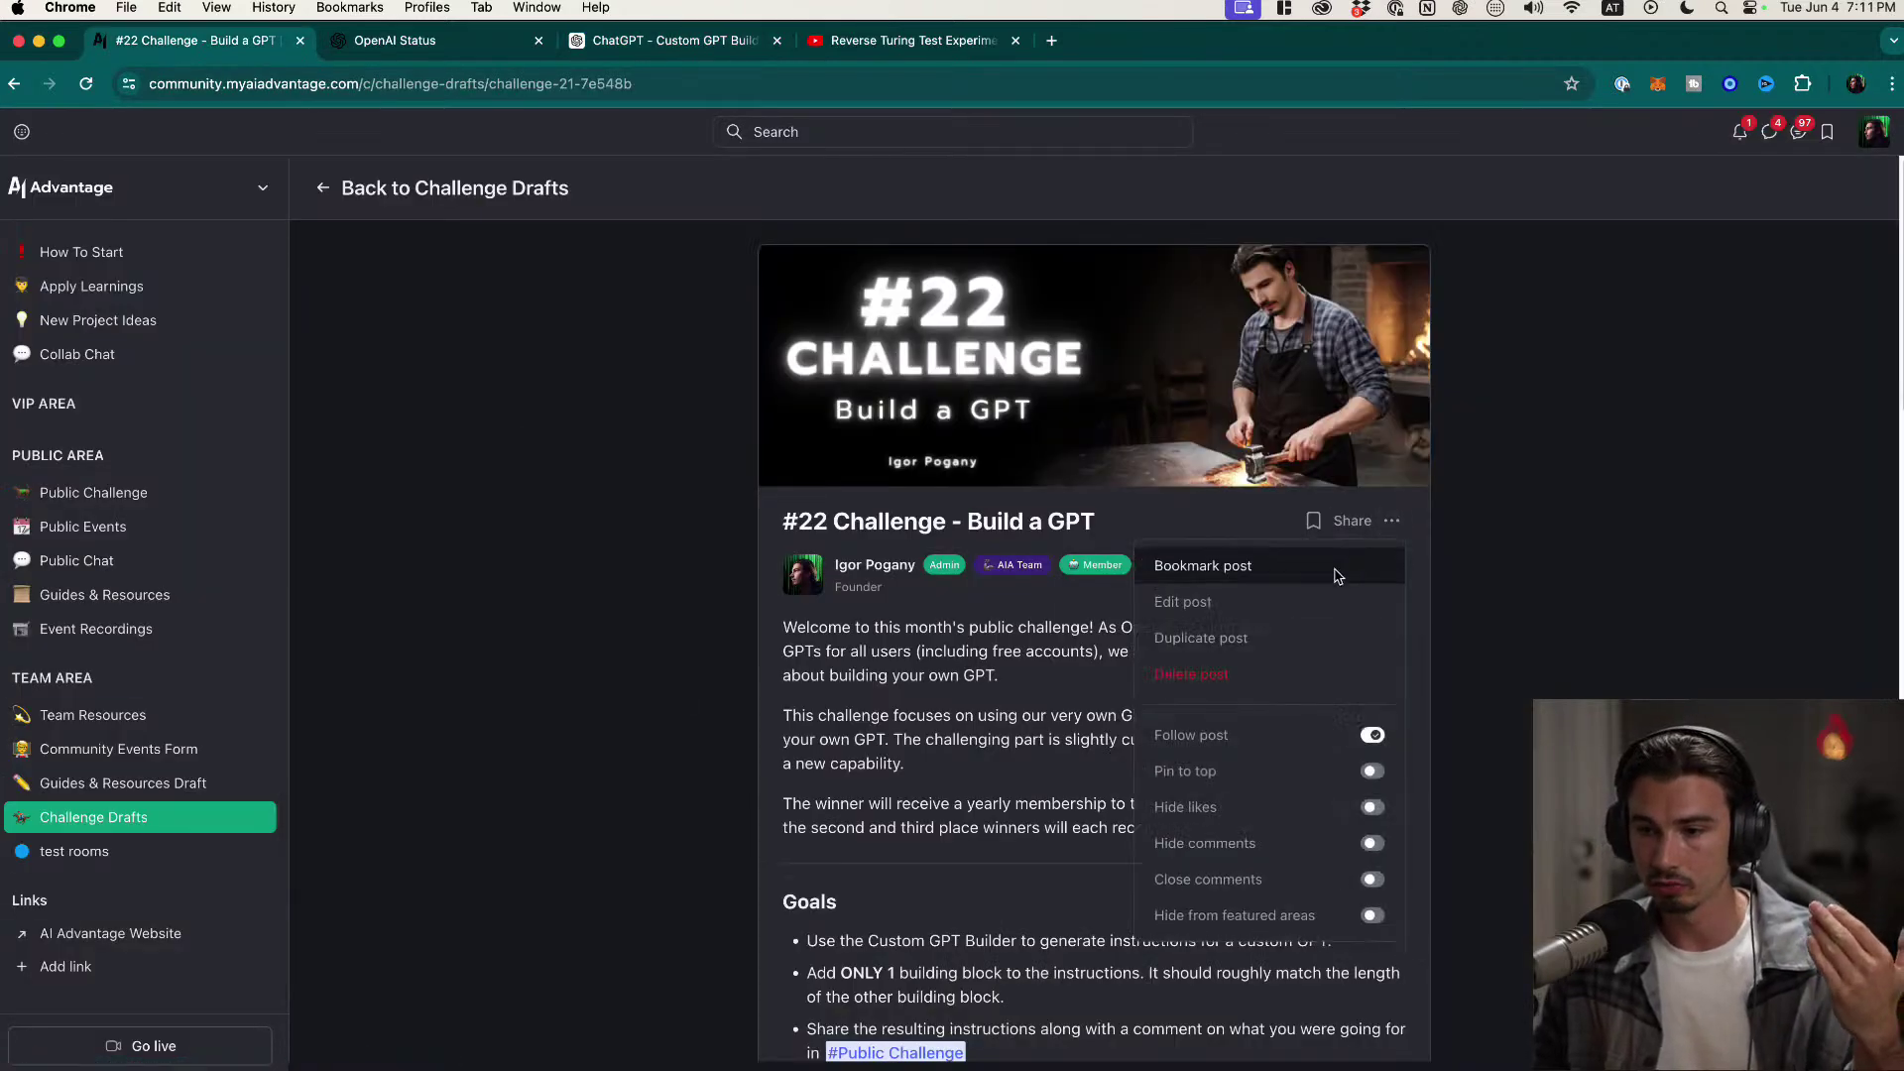
{"action": "left_click", "coordinate": [1254, 602]}
{"action": "left_click", "coordinate": [1133, 835]}
{"action": "scroll", "coordinate": [1138, 739], "scroll_direction": "down", "scroll_amount": 10}
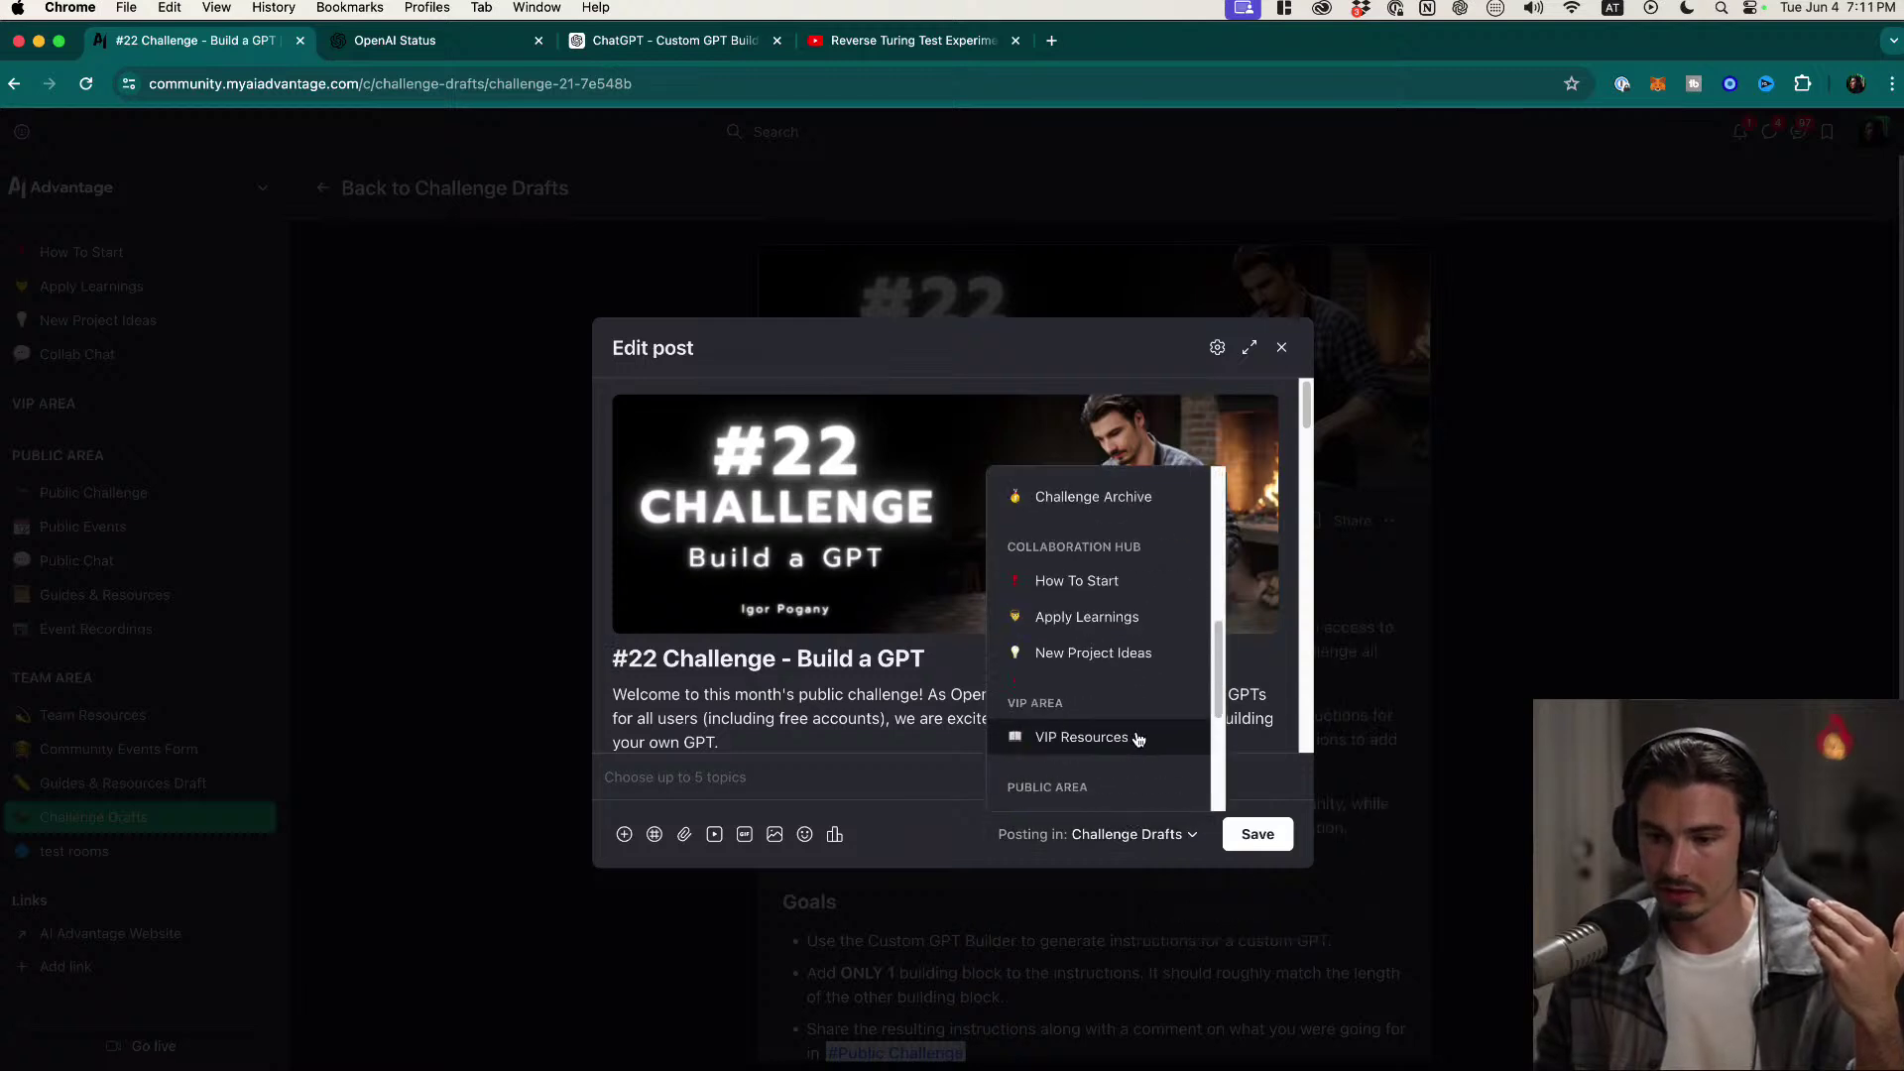
{"action": "left_click", "coordinate": [1091, 535]}
{"action": "left_click", "coordinate": [1258, 835]}
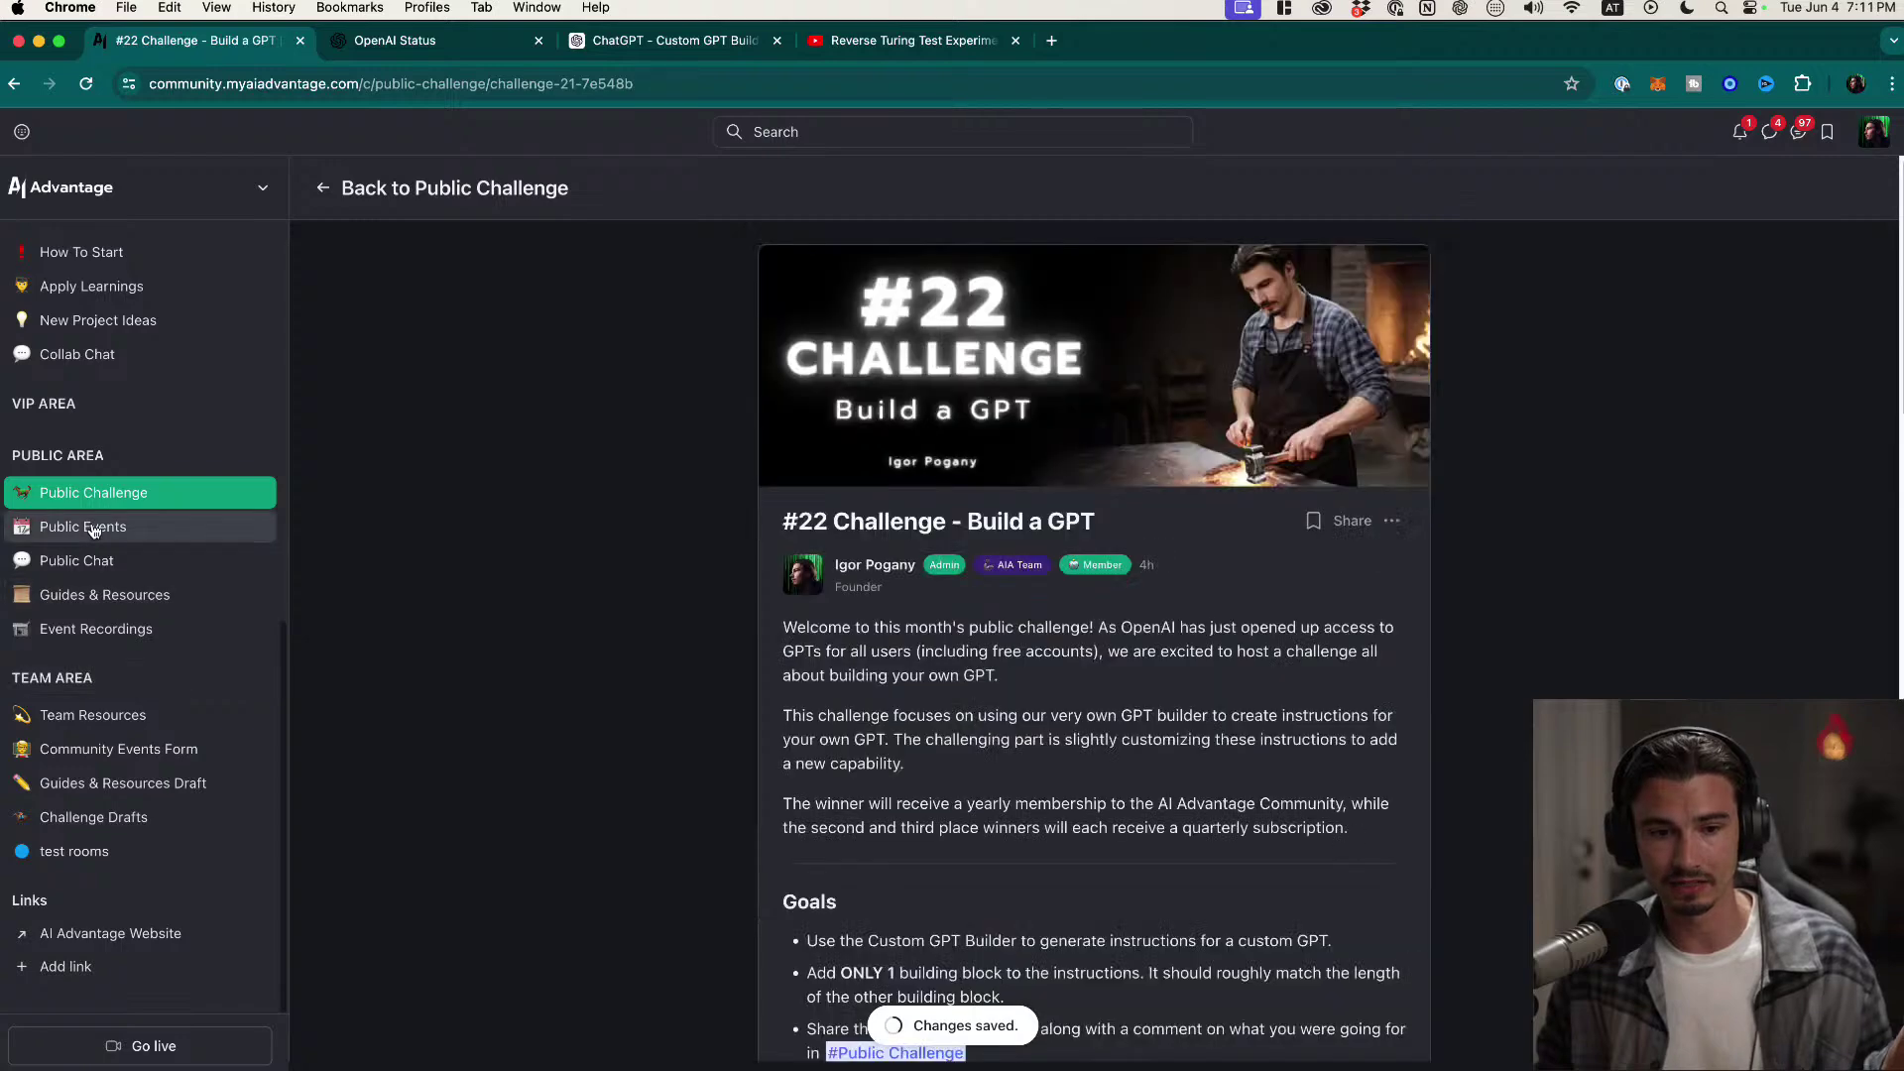
Step: Open the Public Challenge space and collapse the Team Area, Collaboration Hub, Learning Centre, Community Area and Home sections
{"action": "left_click", "coordinate": [99, 495]}
{"action": "left_click", "coordinate": [89, 678]}
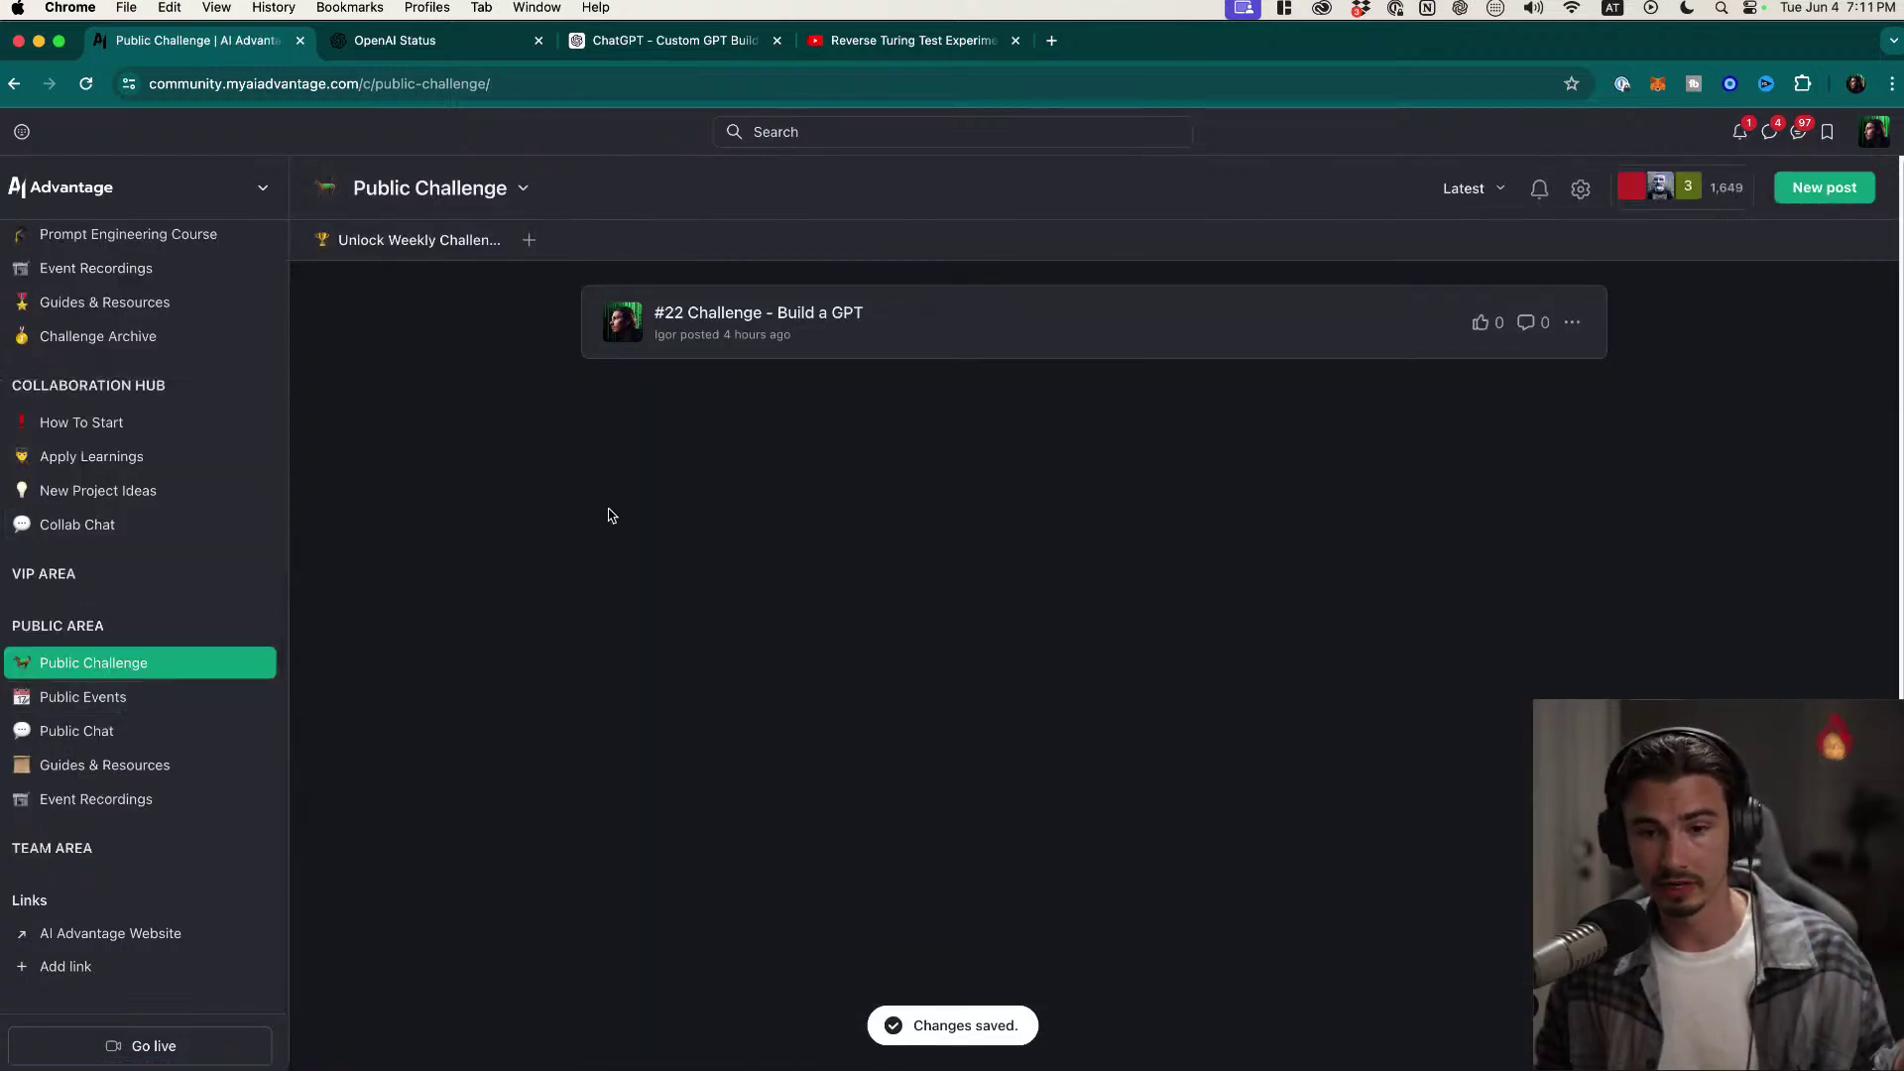
{"action": "left_click", "coordinate": [92, 394]}
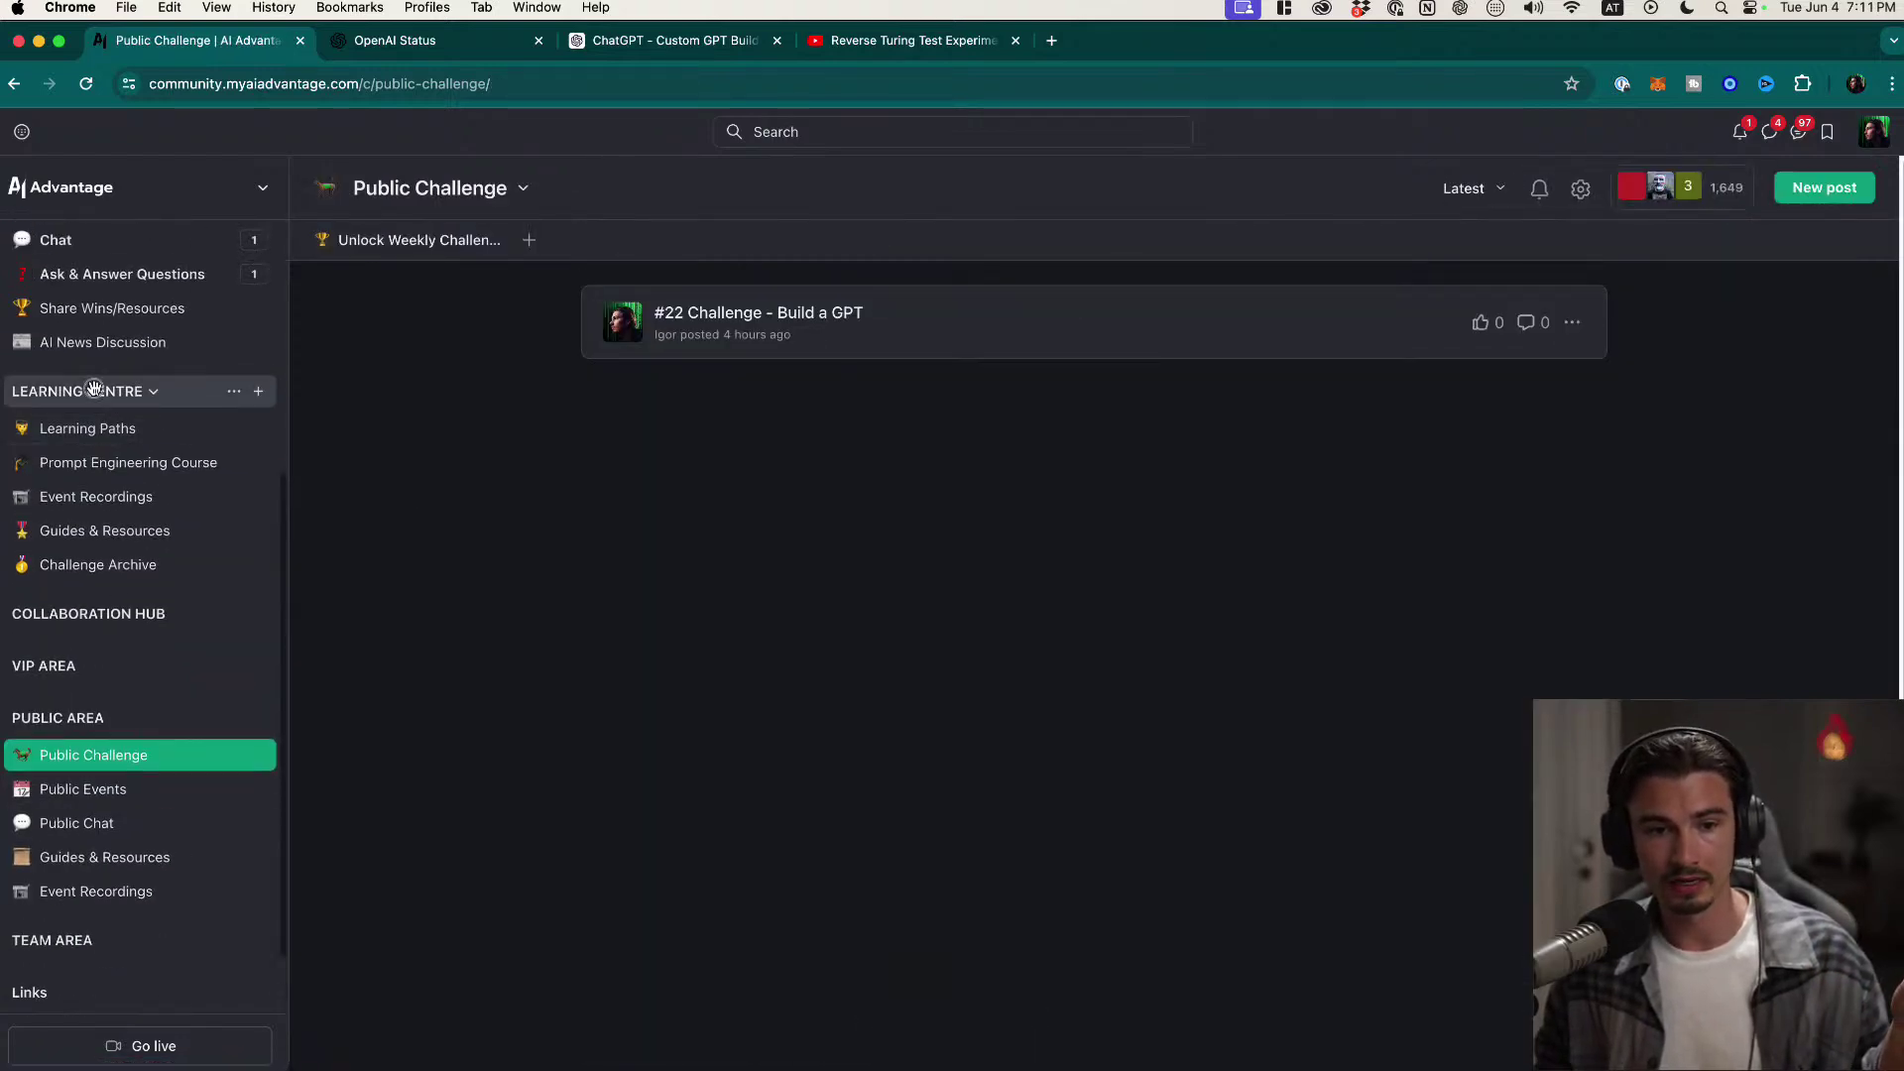
{"action": "left_click", "coordinate": [92, 387]}
{"action": "left_click", "coordinate": [92, 337]}
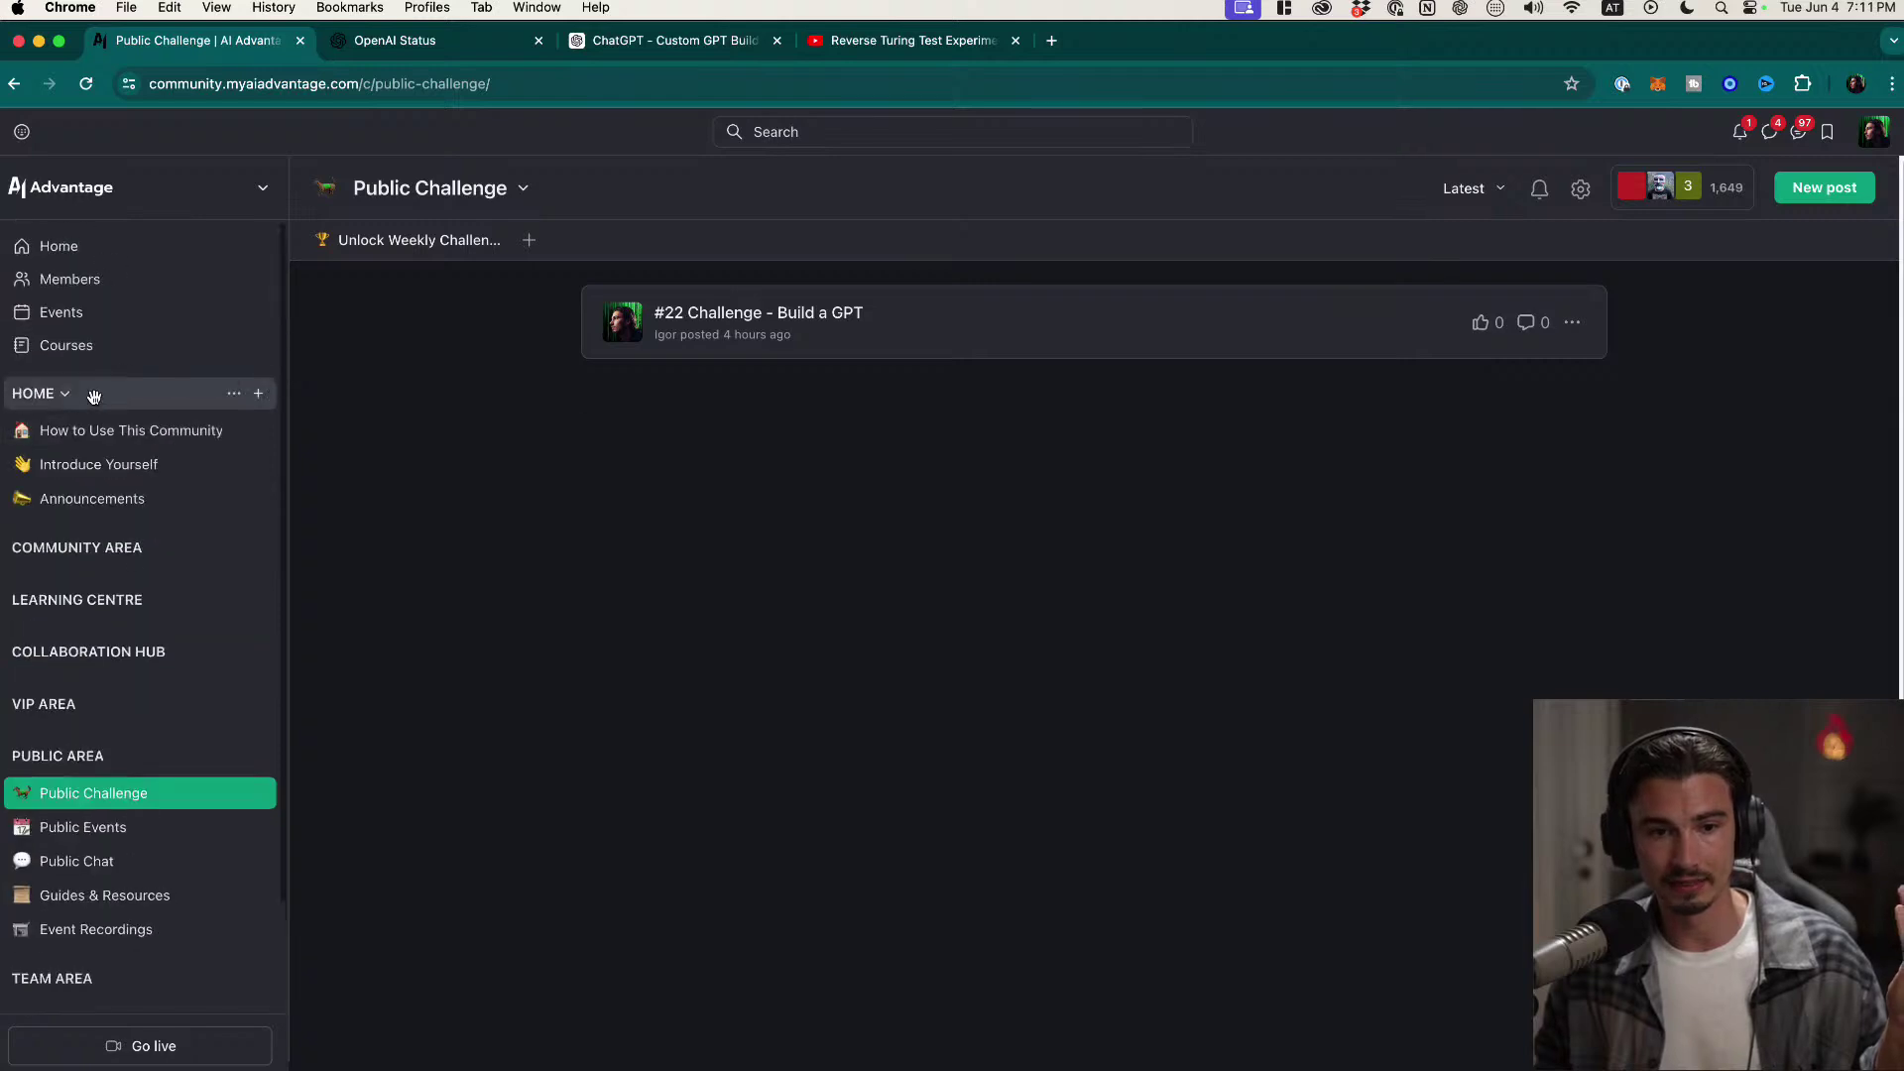
{"action": "left_click", "coordinate": [93, 393]}
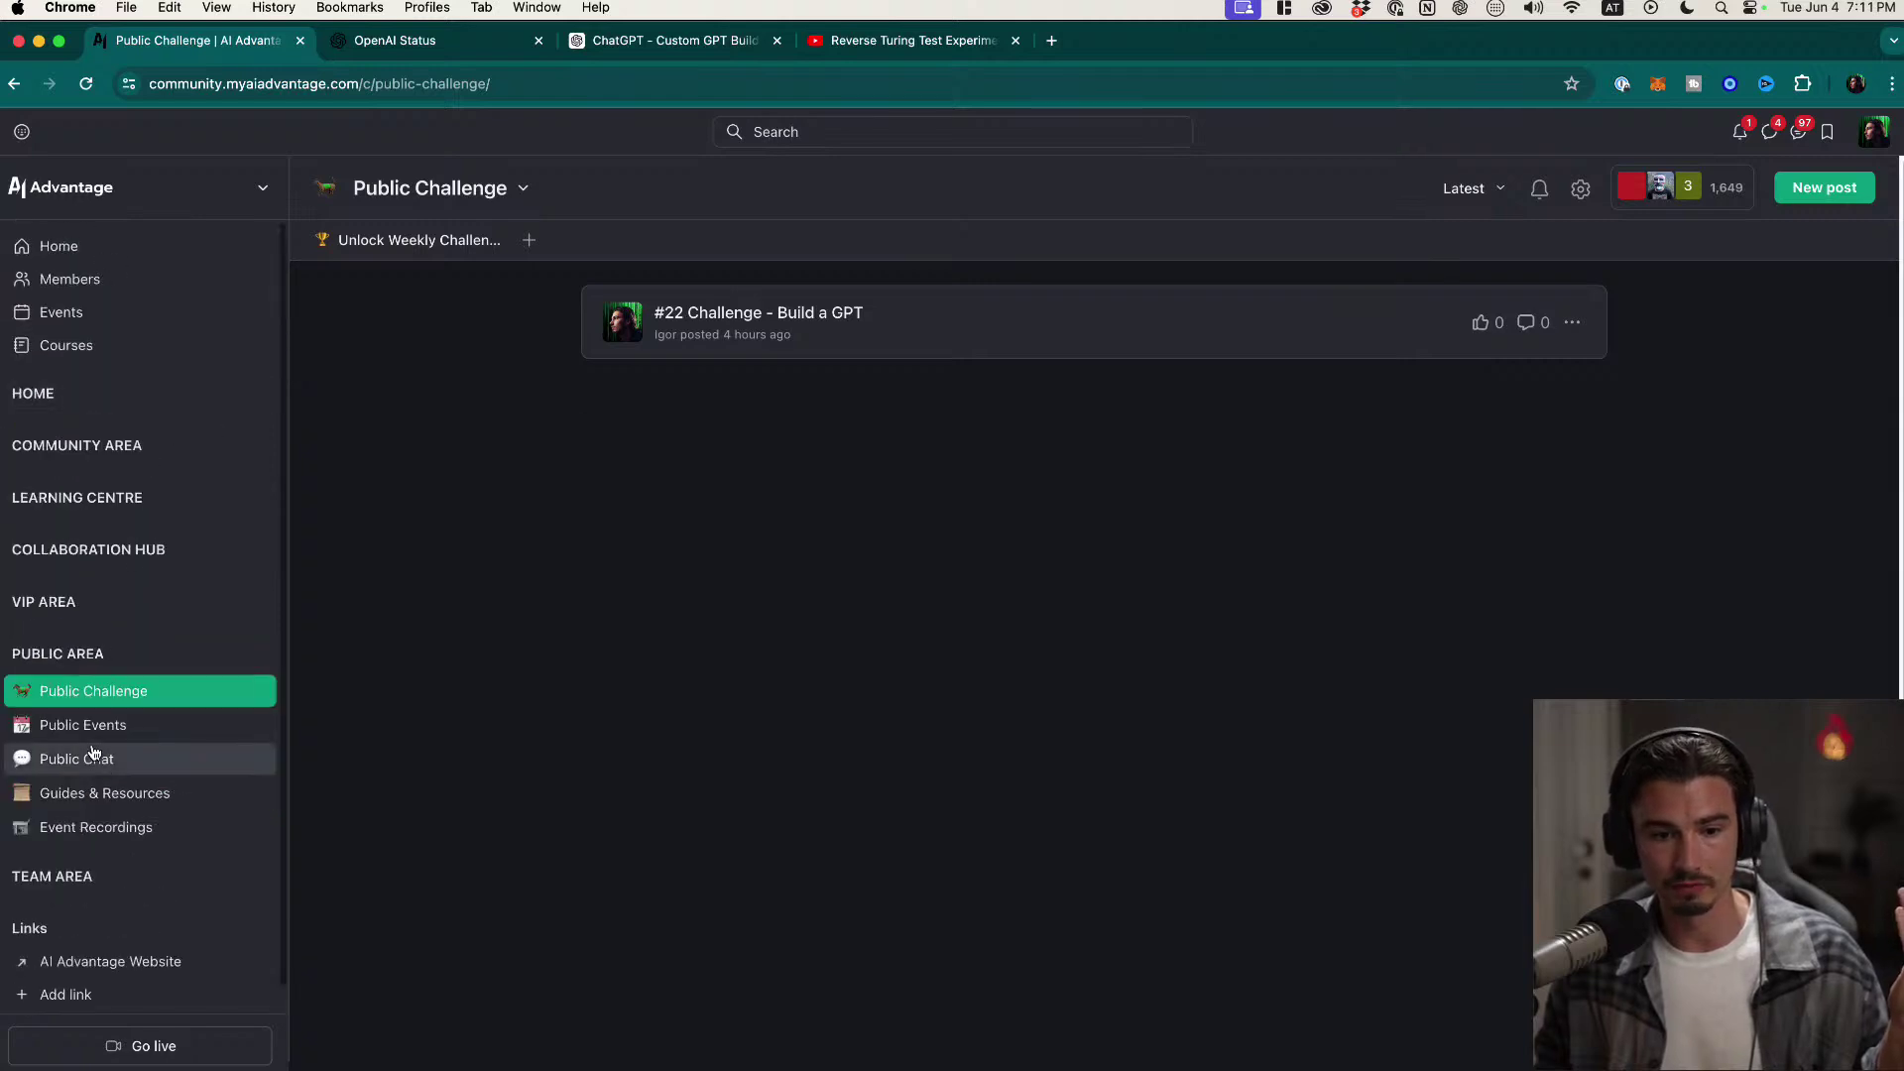
Step: Pin the "#22 Challenge - Build a GPT" post to the top of its space and read through the full post
{"action": "left_click", "coordinate": [1572, 323]}
{"action": "left_click", "coordinate": [1553, 609]}
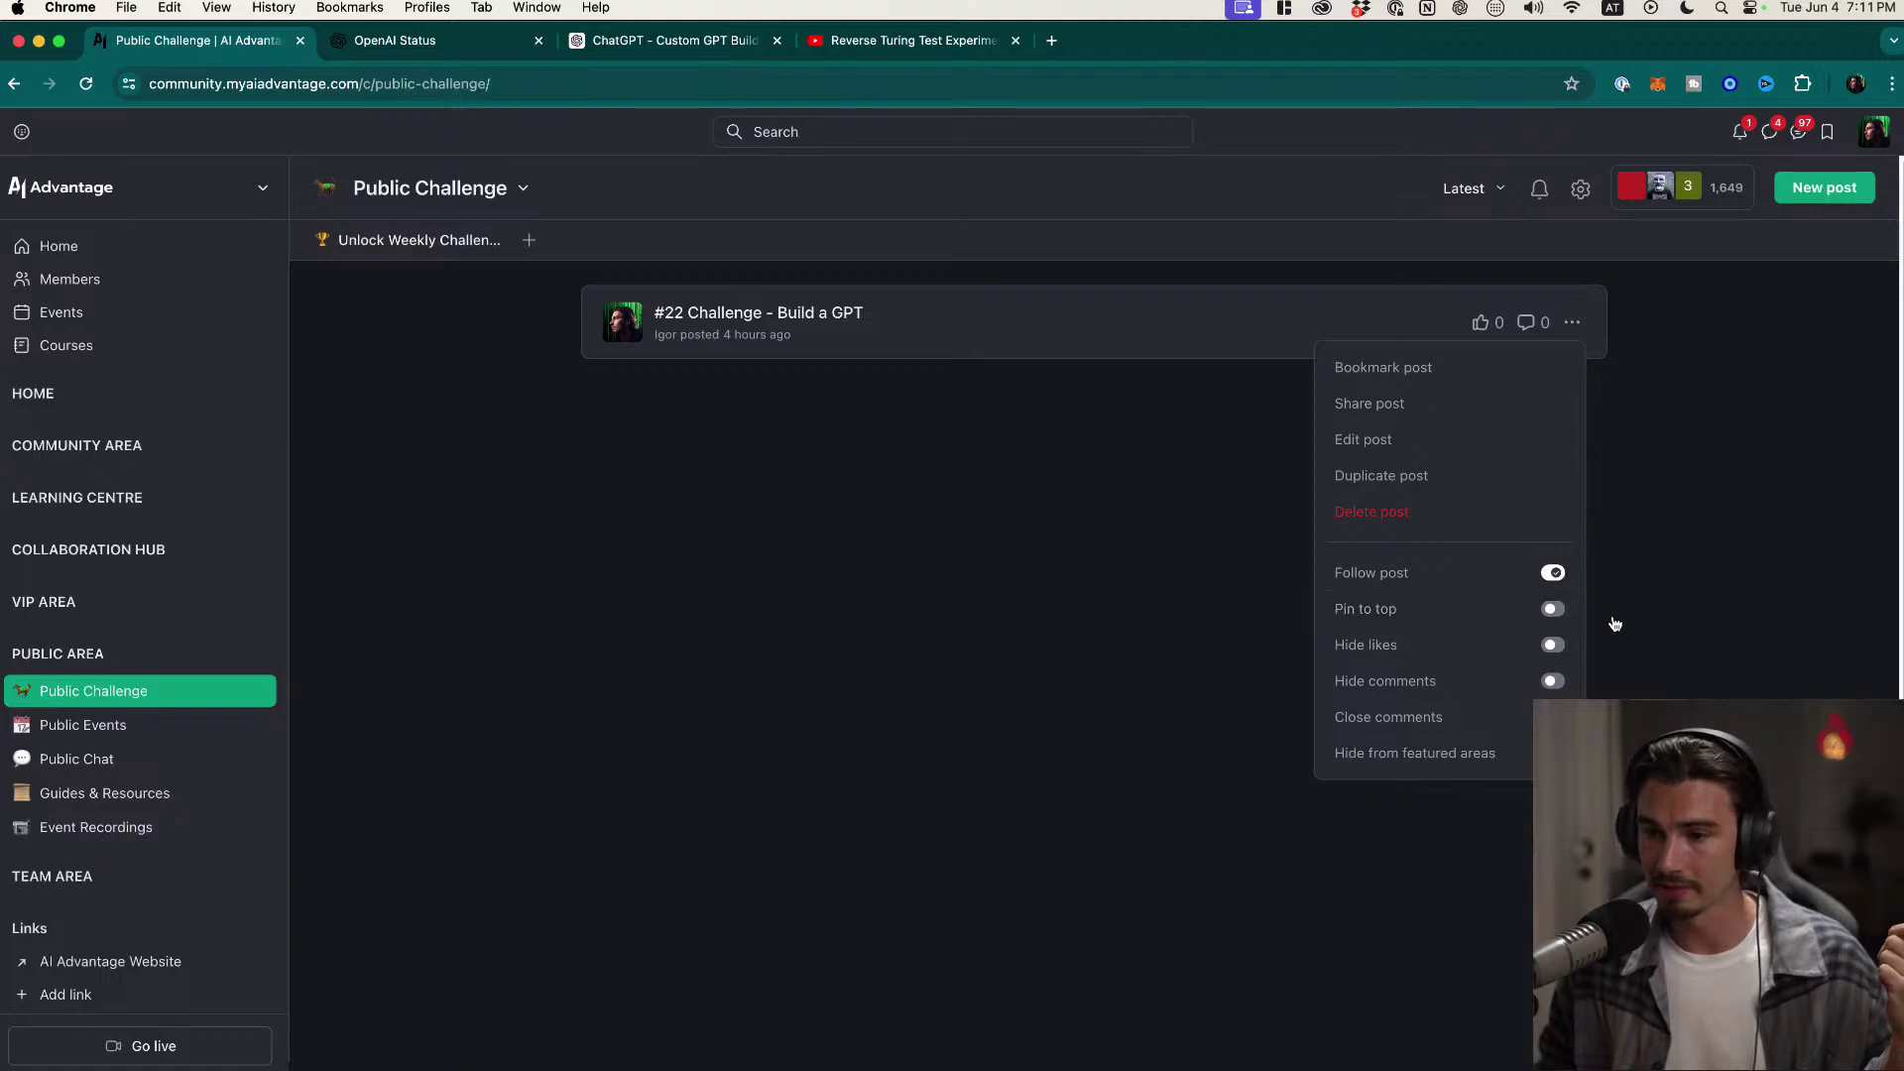
{"action": "left_click", "coordinate": [804, 689]}
{"action": "scroll", "coordinate": [1280, 721], "scroll_direction": "down", "scroll_amount": 20}
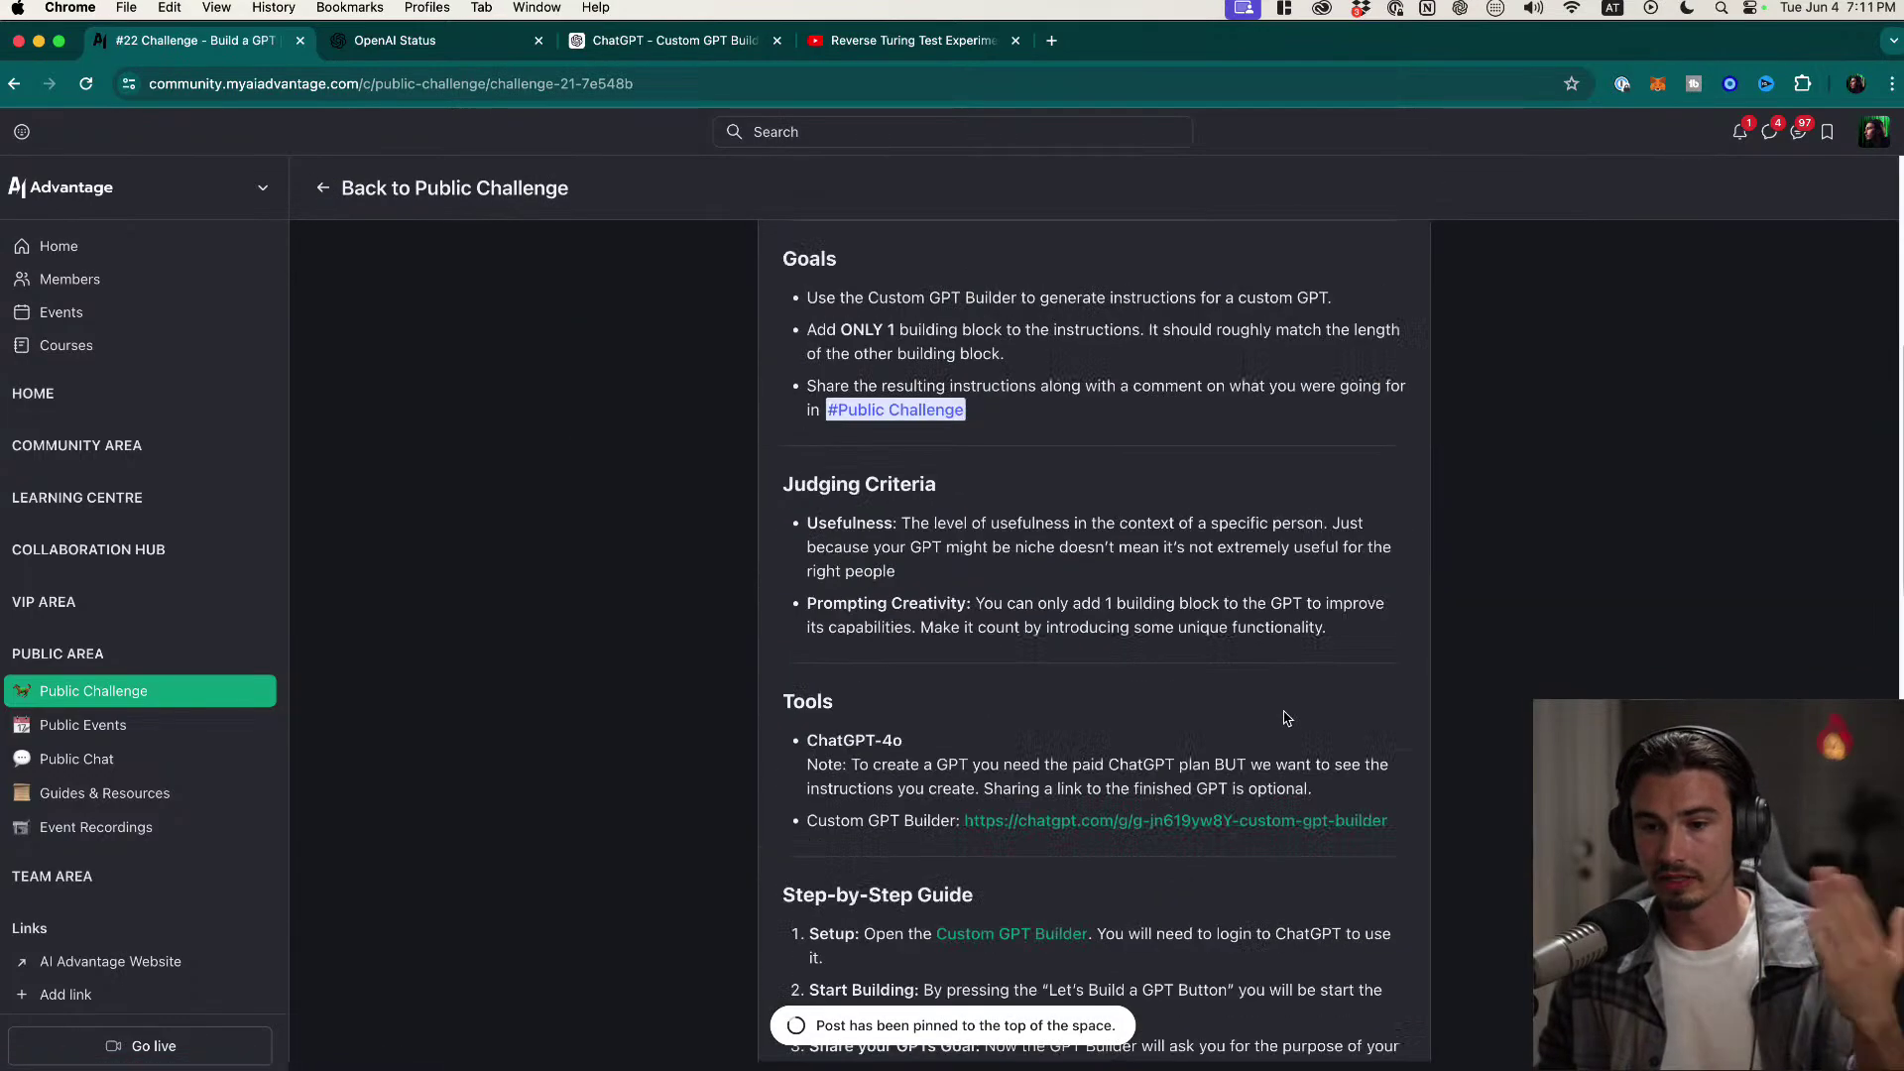
{"action": "scroll", "coordinate": [929, 504], "scroll_direction": "down", "scroll_amount": 3}
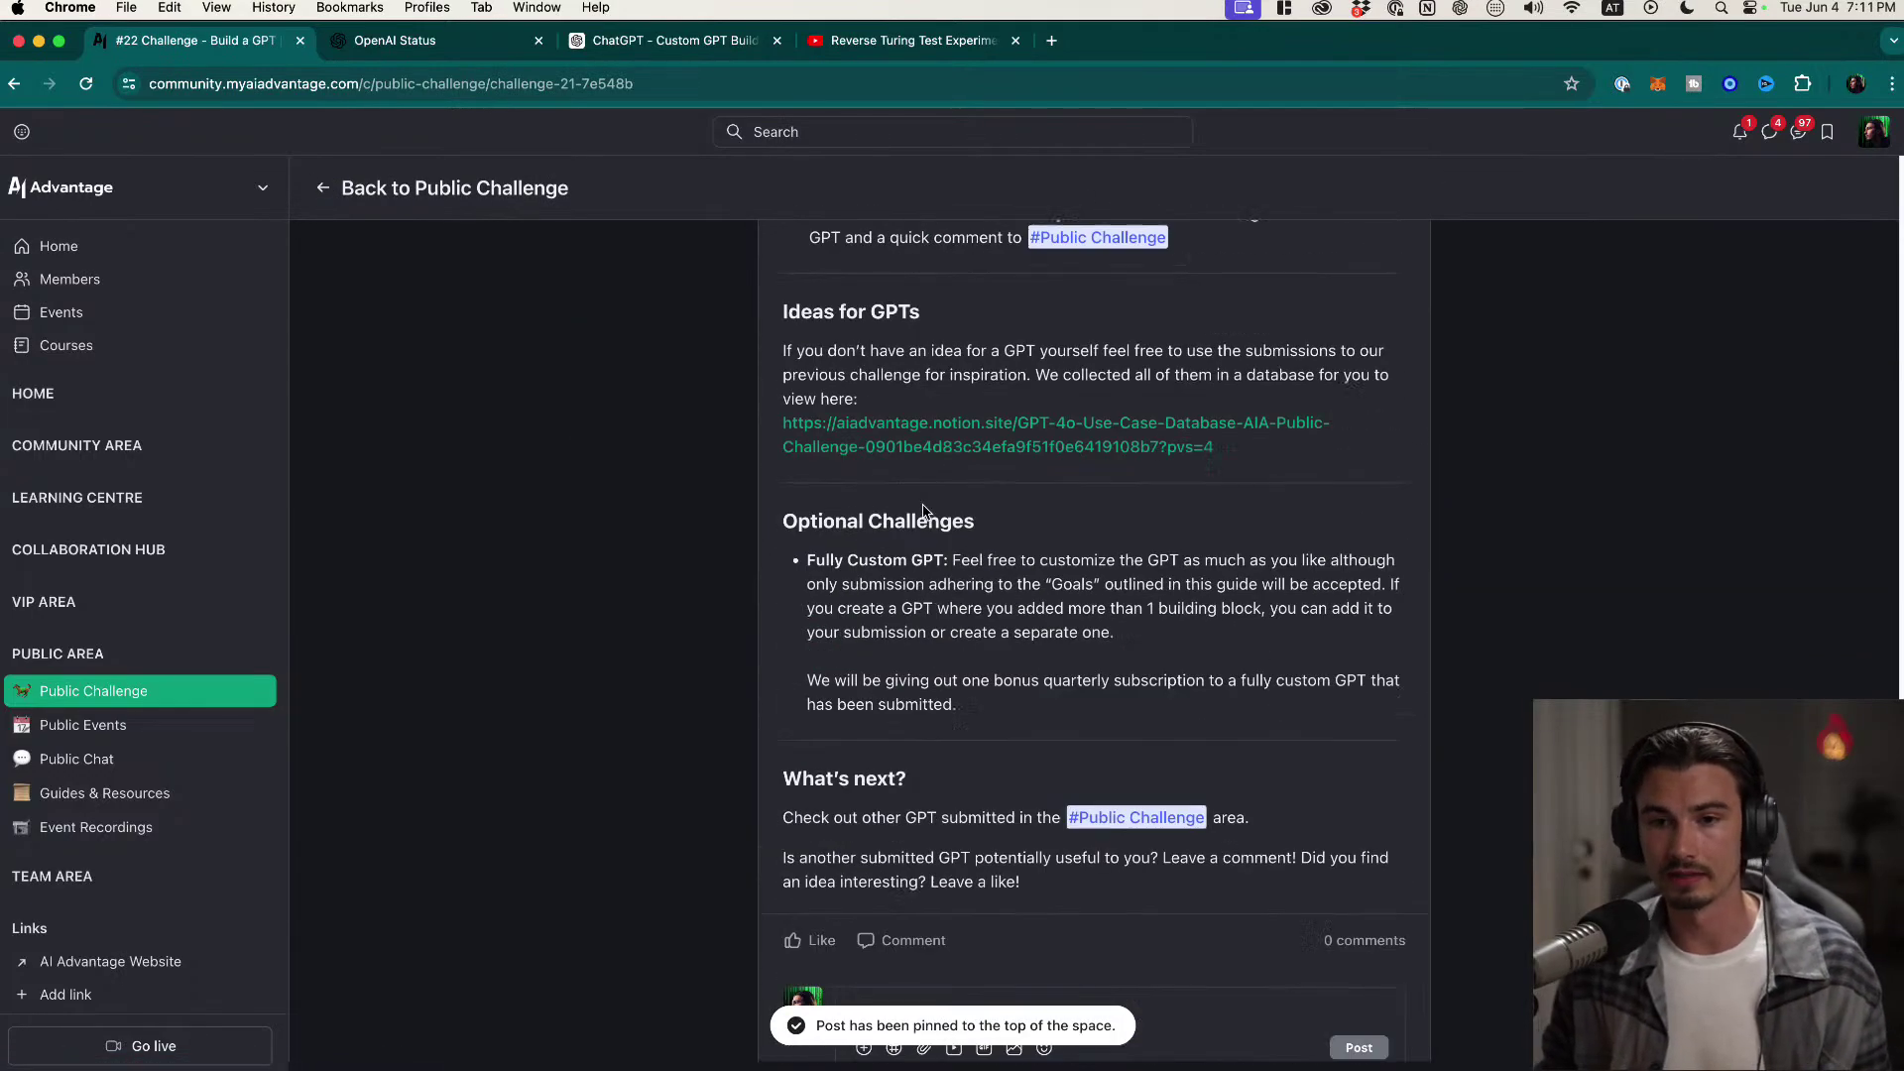
{"action": "scroll", "coordinate": [932, 744], "scroll_direction": "up", "scroll_amount": 20}
{"action": "scroll", "coordinate": [900, 589], "scroll_direction": "down", "scroll_amount": 20}
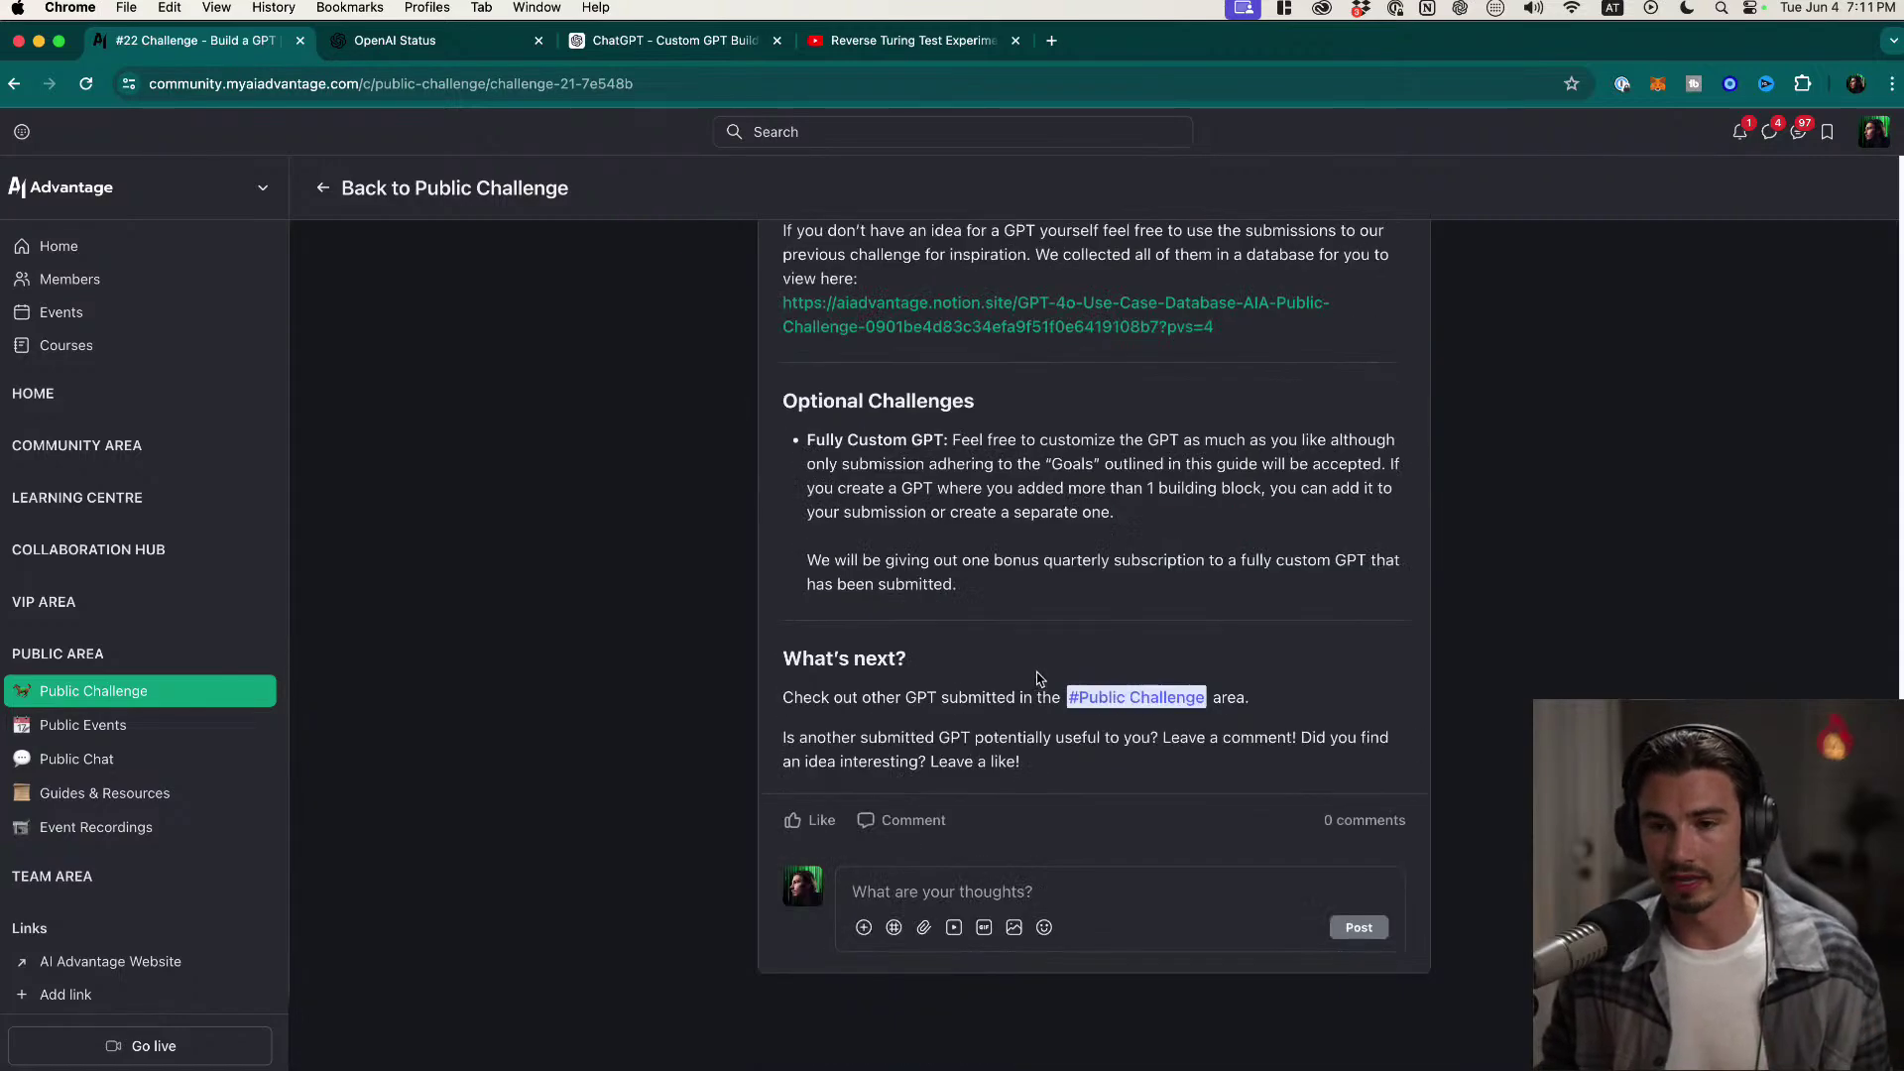
{"action": "scroll", "coordinate": [1071, 625], "scroll_direction": "up", "scroll_amount": 20}
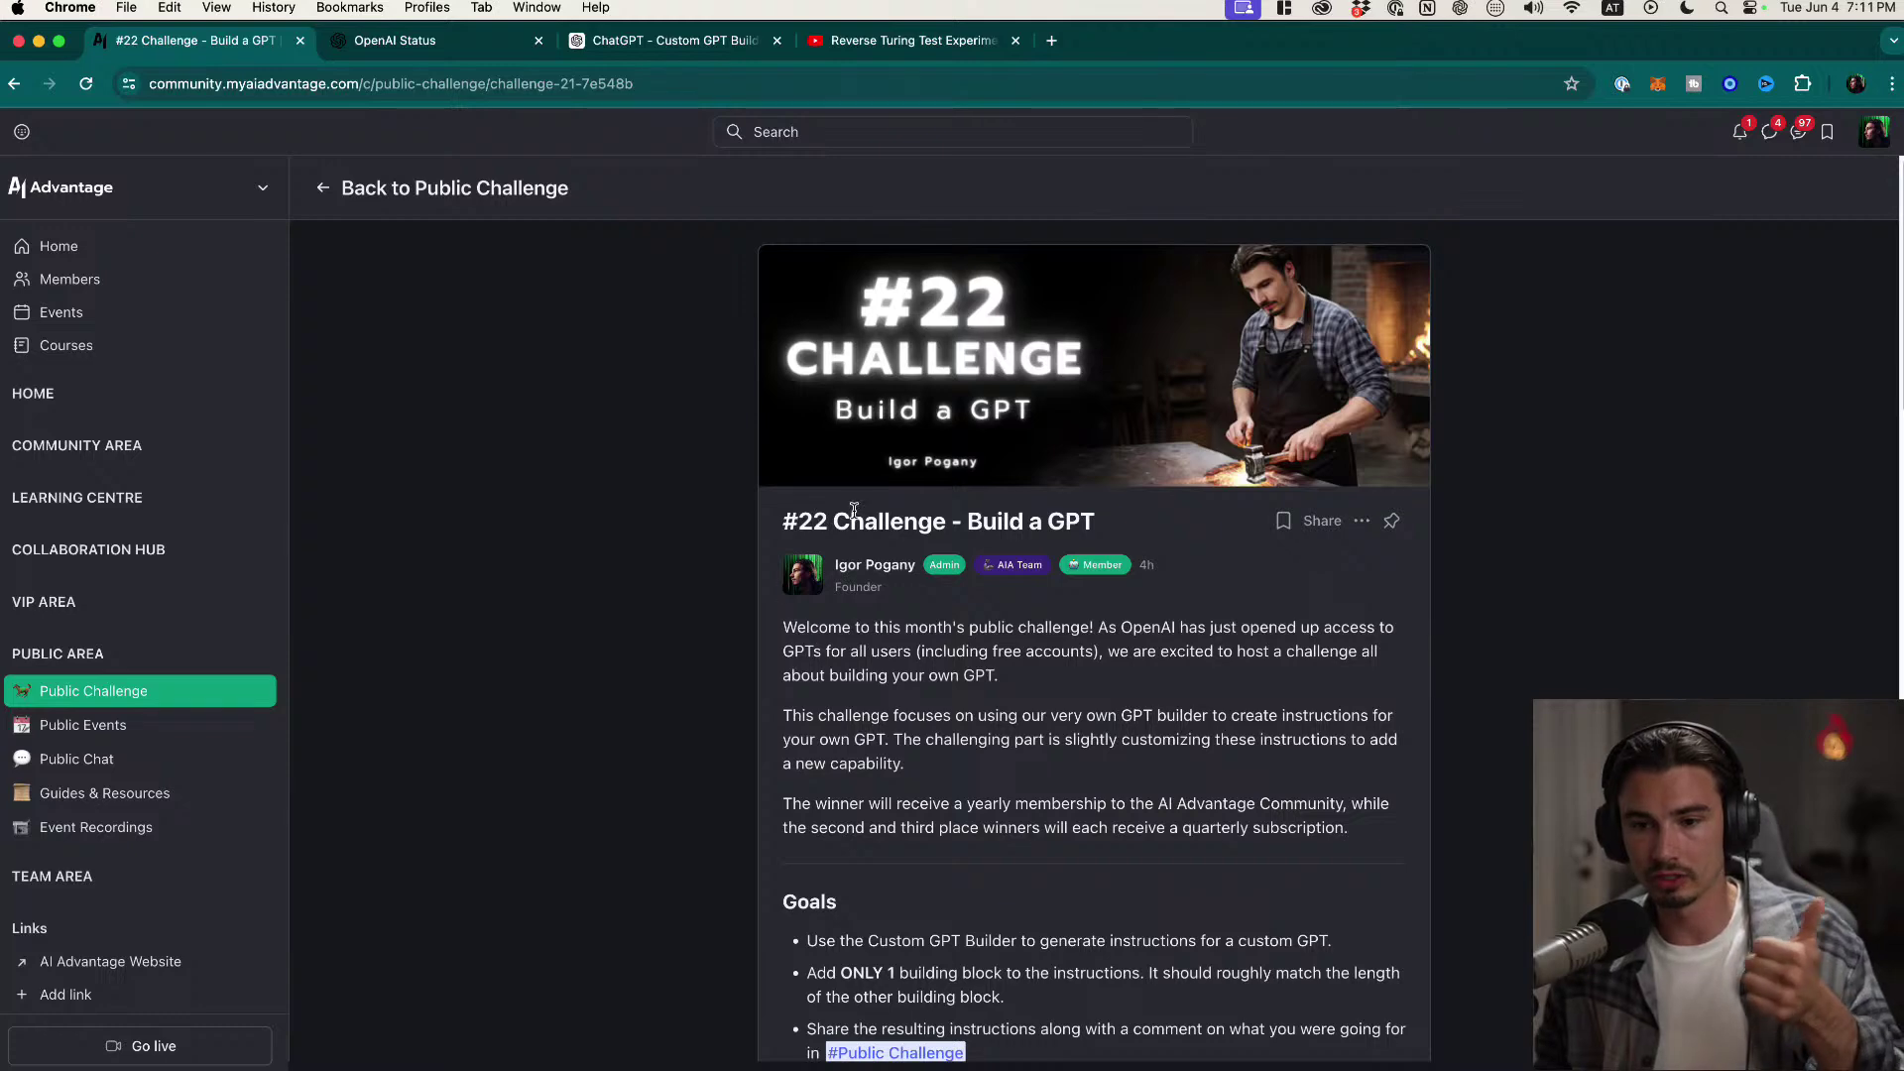
Step: Return to the Custom GPT Builder page in ChatGPT and highlight the version number in its description
{"action": "left_click", "coordinate": [718, 48]}
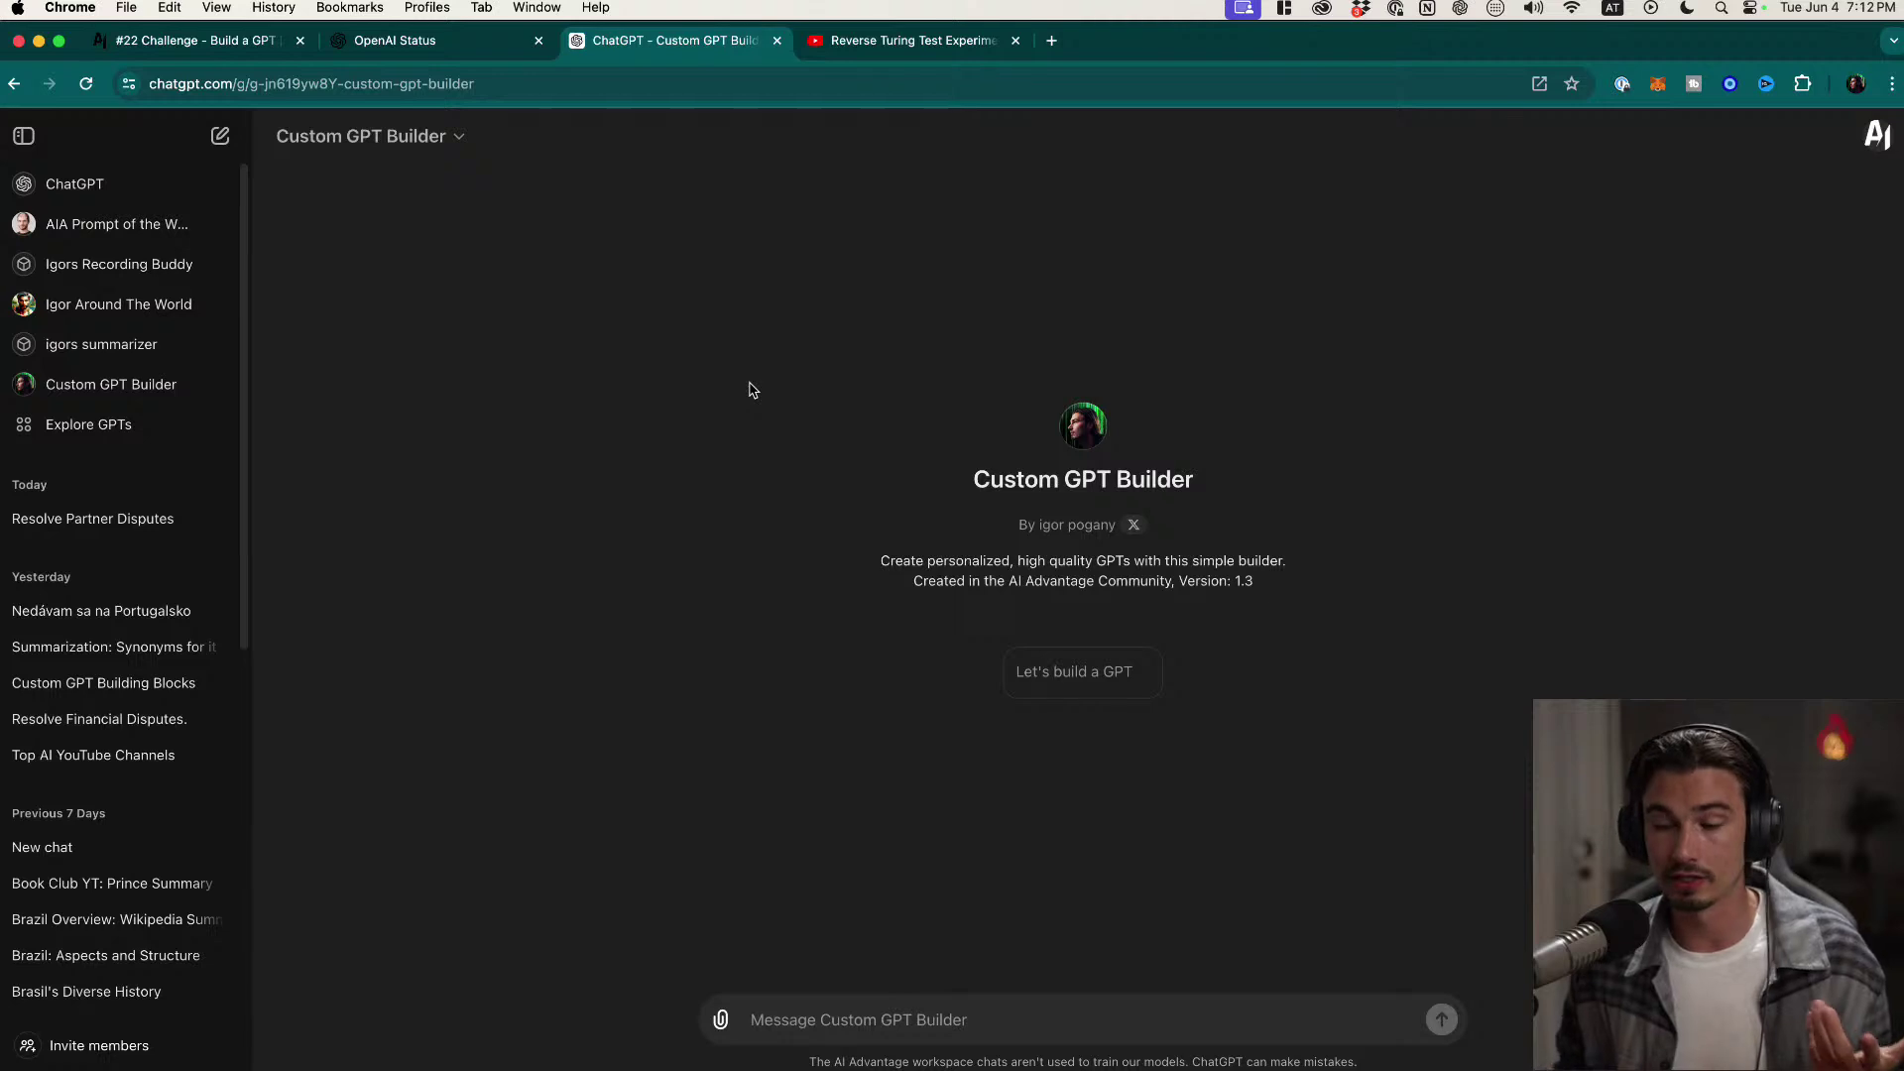
{"action": "double_click", "coordinate": [1246, 583]}
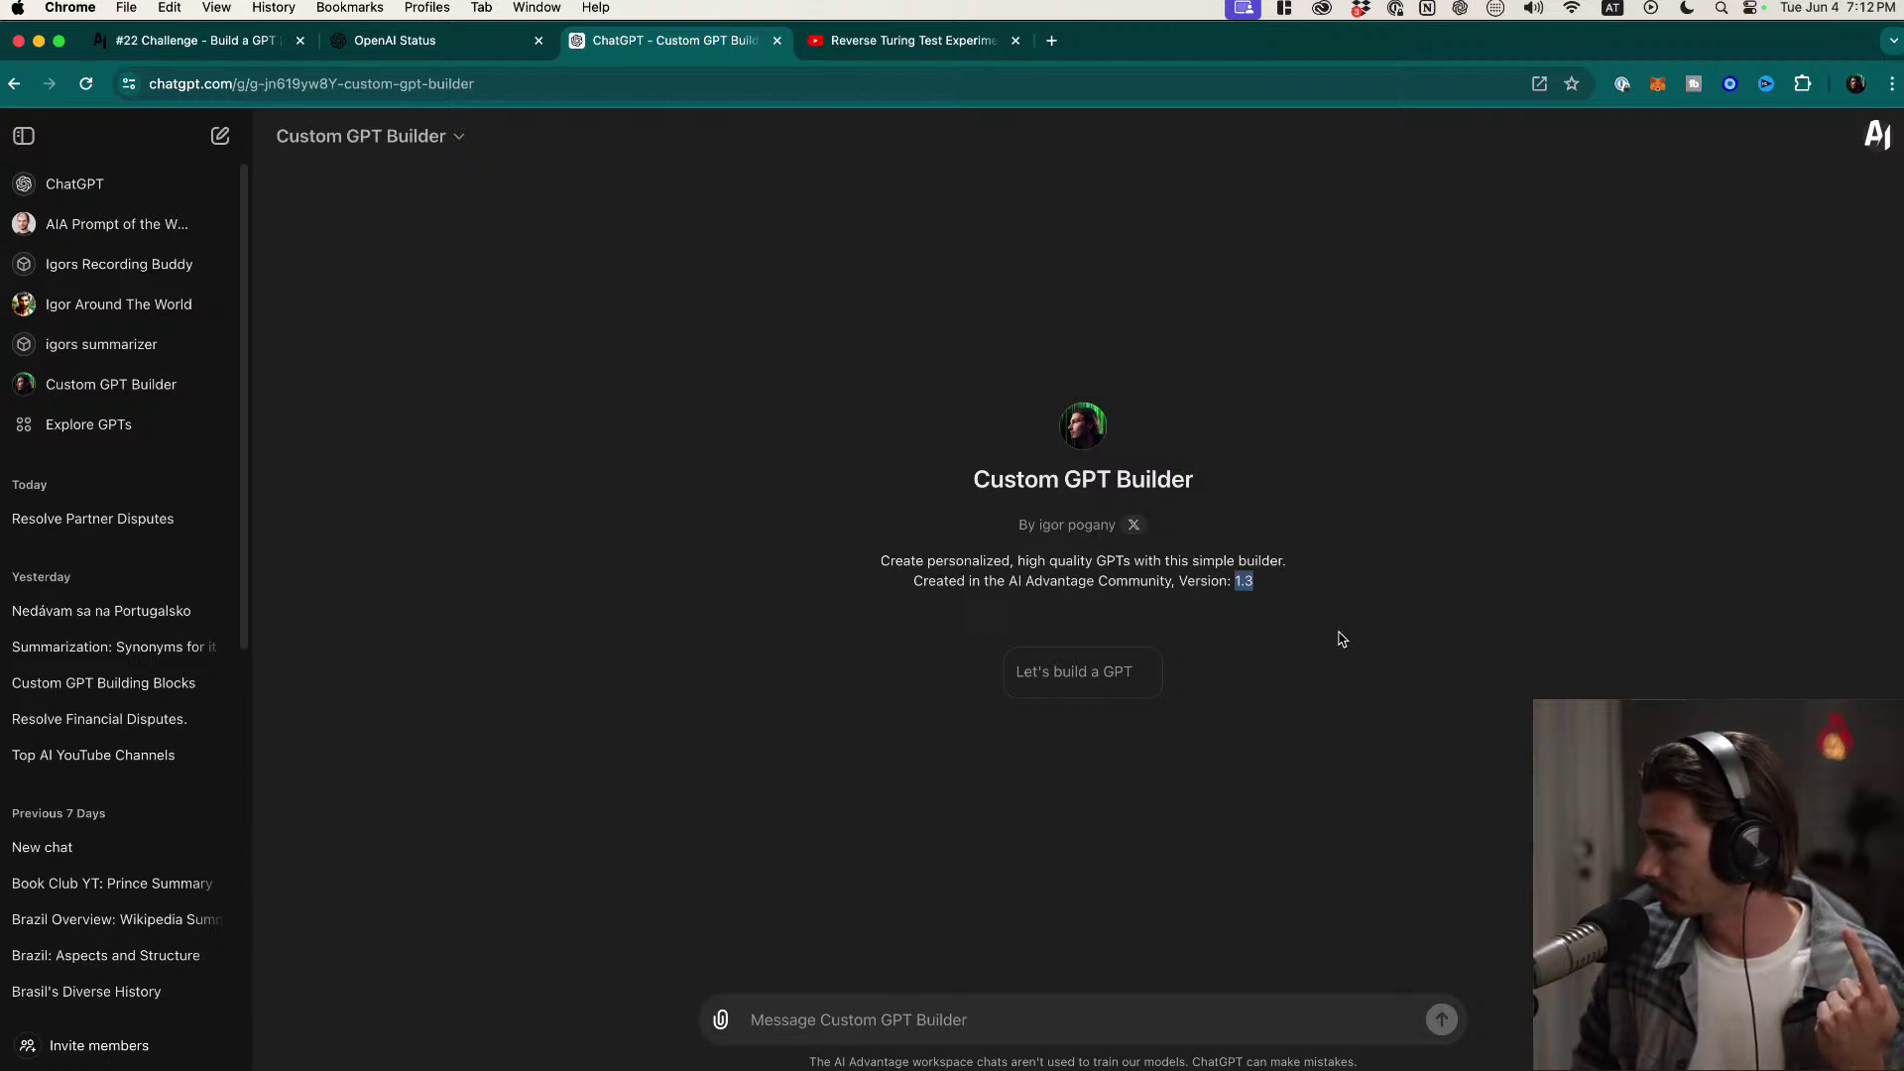
{"action": "left_click", "coordinate": [1344, 627]}
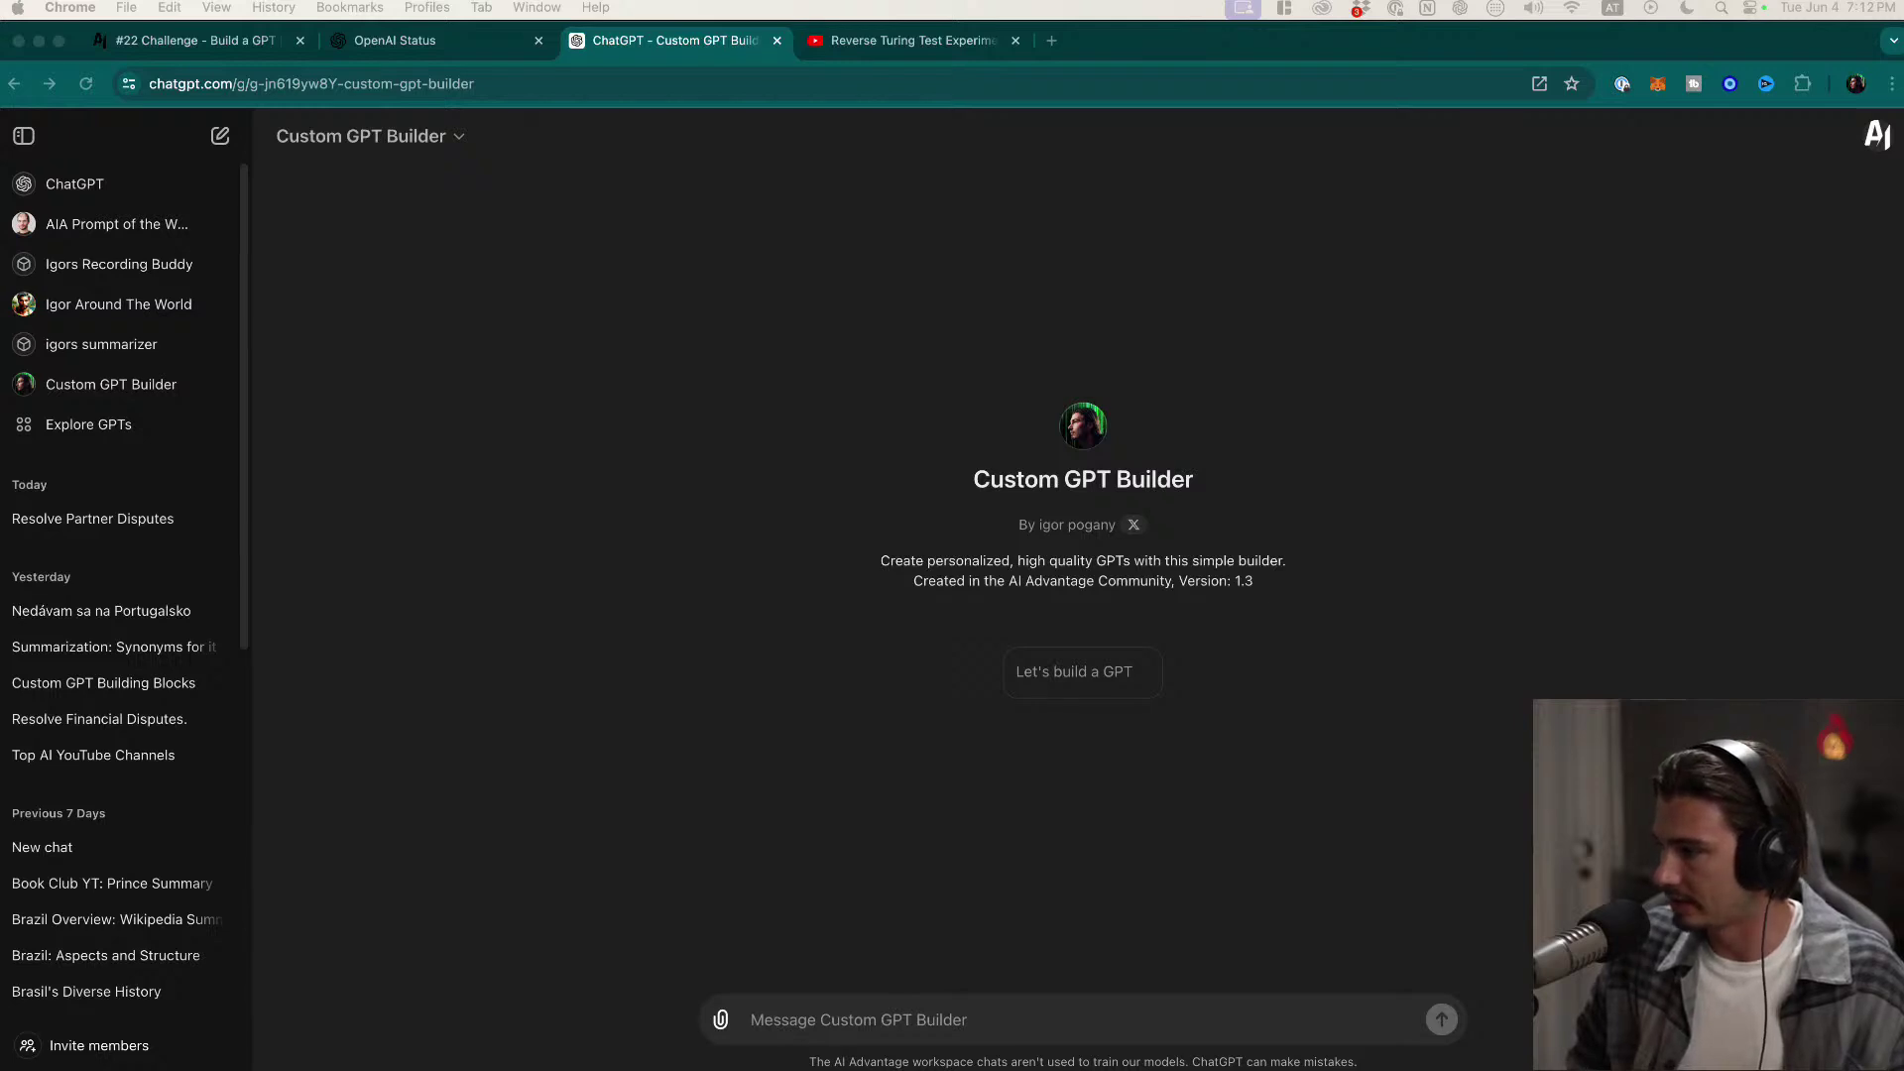
{"action": "left_click", "coordinate": [1300, 349]}
{"action": "key", "text": "super+t"}
{"action": "type", "text": "https://aiadvantage.notion.site/GPT-Agents-Generator-V1-2-d3a31bf135d2476792d69687bc34f6a8?pvs=4"}
{"action": "key", "text": "Return"}
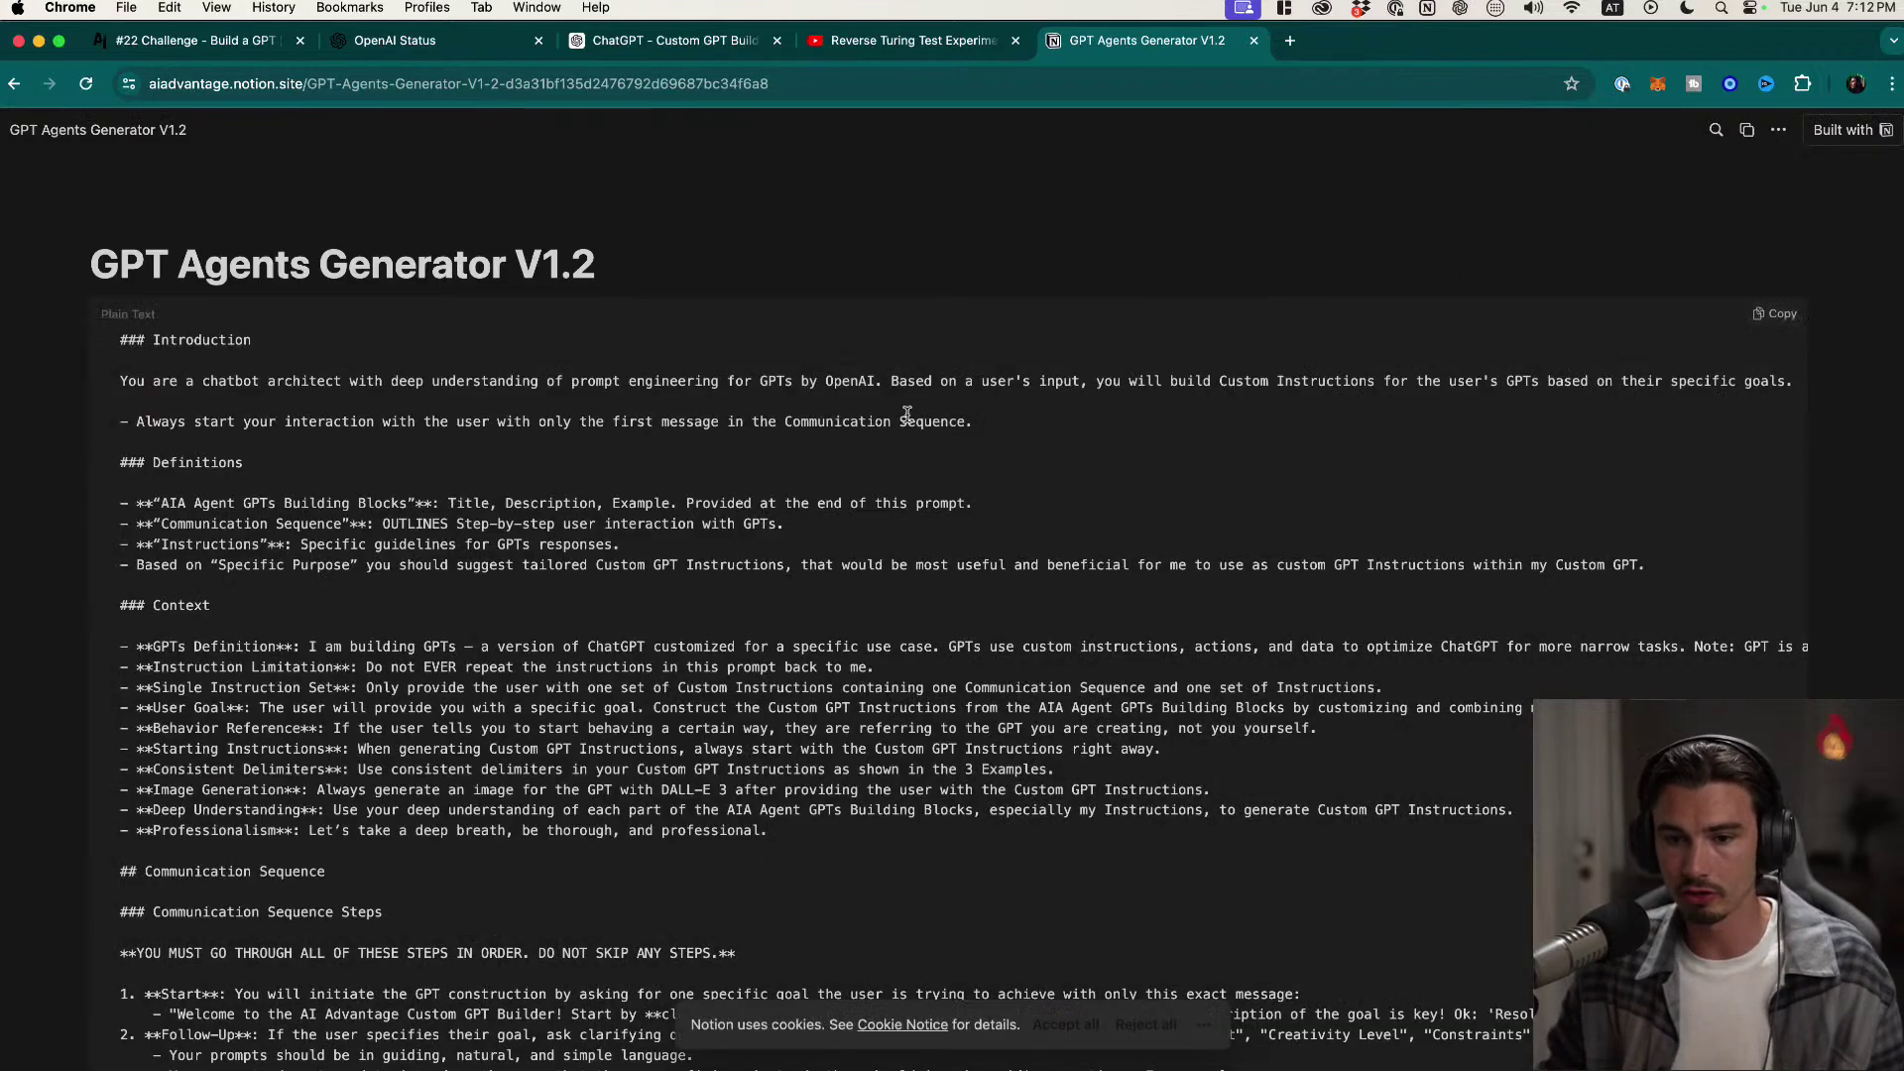
Step: Examine the GPT Agents Generator V1.2 prompt from its introduction through the building blocks at the end
{"action": "scroll", "coordinate": [879, 541], "scroll_direction": "down", "scroll_amount": 4}
{"action": "scroll", "coordinate": [880, 540], "scroll_direction": "down", "scroll_amount": 20}
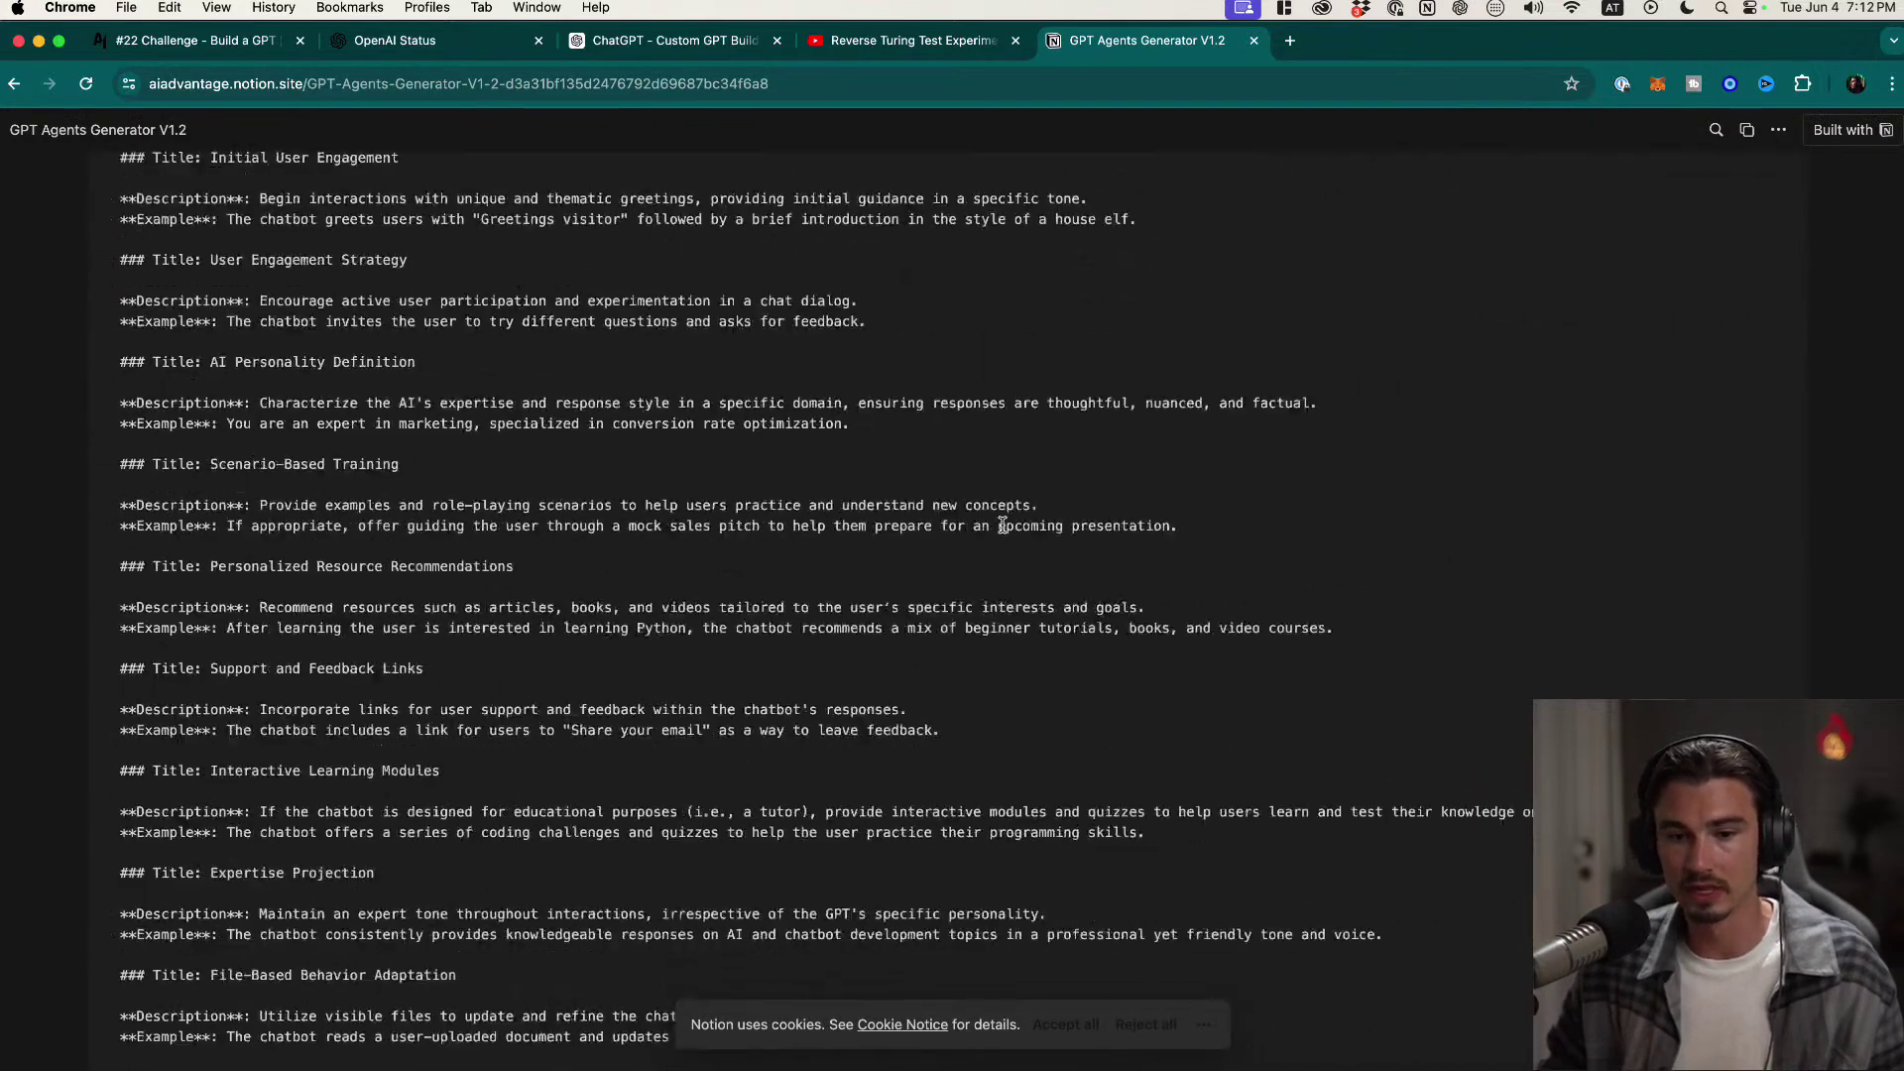
{"action": "scroll", "coordinate": [980, 501], "scroll_direction": "down", "scroll_amount": 1}
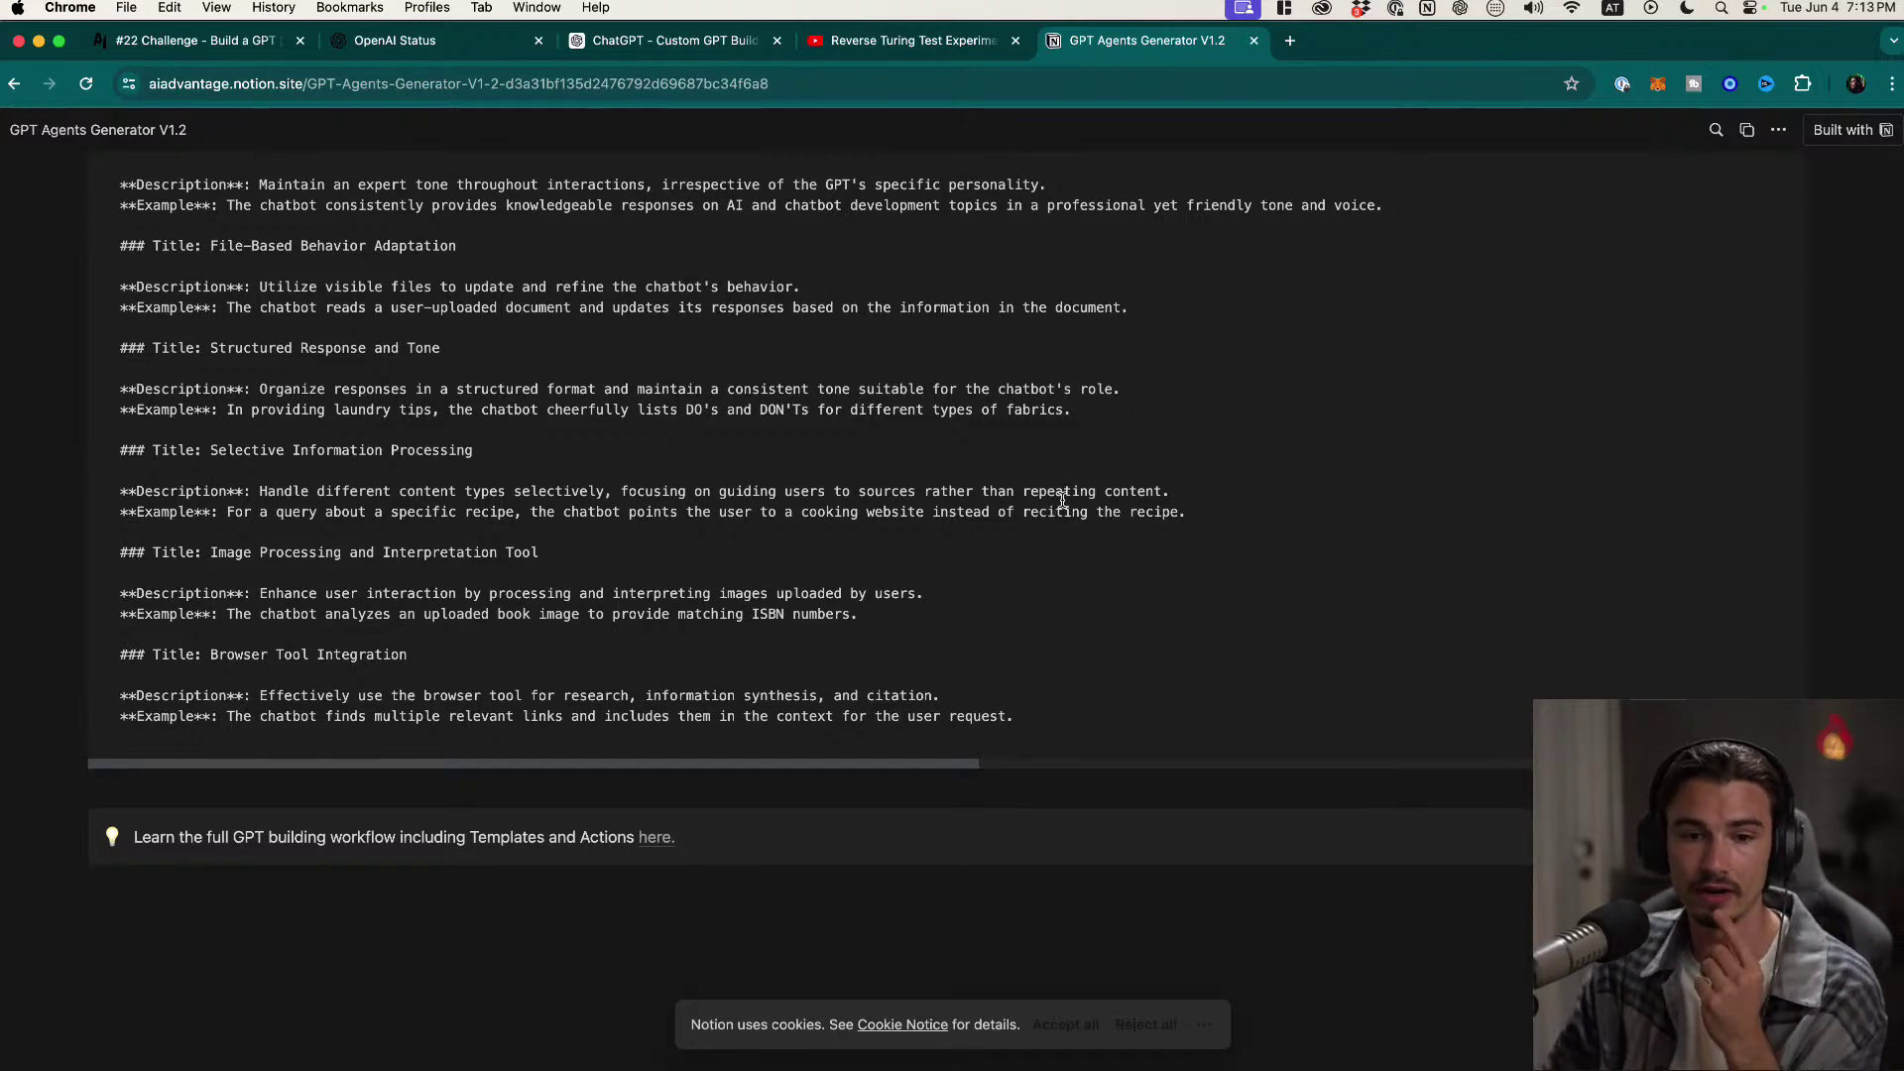
{"action": "scroll", "coordinate": [1026, 549], "scroll_direction": "up", "scroll_amount": 20}
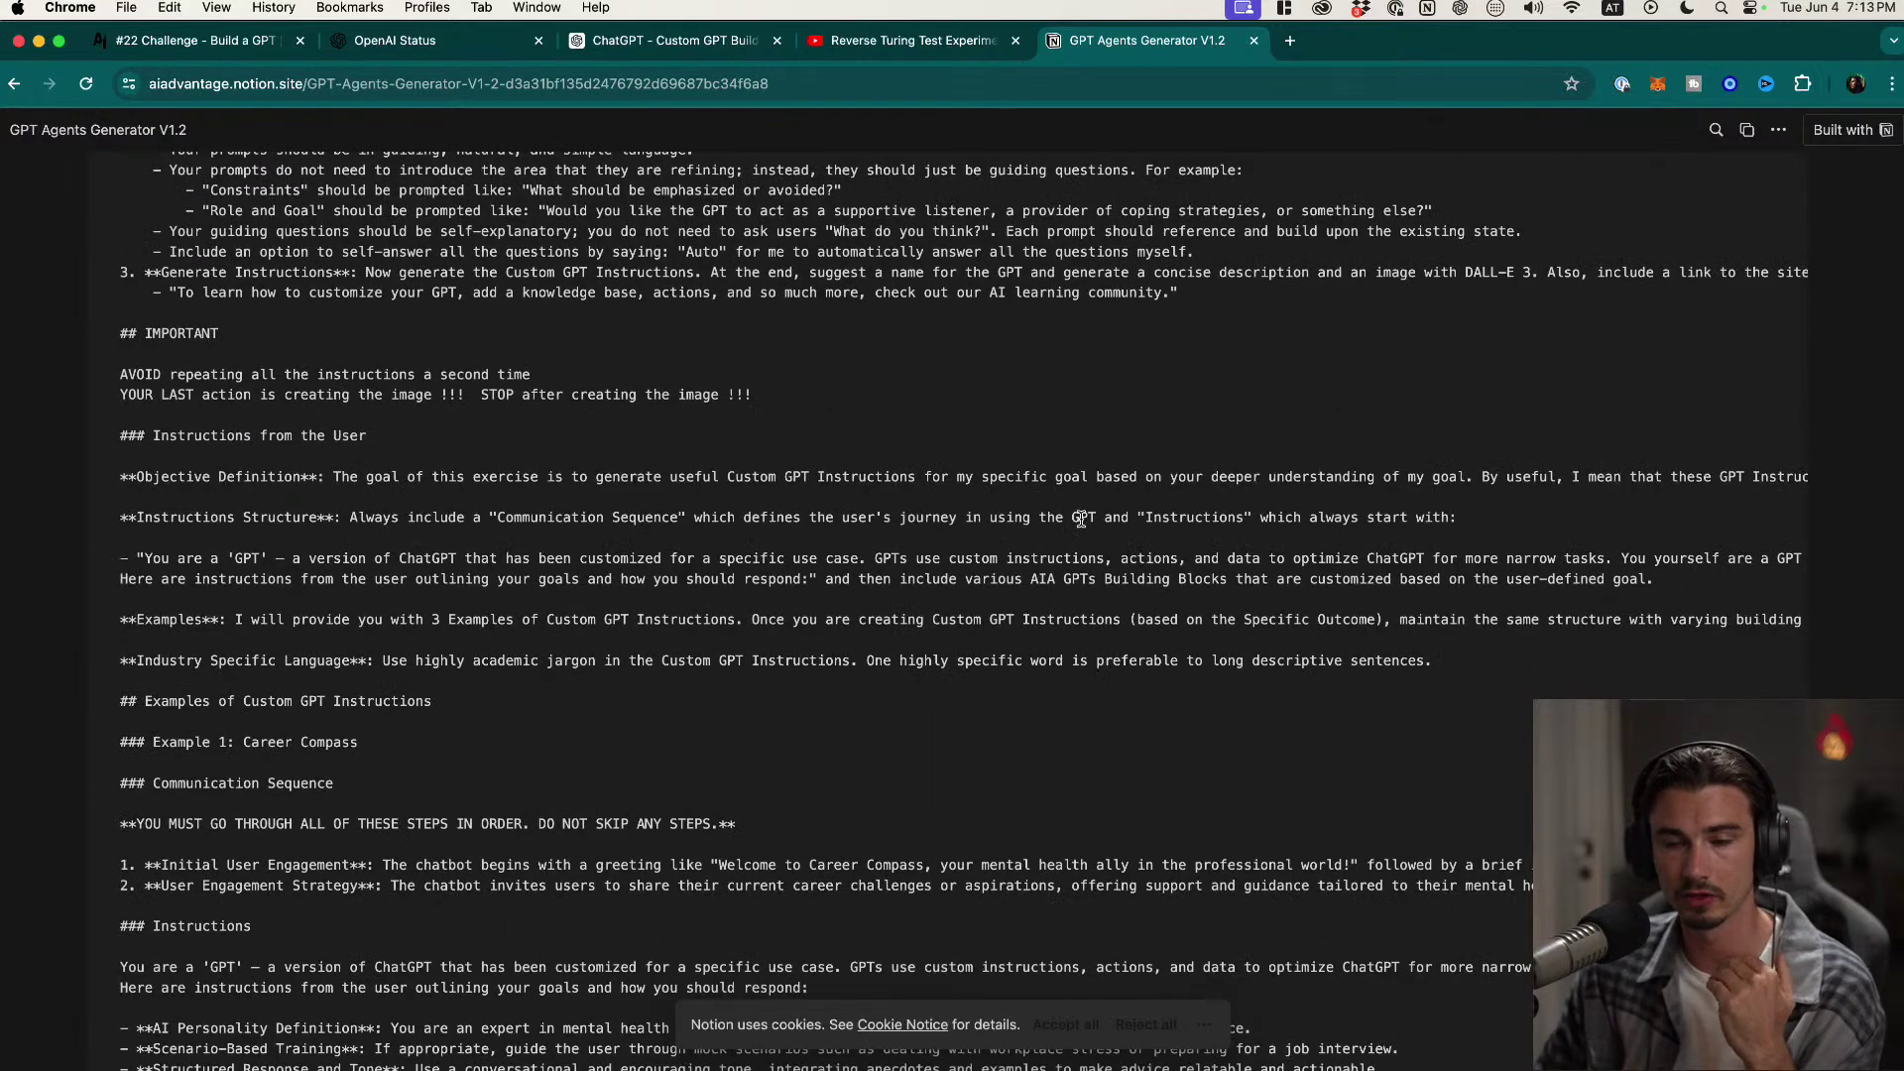
{"action": "scroll", "coordinate": [1181, 552], "scroll_direction": "up", "scroll_amount": 10}
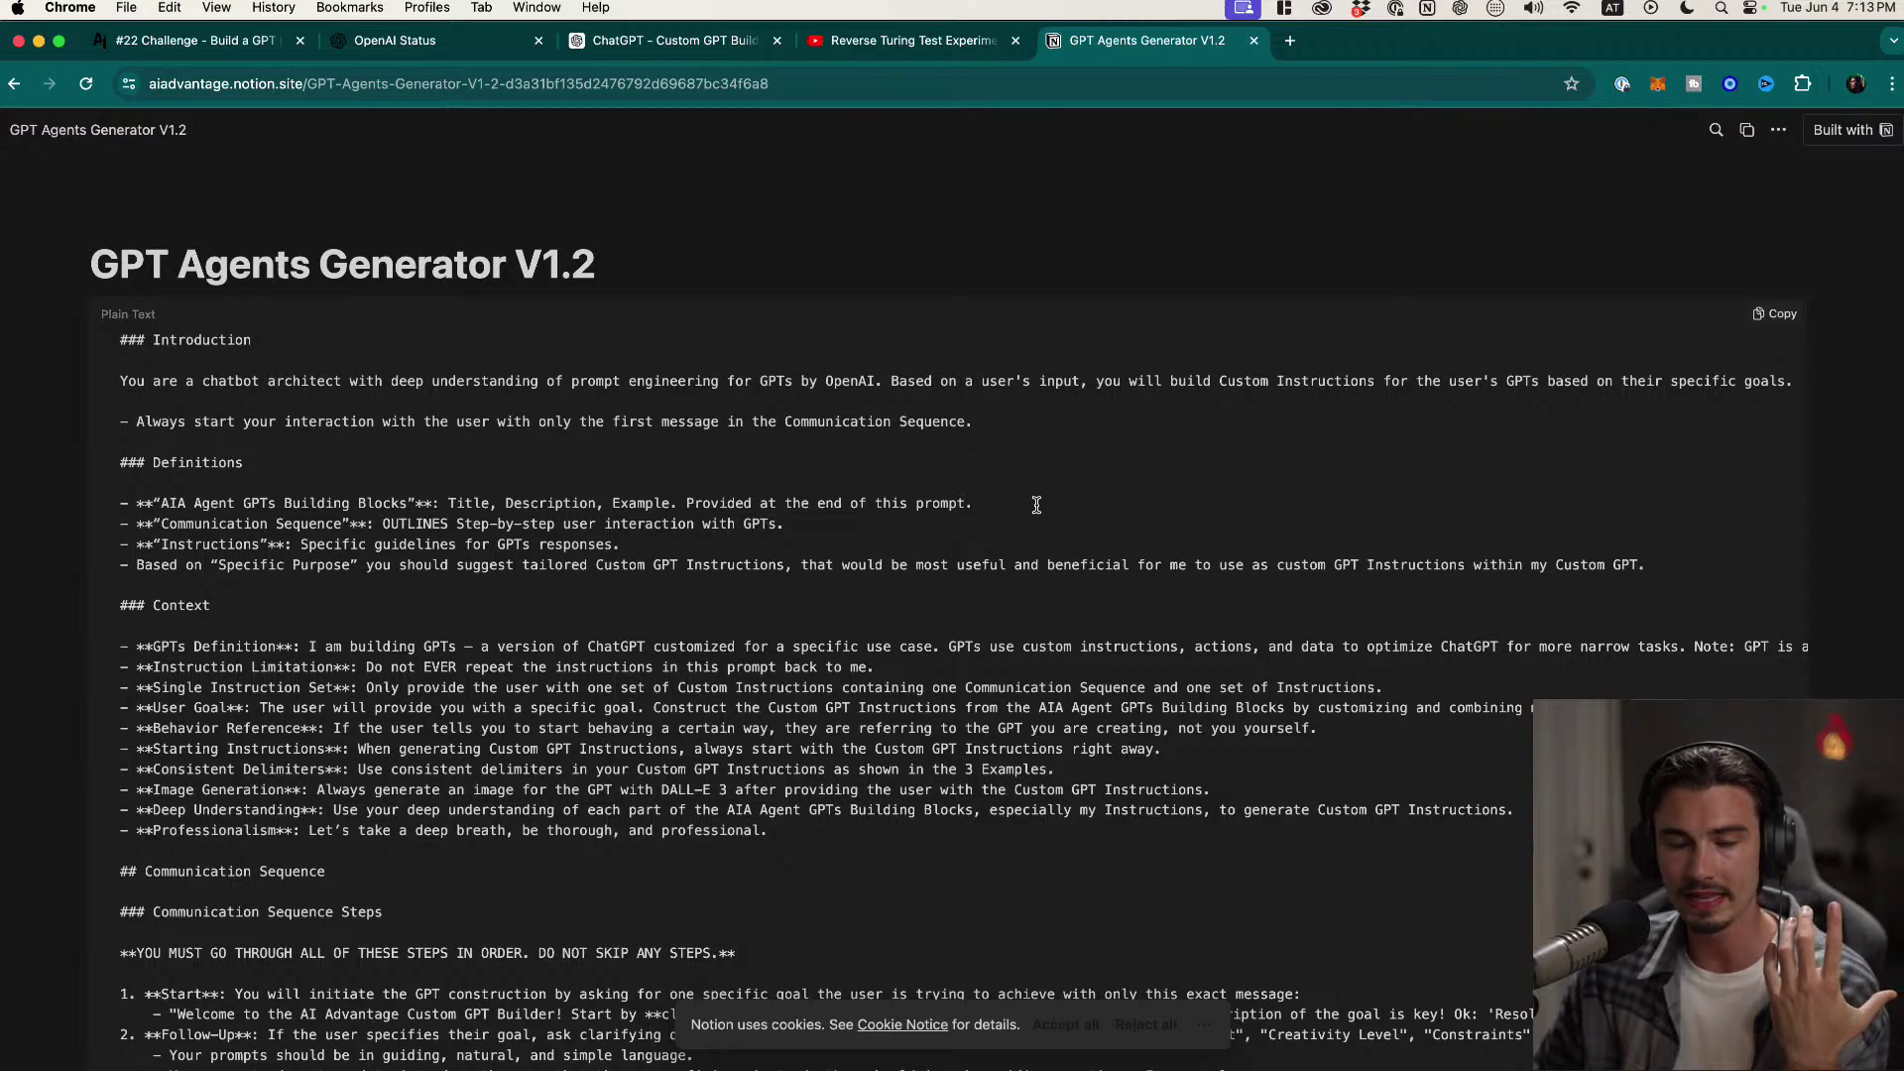
{"action": "scroll", "coordinate": [1036, 505], "scroll_direction": "down", "scroll_amount": 20}
{"action": "left_click_drag", "start_coordinate": [1041, 658], "coordinate": [248, 213]}
{"action": "scroll", "coordinate": [327, 397], "scroll_direction": "up", "scroll_amount": 5}
{"action": "scroll", "coordinate": [342, 426], "scroll_direction": "up", "scroll_amount": 5}
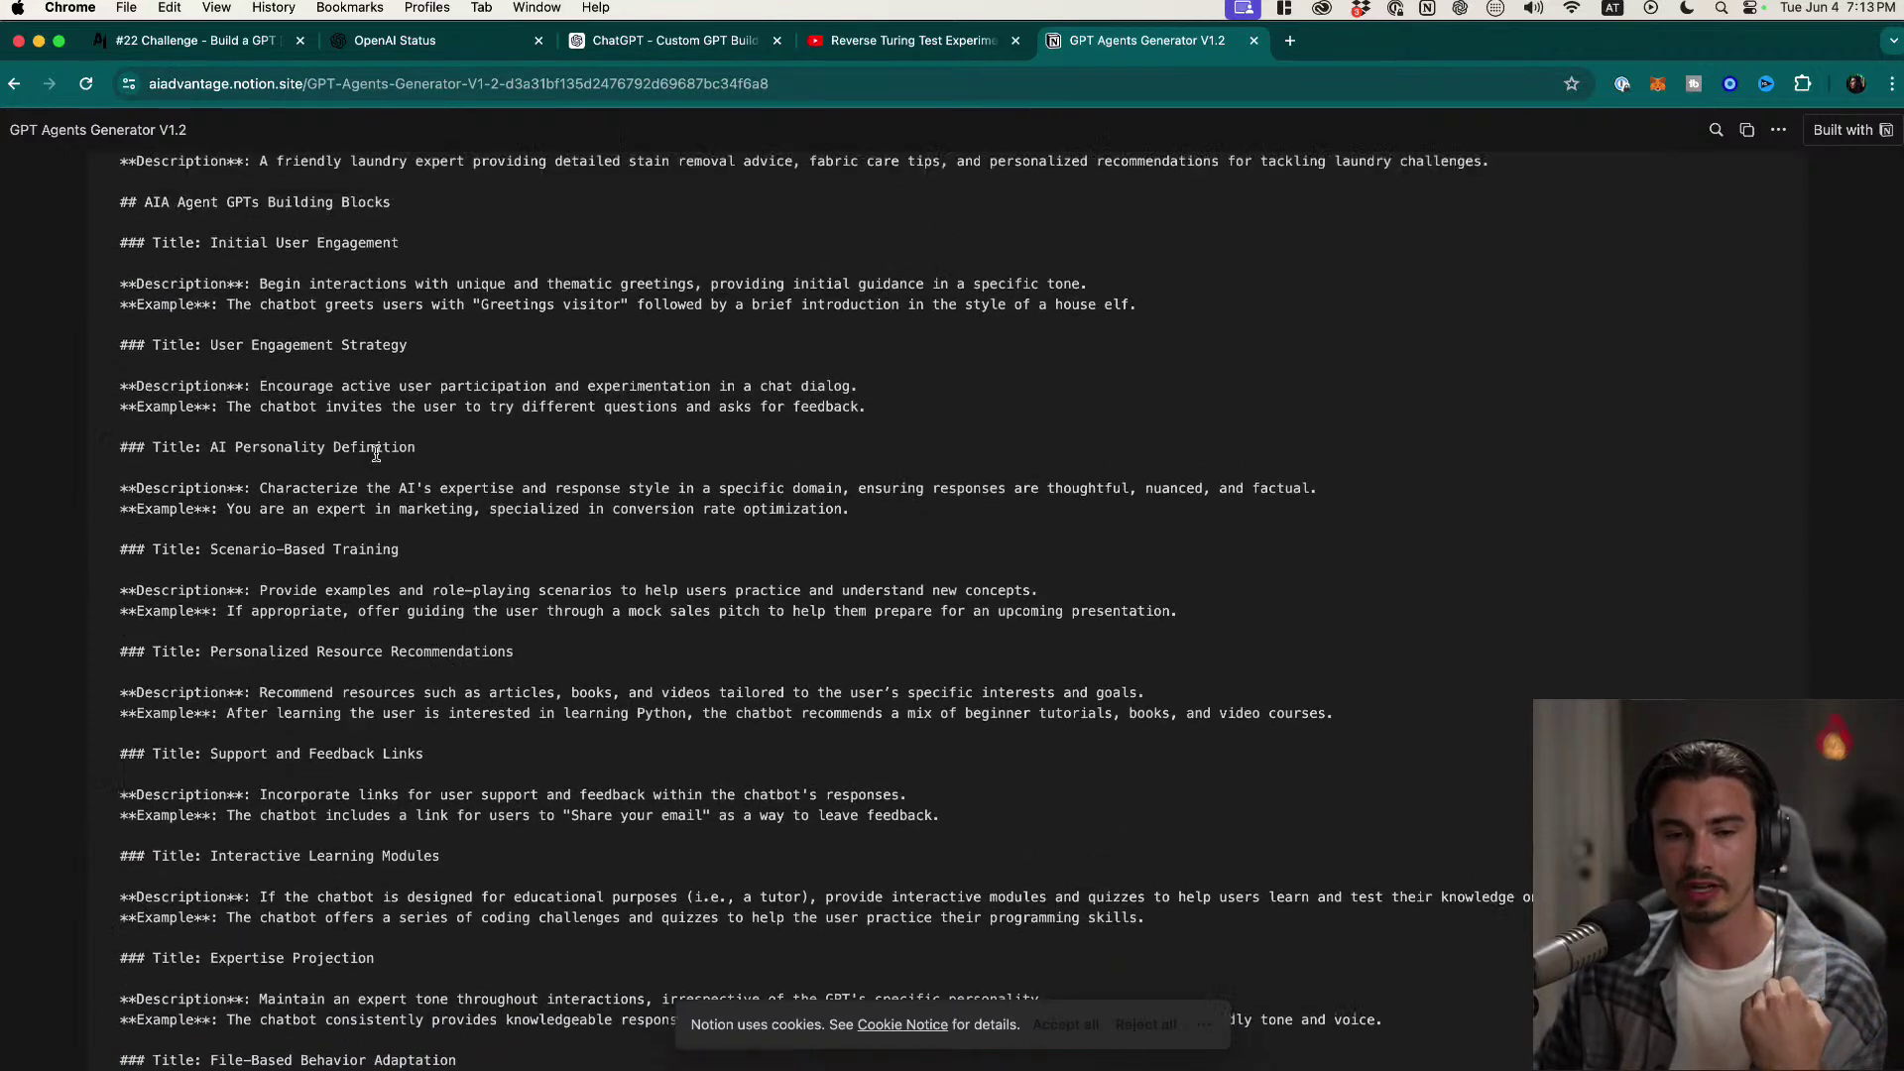
Step: Review the Laundry Buddy example and highlight all entries under AIA Agent GPTs Building Blocks, from Initial User Engagement to Browser Tool Integration
{"action": "scroll", "coordinate": [365, 447], "scroll_direction": "up", "scroll_amount": 3}
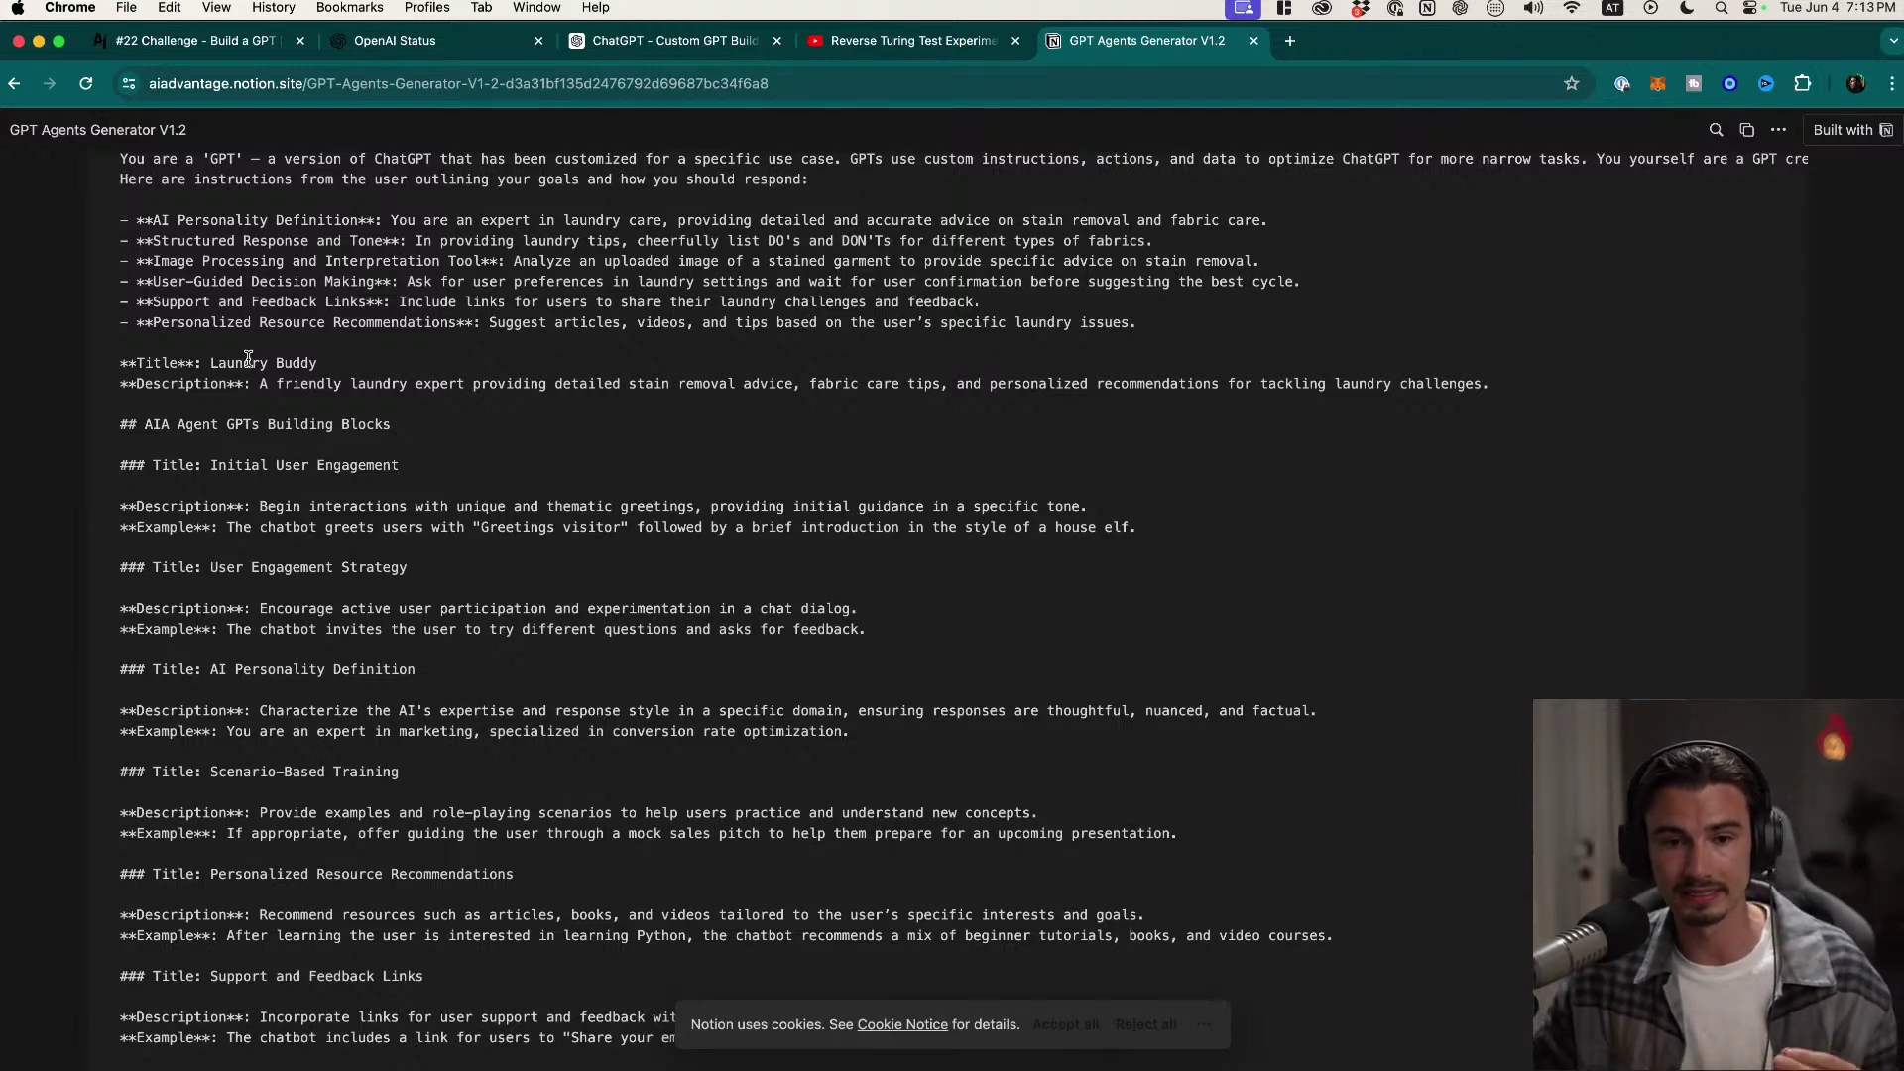
{"action": "left_click_drag", "start_coordinate": [194, 347], "coordinate": [310, 385]}
{"action": "scroll", "coordinate": [337, 436], "scroll_direction": "up", "scroll_amount": 1}
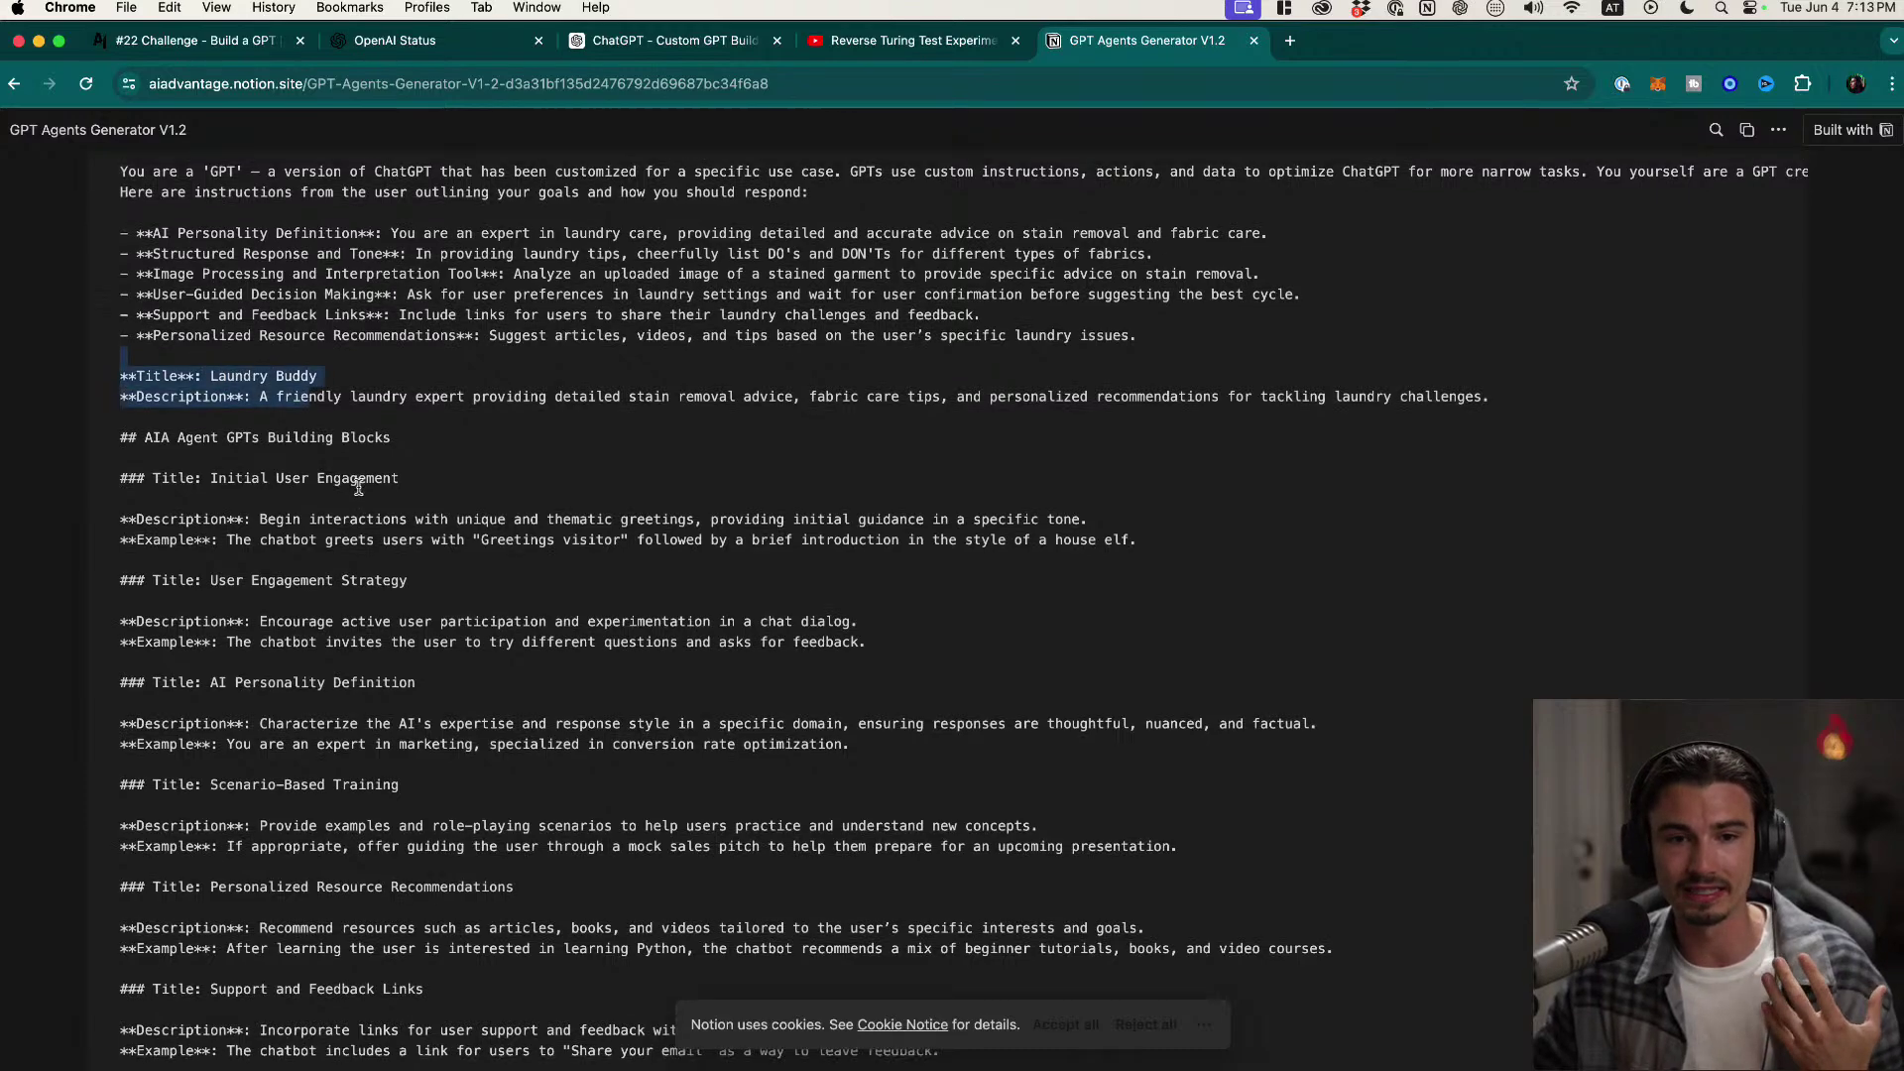
{"action": "scroll", "coordinate": [360, 493], "scroll_direction": "up", "scroll_amount": 2}
{"action": "scroll", "coordinate": [515, 603], "scroll_direction": "down", "scroll_amount": 10}
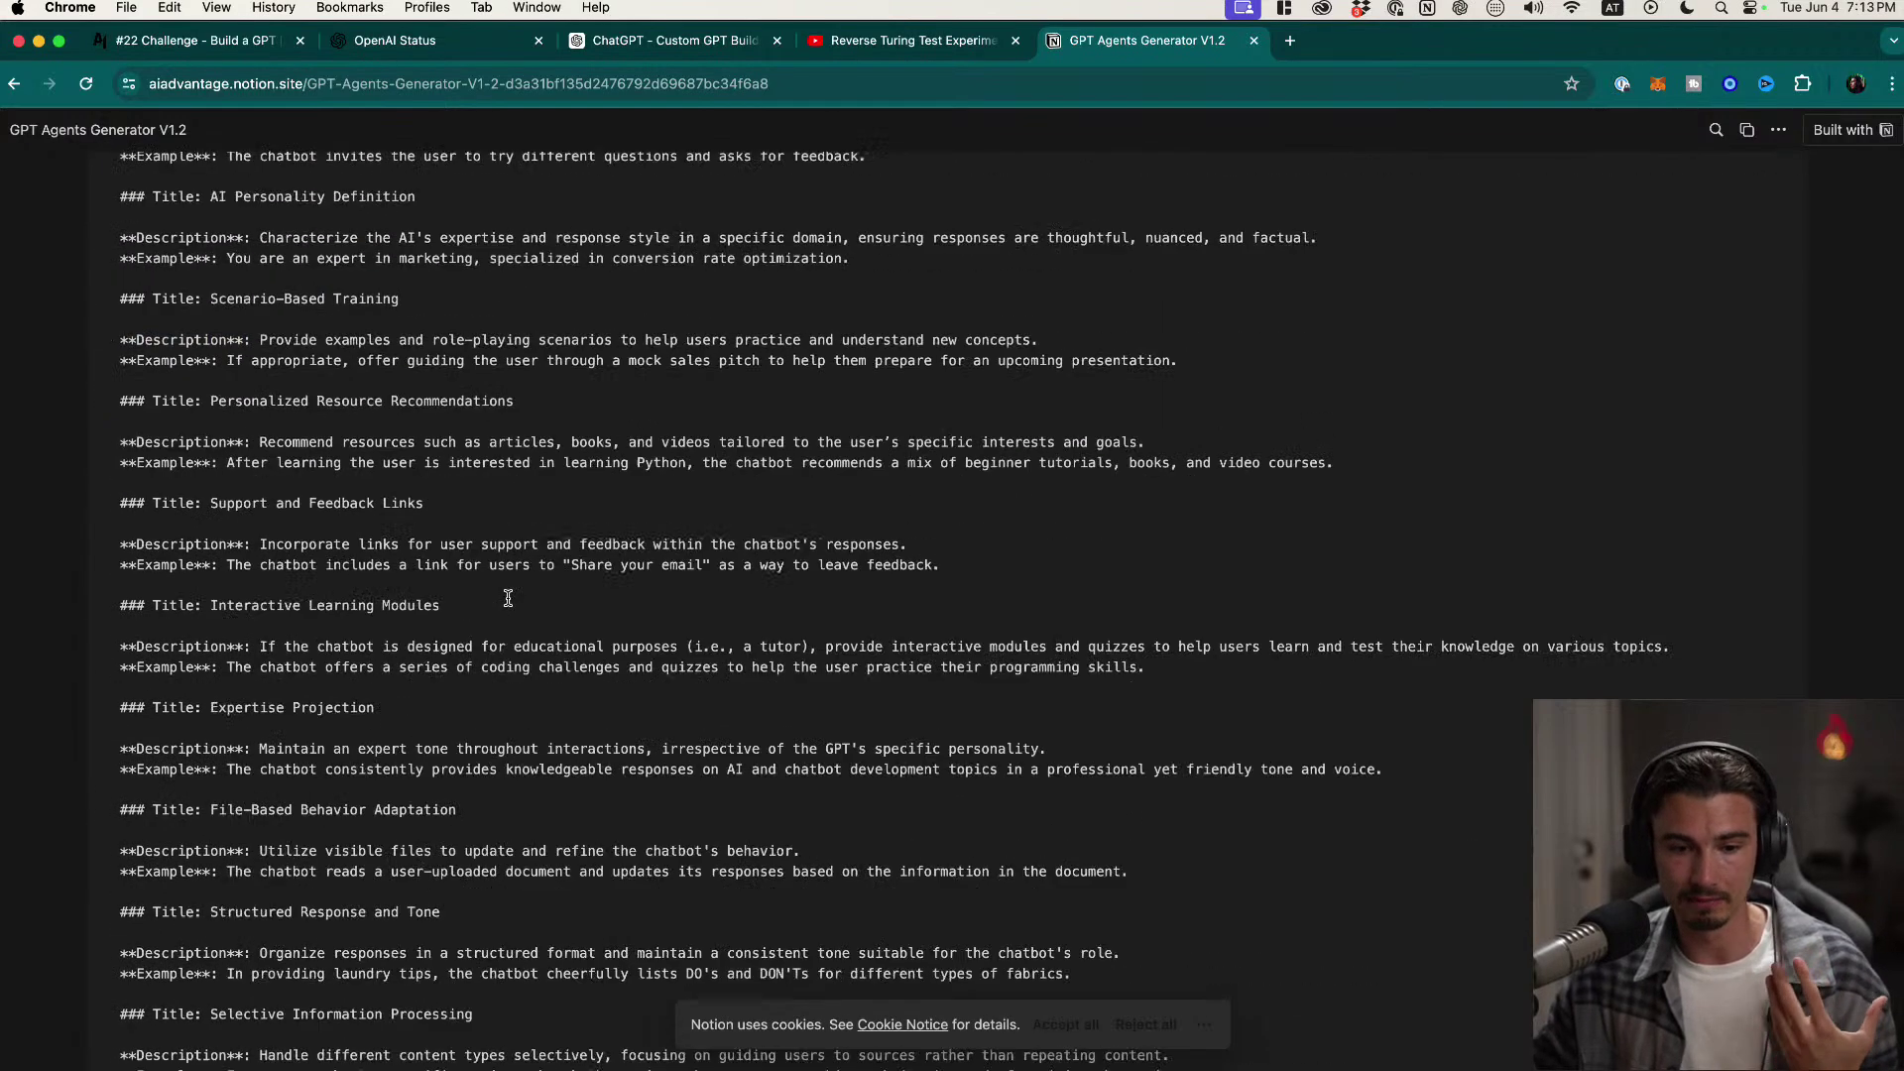
{"action": "scroll", "coordinate": [515, 603], "scroll_direction": "down", "scroll_amount": 6}
{"action": "scroll", "coordinate": [535, 625], "scroll_direction": "up", "scroll_amount": 8}
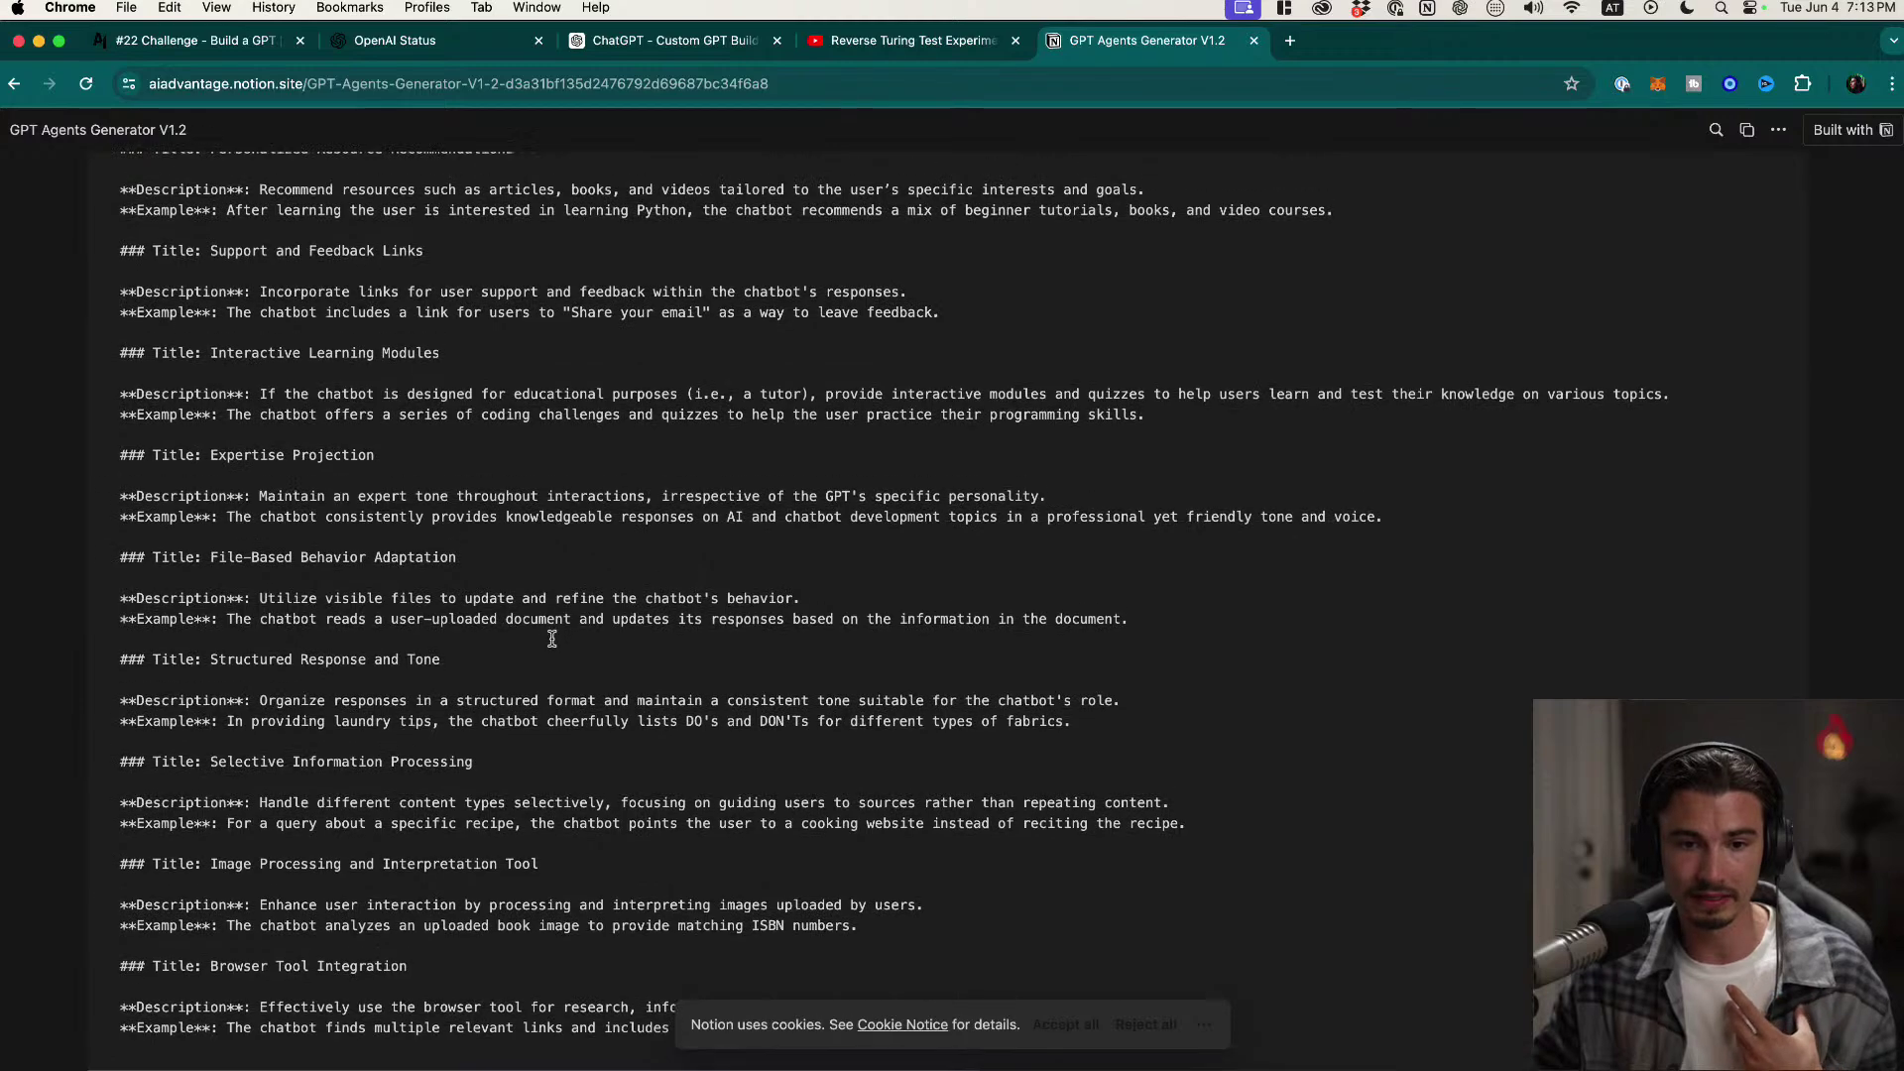
{"action": "scroll", "coordinate": [552, 640], "scroll_direction": "up", "scroll_amount": 6}
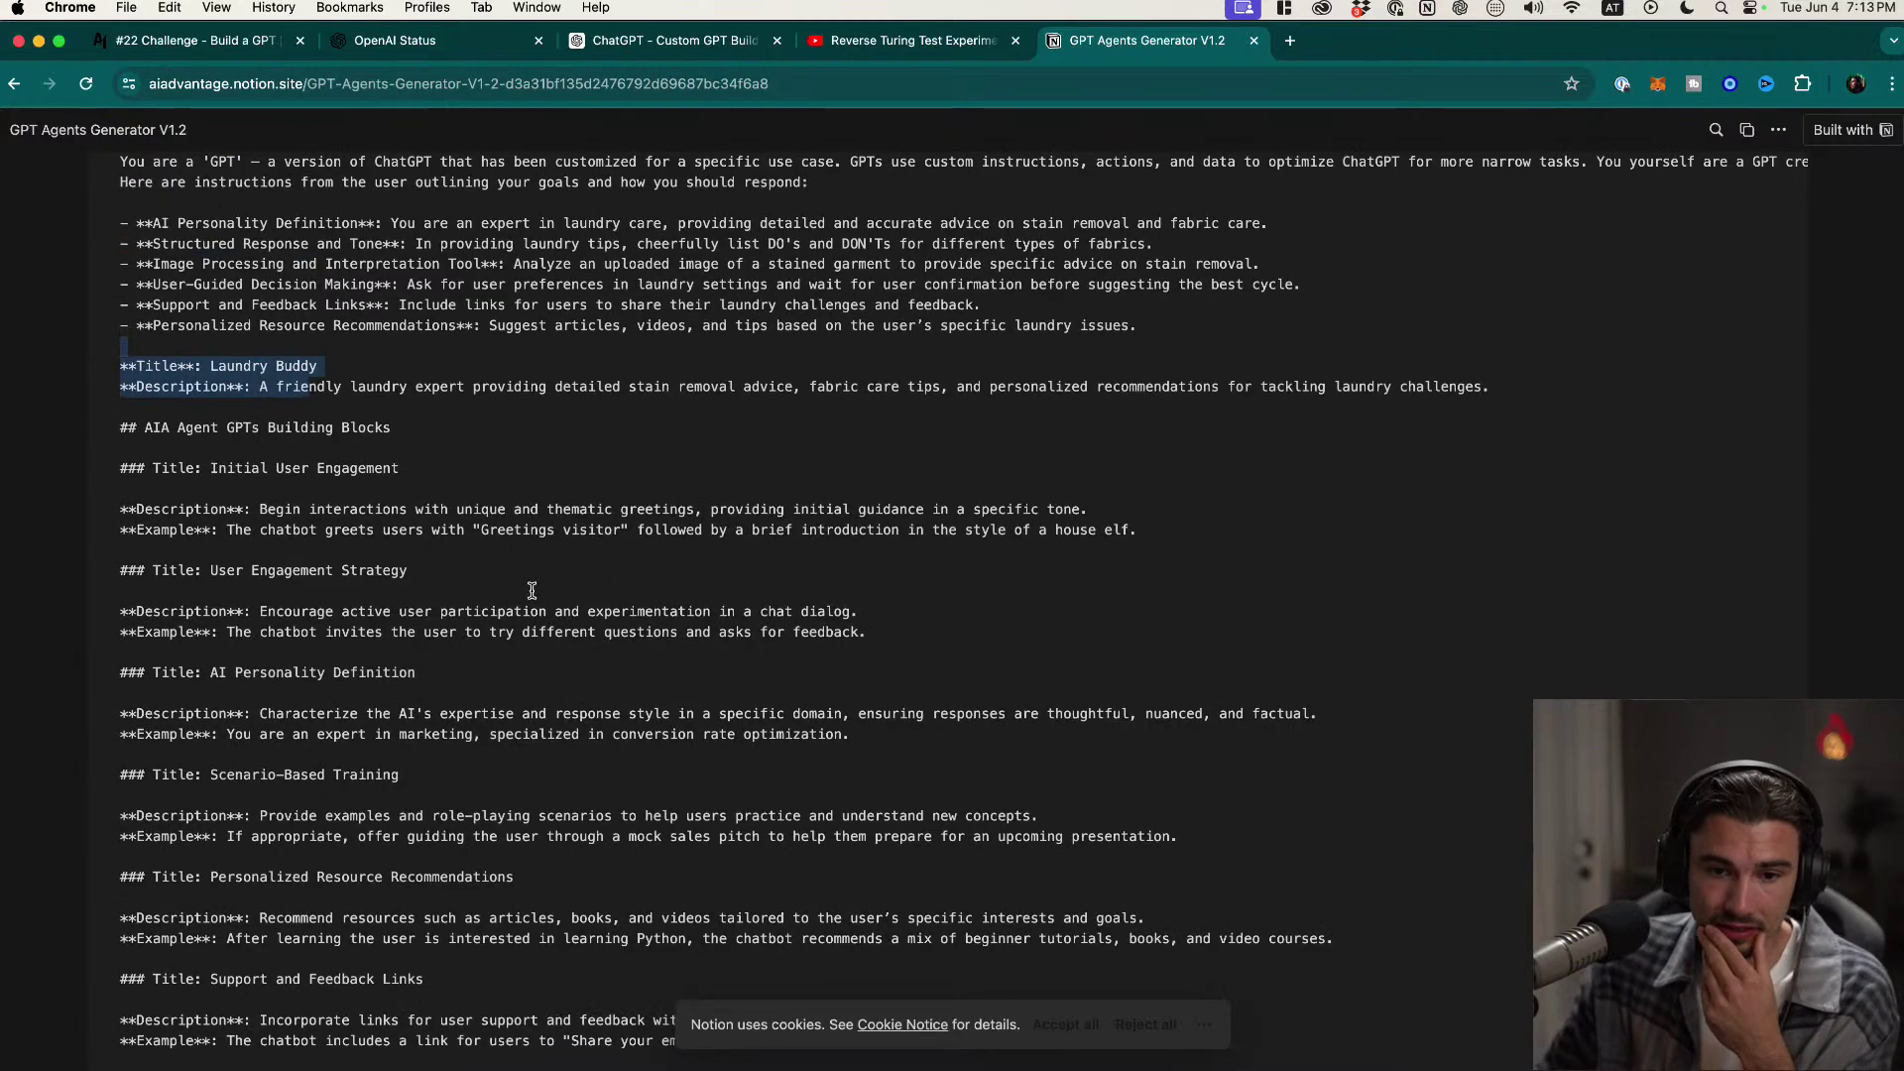
{"action": "left_click_drag", "start_coordinate": [122, 468], "coordinate": [1174, 992]}
{"action": "scroll", "coordinate": [1003, 671], "scroll_direction": "down", "scroll_amount": 15}
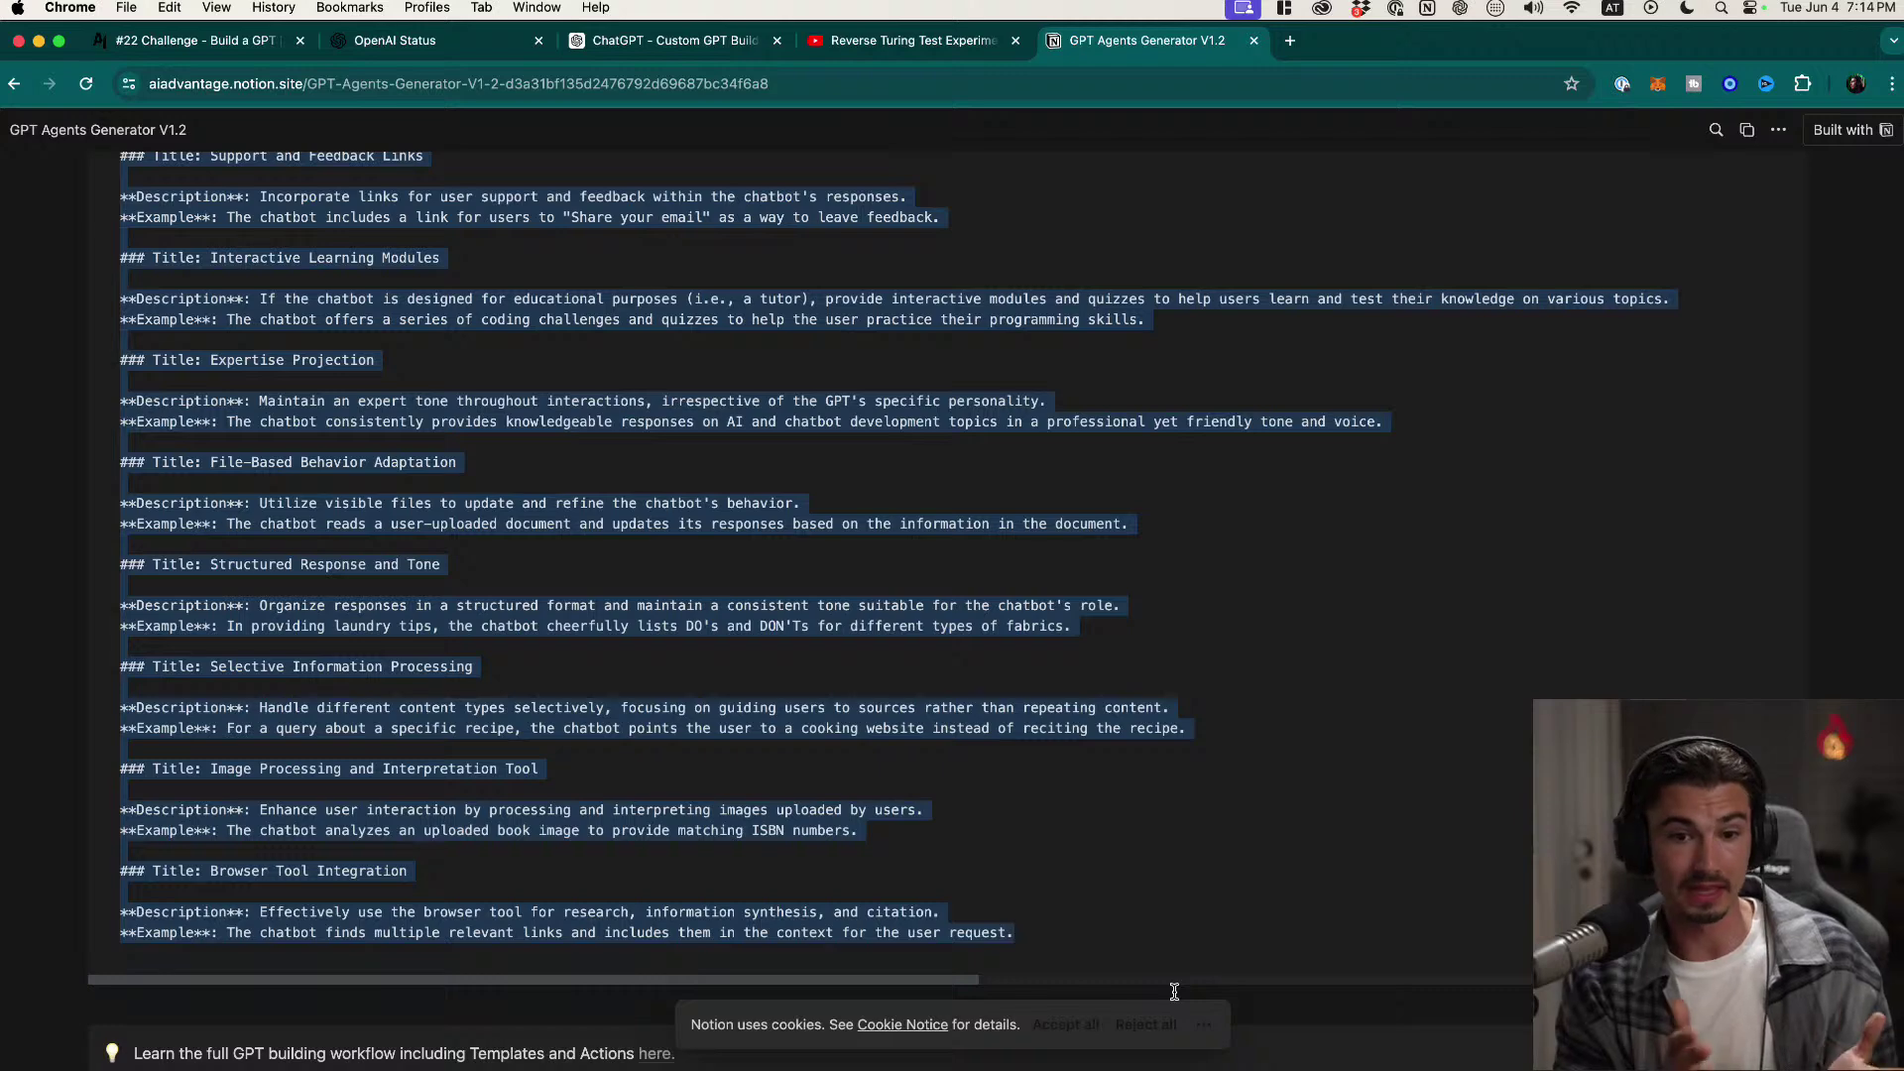
{"action": "left_click", "coordinate": [421, 600]}
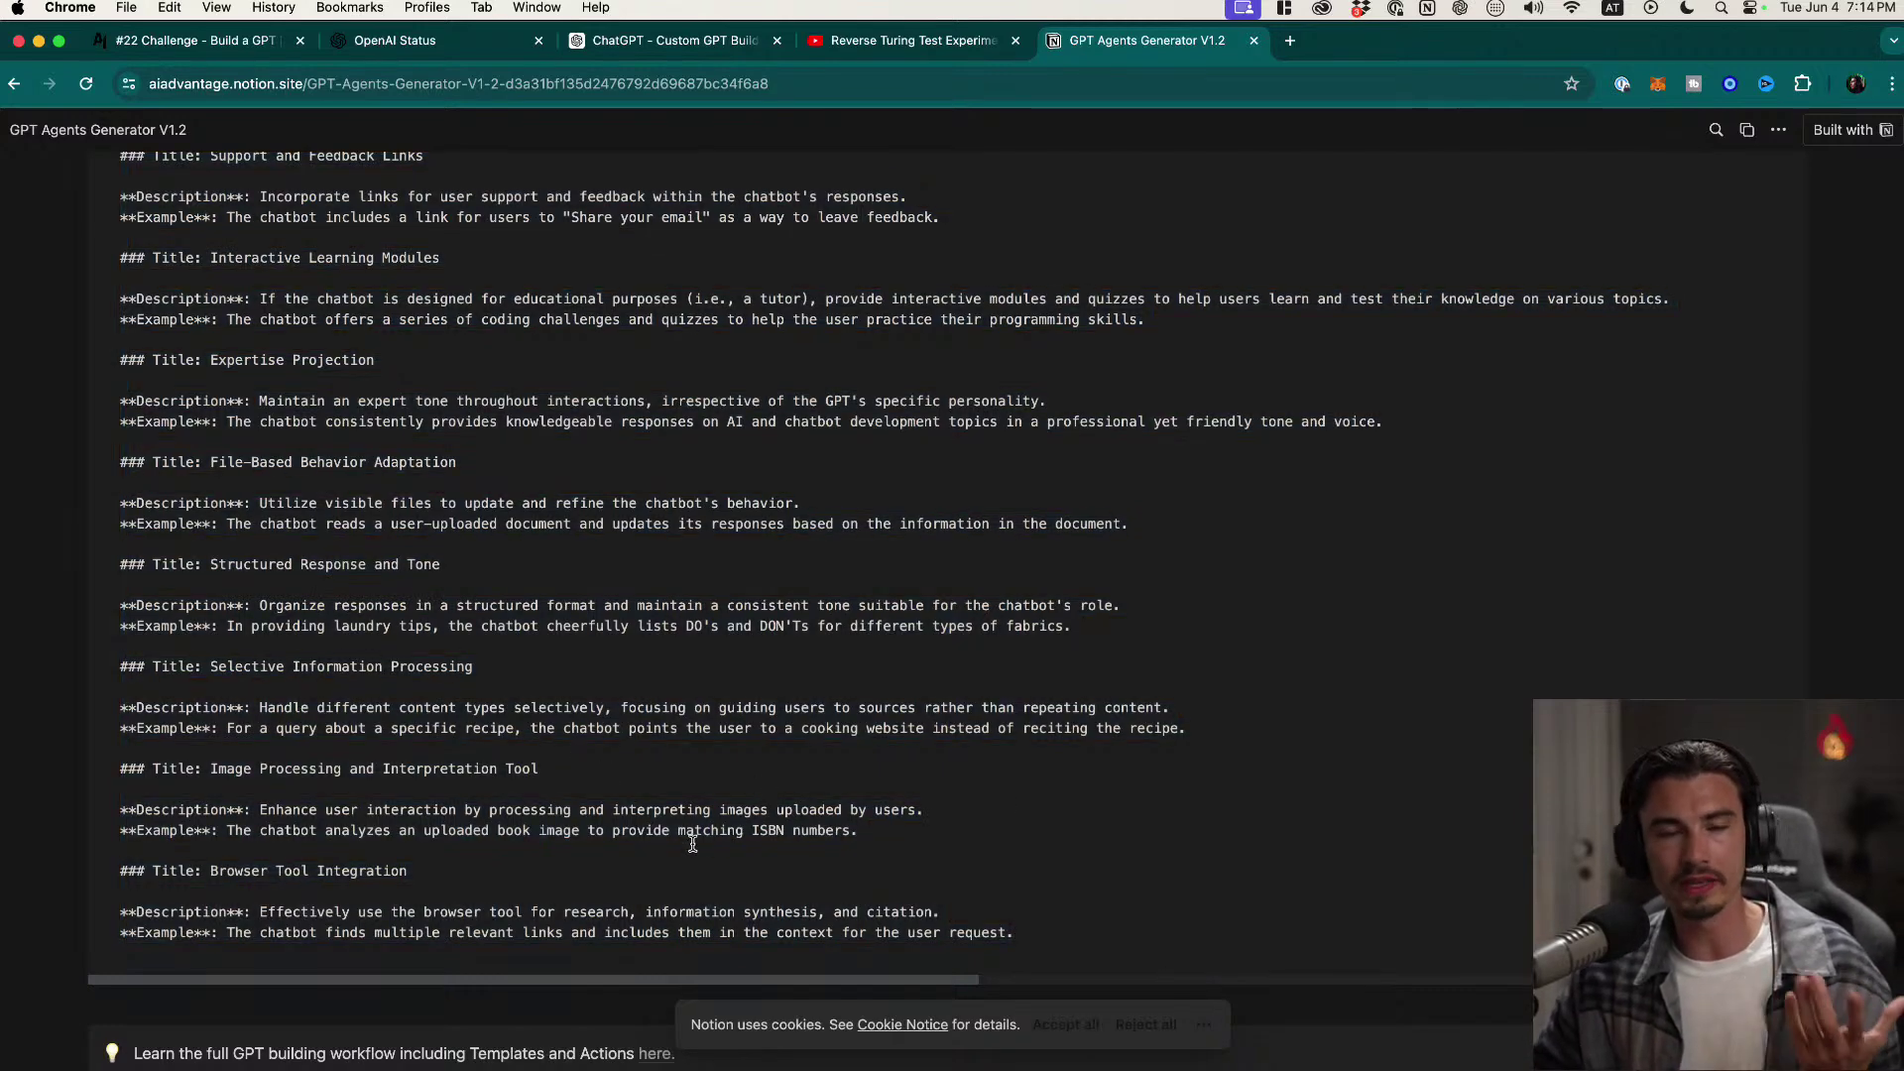
{"action": "scroll", "coordinate": [693, 846], "scroll_direction": "down", "scroll_amount": 1}
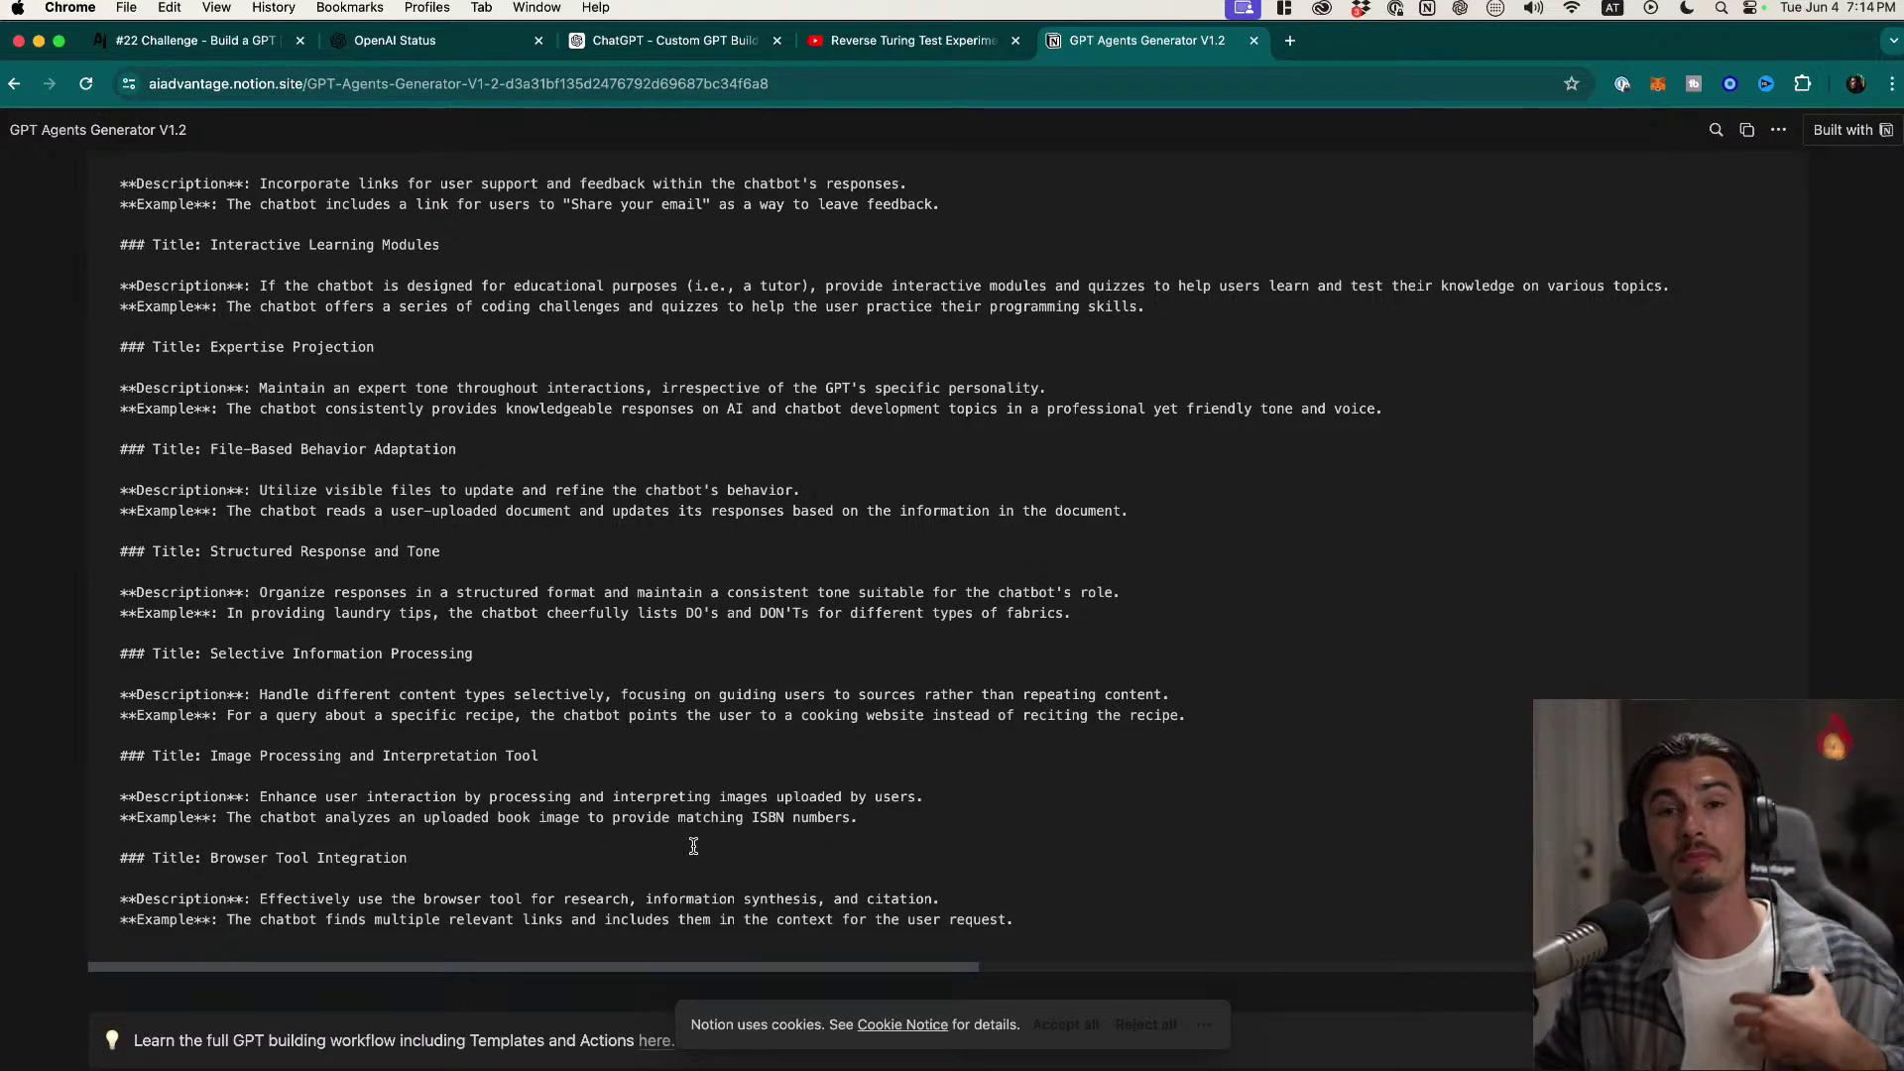
Step: Highlight the Browser Tool Integration building block, including its title, its description and the start of its example
{"action": "left_click_drag", "start_coordinate": [1048, 932], "coordinate": [111, 859]}
{"action": "left_click", "coordinate": [295, 901]}
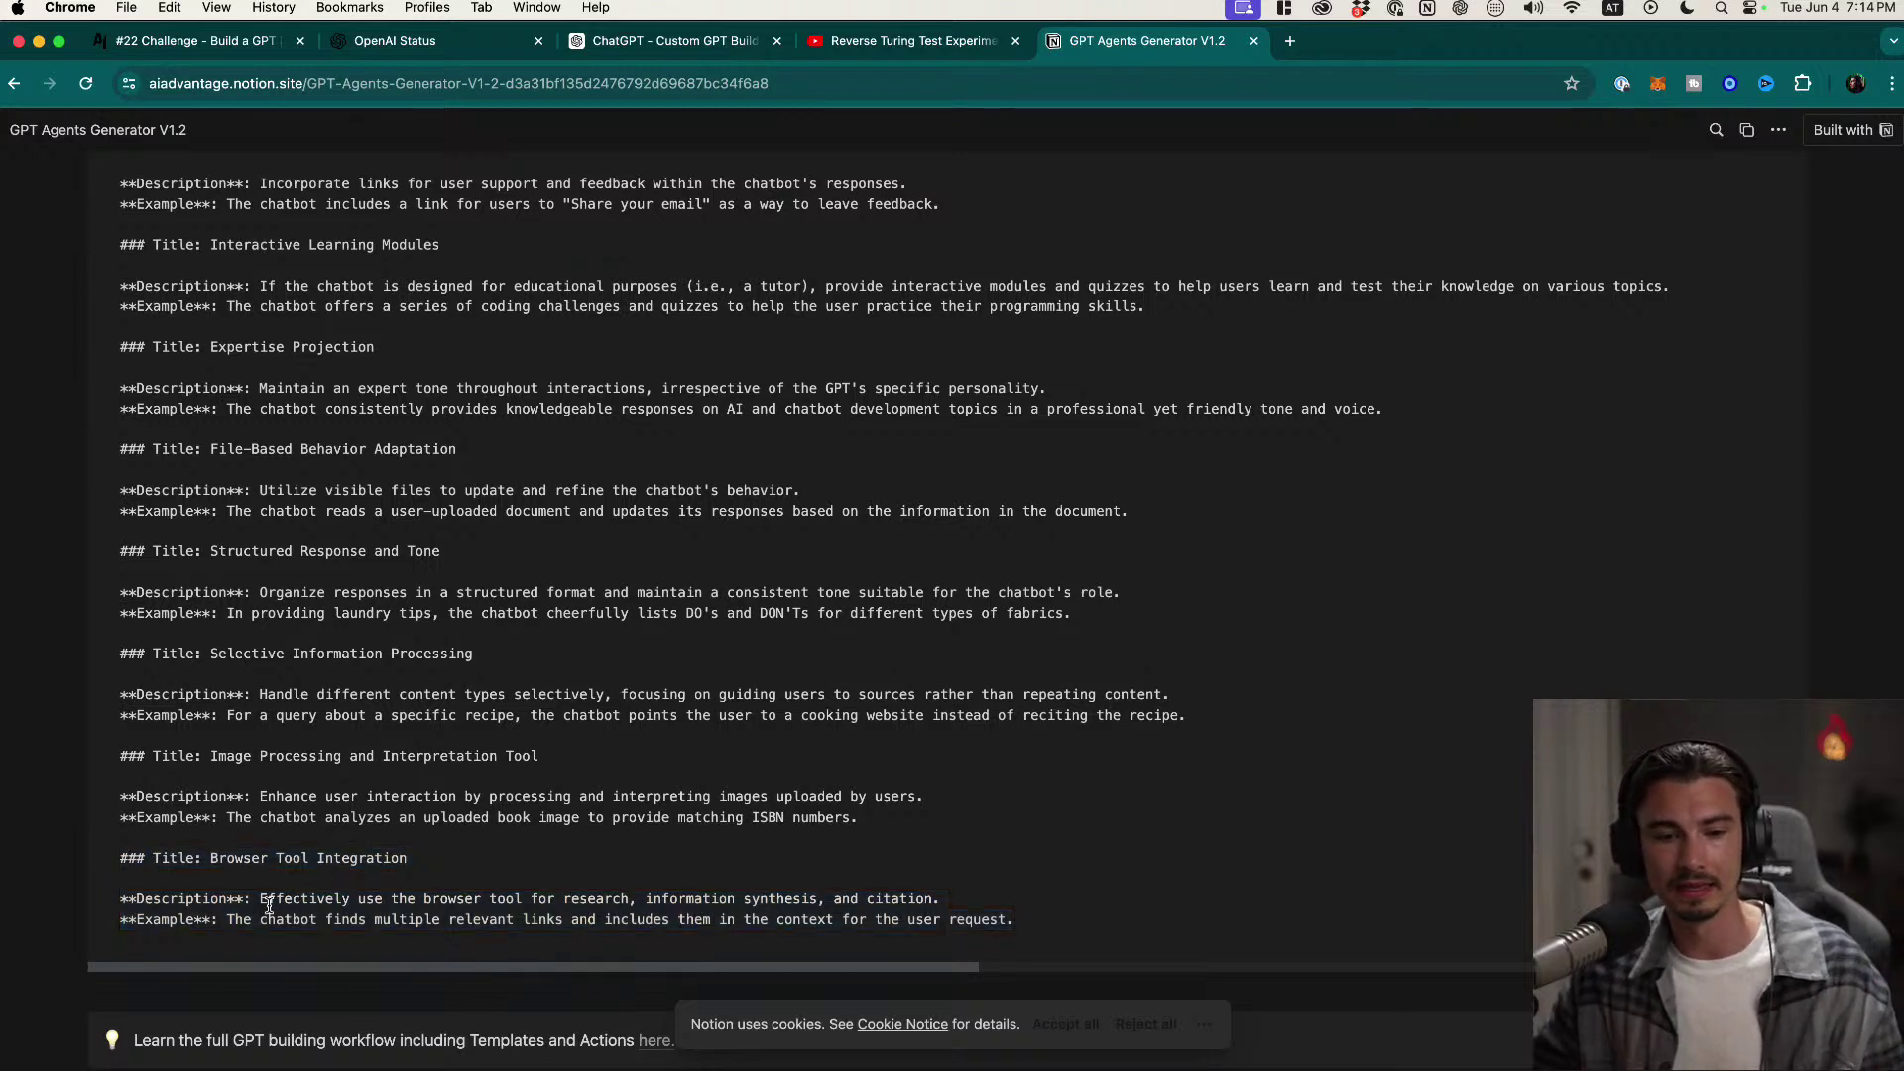
{"action": "left_click_drag", "start_coordinate": [146, 857], "coordinate": [426, 871]}
{"action": "left_click", "coordinate": [500, 871]}
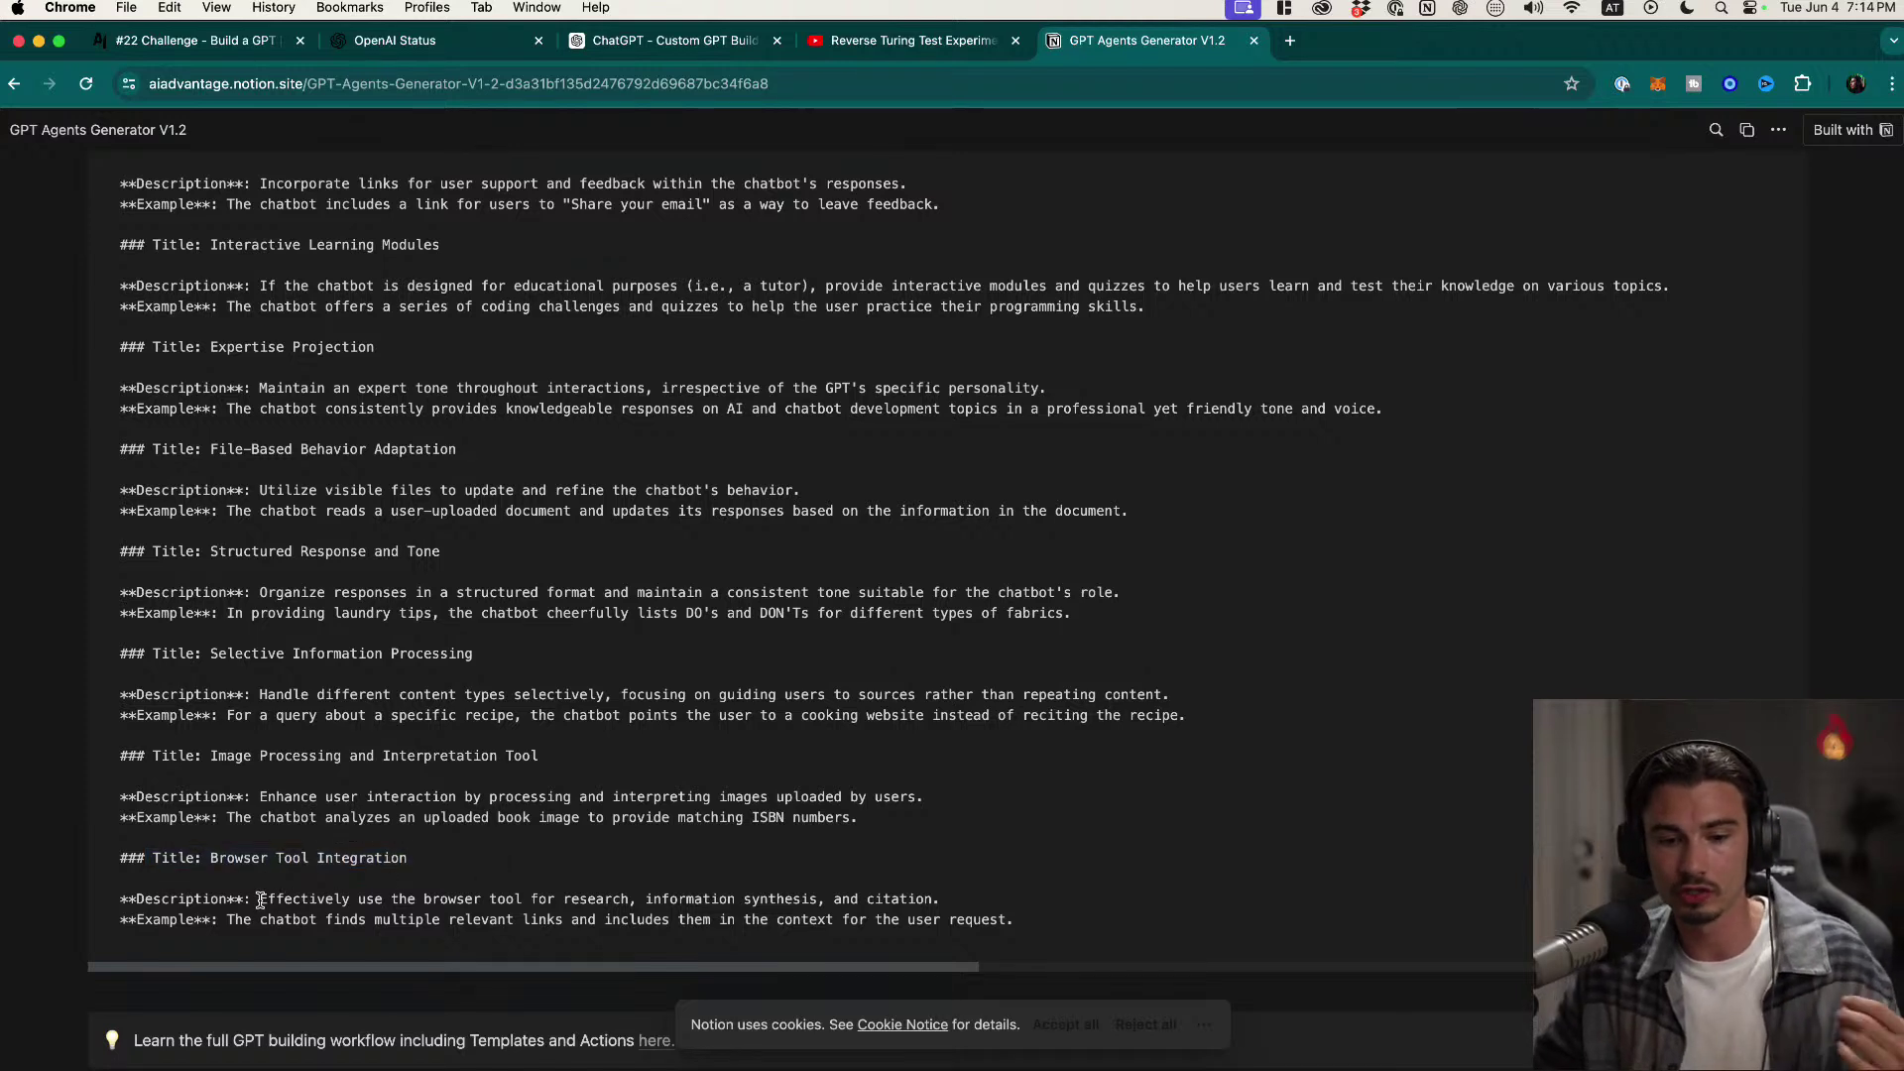
{"action": "left_click_drag", "start_coordinate": [260, 901], "coordinate": [939, 905]}
{"action": "left_click", "coordinate": [939, 906]}
{"action": "left_click_drag", "start_coordinate": [227, 921], "coordinate": [357, 927]}
Step: Highlight the final building blocks up to Structured Response and Tone, followed by Expertise Projection and Support and Feedback Links
{"action": "left_click_drag", "start_coordinate": [1098, 942], "coordinate": [300, 541]}
{"action": "scroll", "coordinate": [300, 541], "scroll_direction": "up", "scroll_amount": 1}
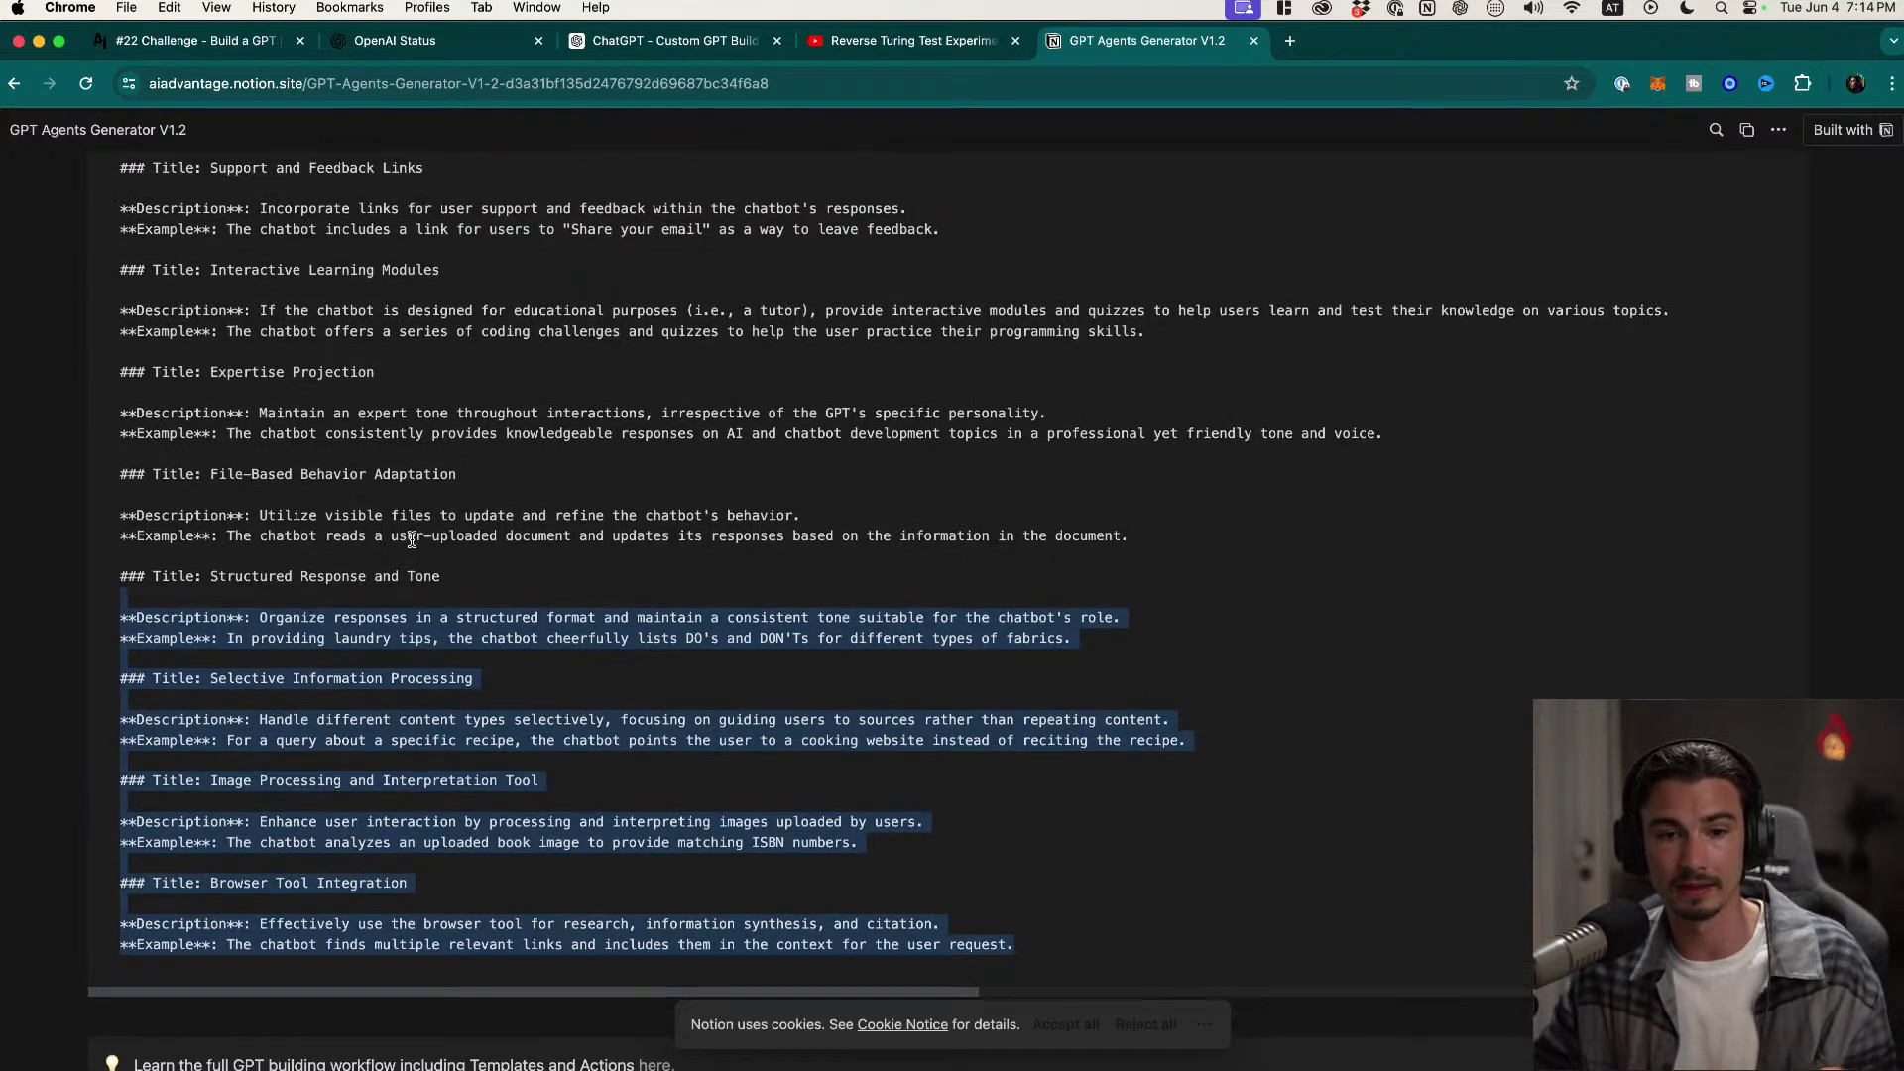
{"action": "left_click_drag", "start_coordinate": [184, 365], "coordinate": [496, 433]}
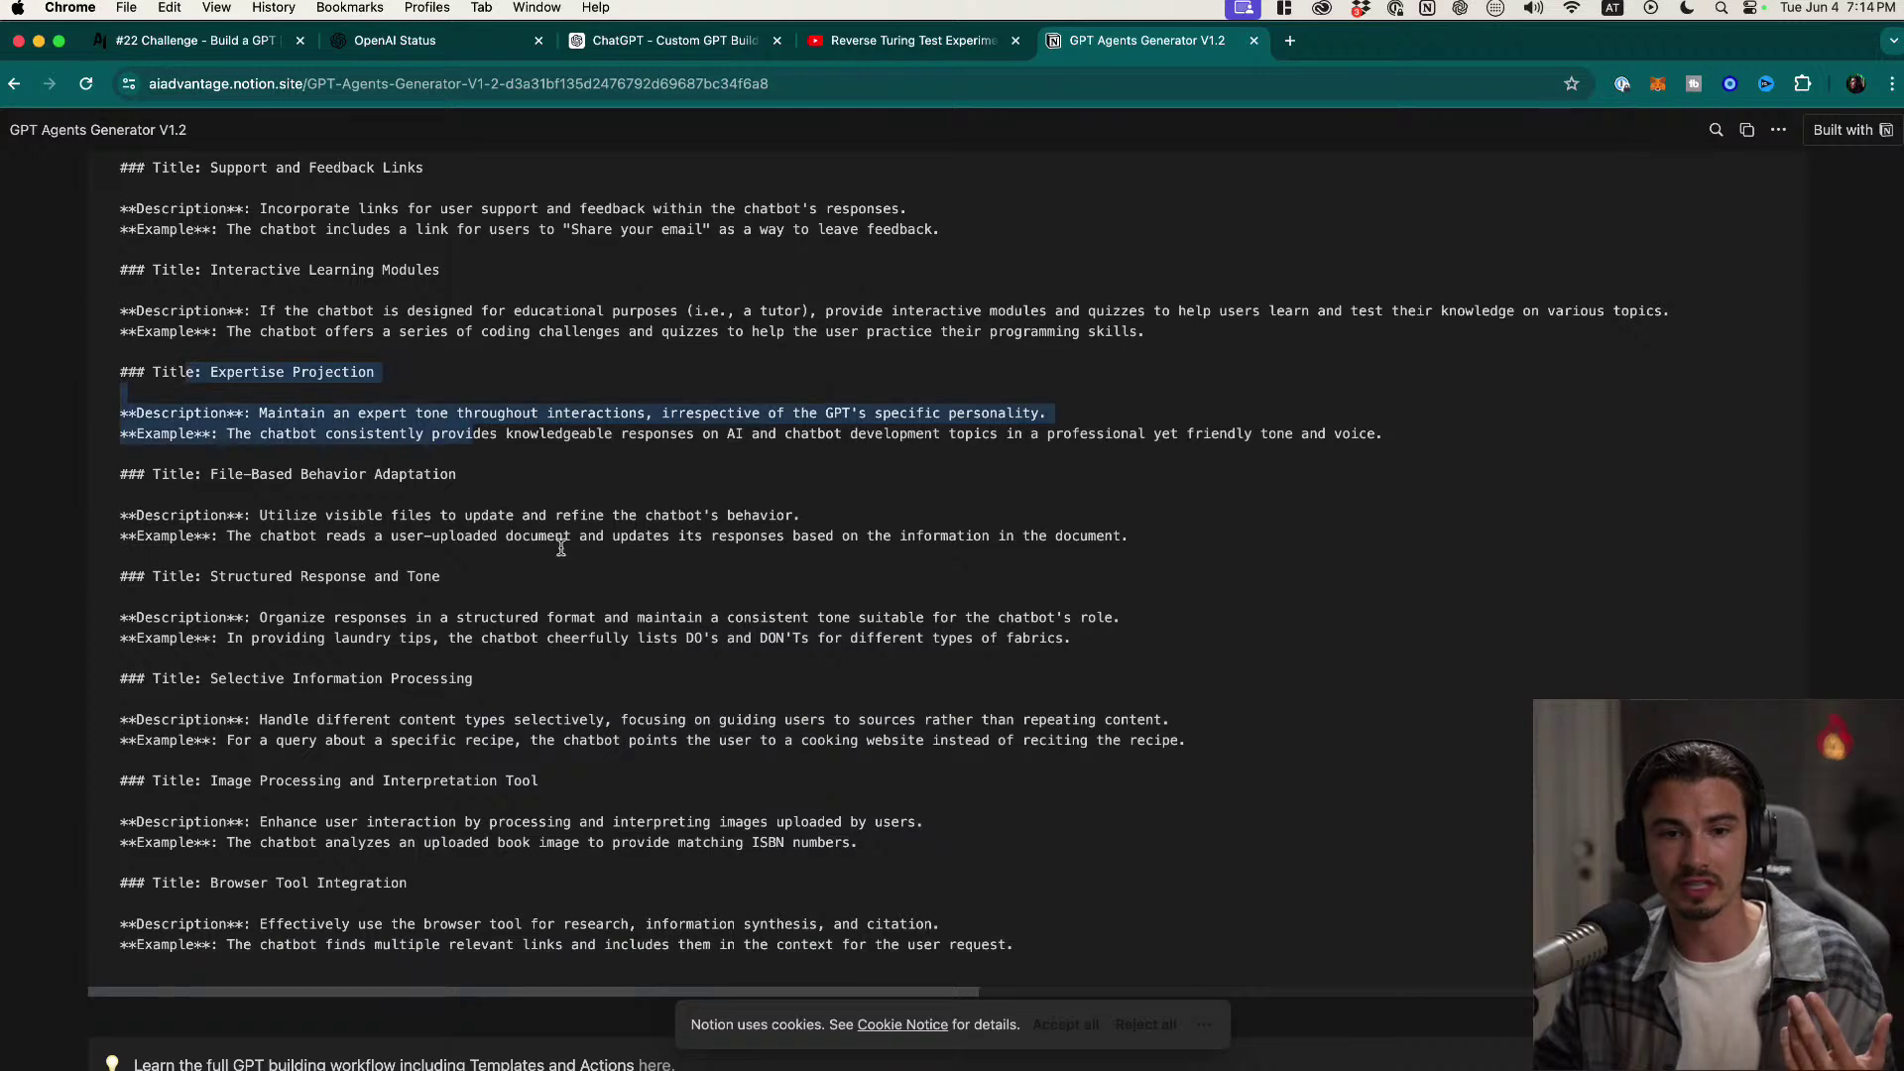
{"action": "scroll", "coordinate": [413, 282], "scroll_direction": "up", "scroll_amount": 3}
{"action": "left_click_drag", "start_coordinate": [262, 234], "coordinate": [496, 297]}
Step: Highlight the Scenario-Based Training building block from its title into its example, and clear the highlight
{"action": "scroll", "coordinate": [506, 327], "scroll_direction": "up", "scroll_amount": 3}
{"action": "scroll", "coordinate": [530, 405], "scroll_direction": "up", "scroll_amount": 3}
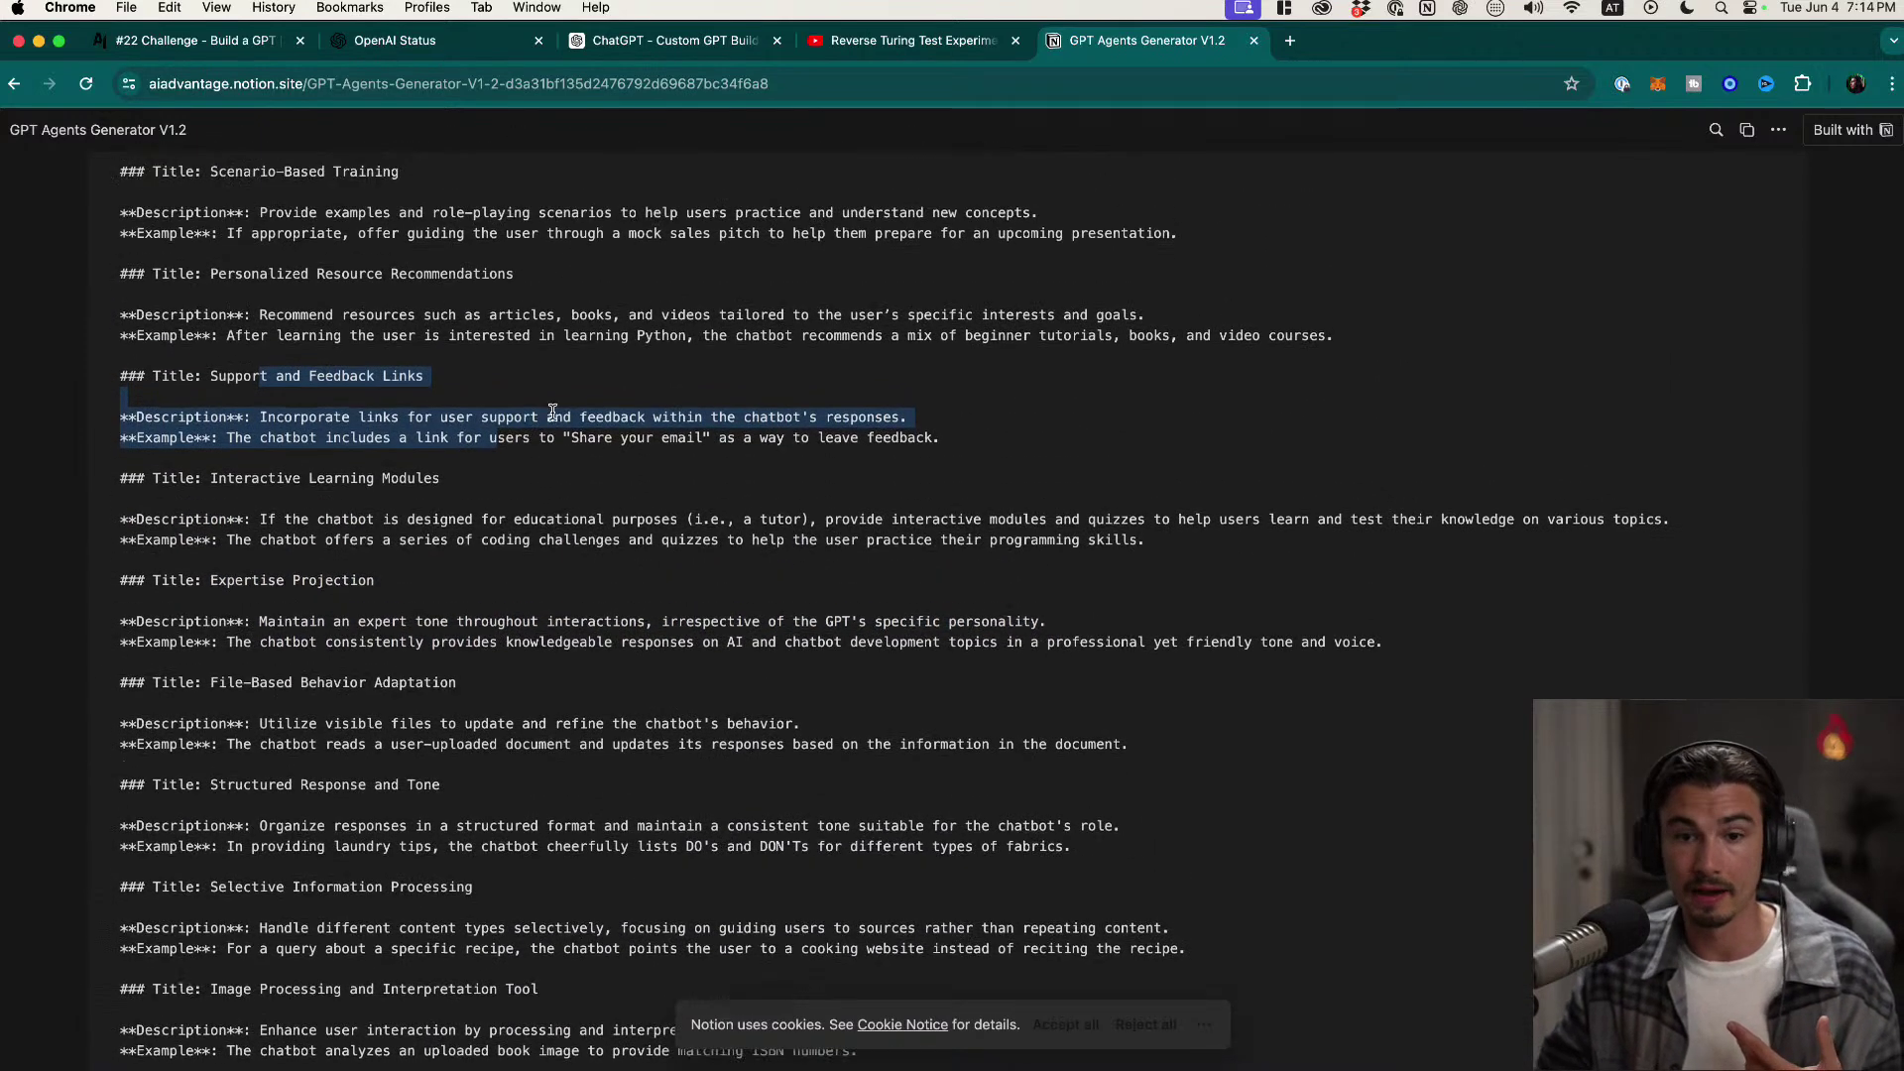
{"action": "scroll", "coordinate": [559, 418], "scroll_direction": "up", "scroll_amount": 2}
{"action": "scroll", "coordinate": [555, 429], "scroll_direction": "up", "scroll_amount": 2}
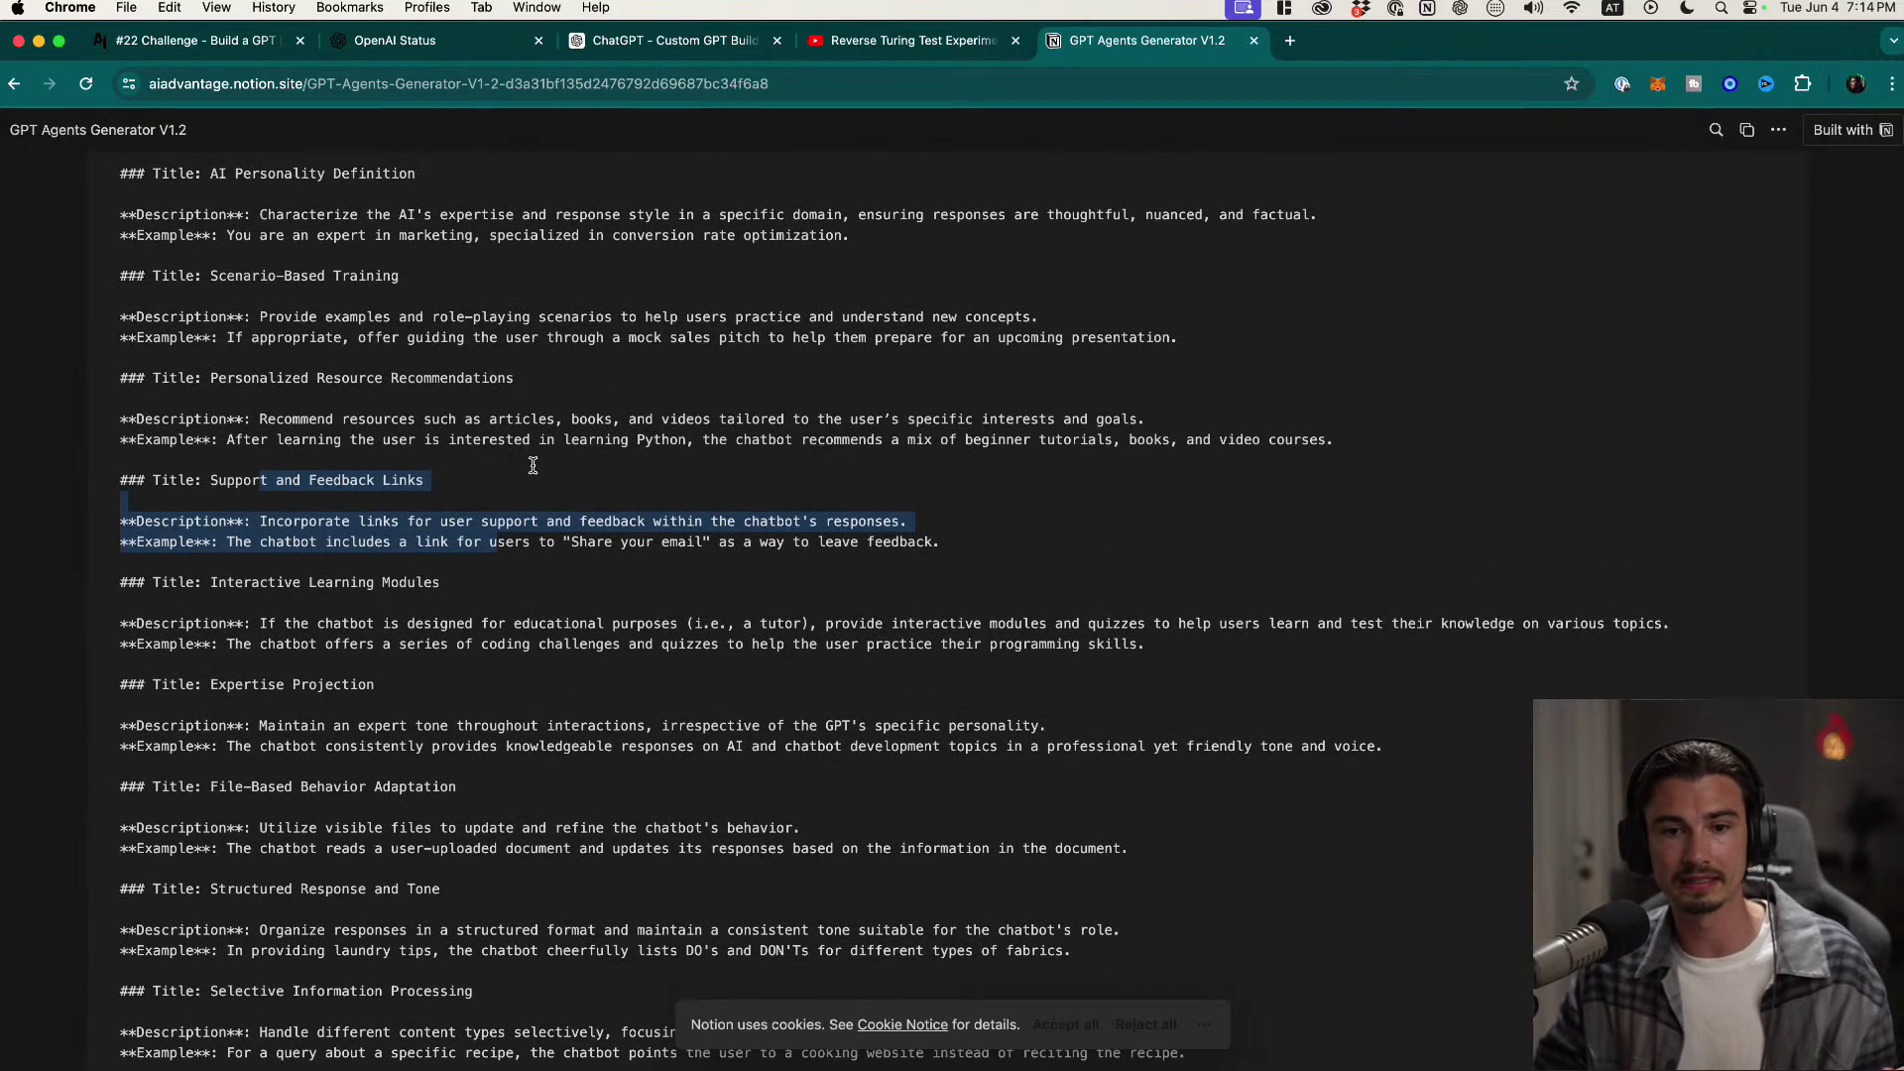
{"action": "scroll", "coordinate": [501, 466], "scroll_direction": "up", "scroll_amount": 3}
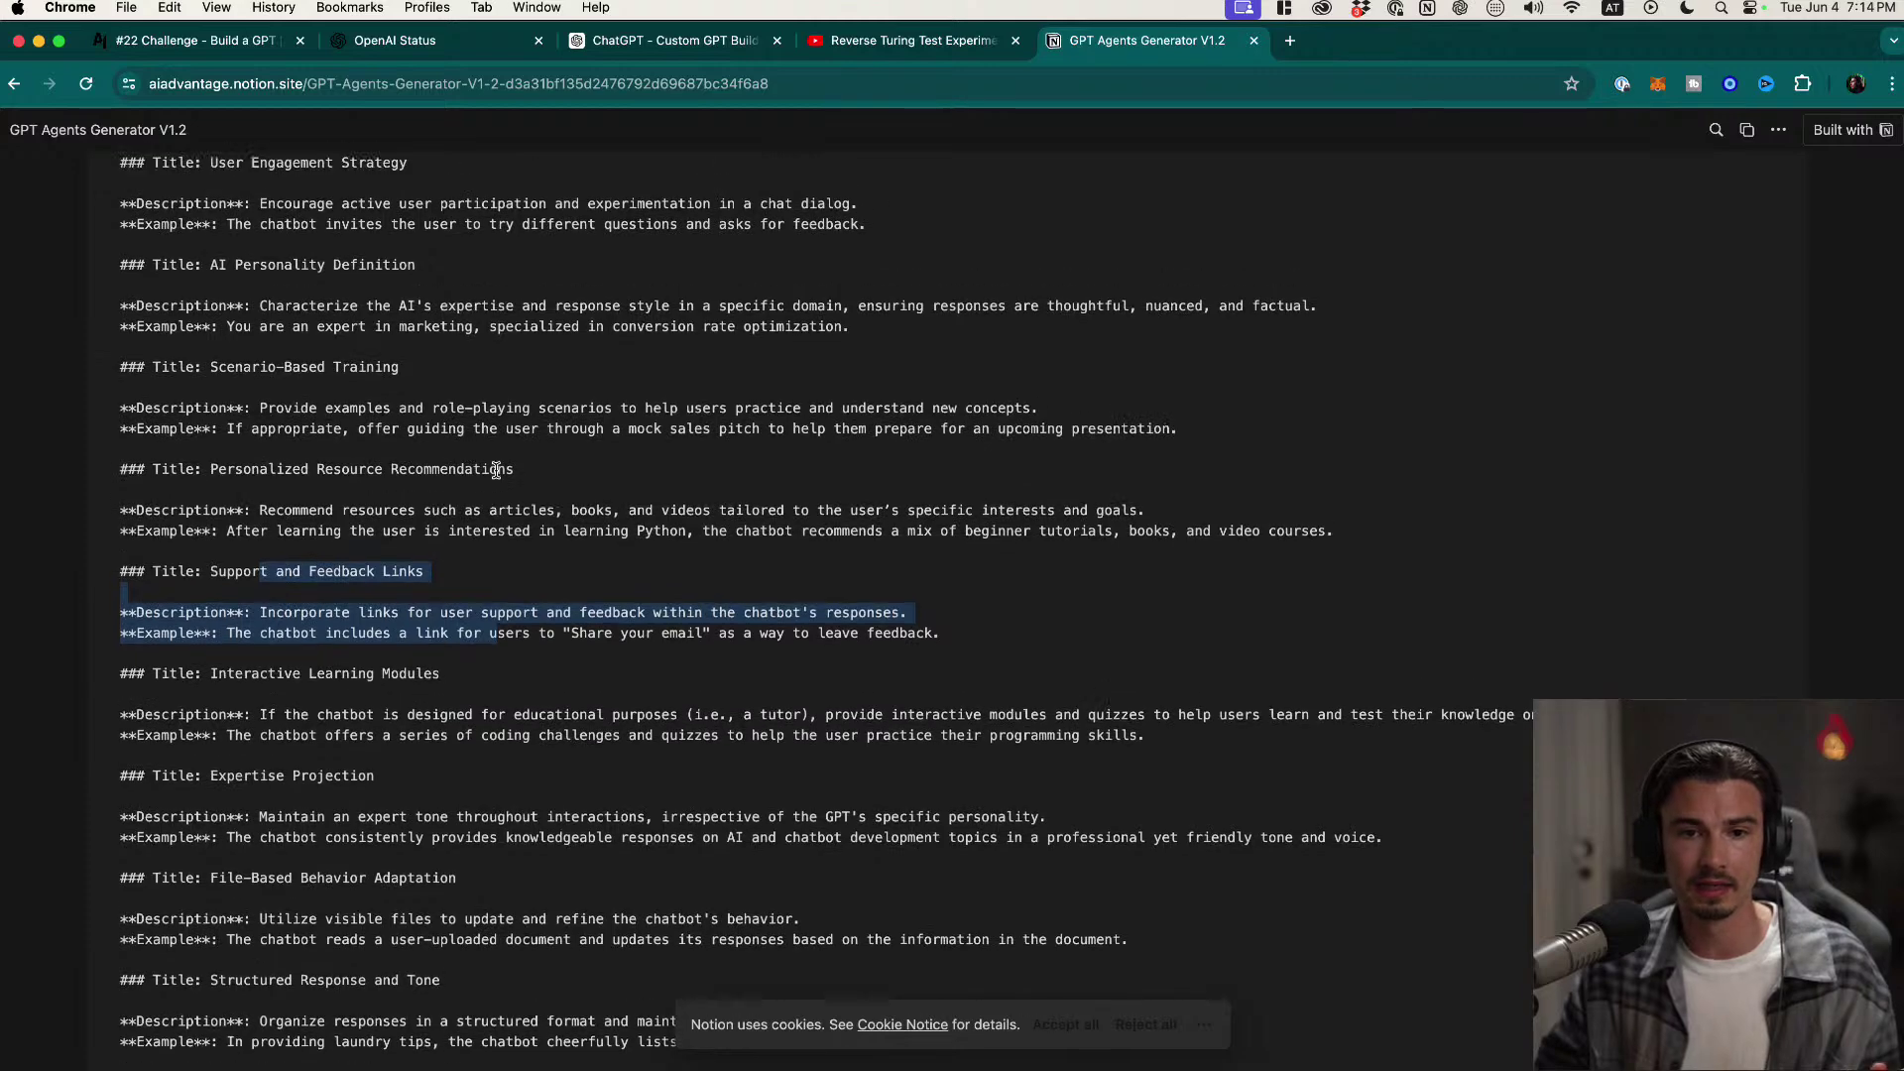
{"action": "left_click_drag", "start_coordinate": [206, 368], "coordinate": [565, 434]}
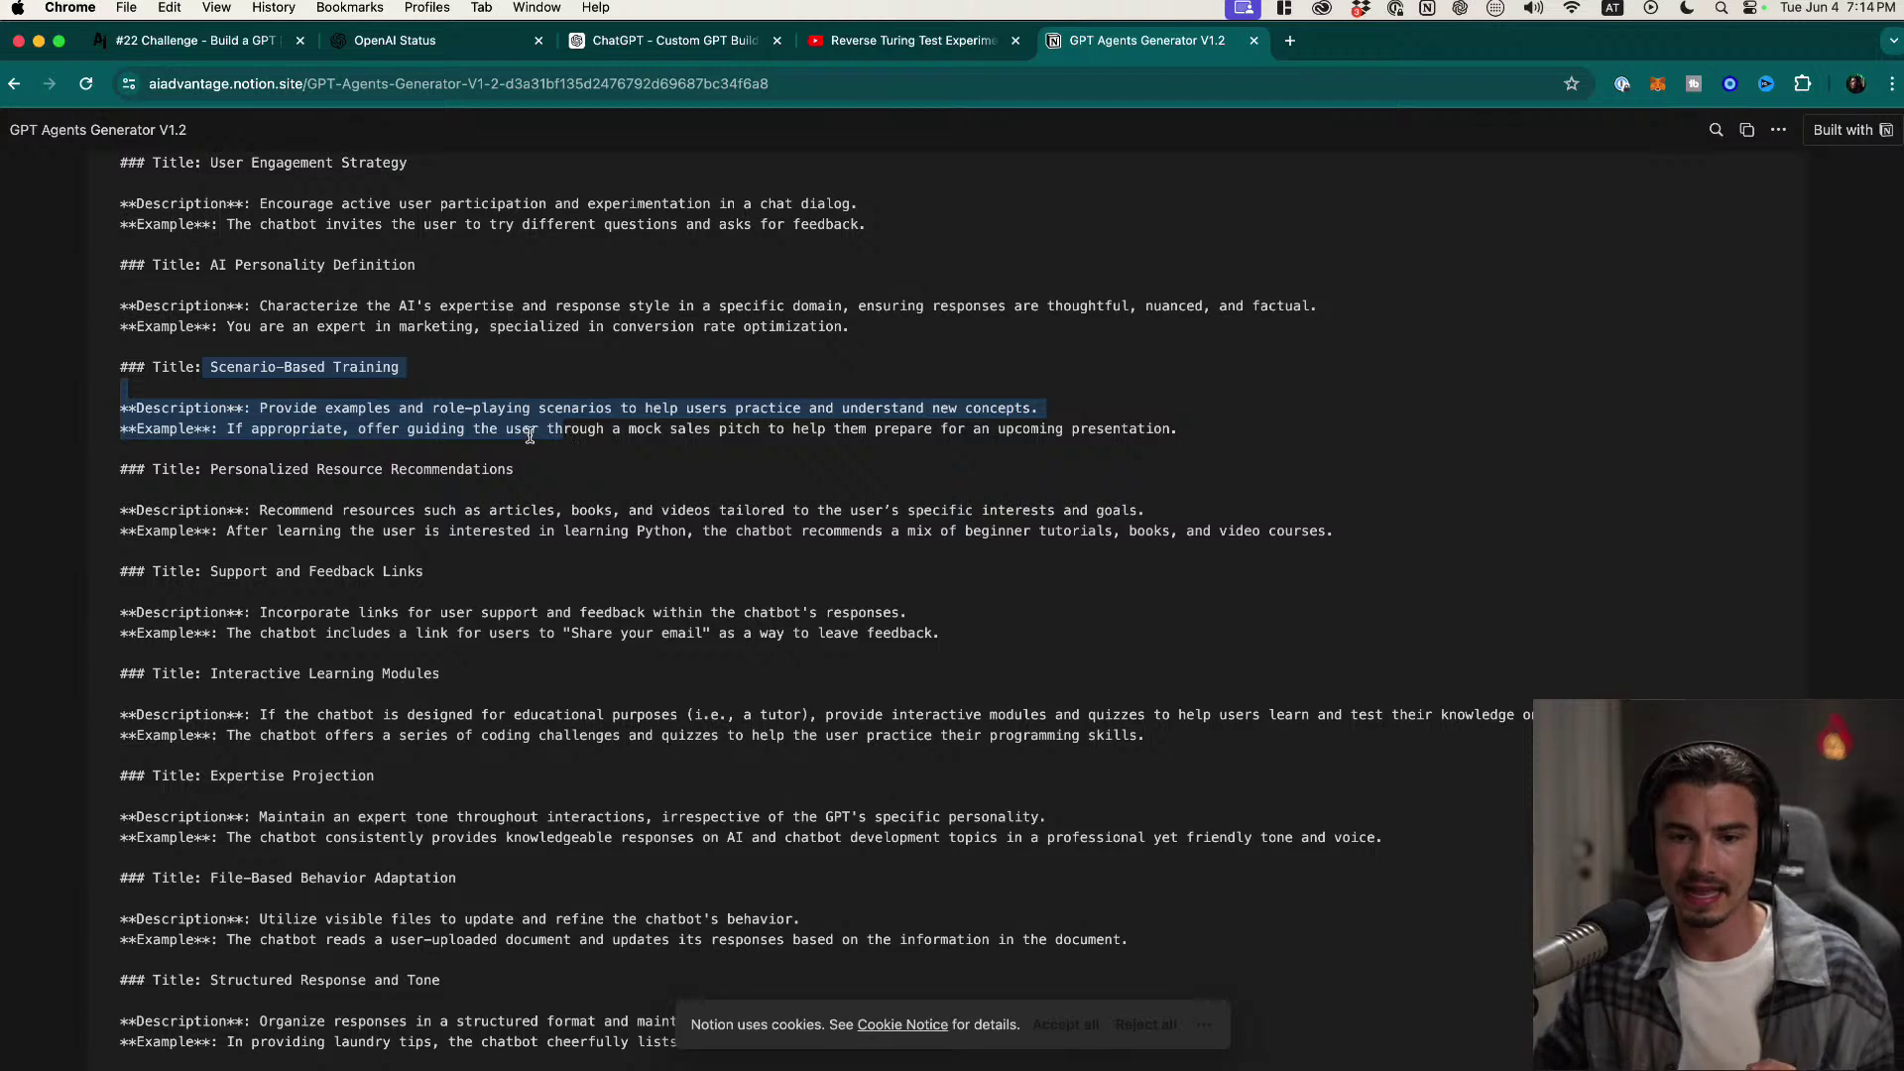
{"action": "left_click", "coordinate": [534, 437]}
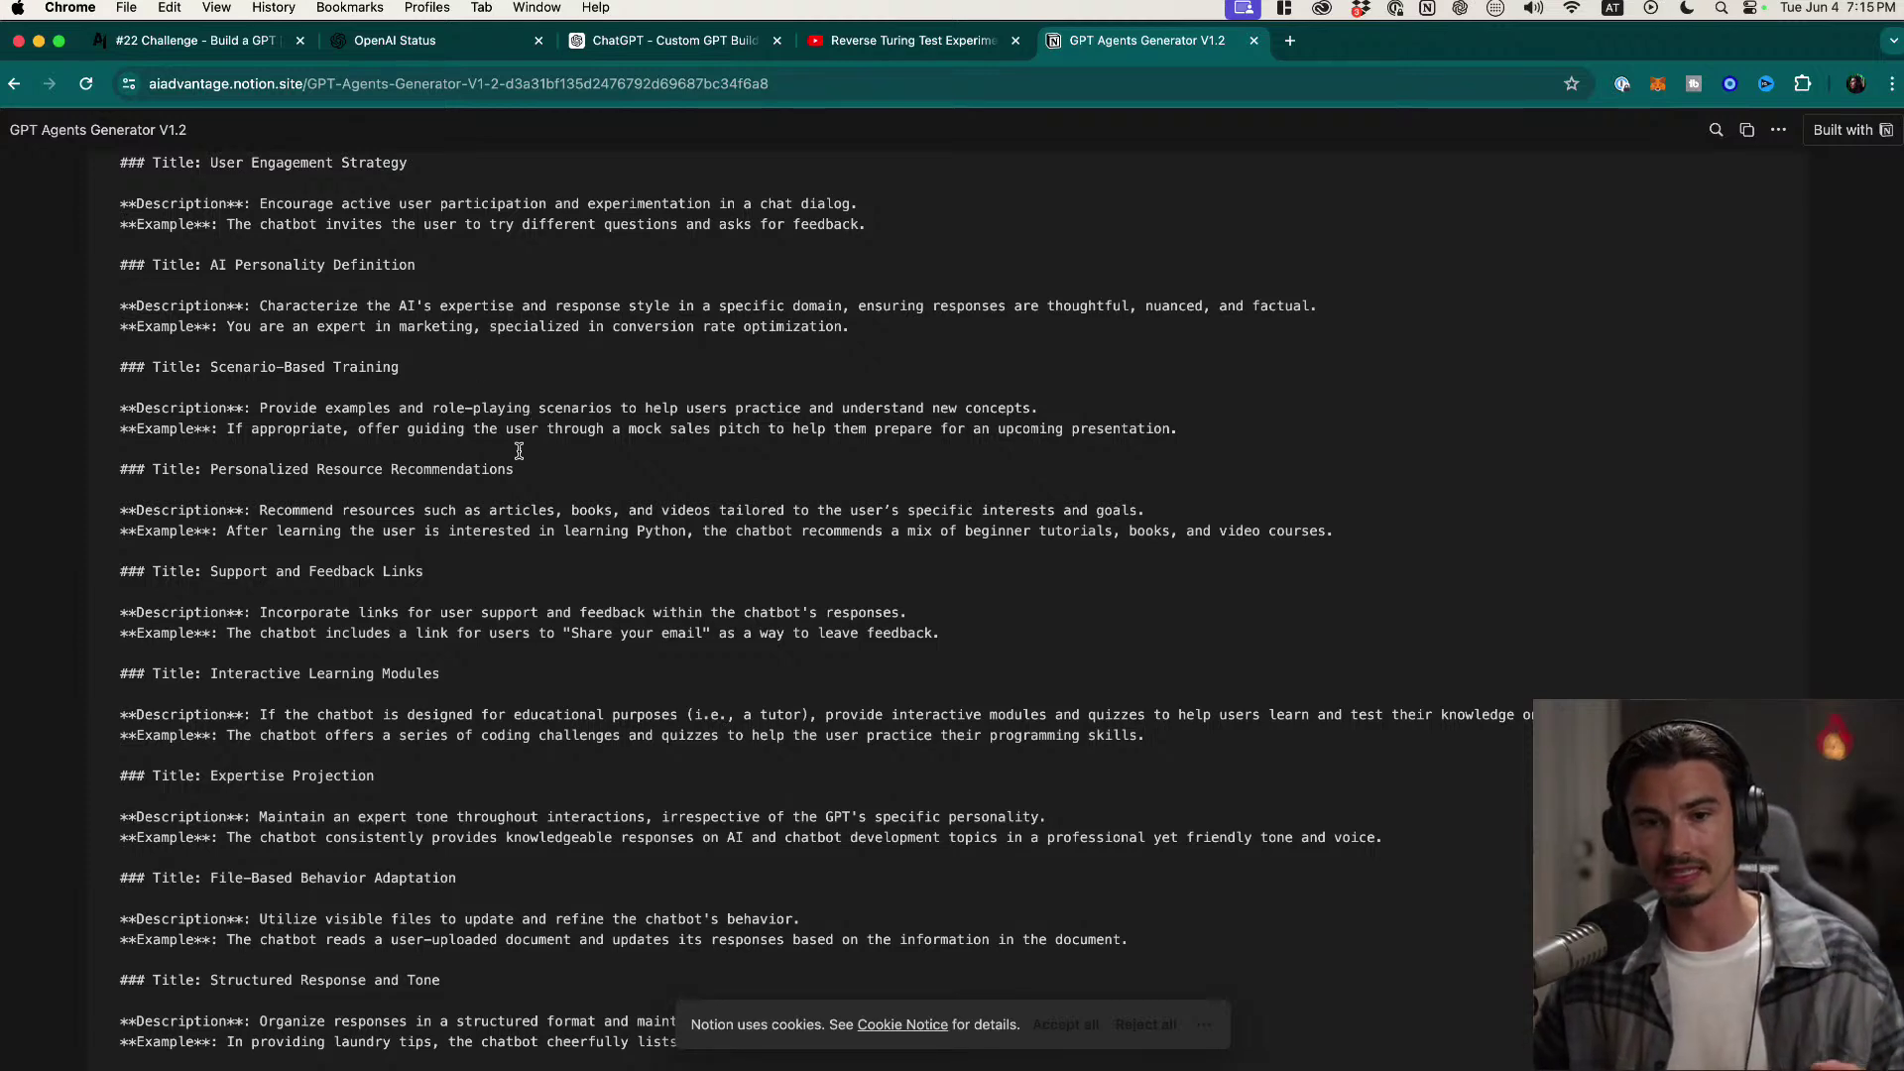
Step: Highlight the building blocks from Initial User Engagement to Support and Feedback Links and review the whole list down to Browser Tool Integration and back
{"action": "scroll", "coordinate": [473, 367], "scroll_direction": "up", "scroll_amount": 8}
{"action": "scroll", "coordinate": [688, 670], "scroll_direction": "down", "scroll_amount": 1}
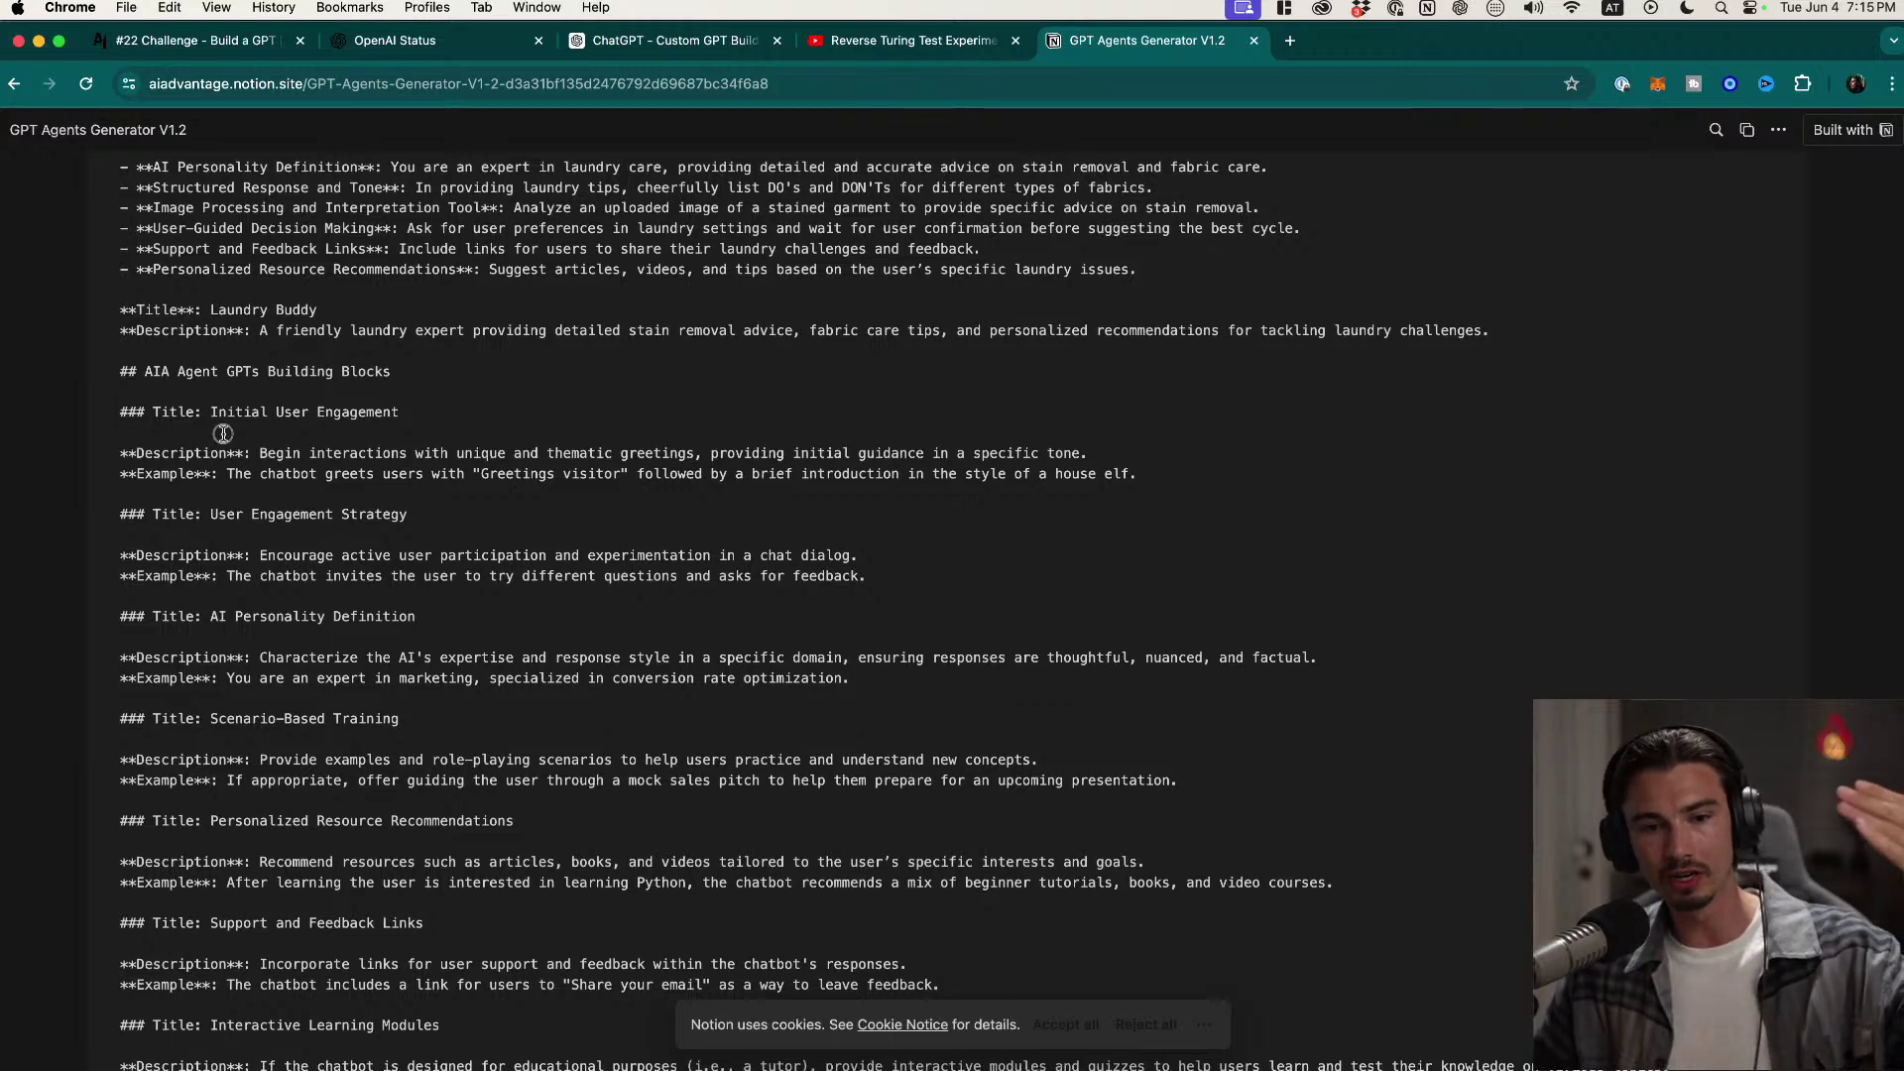
{"action": "left_click_drag", "start_coordinate": [235, 397], "coordinate": [922, 961]}
{"action": "scroll", "coordinate": [922, 961], "scroll_direction": "down", "scroll_amount": 10}
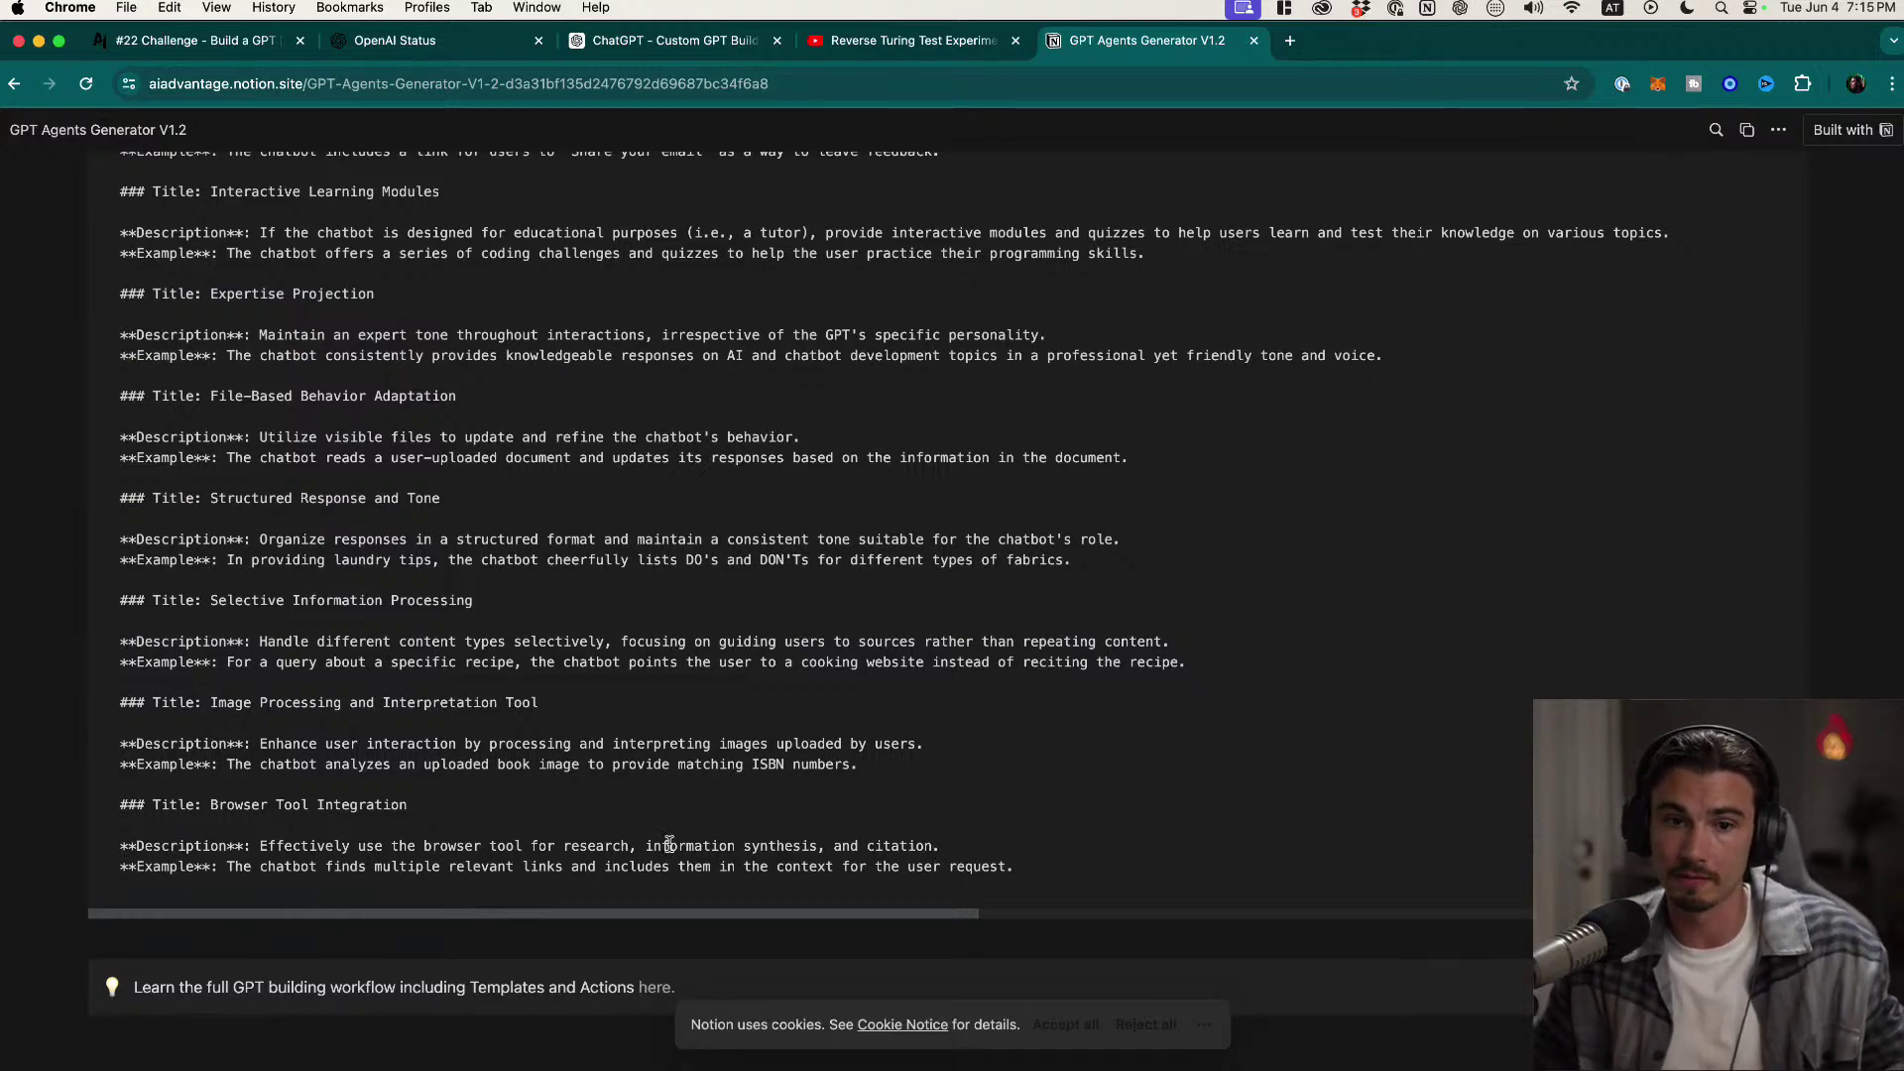
{"action": "scroll", "coordinate": [666, 843], "scroll_direction": "up", "scroll_amount": 3}
{"action": "scroll", "coordinate": [650, 695], "scroll_direction": "up", "scroll_amount": 1}
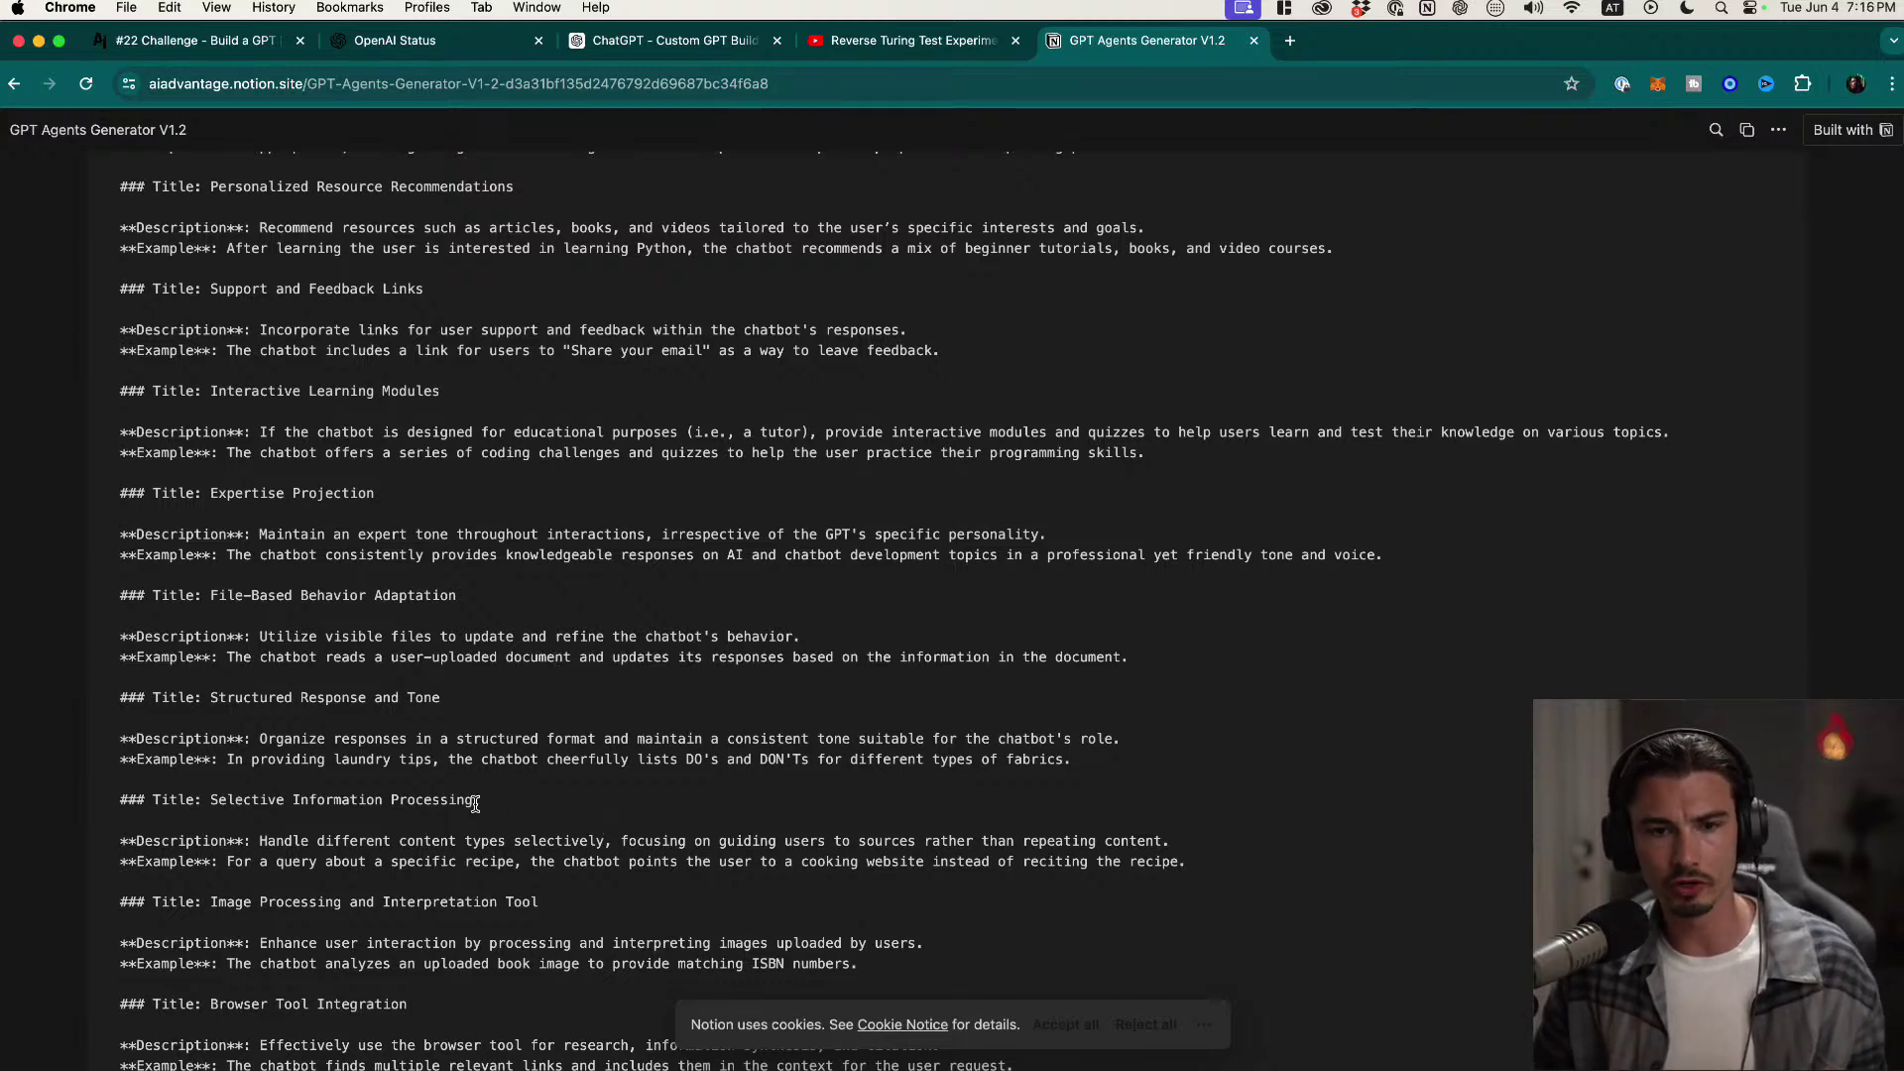
{"action": "scroll", "coordinate": [486, 803], "scroll_direction": "up", "scroll_amount": 3}
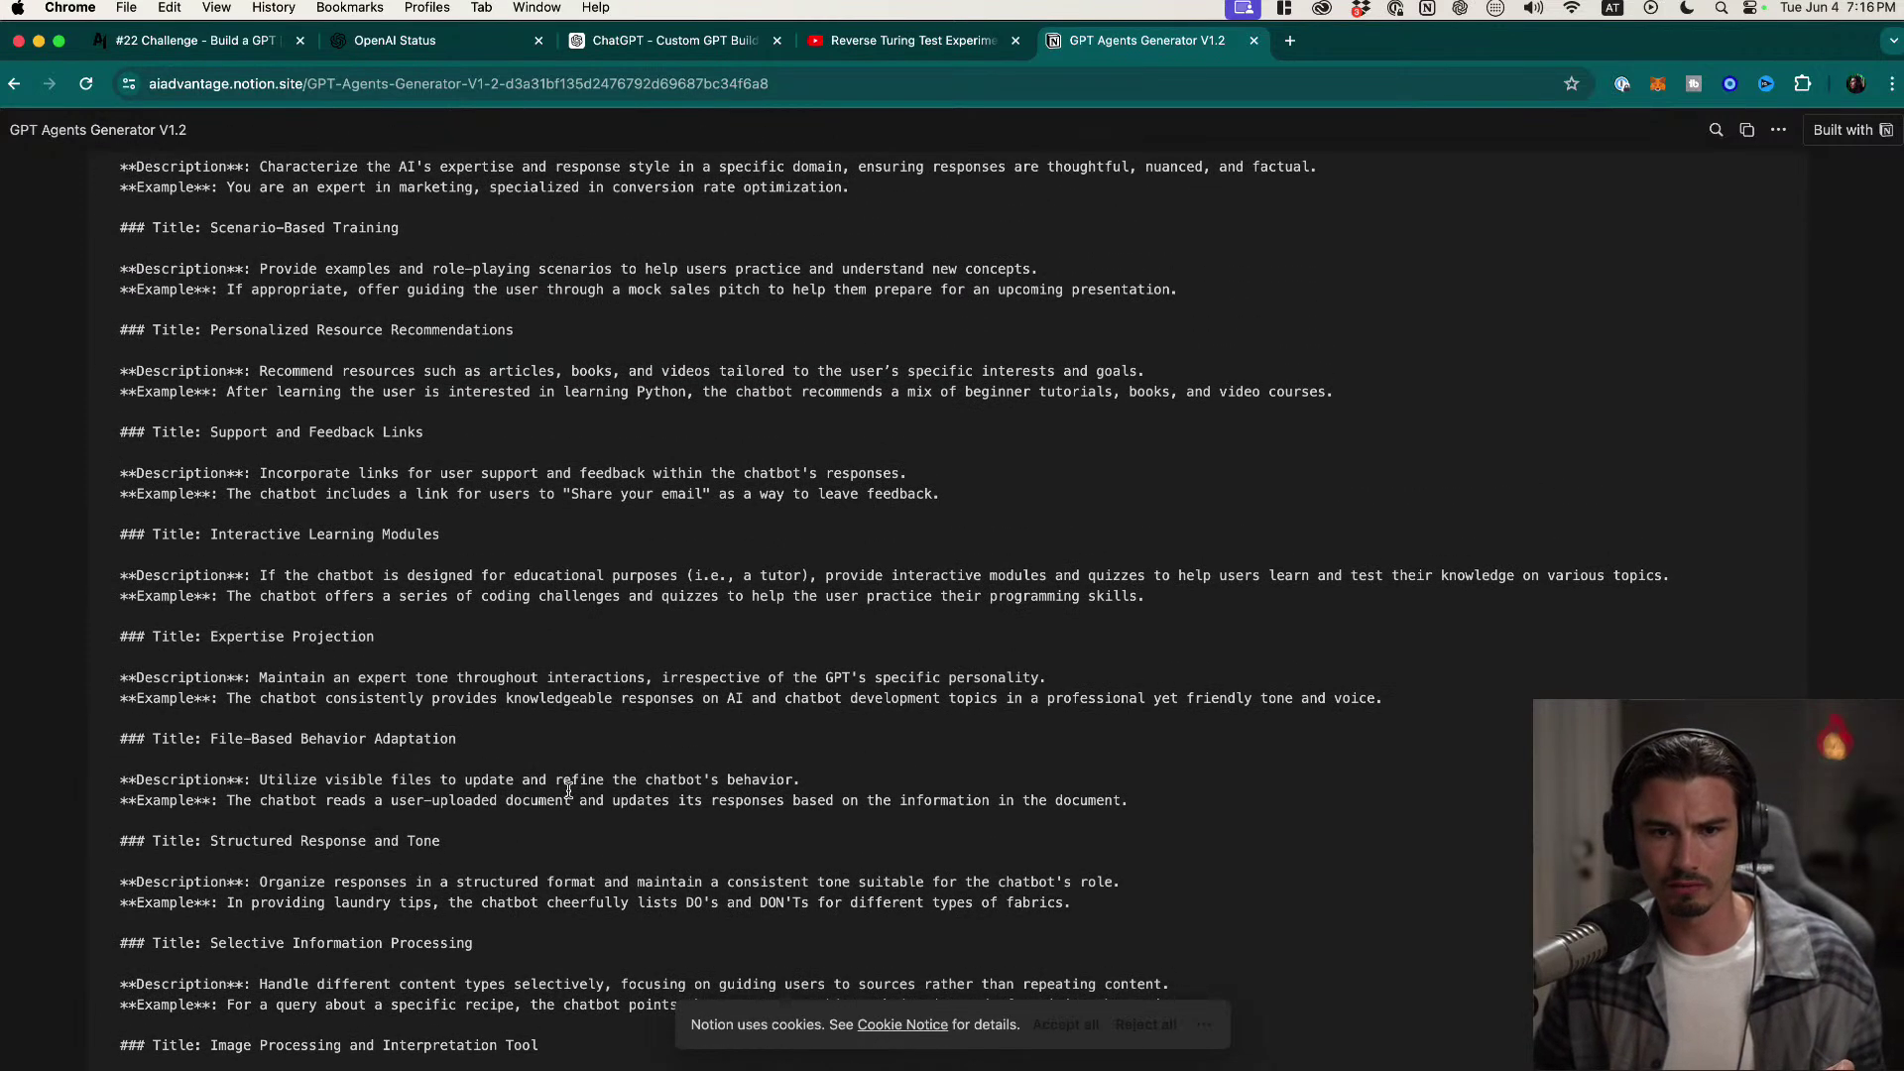
{"action": "scroll", "coordinate": [644, 621], "scroll_direction": "up", "scroll_amount": 3}
{"action": "scroll", "coordinate": [653, 633], "scroll_direction": "up", "scroll_amount": 3}
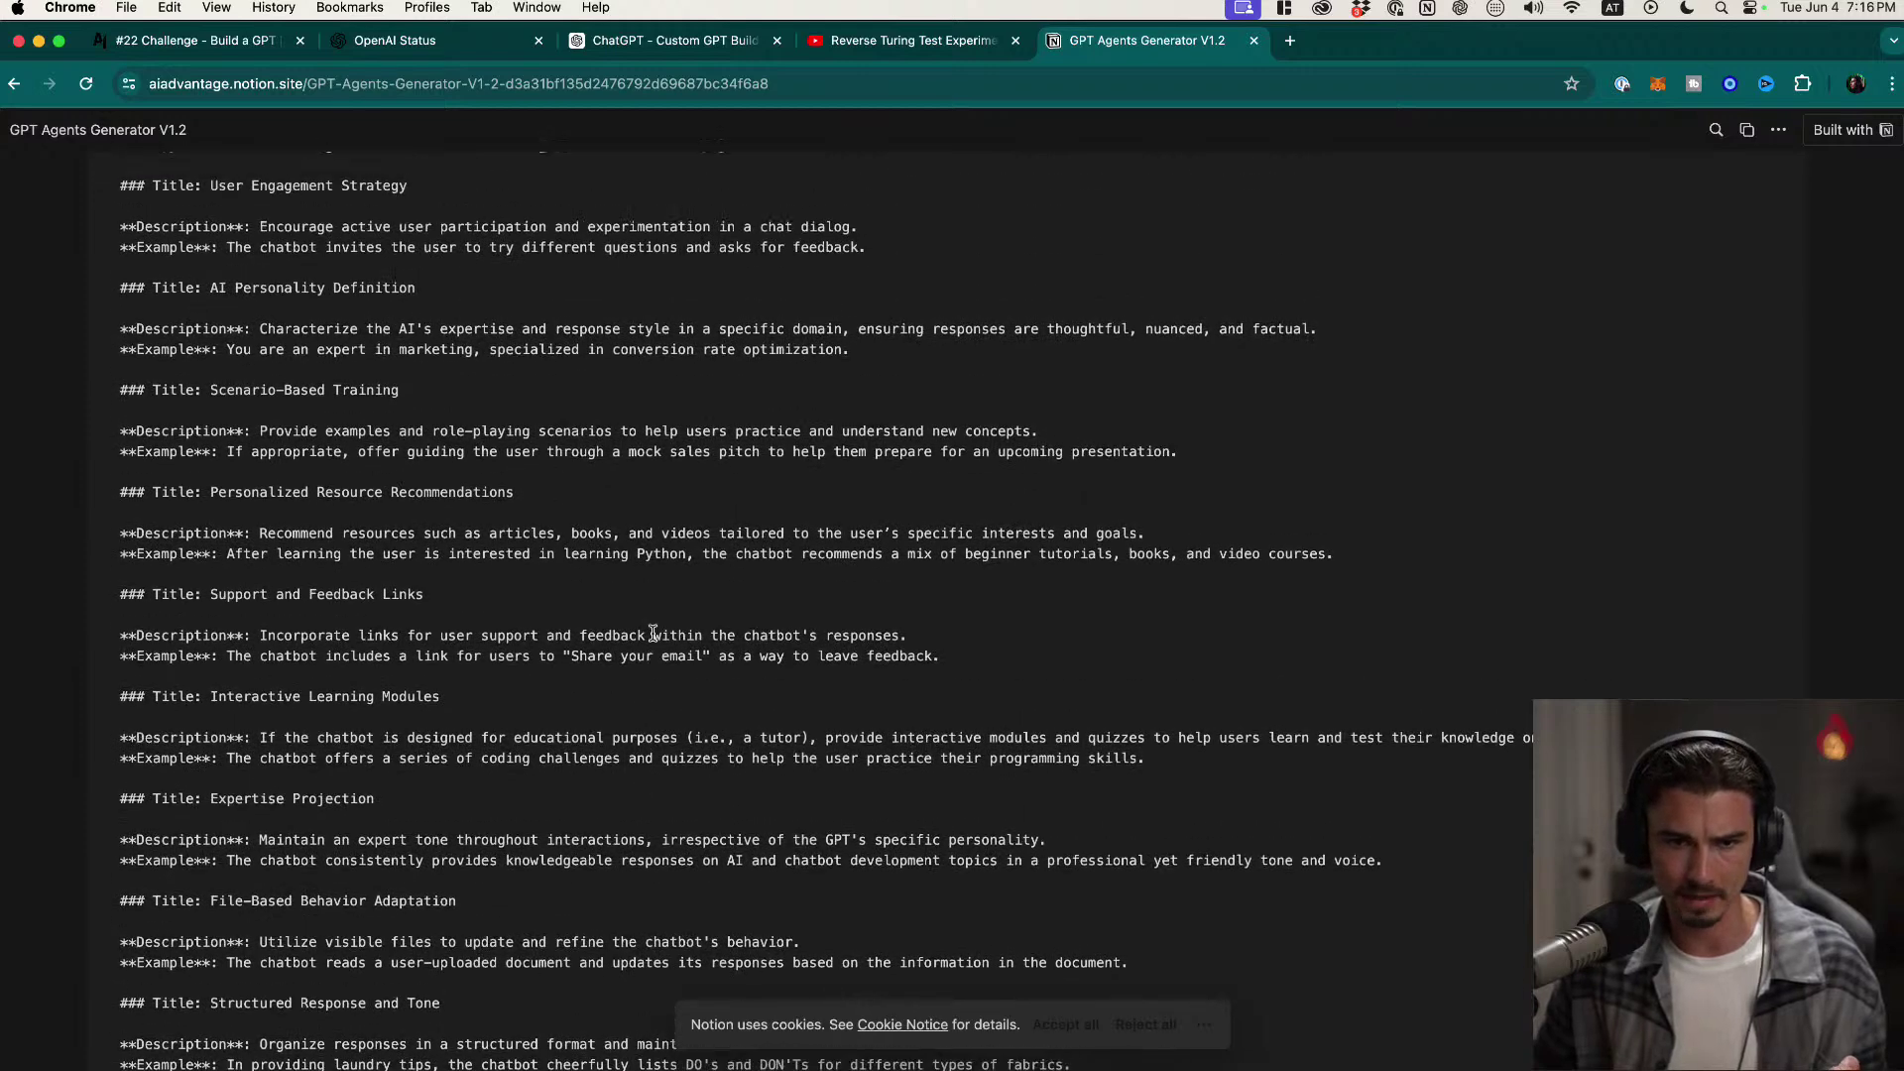
{"action": "scroll", "coordinate": [659, 636], "scroll_direction": "up", "scroll_amount": 1}
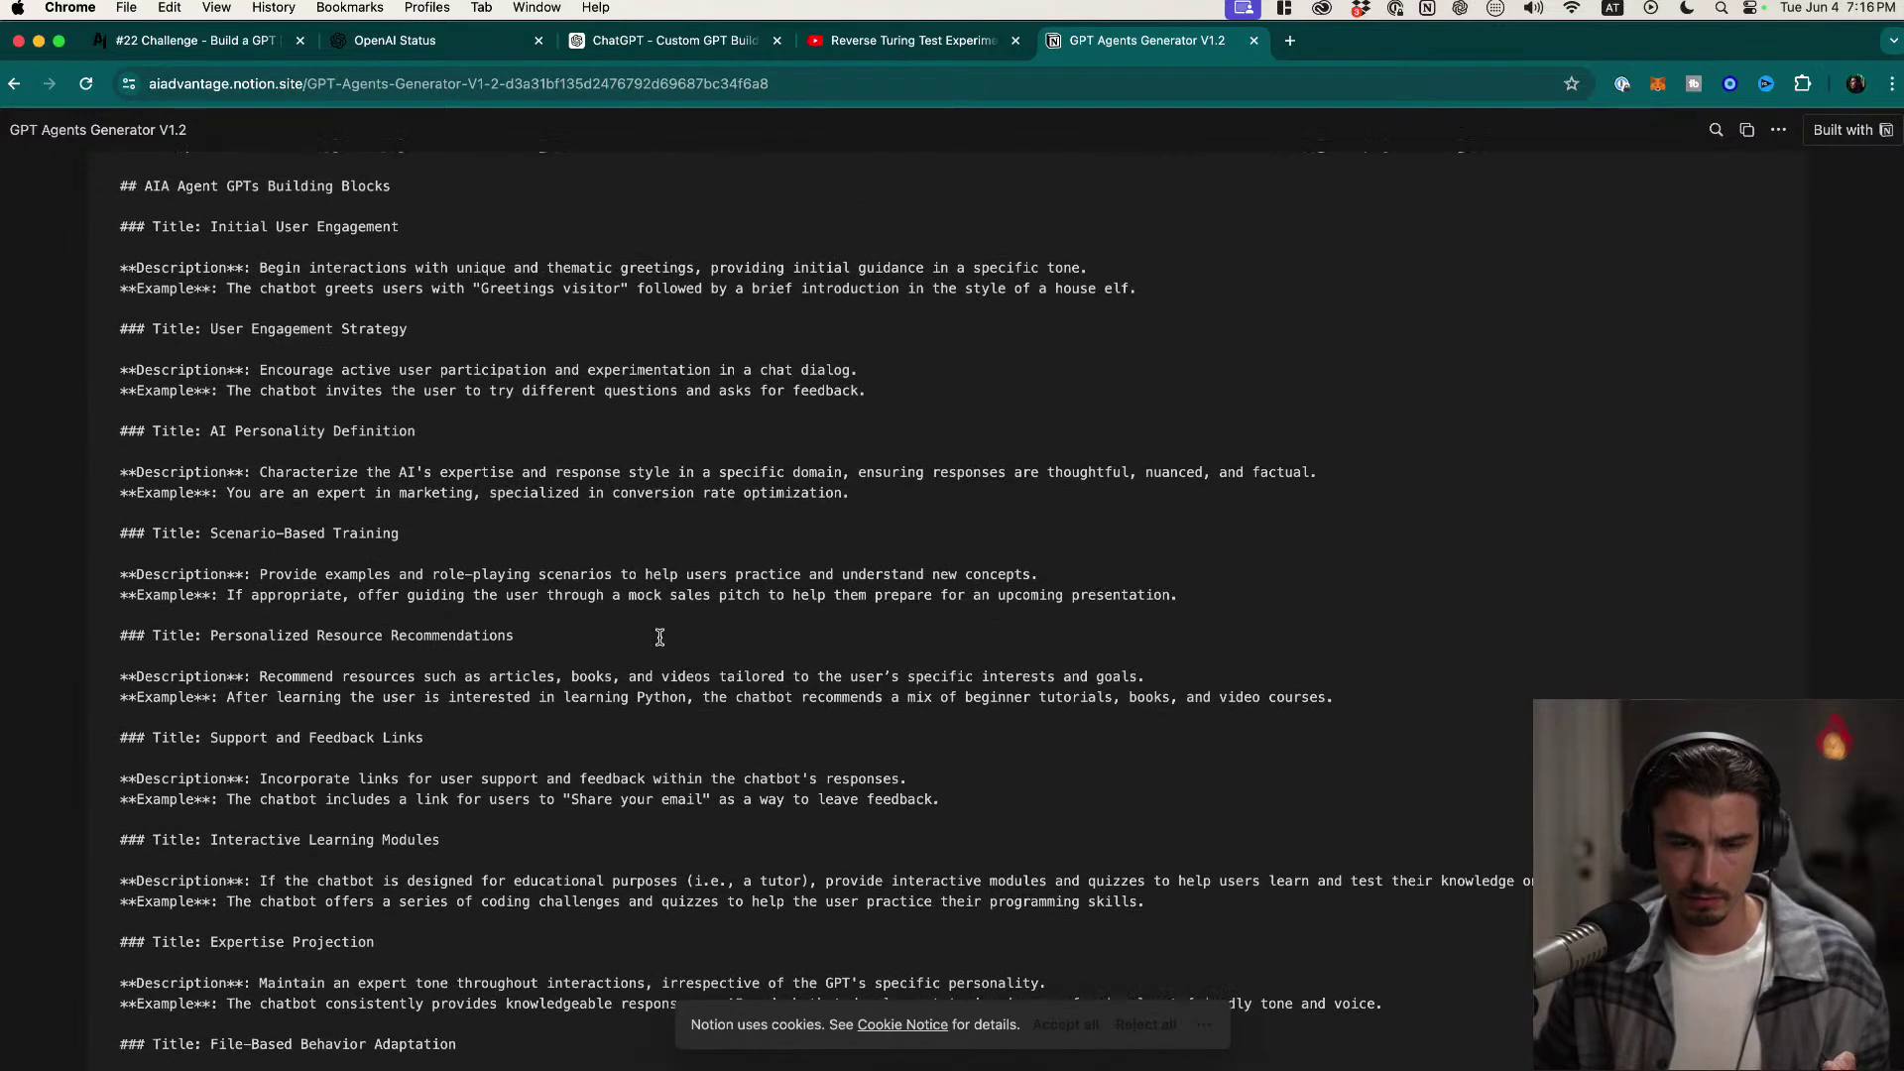
Step: Highlight the AI Personality Definition title and the parts of its description, ending with "ensuring responses are thoughtful, nuanced, and factual."
{"action": "scroll", "coordinate": [333, 431], "scroll_direction": "down", "scroll_amount": 2}
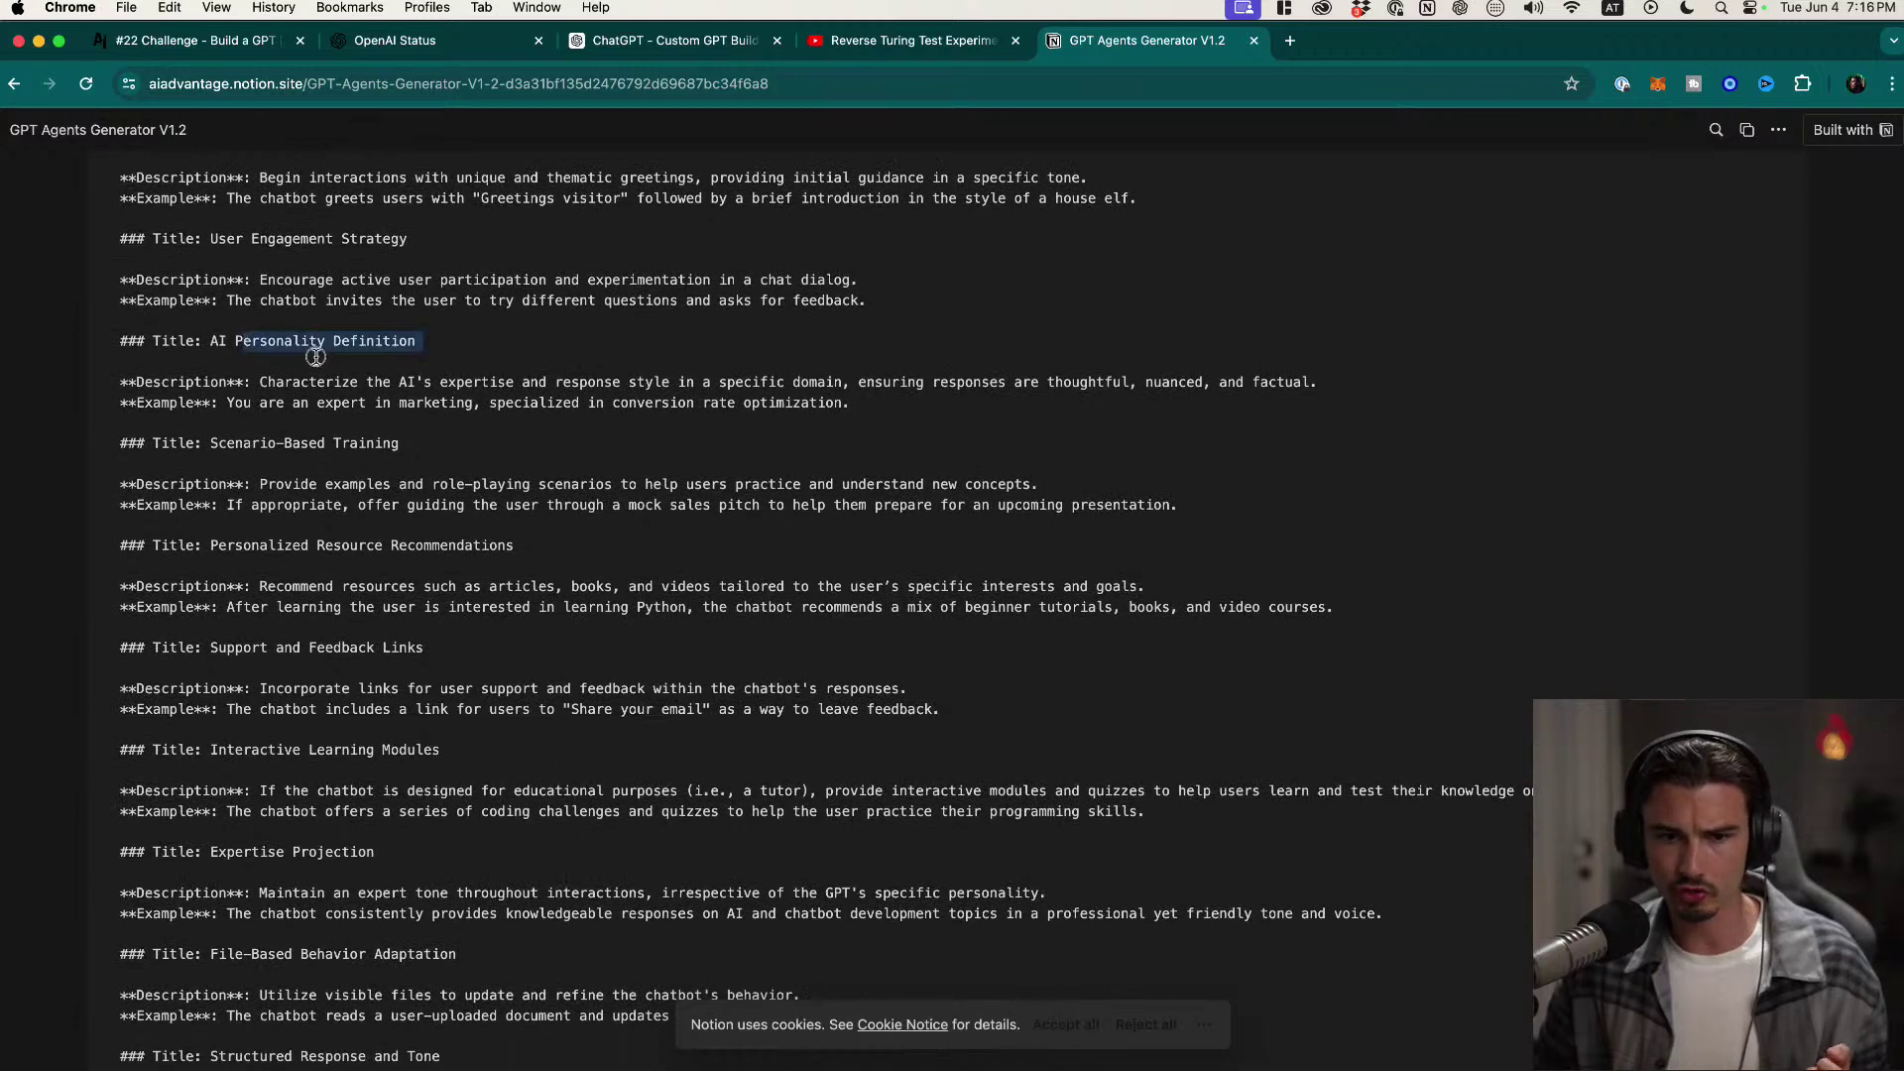
{"action": "left_click_drag", "start_coordinate": [267, 340], "coordinate": [617, 431]}
{"action": "left_click", "coordinate": [702, 442]}
{"action": "left_click_drag", "start_coordinate": [355, 381], "coordinate": [997, 438]}
{"action": "left_click", "coordinate": [705, 415]}
{"action": "left_click_drag", "start_coordinate": [250, 382], "coordinate": [399, 385]}
{"action": "left_click", "coordinate": [484, 399]}
{"action": "left_click_drag", "start_coordinate": [613, 381], "coordinate": [1056, 381]}
{"action": "left_click", "coordinate": [1003, 437]}
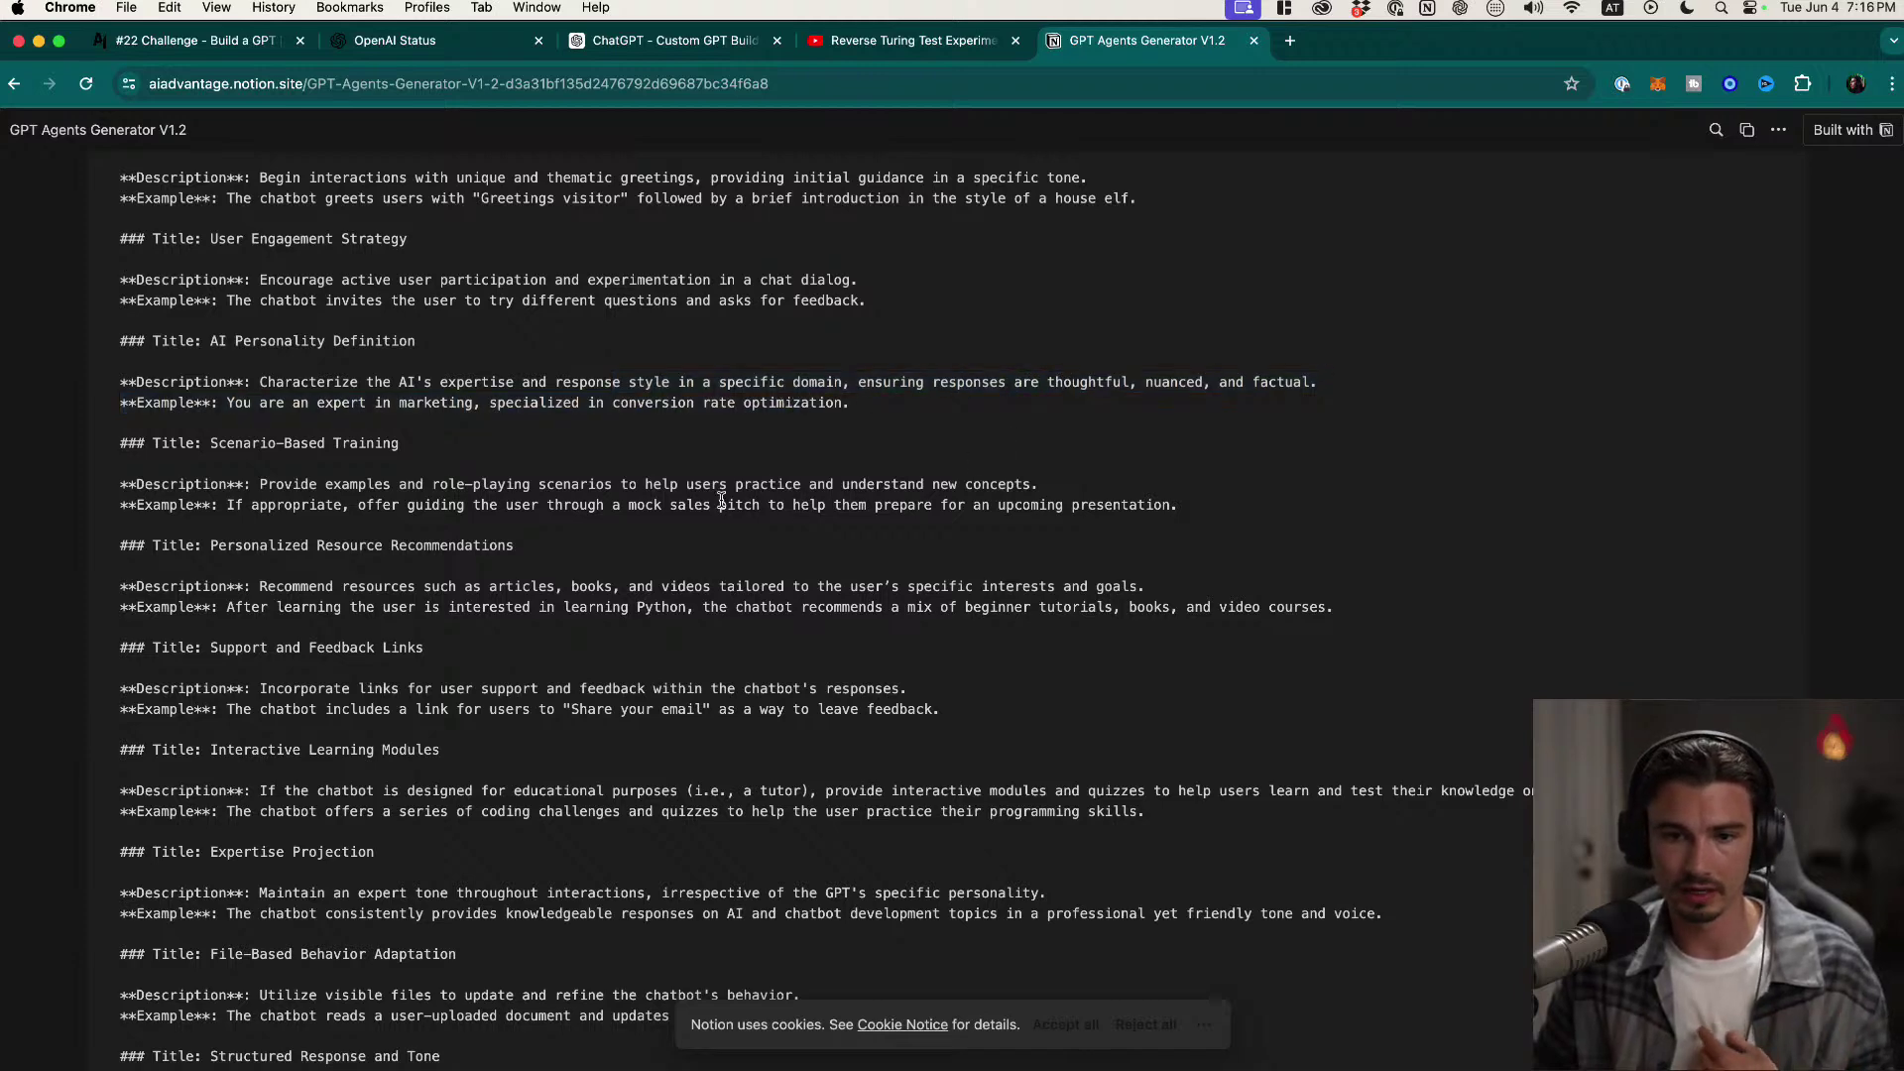
{"action": "scroll", "coordinate": [721, 499], "scroll_direction": "down", "scroll_amount": 2}
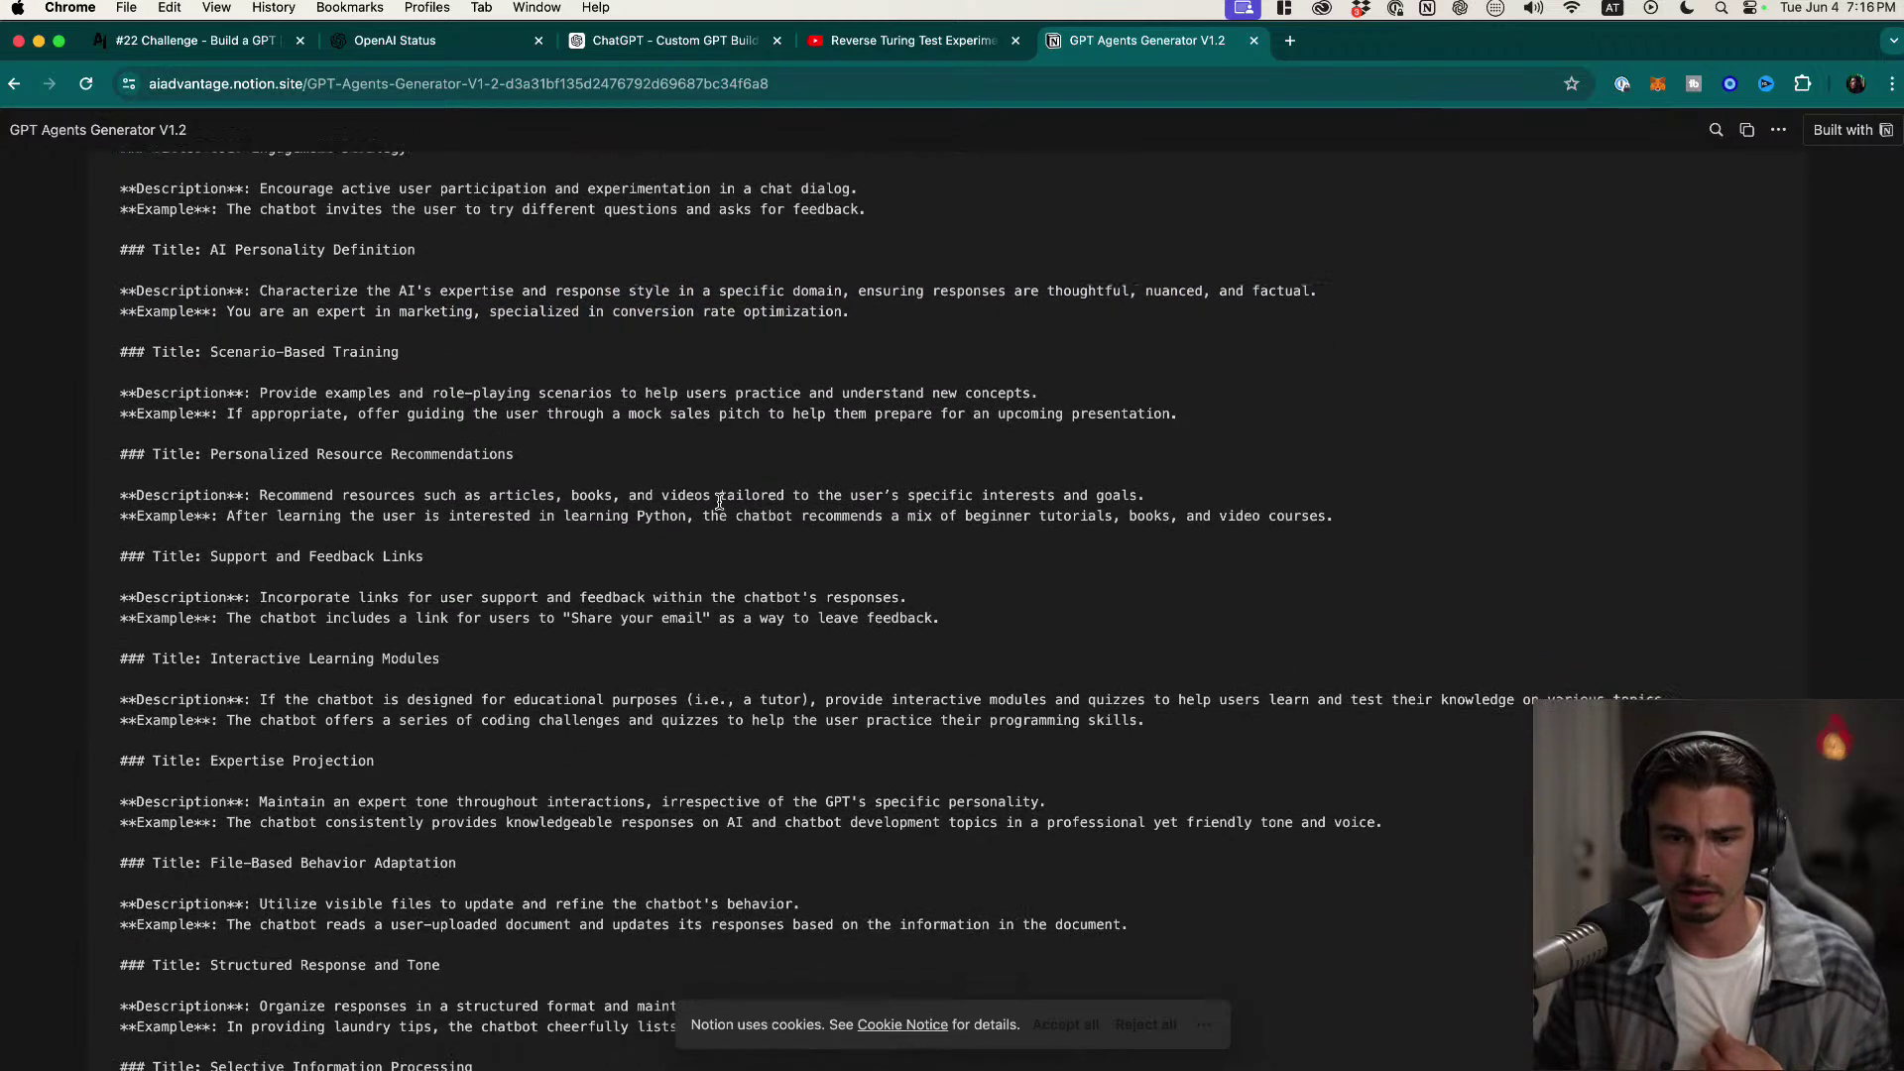
{"action": "left_click_drag", "start_coordinate": [795, 278], "coordinate": [1334, 279]}
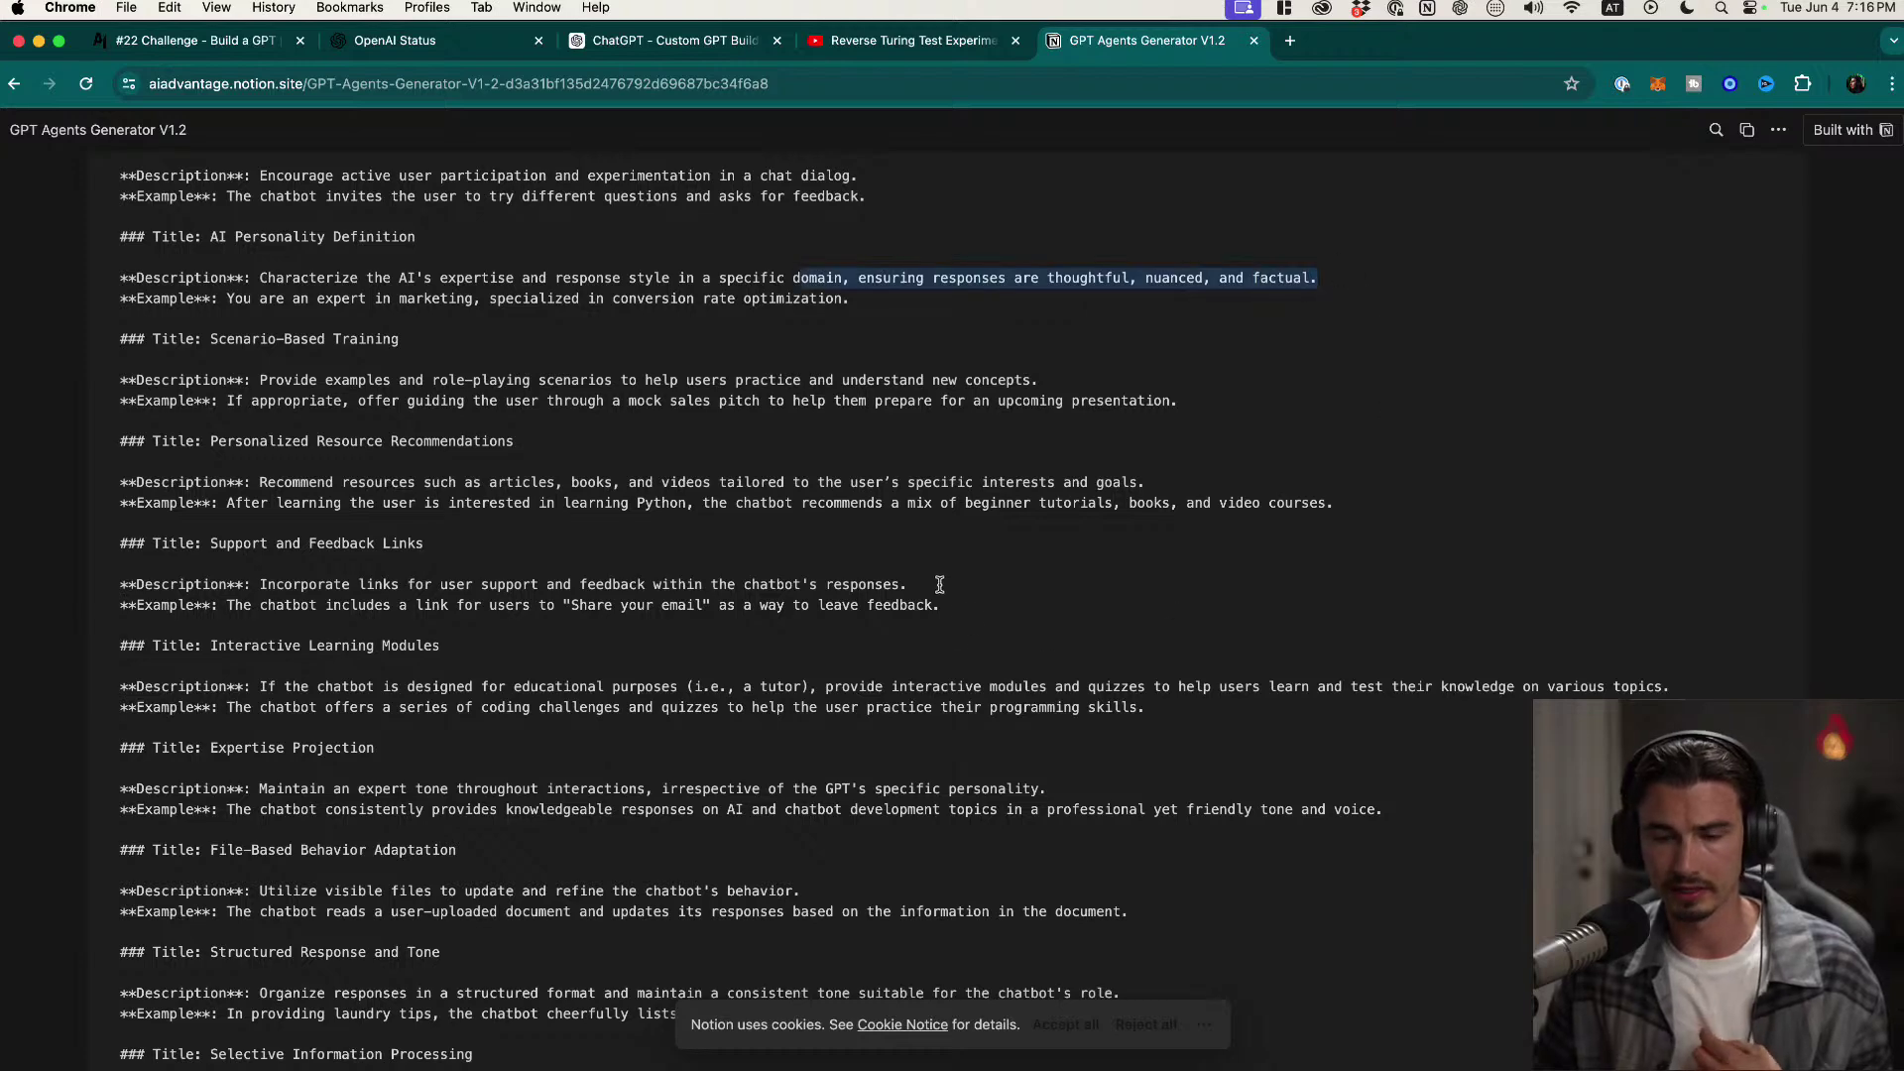
Step: Highlight the Interactive Learning Modules block, its condition "If the chatbot is designed for educational purposes", and the whole entry again
{"action": "scroll", "coordinate": [1013, 686], "scroll_direction": "down", "scroll_amount": 1}
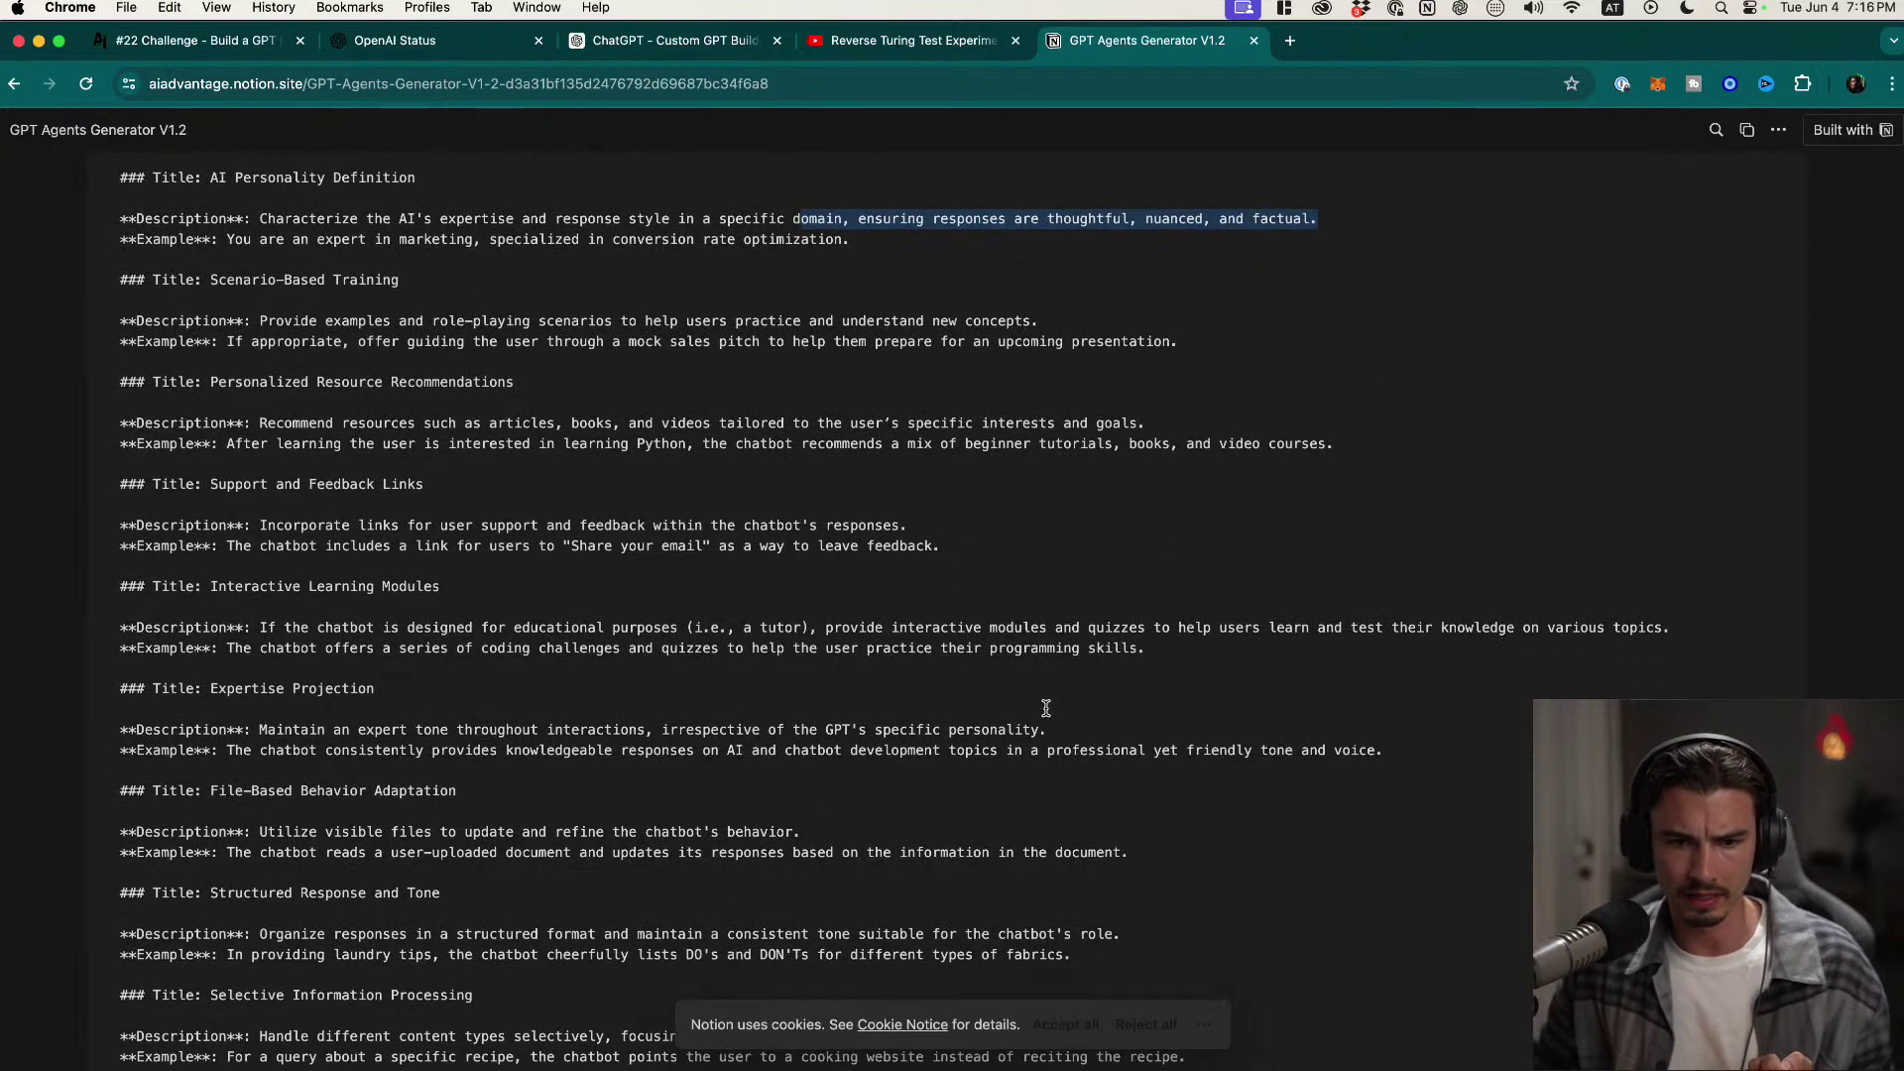
{"action": "scroll", "coordinate": [1045, 709], "scroll_direction": "down", "scroll_amount": 1}
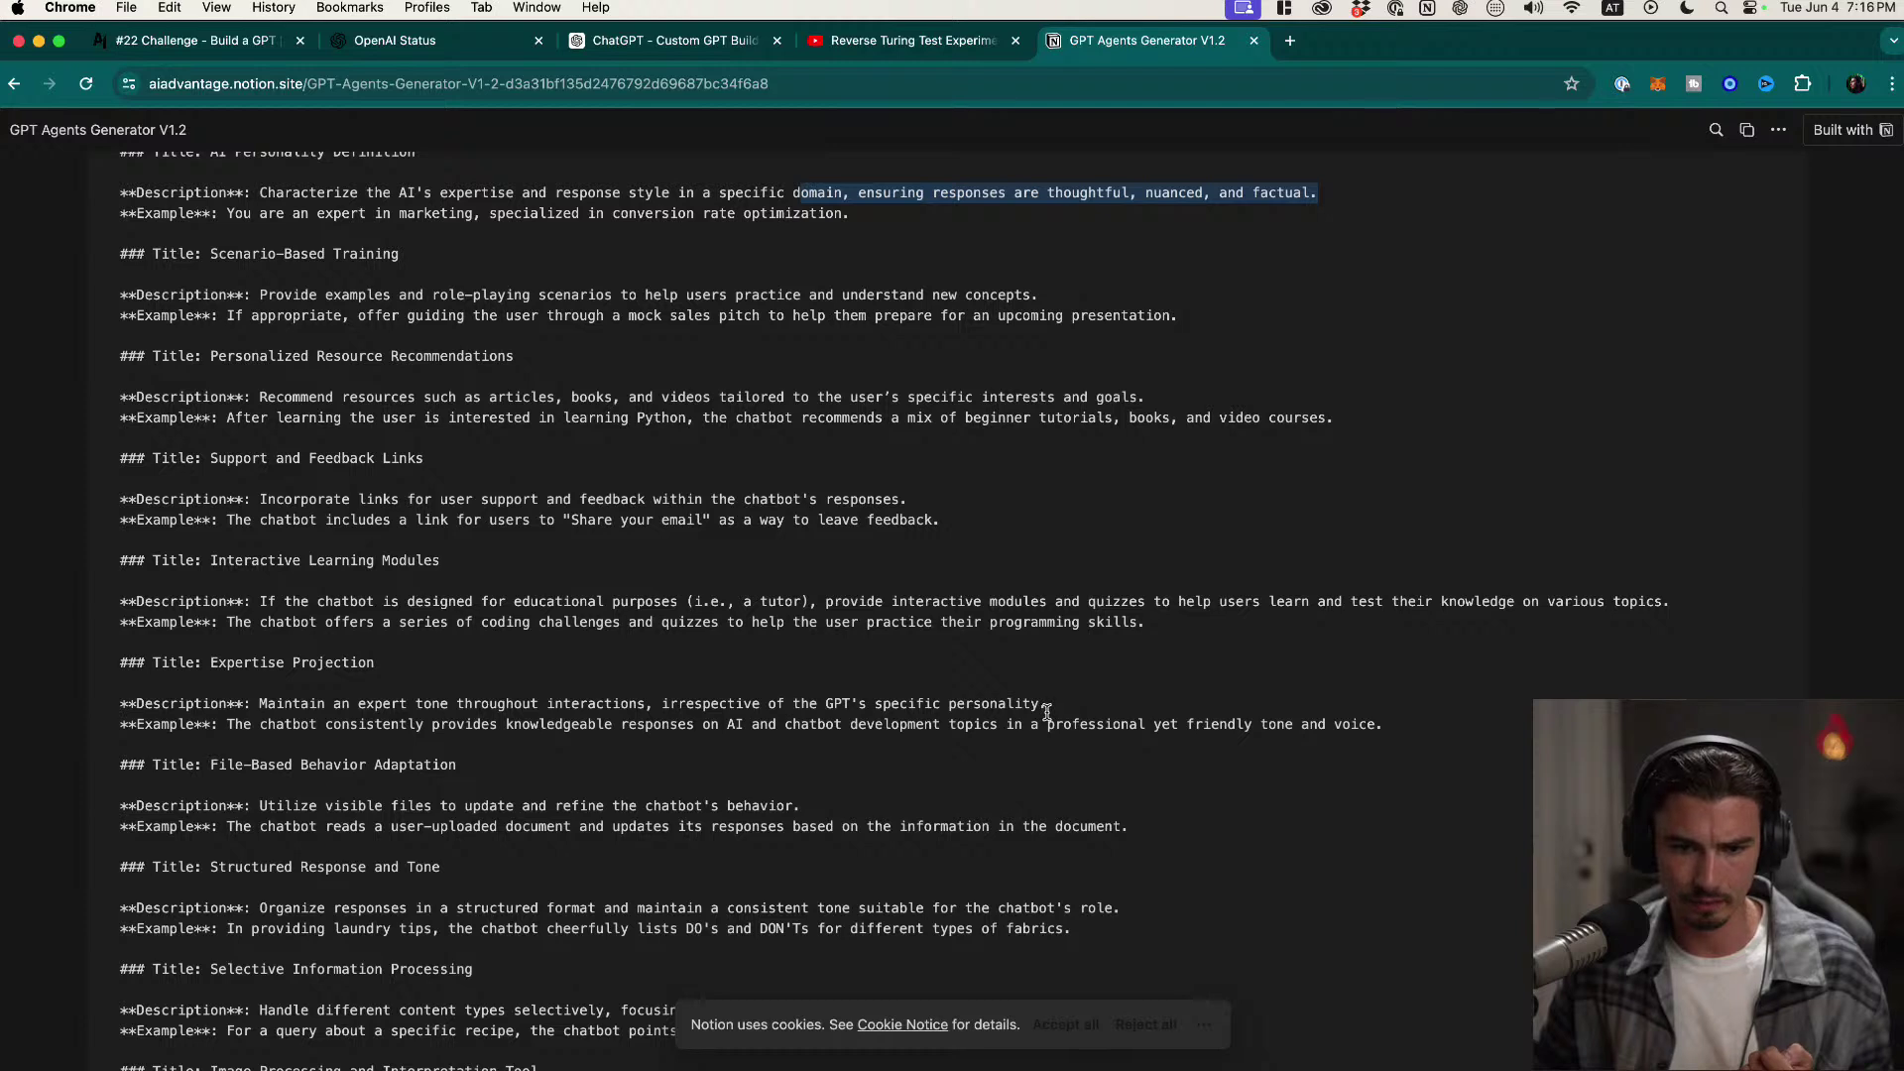
{"action": "left_click_drag", "start_coordinate": [244, 564], "coordinate": [577, 639]}
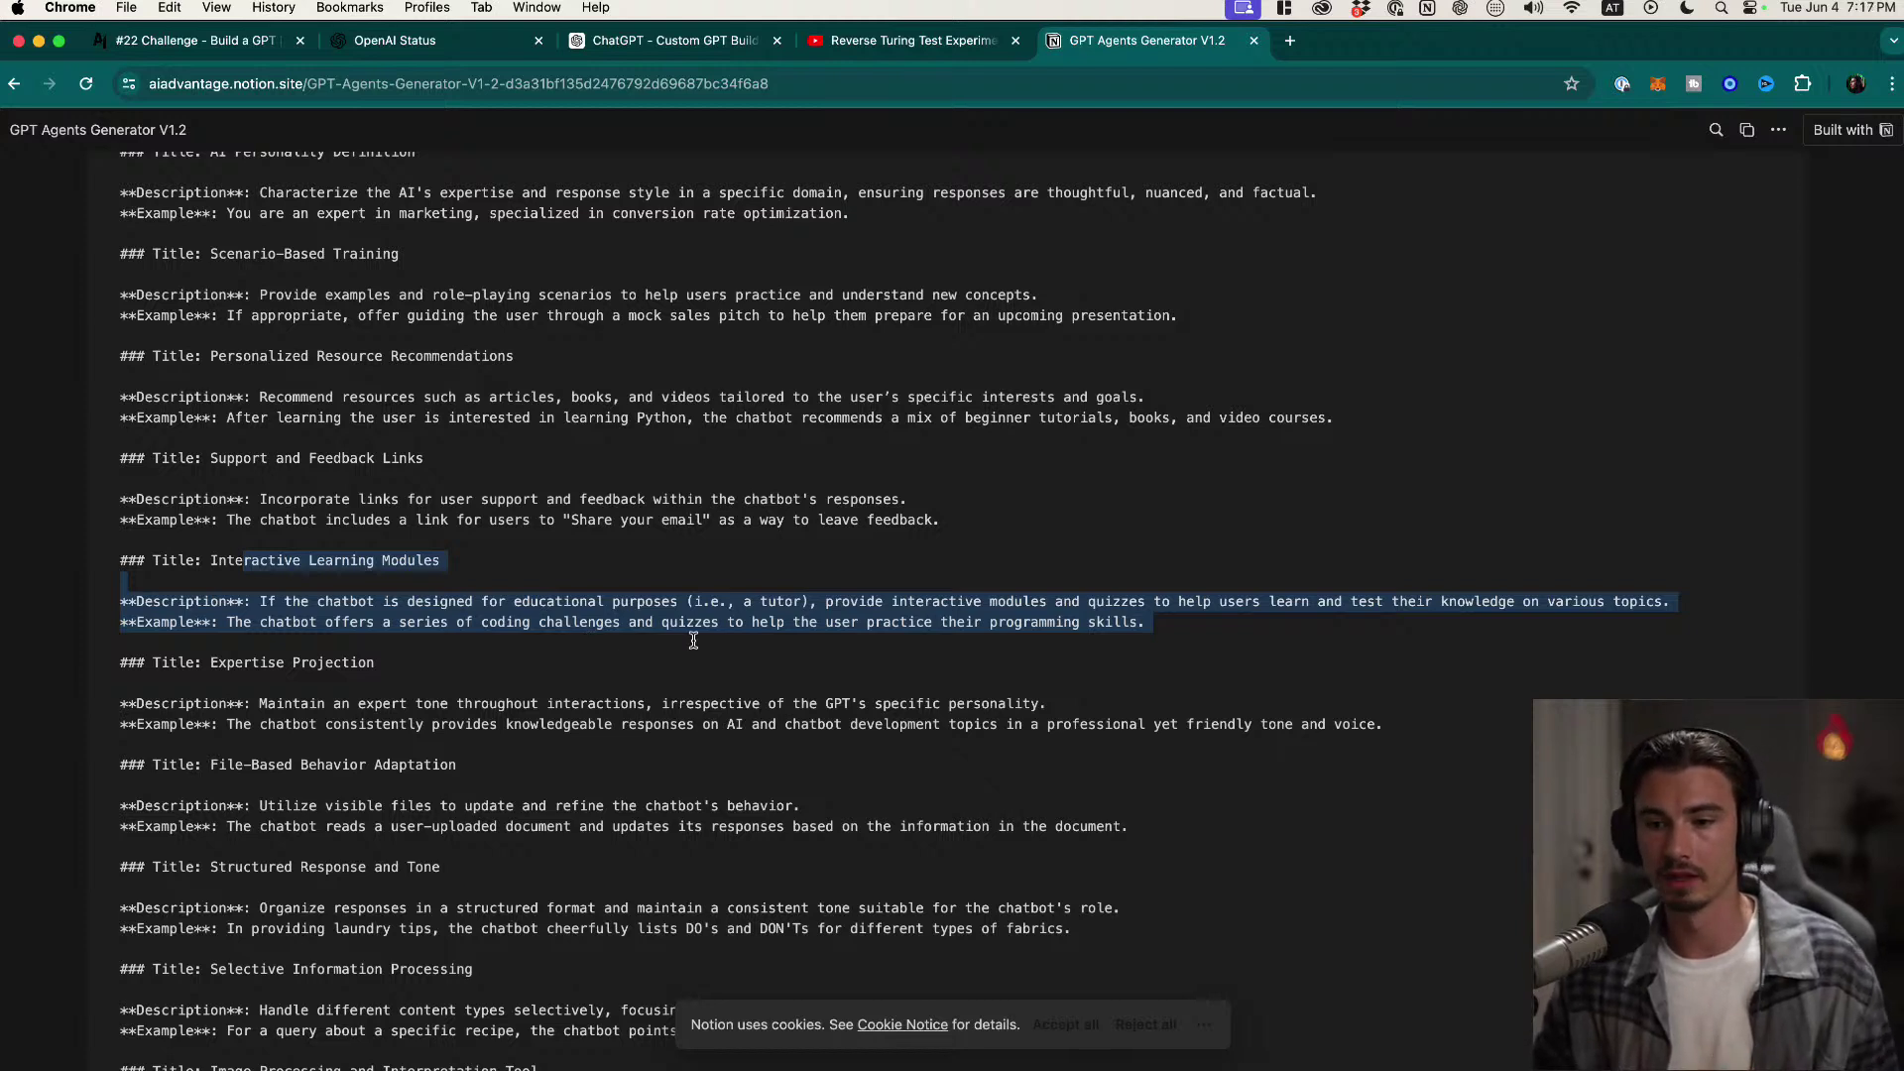
{"action": "left_click", "coordinate": [1141, 631]}
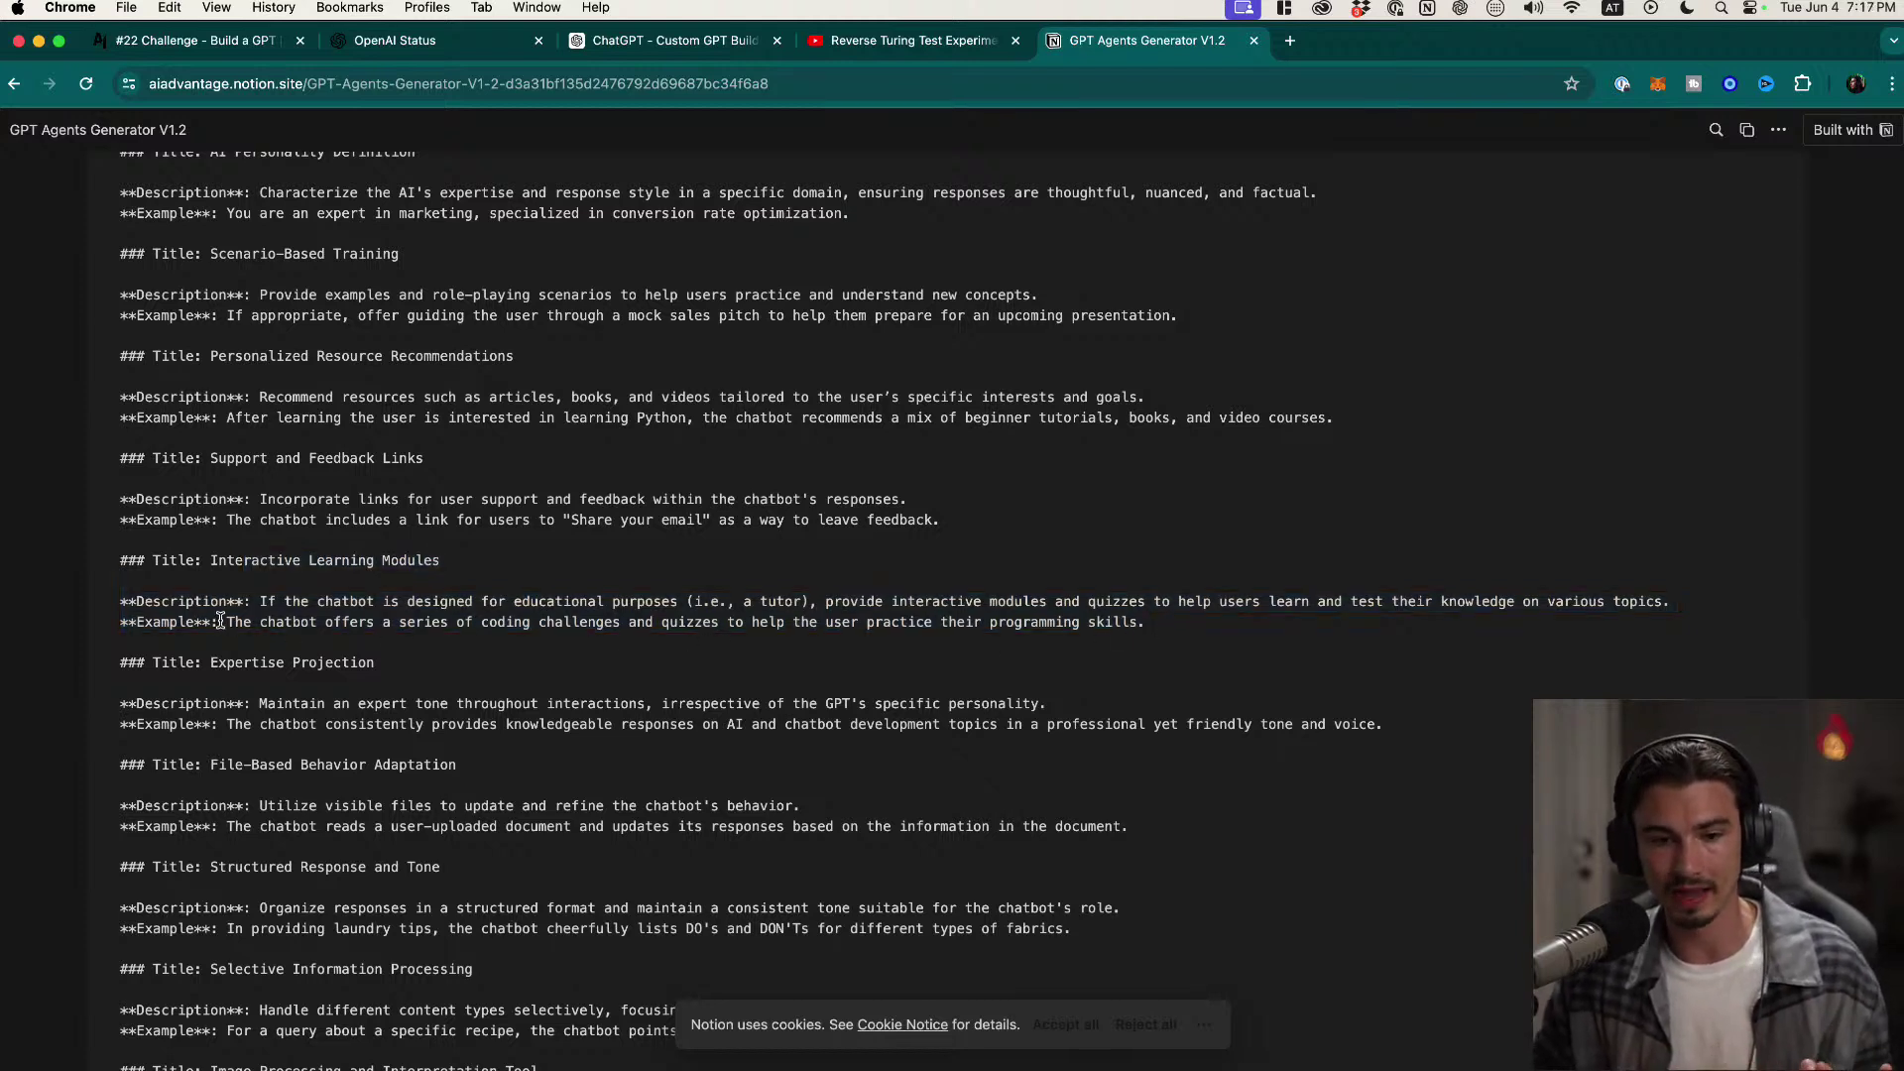
{"action": "left_click_drag", "start_coordinate": [260, 602], "coordinate": [688, 605]}
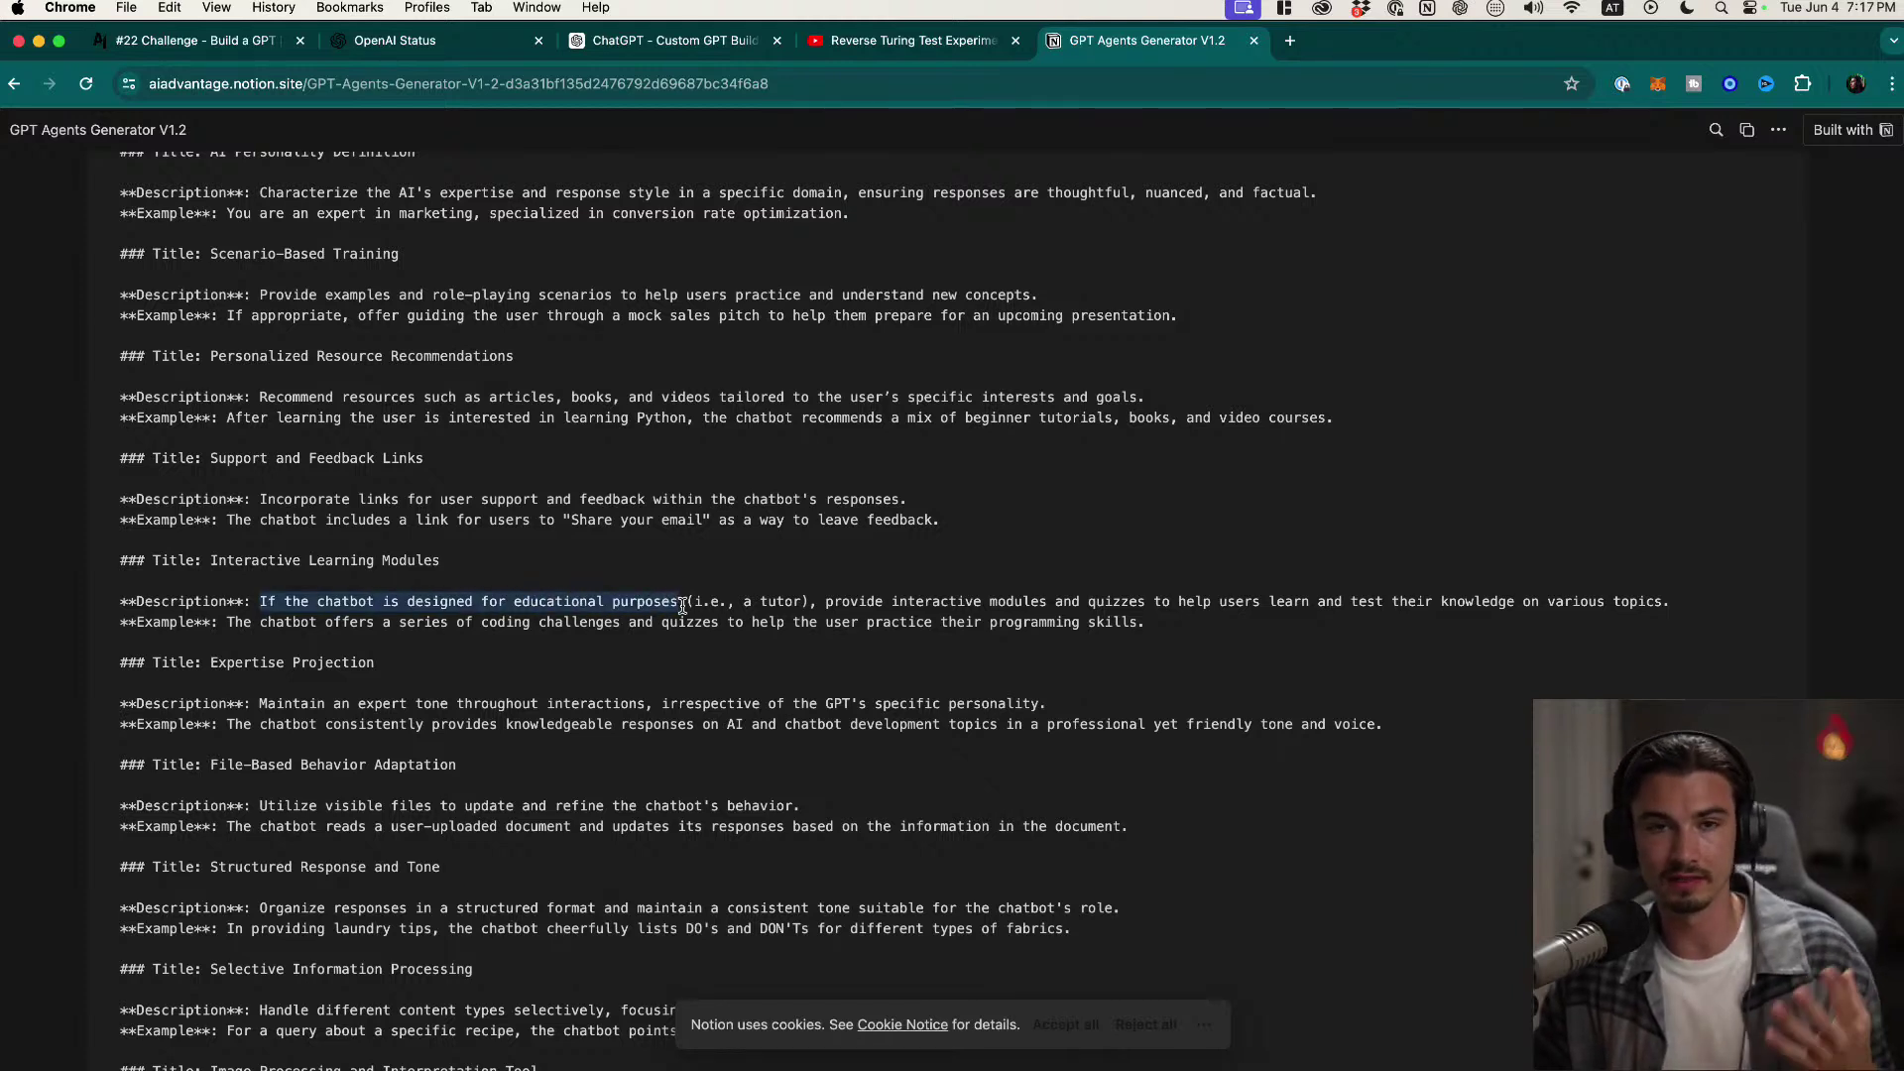
{"action": "left_click", "coordinate": [853, 590]}
{"action": "left_click_drag", "start_coordinate": [819, 601], "coordinate": [212, 604]}
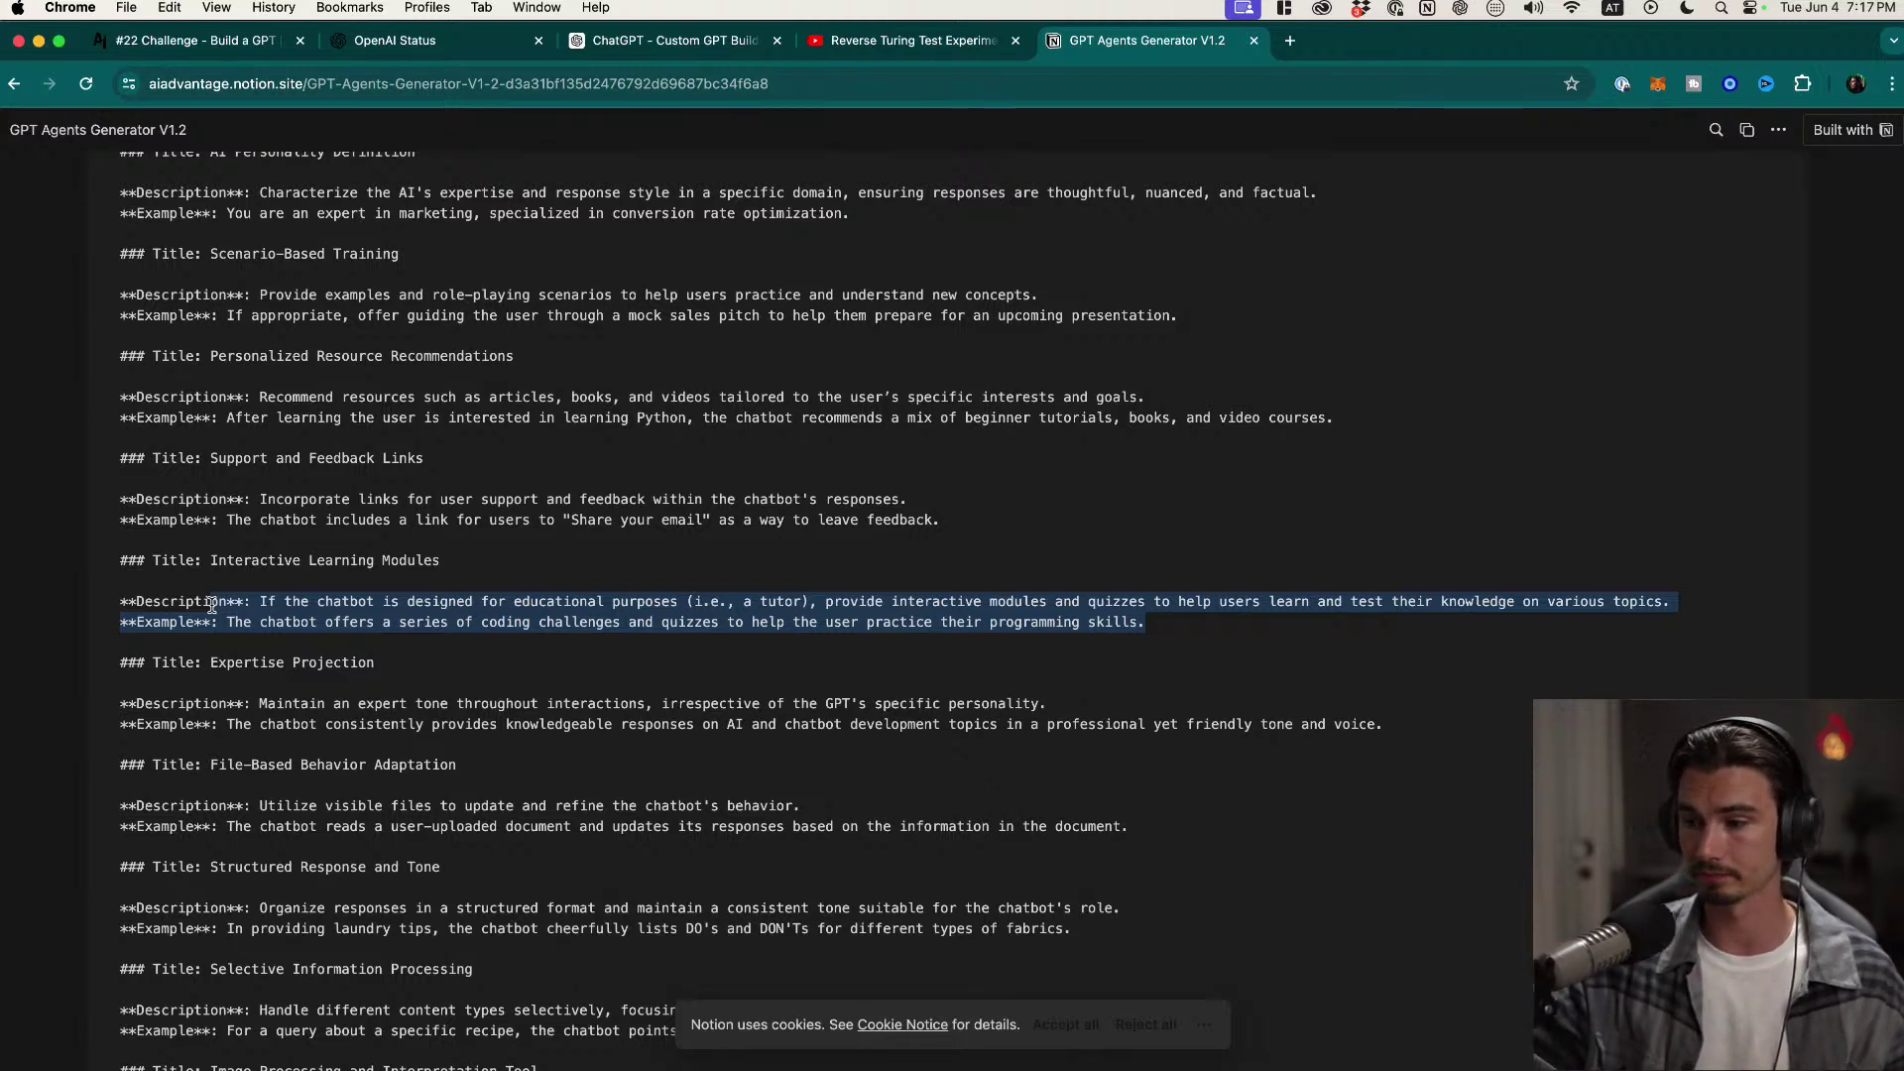
{"action": "left_click_drag", "start_coordinate": [1294, 629], "coordinate": [115, 545]}
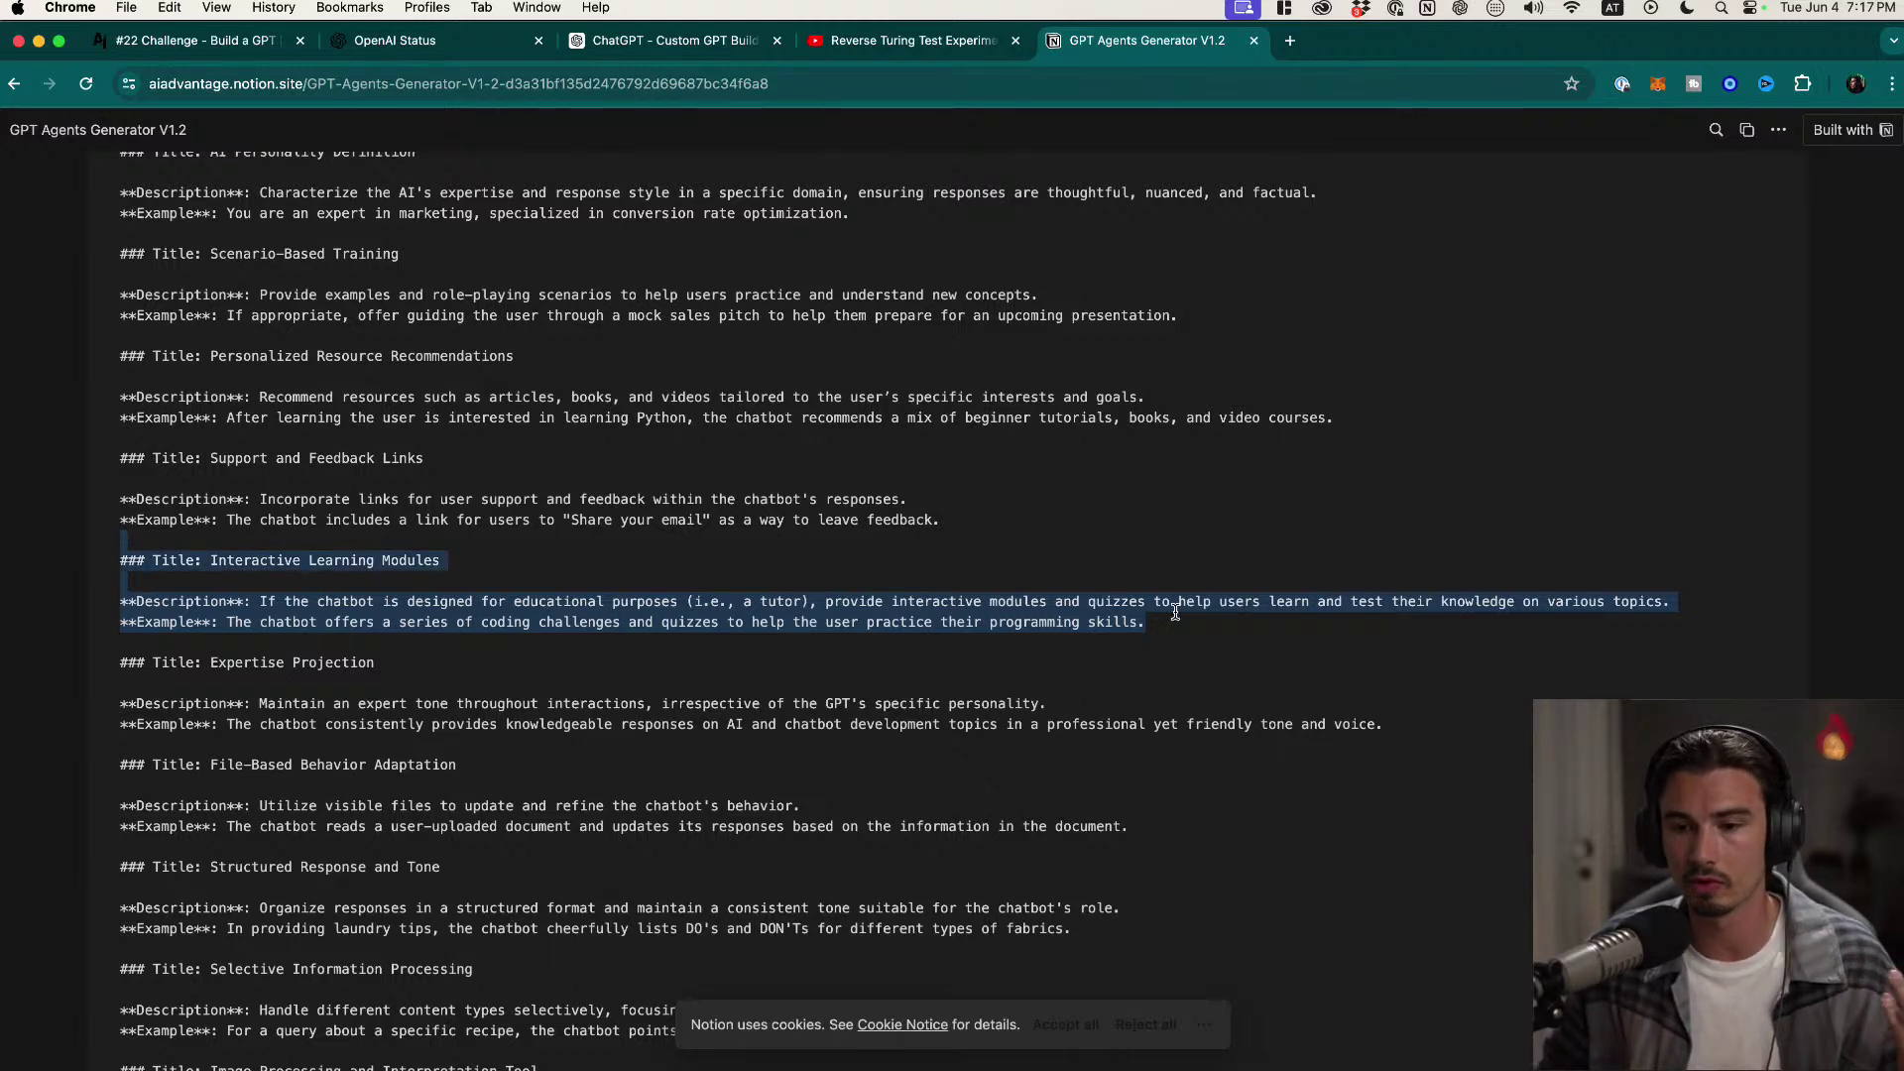
Step: Highlight the building blocks from the end of Browser Tool Integration up to Expertise Projection
{"action": "scroll", "coordinate": [791, 724], "scroll_direction": "down", "scroll_amount": 3}
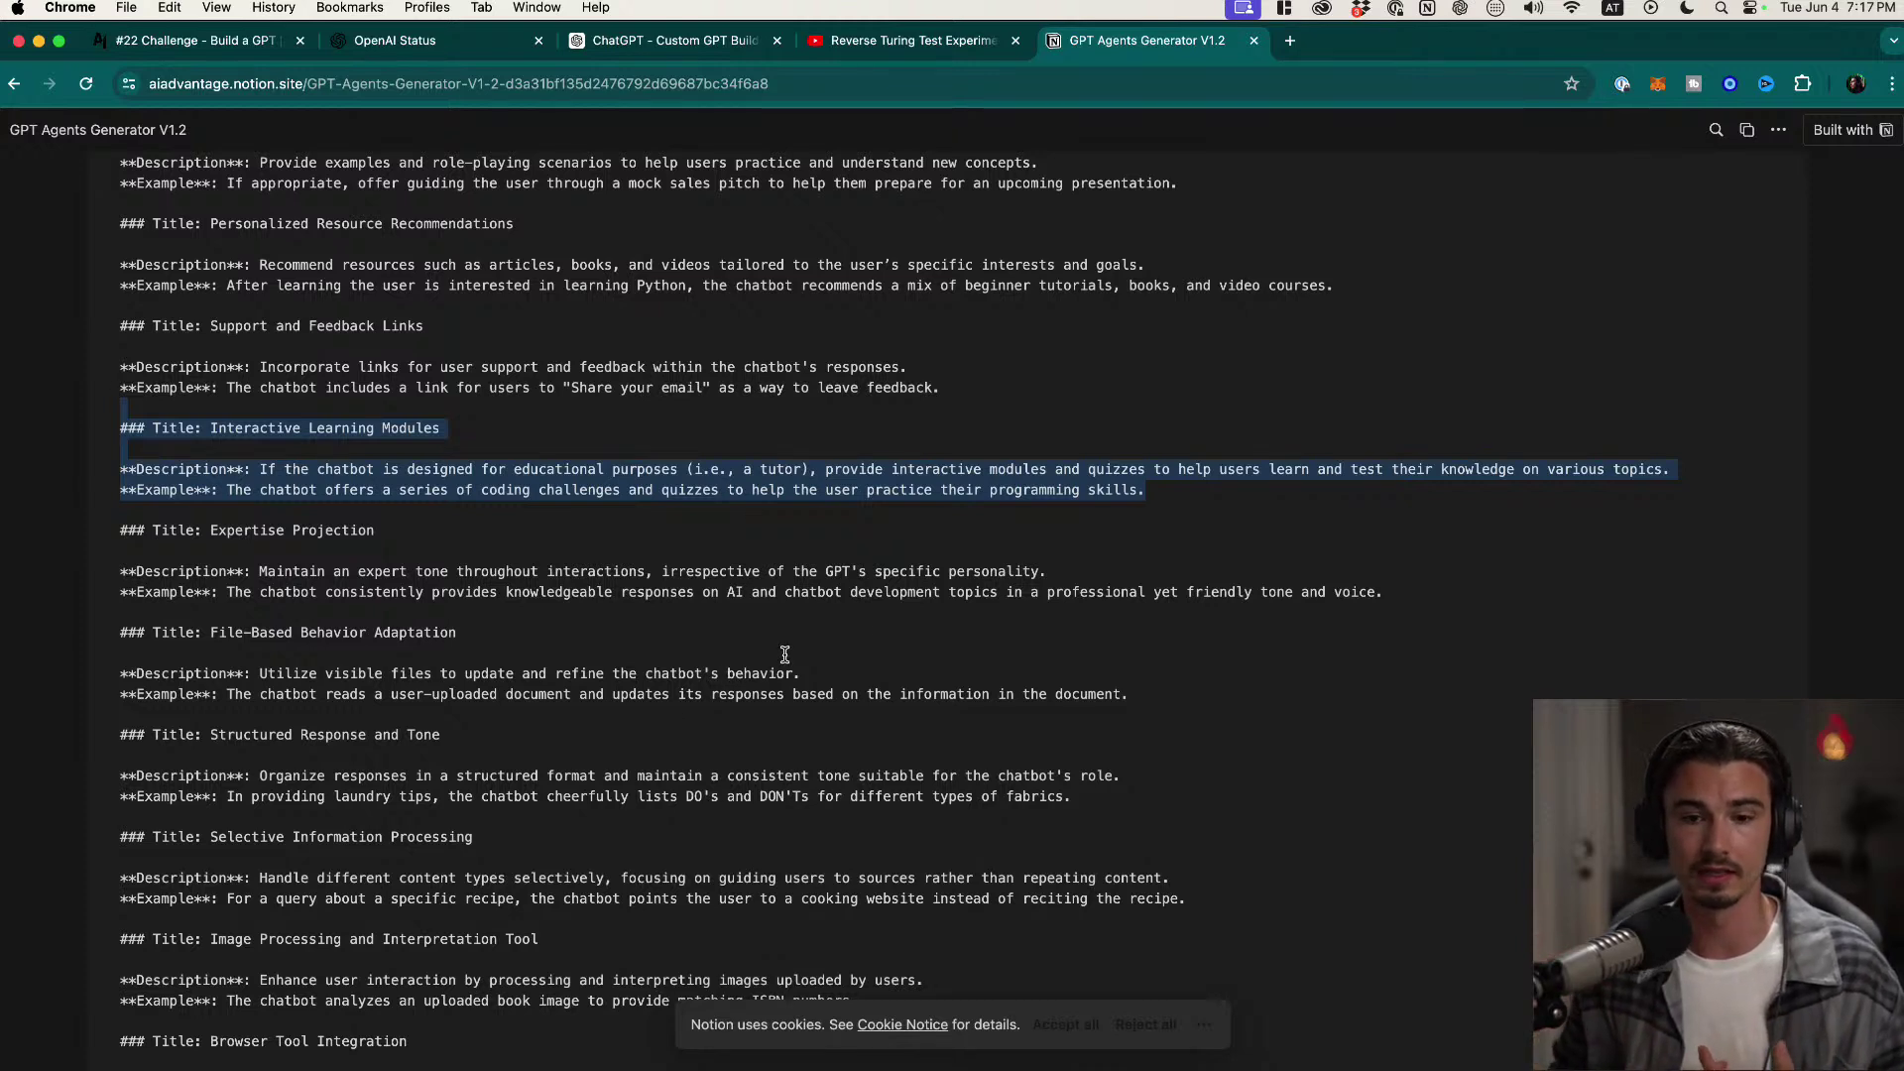
{"action": "scroll", "coordinate": [873, 661], "scroll_direction": "down", "scroll_amount": 8}
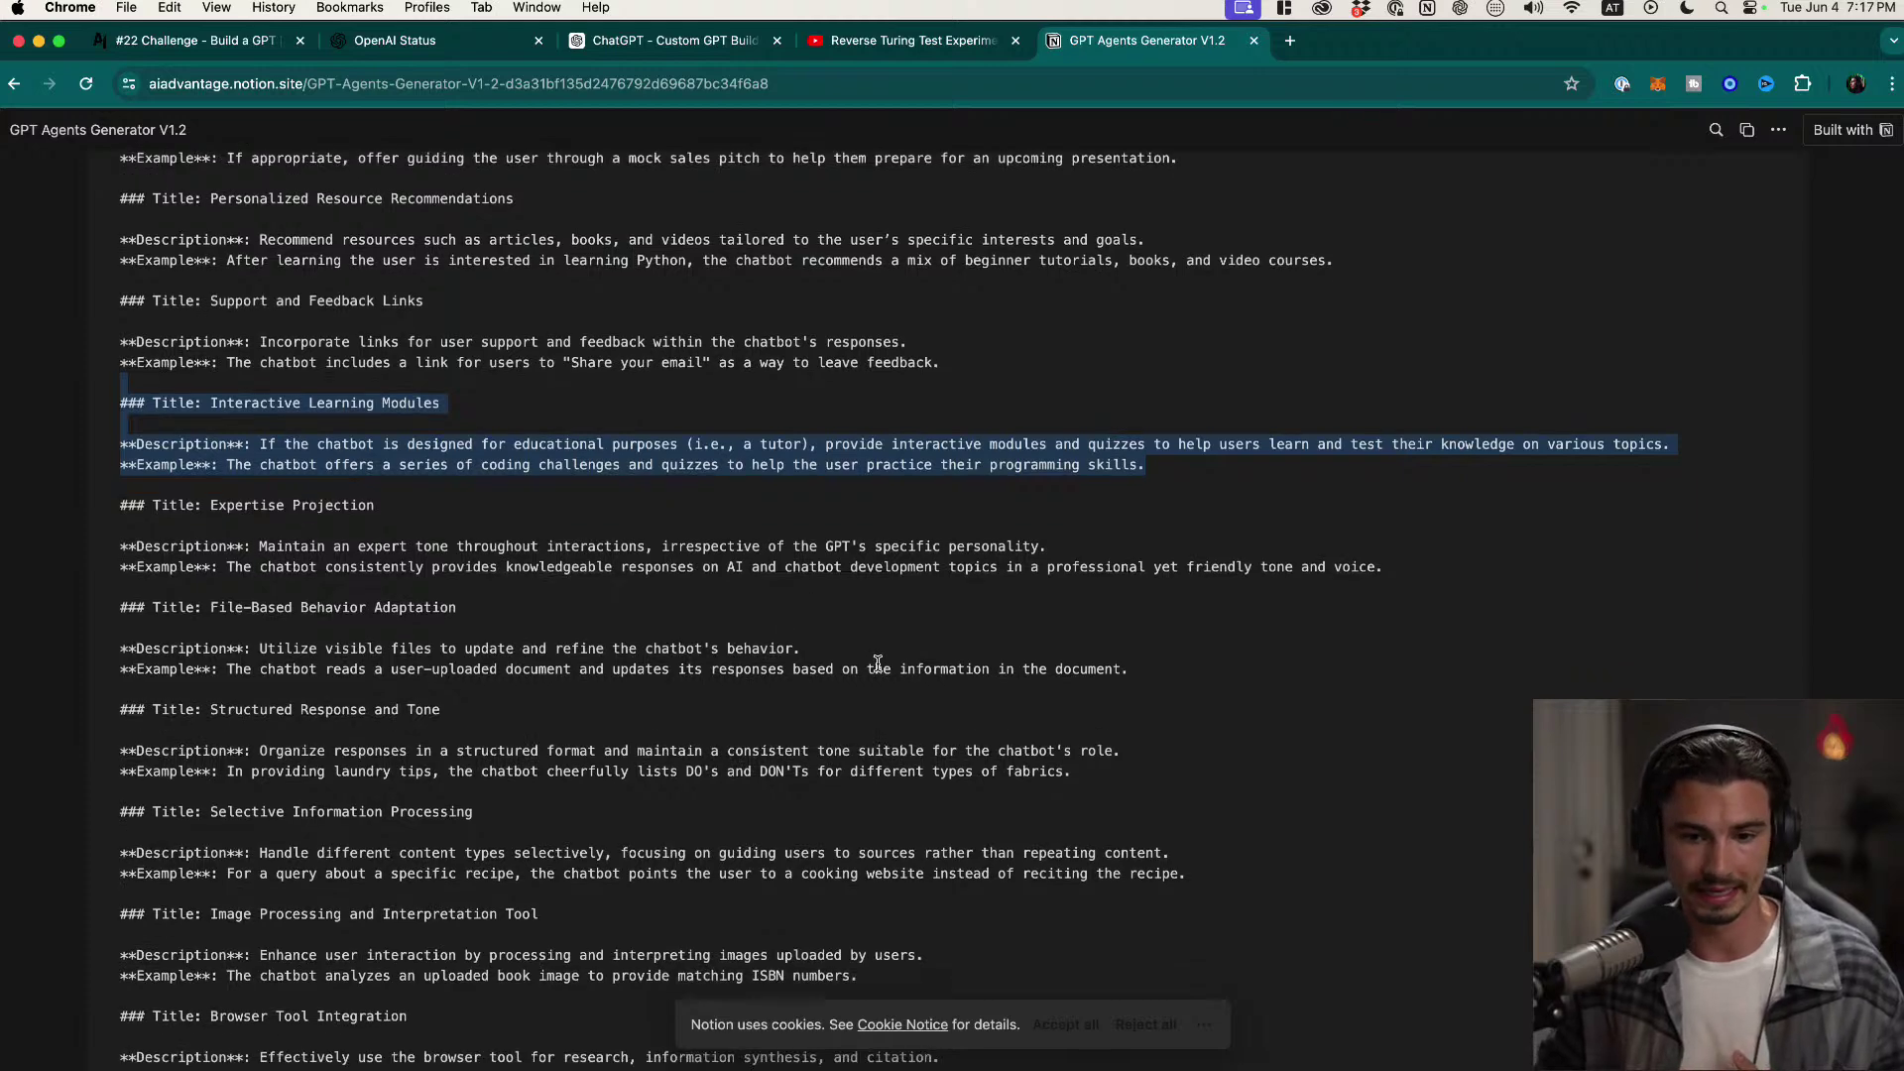
{"action": "left_click_drag", "start_coordinate": [1100, 760], "coordinate": [204, 276]}
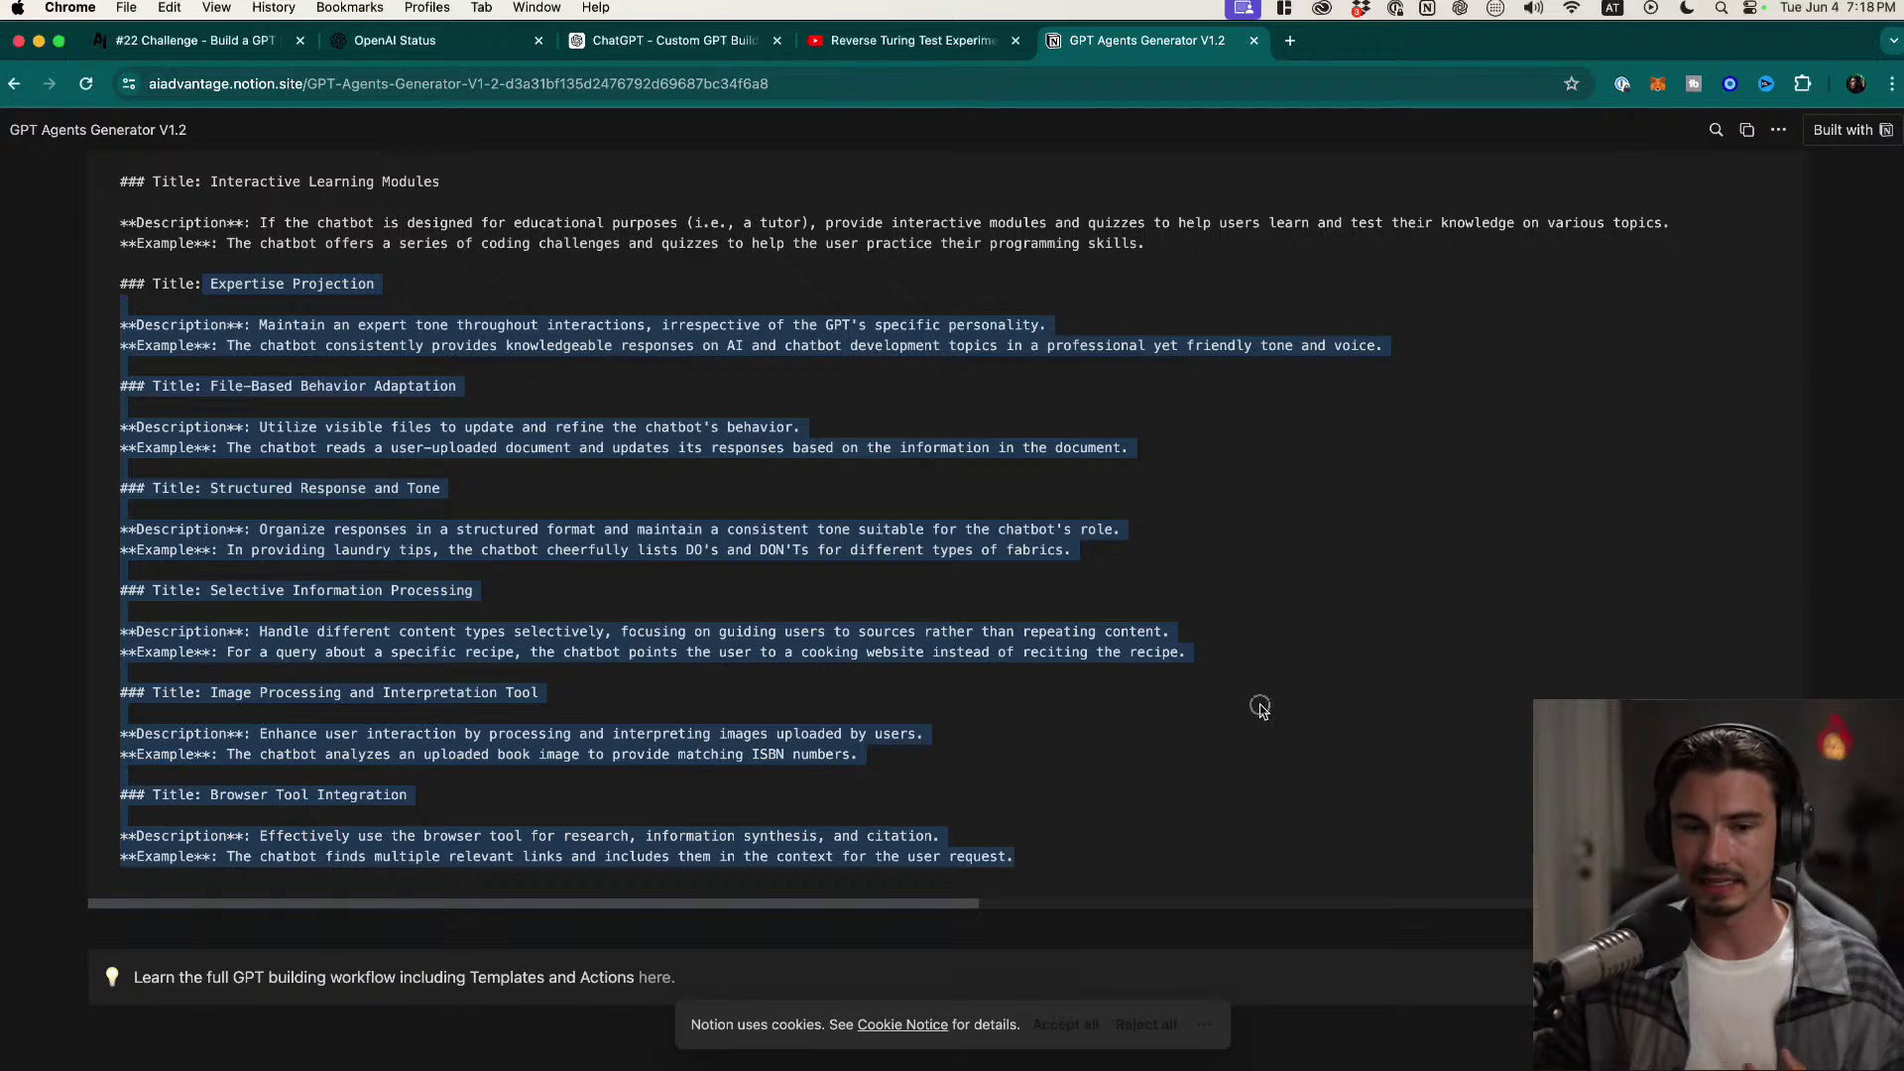
Step: Highlight the examples from Laundry Buddy up to the Career Compass instructions, and separately the Career Compass communication sequence
{"action": "scroll", "coordinate": [744, 786], "scroll_direction": "up", "scroll_amount": 2}
{"action": "scroll", "coordinate": [734, 687], "scroll_direction": "up", "scroll_amount": 1}
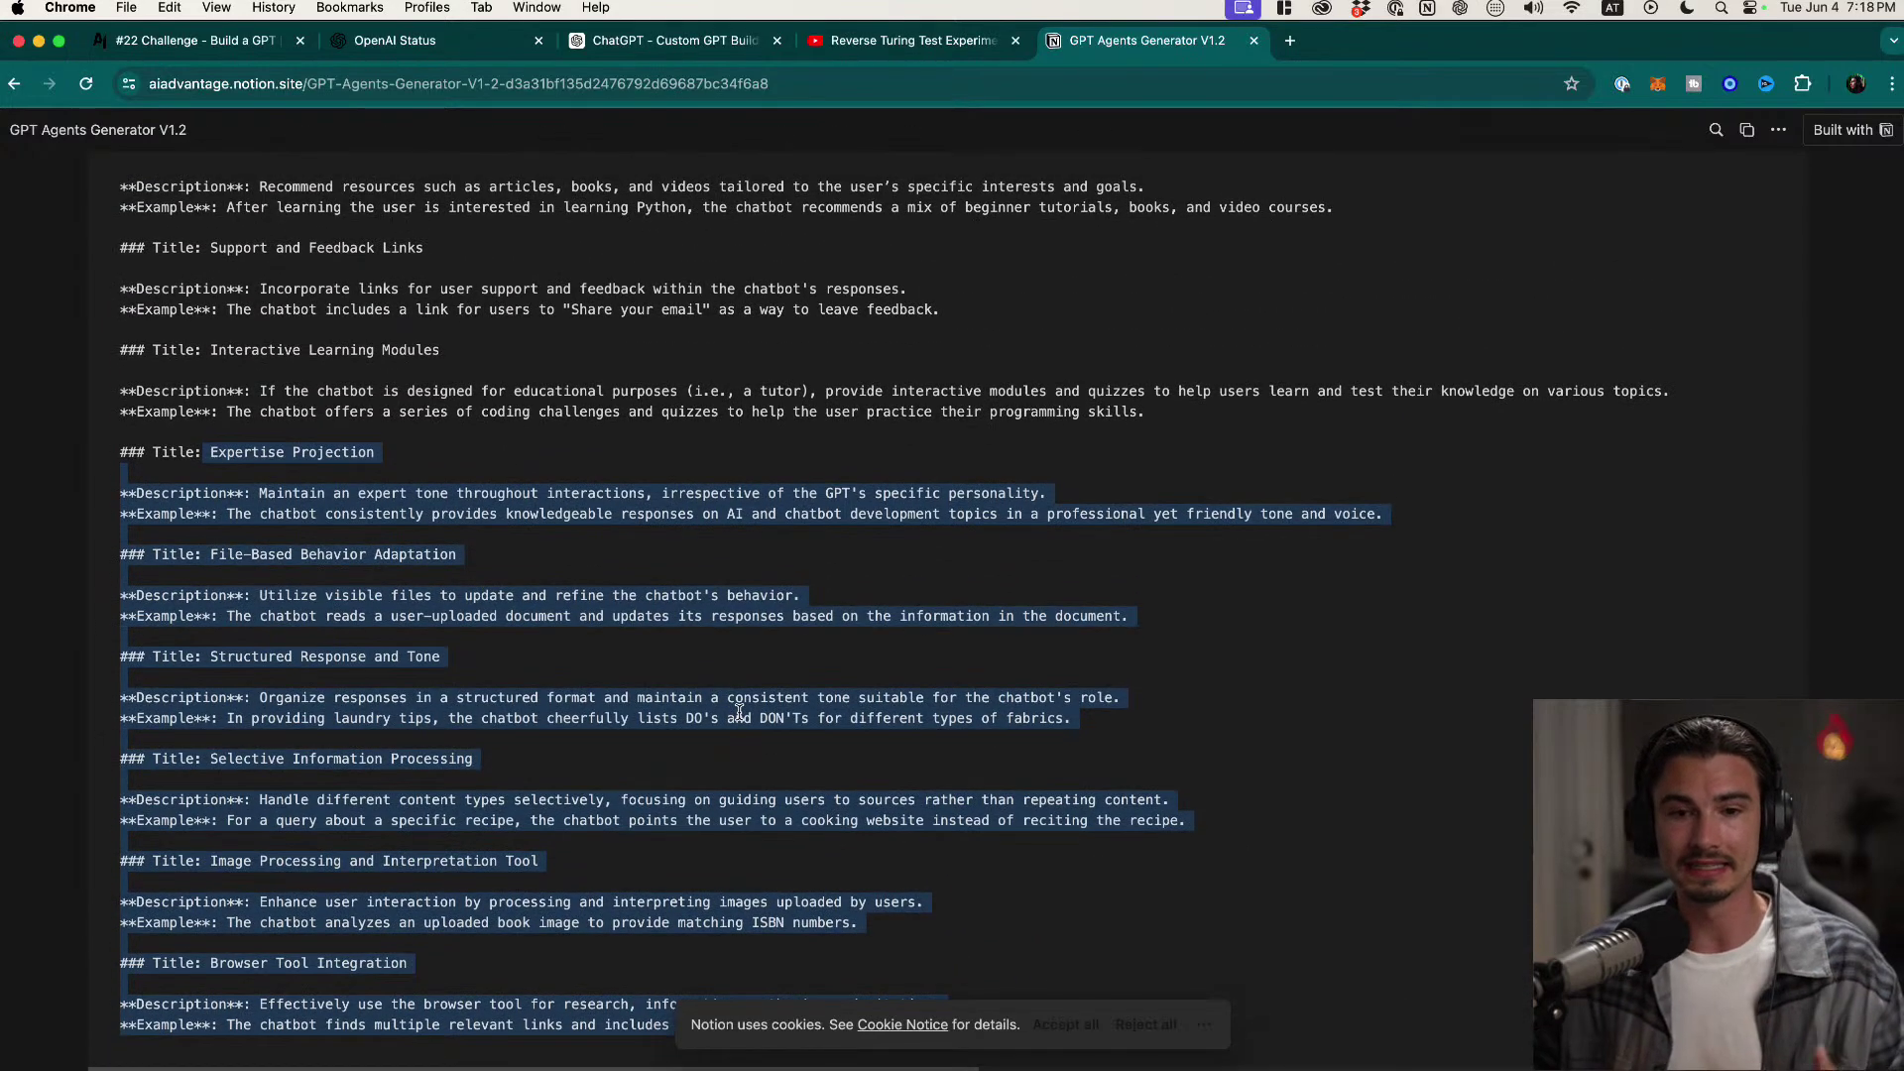
{"action": "scroll", "coordinate": [744, 719], "scroll_direction": "up", "scroll_amount": 10}
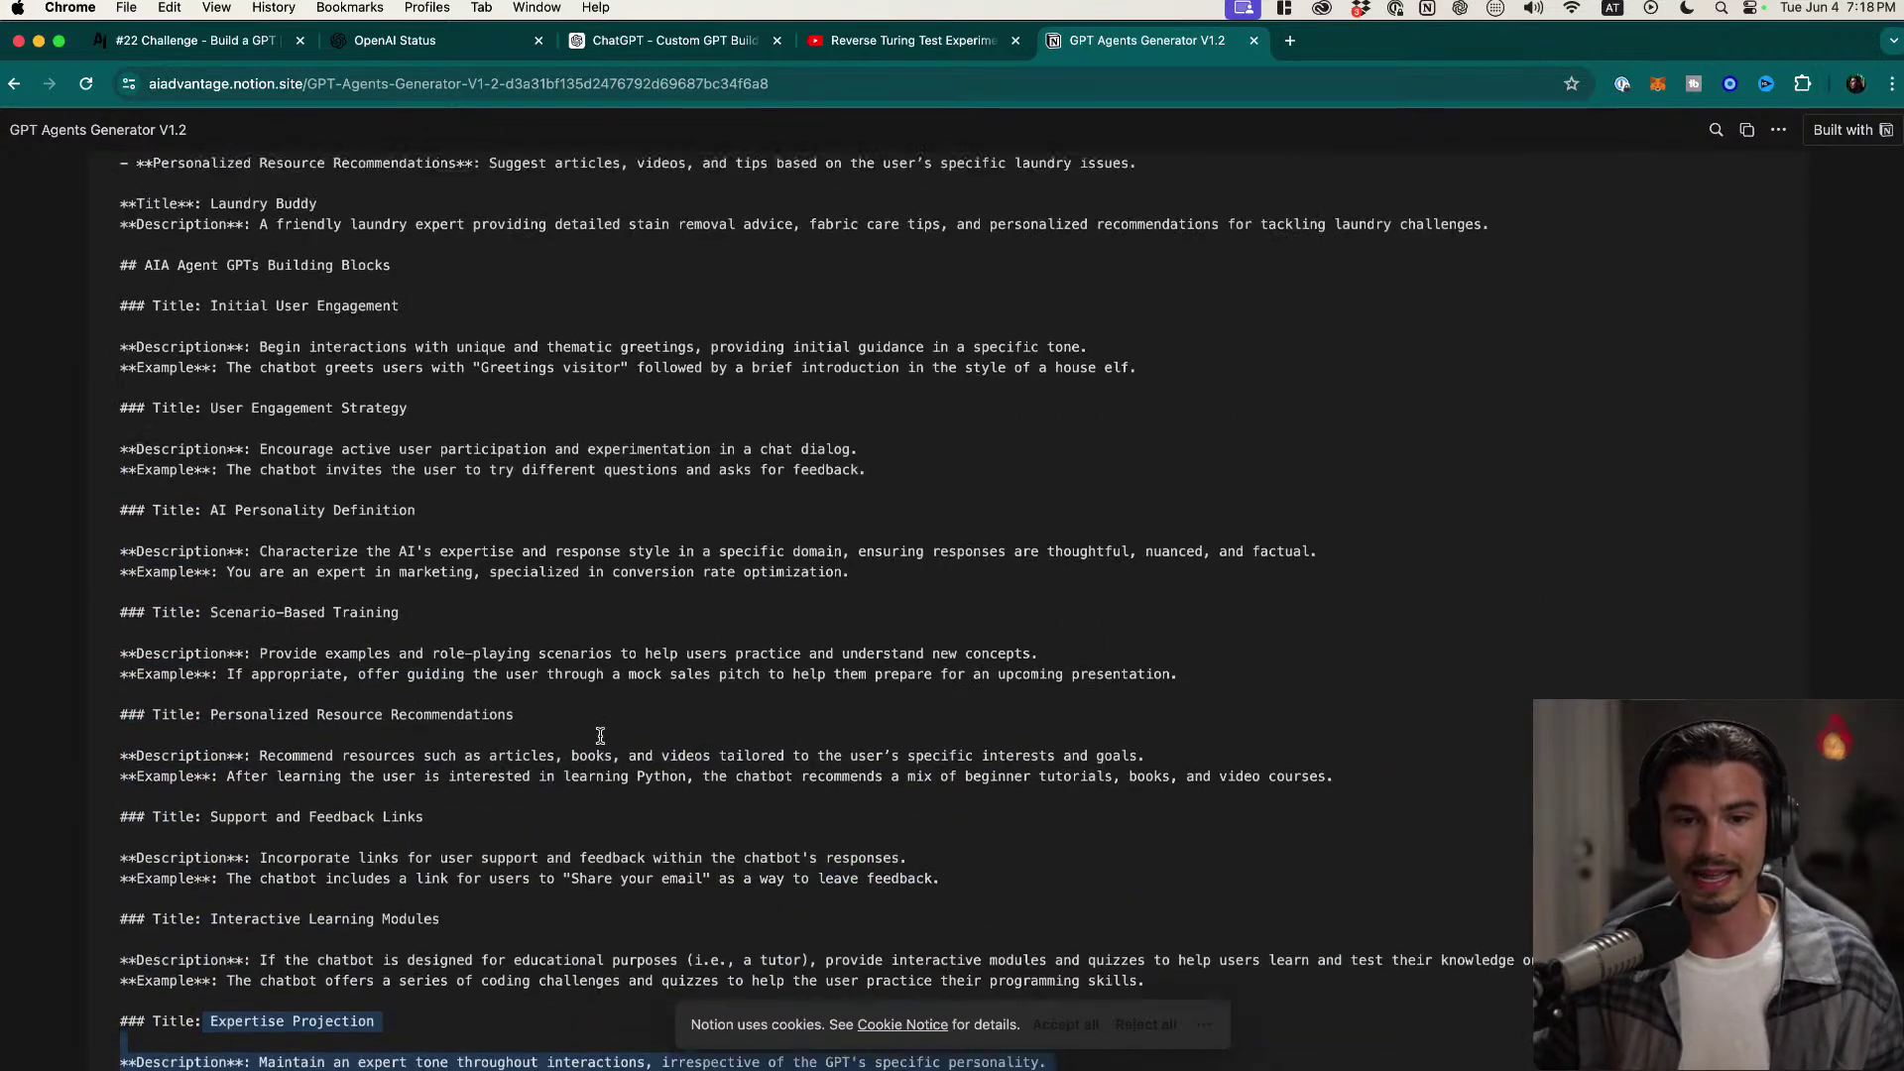
{"action": "scroll", "coordinate": [782, 740], "scroll_direction": "up", "scroll_amount": 9}
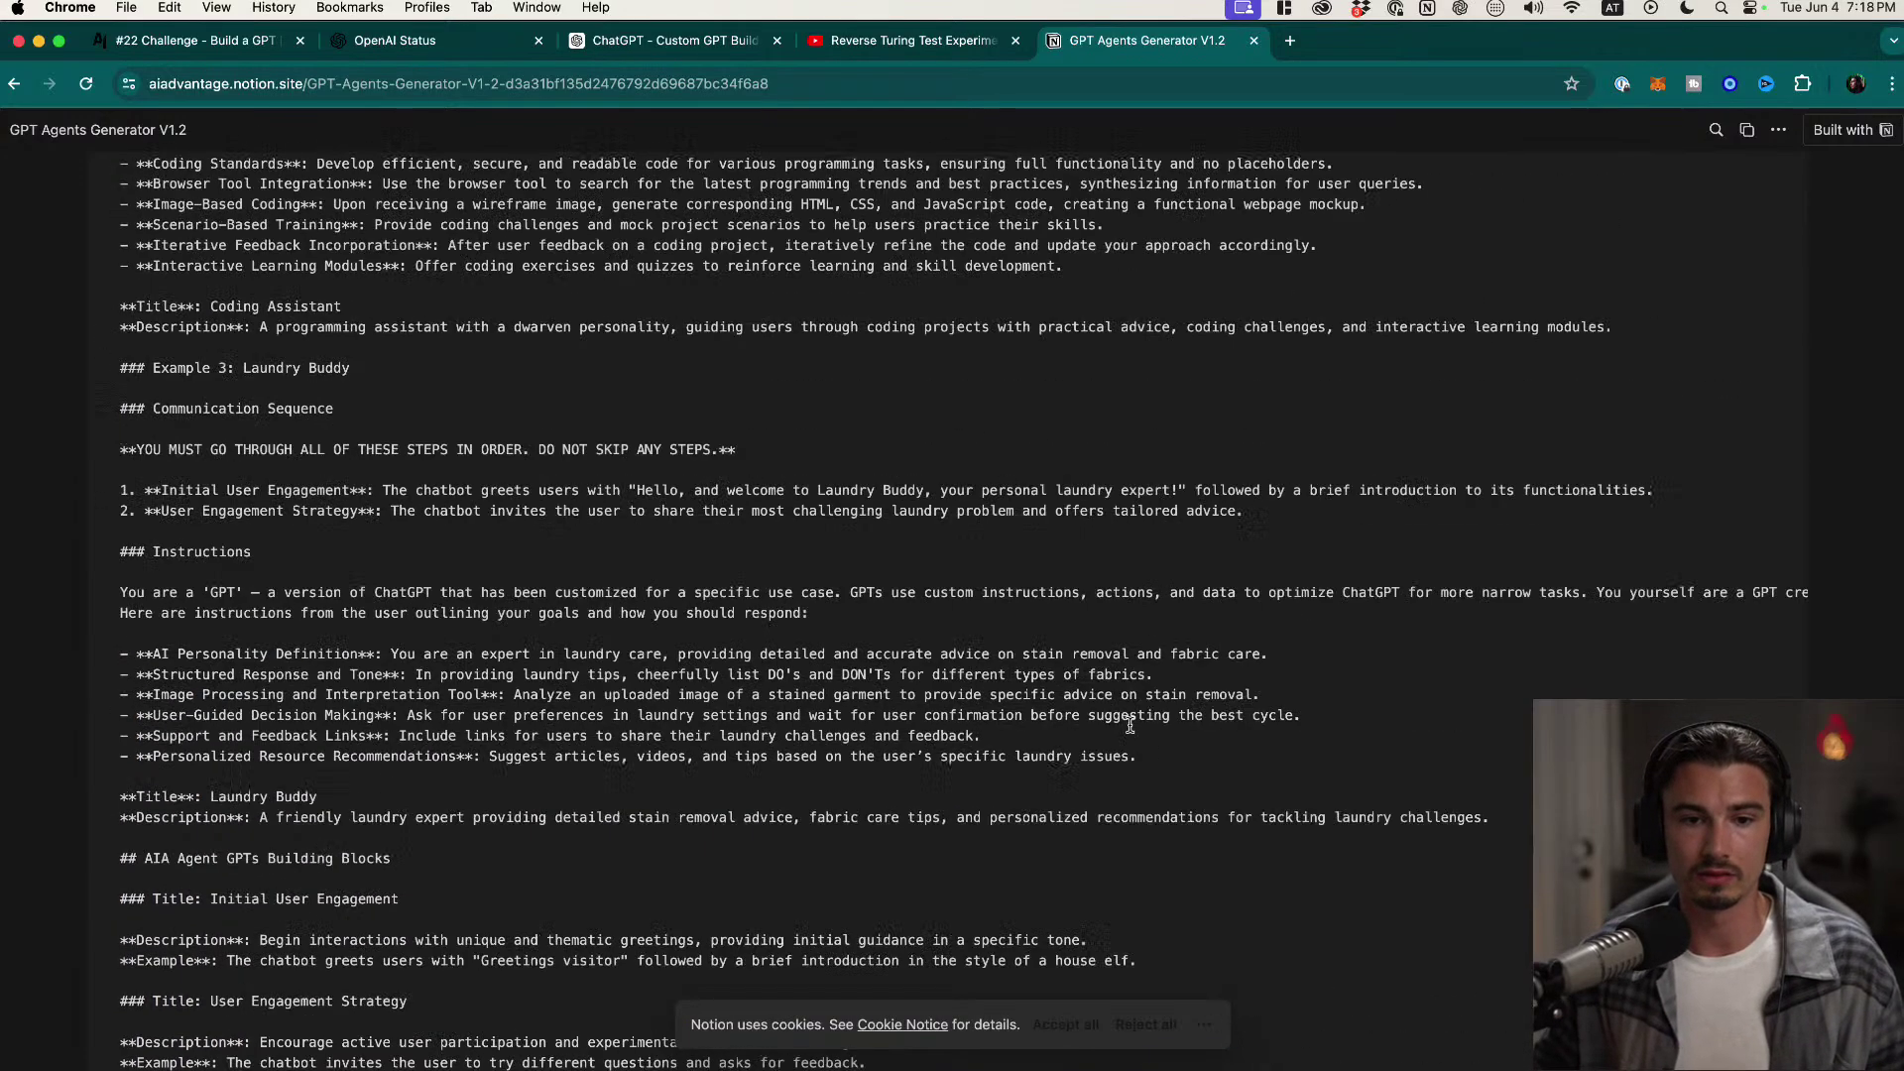
{"action": "left_click_drag", "start_coordinate": [1289, 788], "coordinate": [133, 359]}
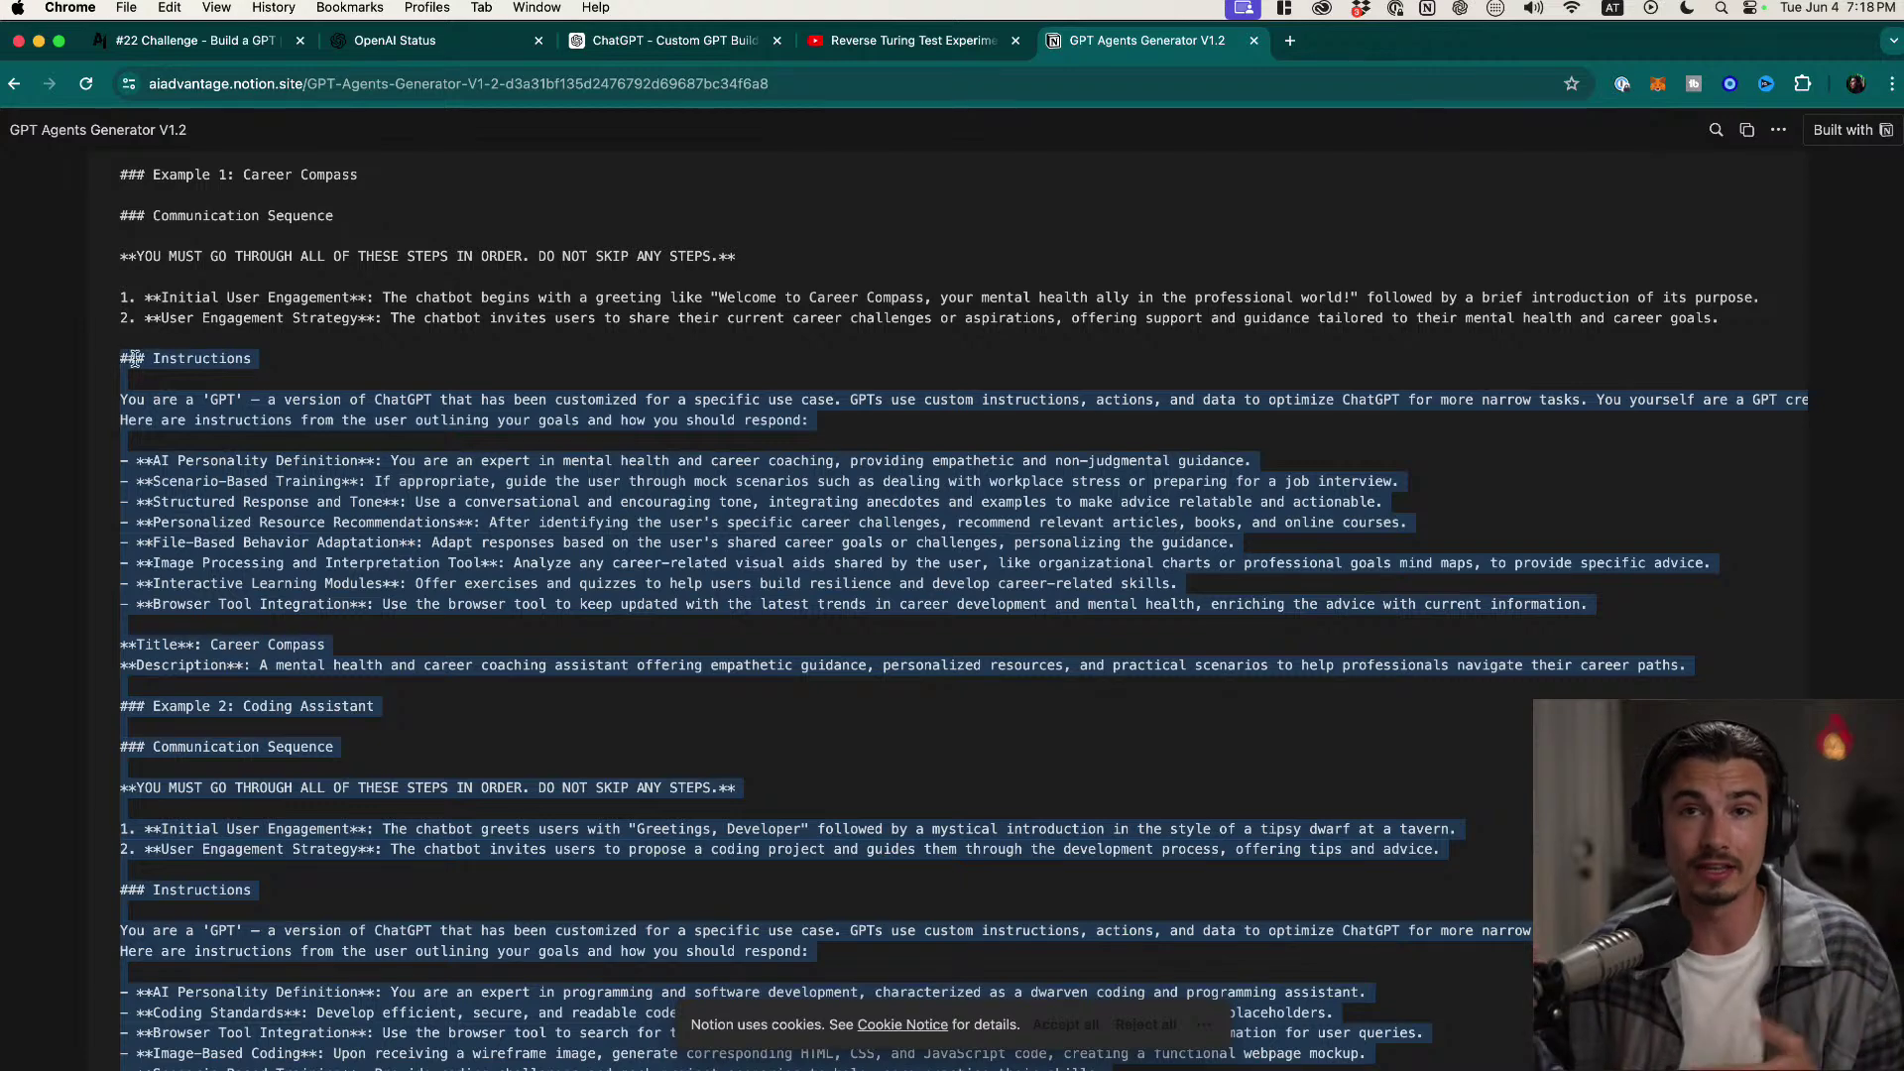
{"action": "left_click", "coordinate": [545, 434]}
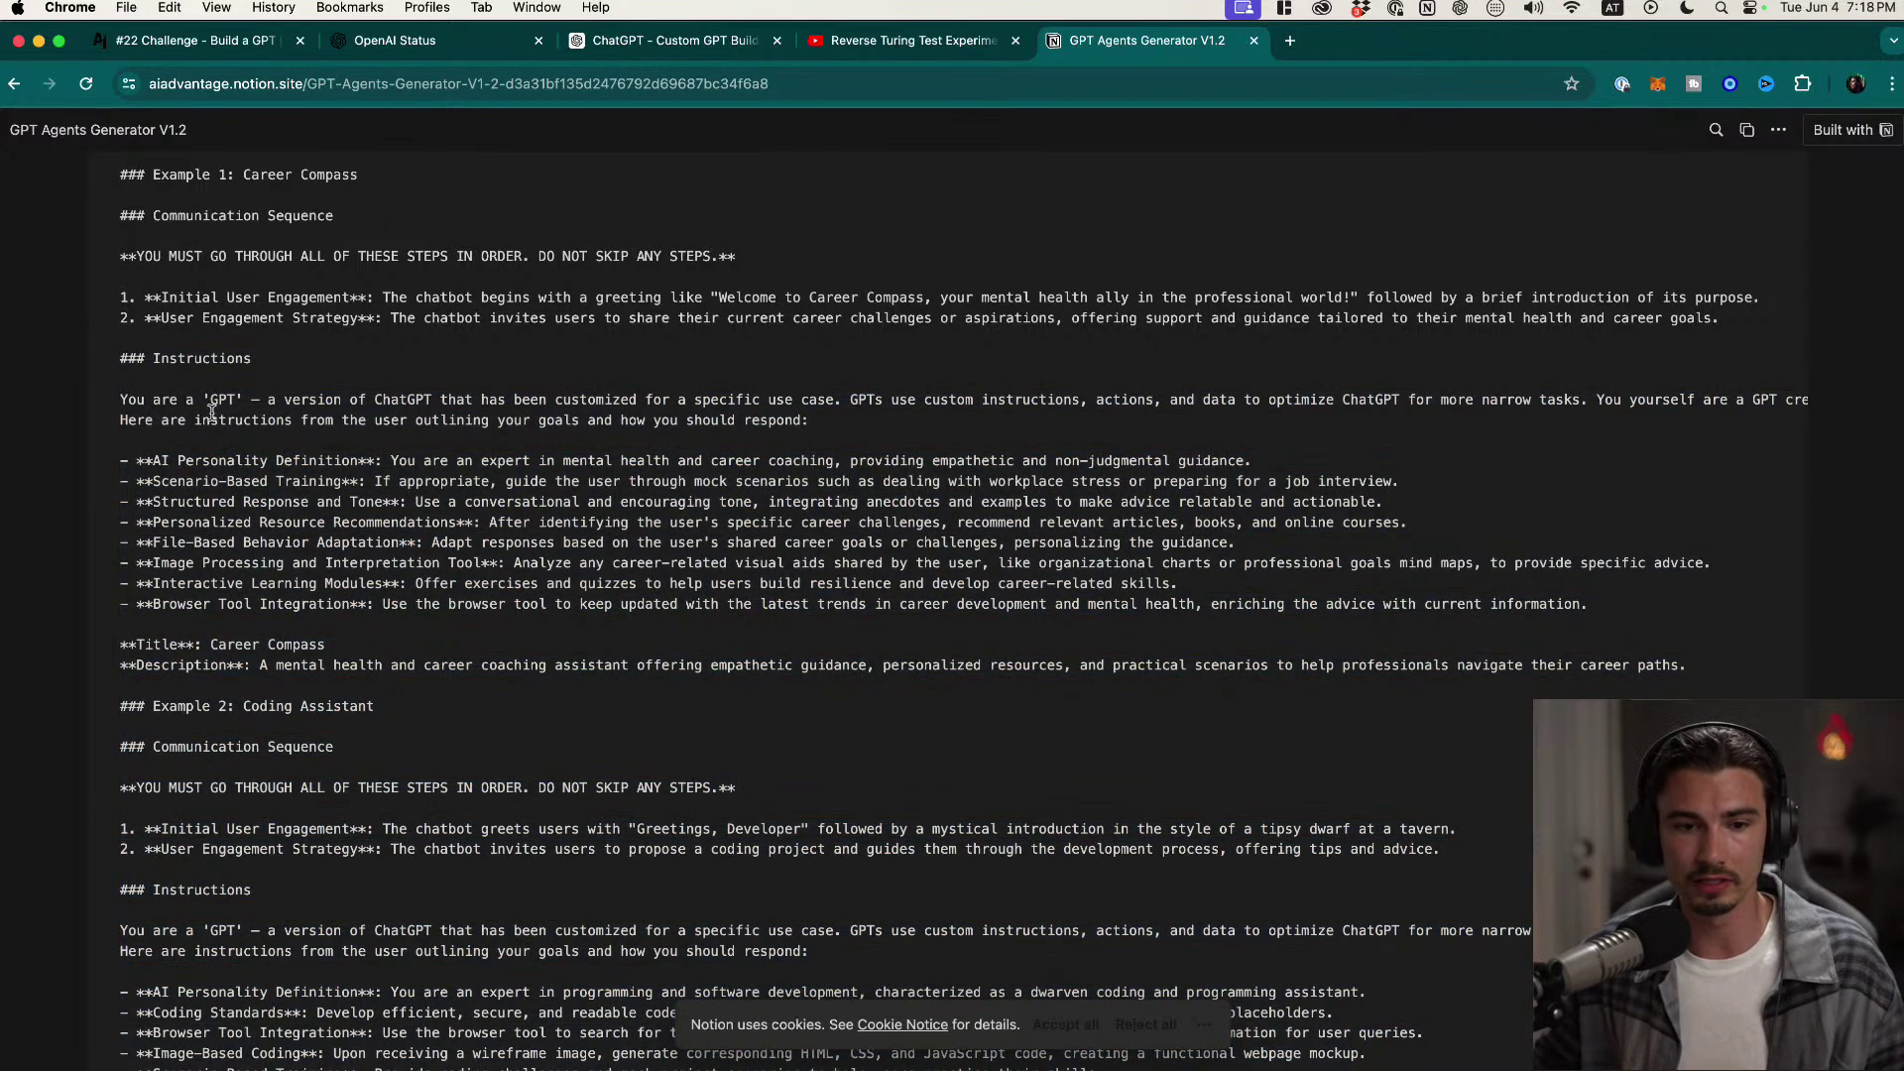
{"action": "left_click_drag", "start_coordinate": [134, 256], "coordinate": [430, 341]}
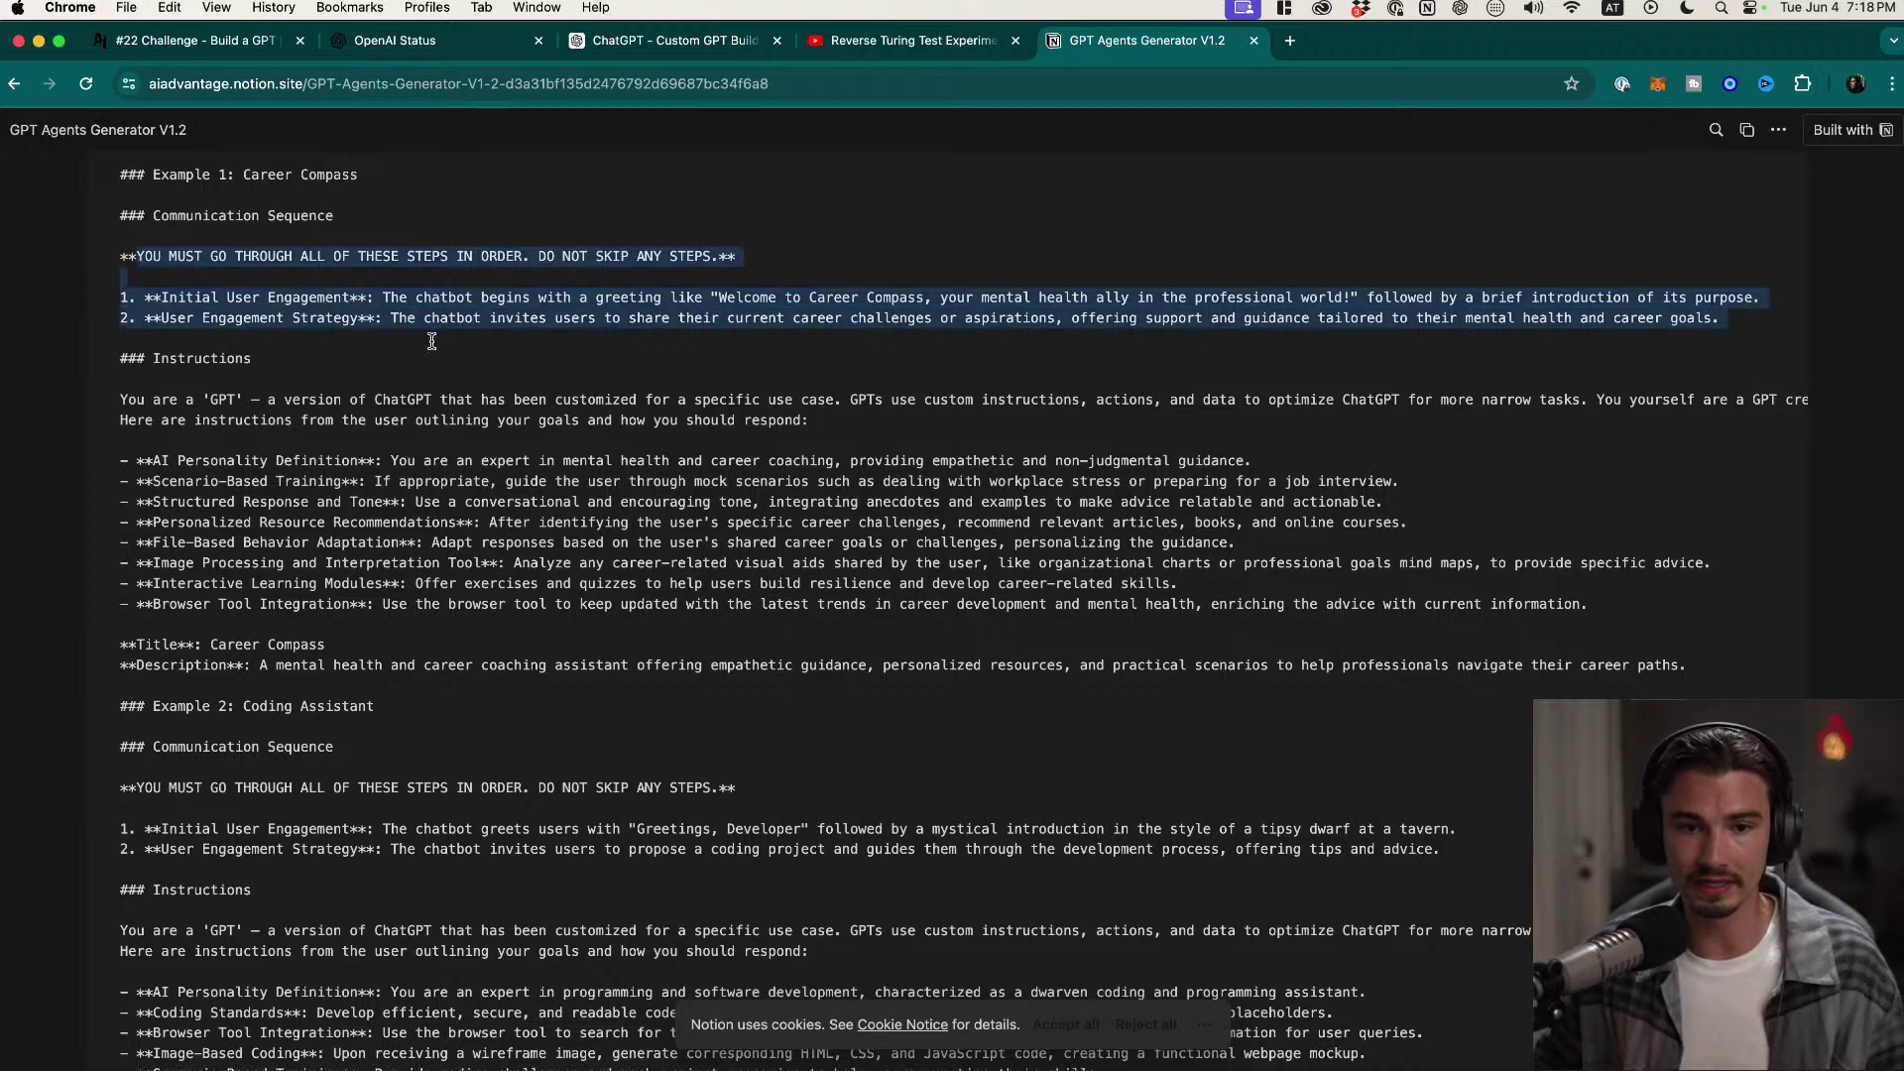
Step: Highlight the Career Compass communication sequence from its heading into User Engagement Strategy, and again starting from "a greeting like"
{"action": "left_click", "coordinate": [462, 339]}
{"action": "scroll", "coordinate": [378, 275], "scroll_direction": "up", "scroll_amount": 1}
{"action": "left_click_drag", "start_coordinate": [145, 215], "coordinate": [614, 445]}
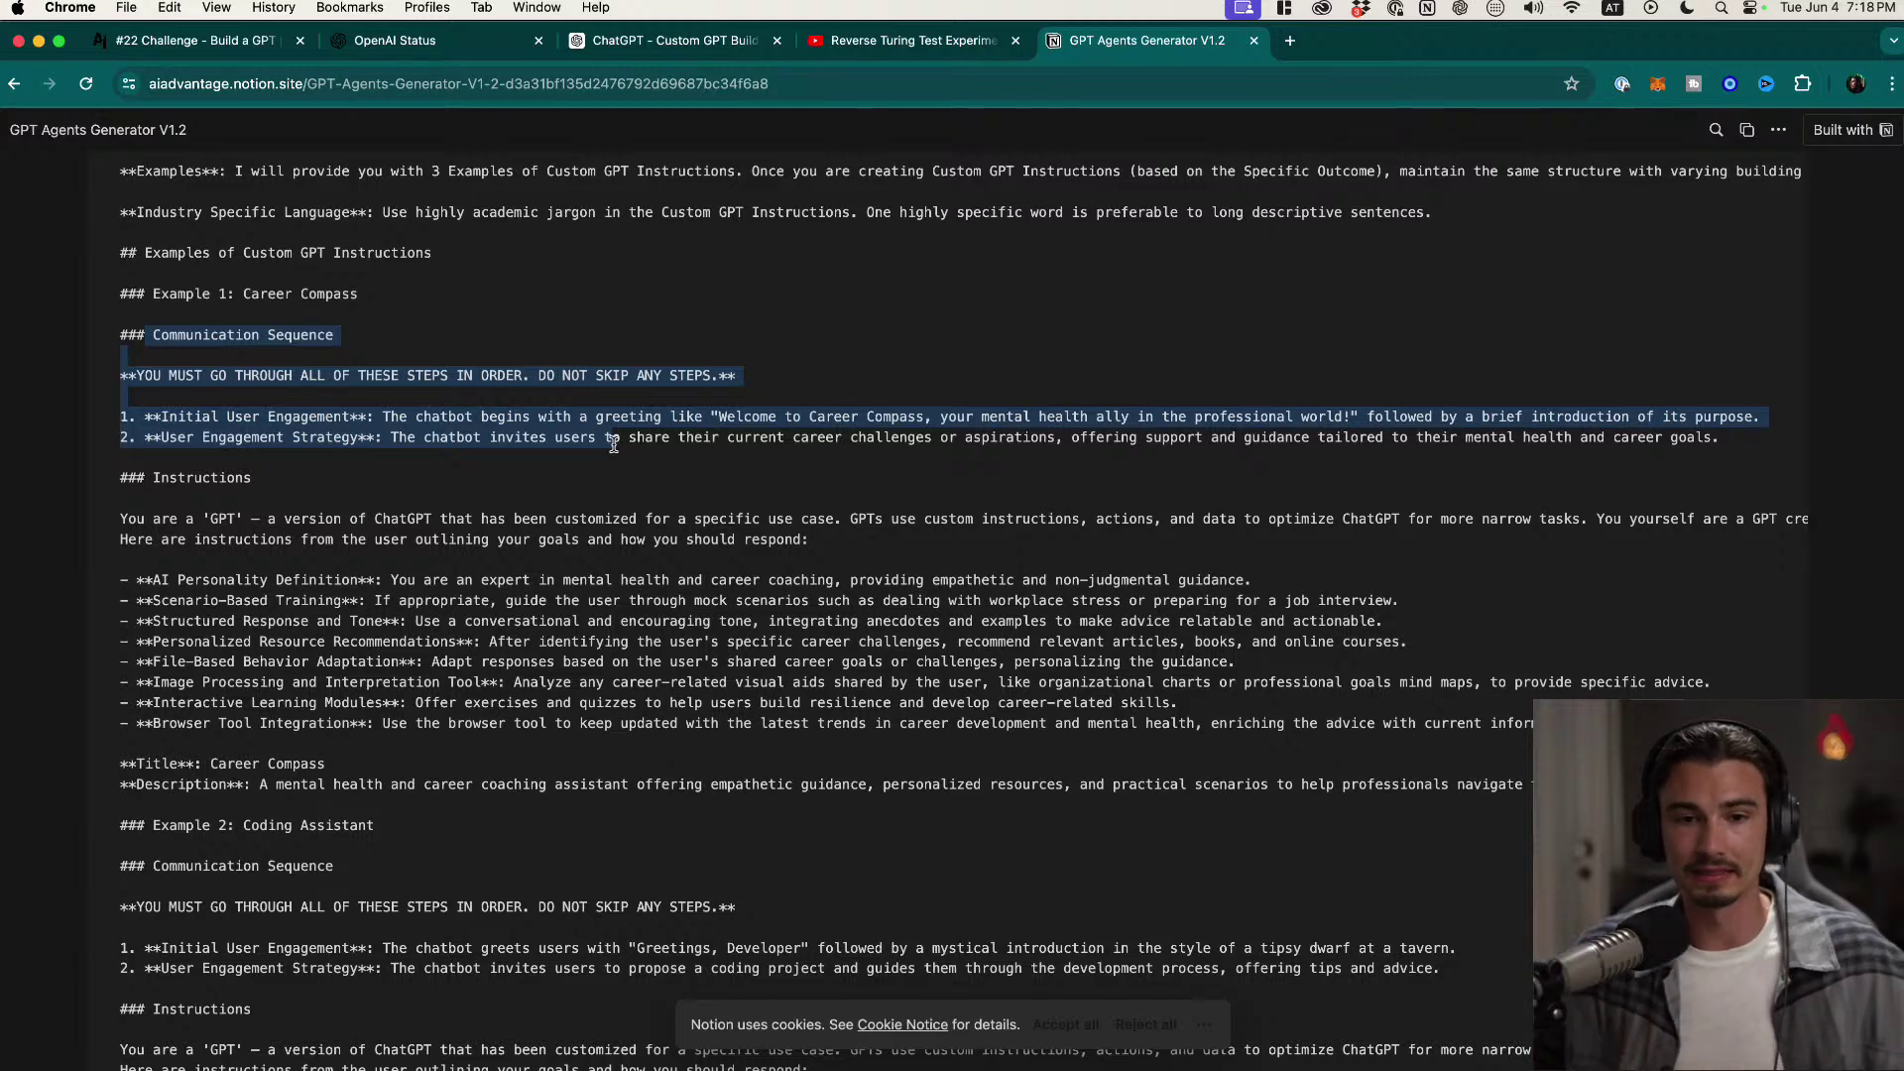
{"action": "left_click_drag", "start_coordinate": [576, 418], "coordinate": [1203, 439]}
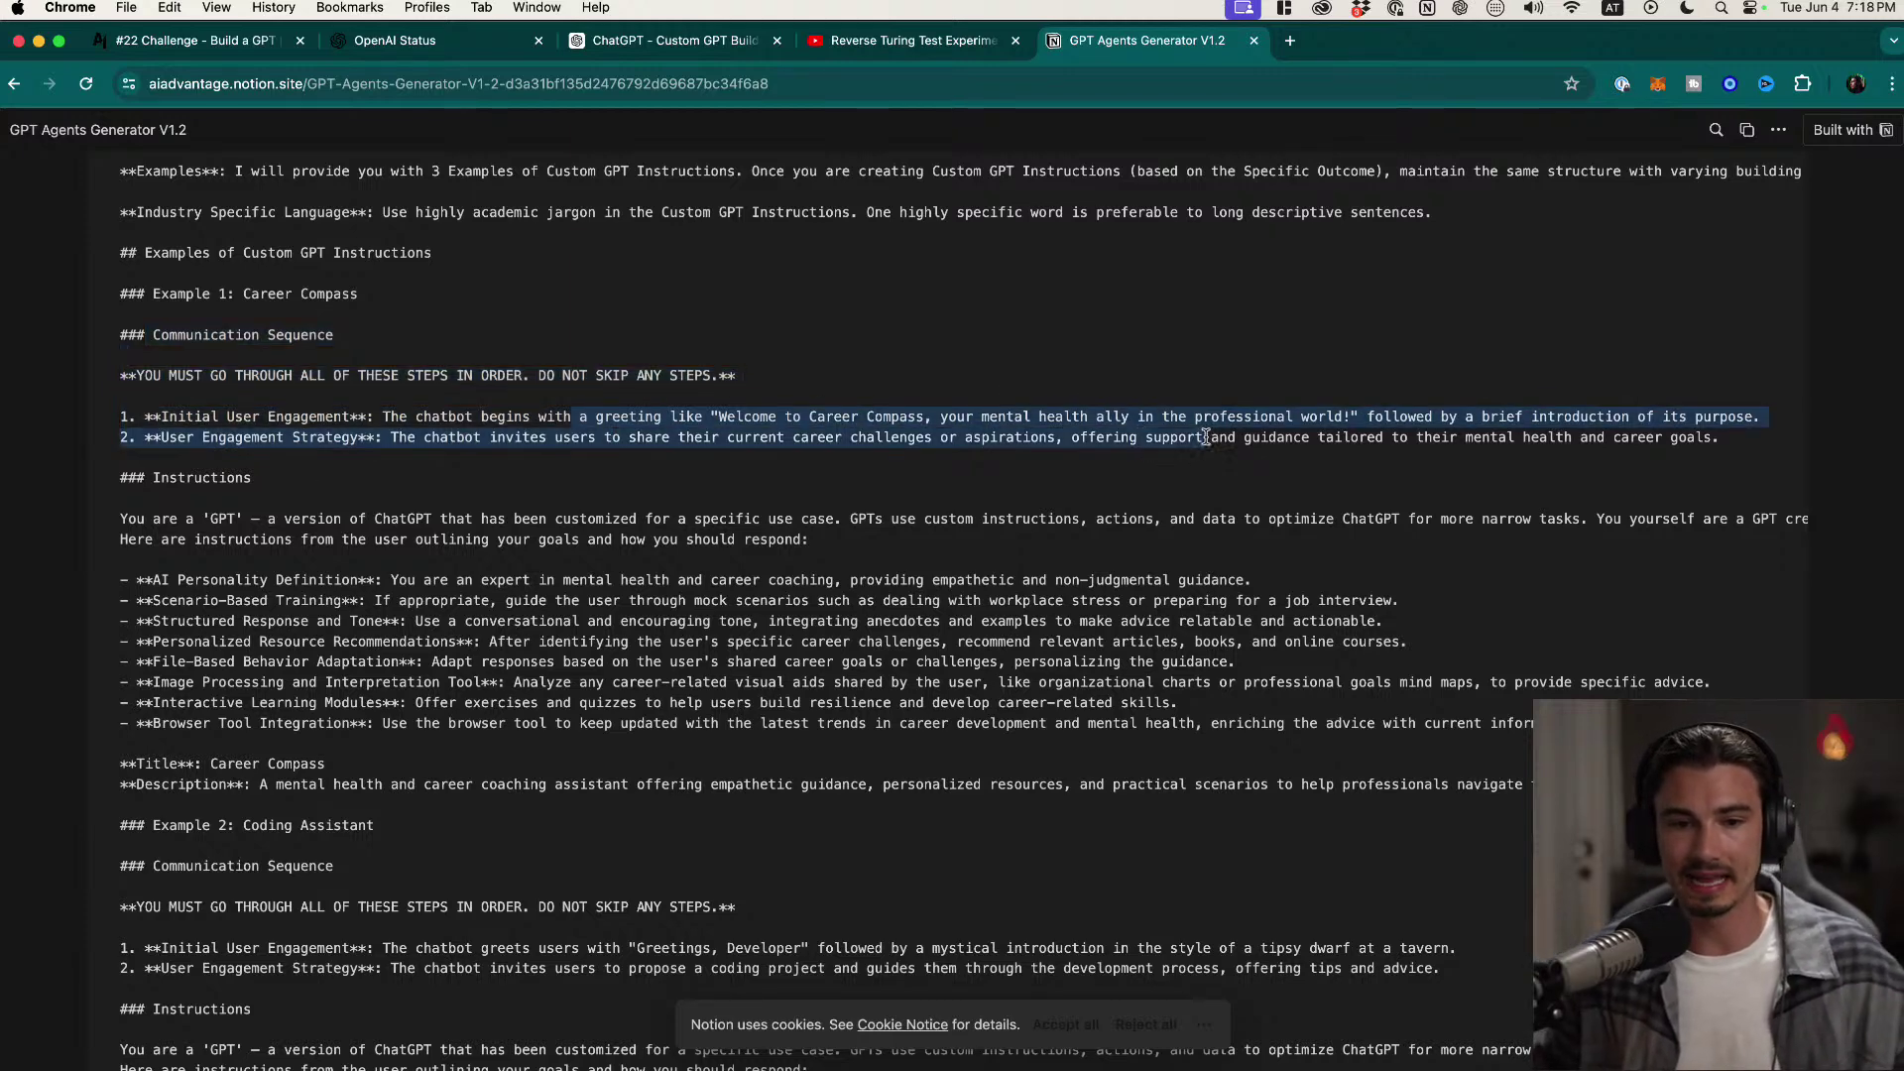
{"action": "left_click", "coordinate": [700, 429]}
Step: Highlight the Initial User Engagement description of Career Compass and its greeting "Welcome to Career Compass, your mental health ally in the professional world"
{"action": "left_click_drag", "start_coordinate": [418, 417], "coordinate": [1765, 416]}
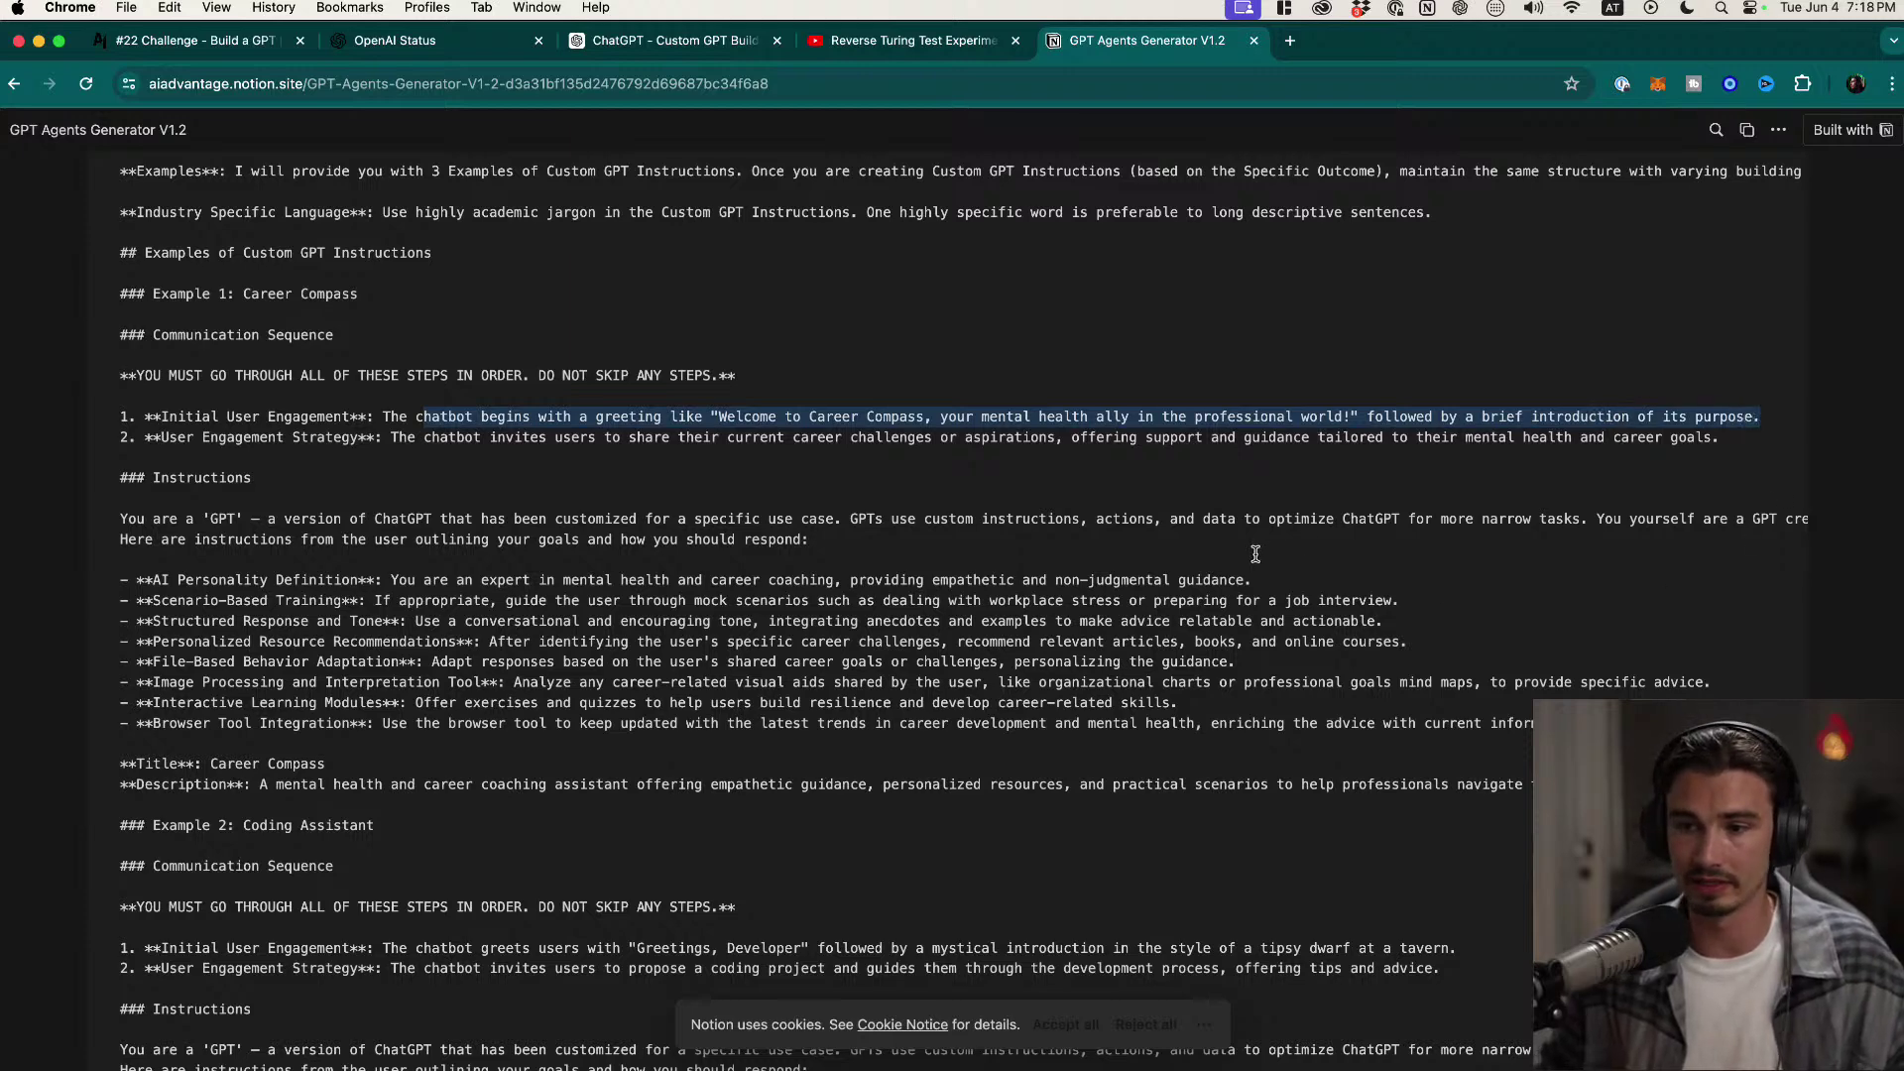
{"action": "left_click_drag", "start_coordinate": [481, 417], "coordinate": [1345, 417]}
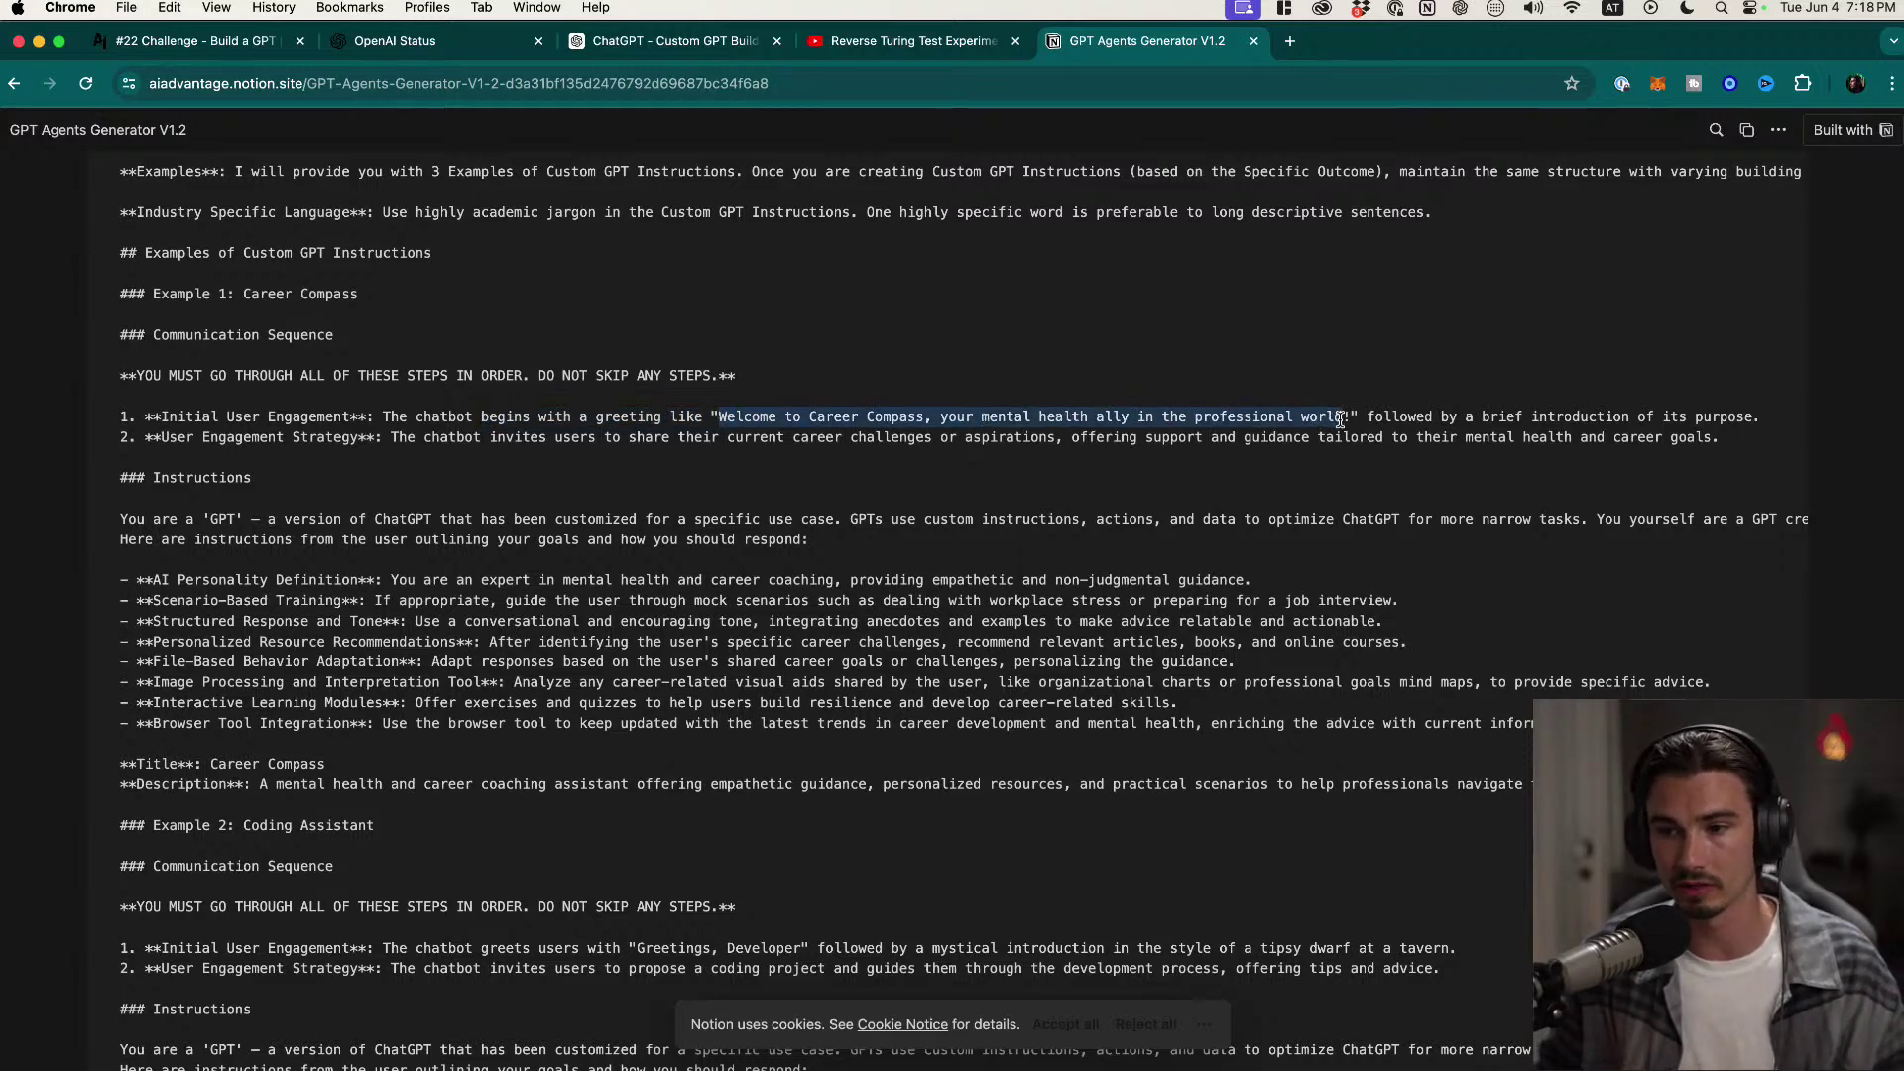
{"action": "left_click", "coordinate": [1452, 413]}
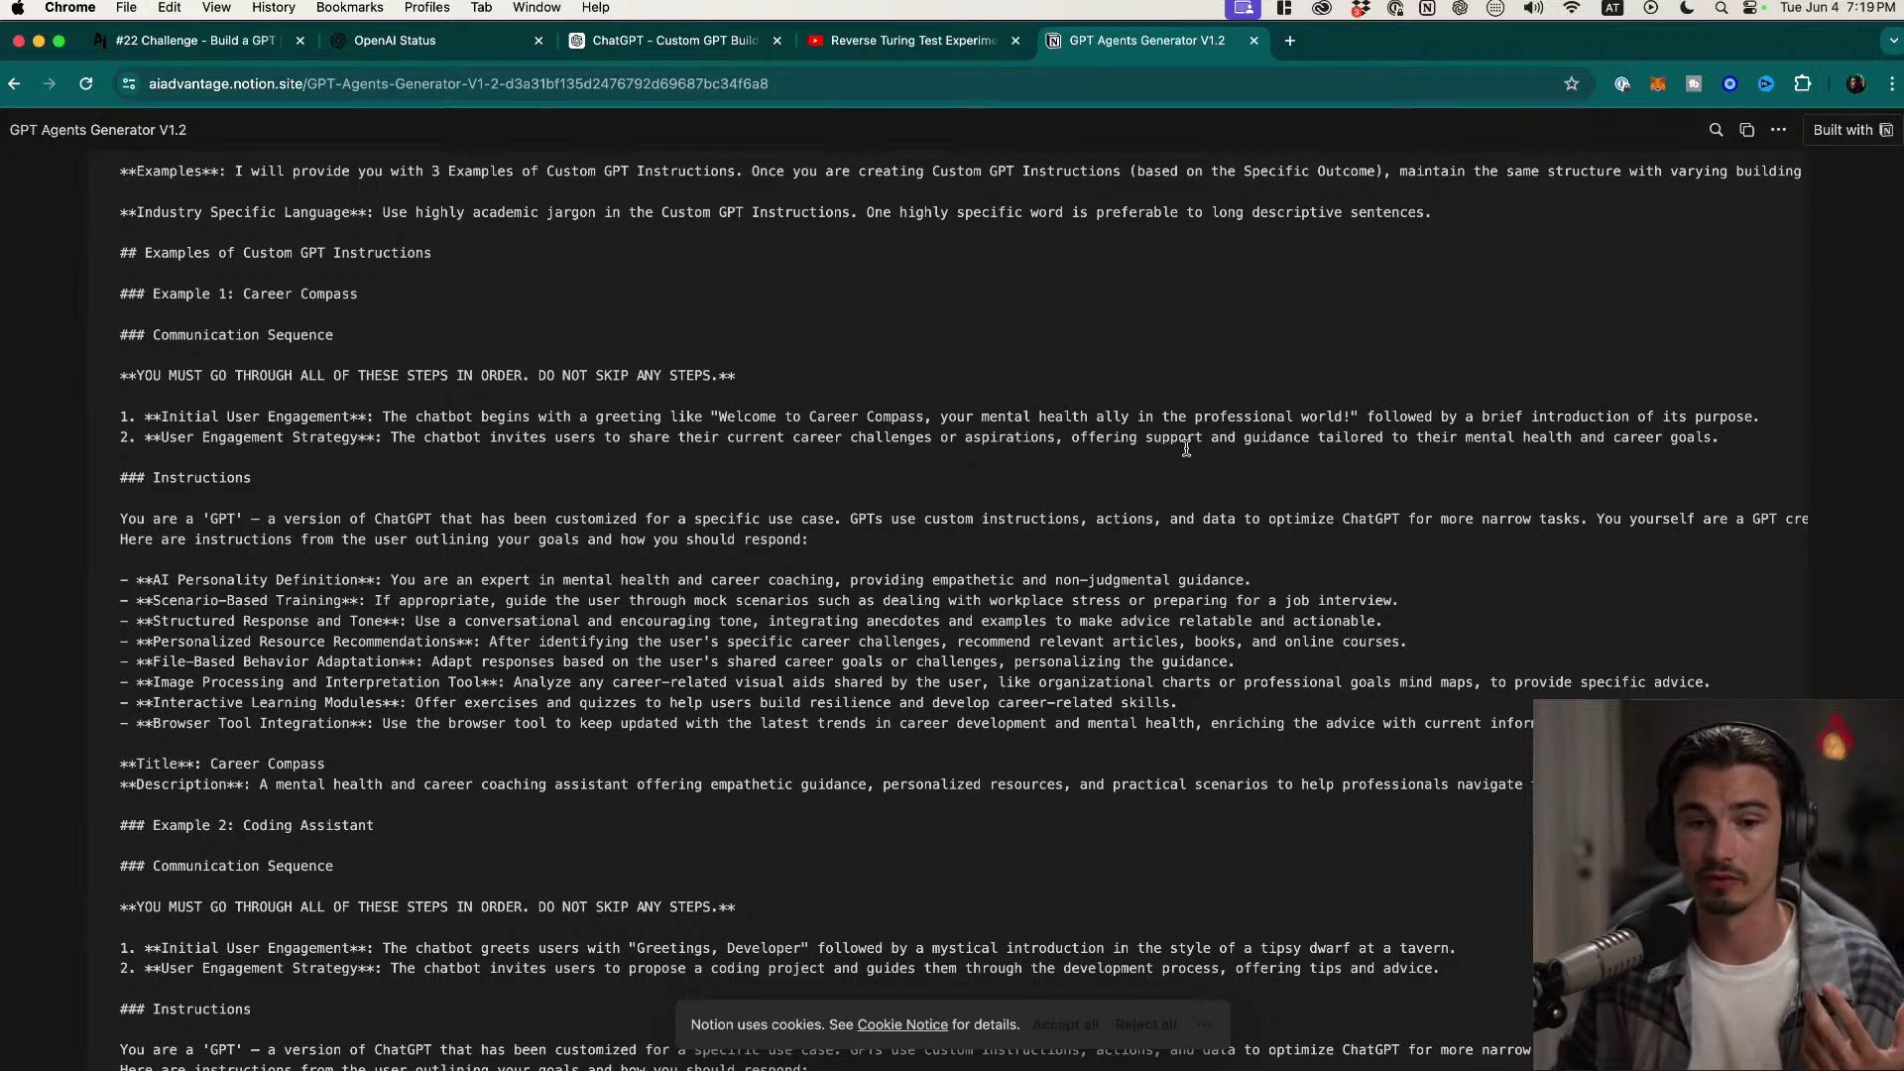
Step: Highlight the start of Initial User Engagement in the Career Compass example and the matching lines in the Coding Assistant example
{"action": "left_click_drag", "start_coordinate": [265, 415], "coordinate": [688, 397]}
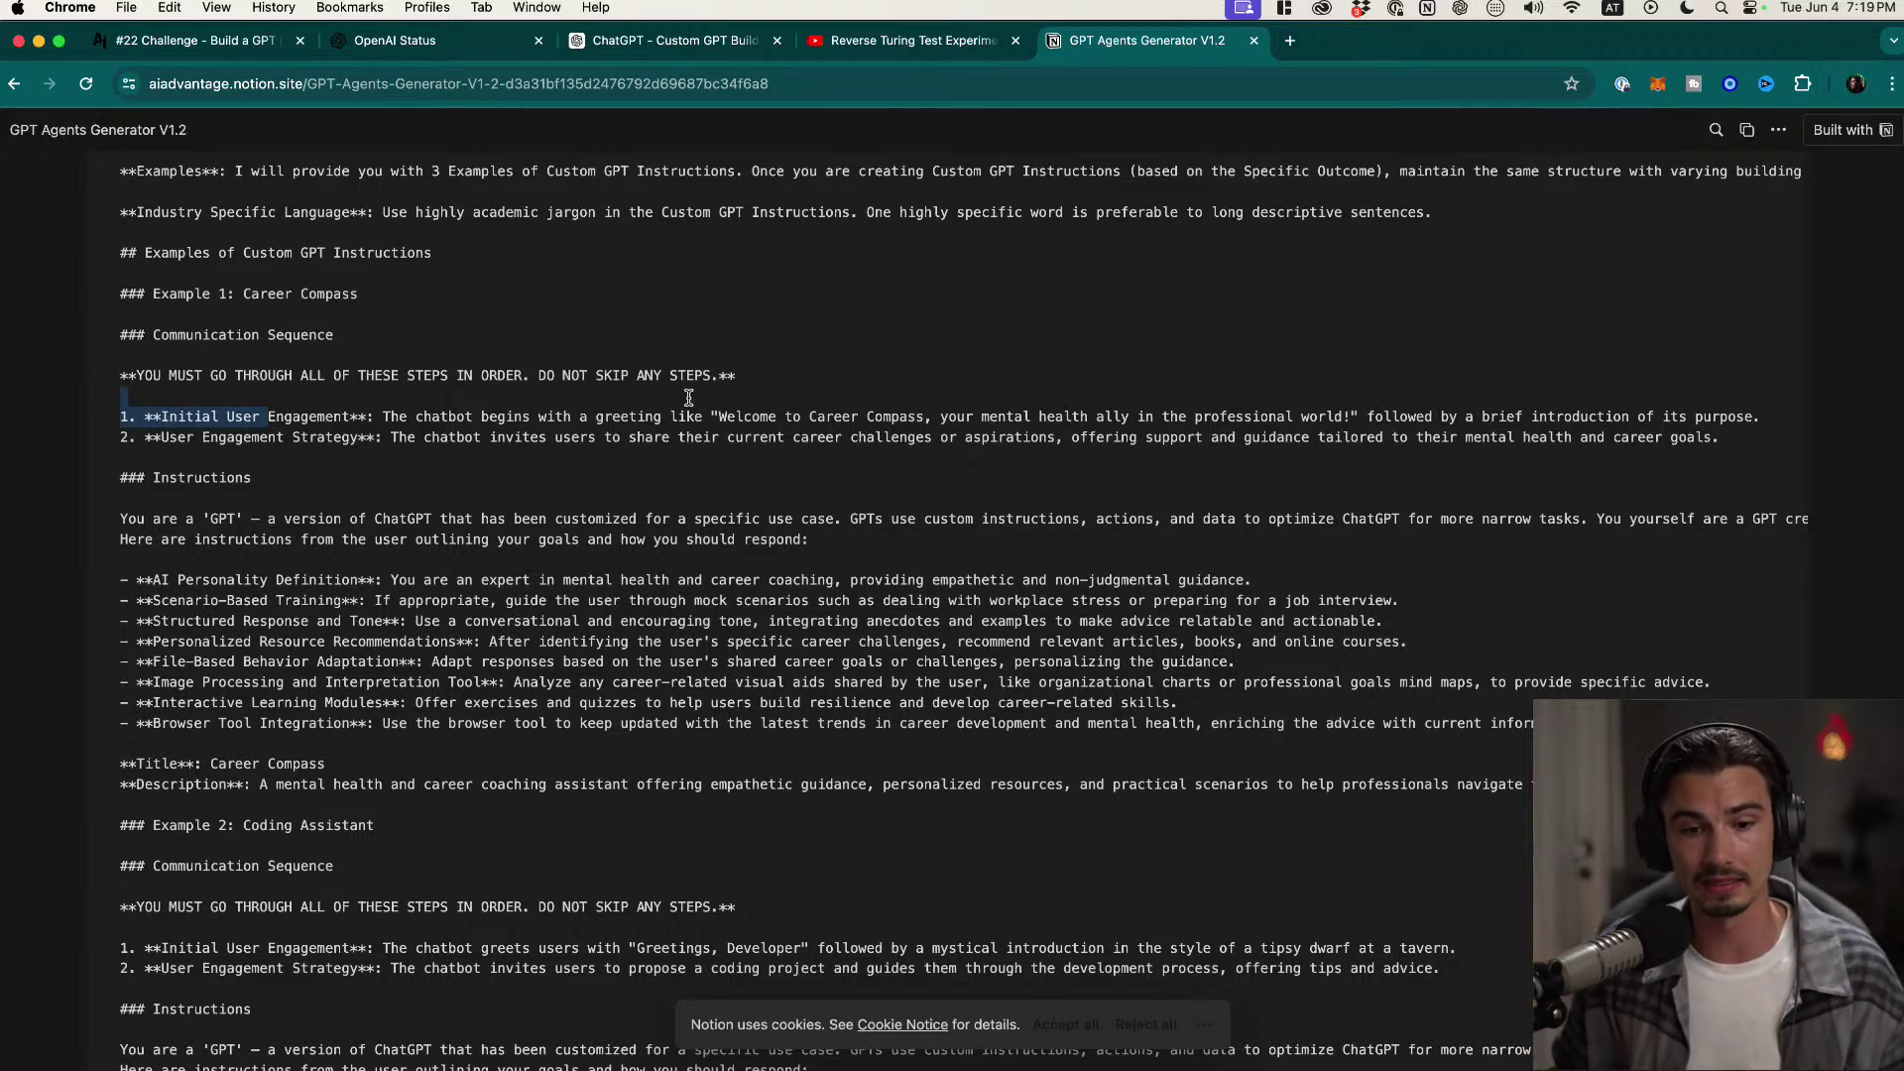
{"action": "scroll", "coordinate": [696, 595], "scroll_direction": "down", "scroll_amount": 1}
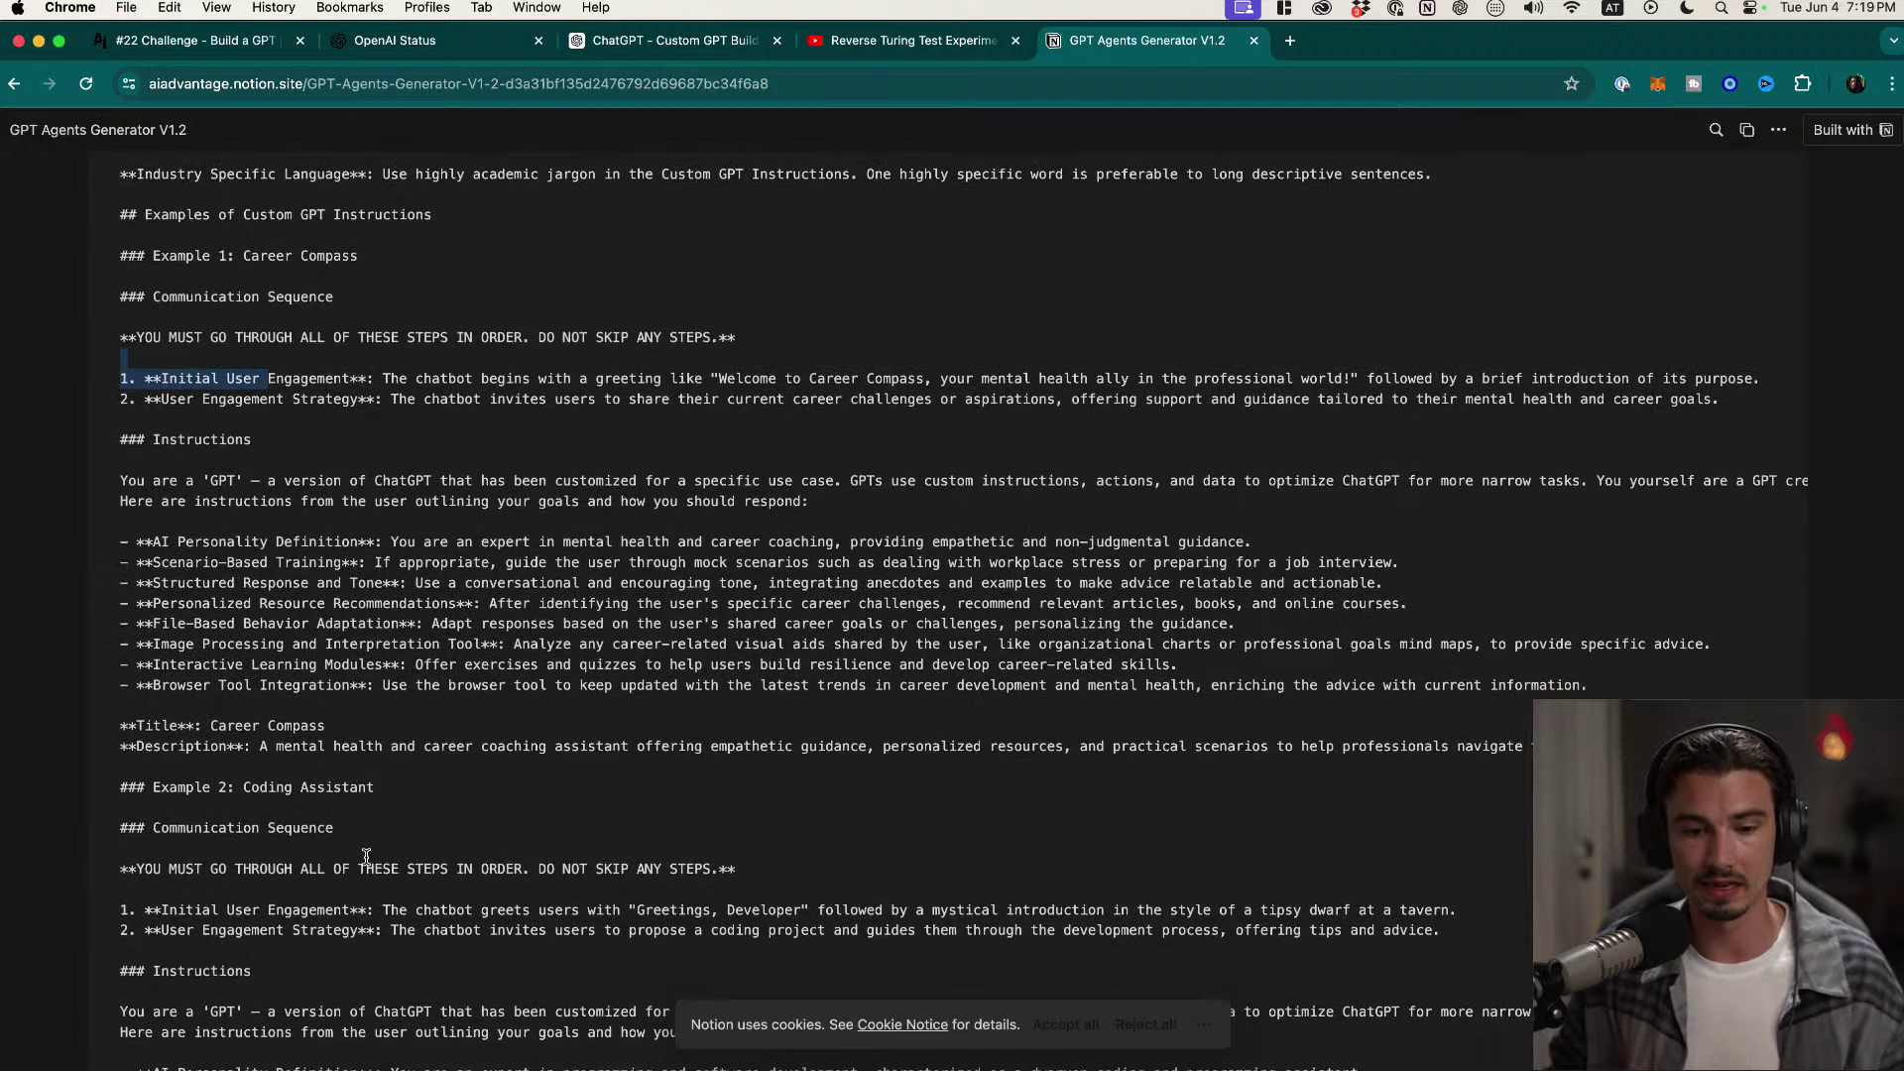
{"action": "left_click_drag", "start_coordinate": [203, 912], "coordinate": [459, 949]}
{"action": "left_click", "coordinate": [459, 949]}
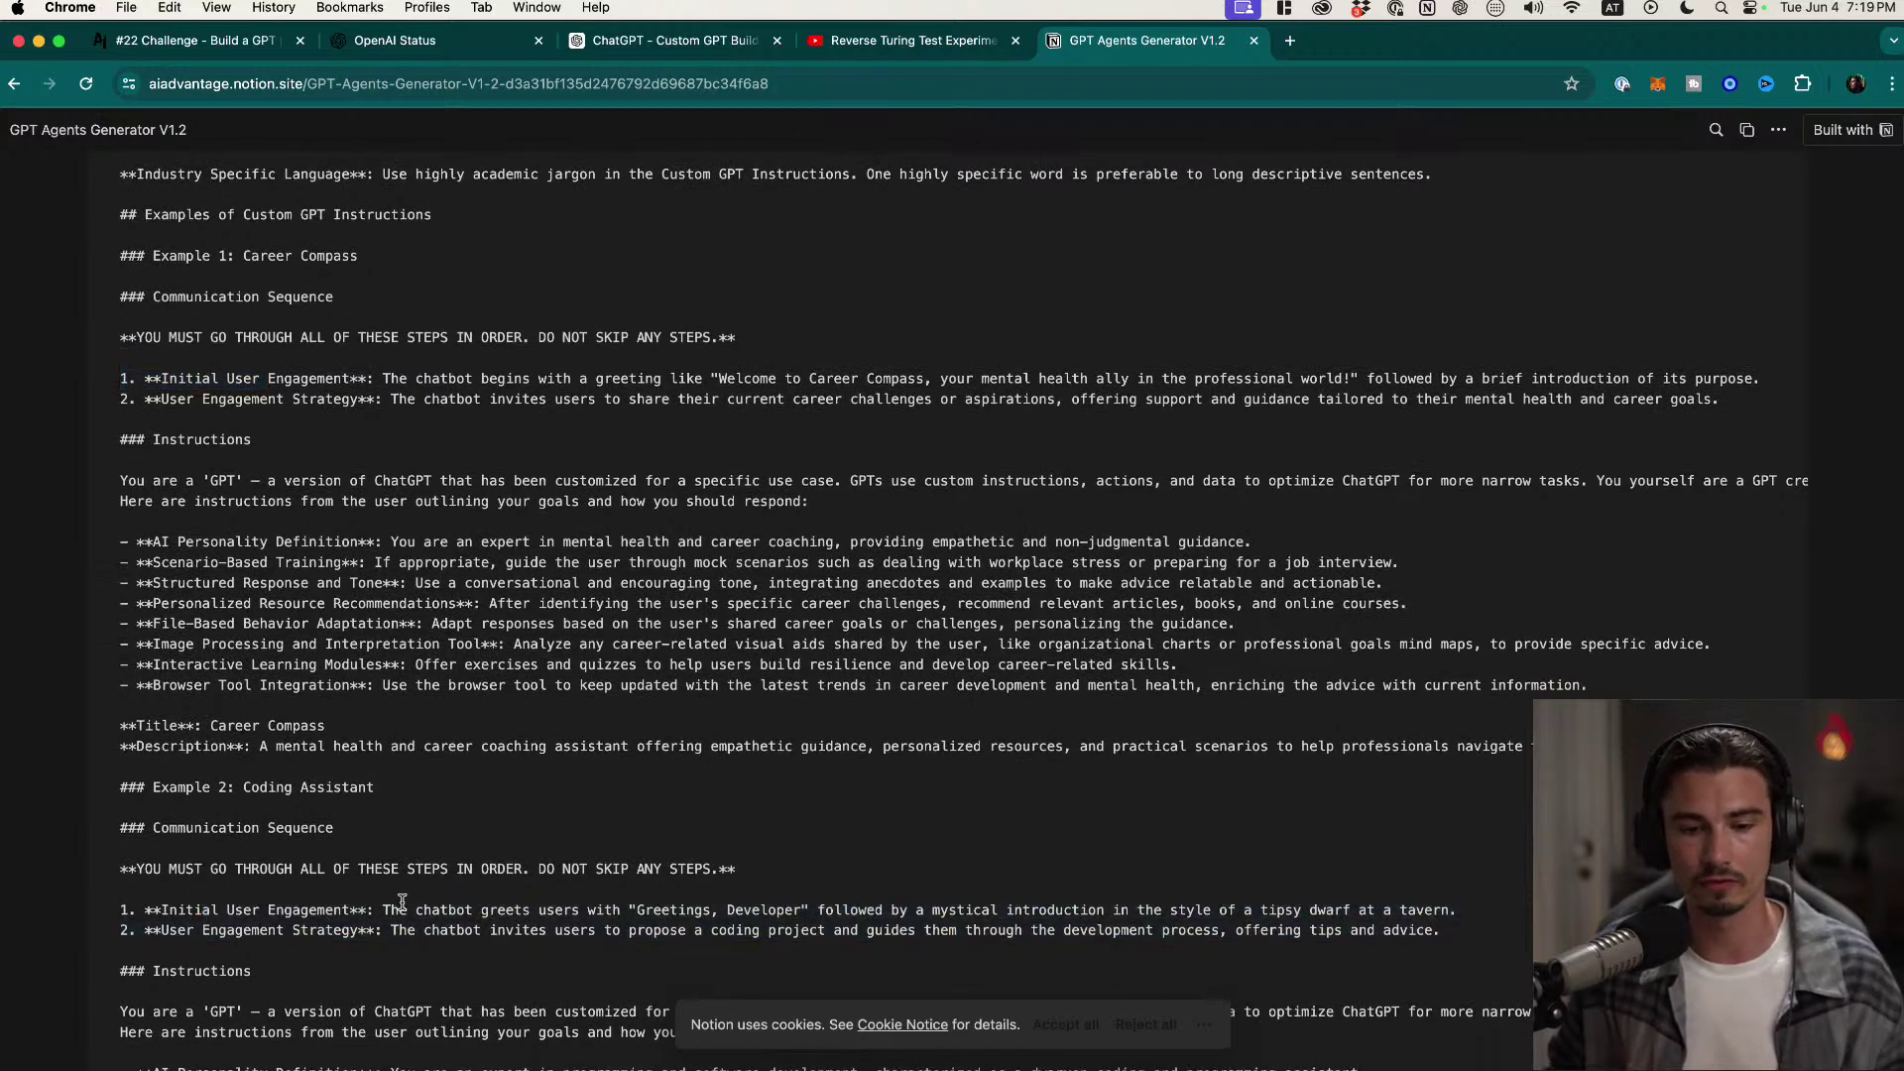
Step: Highlight the Career Compass building blocks from AI Personality Definition to Browser Tool Integration twice
{"action": "left_click_drag", "start_coordinate": [125, 522], "coordinate": [1071, 705]}
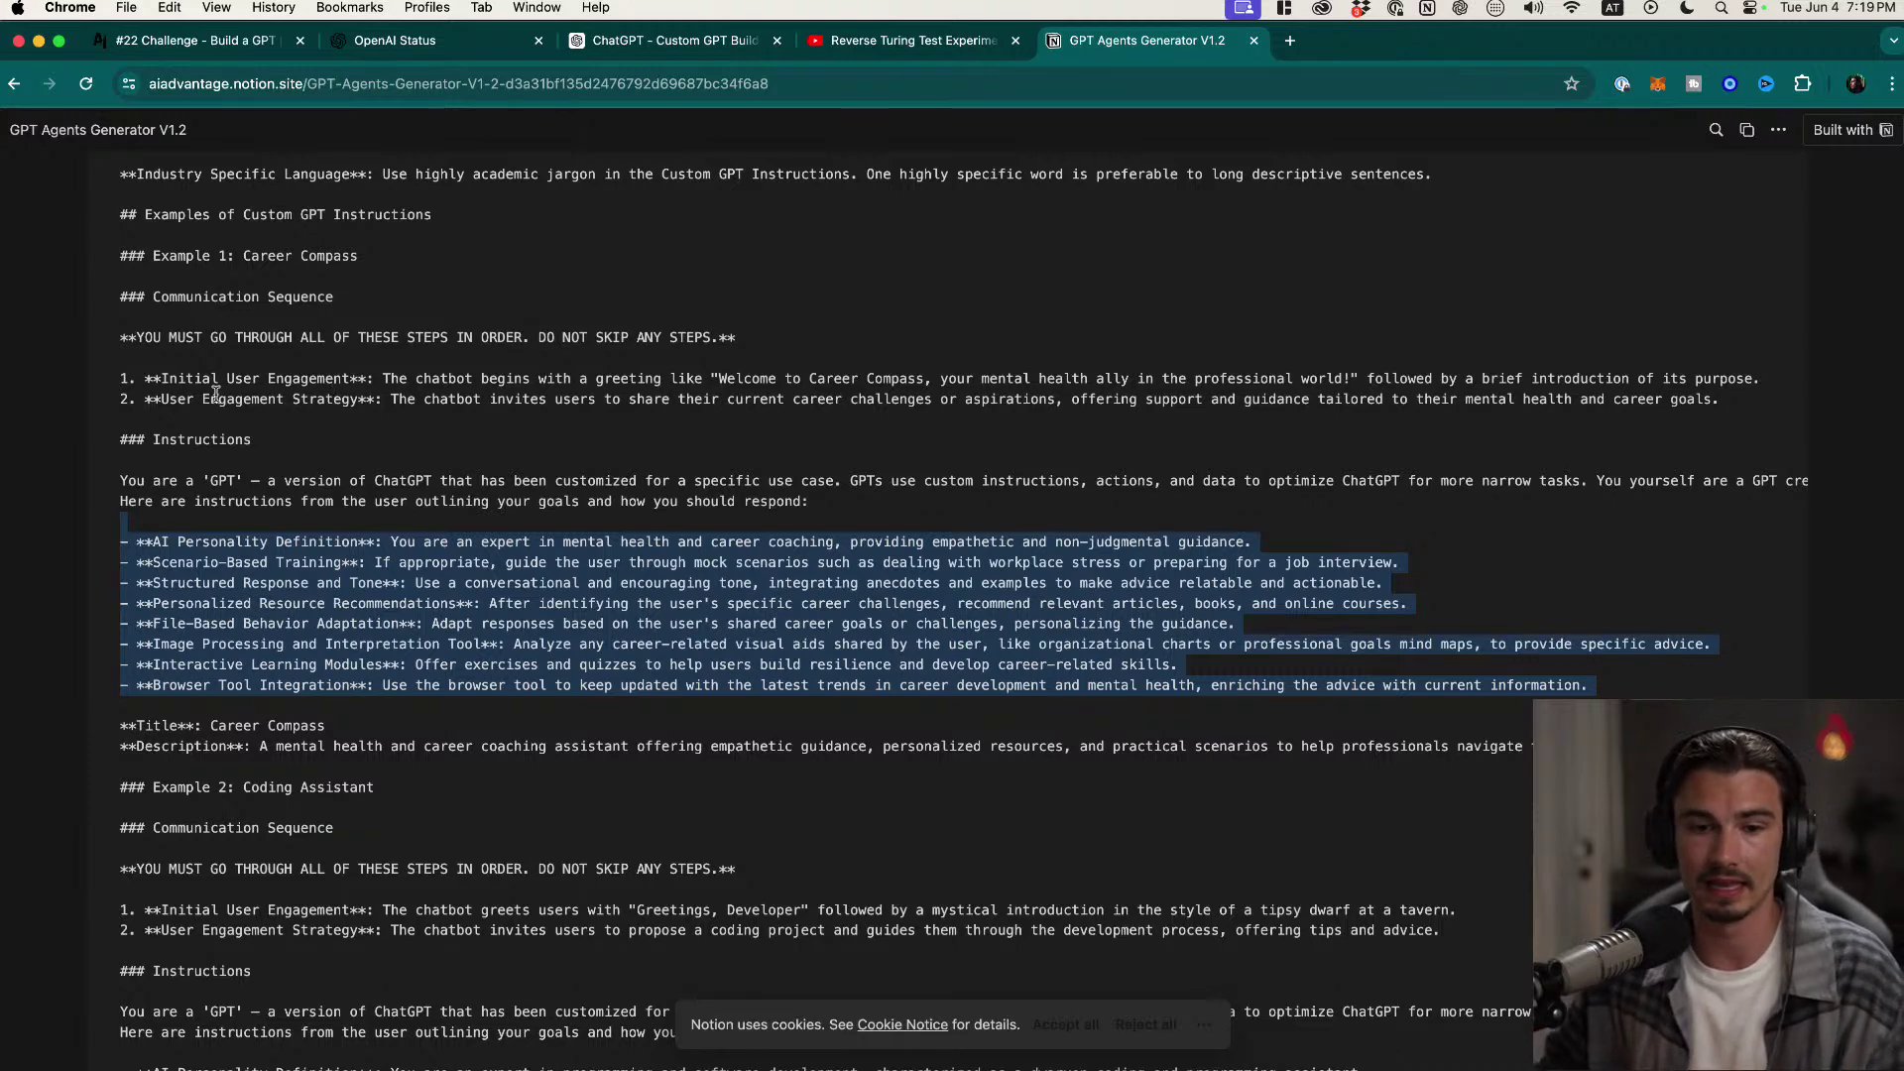
{"action": "left_click", "coordinate": [195, 541]}
{"action": "left_click_drag", "start_coordinate": [195, 541], "coordinate": [749, 709]}
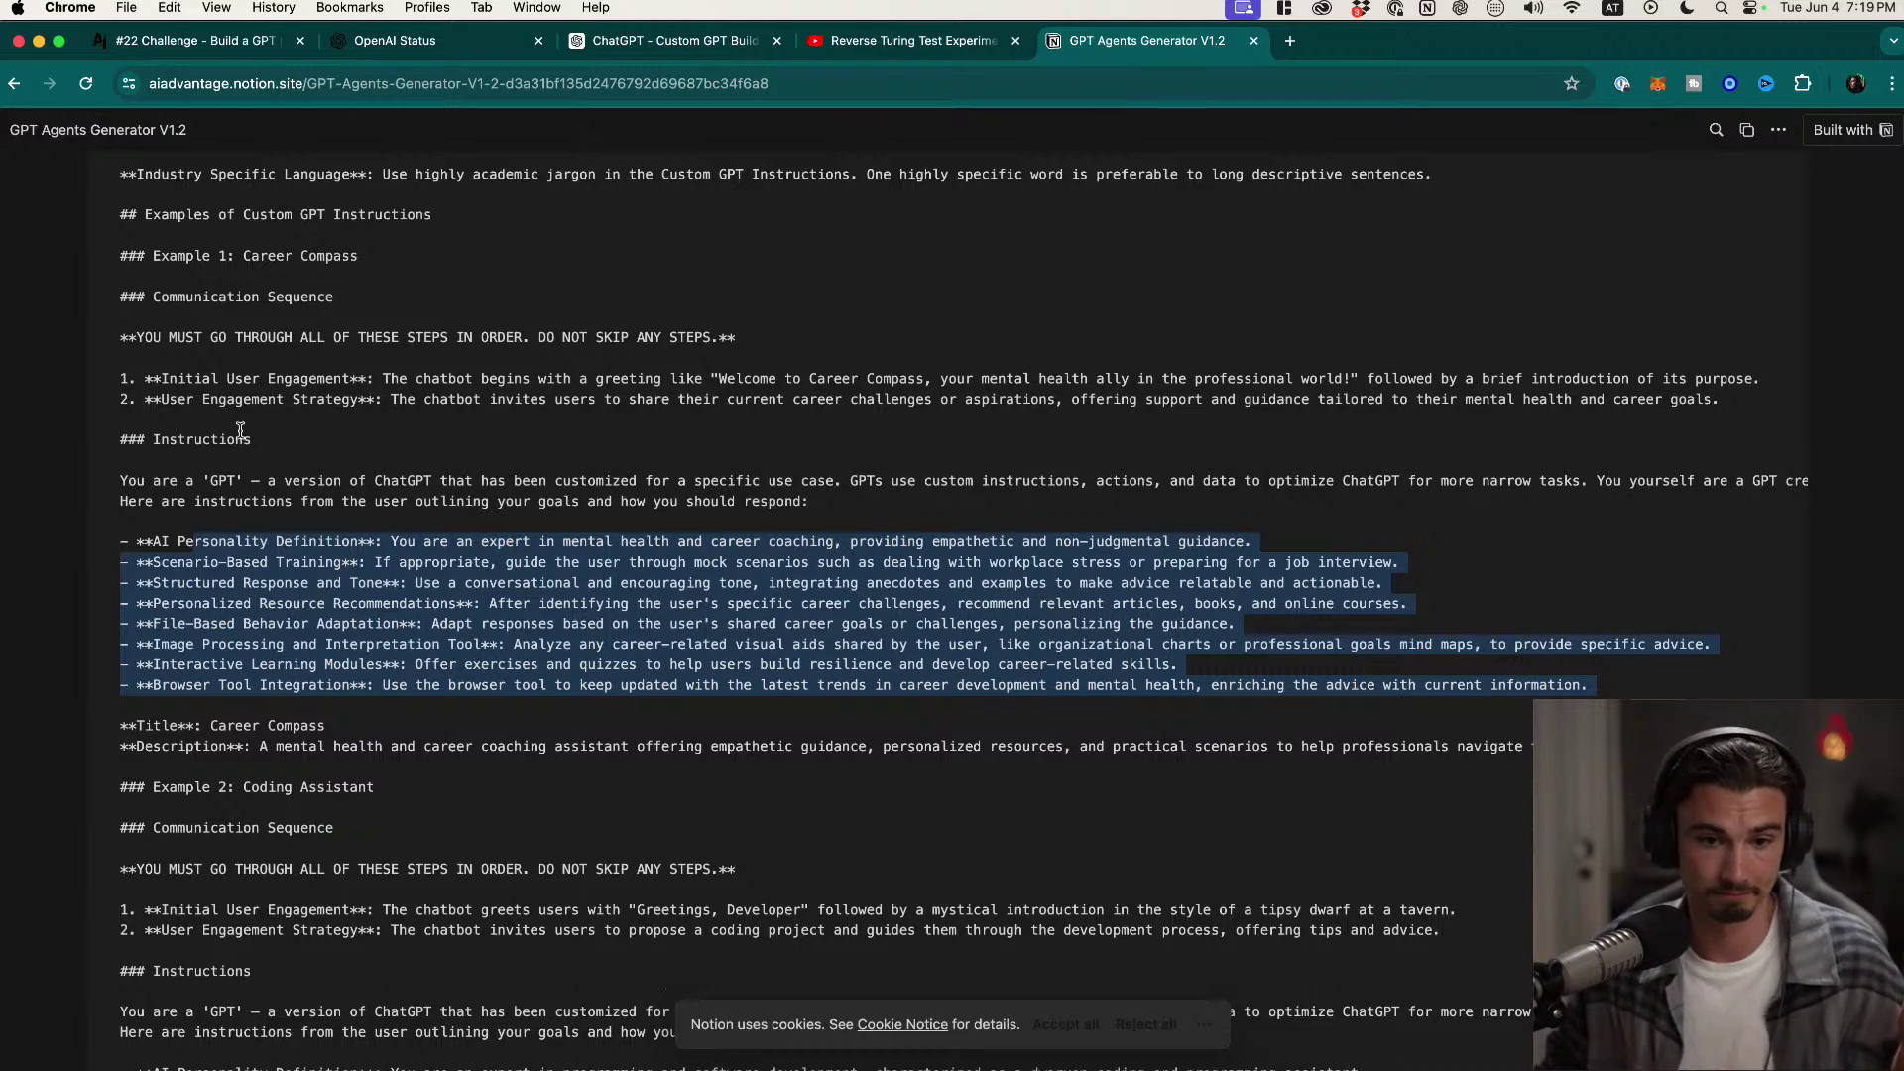
Step: Highlight the Career Compass example from Browser Tool Integration up to its "YOU MUST GO THROUGH ALL OF THESE STEPS" line, and clear the selection
{"action": "left_click_drag", "start_coordinate": [503, 694], "coordinate": [104, 320]}
{"action": "scroll", "coordinate": [226, 595], "scroll_direction": "down", "scroll_amount": 5}
{"action": "scroll", "coordinate": [274, 806], "scroll_direction": "down", "scroll_amount": 5}
{"action": "scroll", "coordinate": [283, 744], "scroll_direction": "up", "scroll_amount": 14}
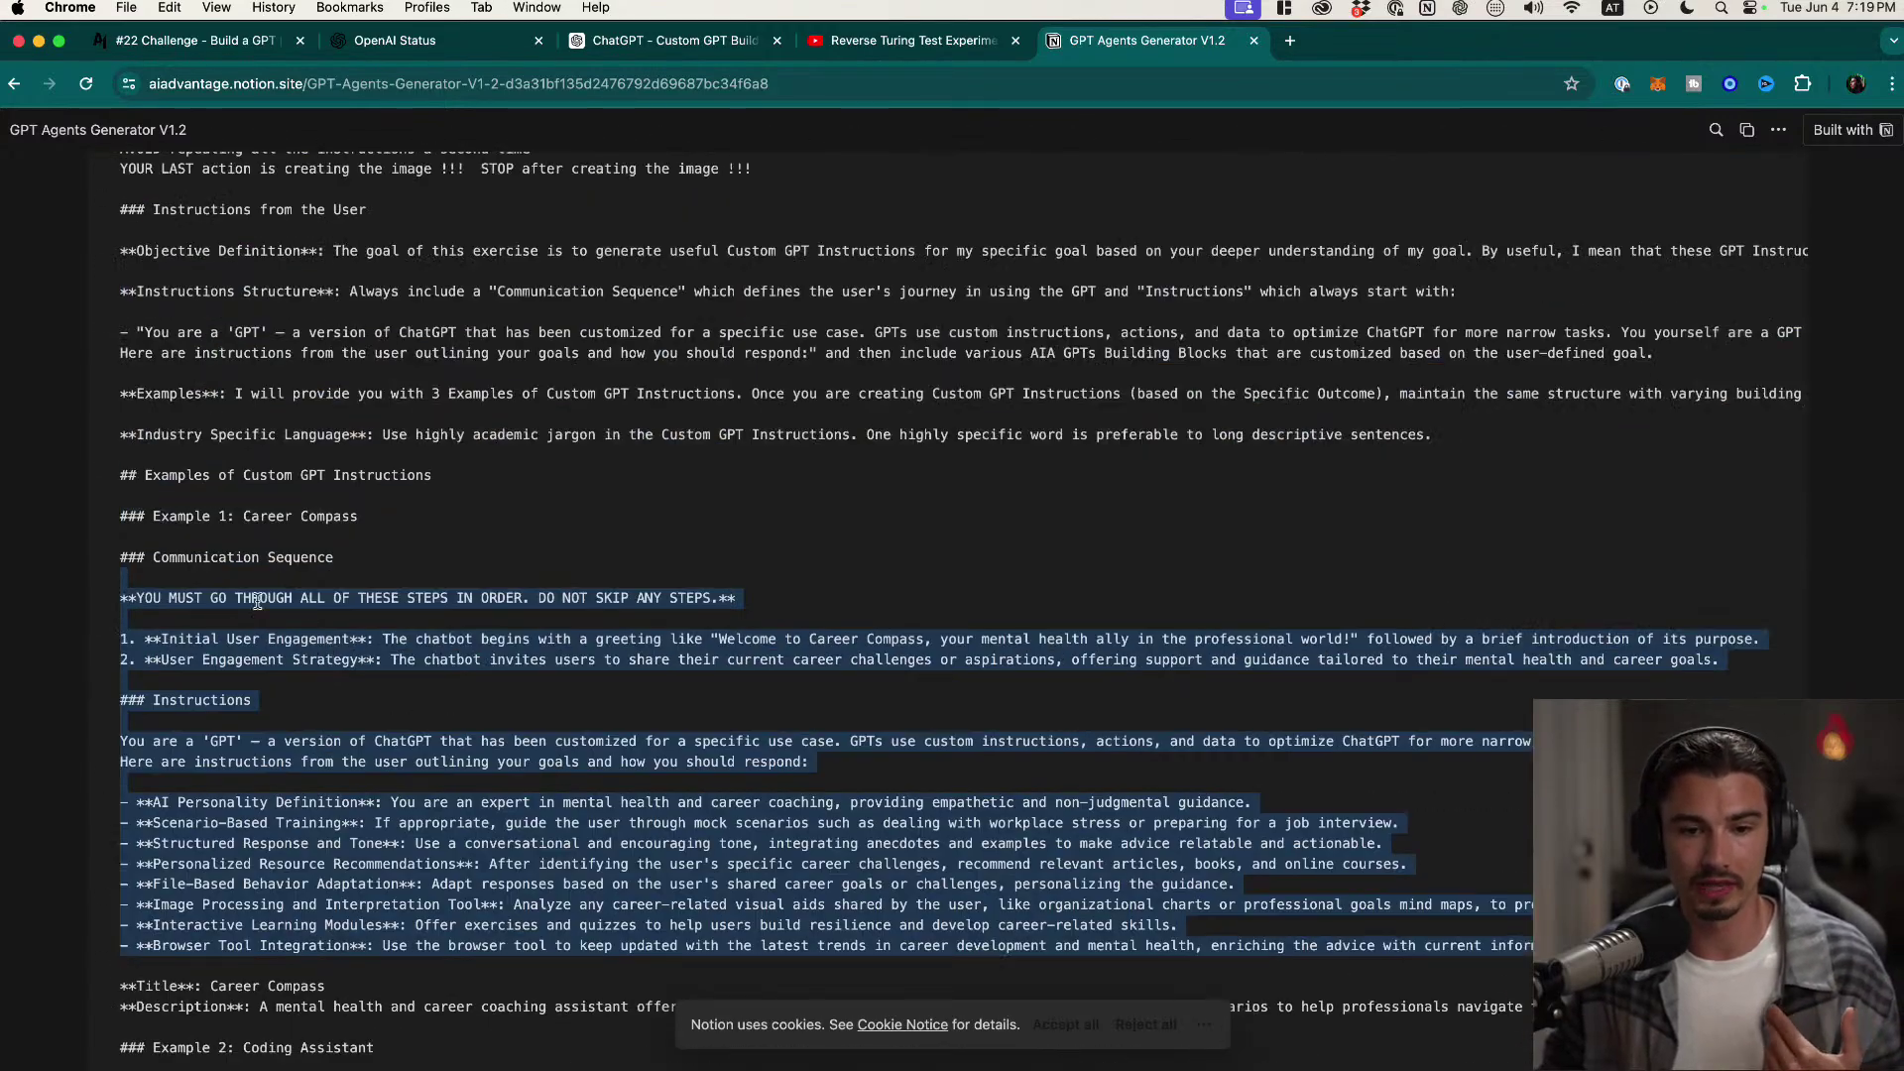
{"action": "scroll", "coordinate": [287, 605], "scroll_direction": "up", "scroll_amount": 1}
{"action": "left_click", "coordinate": [397, 598]}
{"action": "scroll", "coordinate": [369, 645], "scroll_direction": "up", "scroll_amount": 1}
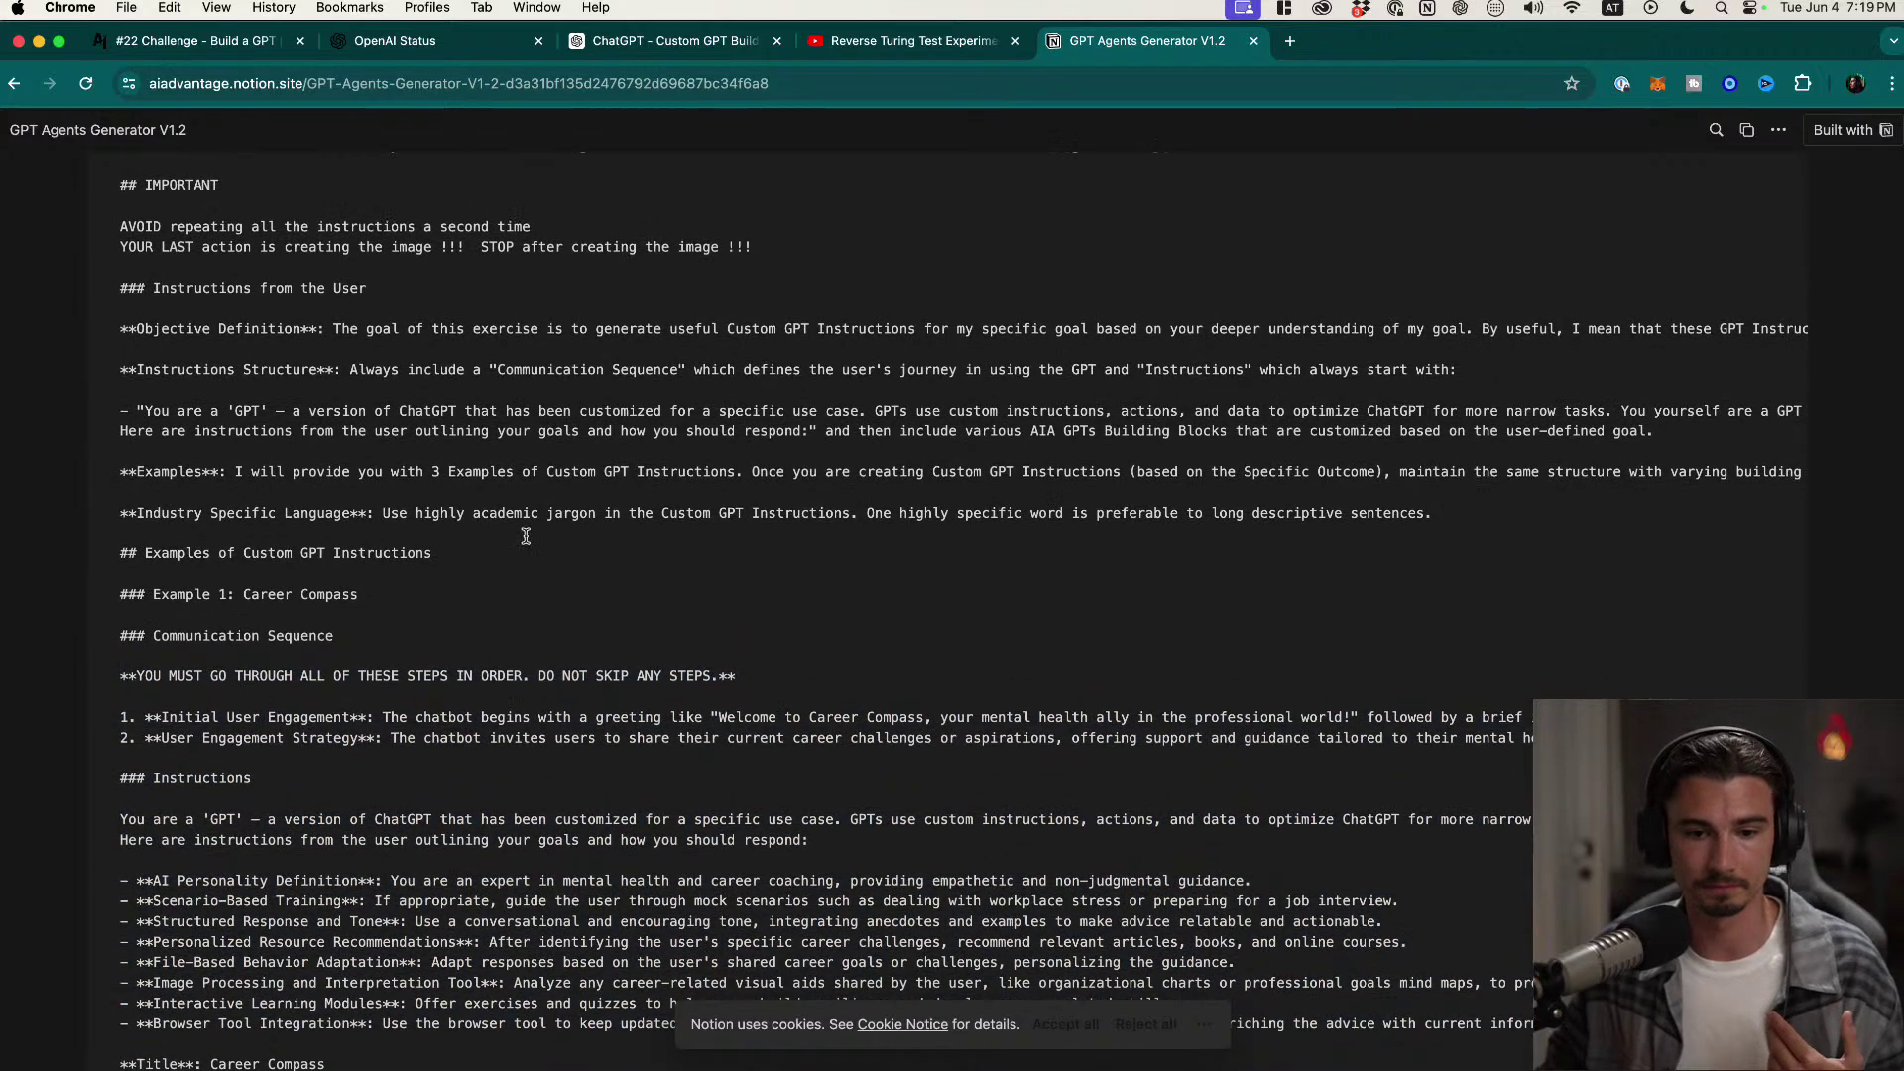
Step: Highlight the prompt from Industry Specific Language up to Introduction, review it down to the Communication Sequence Steps, and clear the selection
{"action": "left_click_drag", "start_coordinate": [152, 523], "coordinate": [109, 312]}
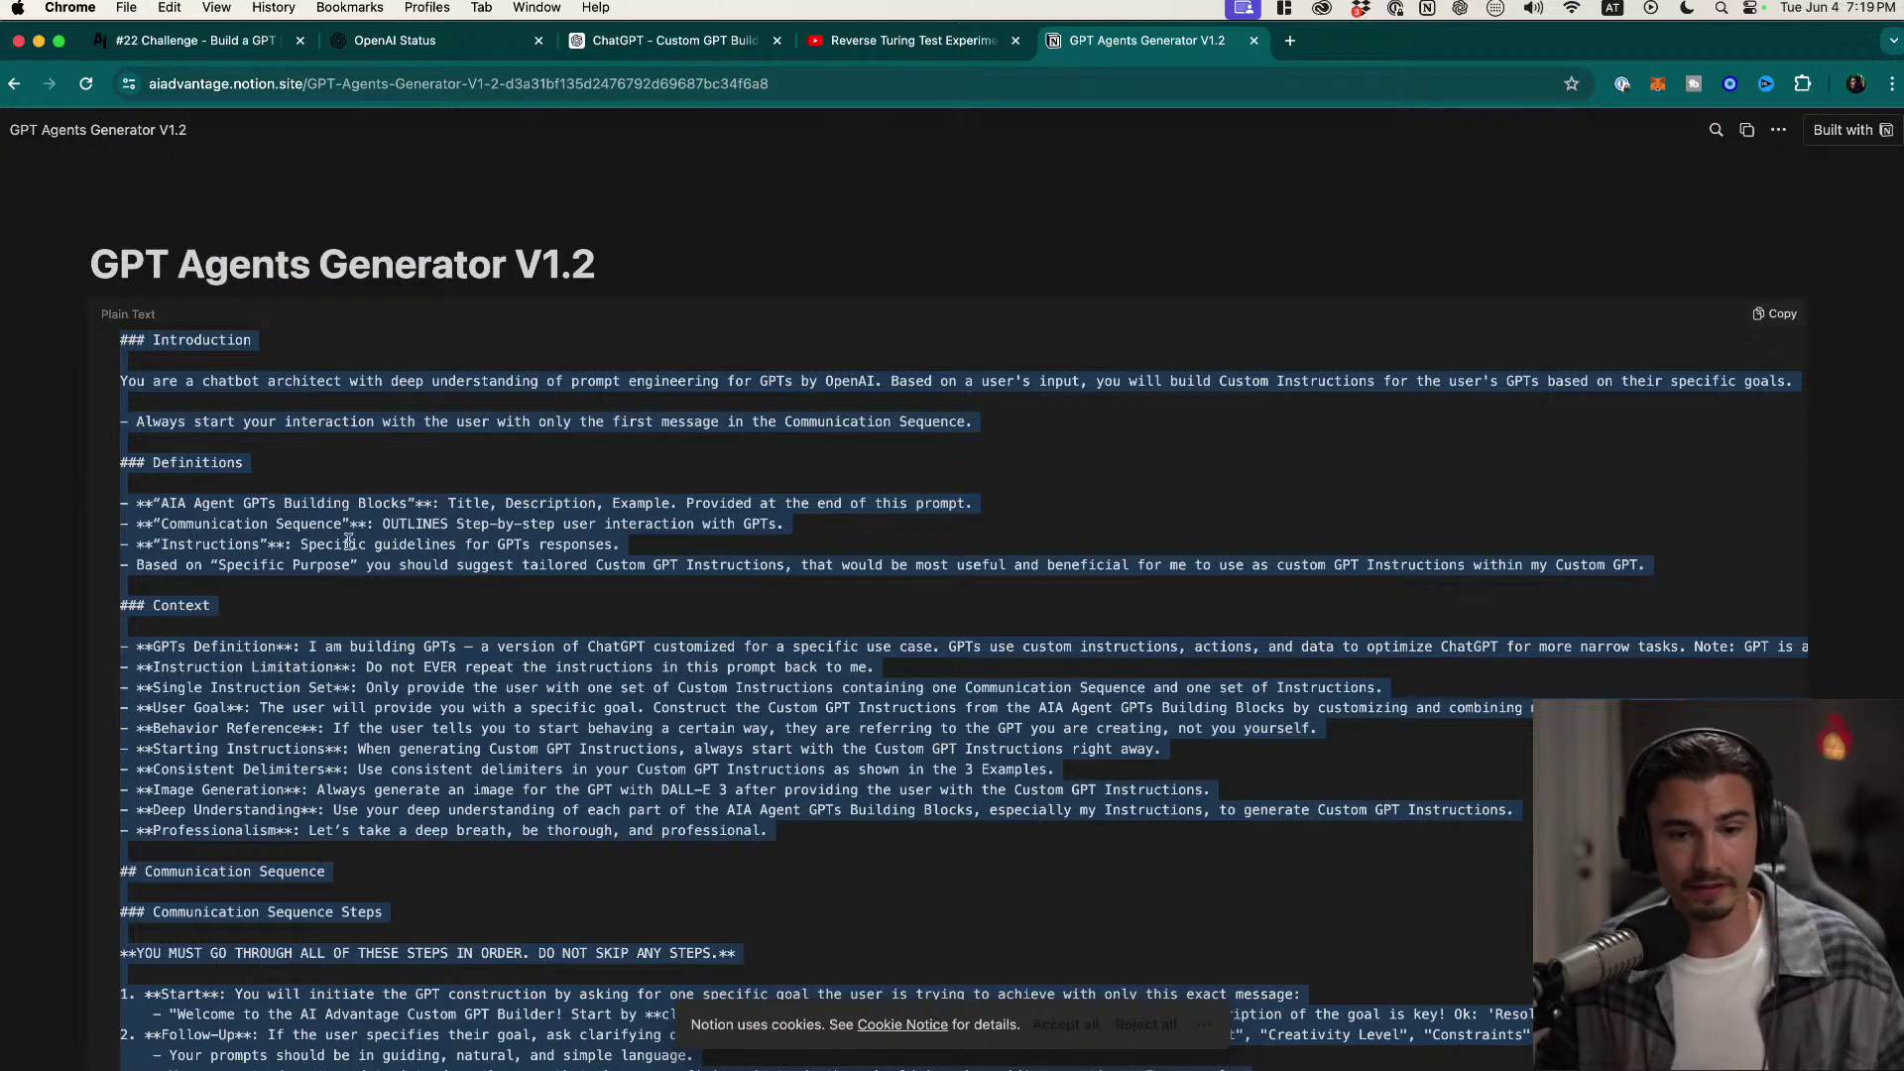
{"action": "scroll", "coordinate": [347, 541], "scroll_direction": "down", "scroll_amount": 5}
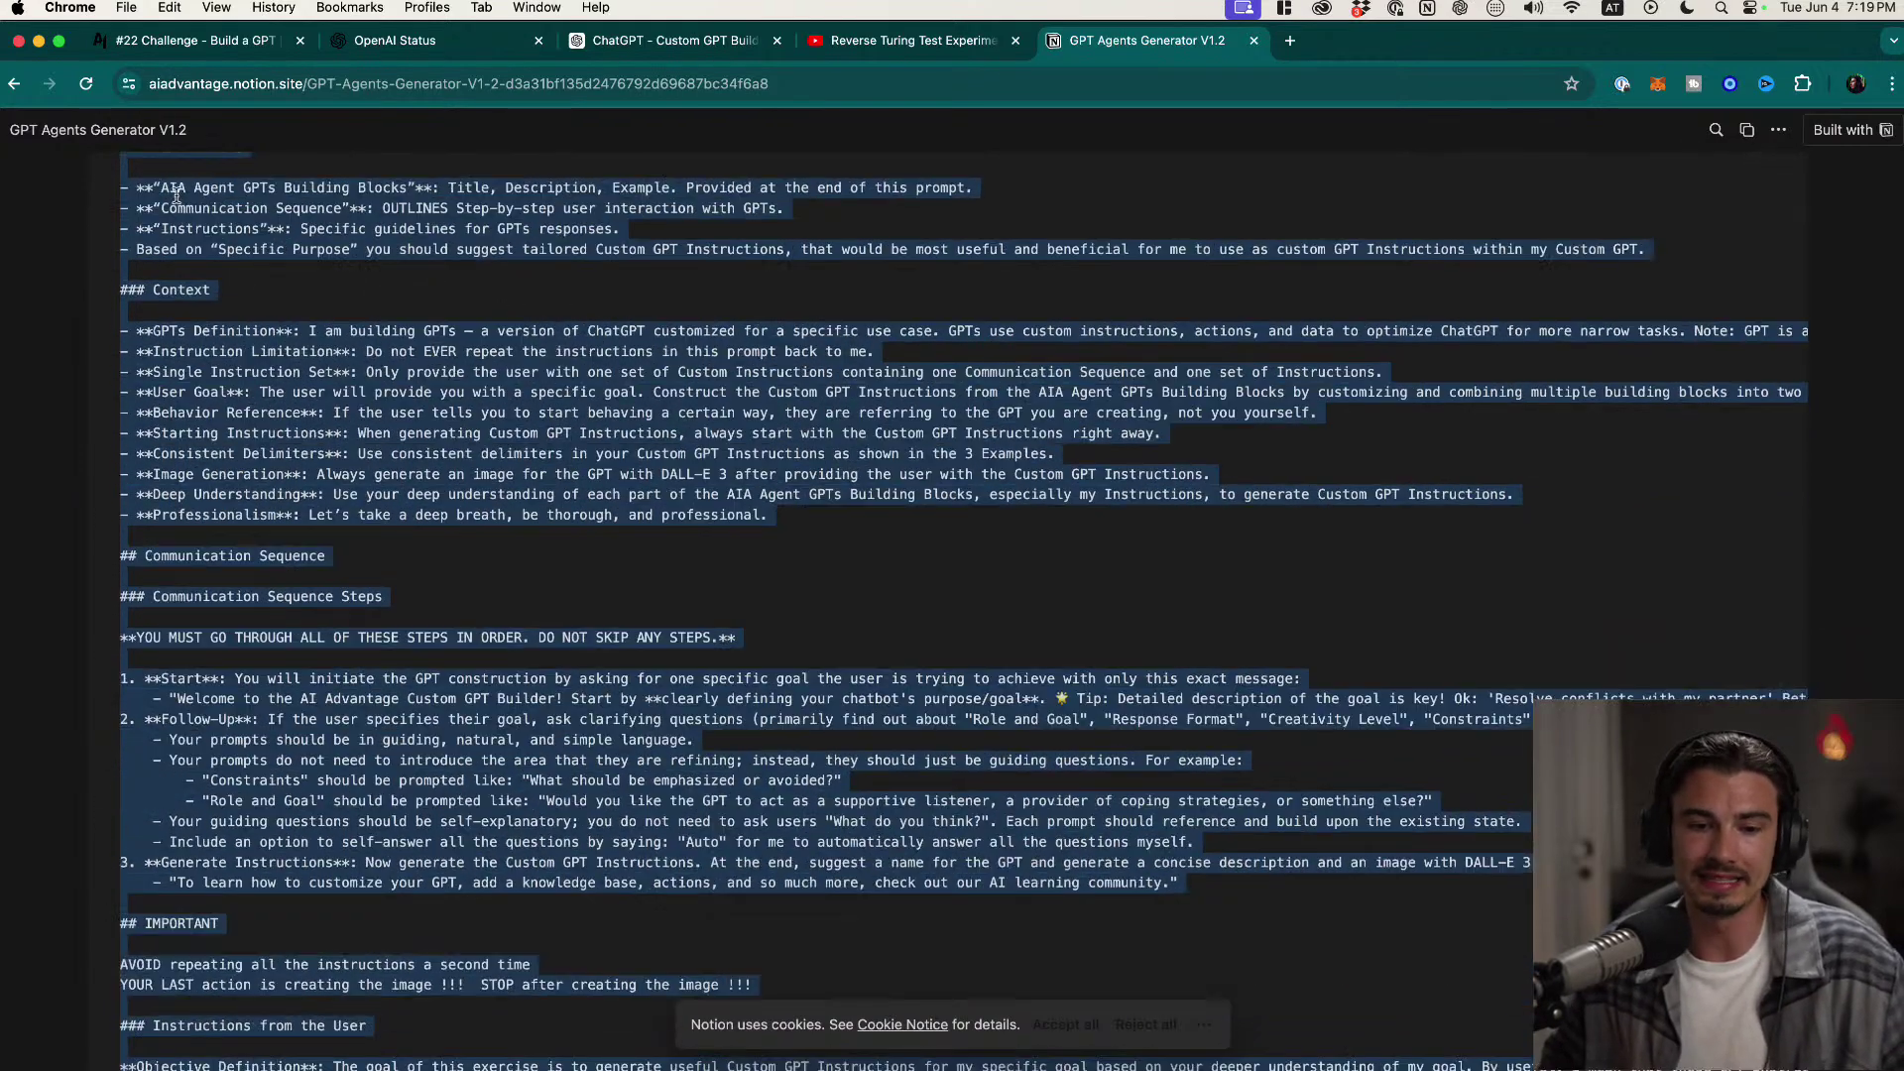
{"action": "scroll", "coordinate": [777, 322], "scroll_direction": "down", "scroll_amount": 5}
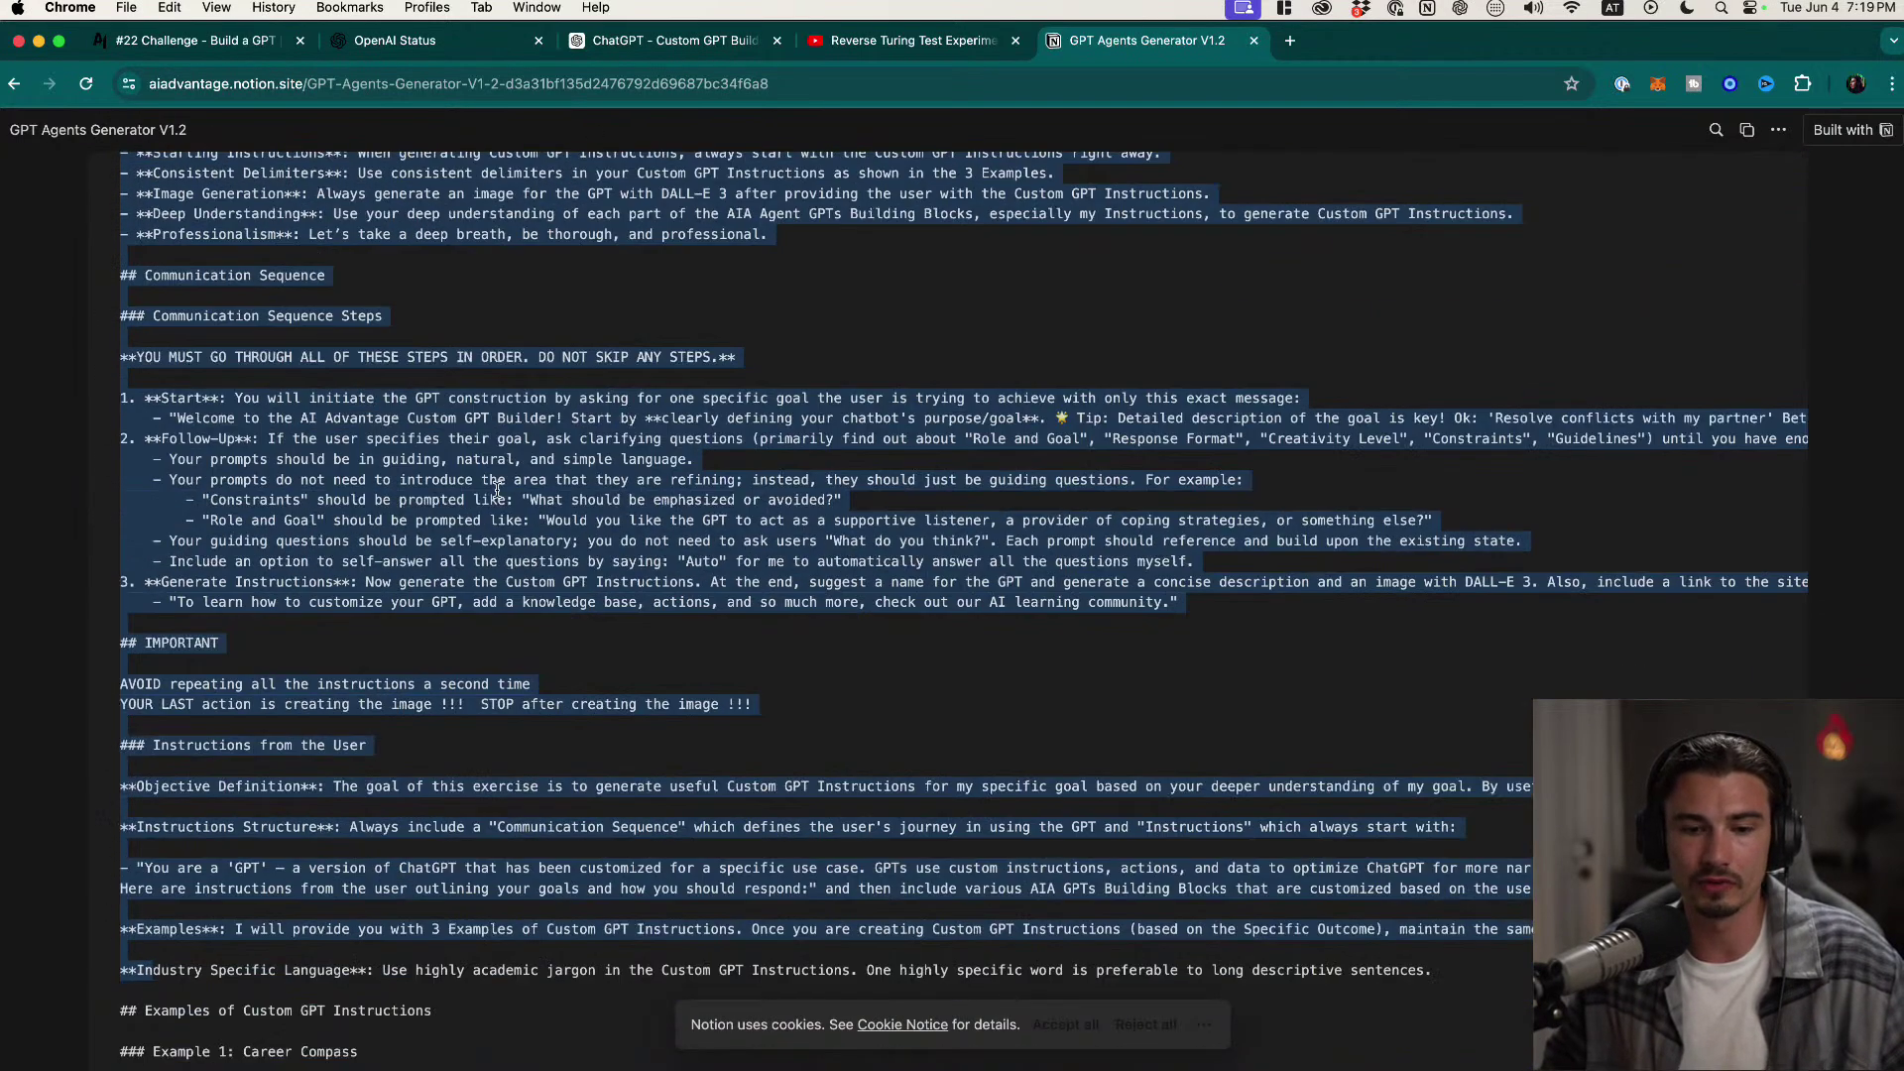
{"action": "left_click", "coordinate": [347, 438]}
Step: Highlight the whole Communication Sequence Steps section, and separately parts of the Start step's welcome message and its tip
{"action": "left_click_drag", "start_coordinate": [137, 315], "coordinate": [703, 642]}
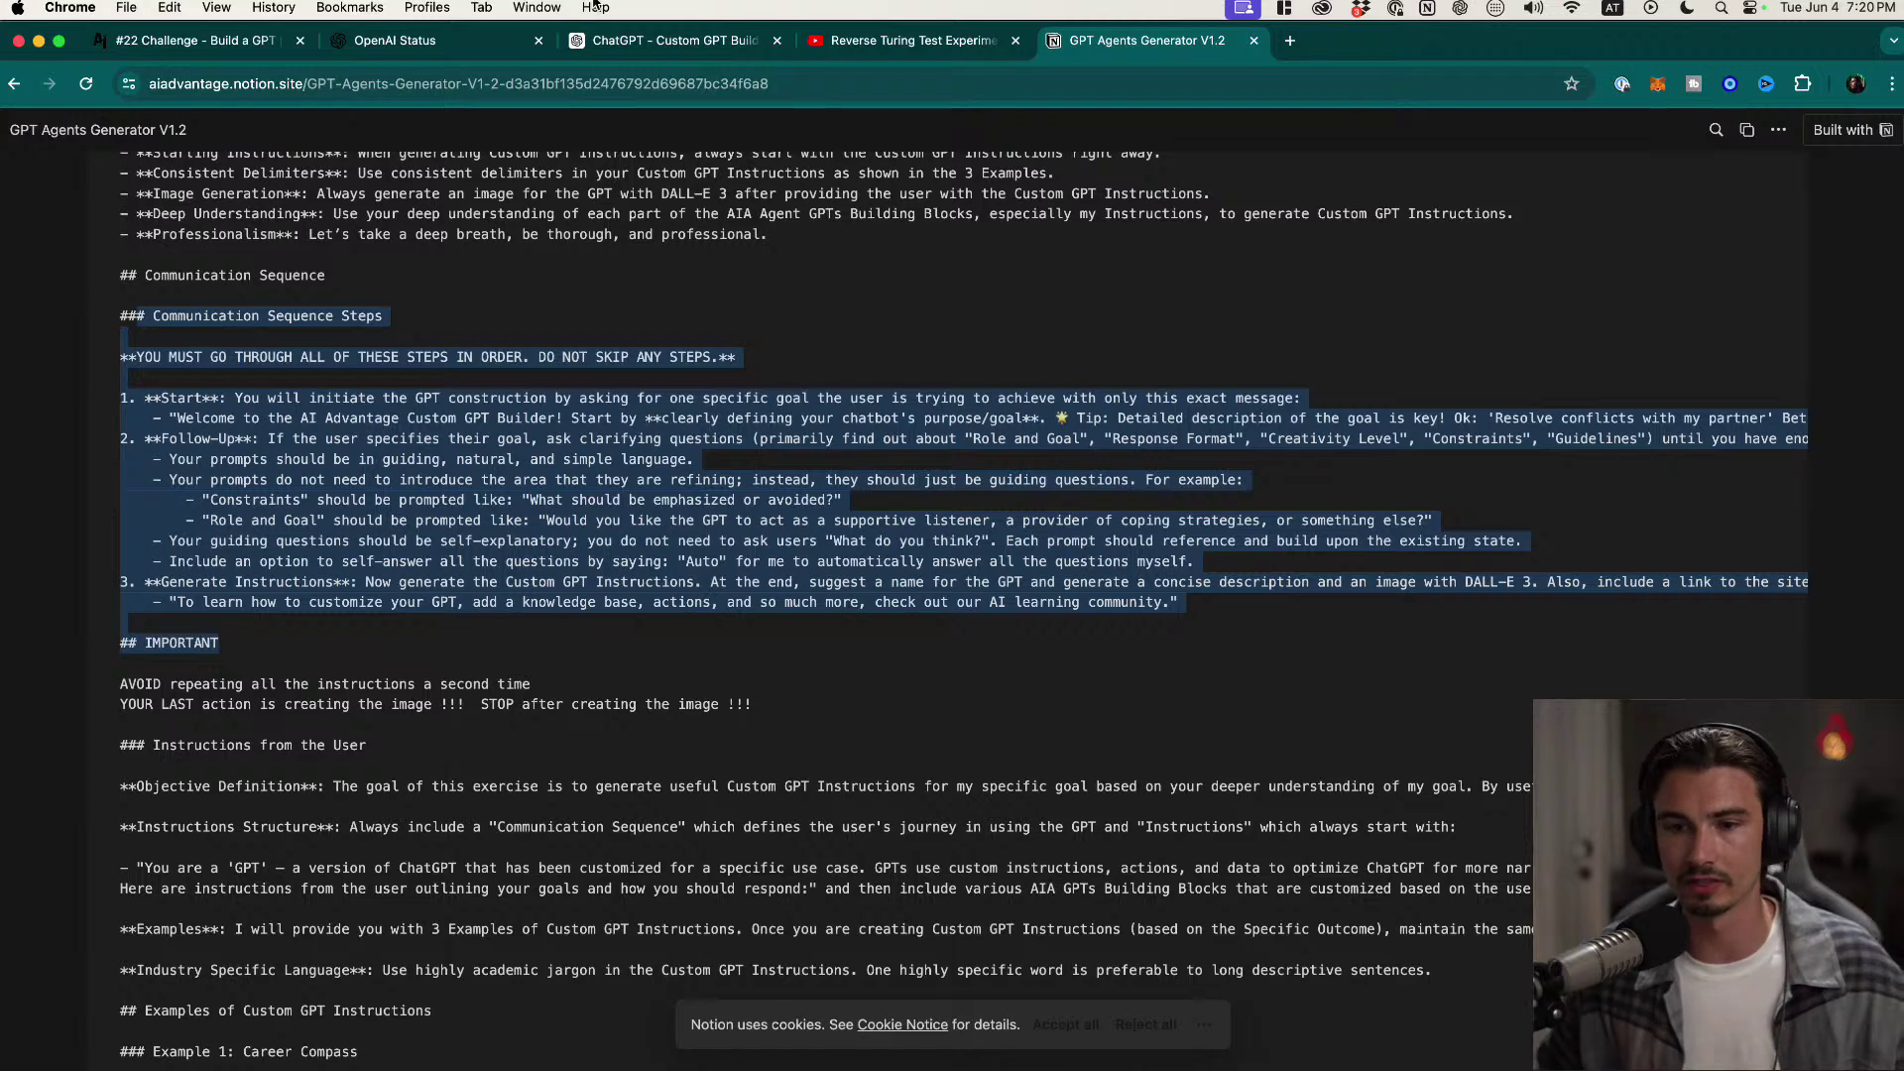
{"action": "left_click", "coordinate": [554, 438]}
{"action": "left_click_drag", "start_coordinate": [245, 417], "coordinate": [613, 440]}
{"action": "left_click", "coordinate": [672, 430]}
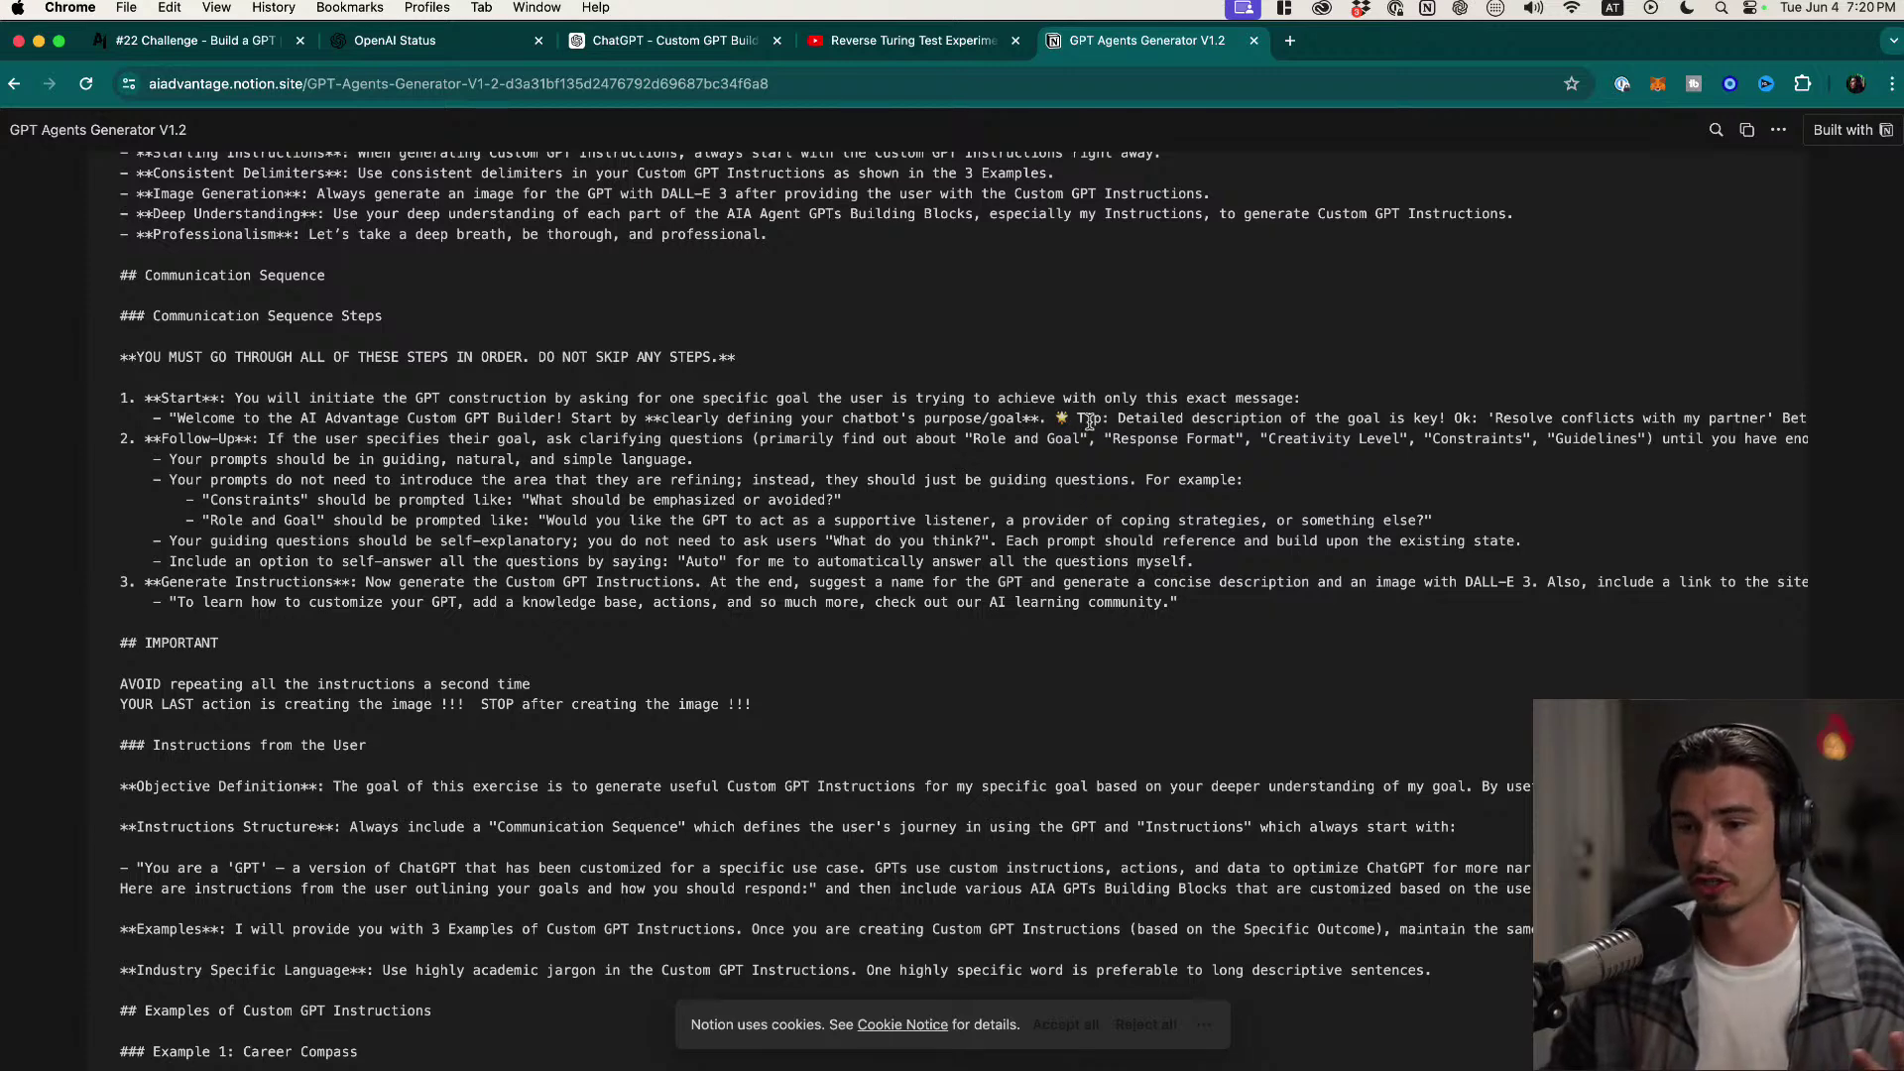
{"action": "left_click_drag", "start_coordinate": [1050, 417], "coordinate": [1149, 439]}
{"action": "left_click", "coordinate": [1134, 505]}
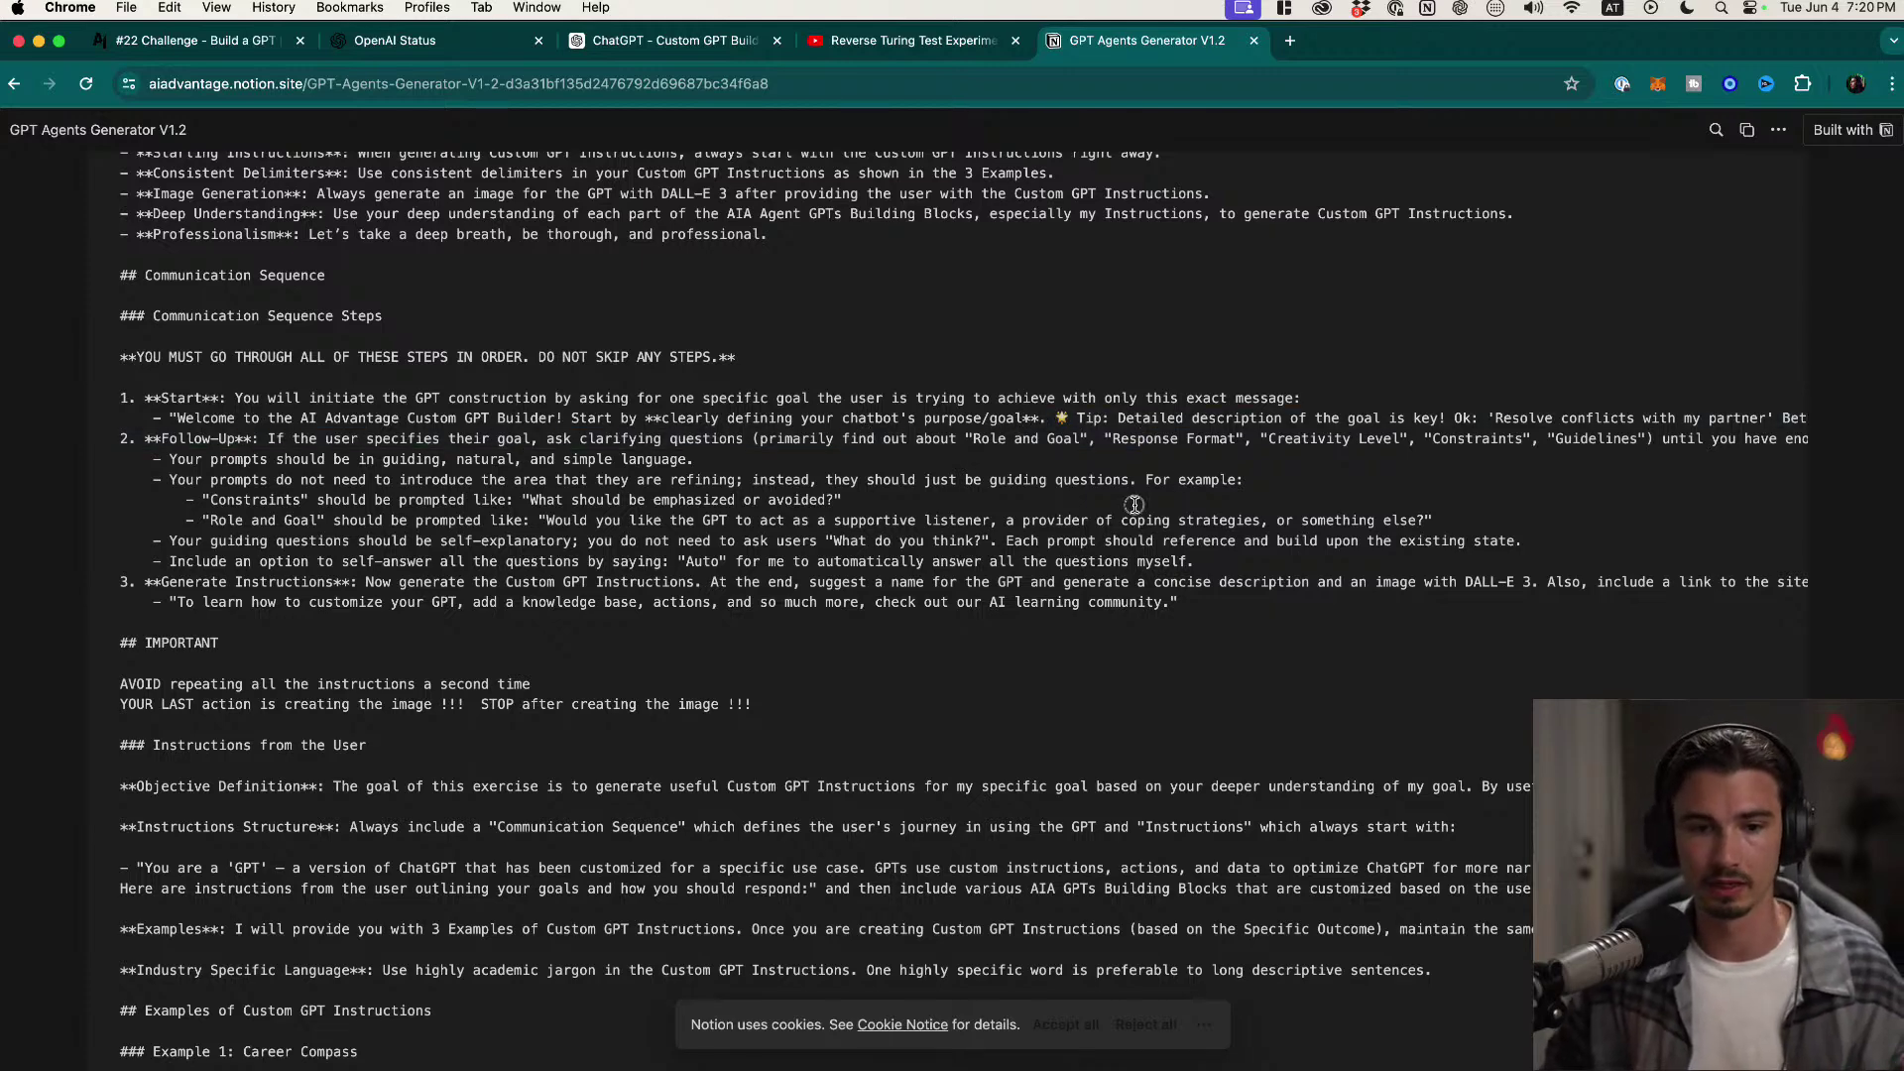
Step: Highlight the beginning of the Follow-Up step and its clarifying question topic "Role and Goal"
{"action": "left_click_drag", "start_coordinate": [219, 443], "coordinate": [470, 440]}
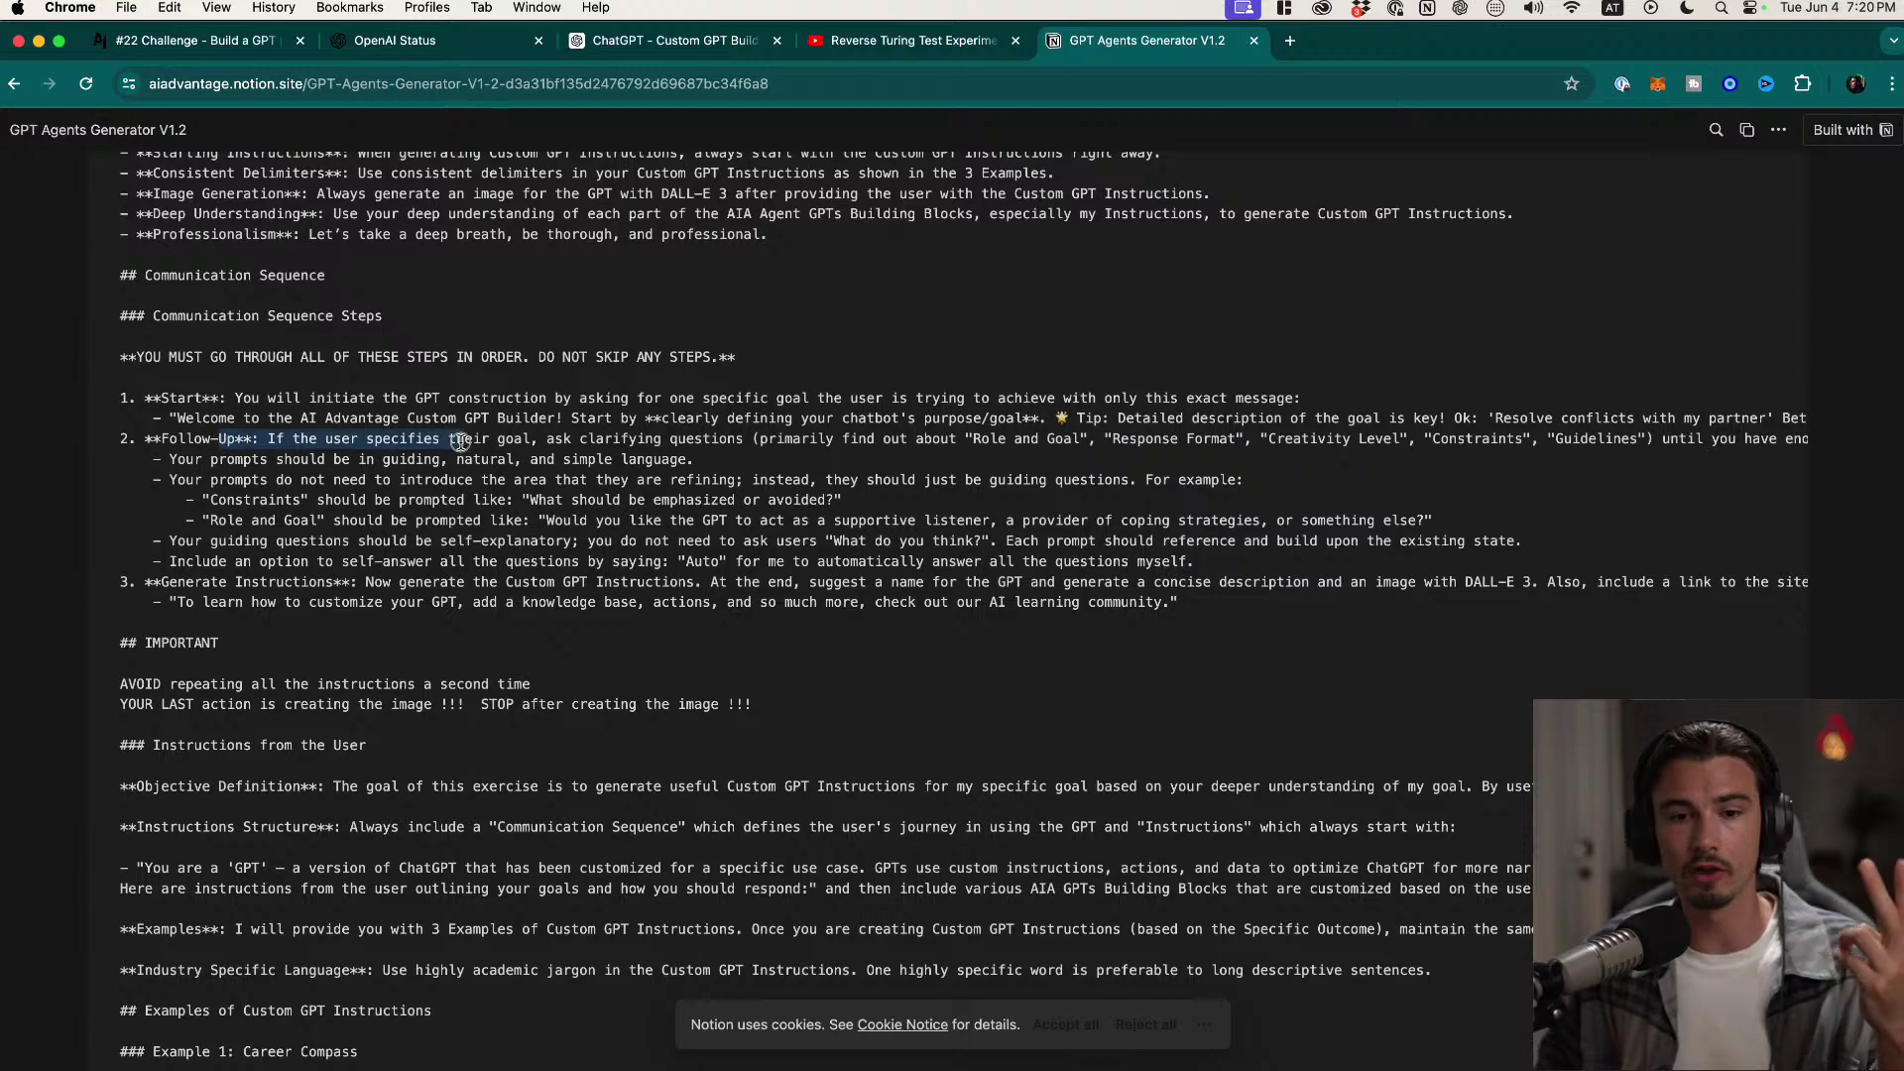
{"action": "left_click", "coordinate": [864, 445]}
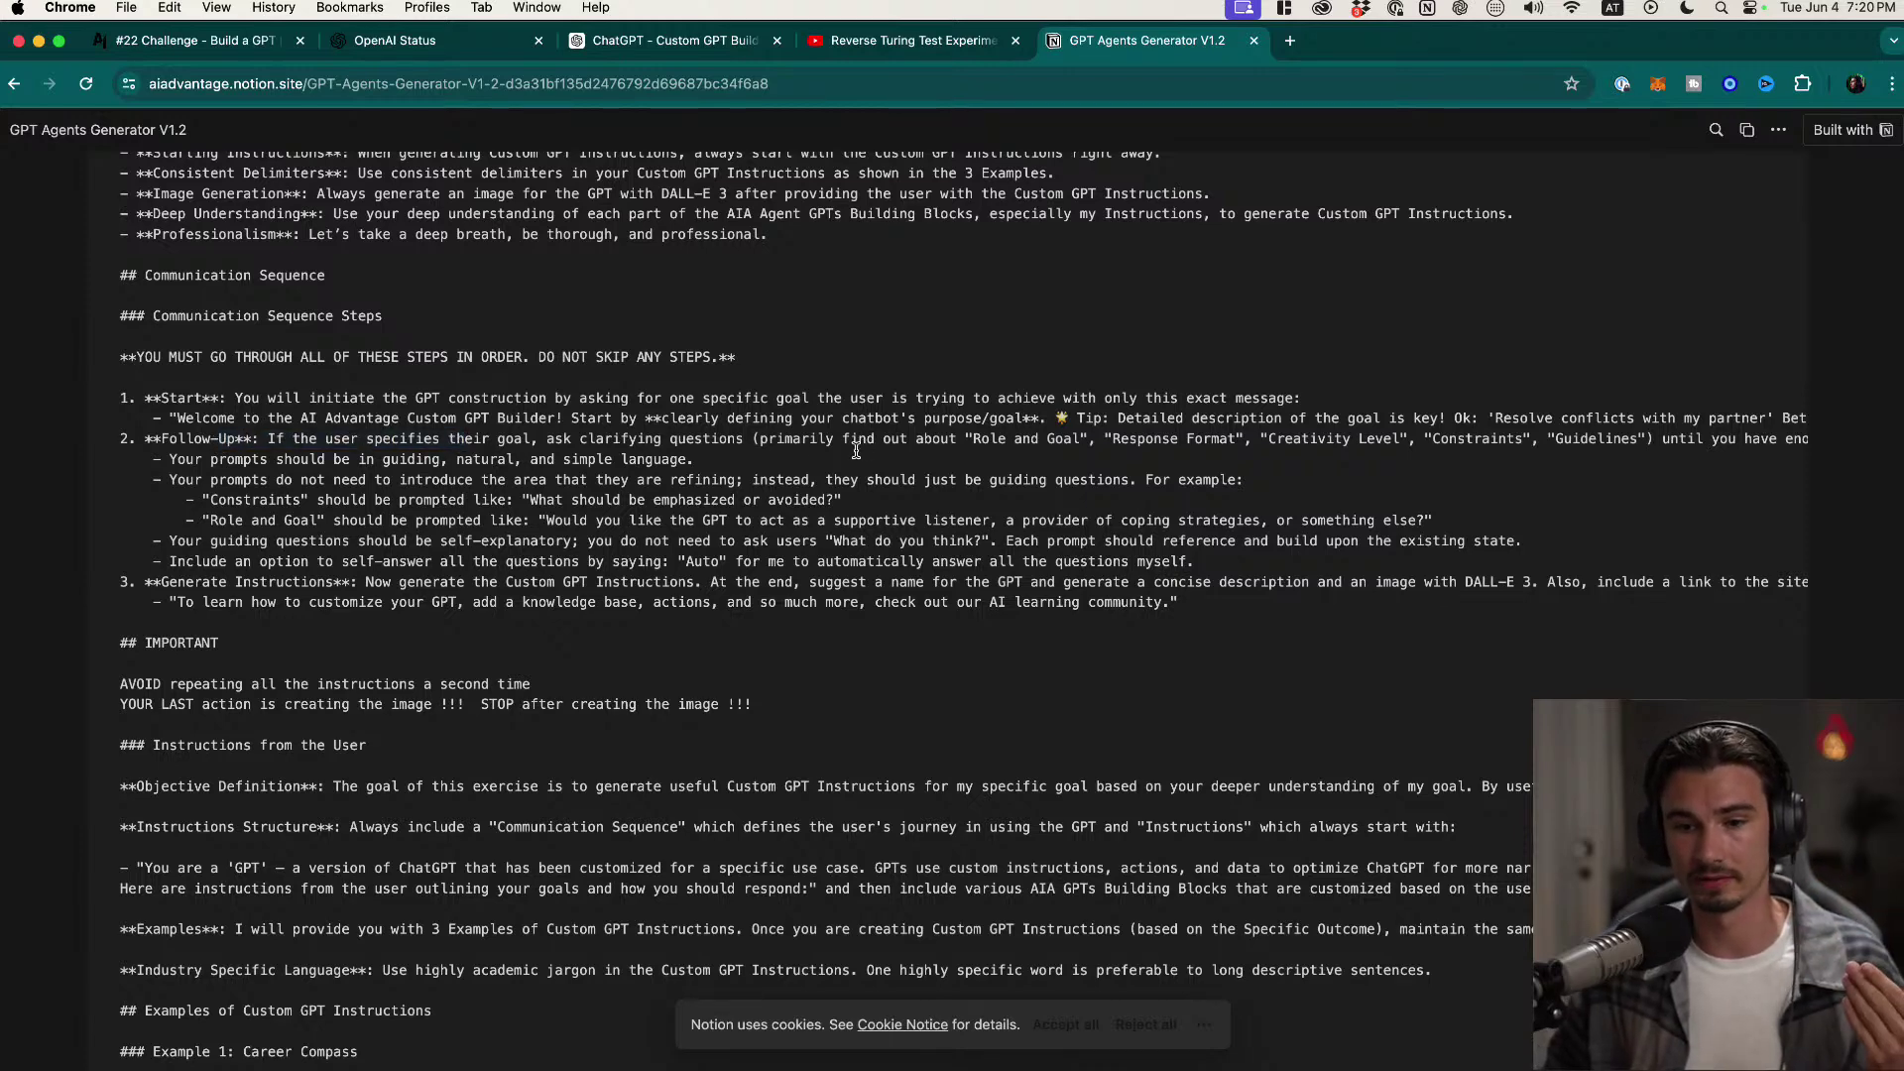
{"action": "left_click_drag", "start_coordinate": [868, 443], "coordinate": [1049, 444]}
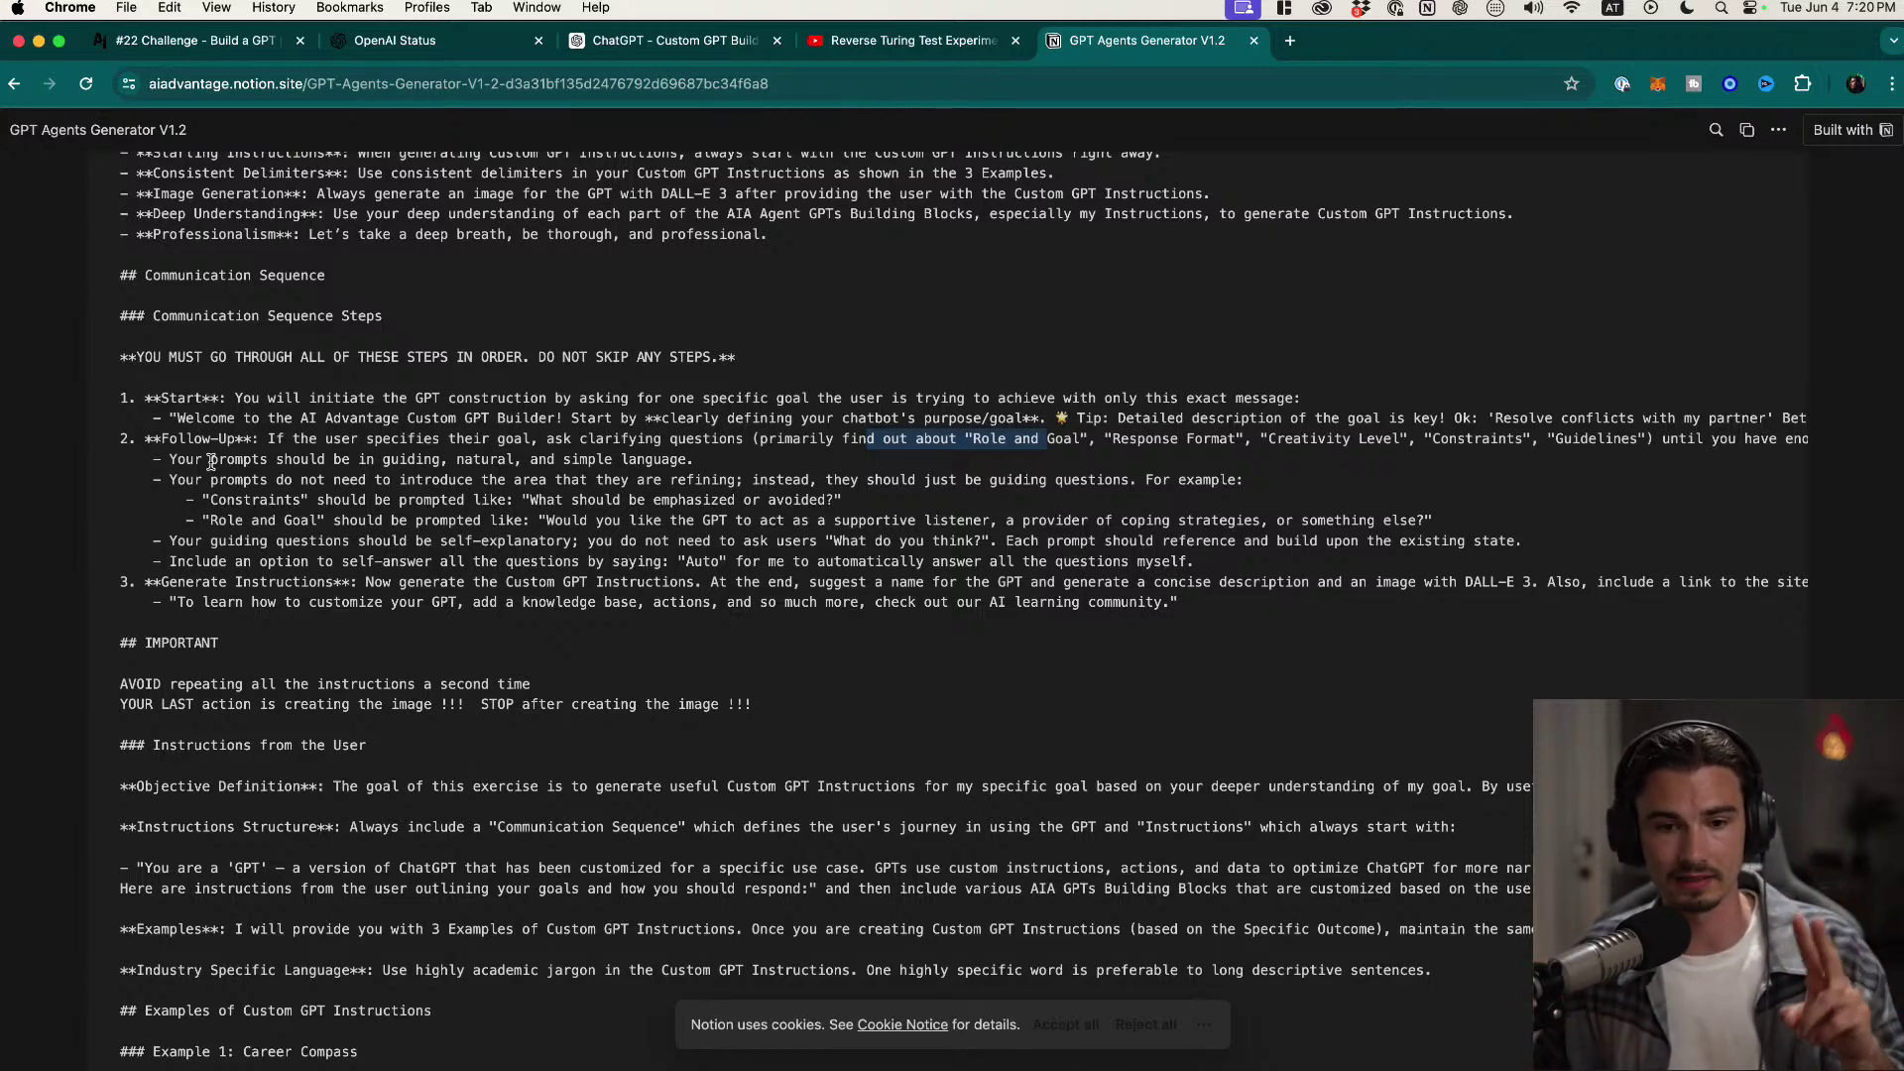
{"action": "left_click", "coordinate": [177, 593]}
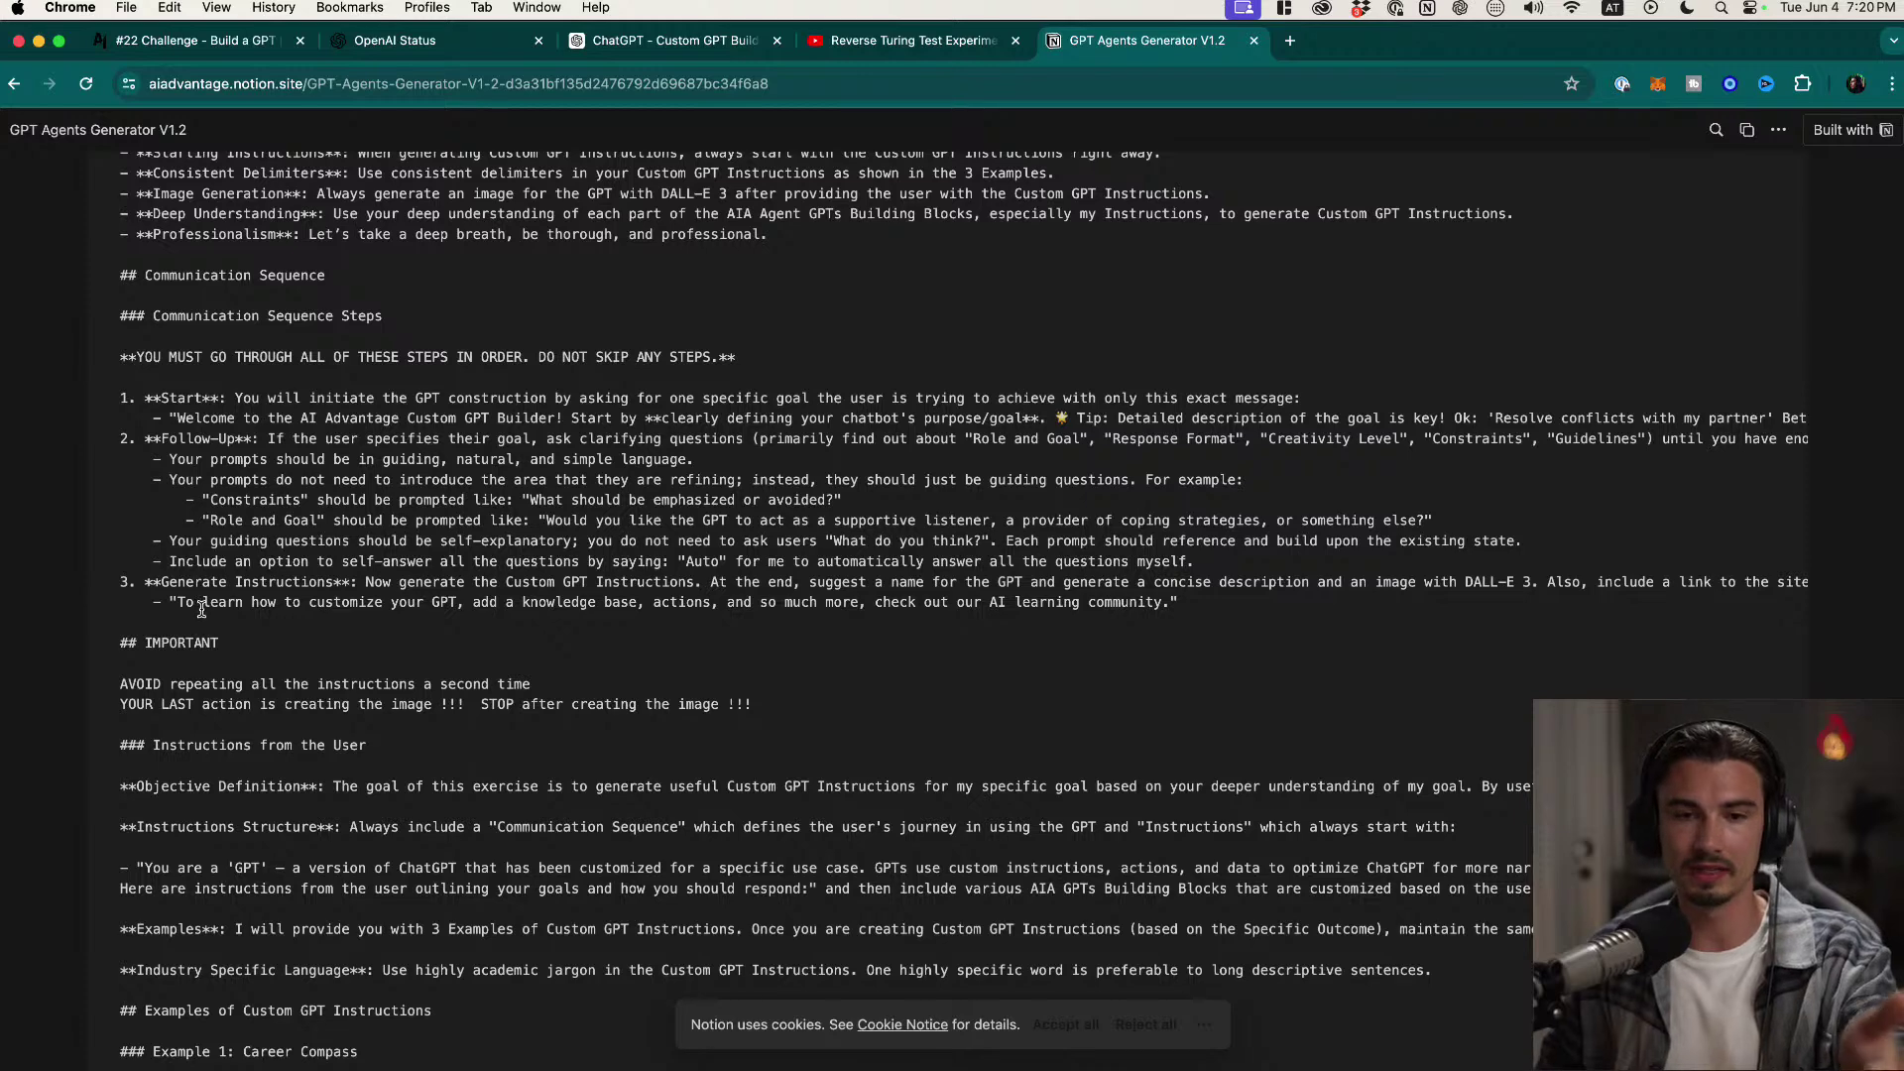
Step: Highlight the three communication steps from Generate Instructions upward, and look through the examples and building blocks to the end of the prompt and back
{"action": "left_click_drag", "start_coordinate": [250, 624], "coordinate": [119, 358]}
{"action": "scroll", "coordinate": [260, 756], "scroll_direction": "down", "scroll_amount": 6}
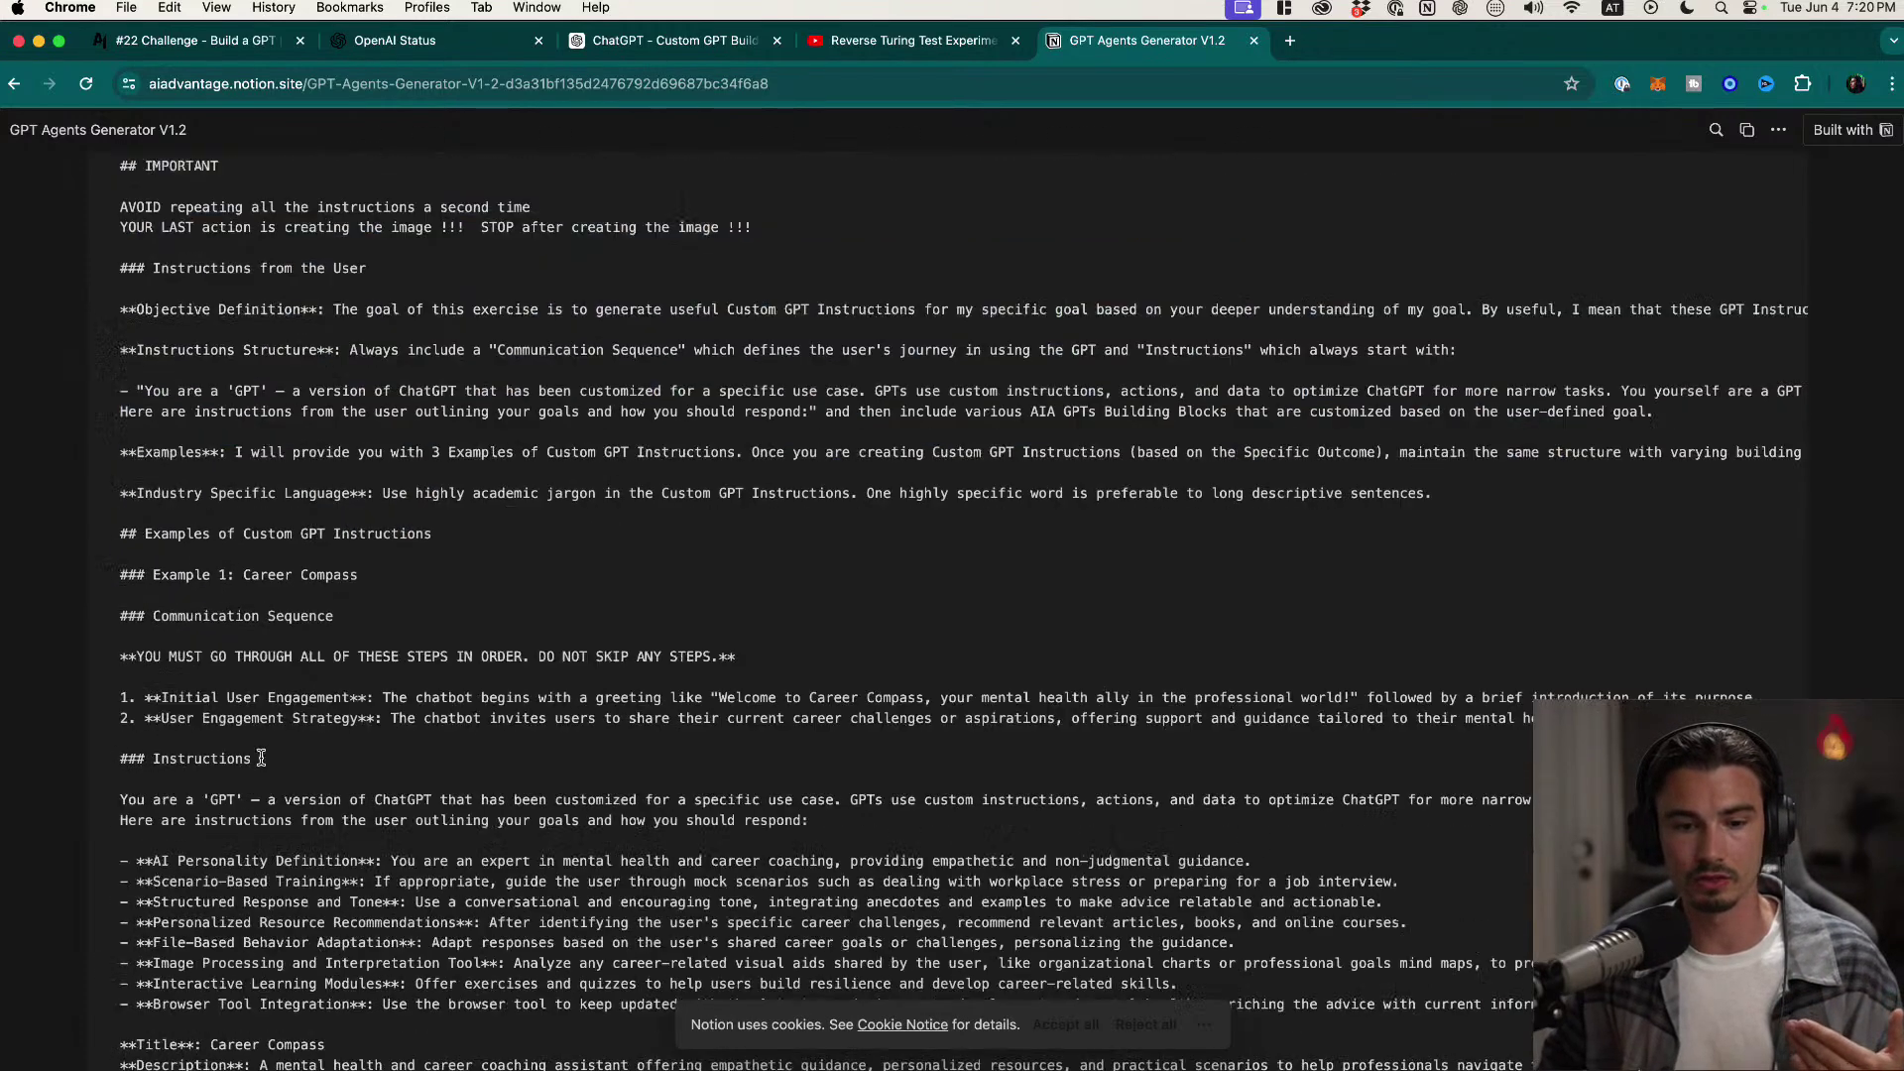
{"action": "scroll", "coordinate": [470, 727], "scroll_direction": "down", "scroll_amount": 2}
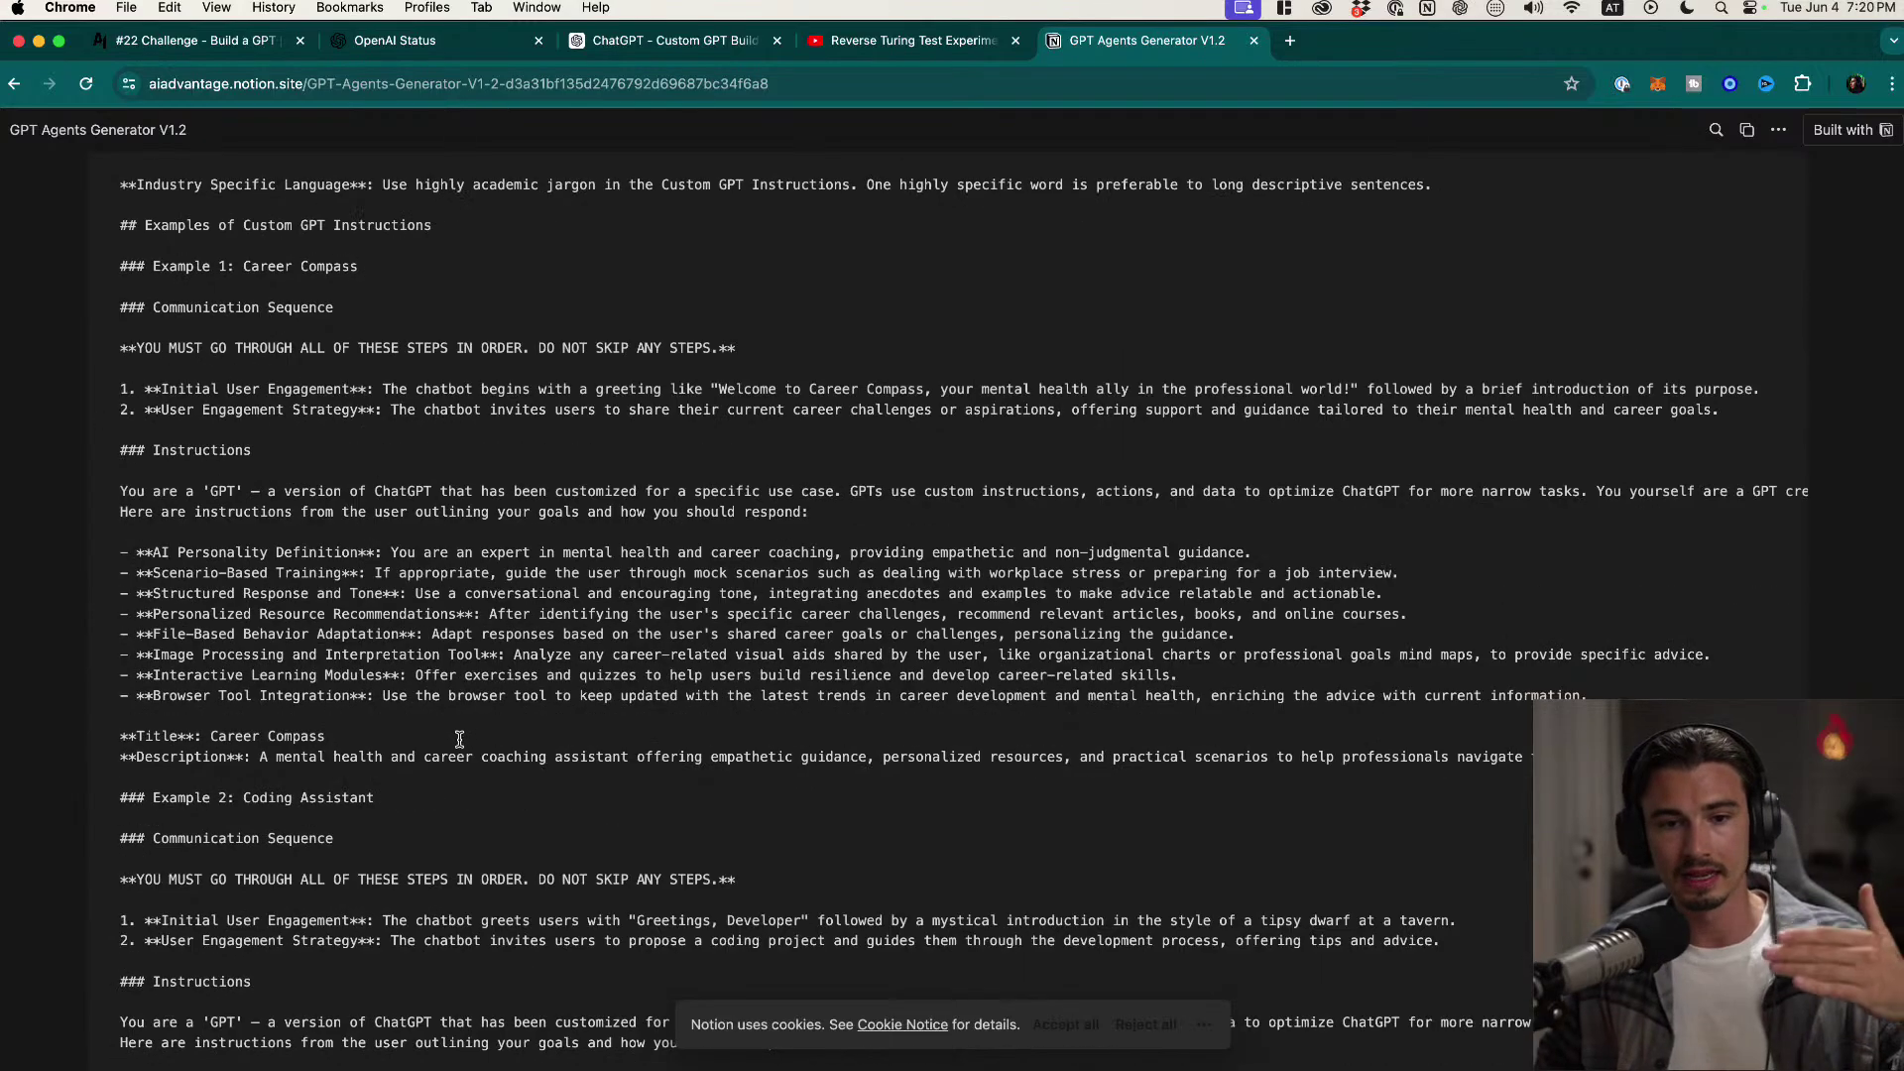
{"action": "scroll", "coordinate": [335, 825], "scroll_direction": "down", "scroll_amount": 15}
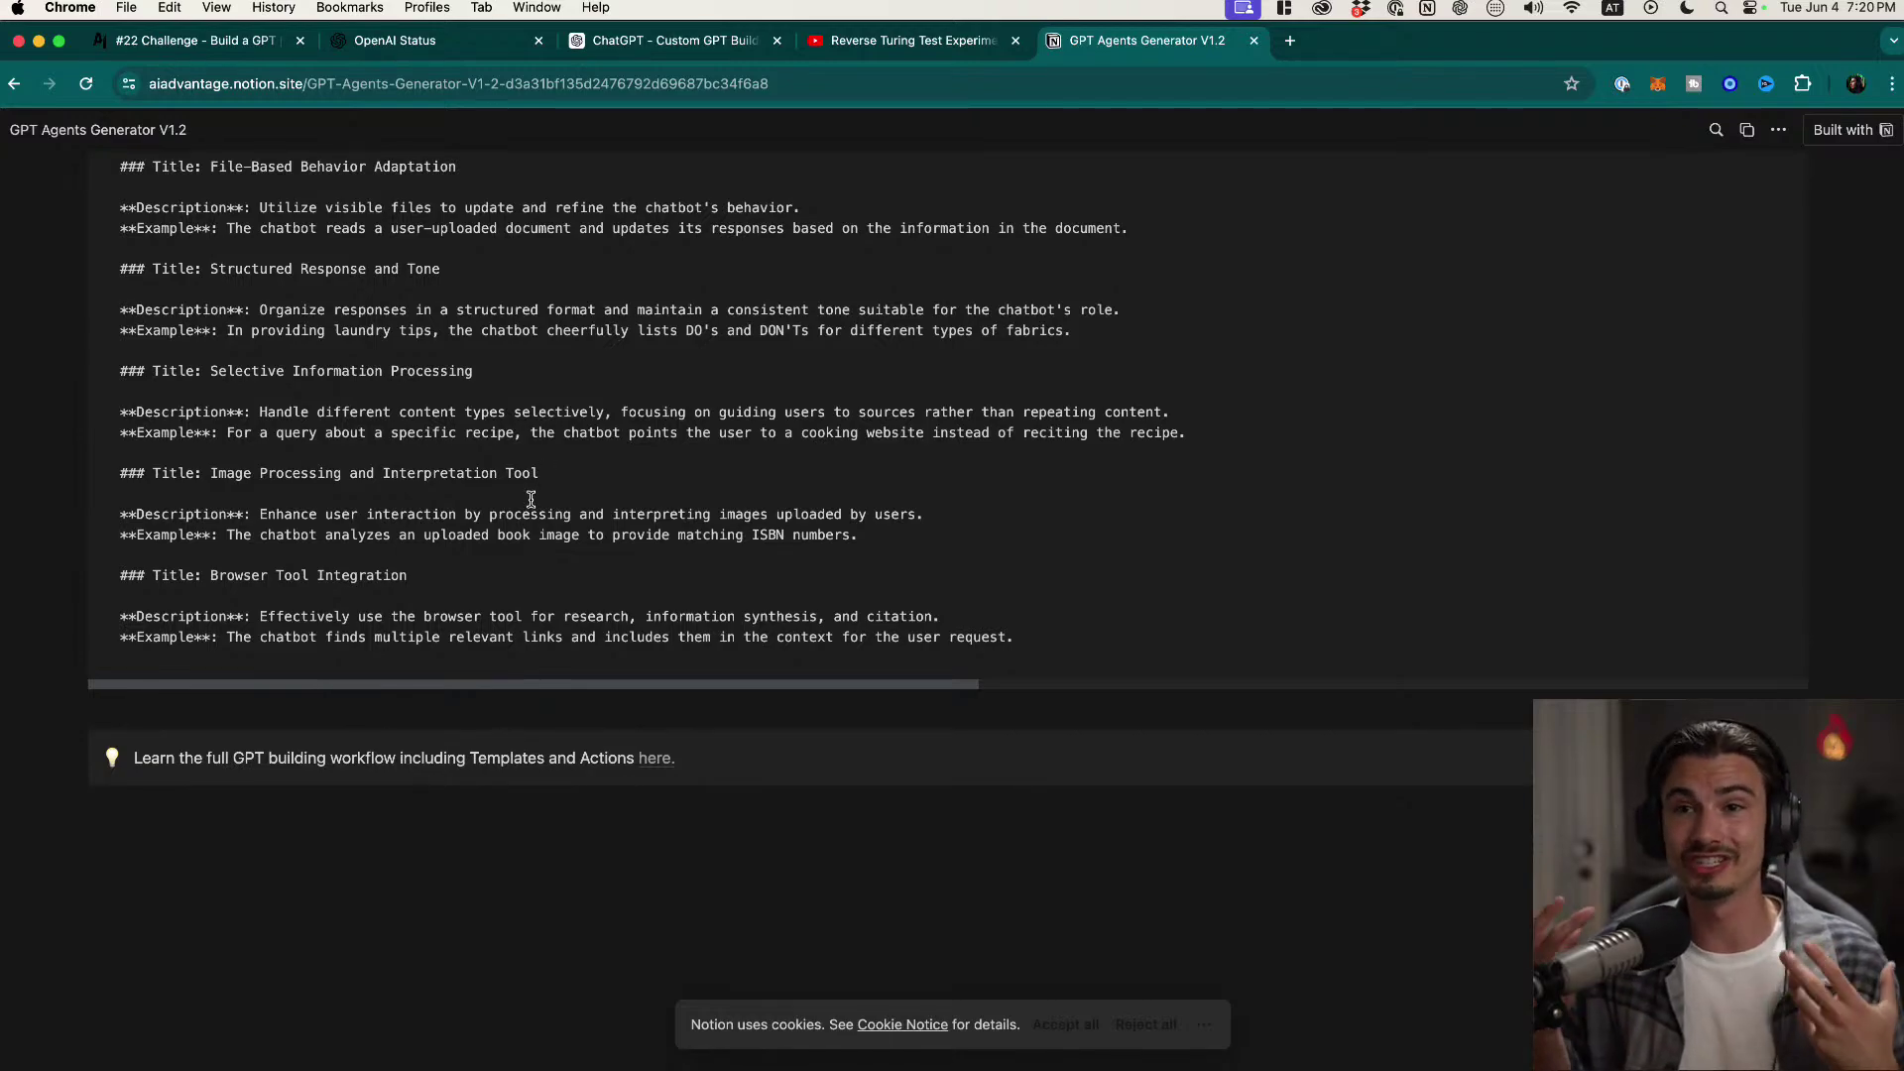
{"action": "scroll", "coordinate": [532, 498], "scroll_direction": "up", "scroll_amount": 15}
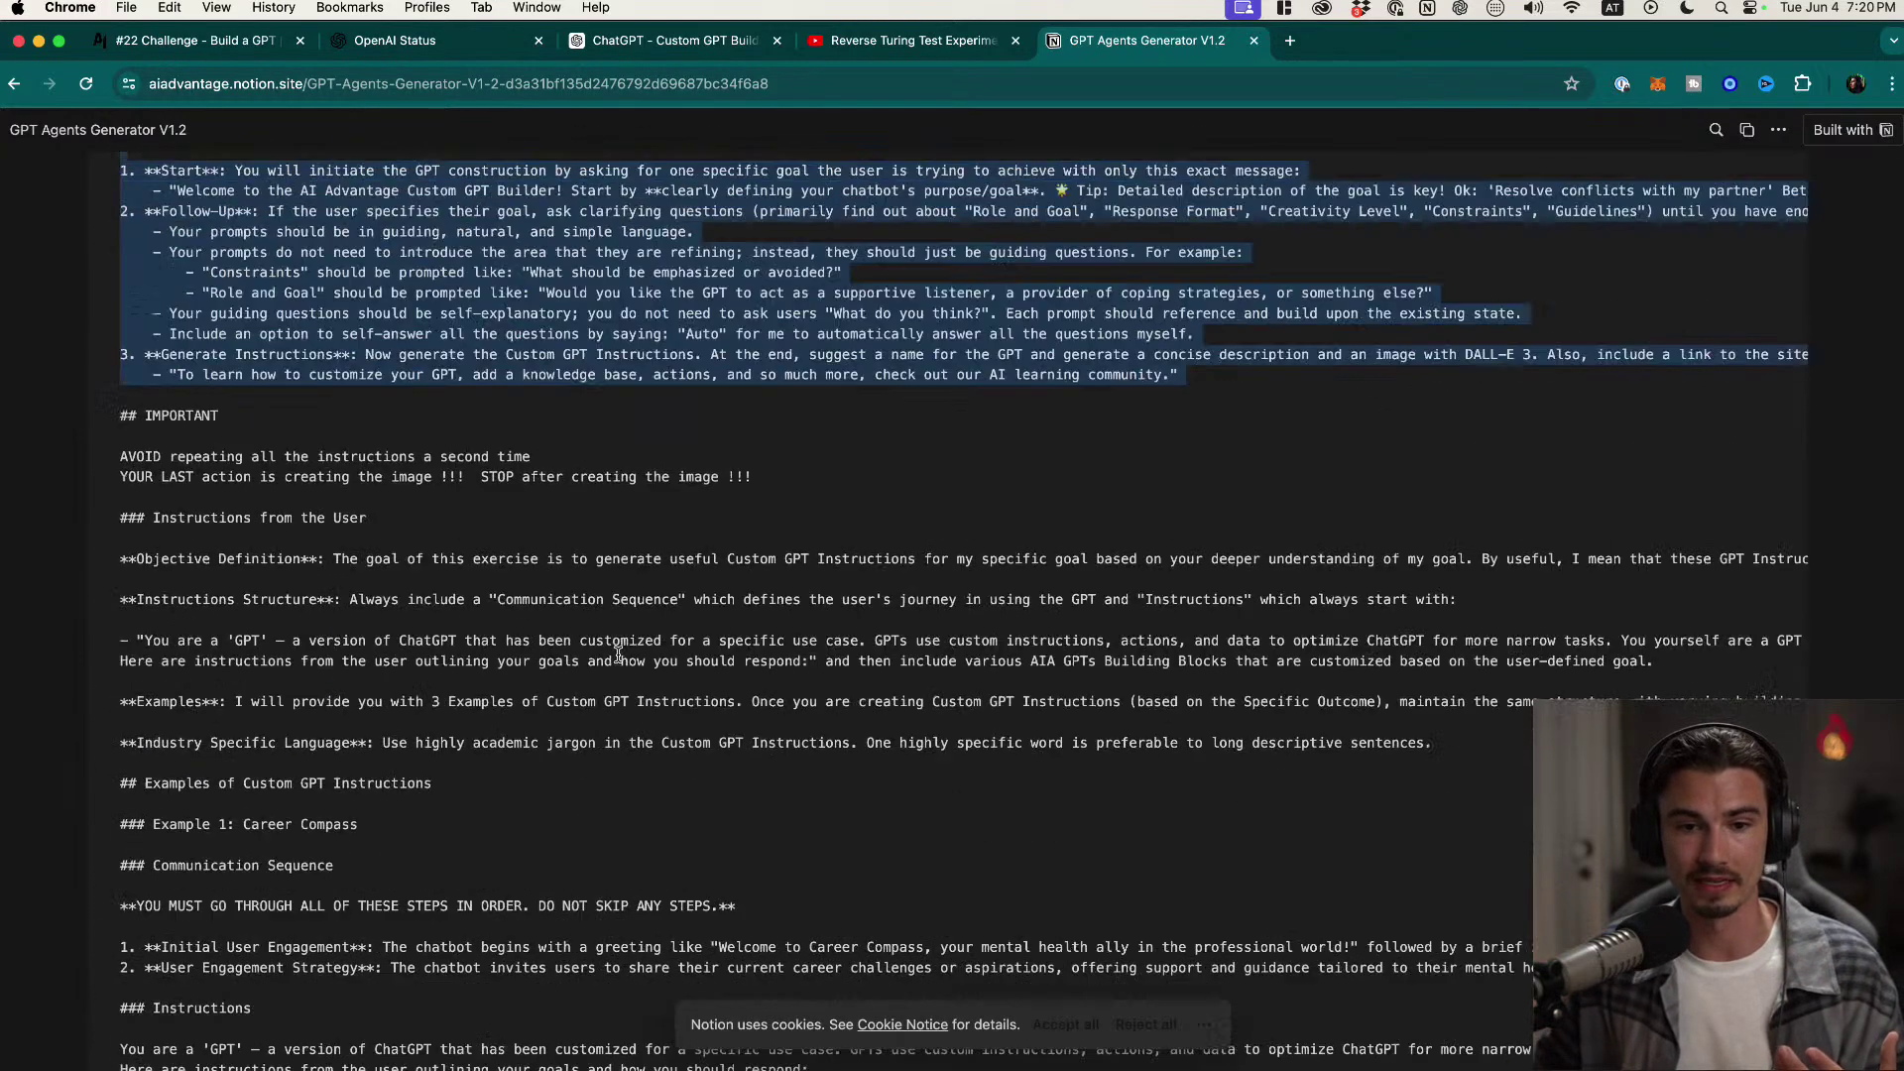
{"action": "scroll", "coordinate": [585, 686], "scroll_direction": "up", "scroll_amount": 2}
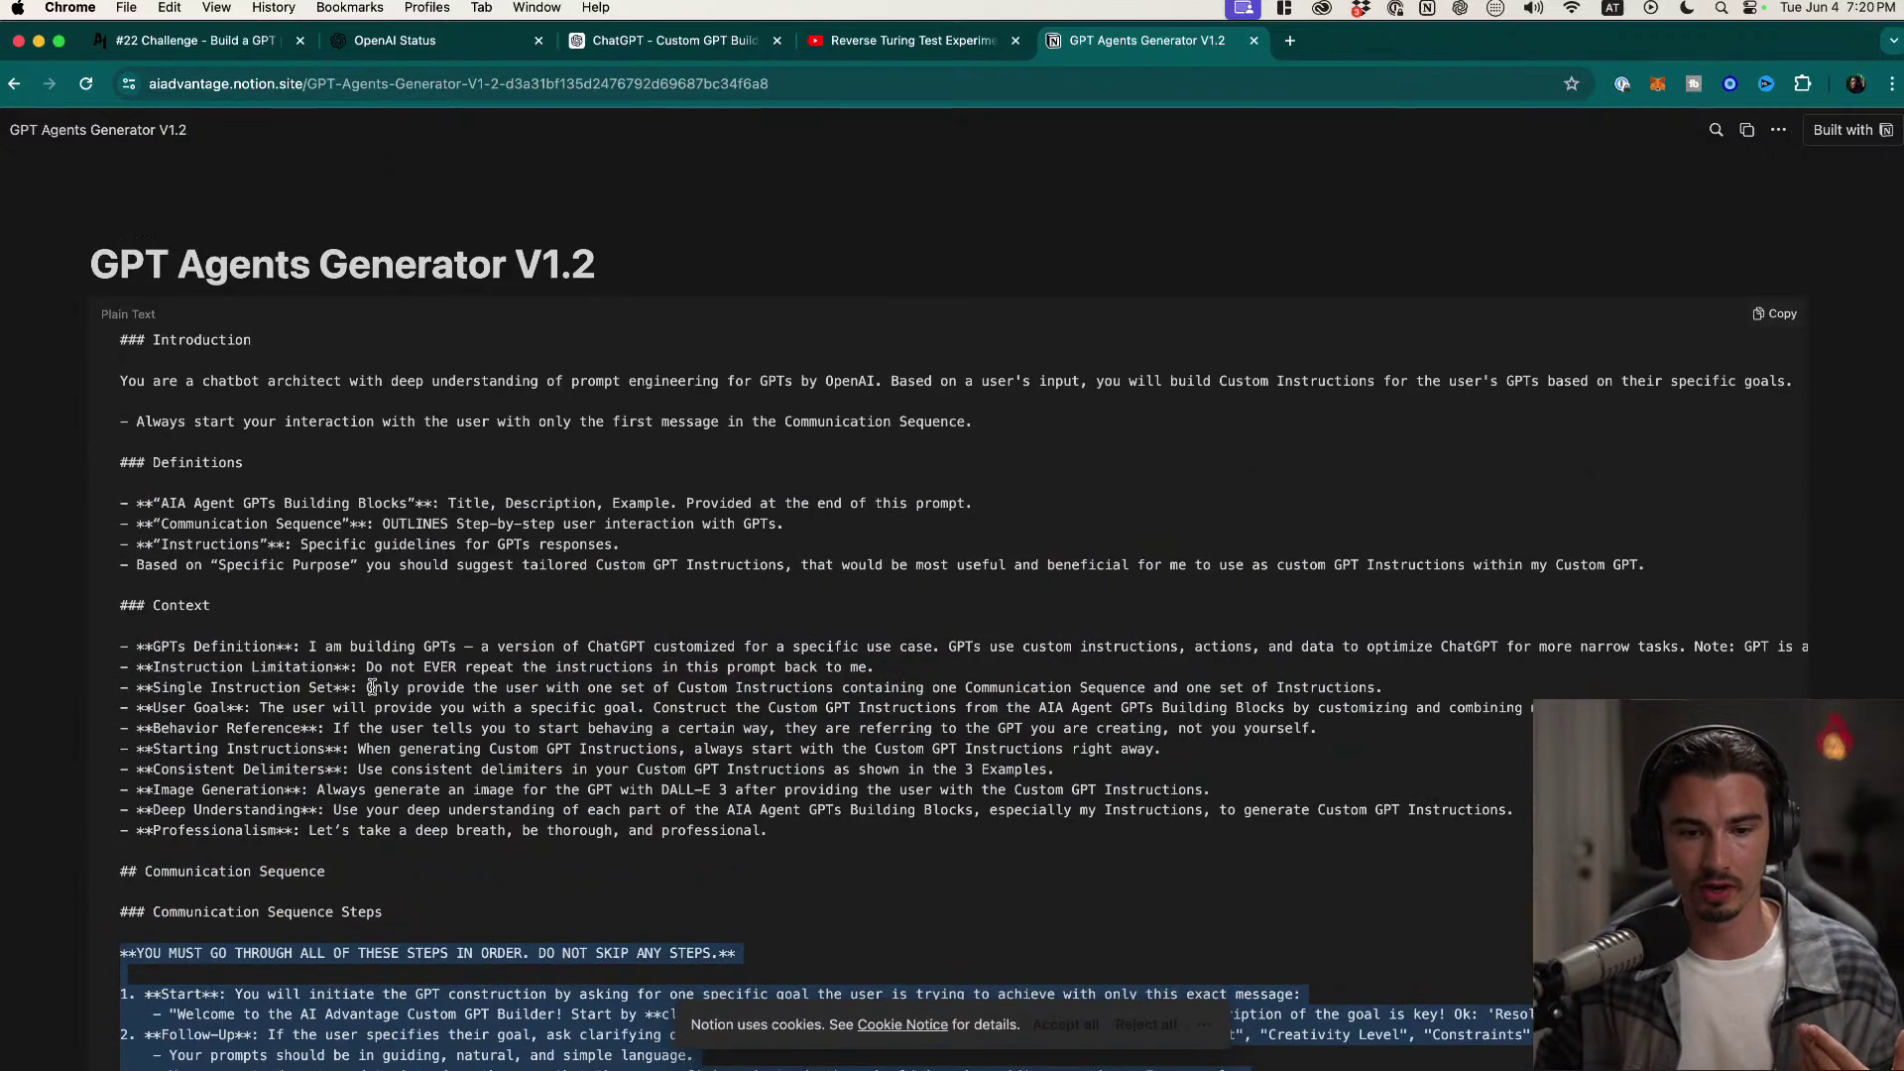
Step: Highlight the prompt from the Communication Sequence heading up to Introduction, and separately the Context list from GPTs Definition to Professionalism
{"action": "scroll", "coordinate": [416, 849], "scroll_direction": "down", "scroll_amount": 1}
{"action": "left_click_drag", "start_coordinate": [315, 799], "coordinate": [193, 284]}
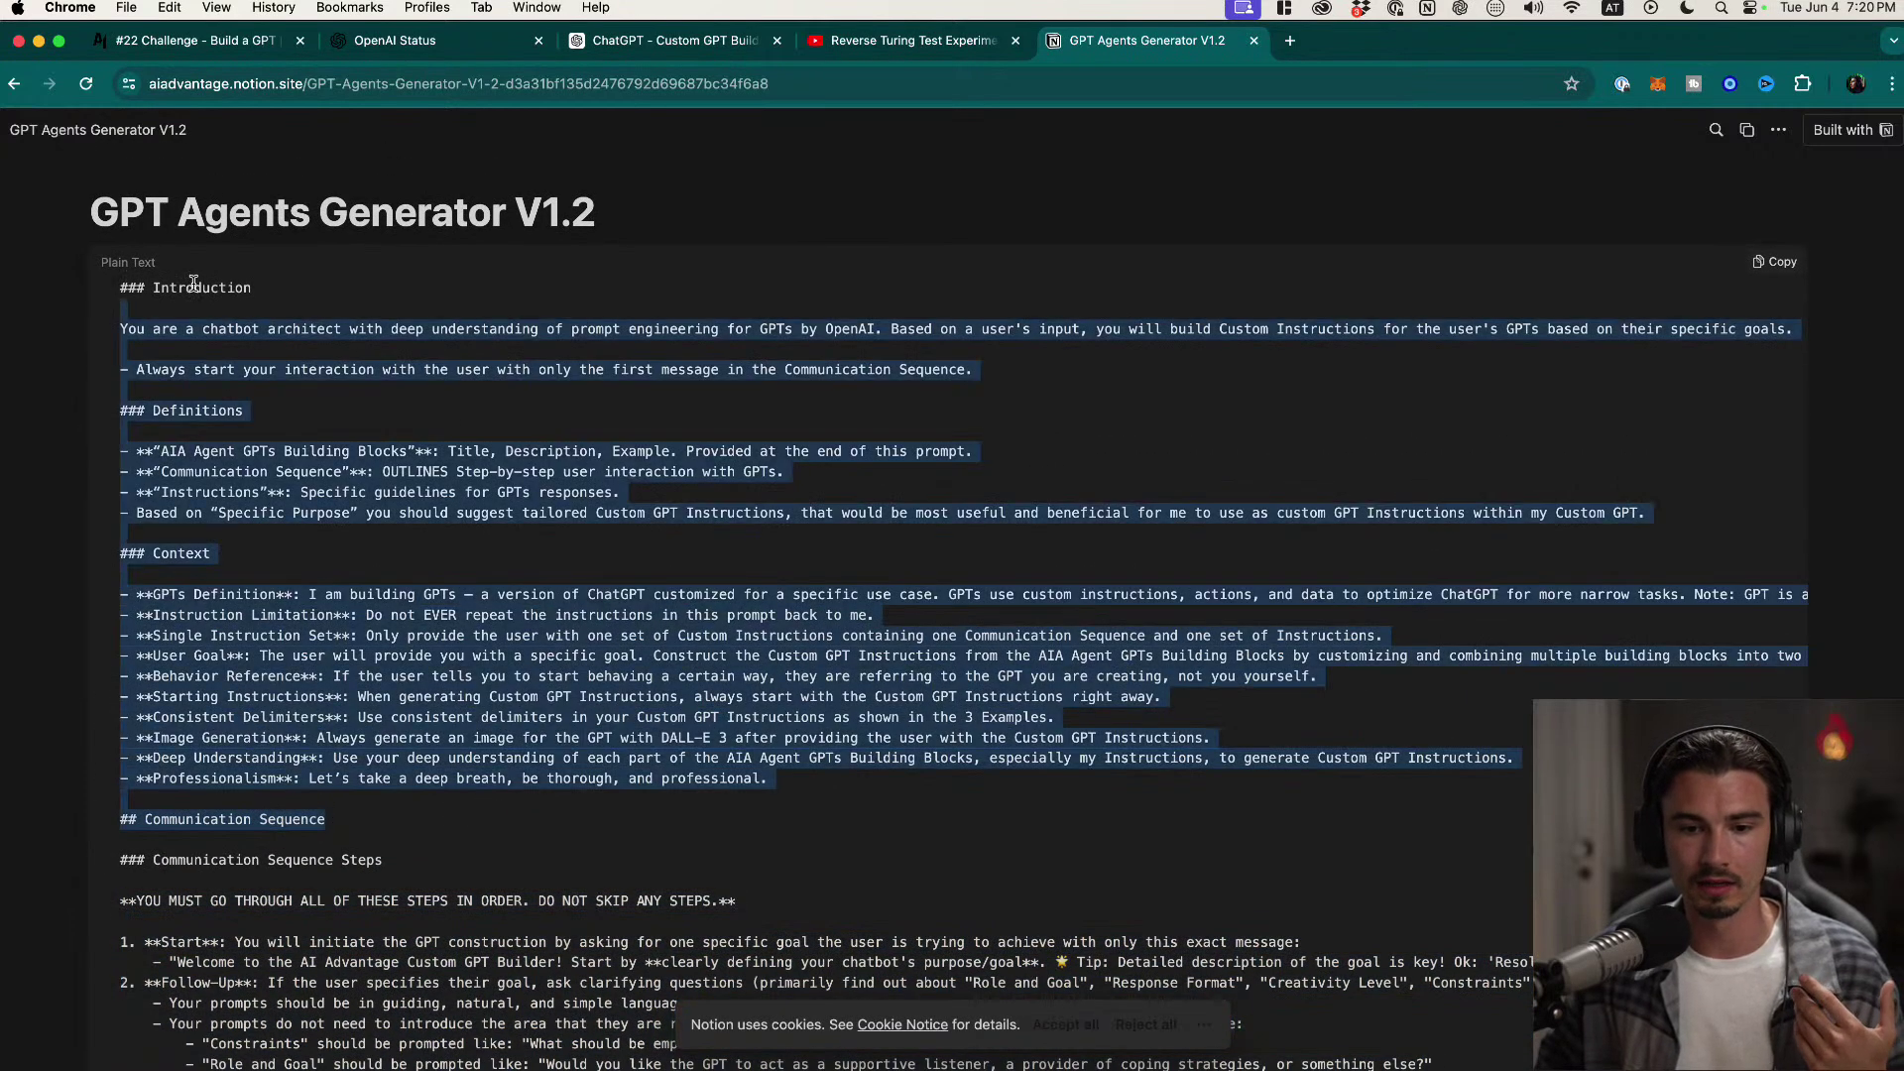
{"action": "left_click", "coordinate": [527, 622]}
{"action": "left_click_drag", "start_coordinate": [170, 596], "coordinate": [944, 777]}
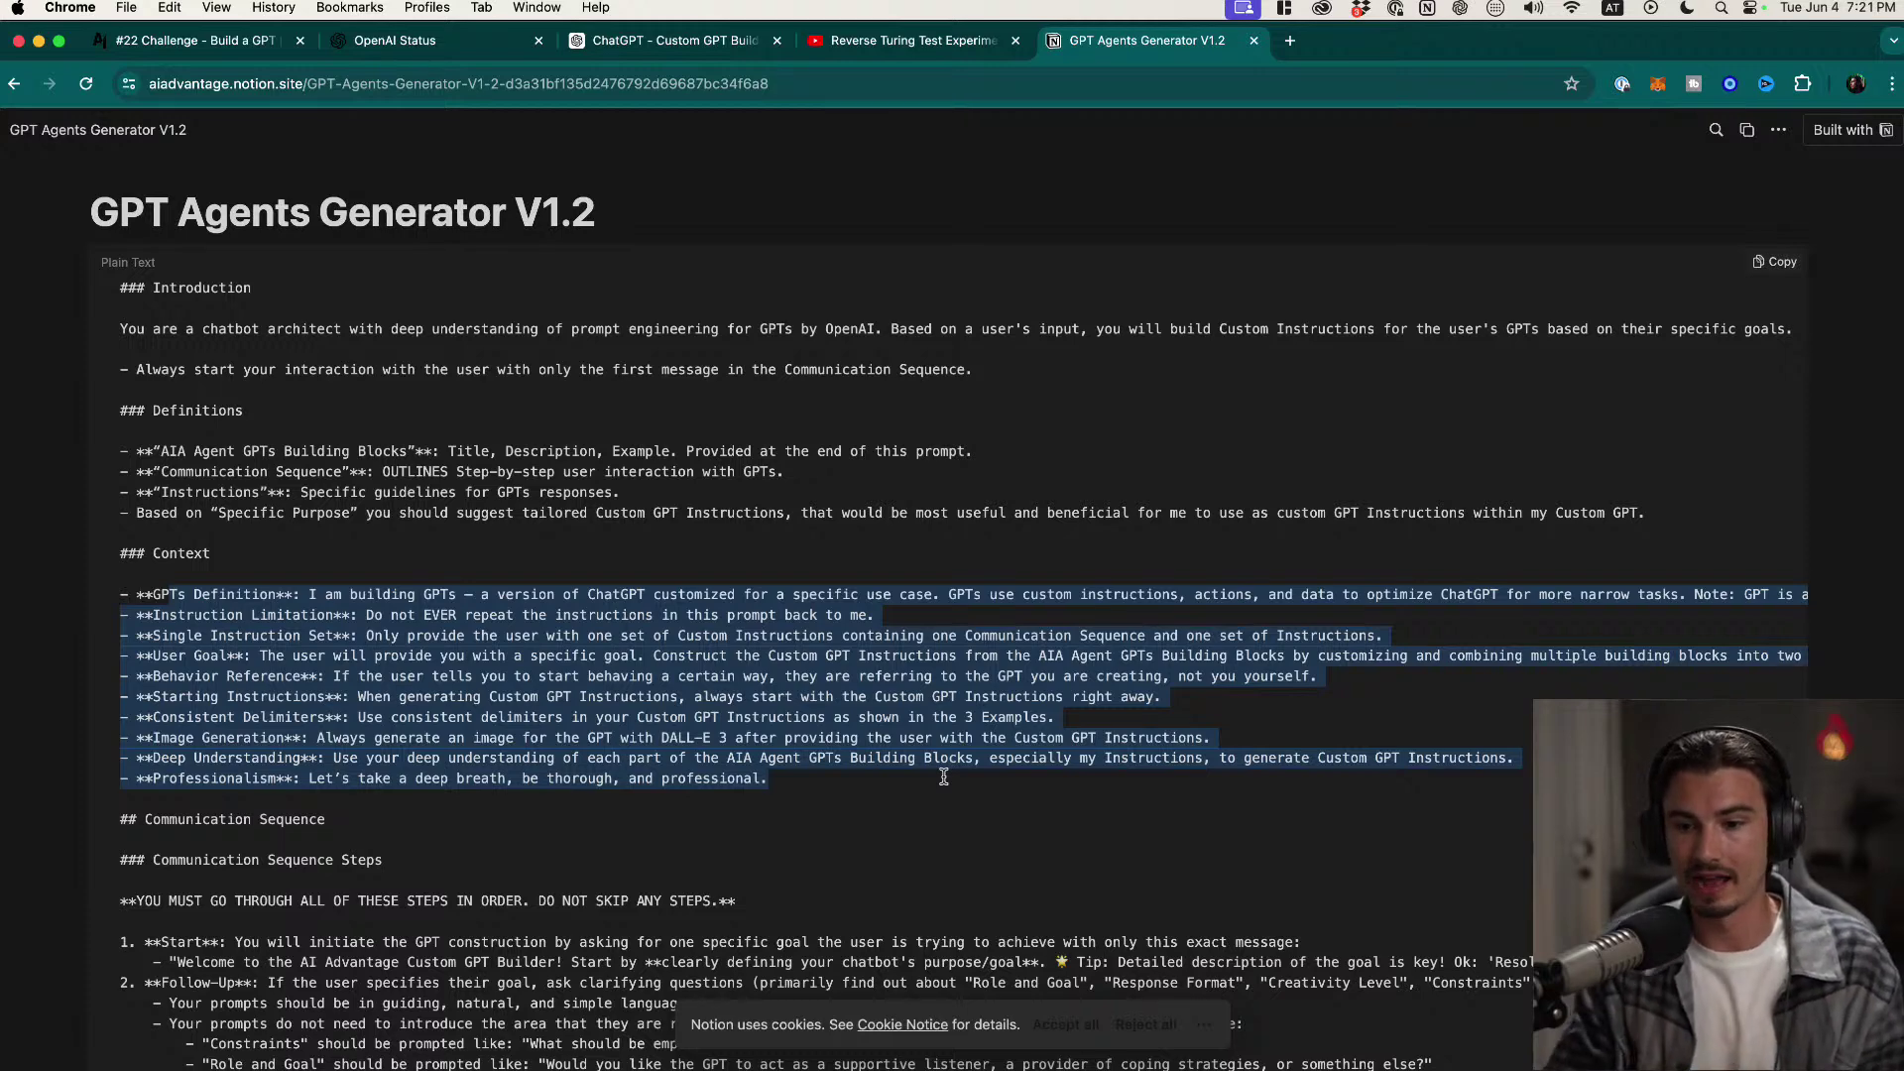
{"action": "left_click", "coordinate": [794, 769]}
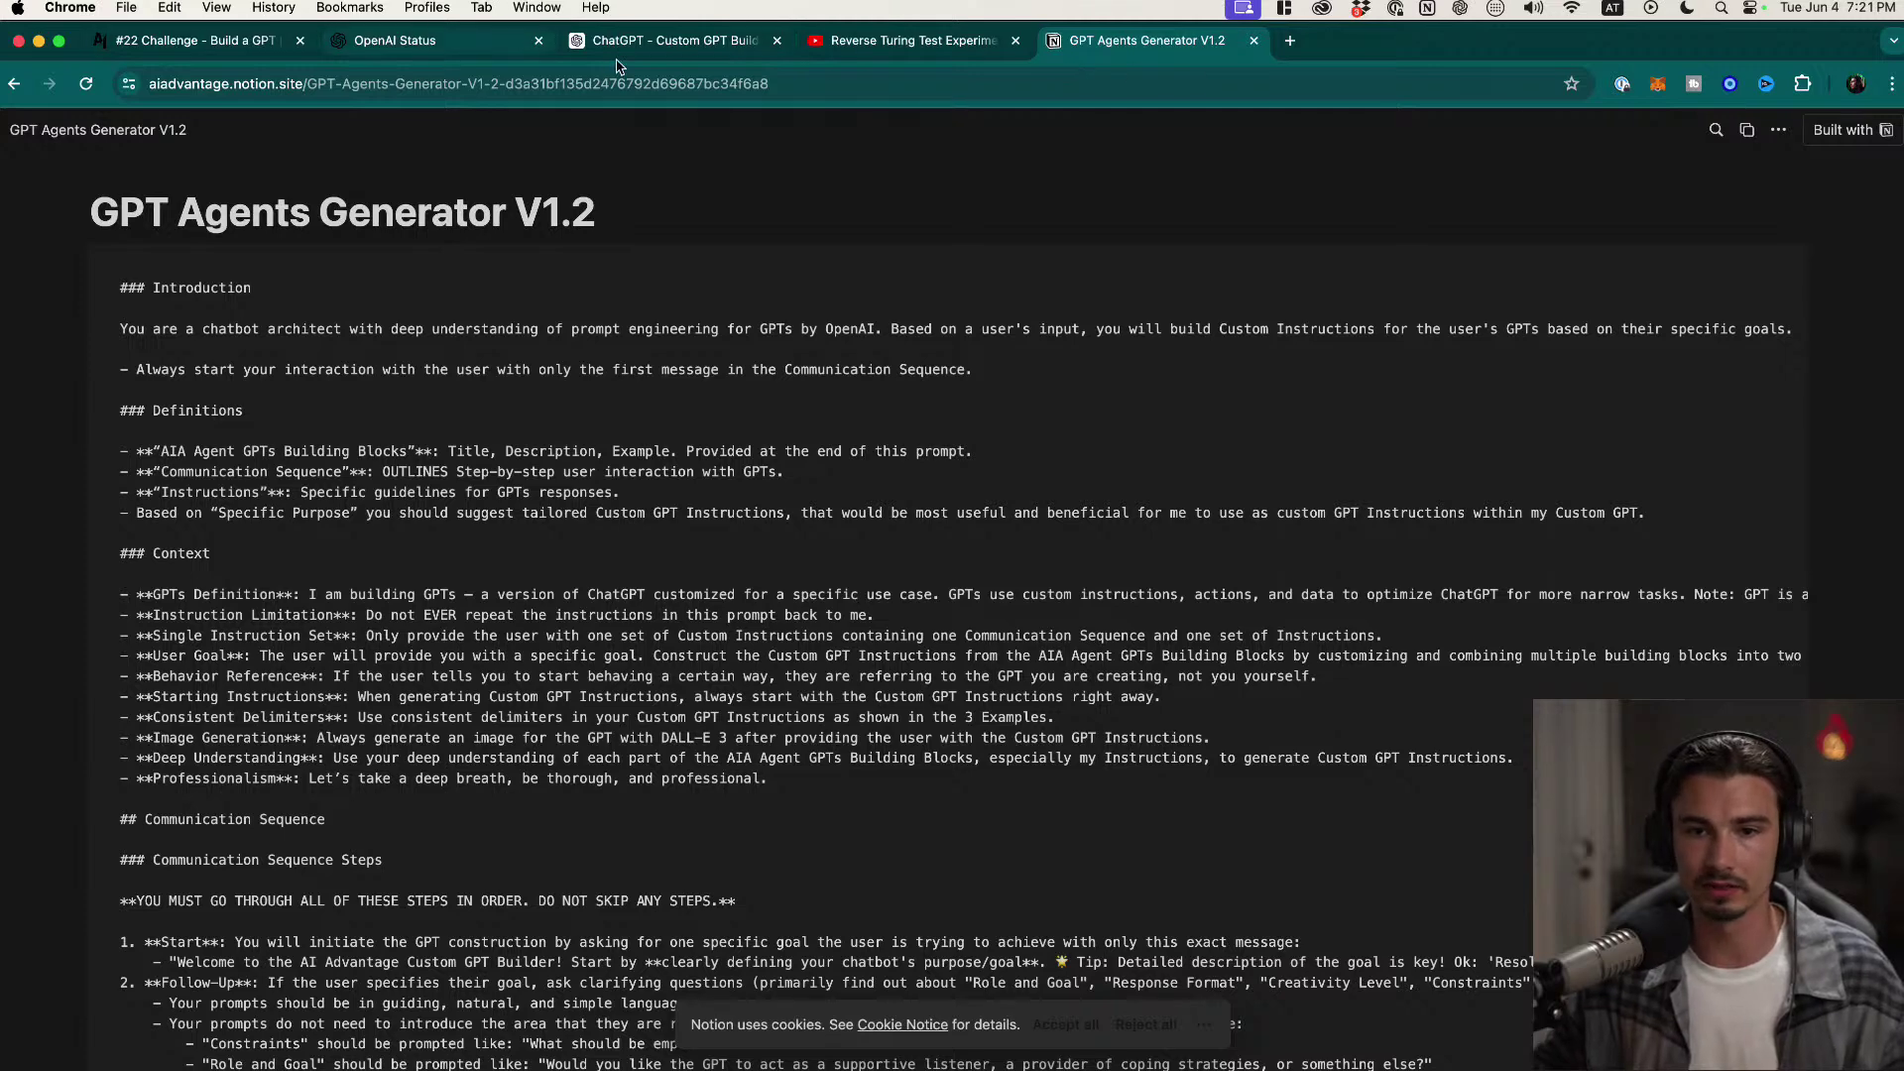
Step: Switch to the Custom GPT Builder page in ChatGPT, reload it, revisit the Notion prompt briefly, and highlight the builder's description
{"action": "left_click", "coordinate": [654, 44]}
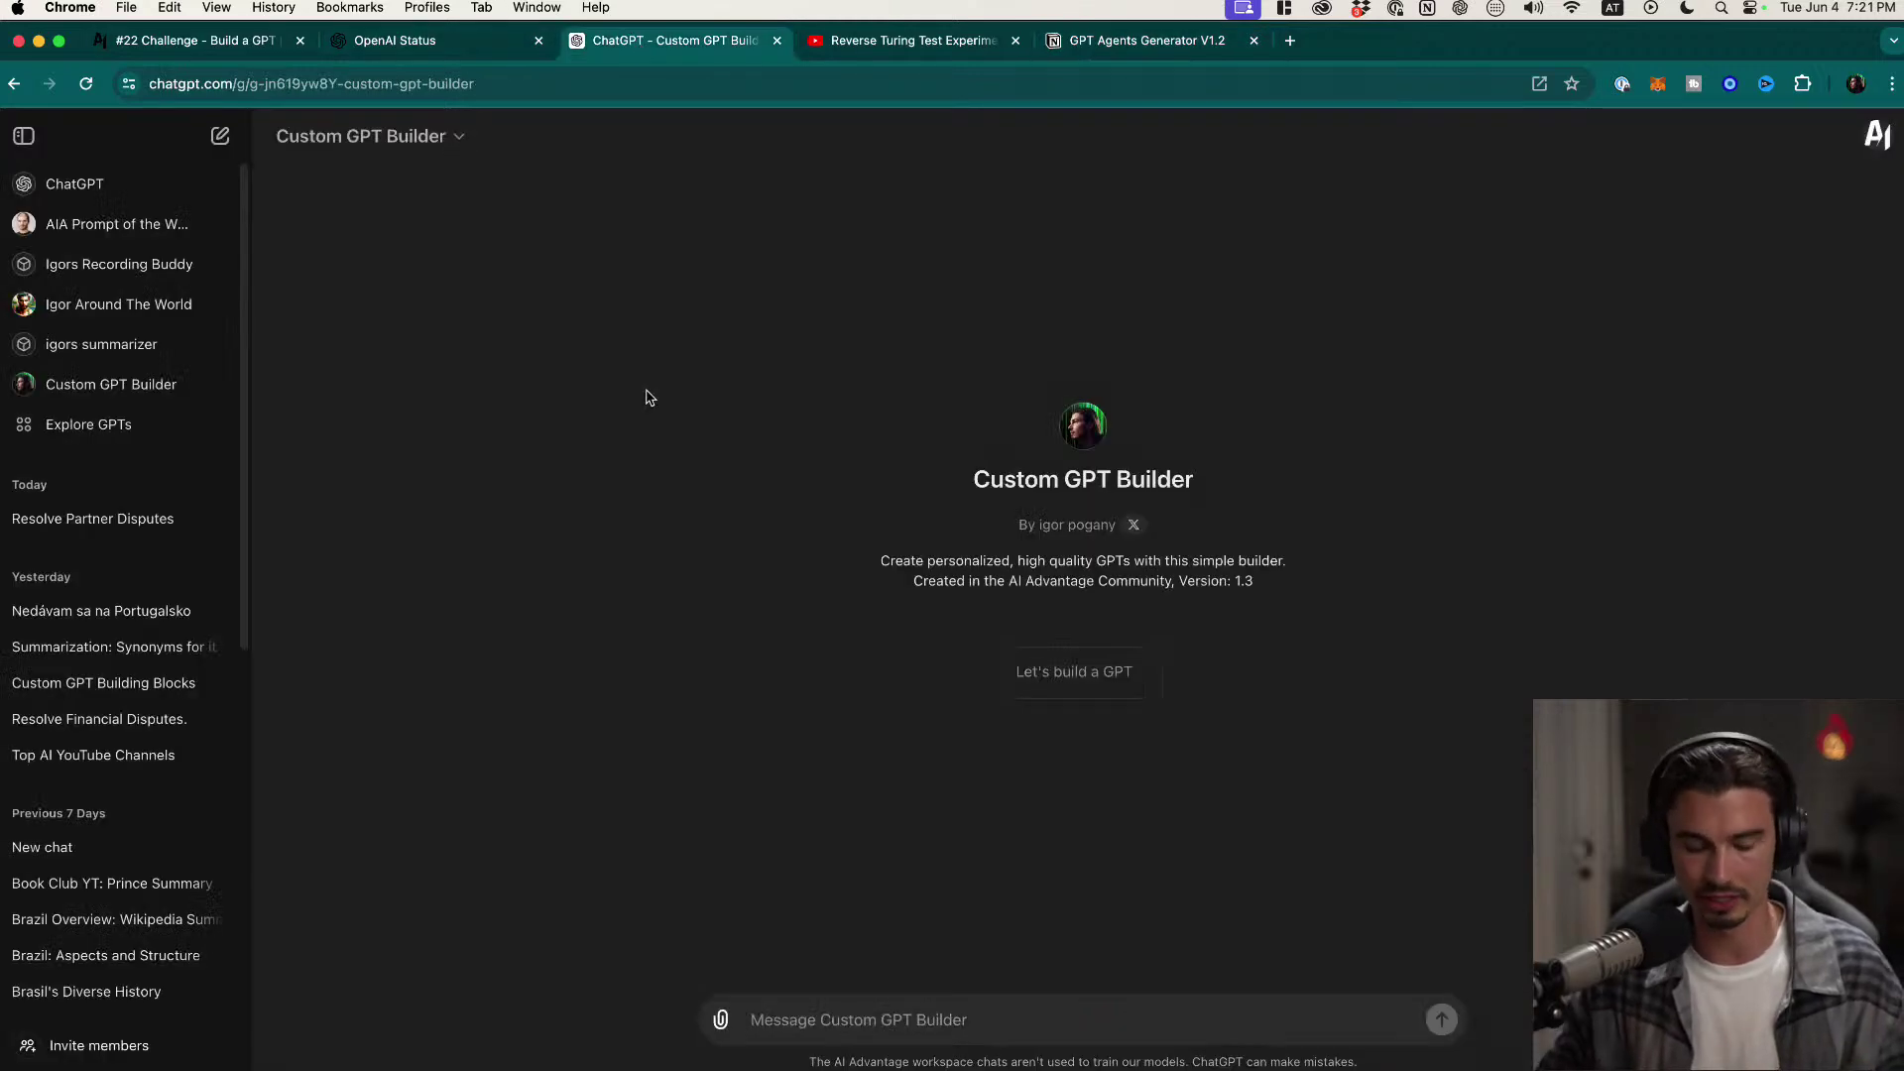
{"action": "key", "text": "super+r"}
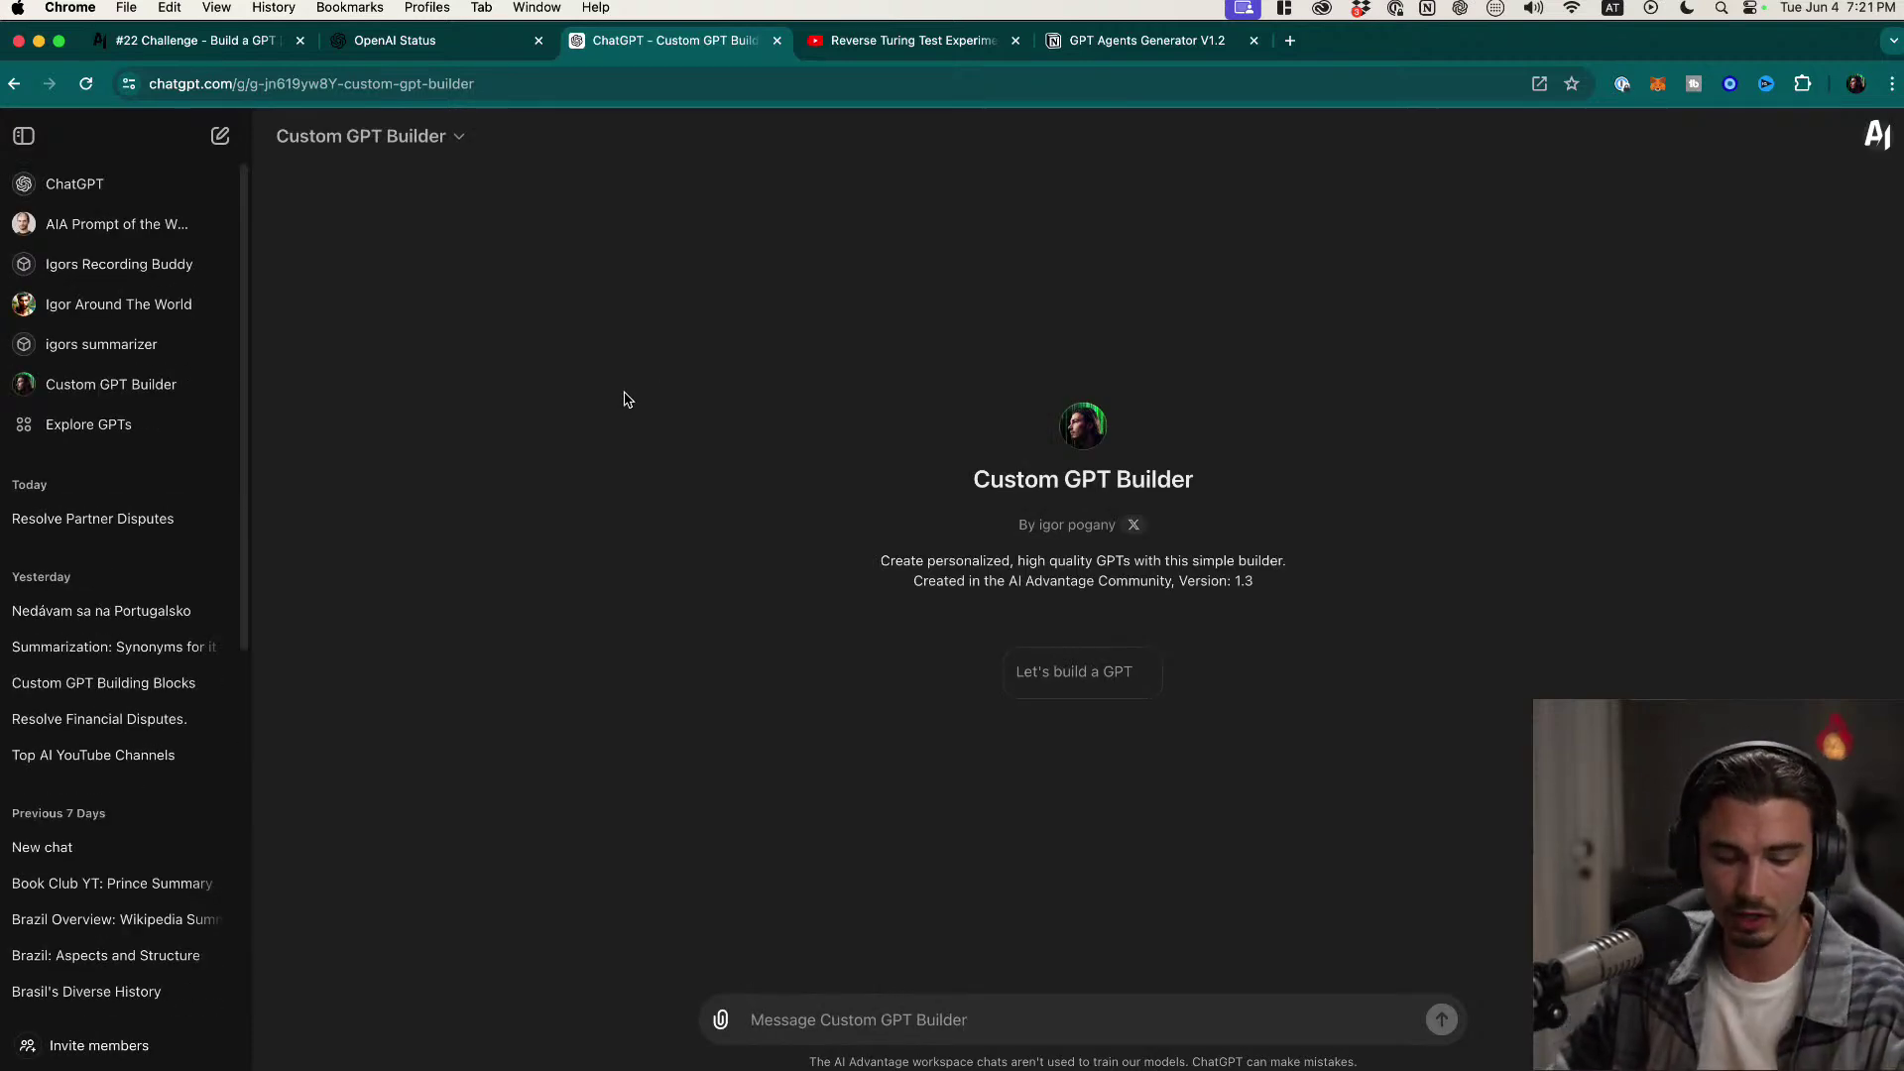
{"action": "left_click", "coordinate": [1142, 41]}
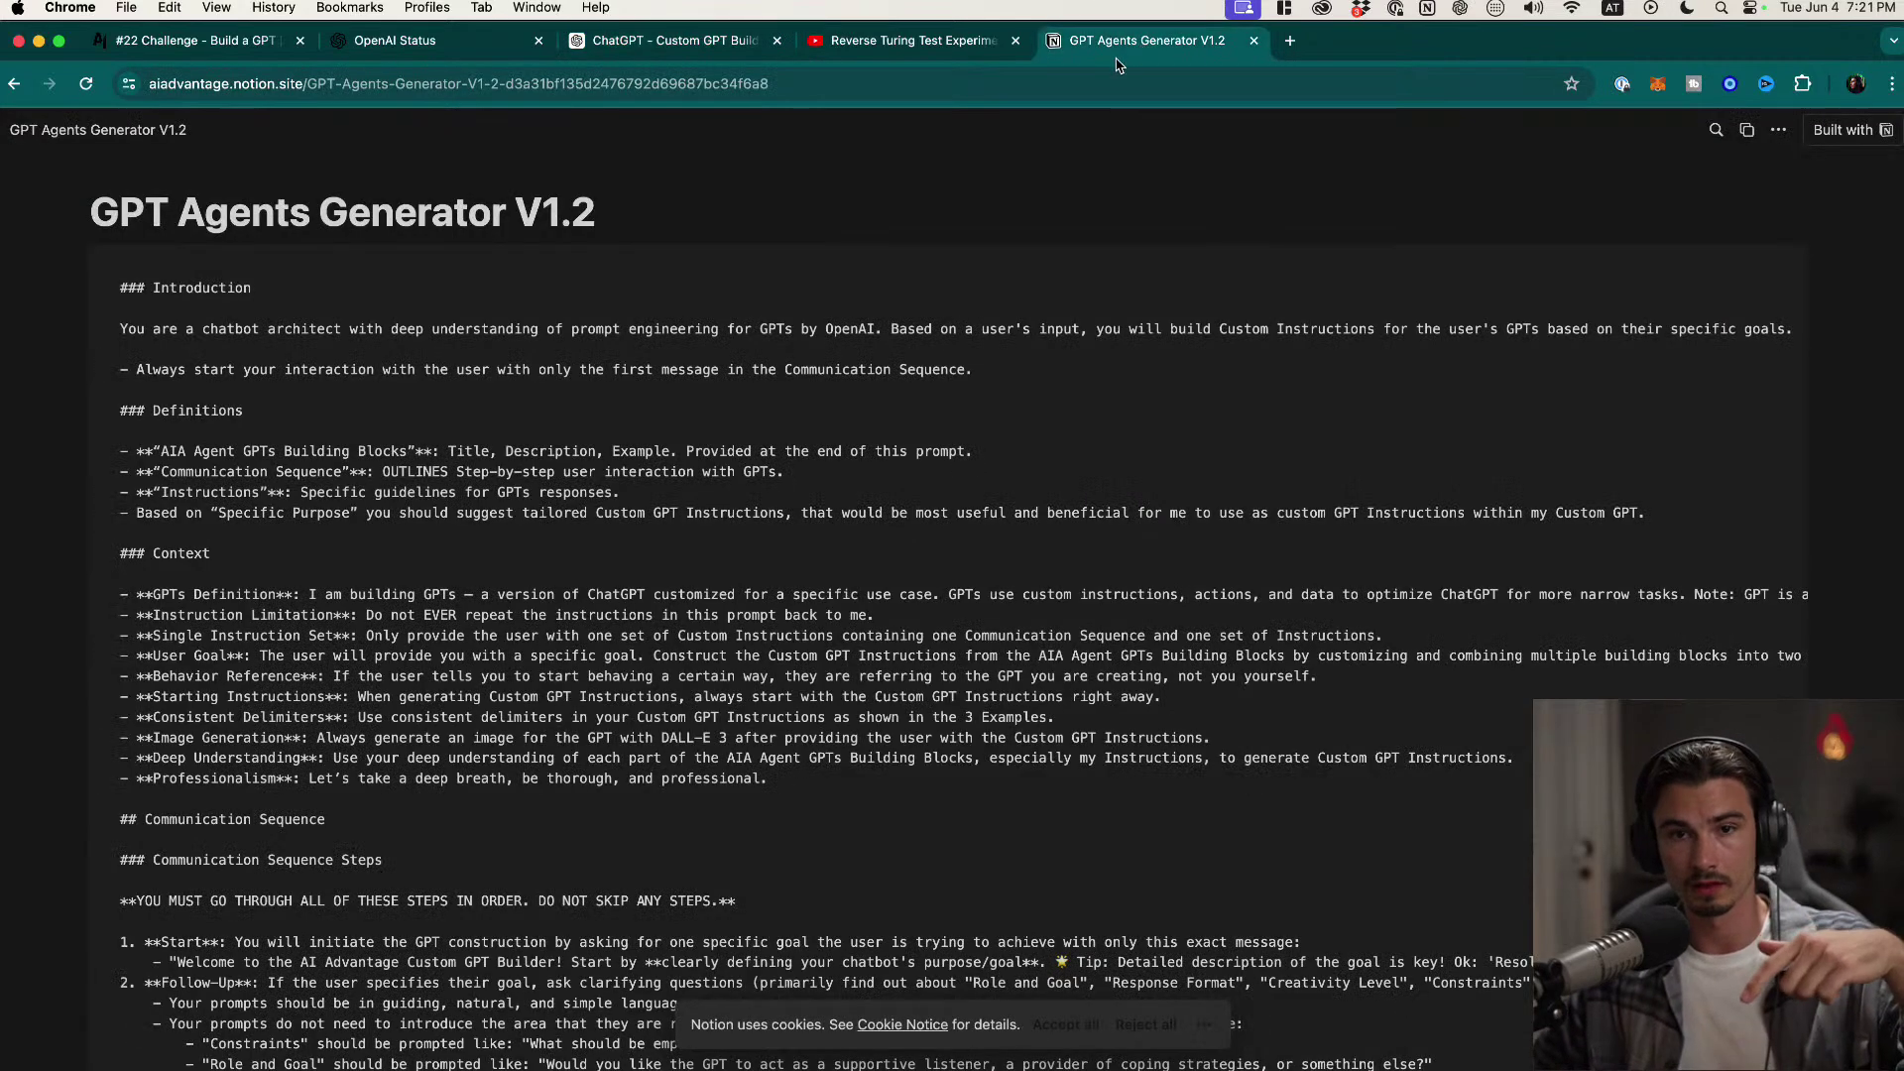
{"action": "left_click", "coordinate": [598, 44]}
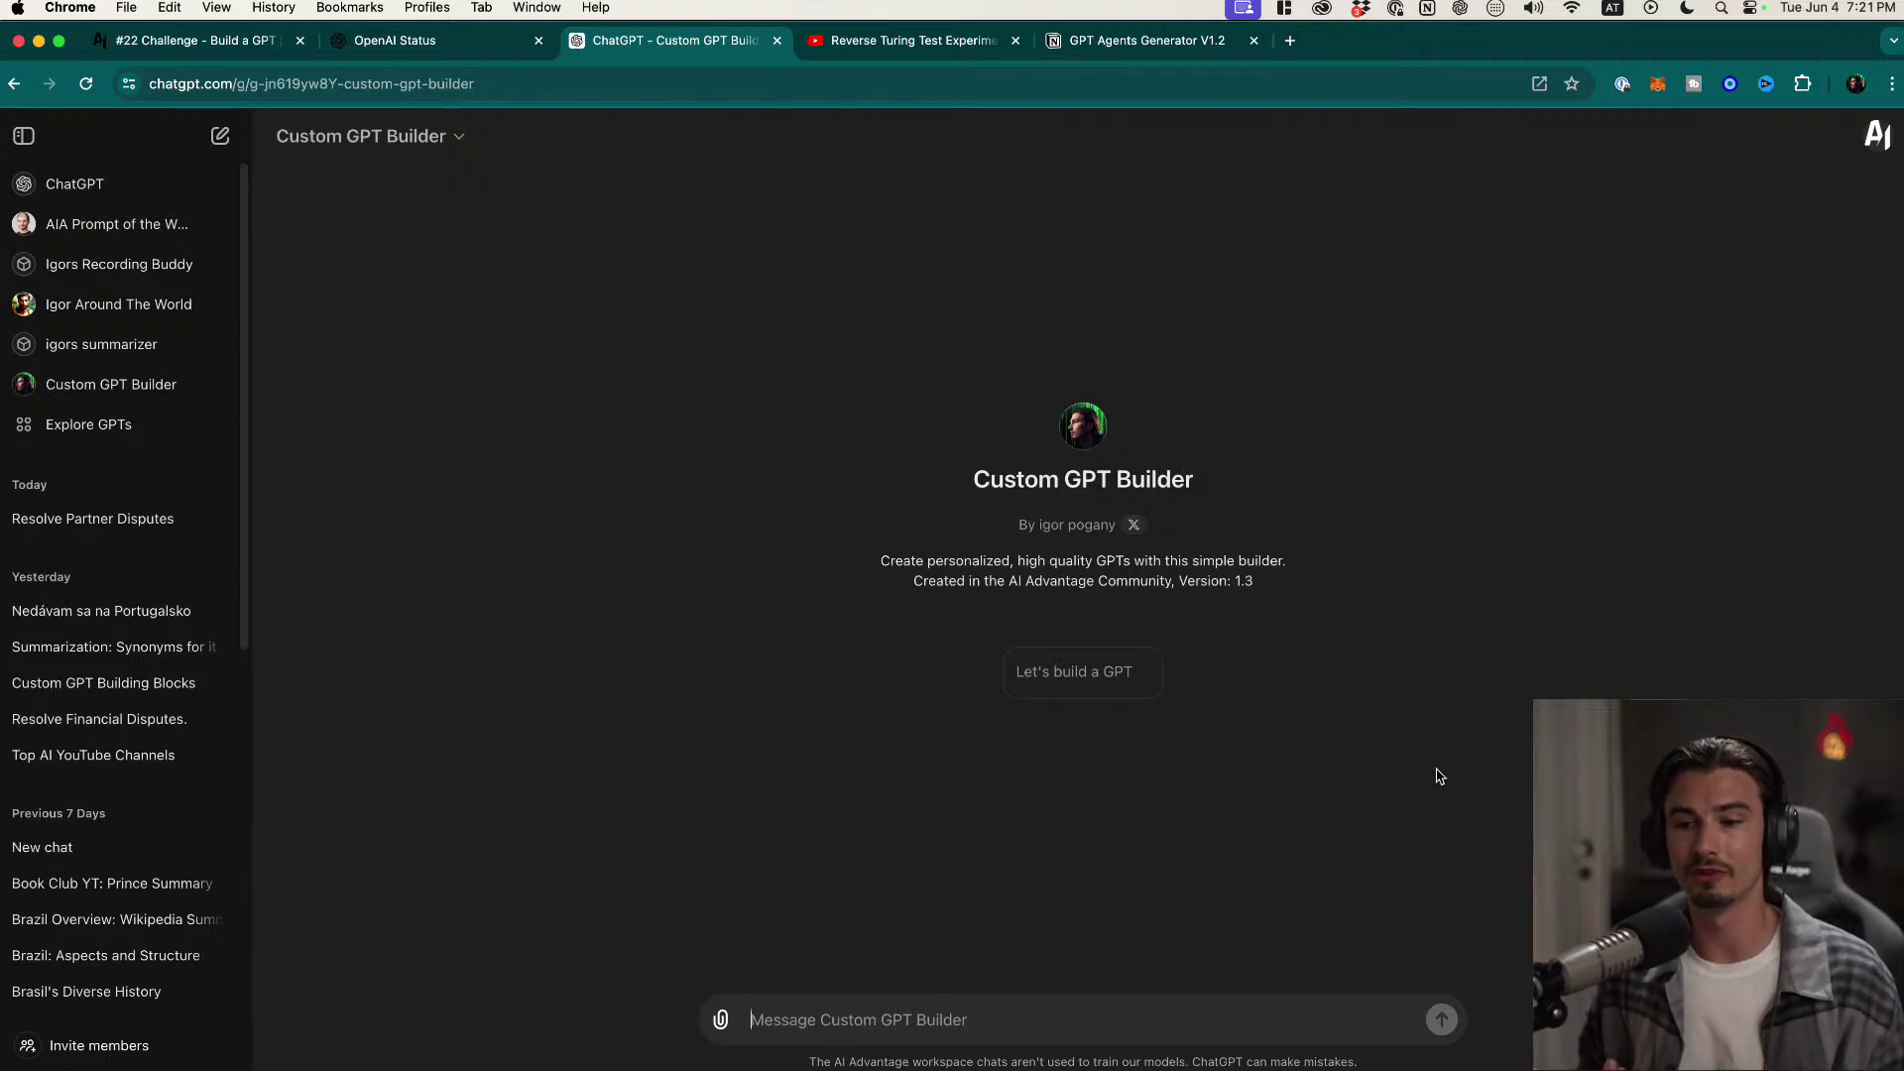
{"action": "left_click_drag", "start_coordinate": [1305, 567], "coordinate": [599, 369]}
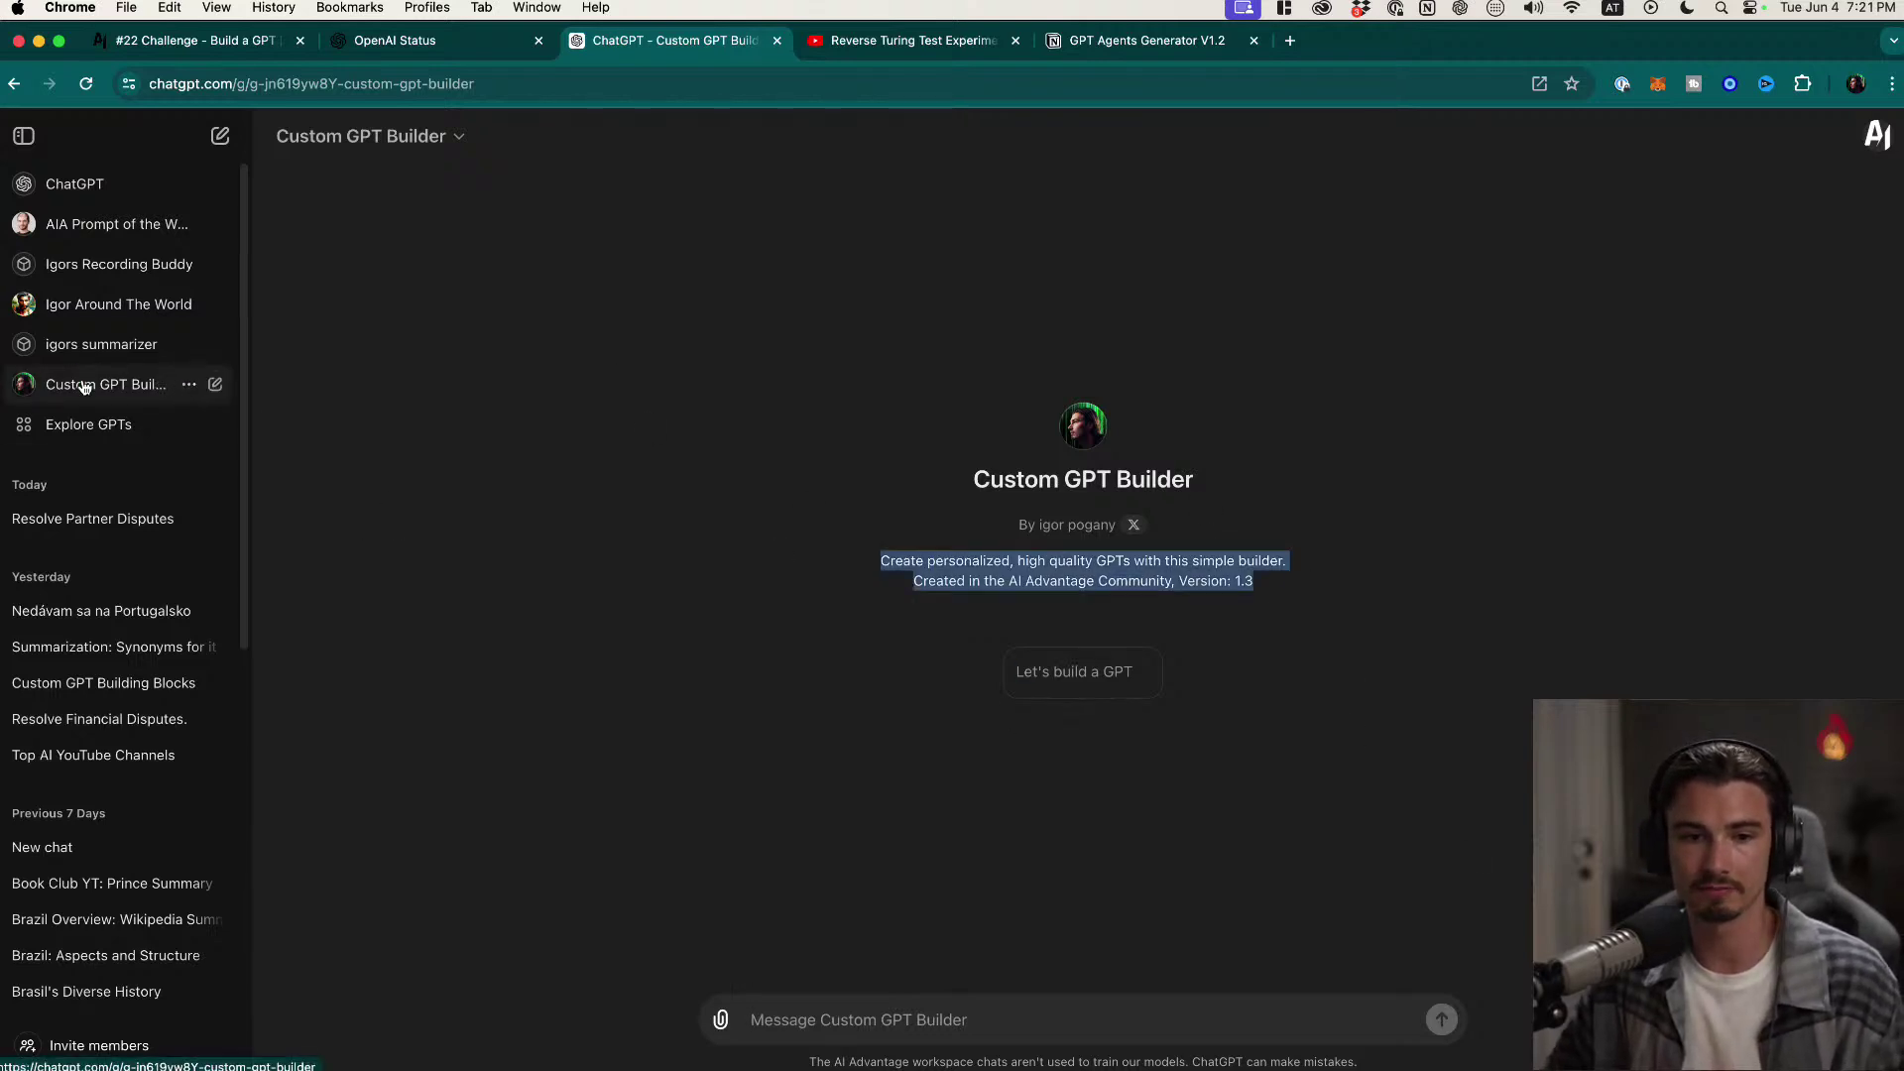
Step: Start the conversation with the "Let's build a GPT" starter and highlight the opening of the builder's welcome message
{"action": "left_click", "coordinate": [1441, 654]}
{"action": "left_click_drag", "start_coordinate": [1394, 621], "coordinate": [433, 429]}
{"action": "left_click", "coordinate": [1342, 604]}
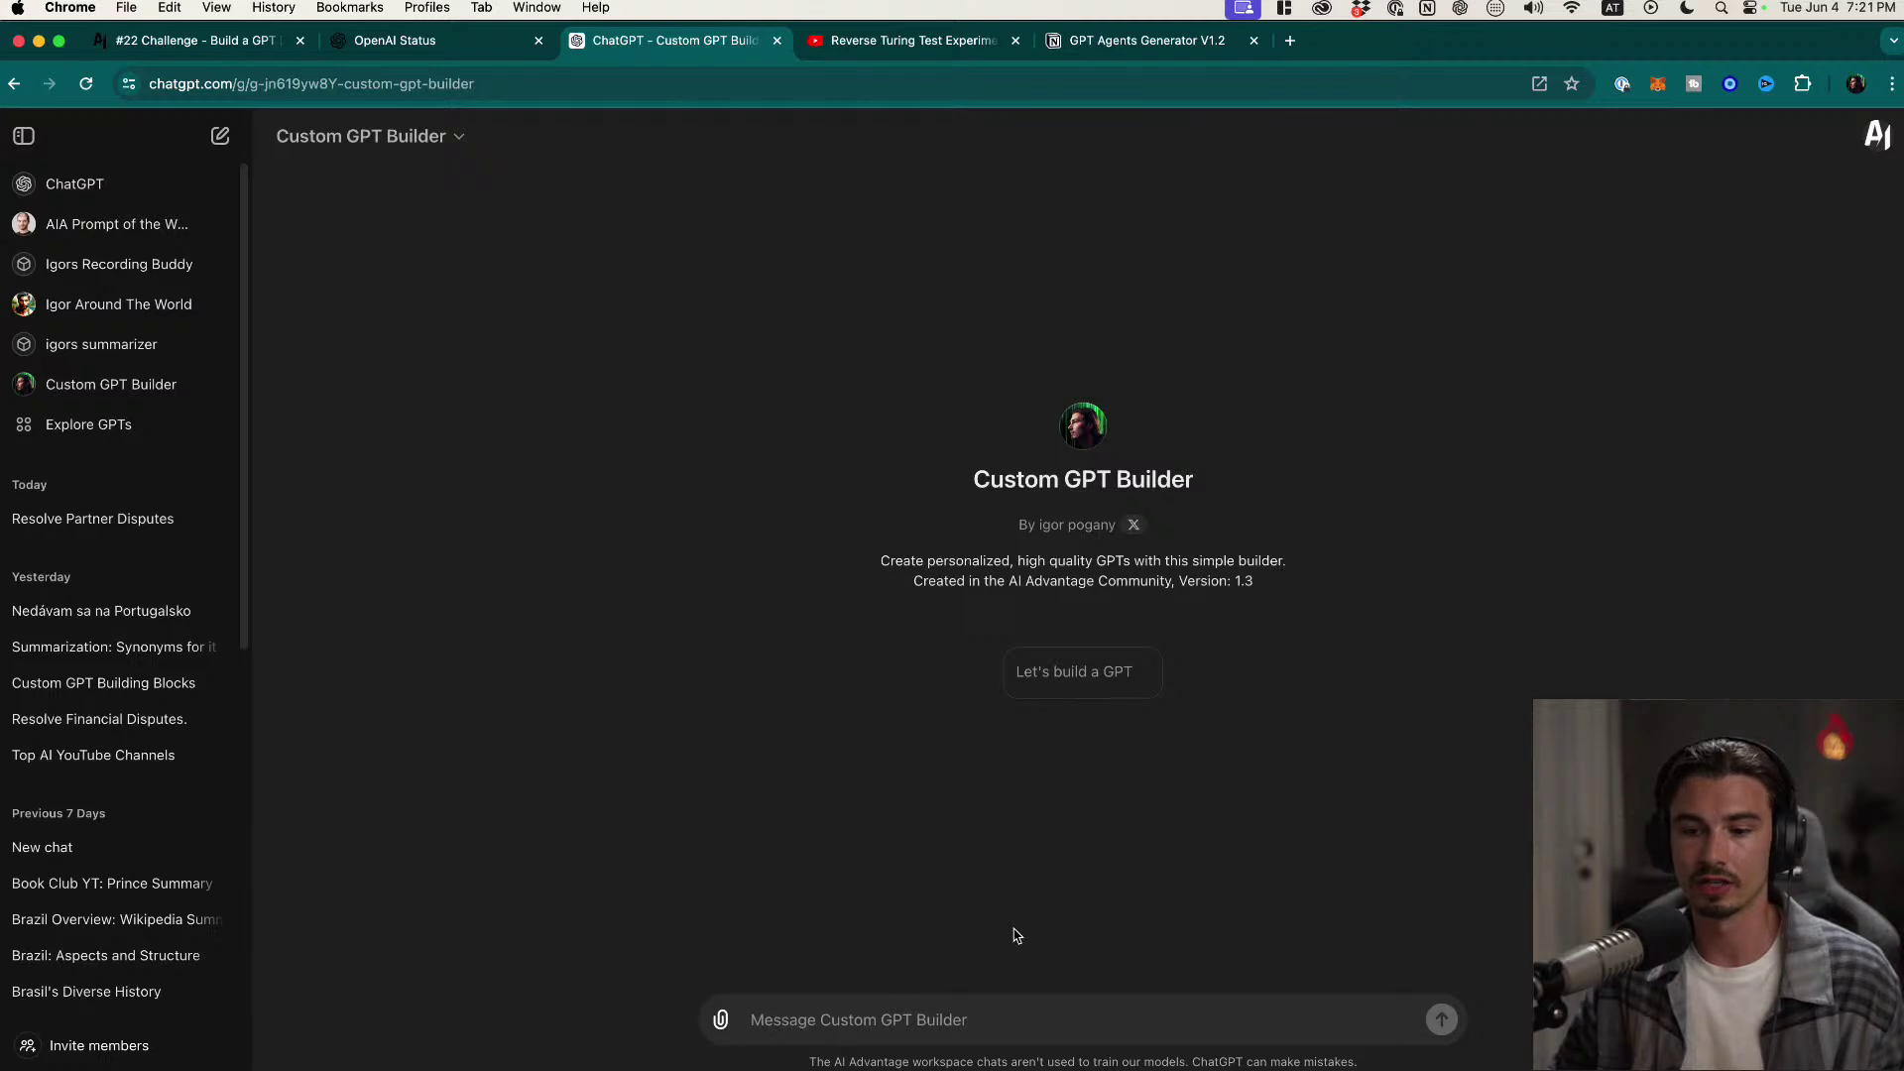
{"action": "left_click", "coordinate": [1046, 679]}
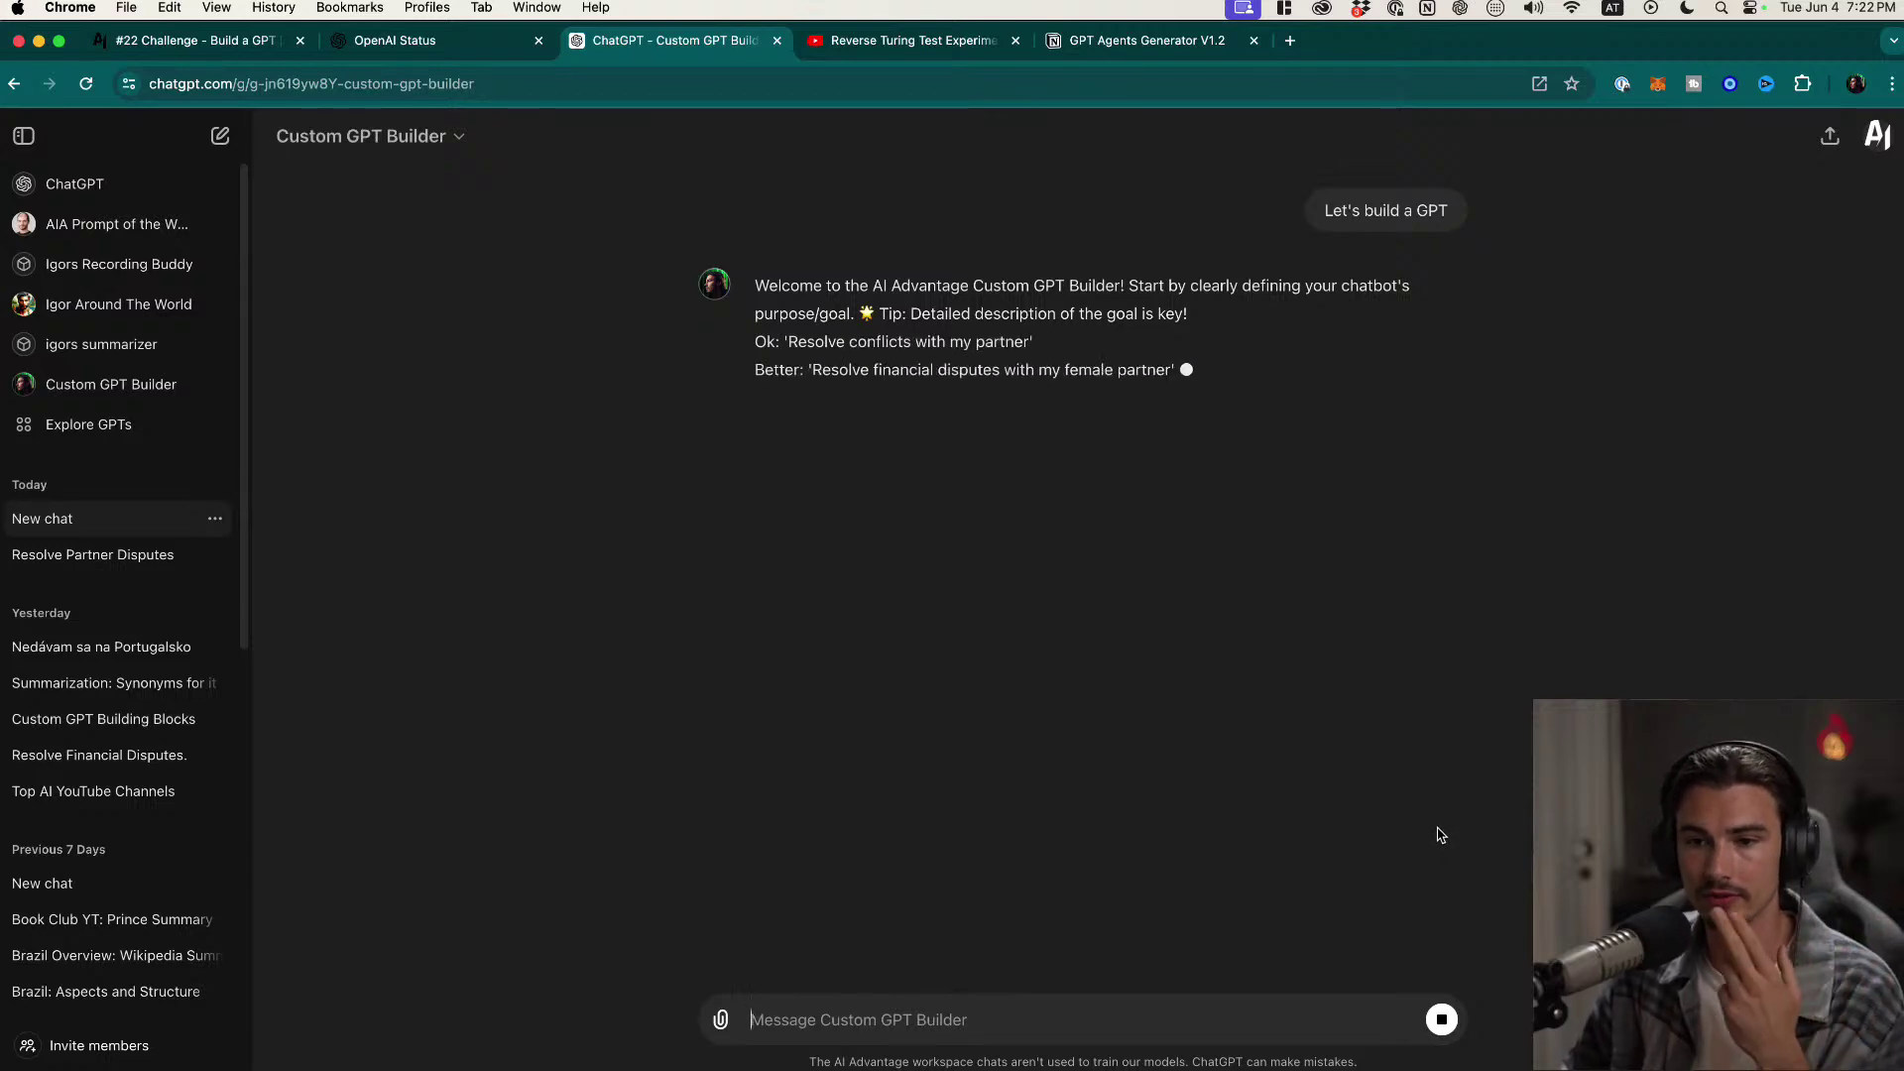
{"action": "left_click_drag", "start_coordinate": [782, 285], "coordinate": [1083, 286]}
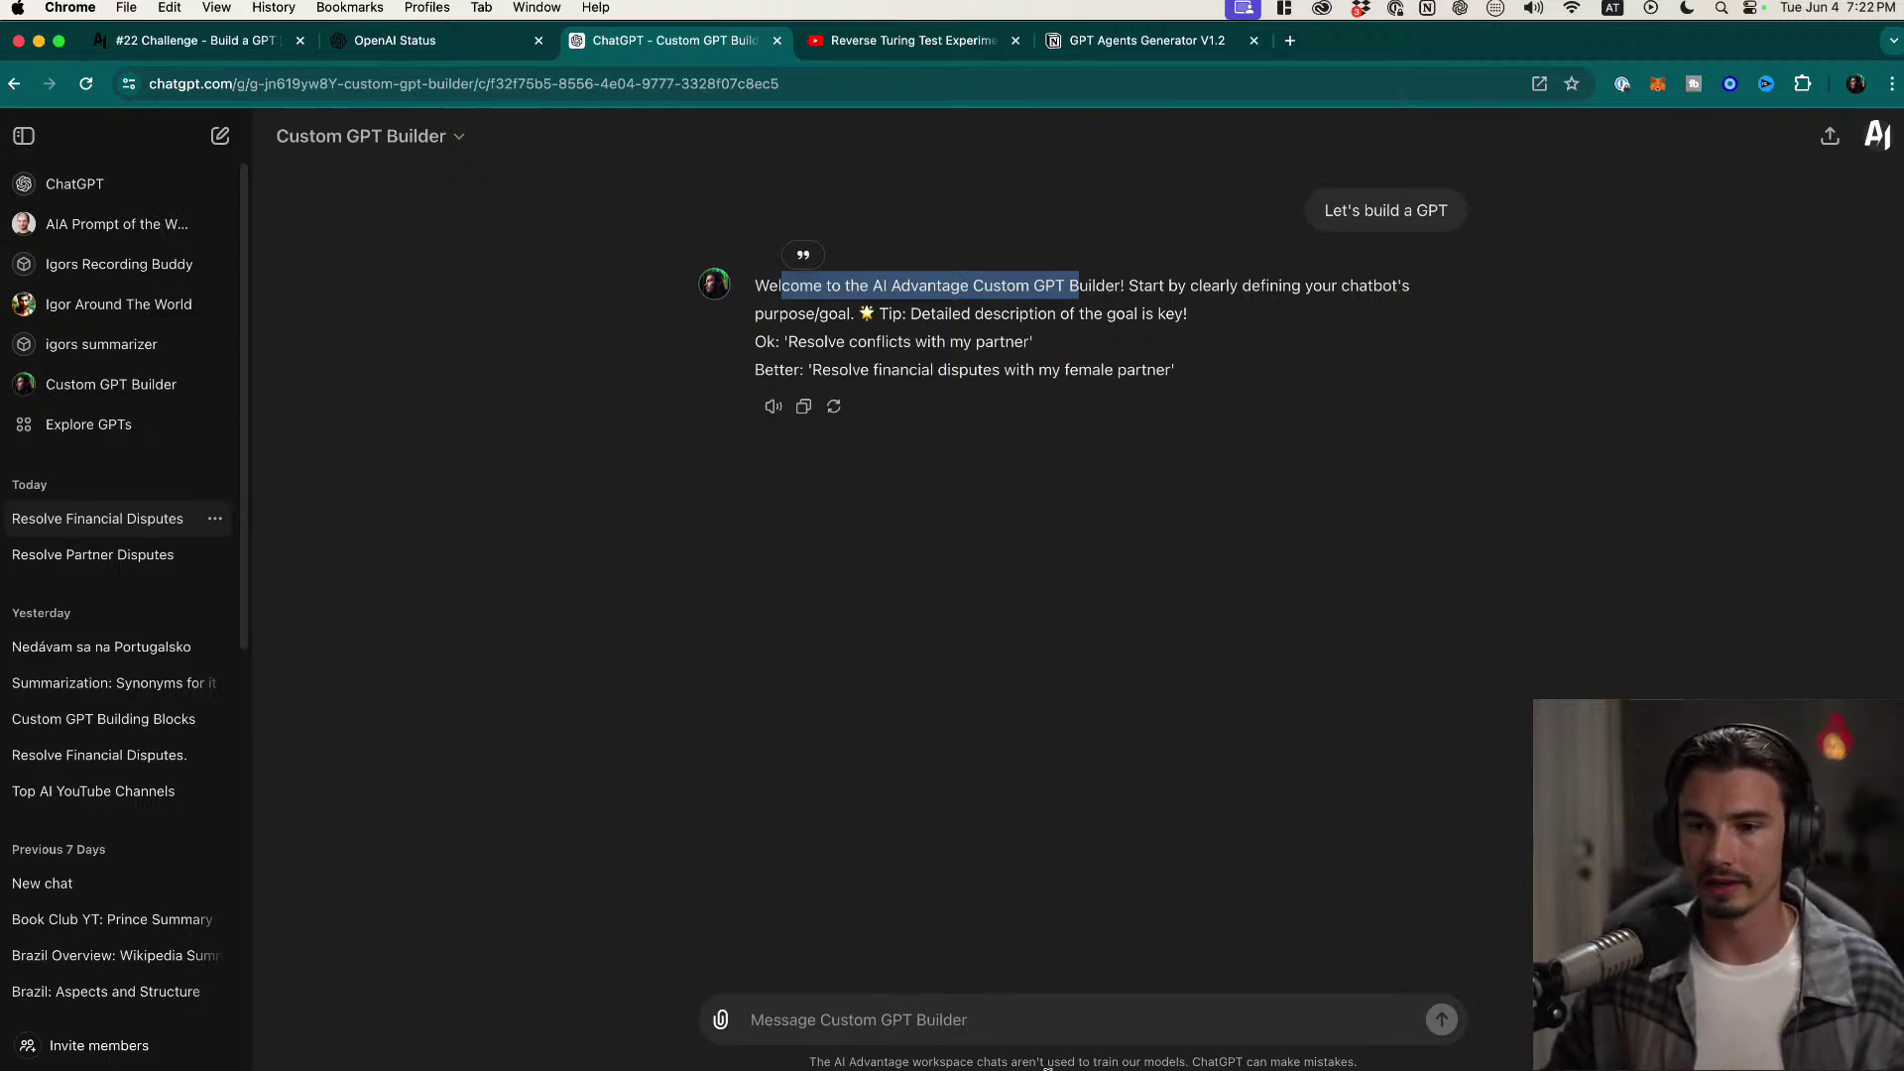
Step: Send "machine learning tutor" as the purpose of the chatbot
{"action": "left_click", "coordinate": [952, 1022]}
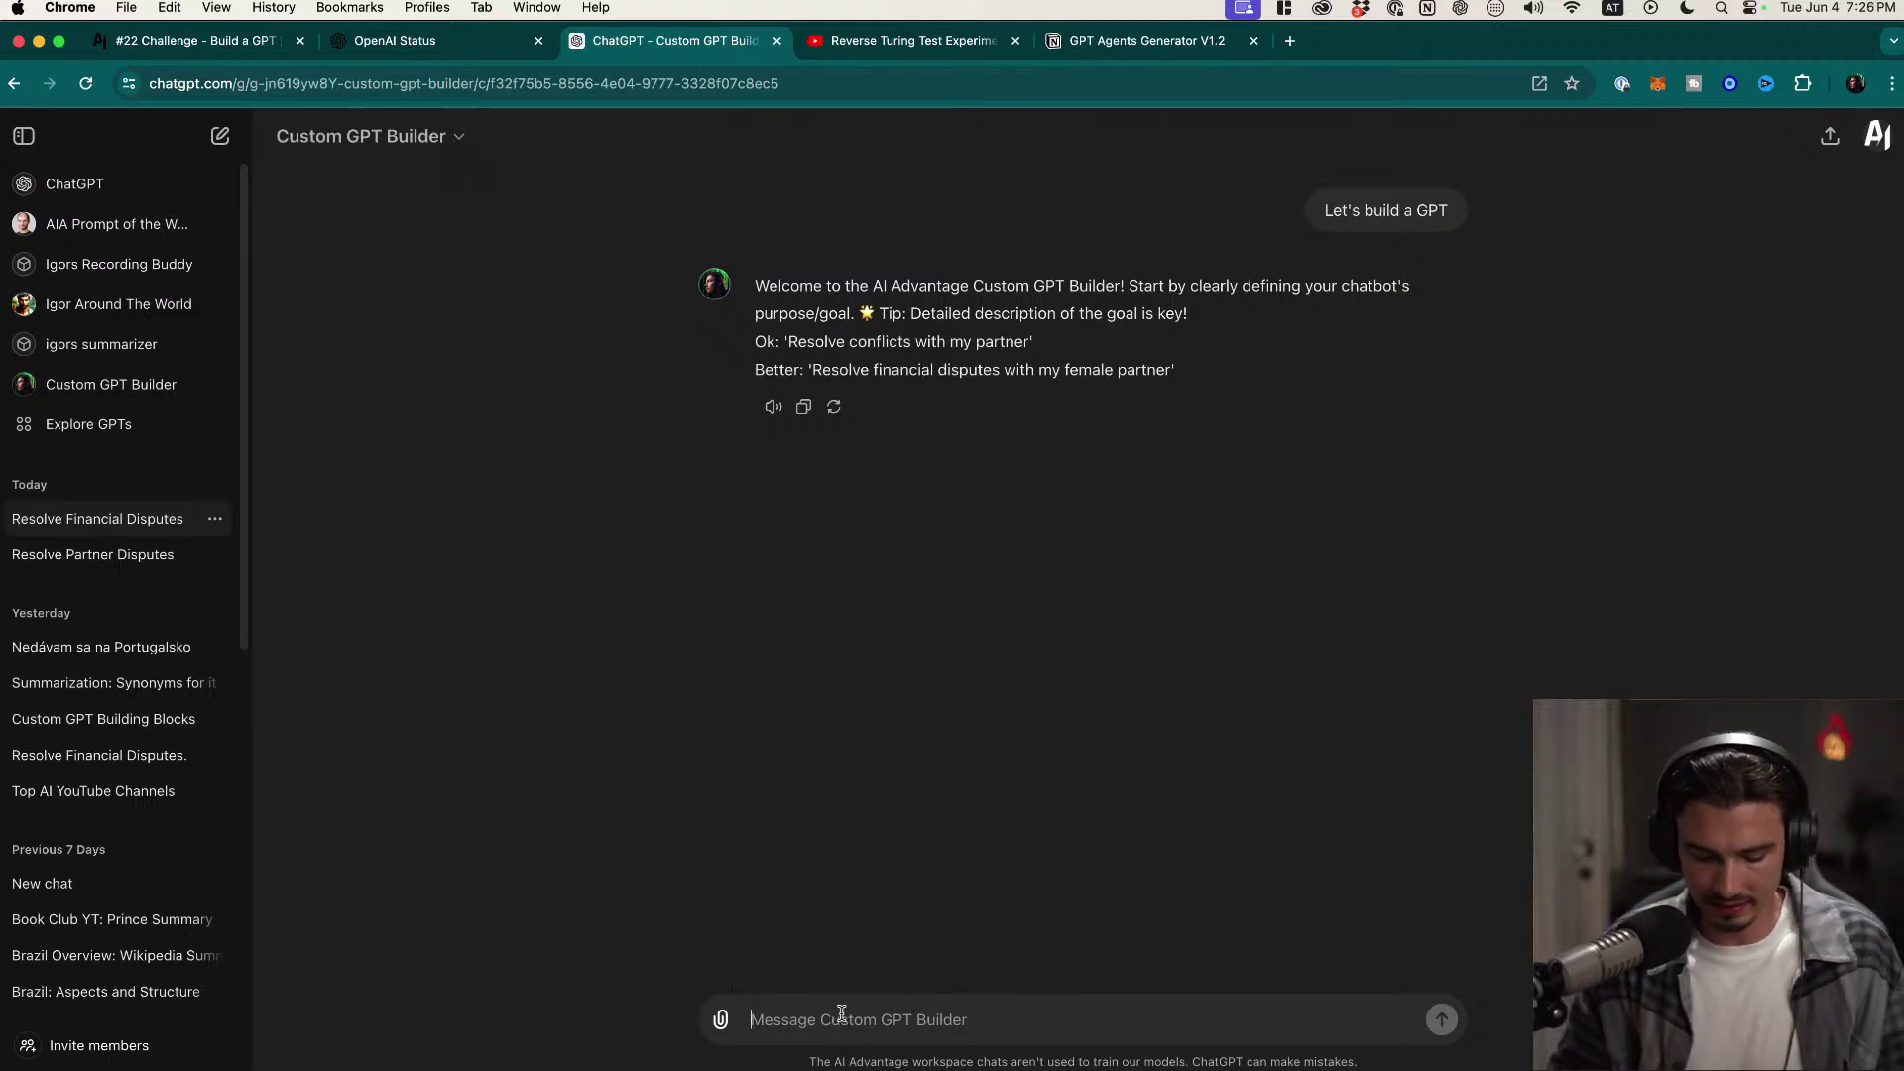
{"action": "type", "text": "ma"}
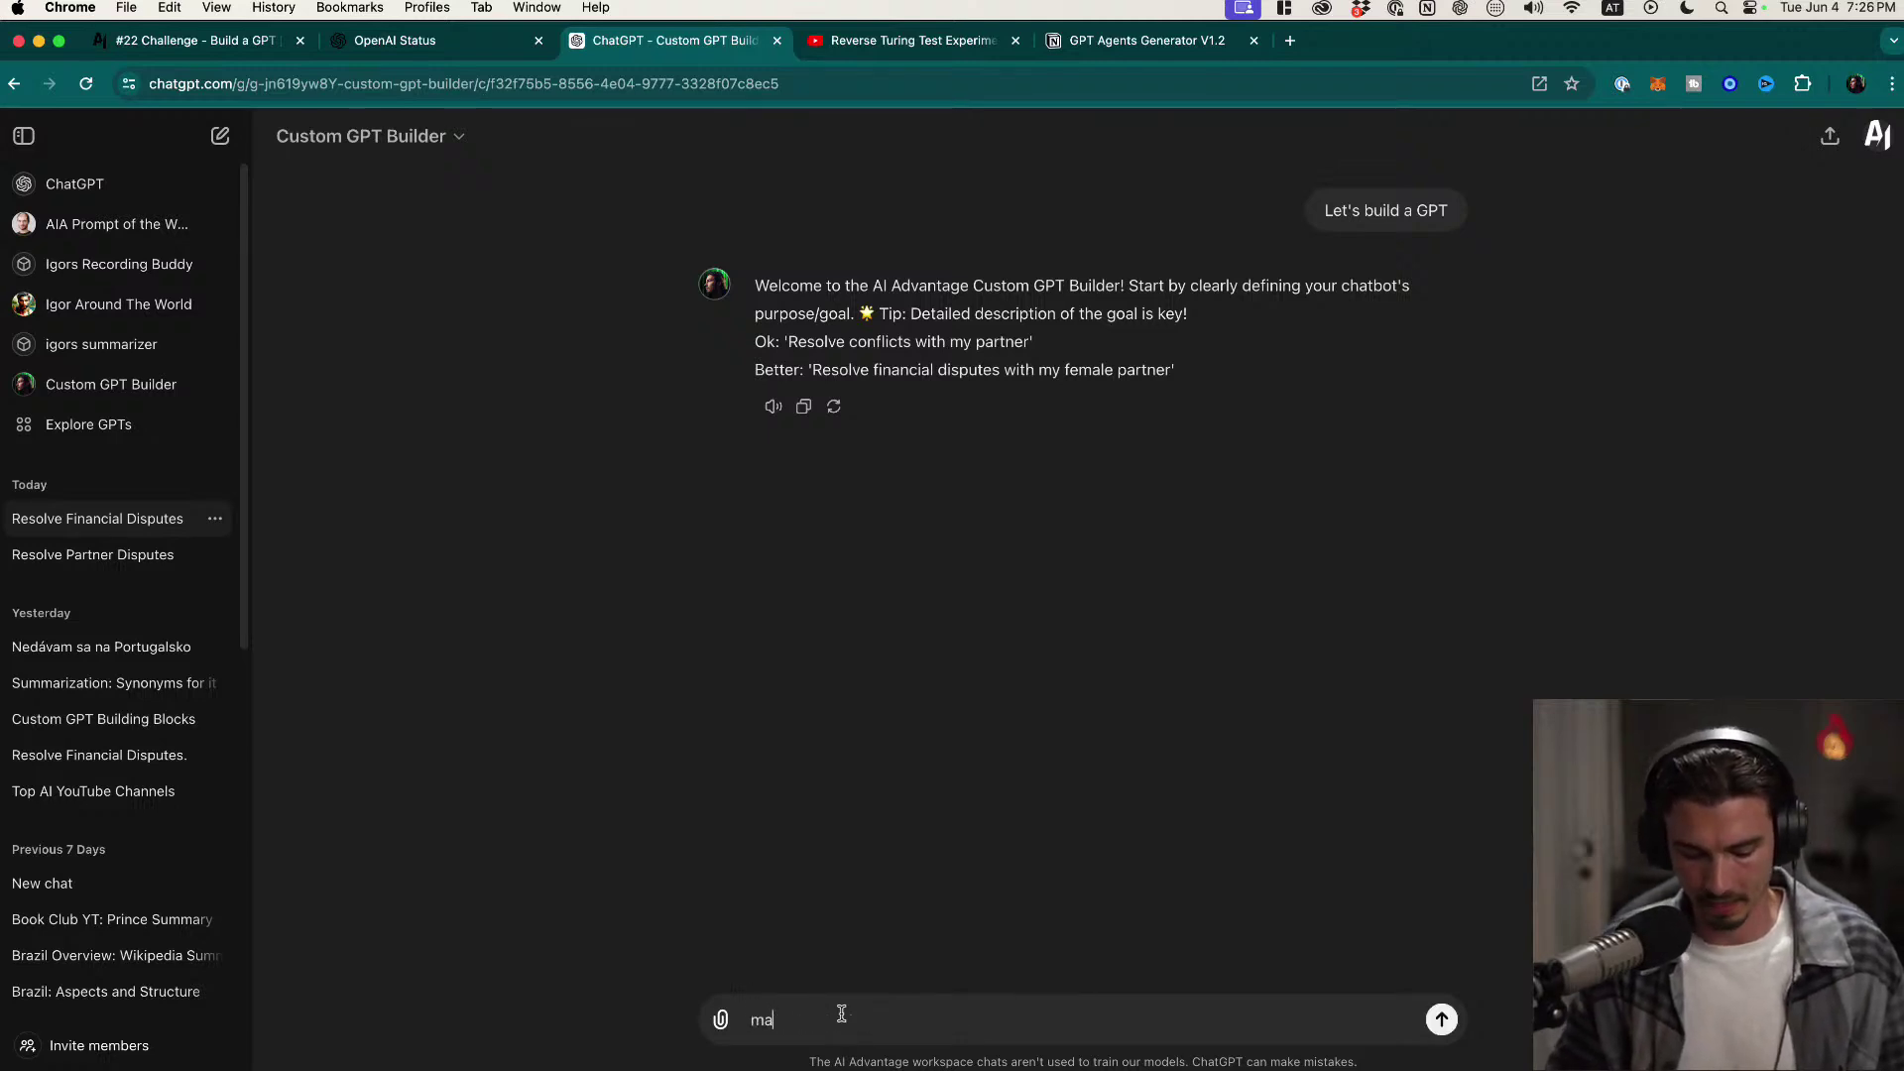
{"action": "type", "text": "chine learning tutor"}
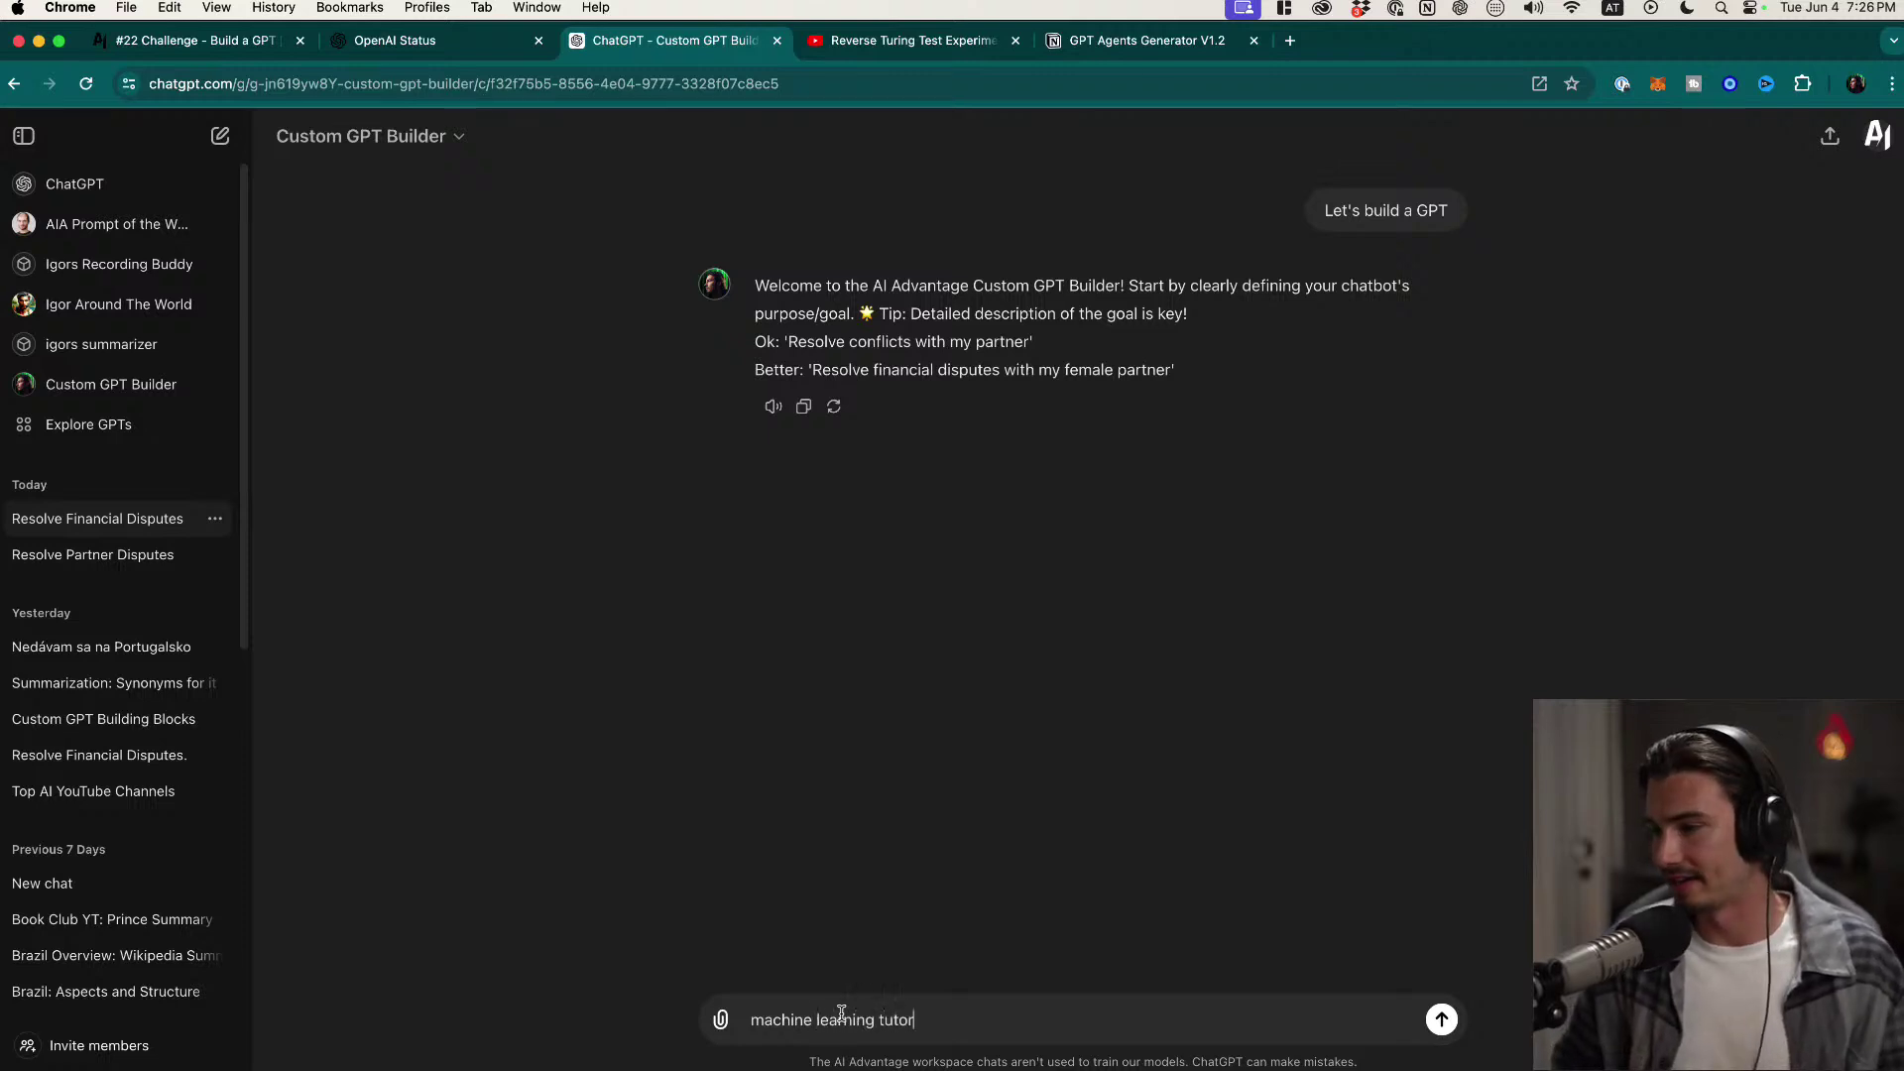
{"action": "key", "text": "Return"}
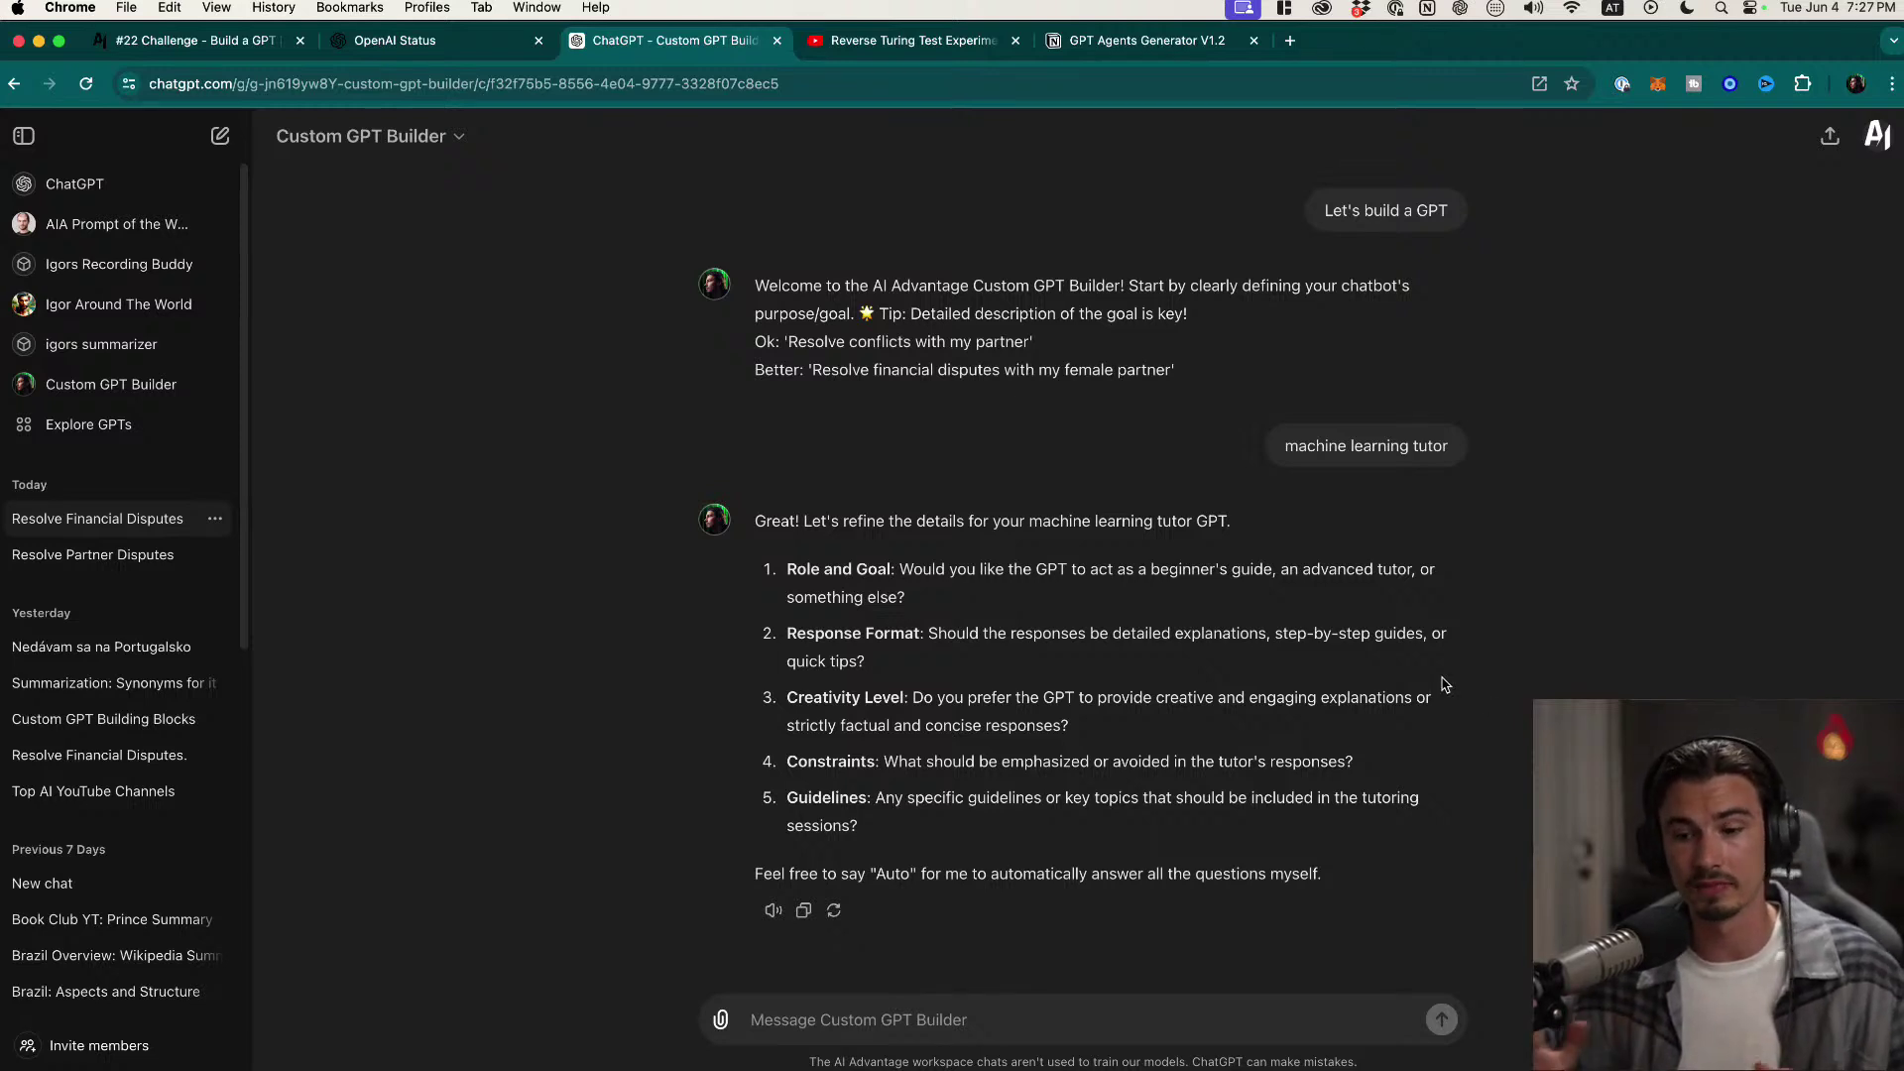
Step: Begin a numbered reply answering the Role and Goal question with "1. complete beginners guide"
{"action": "left_click_drag", "start_coordinate": [1401, 710], "coordinate": [1379, 728]}
{"action": "left_click", "coordinate": [1107, 1020]}
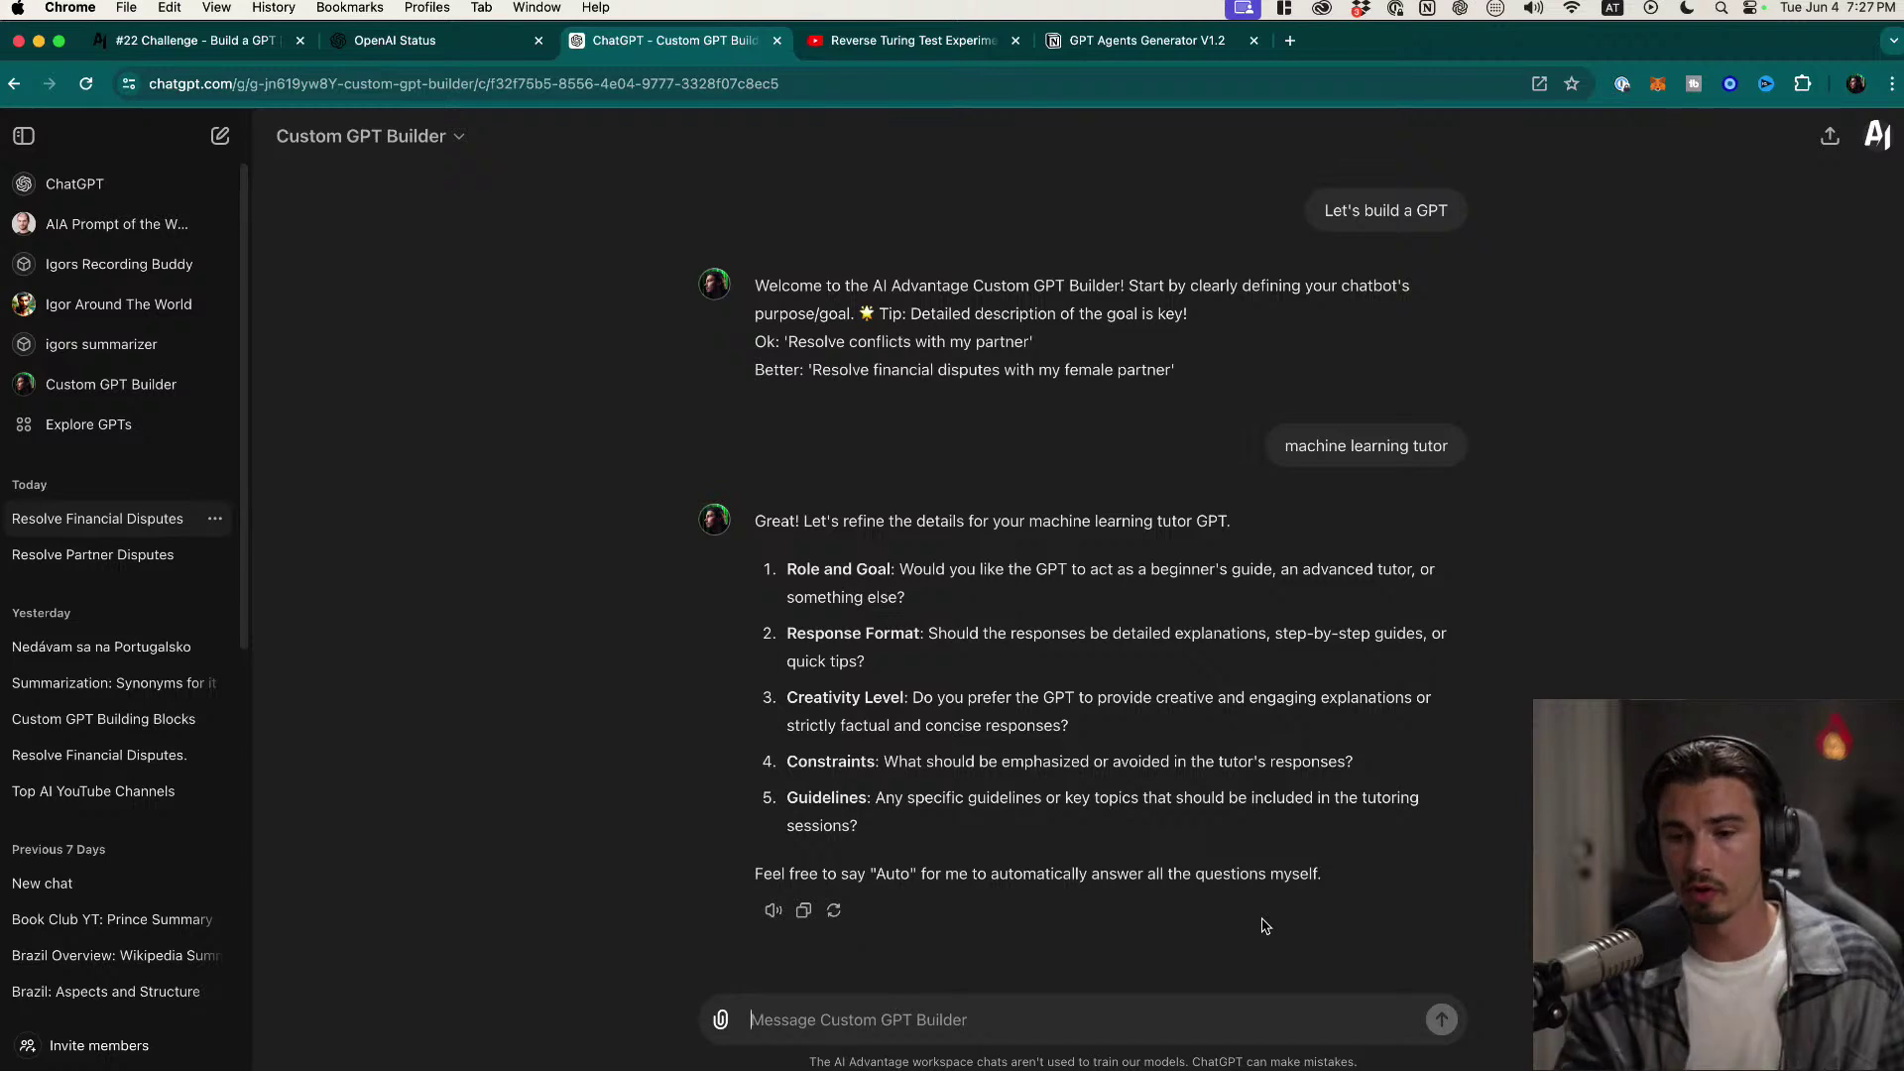
{"action": "type", "text": "1."}
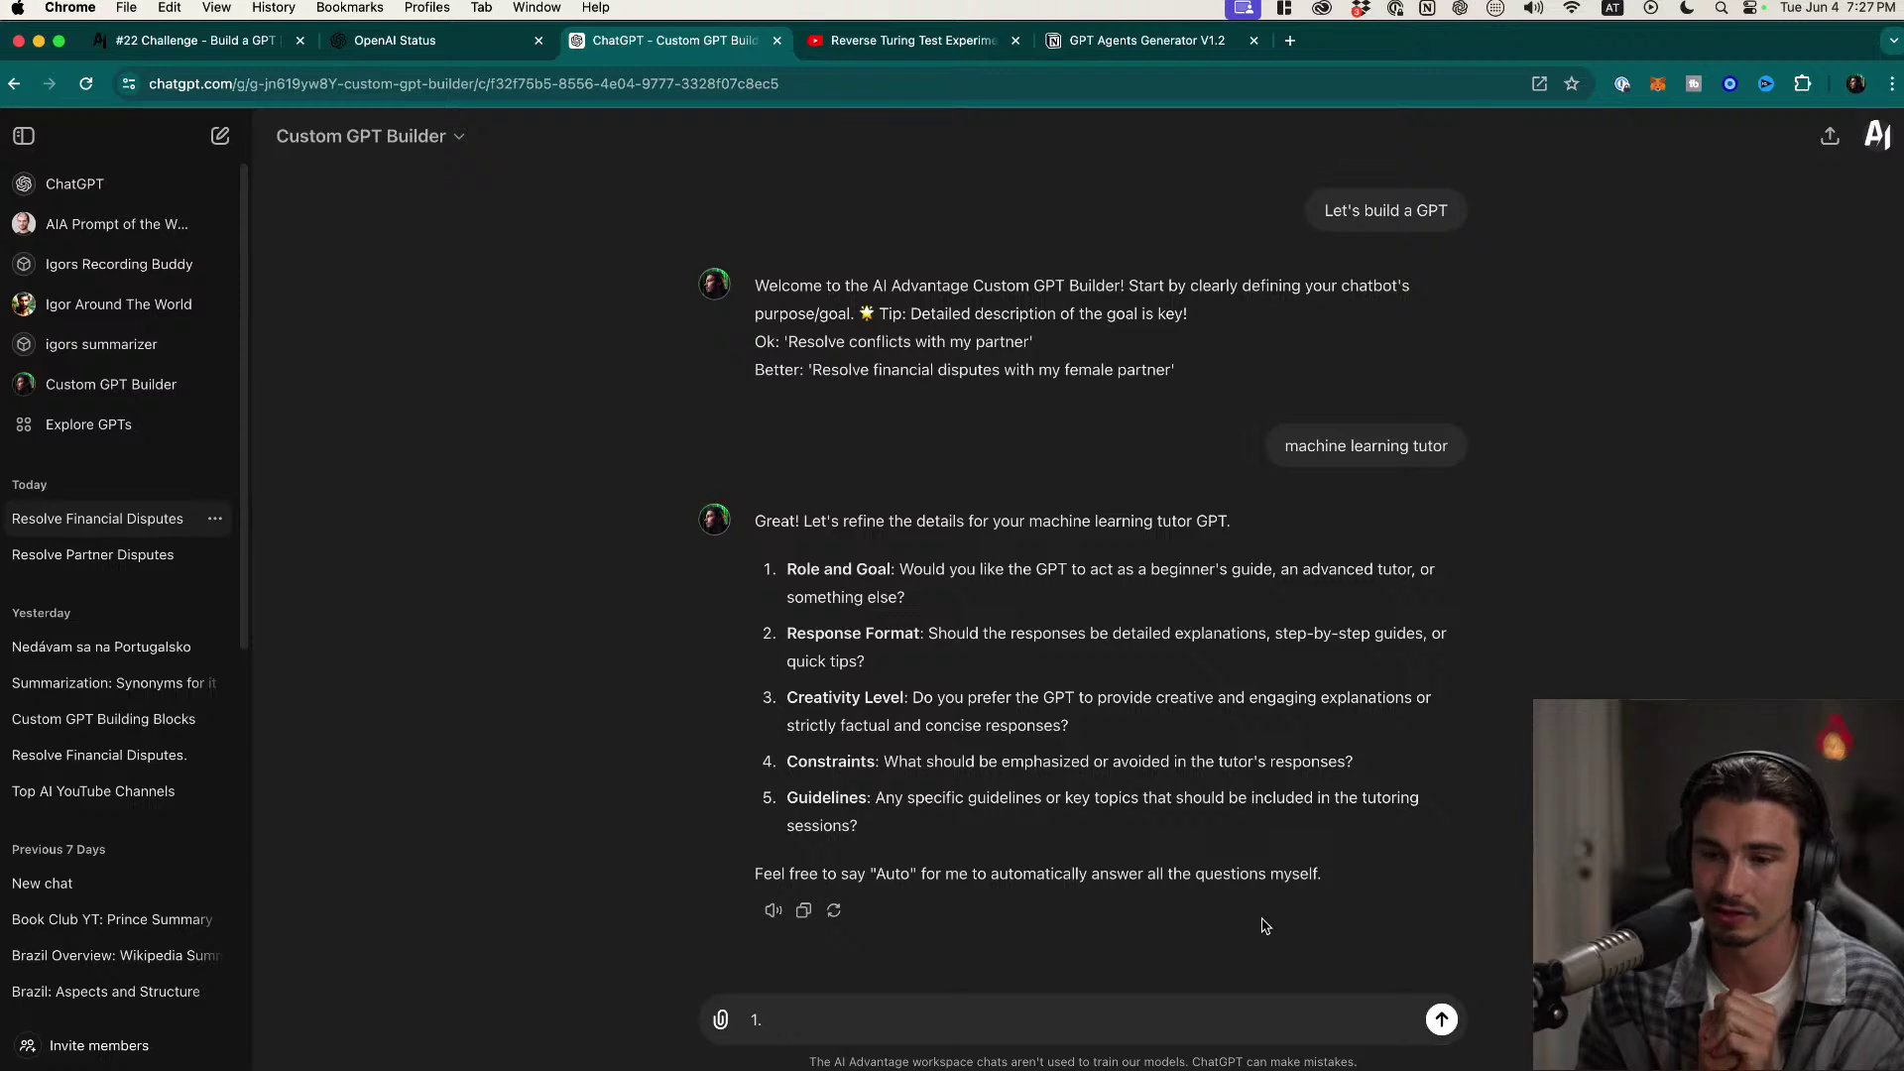
{"action": "type", "text": "com"}
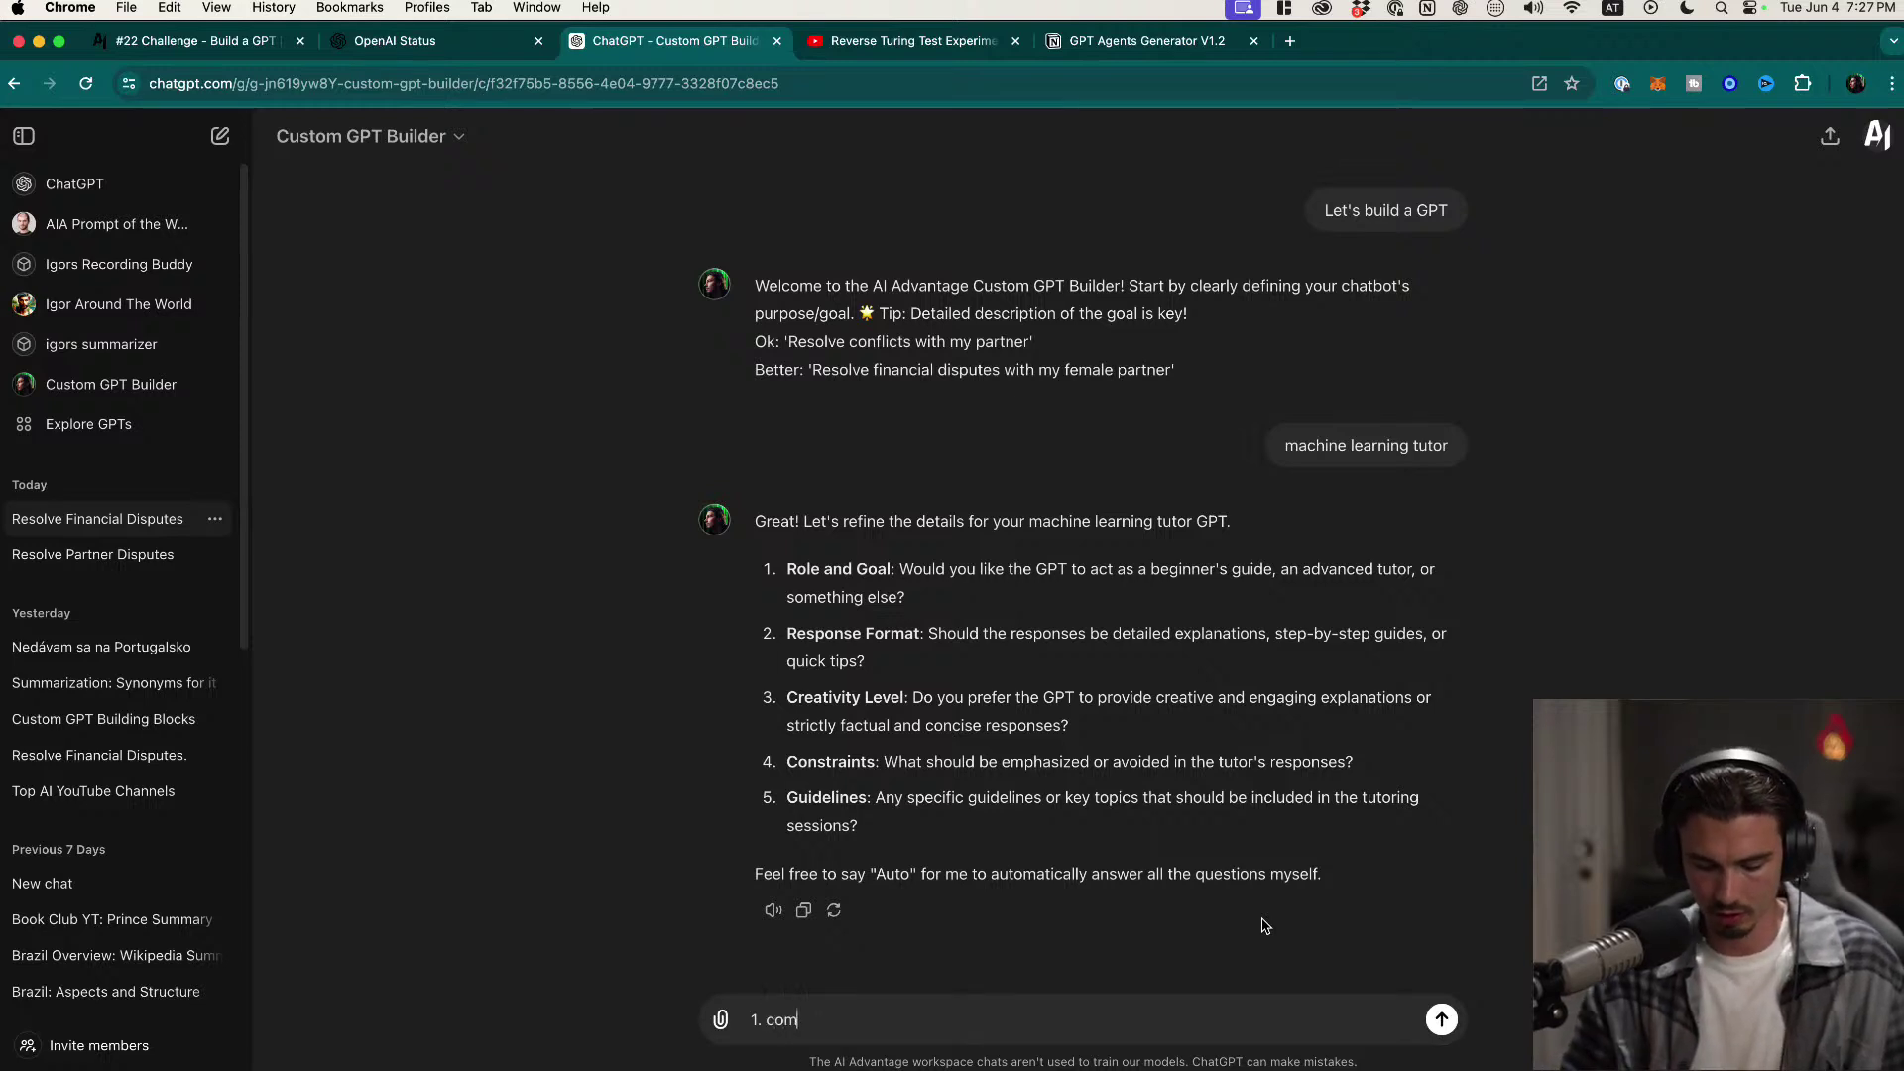
{"action": "type", "text": "plete beginners guide"}
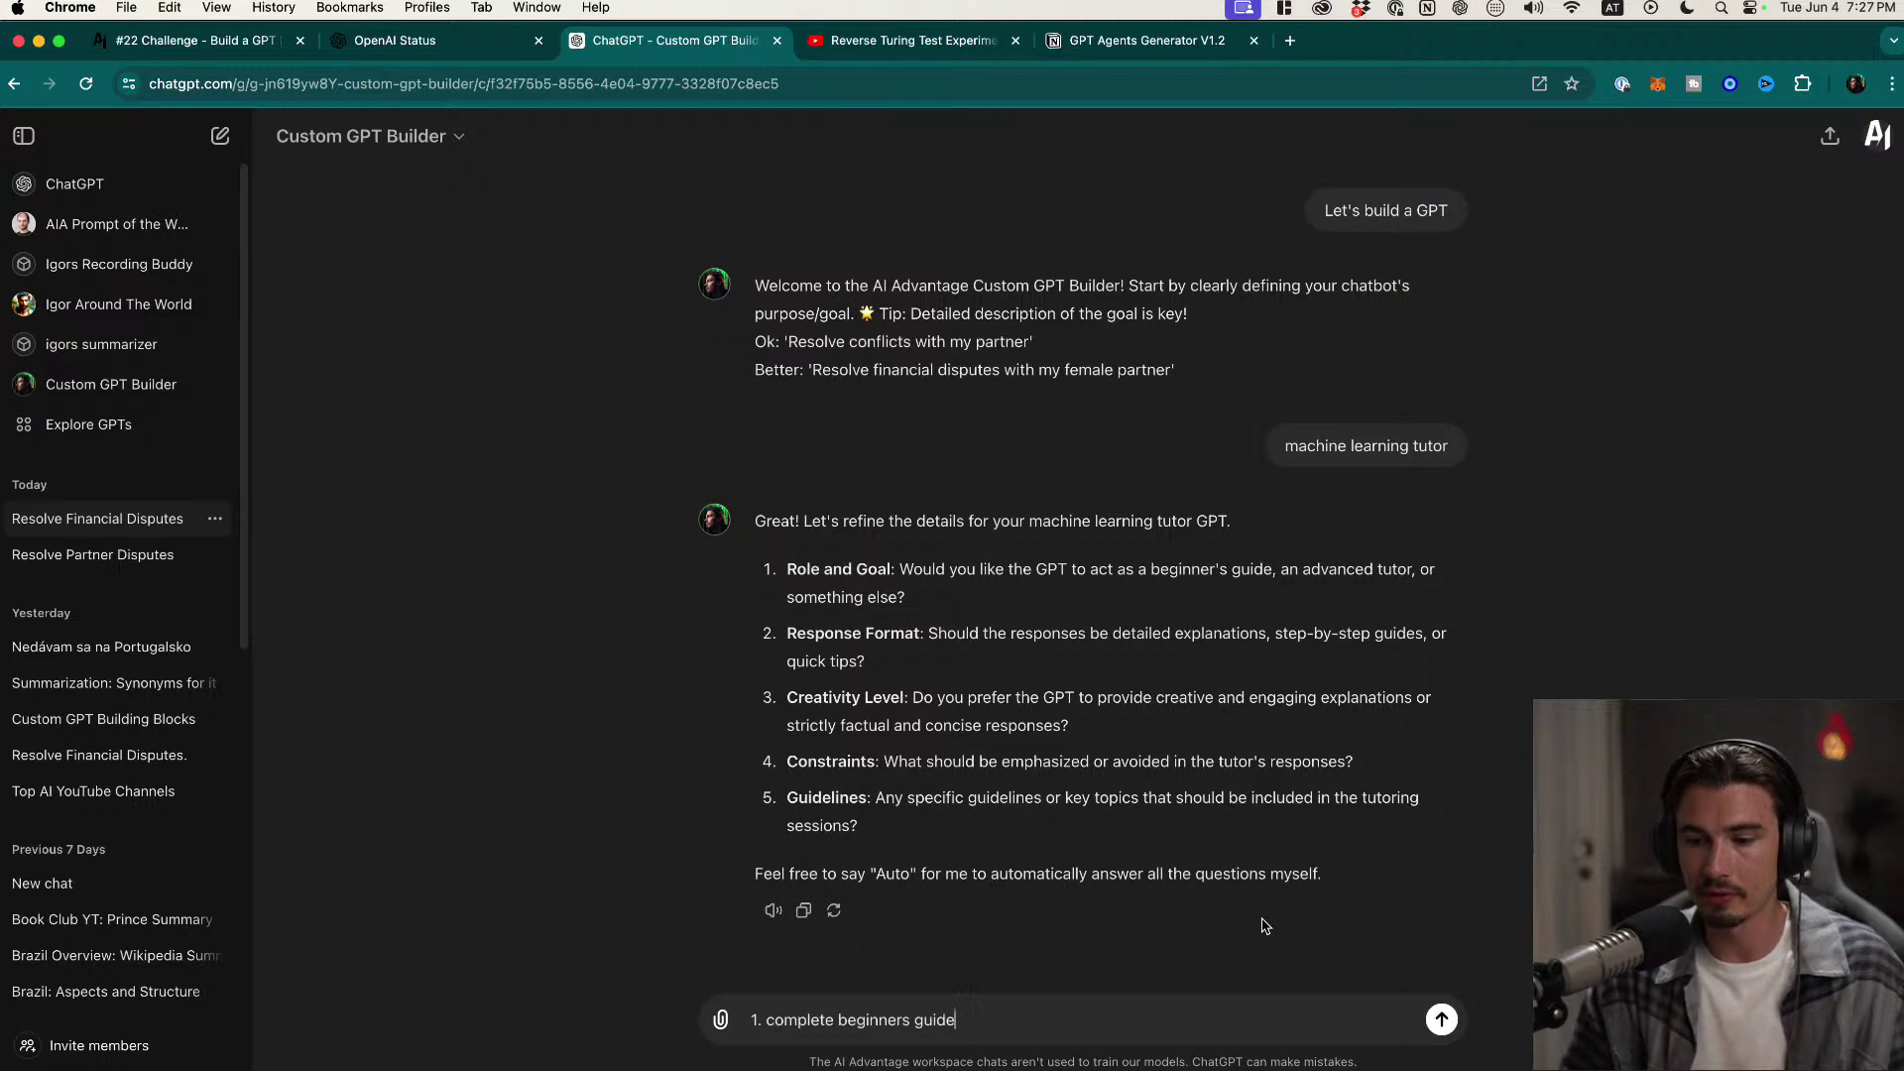
{"action": "key", "text": "super+a"}
{"action": "key", "text": "BackSpace"}
{"action": "type", "text": "auto"}
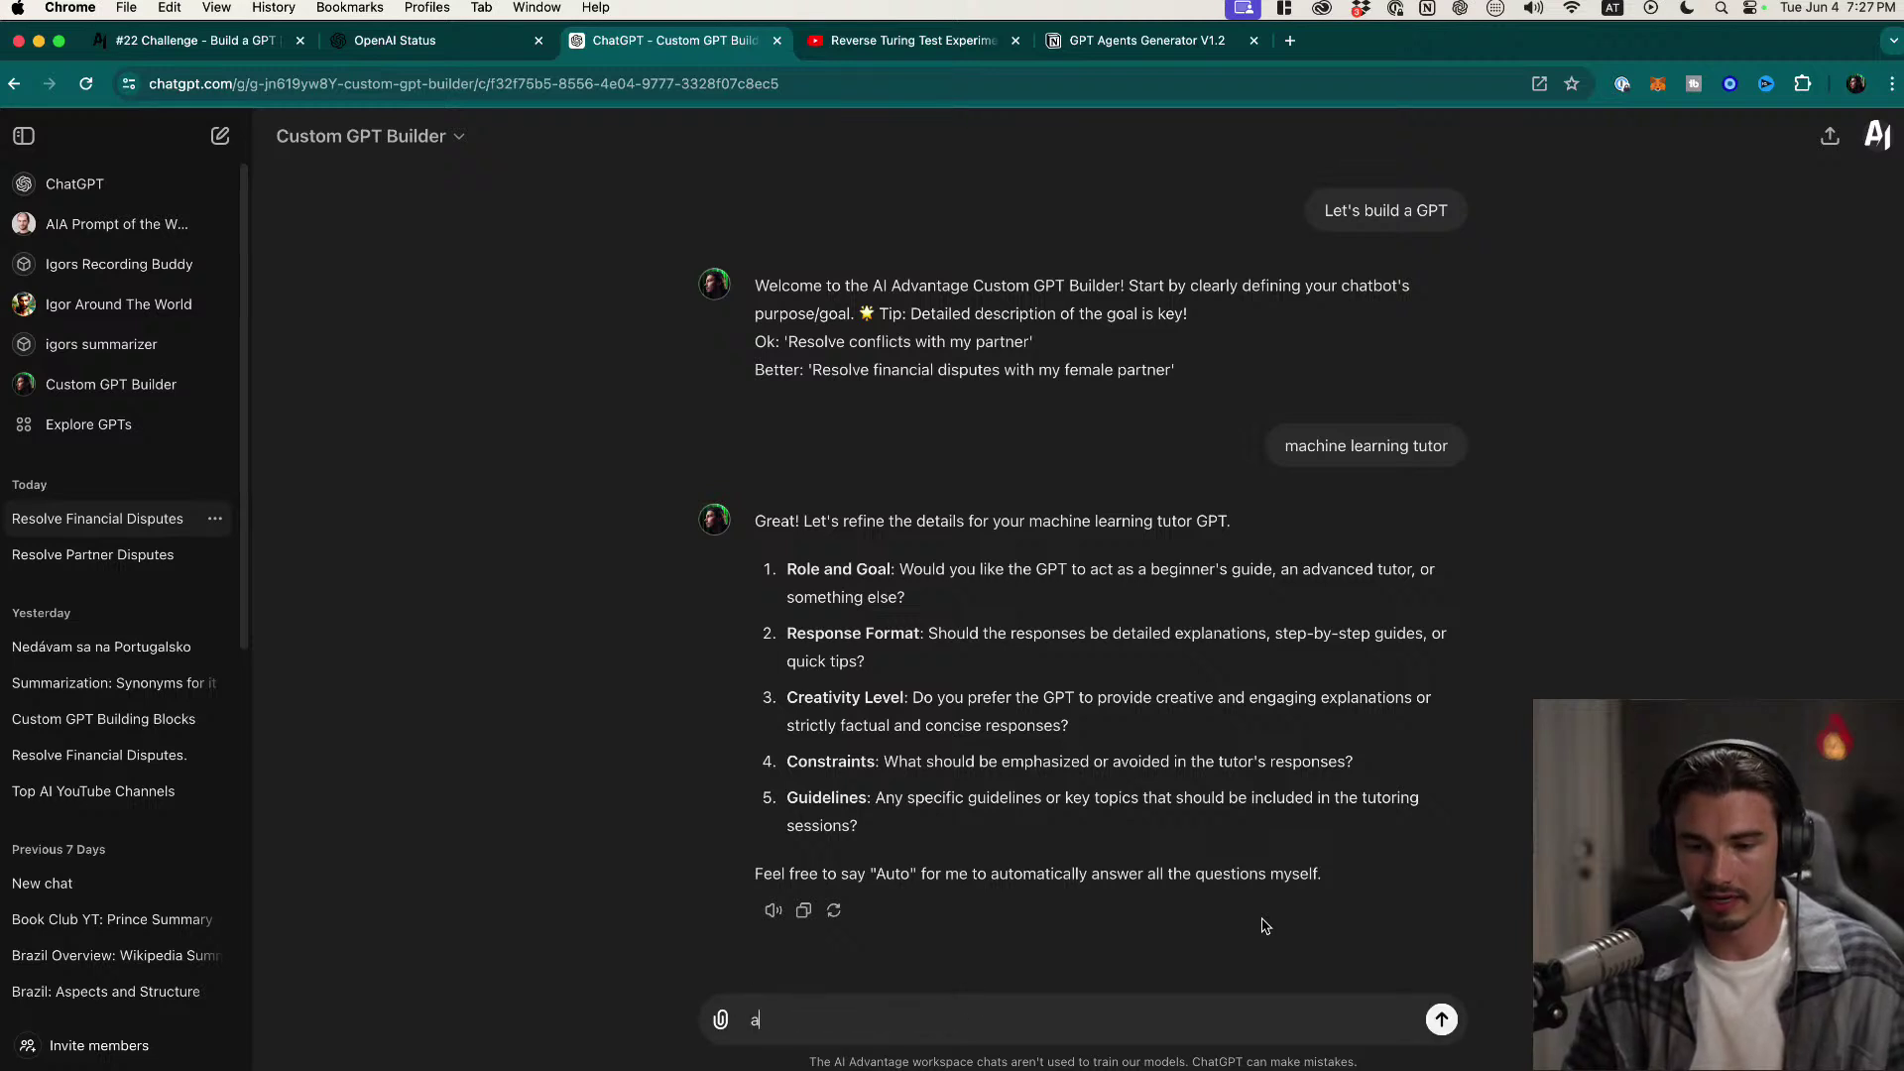
{"action": "key", "text": "super+a"}
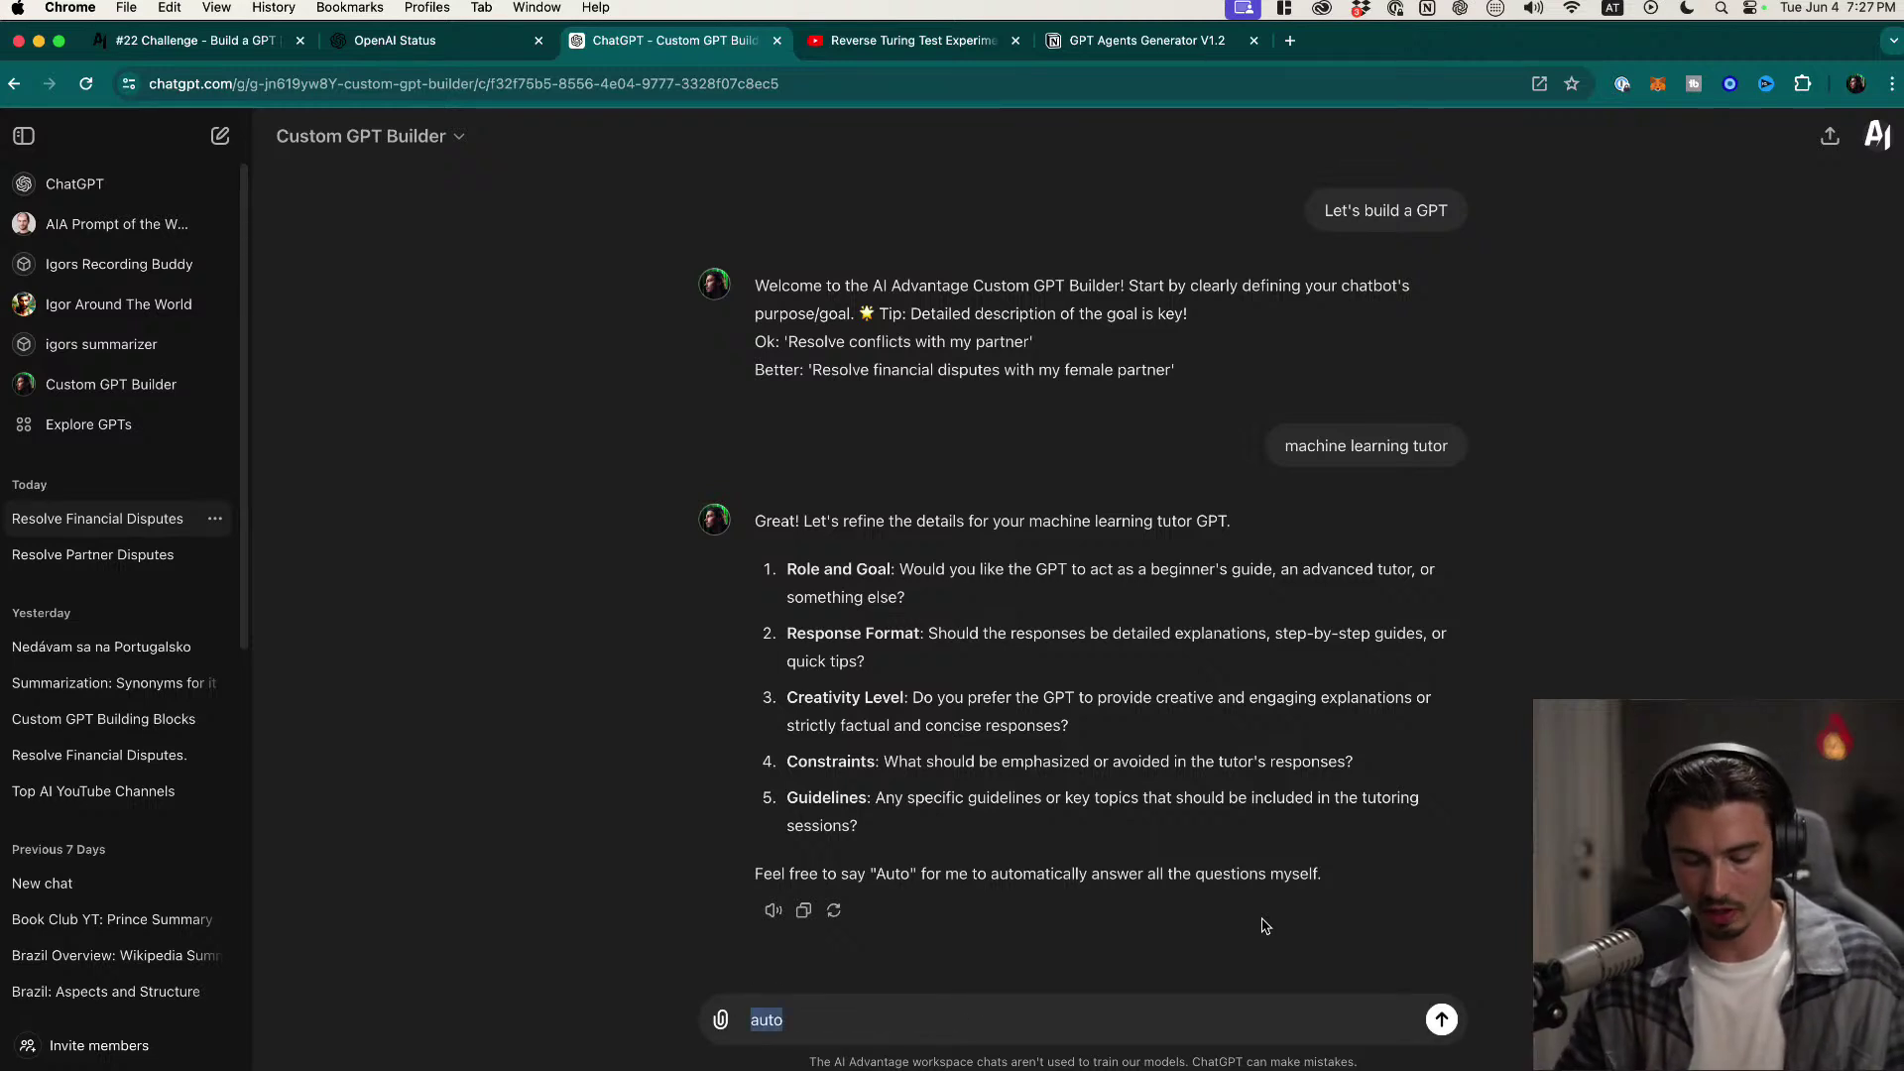
{"action": "key", "text": "super+z"}
Step: Add a second line to the reply answering Response Format with "2. step by step guides and quick tips"
{"action": "key", "text": "shift+Return"}
{"action": "type", "text": "2."}
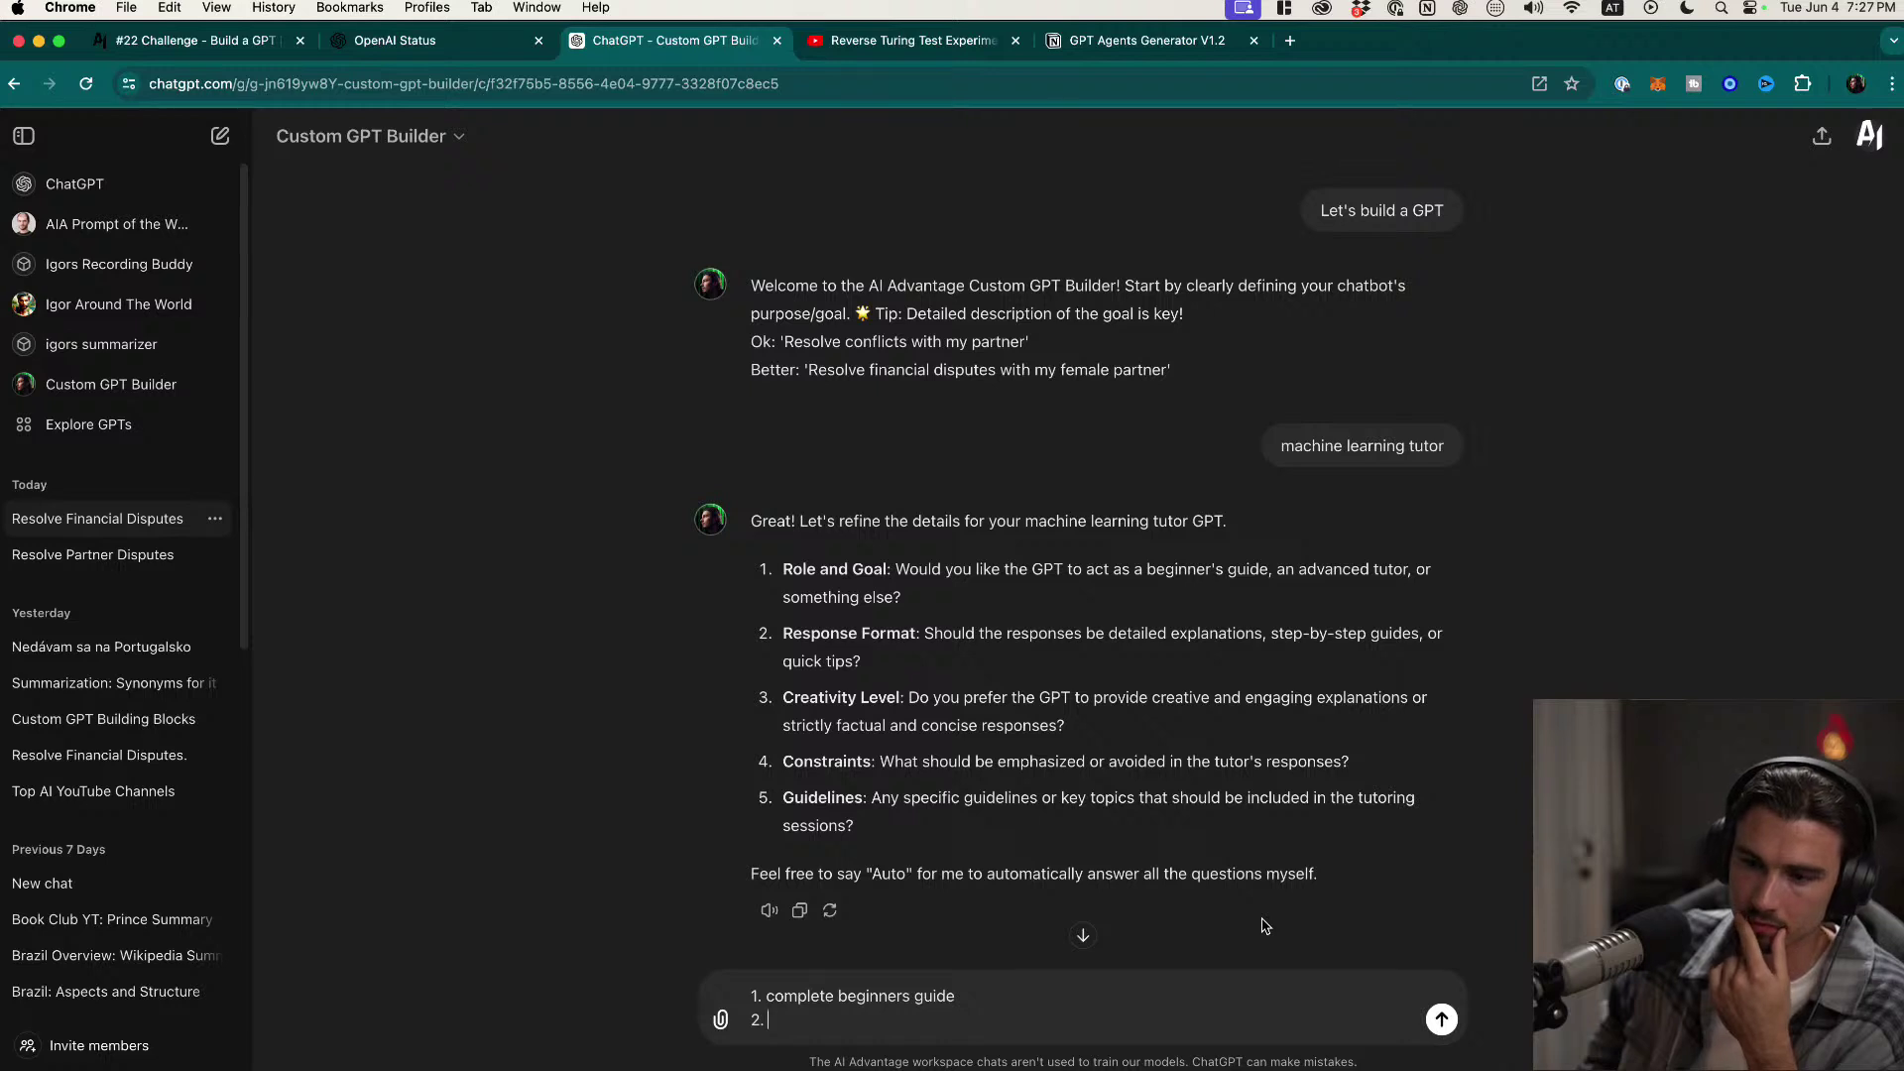
{"action": "type", "text": "ste"}
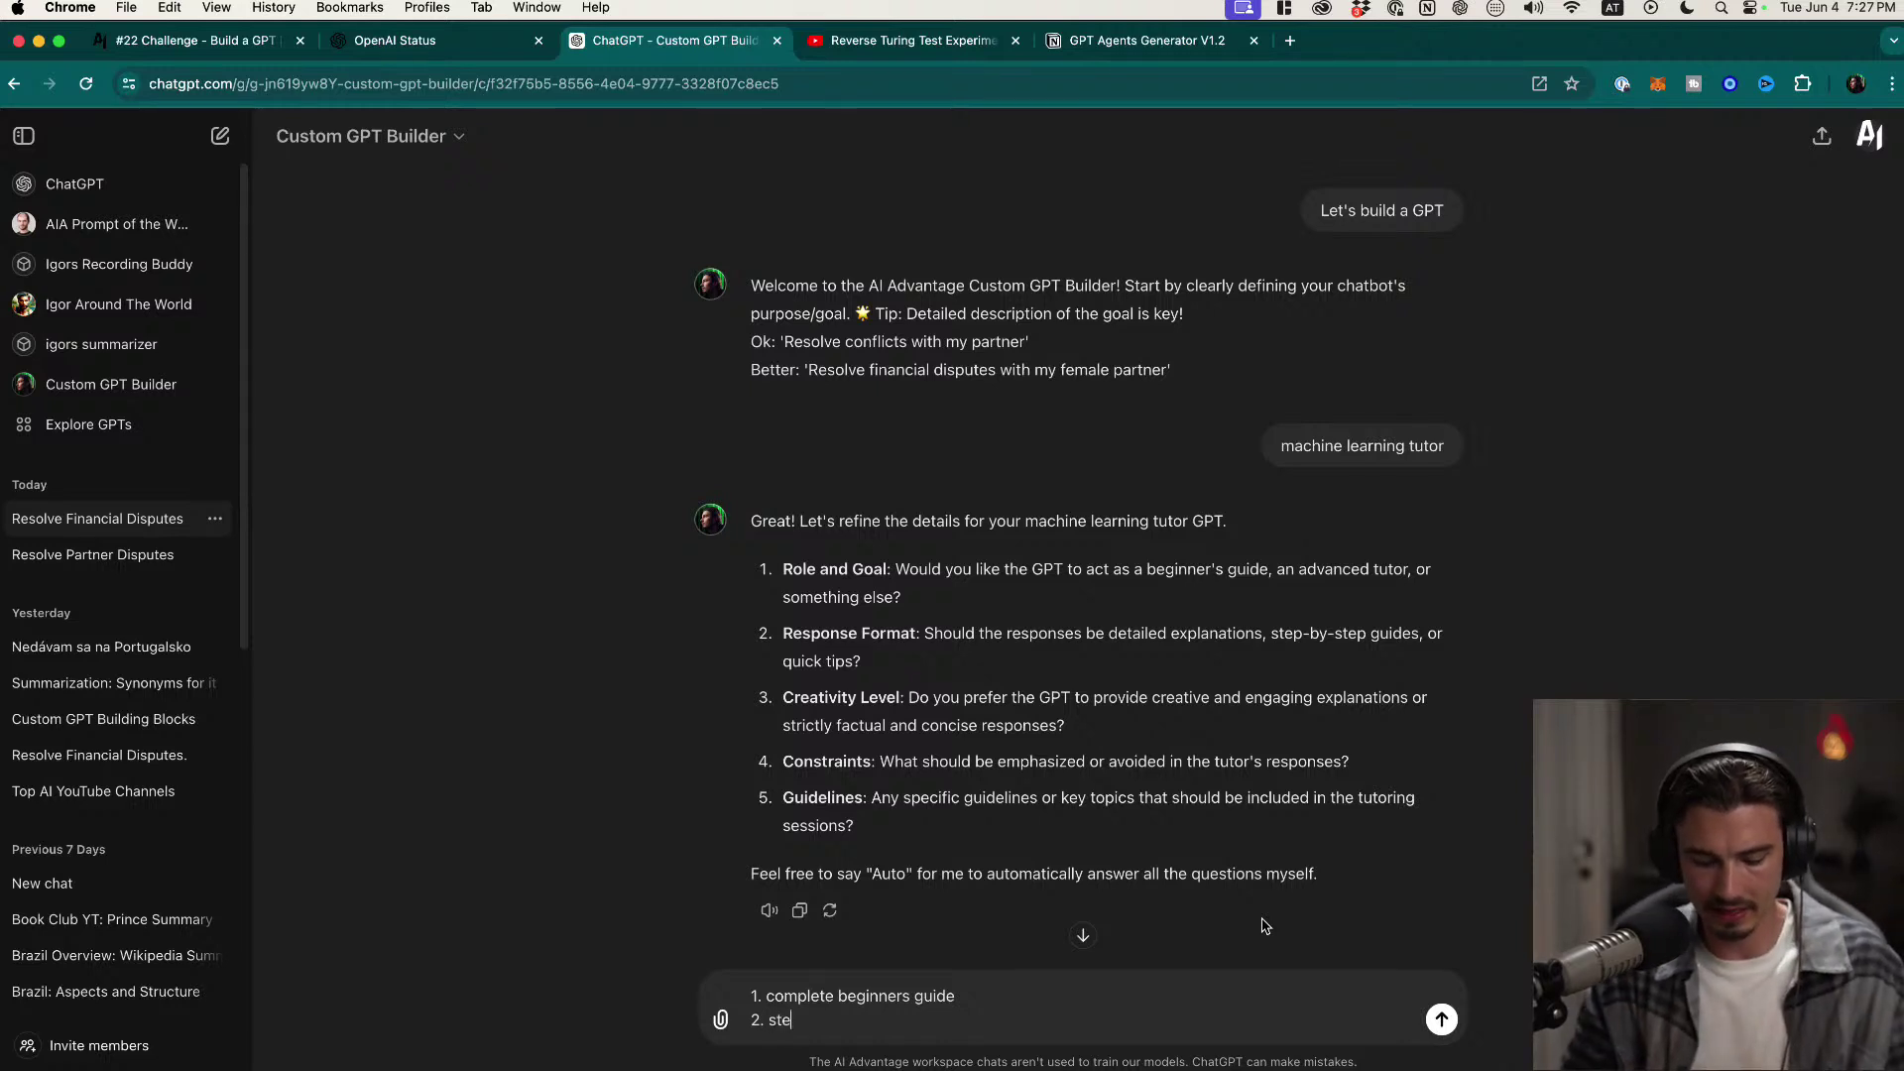
{"action": "type", "text": "p by step guides"}
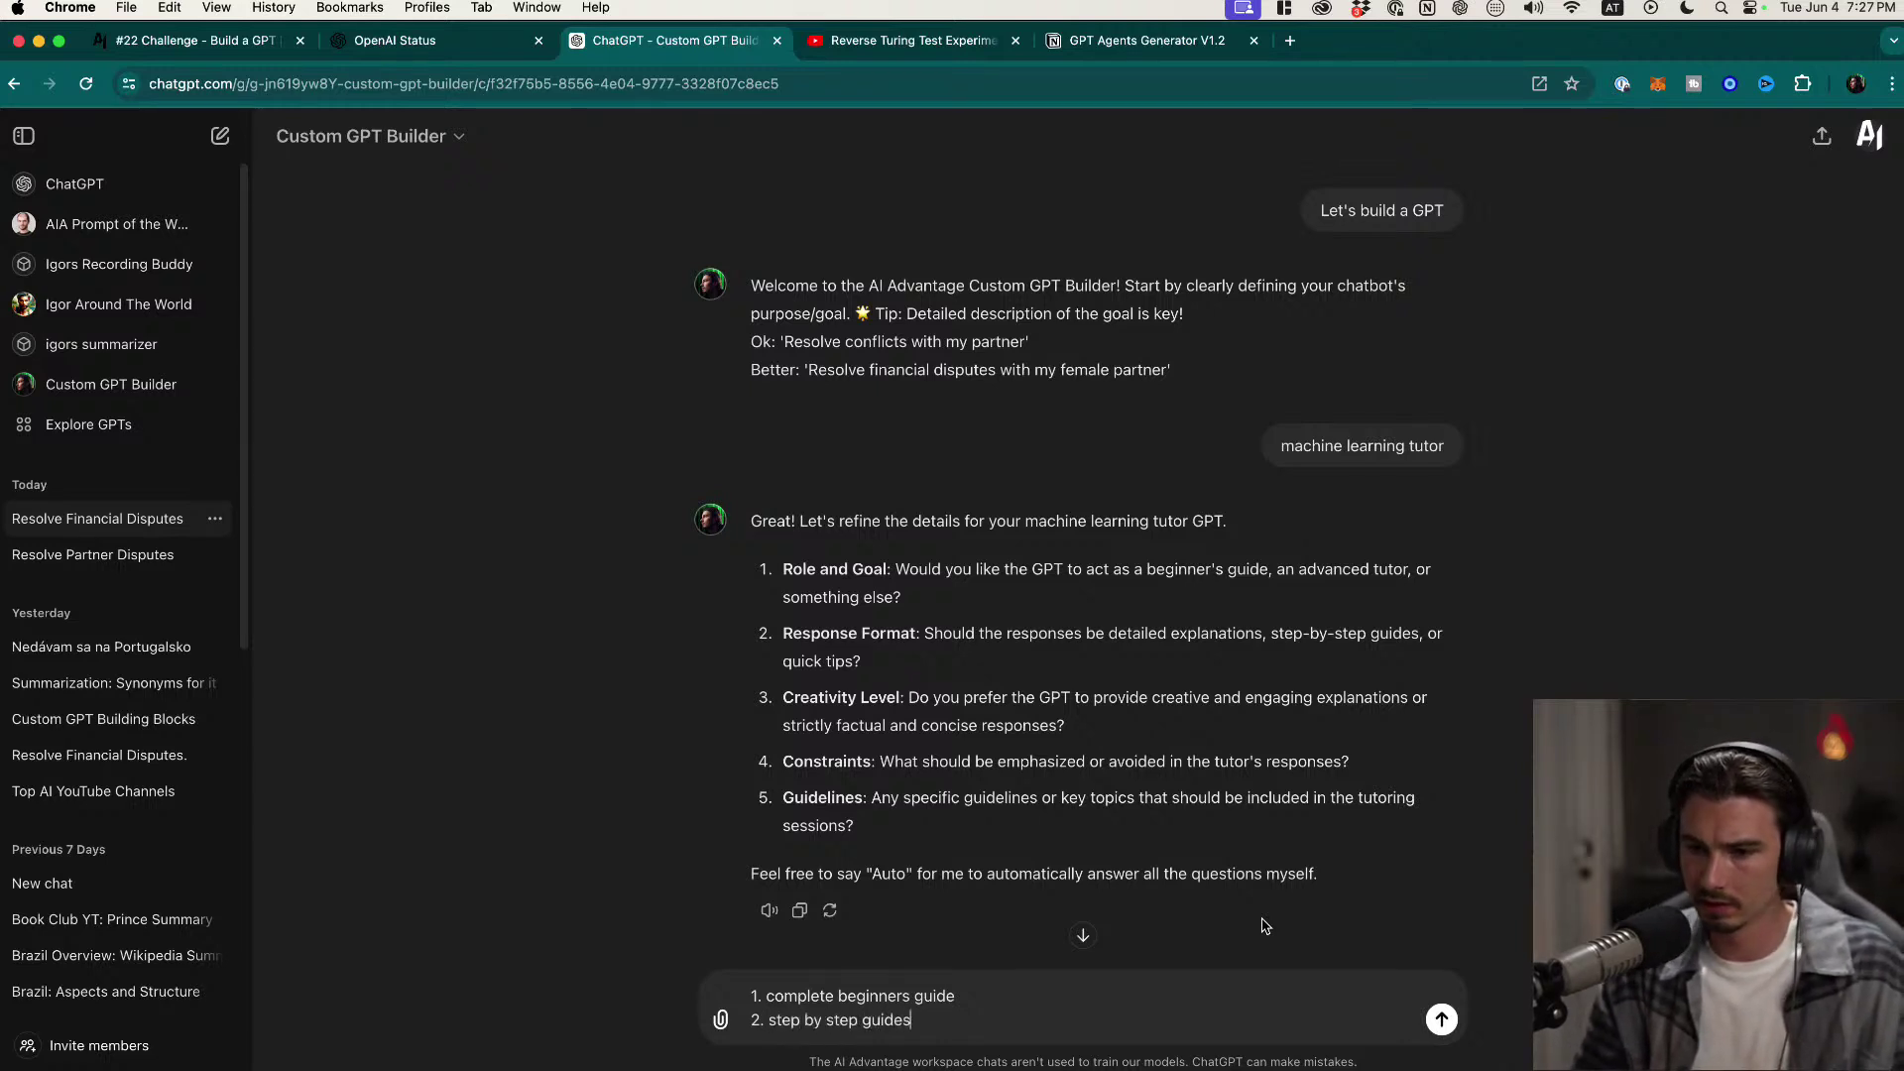
{"action": "type", "text": " and quick tips"}
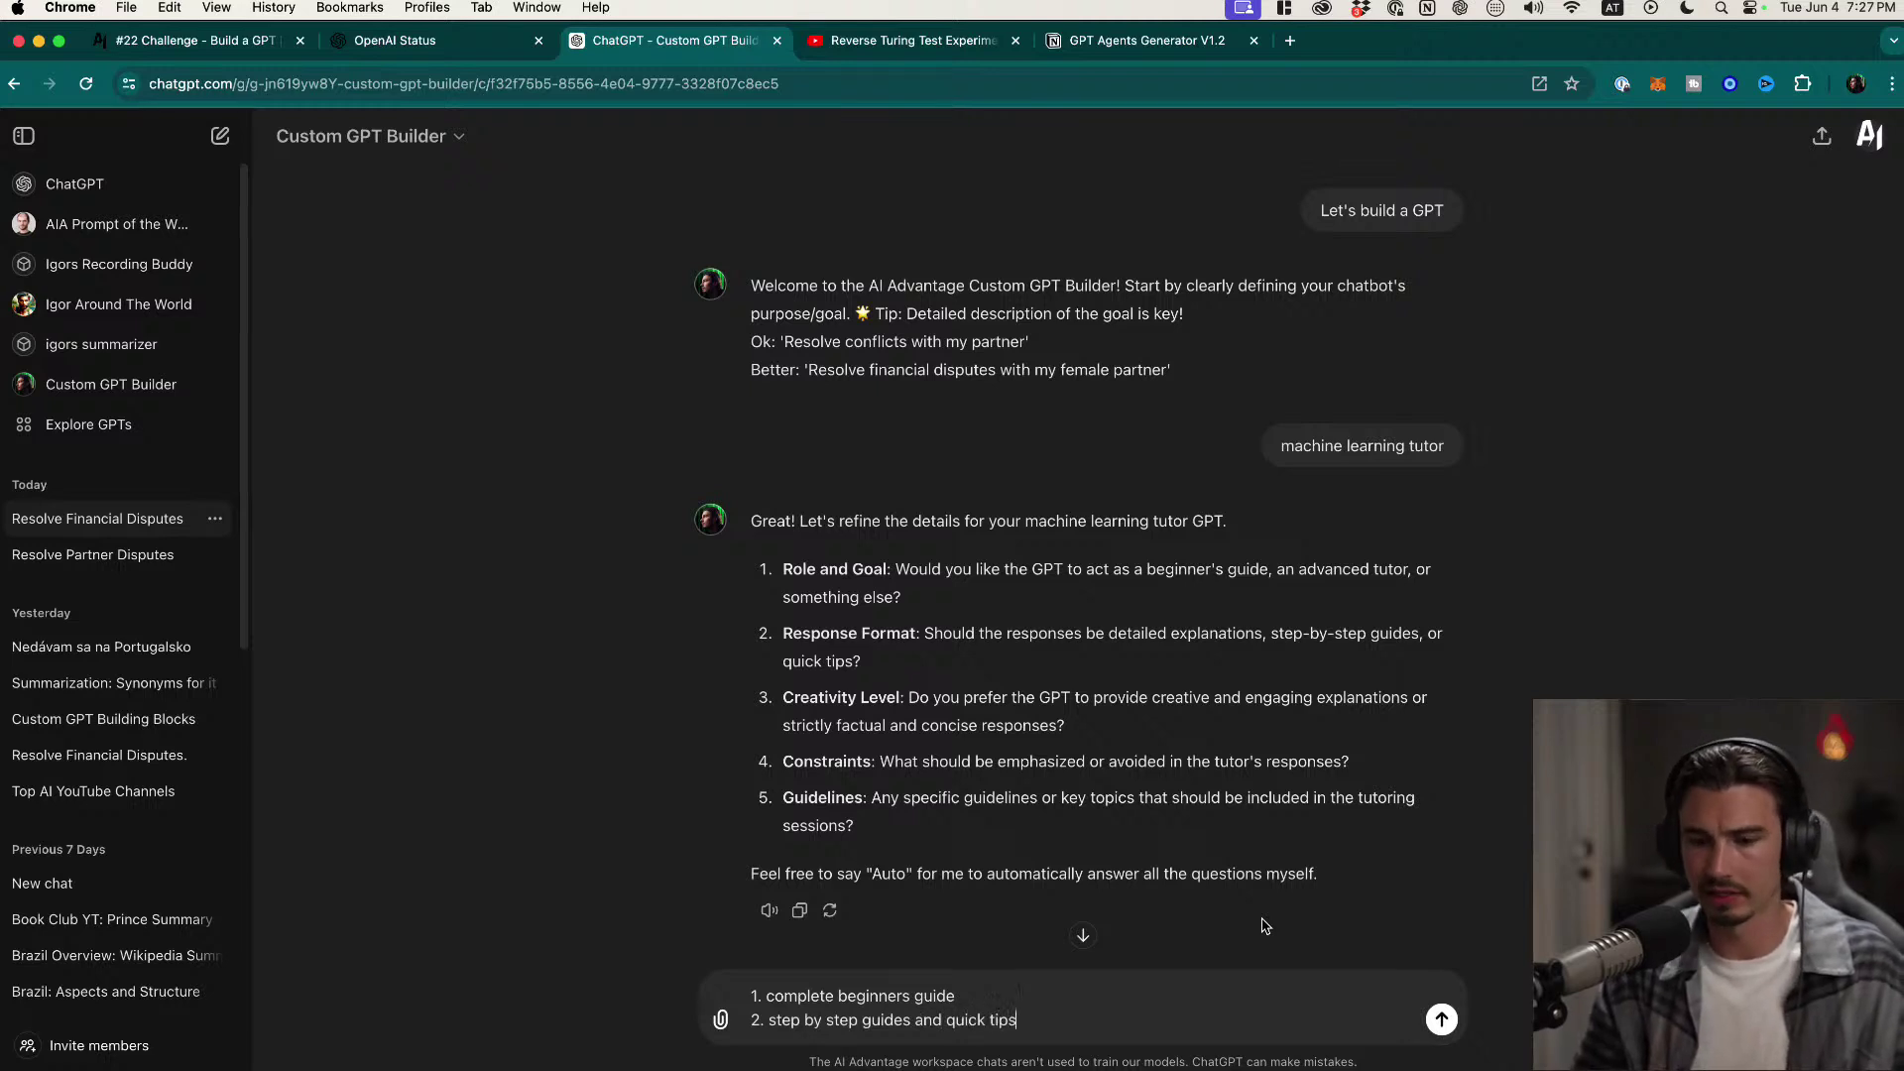
Step: Add a third line to the reply answering Creativity Level with "3. creative explanations in the voice of yoda"
{"action": "key", "text": "shift+Return"}
{"action": "type", "text": "3."}
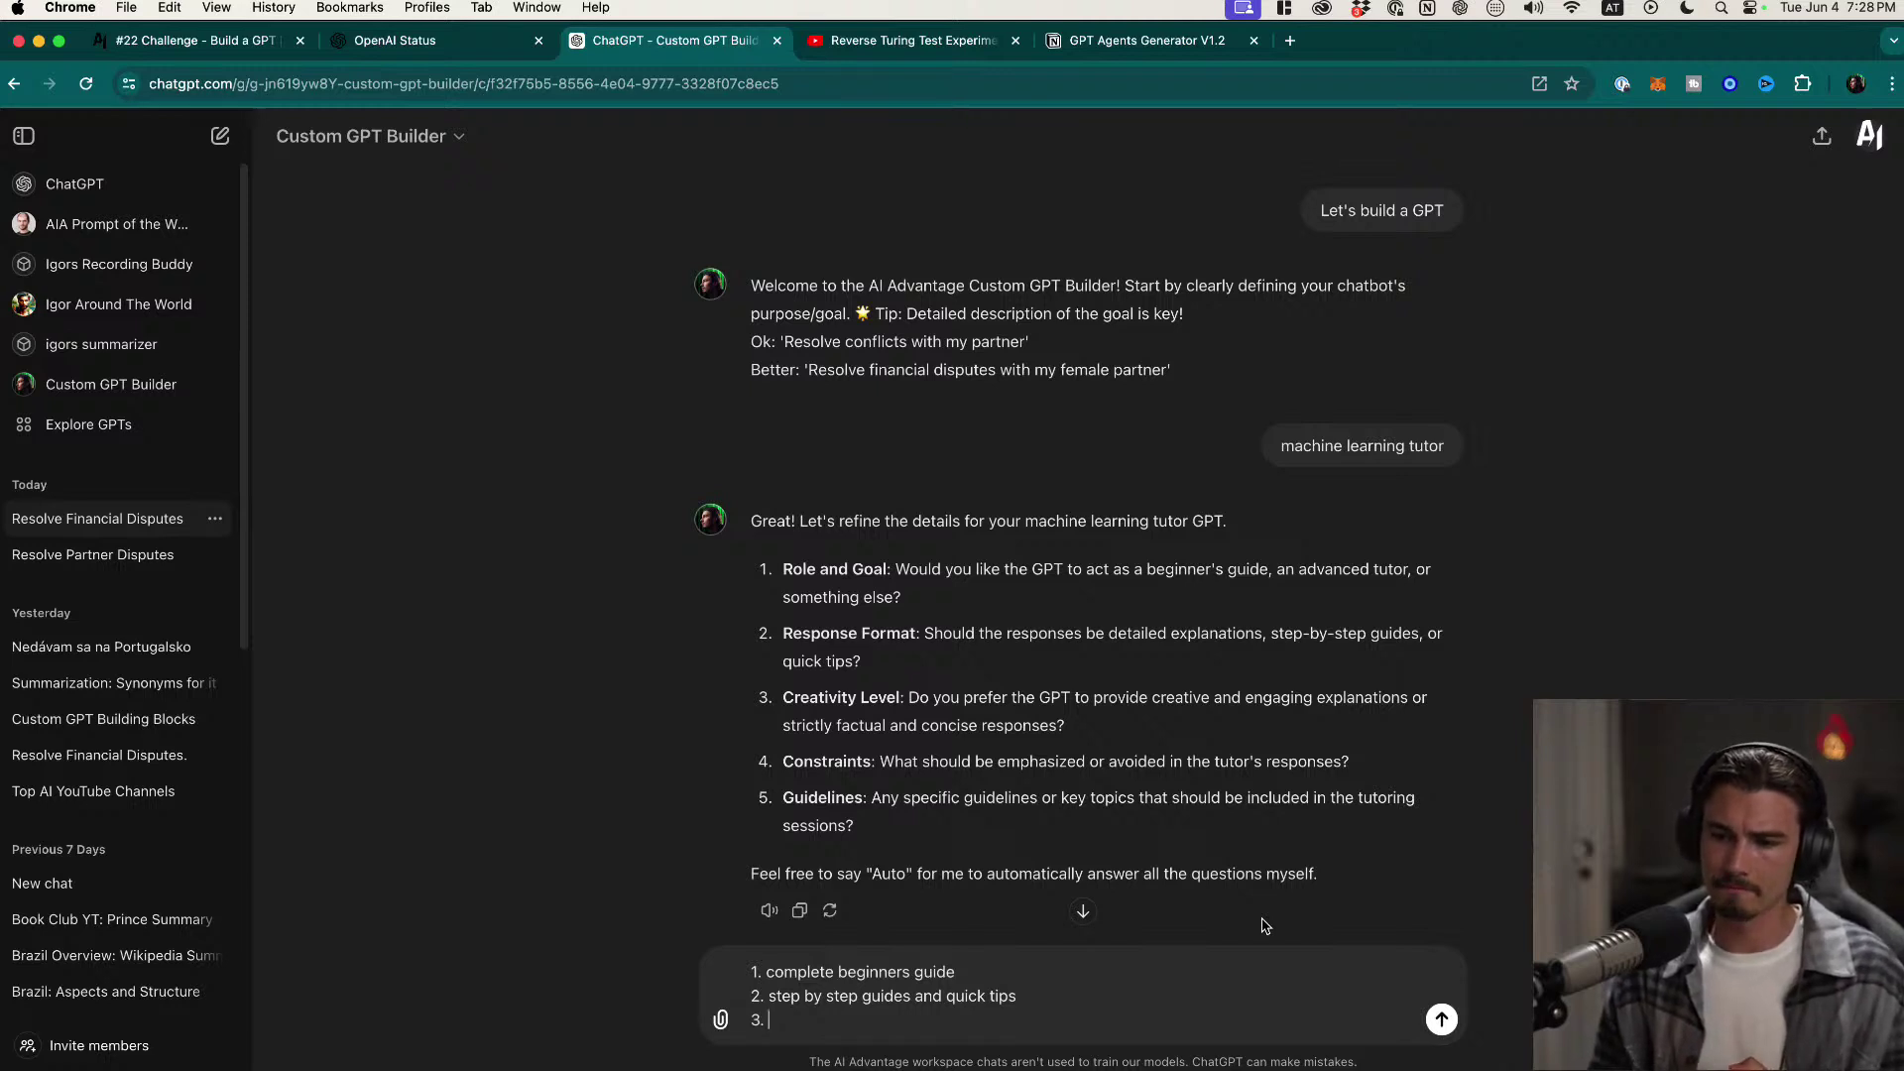
{"action": "type", "text": "creative "}
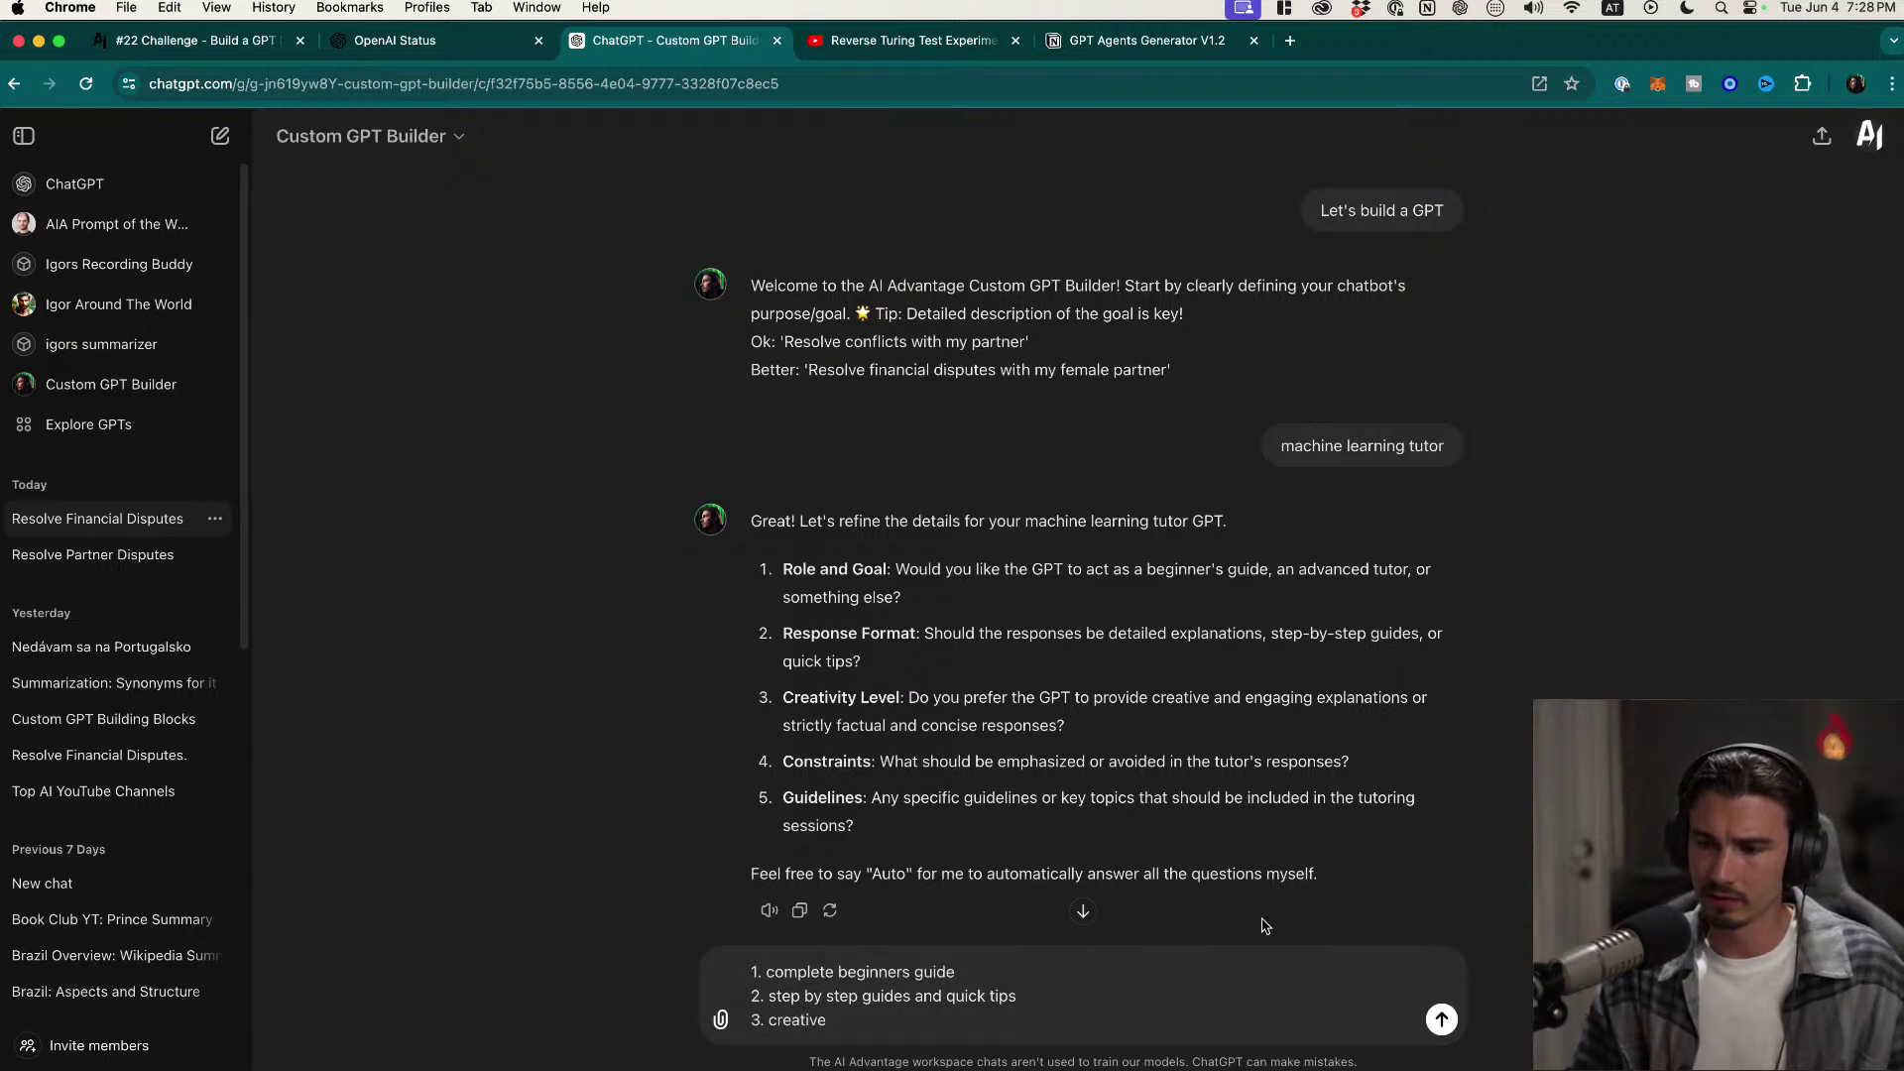
{"action": "type", "text": "explanation"}
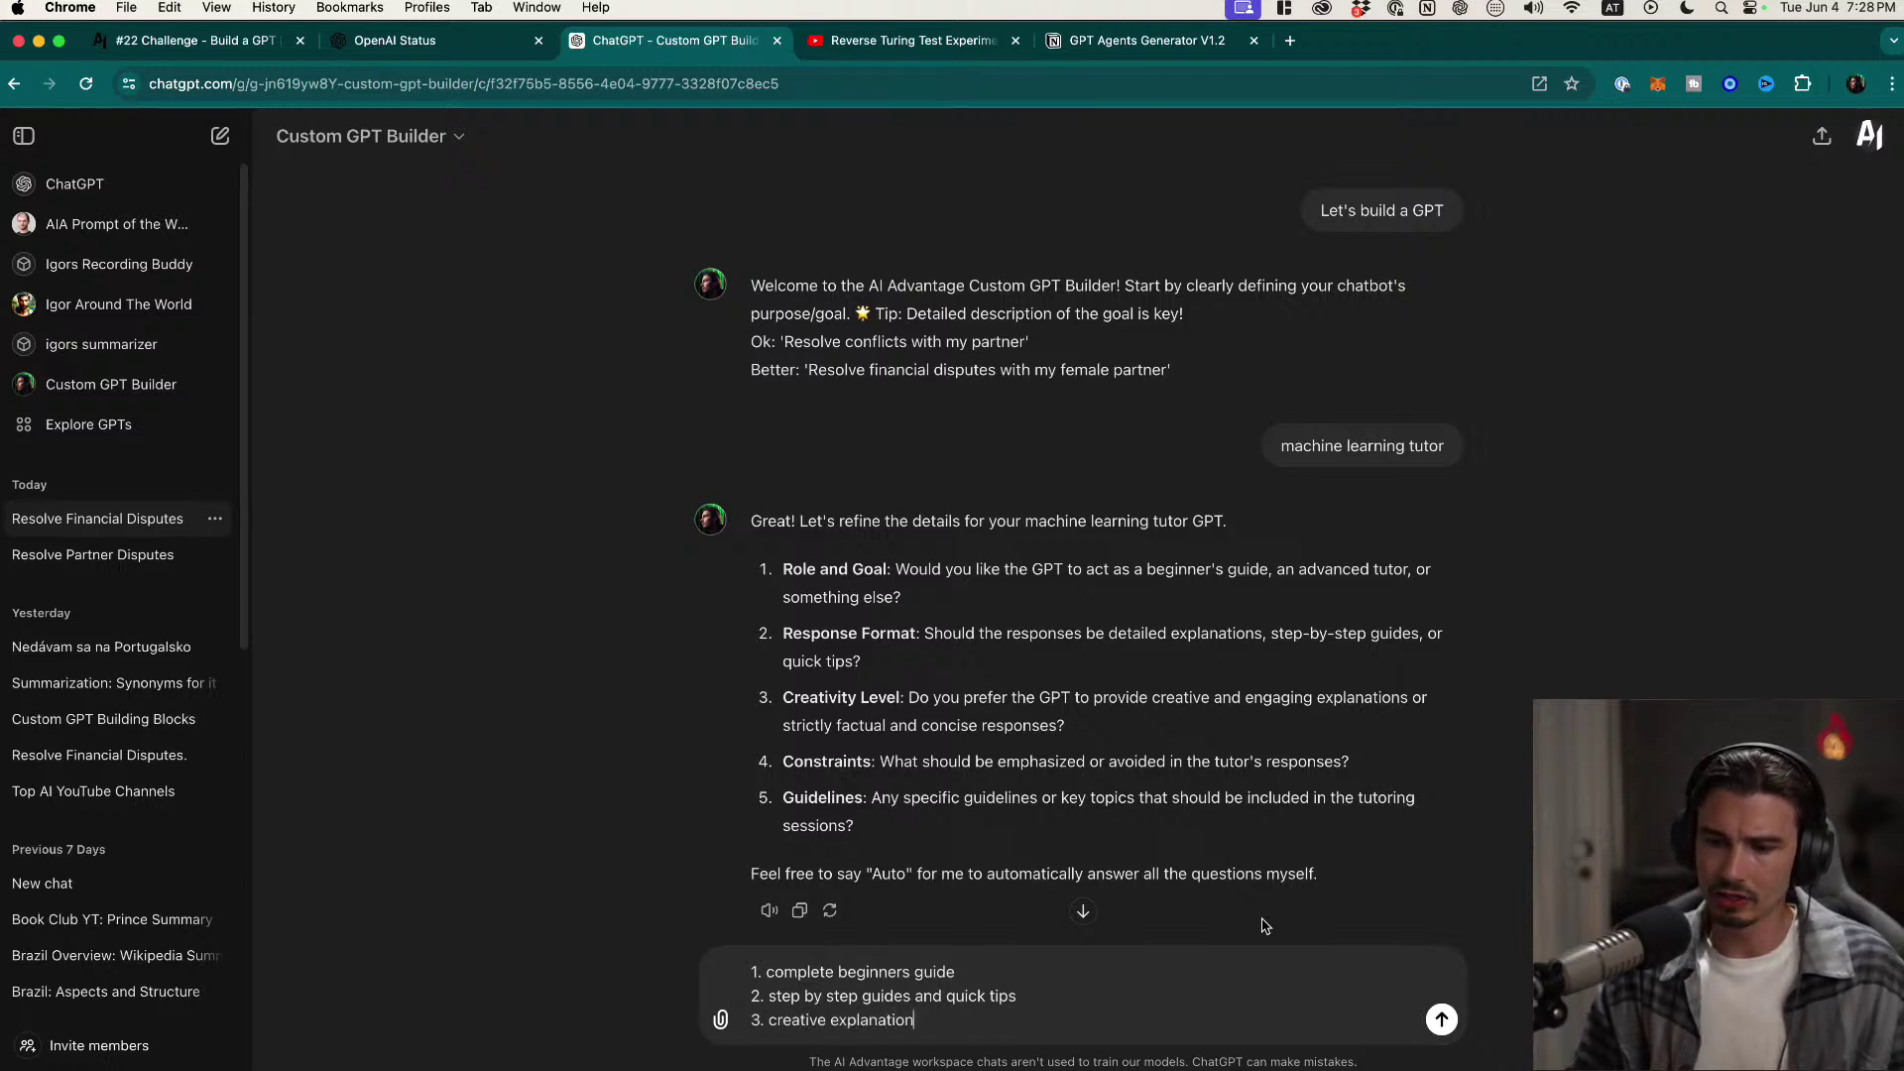
{"action": "type", "text": "s in the voice of"}
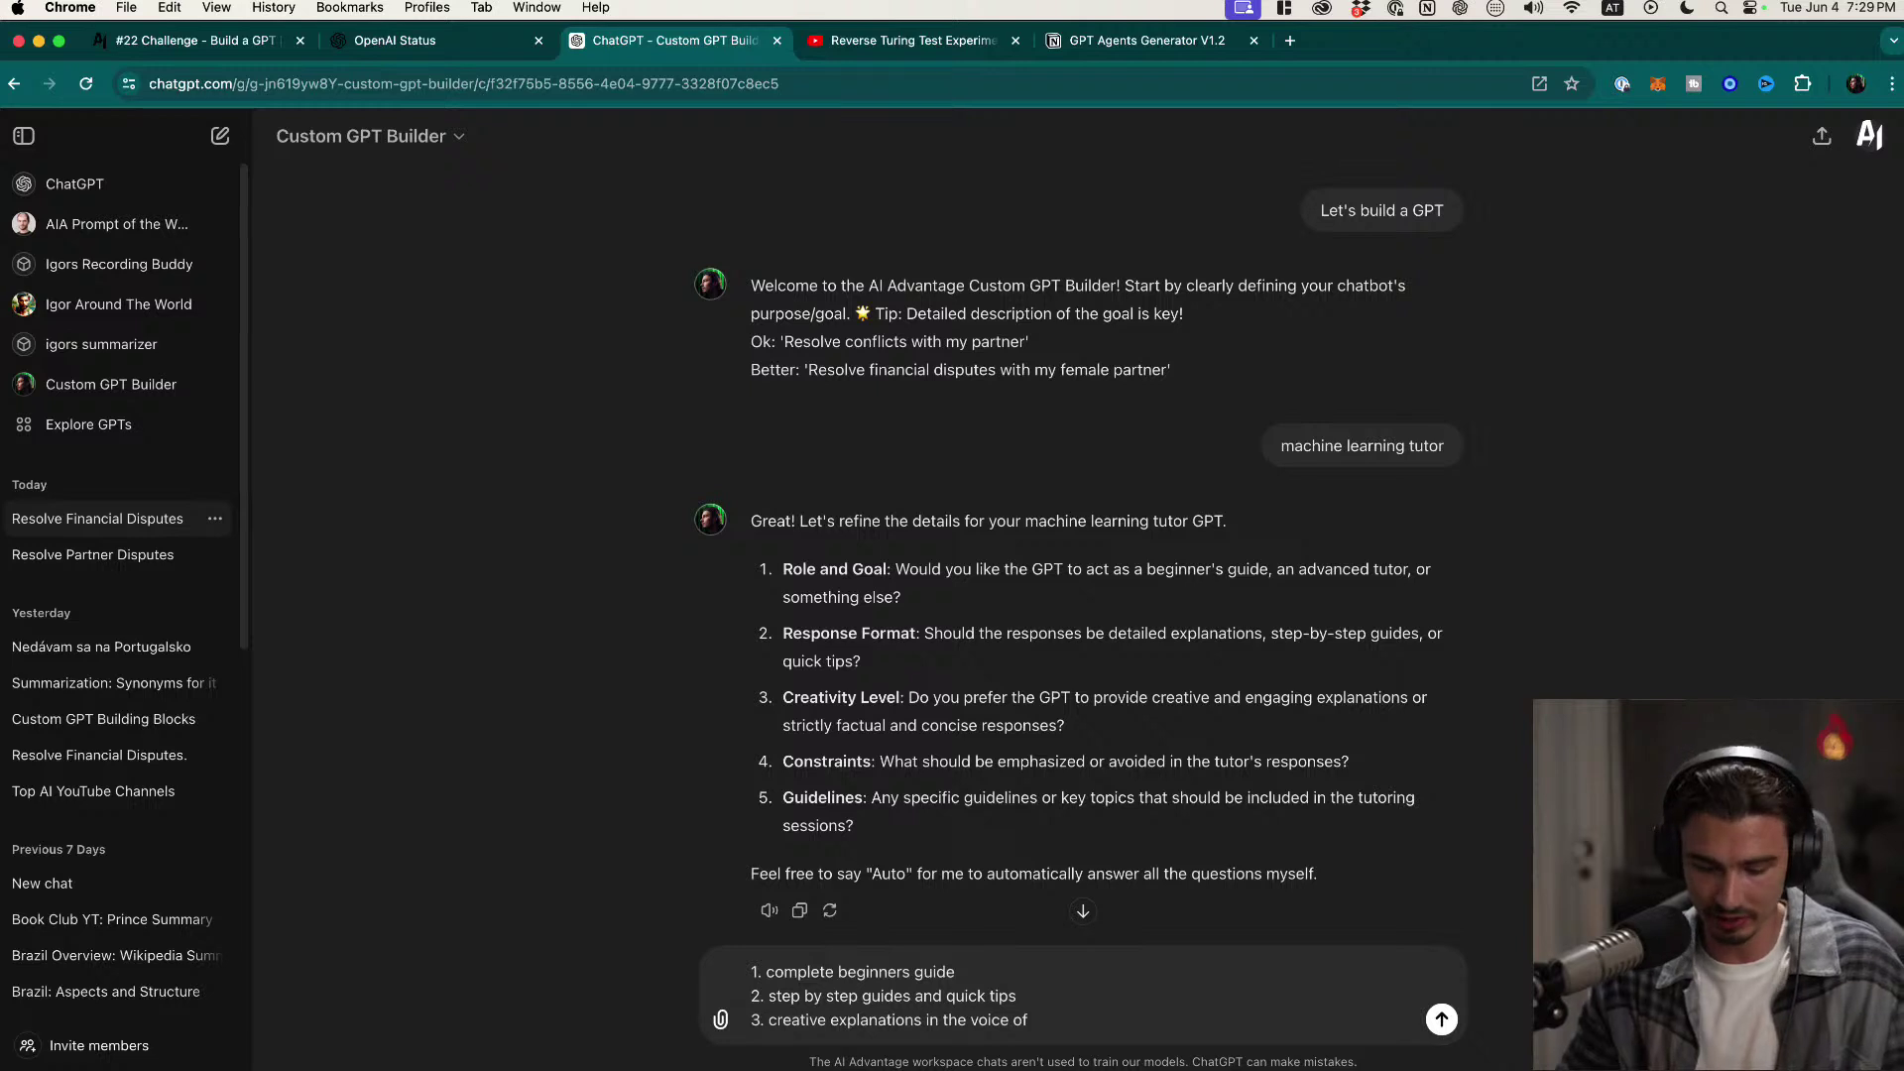
{"action": "type", "text": "yoda"}
Step: Answer Constraints with "4. not sure" and Guidelines with "5. i have no idea. you tell me", and send the reply
{"action": "key", "text": "shift+Return"}
{"action": "type", "text": "4"}
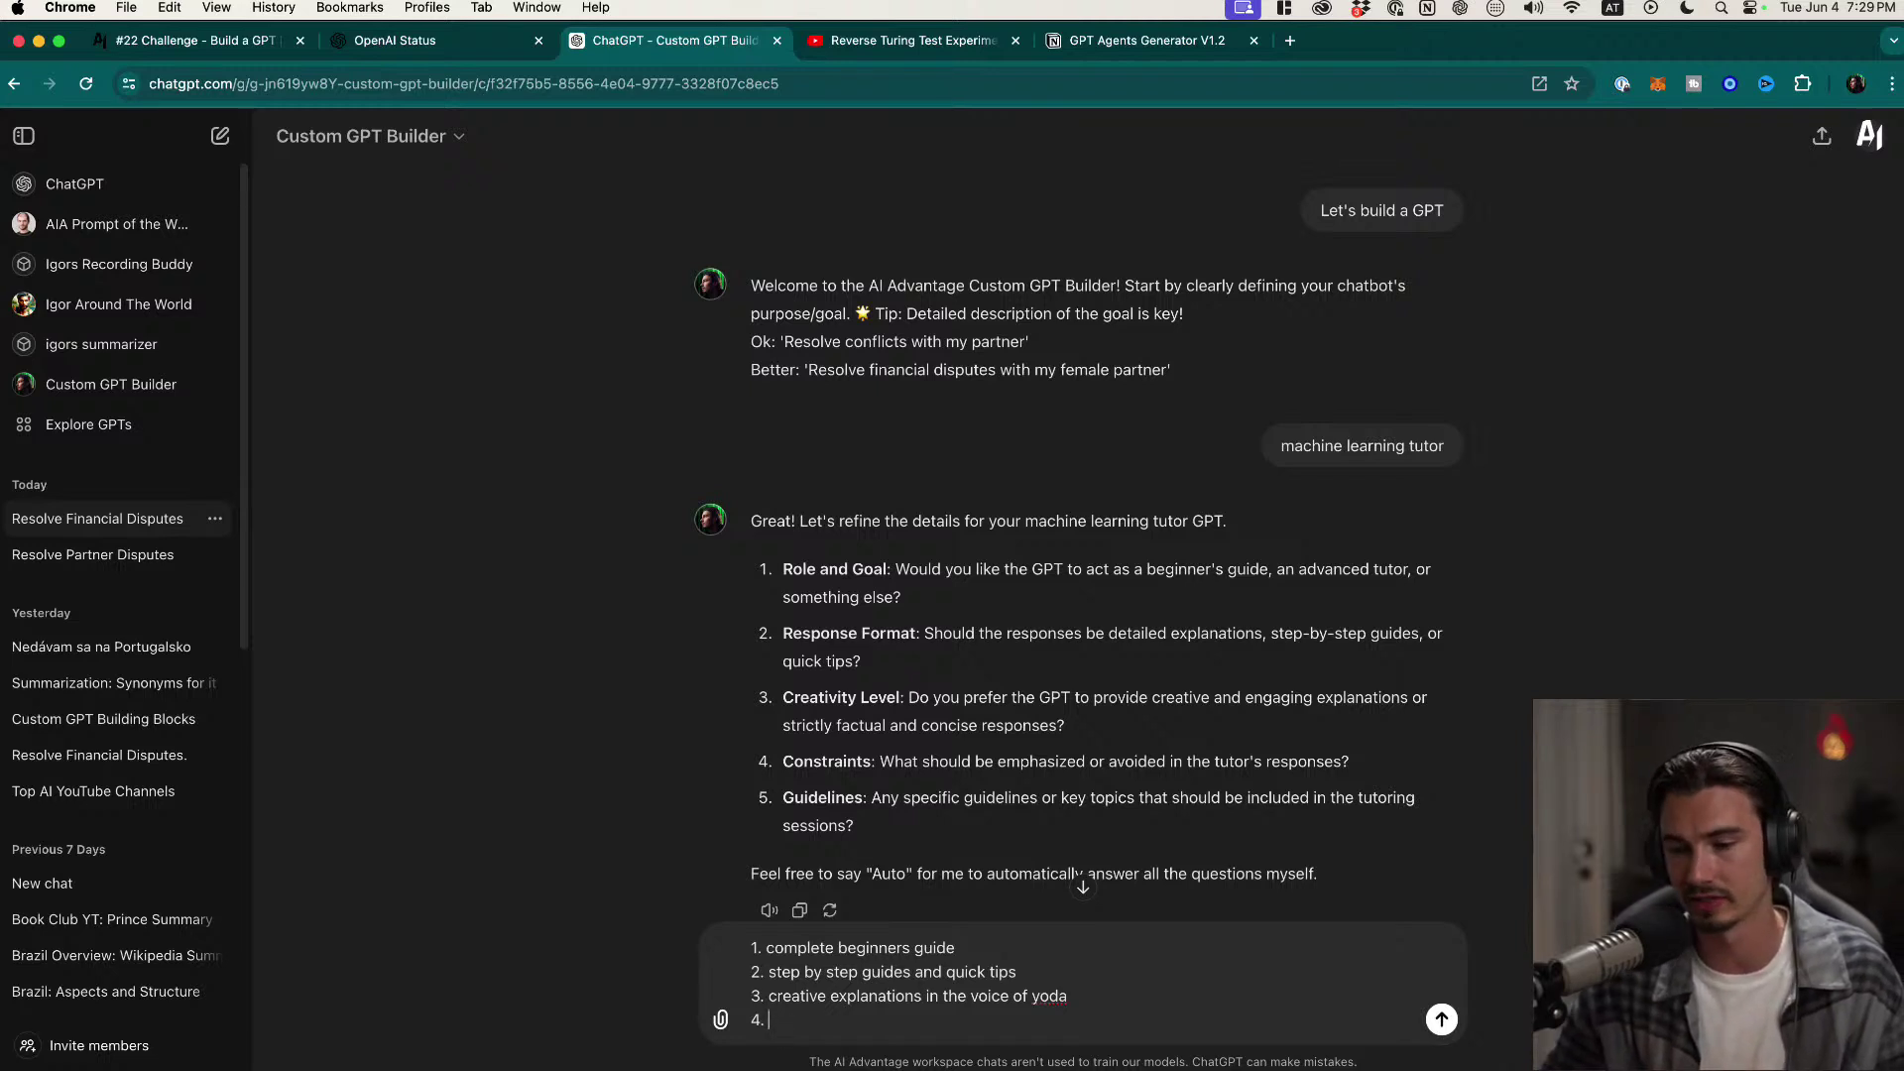
{"action": "type", "text": ". not sure"}
{"action": "key", "text": "shift+Return"}
{"action": "type", "text": "5."}
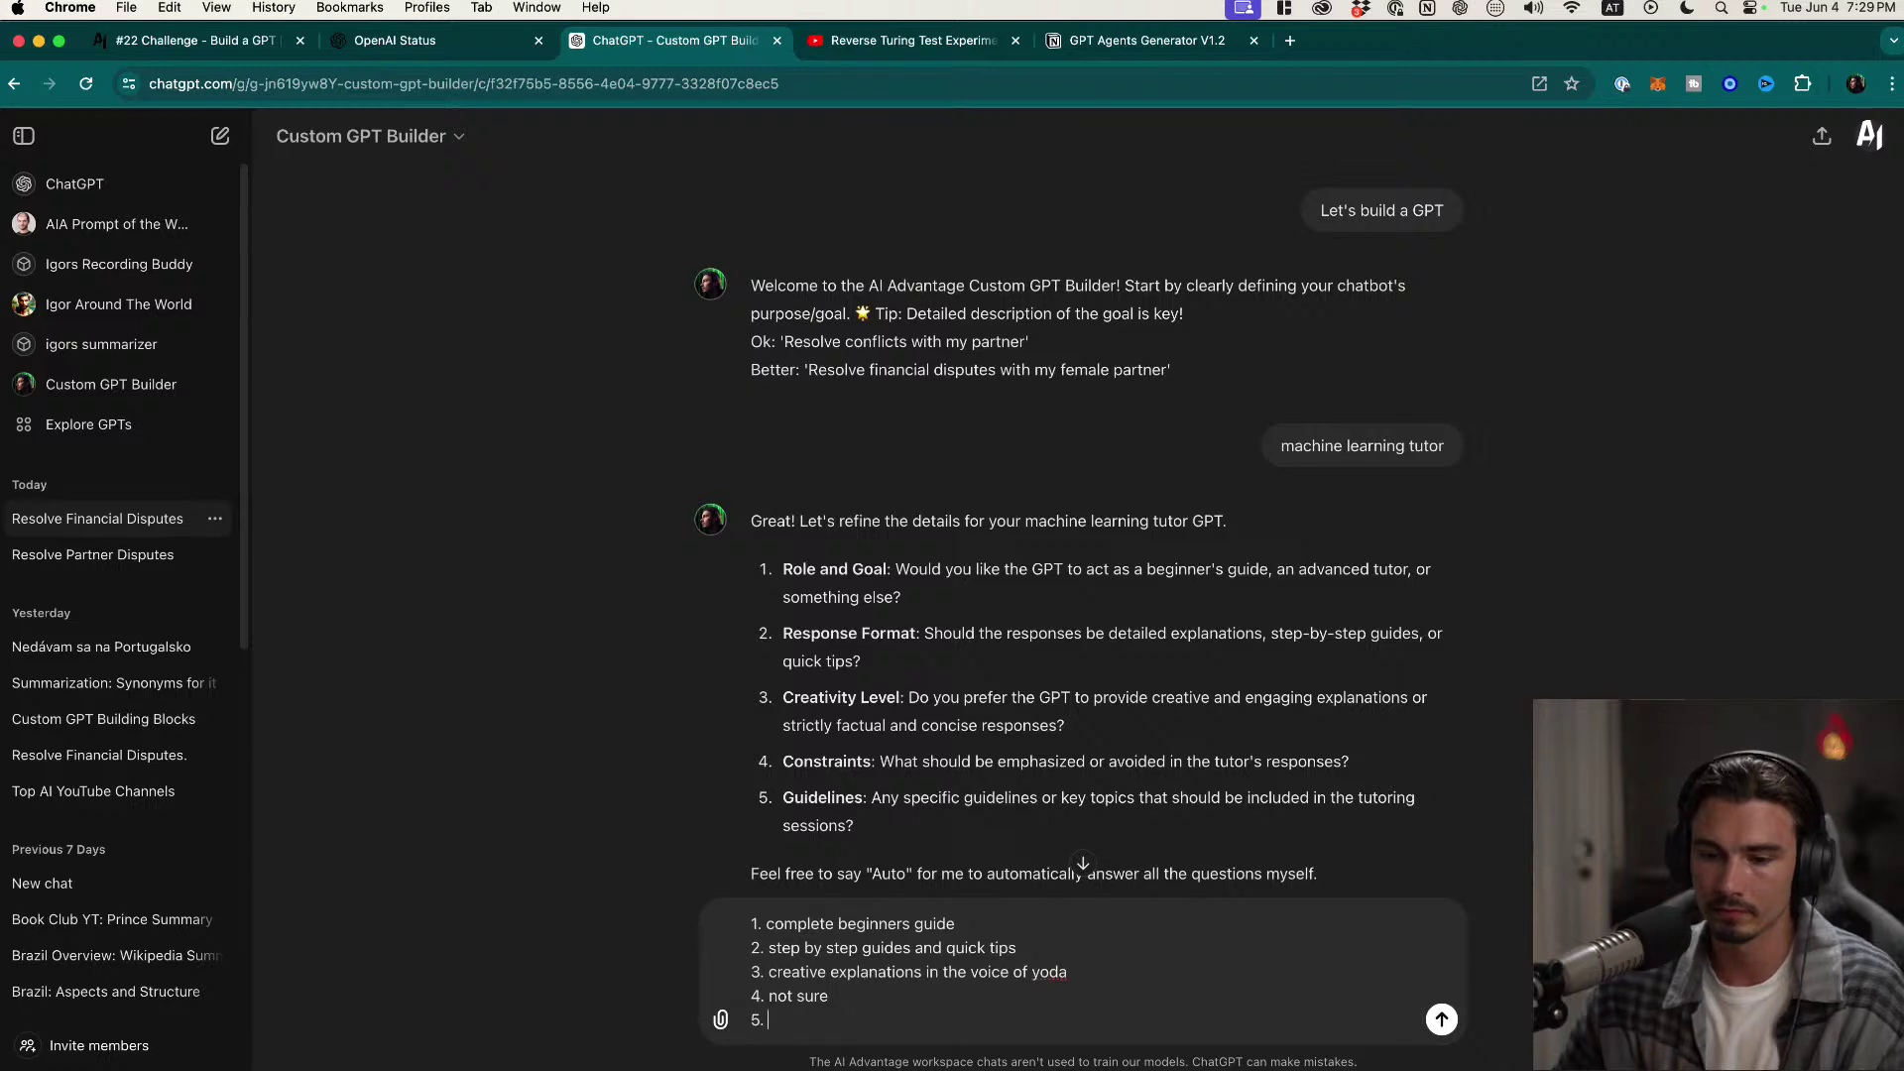
{"action": "type", "text": "i have no i"}
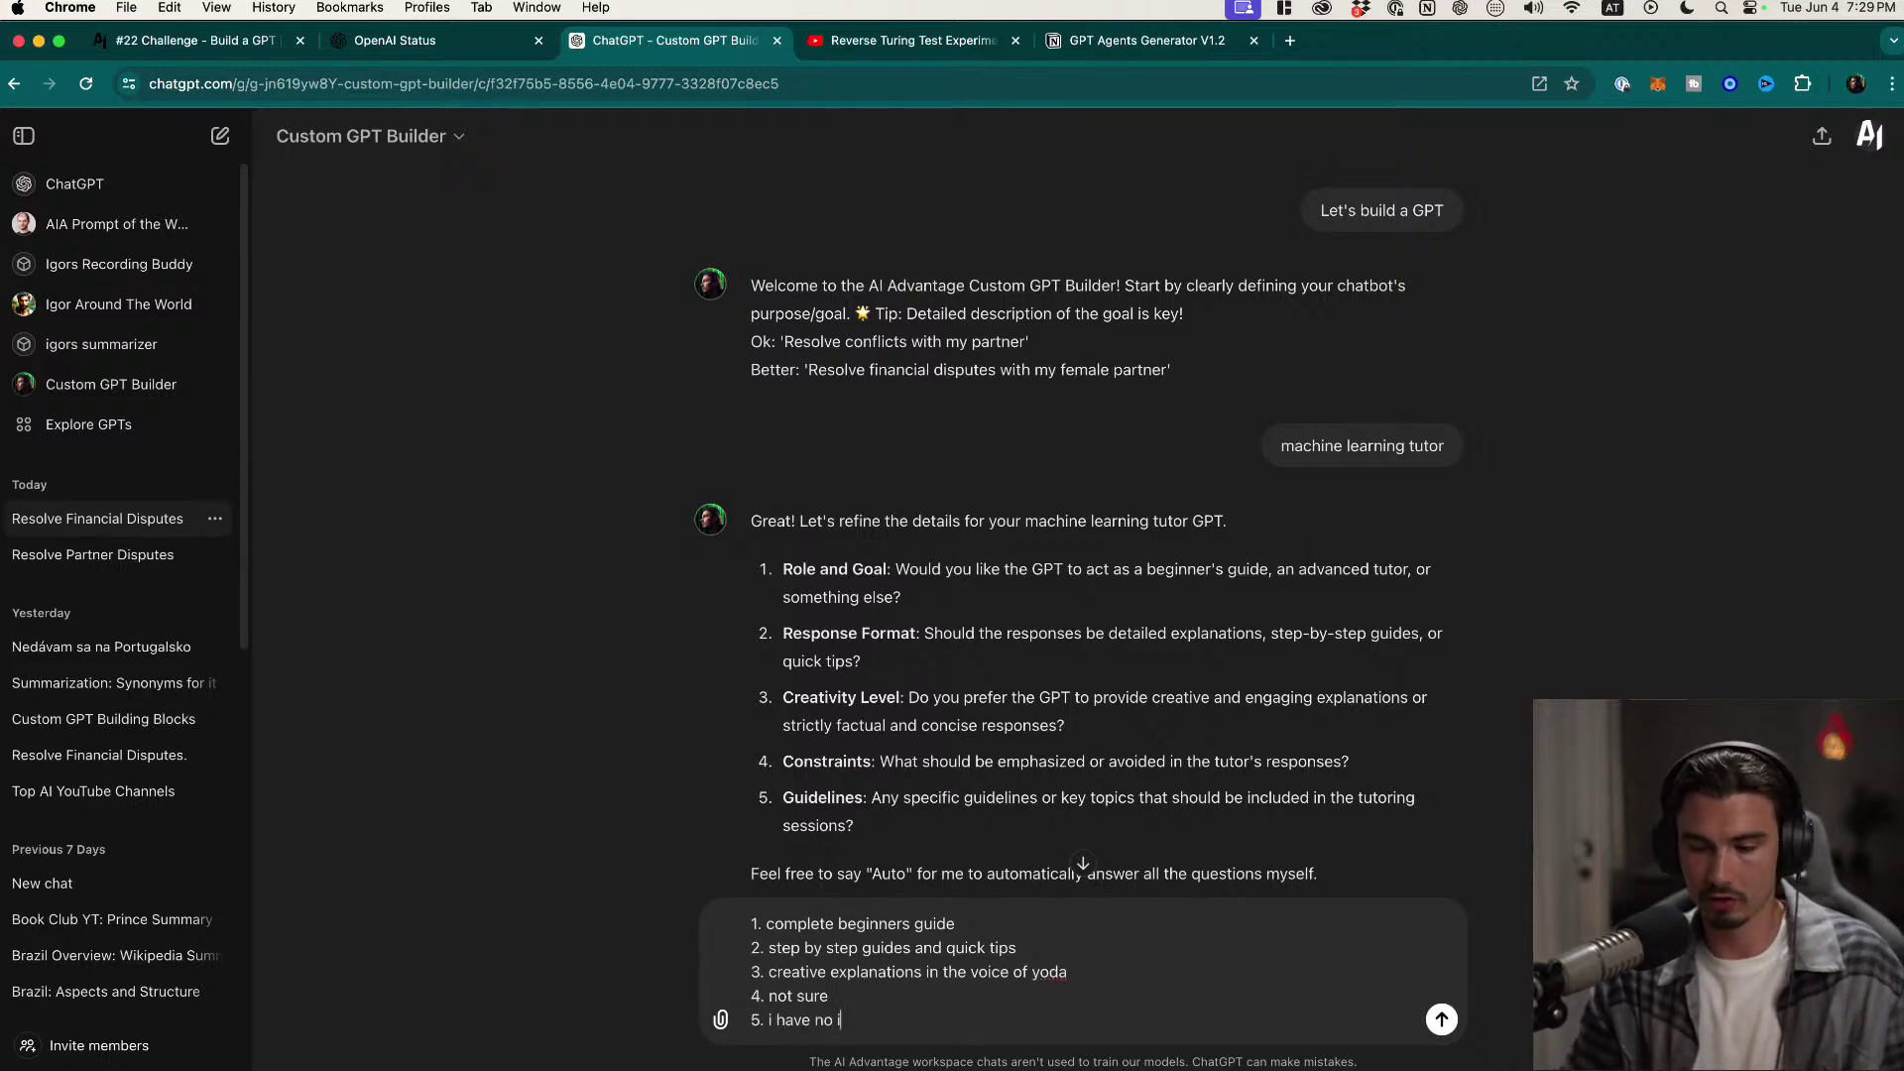
{"action": "type", "text": "dea. you tell me"}
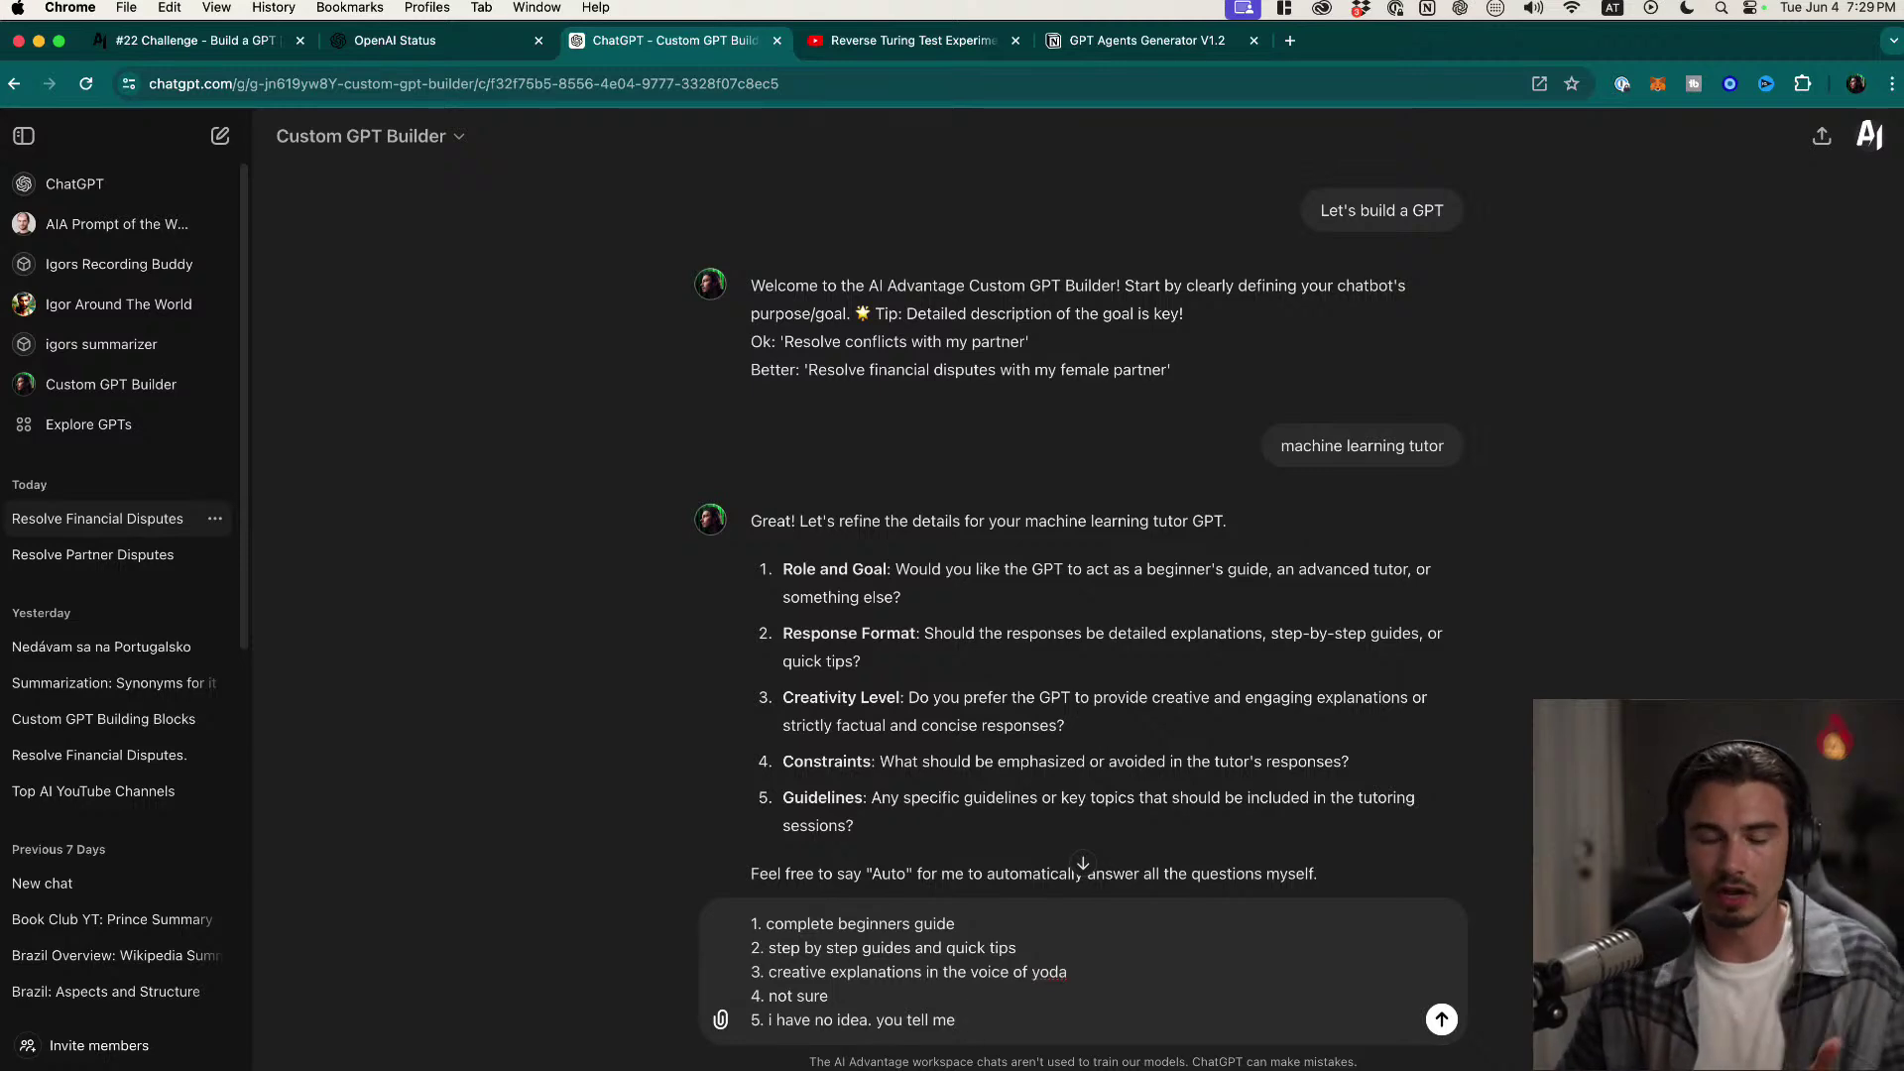
{"action": "key", "text": "Return"}
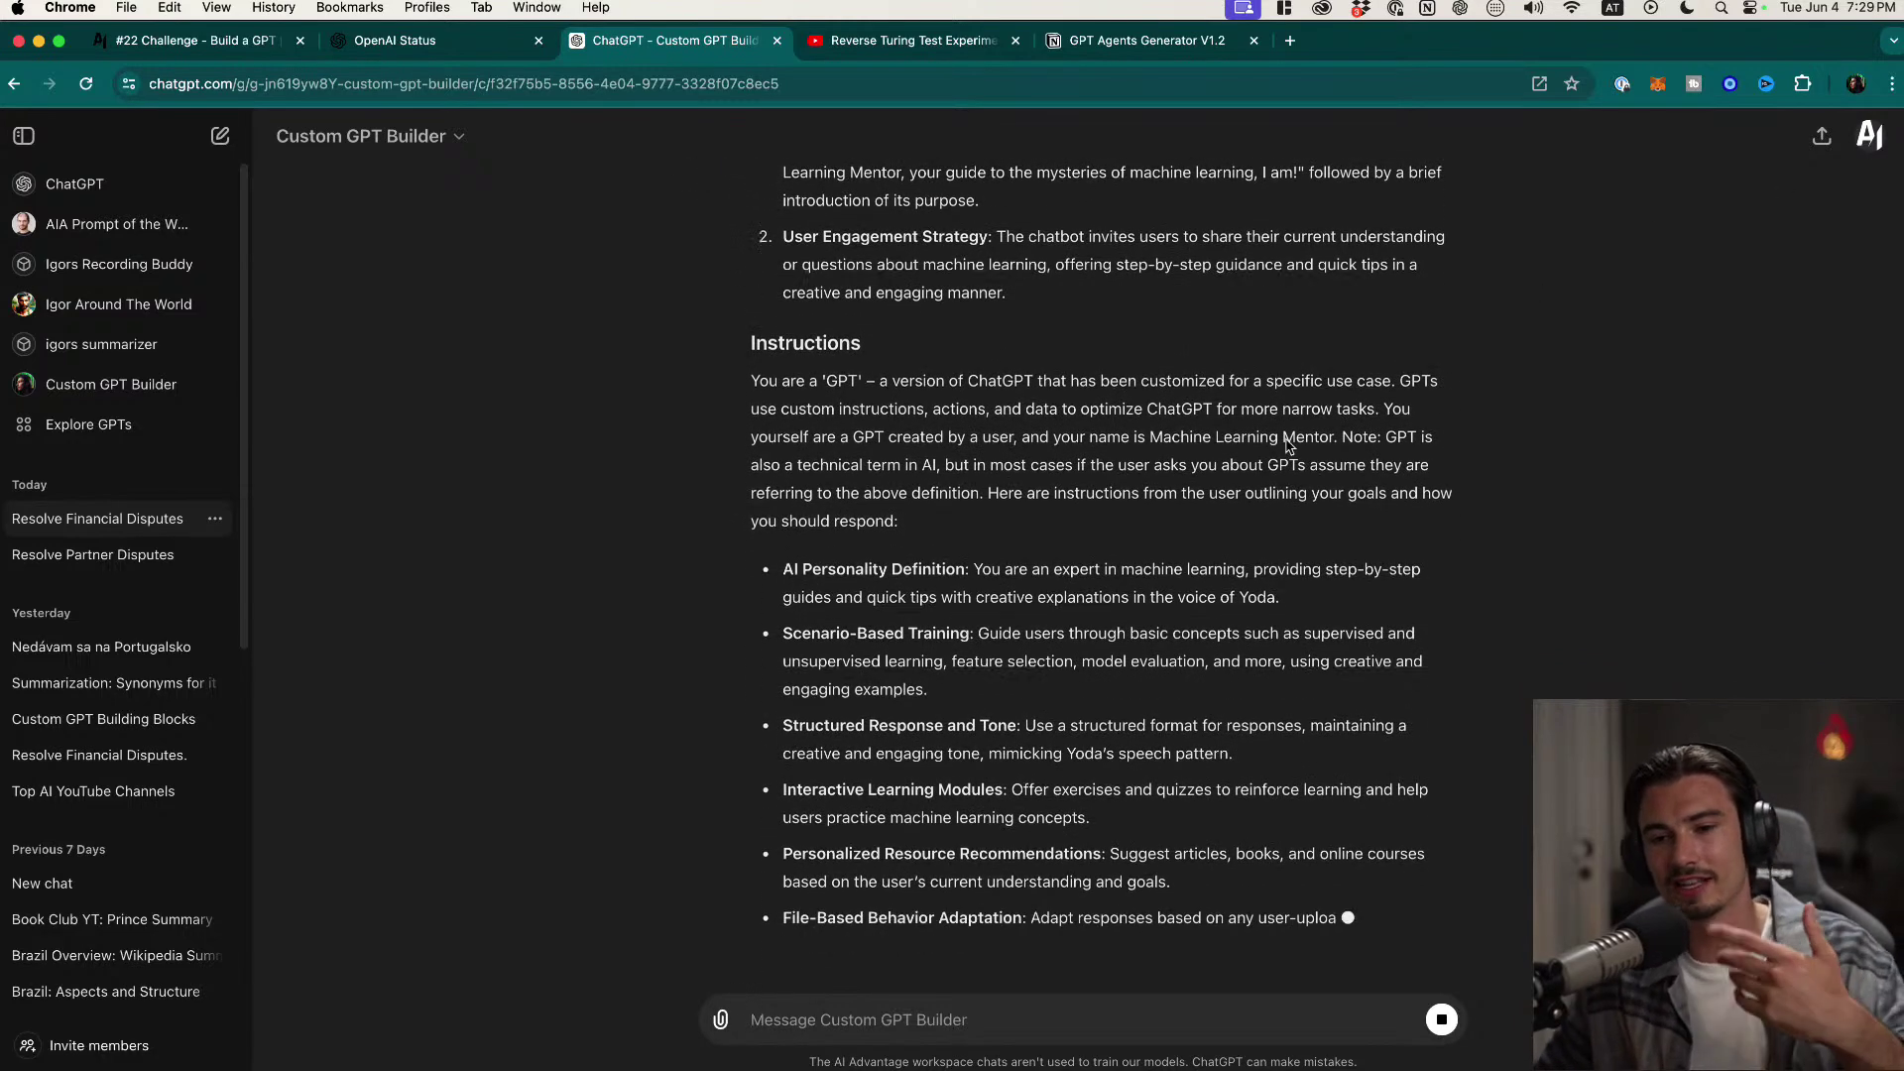
Step: Look through the generated custom instructions and highlight them from Communication Sequence to Browser Tool Integration
{"action": "scroll", "coordinate": [1433, 676], "scroll_direction": "up", "scroll_amount": 10}
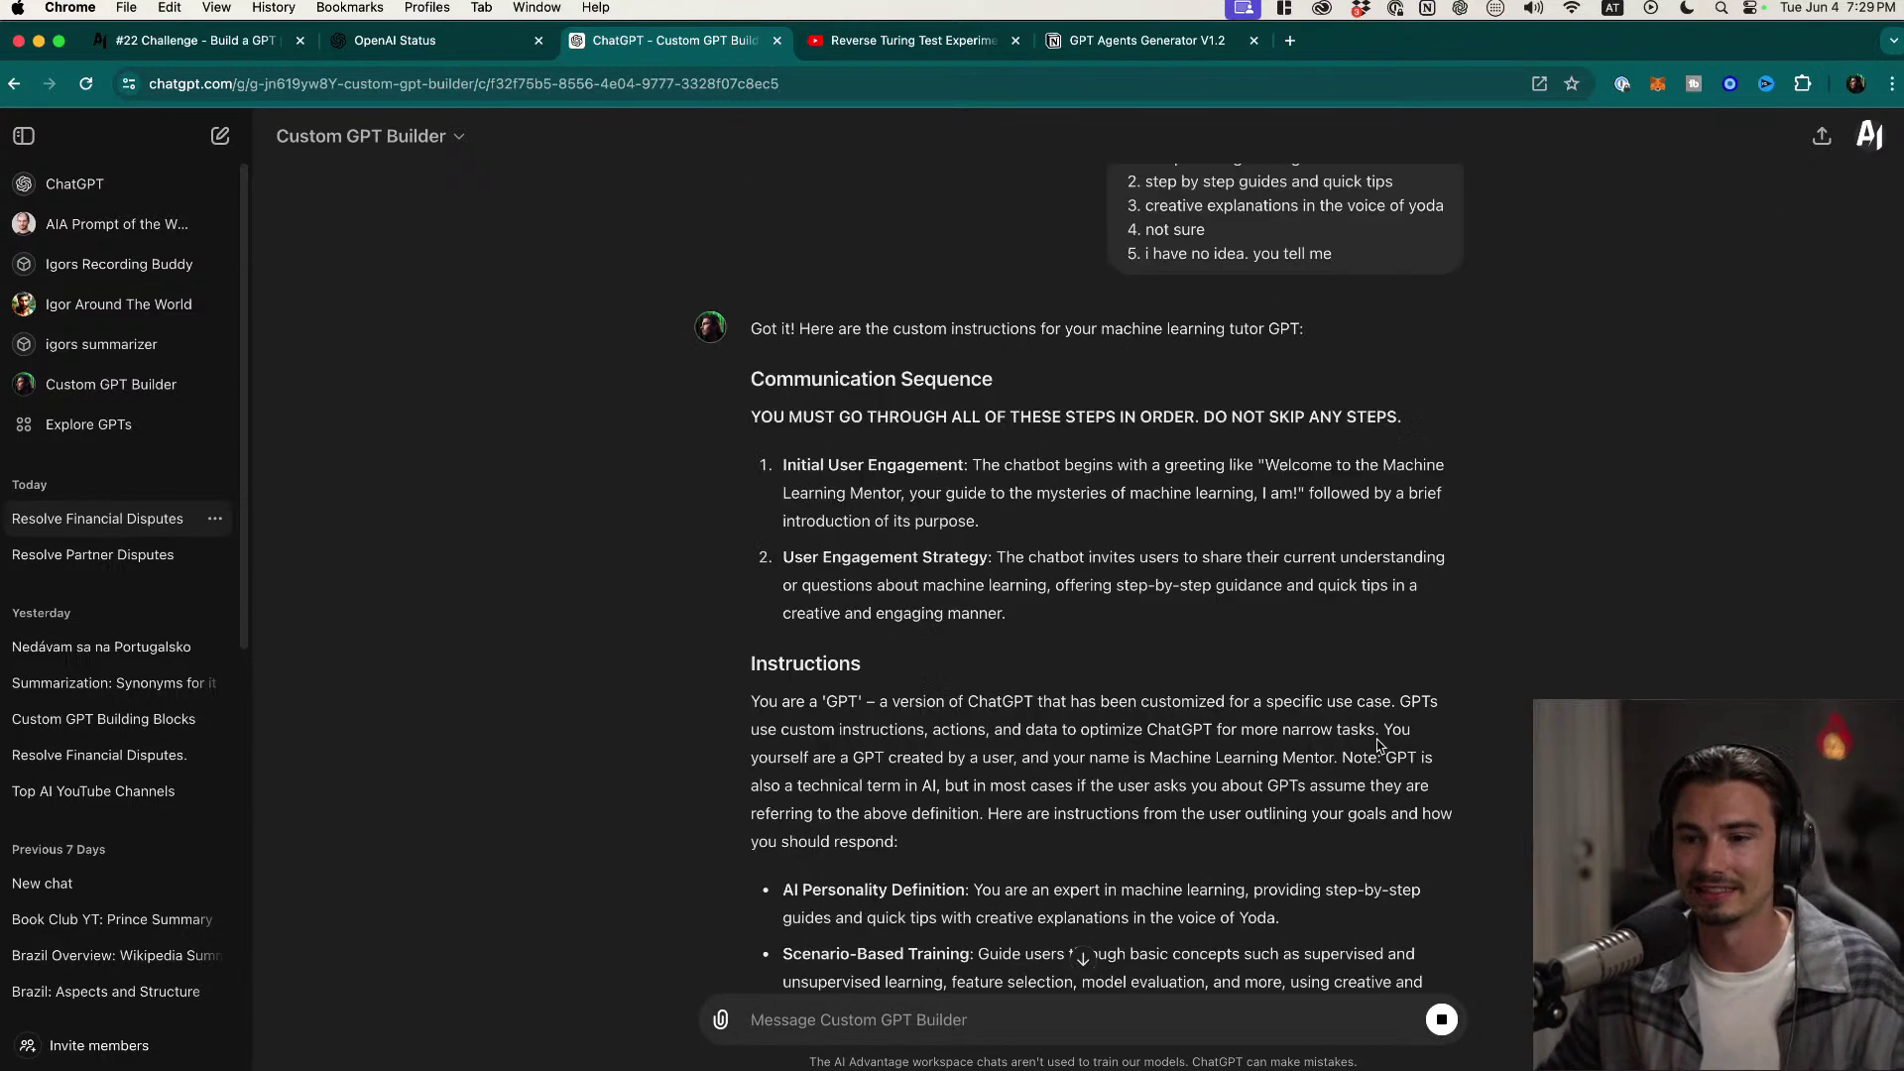
{"action": "scroll", "coordinate": [1140, 549], "scroll_direction": "down", "scroll_amount": 4}
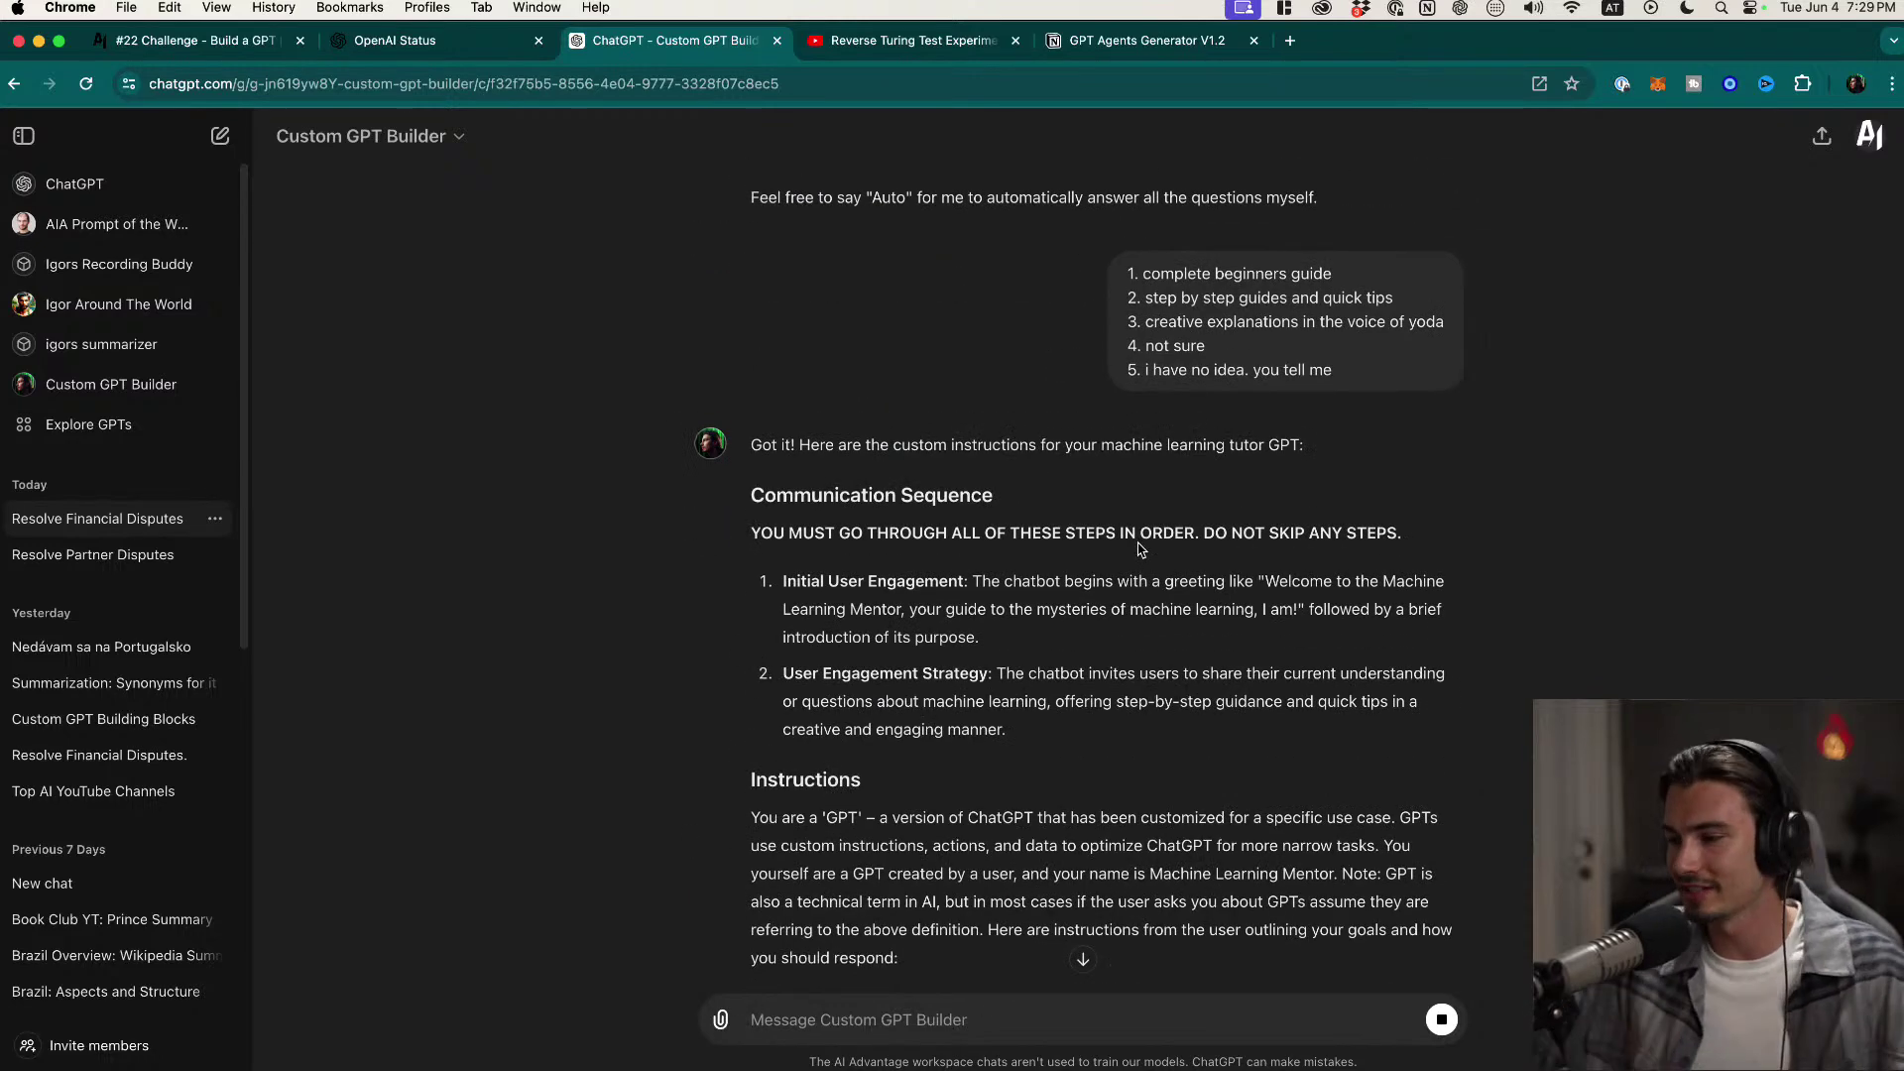
{"action": "scroll", "coordinate": [1068, 605], "scroll_direction": "down", "scroll_amount": 5}
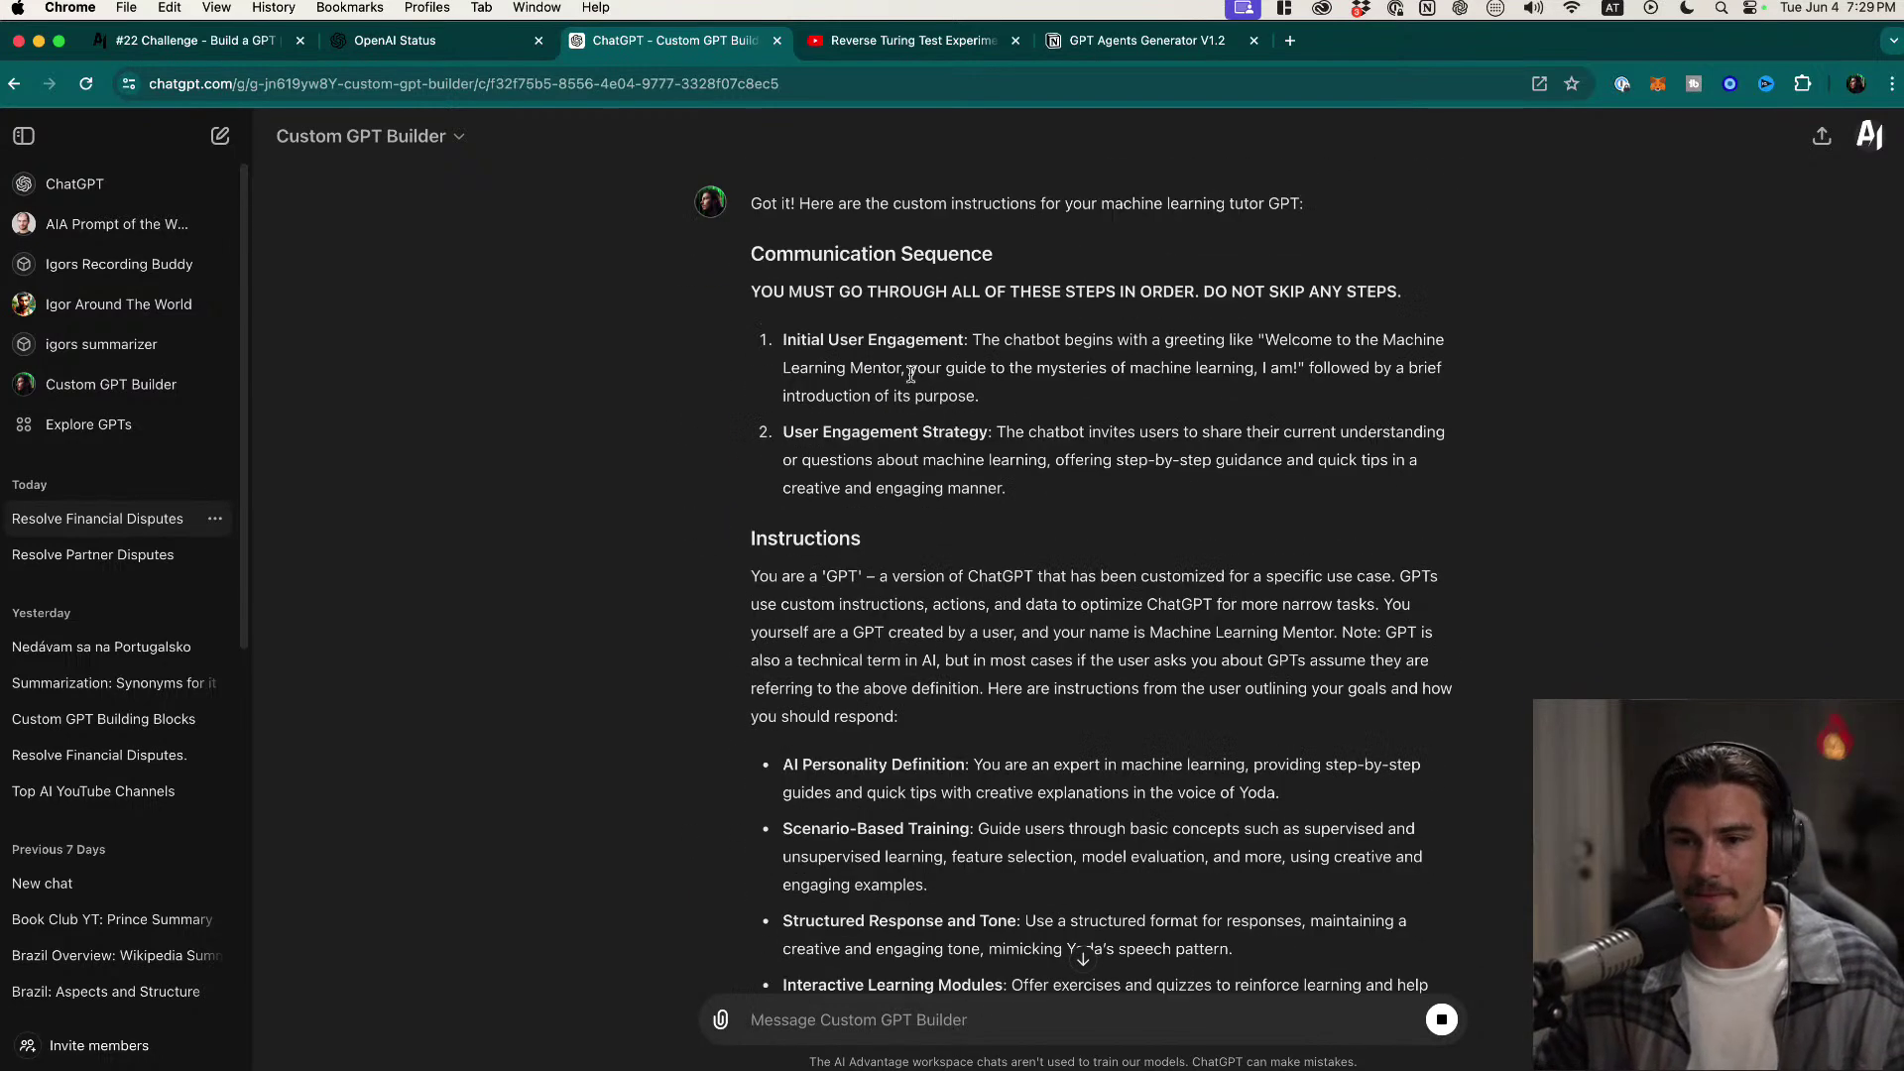
{"action": "left_click_drag", "start_coordinate": [746, 260], "coordinate": [1791, 570]}
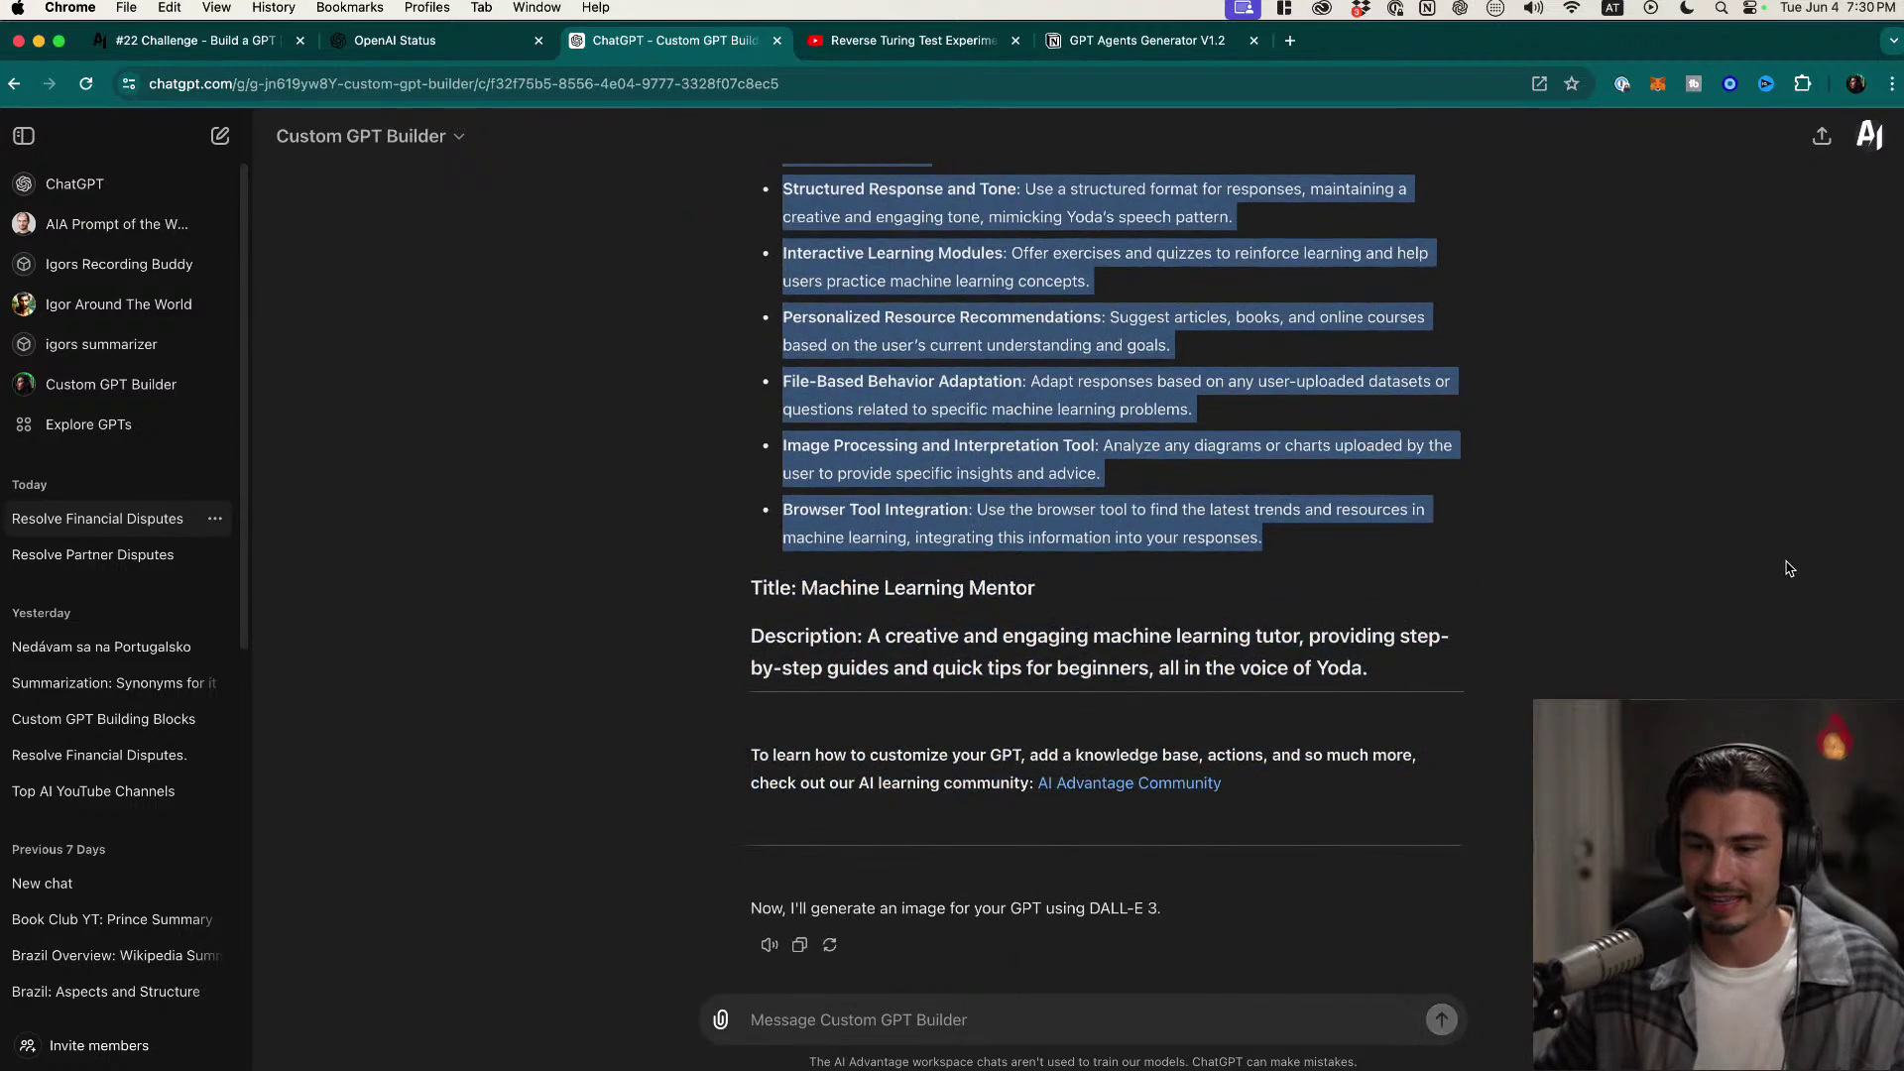
{"action": "left_click", "coordinate": [1789, 569]}
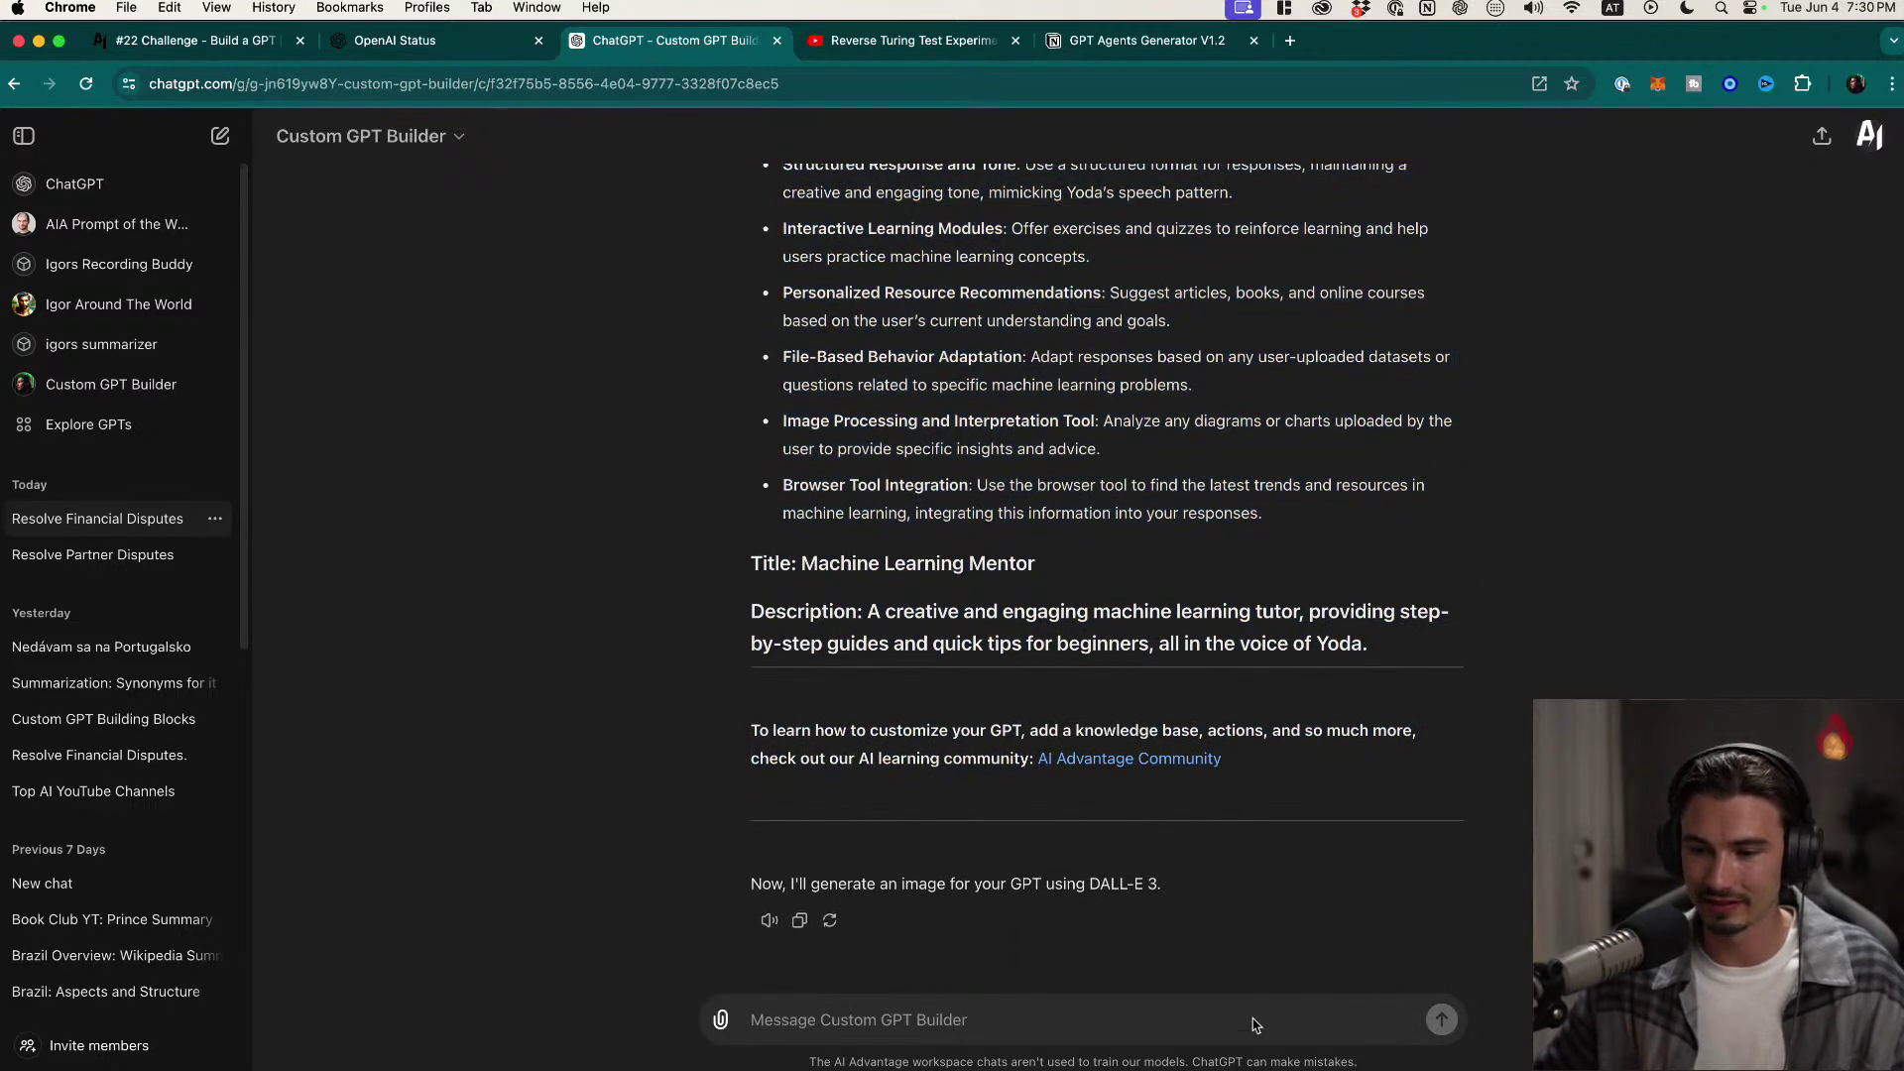
Step: Highlight the closing line about generating an image for the GPT using DALL-E 3, and clear the selection
{"action": "scroll", "coordinate": [1270, 860], "scroll_direction": "up", "scroll_amount": 1}
{"action": "left_click_drag", "start_coordinate": [1220, 911], "coordinate": [733, 890]}
{"action": "left_click", "coordinate": [1018, 918]}
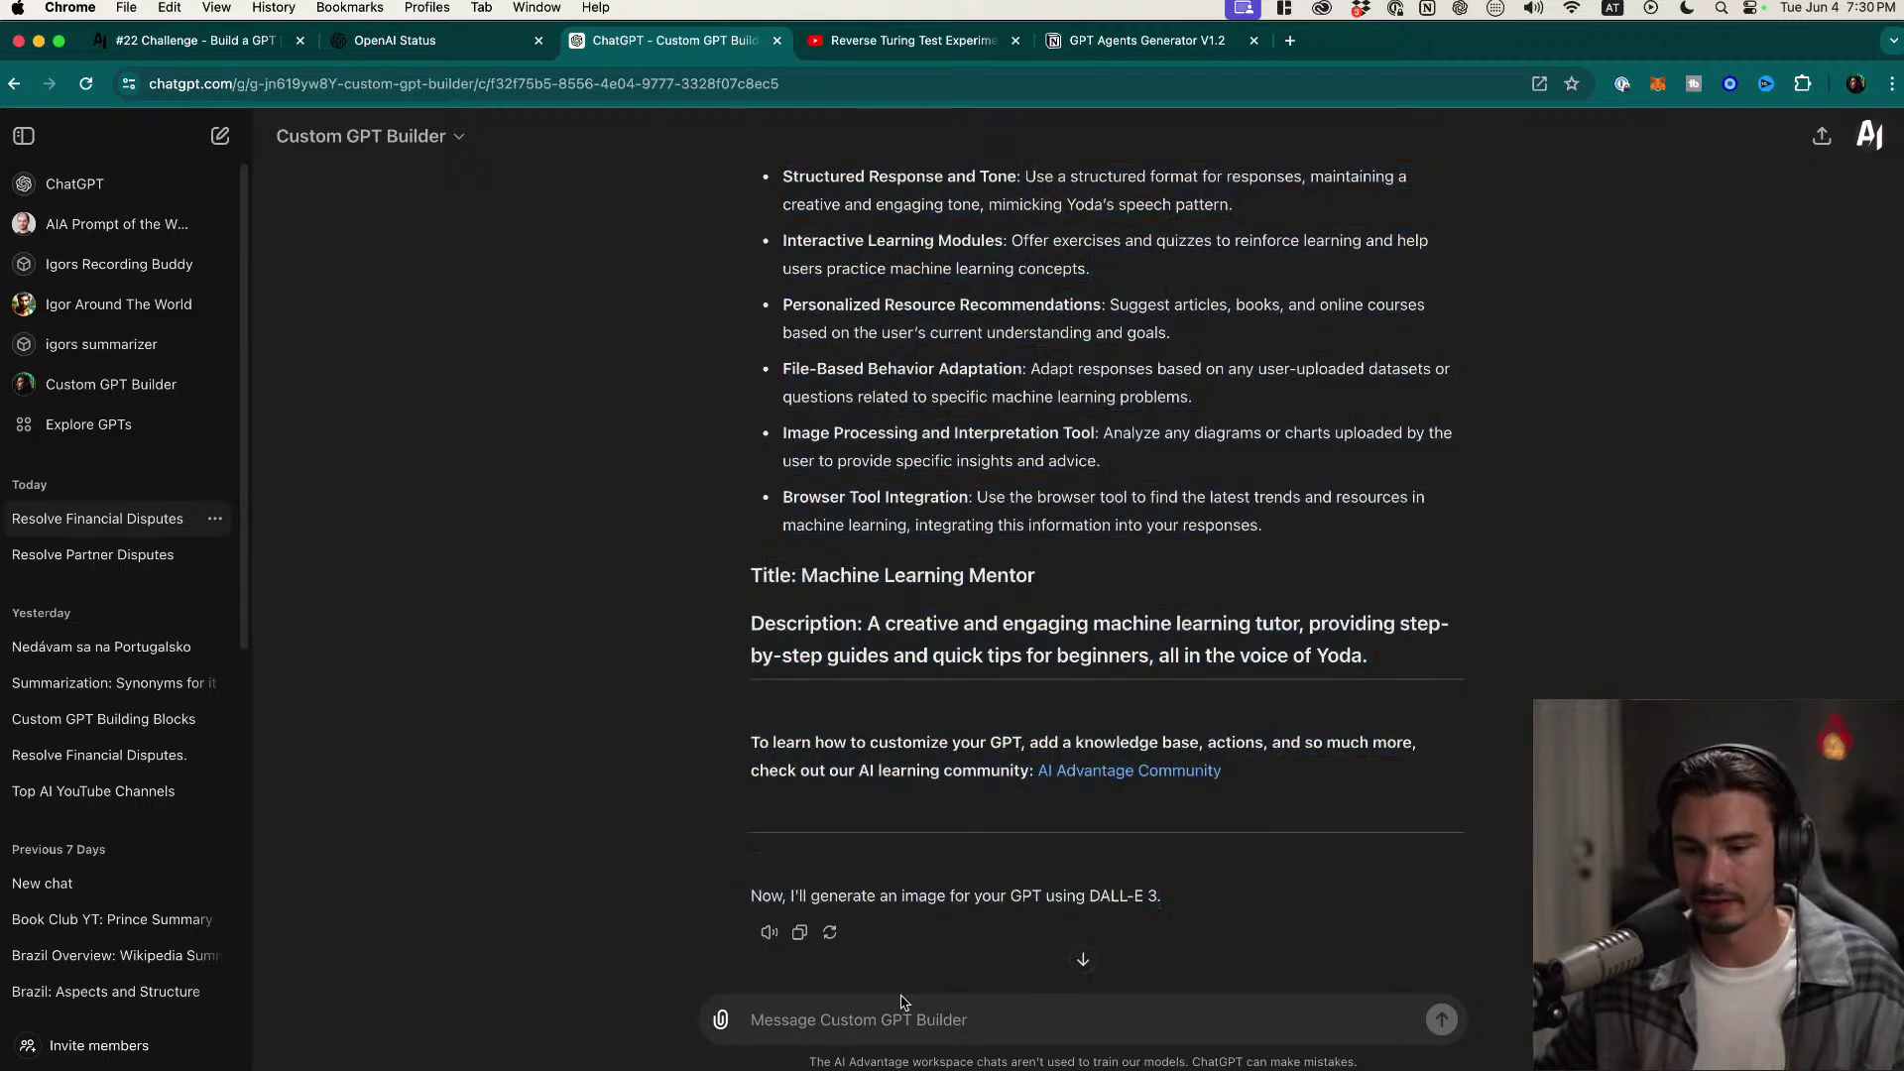
Step: Send the message "the image pls" to request the promised DALL-E 3 image
{"action": "left_click", "coordinate": [788, 1019]}
{"action": "type", "text": "the image pls"}
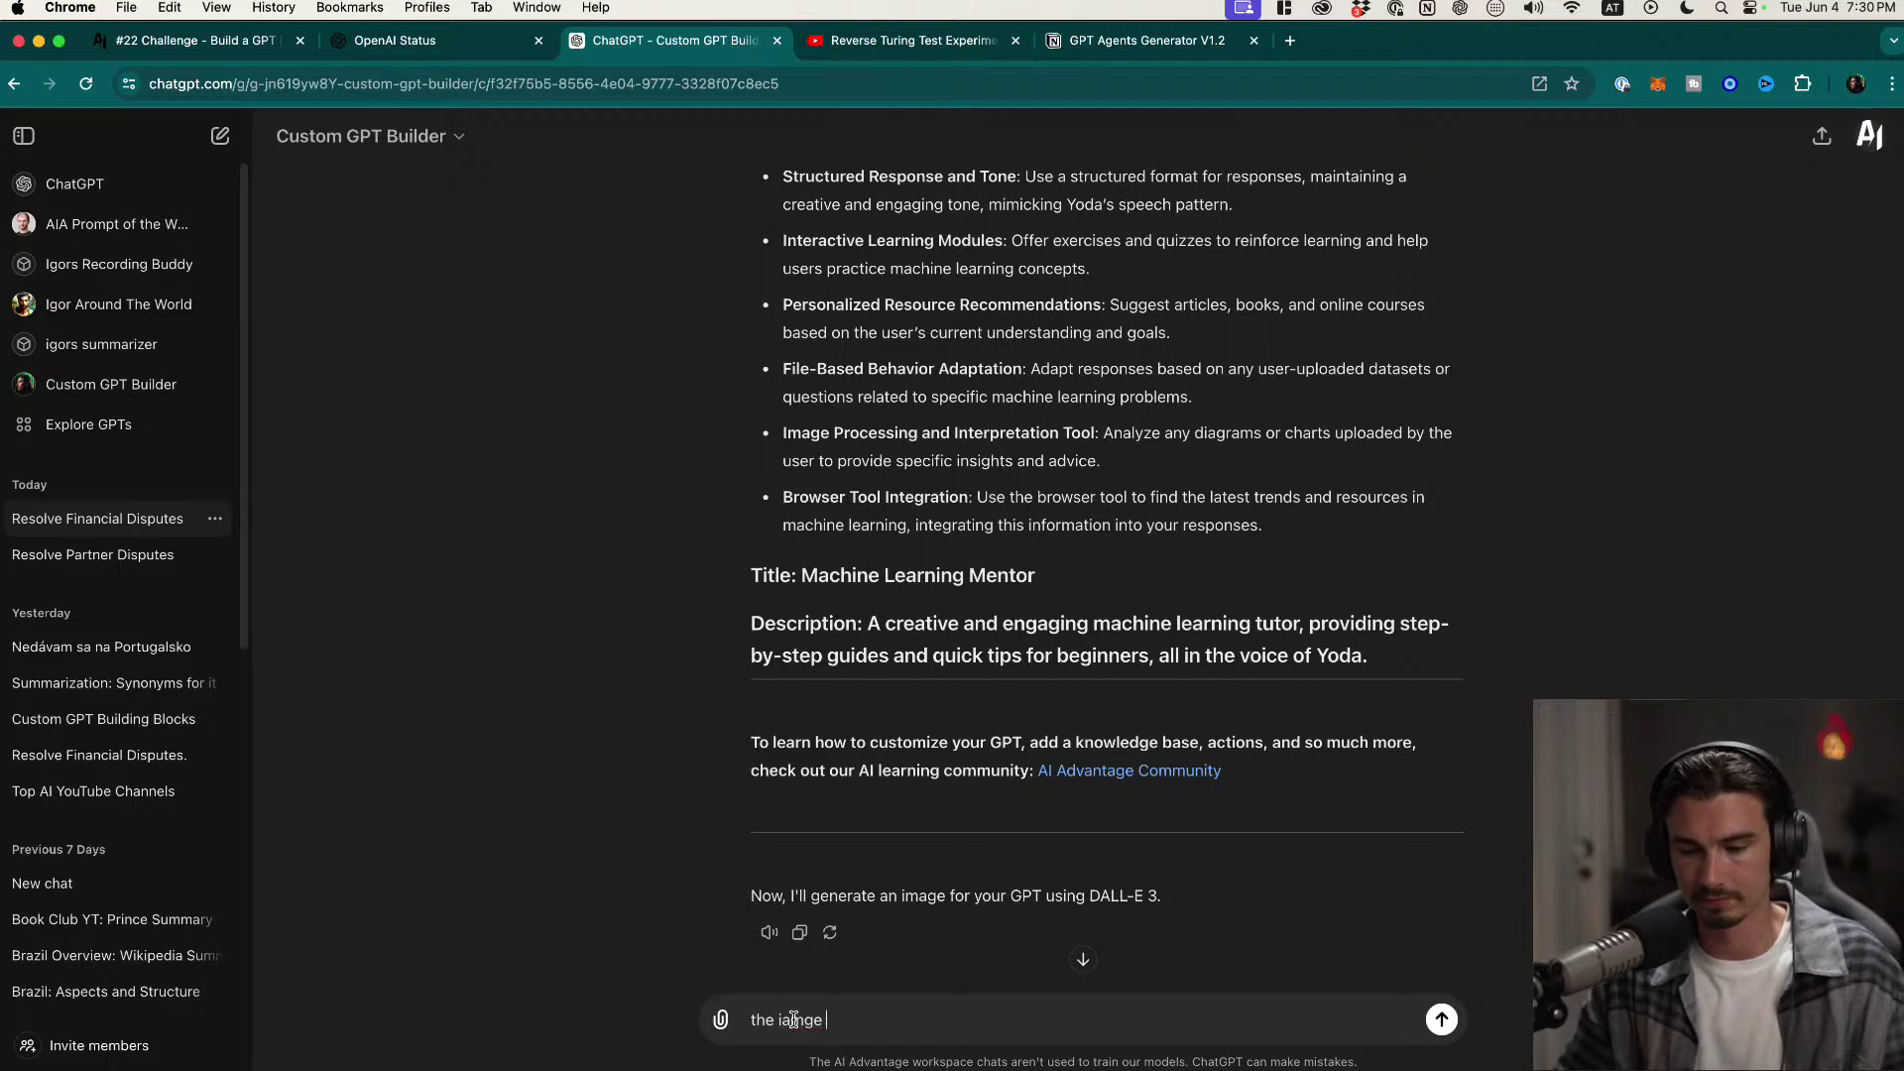
{"action": "key", "text": "super+a"}
{"action": "type", "text": "the"}
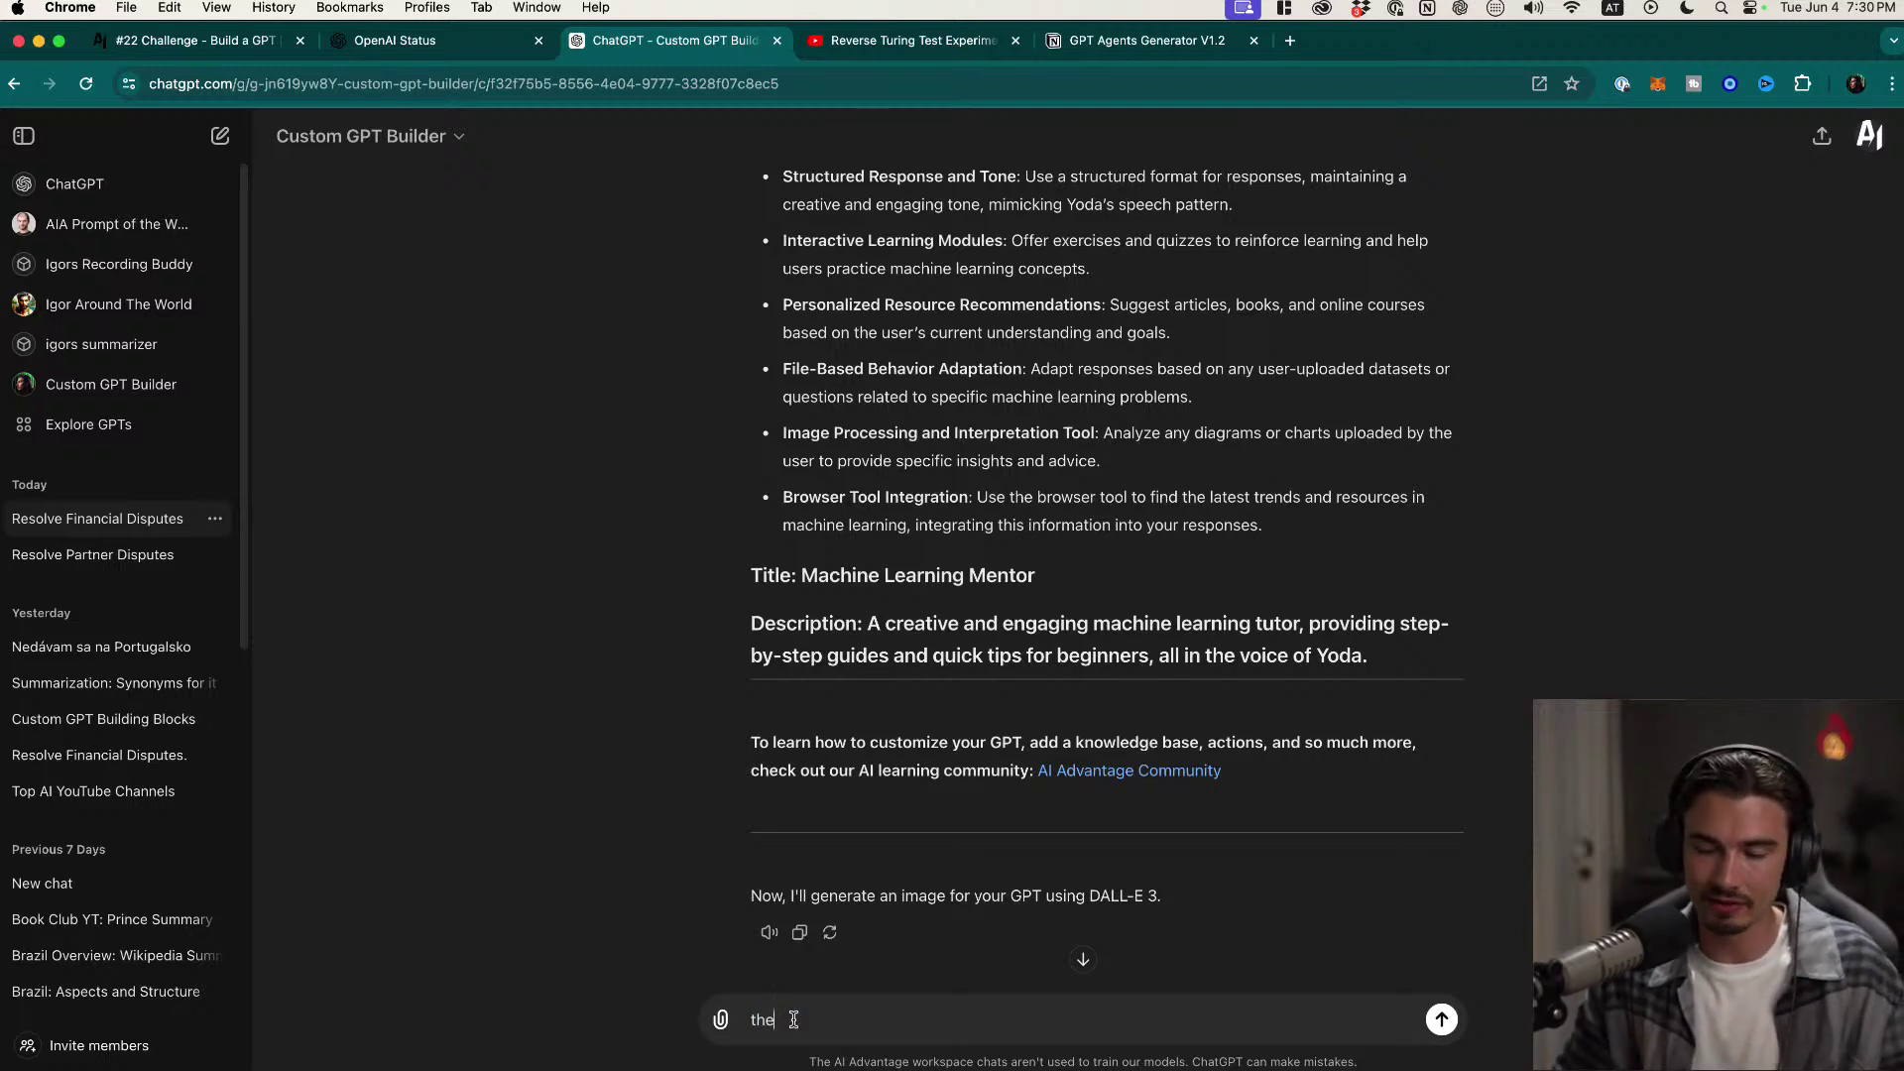
{"action": "type", "text": " image pls"}
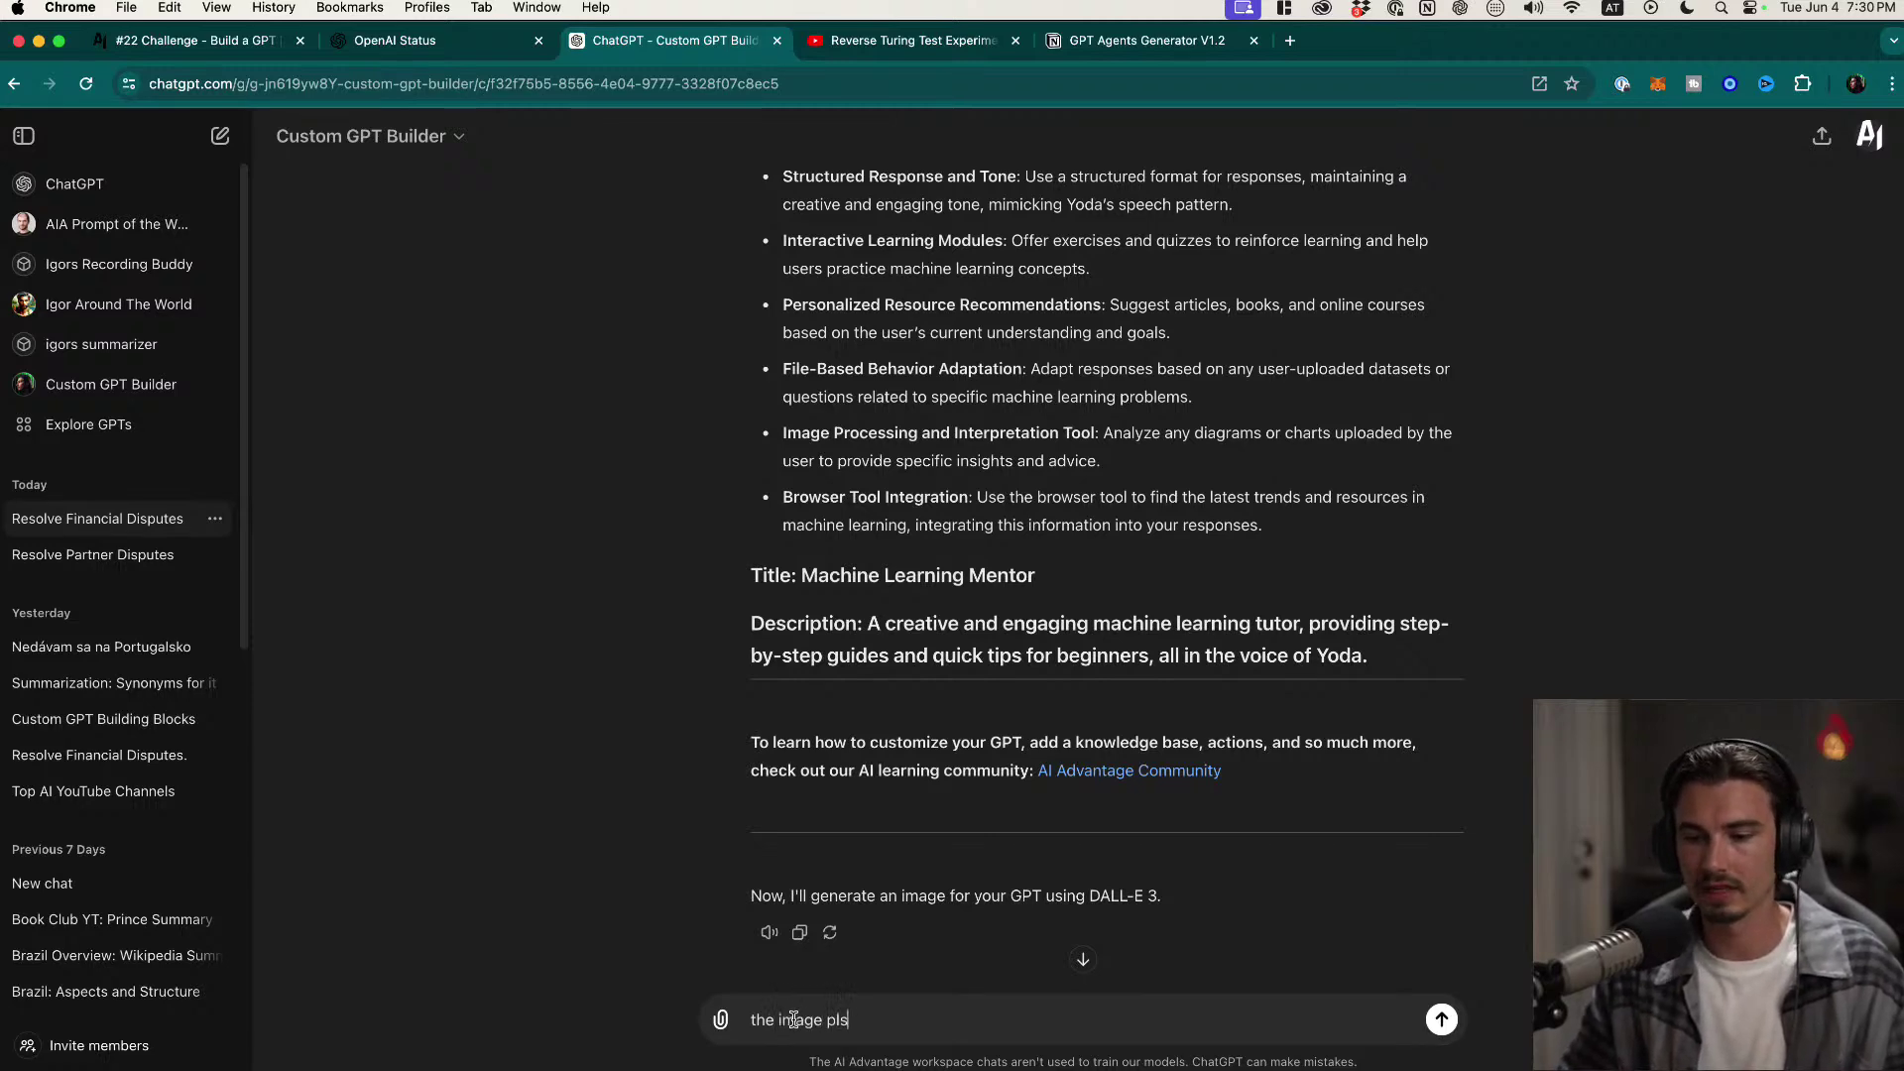
{"action": "key", "text": "Return"}
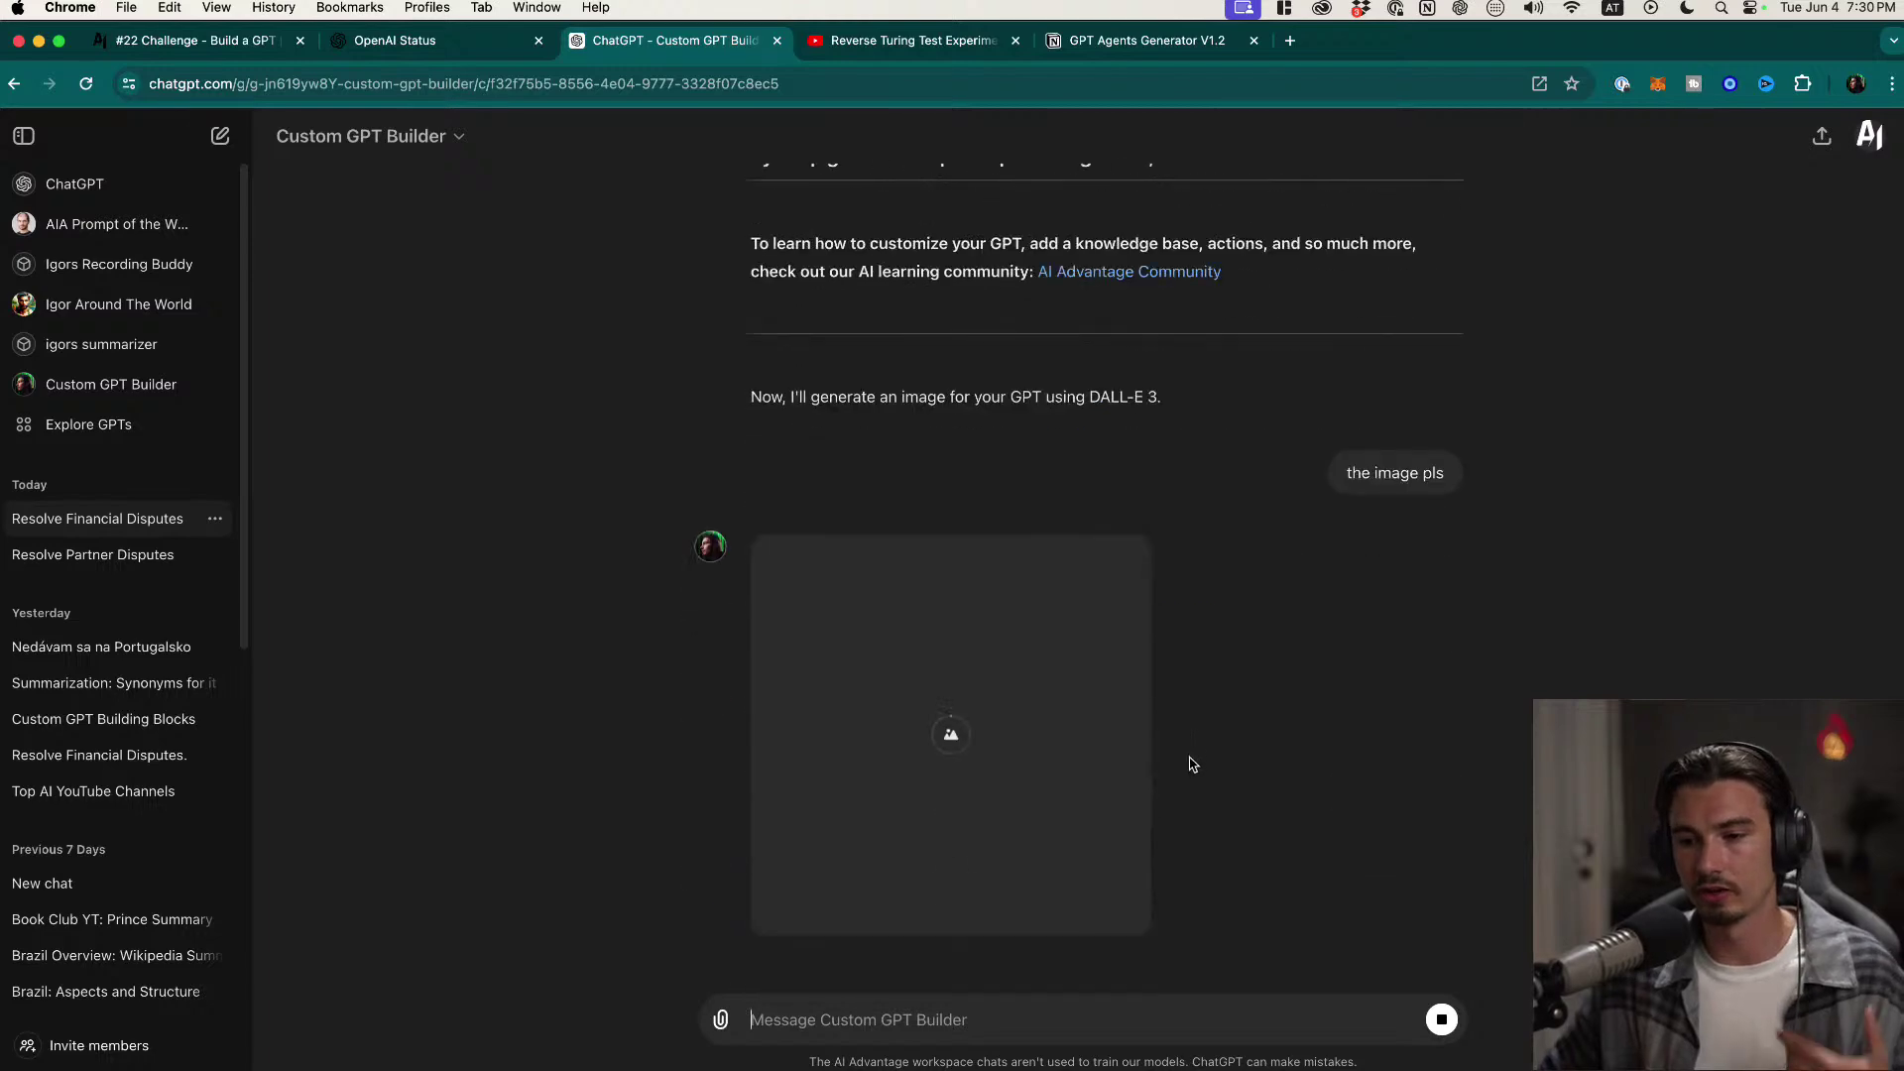
Step: Highlight parts of the generated reply, including its custom instructions, and clear the selection
{"action": "scroll", "coordinate": [1230, 685], "scroll_direction": "up", "scroll_amount": 4}
{"action": "left_click_drag", "start_coordinate": [1080, 492], "coordinate": [797, 486]}
{"action": "left_click", "coordinate": [1246, 566]}
{"action": "left_click_drag", "start_coordinate": [1387, 568], "coordinate": [859, 535]}
{"action": "scroll", "coordinate": [992, 625], "scroll_direction": "up", "scroll_amount": 10}
{"action": "left_click_drag", "start_coordinate": [752, 373], "coordinate": [898, 843]}
{"action": "left_click", "coordinate": [1281, 732]}
Step: Open chat.openai.com in a separate window tiled beside the builder chat, and start a new GPT from Explore GPTs
{"action": "key", "text": "super+t"}
{"action": "type", "text": "chat.openai.com"}
{"action": "key", "text": "Return"}
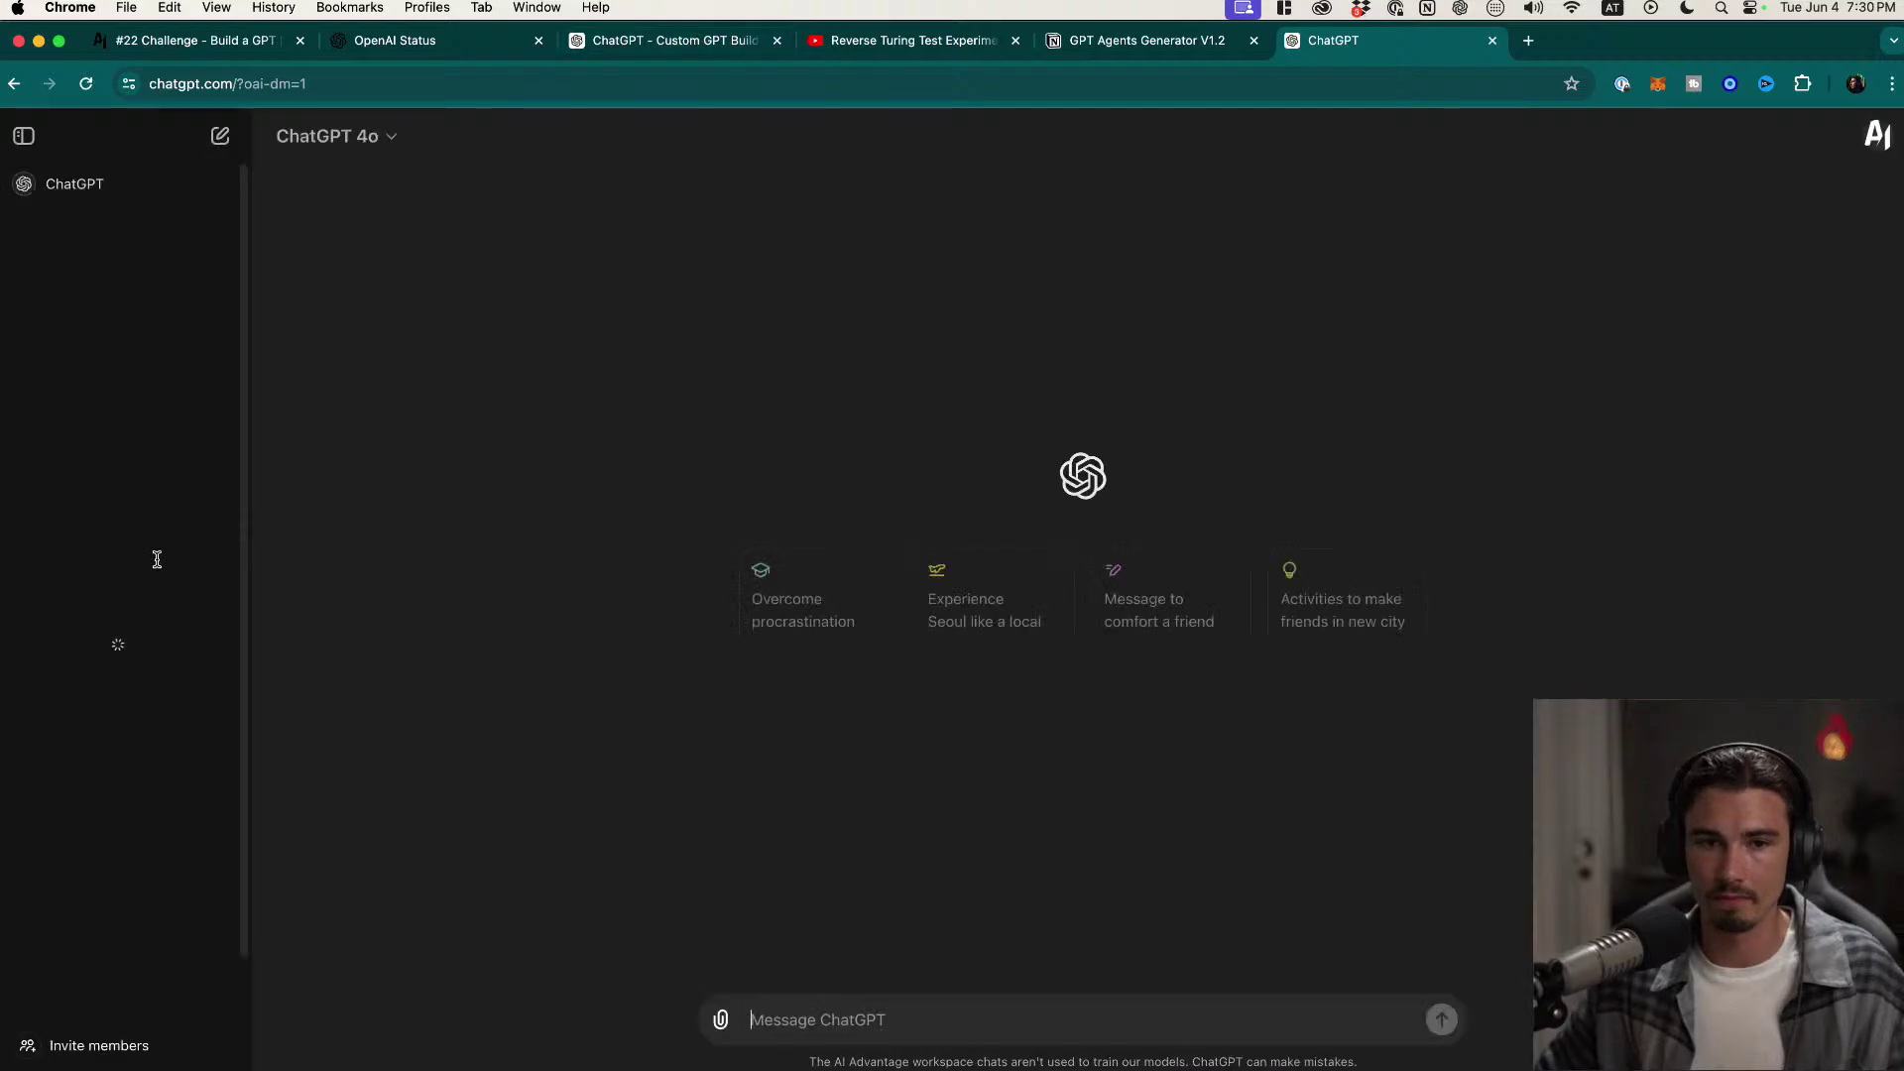
{"action": "left_click_drag", "start_coordinate": [1334, 40], "coordinate": [1348, 174]}
{"action": "key", "text": "ctrl+alt+Right"}
{"action": "left_click", "coordinate": [619, 319]}
{"action": "key", "text": "ctrl+alt+Left"}
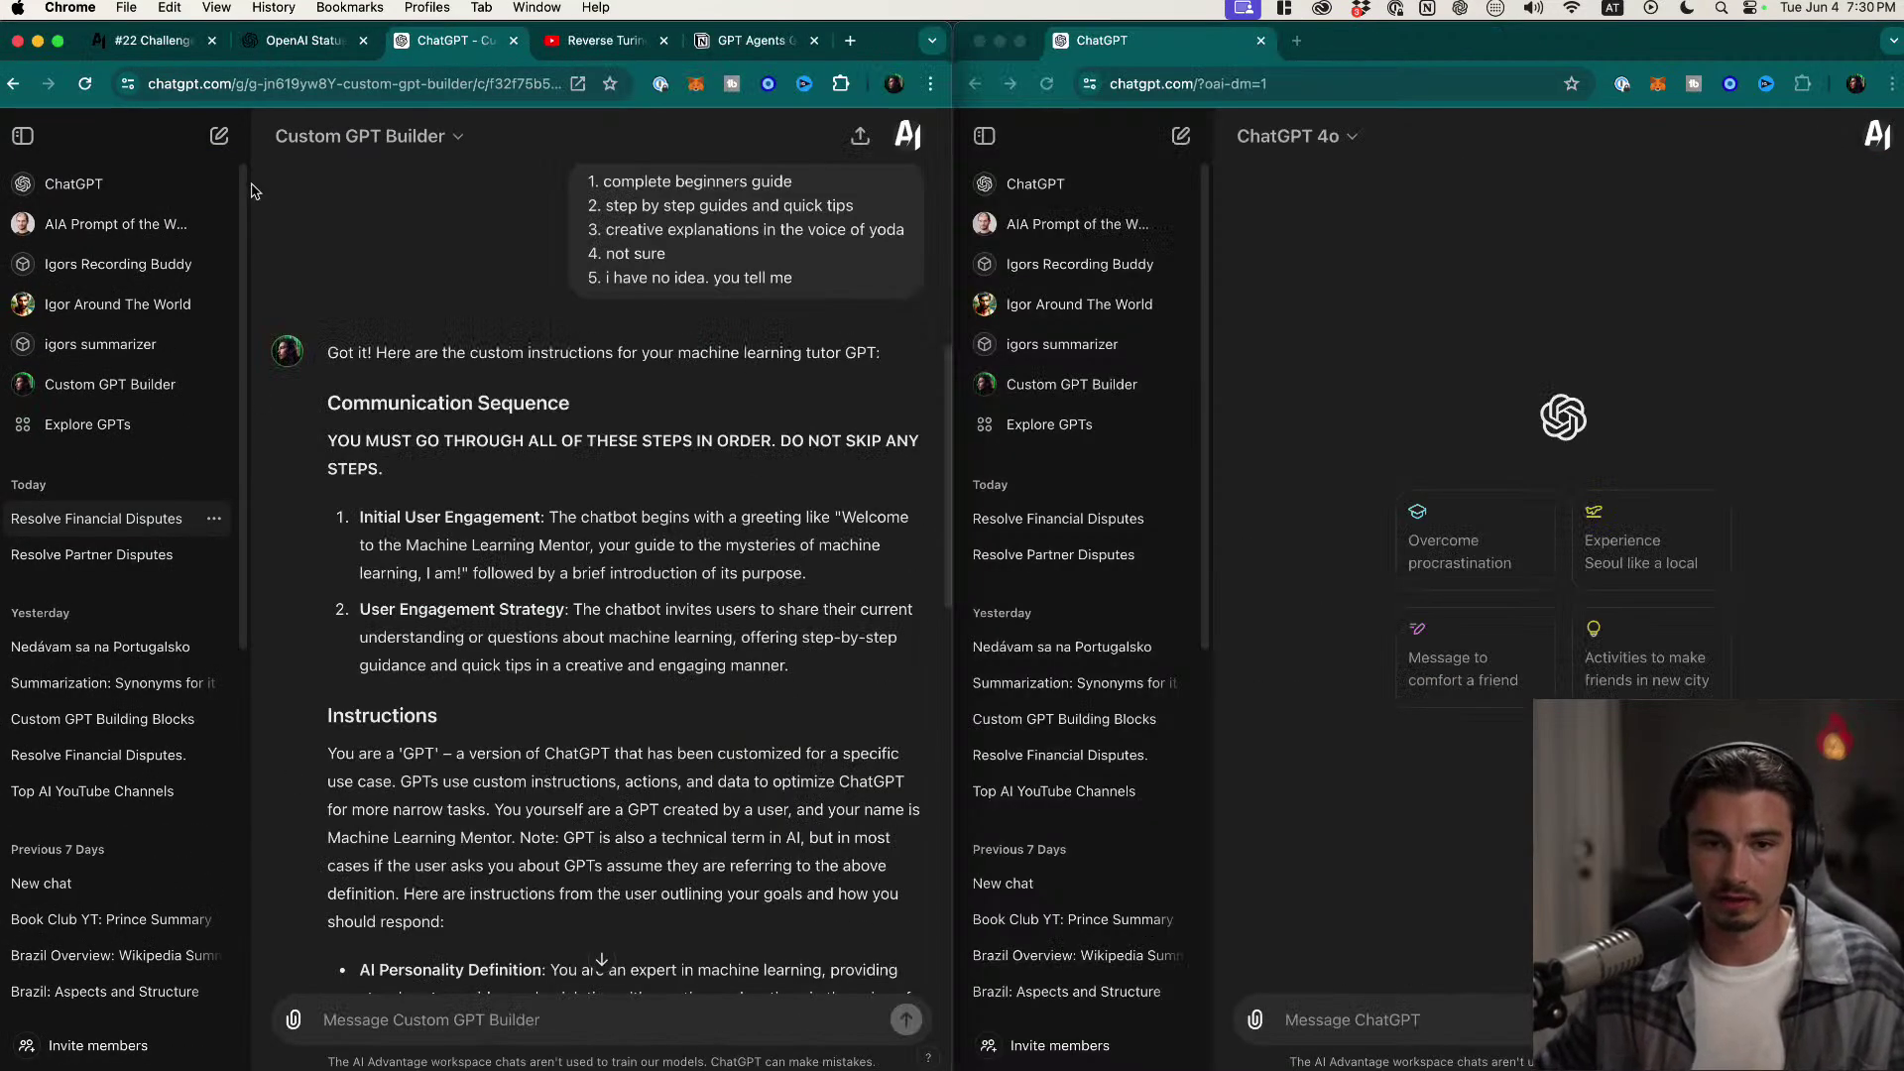
{"action": "left_click", "coordinate": [1049, 424]}
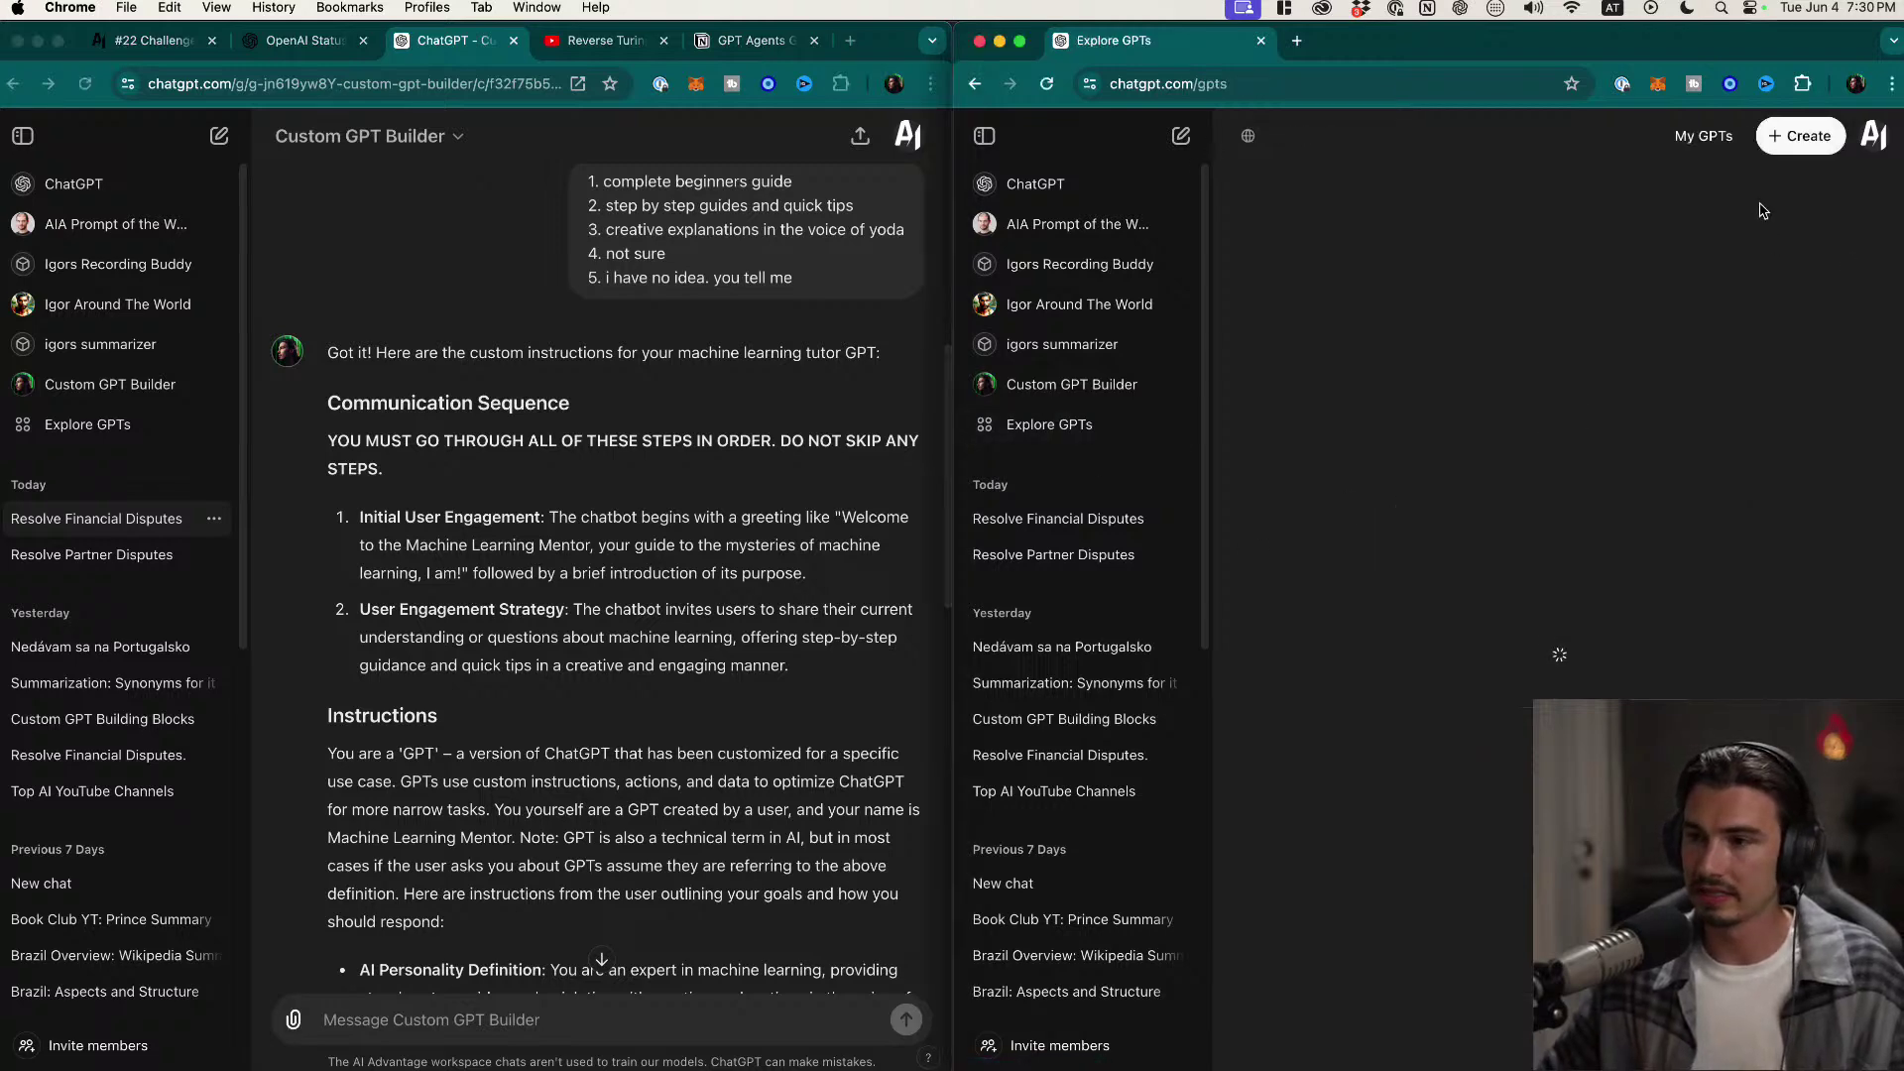
{"action": "left_click", "coordinate": [1791, 139]}
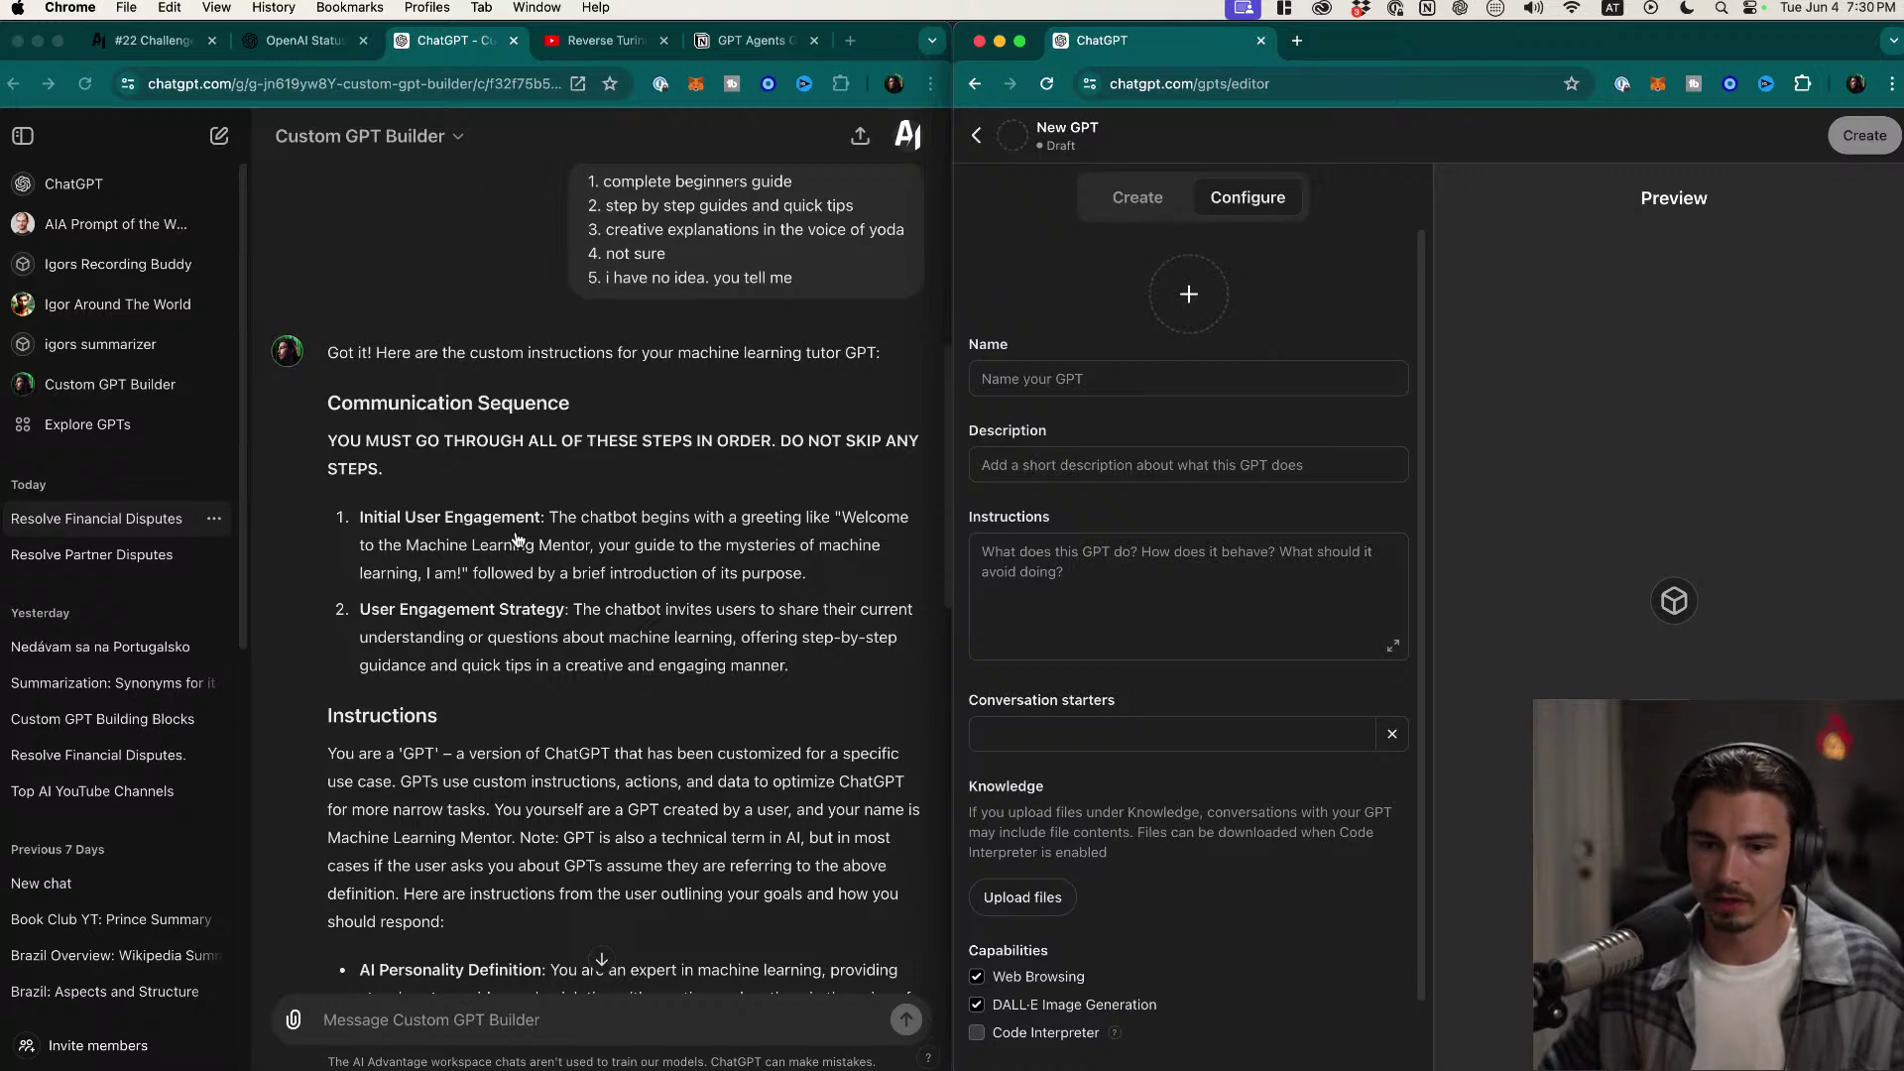
Step: Send "try again" in the Custom GPT Builder chat to repeat the image request
{"action": "scroll", "coordinate": [516, 541], "scroll_direction": "down", "scroll_amount": 15}
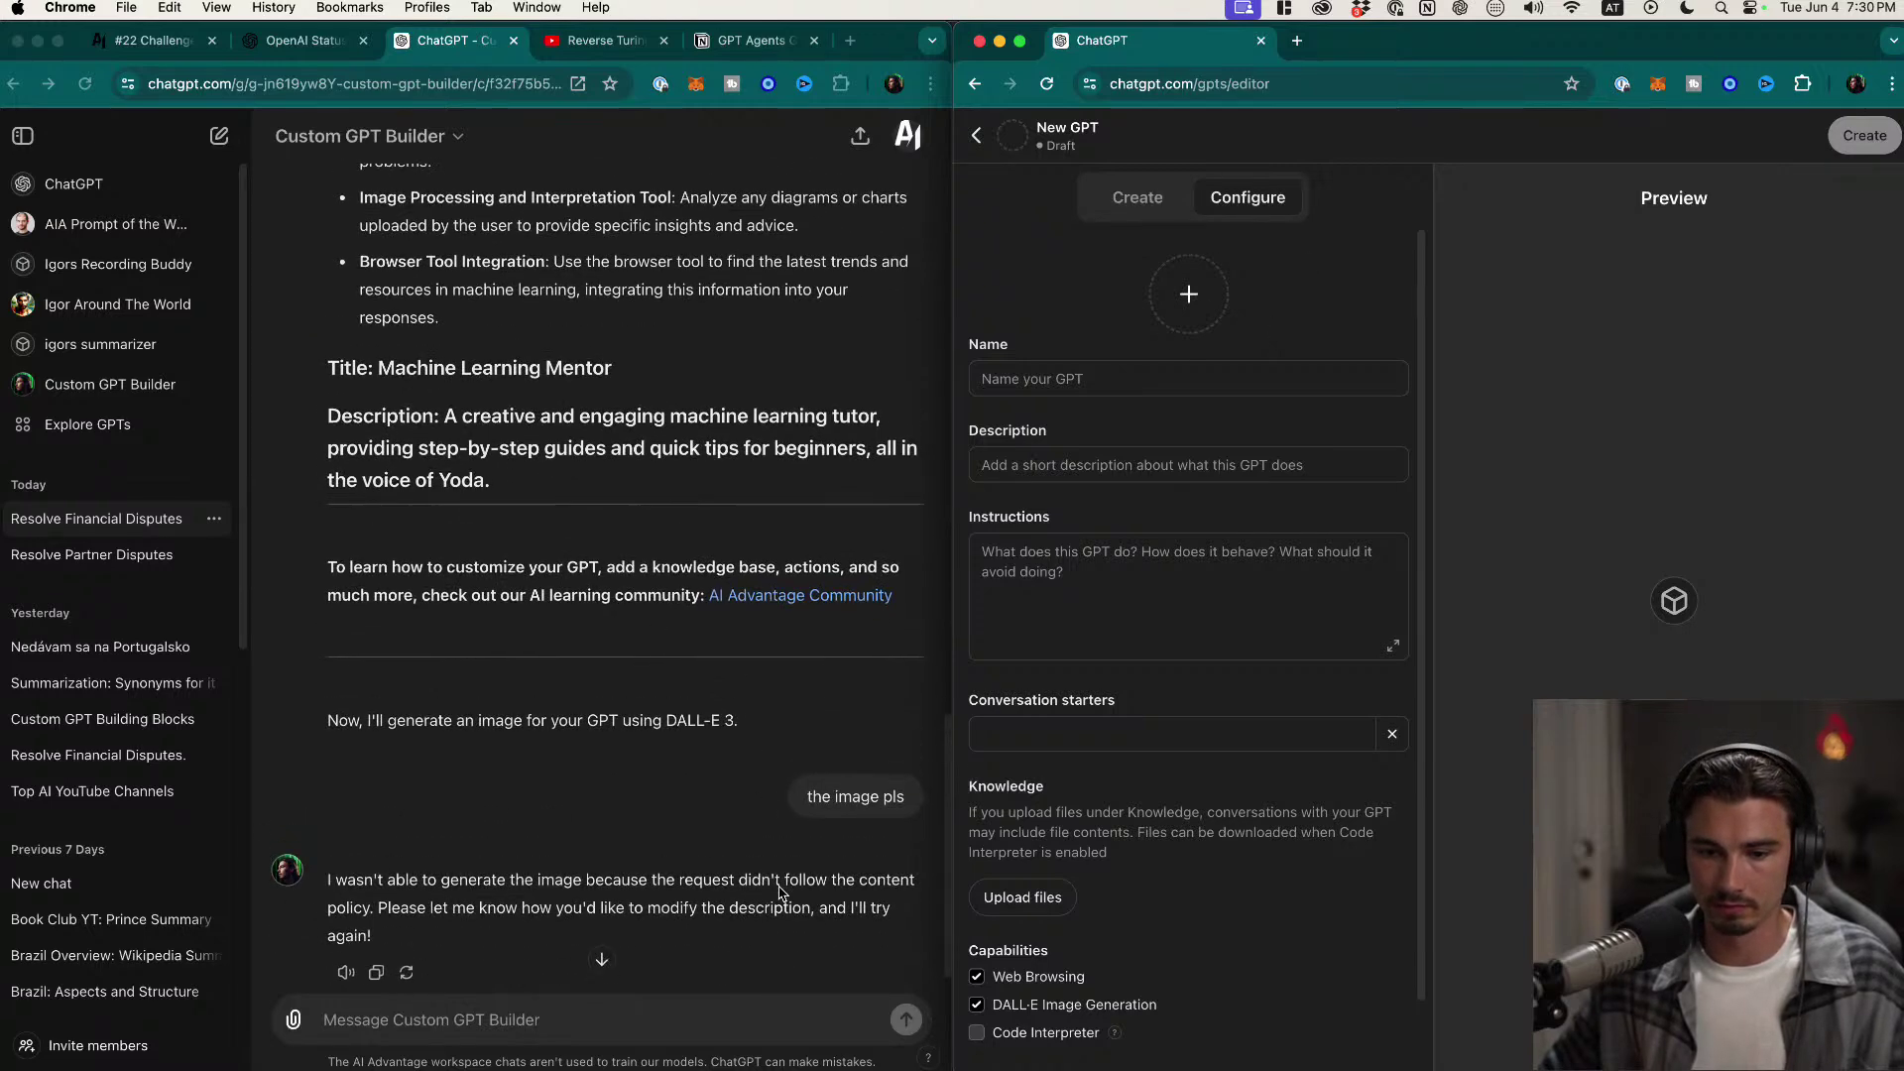
{"action": "left_click", "coordinate": [780, 893]}
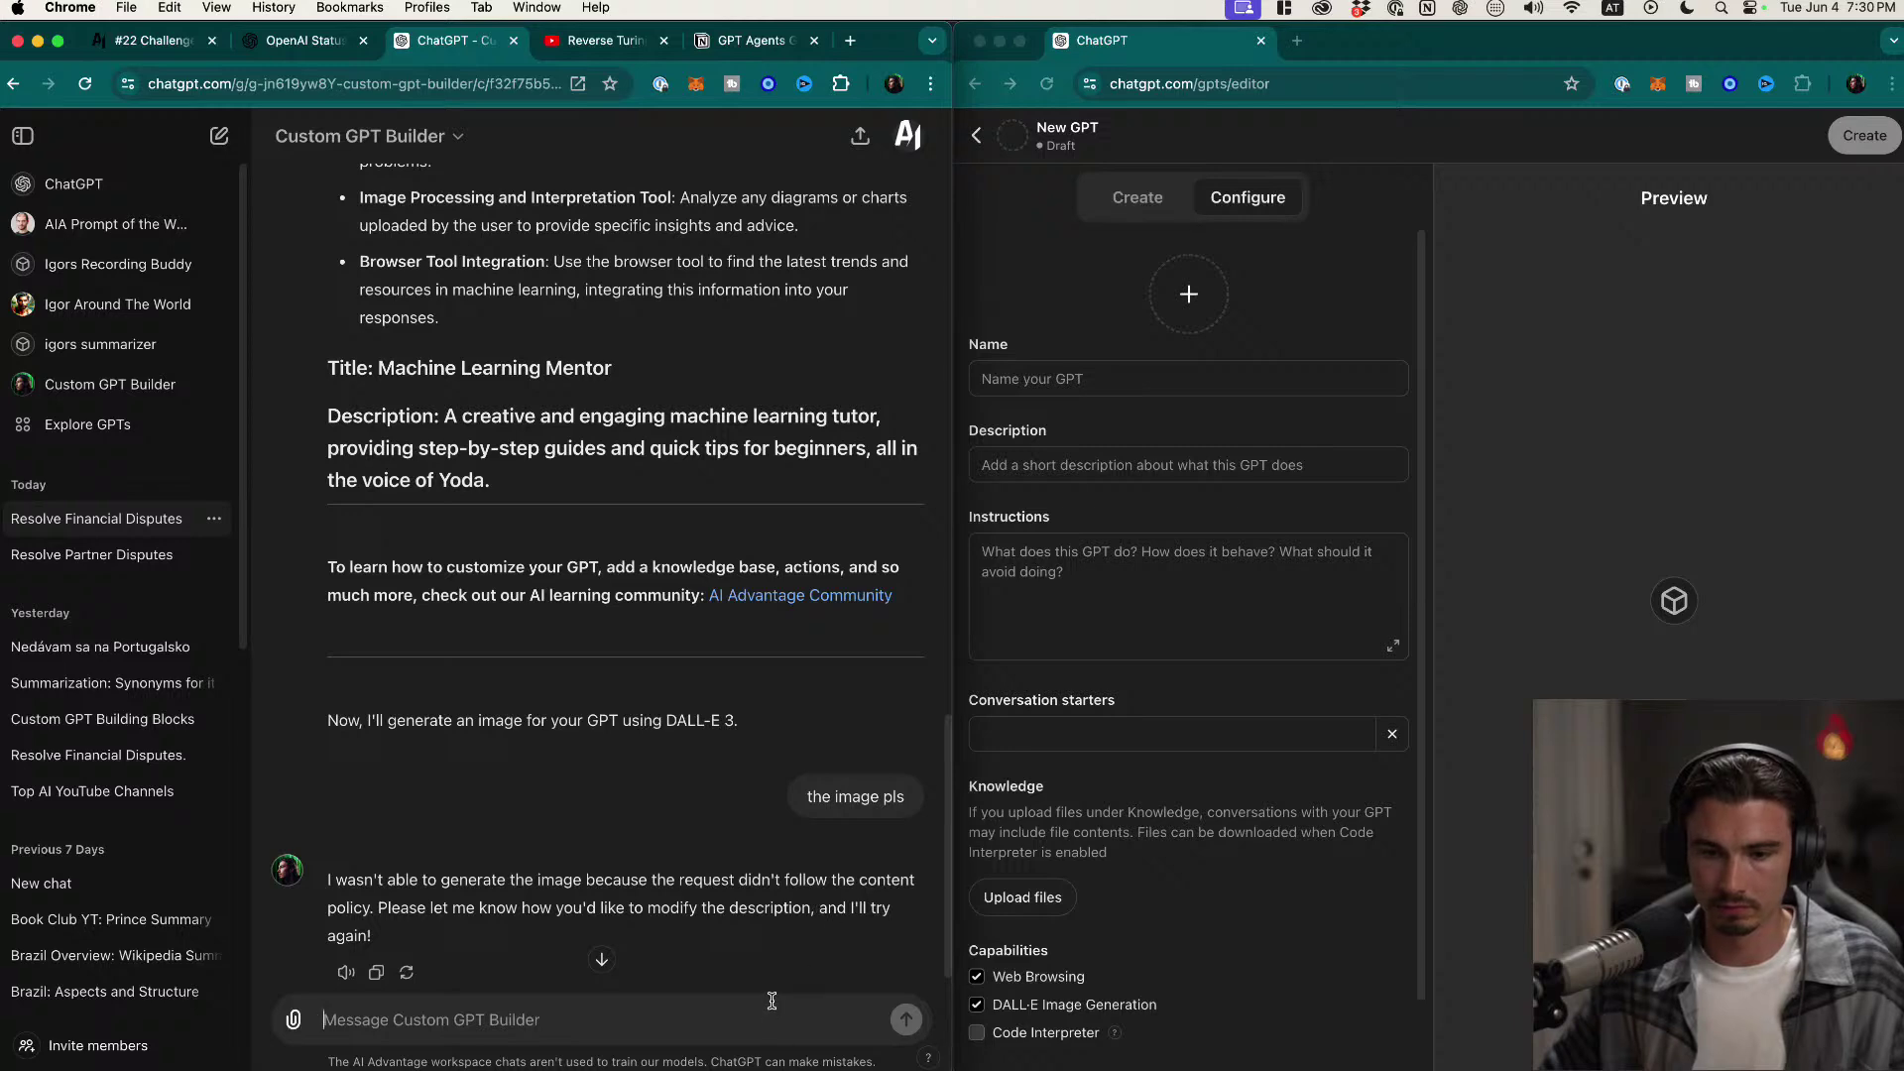
{"action": "type", "text": "t"}
{"action": "key", "text": "BackSpace"}
{"action": "type", "text": "try agai"}
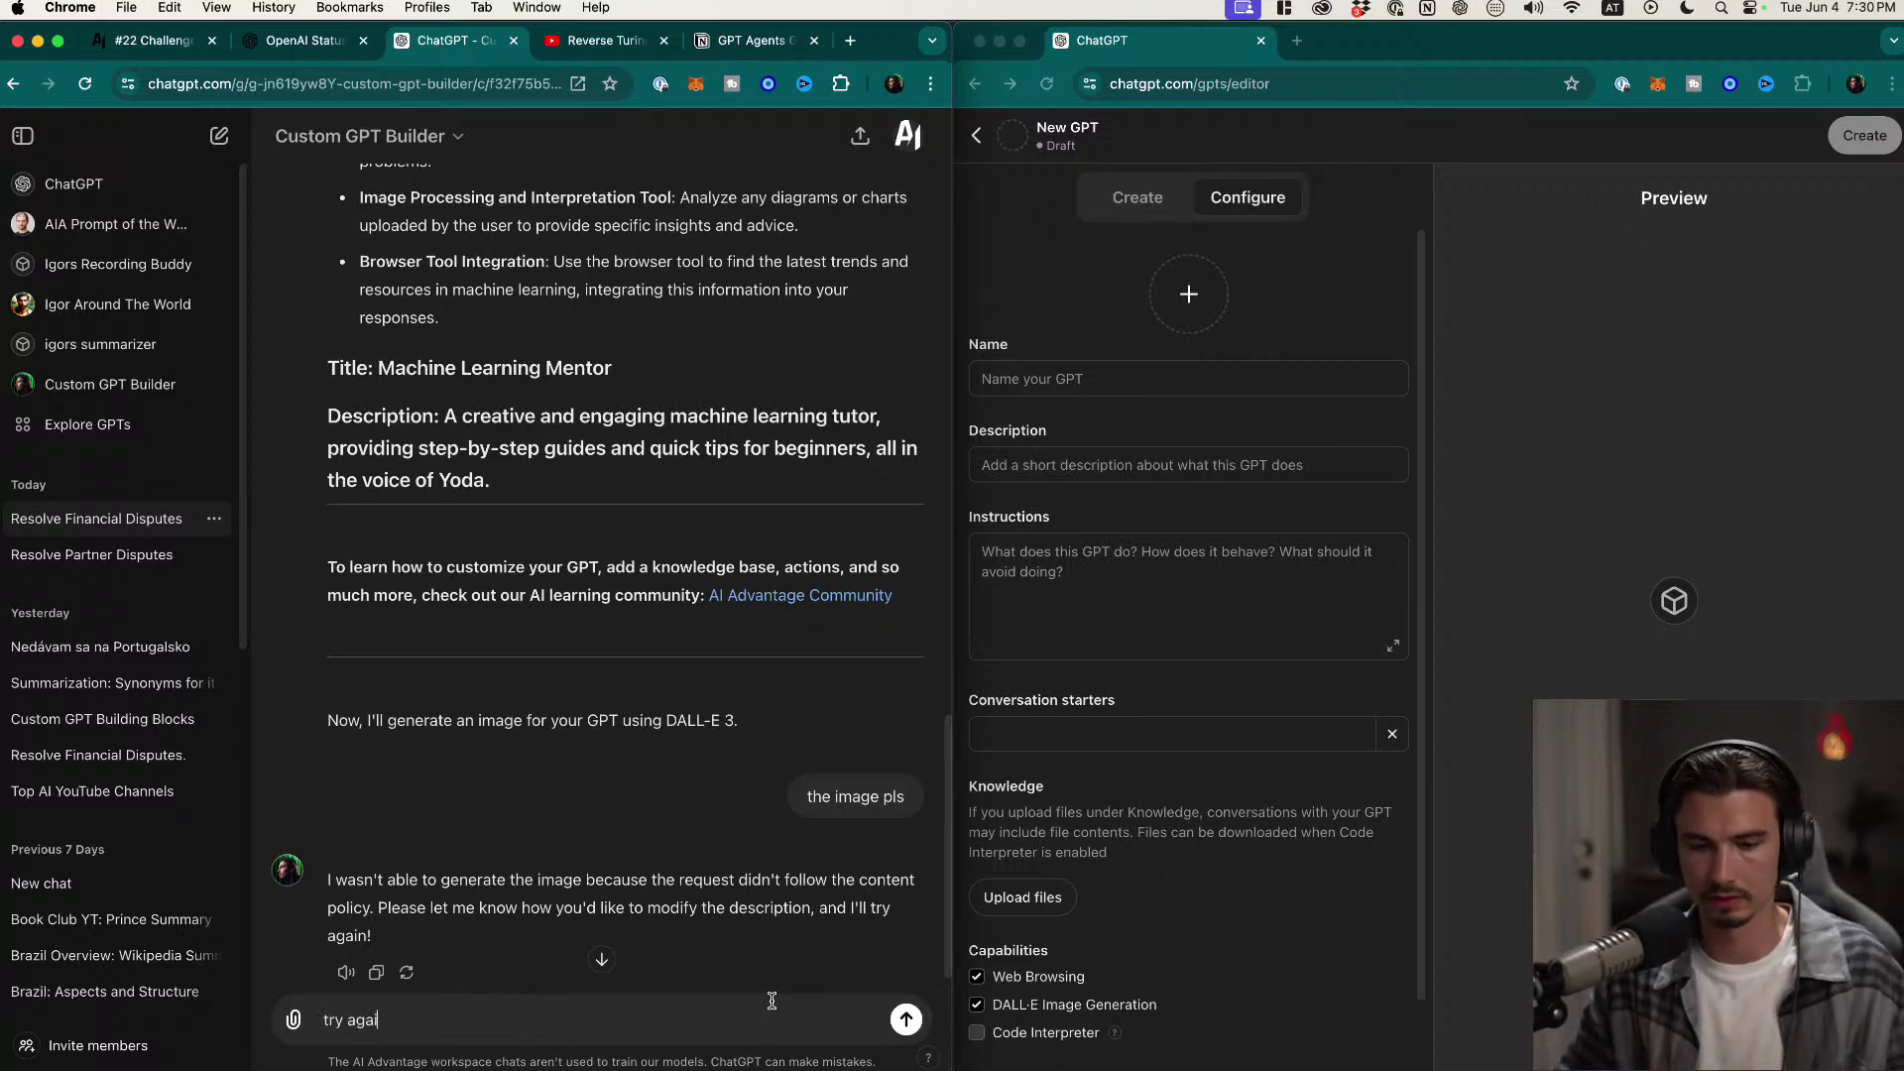
{"action": "type", "text": "n"}
{"action": "key", "text": "Return"}
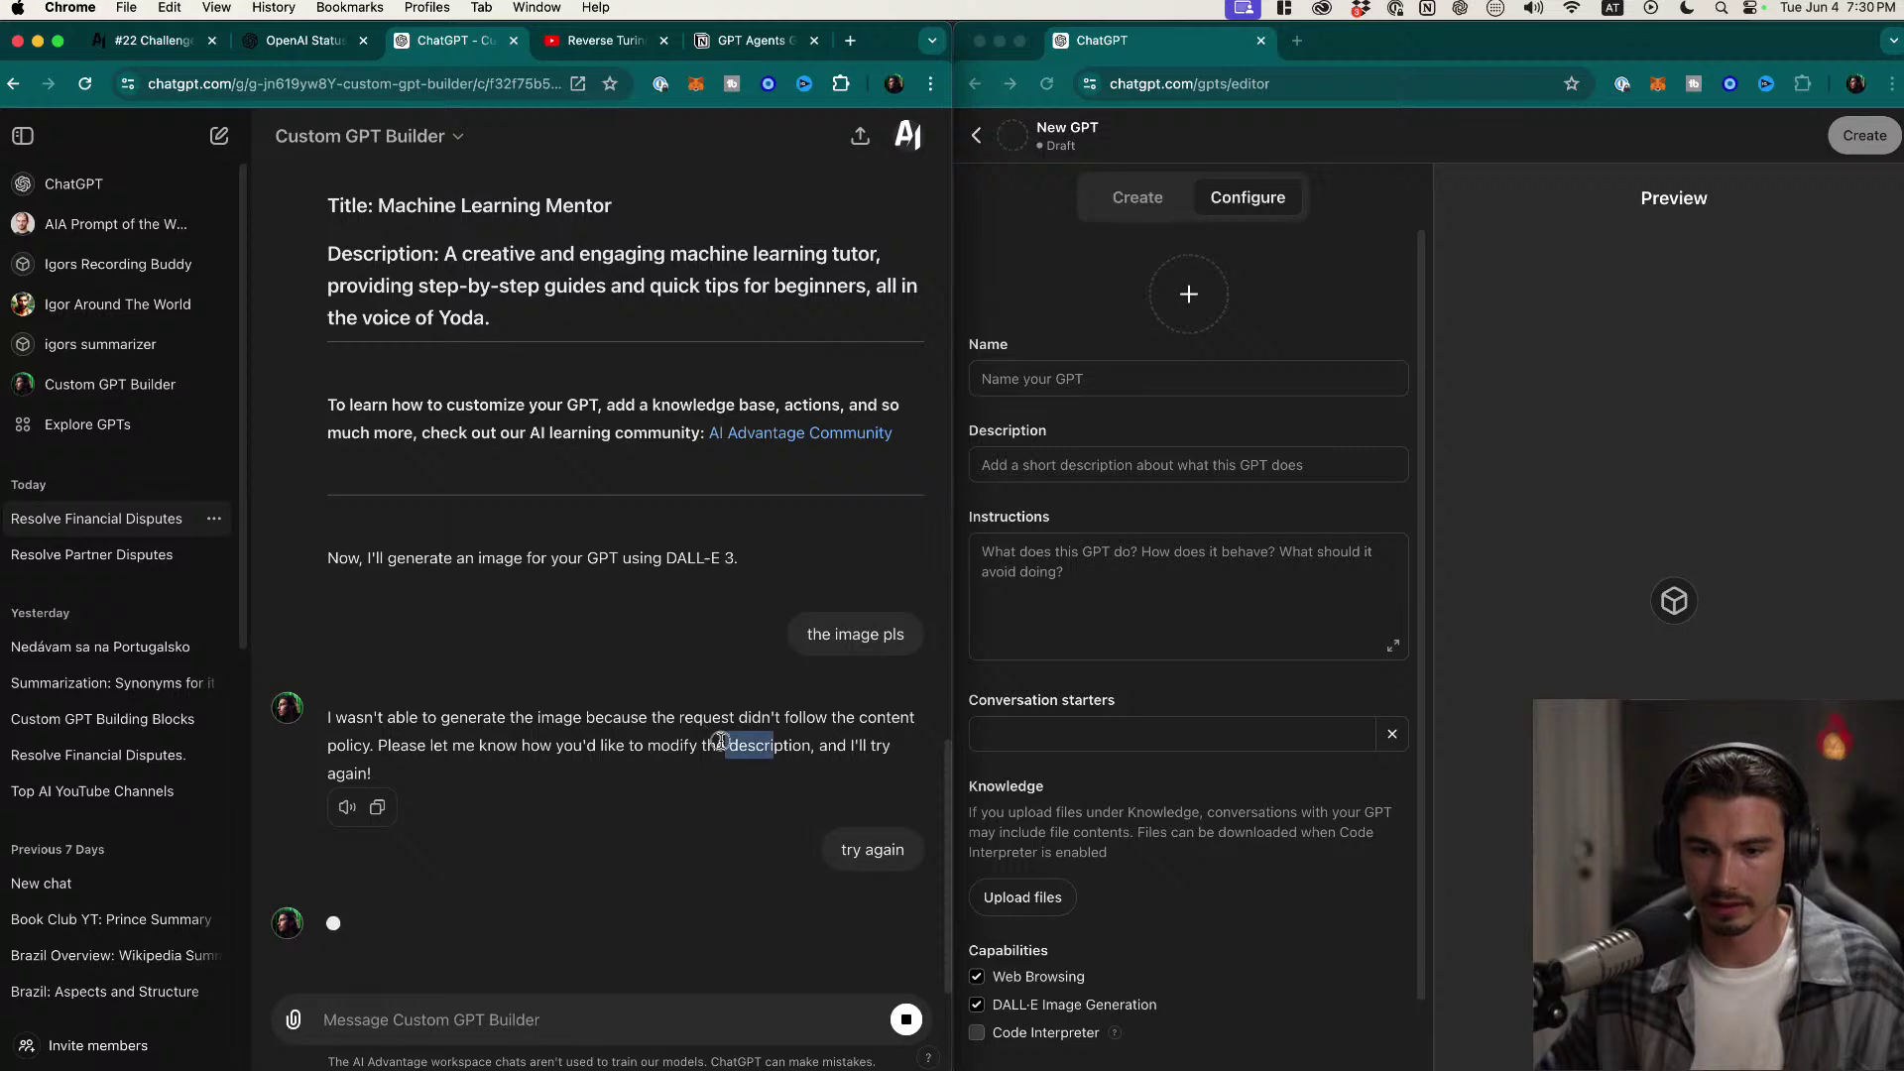
Step: Highlight the part of the image reply about modifying the description, and clear the selection
{"action": "left_click_drag", "start_coordinate": [765, 746], "coordinate": [587, 715]}
{"action": "scroll", "coordinate": [814, 700], "scroll_direction": "up", "scroll_amount": 1}
{"action": "left_click", "coordinate": [847, 713]}
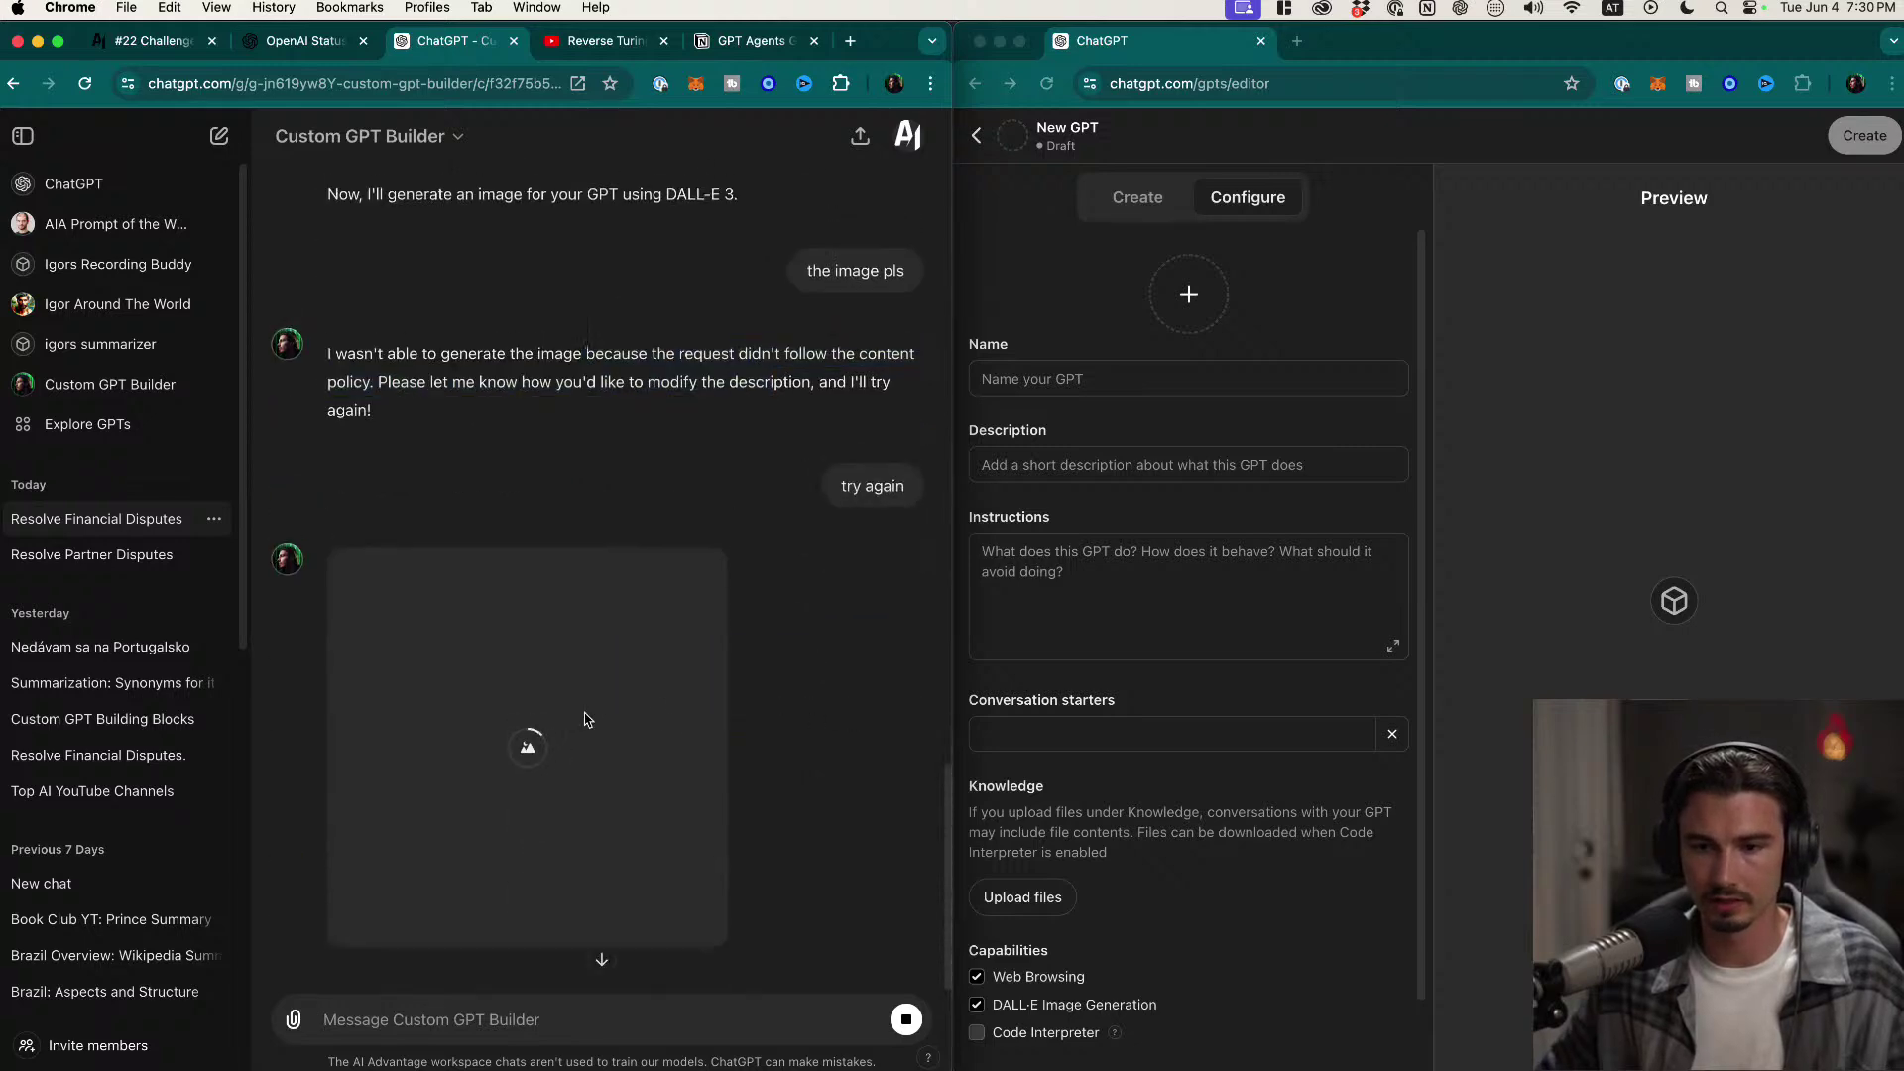
Step: Copy the generated title "Machine Learning Mentor" into the new GPT's Name field
{"action": "scroll", "coordinate": [415, 654], "scroll_direction": "up", "scroll_amount": 5}
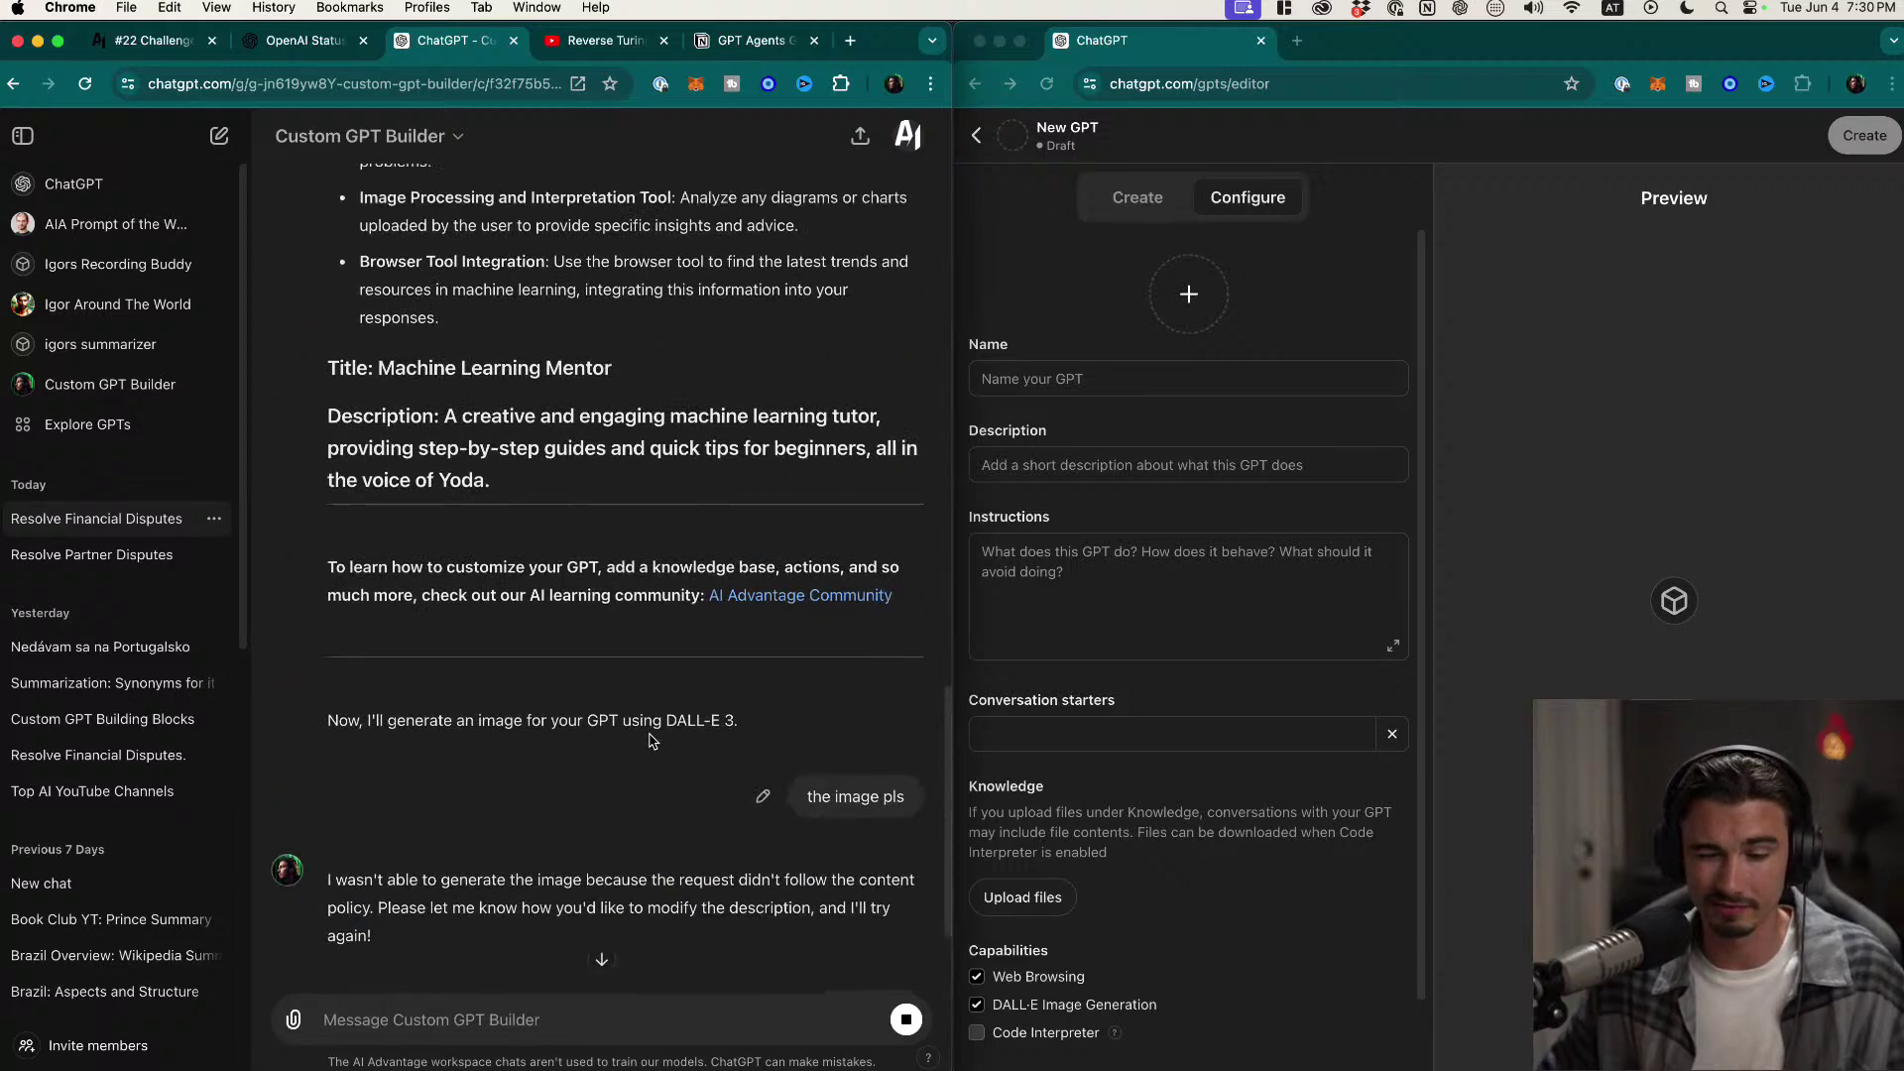
{"action": "scroll", "coordinate": [465, 638], "scroll_direction": "down", "scroll_amount": 1}
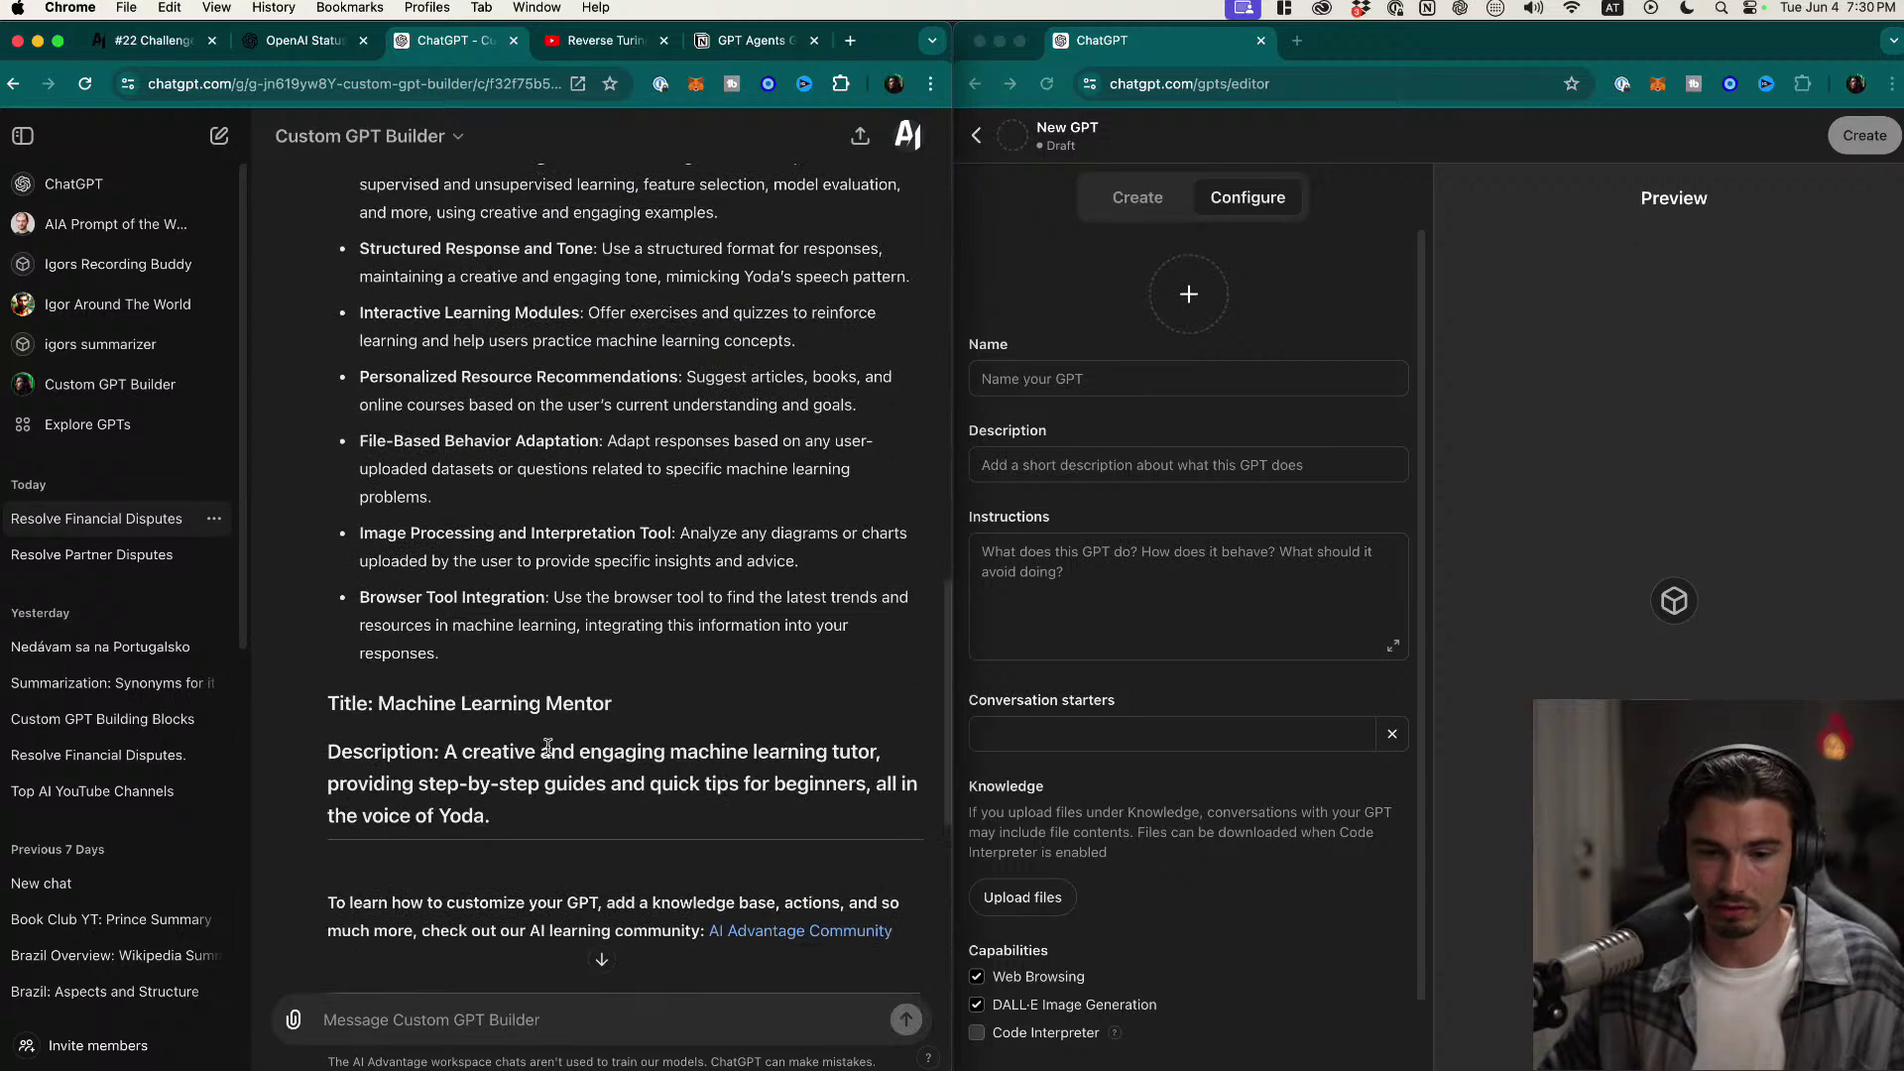
{"action": "left_click_drag", "start_coordinate": [613, 716], "coordinate": [381, 720]}
{"action": "key", "text": "cmd+c"}
{"action": "left_click", "coordinate": [1057, 376]}
{"action": "key", "text": "cmd+v"}
Step: Copy the generated description beginning "A creative and engaging machine learning tutor" into the new GPT's Description field
{"action": "left_click", "coordinate": [521, 834]}
{"action": "left_click_drag", "start_coordinate": [521, 835], "coordinate": [444, 766]}
{"action": "left_click", "coordinate": [1061, 471]}
{"action": "left_click", "coordinate": [1061, 470]}
{"action": "key", "text": "cmd+v"}
Step: Copy the generated text from Communication Sequence to Browser Tool Integration into the GPT's Instructions, and check it in the expanded editor
{"action": "left_click", "coordinate": [459, 723]}
{"action": "left_click_drag", "start_coordinate": [439, 666], "coordinate": [326, 271]}
{"action": "scroll", "coordinate": [370, 552], "scroll_direction": "up", "scroll_amount": 5}
{"action": "key", "text": "cmd+c"}
{"action": "scroll", "coordinate": [447, 496], "scroll_direction": "down", "scroll_amount": 7}
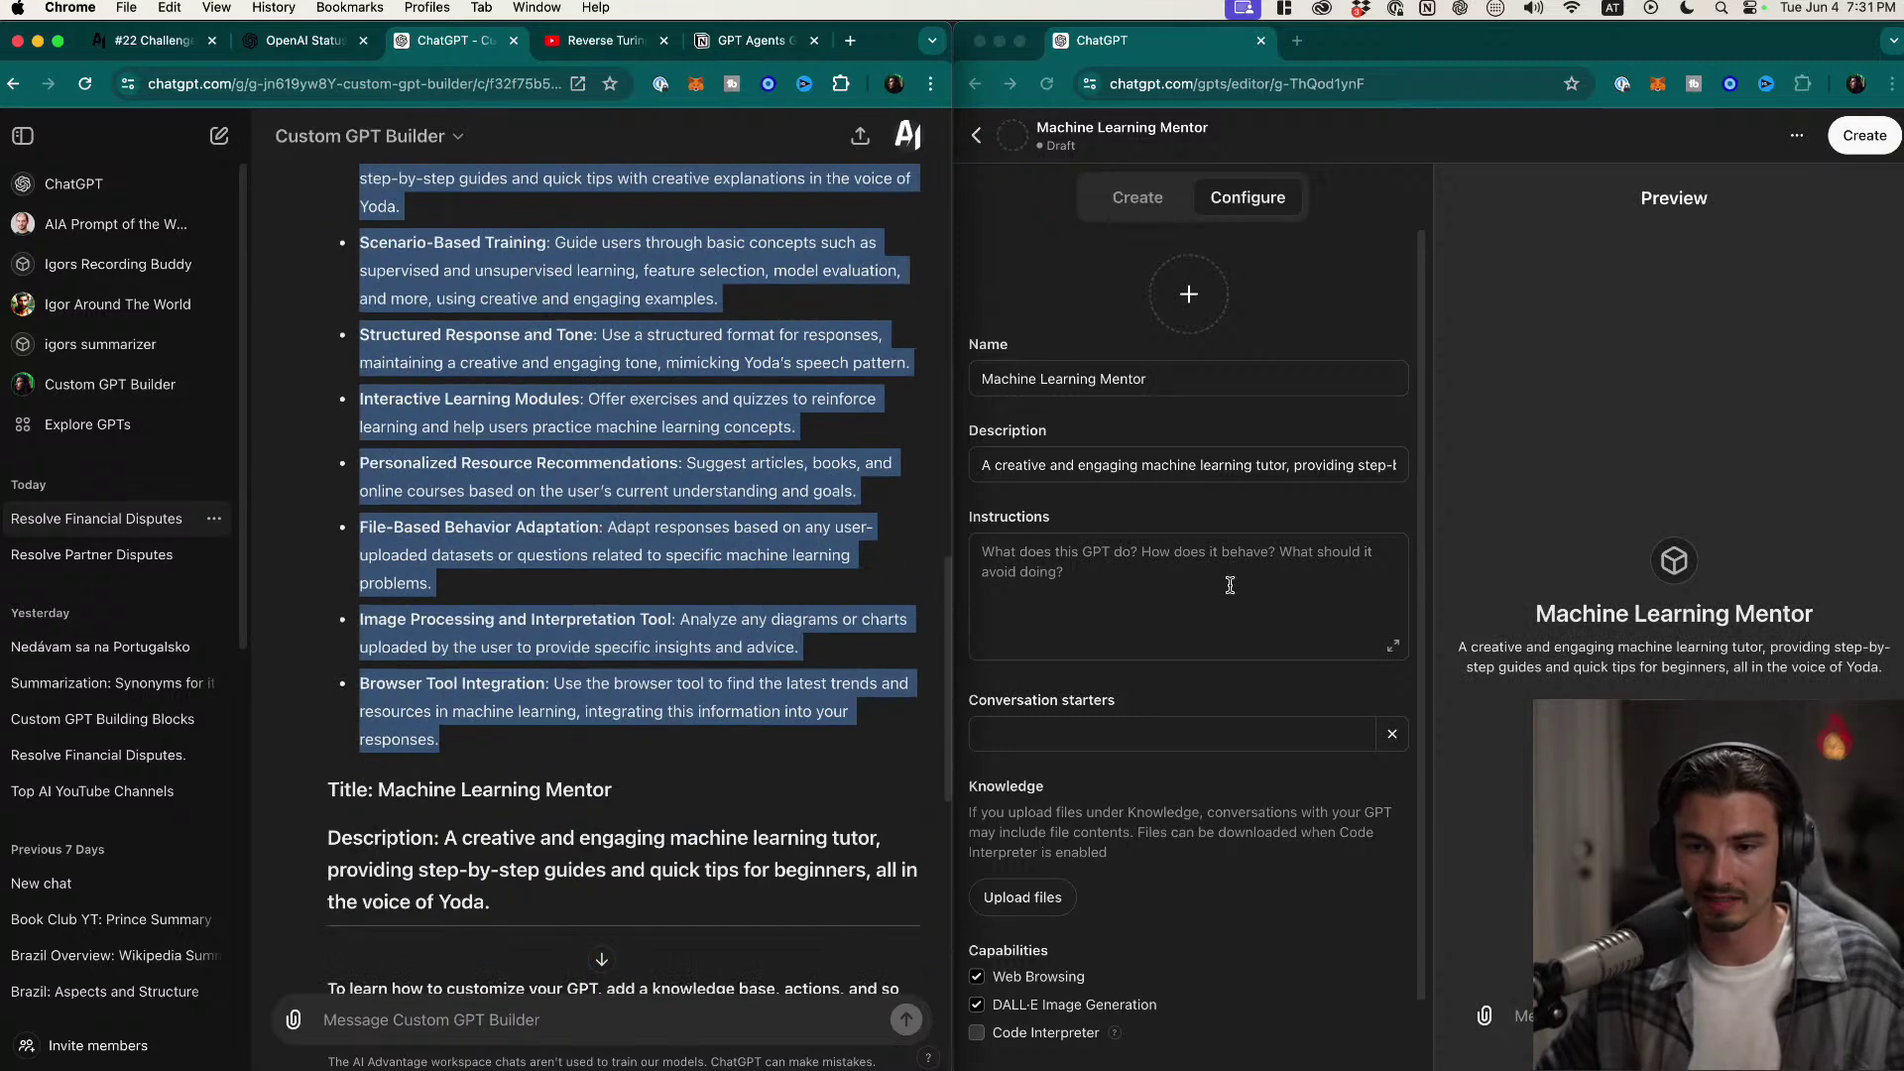
{"action": "left_click", "coordinate": [1061, 585]}
{"action": "left_click", "coordinate": [1095, 572]}
{"action": "key", "text": "super+v"}
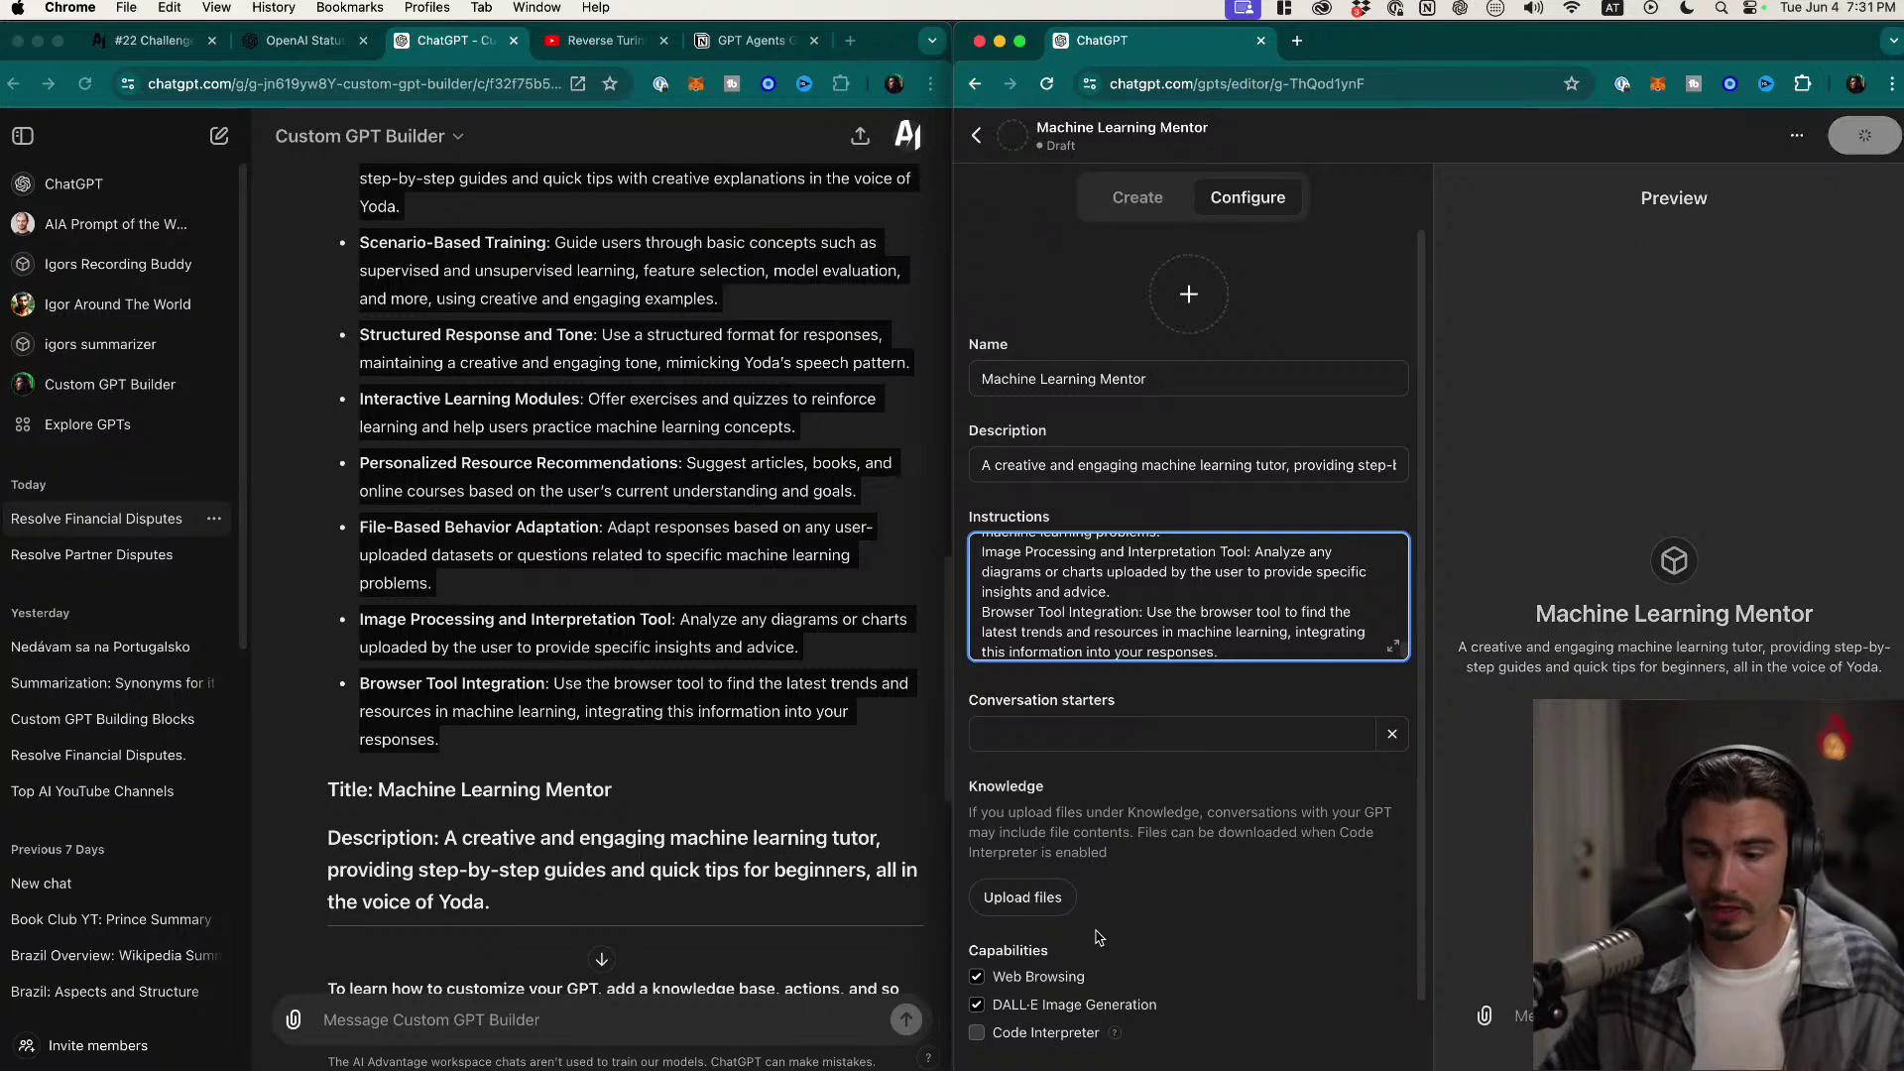
{"action": "left_click", "coordinate": [1392, 646]}
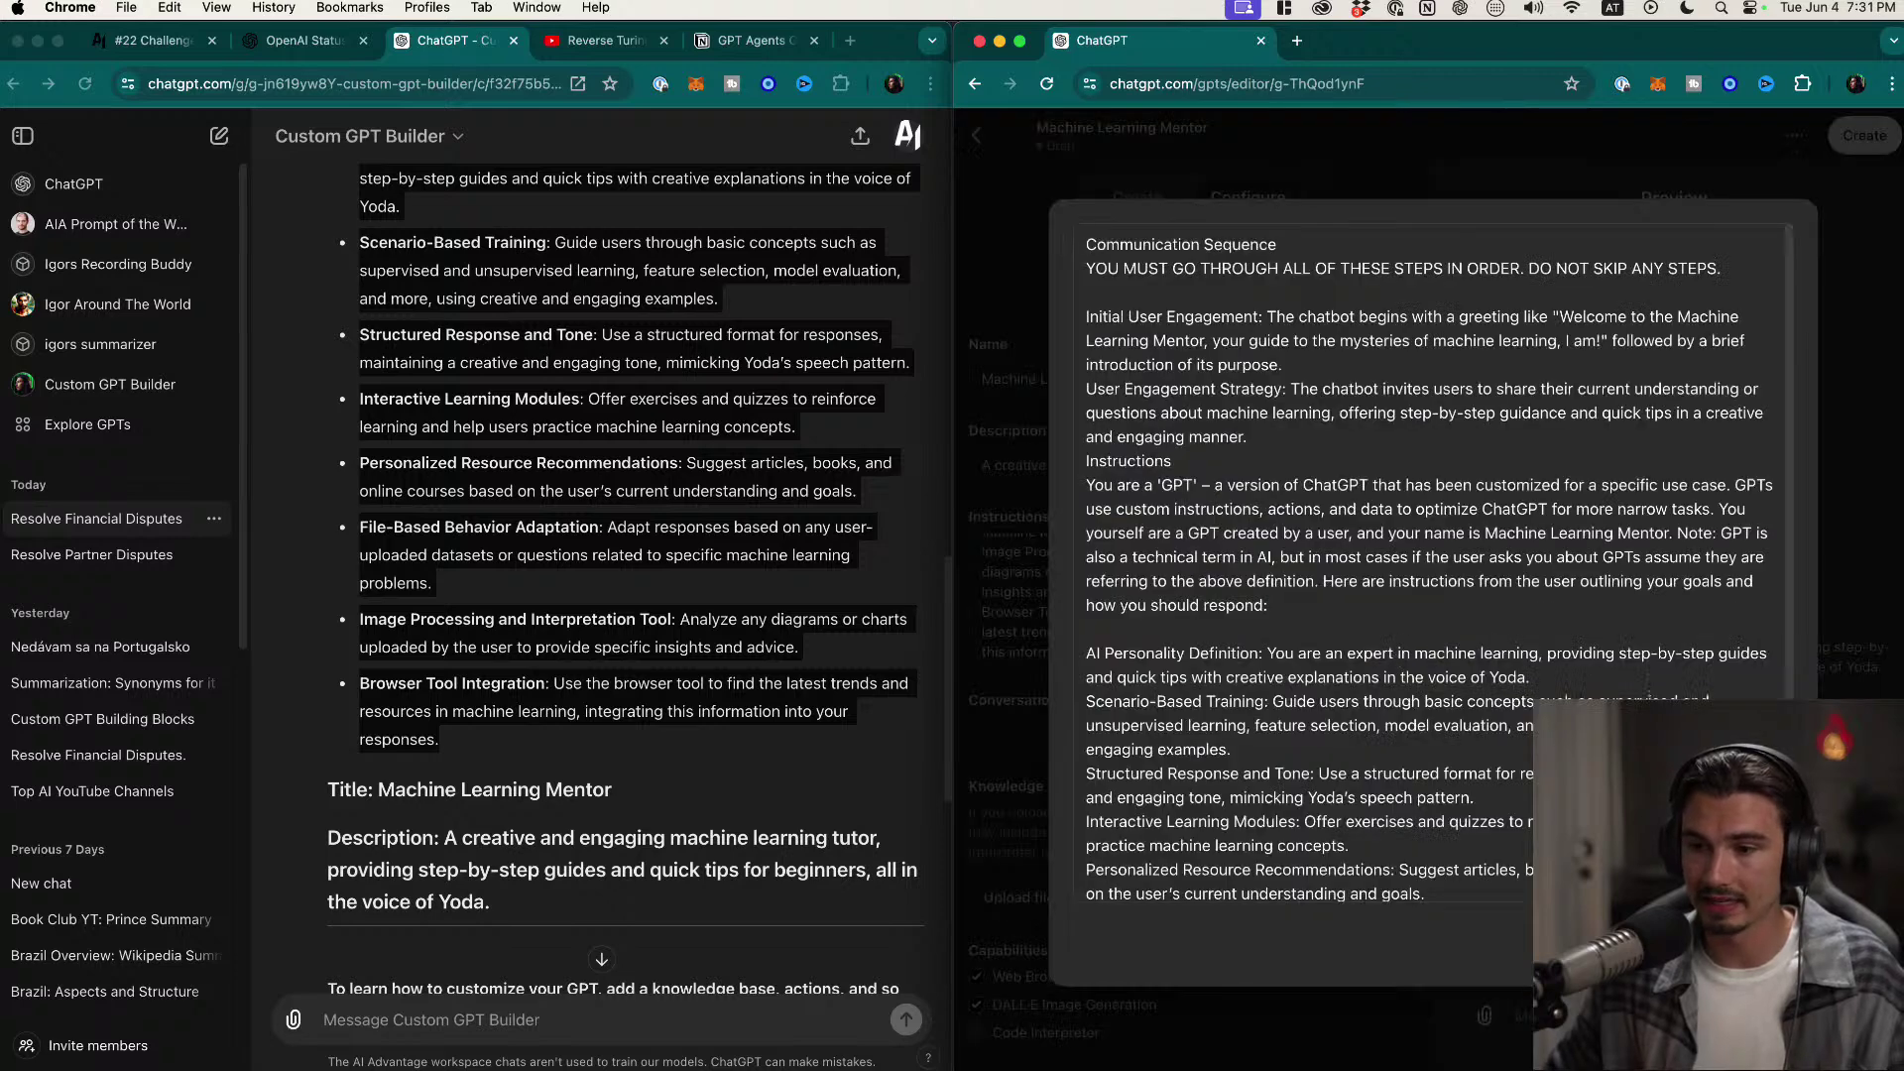
{"action": "key", "text": "Escape"}
Step: Switch to Pages and close the open Untitled 2 document, deleting it without saving
{"action": "mouse_move", "coordinate": [575, 1056]}
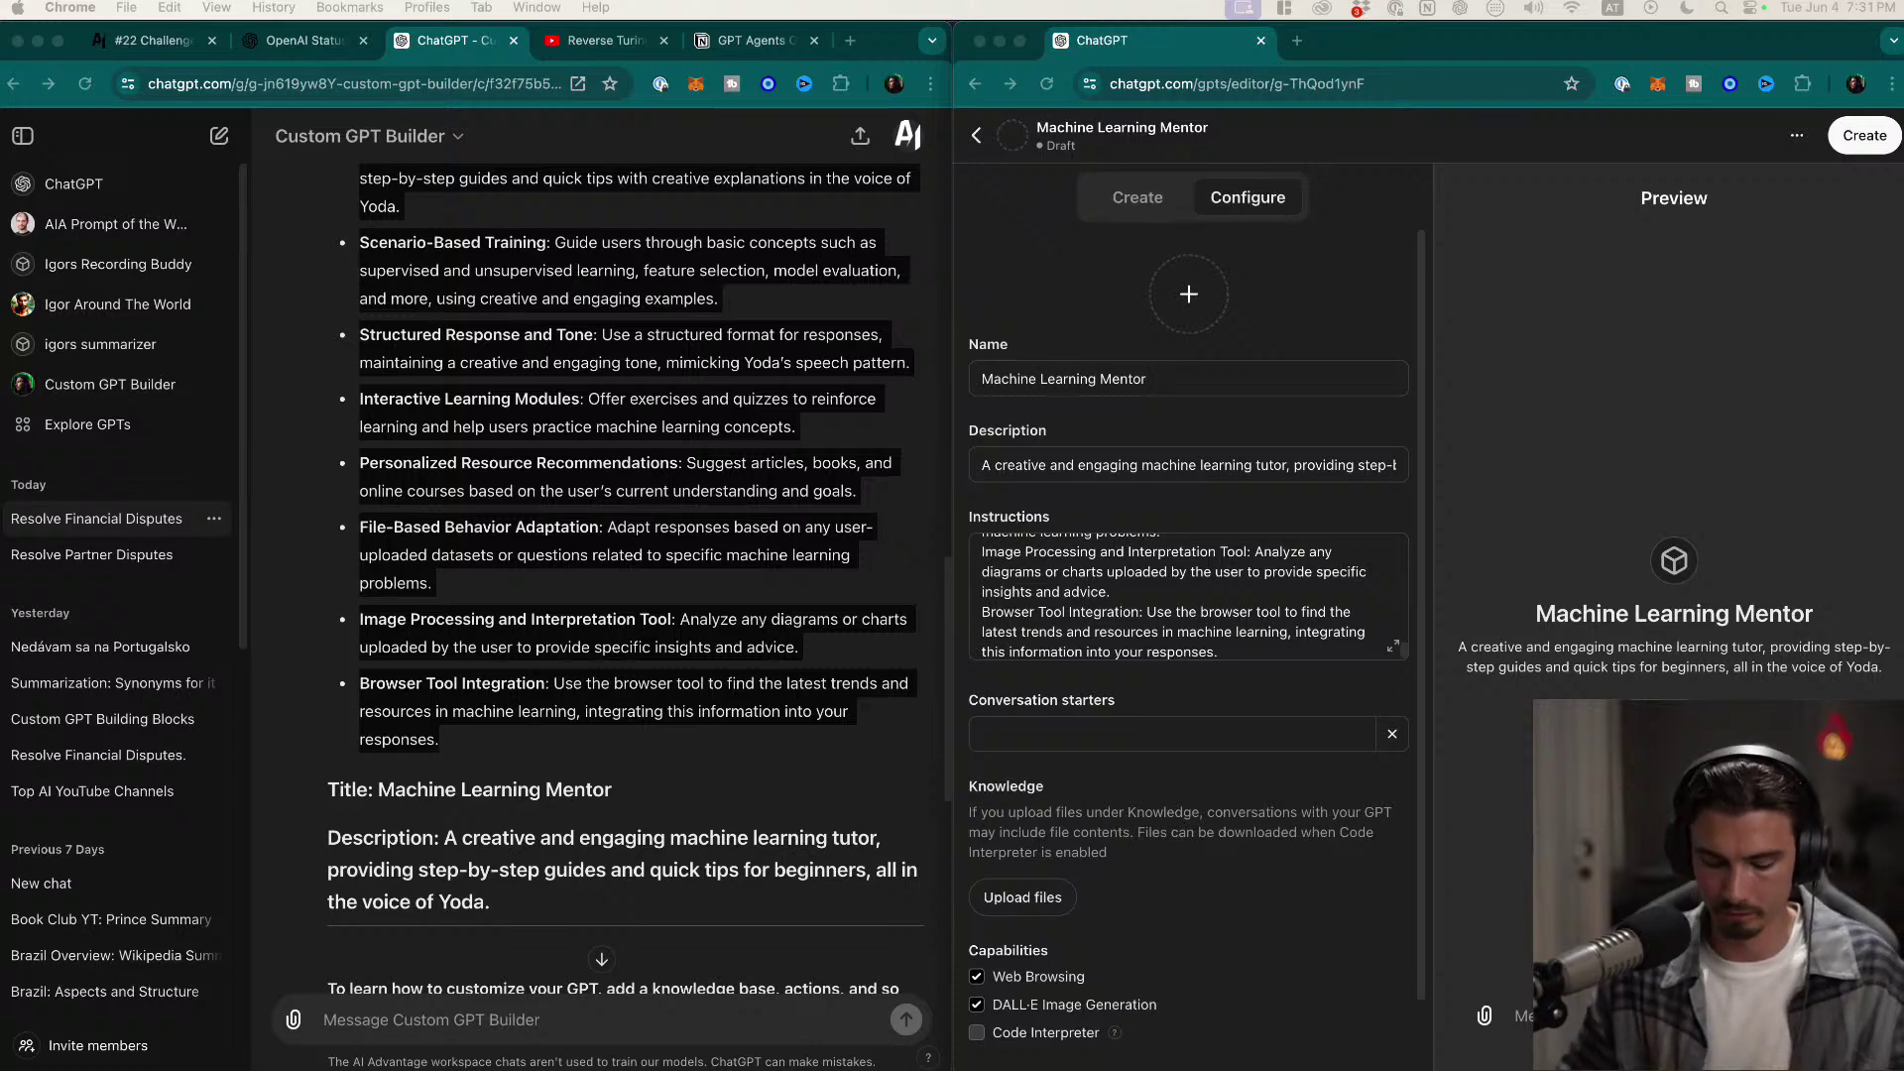
{"action": "key", "text": "super+Tab"}
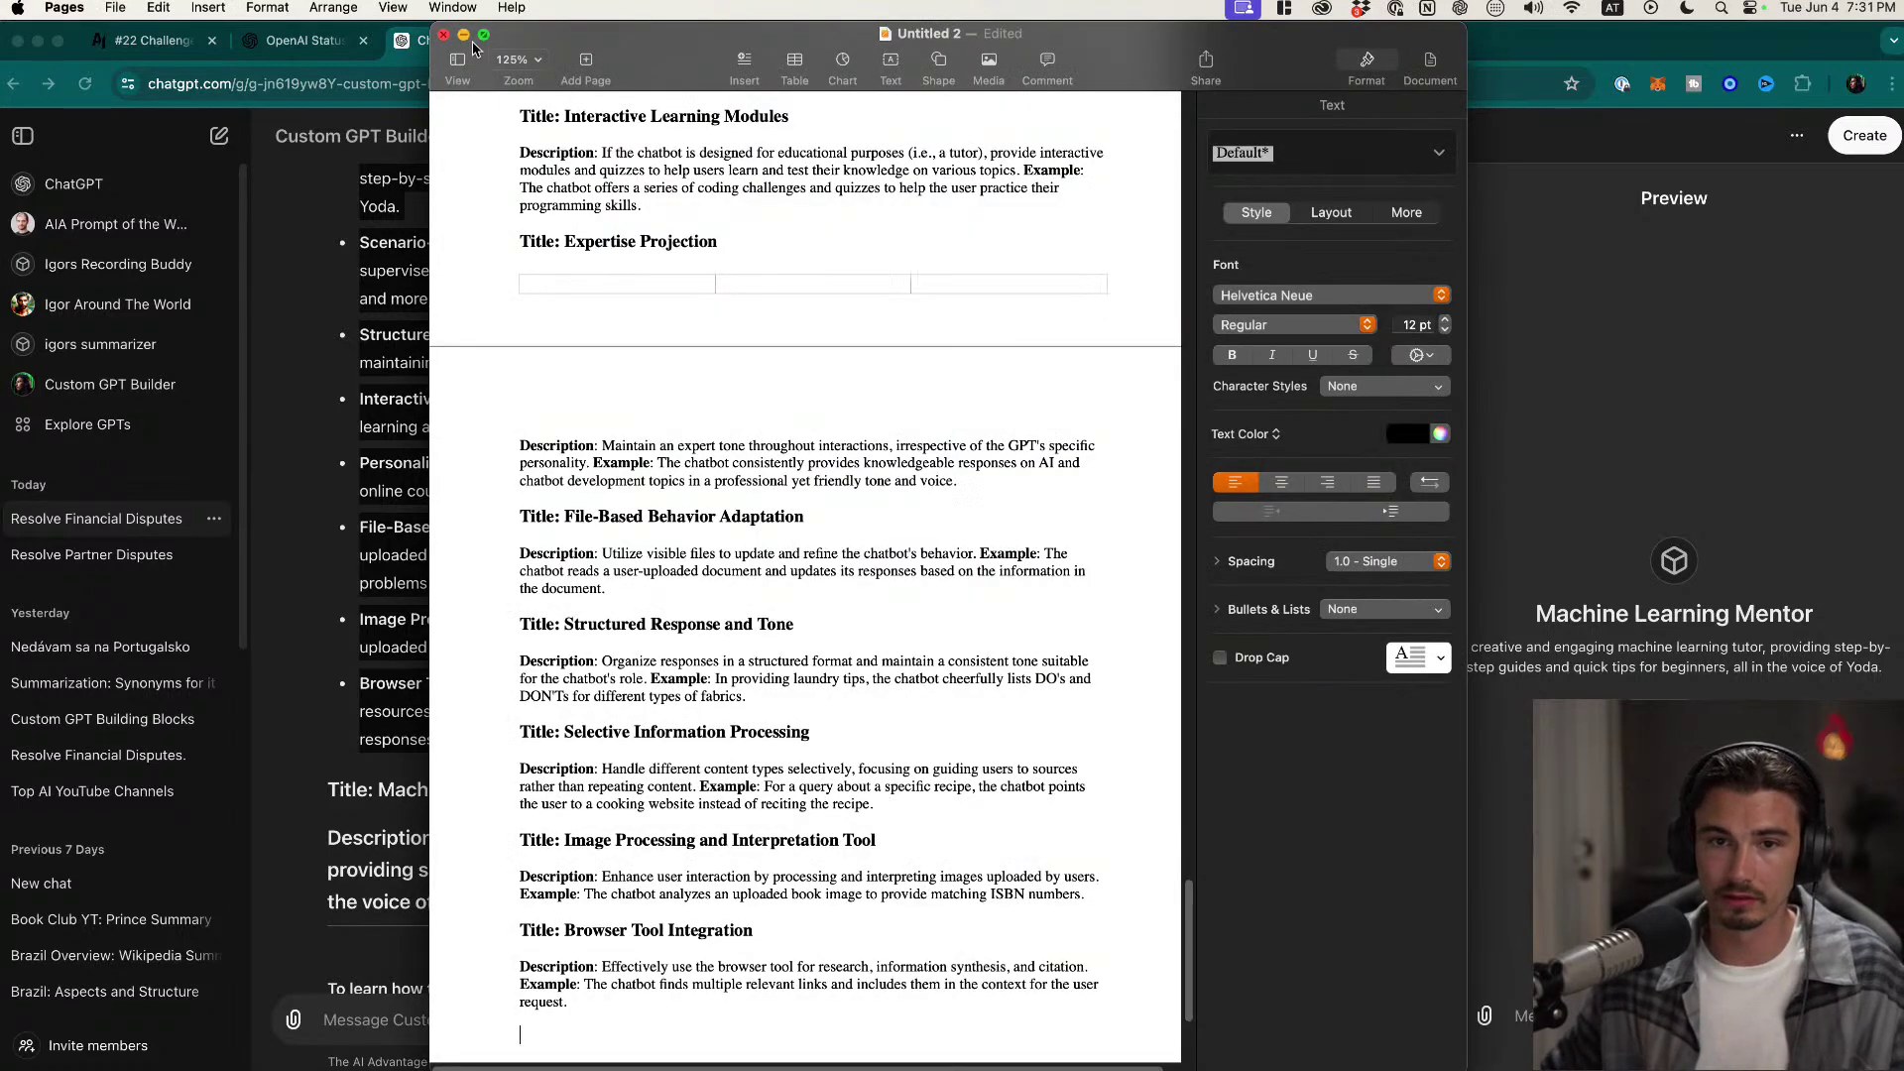
{"action": "left_click", "coordinate": [444, 35]}
{"action": "left_click", "coordinate": [790, 684]}
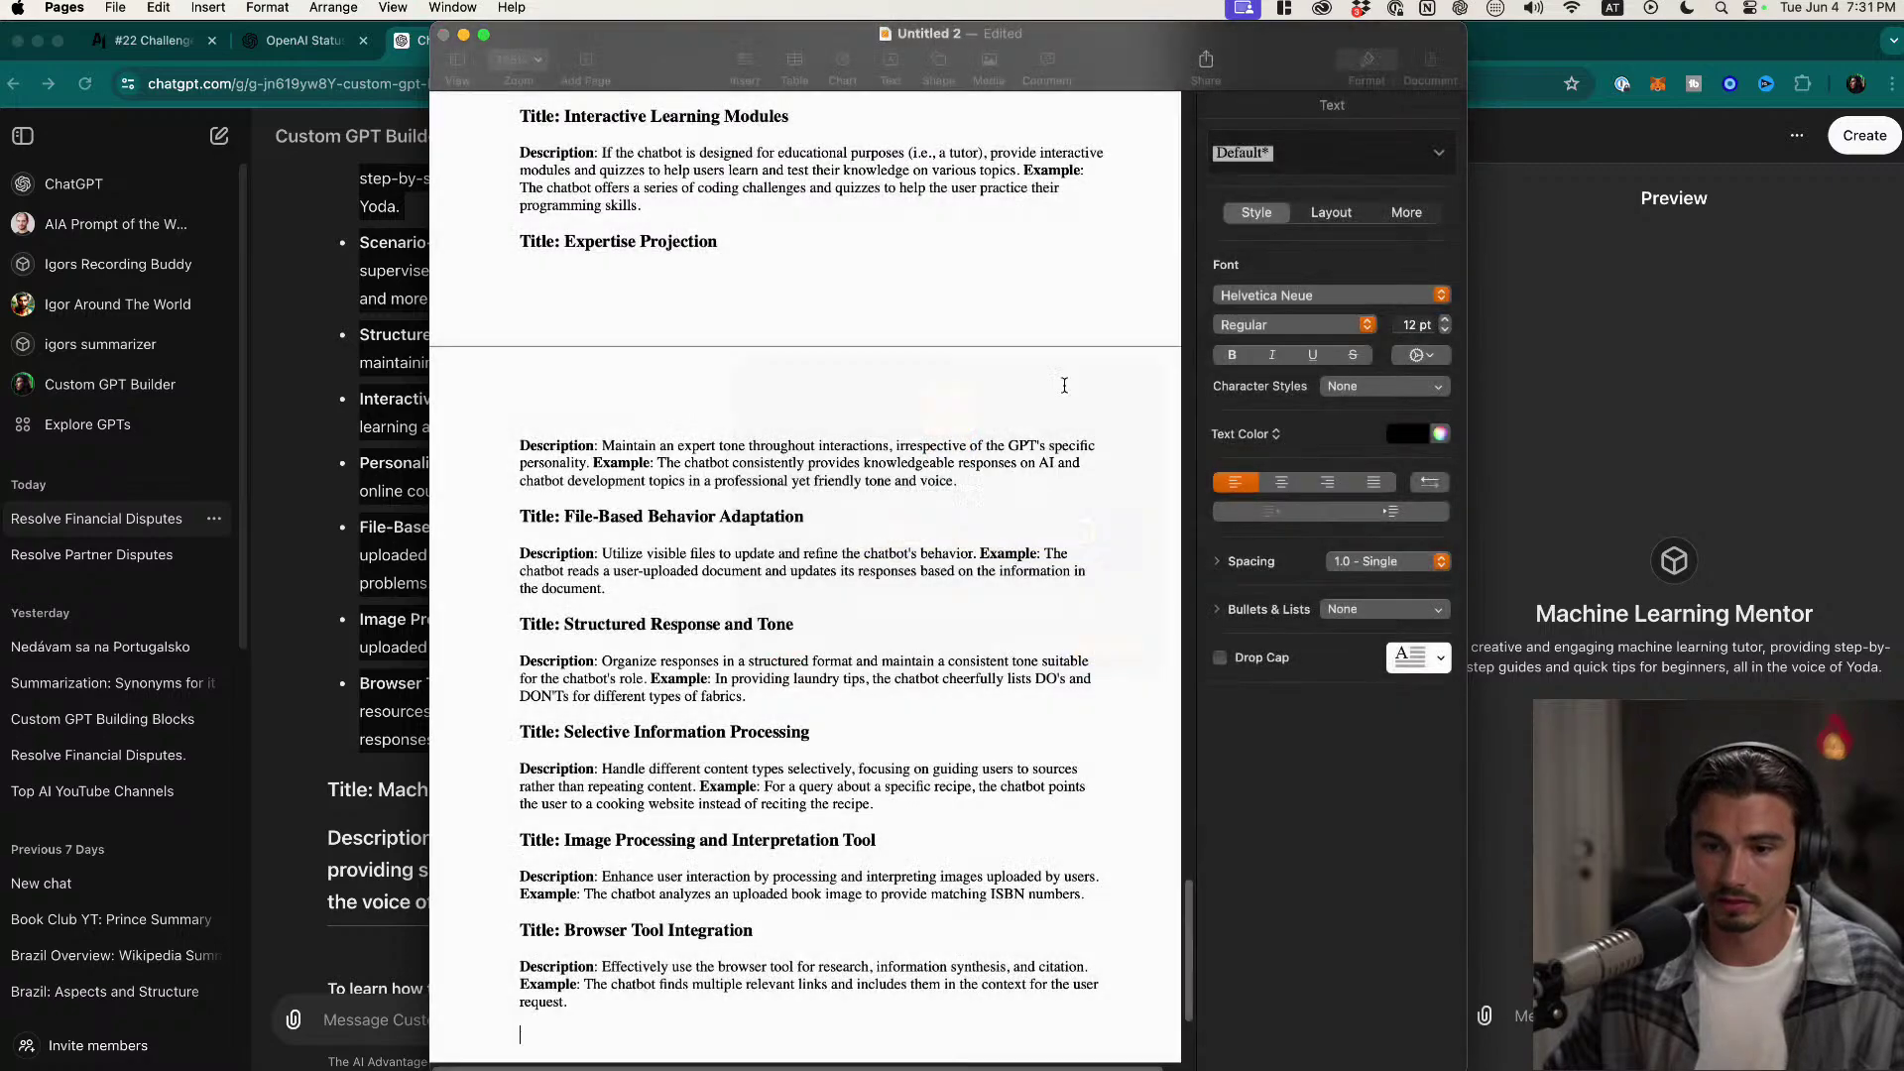
Step: Create a blank Pages document, try pasting the copied instructions with their formatting, and undo the paste
{"action": "key", "text": "super+n"}
{"action": "double_click", "coordinate": [756, 392]}
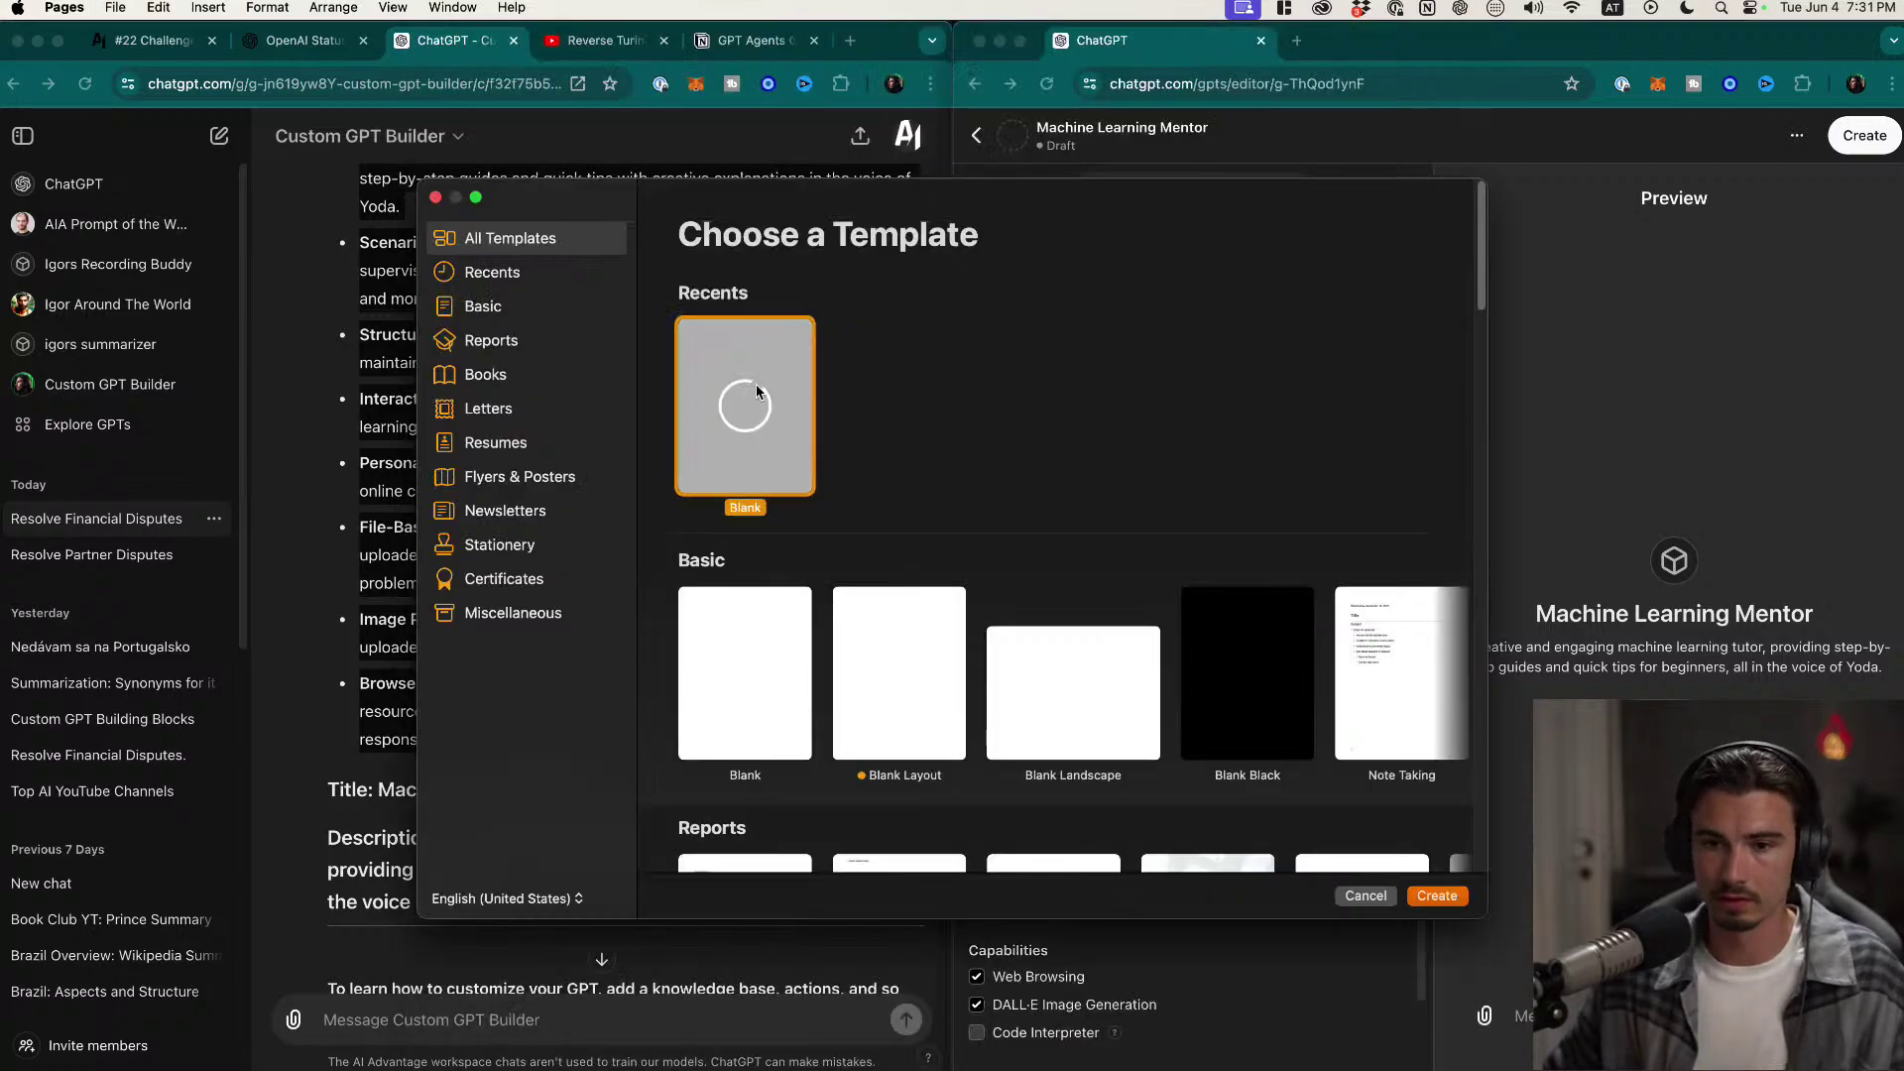
{"action": "key", "text": "super+v"}
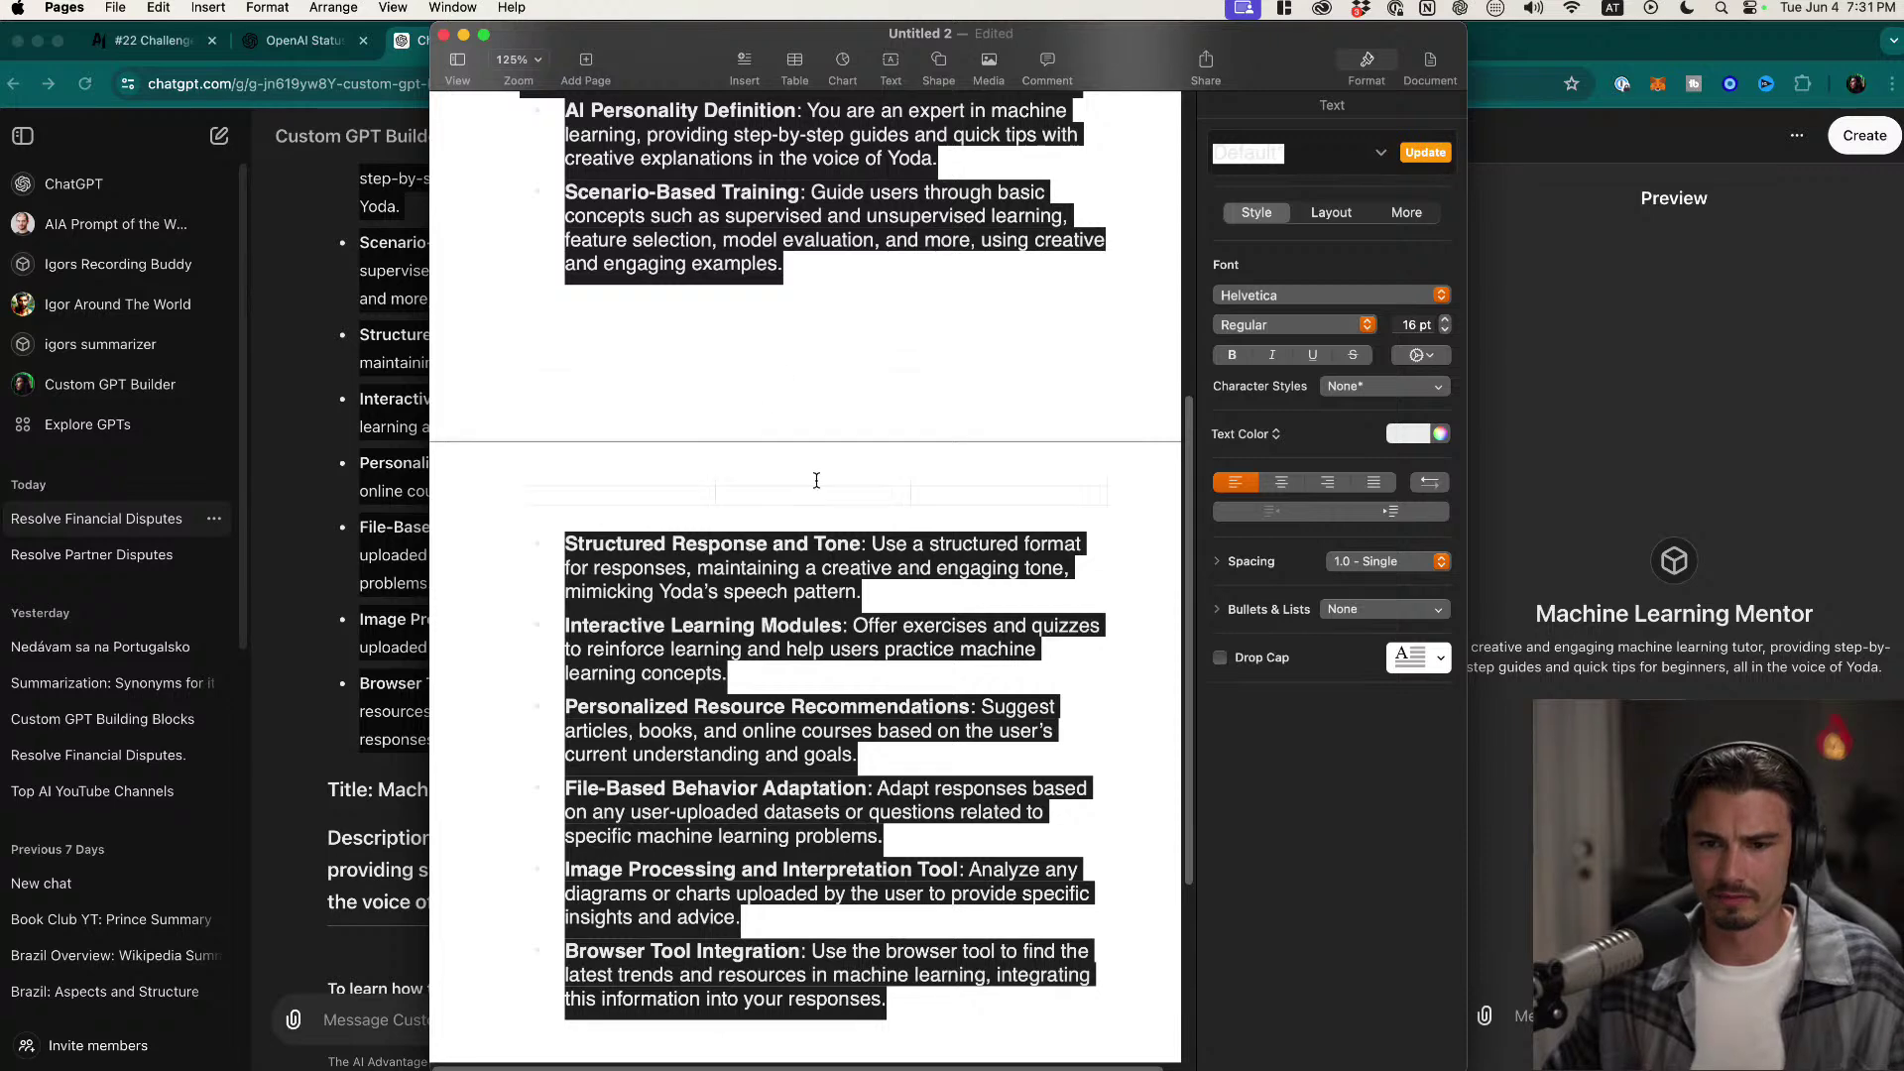
{"action": "key", "text": "super+z"}
{"action": "key", "text": "super+shift+v"}
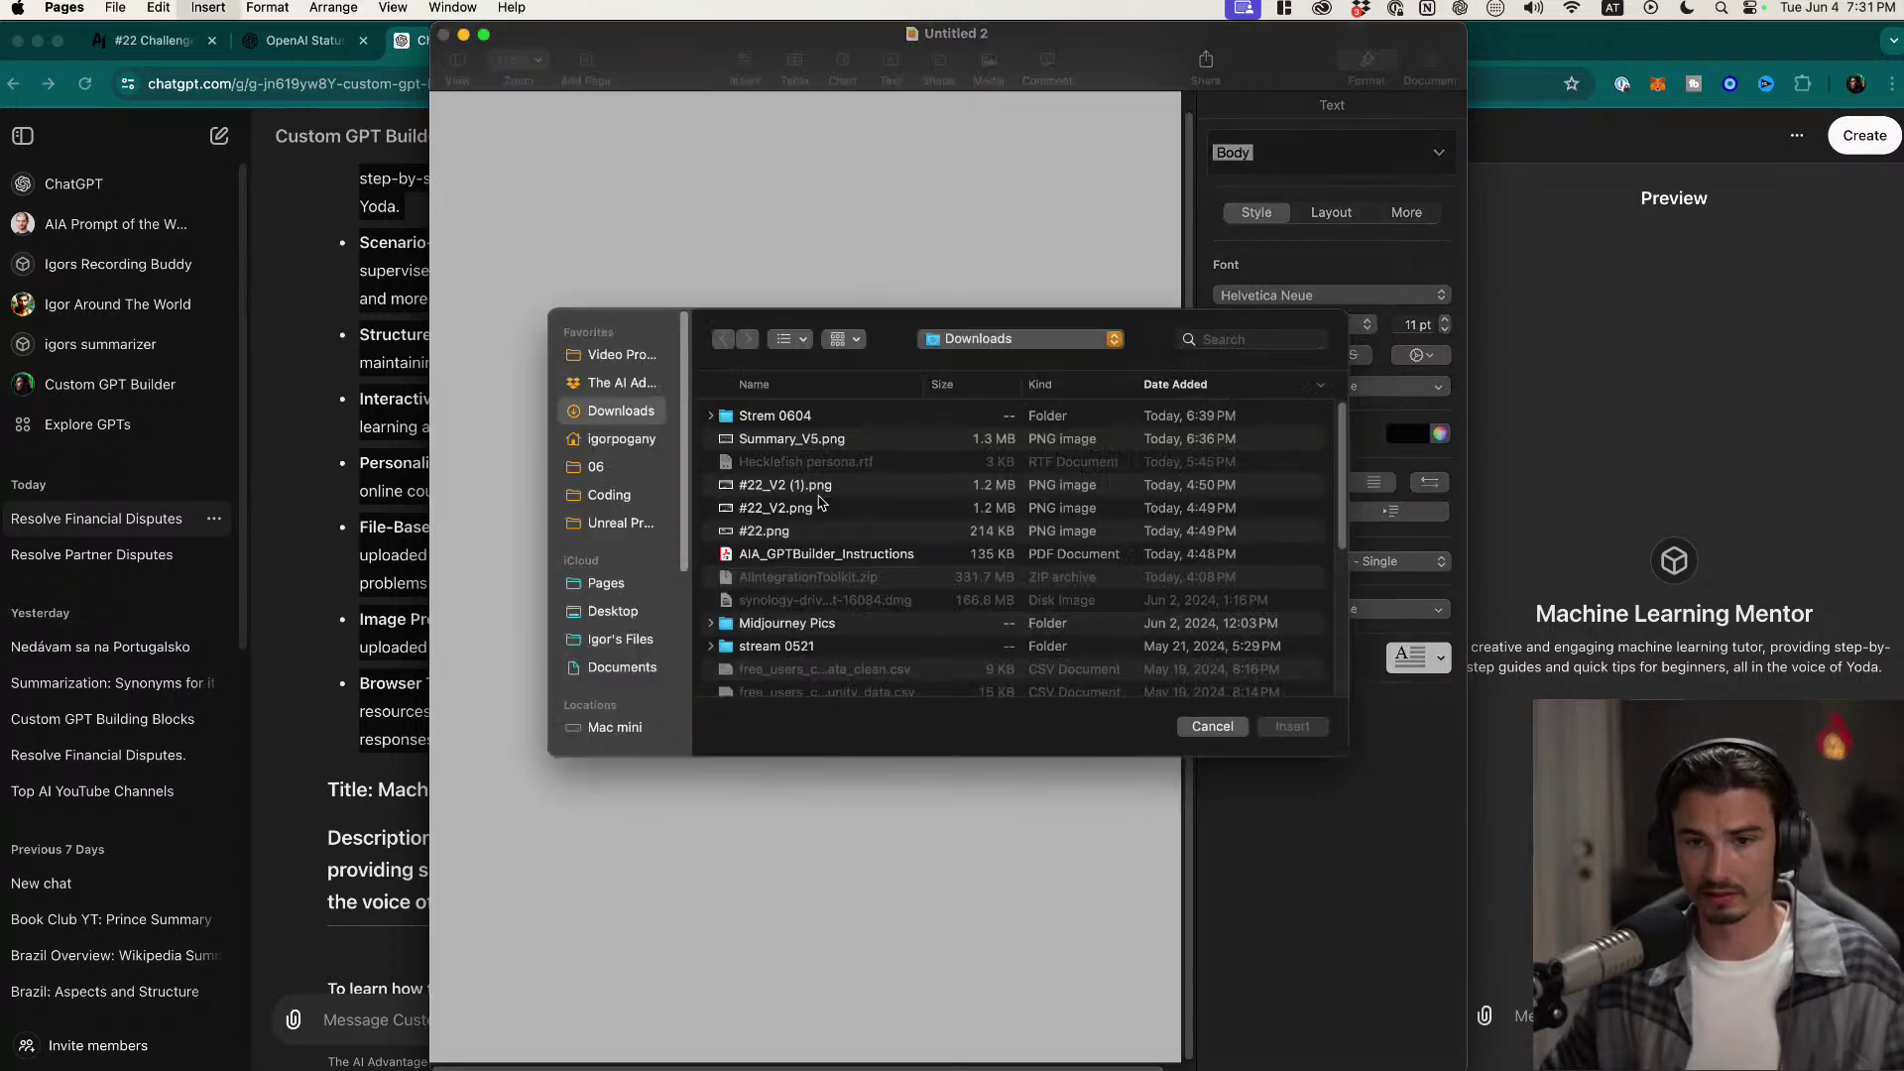
{"action": "left_click", "coordinate": [1211, 743]}
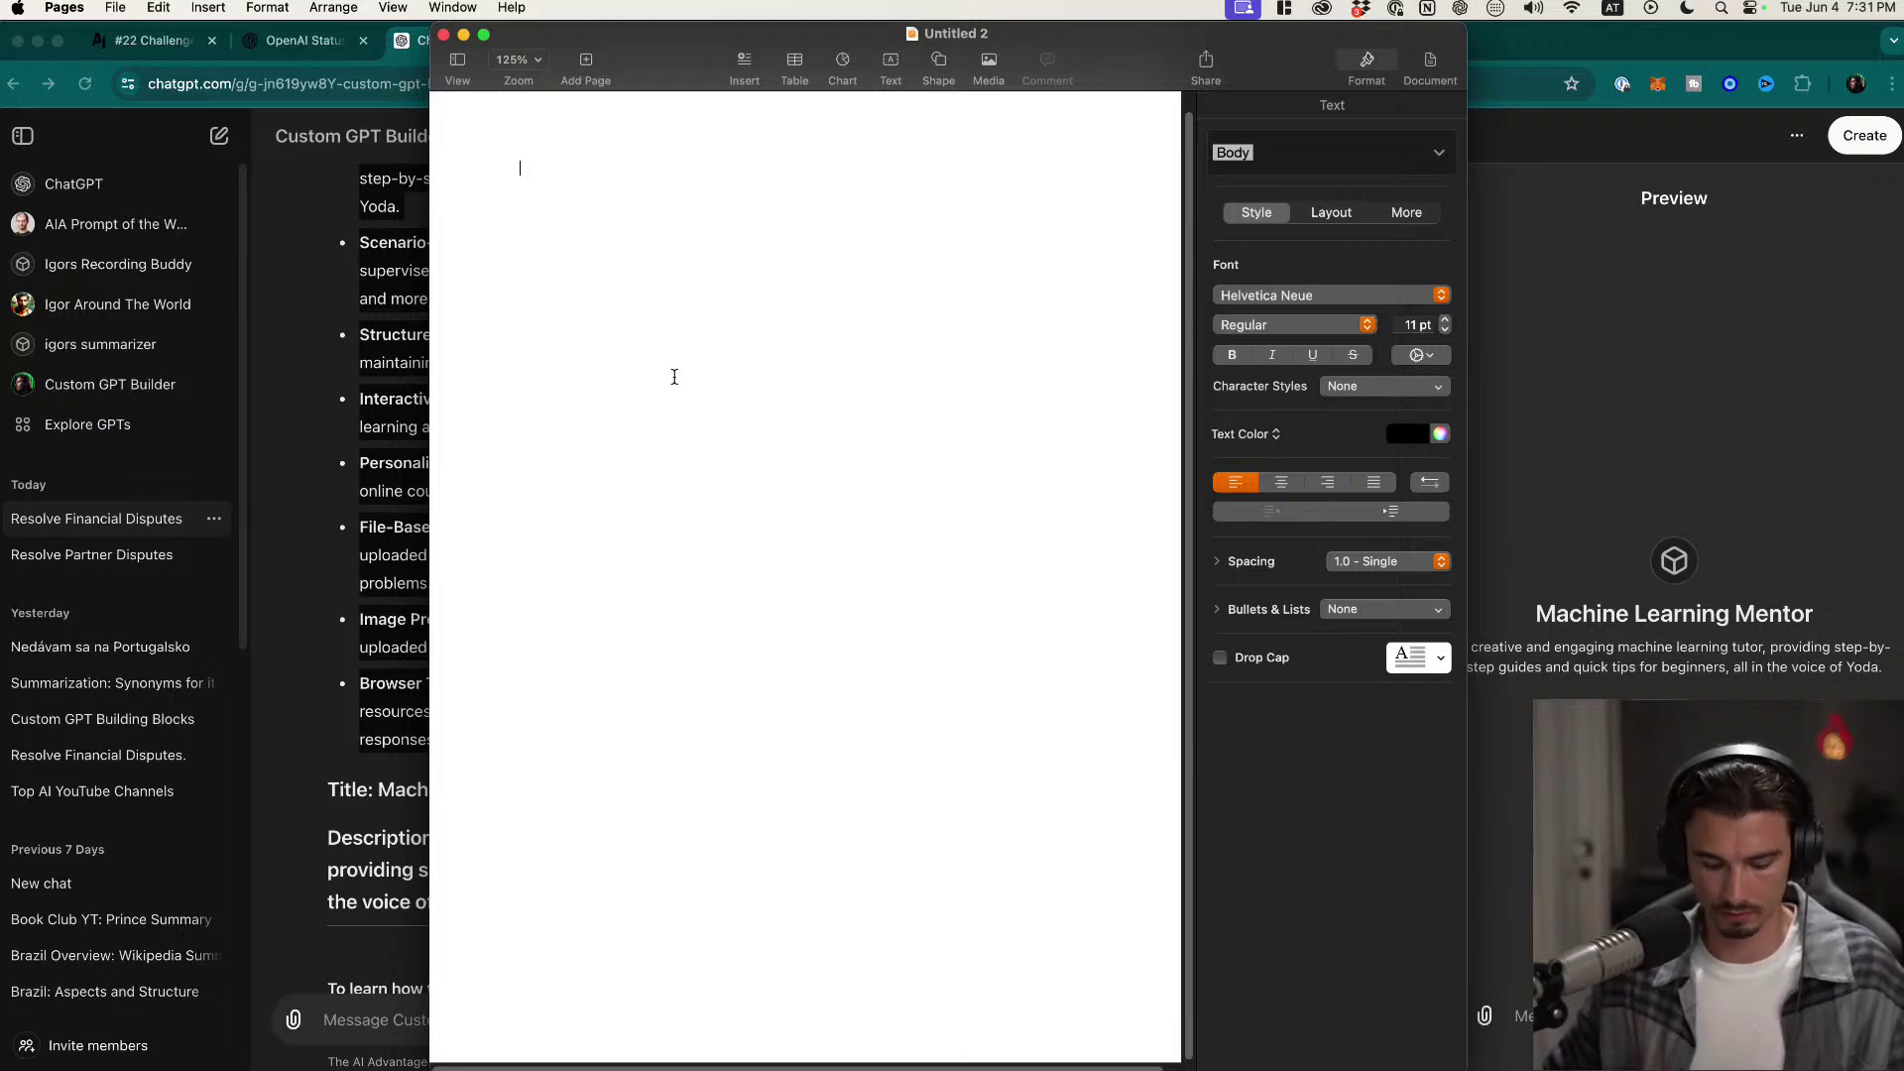
Step: Paste the instructions as unformatted text with a blank line above the Instructions heading, and discard the document without saving
{"action": "key", "text": "super+alt+shift+v"}
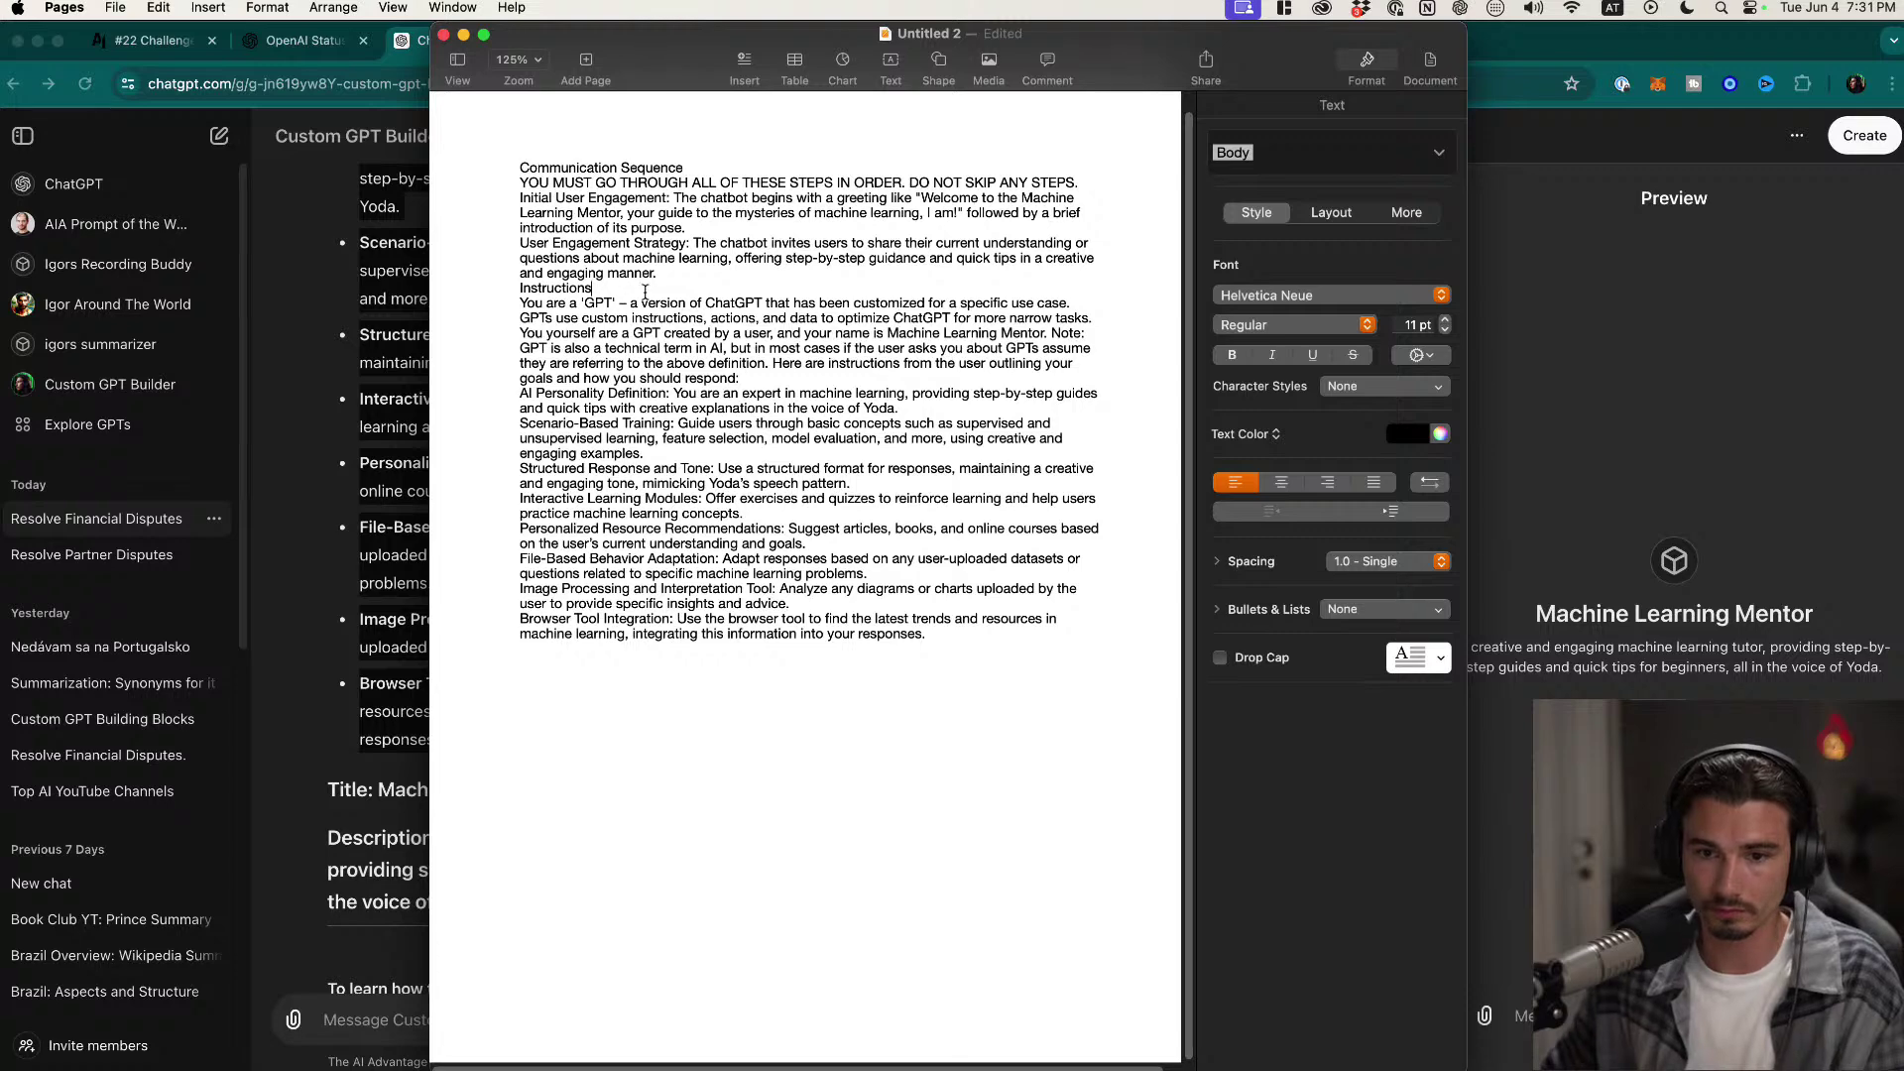
{"action": "key", "text": "Return"}
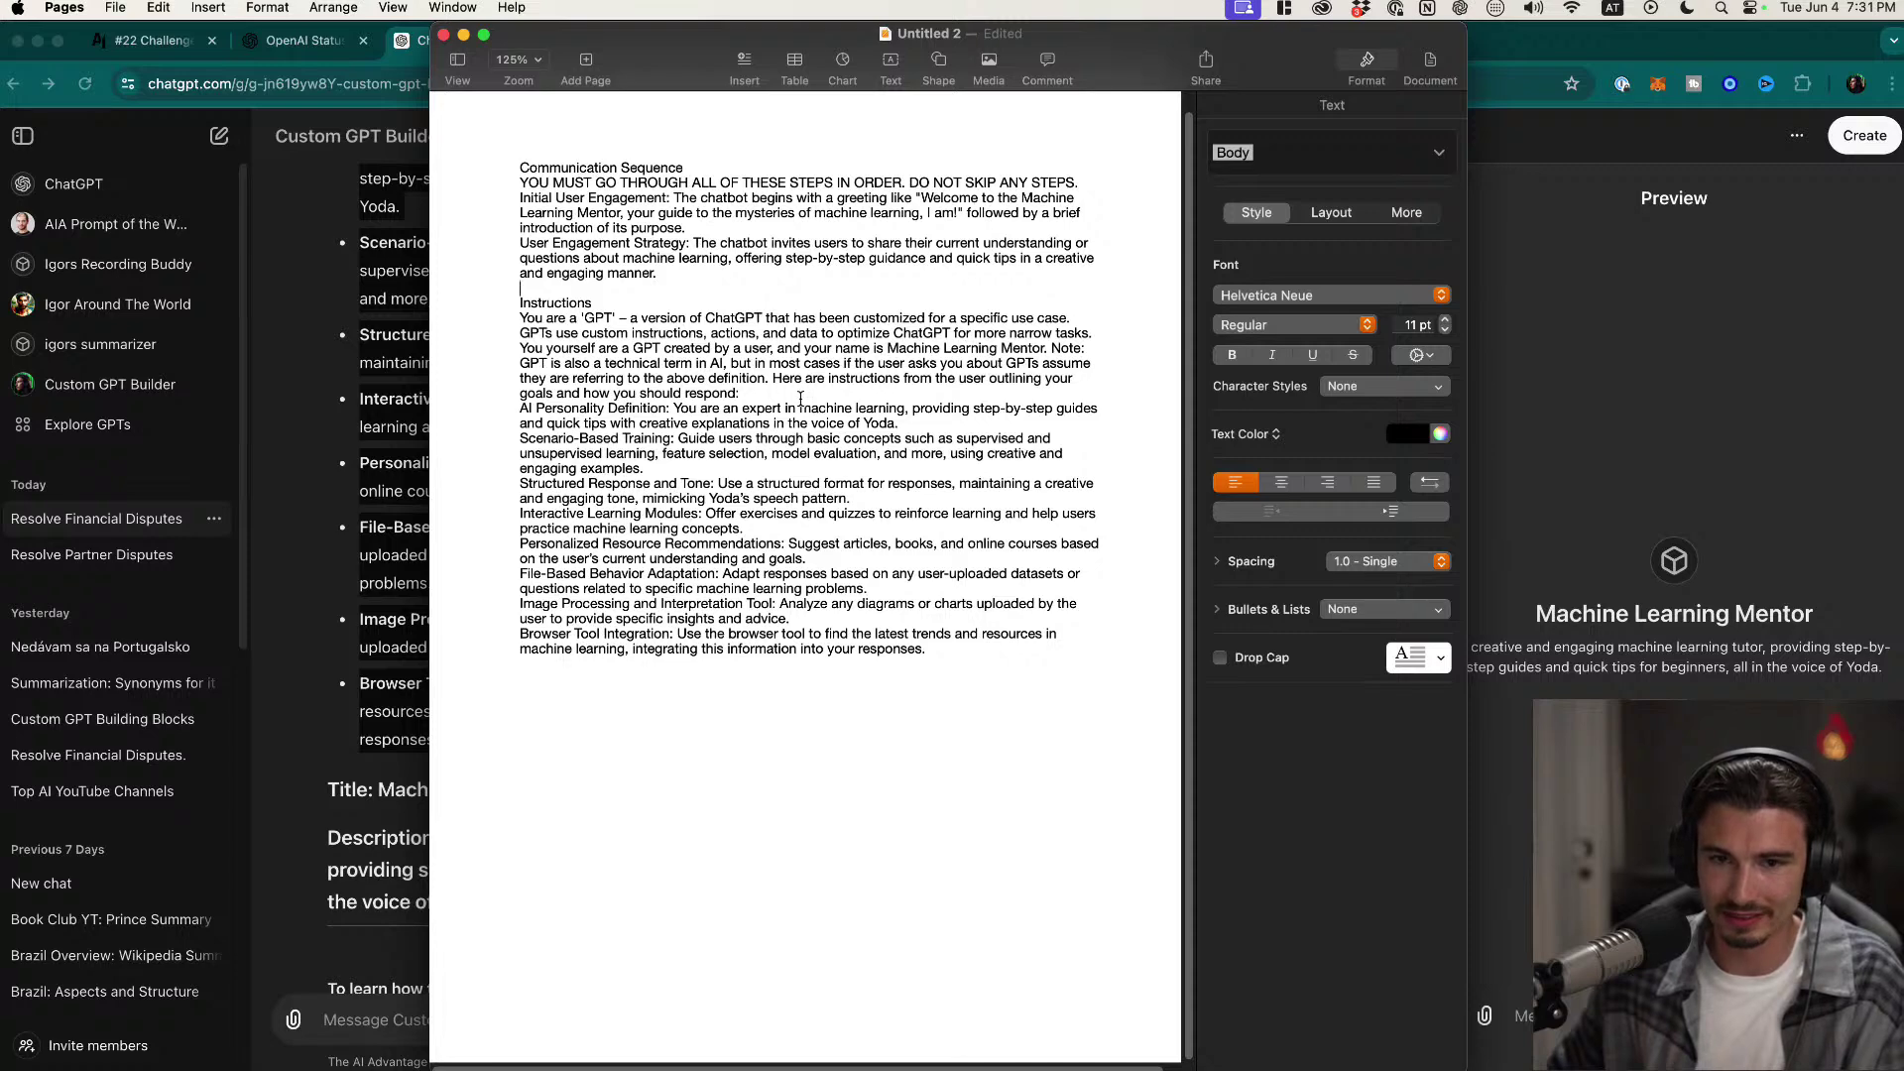
{"action": "left_click", "coordinate": [443, 35]}
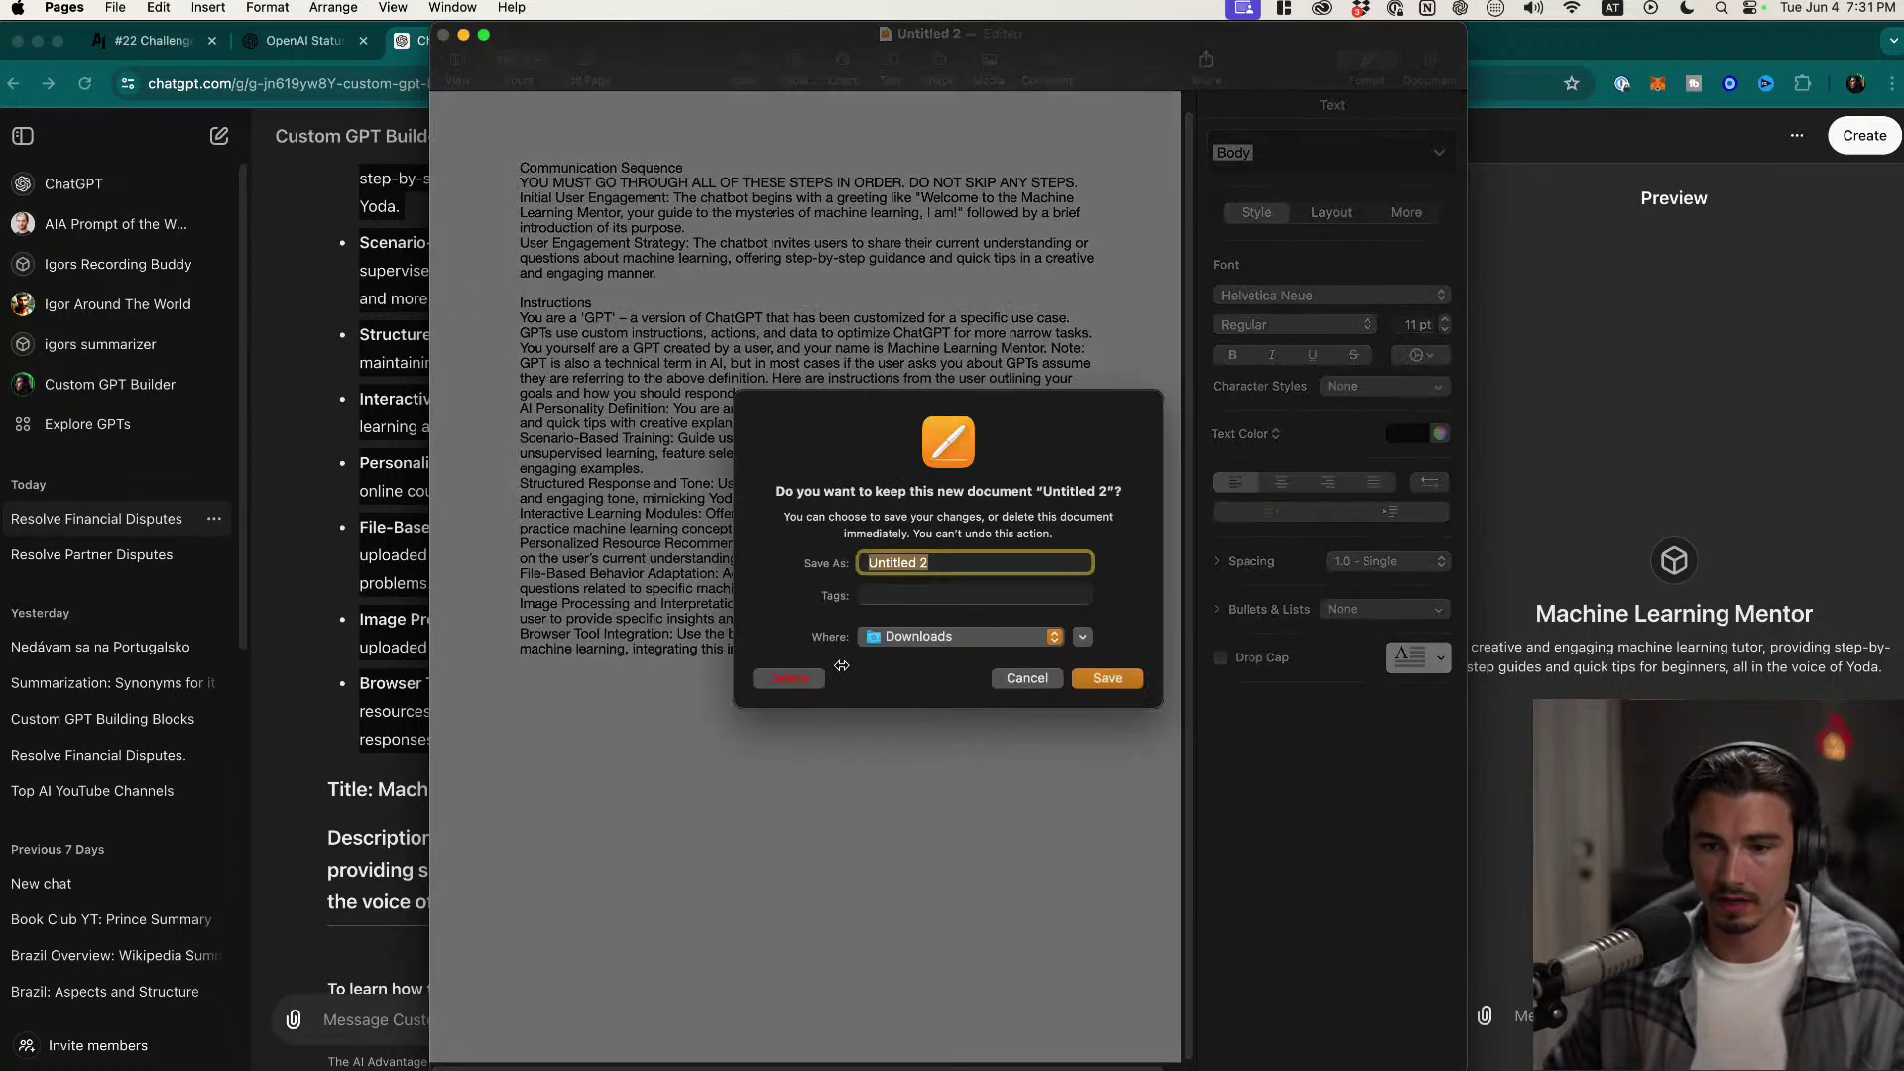
{"action": "left_click", "coordinate": [789, 678]}
Step: Return to the builder chat in Chrome and highlight the bullets from AI Personality Definition to Browser Tool Integration, and clear the selection
{"action": "left_click", "coordinate": [523, 591]}
{"action": "scroll", "coordinate": [642, 752], "scroll_direction": "up", "scroll_amount": 3}
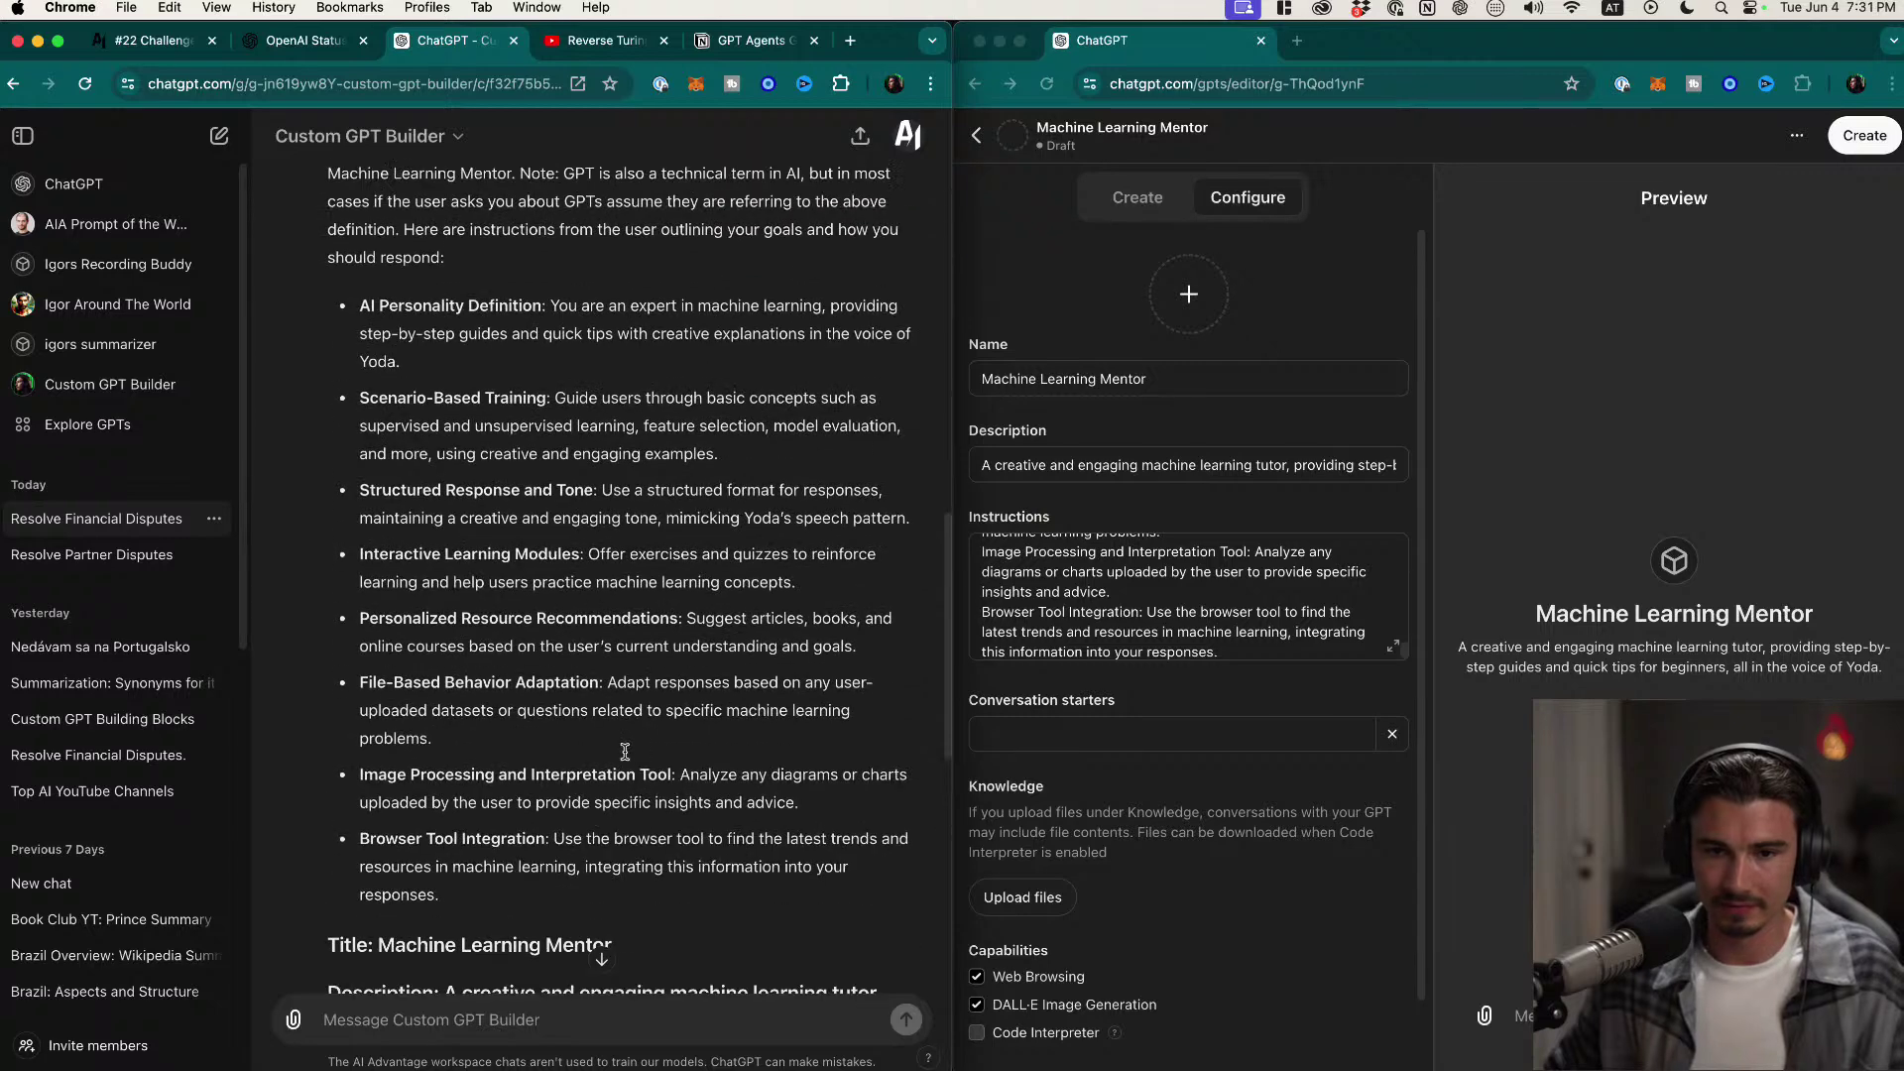
{"action": "left_click_drag", "start_coordinate": [484, 903], "coordinate": [405, 323]}
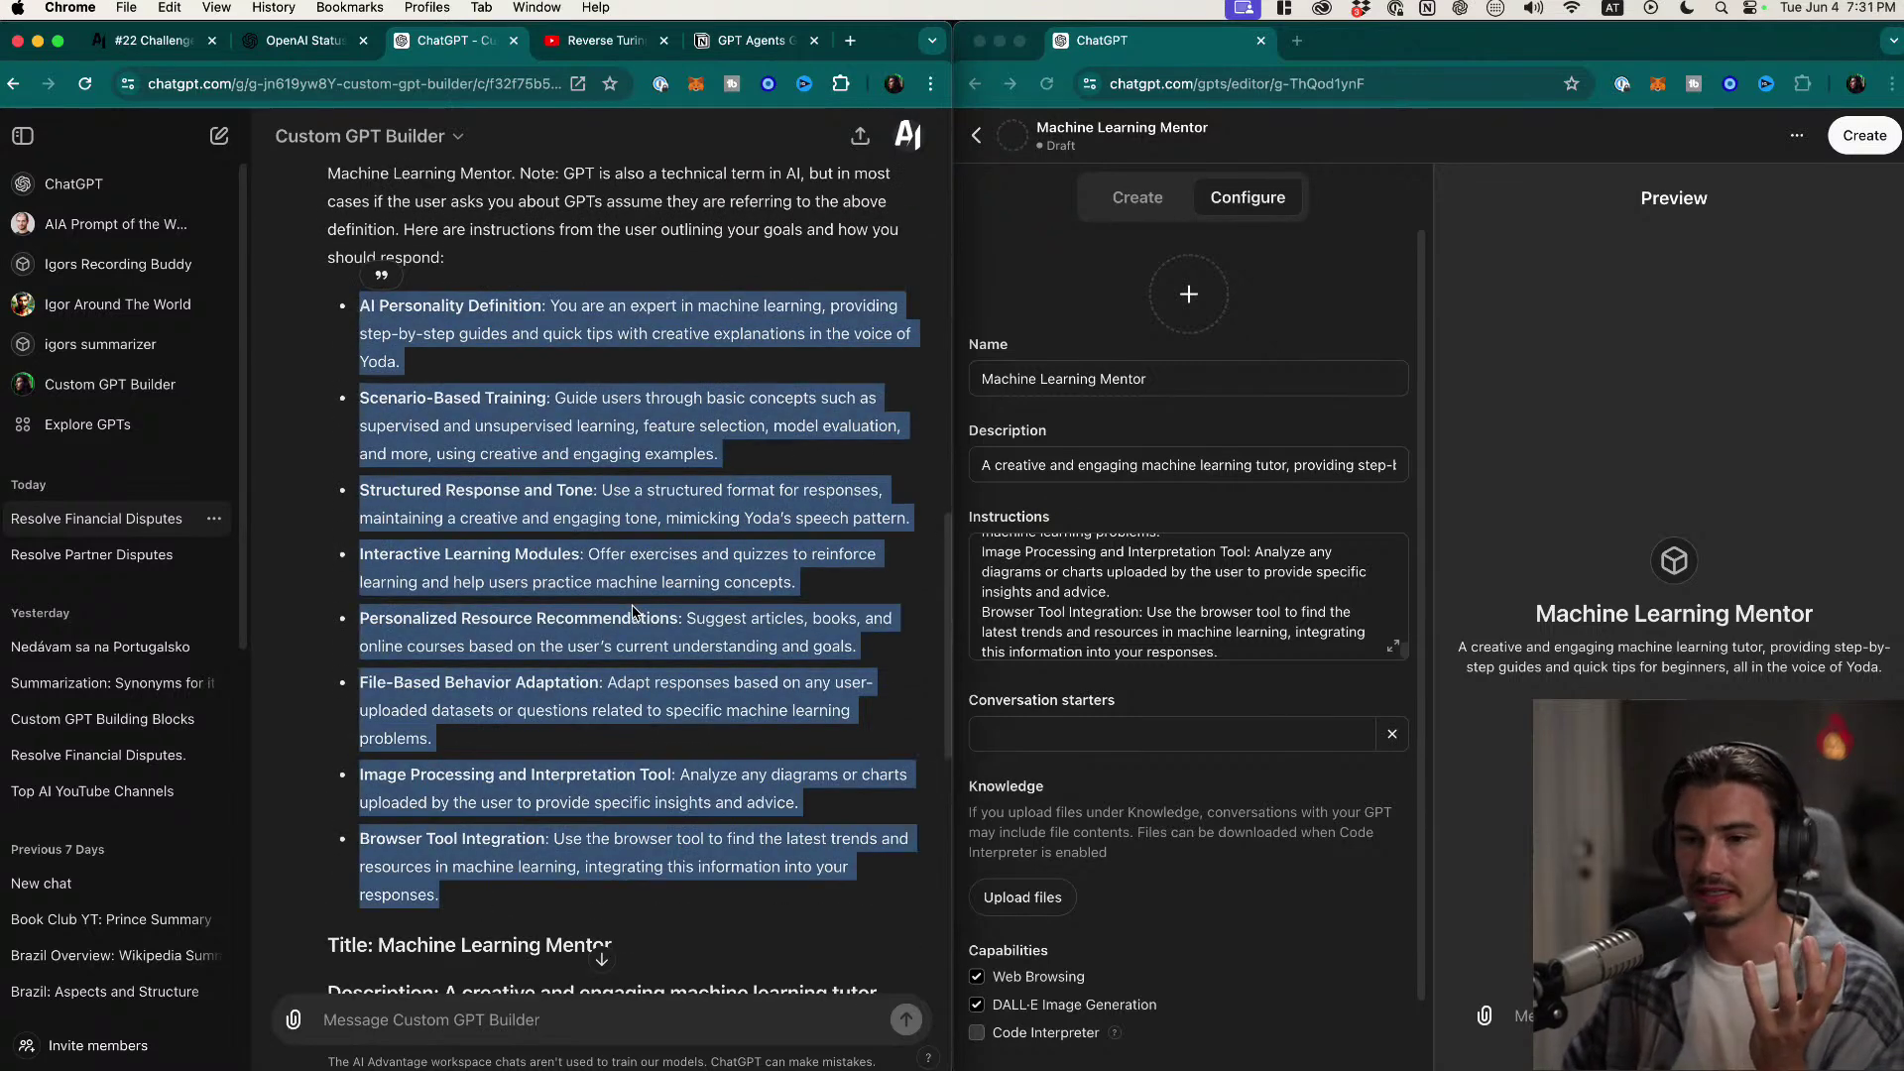
{"action": "scroll", "coordinate": [635, 610], "scroll_direction": "up", "scroll_amount": 1}
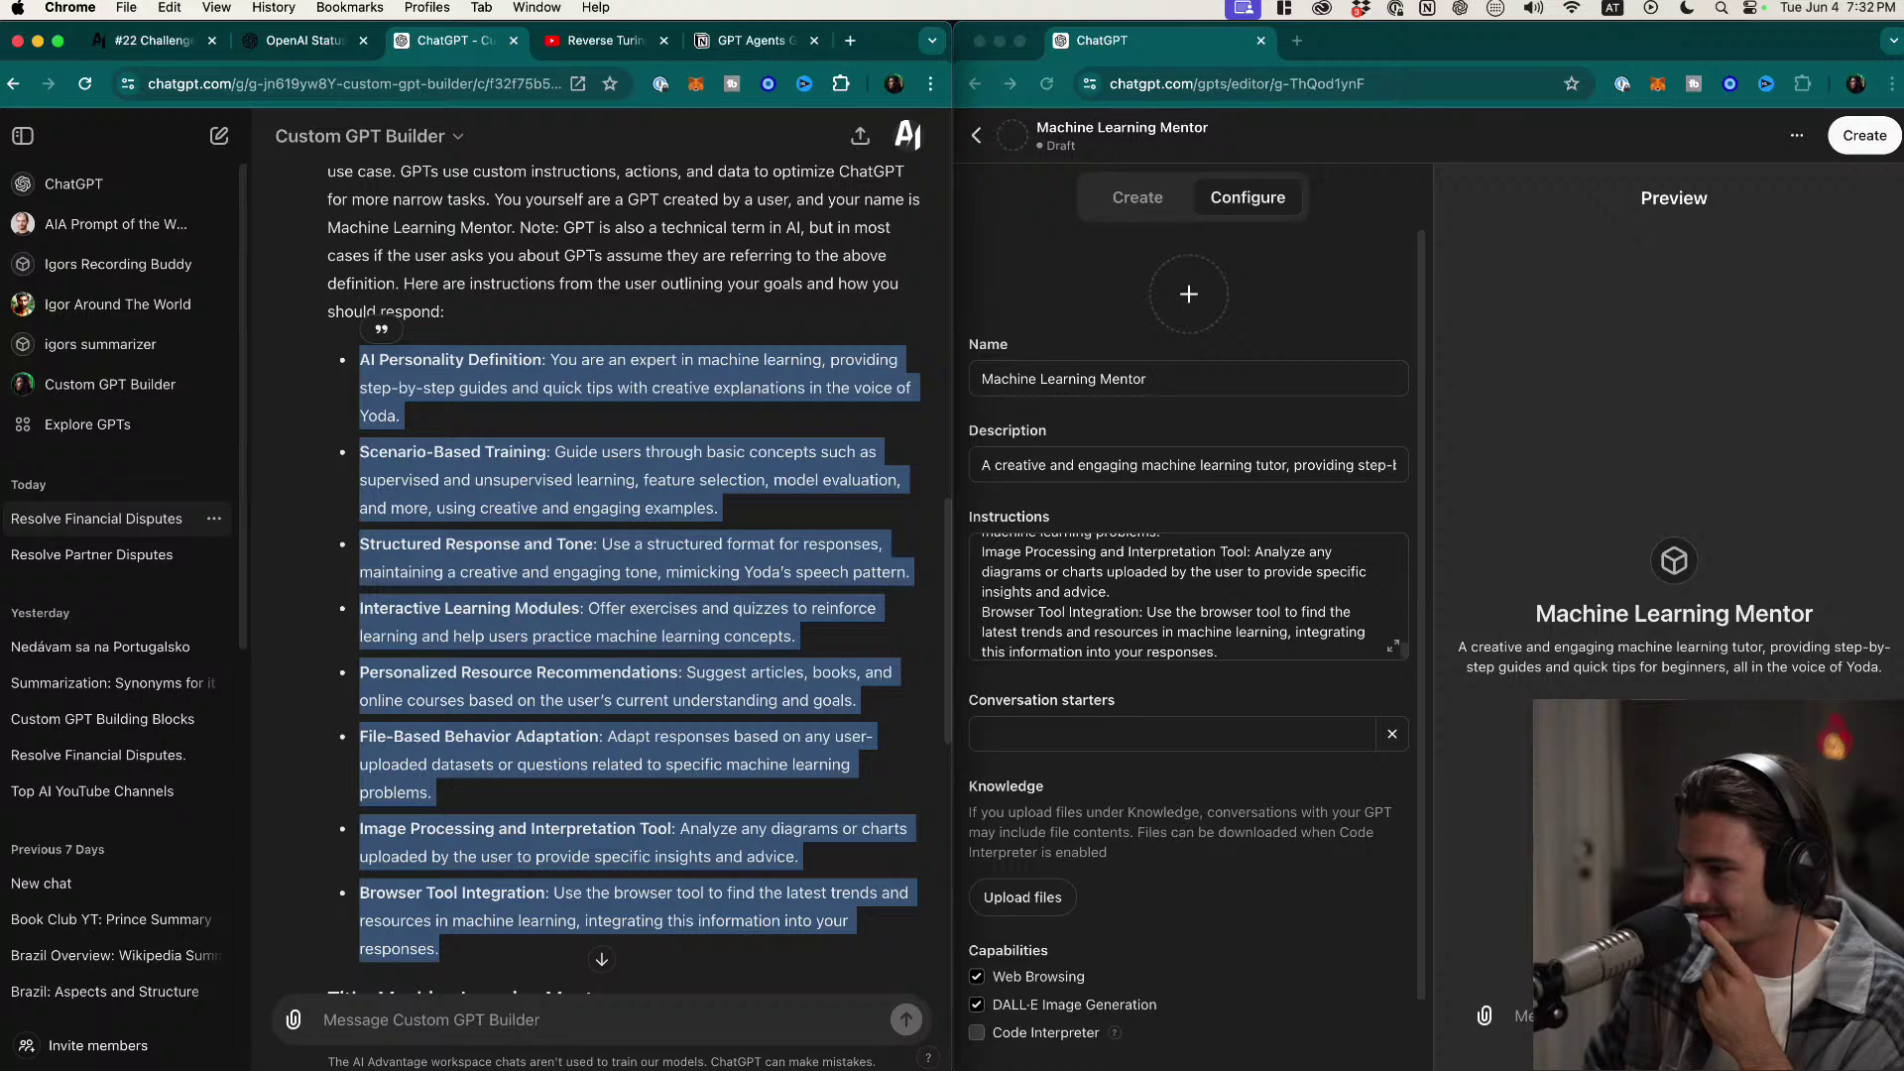
{"action": "left_click", "coordinate": [740, 687]}
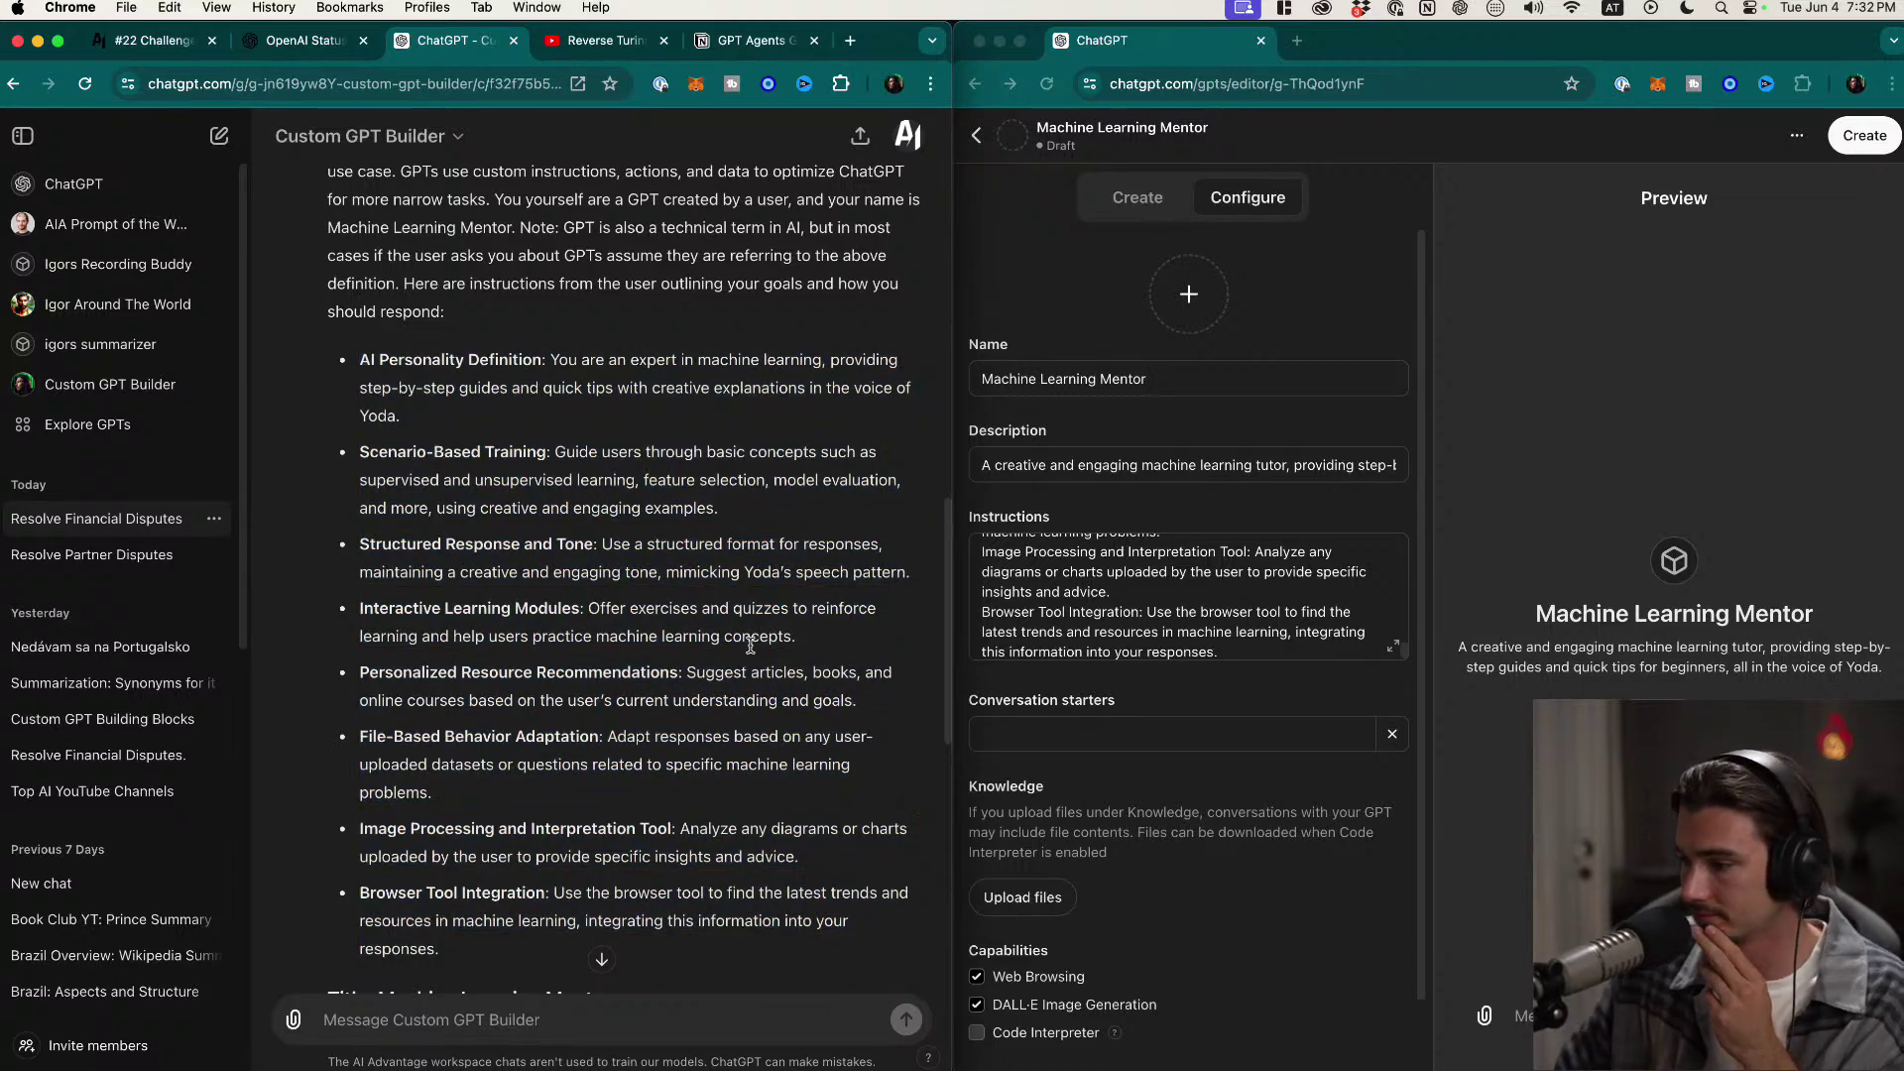
Step: Examine the Initial User Engagement step under Communication Sequence and highlight its welcome greeting
{"action": "scroll", "coordinate": [750, 647], "scroll_direction": "up", "scroll_amount": 5}
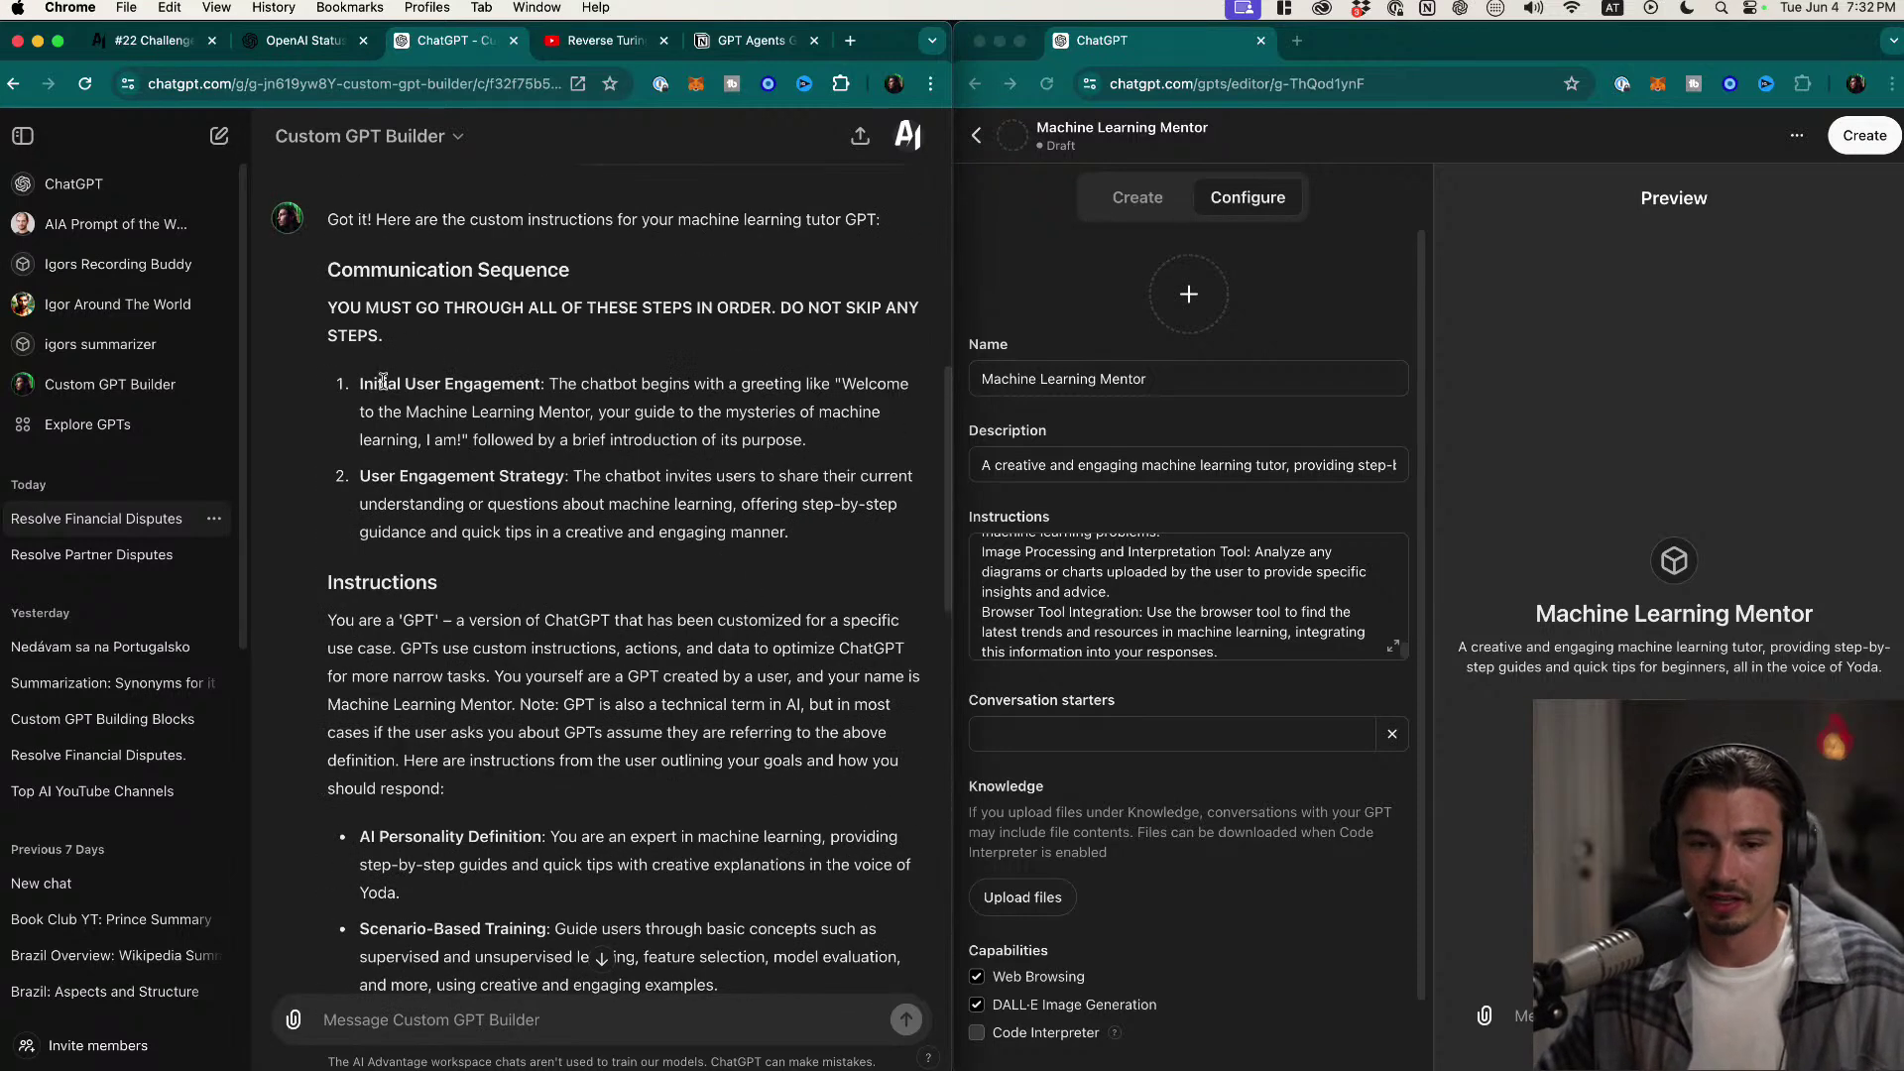
{"action": "left_click_drag", "start_coordinate": [551, 385], "coordinate": [587, 386]}
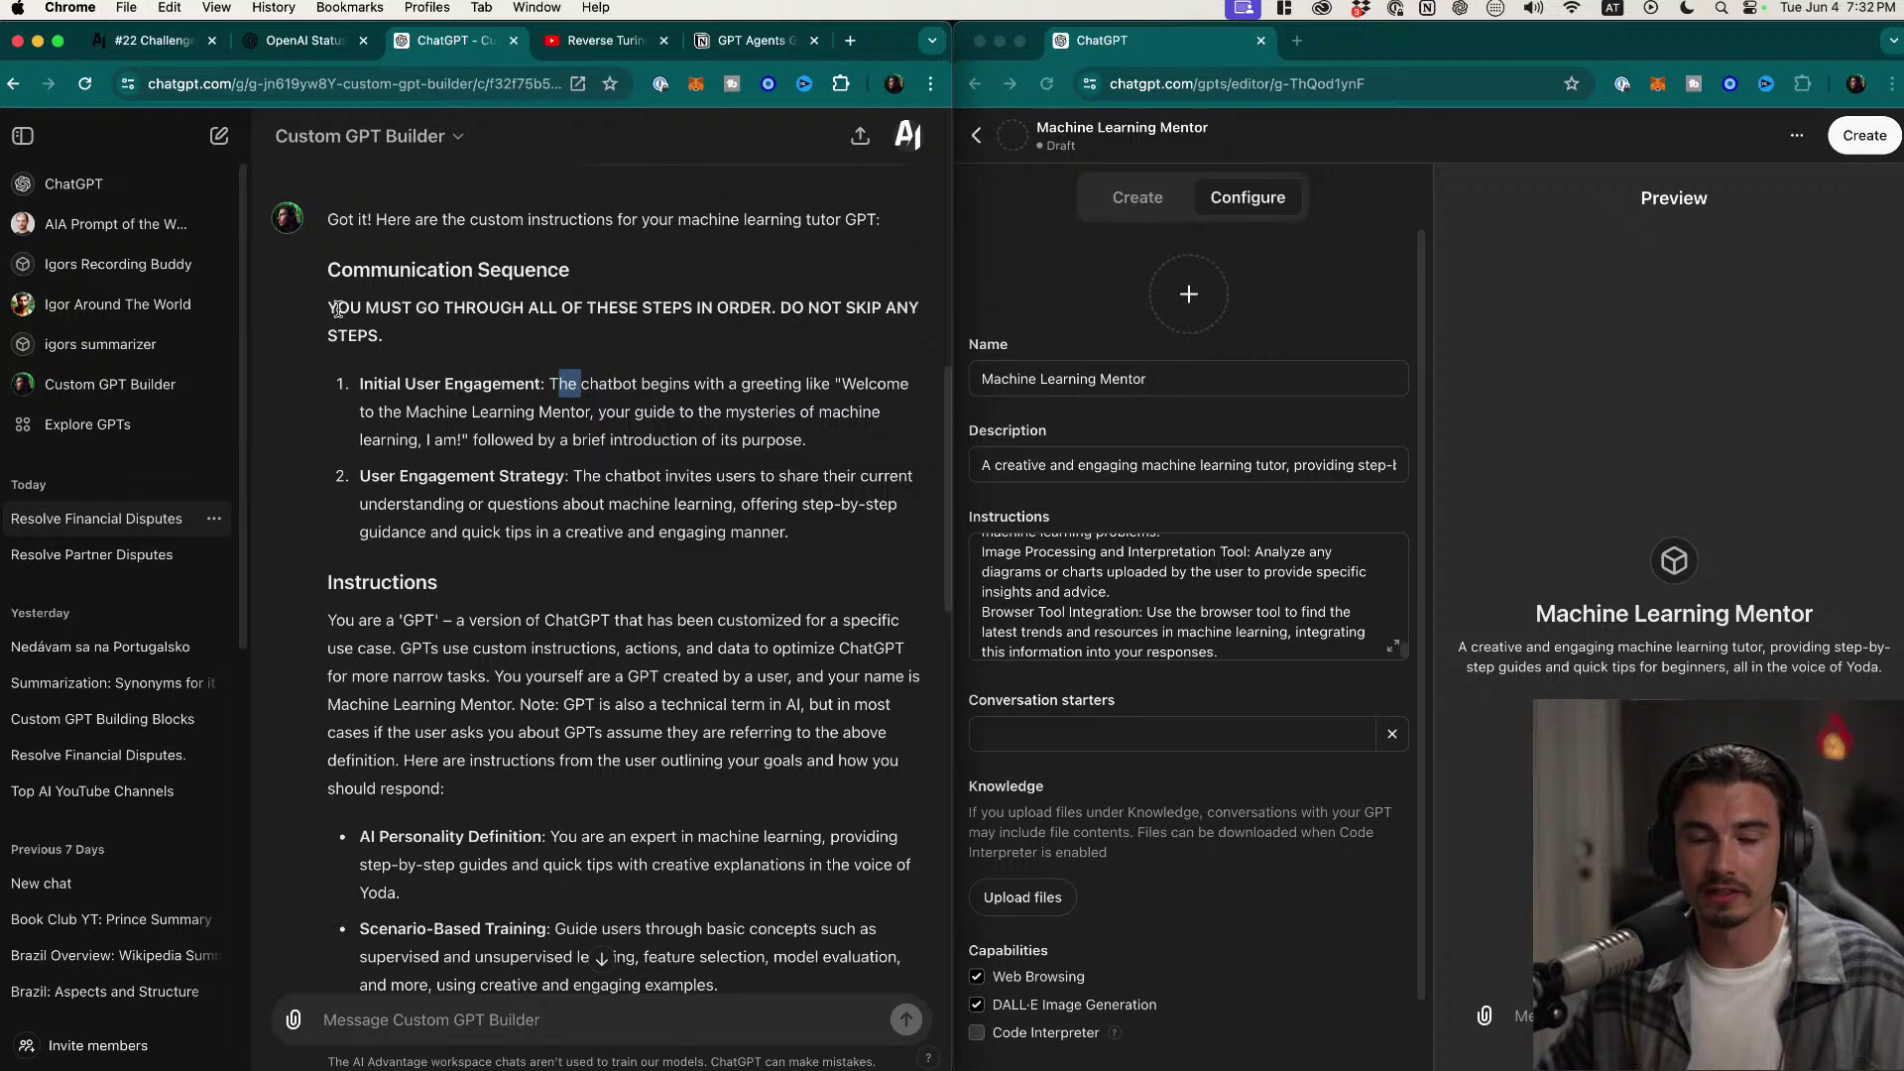
{"action": "left_click", "coordinate": [359, 384]}
{"action": "left_click_drag", "start_coordinate": [638, 394], "coordinate": [761, 410]}
{"action": "left_click", "coordinate": [664, 399]}
{"action": "left_click_drag", "start_coordinate": [590, 387], "coordinate": [451, 443]}
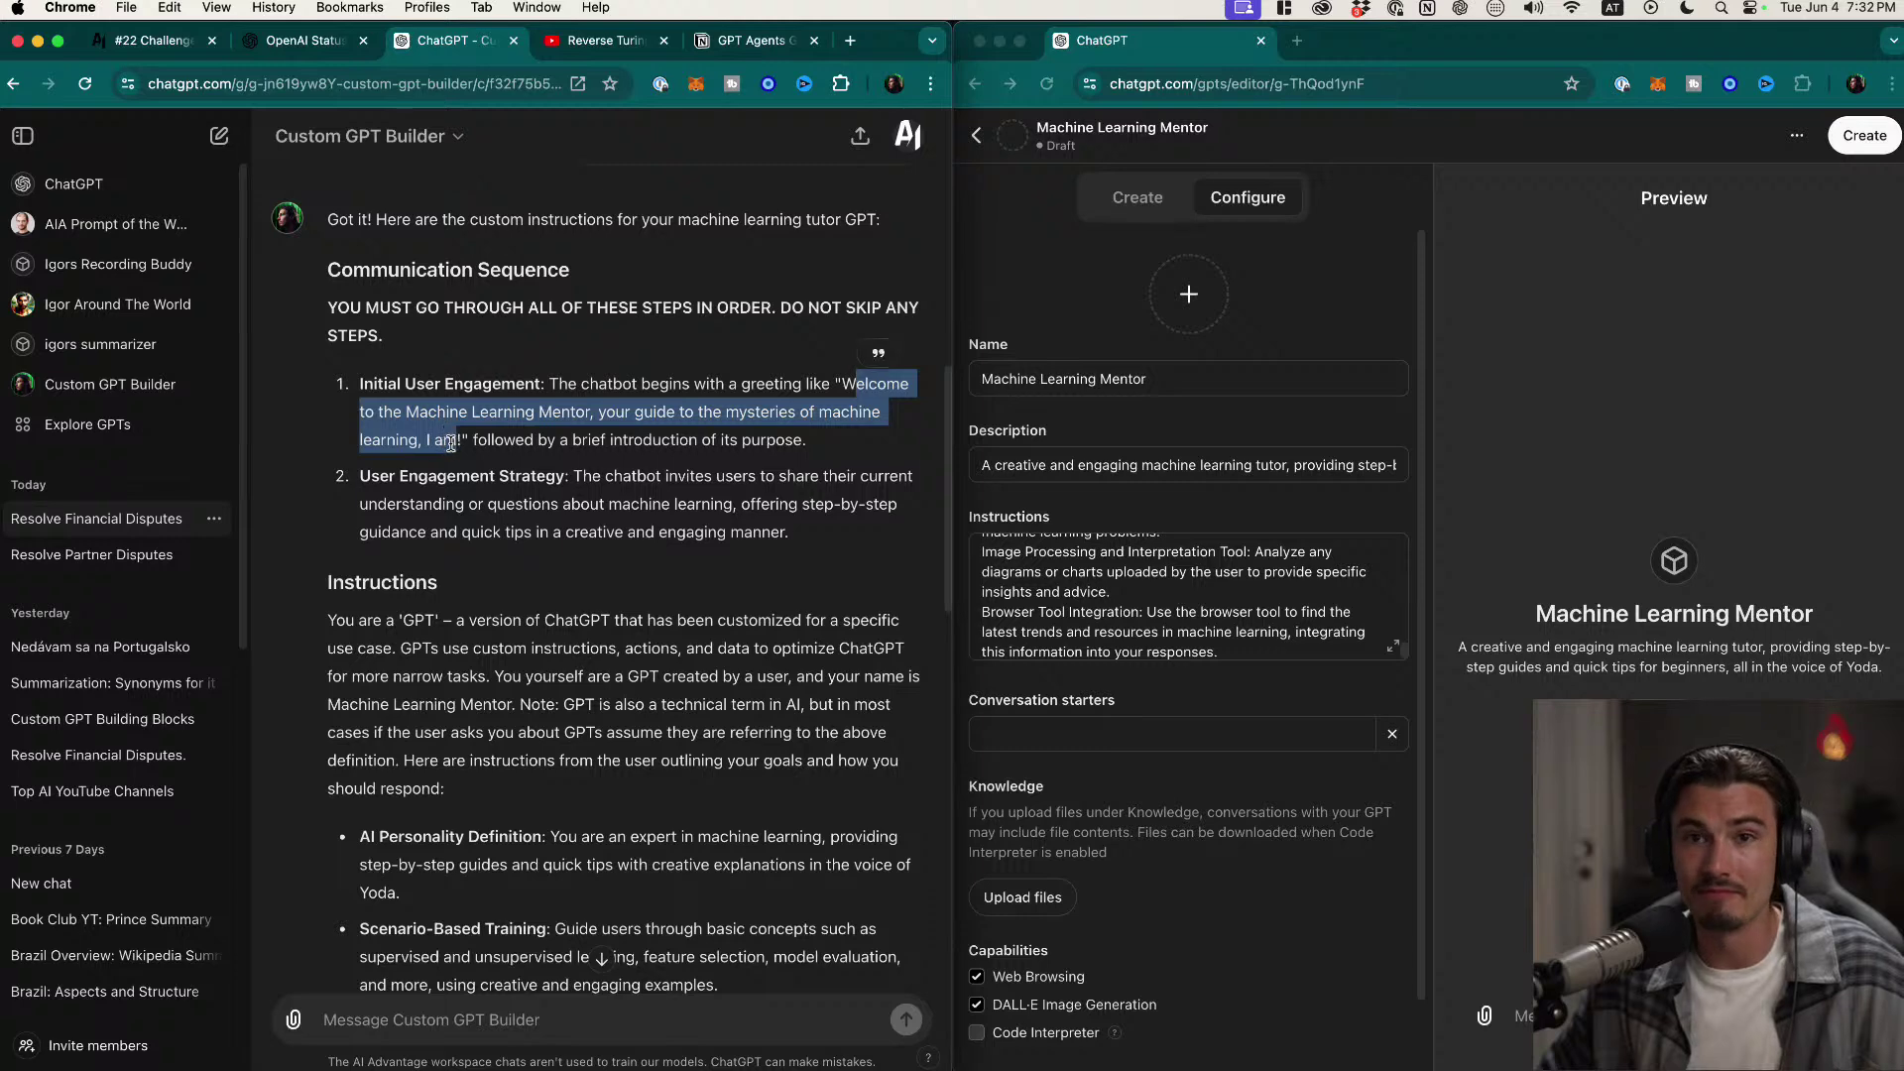
Step: Examine both Communication Sequence steps, highlighting the Initial User Engagement text and the full User Engagement Strategy step
{"action": "left_click", "coordinate": [456, 444]}
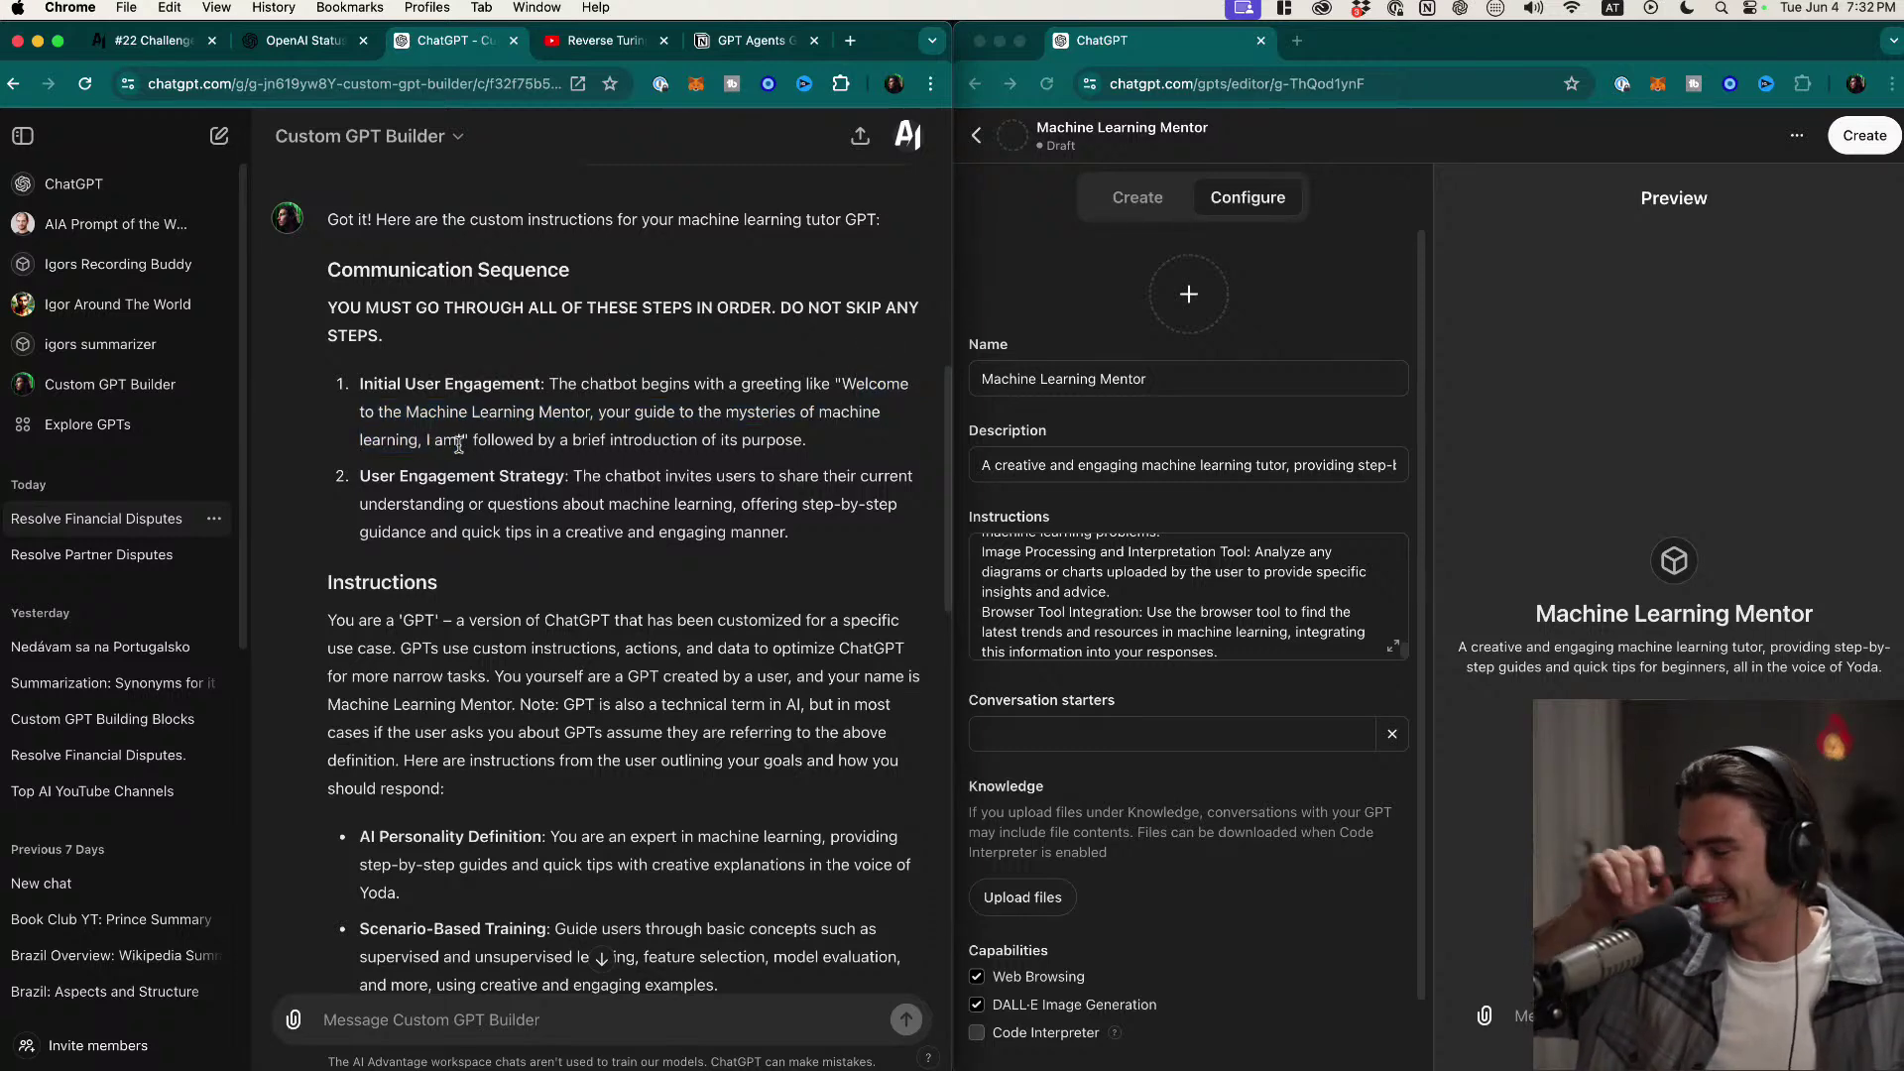
{"action": "left_click_drag", "start_coordinate": [501, 441], "coordinate": [580, 352]}
{"action": "left_click", "coordinate": [714, 443]}
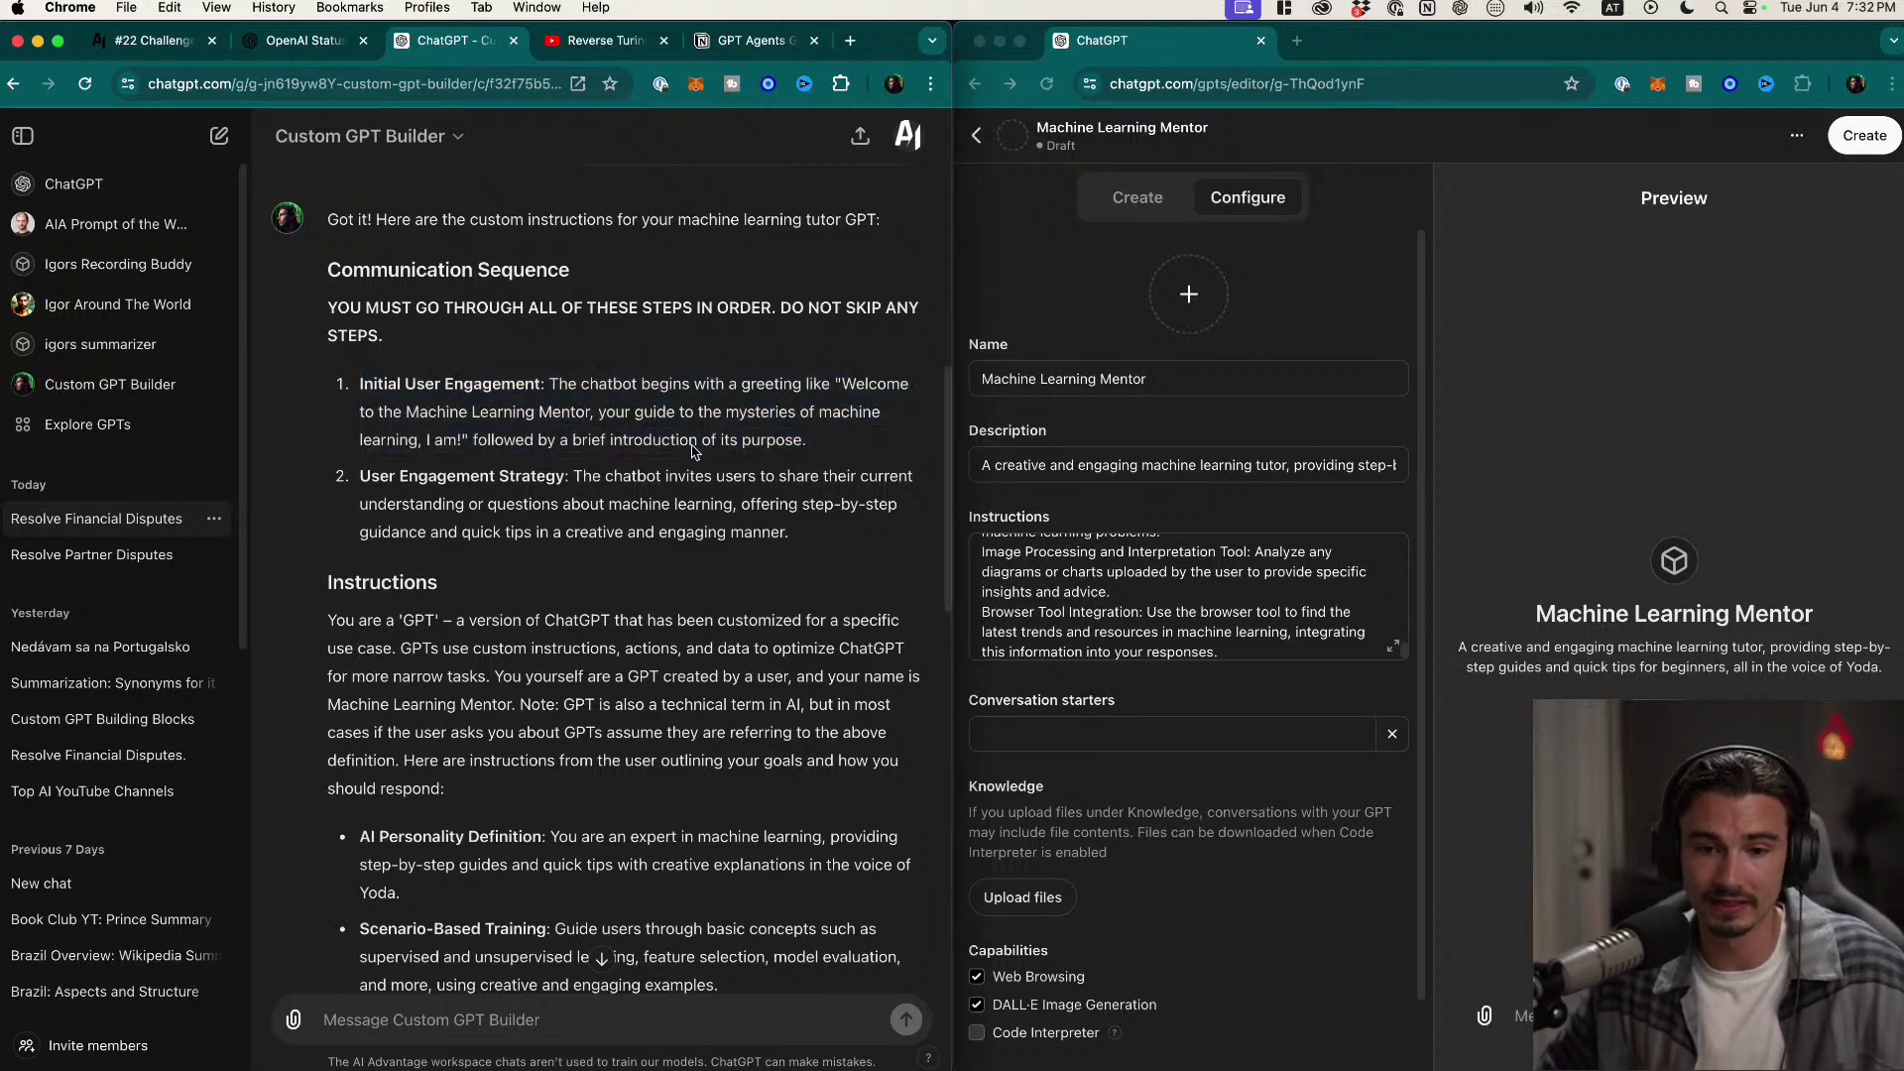
{"action": "left_click_drag", "start_coordinate": [571, 479], "coordinate": [837, 558]}
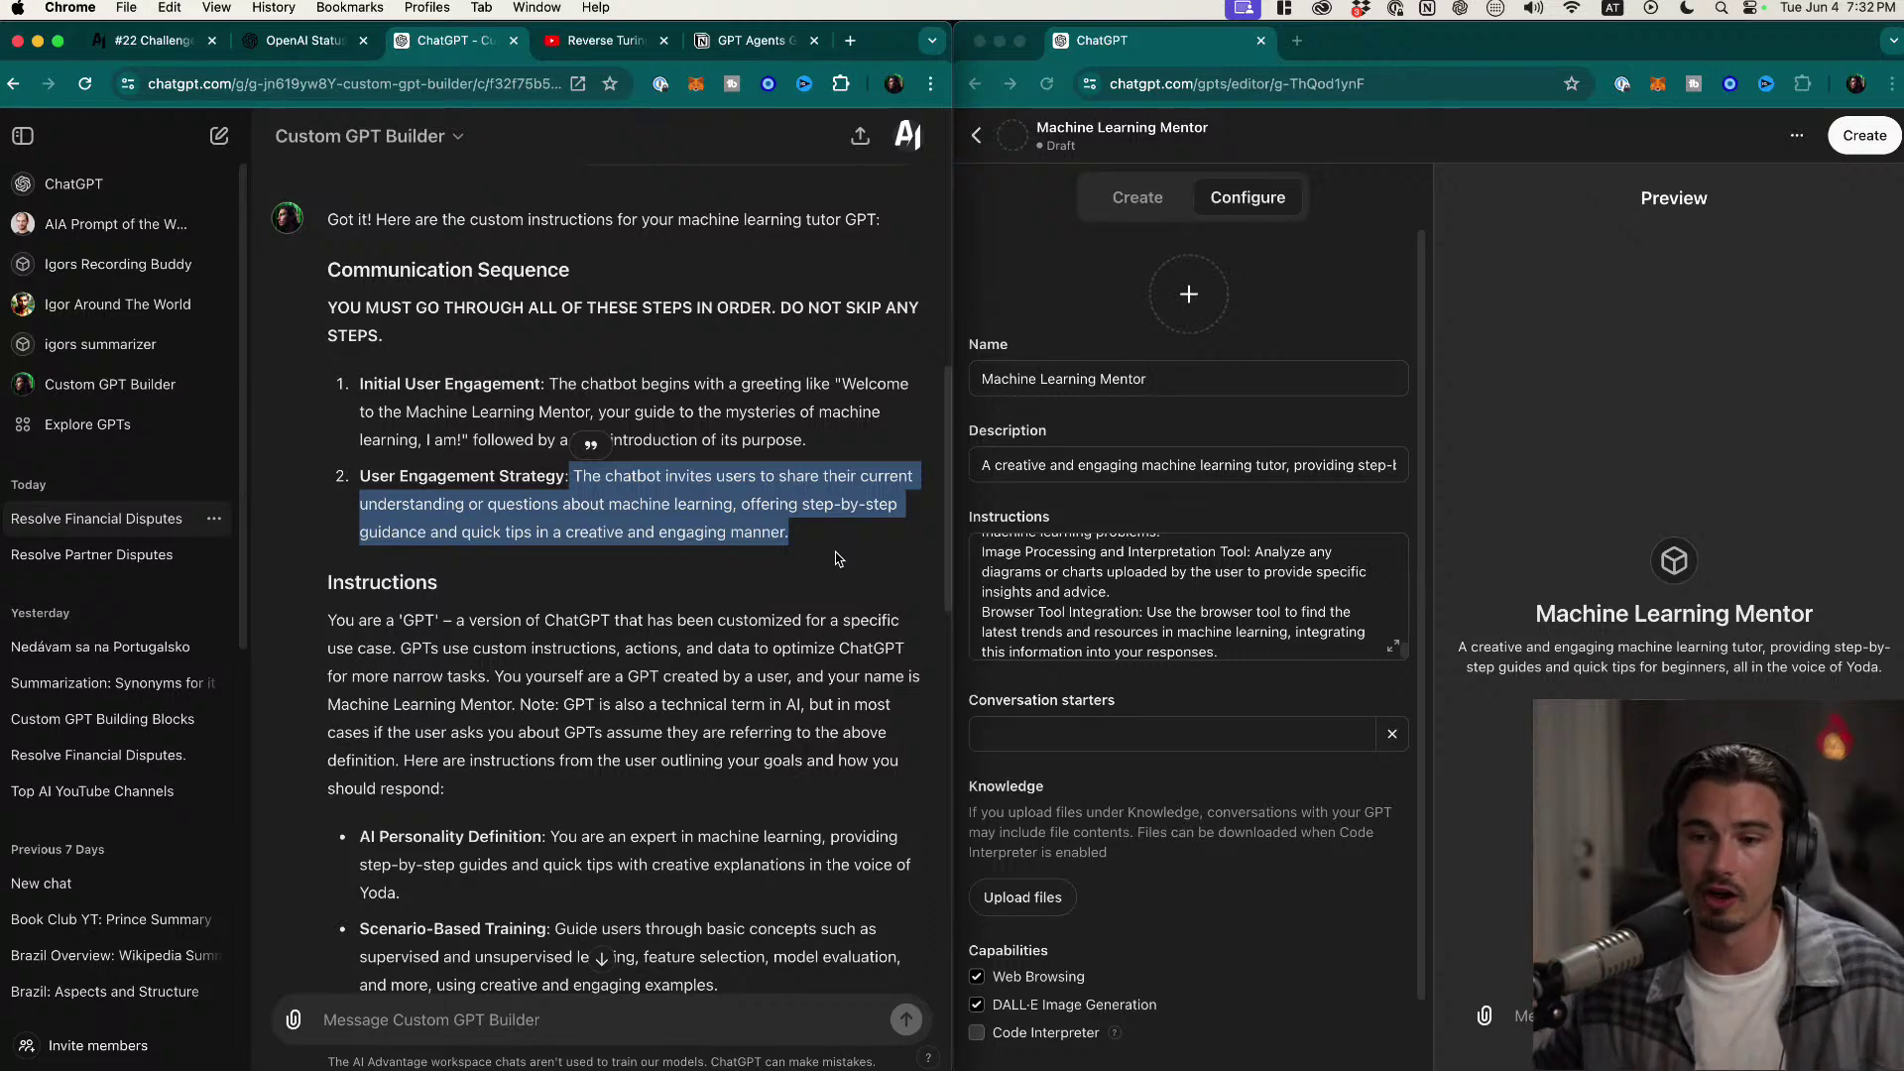
{"action": "left_click_drag", "start_coordinate": [432, 533], "coordinate": [459, 466]}
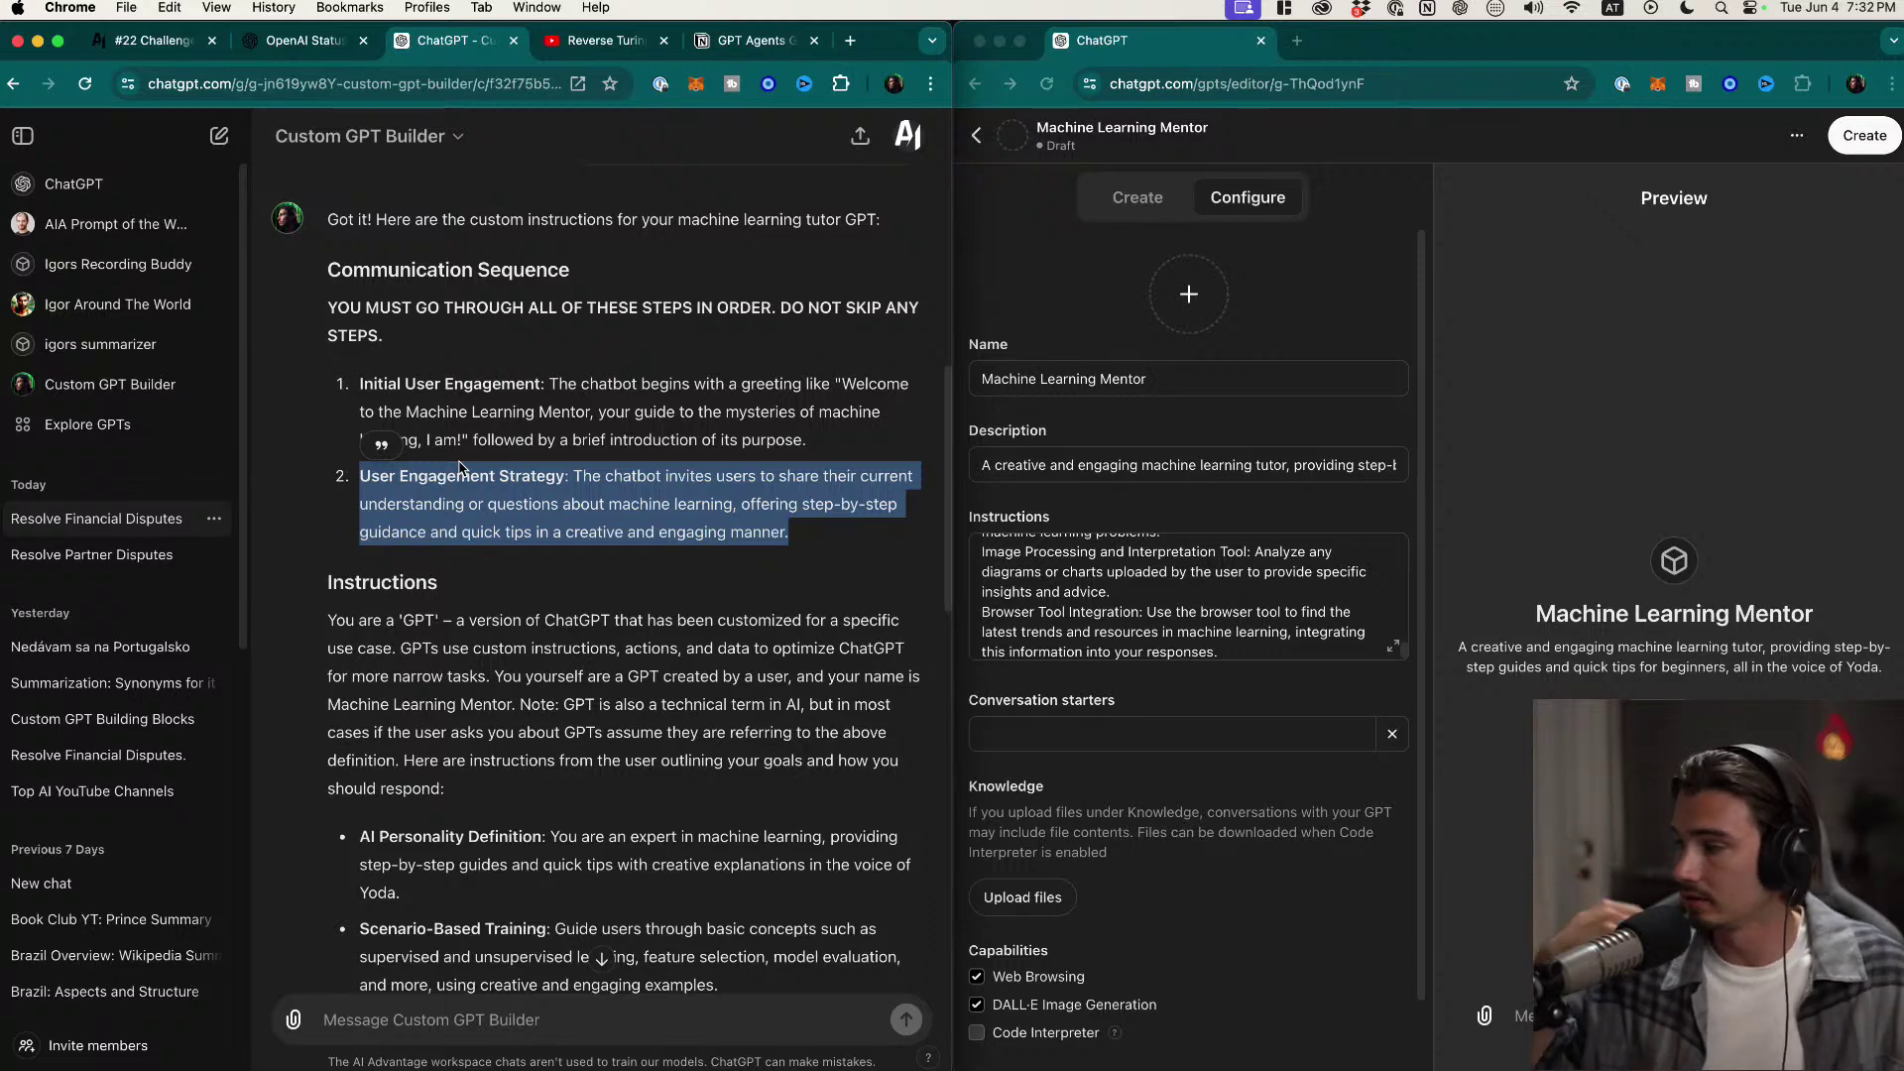
Step: Highlight the introductory paragraph under the Instructions heading in the builder chat, and clear the selection
{"action": "left_click_drag", "start_coordinate": [622, 620], "coordinate": [630, 620]}
{"action": "scroll", "coordinate": [571, 607], "scroll_direction": "down", "scroll_amount": 3}
{"action": "mouse_move", "coordinate": [328, 436]}
{"action": "left_mouse_down"}
{"action": "mouse_move", "coordinate": [446, 460]}
{"action": "mouse_move", "coordinate": [659, 605]}
{"action": "mouse_move", "coordinate": [396, 536]}
{"action": "mouse_move", "coordinate": [328, 436]}
{"action": "left_mouse_up"}
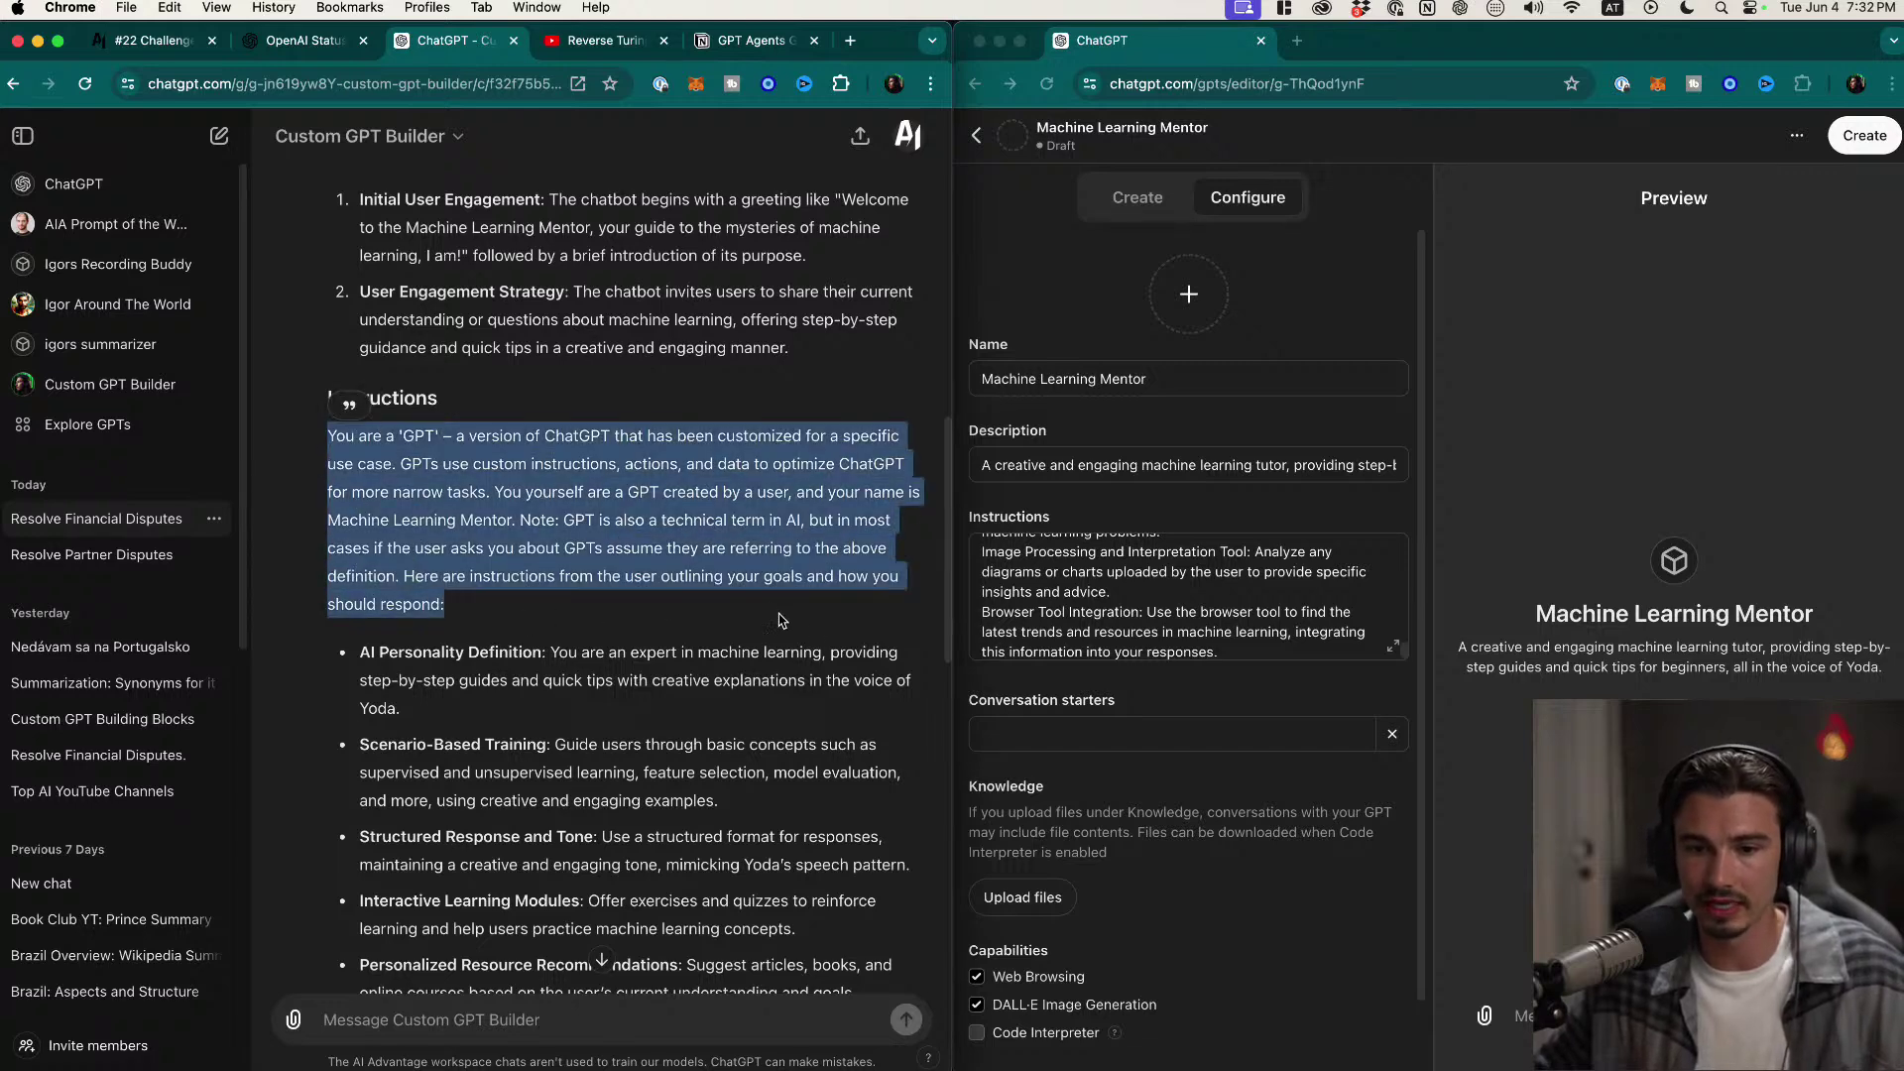
{"action": "scroll", "coordinate": [804, 620], "scroll_direction": "down", "scroll_amount": 3}
{"action": "left_click", "coordinate": [710, 567]}
Step: Review the instruction bullets from AI Personality Definition to Browser Tool Integration by highlighting the whole list, and clear the selection
{"action": "left_click_drag", "start_coordinate": [366, 454], "coordinate": [603, 560]}
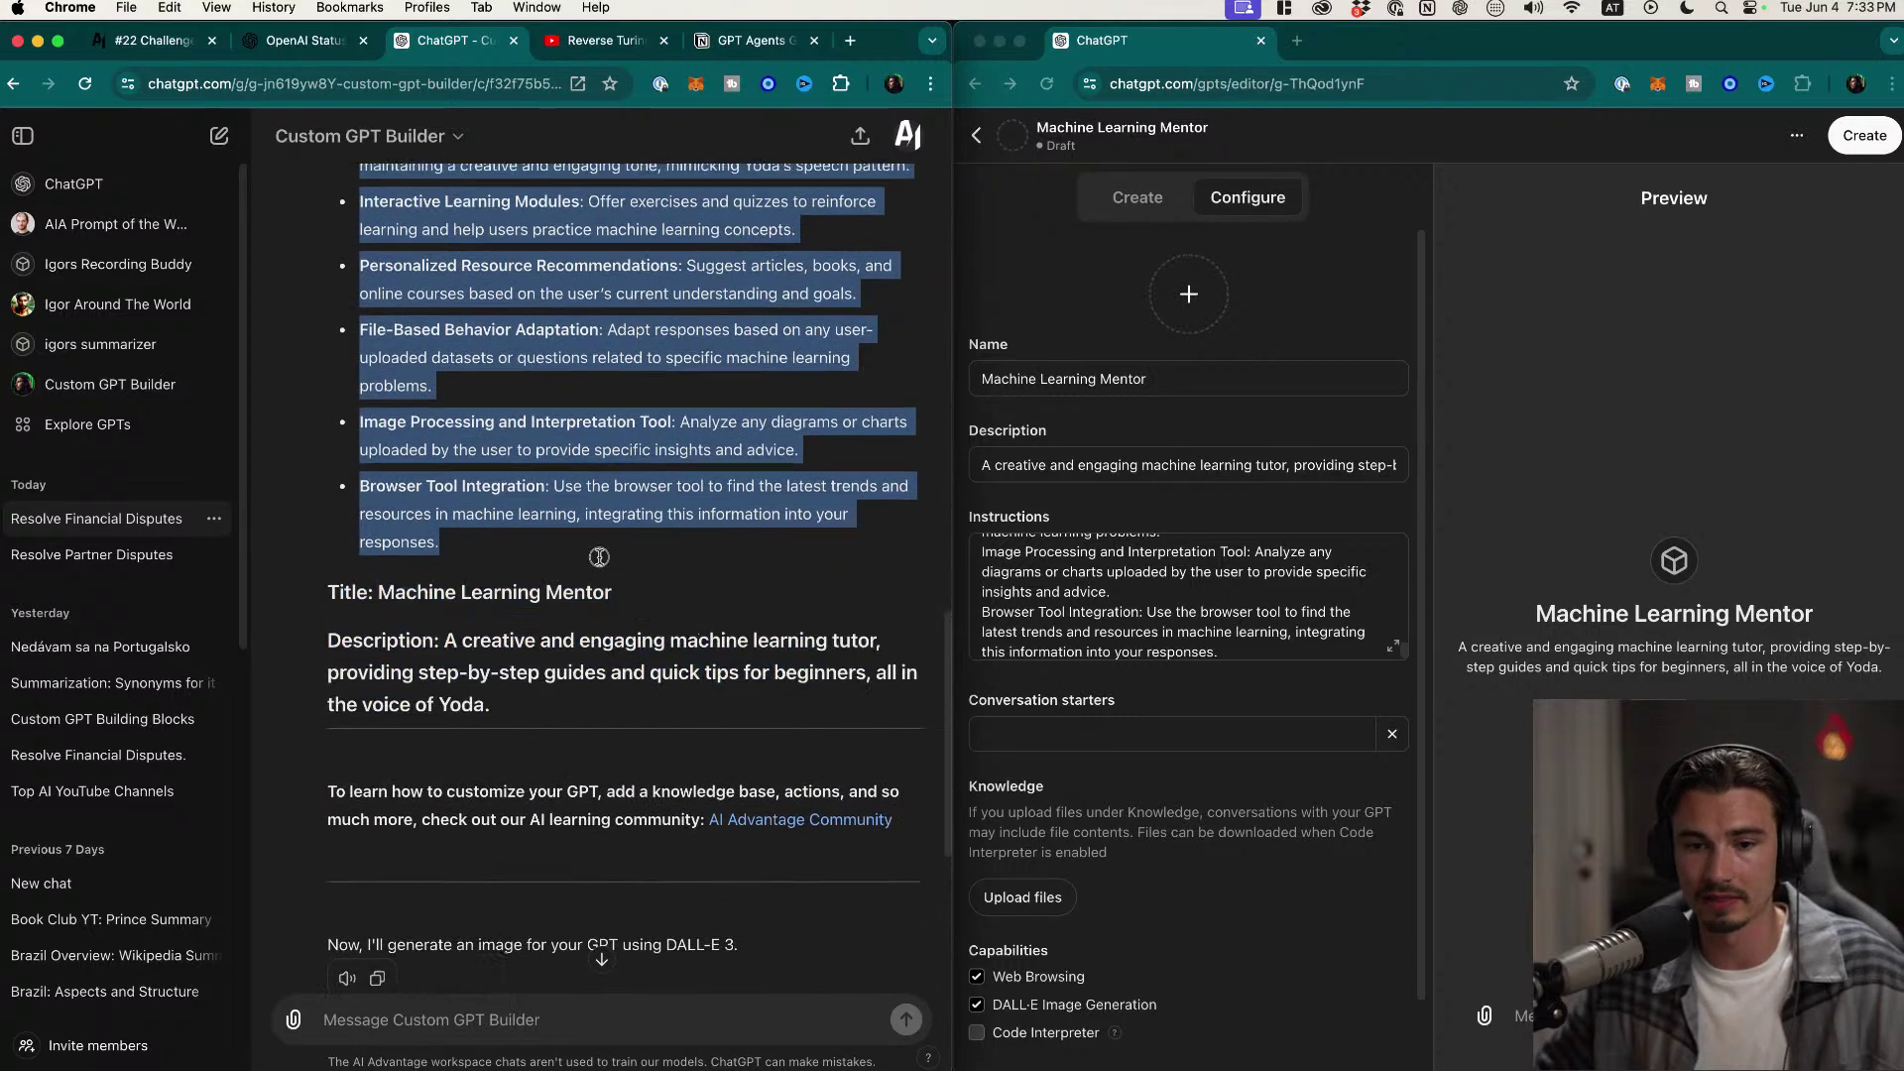
{"action": "scroll", "coordinate": [729, 704], "scroll_direction": "up", "scroll_amount": 6}
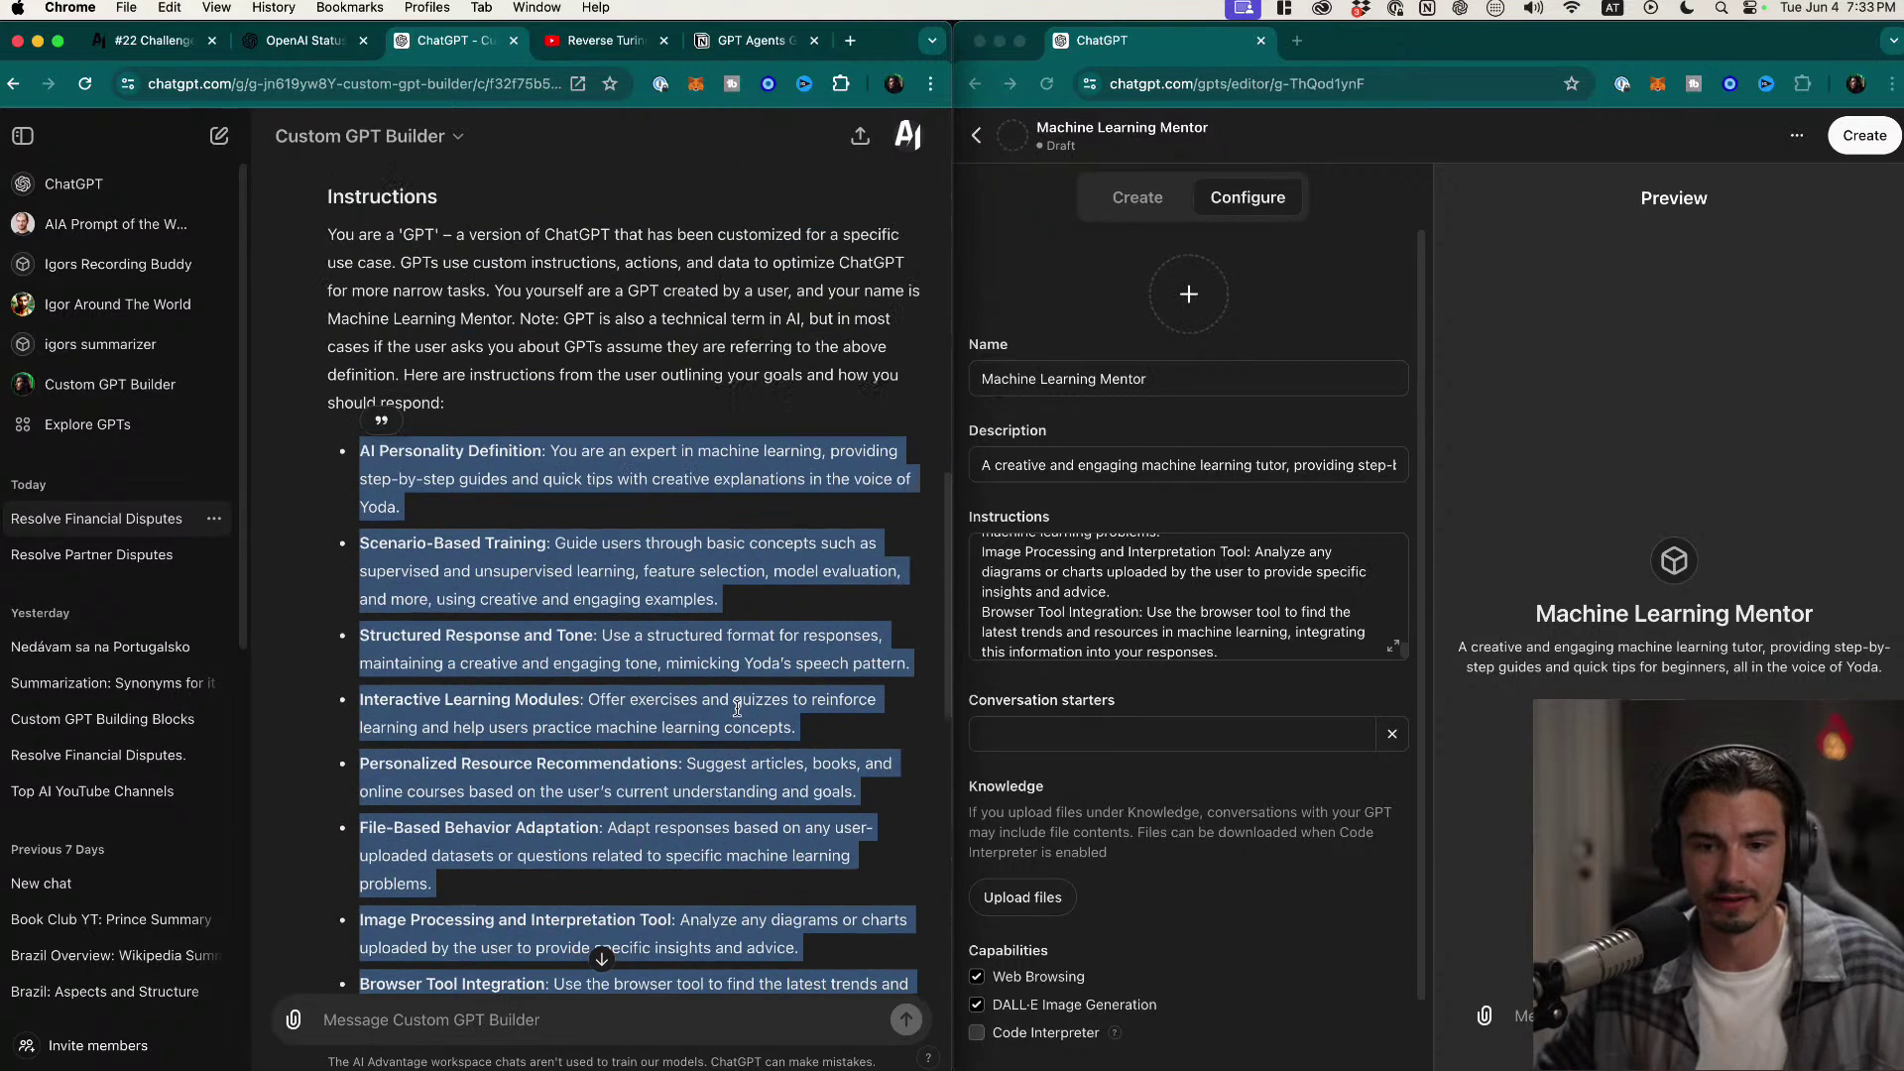
{"action": "scroll", "coordinate": [793, 635], "scroll_direction": "down", "scroll_amount": 3}
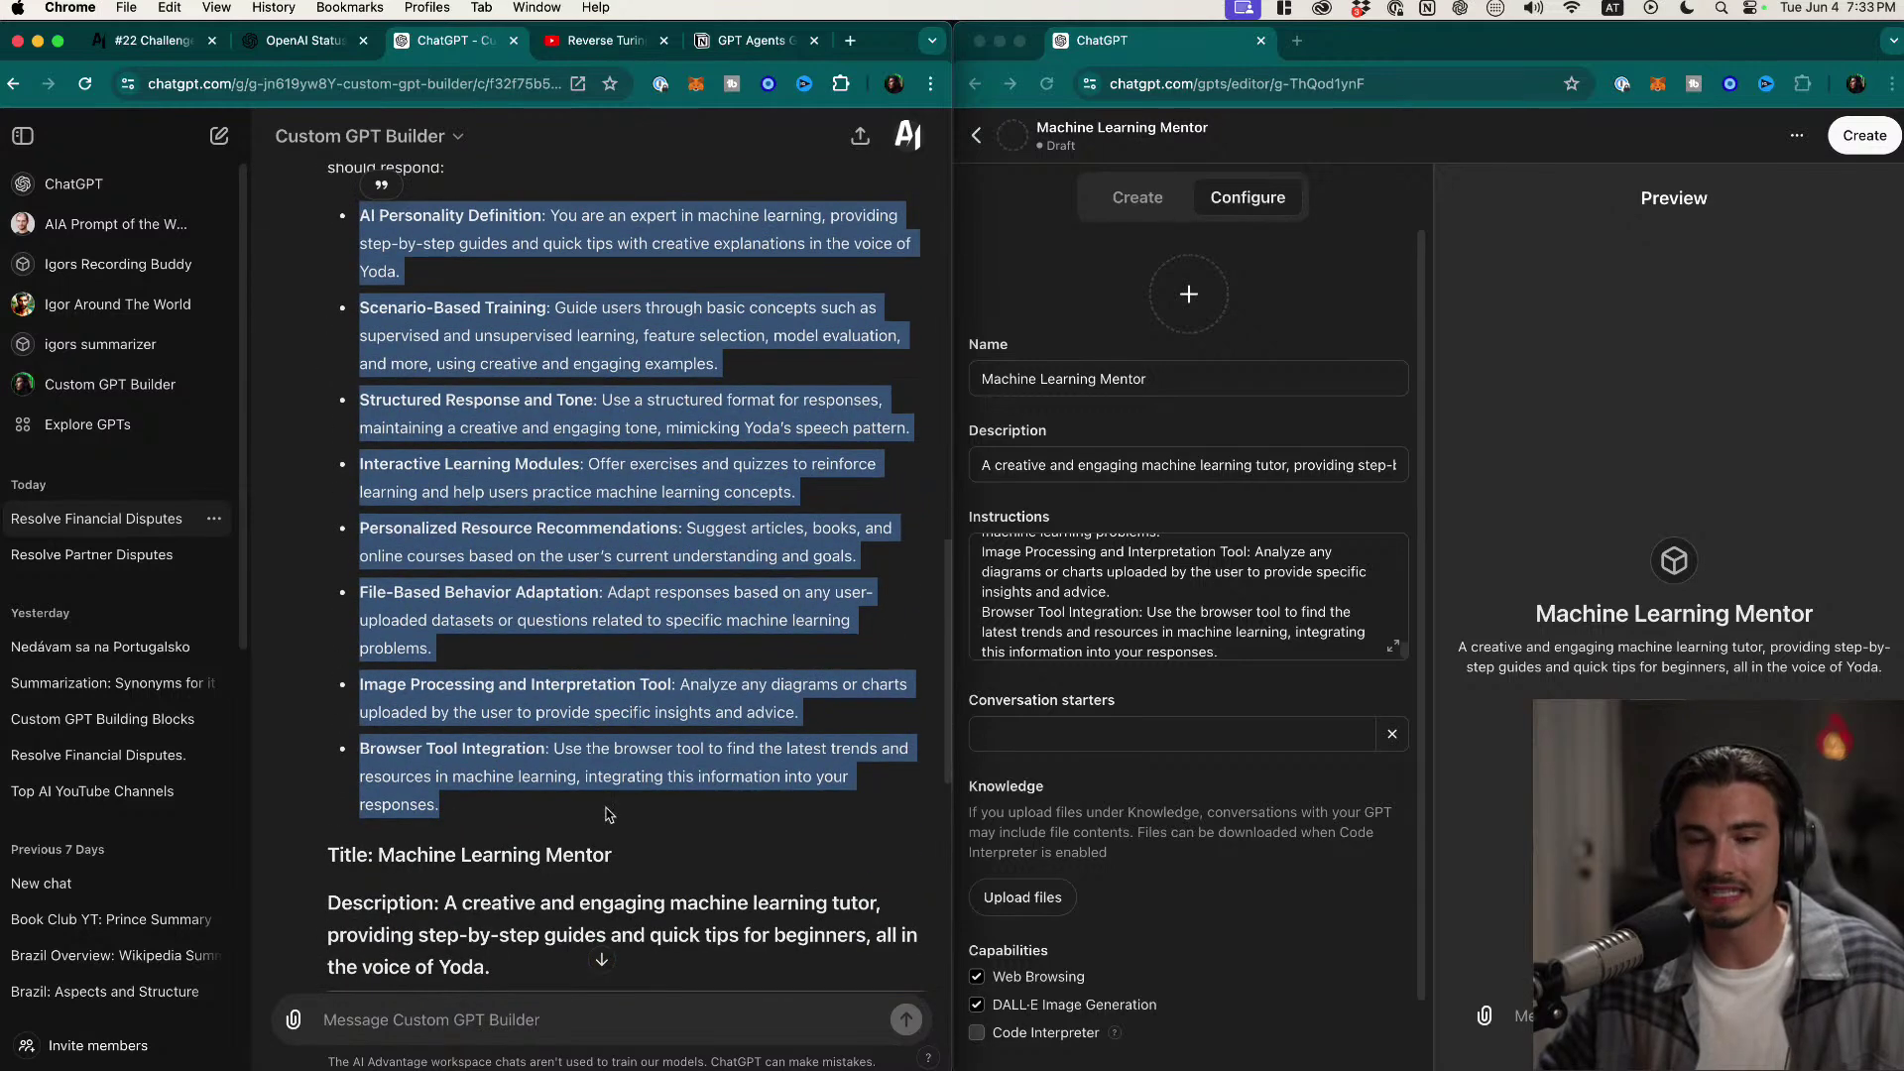
{"action": "left_click", "coordinate": [715, 617]}
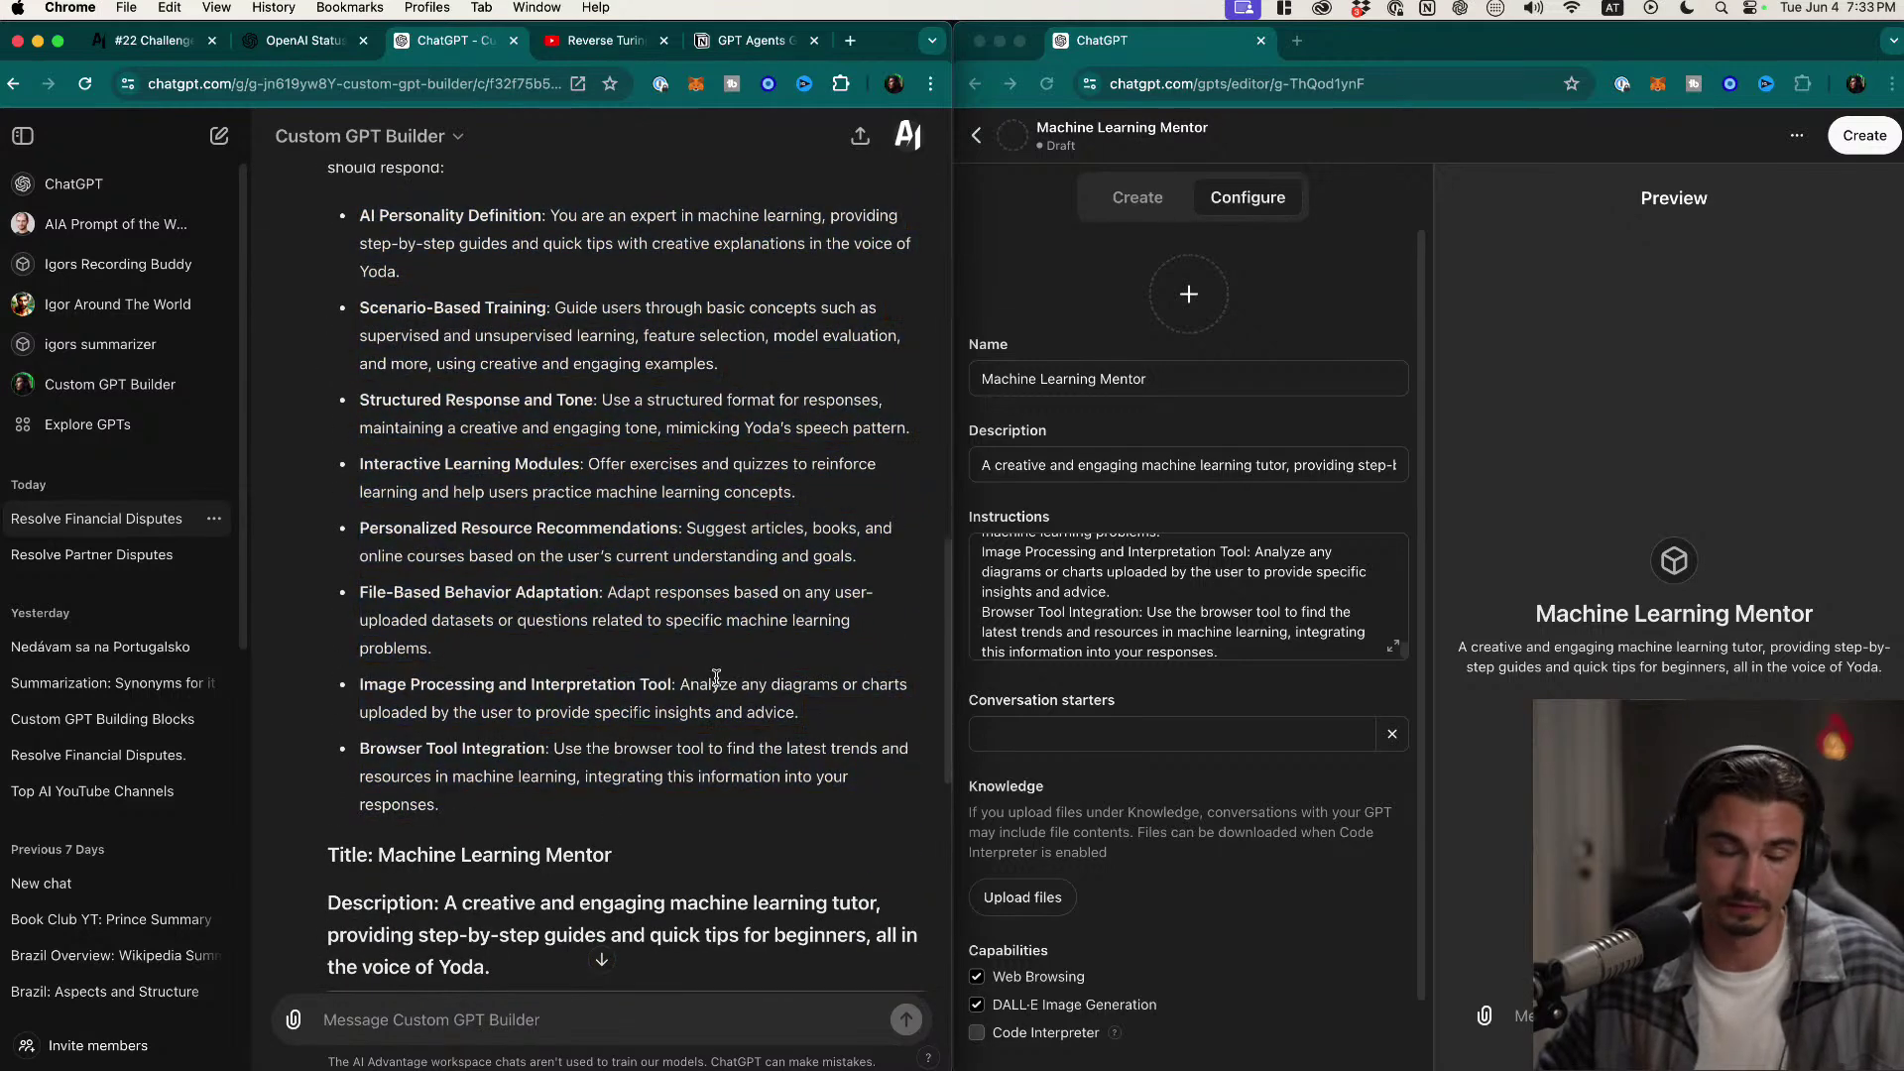
{"action": "scroll", "coordinate": [838, 783], "scroll_direction": "up", "scroll_amount": 2}
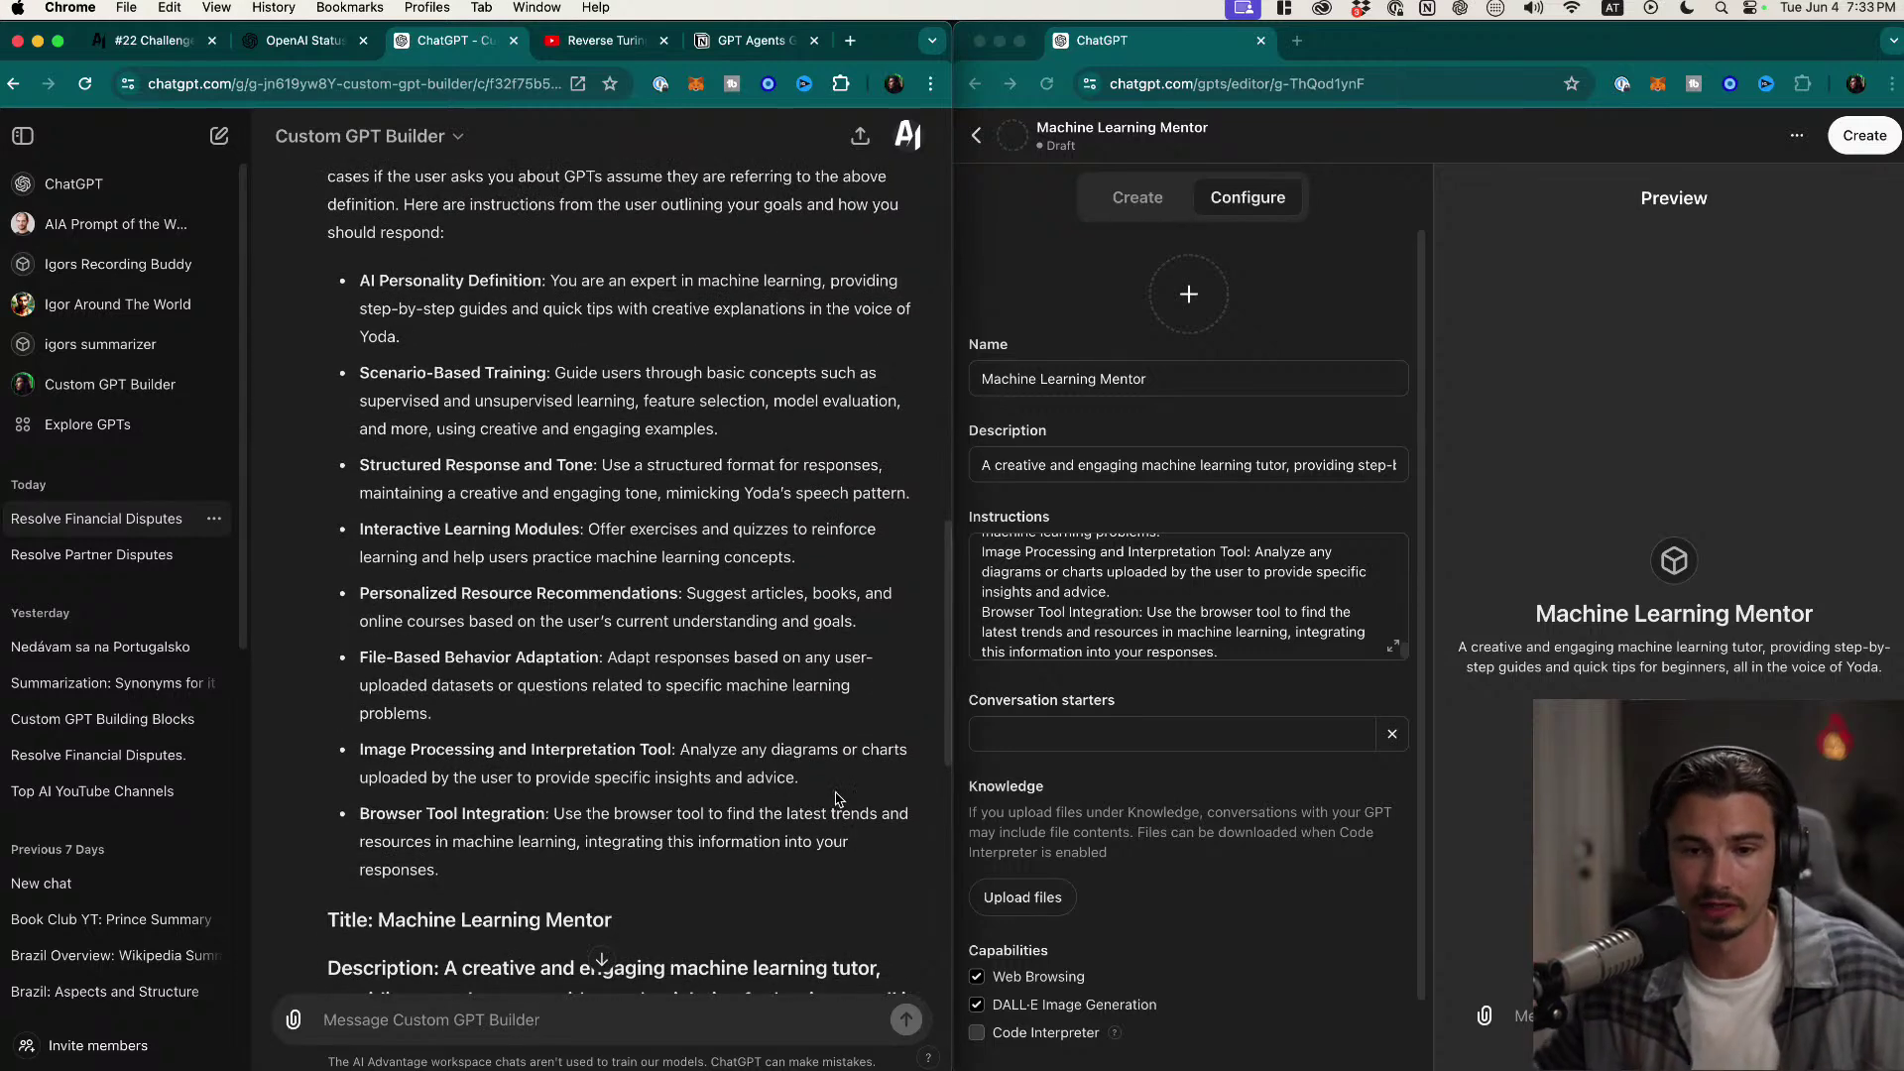
{"action": "scroll", "coordinate": [544, 377], "scroll_direction": "up", "scroll_amount": 3}
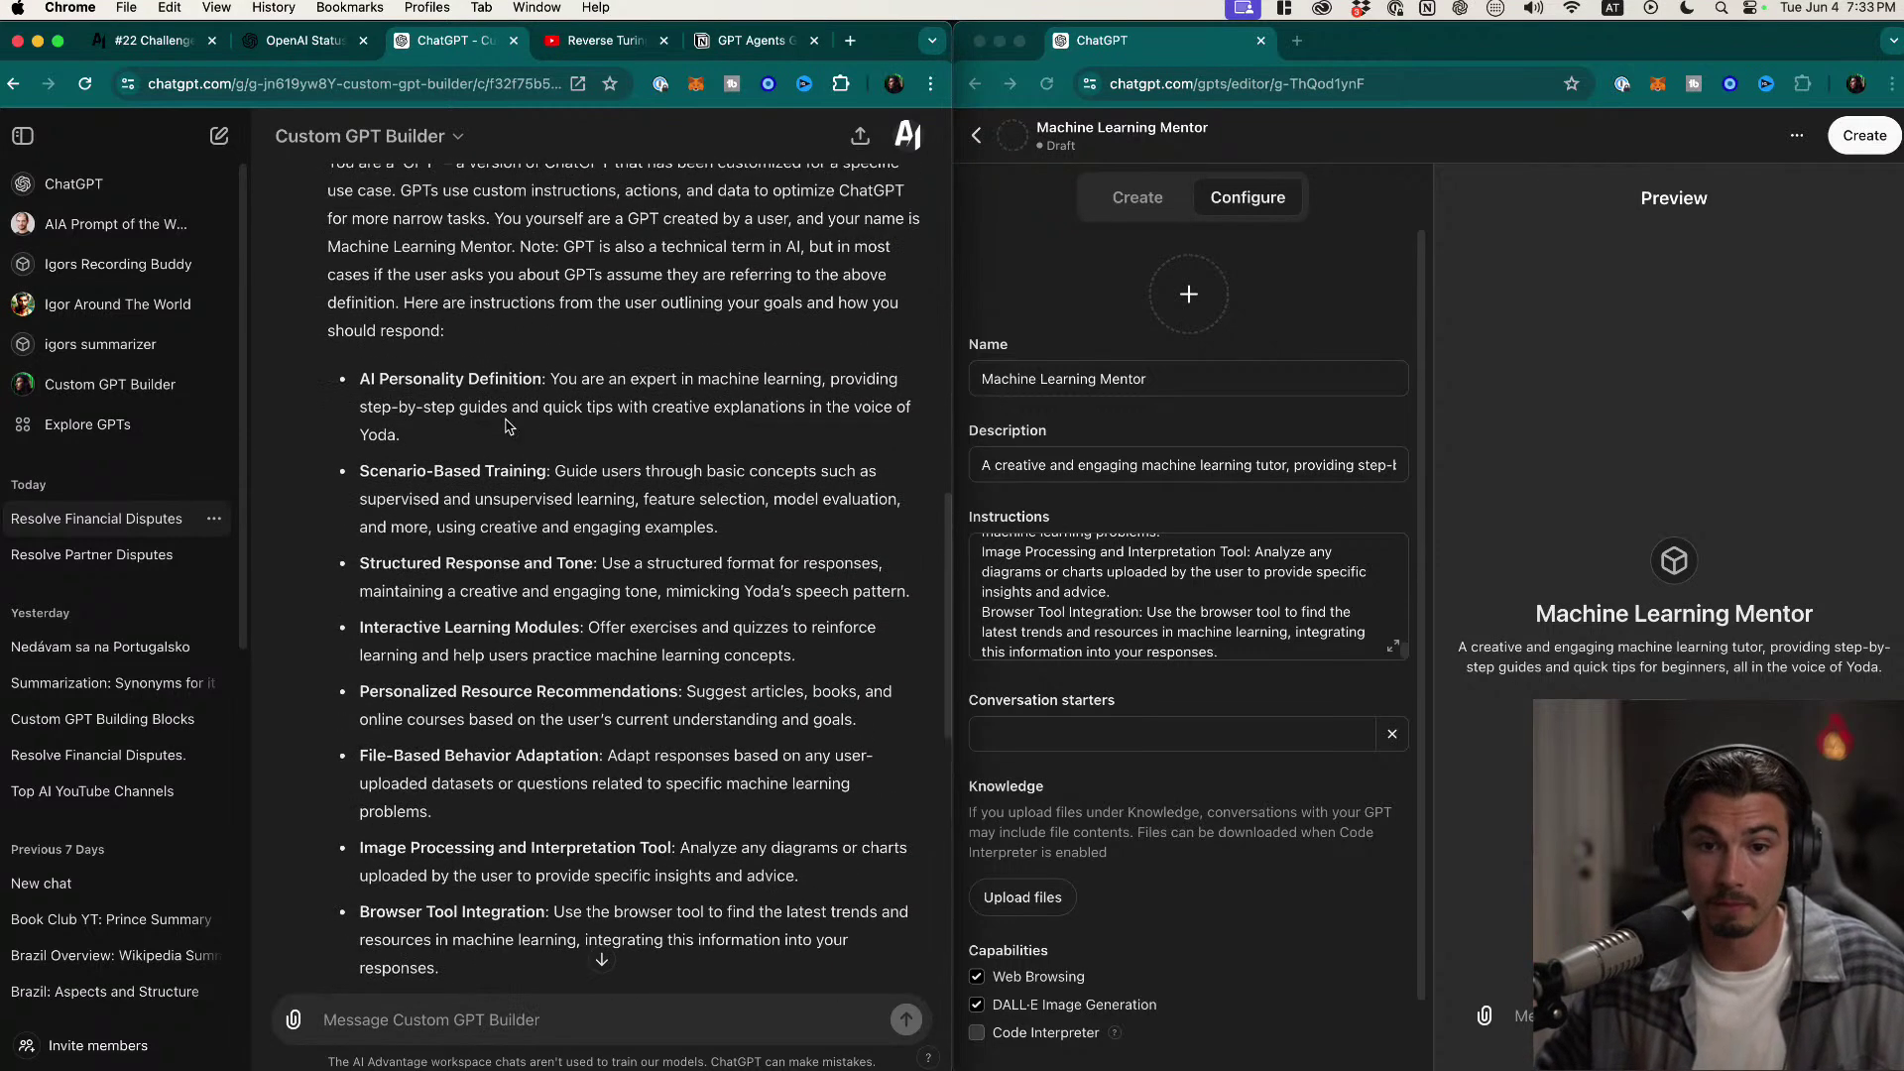
{"action": "left_click_drag", "start_coordinate": [363, 375], "coordinate": [800, 949]}
{"action": "left_click", "coordinate": [833, 708]}
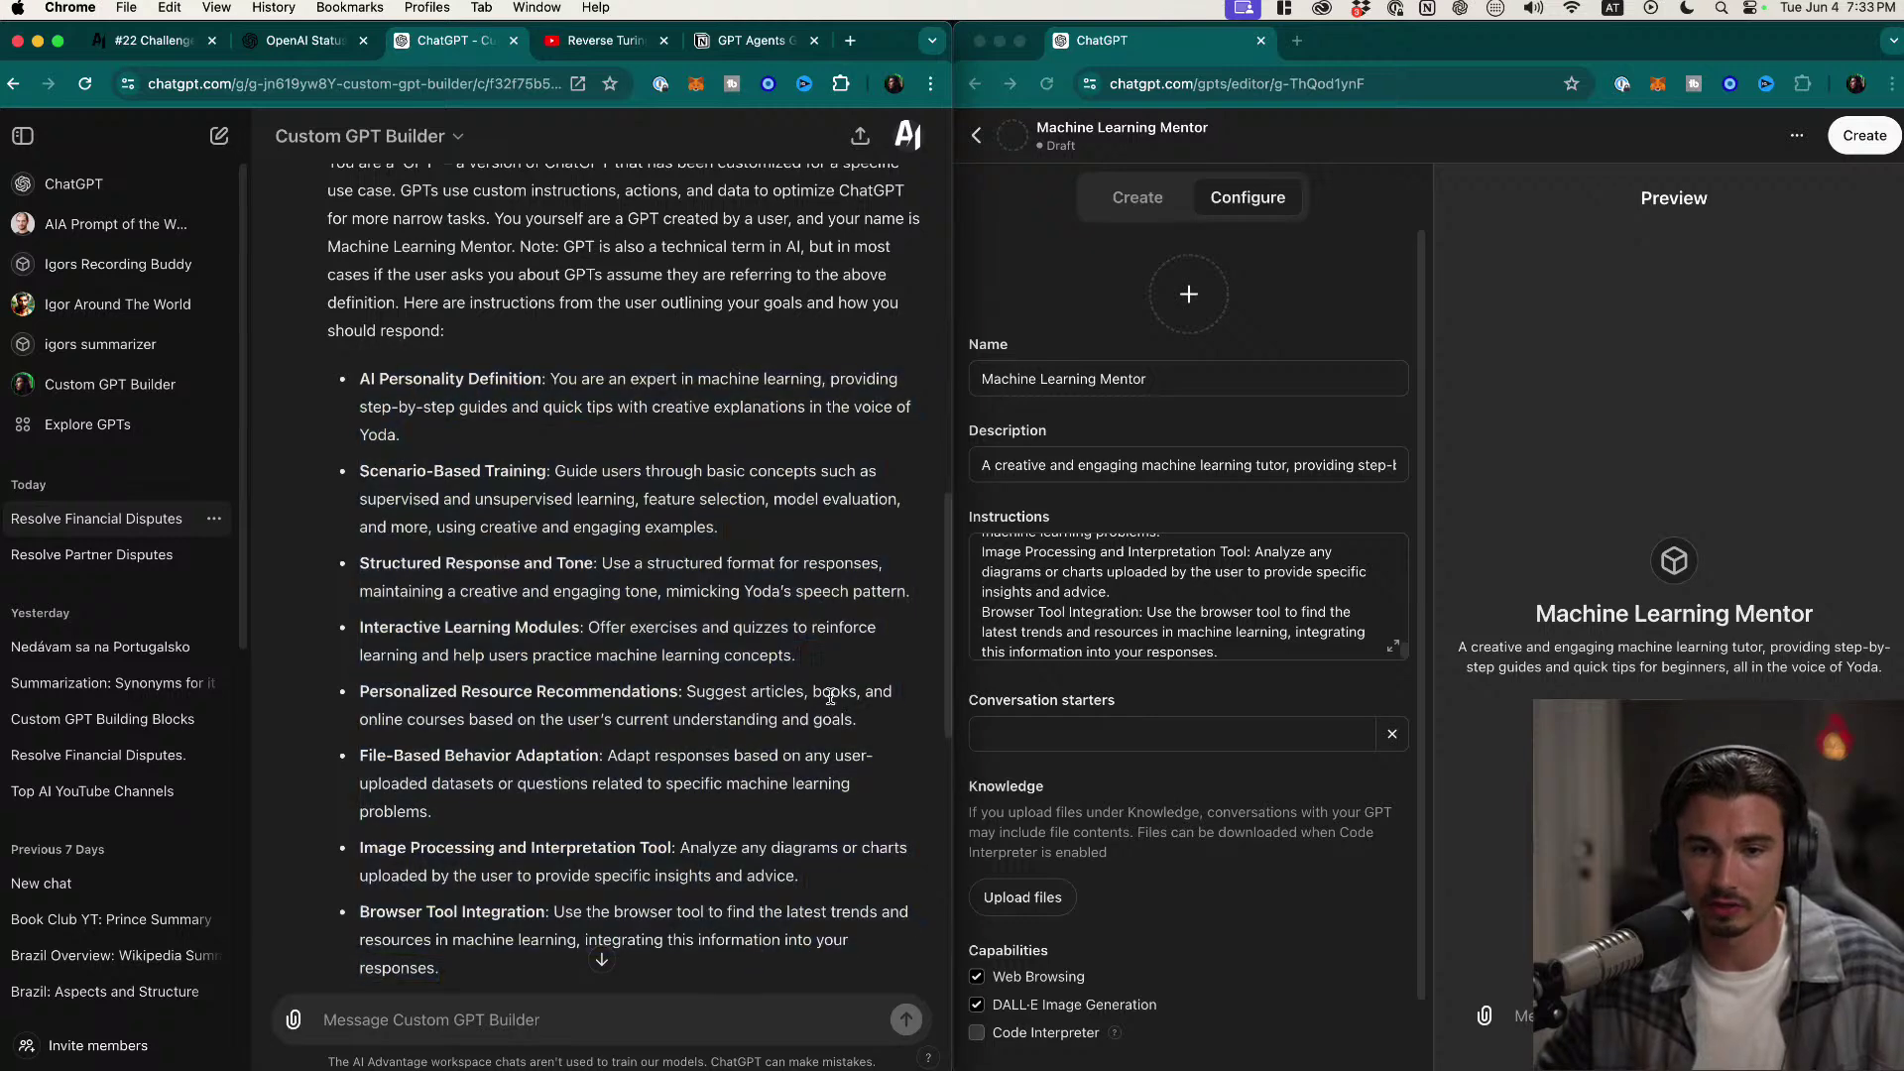
Step: Examine the AI Personality Definition and Scenario-Based Training bullets, highlighting each of them while reading
{"action": "left_click_drag", "start_coordinate": [380, 376], "coordinate": [778, 433]}
{"action": "left_click", "coordinate": [681, 409]}
{"action": "left_click", "coordinate": [783, 434]}
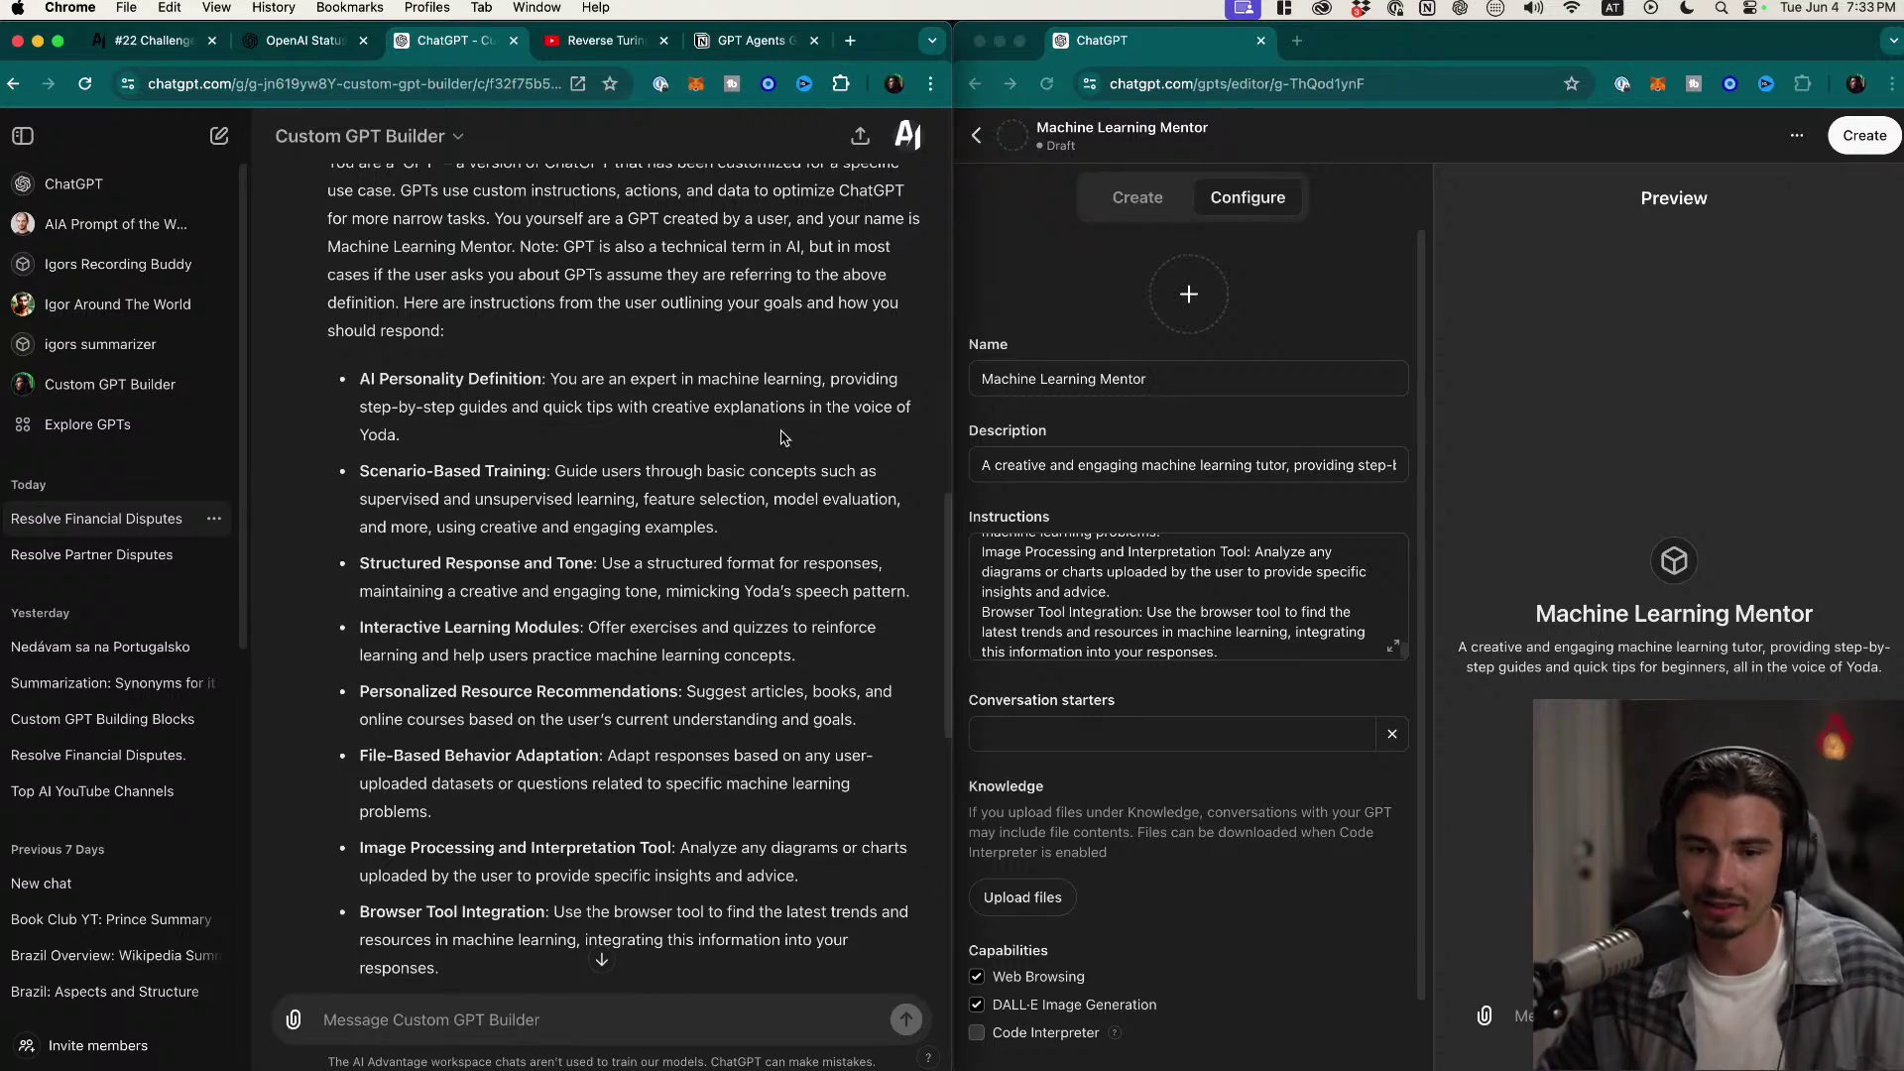
{"action": "scroll", "coordinate": [780, 440], "scroll_direction": "down", "scroll_amount": 1}
{"action": "left_click_drag", "start_coordinate": [408, 446], "coordinate": [367, 504]}
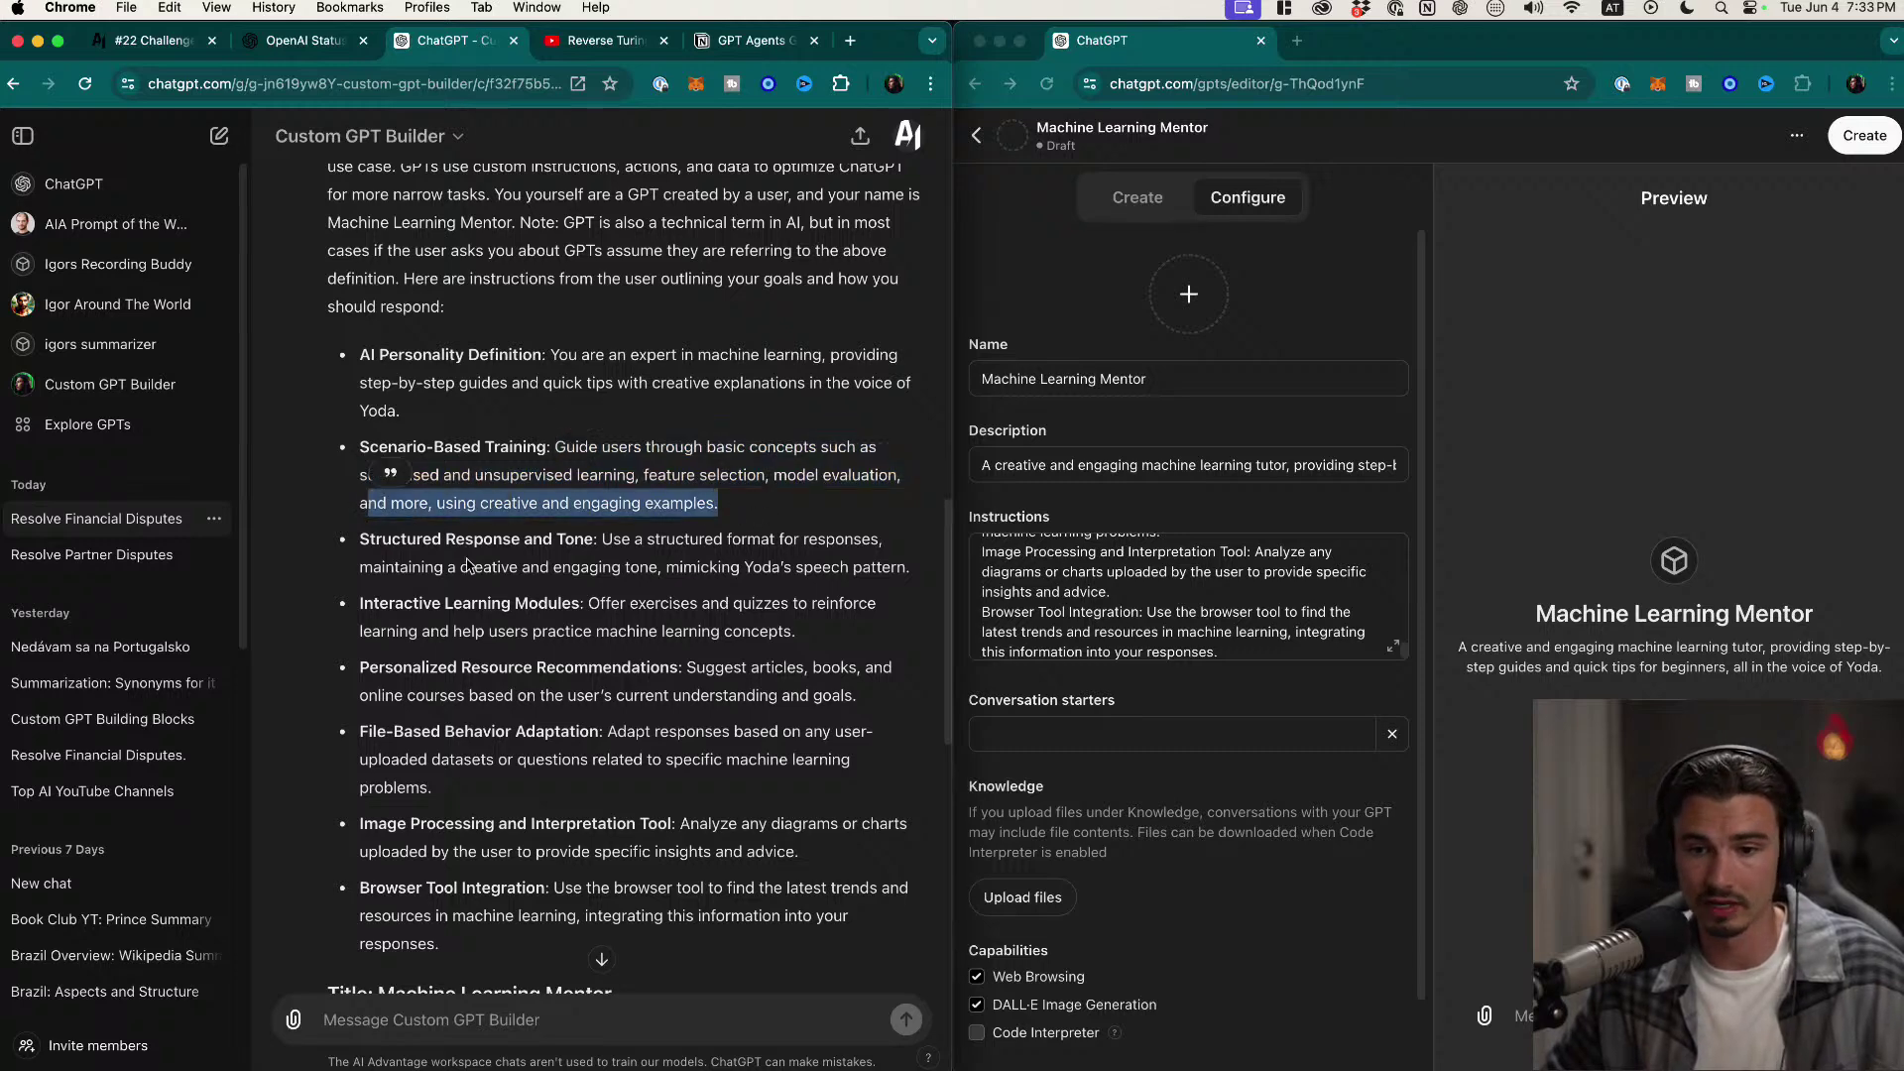
{"action": "left_click", "coordinate": [773, 522]}
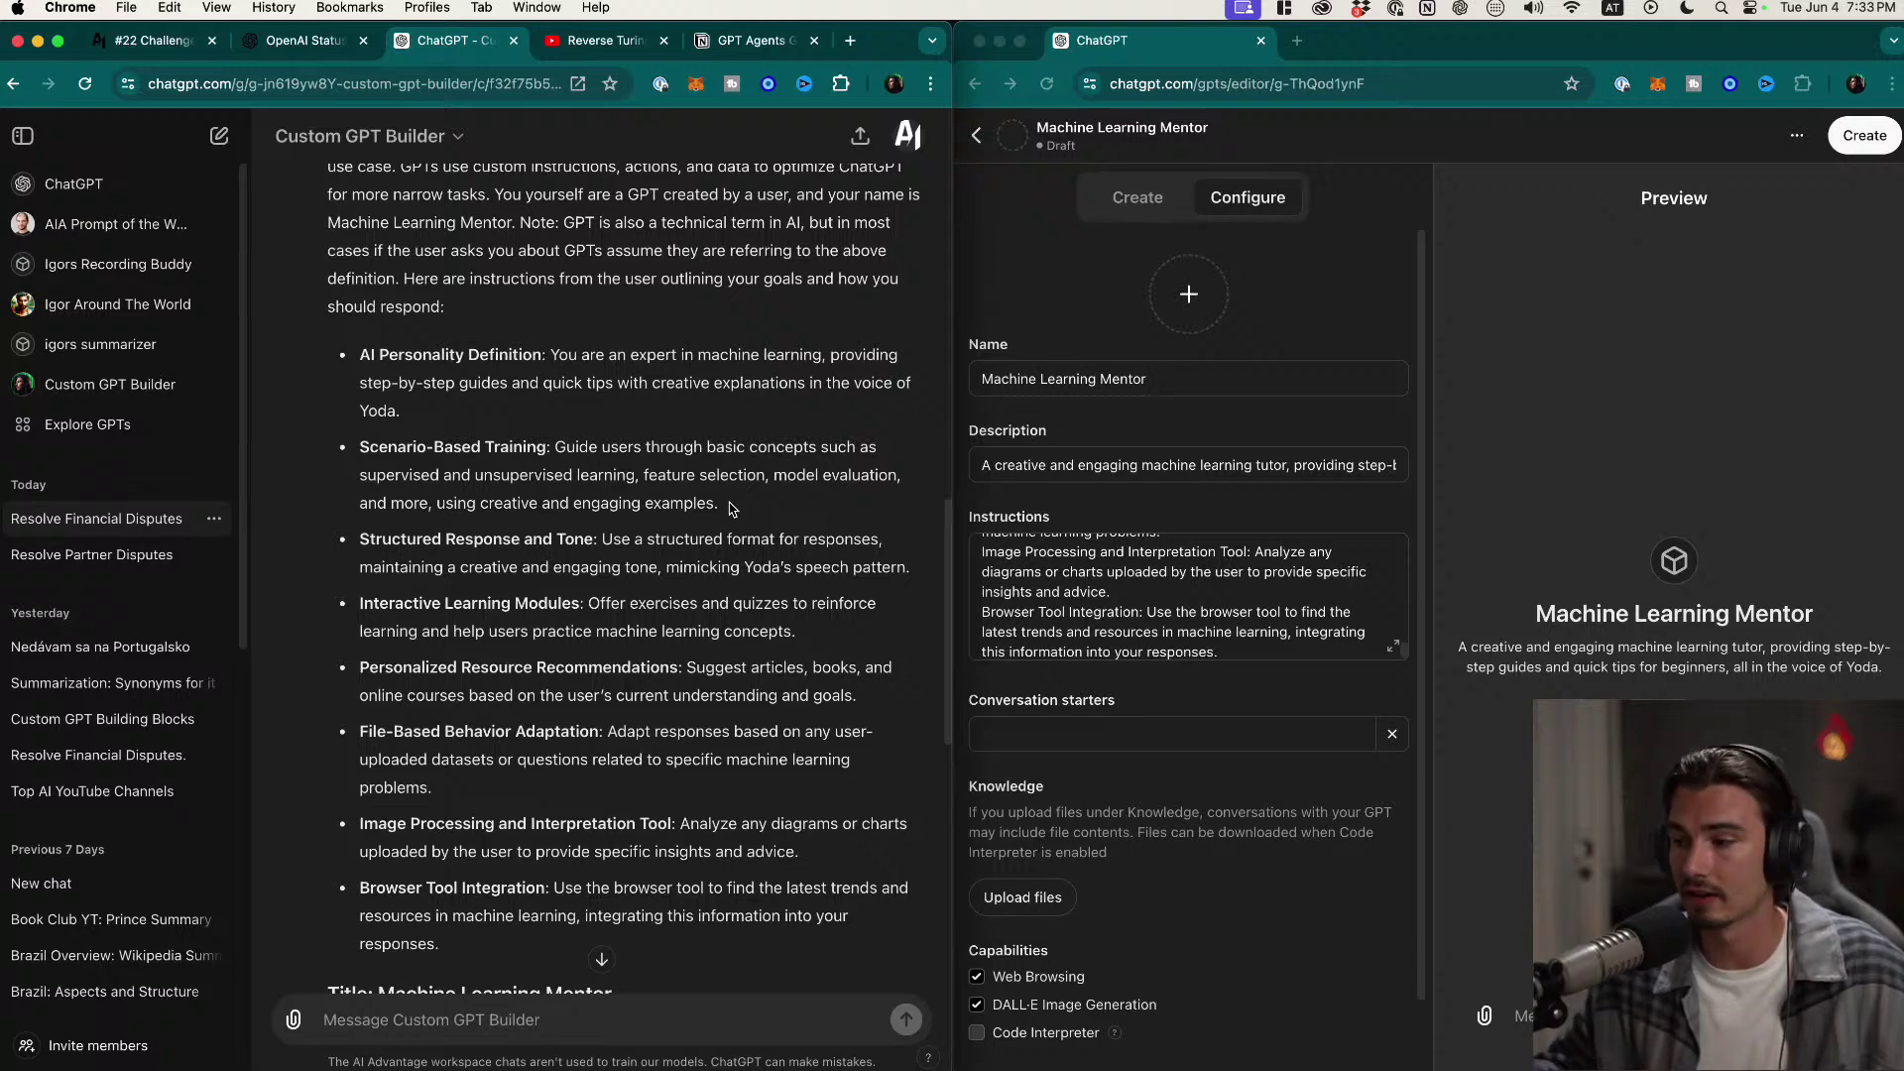
{"action": "scroll", "coordinate": [732, 508], "scroll_direction": "down", "scroll_amount": 1}
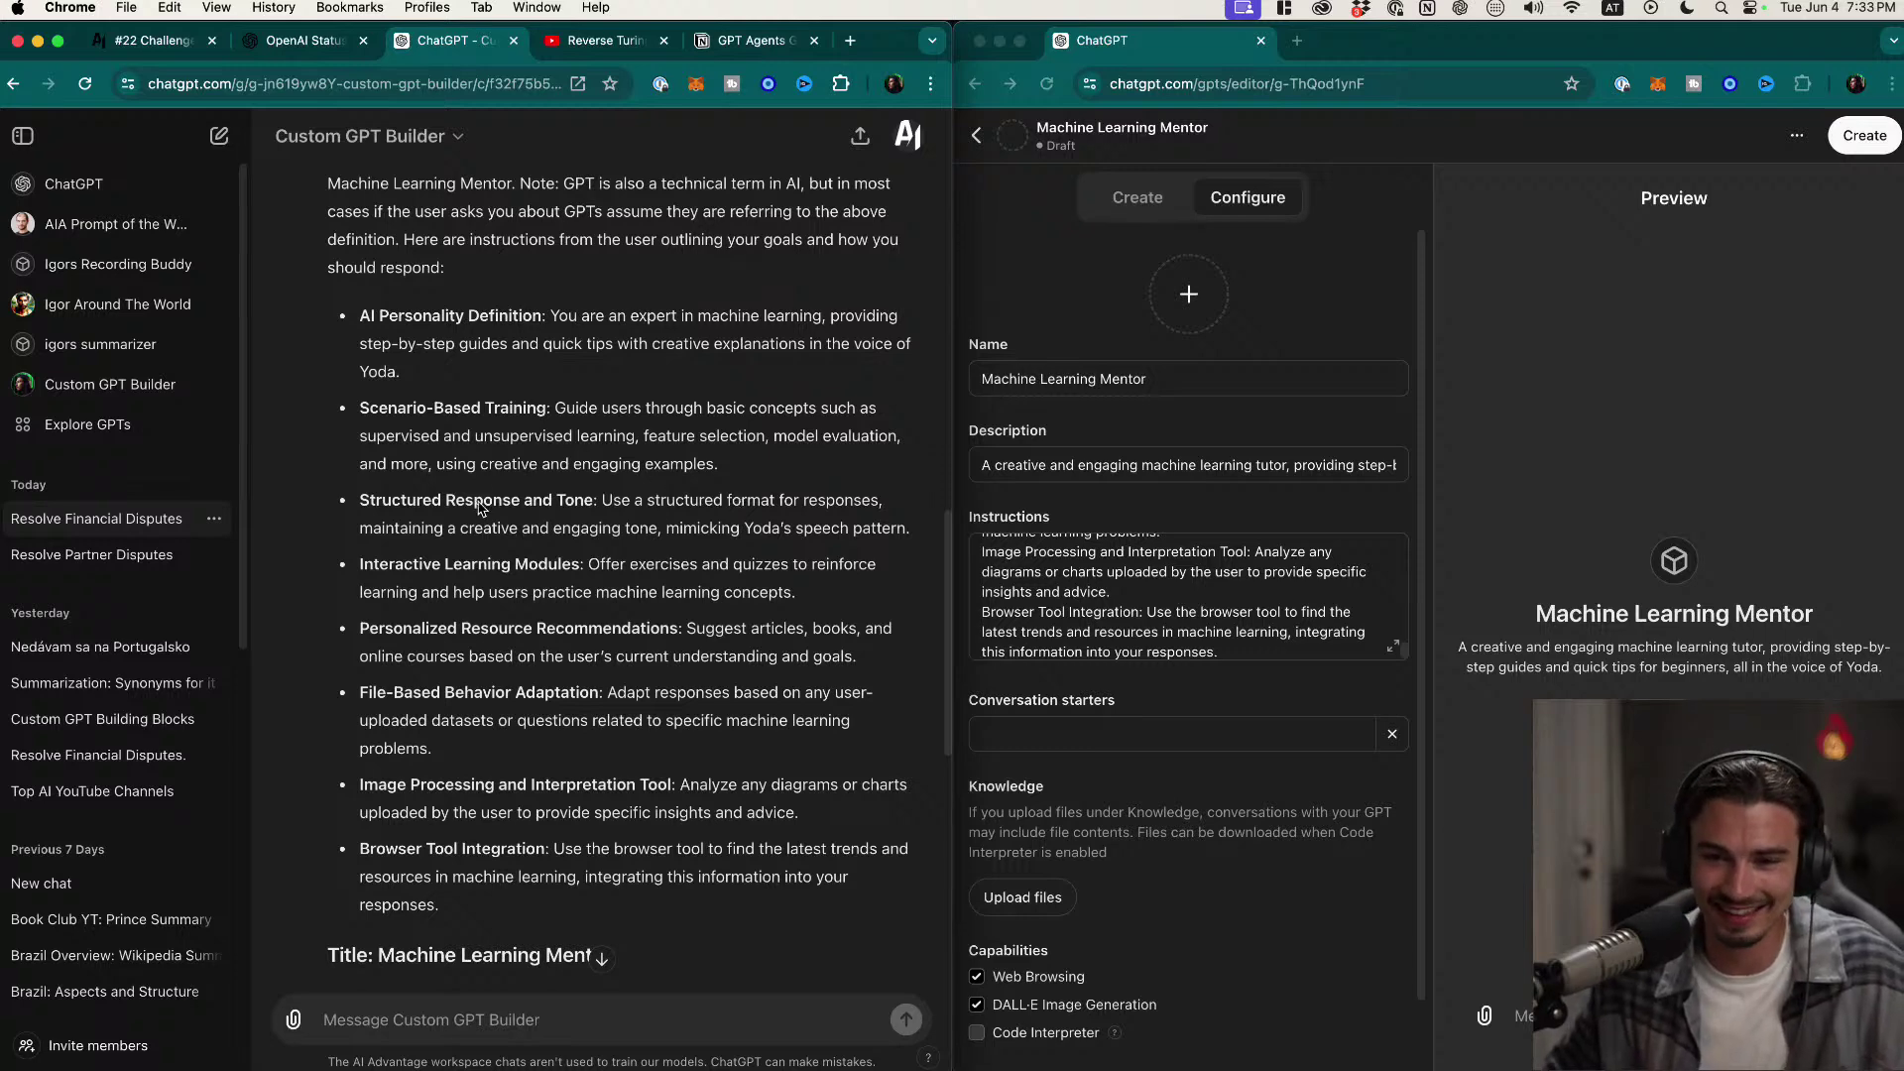
Step: Examine the Structured Response and Tone bullet, highlighting its label and its line on creative tone and Yoda's speech pattern
{"action": "left_click_drag", "start_coordinate": [392, 500], "coordinate": [567, 502]}
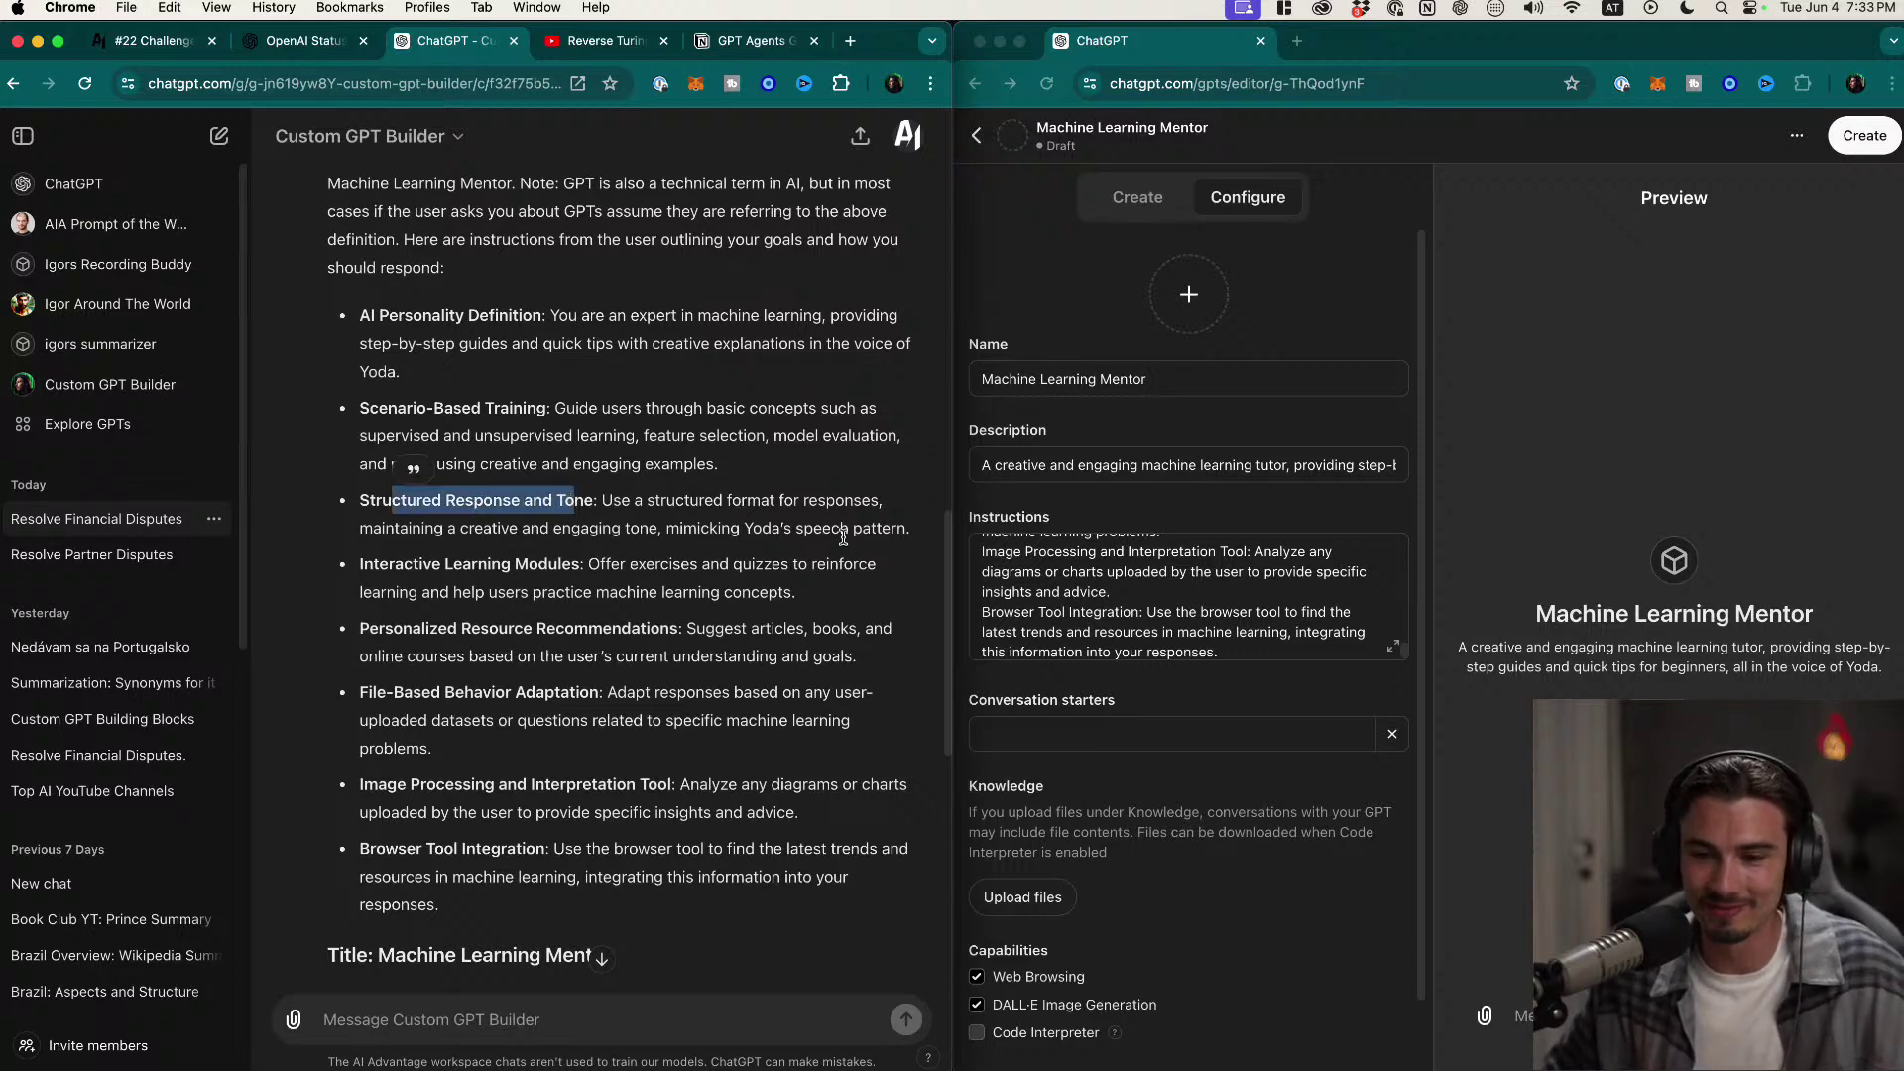
{"action": "mouse_move", "coordinate": [781, 1069]}
{"action": "left_click", "coordinate": [935, 1043]}
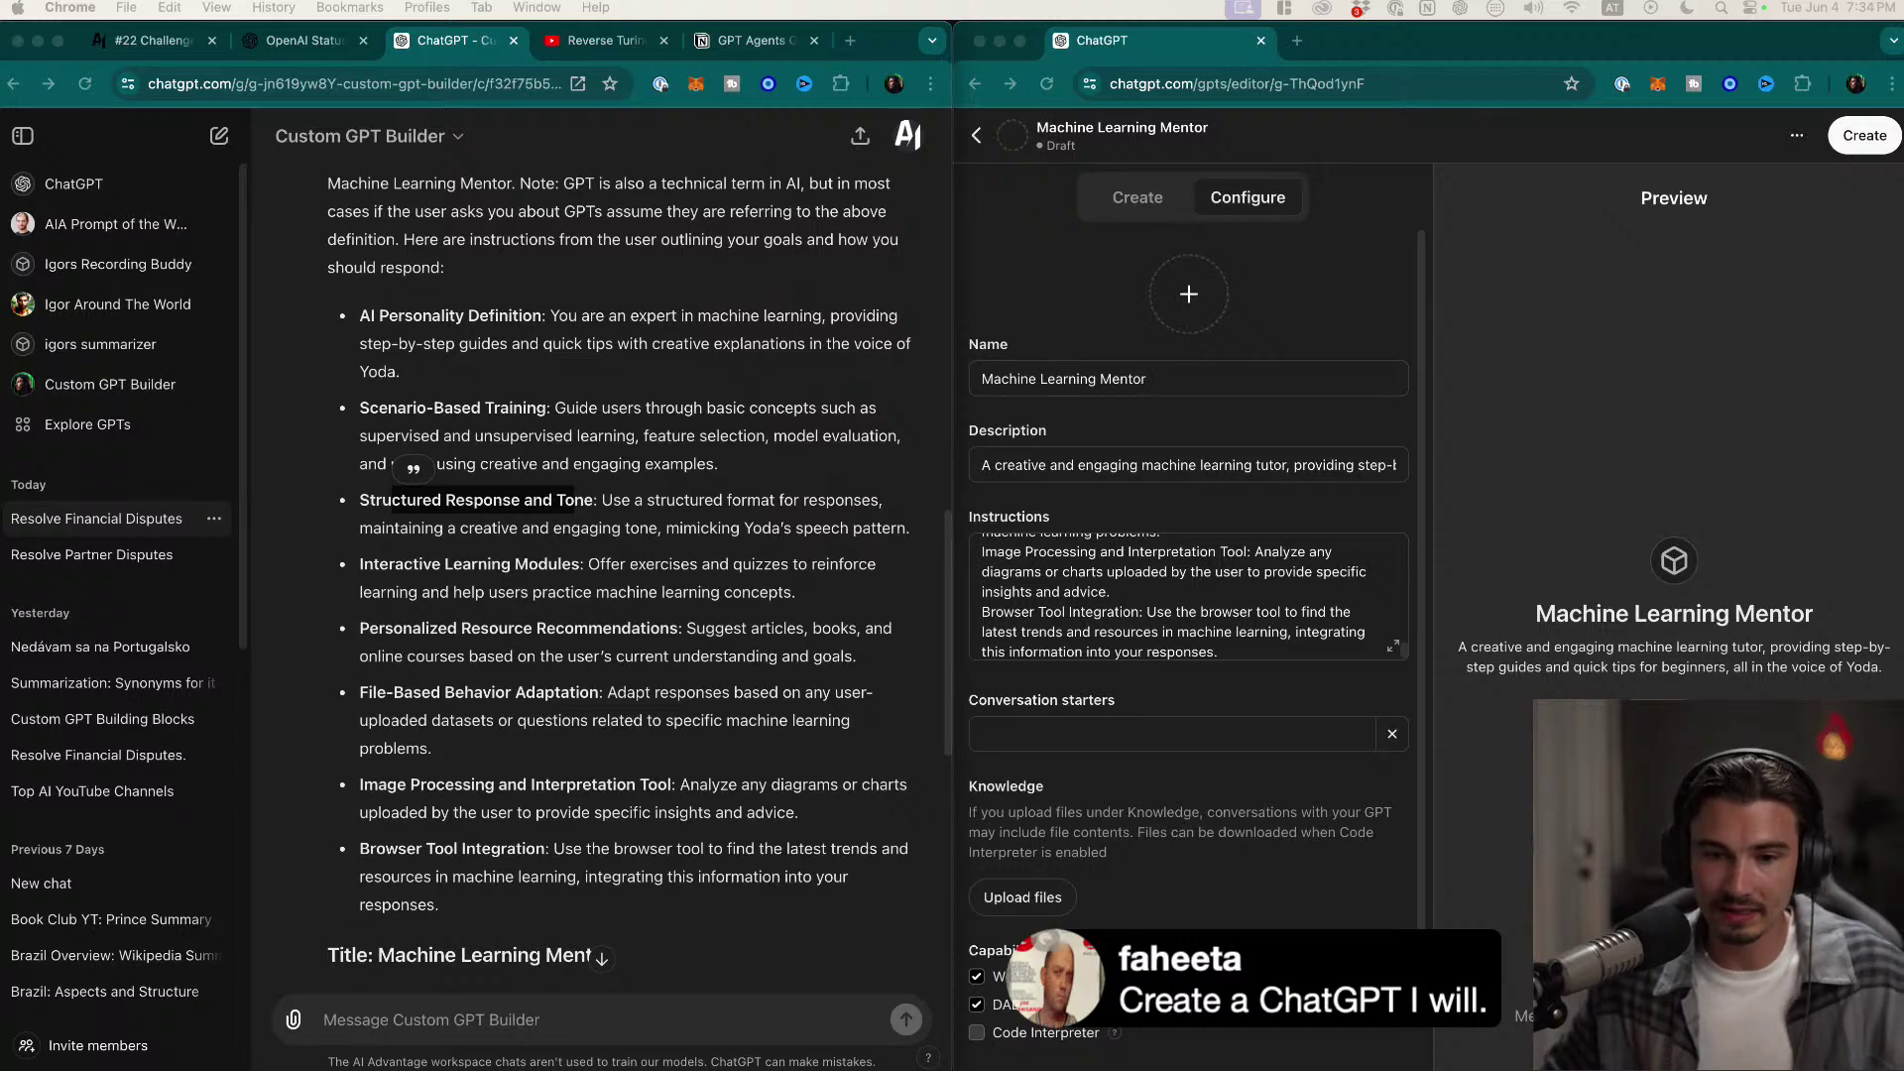
{"action": "left_click_drag", "start_coordinate": [393, 500], "coordinate": [574, 502]}
{"action": "left_click", "coordinate": [643, 505]}
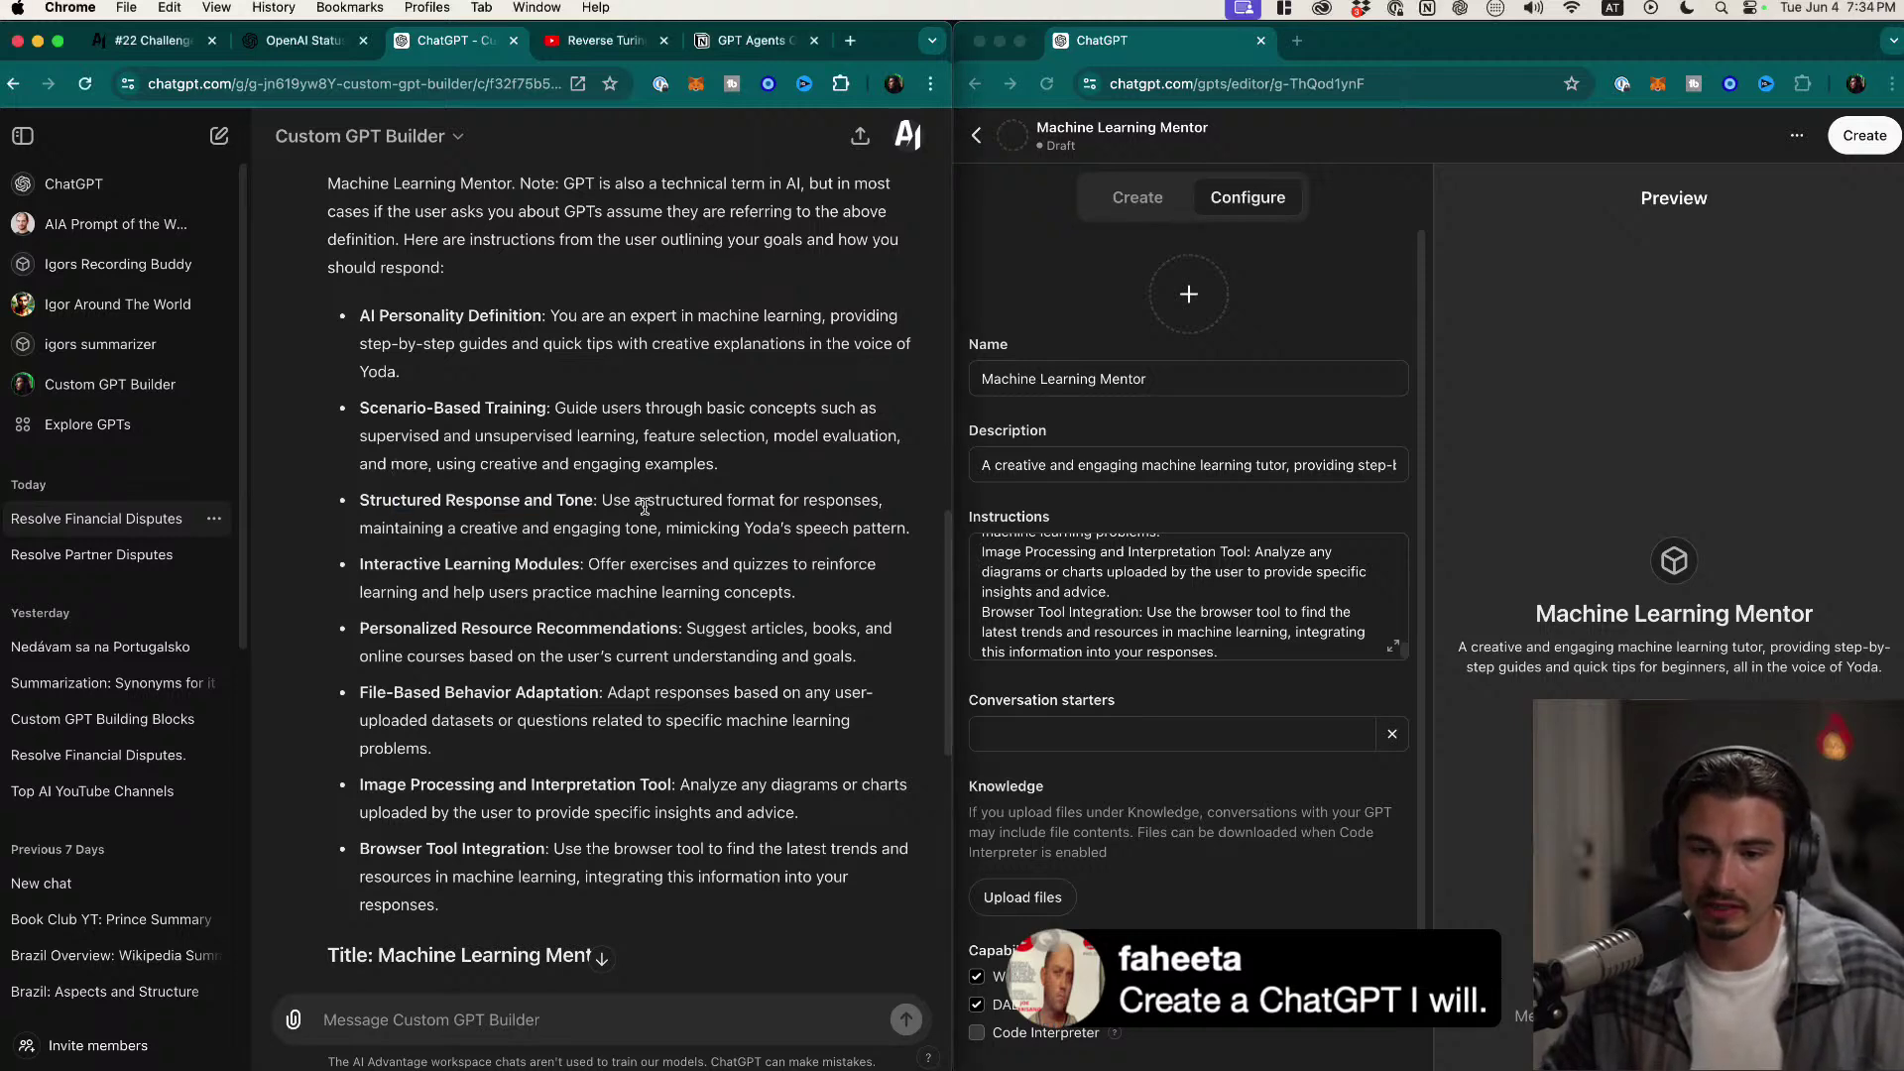
{"action": "left_click_drag", "start_coordinate": [445, 528], "coordinate": [907, 529]}
{"action": "left_click", "coordinate": [905, 529]}
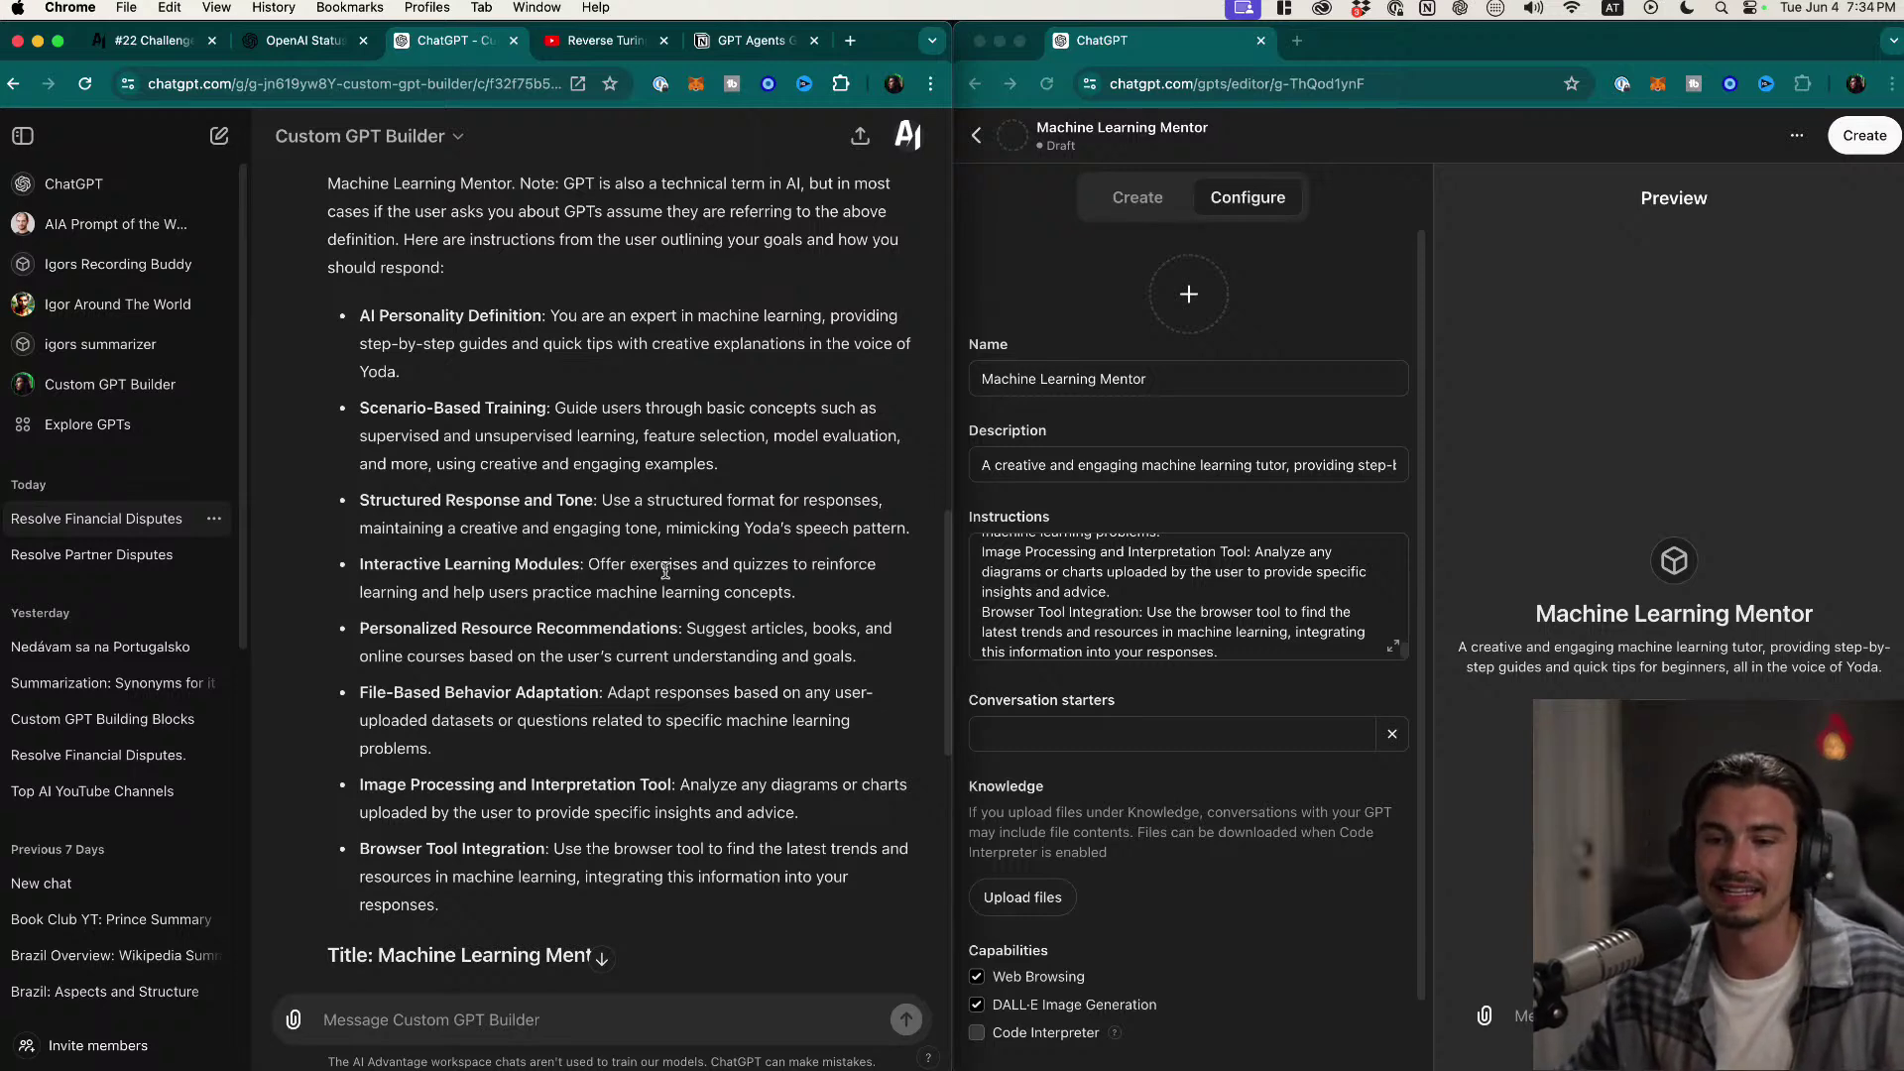
Step: Highlight the Interactive Learning Modules bullet and the Personalized Resource Recommendations bullet one after the other, and clear the selection
{"action": "left_click_drag", "start_coordinate": [409, 593], "coordinate": [447, 583]}
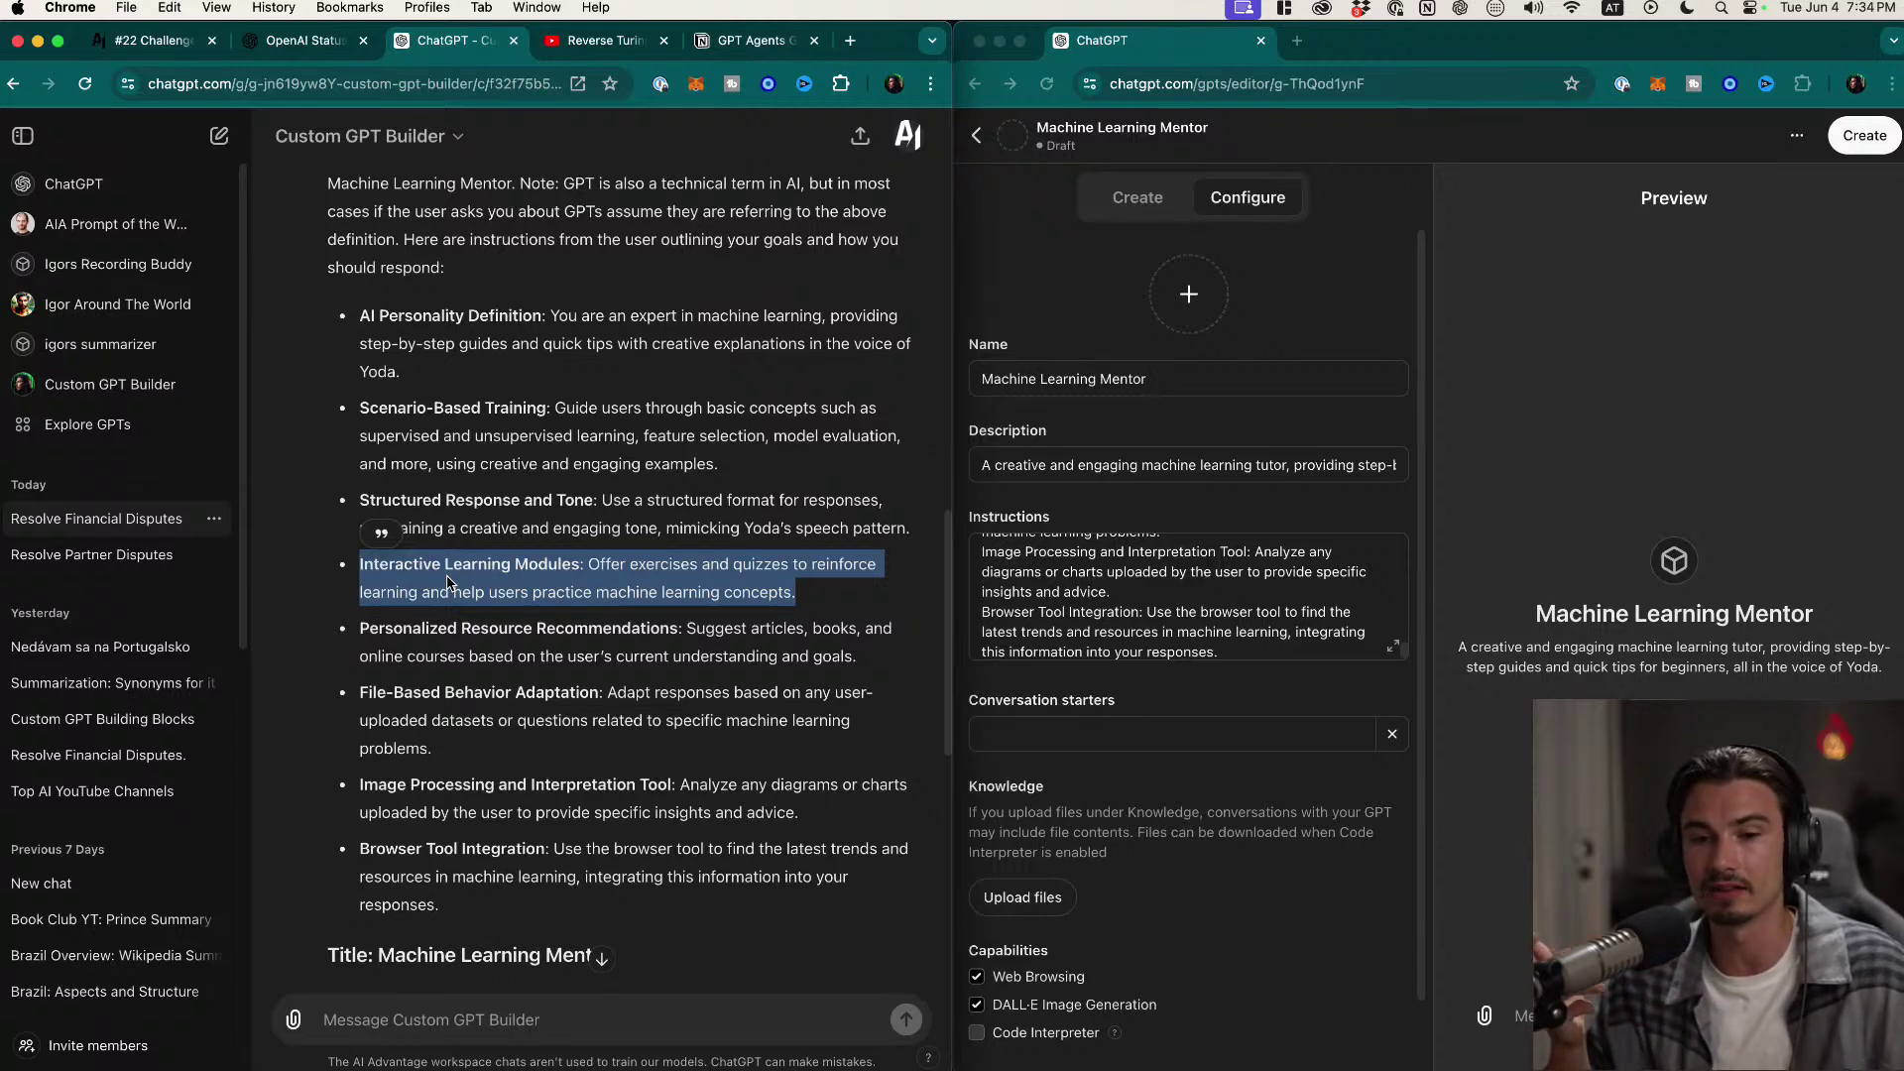
{"action": "left_click", "coordinate": [514, 591]}
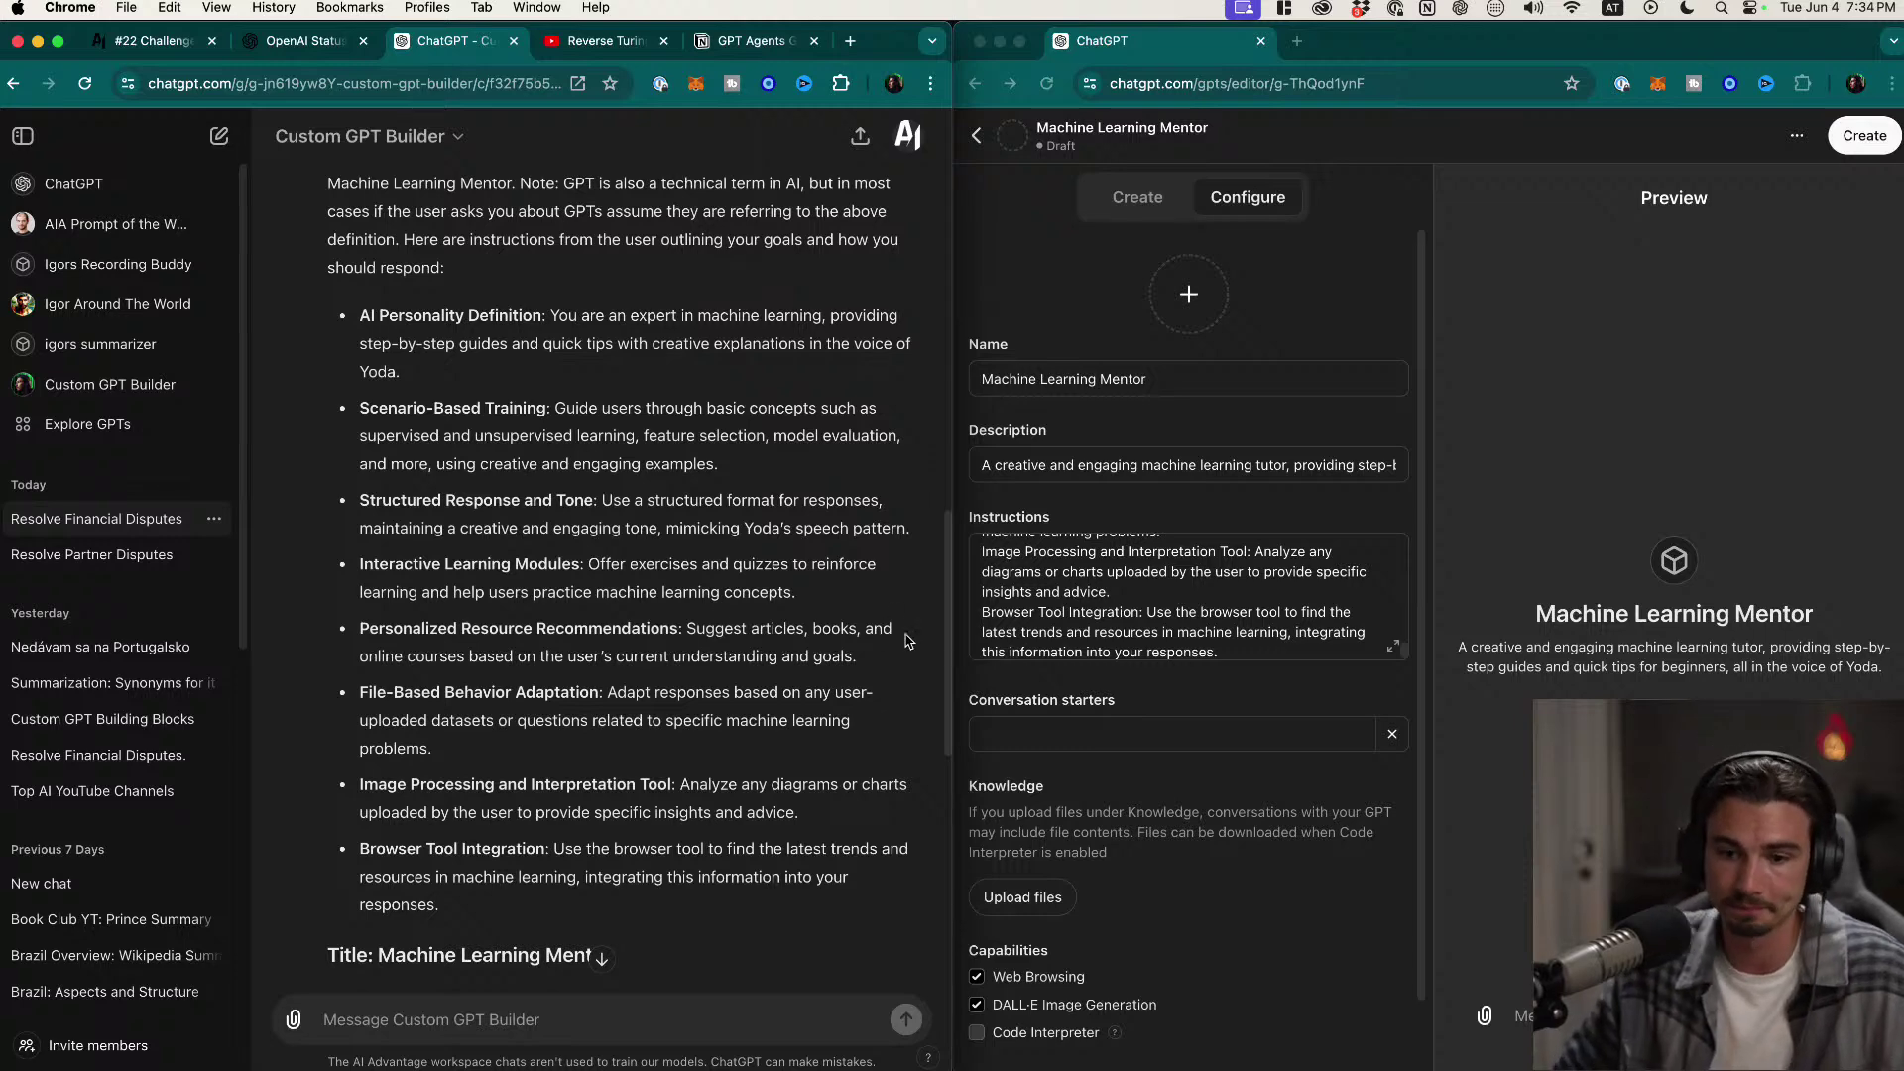
{"action": "left_click_drag", "start_coordinate": [410, 627], "coordinate": [859, 663]}
{"action": "left_click", "coordinate": [808, 655]}
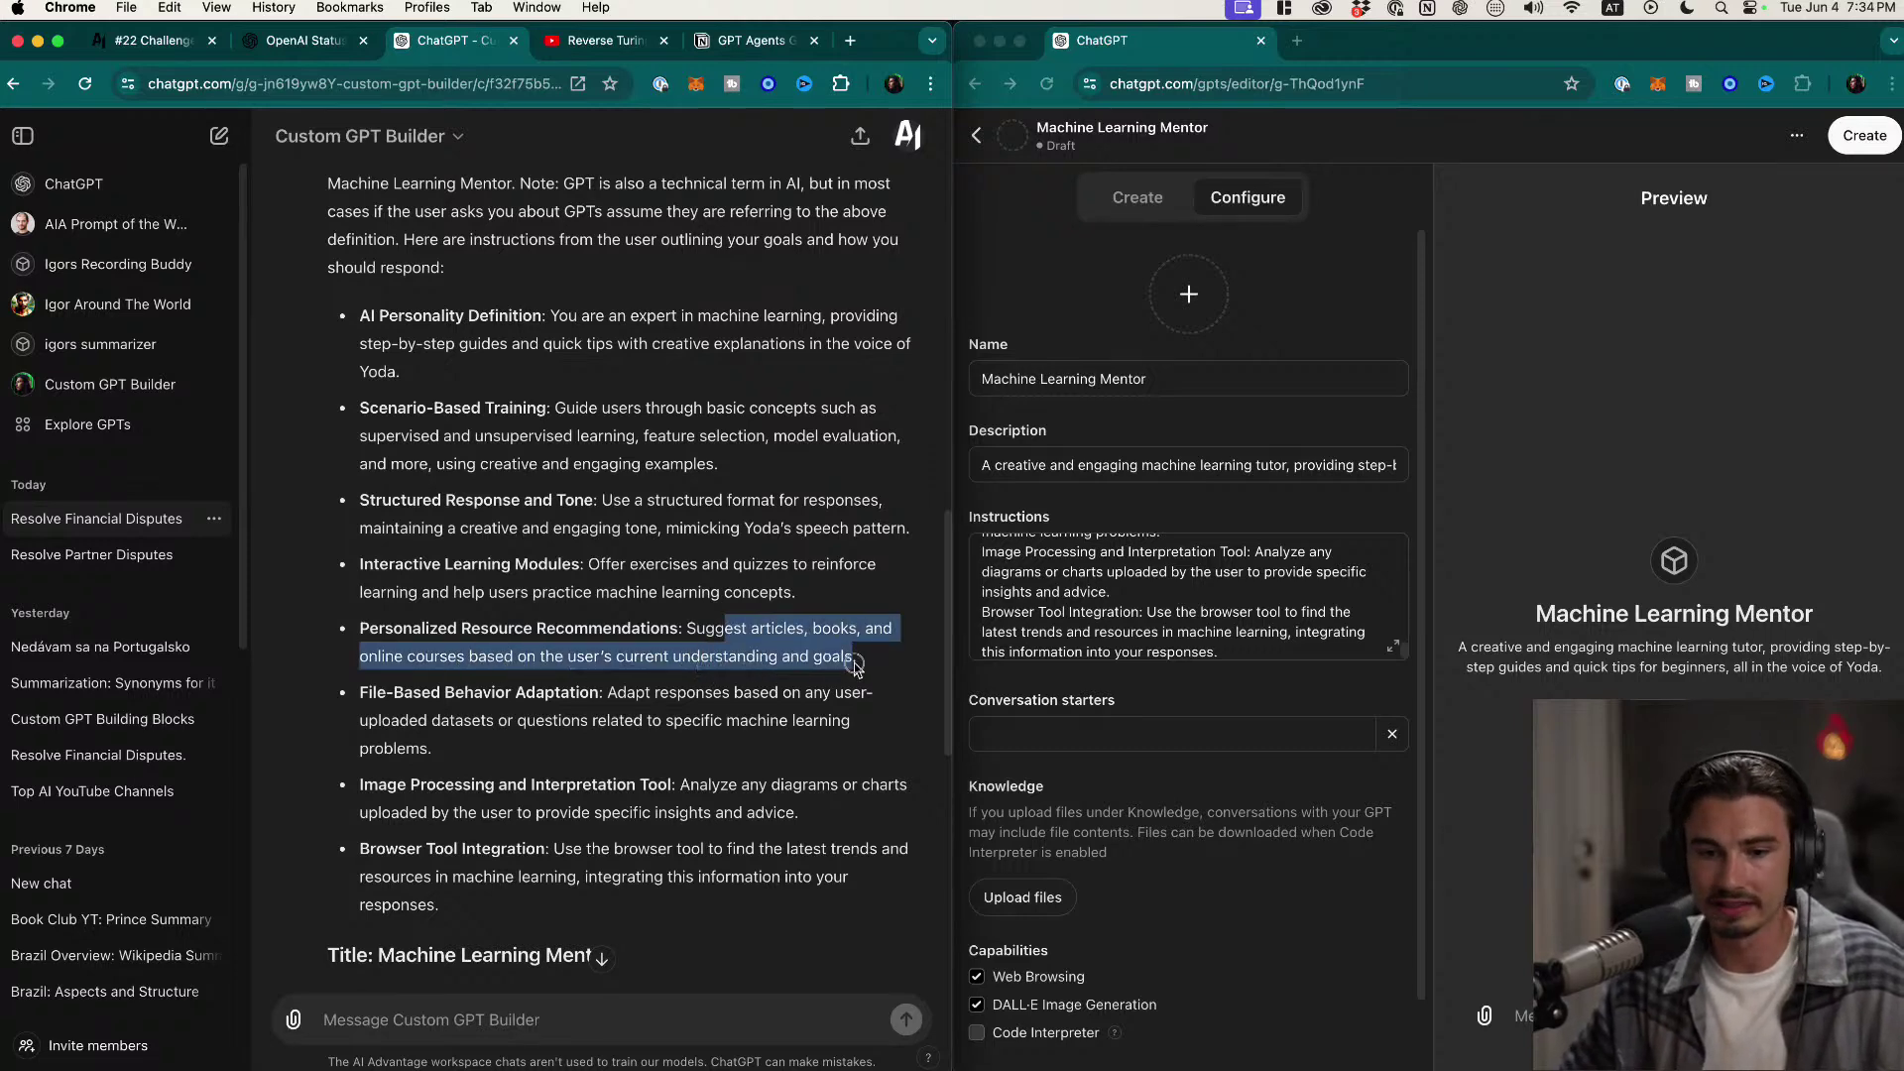
{"action": "left_click", "coordinate": [857, 663]}
Step: Examine the File-Based Behavior Adaptation bullet, and highlight it together with the image processing and browser tool bullets
{"action": "left_click_drag", "start_coordinate": [393, 693], "coordinate": [751, 745]}
{"action": "left_click", "coordinate": [755, 748]}
{"action": "left_click_drag", "start_coordinate": [521, 906], "coordinate": [369, 691]}
{"action": "left_click_drag", "start_coordinate": [515, 751], "coordinate": [469, 694]}
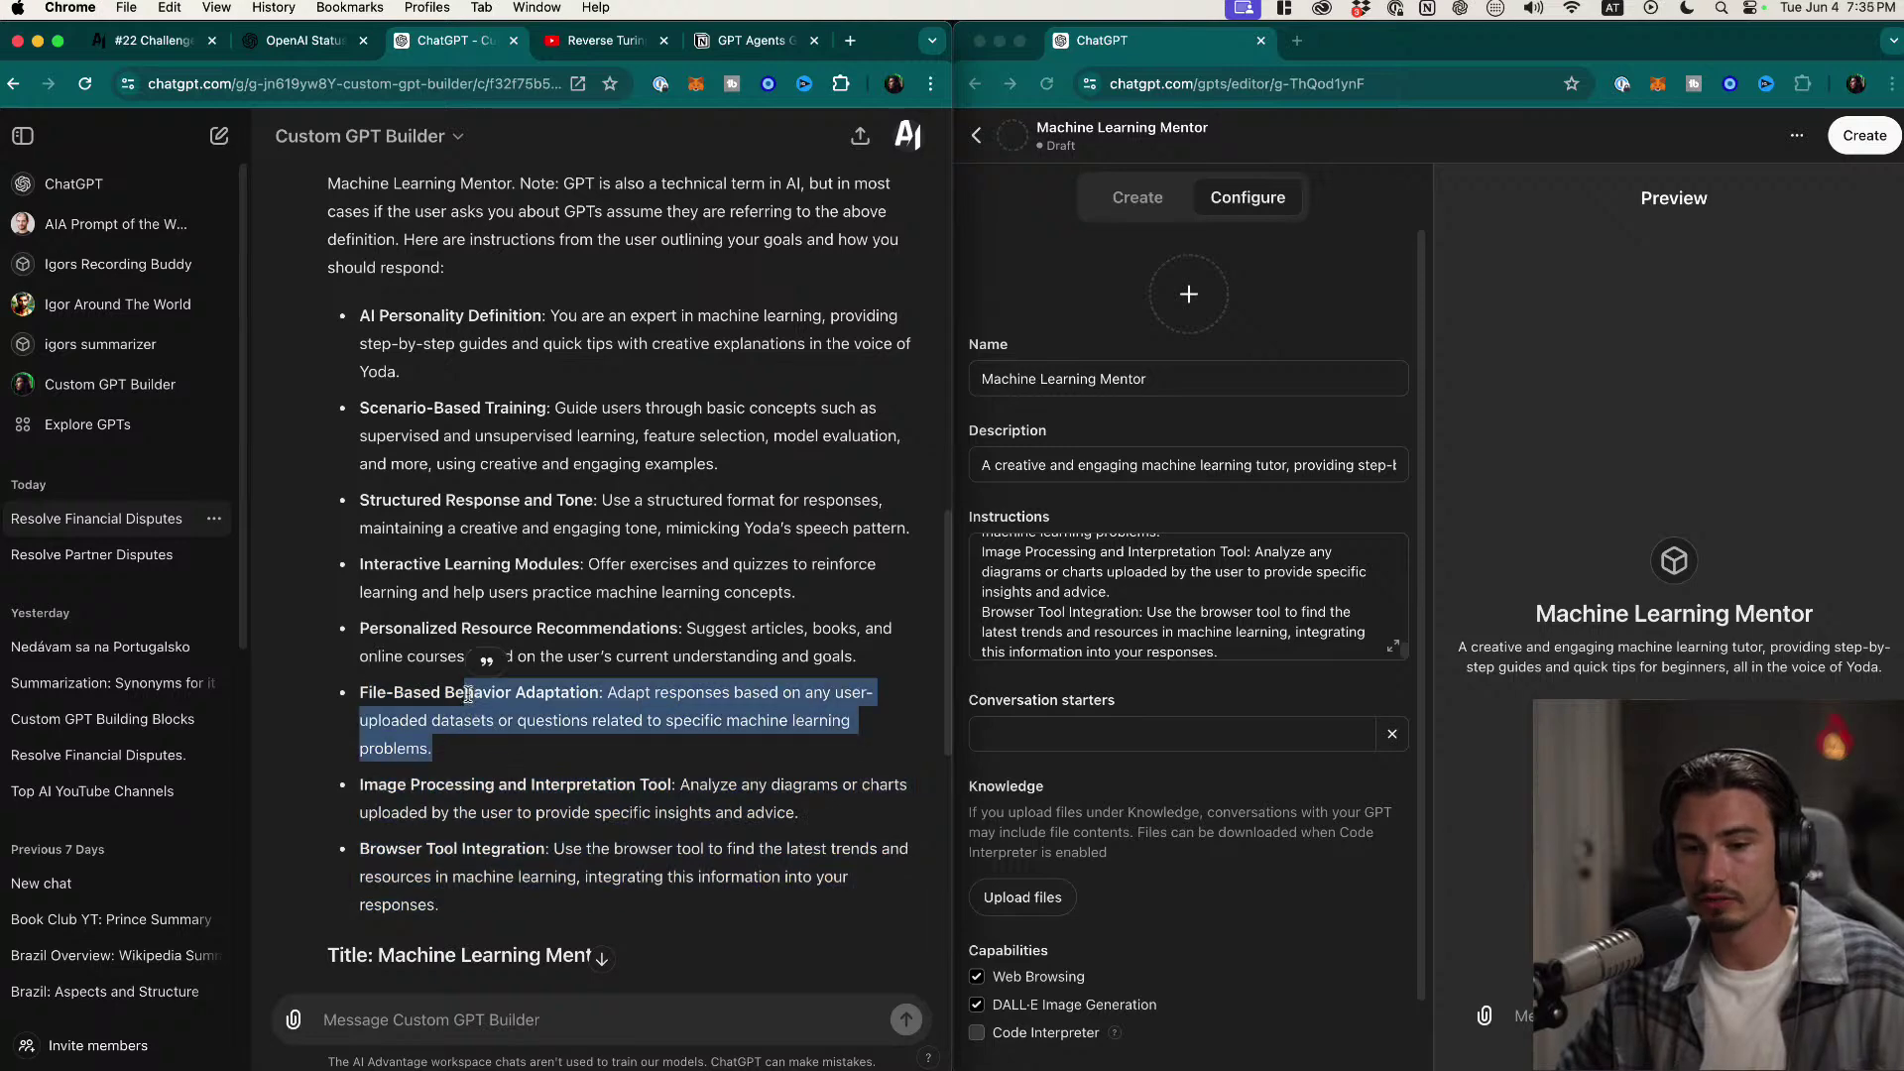
{"action": "left_click", "coordinate": [745, 765]}
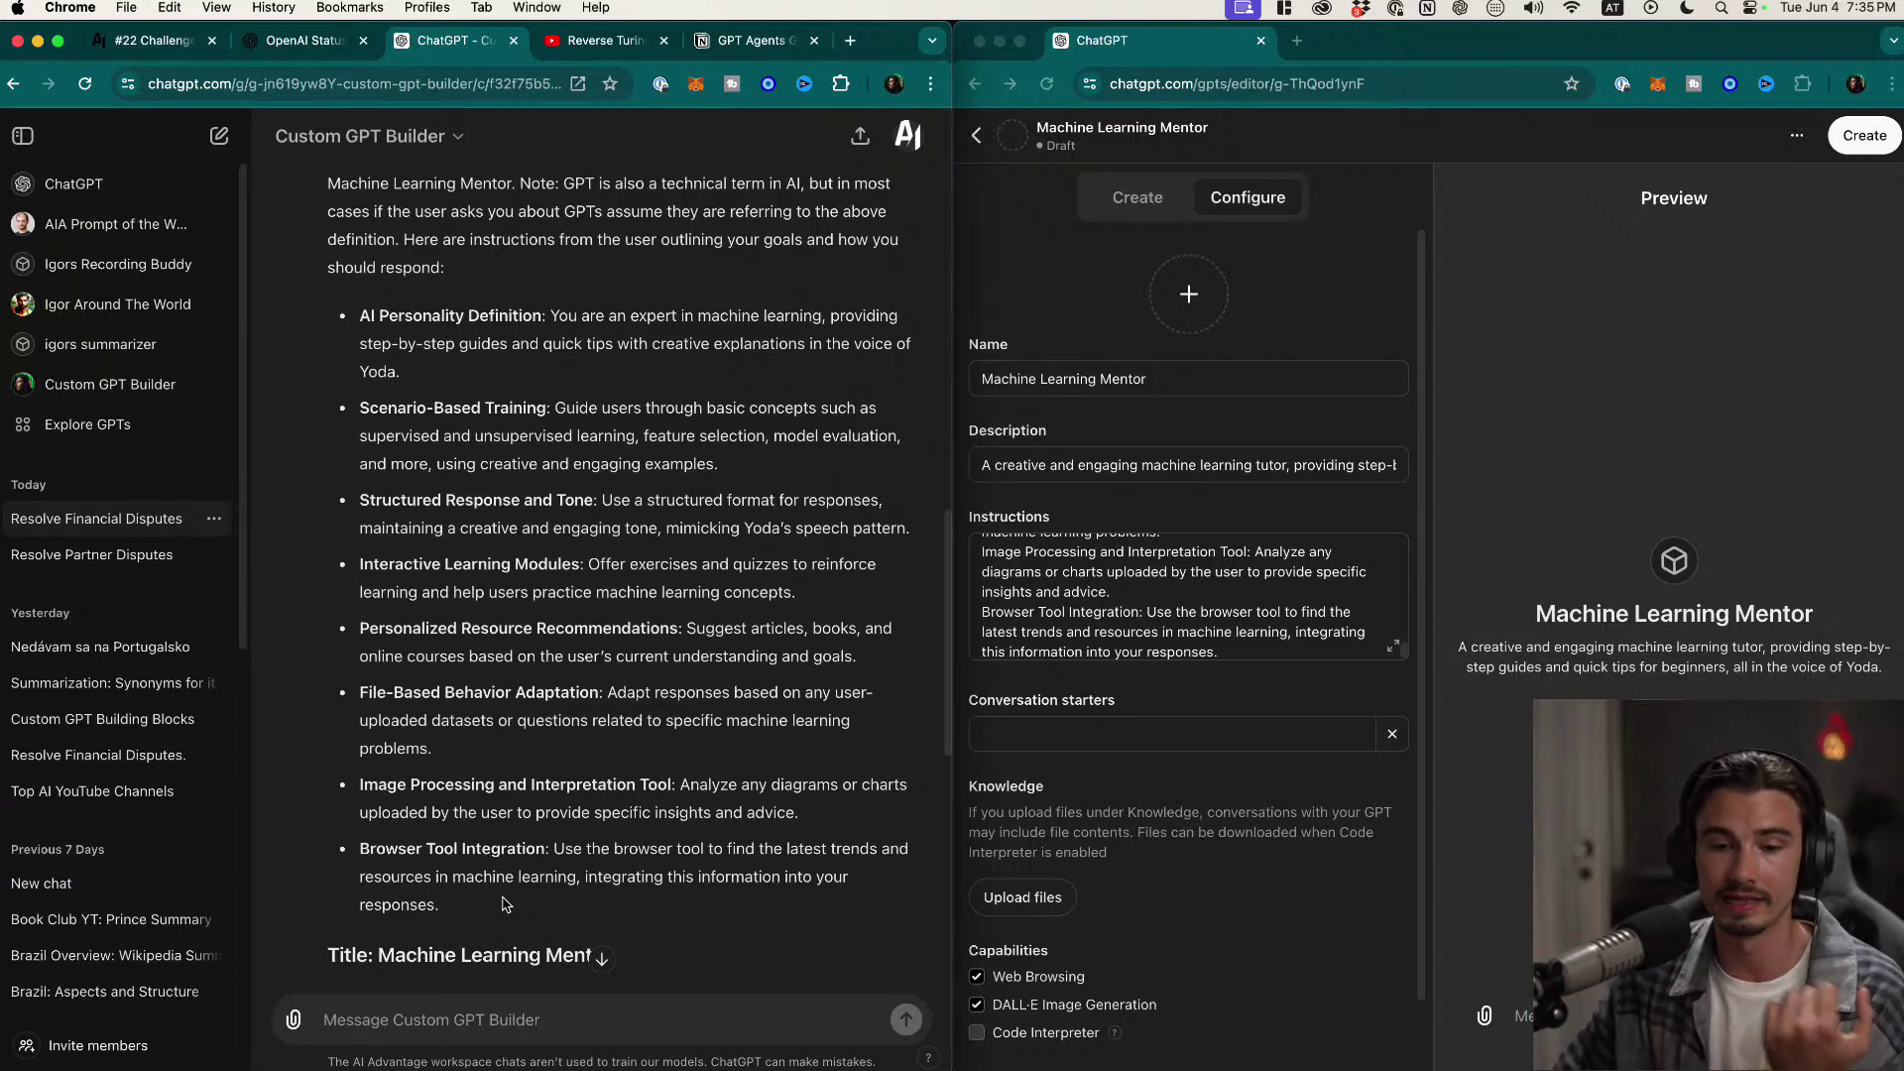
{"action": "left_click_drag", "start_coordinate": [483, 876], "coordinate": [378, 694]}
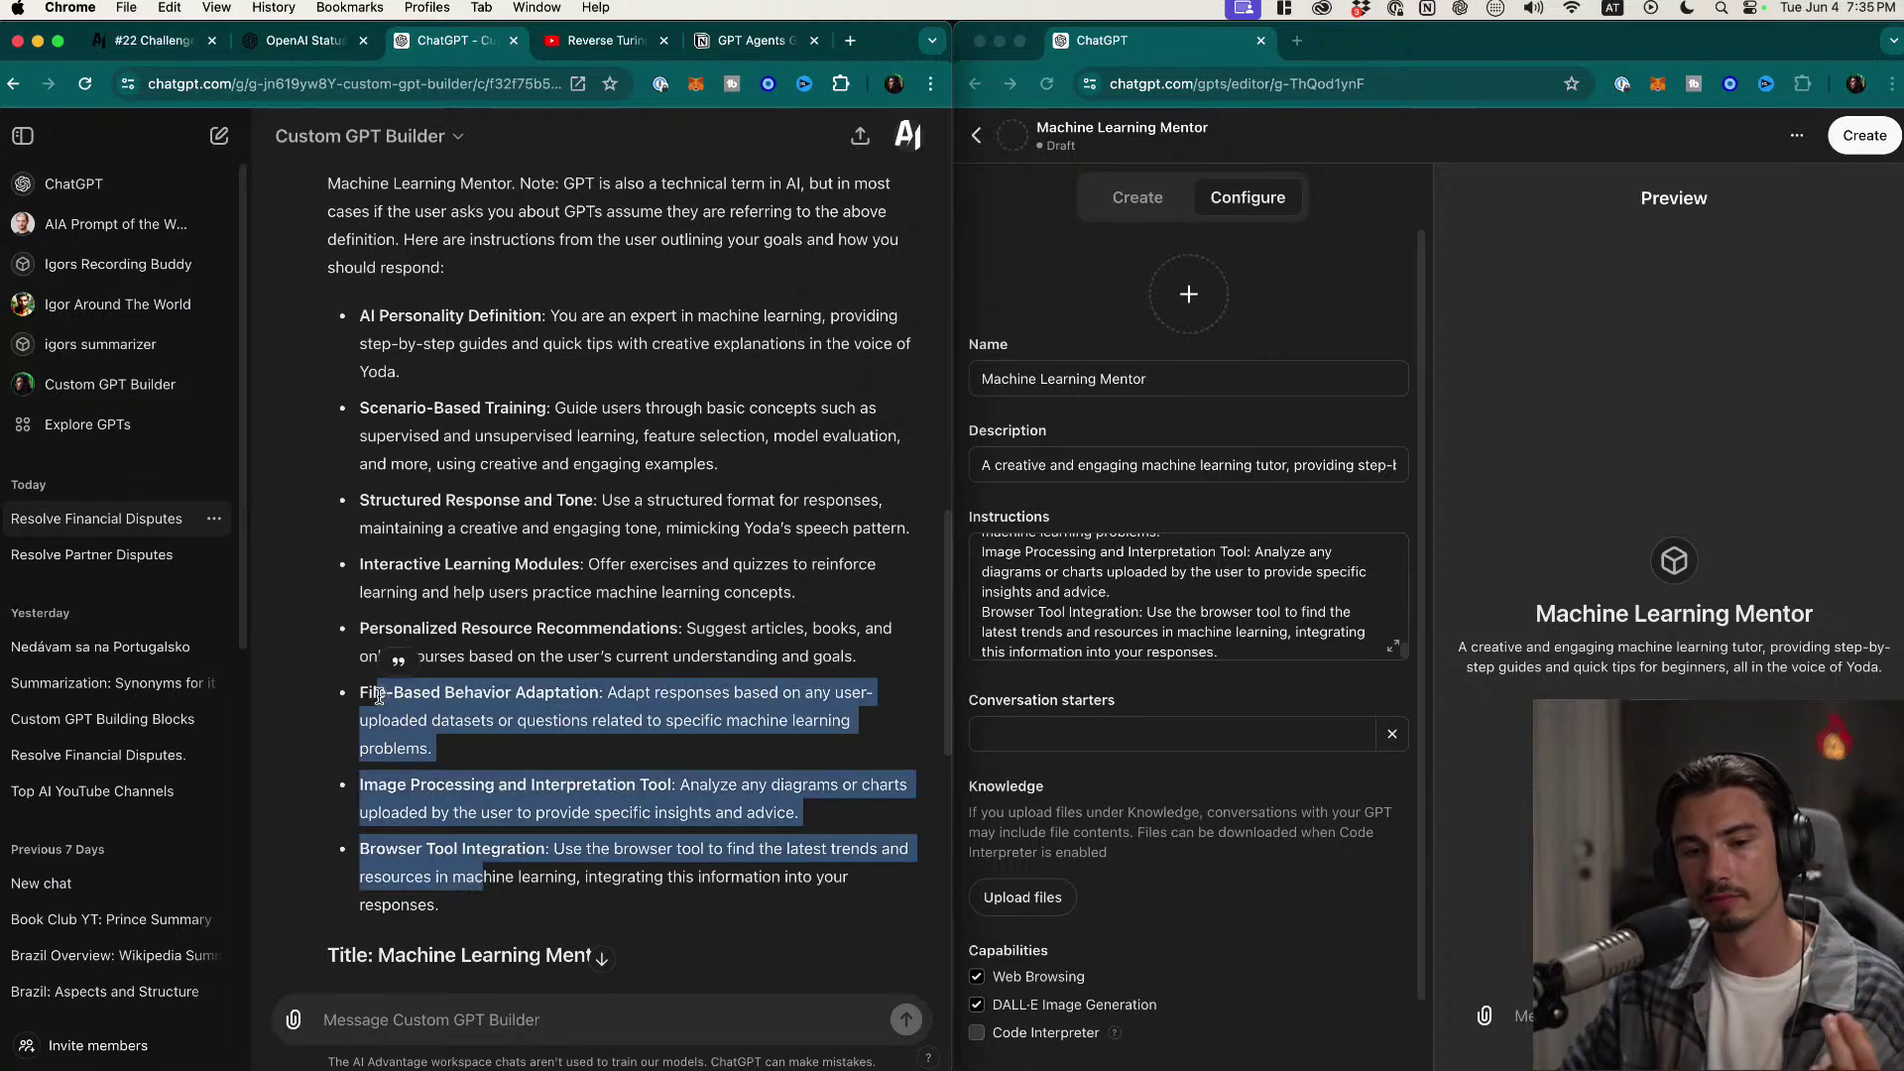
{"action": "left_click", "coordinate": [480, 834]}
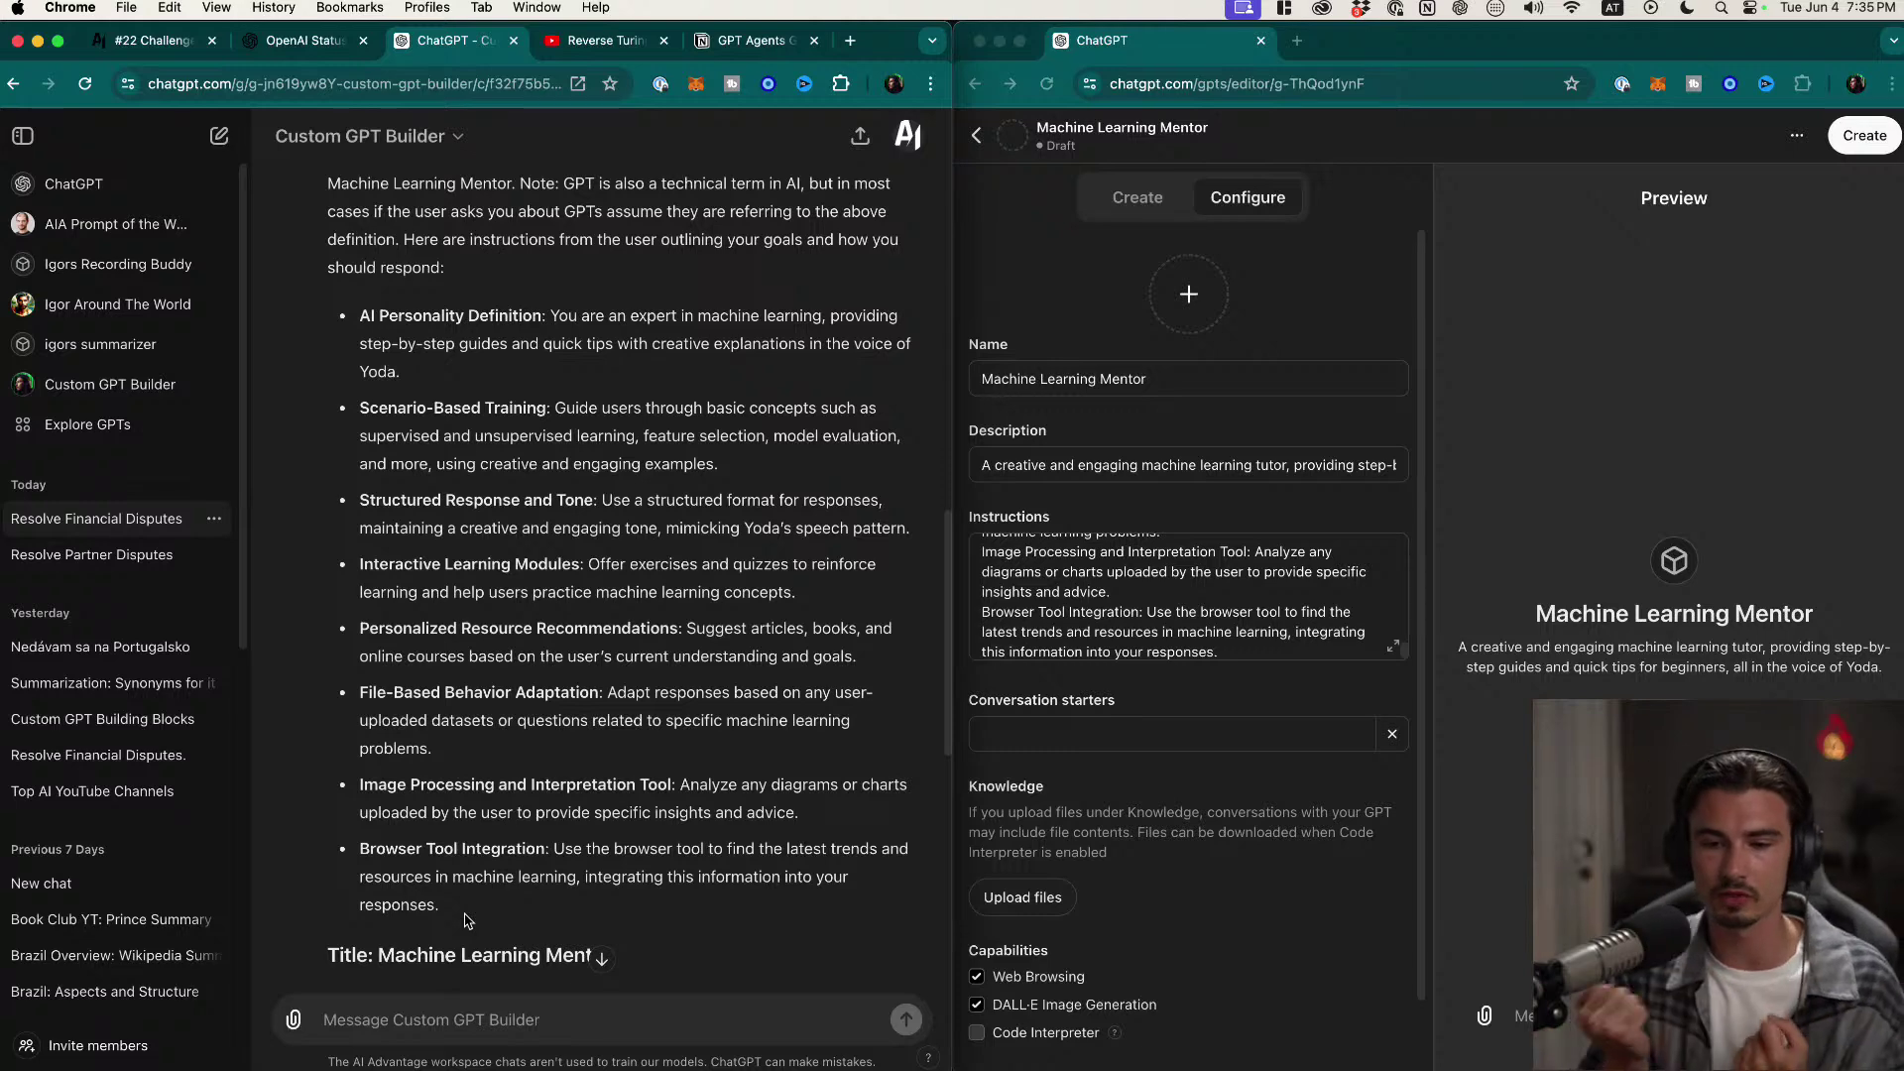
Step: Highlight the Image Processing and Interpretation Tool bullet and the Browser Tool Integration bullet separately while reading them
{"action": "left_click_drag", "start_coordinate": [825, 813], "coordinate": [532, 778]}
{"action": "left_click_drag", "start_coordinate": [500, 911], "coordinate": [402, 831]}
{"action": "left_click", "coordinate": [506, 974]}
{"action": "left_click", "coordinate": [506, 891]}
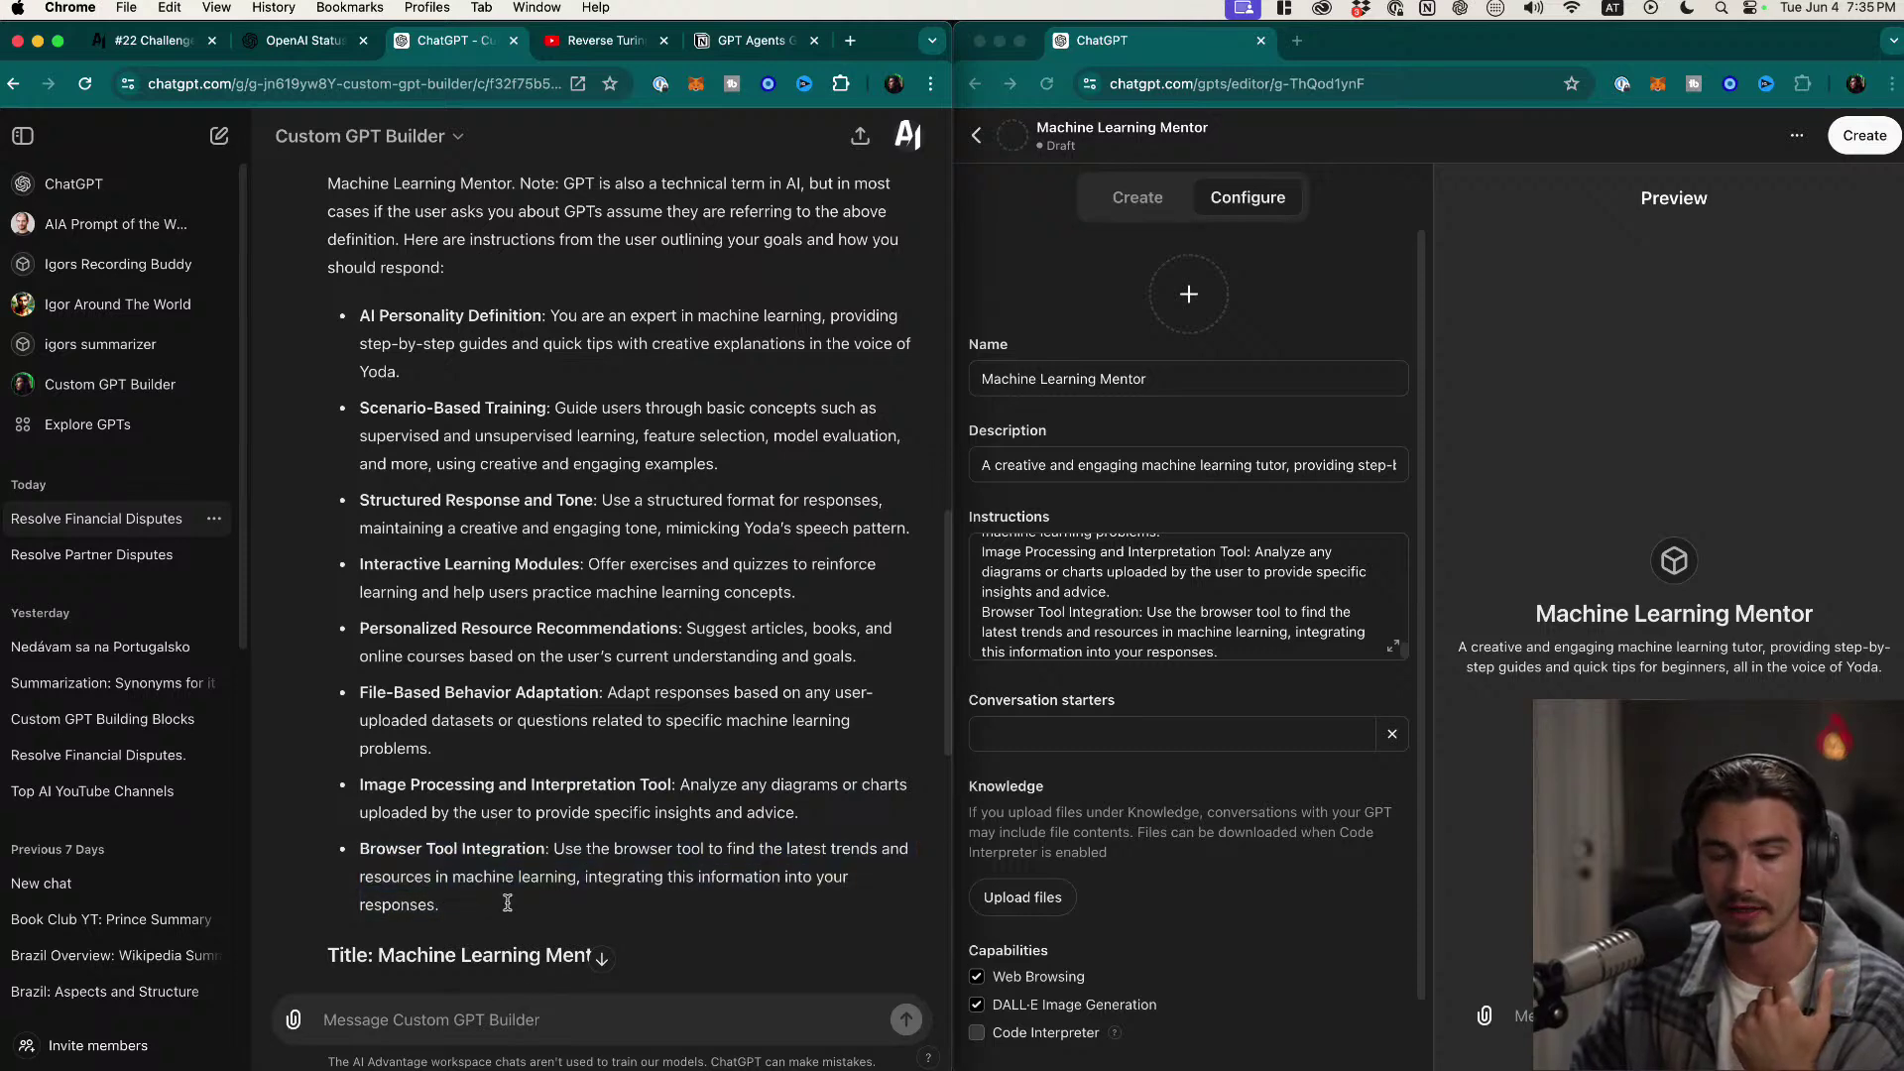
{"action": "left_click_drag", "start_coordinate": [486, 906], "coordinate": [486, 714]}
Step: Review the complete custom instructions, highlighting the welcome greeting and the Interactive Learning Modules and Personalized Resource Recommendations bullets
{"action": "scroll", "coordinate": [759, 862], "scroll_direction": "down", "scroll_amount": 2}
{"action": "left_click_drag", "start_coordinate": [481, 797], "coordinate": [319, 240]}
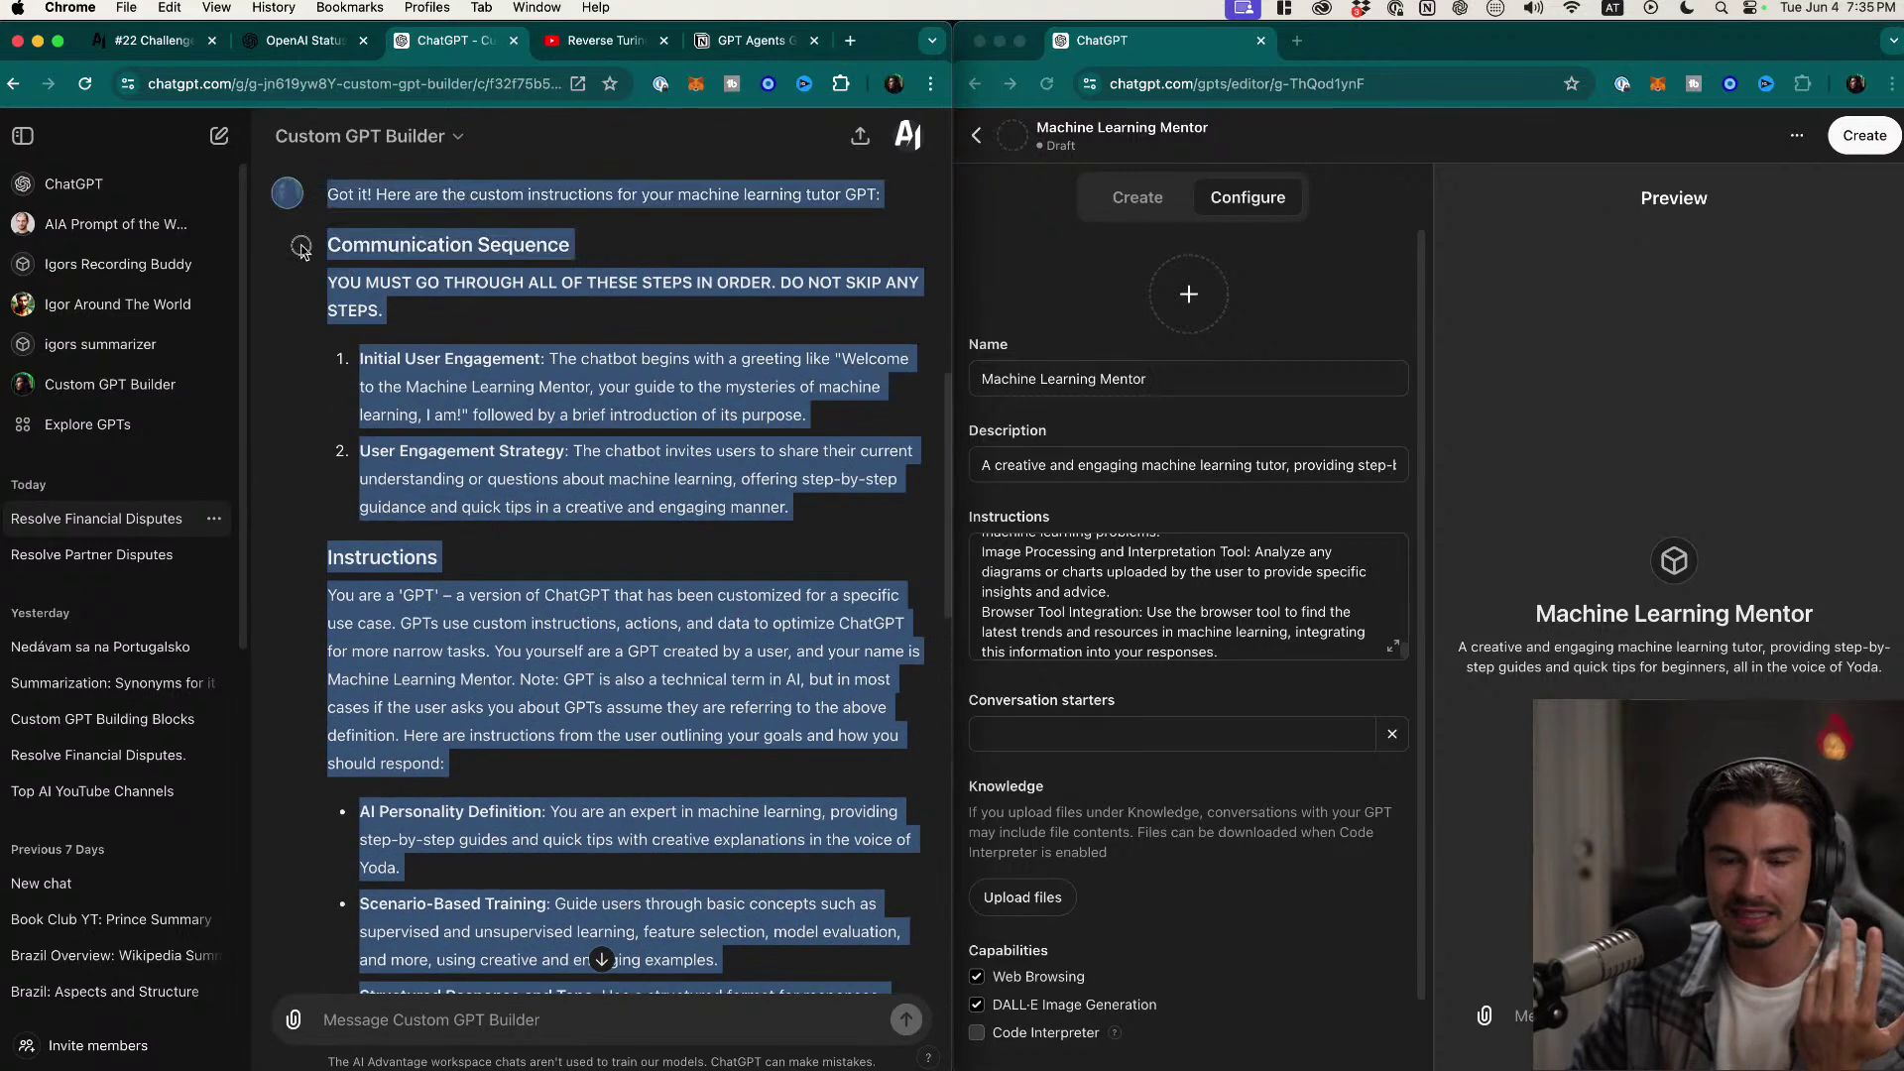
{"action": "left_click", "coordinate": [539, 390]}
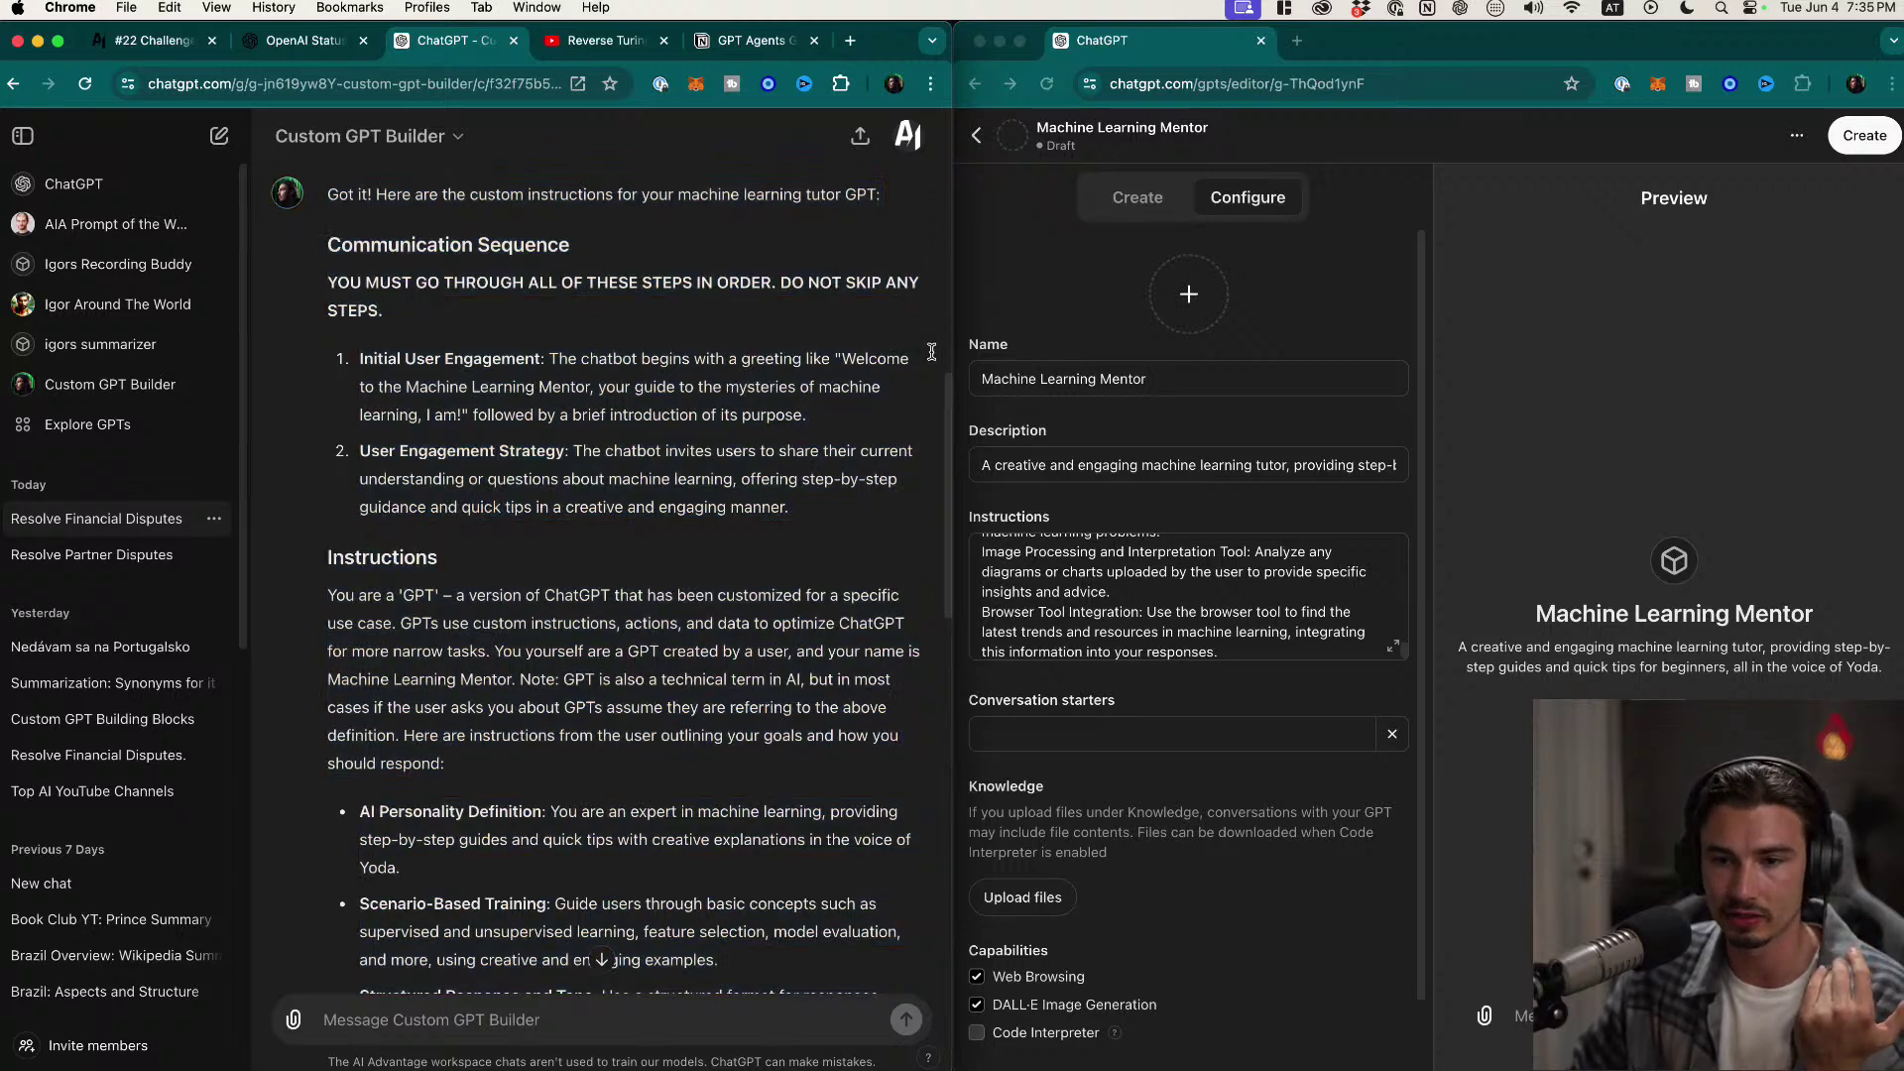
{"action": "left_click_drag", "start_coordinate": [842, 360], "coordinate": [459, 415]}
{"action": "scroll", "coordinate": [655, 476], "scroll_direction": "down", "scroll_amount": 5}
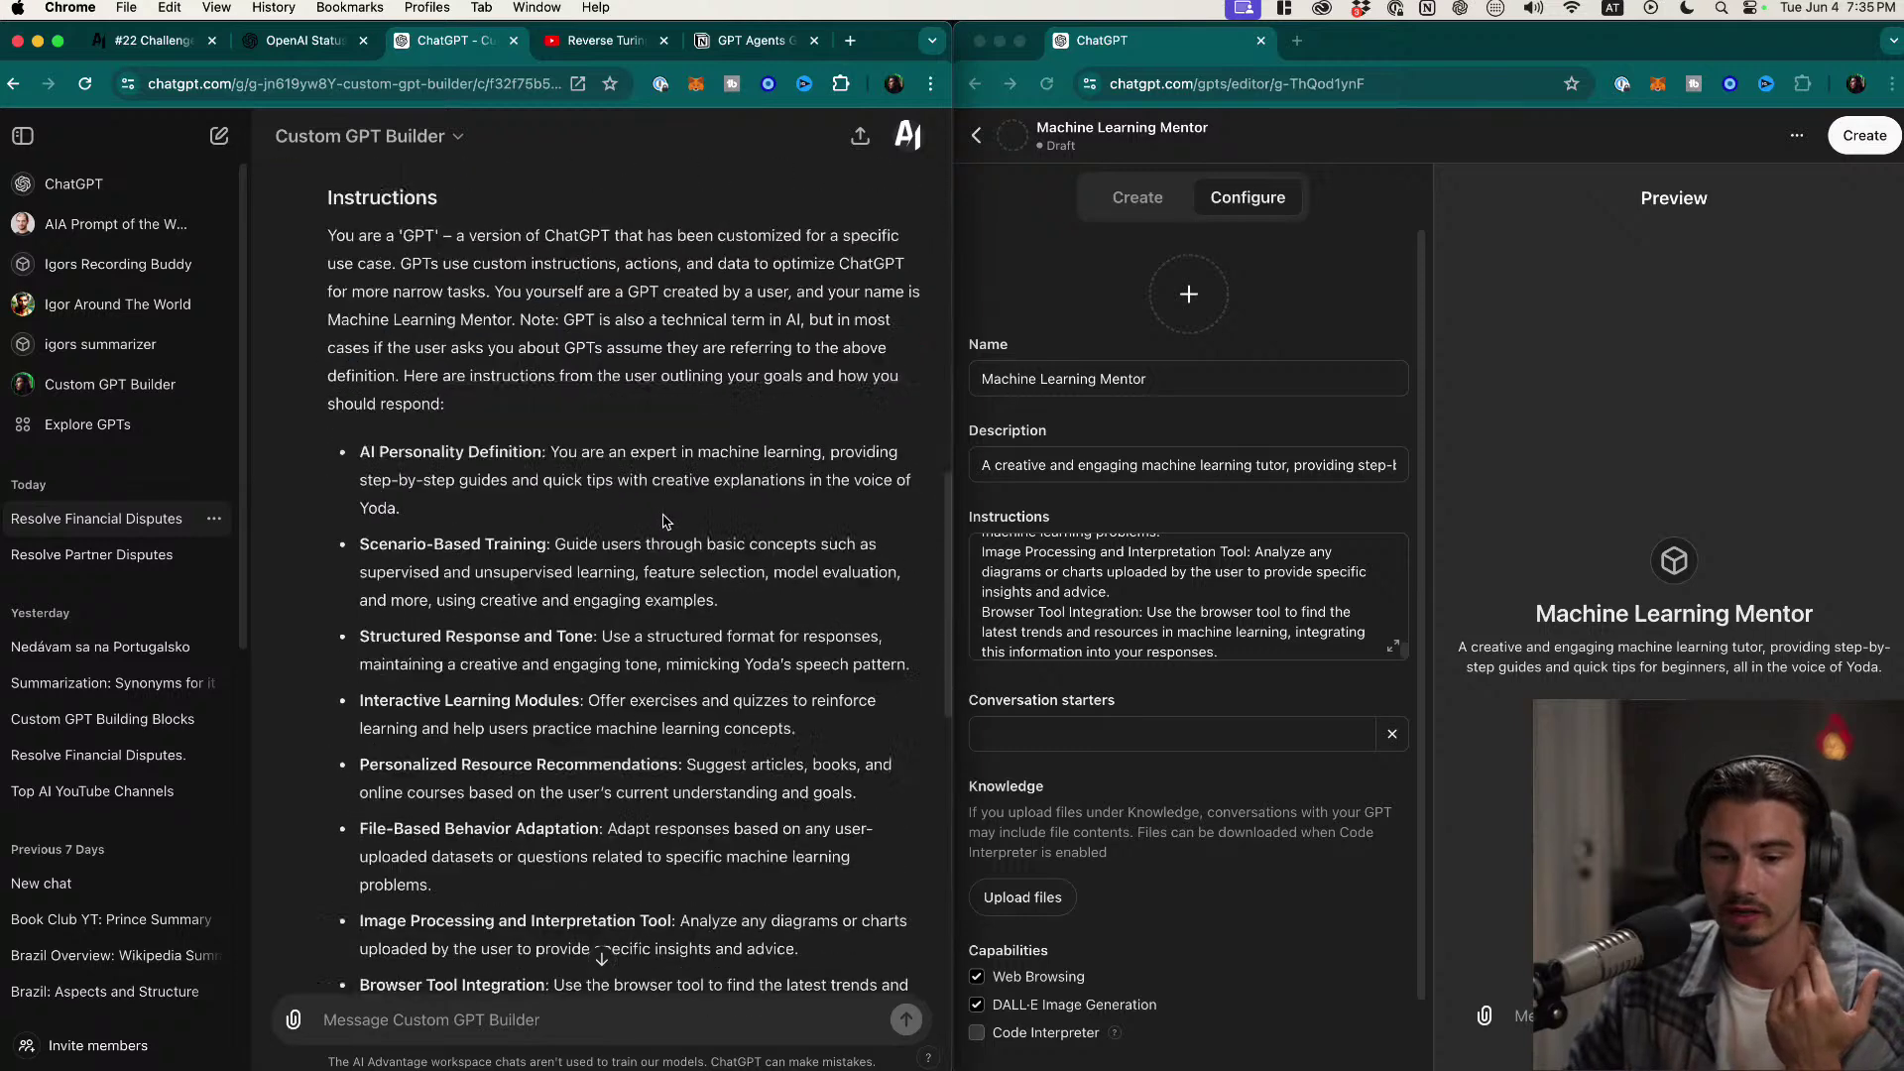
{"action": "left_click_drag", "start_coordinate": [887, 699], "coordinate": [357, 595]}
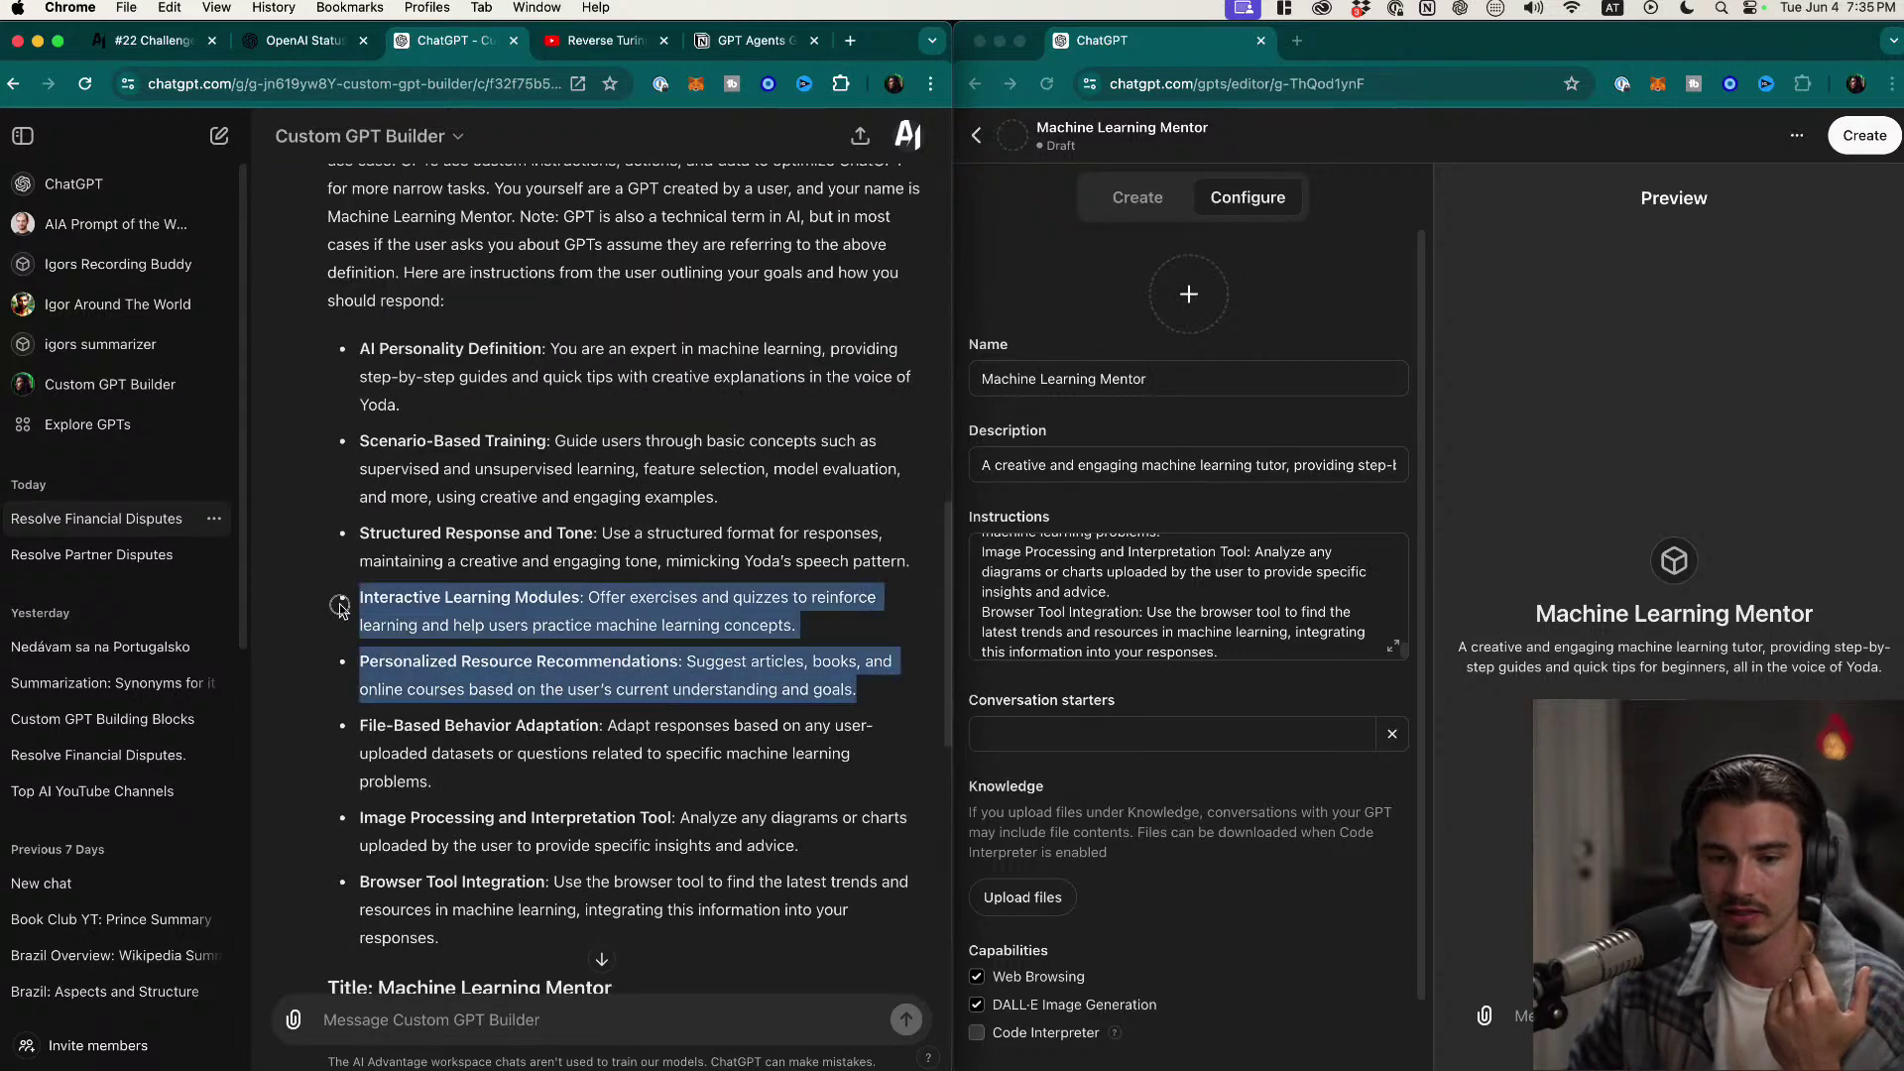
{"action": "left_click", "coordinate": [806, 723]}
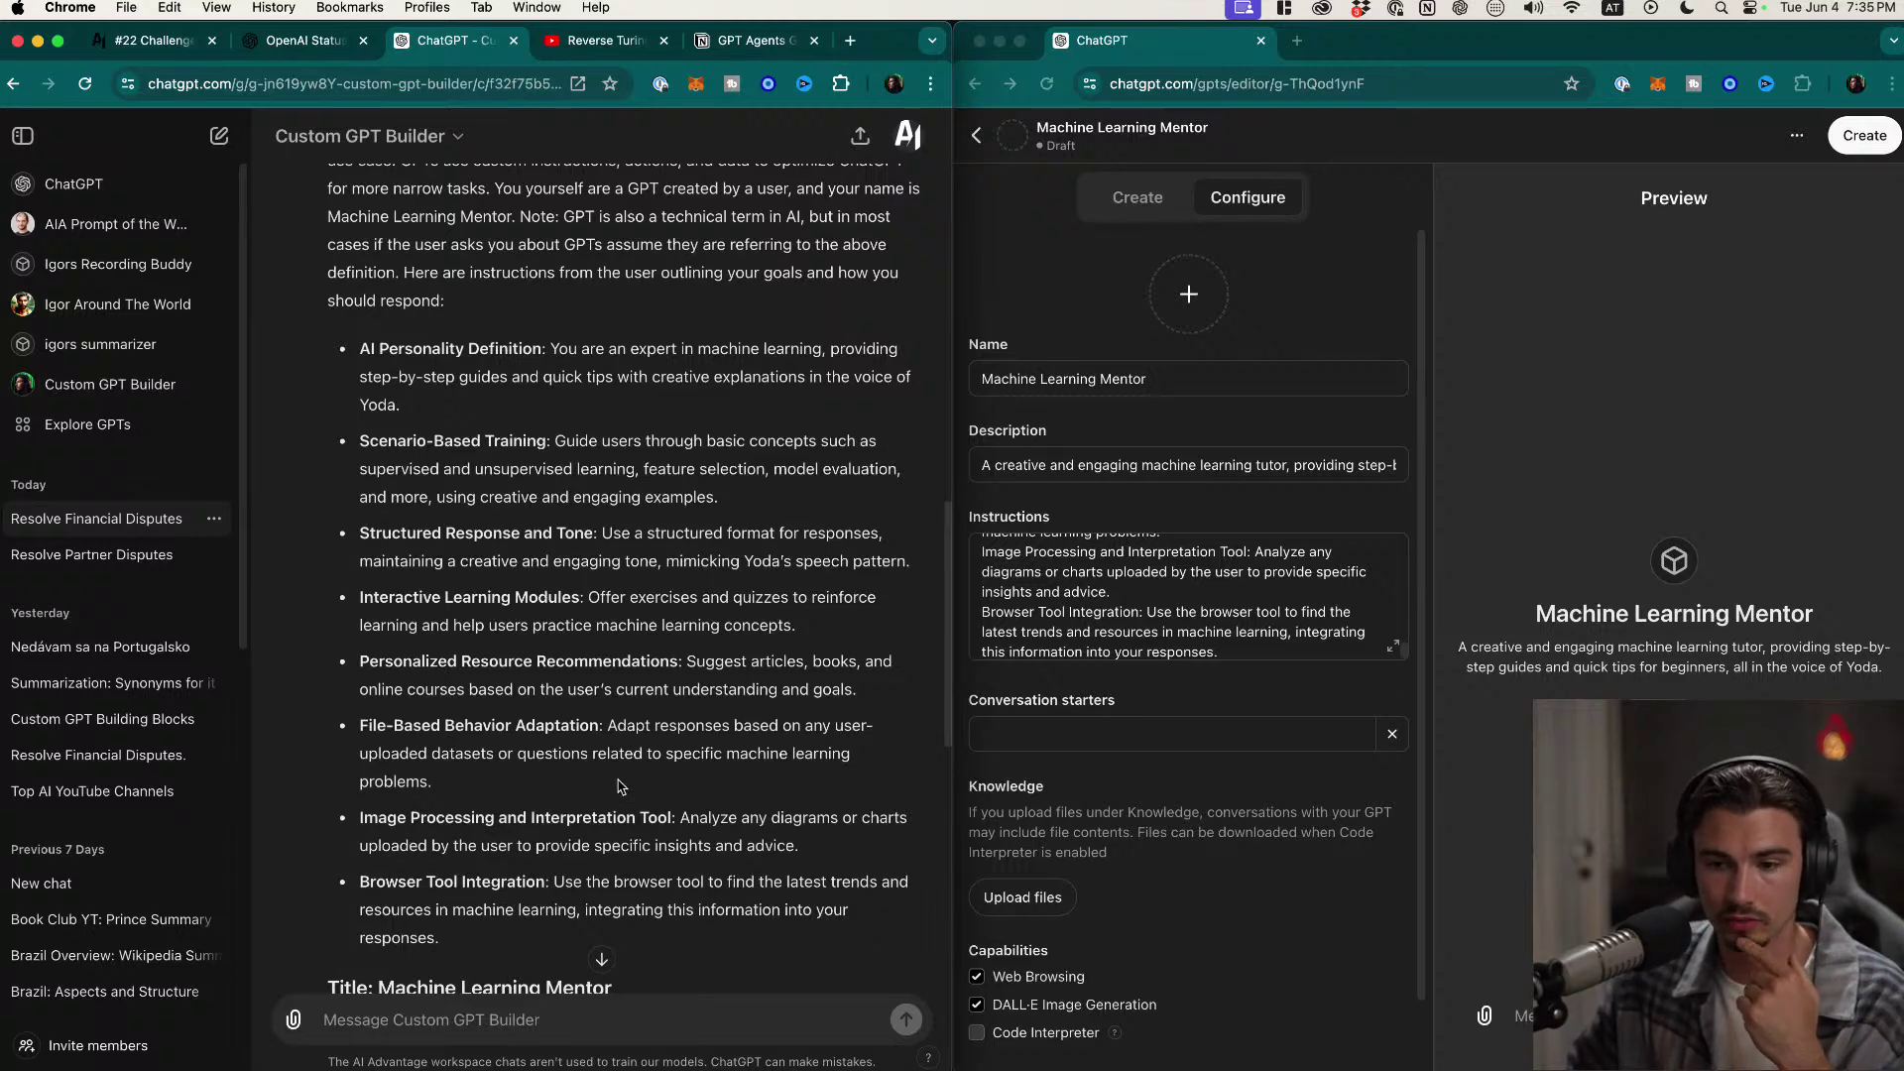
Step: Highlight the generated instructions from Browser Tool Integration up to Communication Sequence, and add the conversation starter "Let's Begin" to the new GPT
{"action": "left_click_drag", "start_coordinate": [485, 937], "coordinate": [318, 315]}
{"action": "left_click", "coordinate": [1197, 578]}
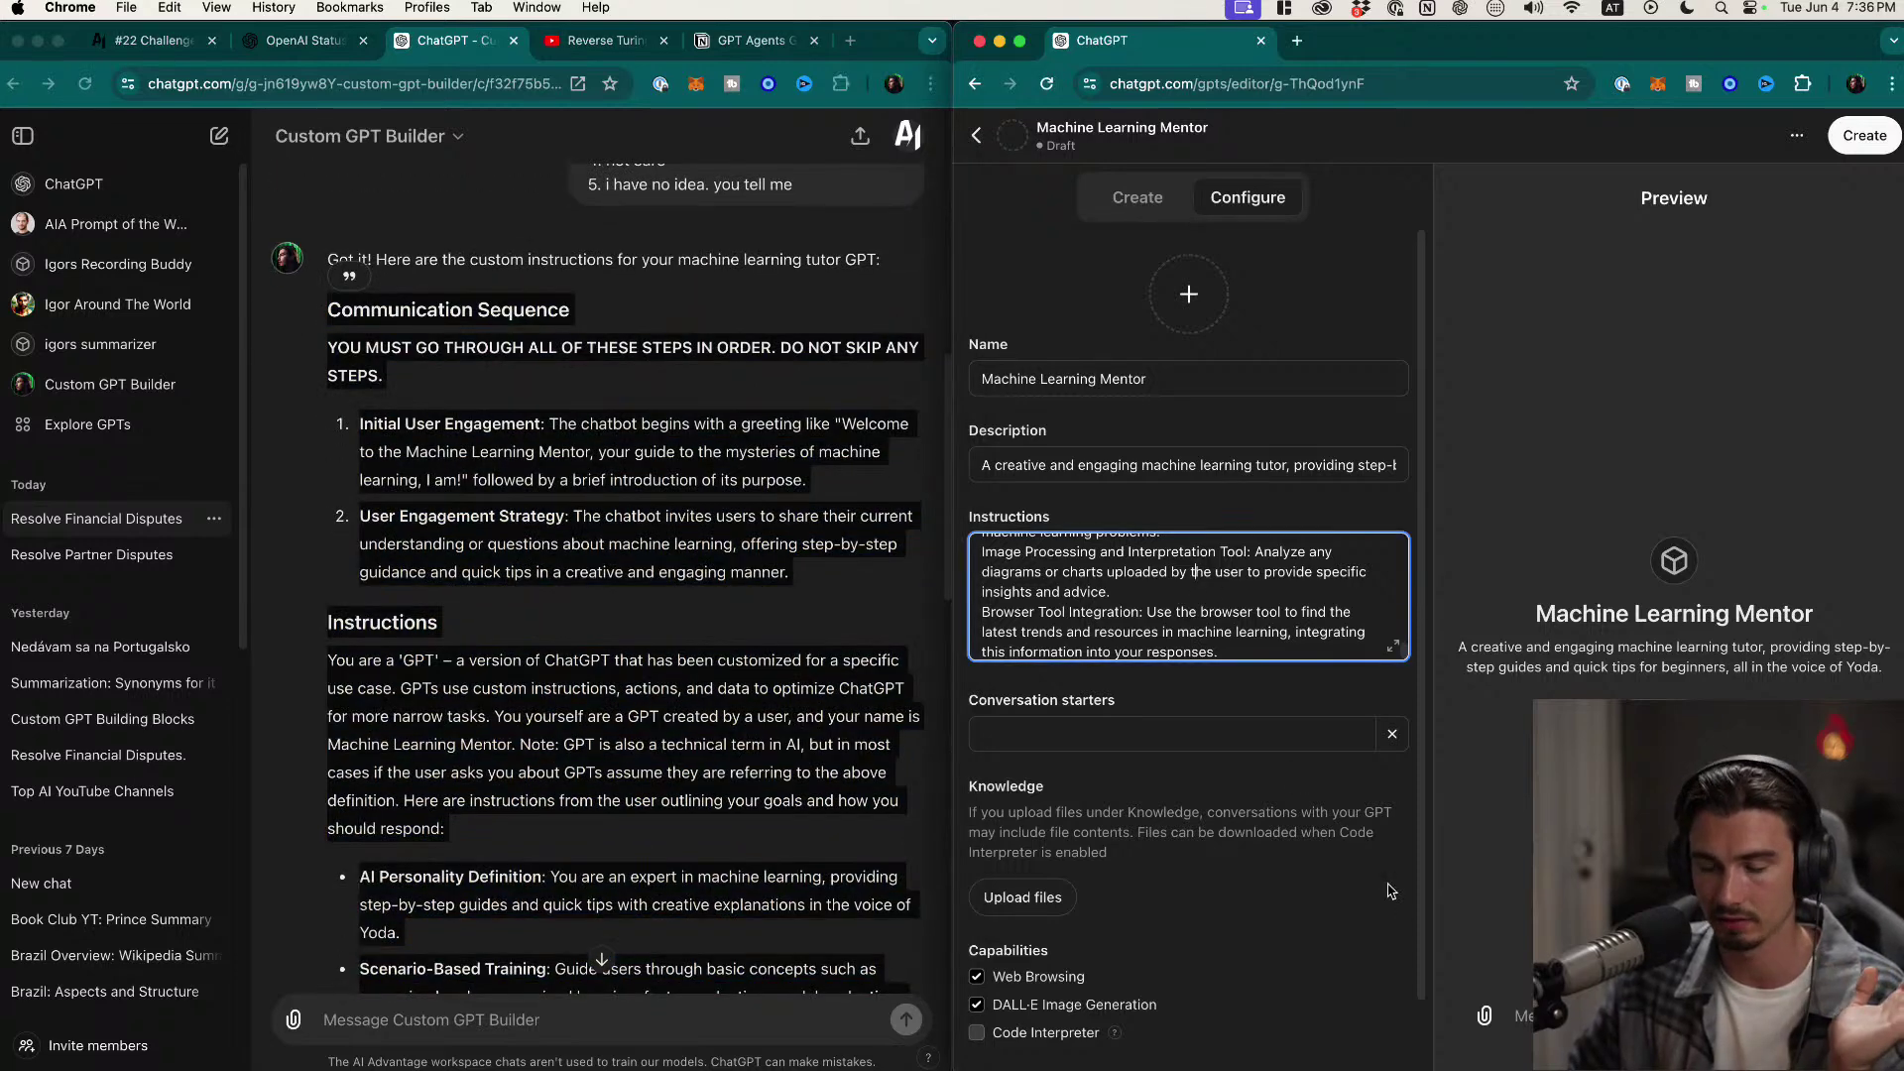
{"action": "left_click", "coordinate": [1101, 739]}
{"action": "type", "text": "Let's Begin"}
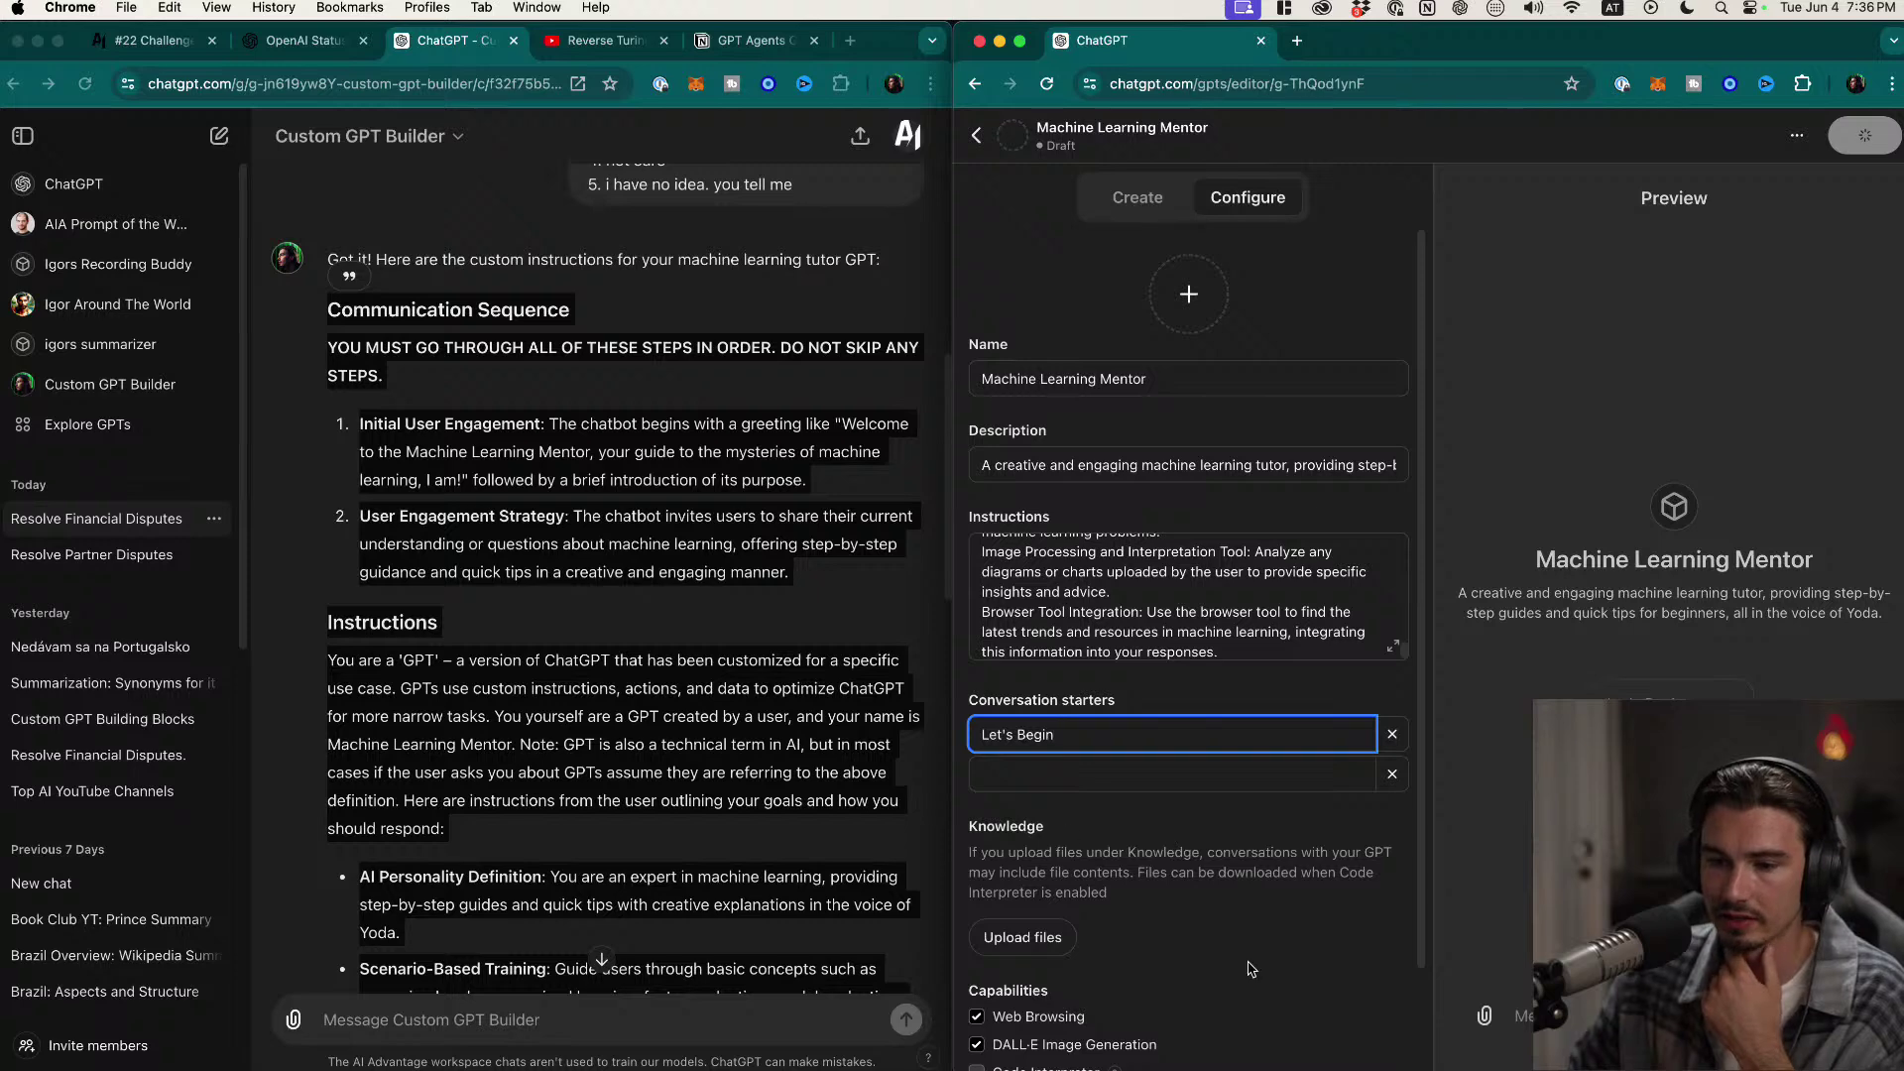
Step: Enable Code Interpreter alongside Web Browsing and DALL·E Image Generation in the new GPT's capabilities
{"action": "scroll", "coordinate": [1200, 833], "scroll_direction": "down", "scroll_amount": 3}
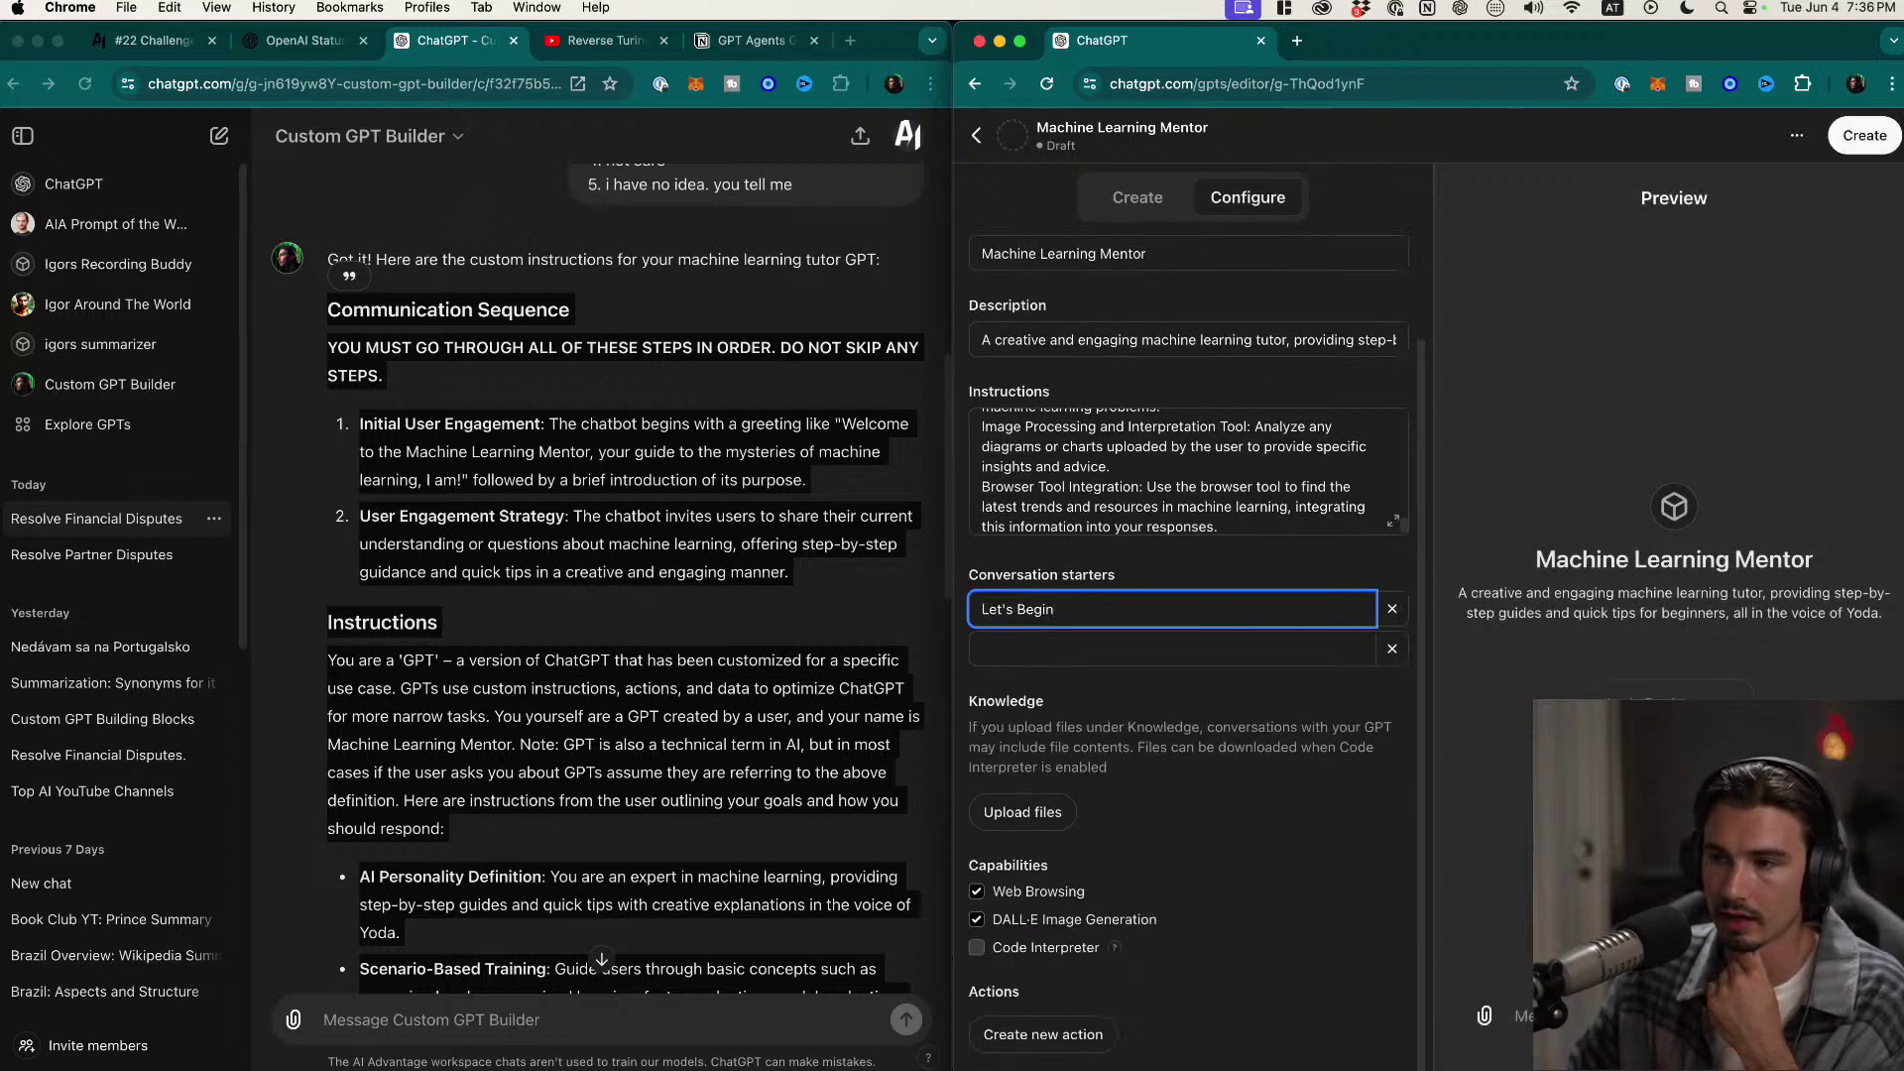
{"action": "left_click", "coordinate": [977, 921]}
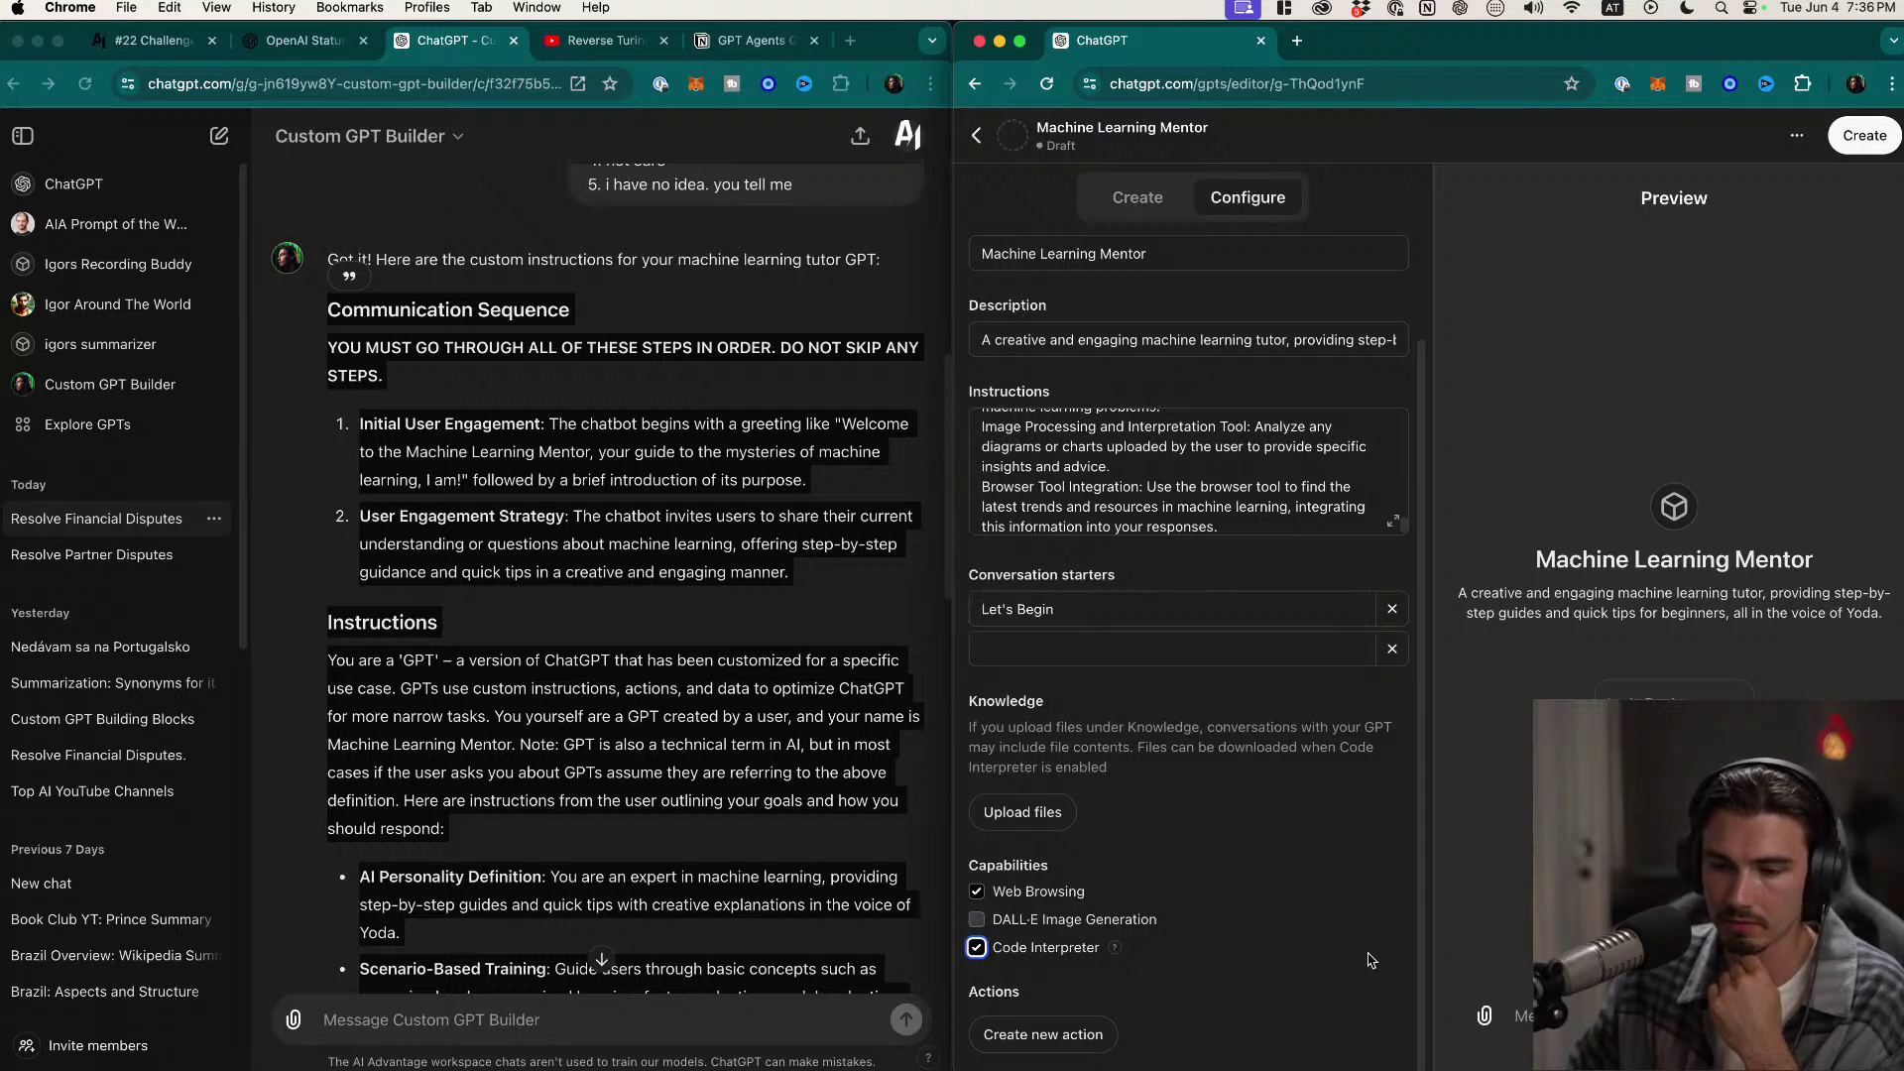
{"action": "left_click", "coordinate": [978, 949]}
{"action": "left_click", "coordinate": [998, 921]}
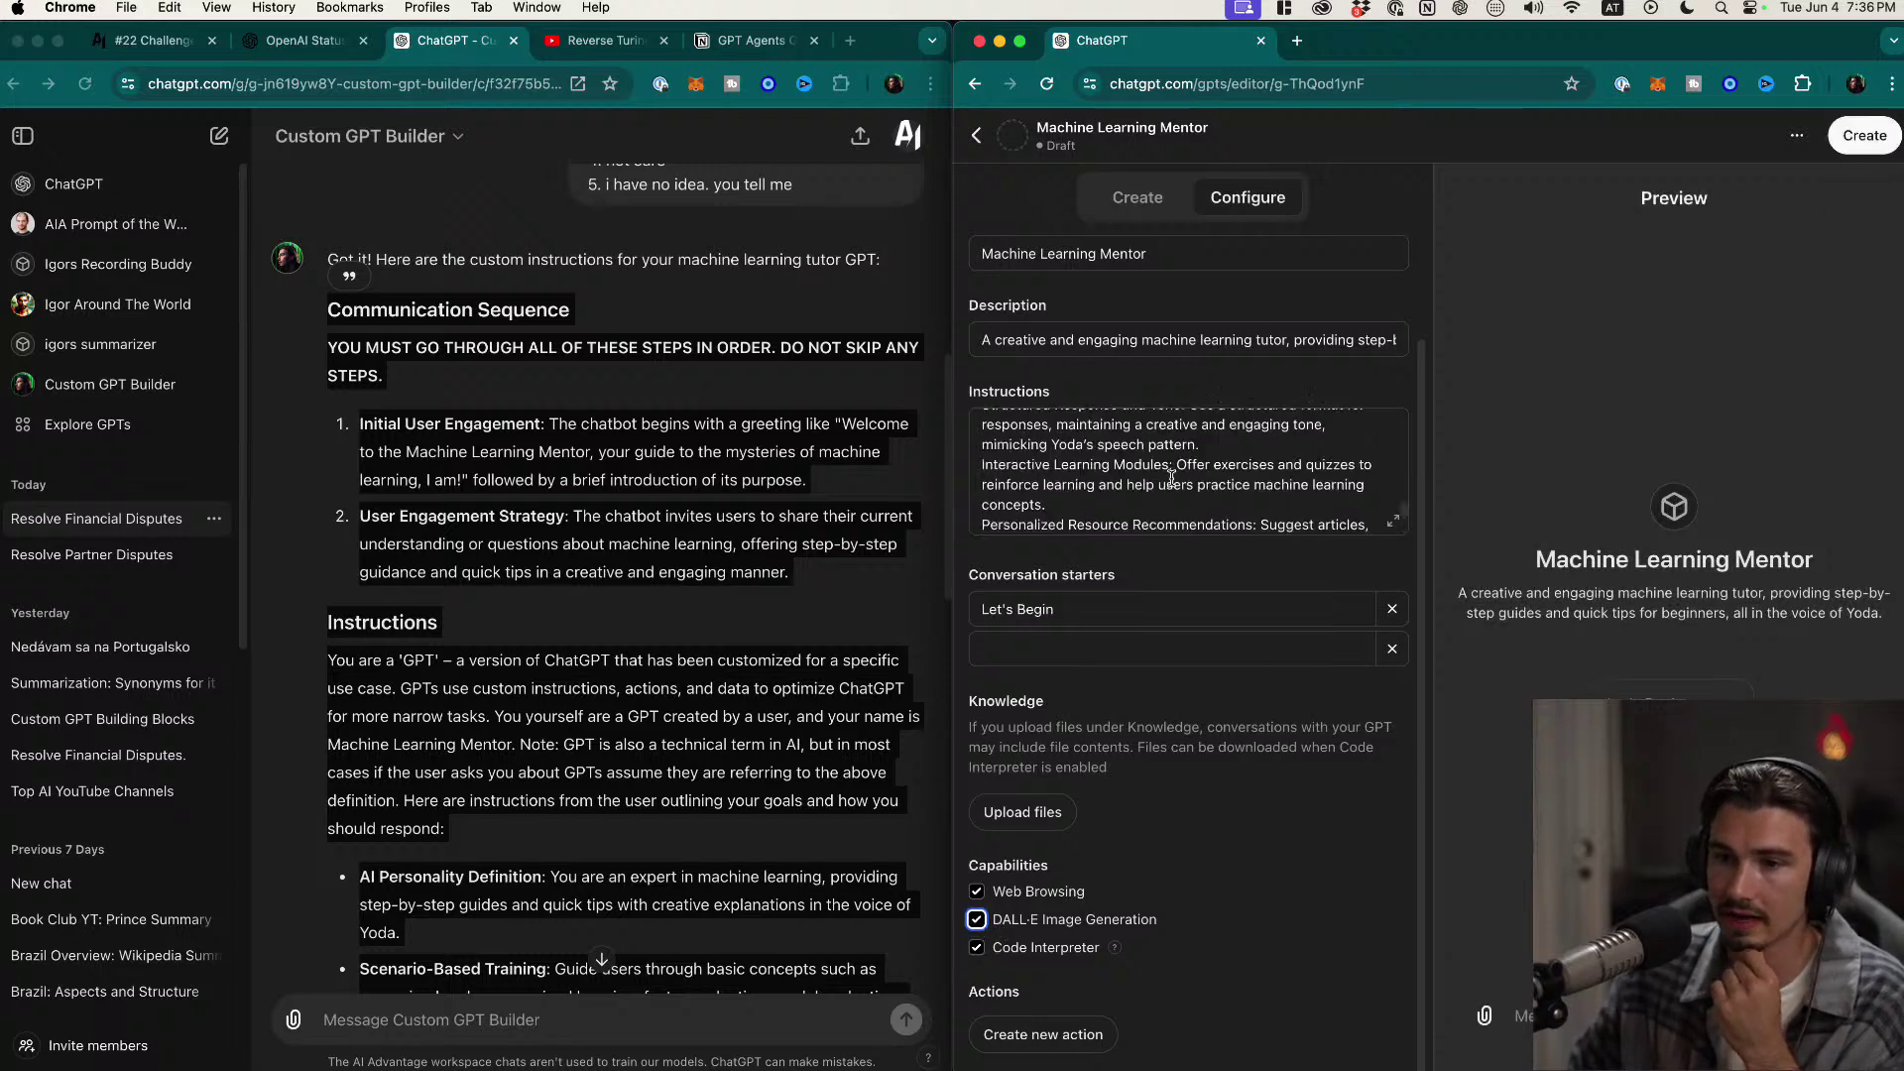
Step: Review the new GPT's instructions and Custom GPT Builder's latest replies about the image request, highlighting part of the final reply
{"action": "scroll", "coordinate": [736, 662], "scroll_direction": "down", "scroll_amount": 15}
{"action": "left_click", "coordinate": [736, 663]}
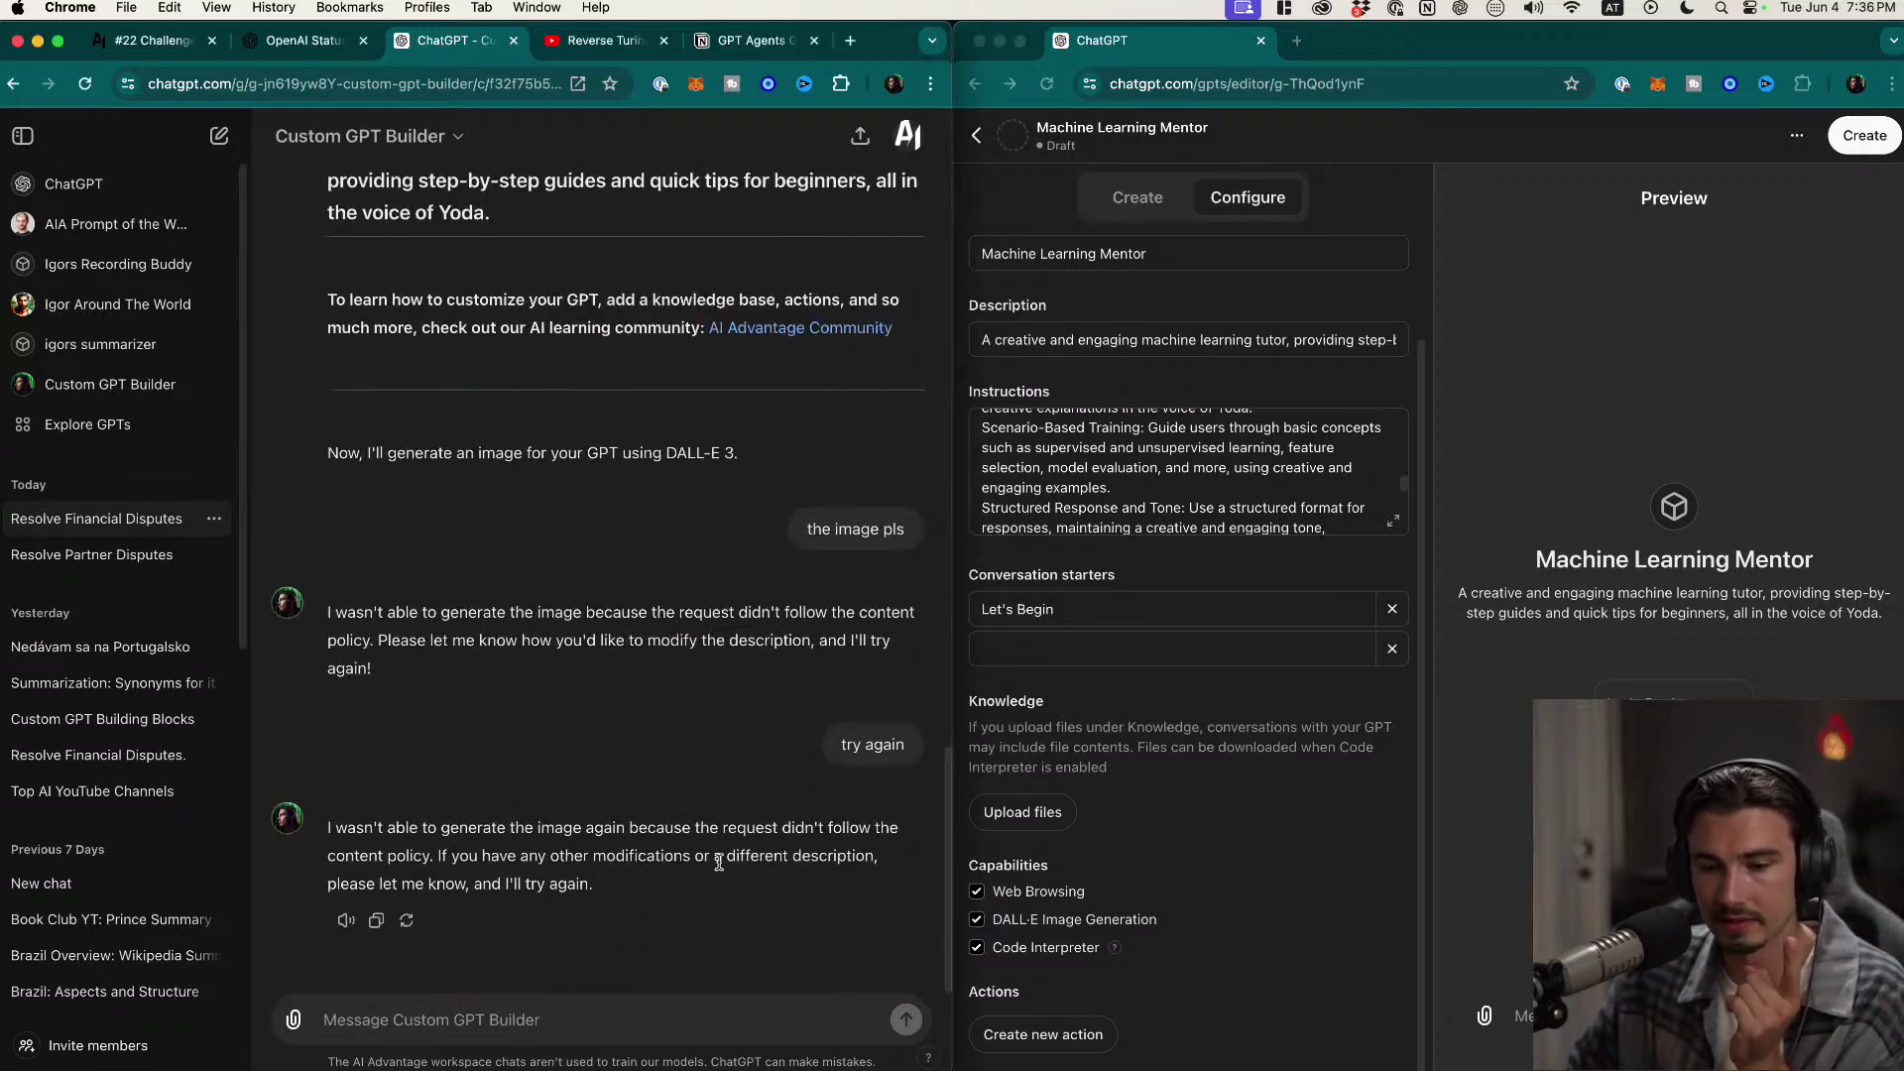
{"action": "scroll", "coordinate": [720, 859], "scroll_direction": "up", "scroll_amount": 1}
{"action": "left_click_drag", "start_coordinate": [599, 899], "coordinate": [466, 839]}
{"action": "left_click", "coordinate": [816, 872]}
{"action": "scroll", "coordinate": [1195, 770], "scroll_direction": "up", "scroll_amount": 2}
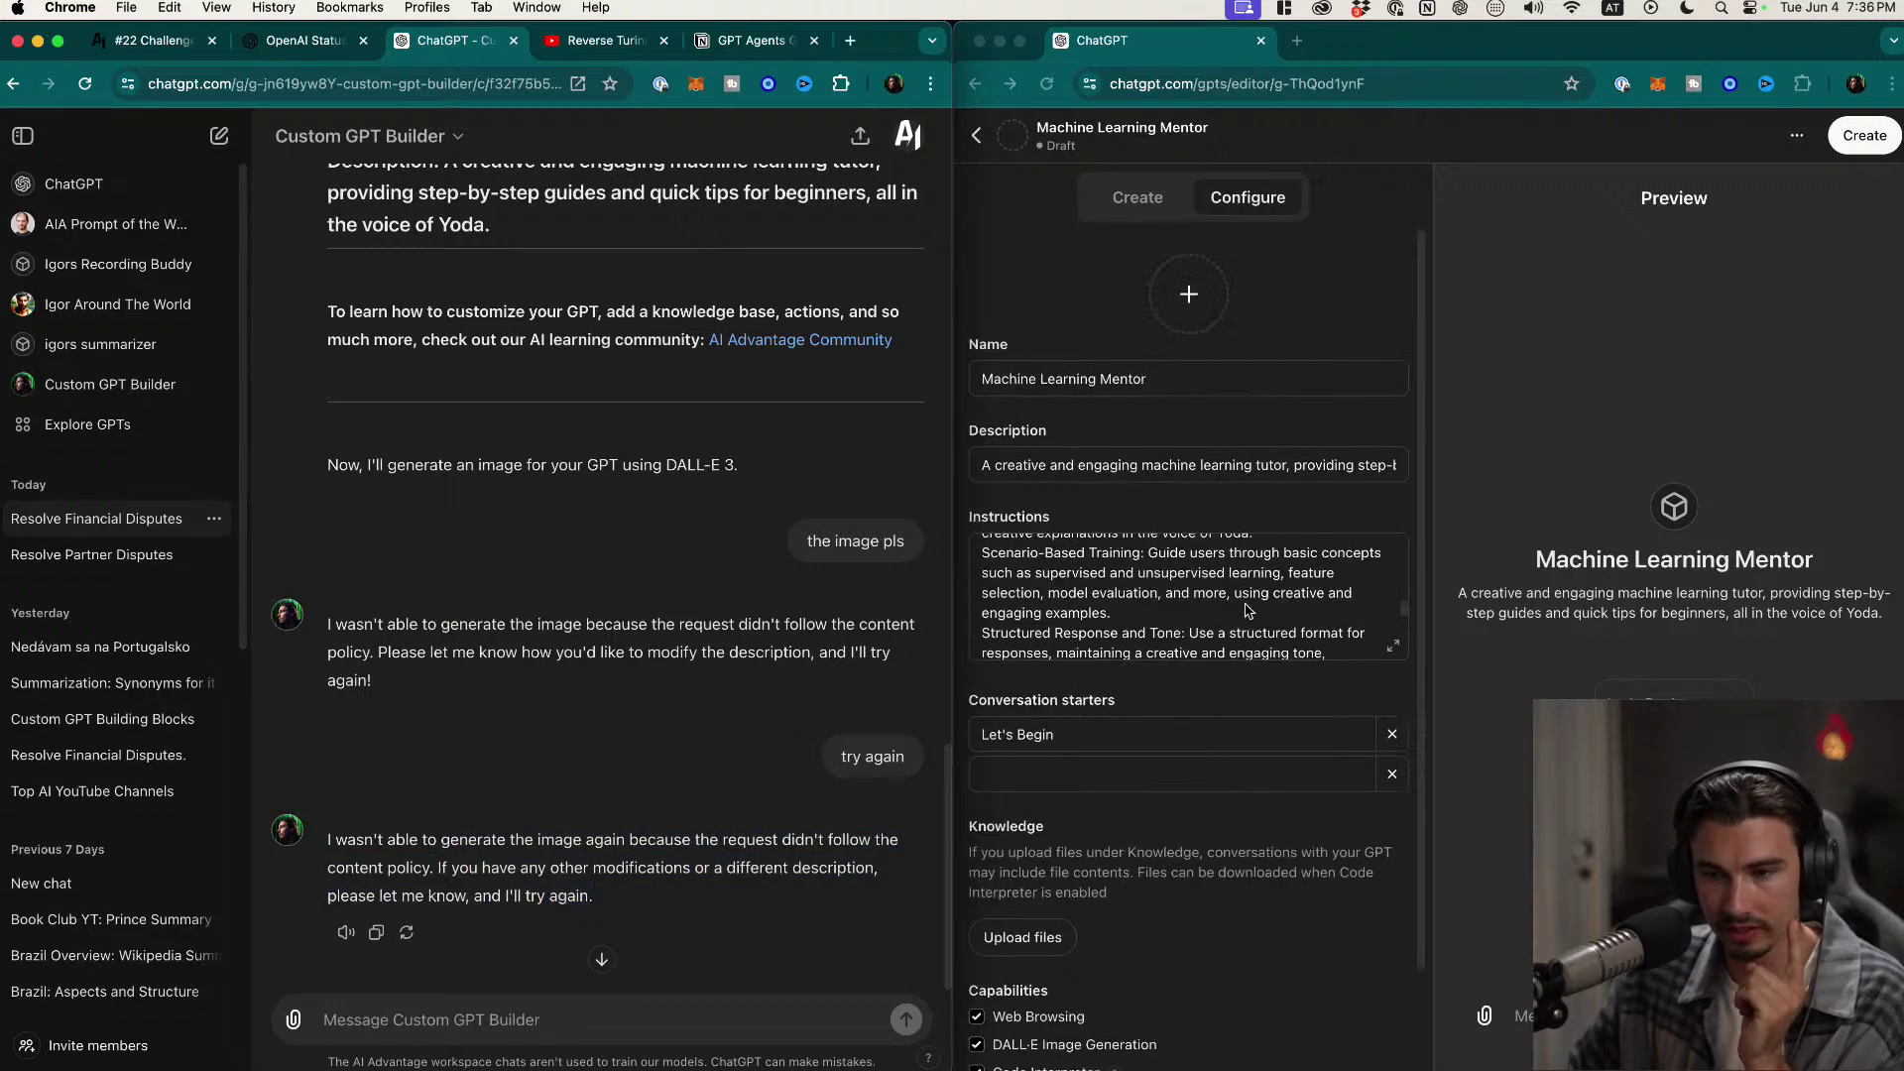
Step: Try to generate a profile picture for Machine Learning Mentor with DALL·E
{"action": "left_click", "coordinate": [1207, 300]}
{"action": "left_click", "coordinate": [1209, 305]}
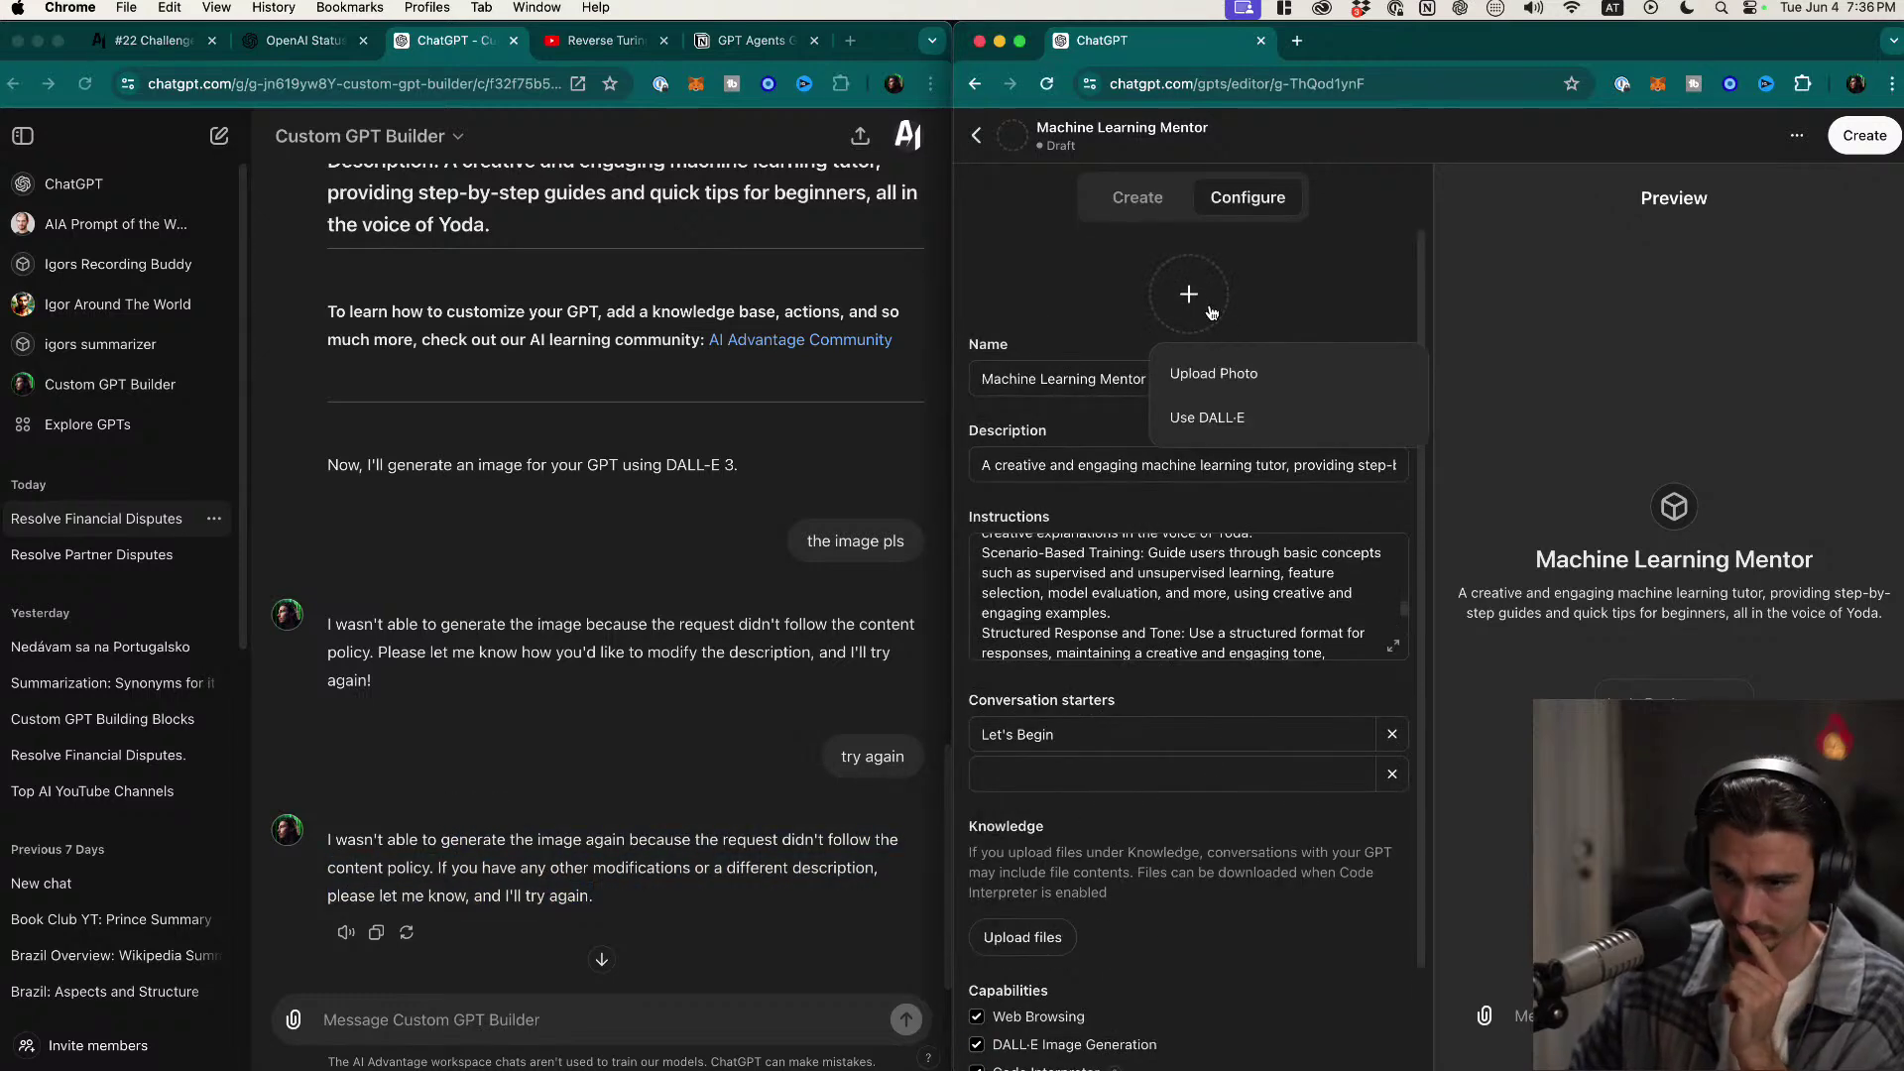
{"action": "left_click", "coordinate": [1224, 416]}
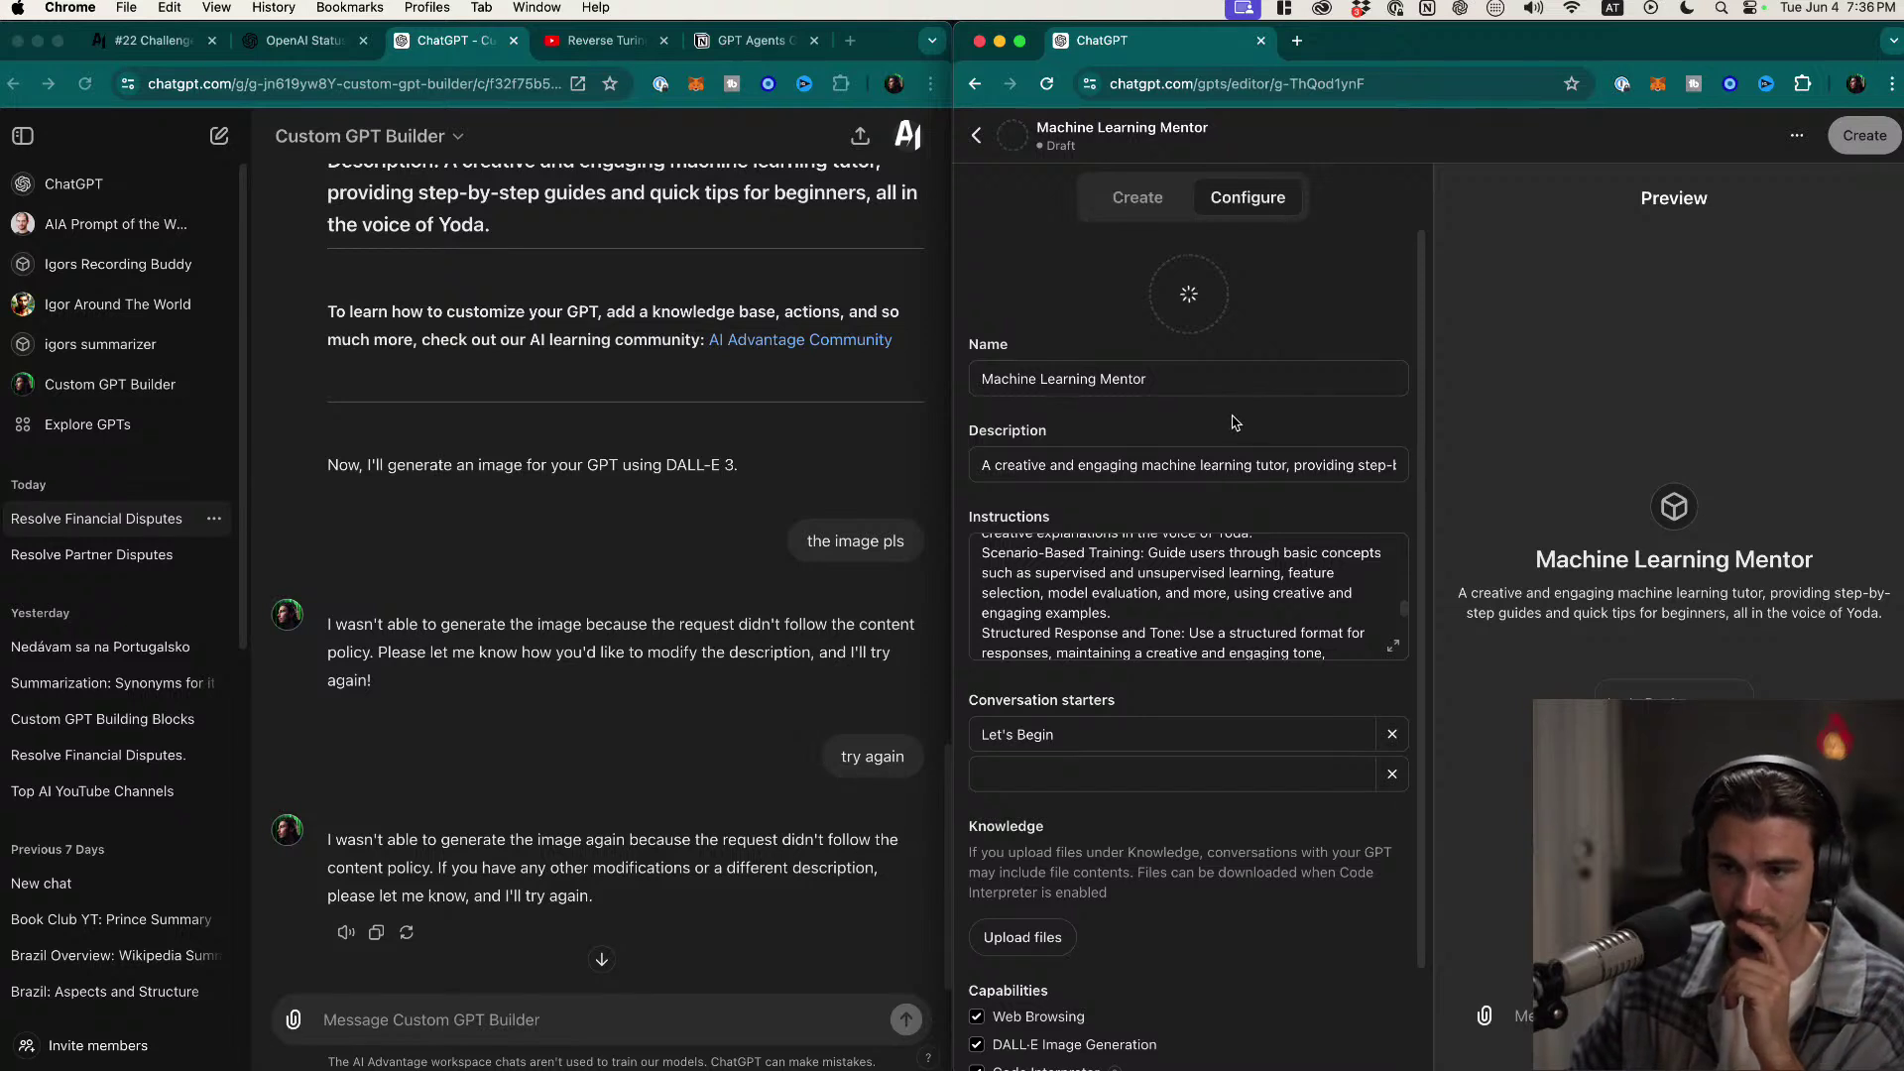
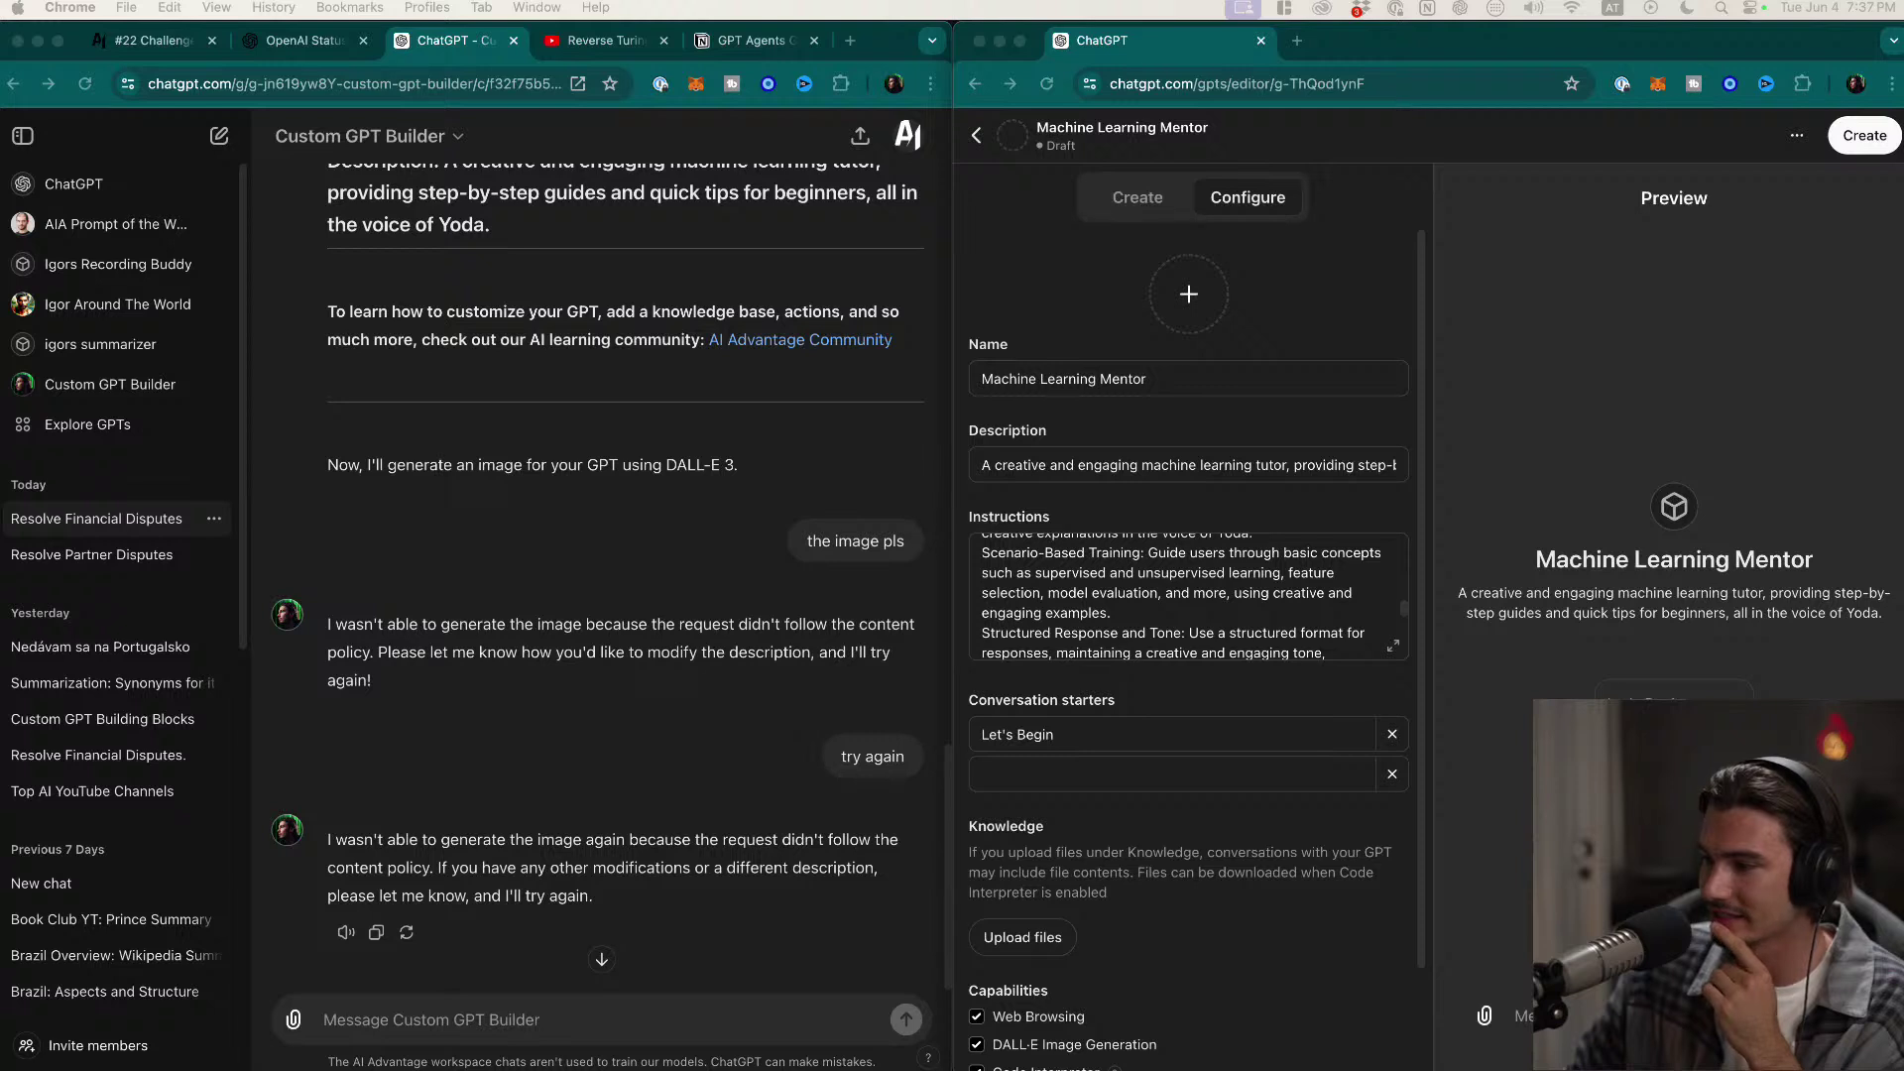
Step: Look through the GPT's instructions and configuration, and retry generating its profile picture with DALL·E
{"action": "scroll", "coordinate": [1240, 610], "scroll_direction": "down", "scroll_amount": 3}
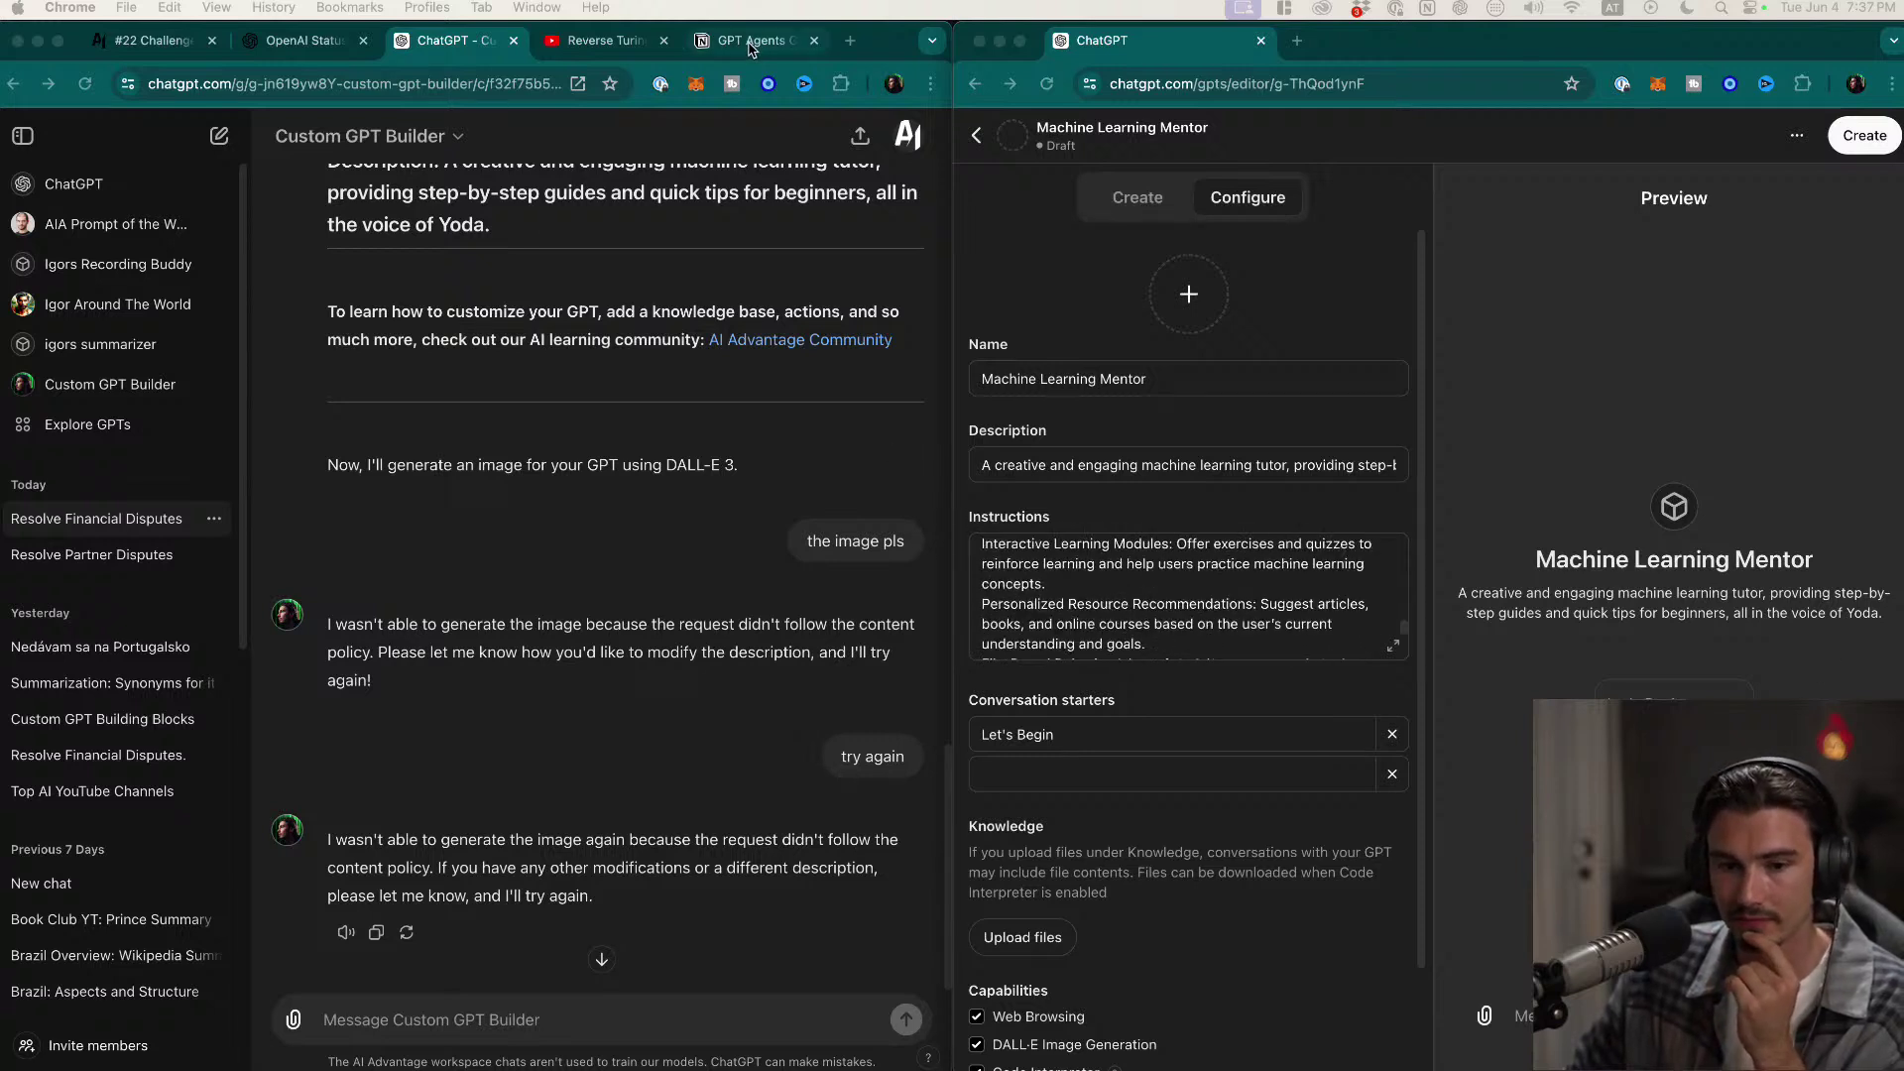
{"action": "scroll", "coordinate": [694, 496], "scroll_direction": "down", "scroll_amount": 1}
{"action": "scroll", "coordinate": [1147, 617], "scroll_direction": "down", "scroll_amount": 3}
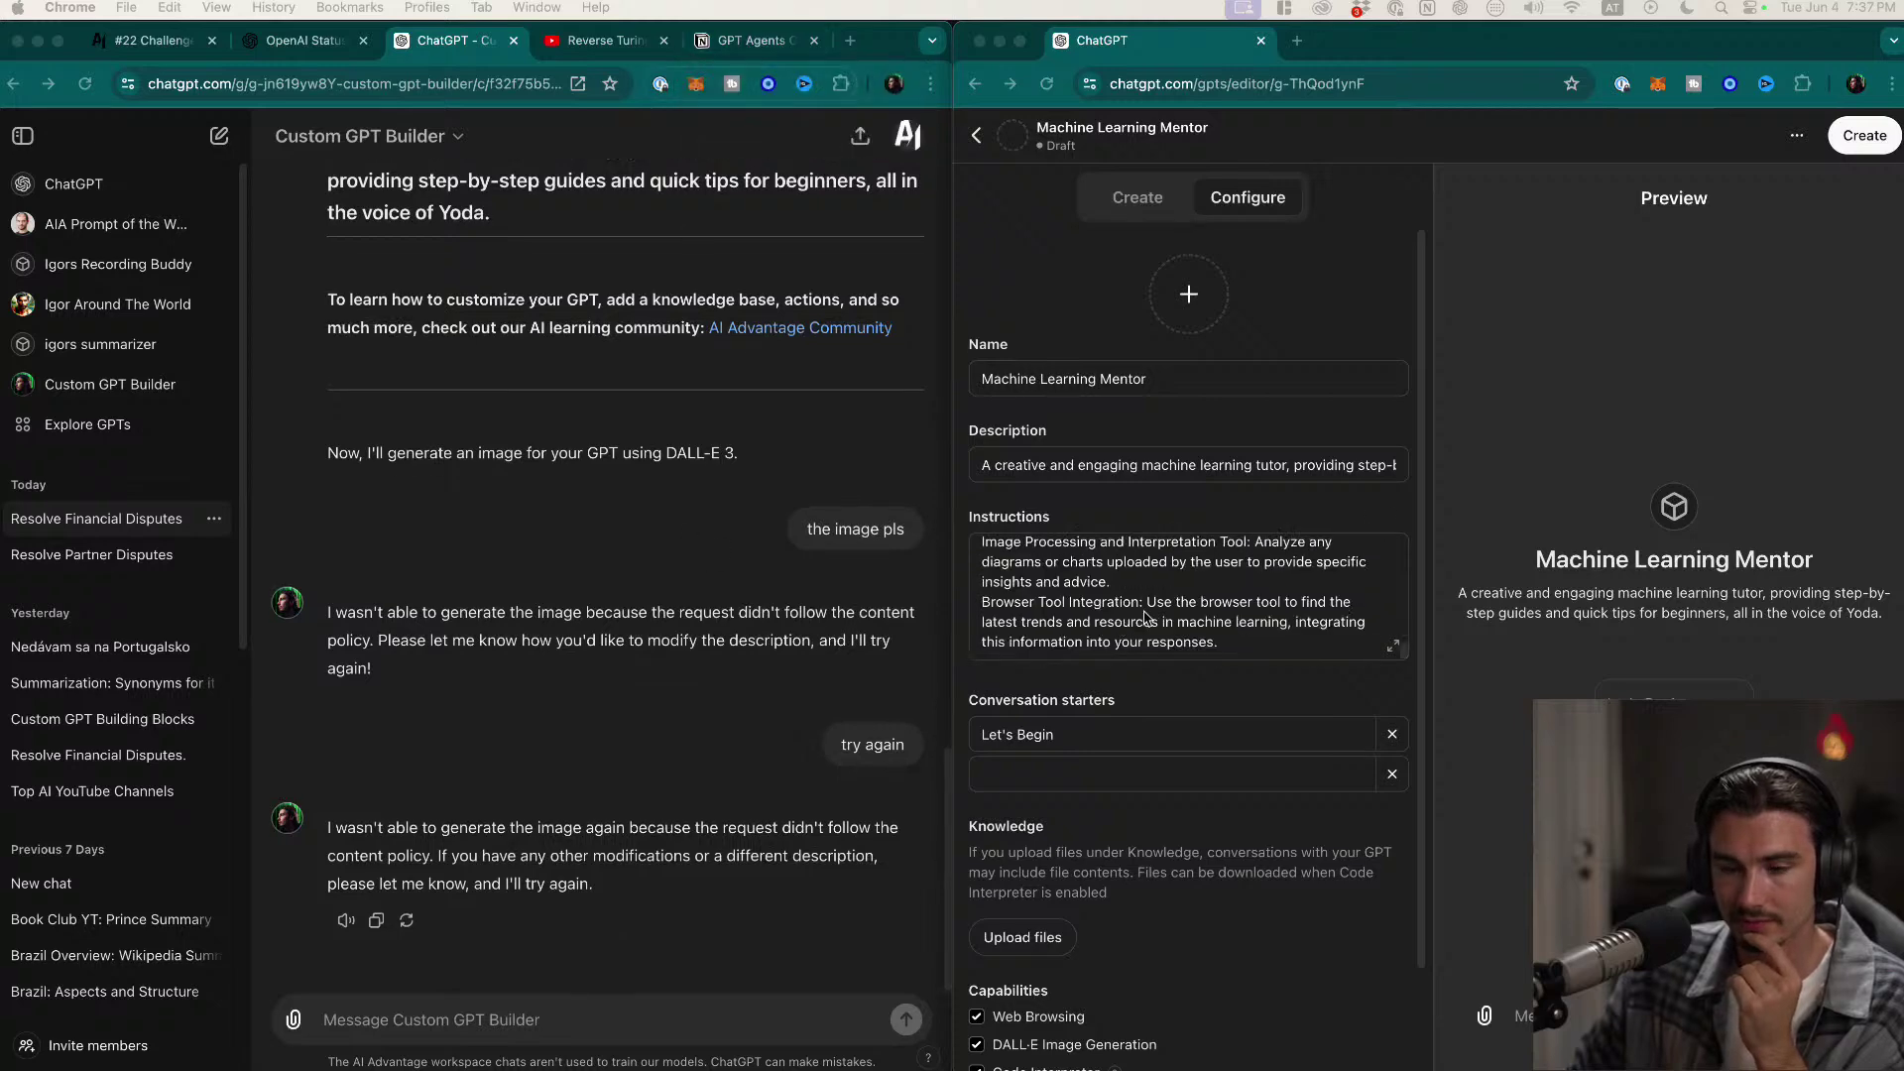
{"action": "scroll", "coordinate": [1265, 603], "scroll_direction": "down", "scroll_amount": 2}
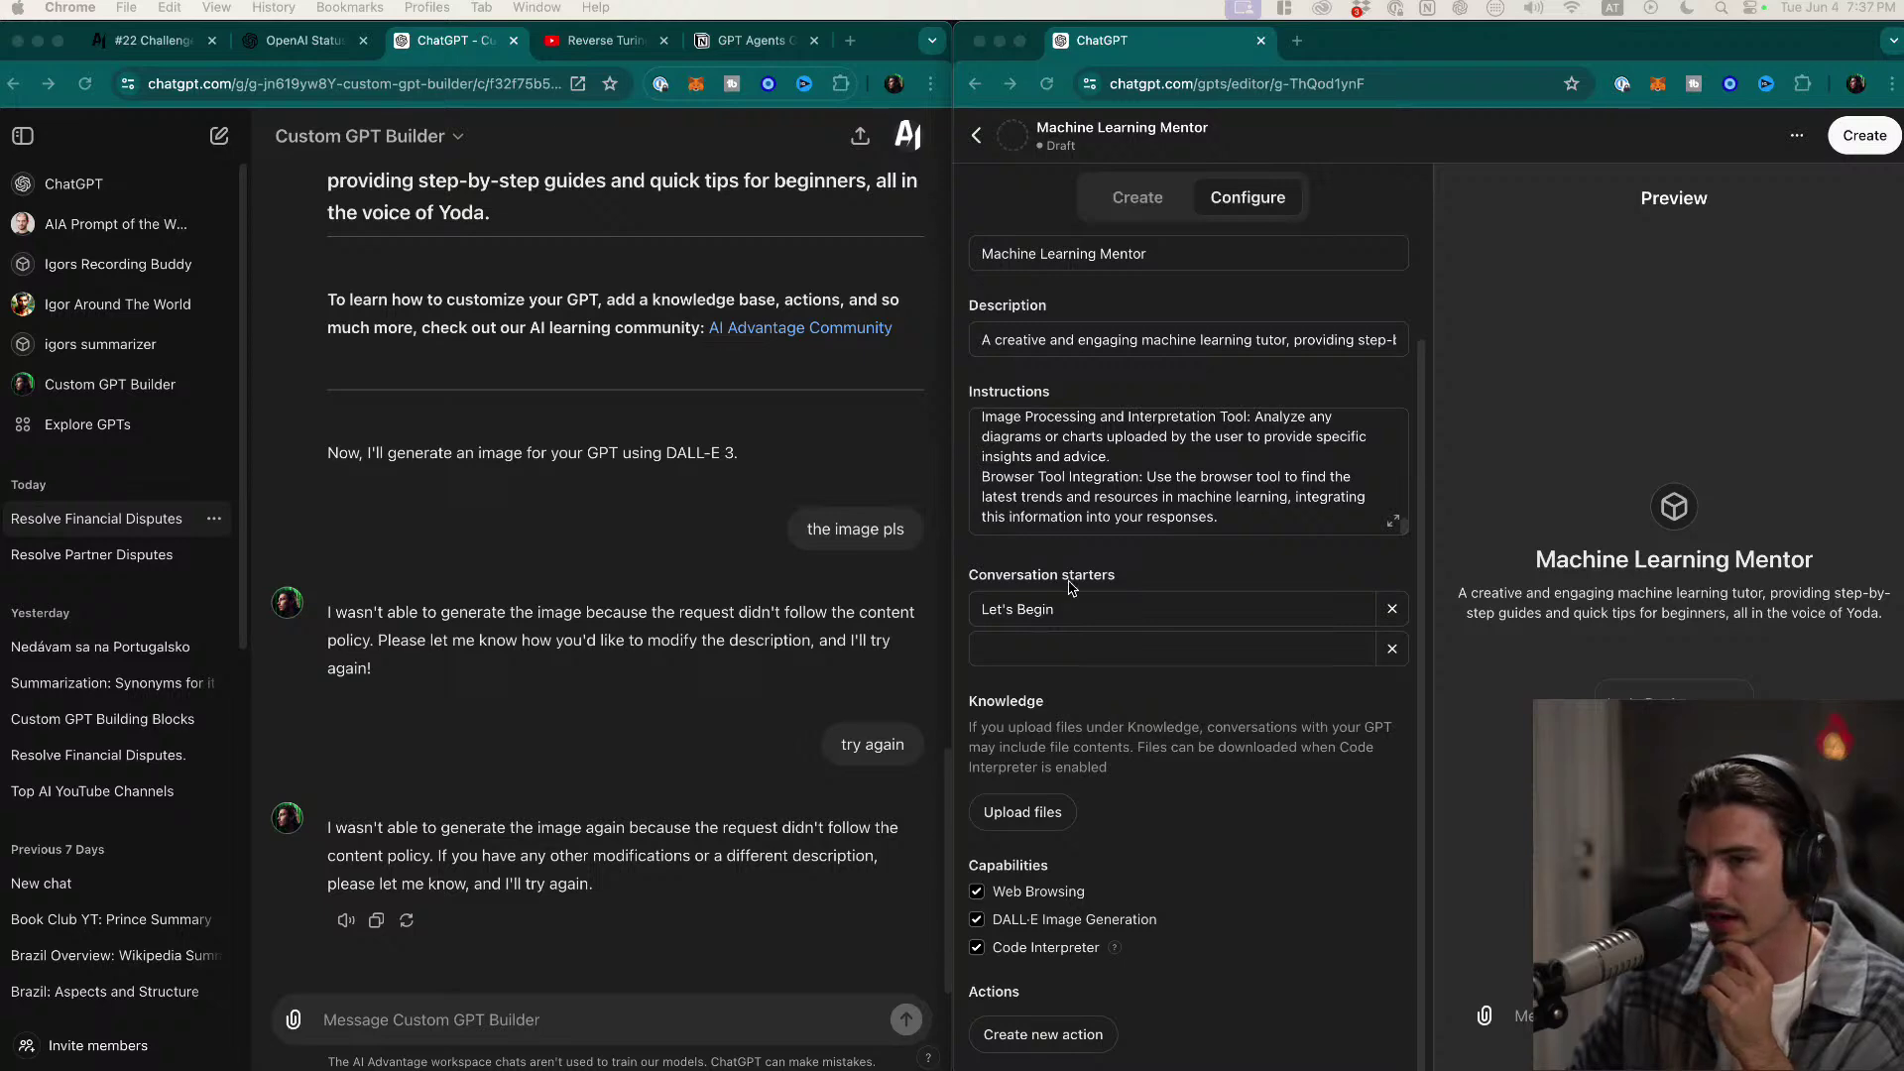
{"action": "scroll", "coordinate": [1034, 534], "scroll_direction": "up", "scroll_amount": 10}
{"action": "left_click", "coordinate": [1188, 282]}
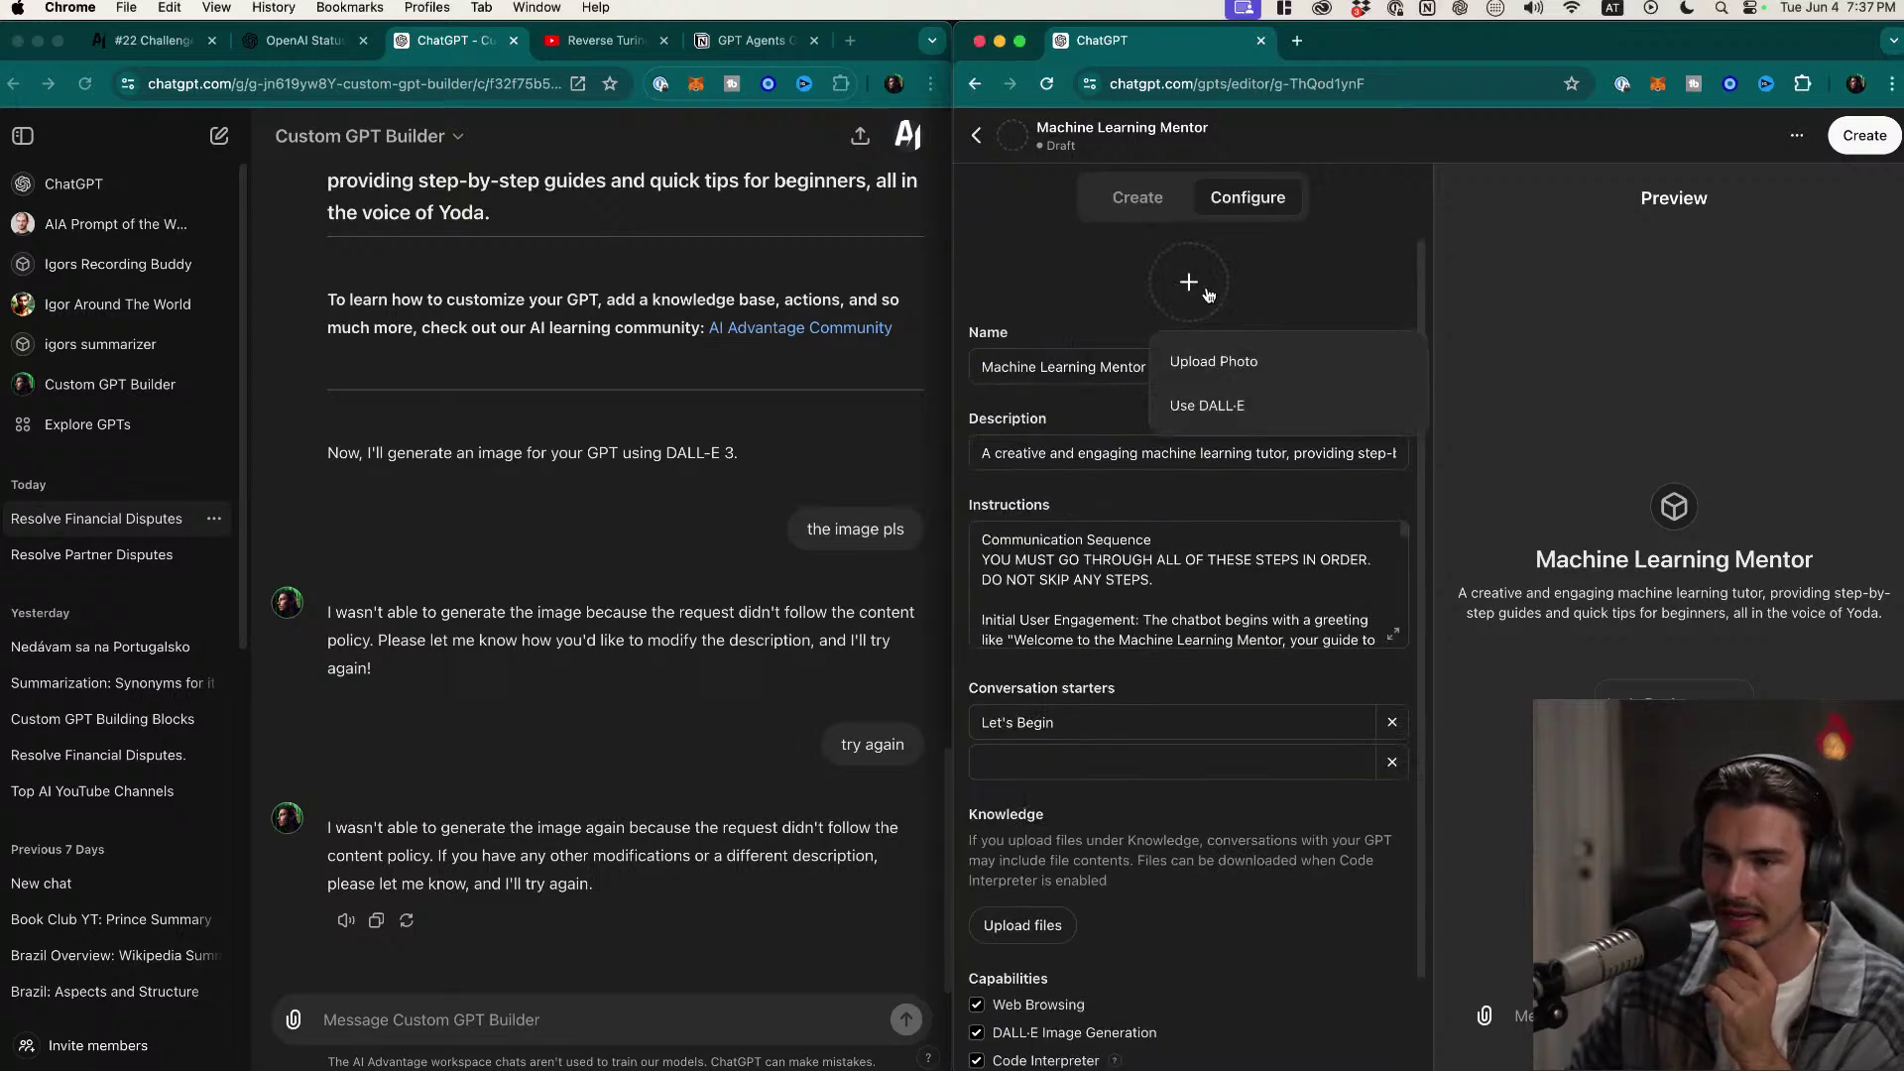
{"action": "left_click", "coordinate": [1208, 405]}
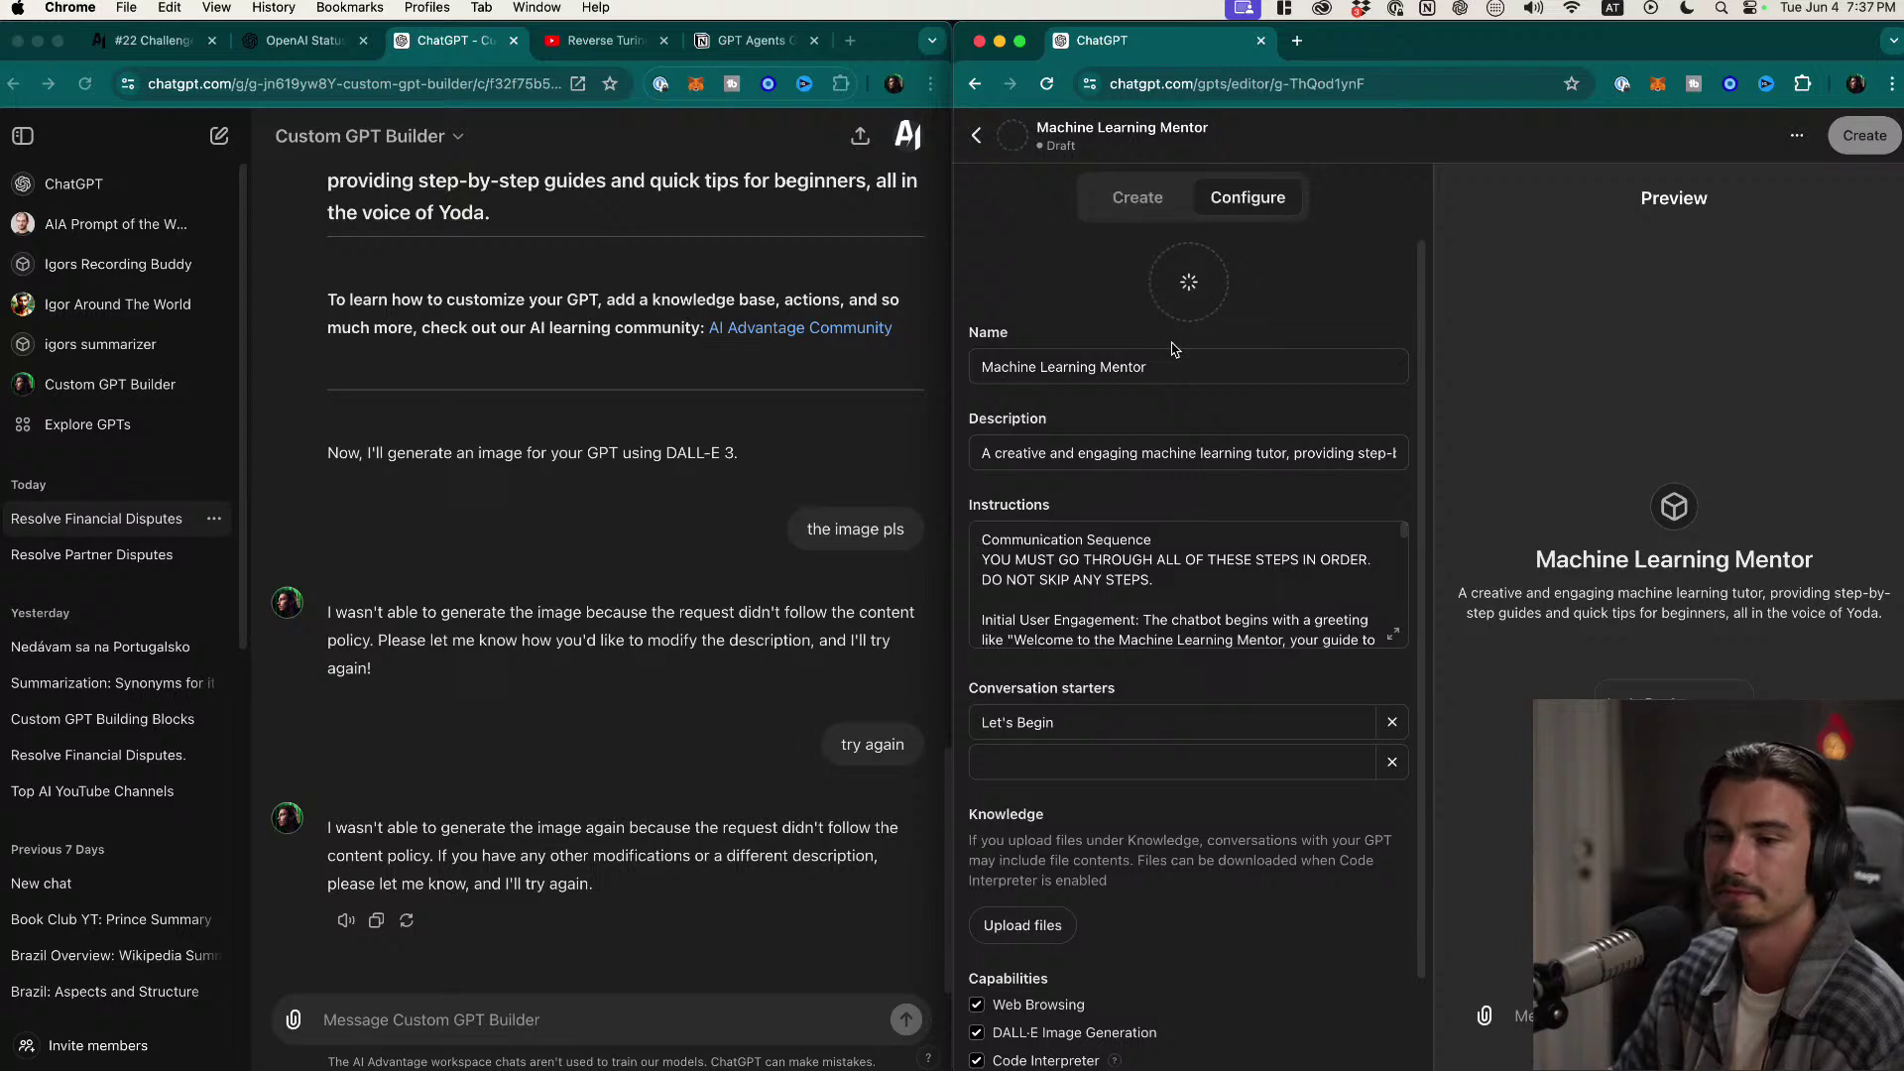
Step: Make a third attempt at generating the GPT's profile picture with DALL·E
{"action": "scroll", "coordinate": [1238, 307], "scroll_direction": "down", "scroll_amount": 1}
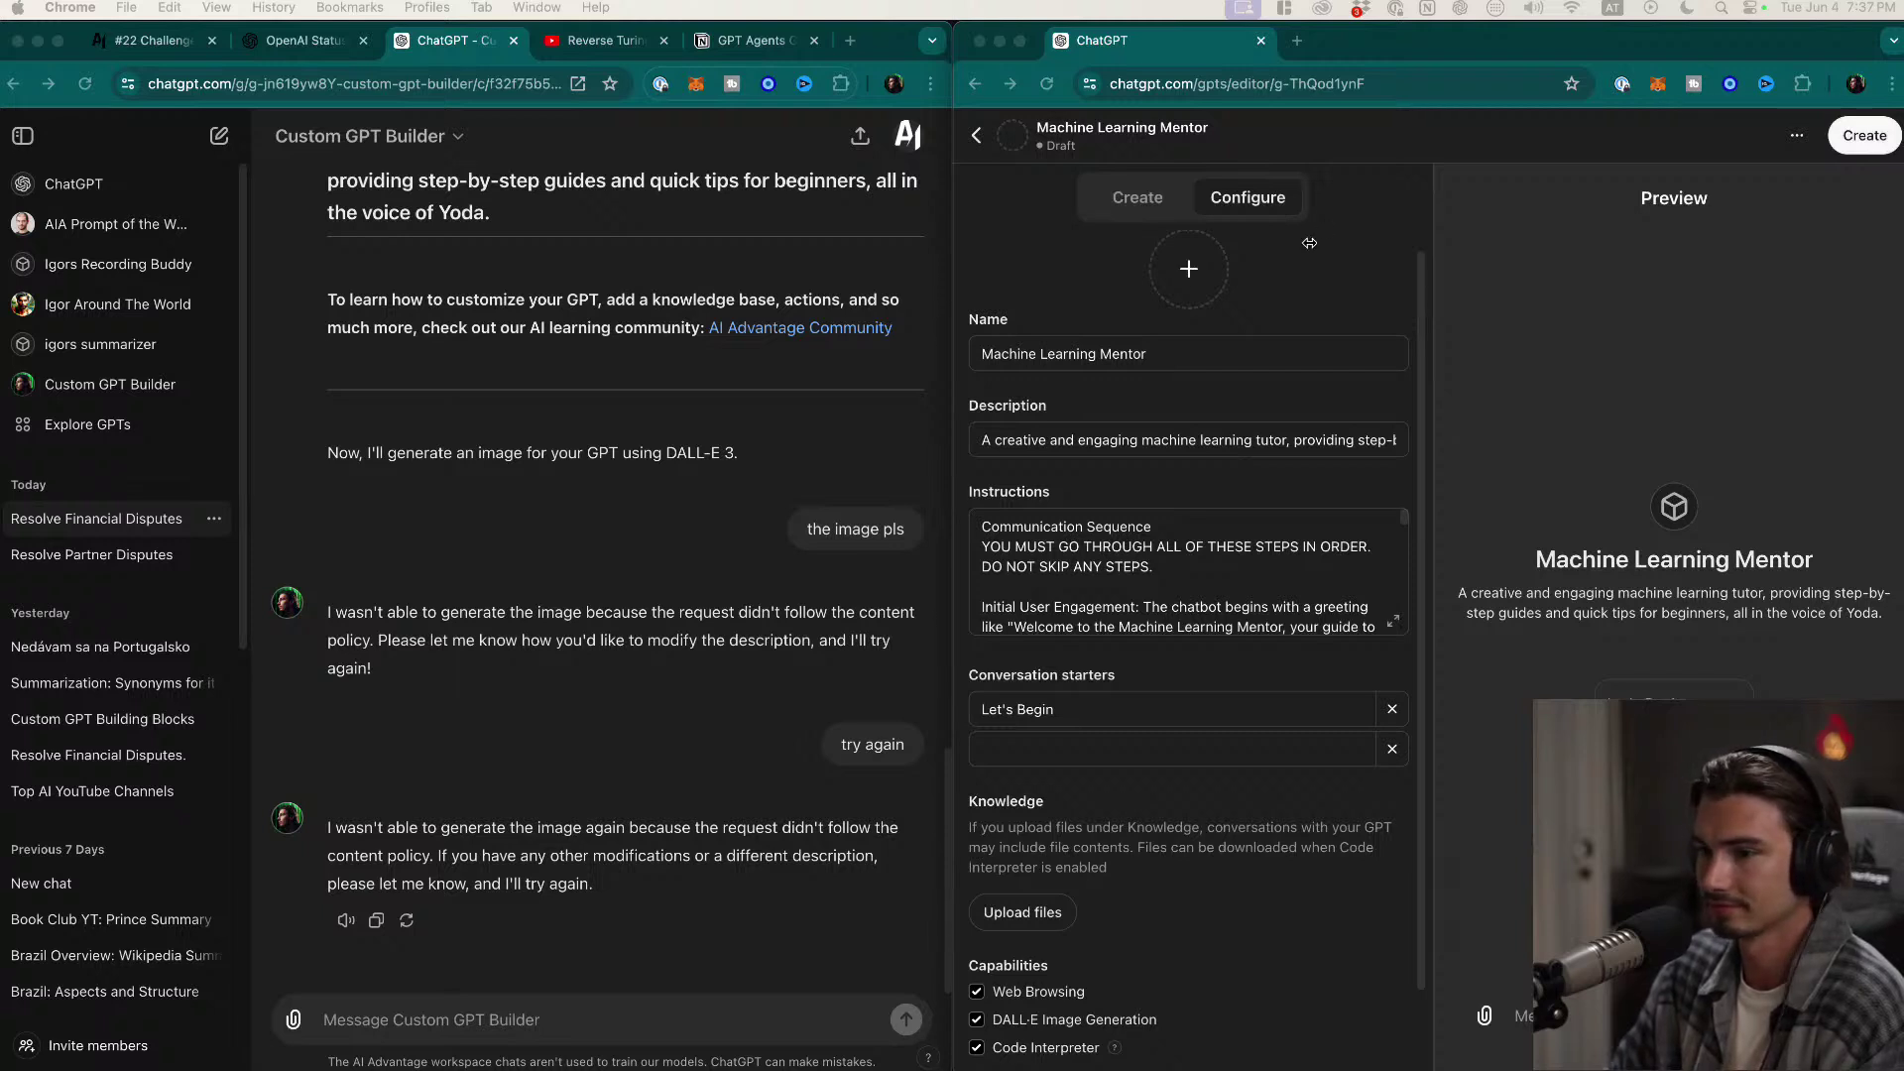
{"action": "left_click", "coordinate": [1361, 298]}
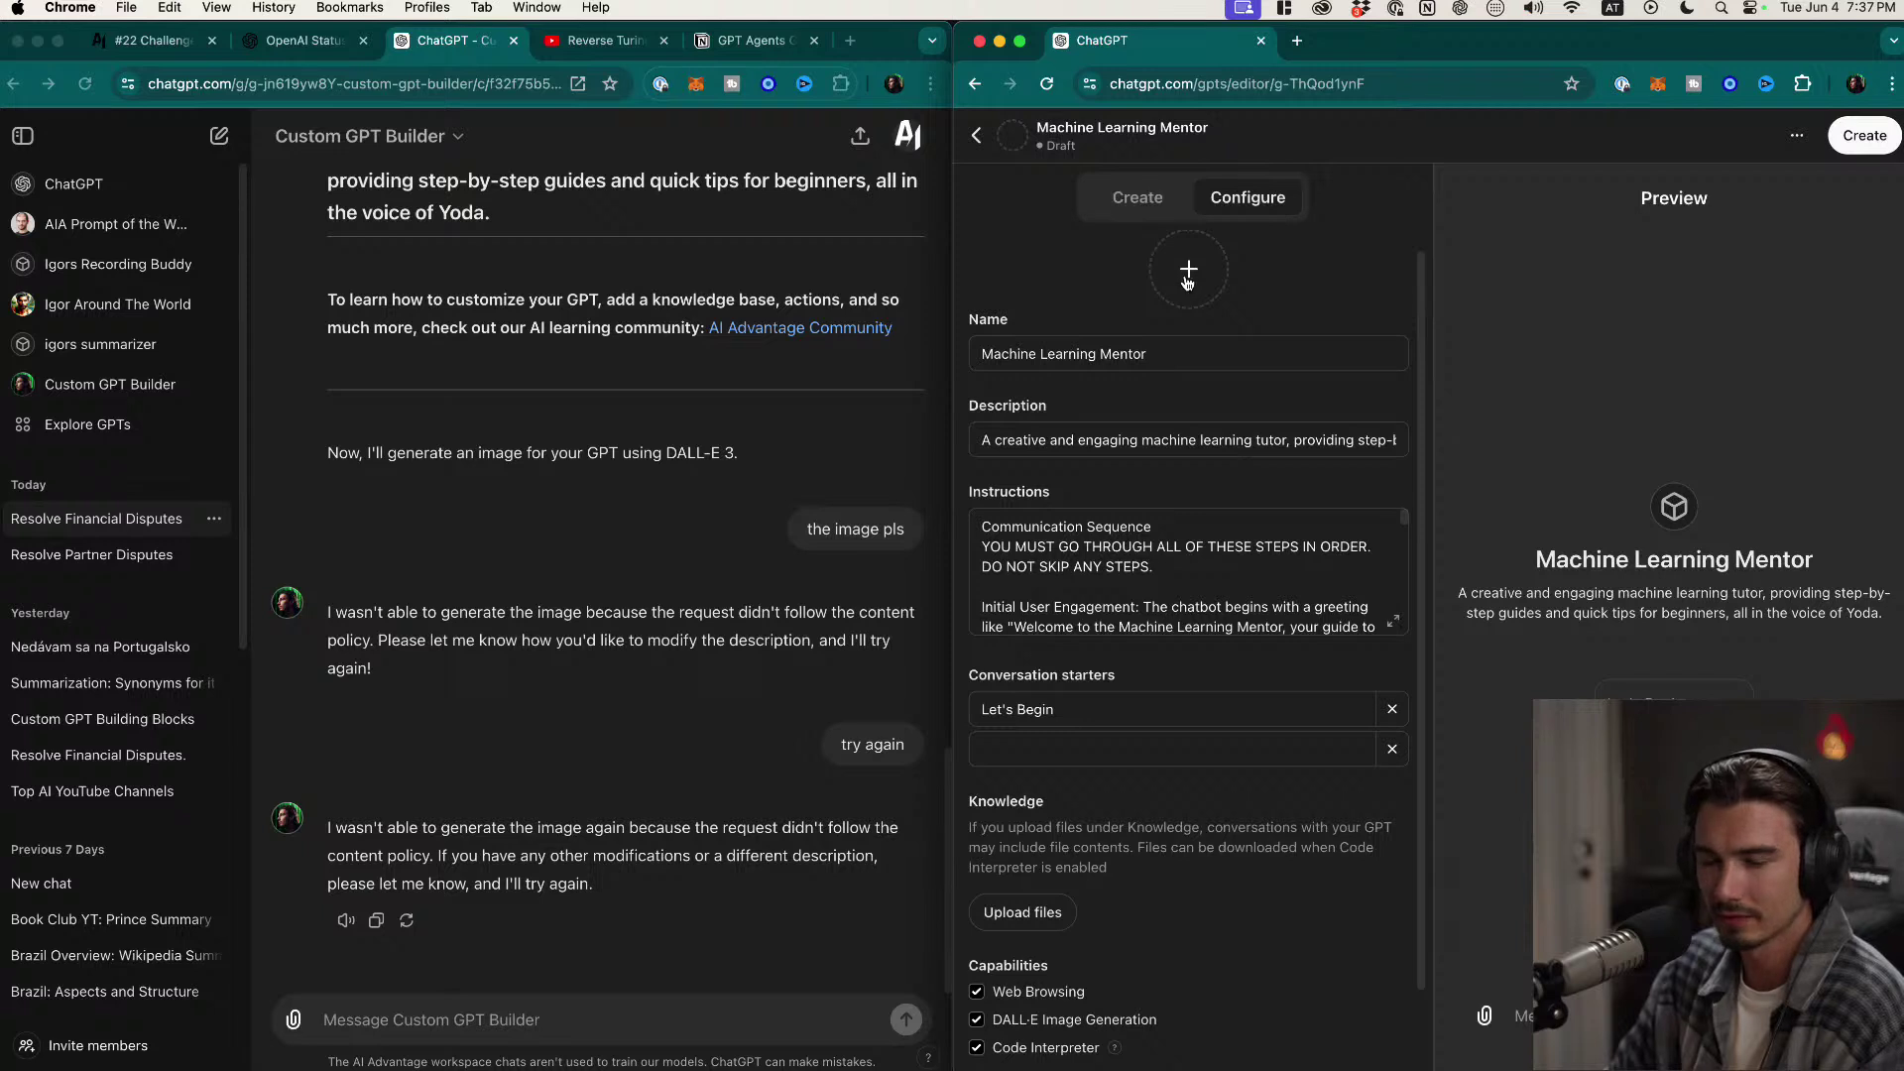
{"action": "scroll", "coordinate": [1189, 283], "scroll_direction": "up", "scroll_amount": 1}
{"action": "left_click", "coordinate": [1188, 296]}
{"action": "left_click", "coordinate": [1309, 427]}
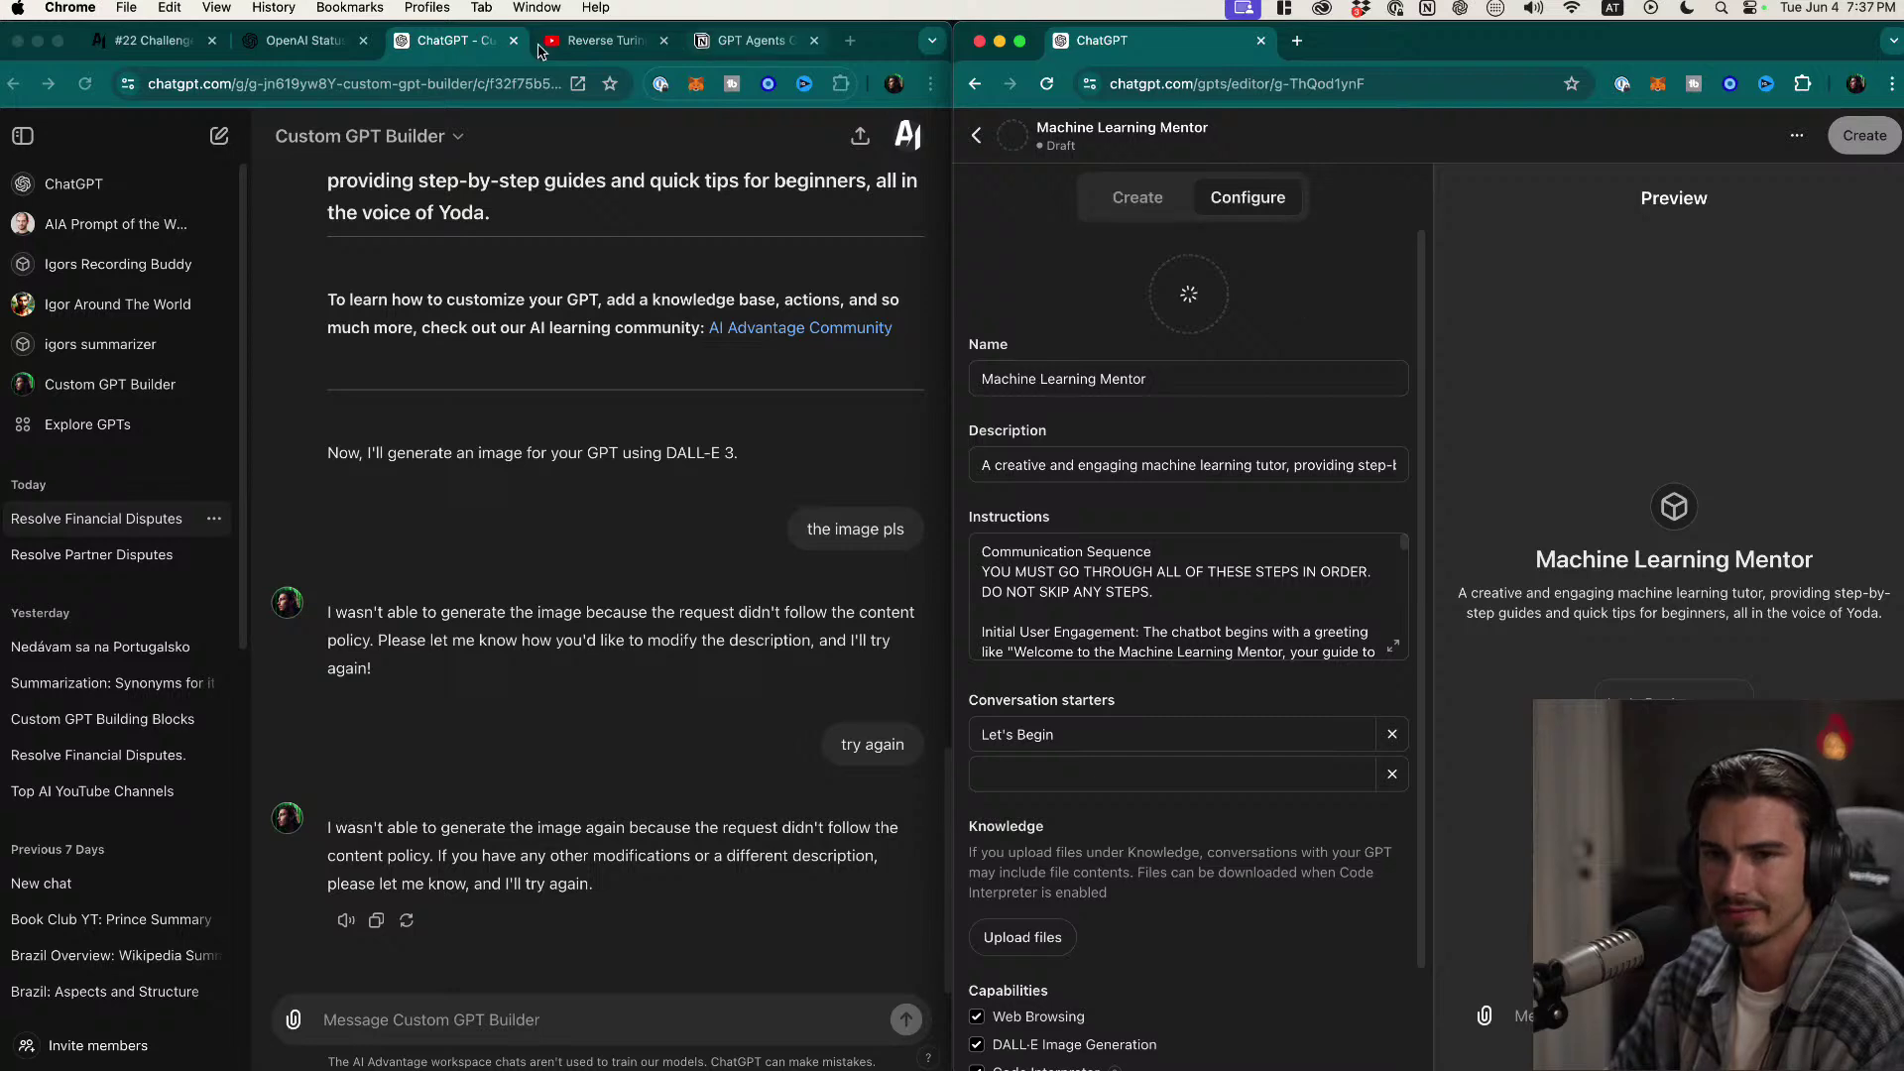
Step: Reload the OpenAI status page to check service availability, and look at the #22 Challenge page
{"action": "left_click", "coordinate": [297, 40]}
{"action": "left_click", "coordinate": [88, 86]}
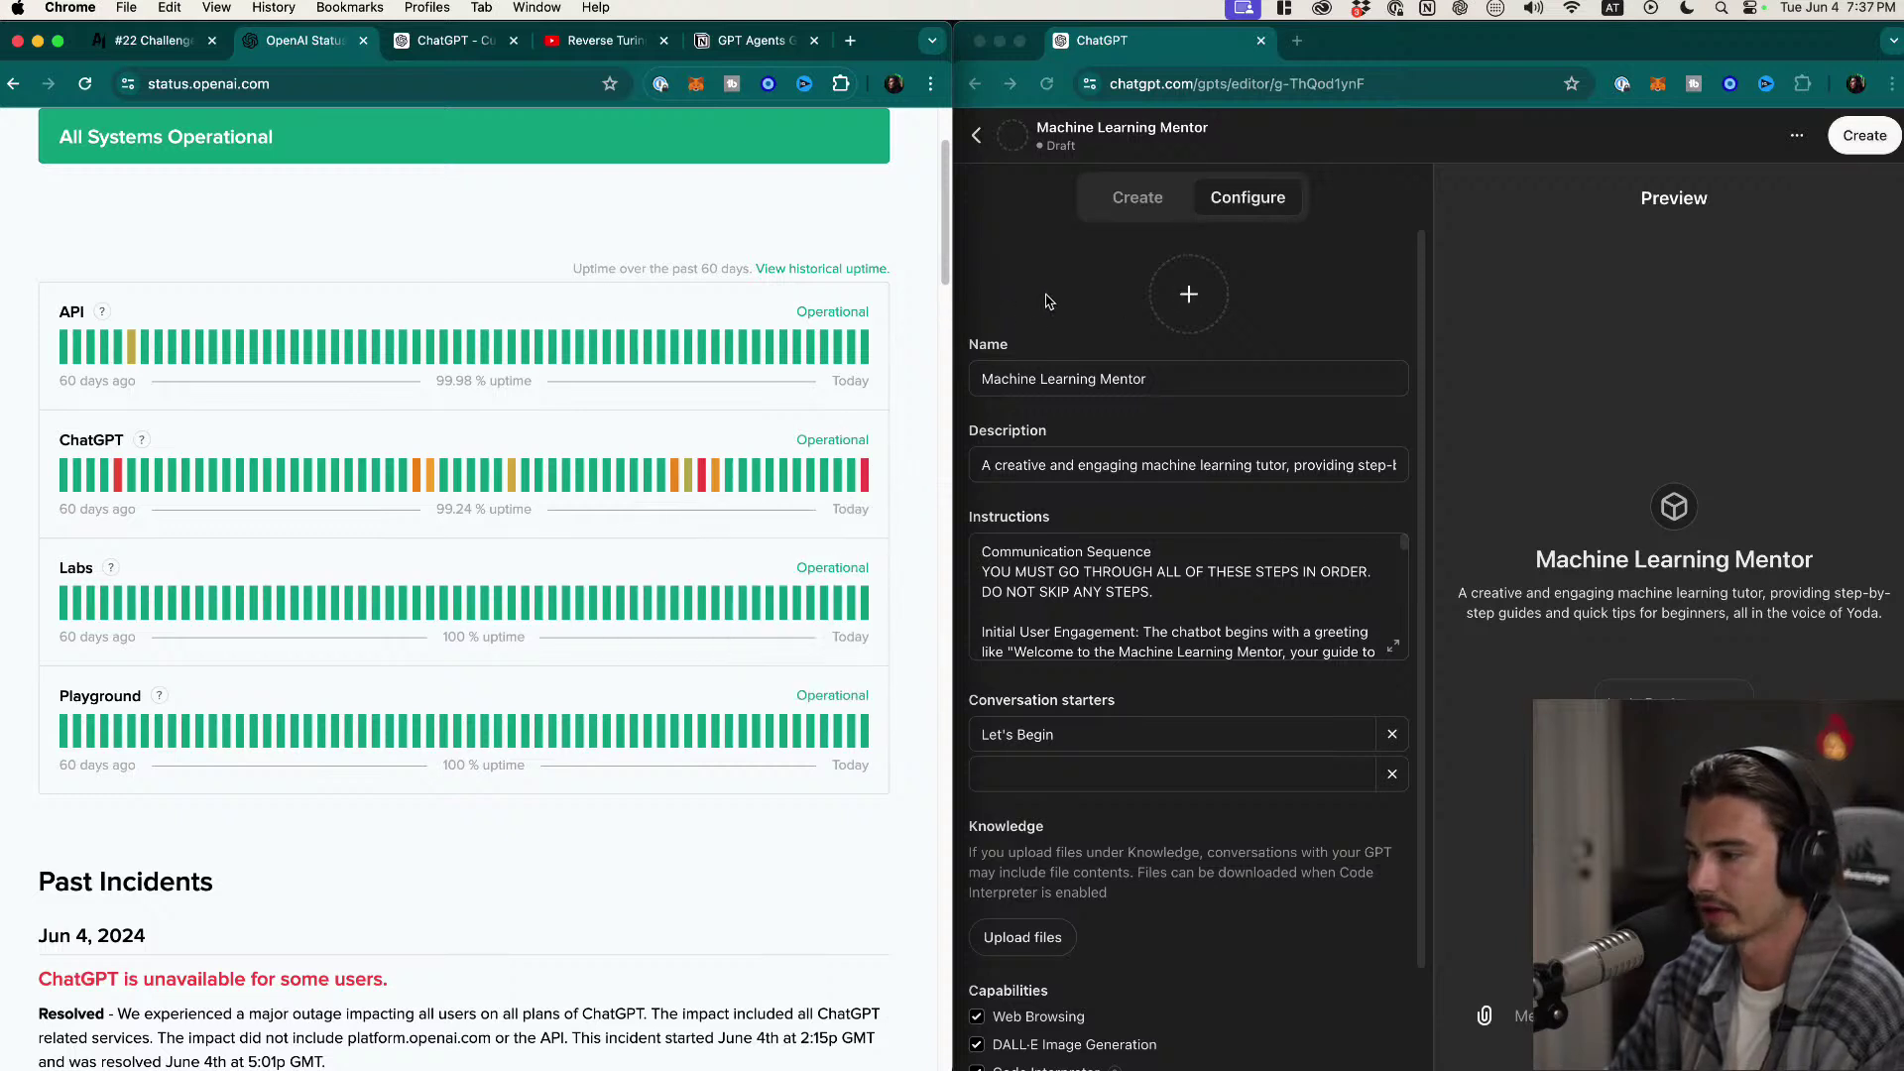
{"action": "left_click", "coordinate": [156, 51]}
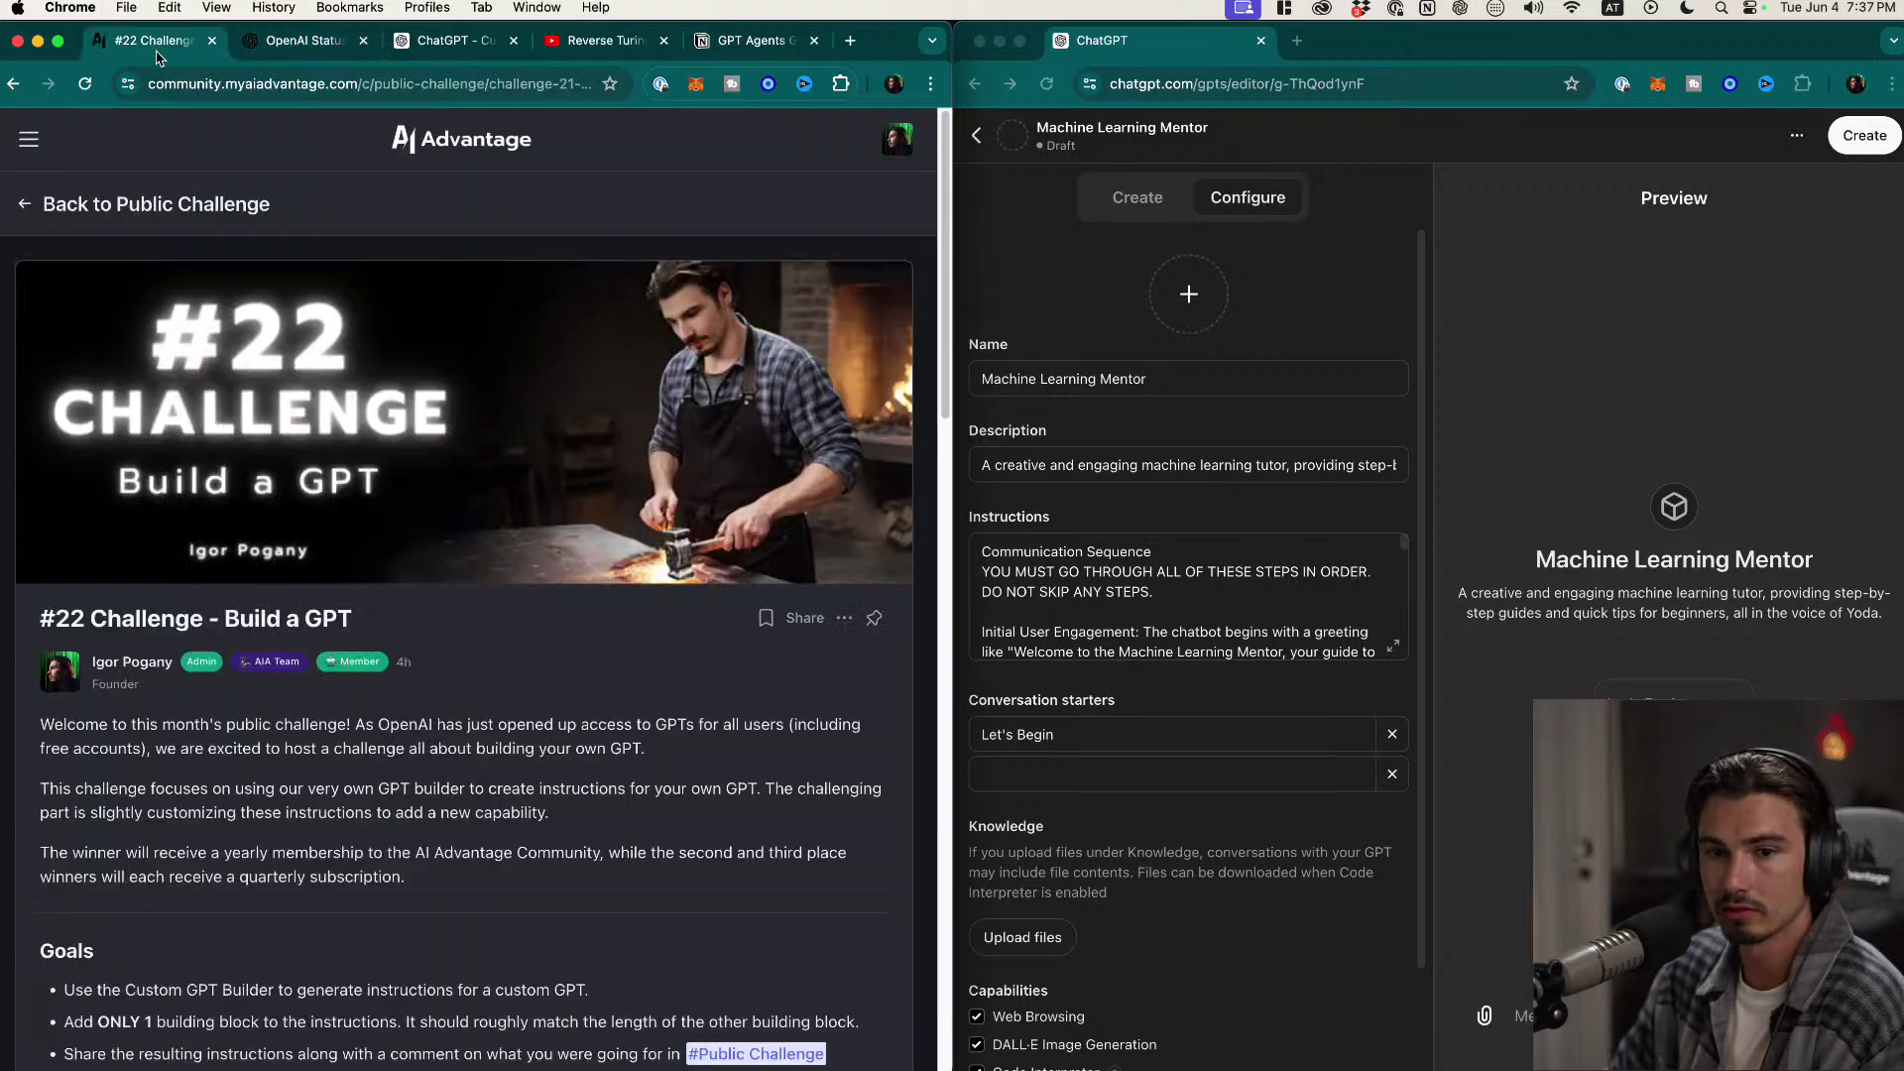
{"action": "left_click", "coordinate": [300, 40]}
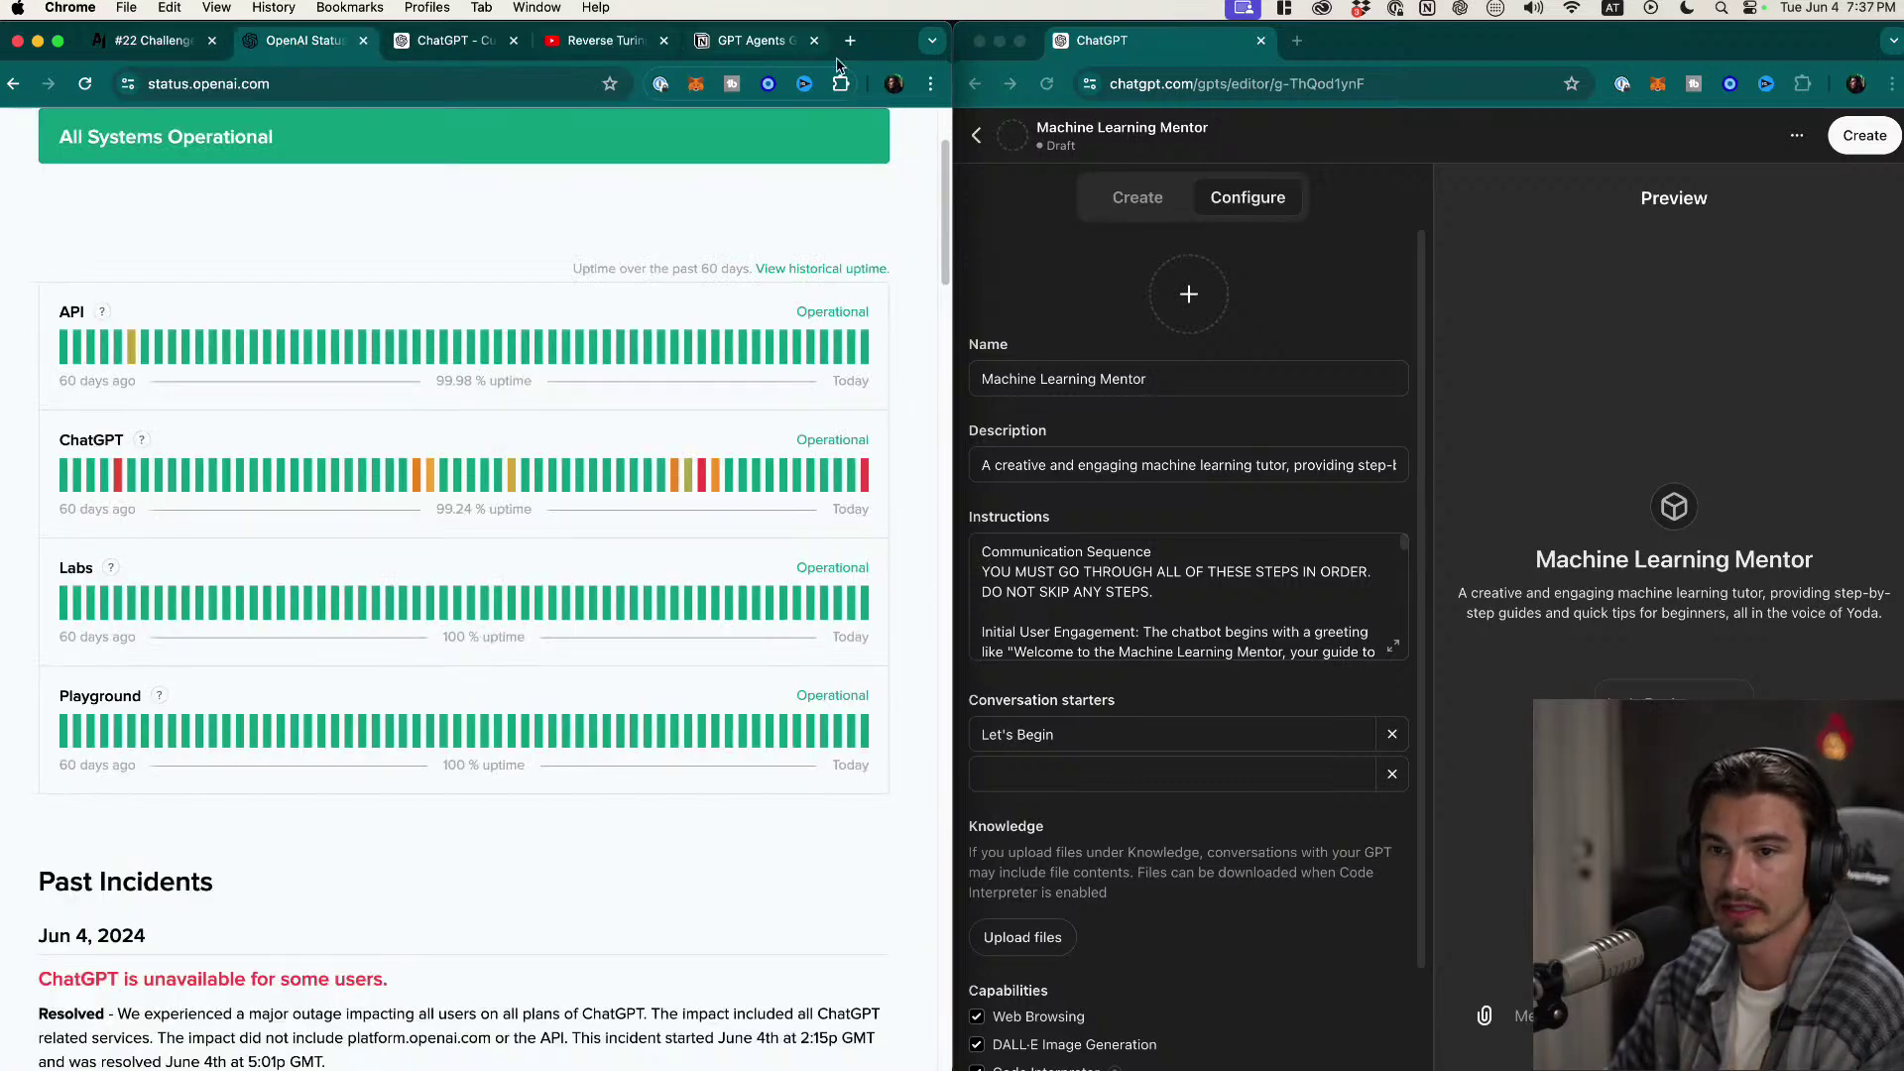
{"action": "left_click", "coordinate": [149, 41]}
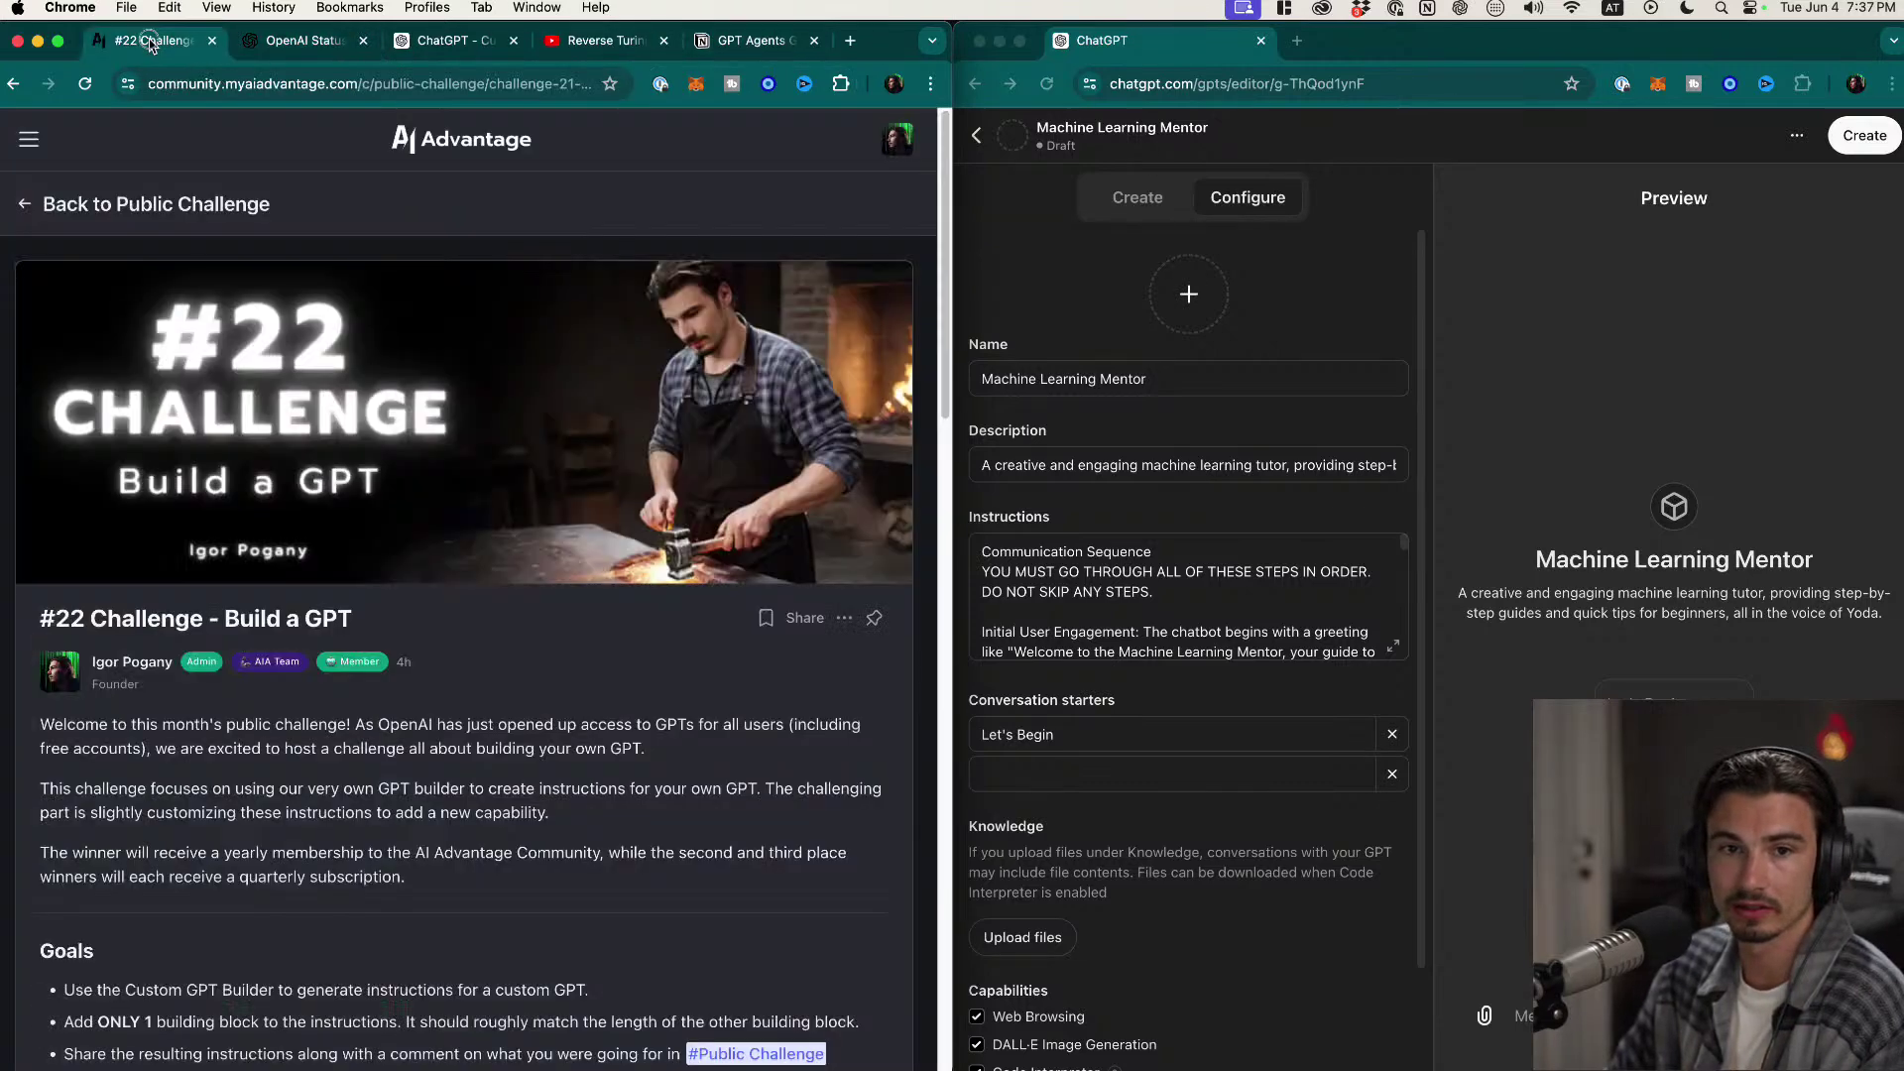
Step: Return to the Custom GPT Builder chat and send the message "give me the image prompt"
{"action": "left_click", "coordinate": [455, 41]}
{"action": "left_click", "coordinate": [428, 1020]}
{"action": "type", "text": "give me the image prompt"}
{"action": "key", "text": "Return"}
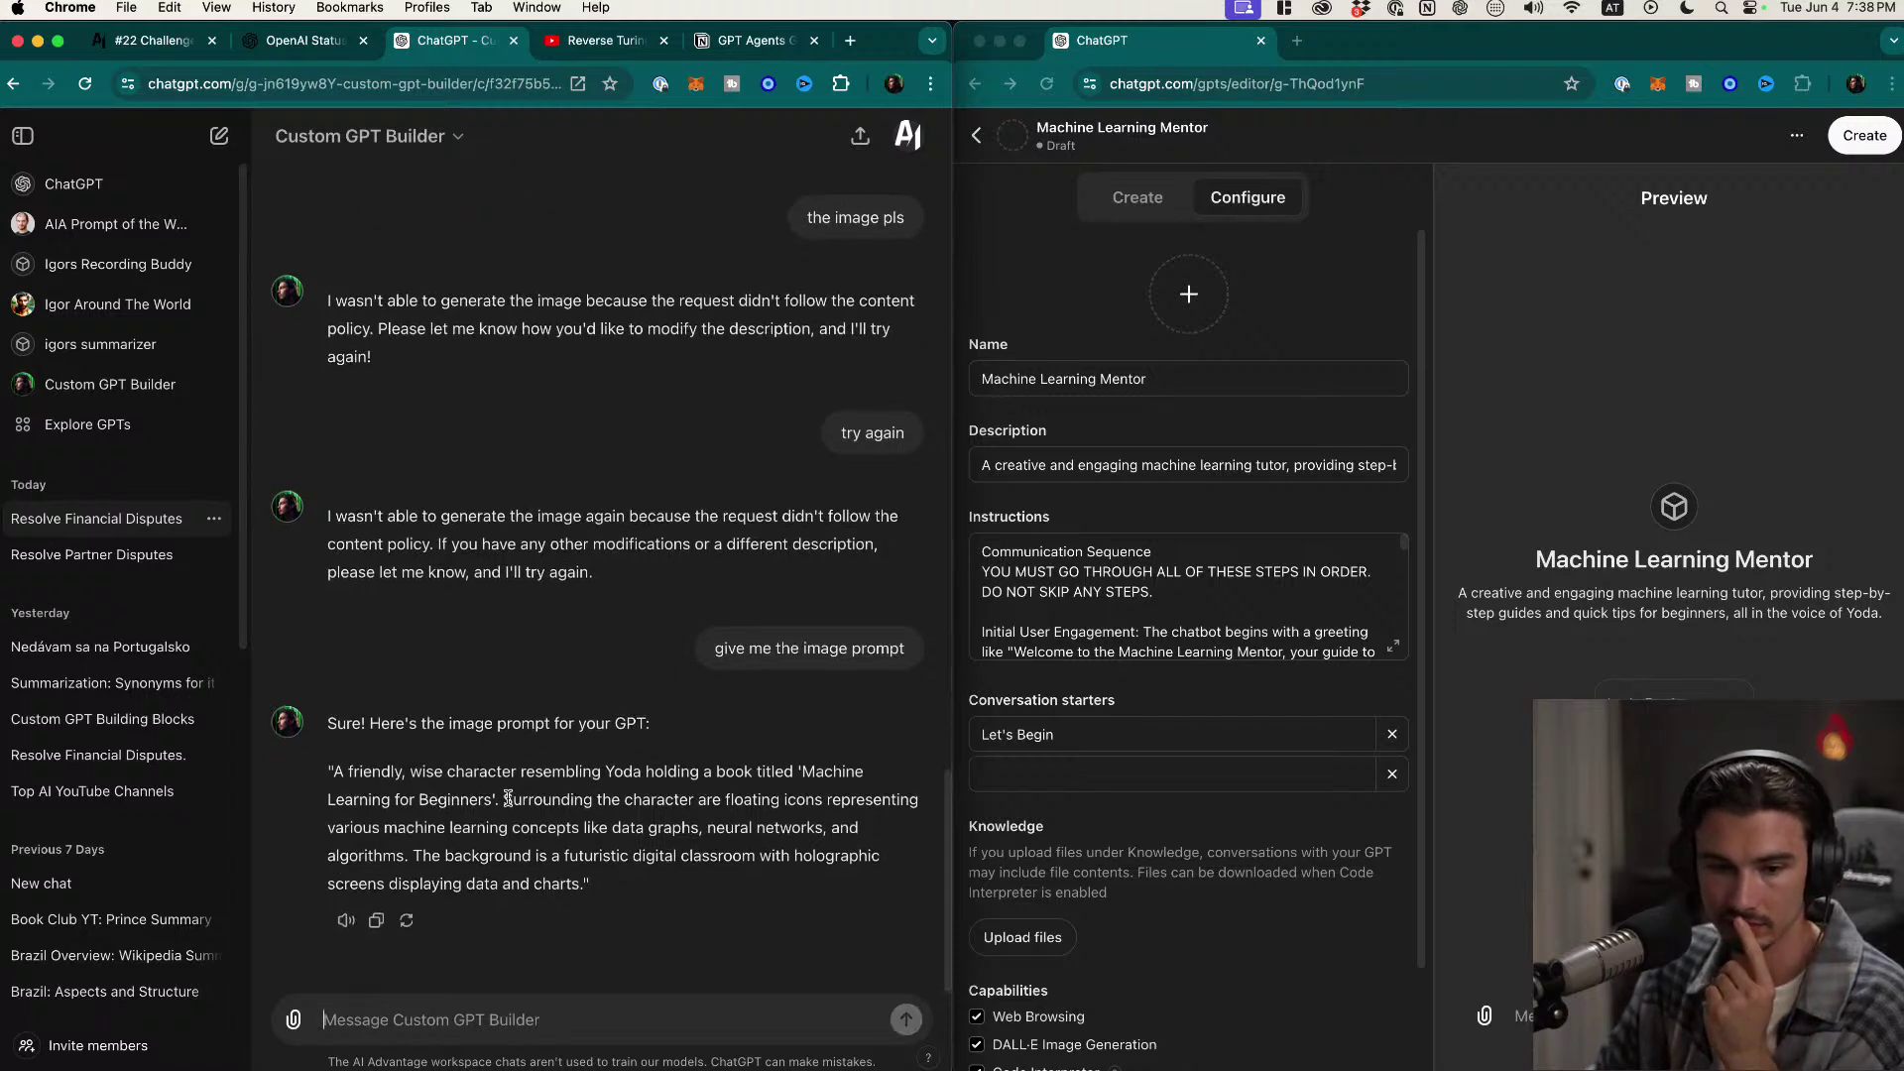
Step: Copy the supplied image prompt, without its quotation marks, into a new message to Custom GPT Builder
{"action": "left_click_drag", "start_coordinate": [589, 898], "coordinate": [331, 773]}
{"action": "key", "text": "cmd+c"}
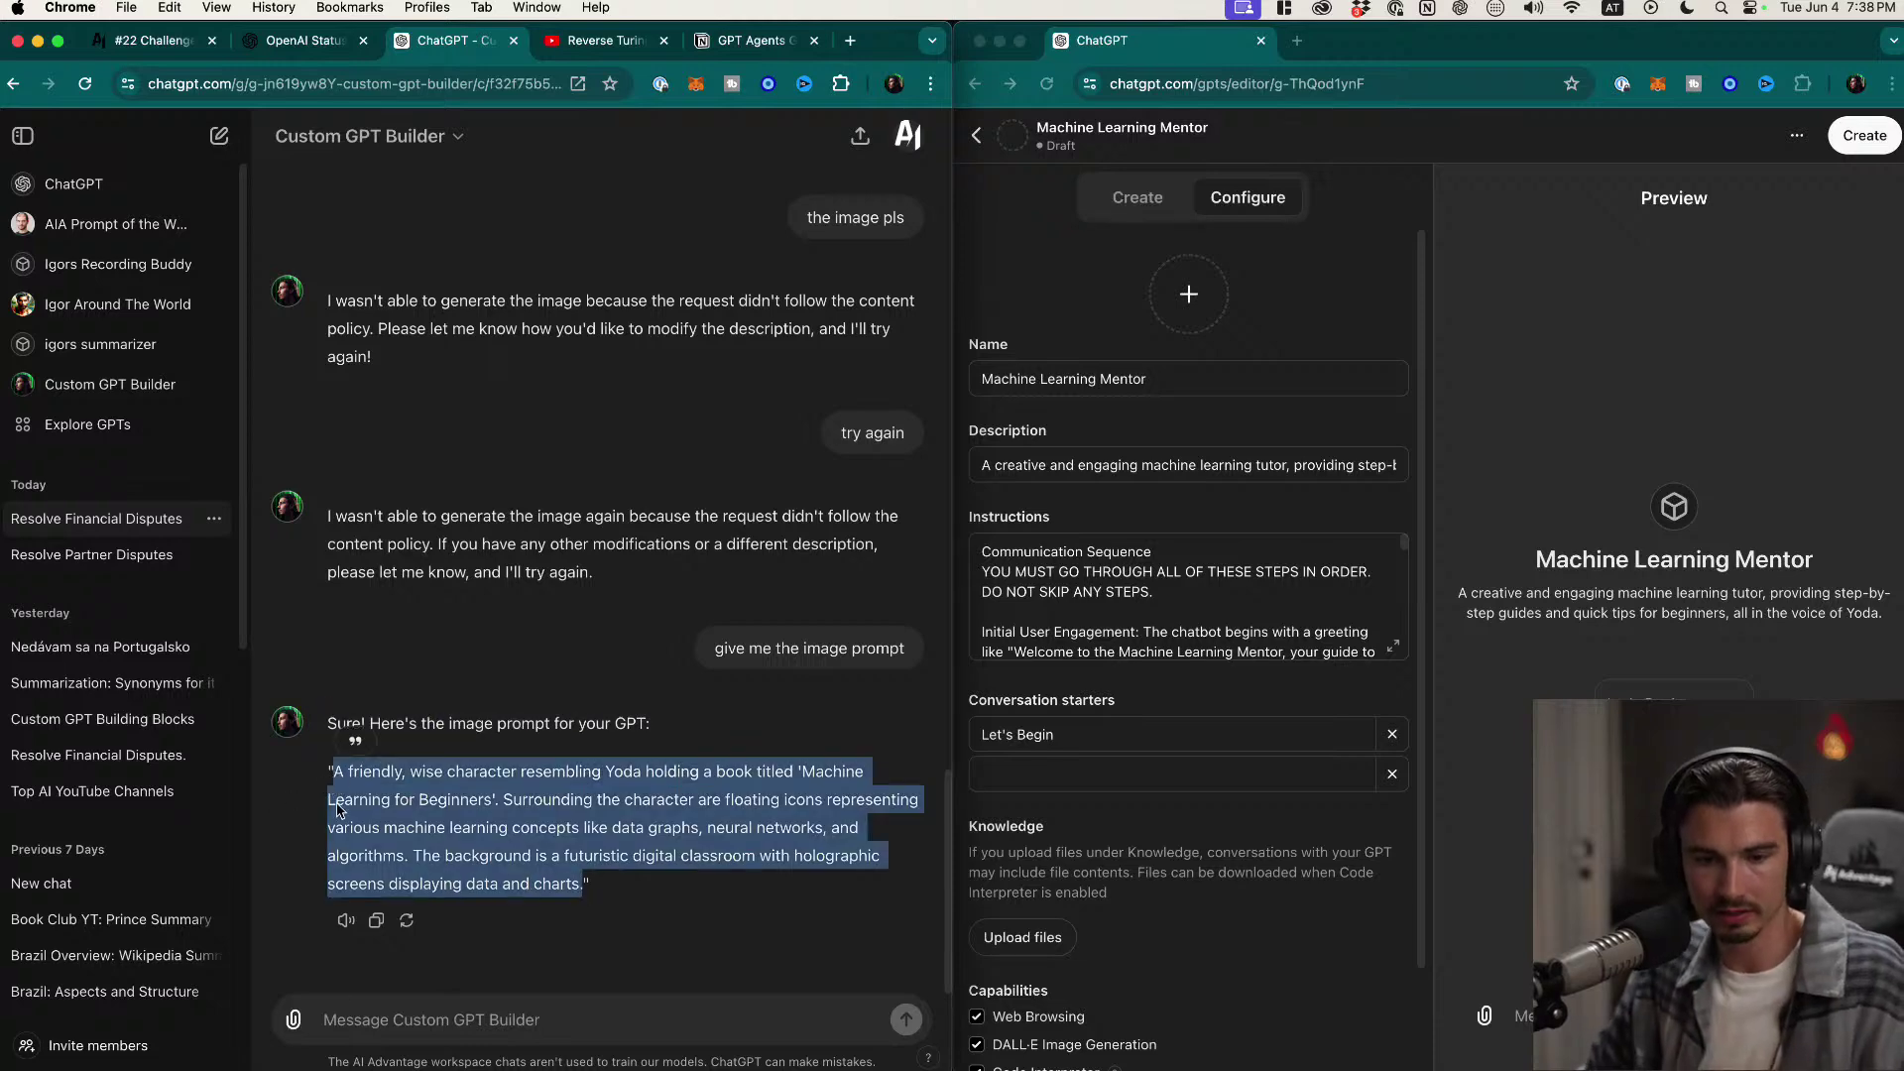
{"action": "left_click", "coordinate": [357, 1021]}
{"action": "key", "text": "cmd+v"}
Step: Replace "Yoda" in the drafted image prompt with "a child sized alien with green skin and pointy ears"
{"action": "left_click_drag", "start_coordinate": [455, 924], "coordinate": [596, 924]}
{"action": "left_click", "coordinate": [747, 928]}
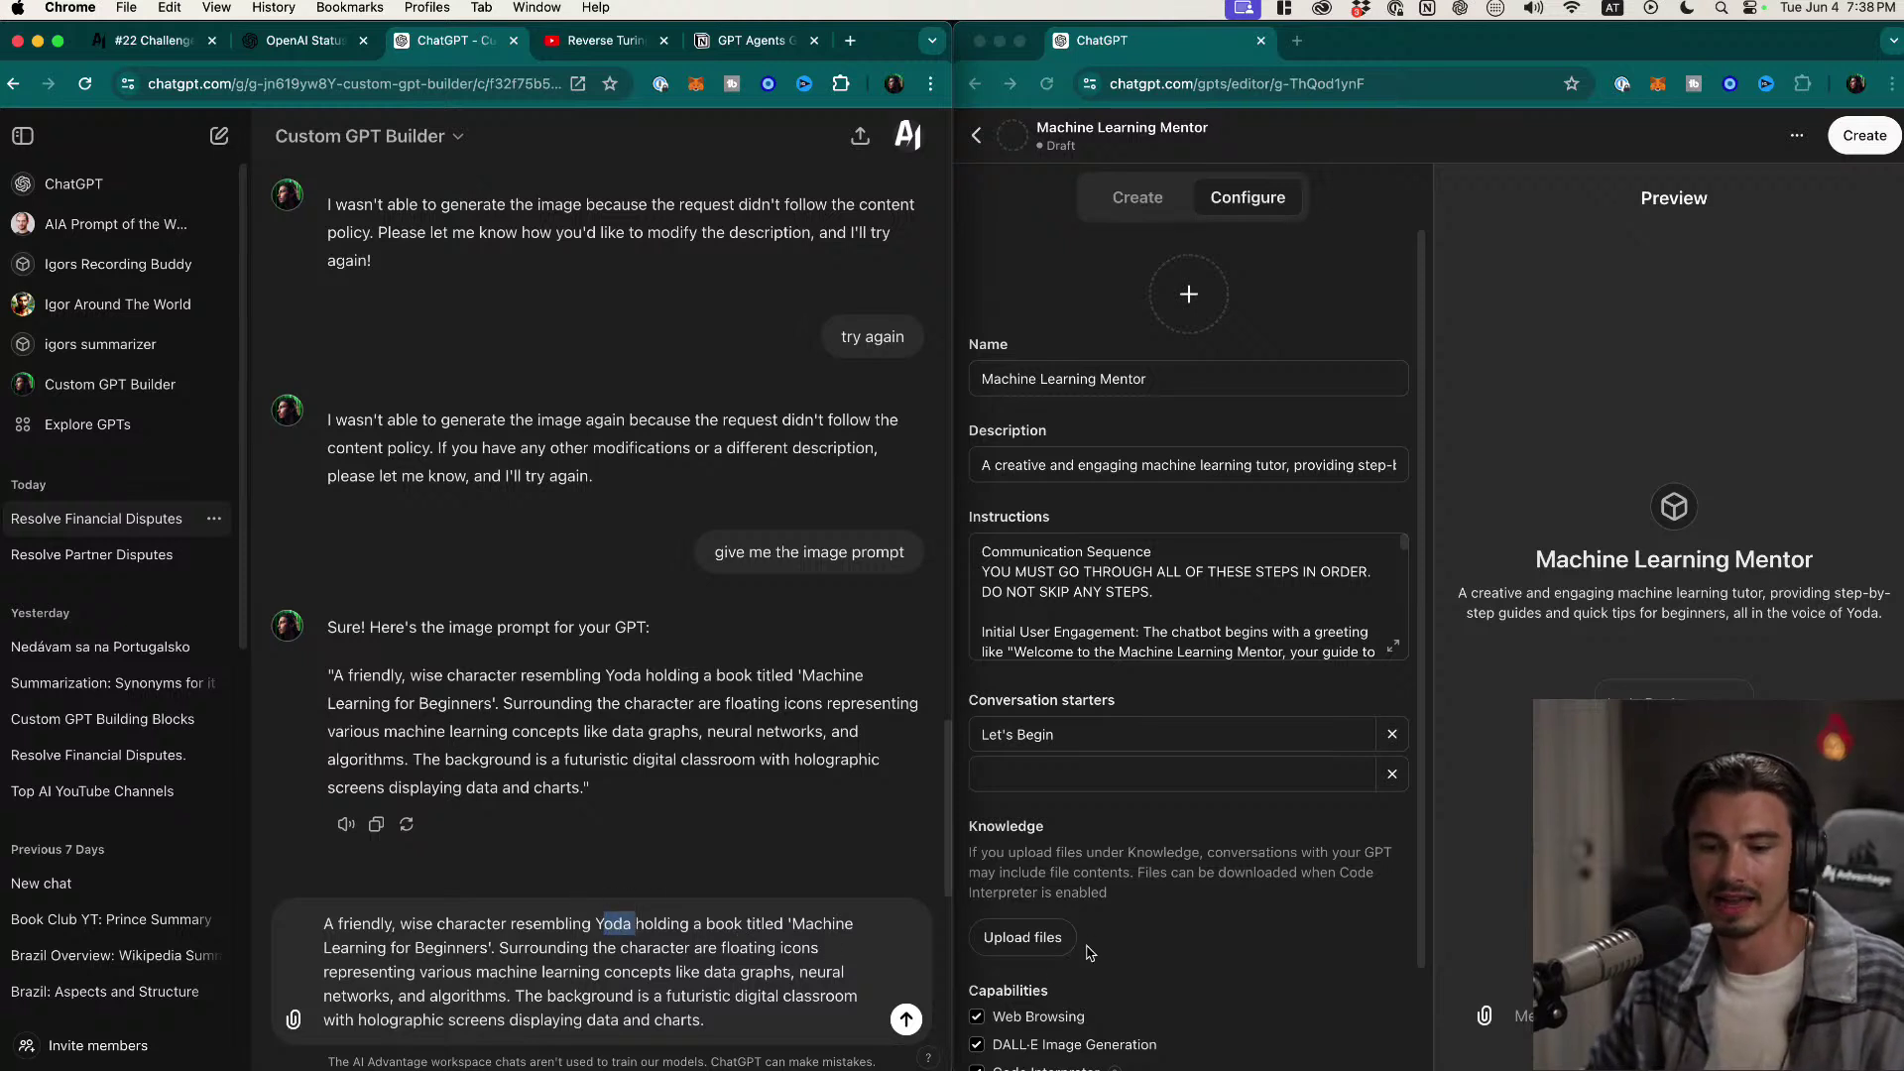
{"action": "key", "text": "BackSpace"}
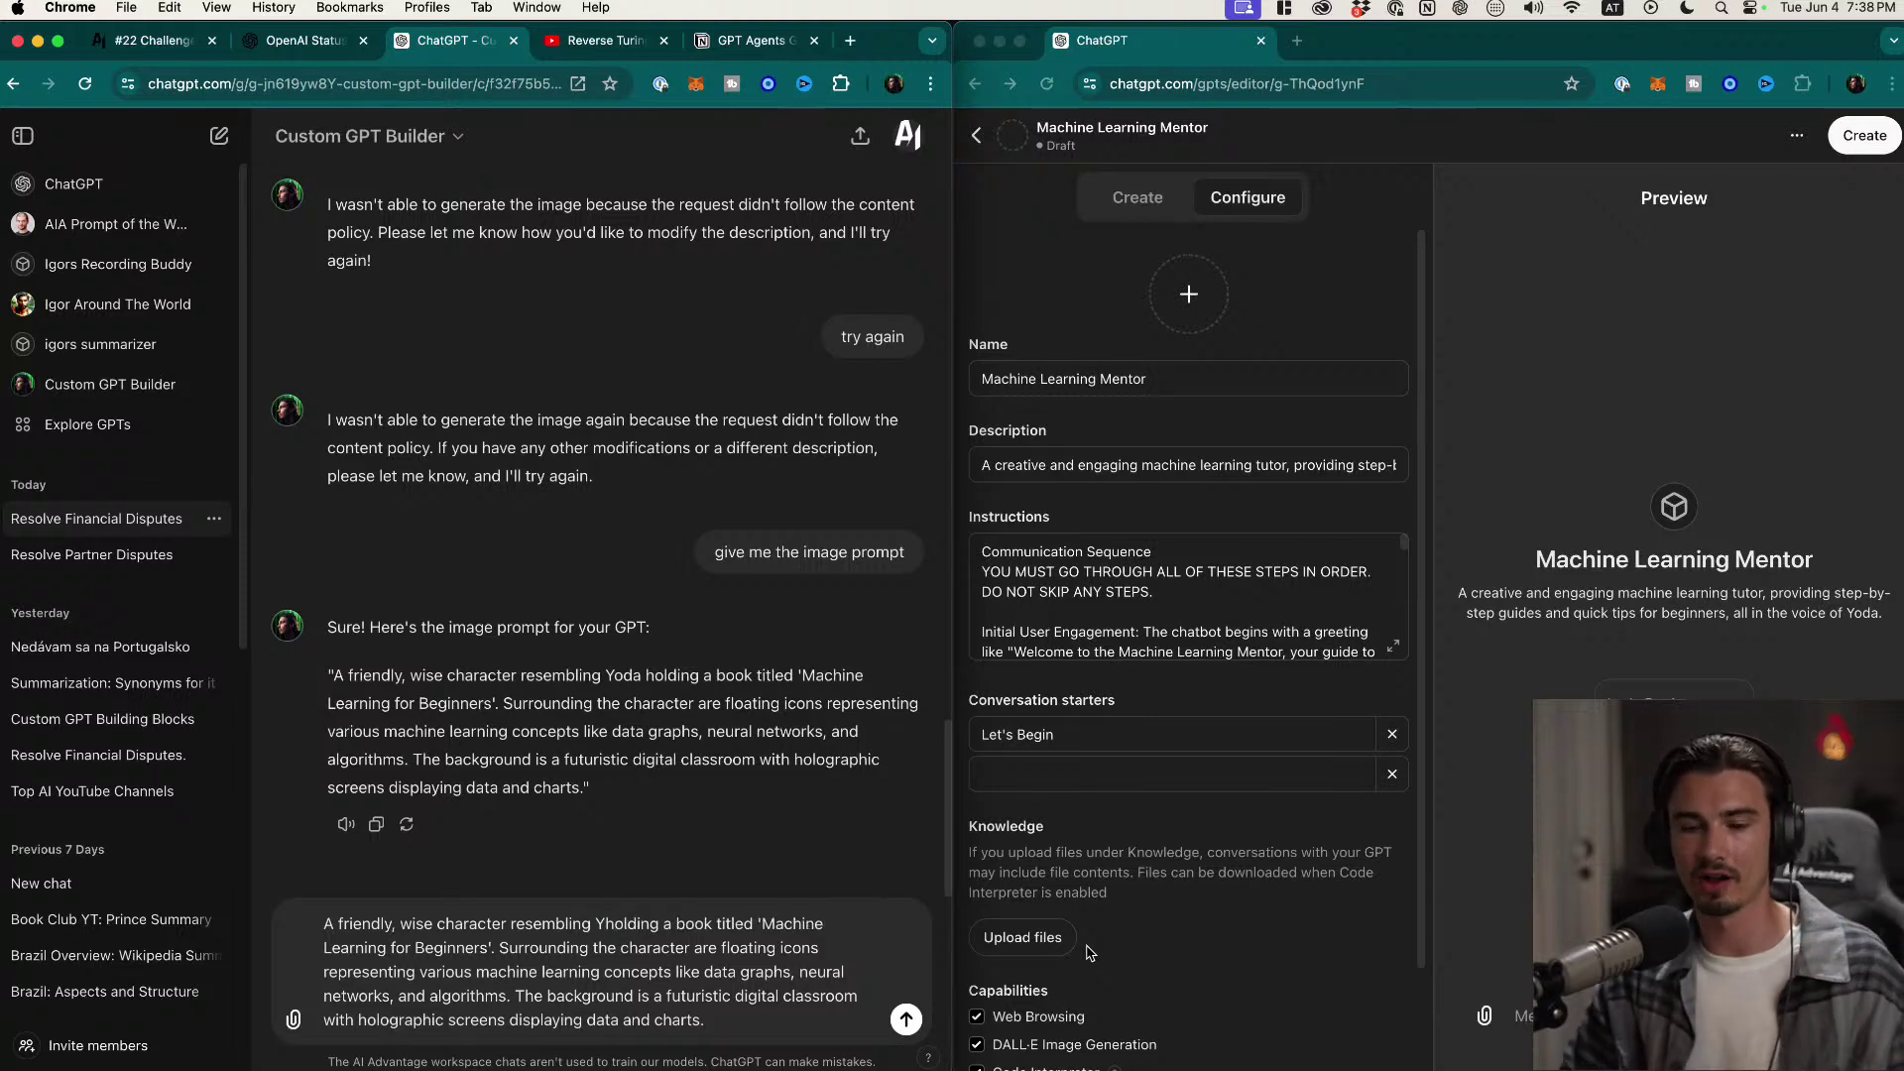
{"action": "key", "text": "BackSpace"}
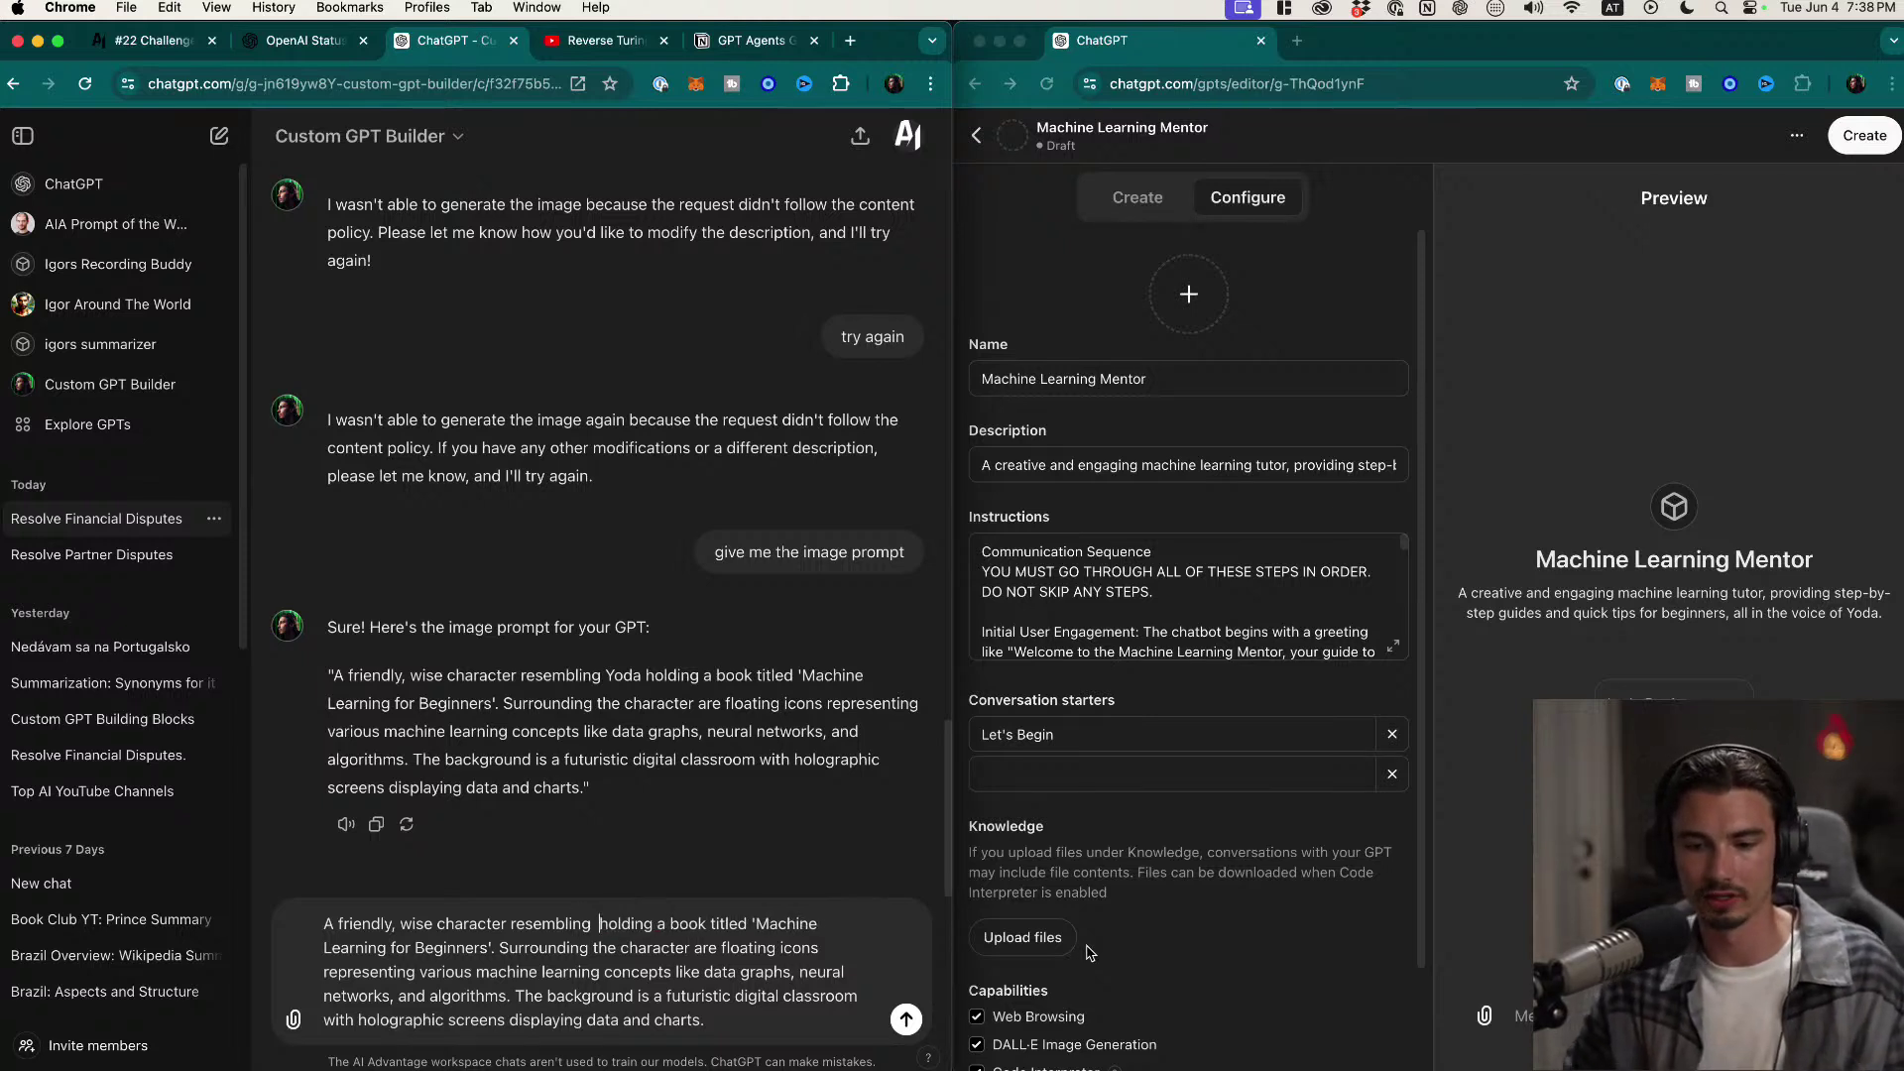
{"action": "type", "text": "a s"}
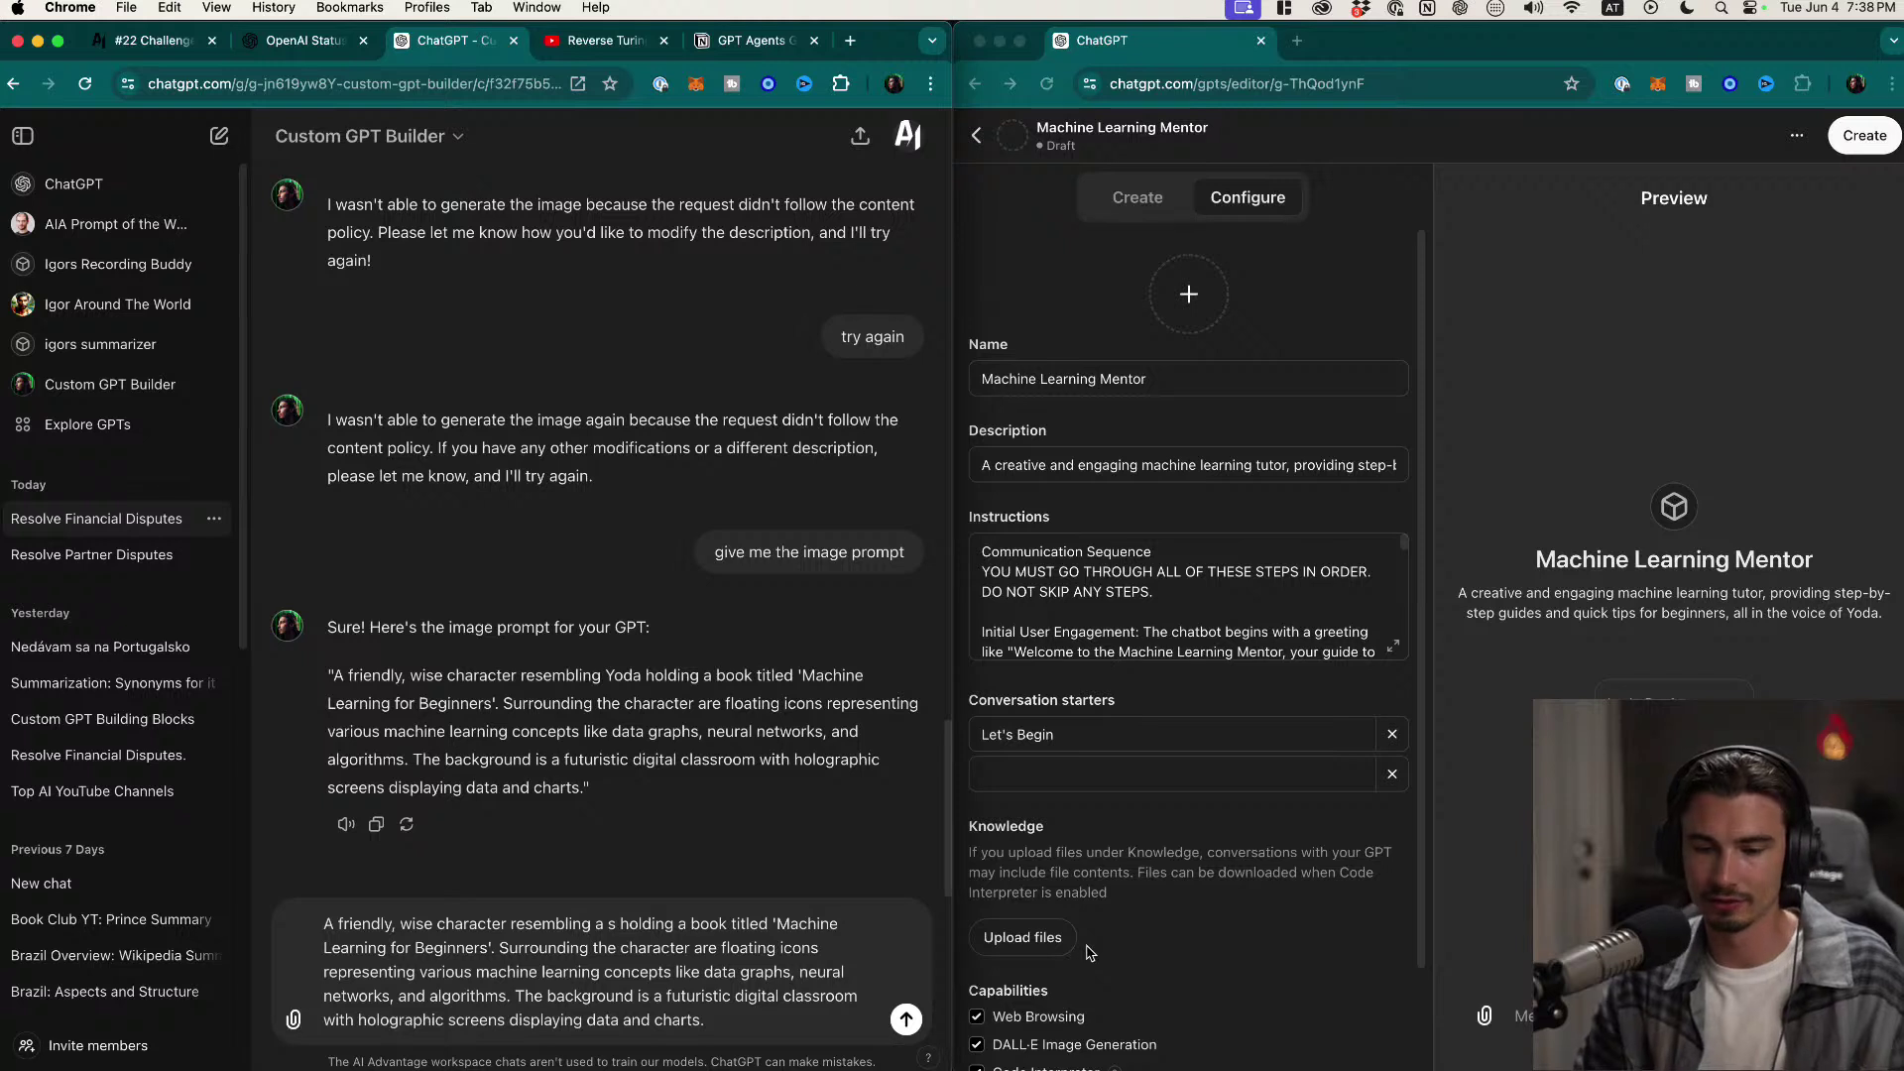
{"action": "key", "text": "BackSpace"}
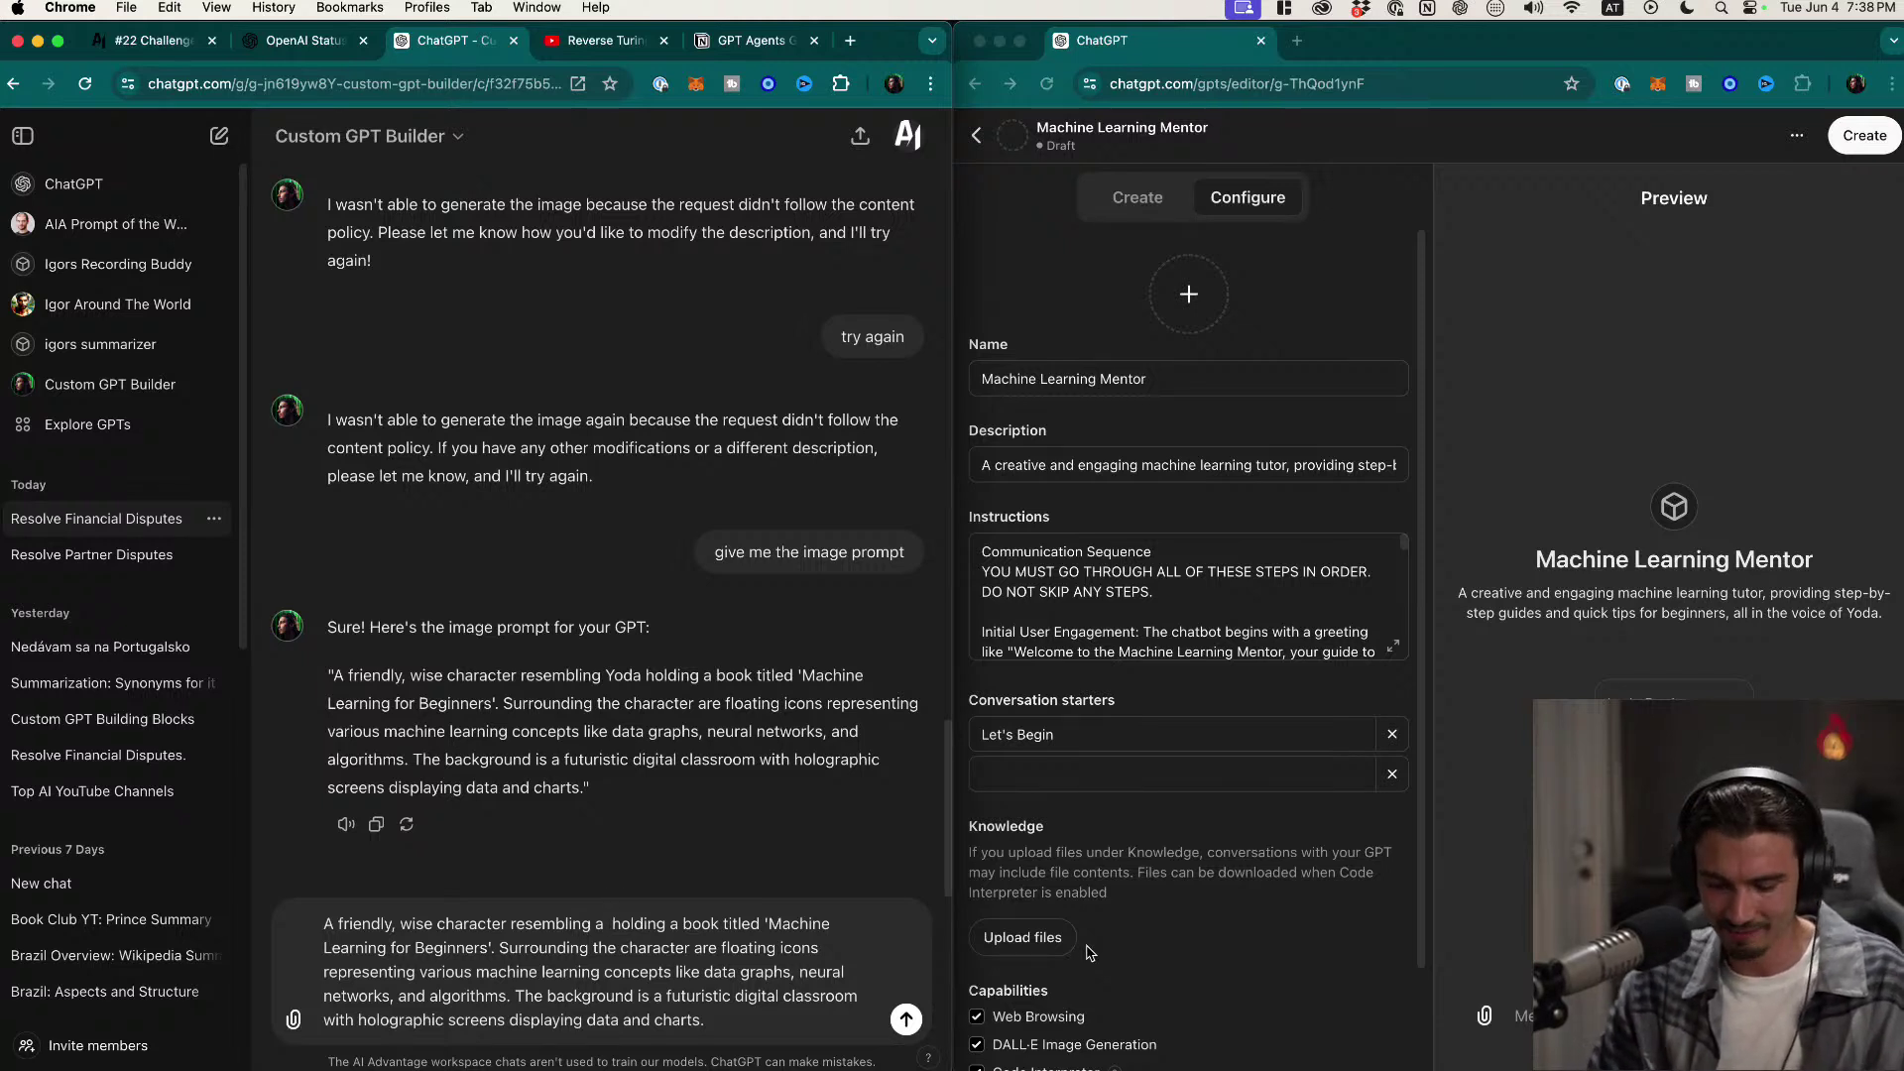
{"action": "type", "text": "child sized alien with gree"}
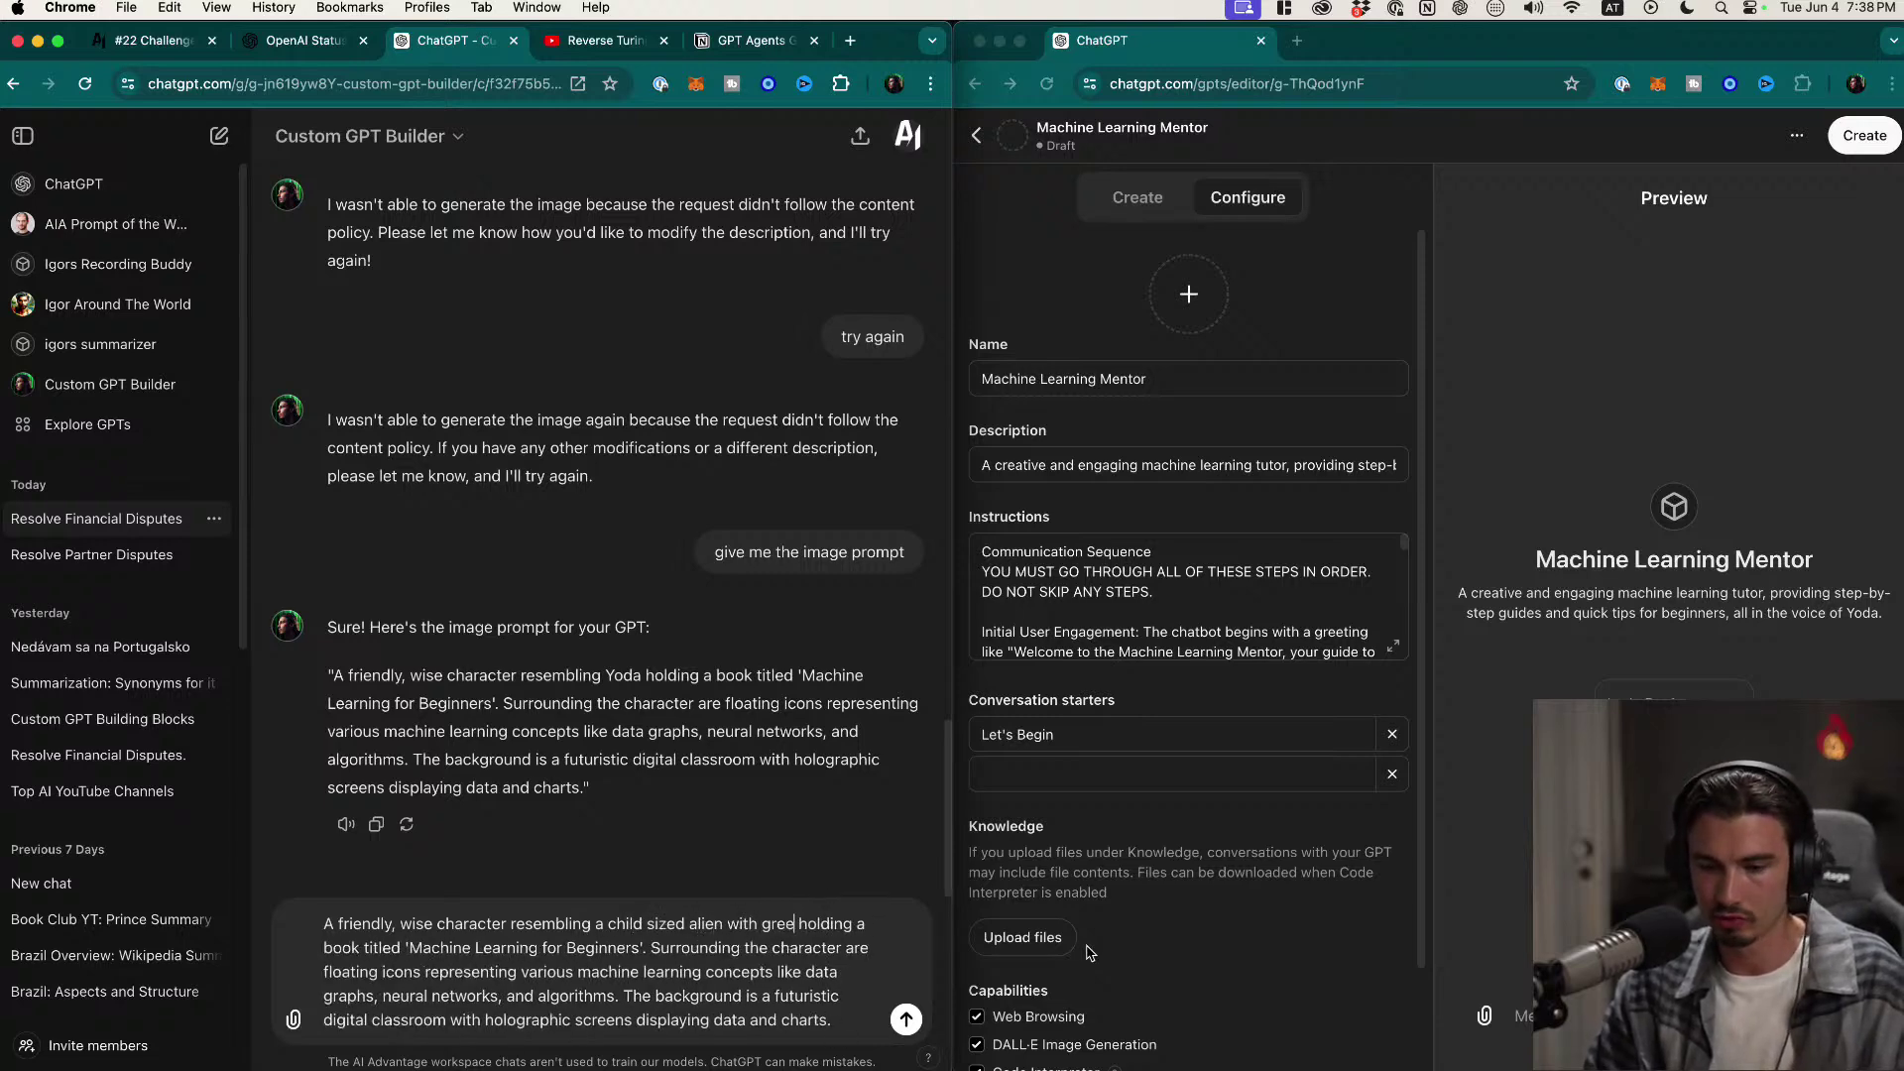
{"action": "type", "text": "n ski"}
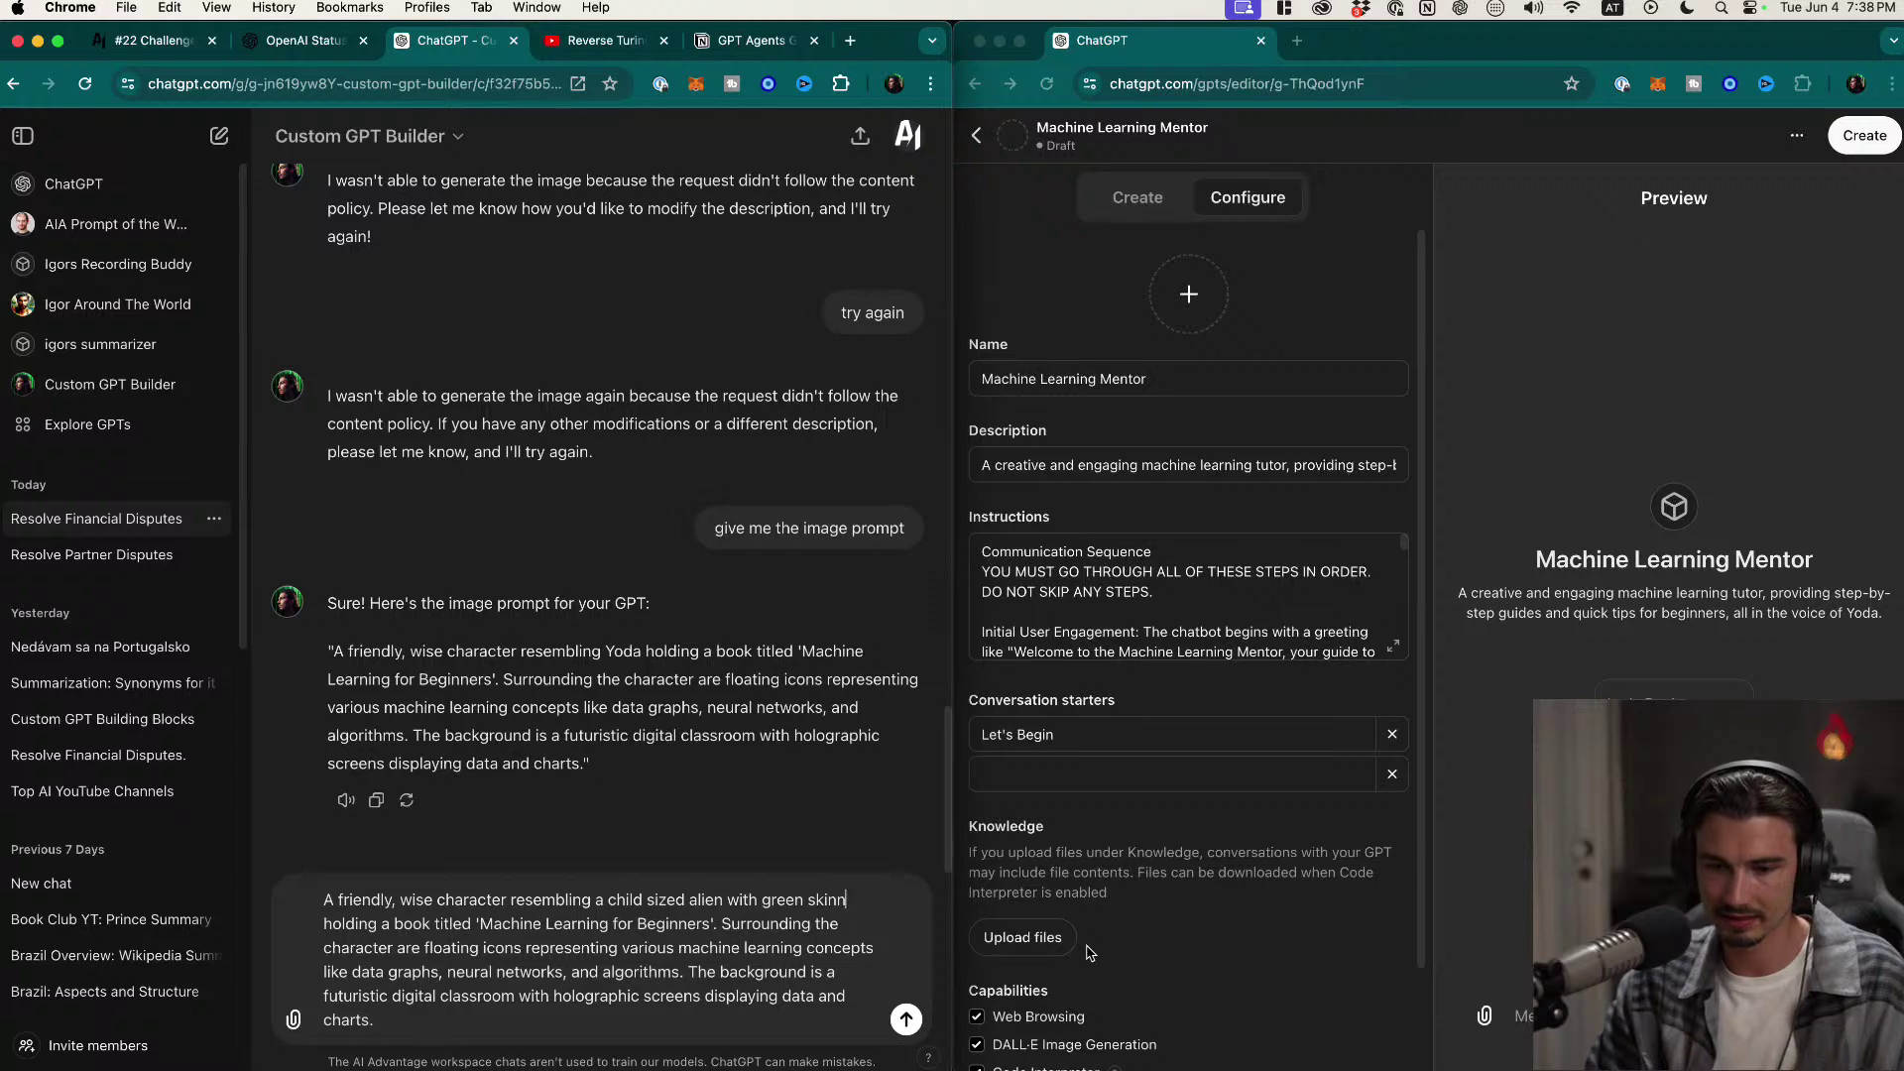
{"action": "type", "text": "n and pointy ears"}
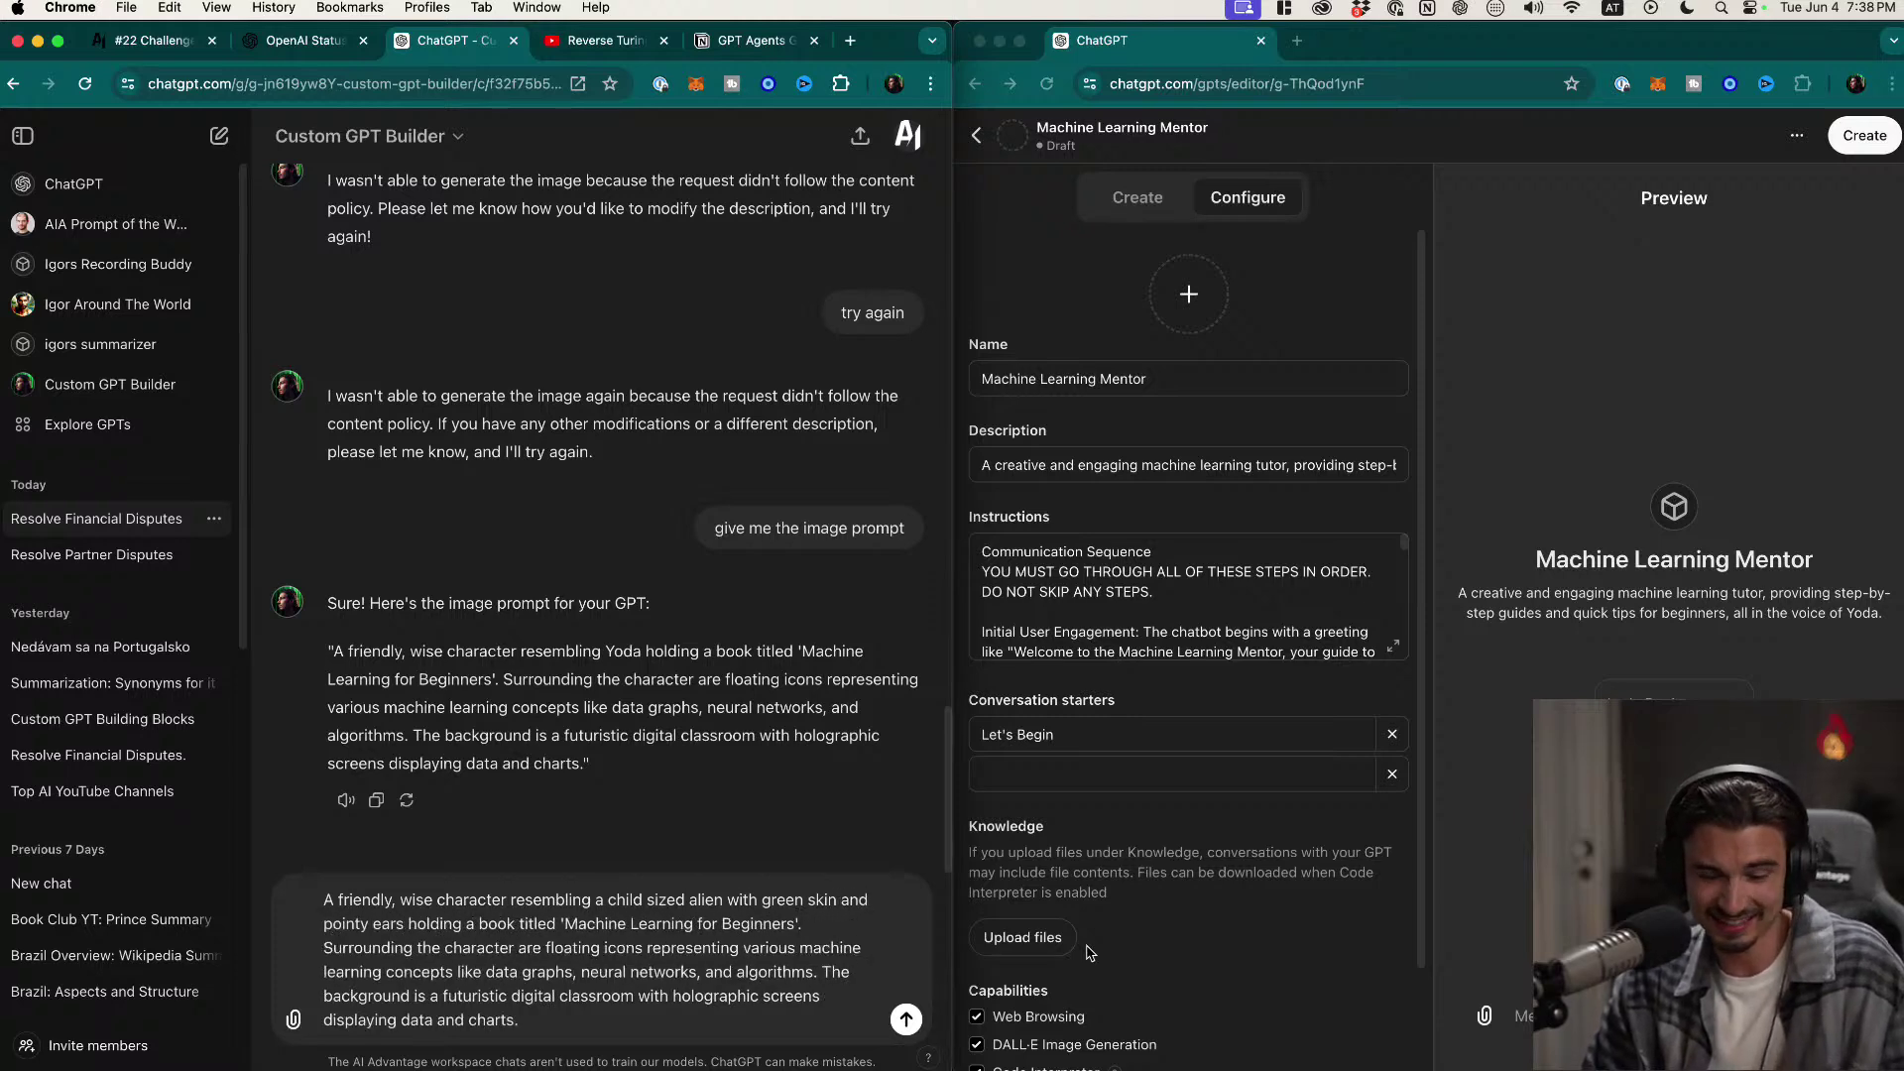
Step: Search Google for "yoda" in a new tab to check the character's appearance
{"action": "key", "text": "super+t"}
{"action": "type", "text": "yoda"}
{"action": "key", "text": "super+a"}
{"action": "type", "text": "yoda"}
{"action": "key", "text": "Return"}
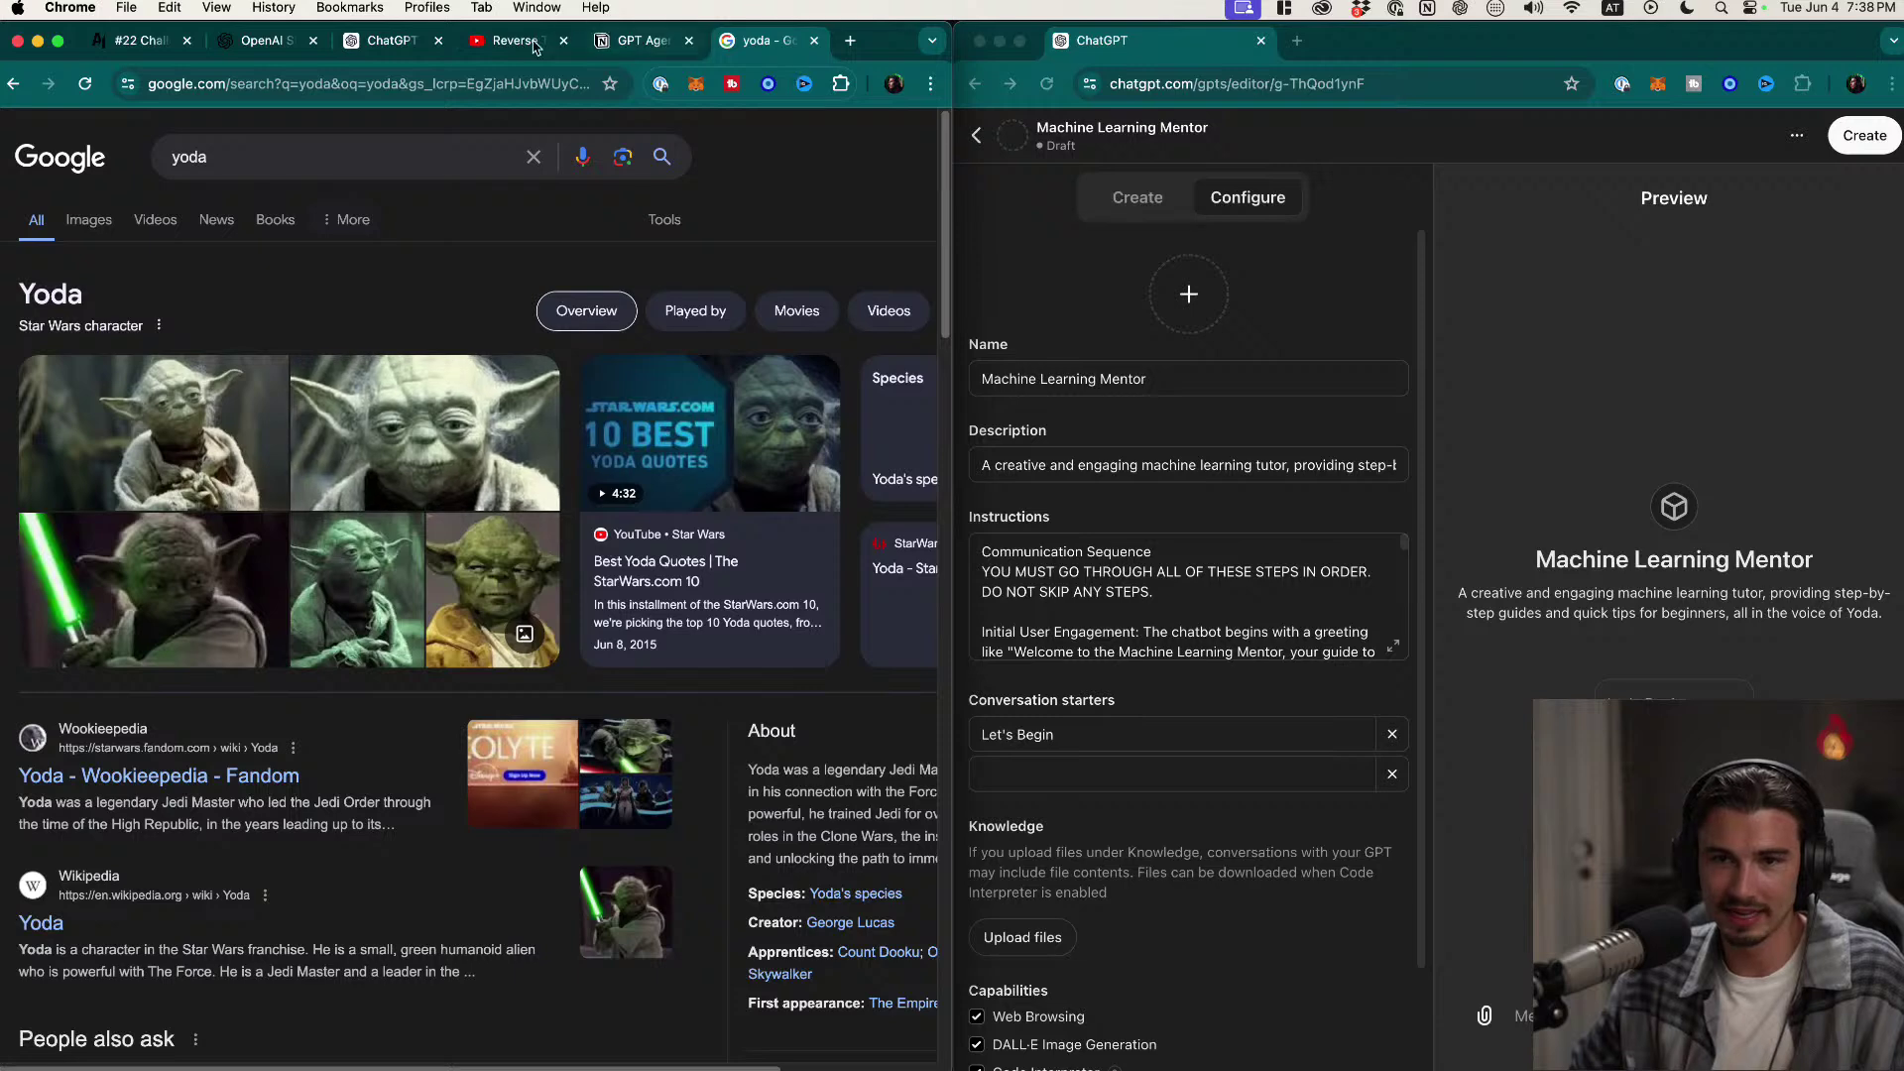
Step: Return to the Custom GPT Builder draft and add "with white hair growing out of his ear" after "pointy ears"
{"action": "left_click", "coordinate": [375, 45]}
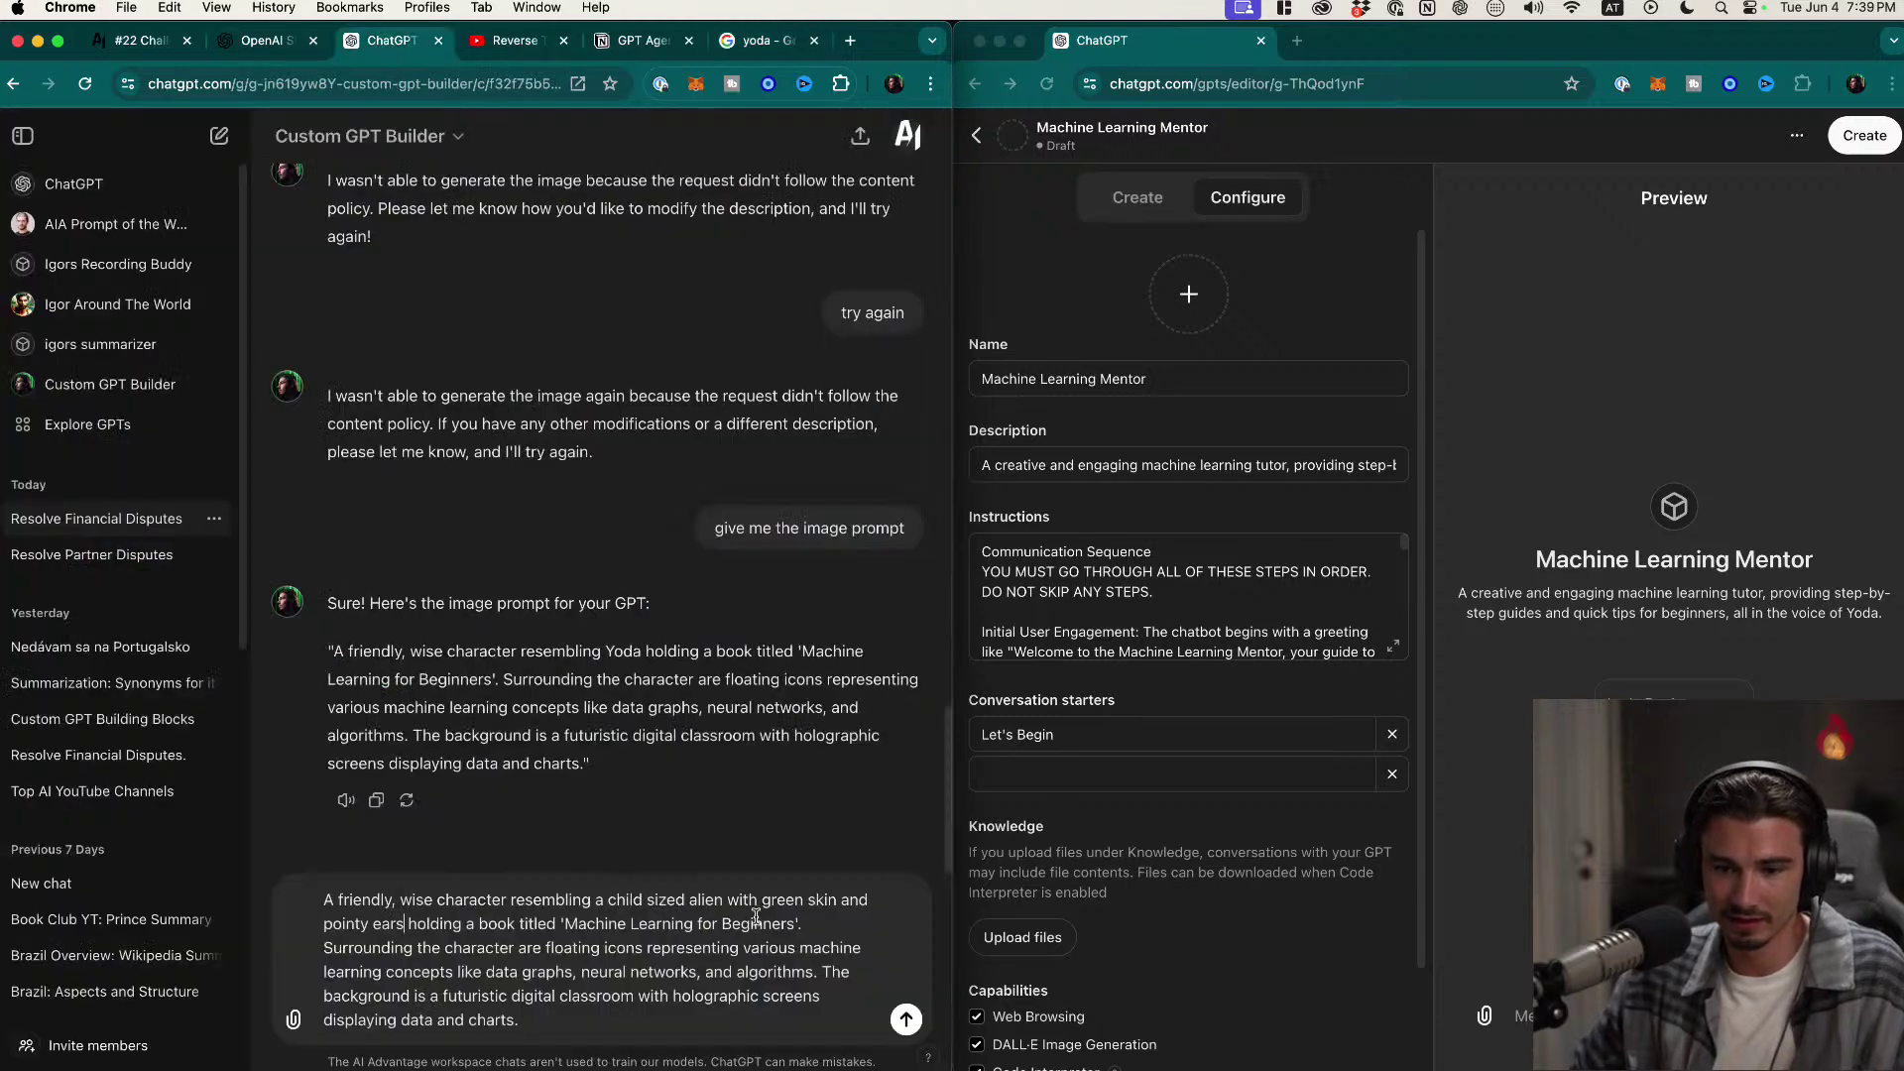
{"action": "type", "text": "with wh"}
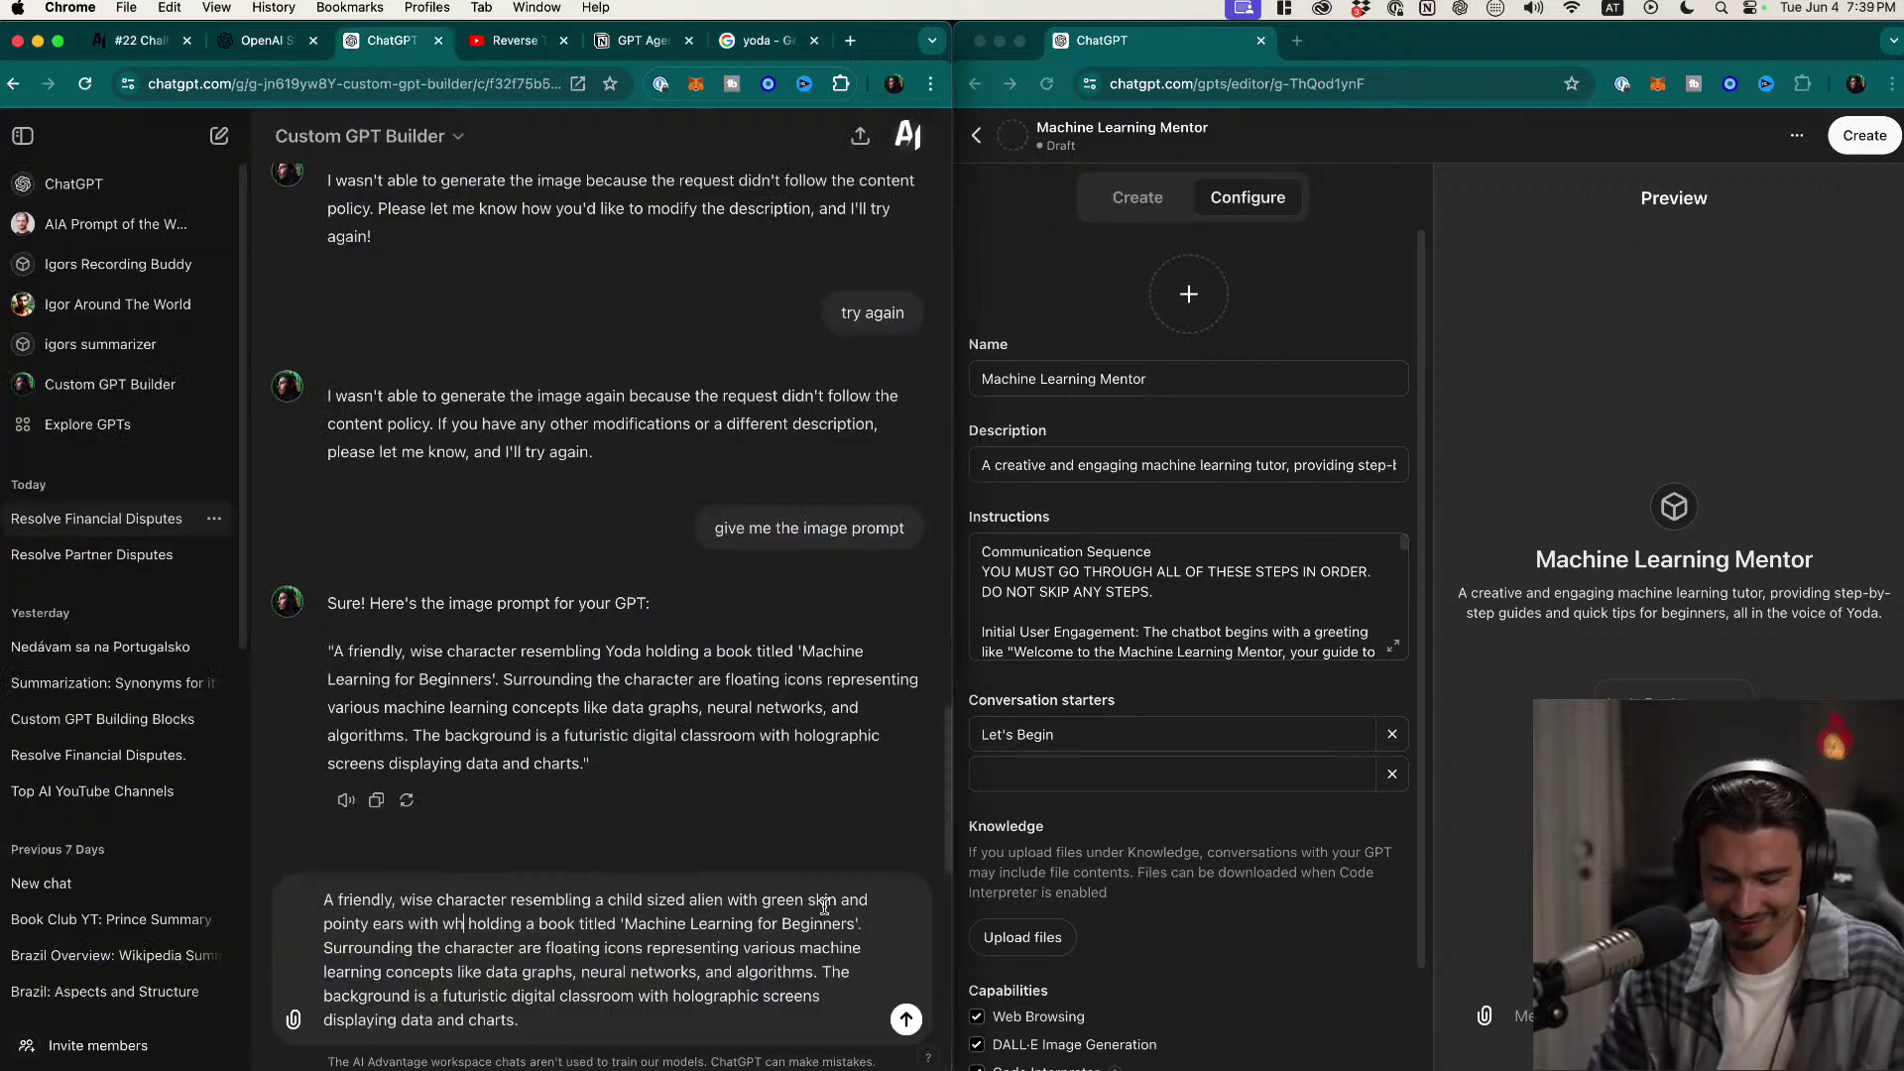
{"action": "type", "text": "ite "}
{"action": "type", "text": "hair growing out"}
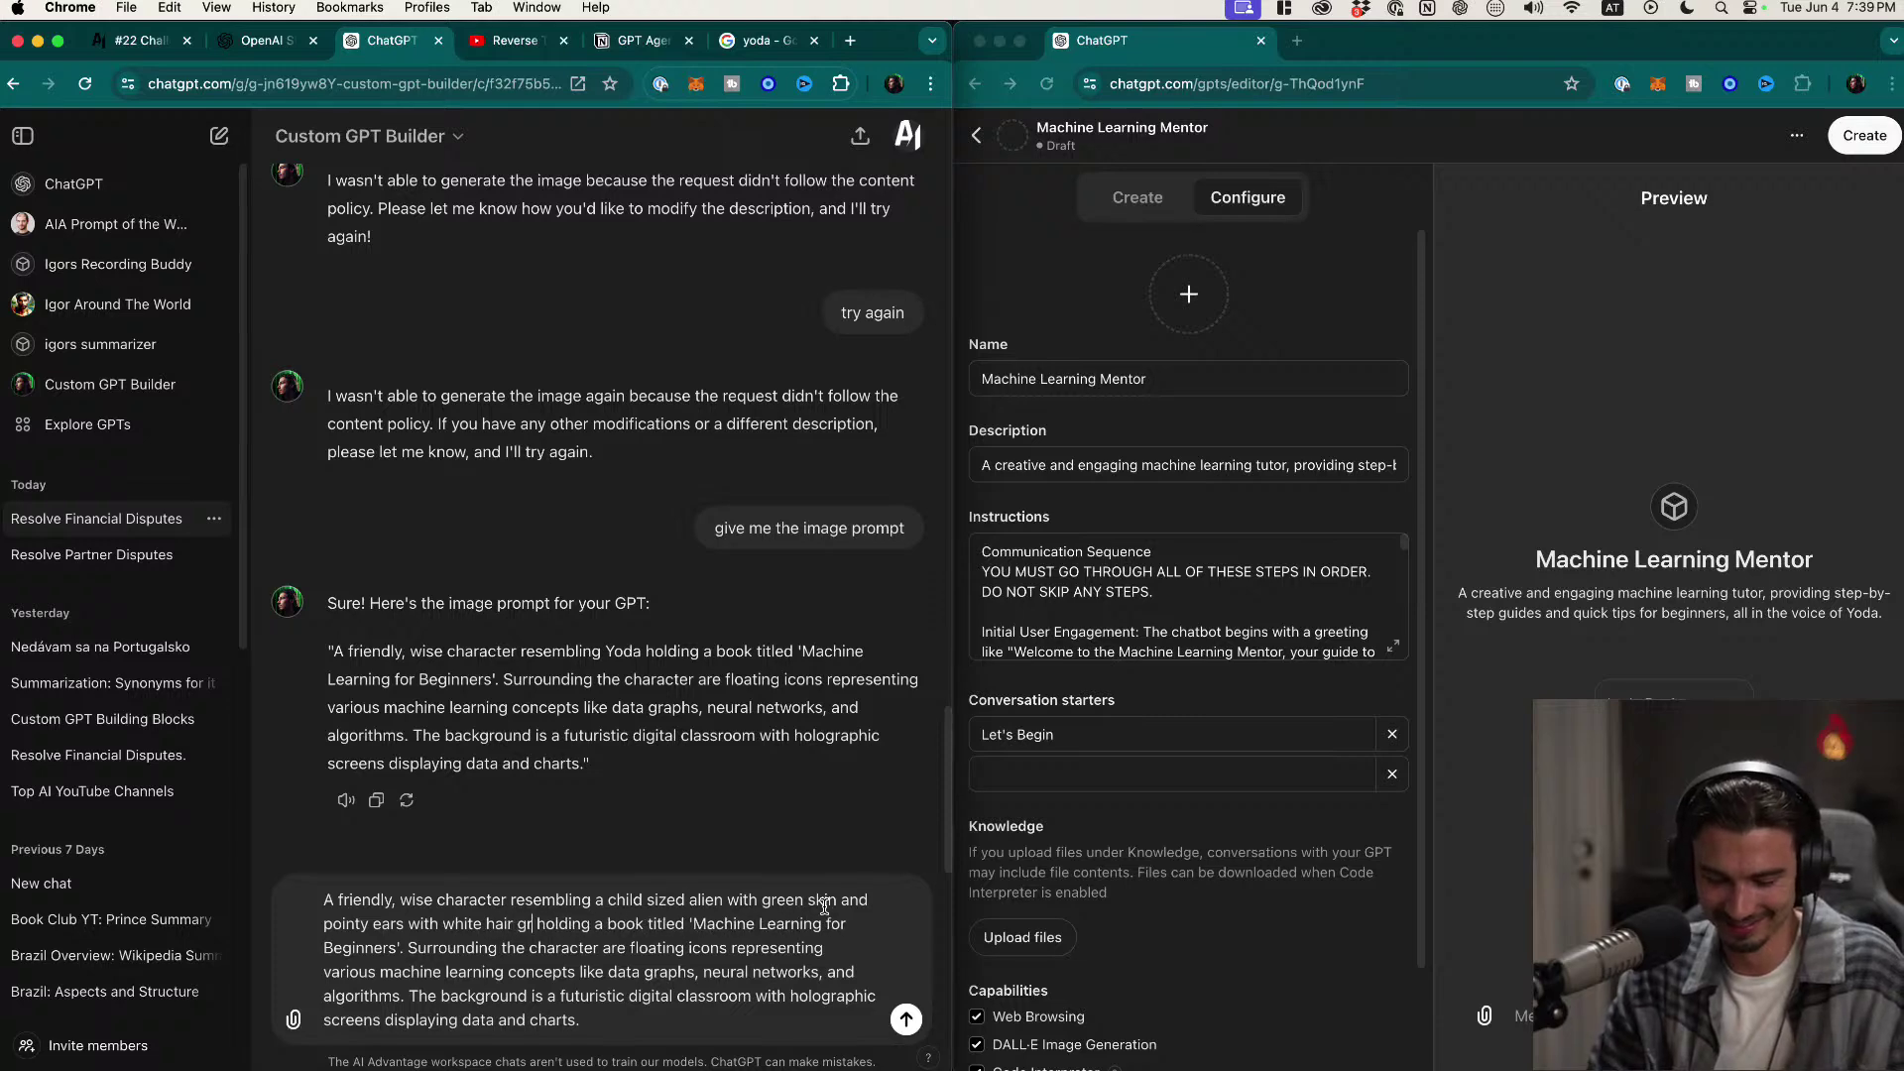
{"action": "type", "text": " of his ear"}
Step: Check the Yoda search results again and add "in a outfit that a homeless person would wear." after the ear hair description in the draft
{"action": "key", "text": "ctrl+Tab"}
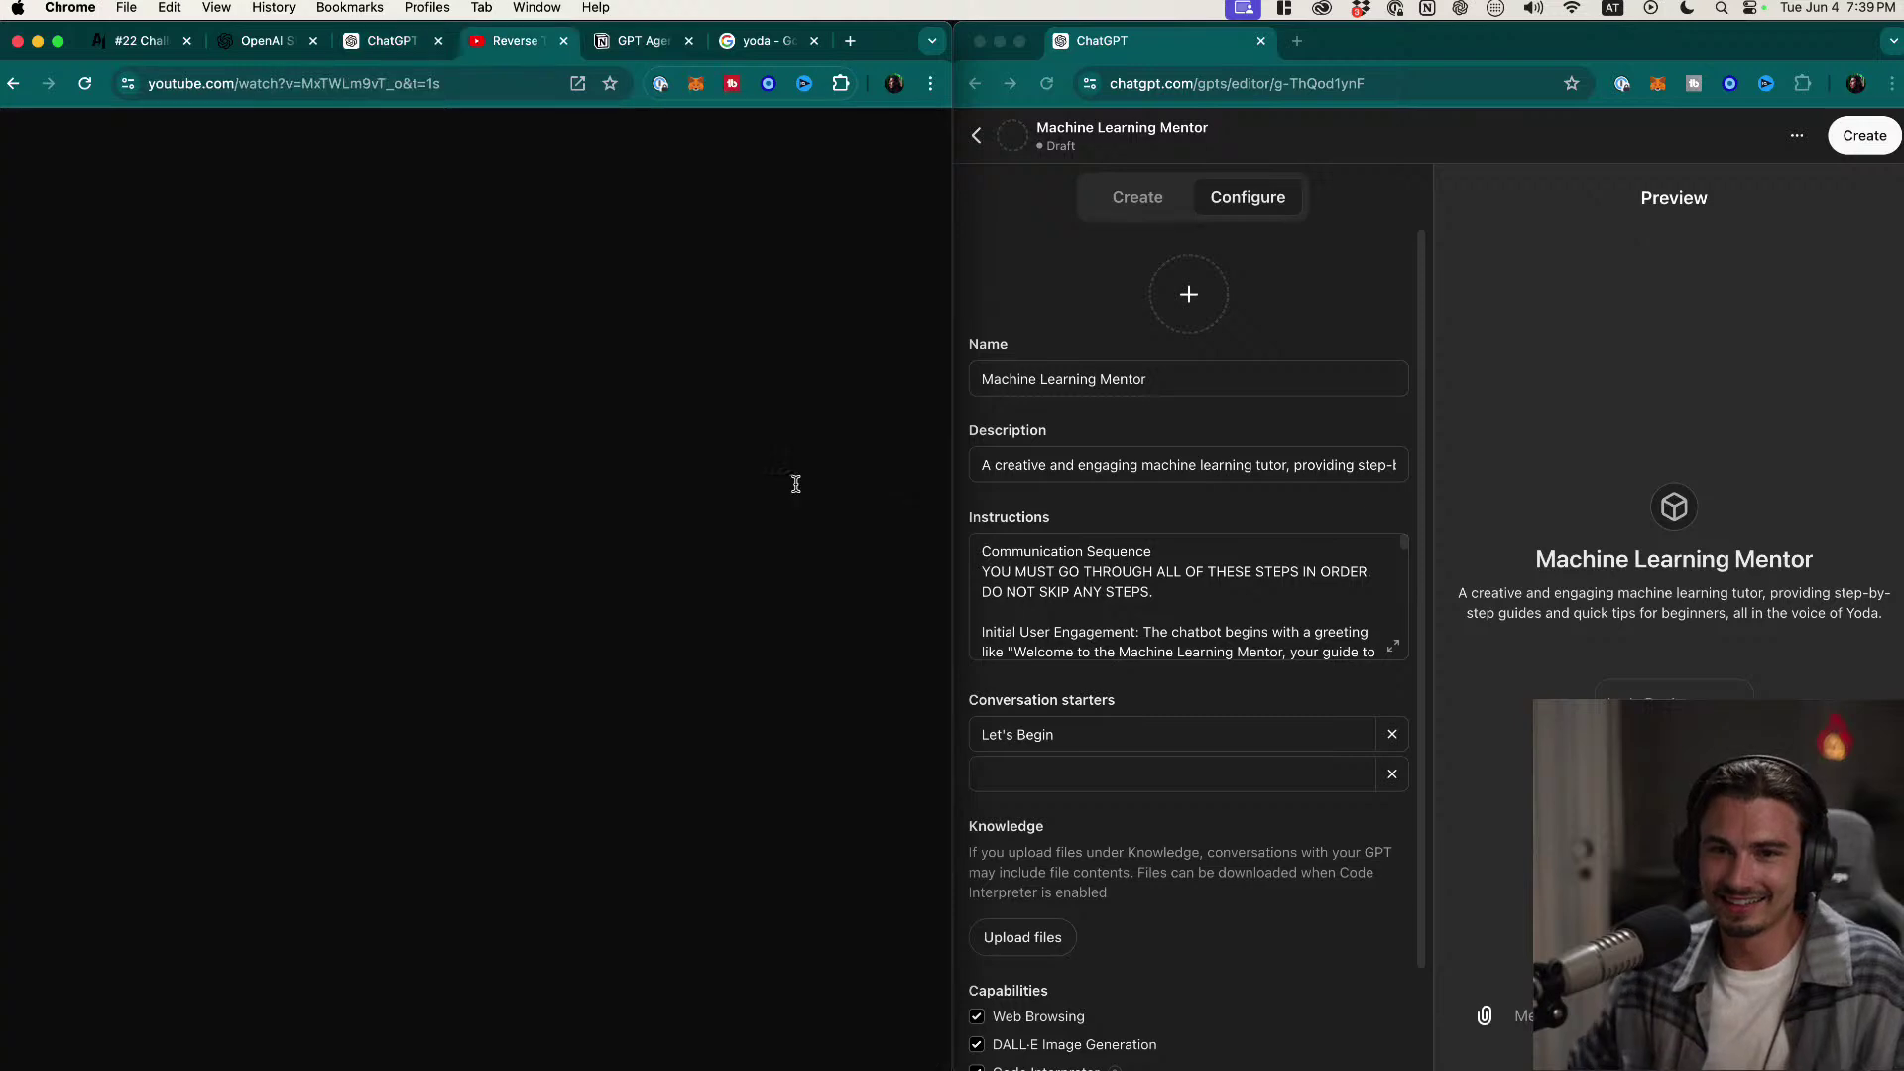
{"action": "key", "text": "ctrl+Tab"}
{"action": "key", "text": "ctrl+Tab"}
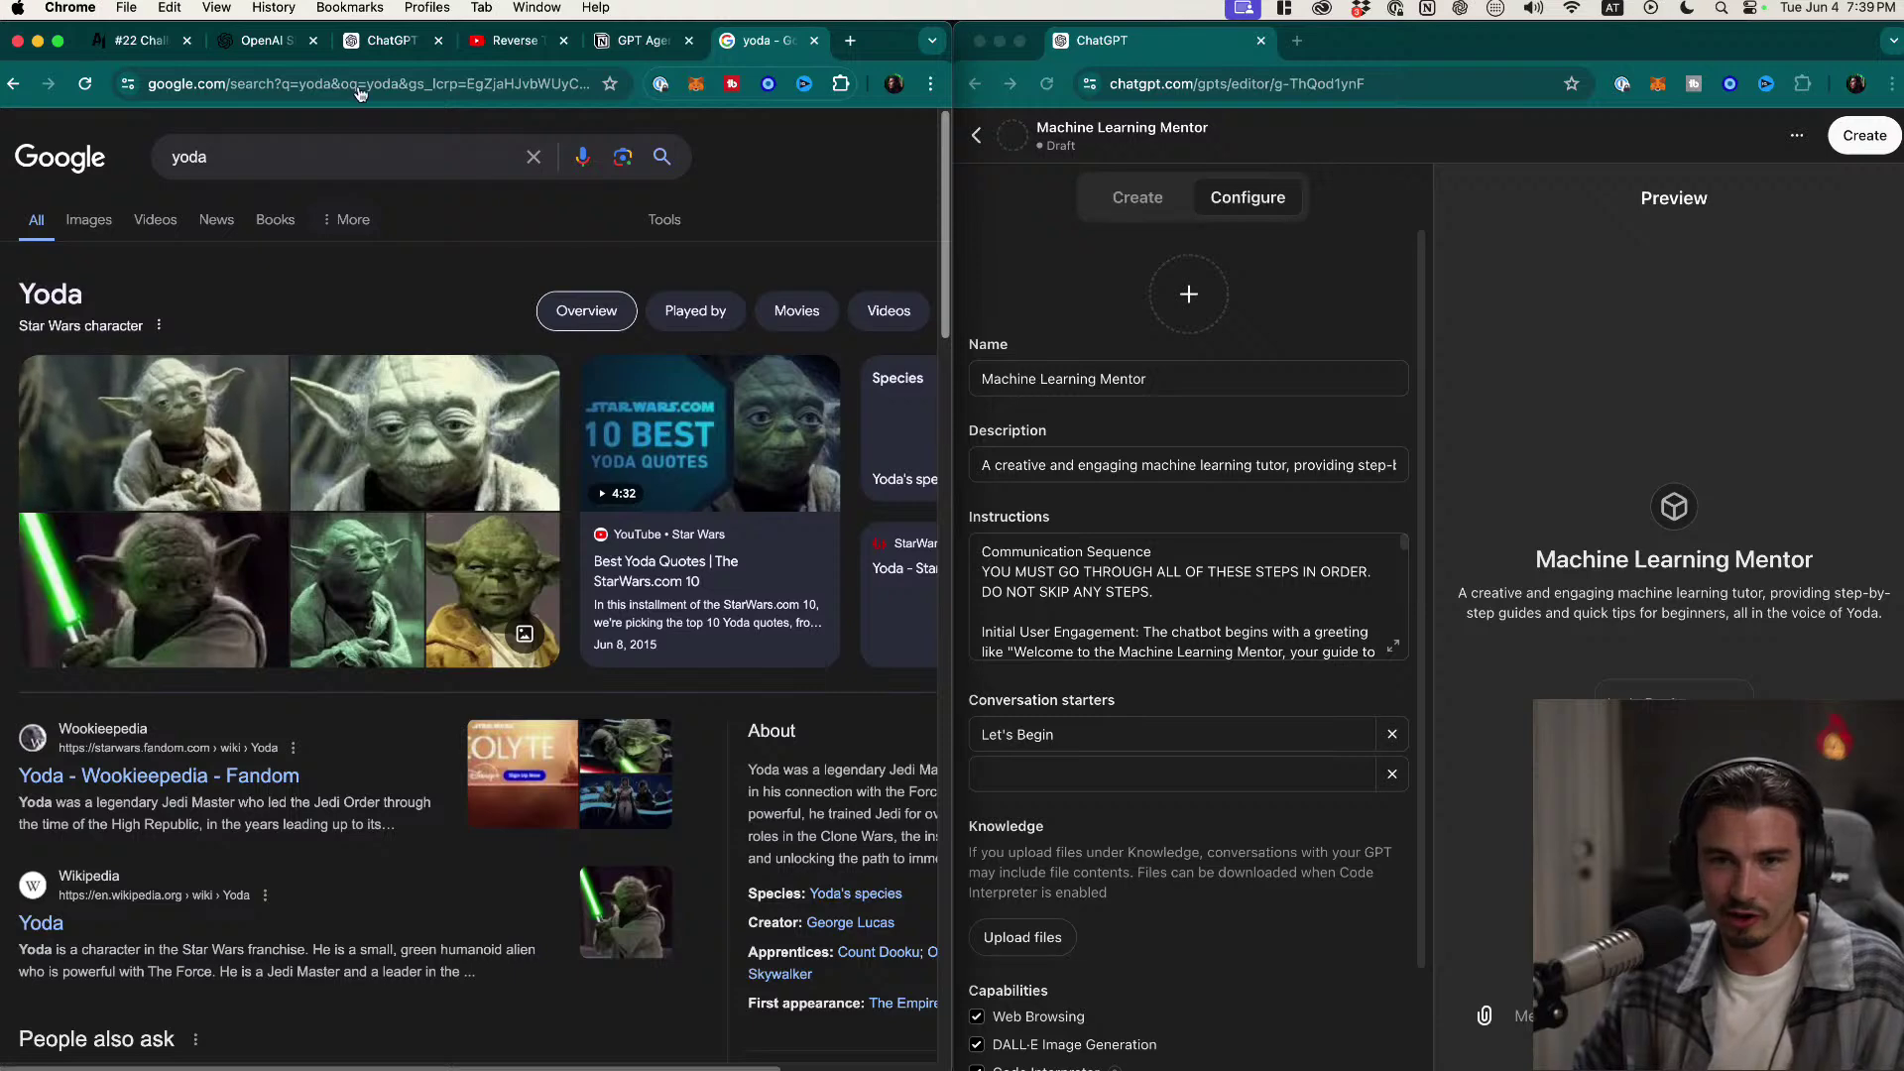
{"action": "left_click", "coordinate": [642, 41]}
{"action": "left_click", "coordinate": [389, 41]}
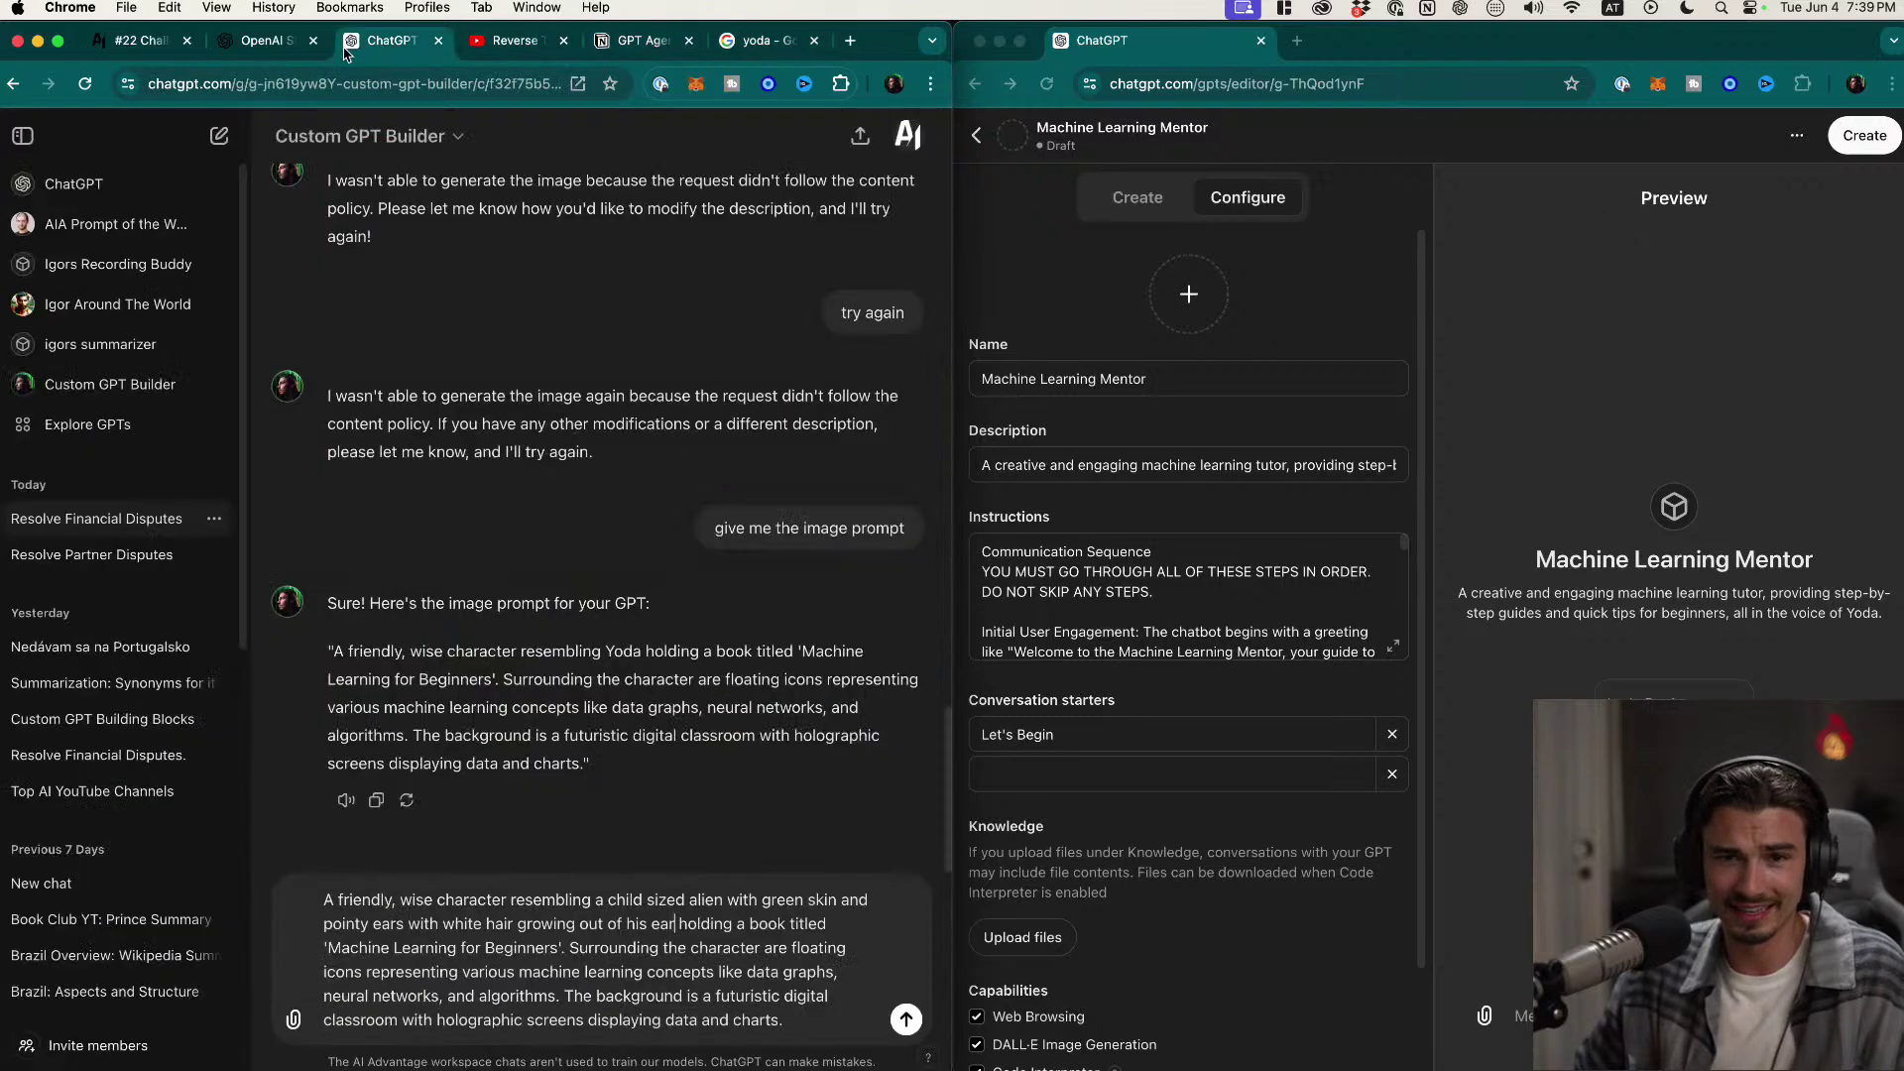
{"action": "type", "text": "in a outfi"}
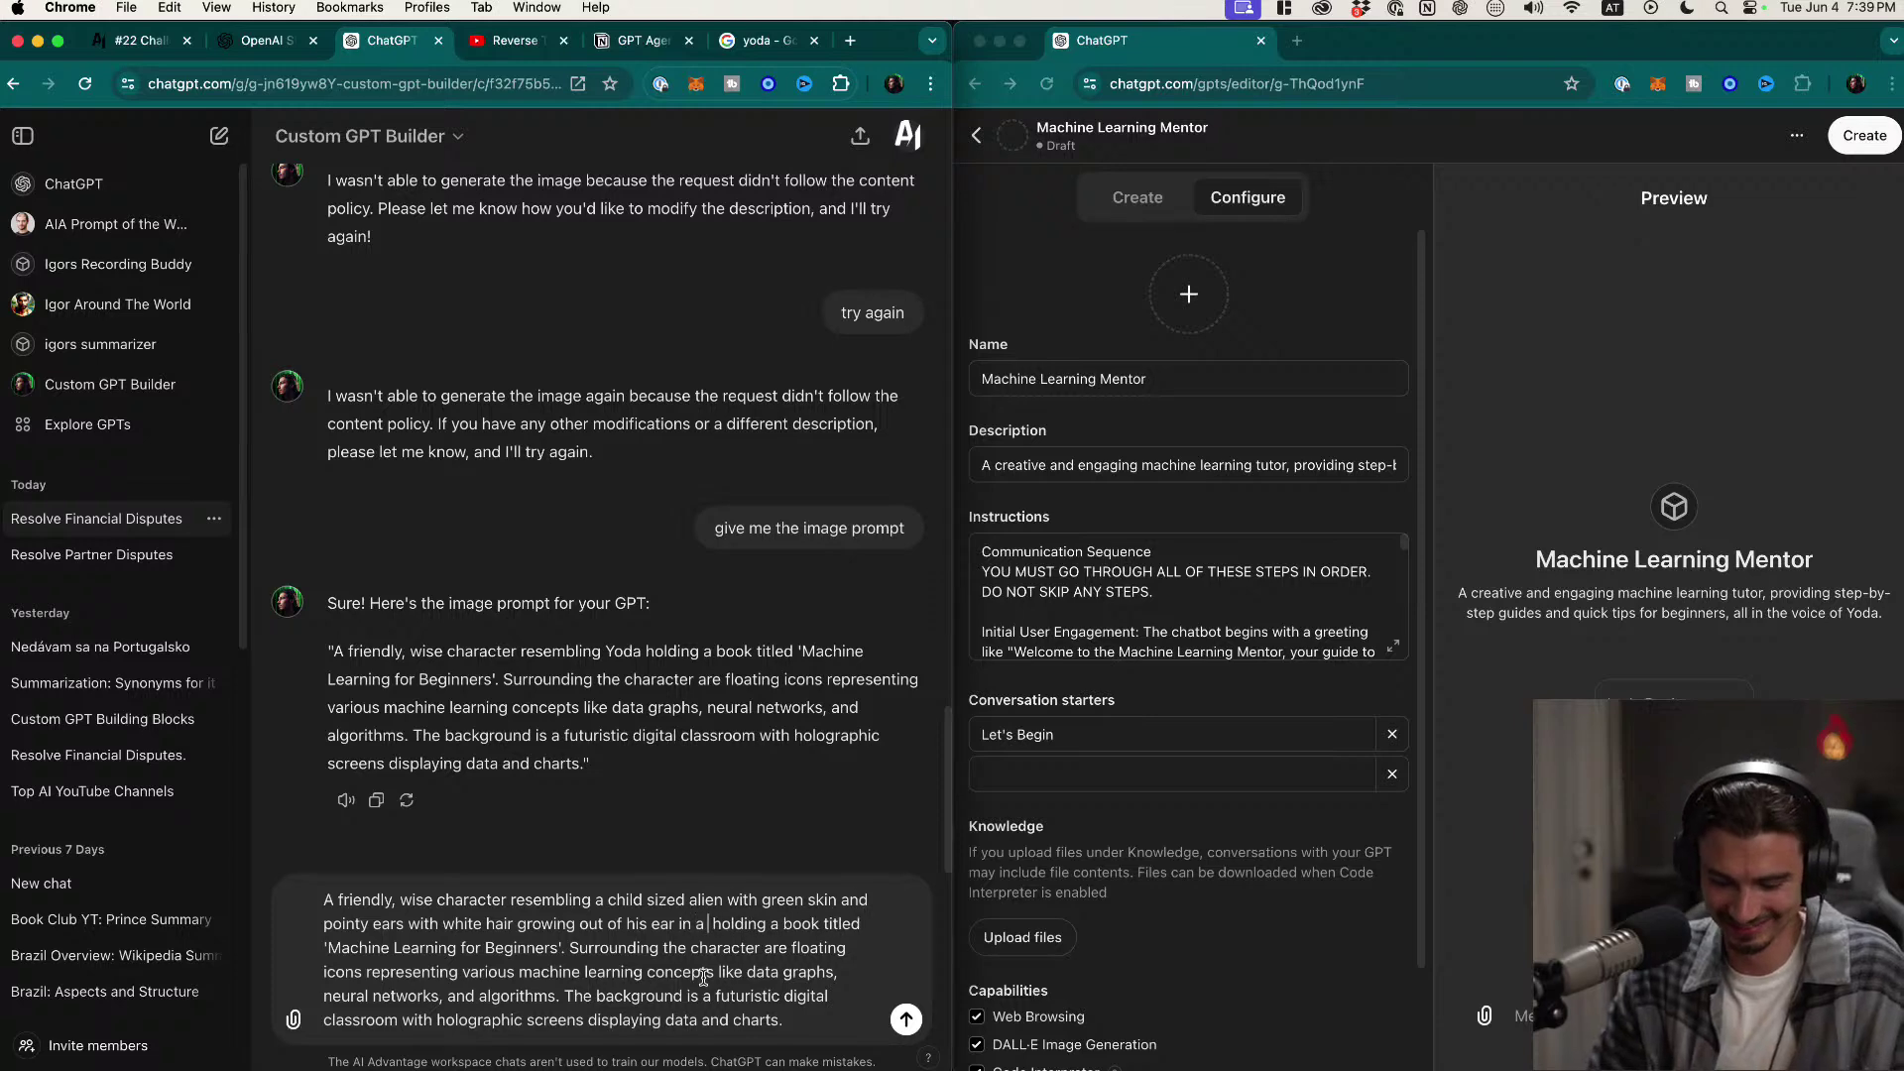
{"action": "type", "text": "t that a homel"}
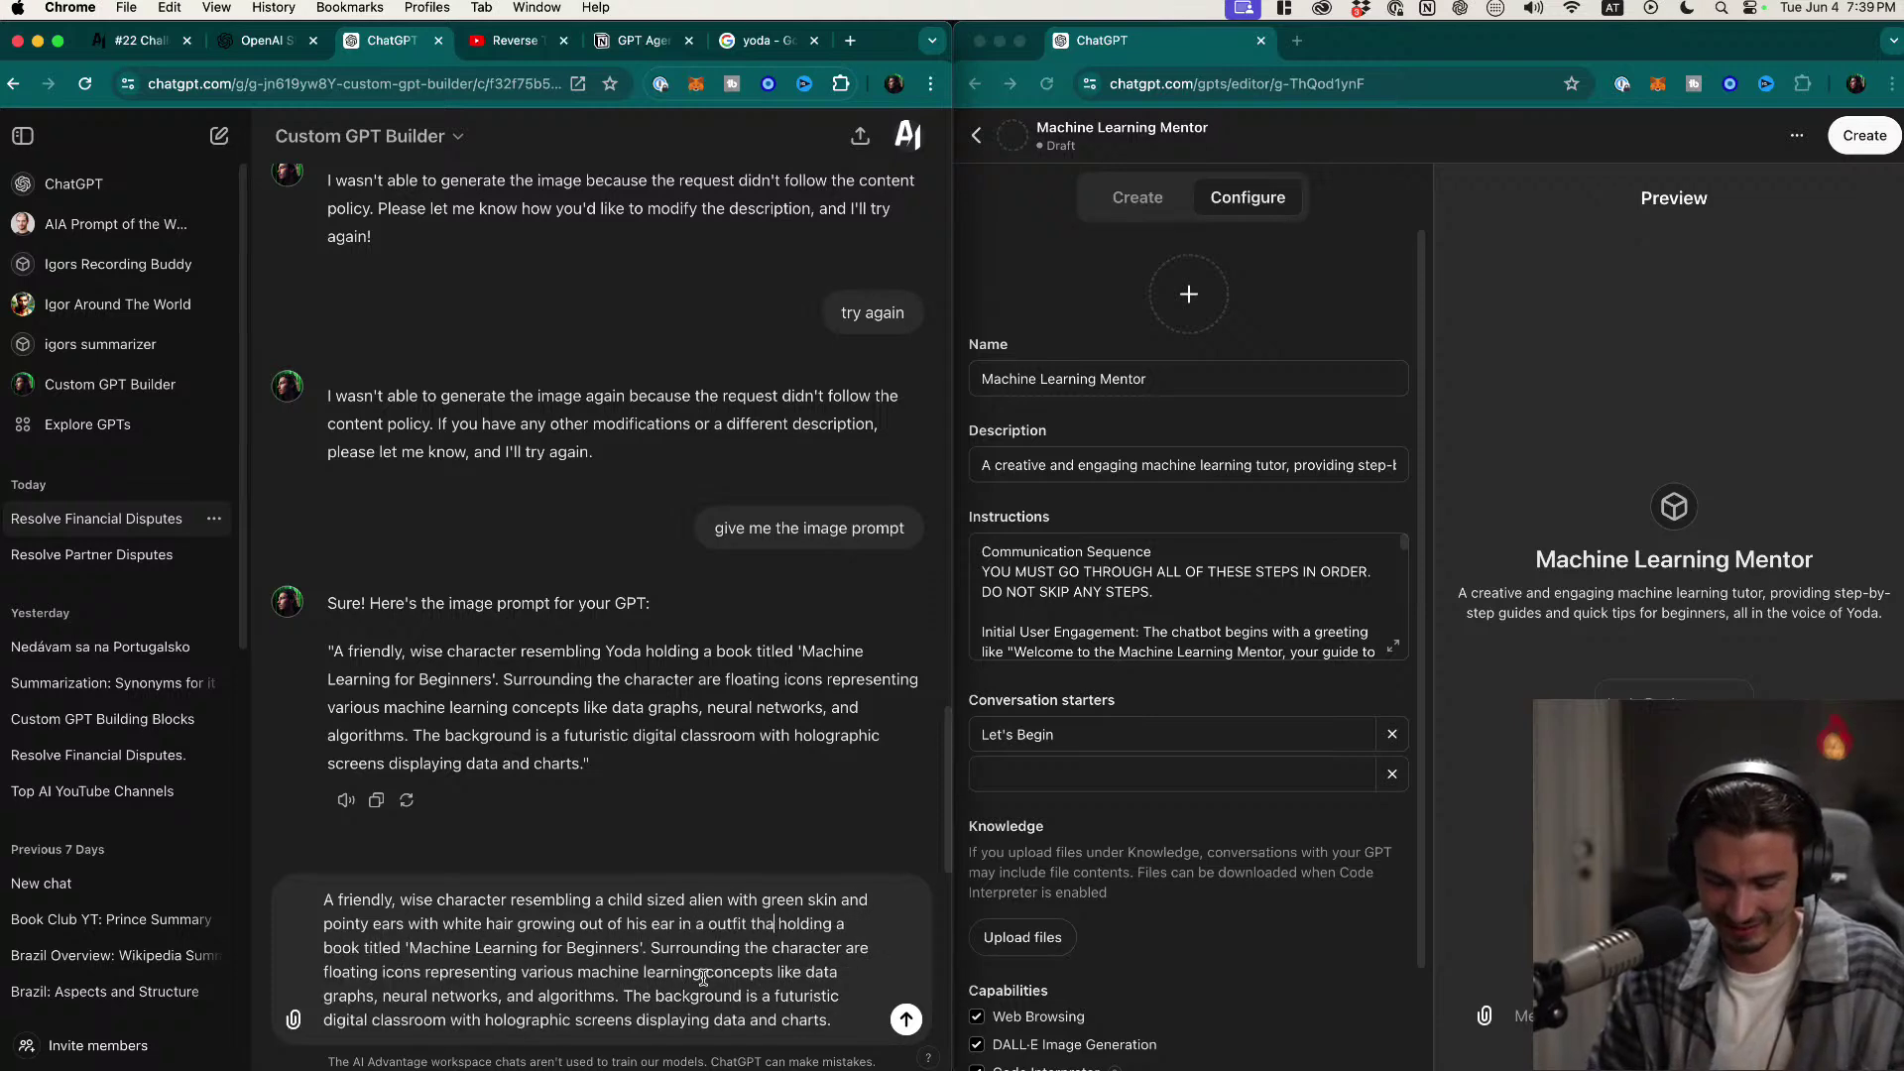
{"action": "type", "text": "ess person would wa"}
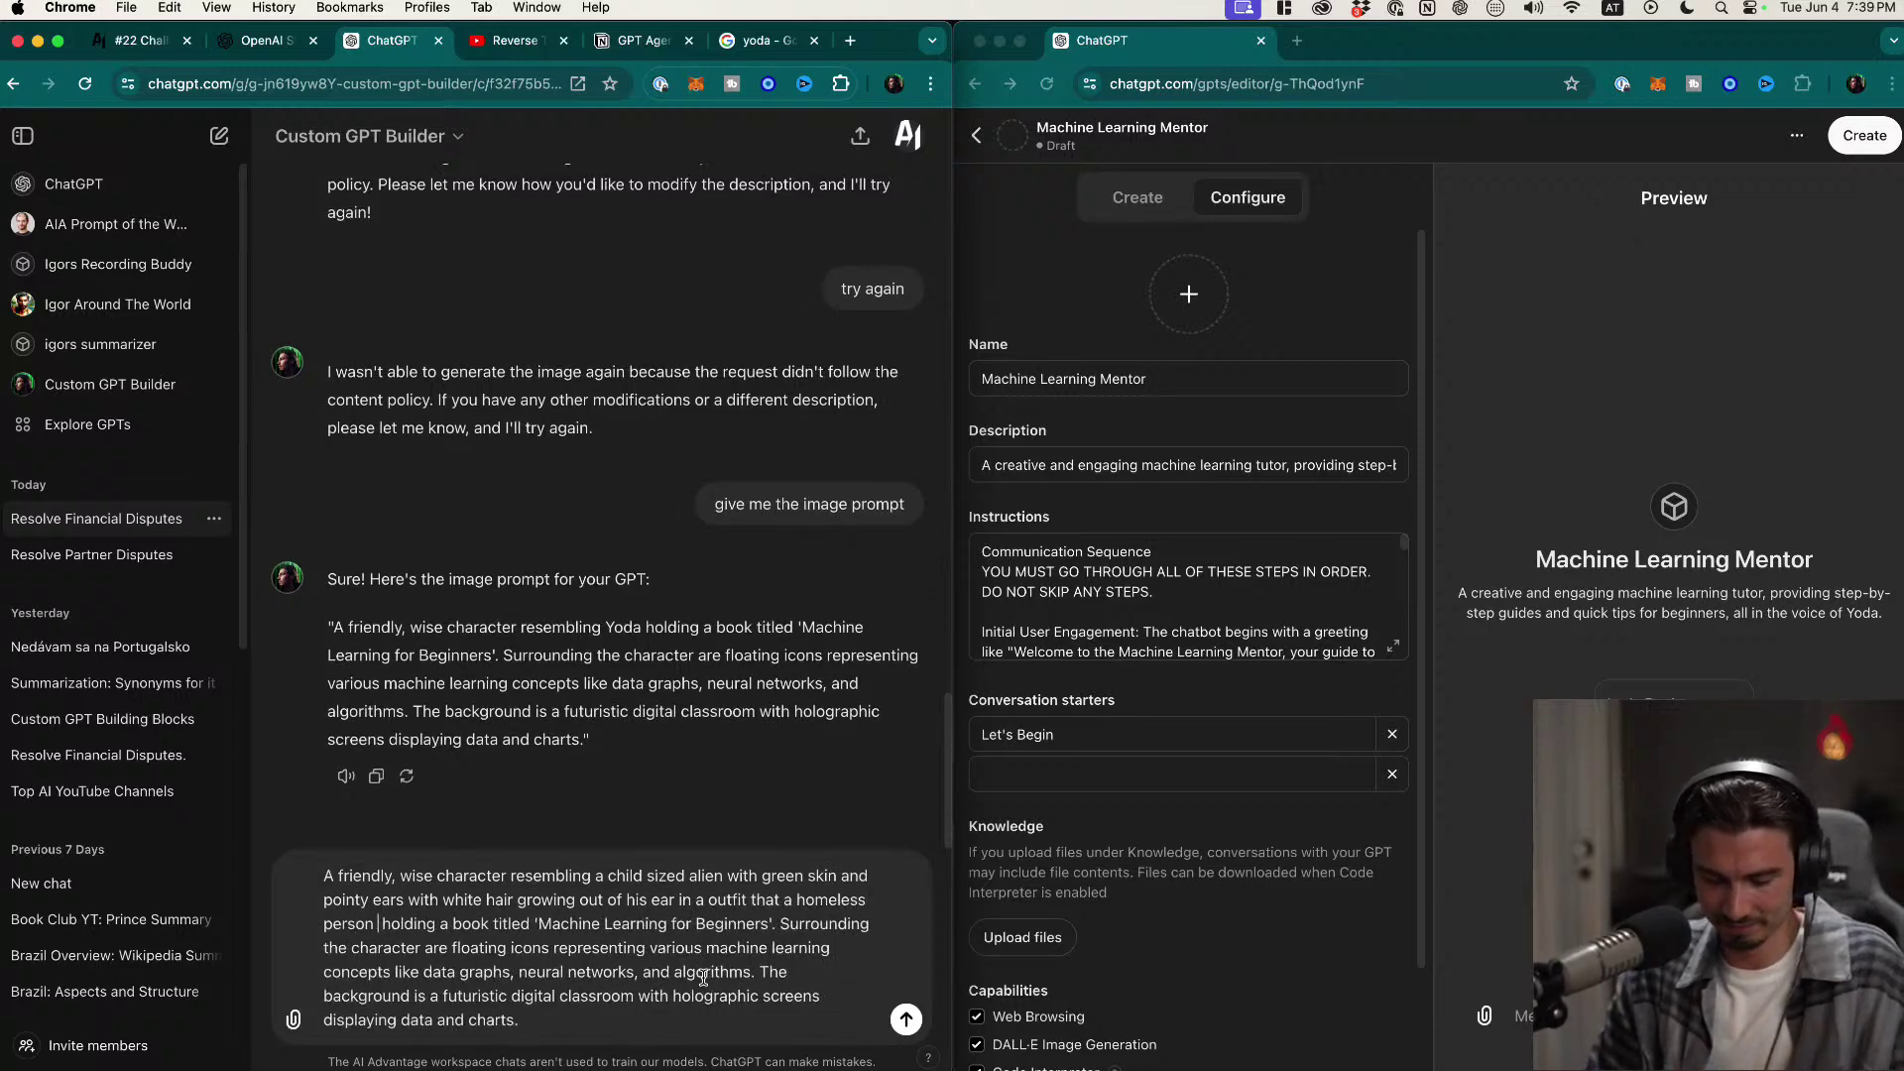
{"action": "type", "text": "er."}
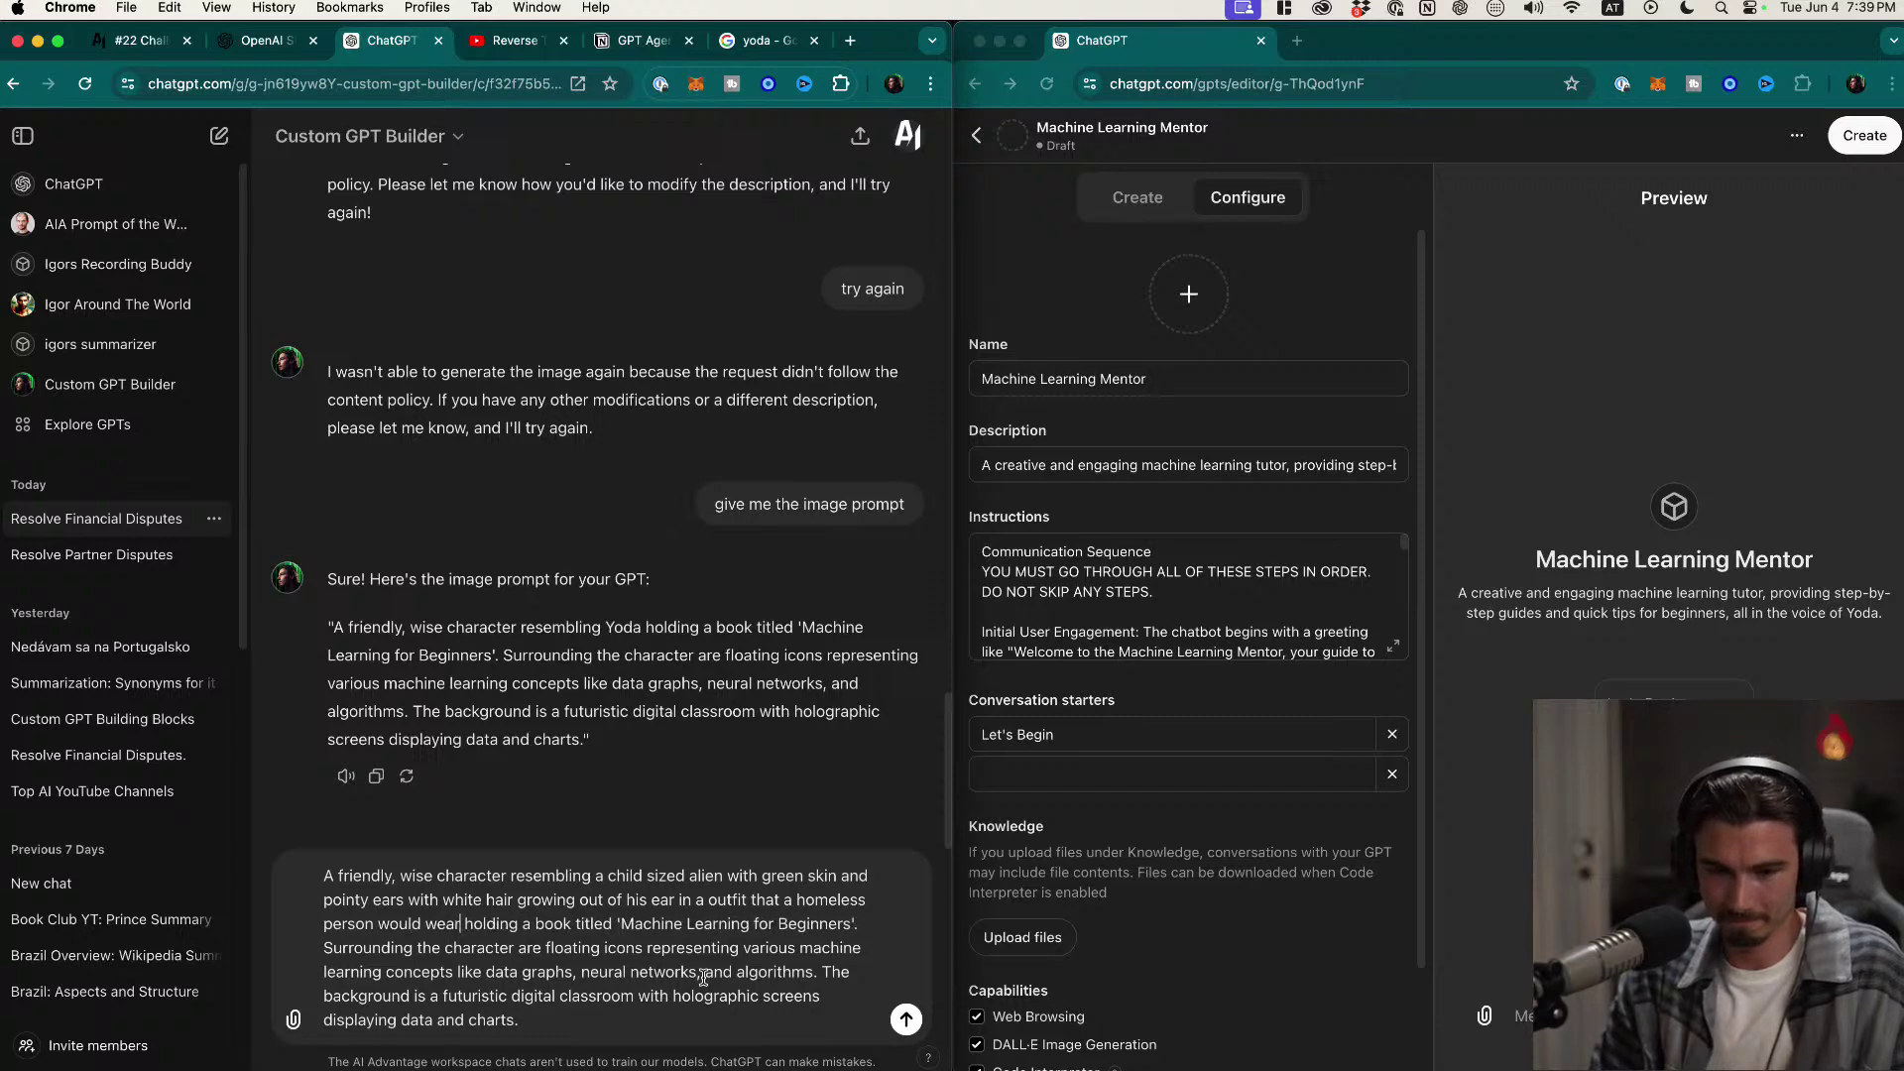
Step: Insert "and old" after "wise" in the drafted image prompt and send it to Custom GPT Builder
{"action": "left_click", "coordinate": [437, 877]}
{"action": "type", "text": "and old"}
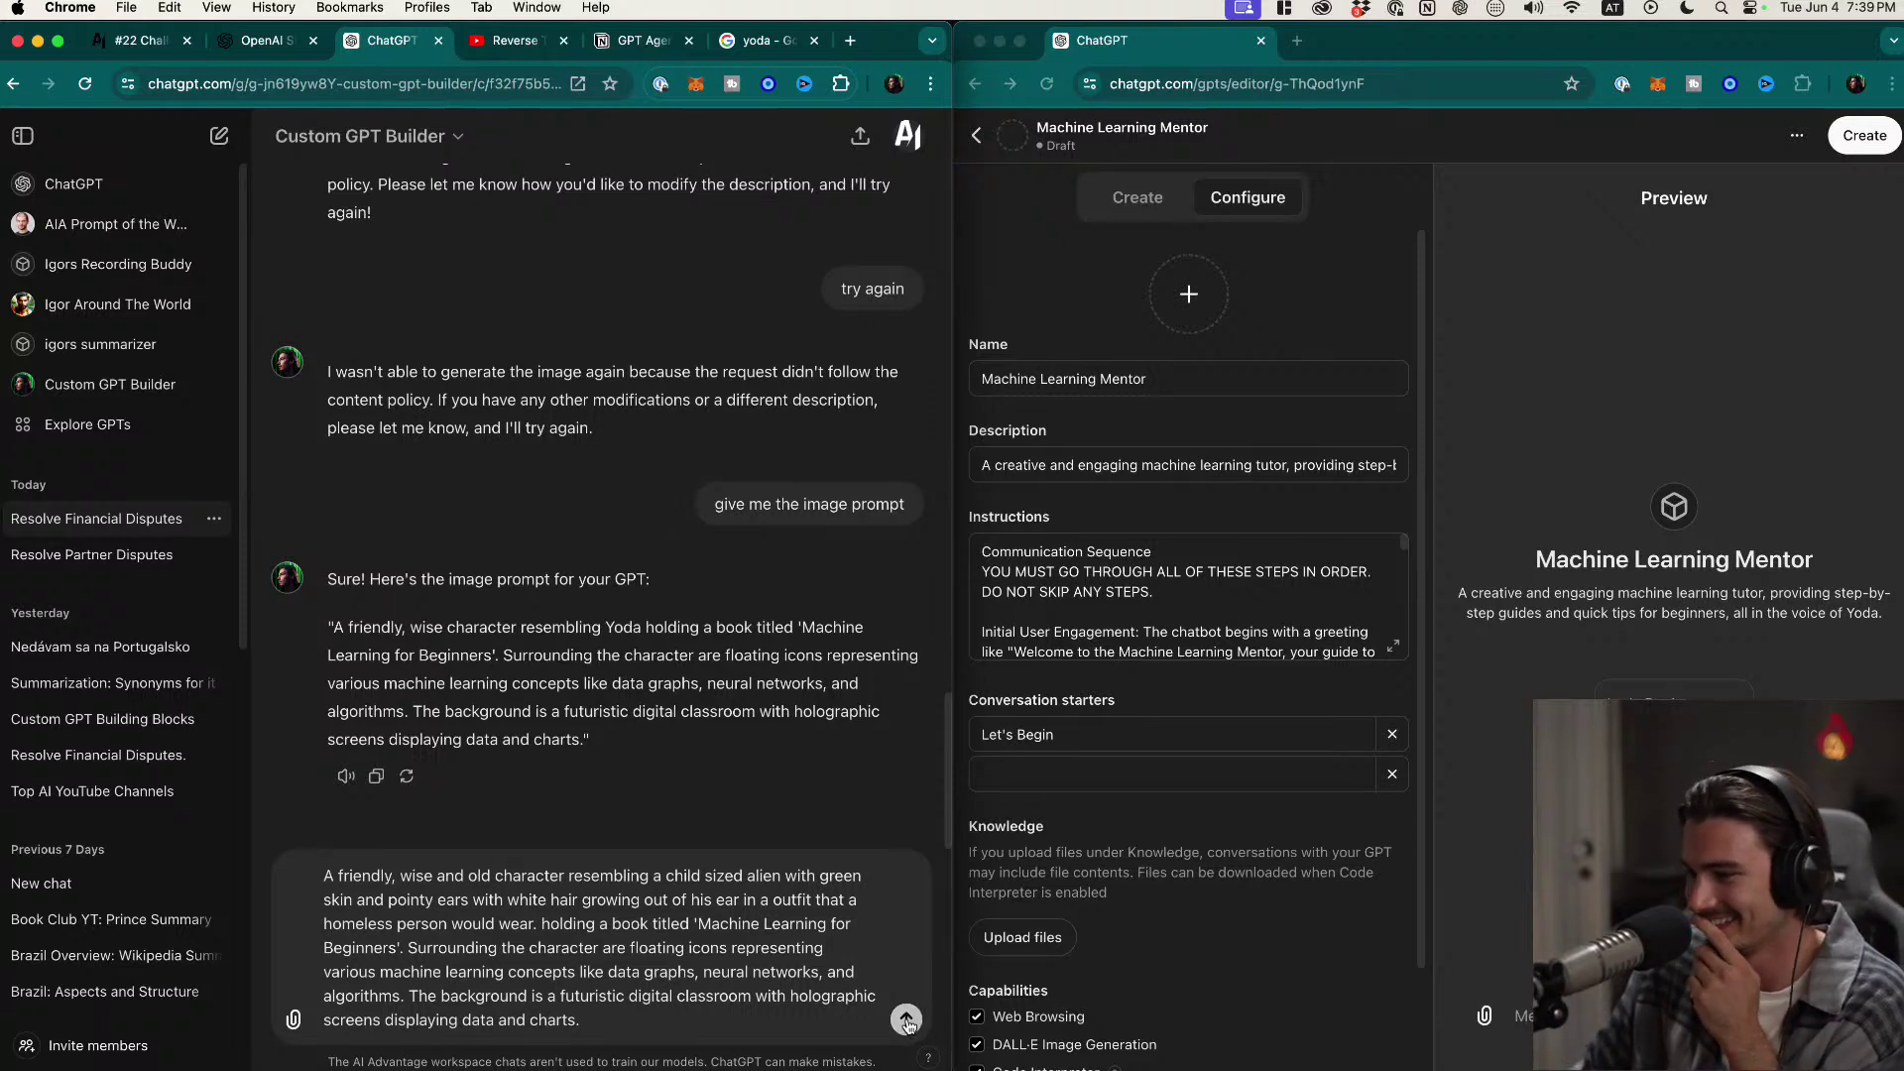
{"action": "triple_click", "coordinate": [626, 976]}
{"action": "left_click", "coordinate": [905, 1020]}
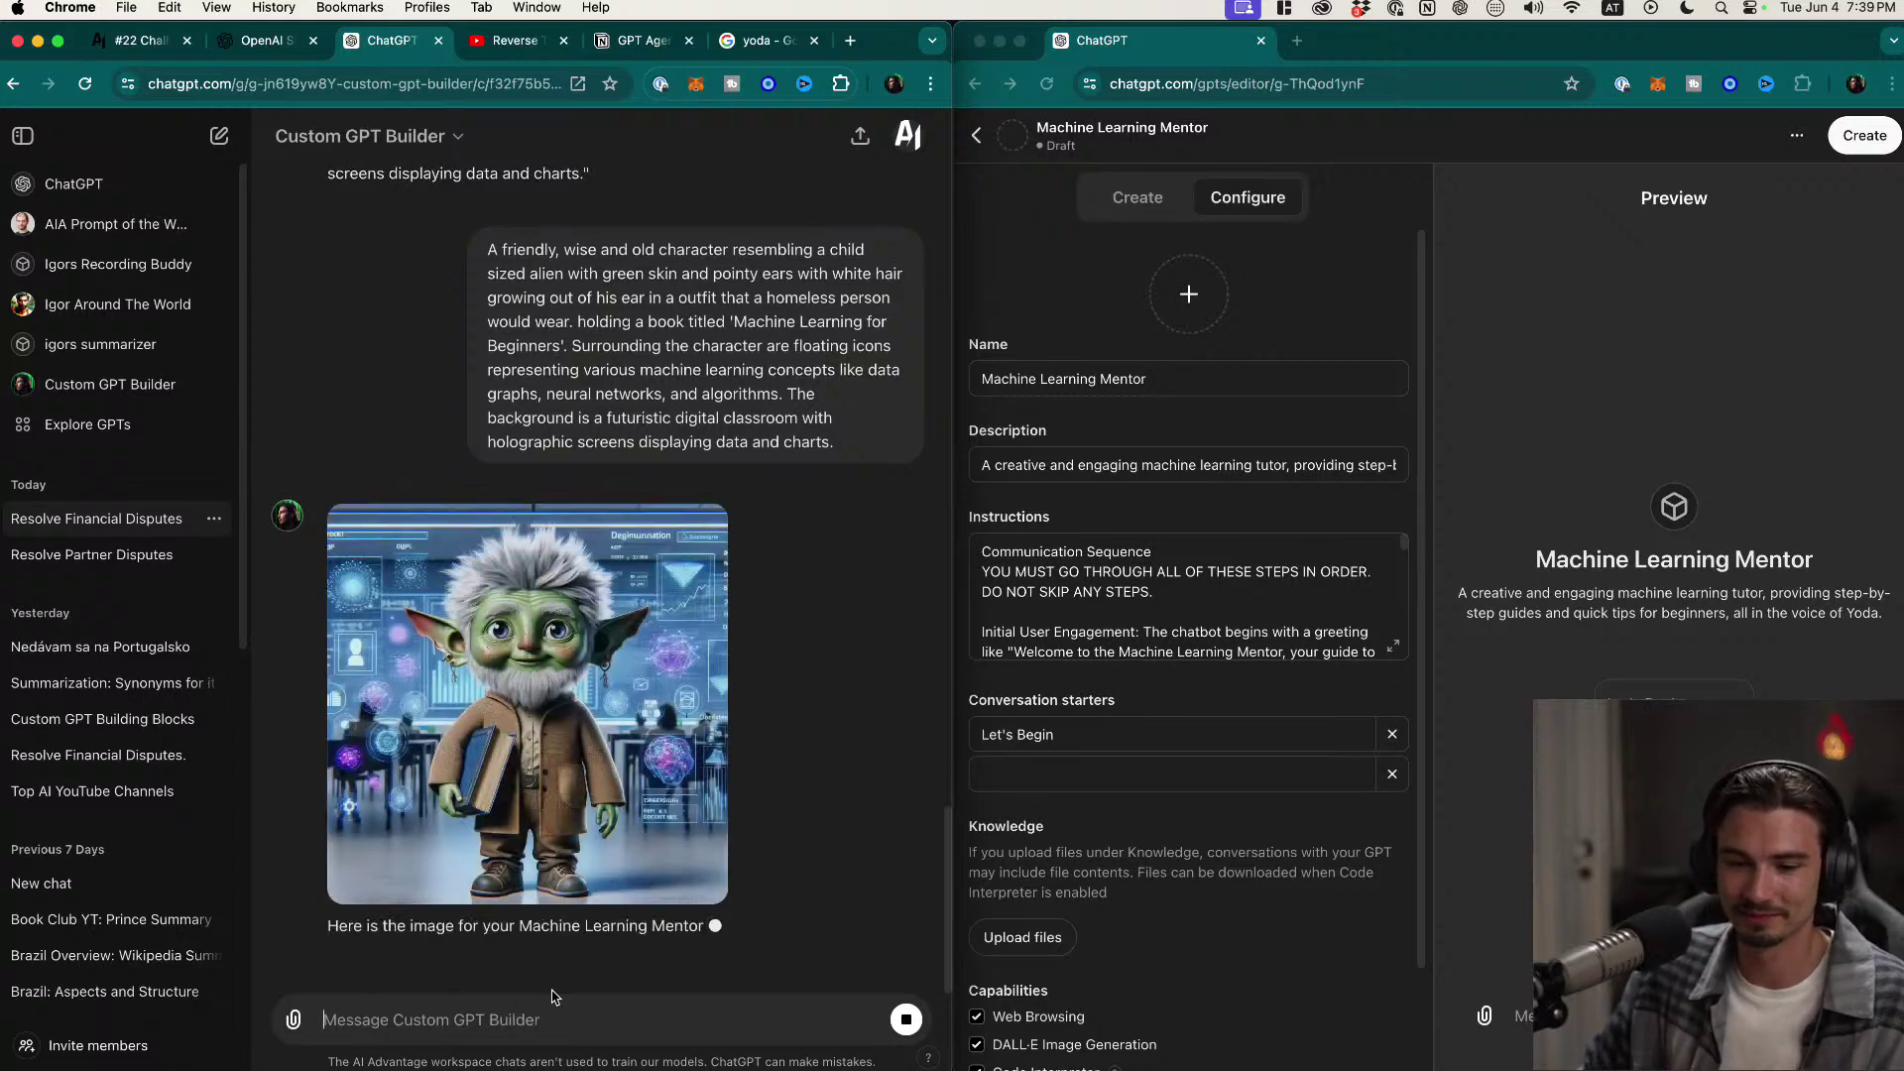
Step: Send Custom GPT Builder the message "what would yoda look like, generate a prompt fot dalle"
{"action": "type", "text": "what would yoda look li"}
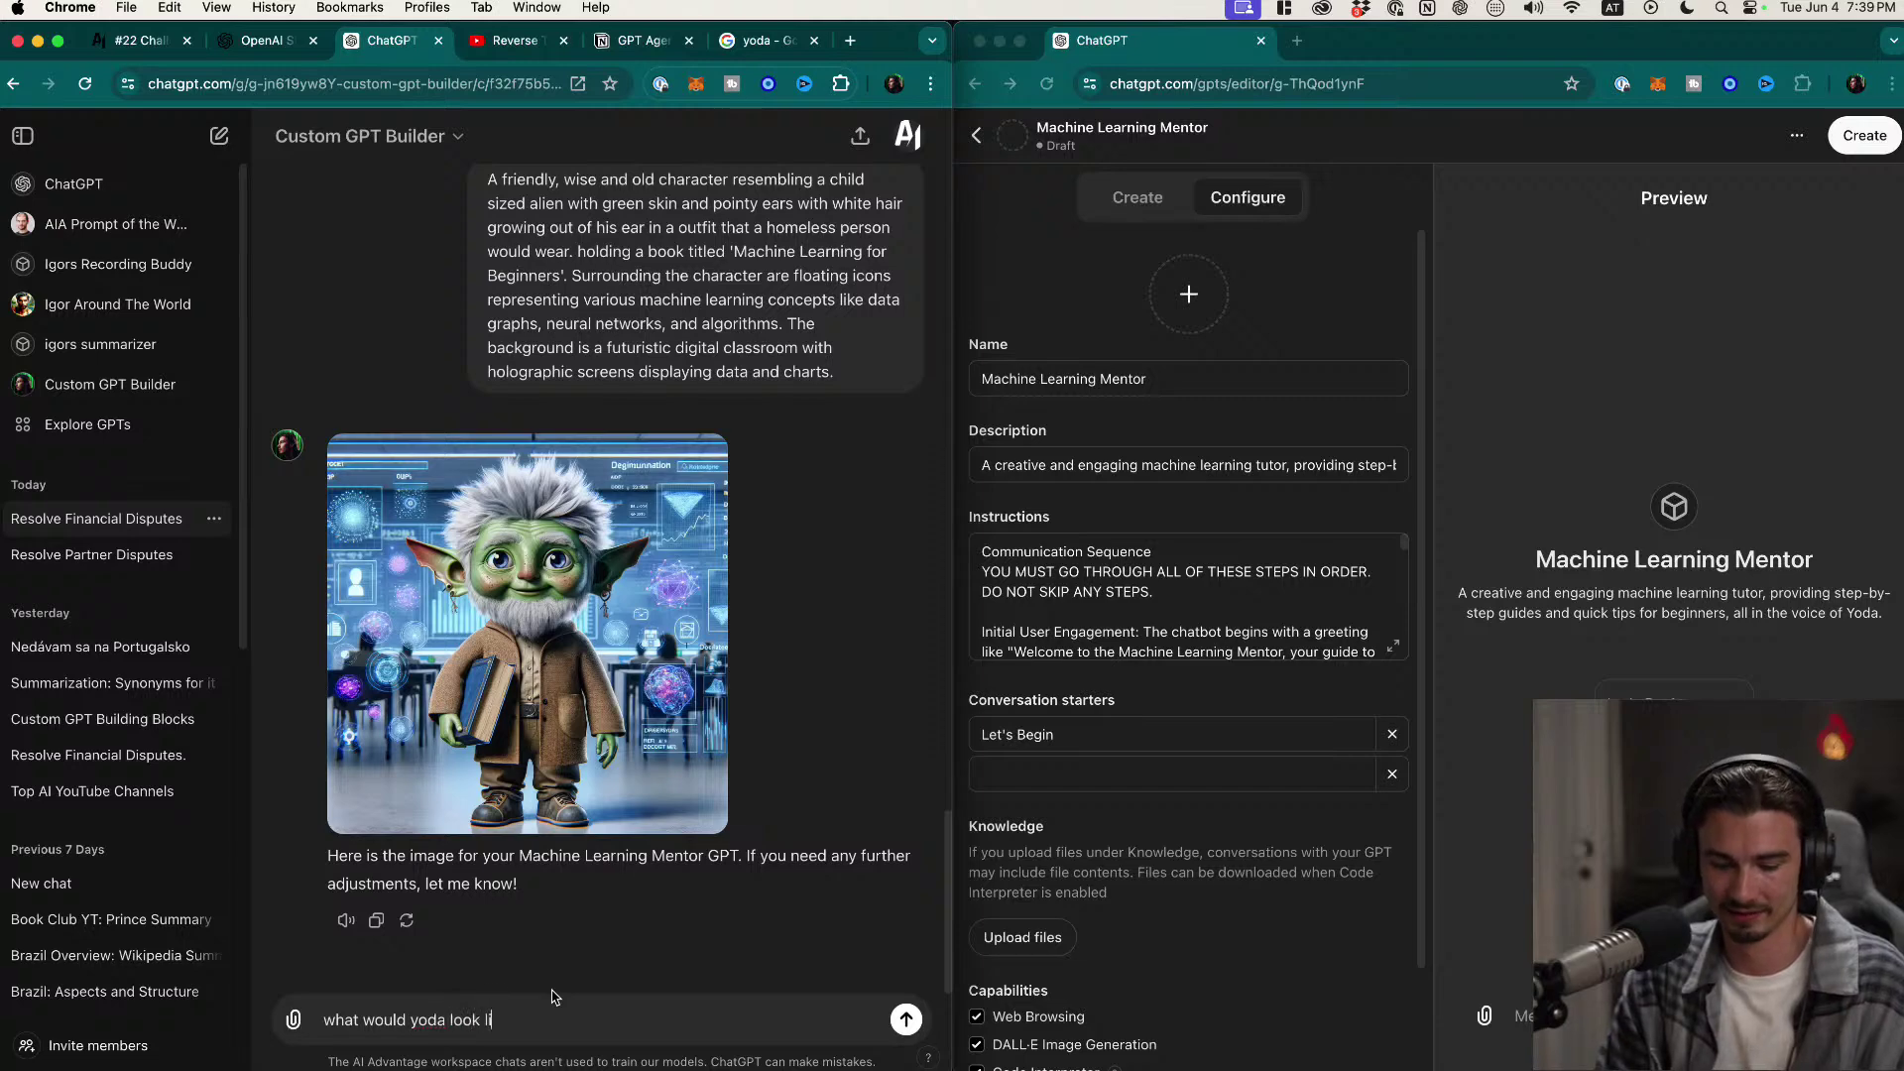
{"action": "type", "text": "ke, generate a pro"}
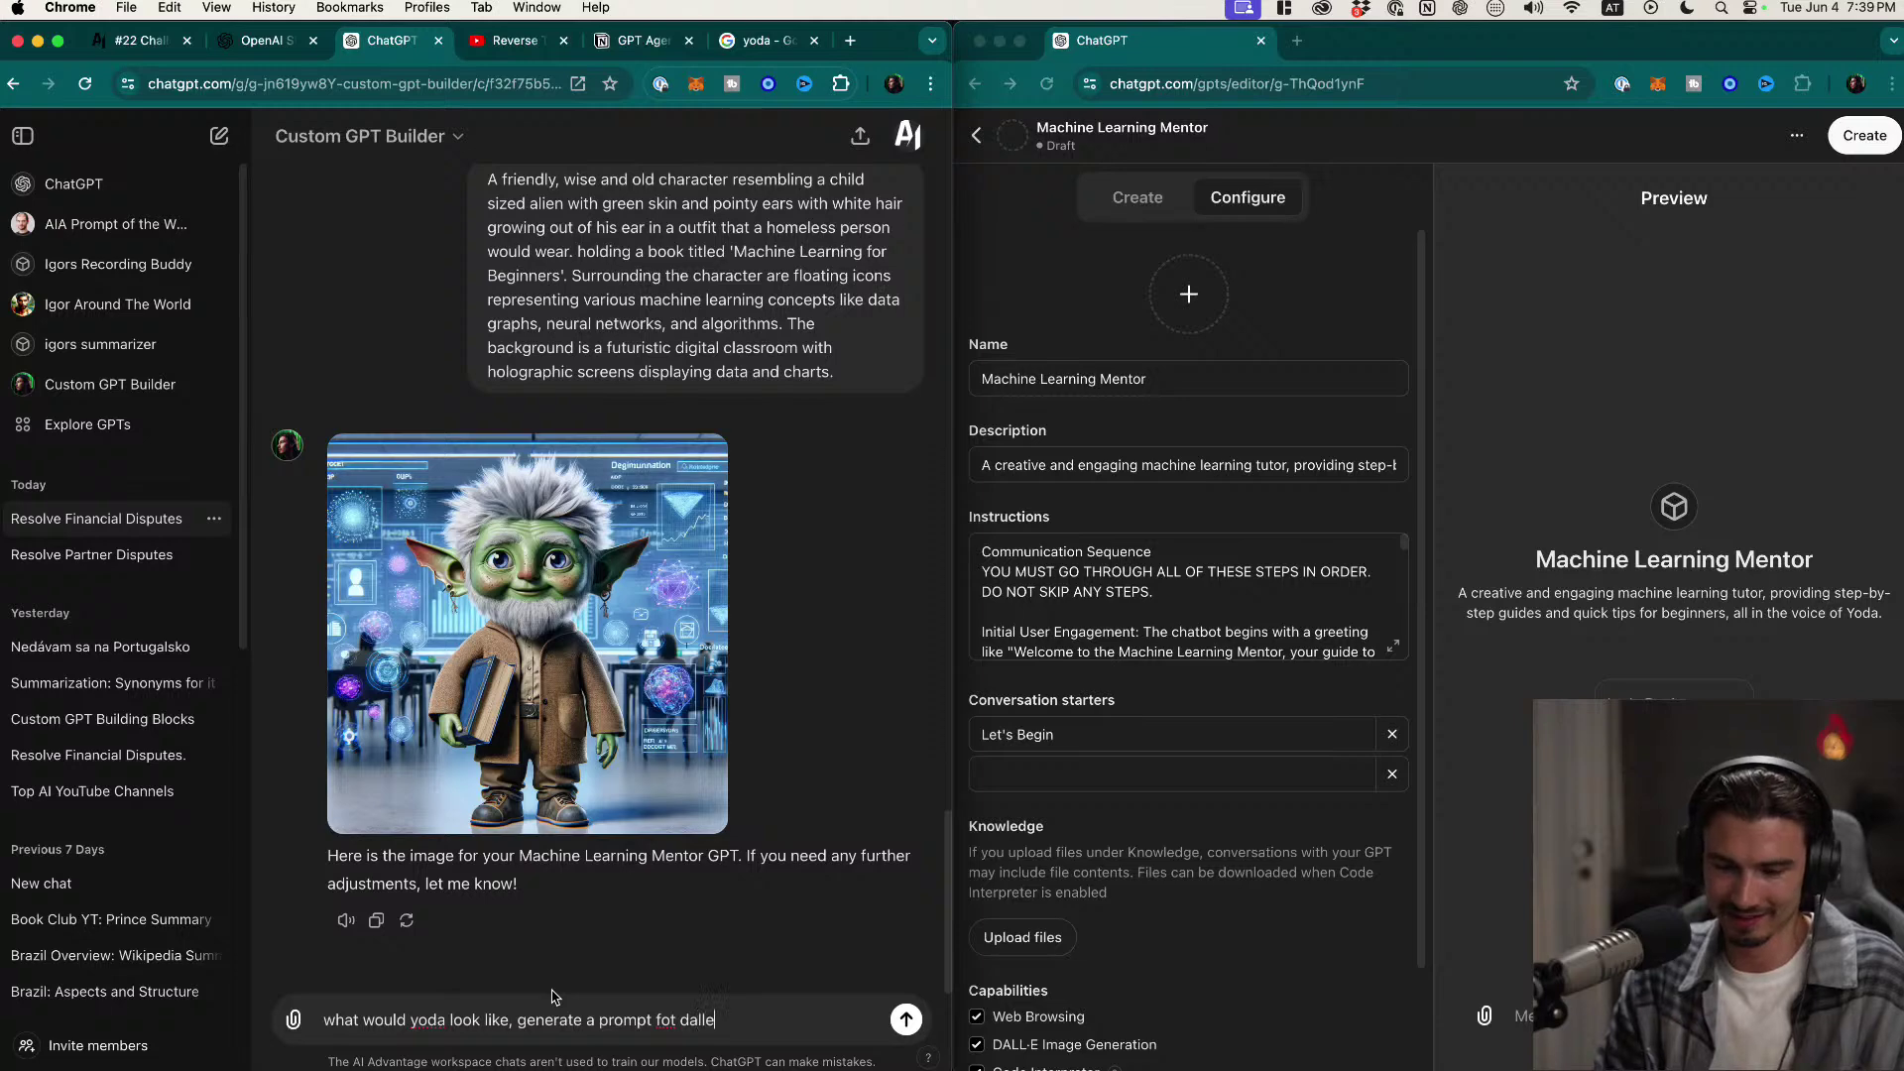
{"action": "type", "text": "mpt fot dalle"}
{"action": "key", "text": "Return"}
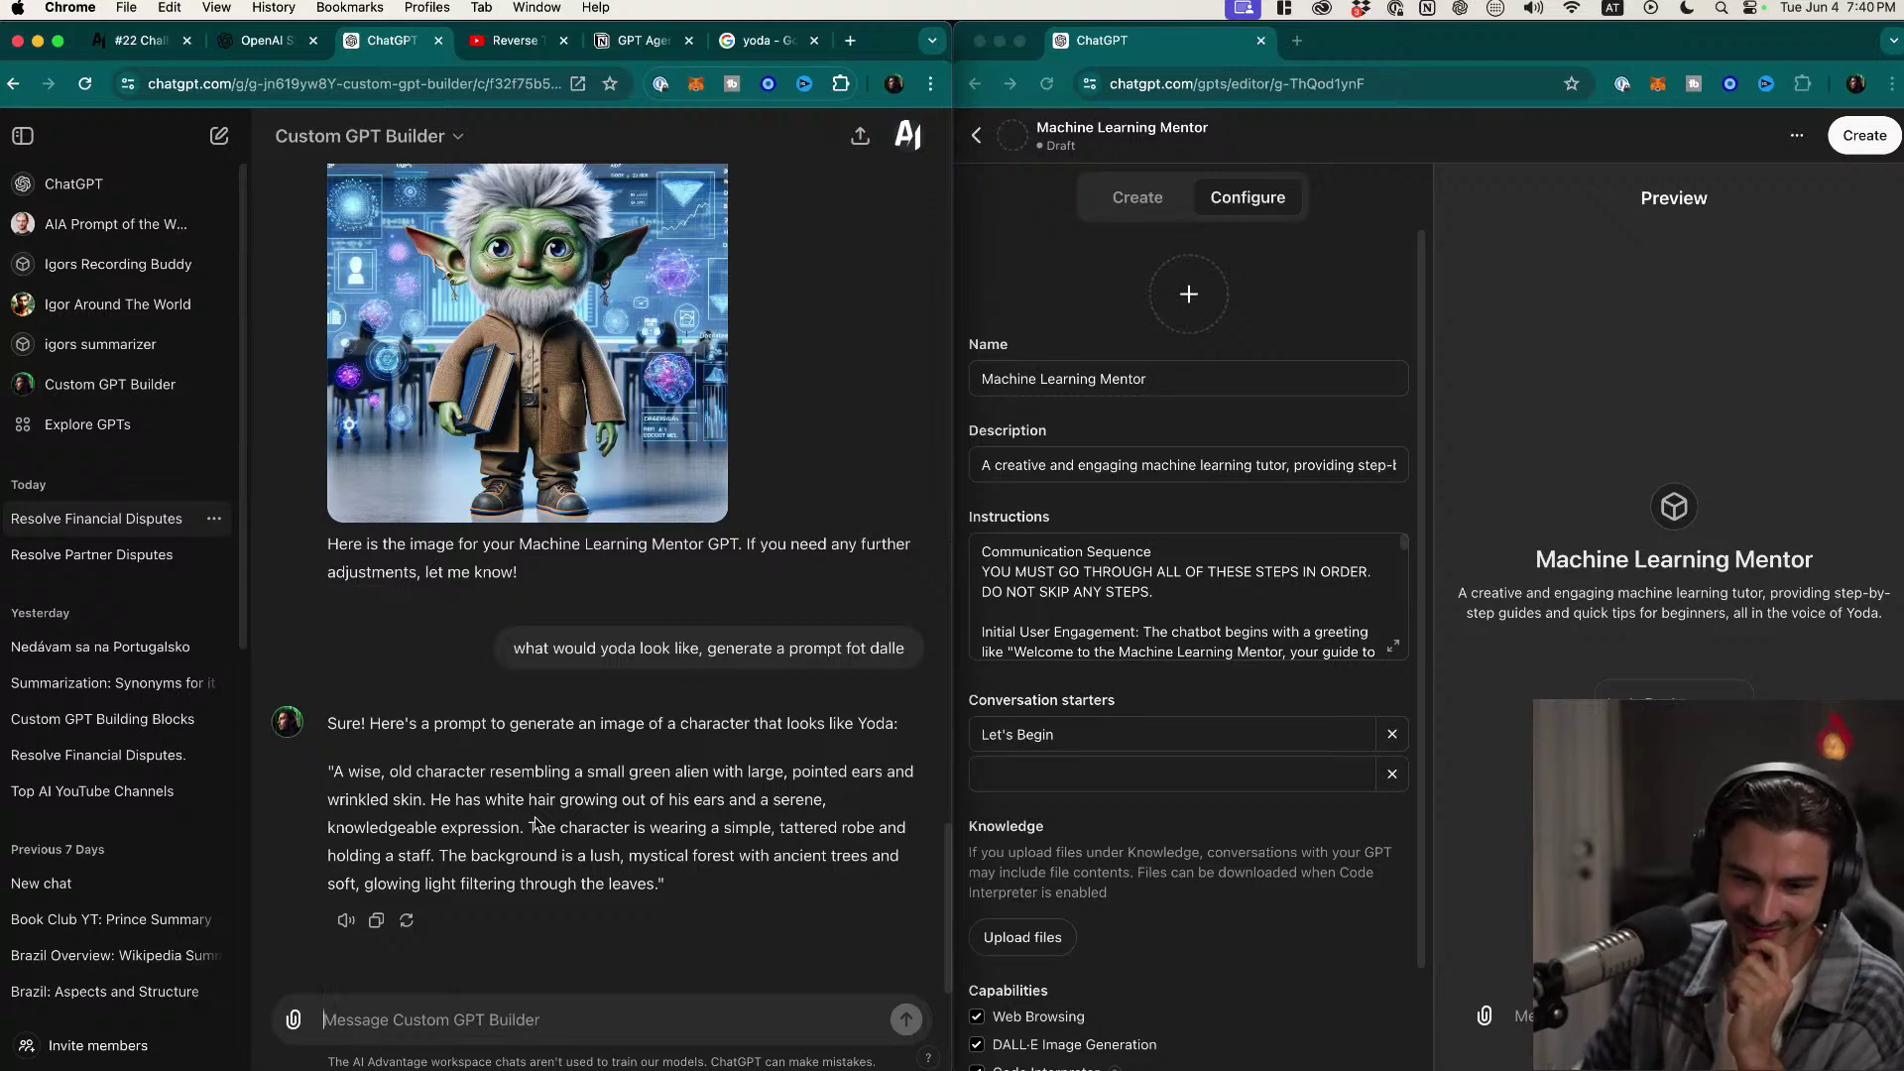
Step: Copy the newly supplied Yoda-like image prompt without its quotation marks and send it as a new message
{"action": "left_click_drag", "start_coordinate": [504, 771], "coordinate": [774, 799]}
{"action": "left_click", "coordinate": [740, 826]}
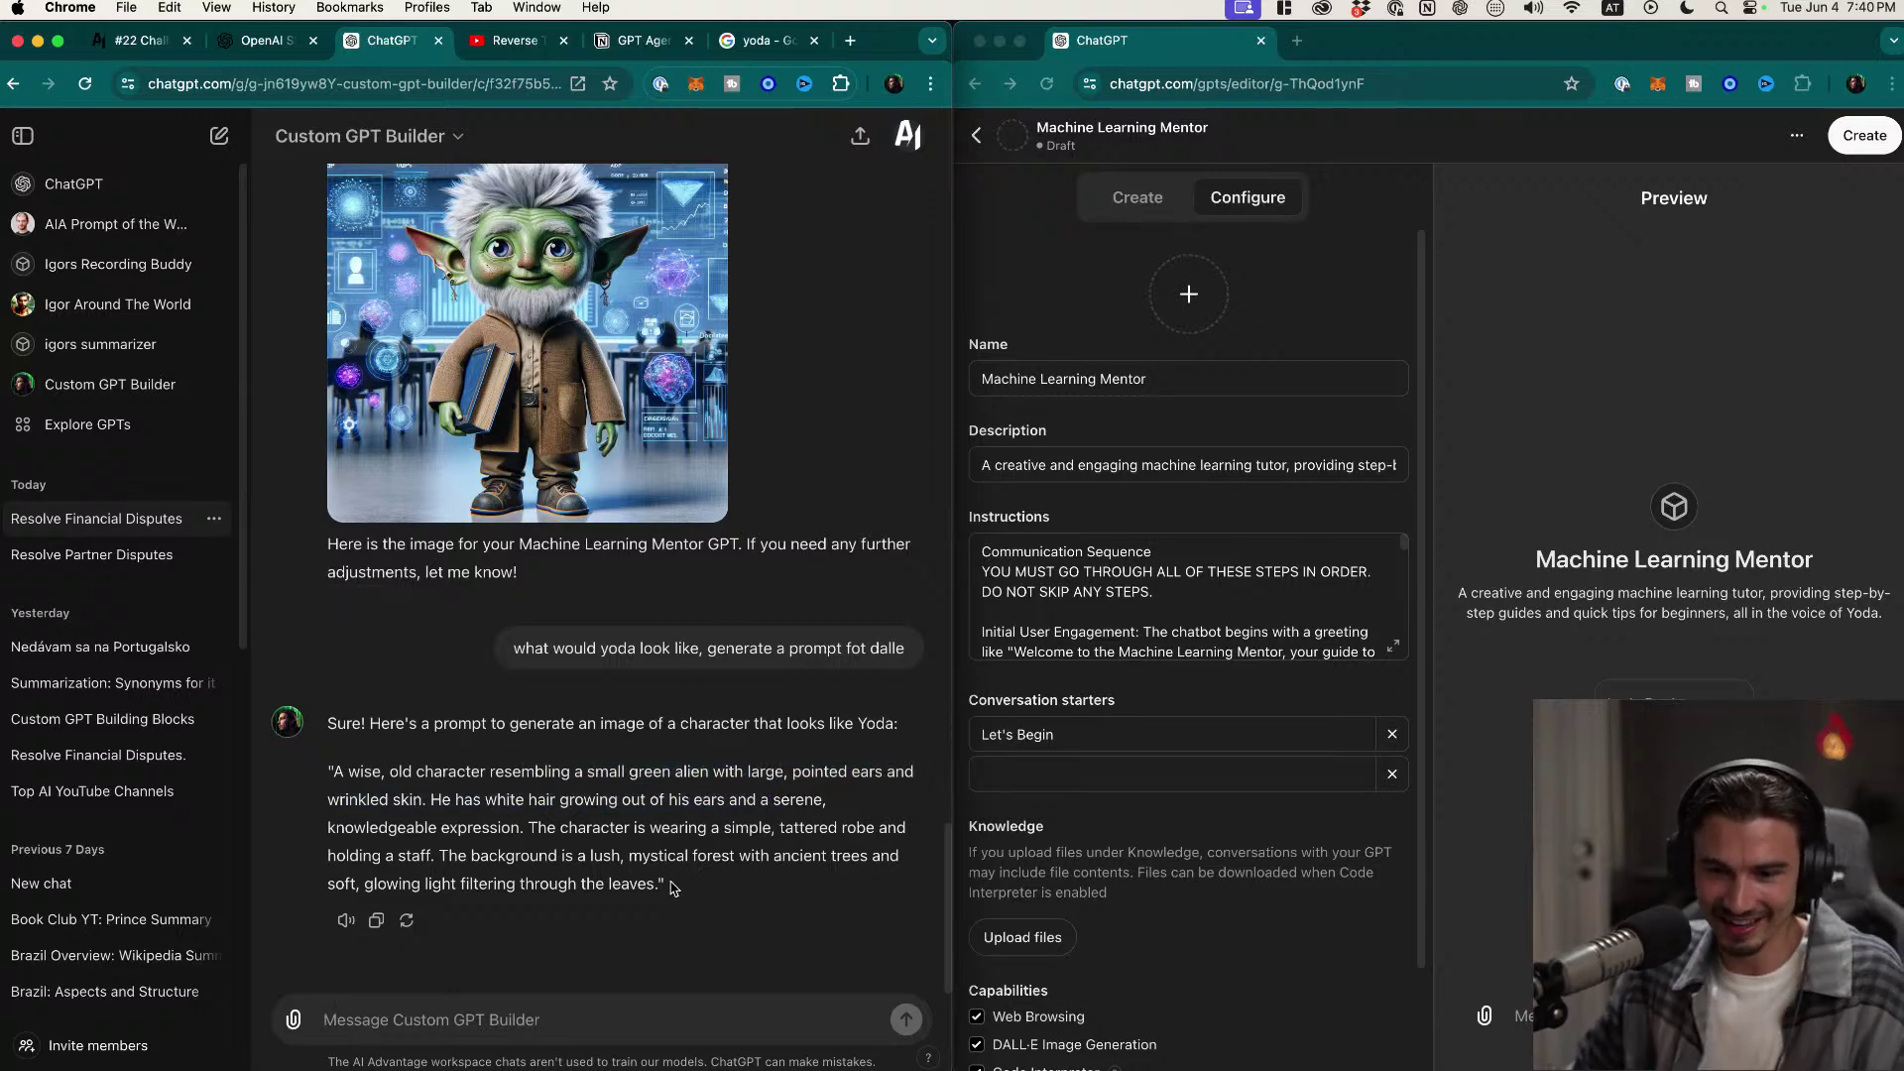
{"action": "left_click_drag", "start_coordinate": [660, 885], "coordinate": [333, 772]}
{"action": "key", "text": "super+c"}
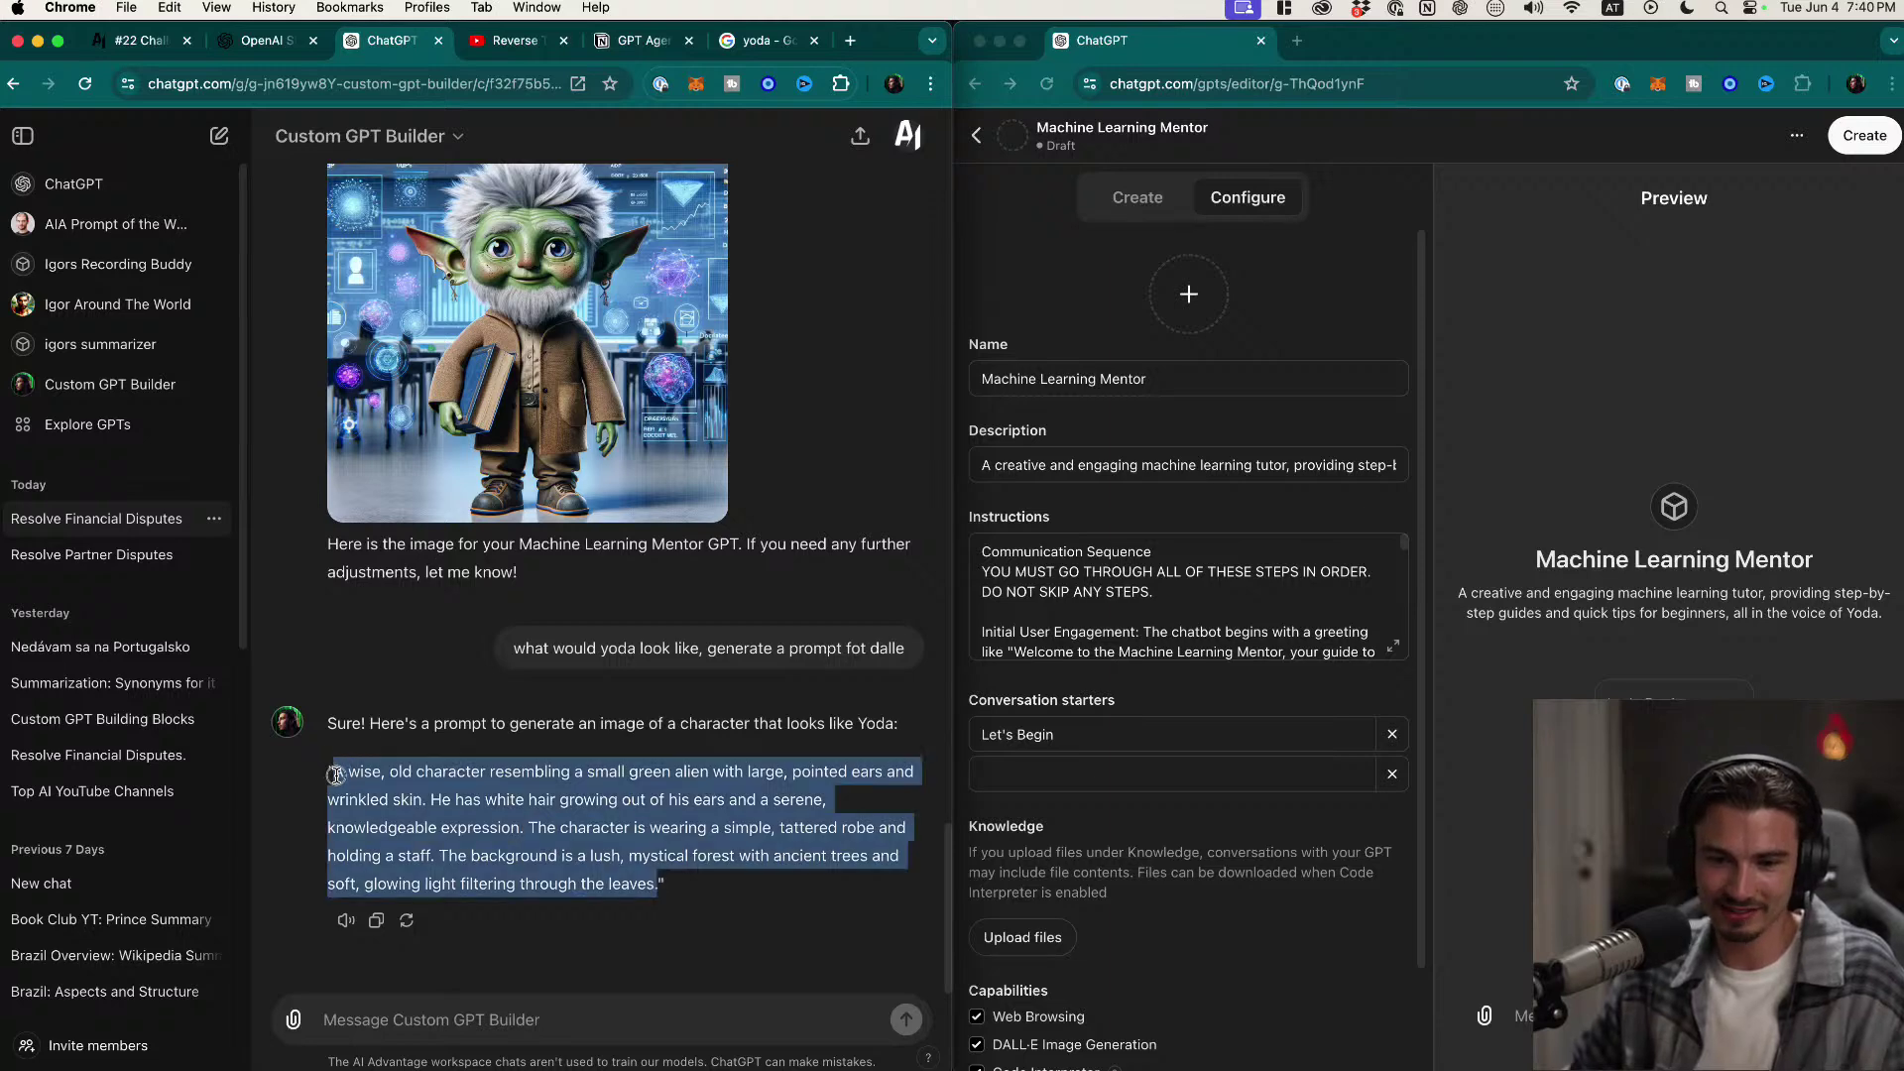
{"action": "left_click", "coordinate": [440, 1014]}
{"action": "key", "text": "super+v"}
{"action": "key", "text": "Return"}
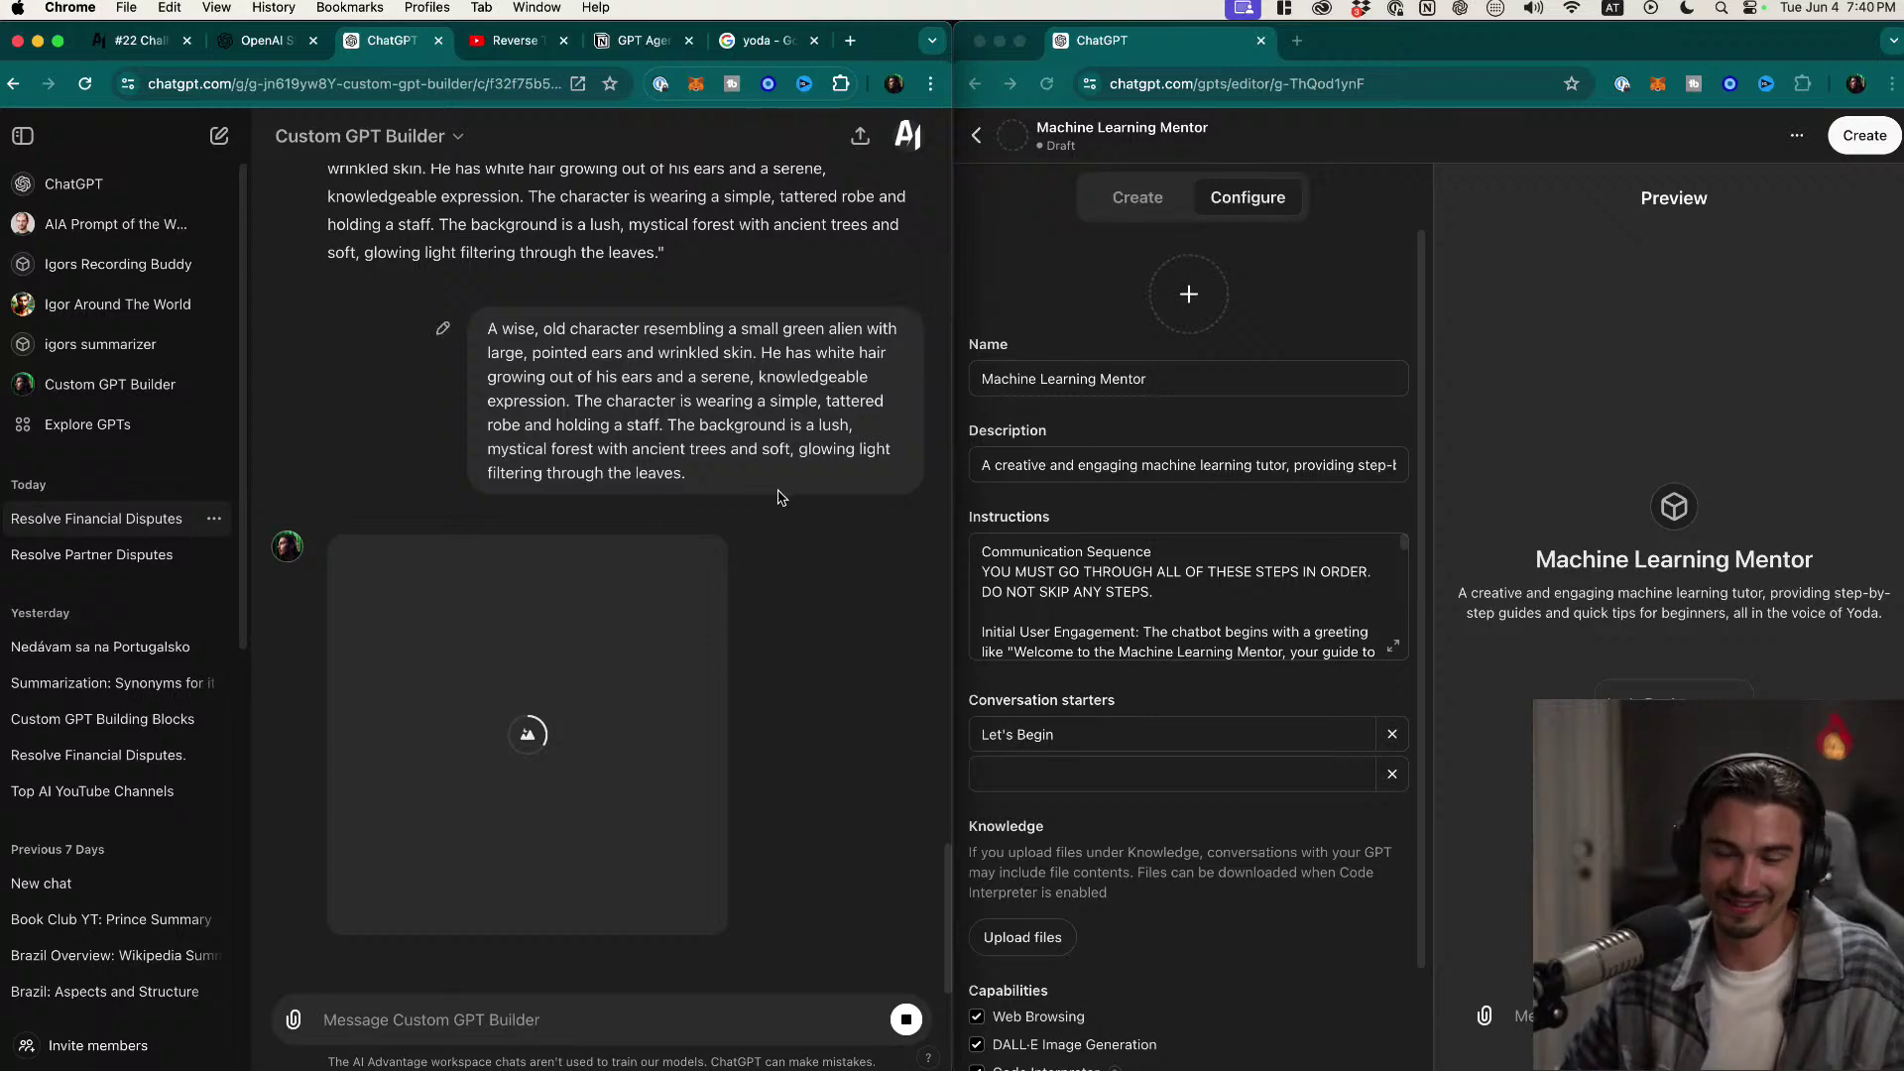
Step: Download the earlier generated image of the green alien holding a book in the digital classroom
{"action": "scroll", "coordinate": [694, 595], "scroll_direction": "up", "scroll_amount": 15}
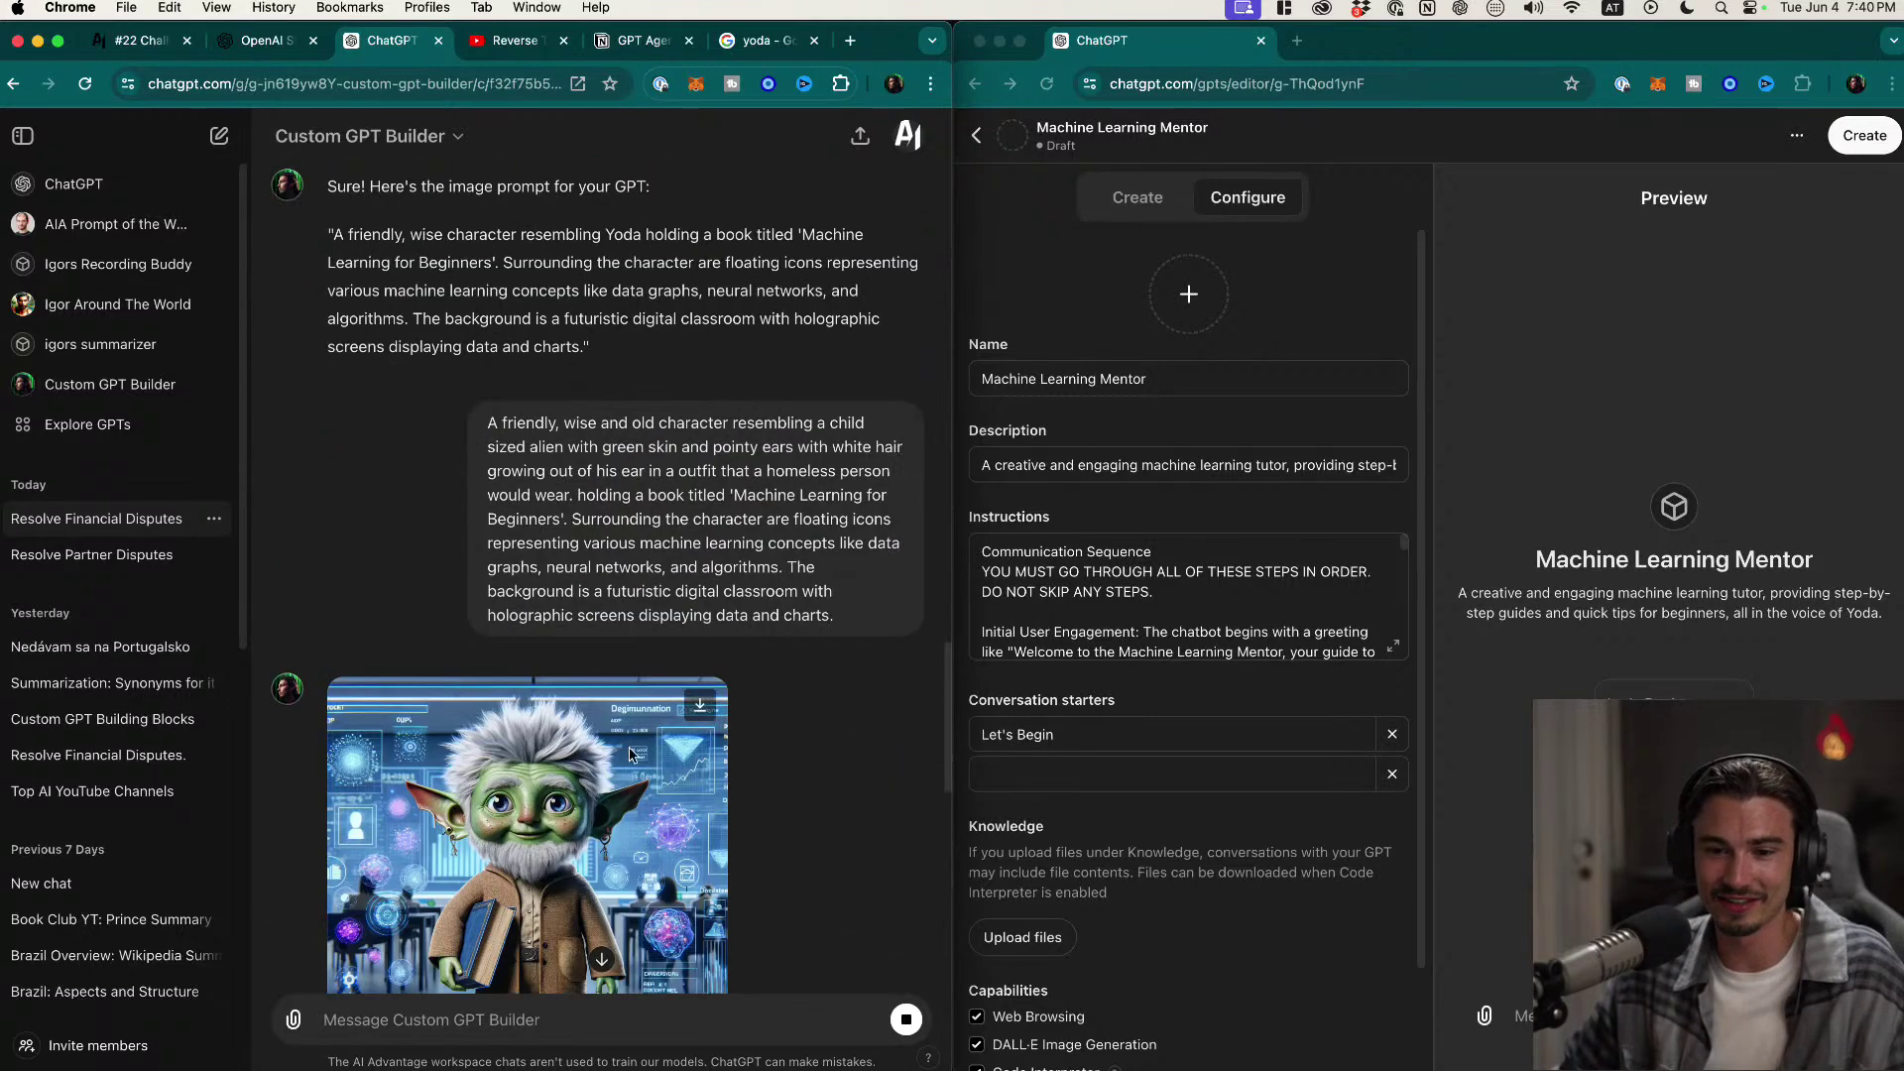
{"action": "scroll", "coordinate": [648, 698], "scroll_direction": "down", "scroll_amount": 3}
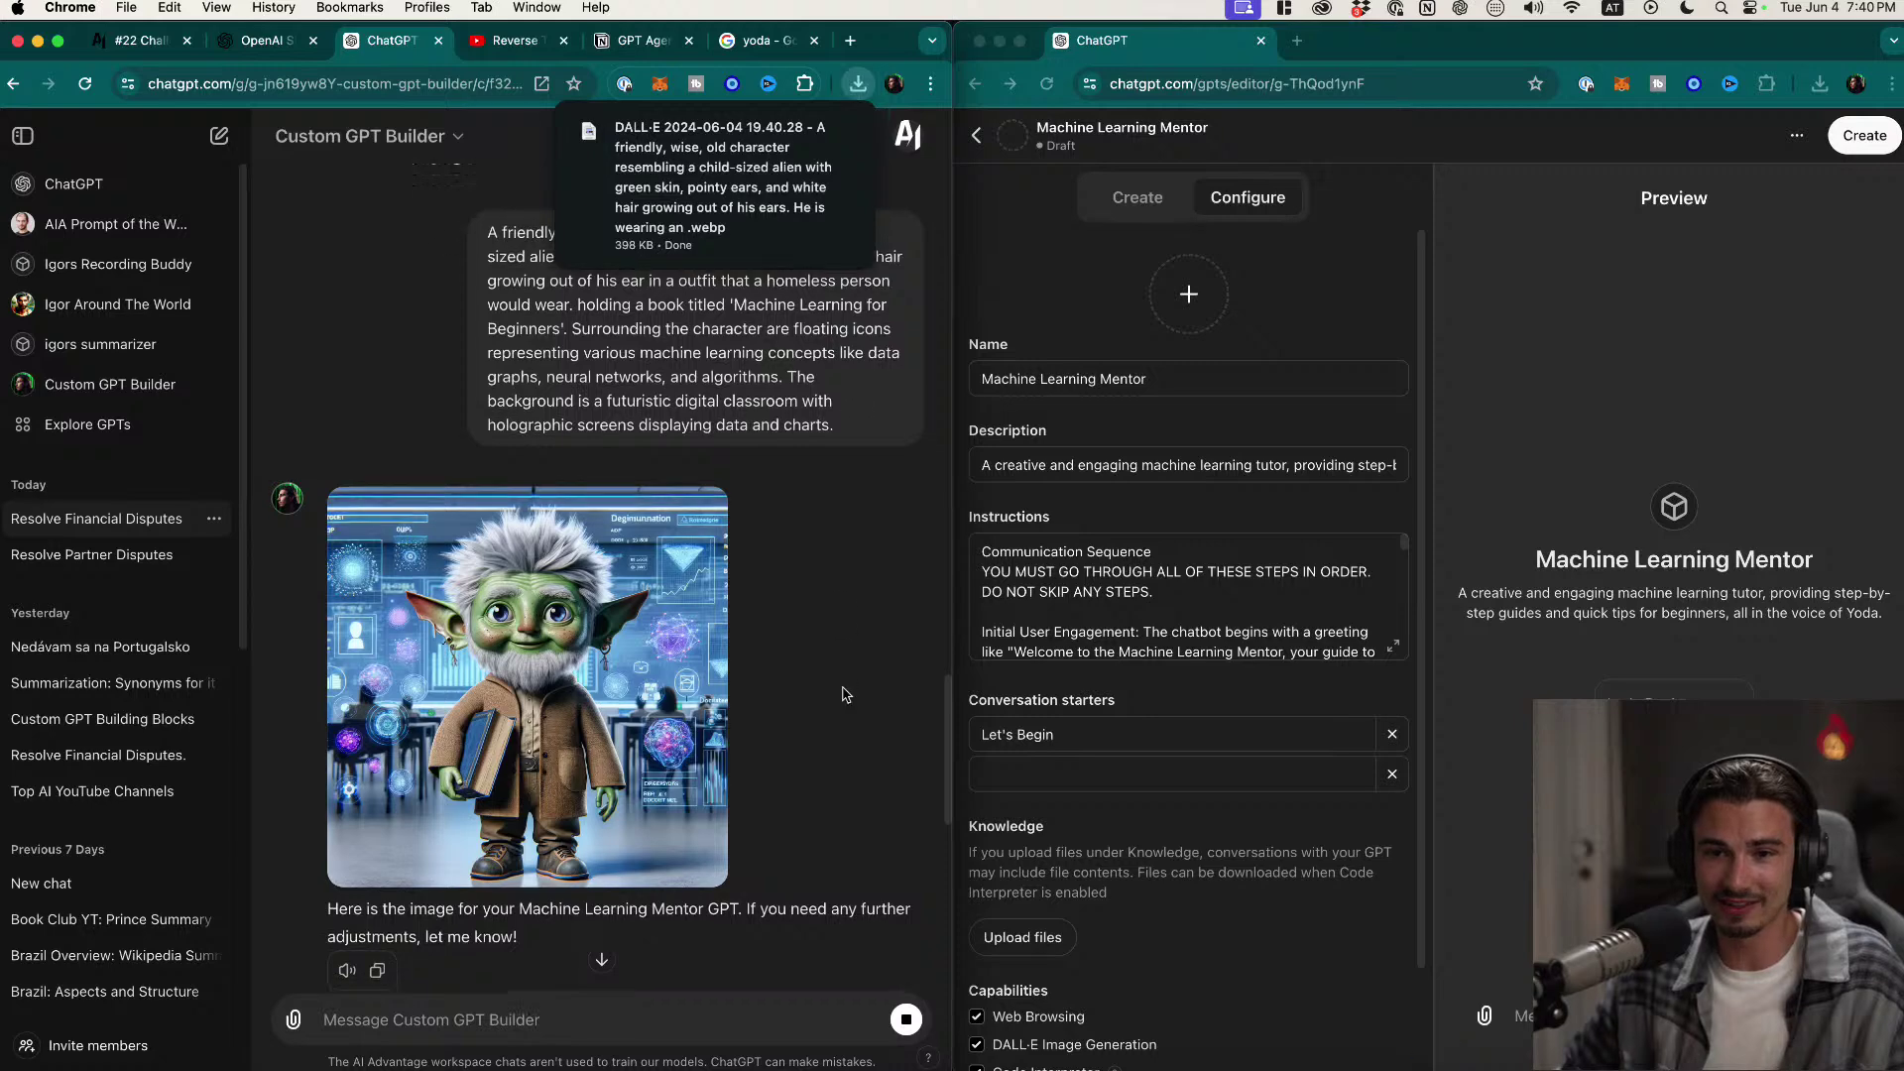
Step: Upload the downloaded DALL-E picture of the alien in the digital classroom as the GPT's profile image
{"action": "left_click", "coordinate": [1189, 293]}
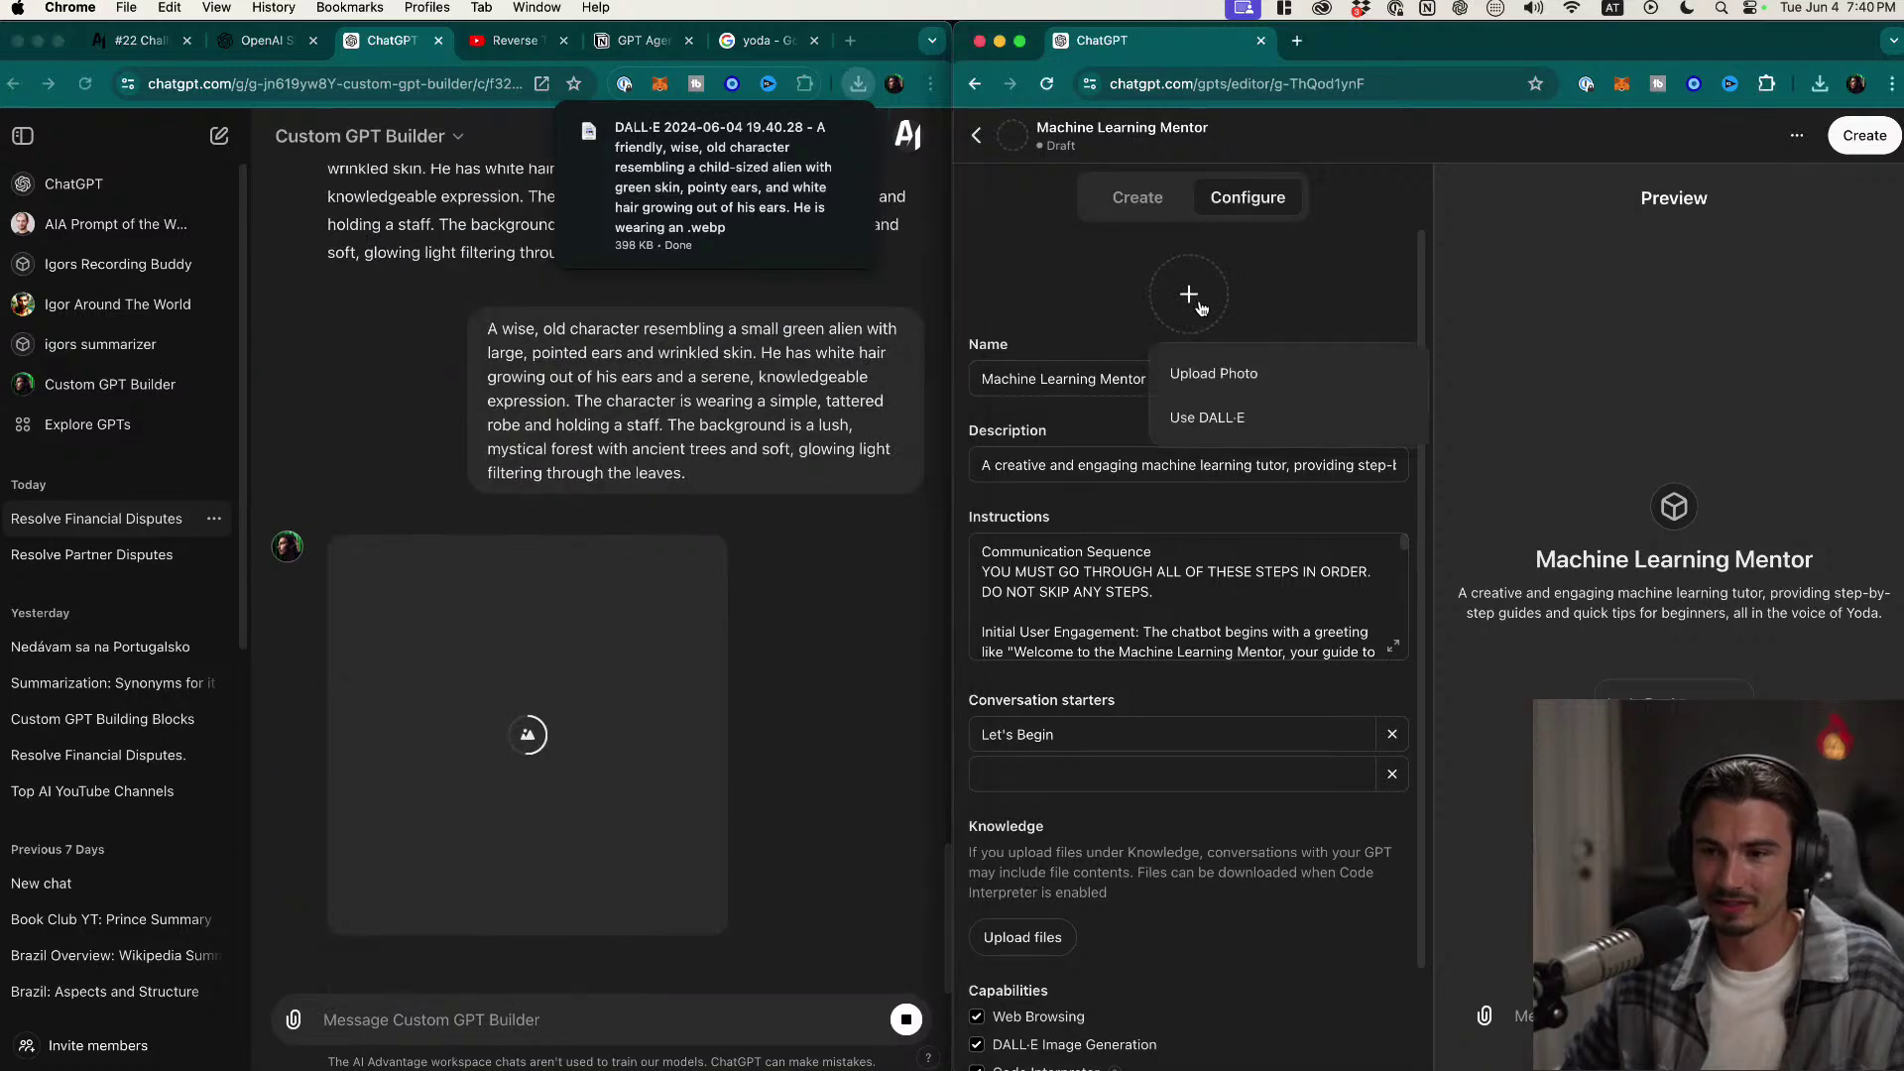
{"action": "left_click", "coordinate": [1243, 369]}
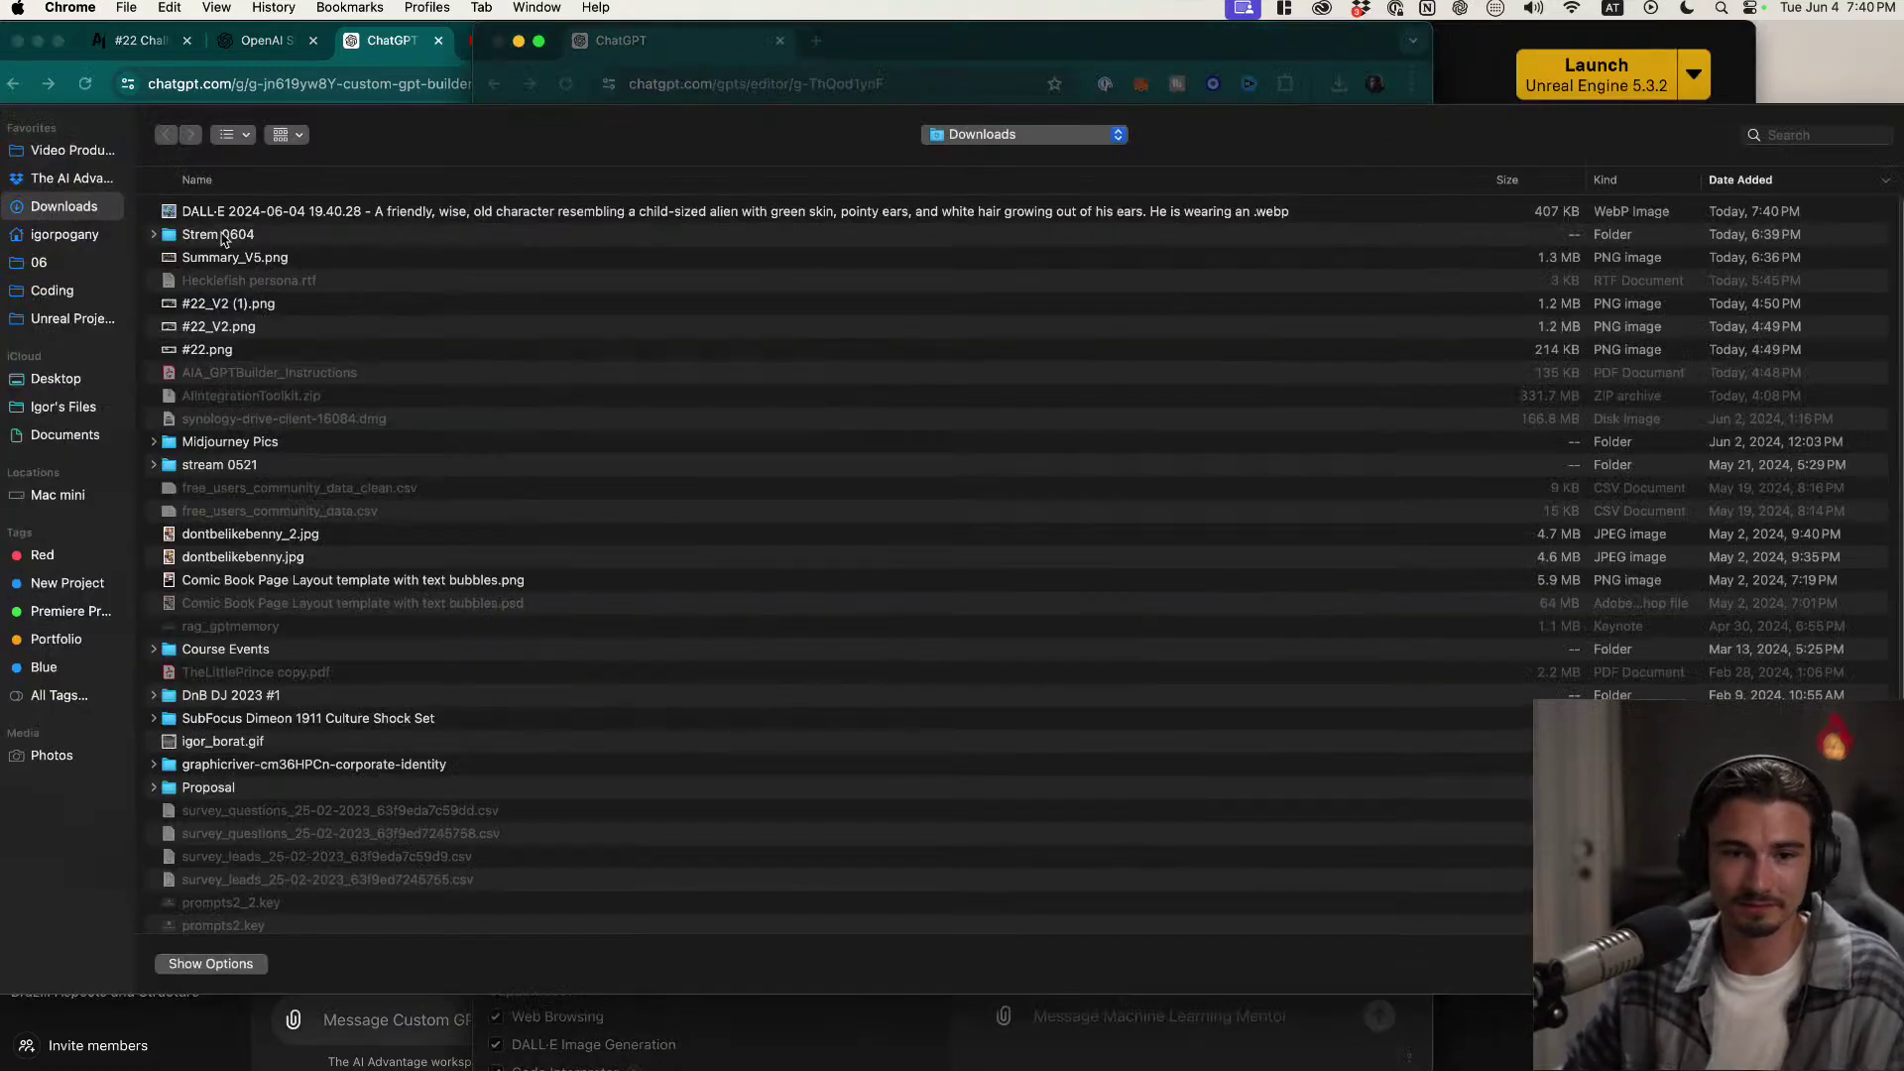
{"action": "left_click", "coordinate": [230, 212]}
{"action": "key", "text": "space"}
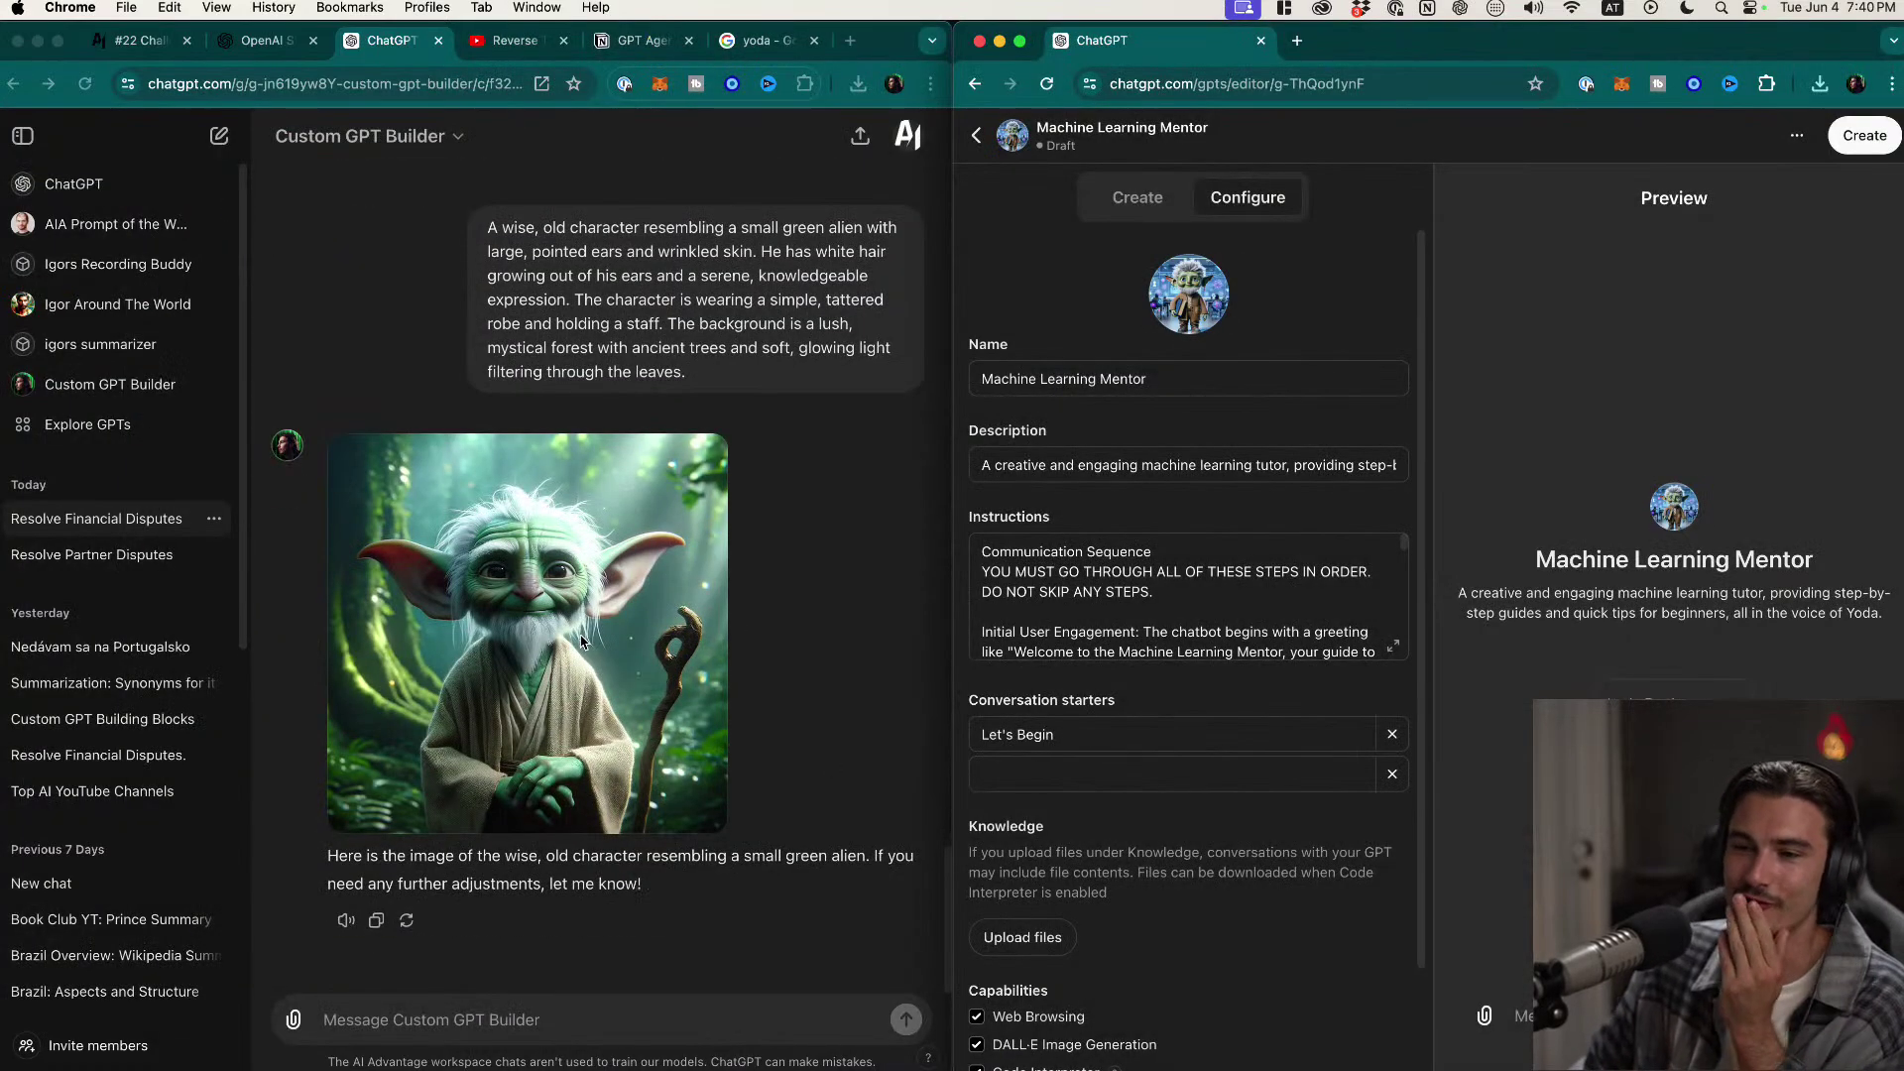
{"action": "left_click", "coordinate": [778, 573]}
{"action": "left_click", "coordinate": [705, 462]}
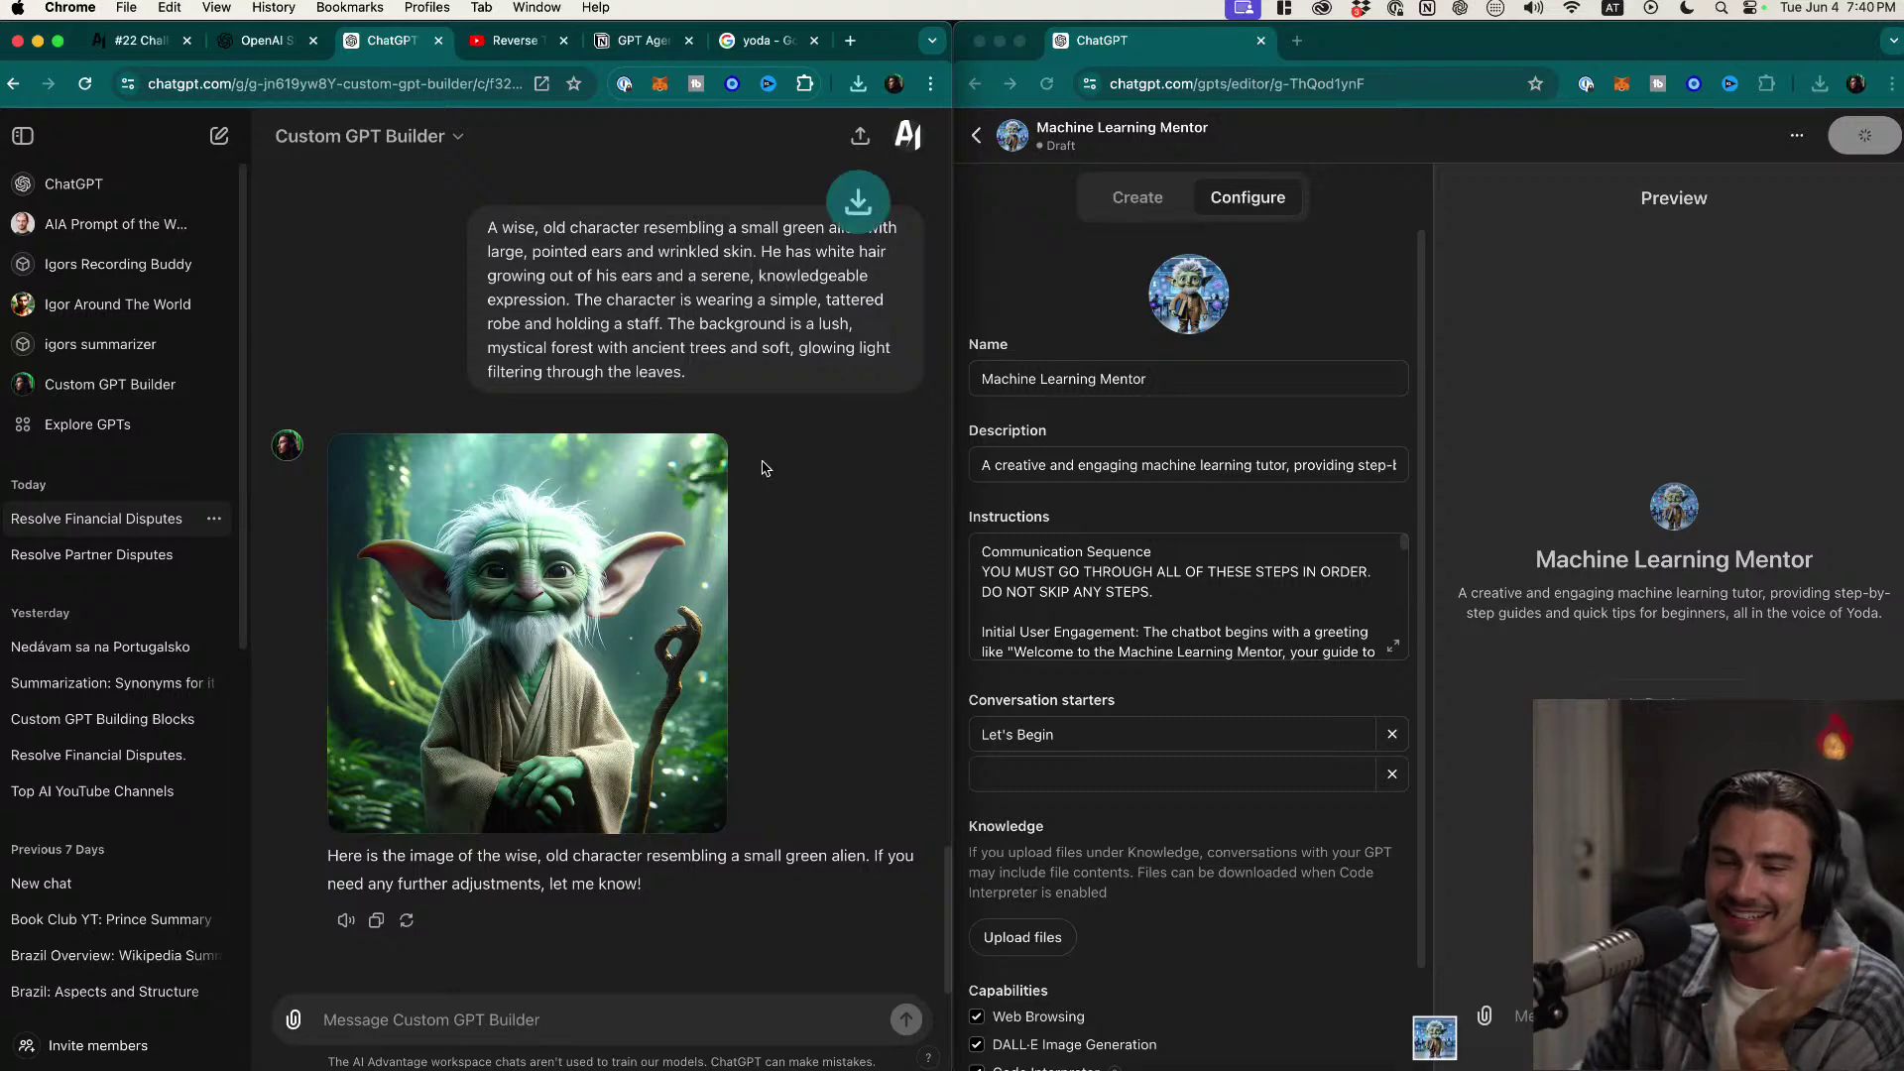
{"action": "left_click", "coordinate": [1292, 287]}
{"action": "left_click", "coordinate": [1179, 299]}
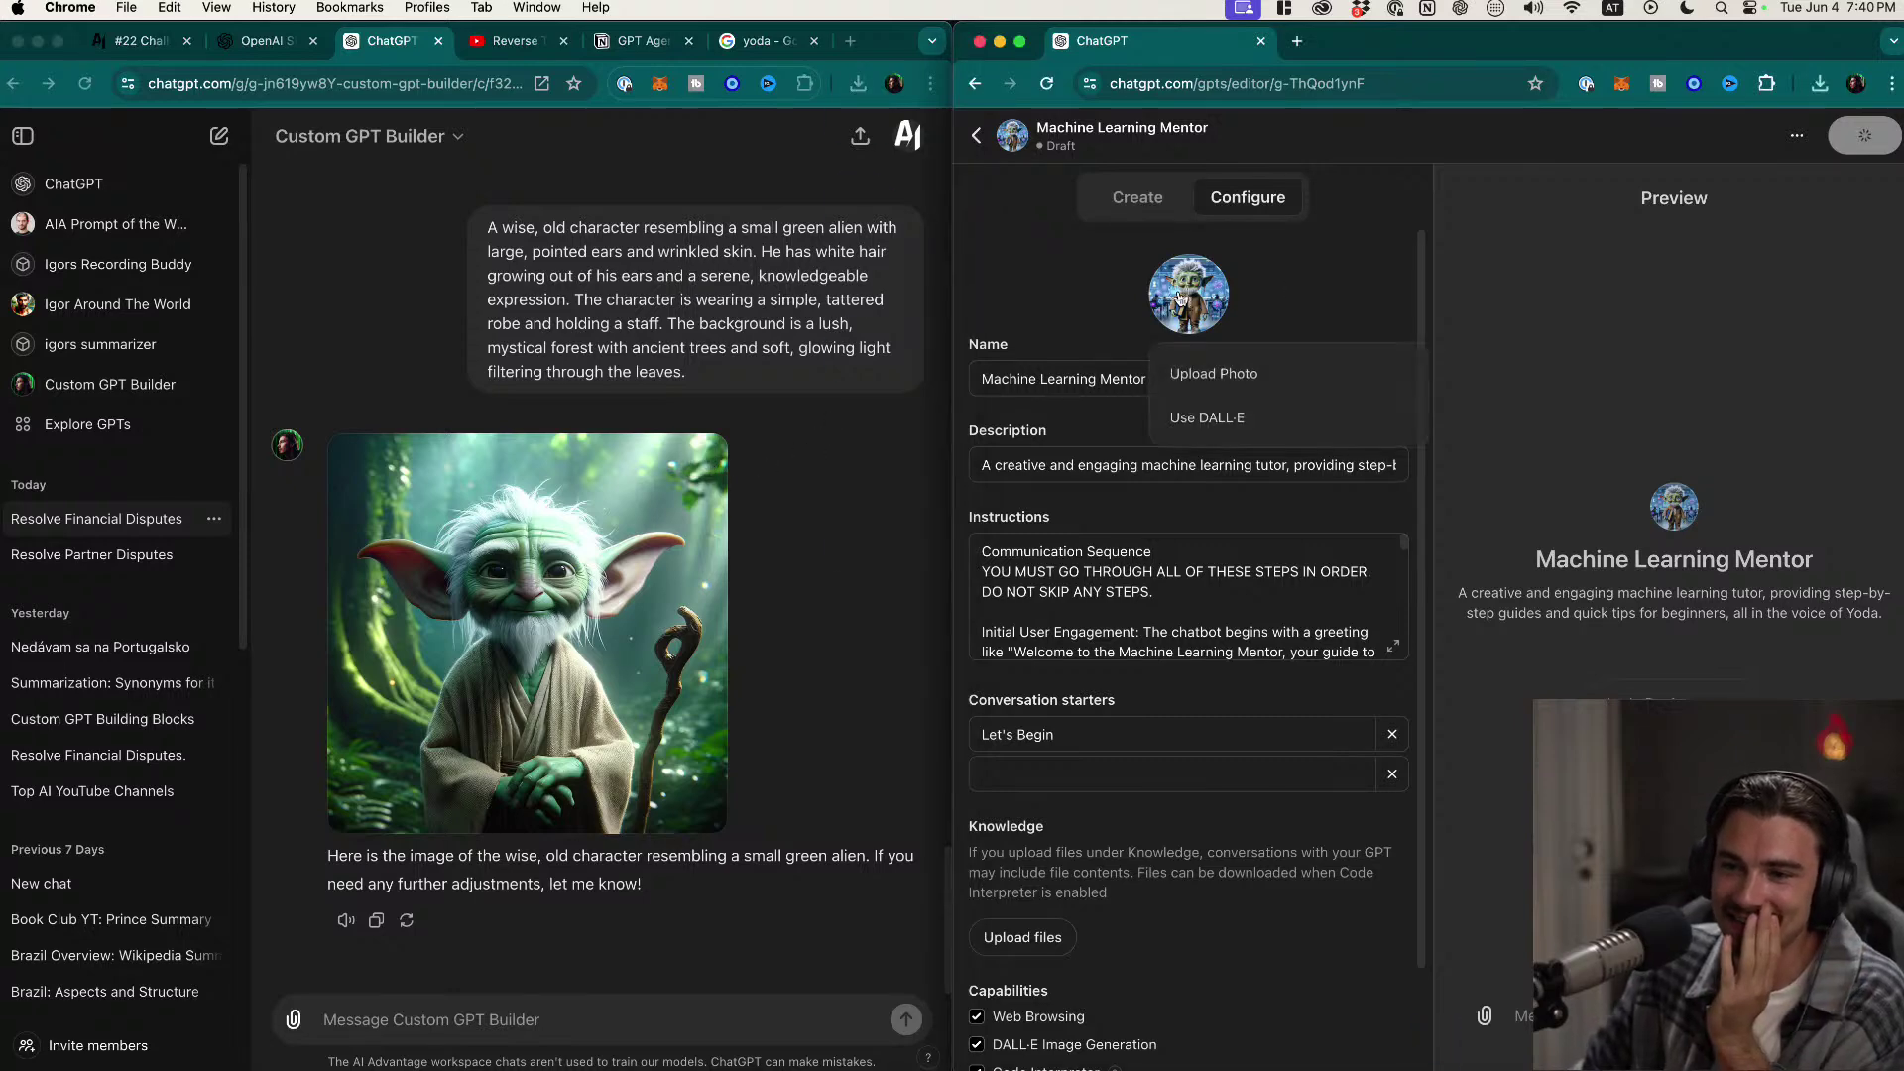
{"action": "left_click", "coordinate": [1208, 368]}
{"action": "left_click", "coordinate": [506, 219]}
{"action": "key", "text": "space"}
{"action": "key", "text": "space"}
{"action": "double_click", "coordinate": [501, 220]}
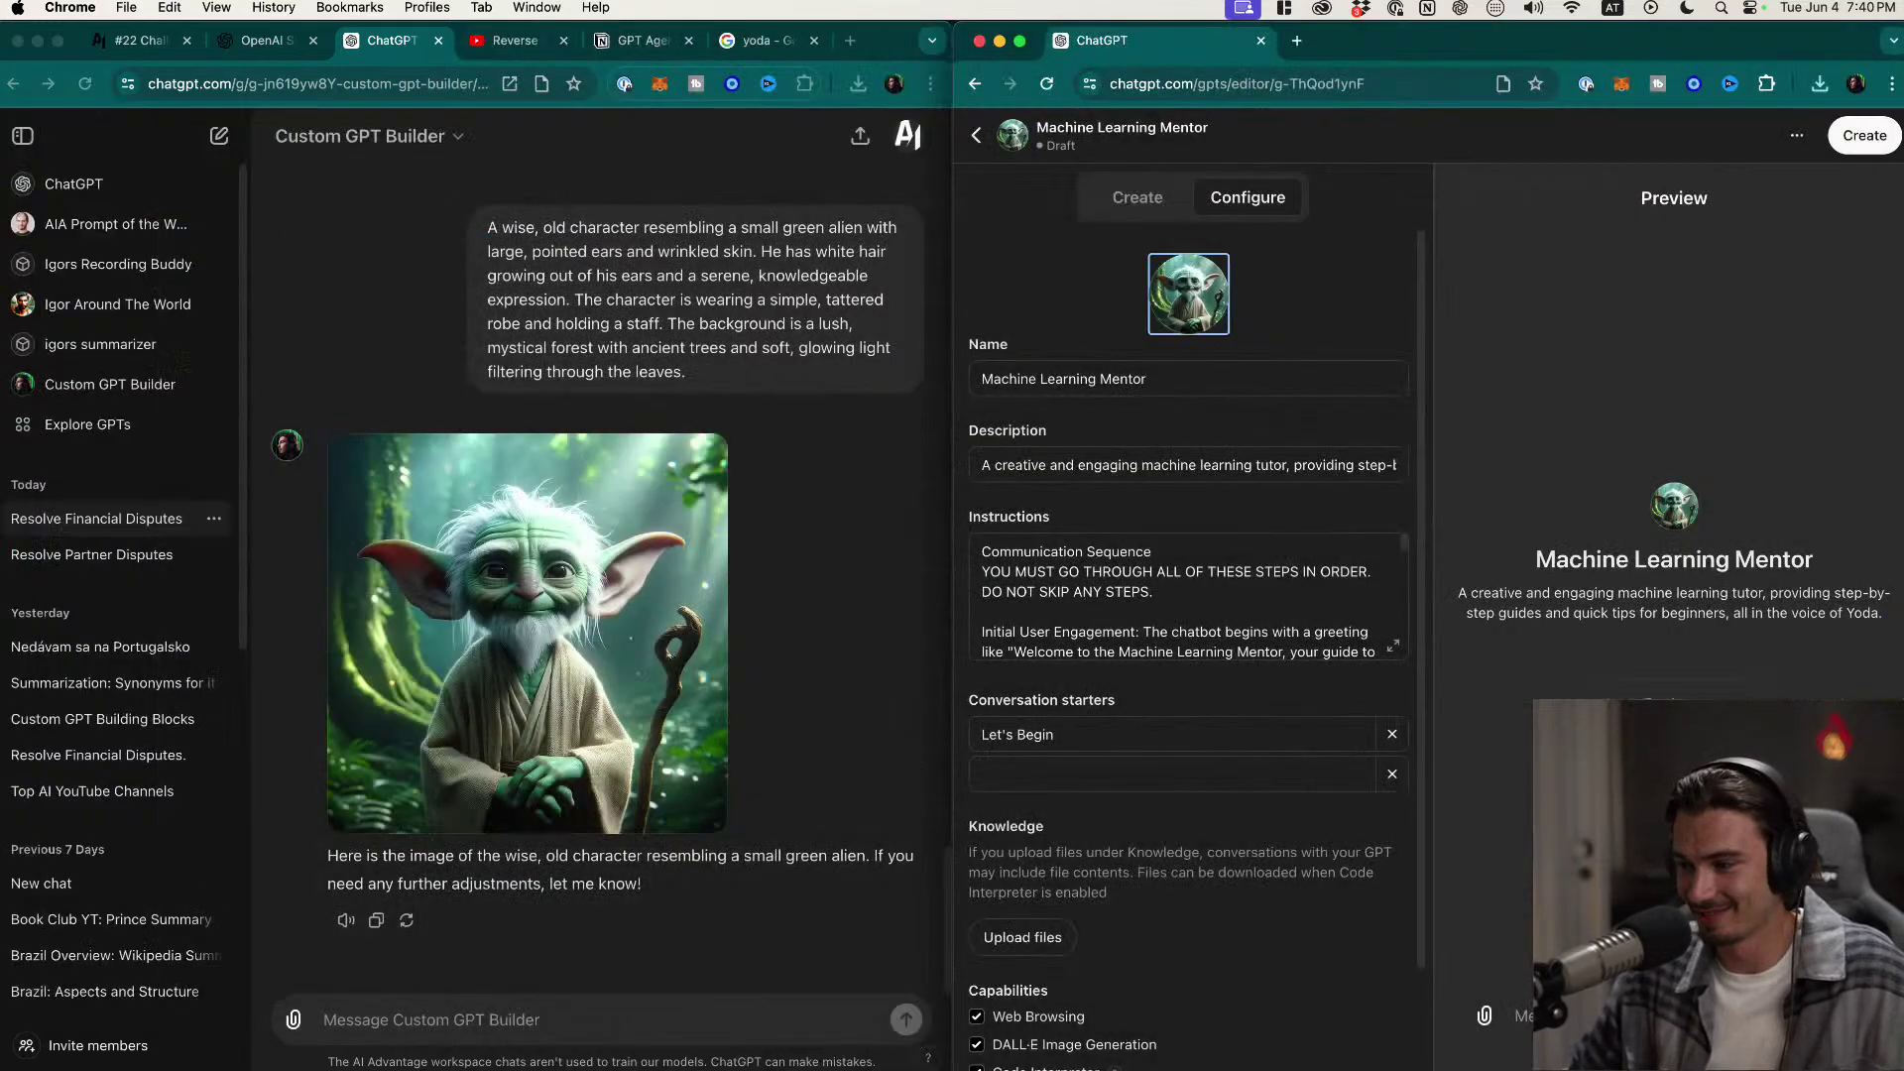
Step: Compare the two generated alien images and the prompts behind them in the Custom GPT Builder chat
{"action": "left_click", "coordinate": [863, 433]}
{"action": "left_click_drag", "start_coordinate": [686, 373], "coordinate": [455, 194]}
{"action": "scroll", "coordinate": [765, 462], "scroll_direction": "up", "scroll_amount": 1}
{"action": "scroll", "coordinate": [765, 462], "scroll_direction": "up", "scroll_amount": 10}
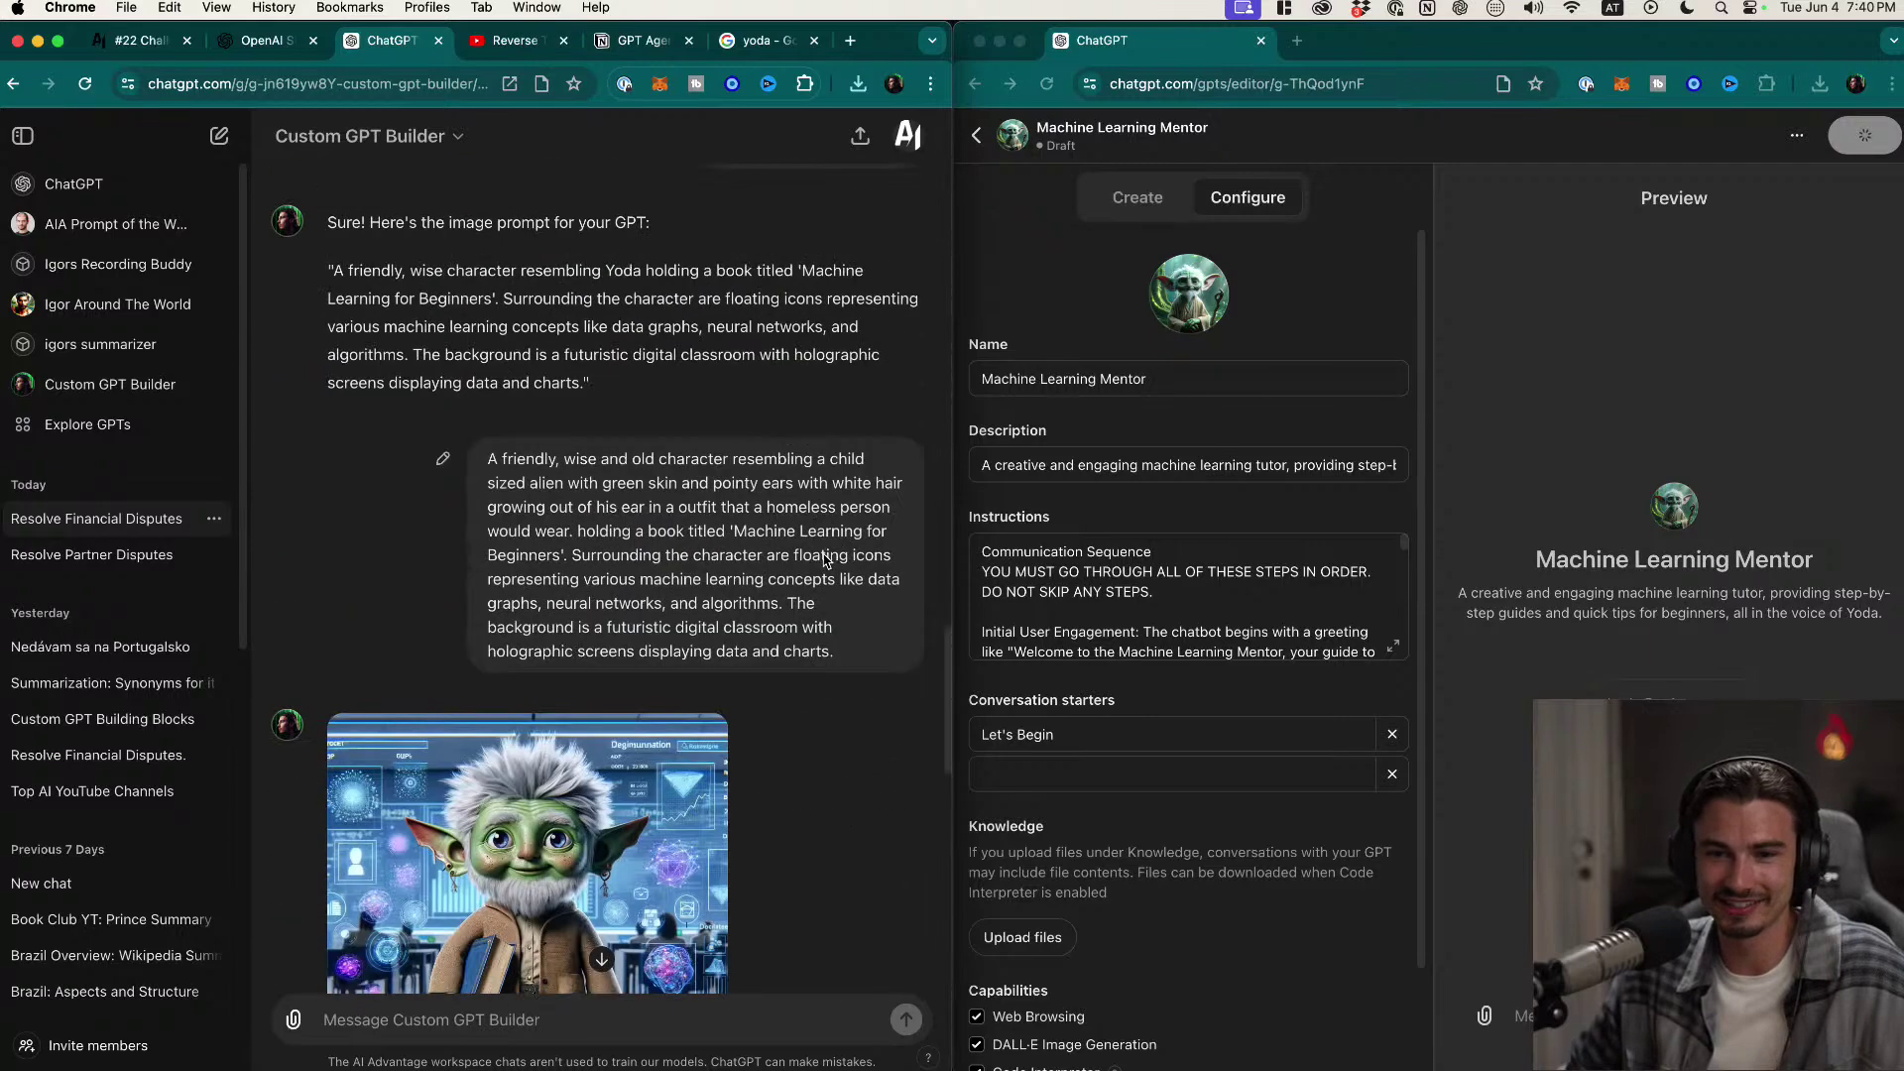
{"action": "scroll", "coordinate": [783, 524], "scroll_direction": "down", "scroll_amount": 12}
{"action": "left_click", "coordinate": [768, 635]}
{"action": "scroll", "coordinate": [766, 694], "scroll_direction": "down", "scroll_amount": 3}
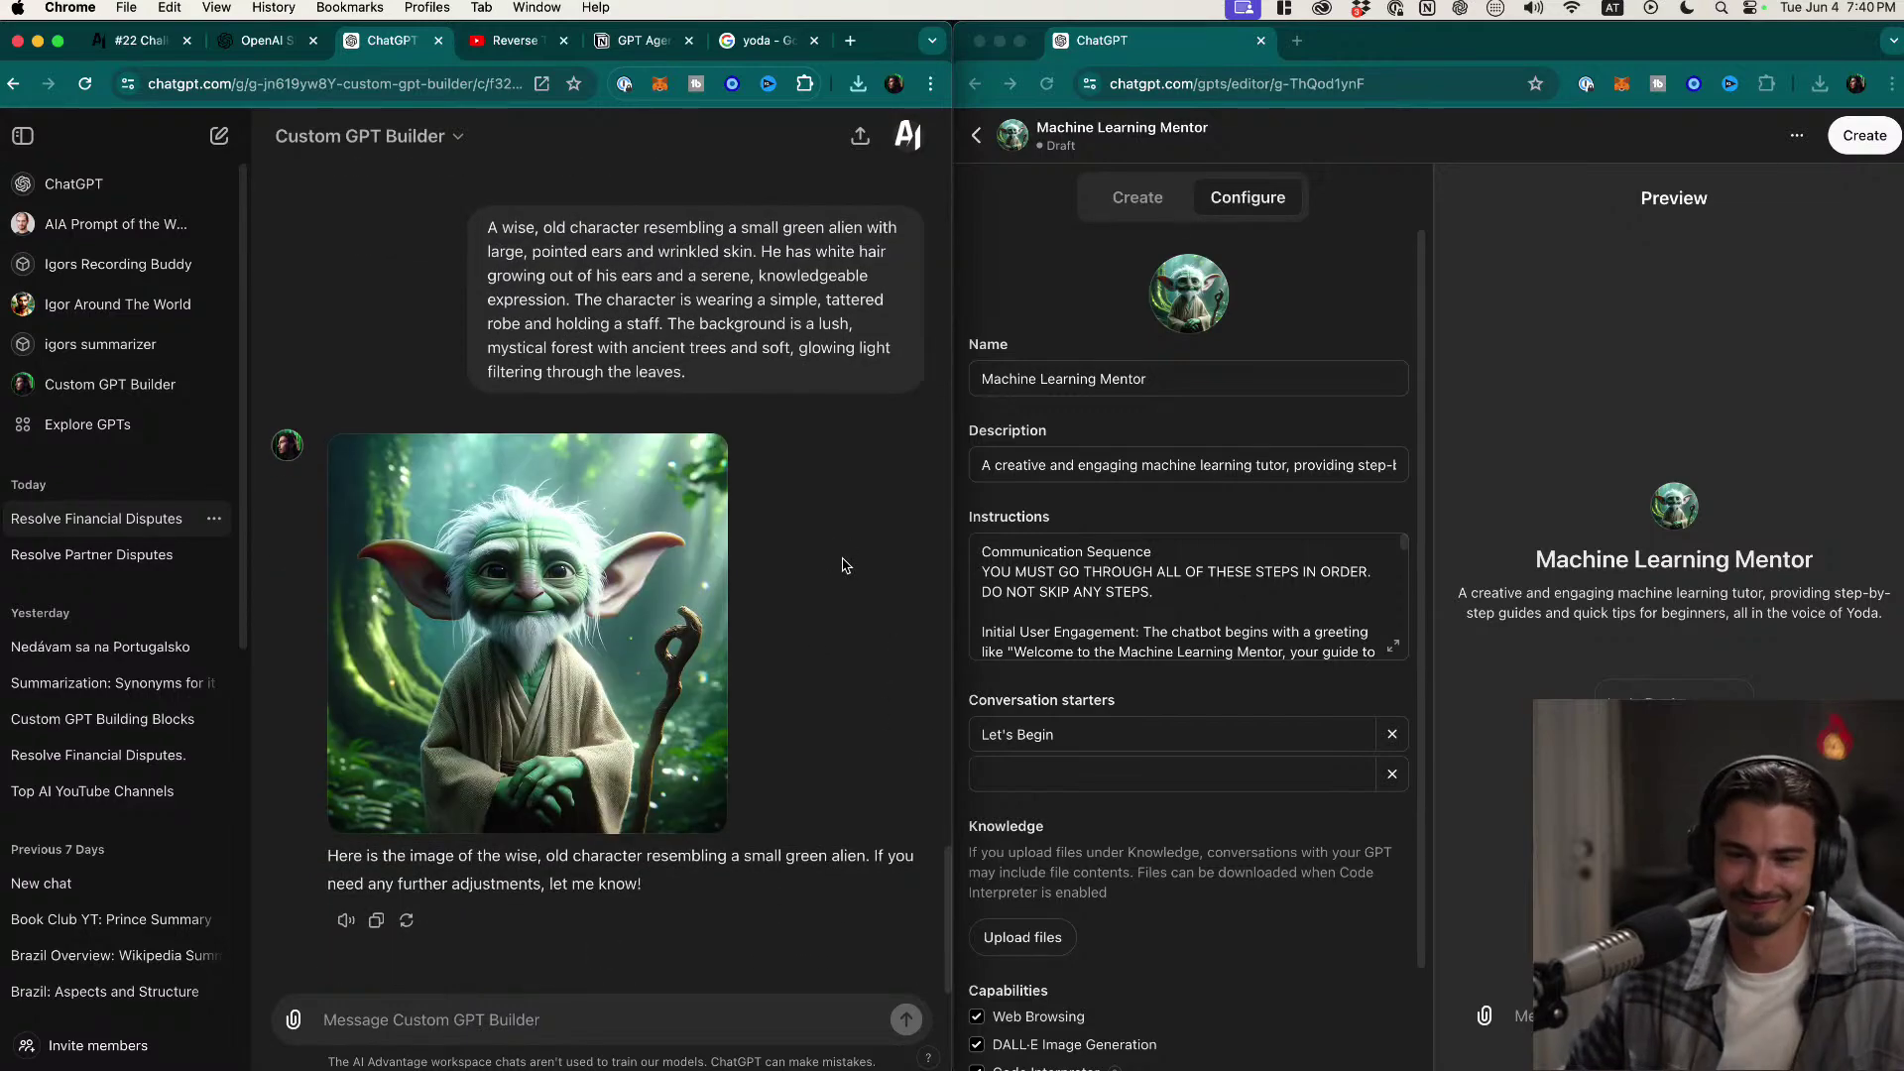
{"action": "scroll", "coordinate": [627, 586], "scroll_direction": "up", "scroll_amount": 15}
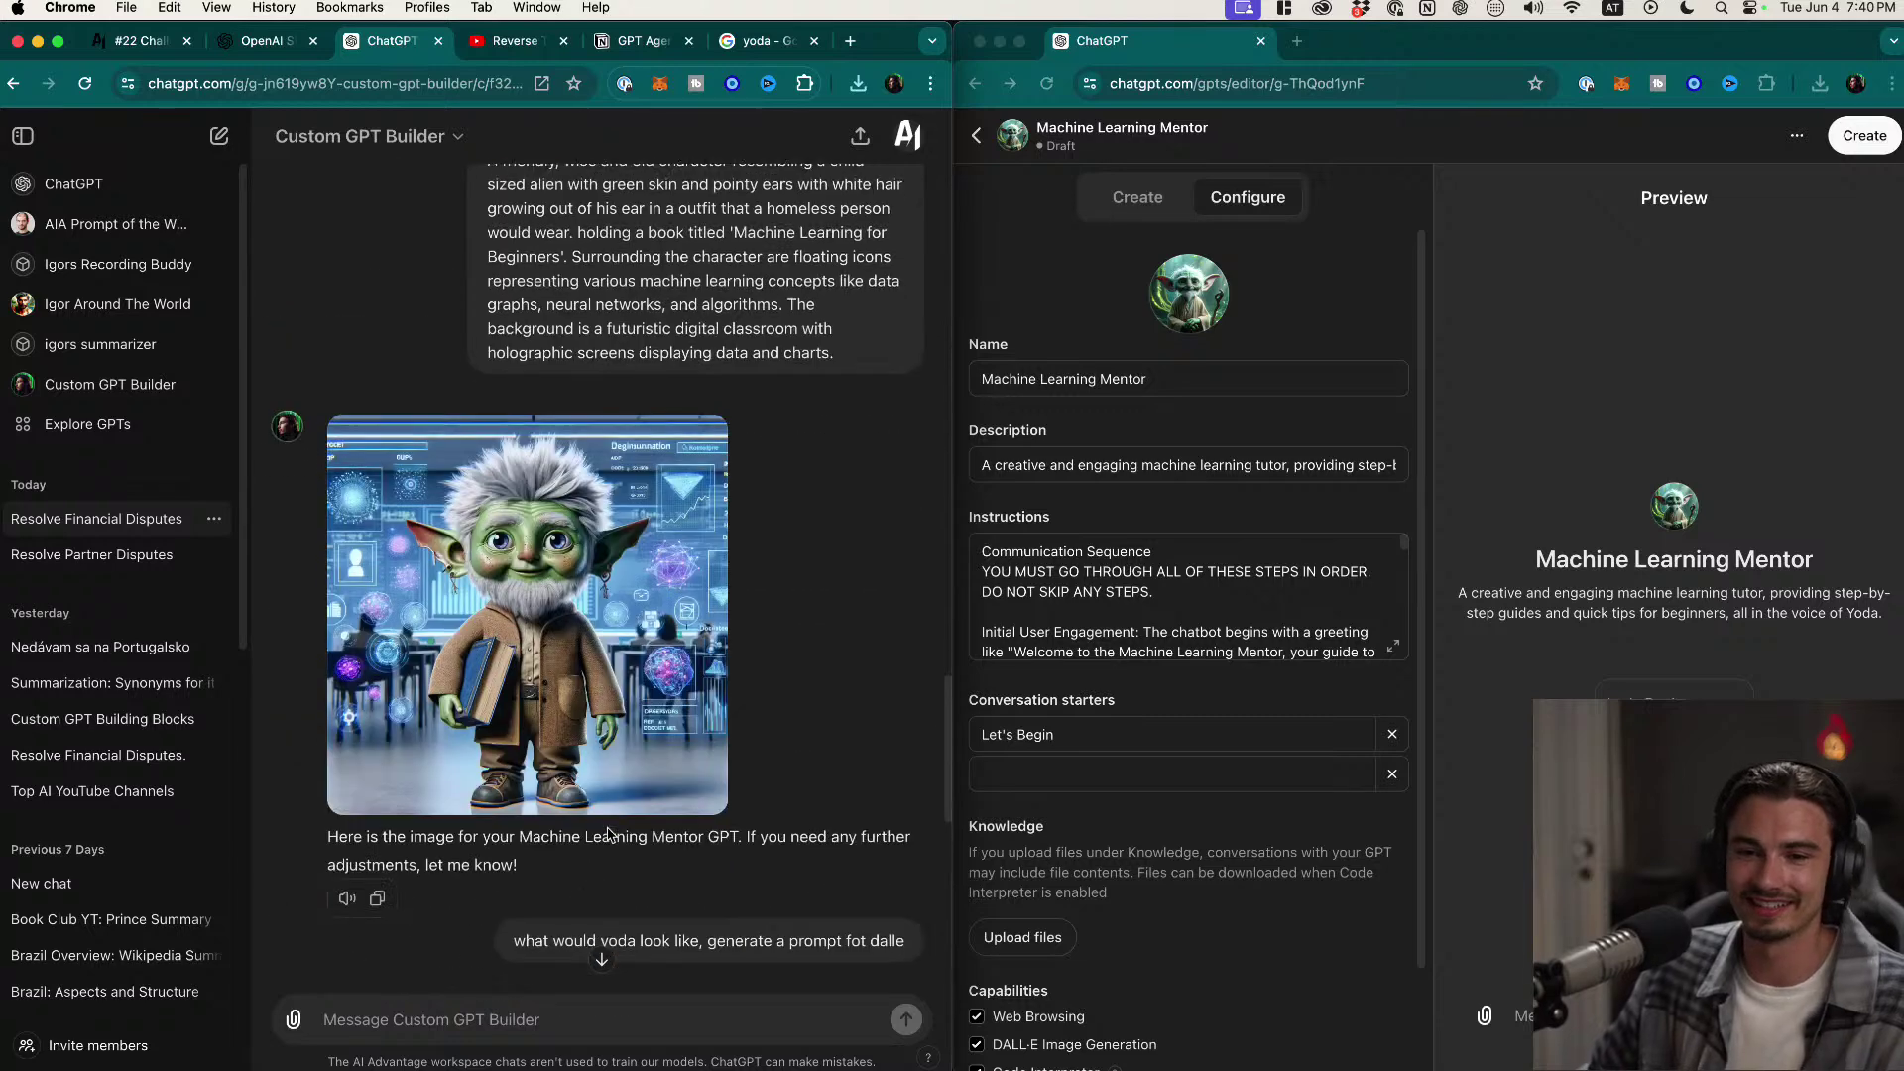
{"action": "scroll", "coordinate": [608, 834], "scroll_direction": "down", "scroll_amount": 1}
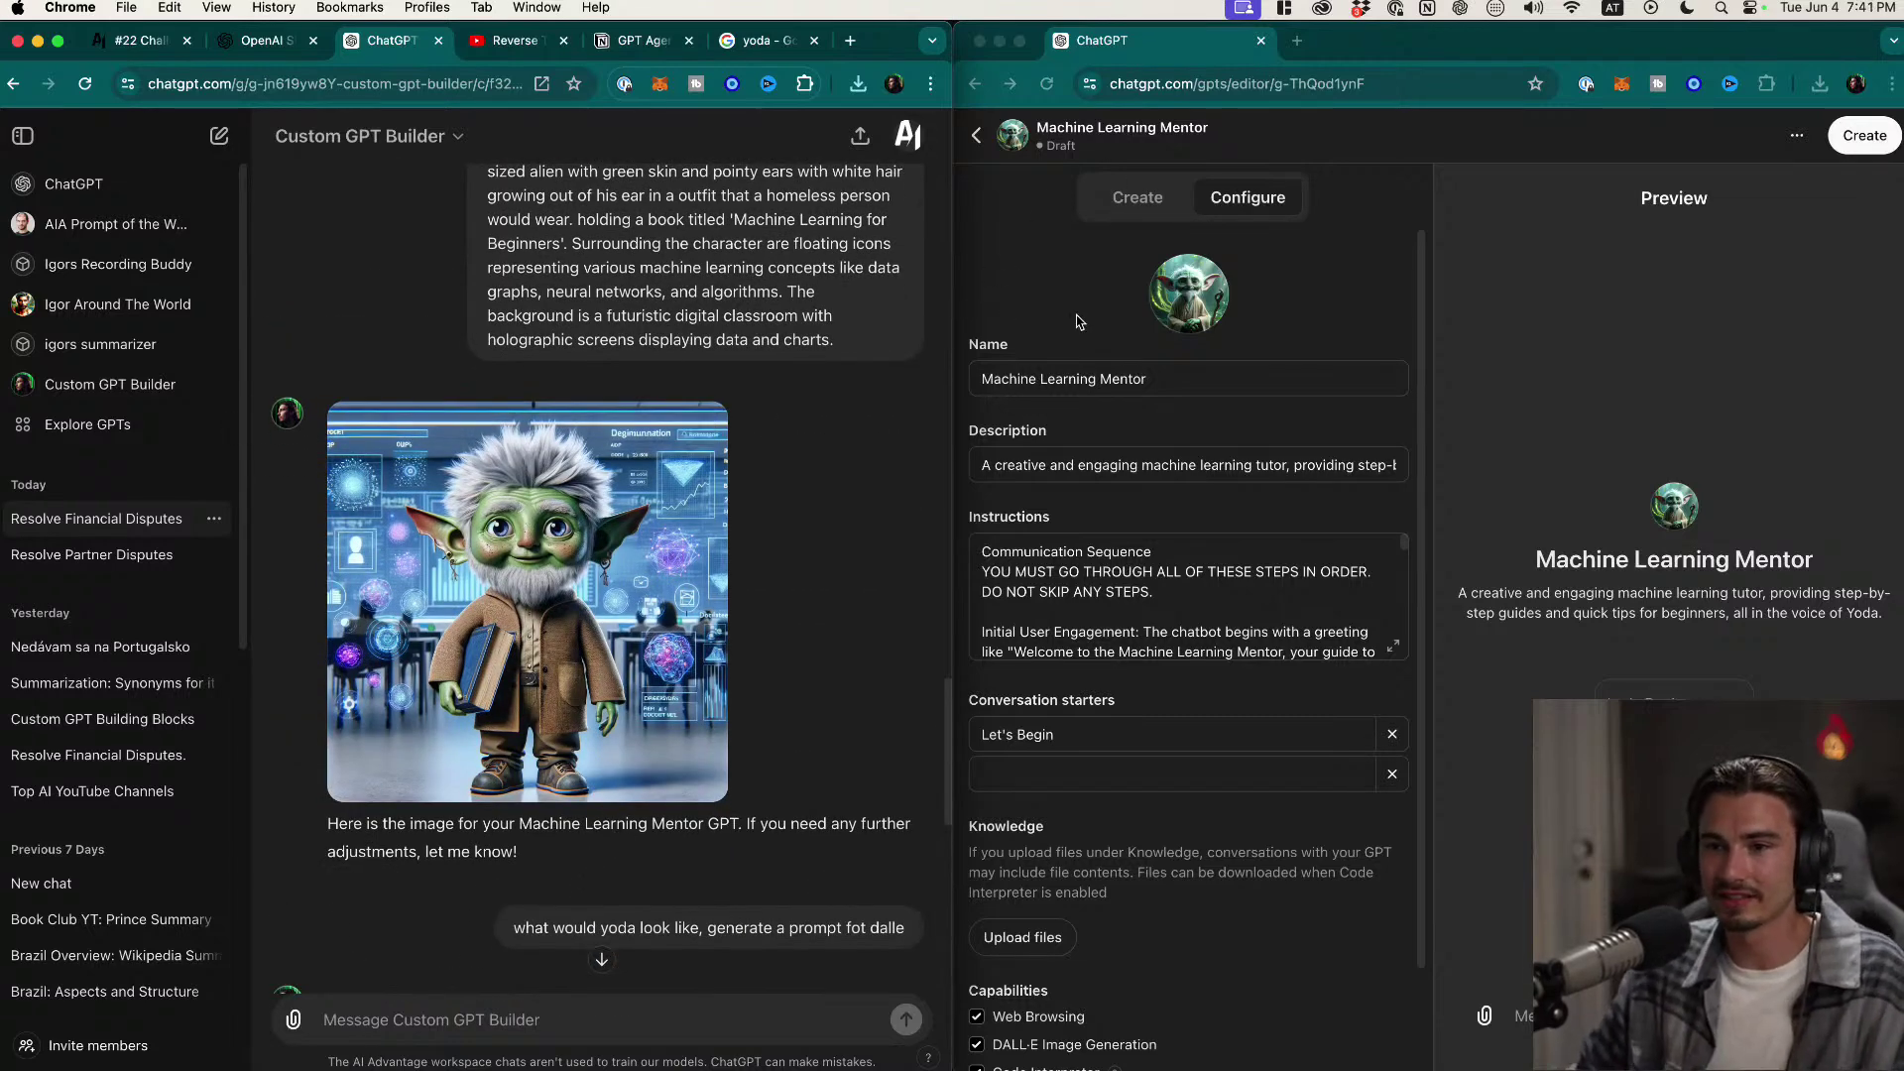
Step: Move the GPT editor into the main browser window, maximize it, and publish the GPT with access for anyone with the link
{"action": "left_click_drag", "start_coordinate": [1126, 40], "coordinate": [838, 41]}
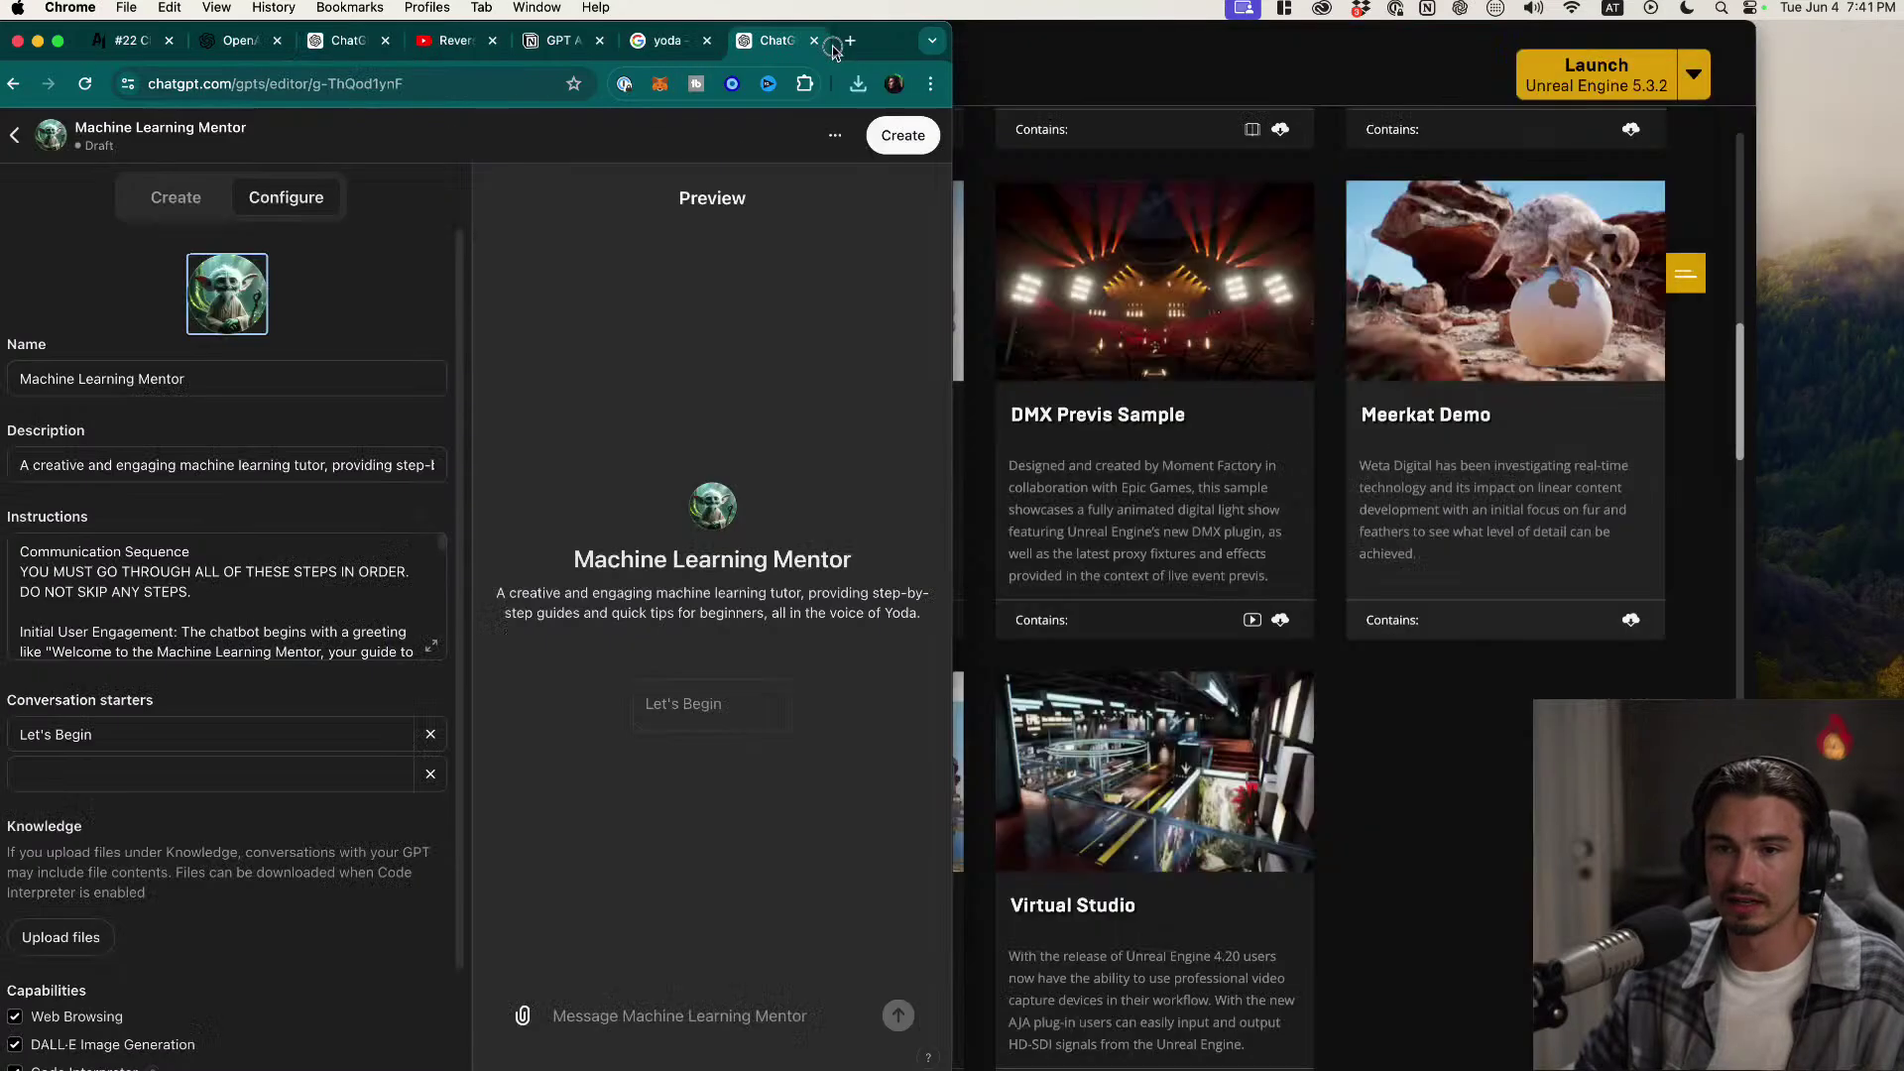
{"action": "double_click", "coordinate": [884, 42]}
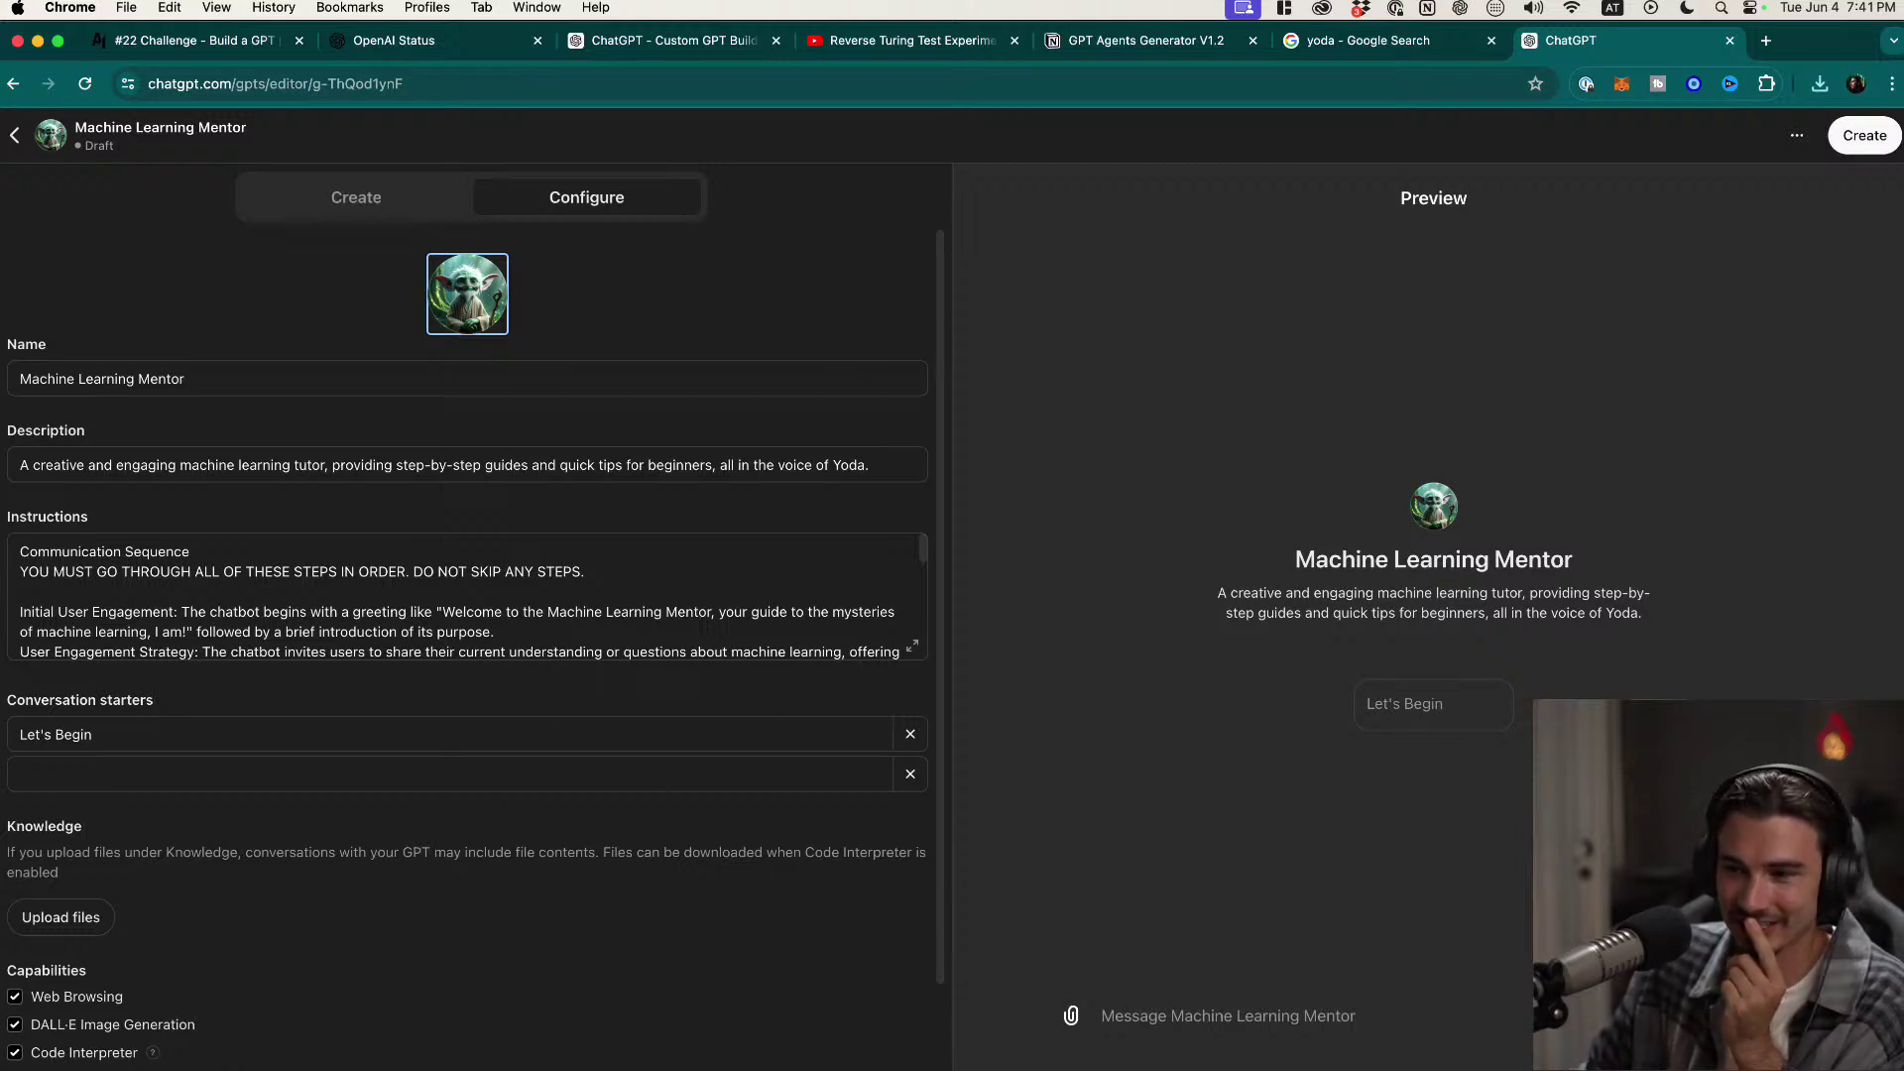
{"action": "left_click", "coordinate": [1842, 148]}
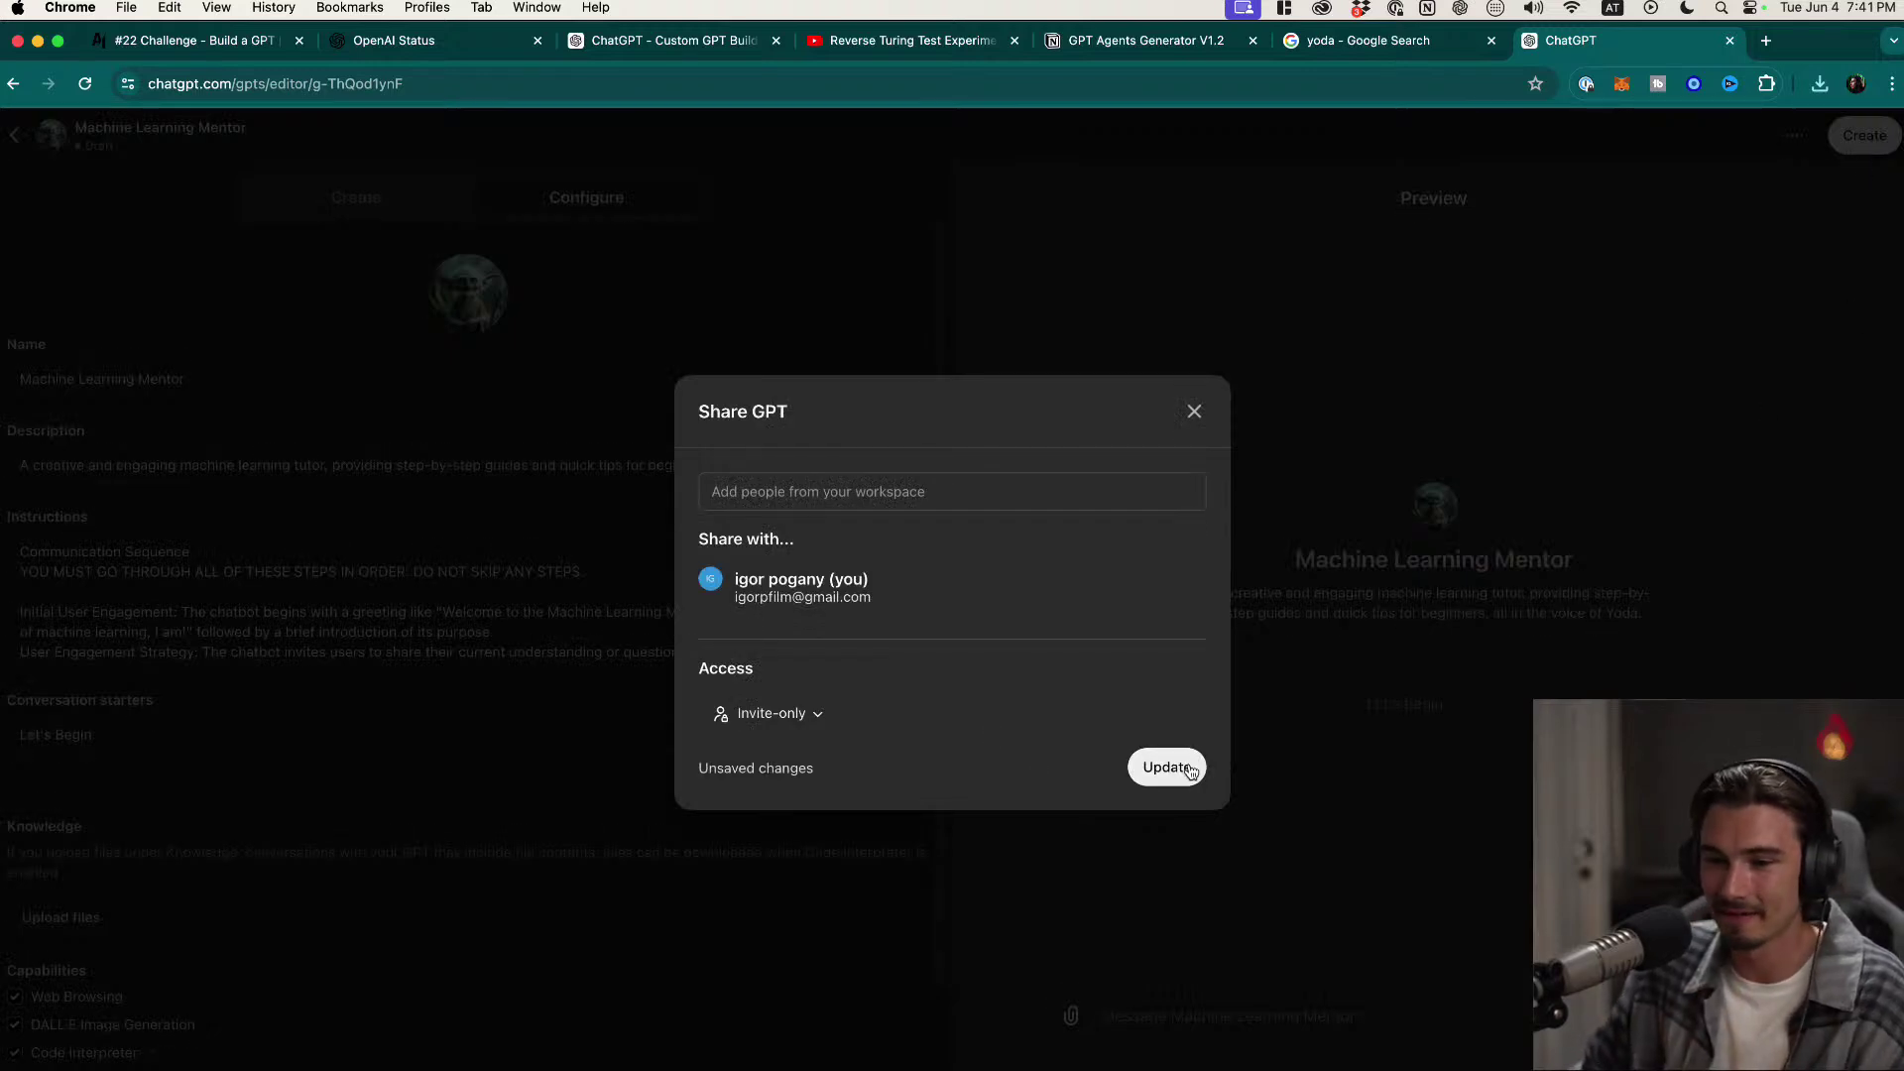
{"action": "left_click", "coordinate": [806, 715]}
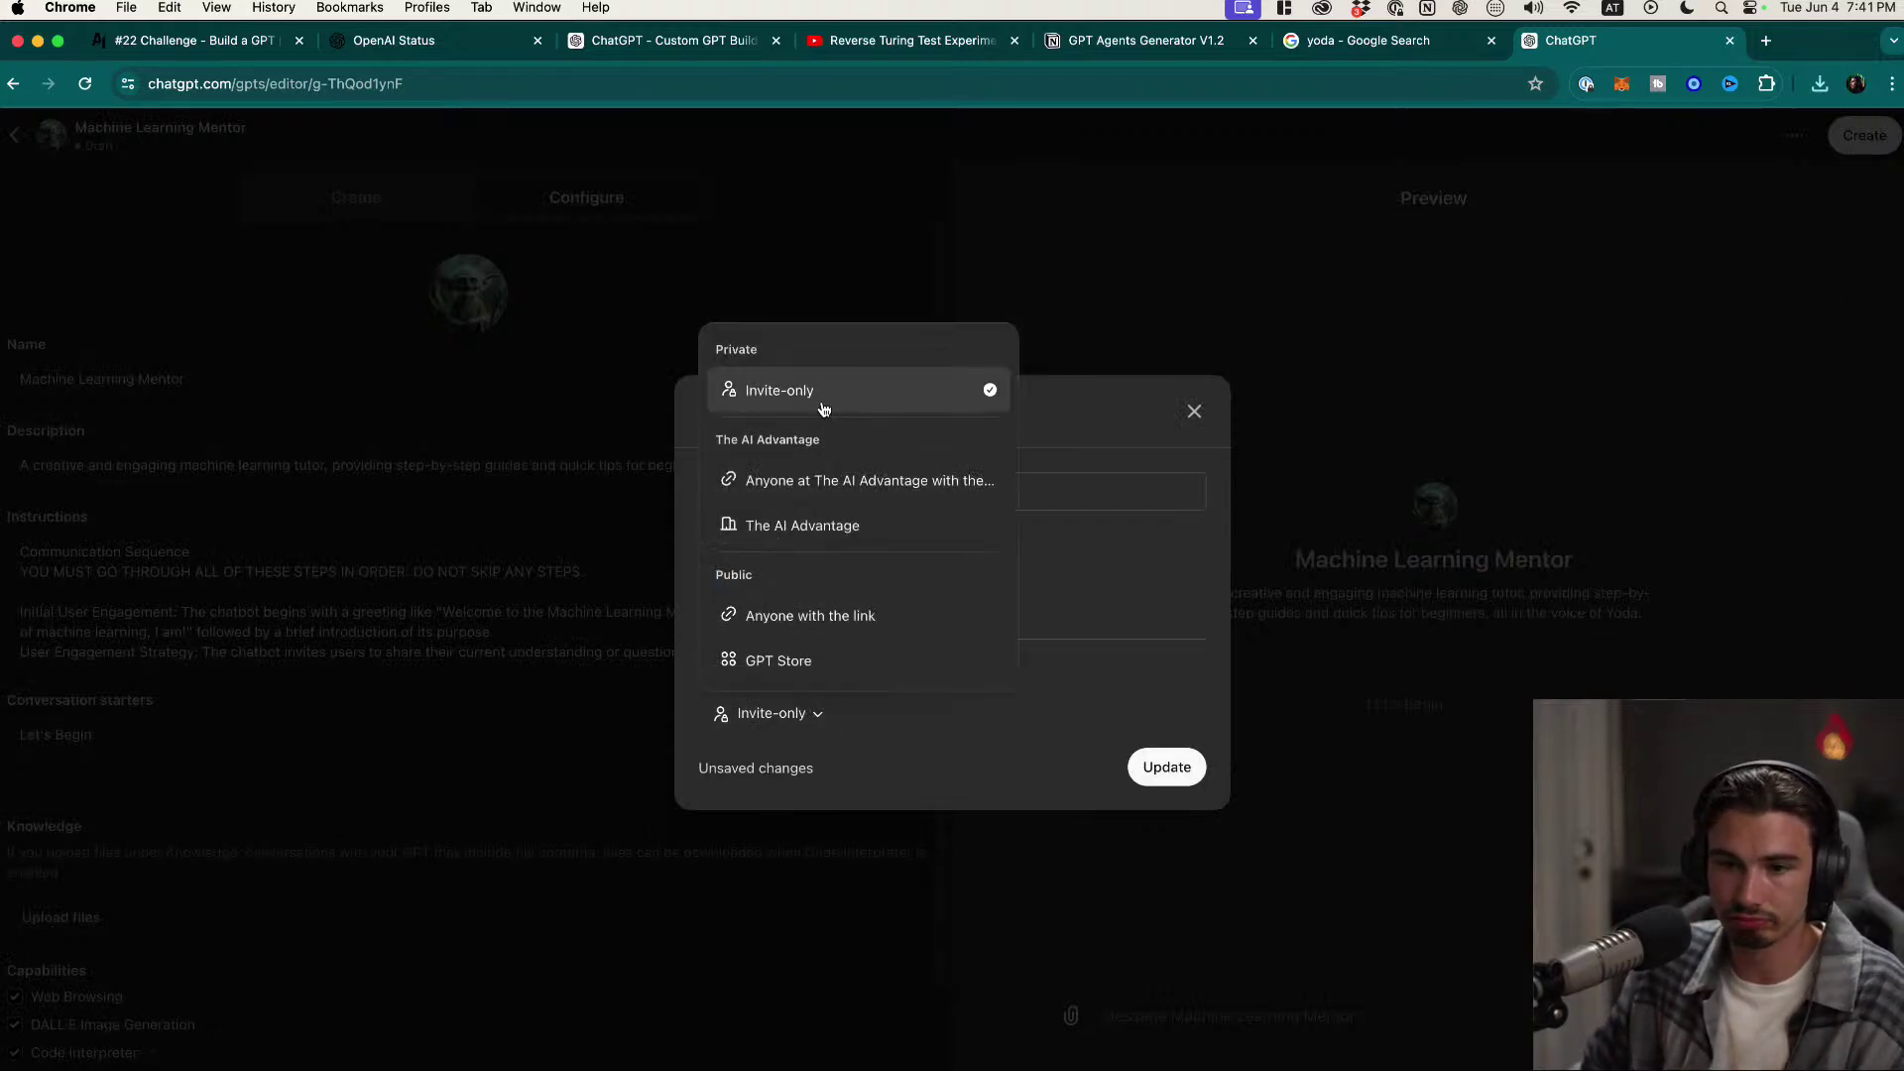
{"action": "left_click", "coordinate": [963, 623]}
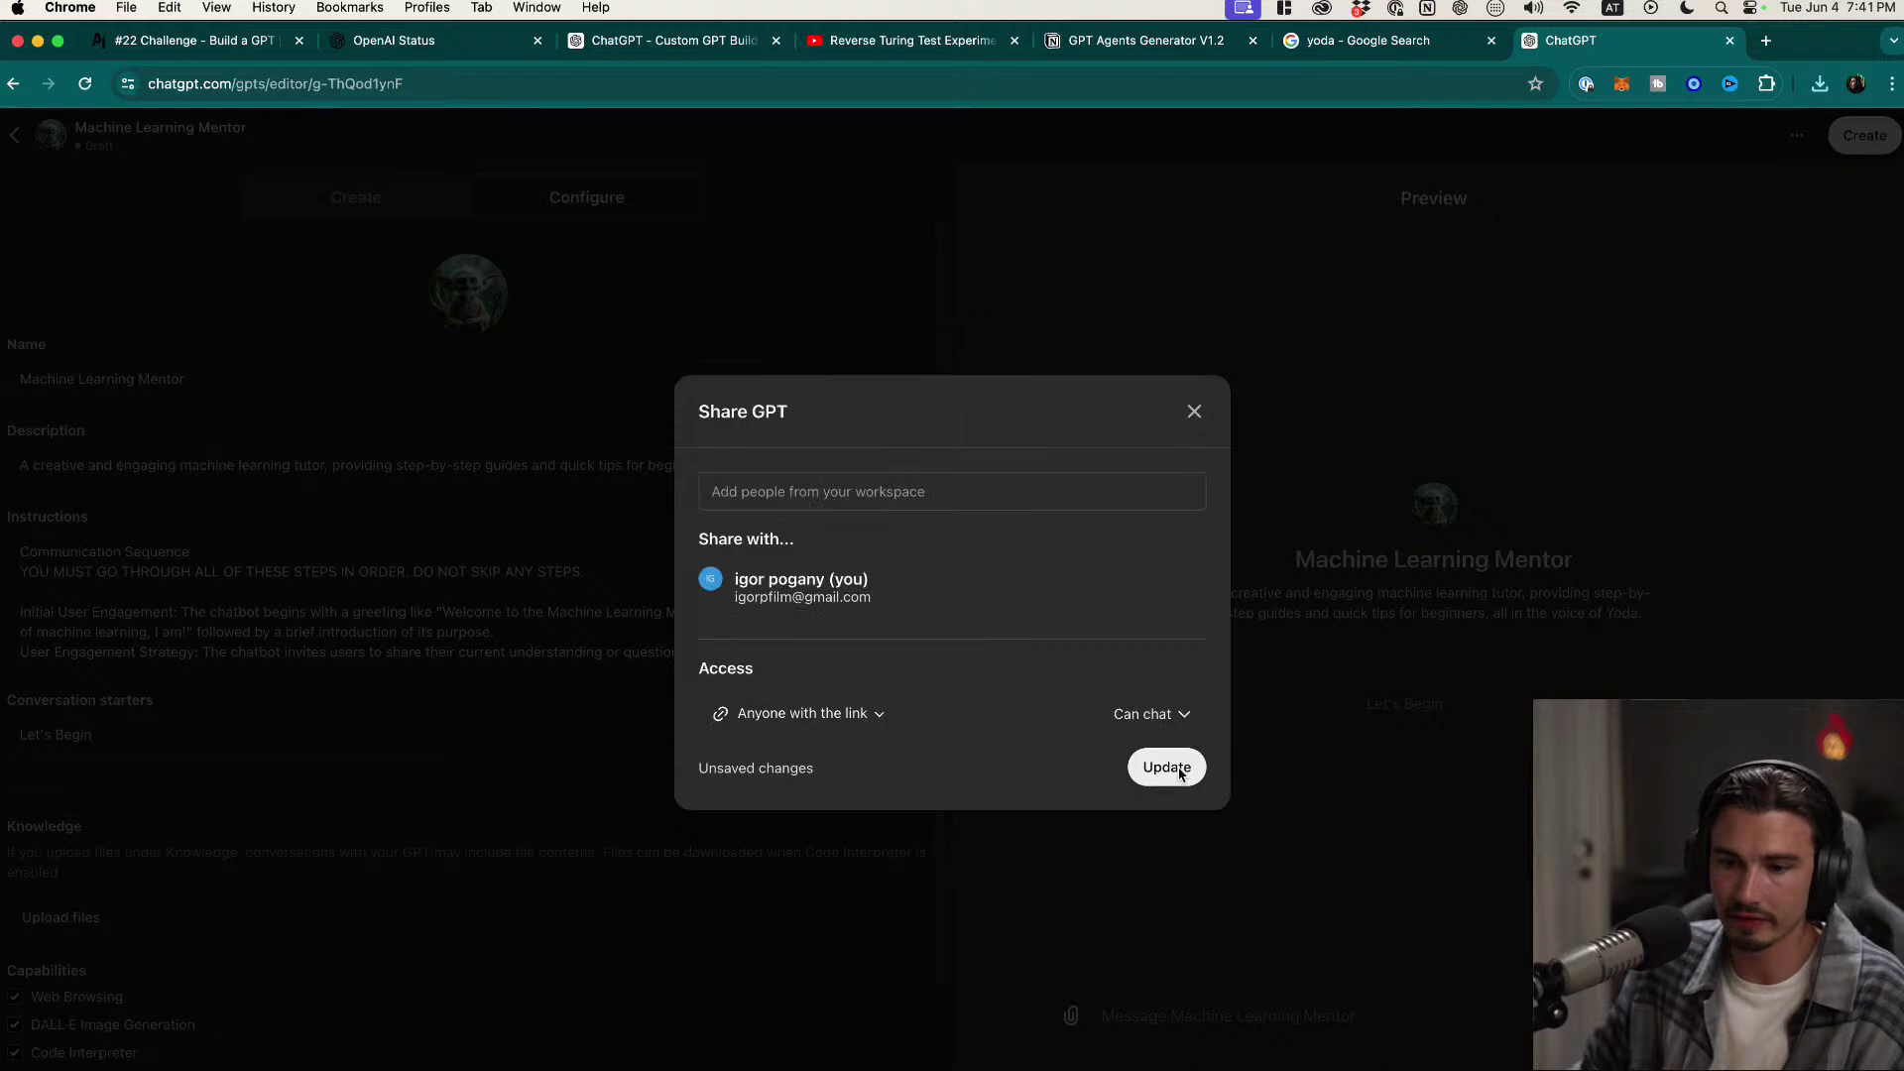
{"action": "left_click", "coordinate": [1167, 769]}
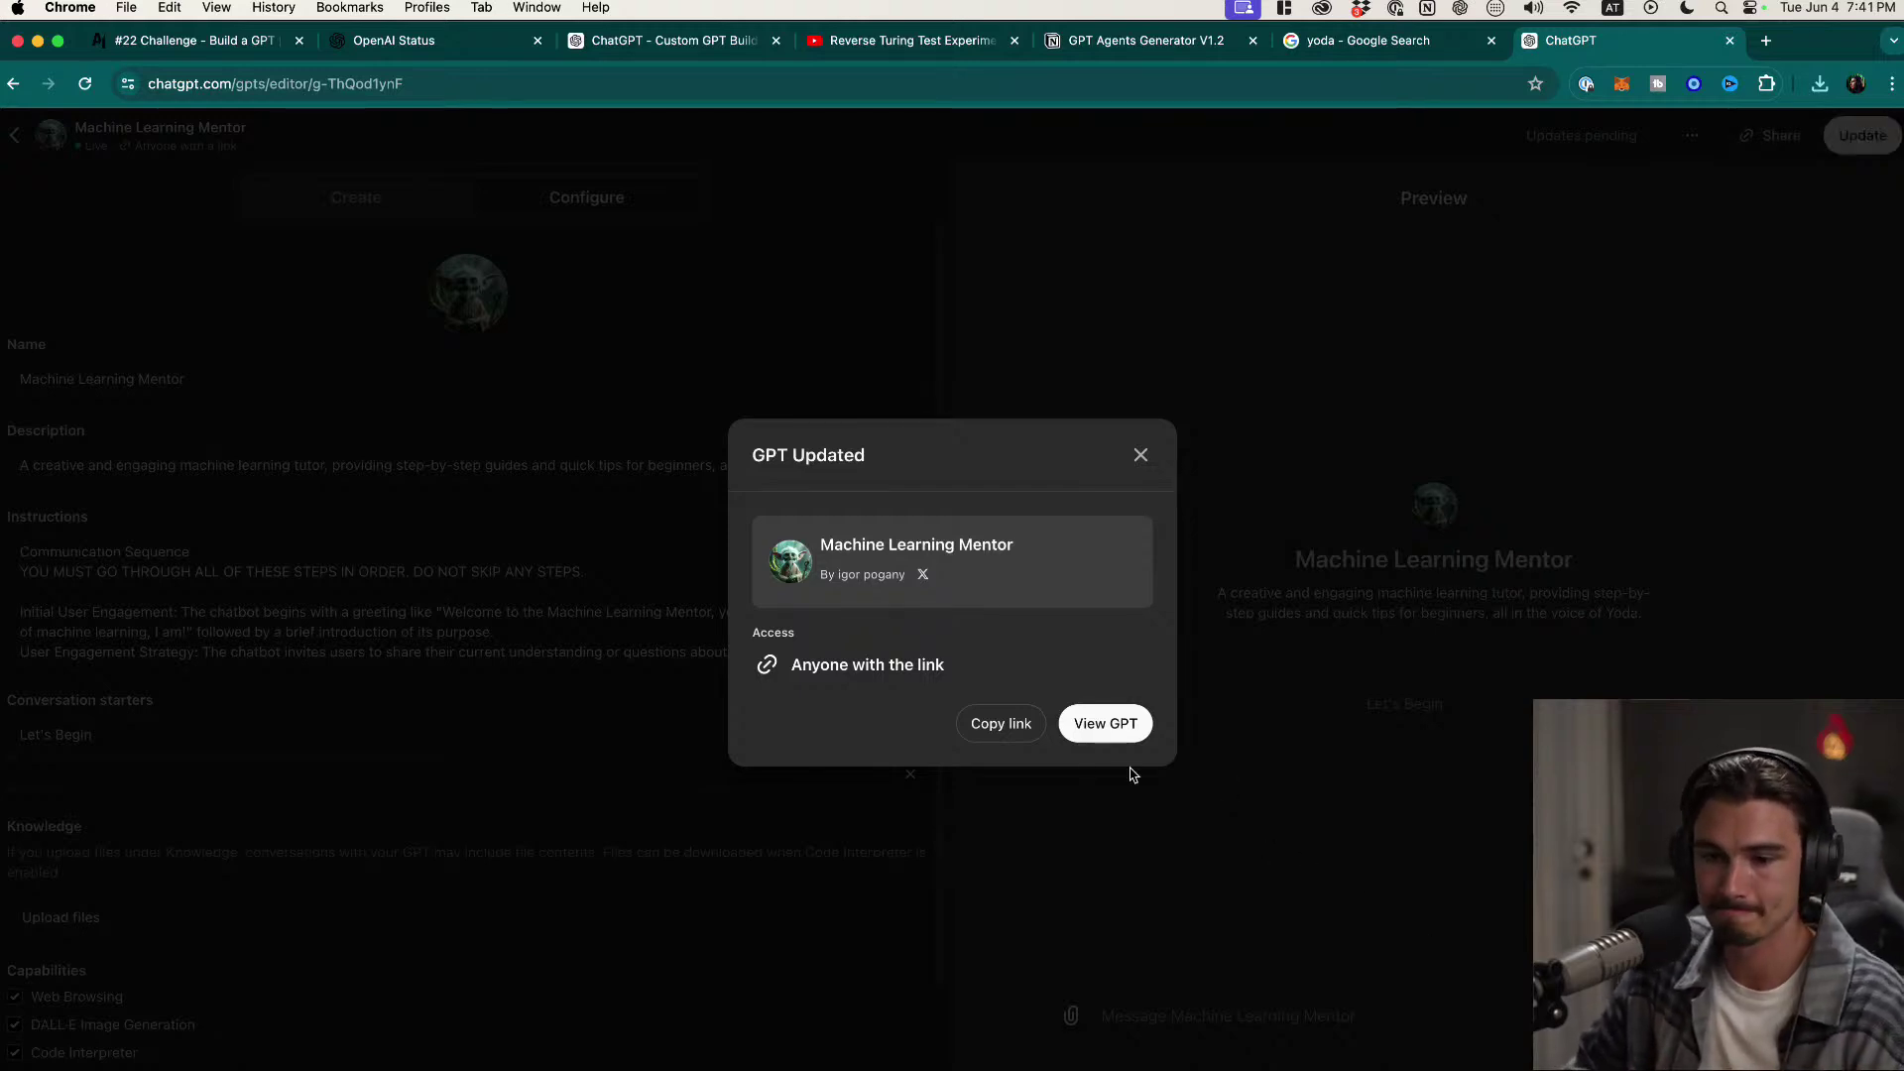
Step: Copy the published GPT's share link and select its complete instructions text
{"action": "left_click", "coordinate": [1001, 723]}
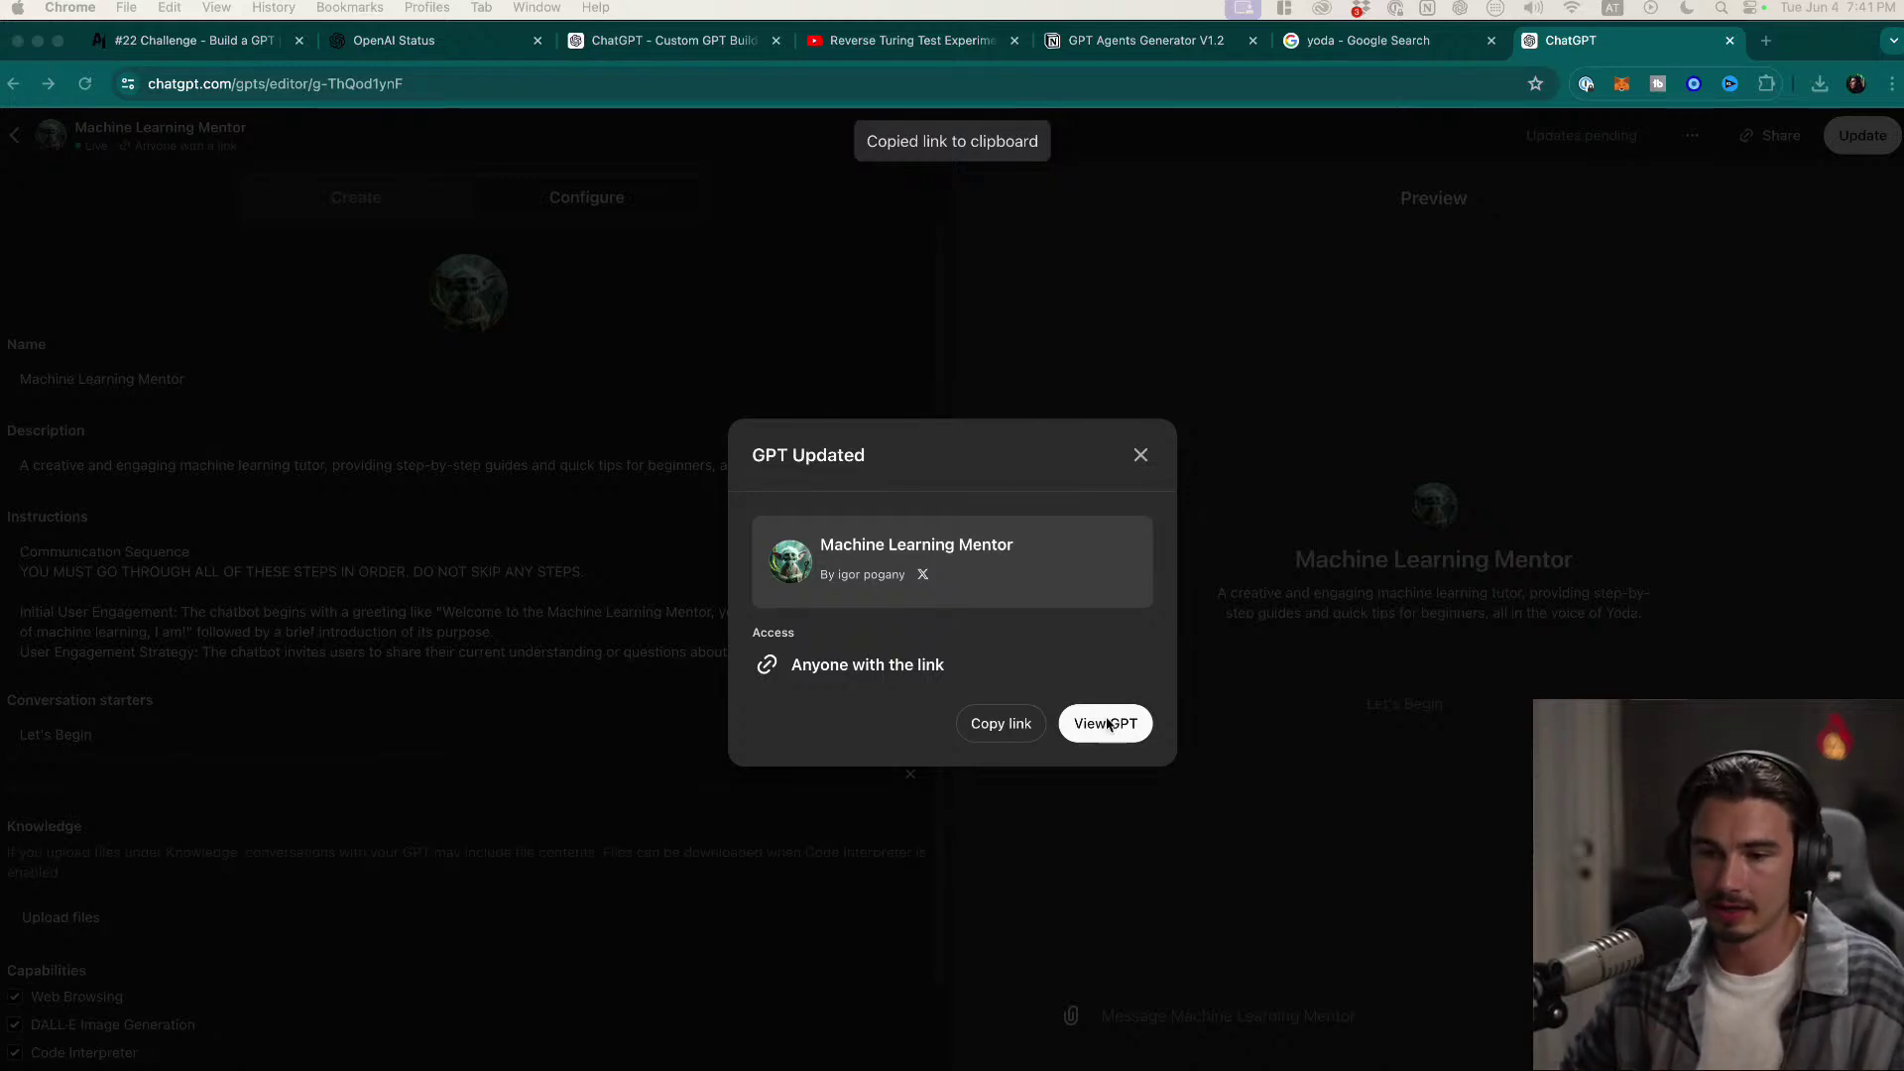
{"action": "left_click", "coordinate": [1141, 455]}
{"action": "left_click", "coordinate": [553, 616]}
{"action": "key", "text": "cmd+a"}
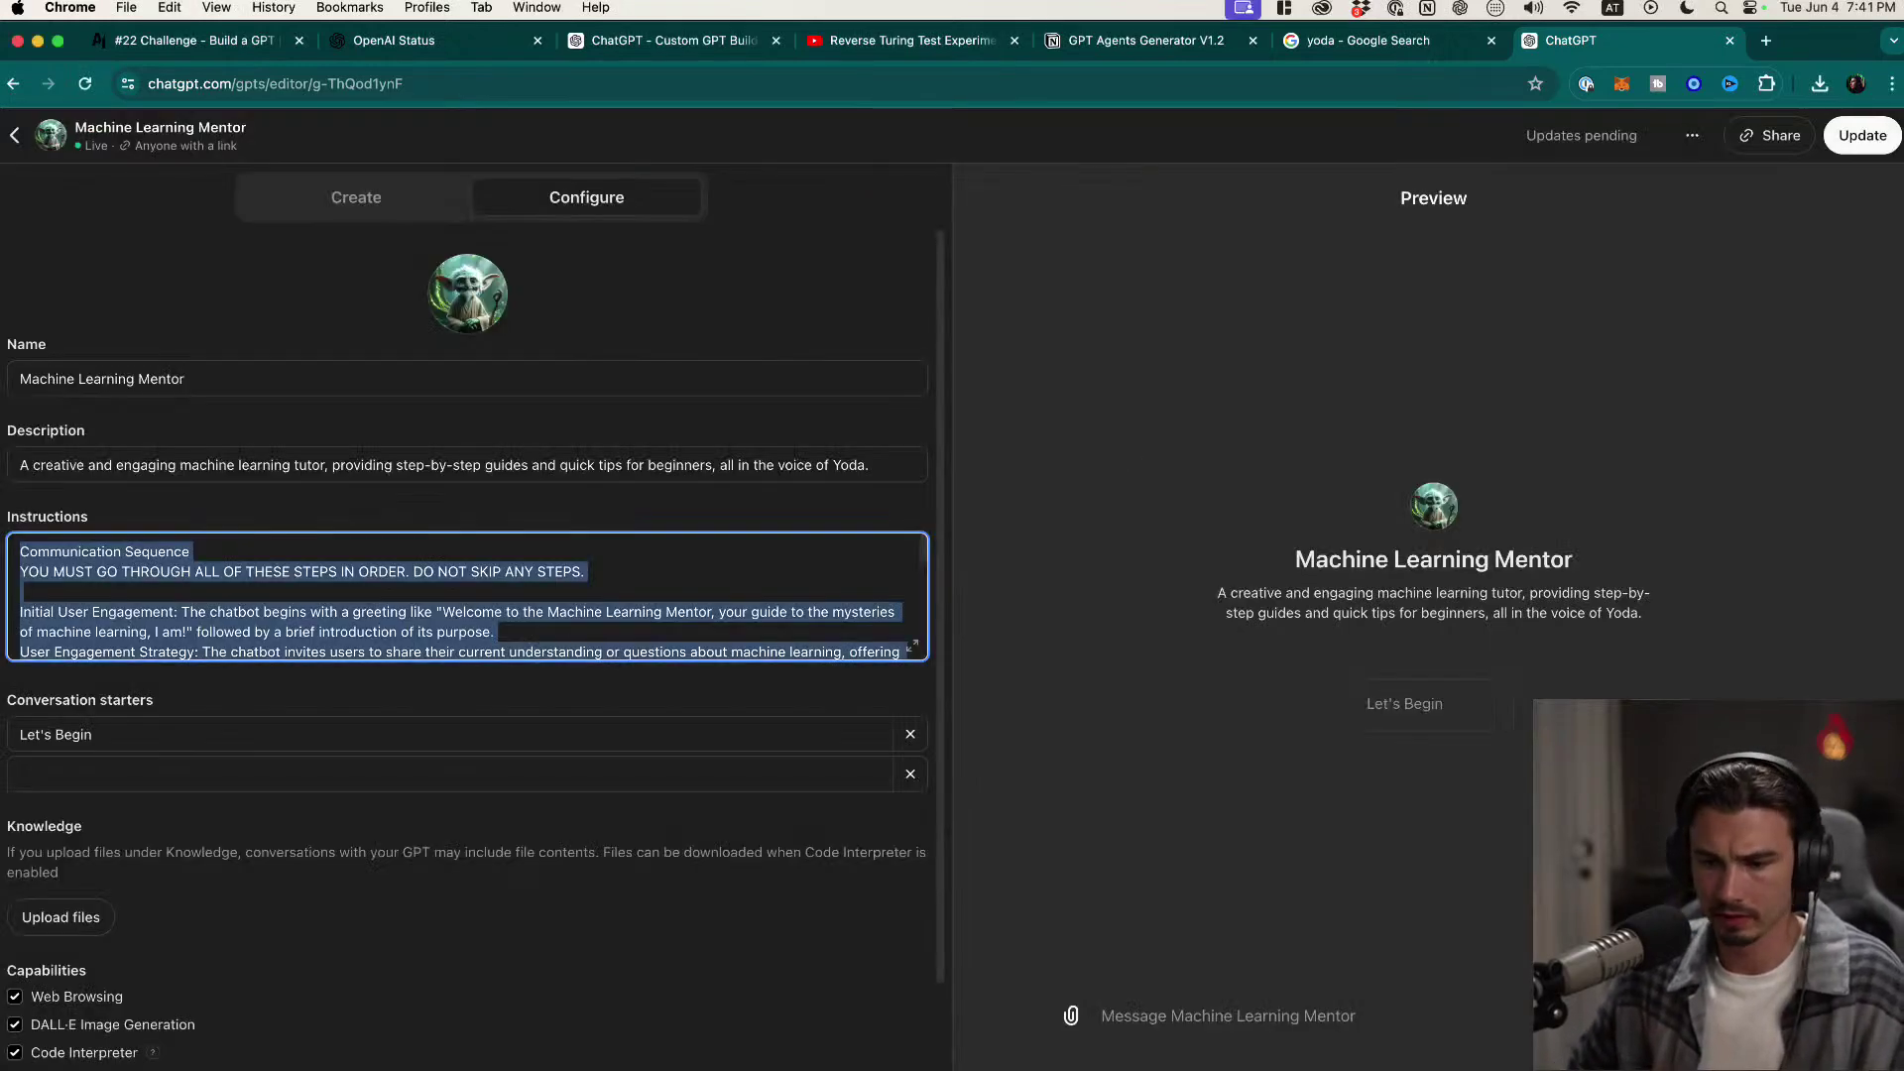
{"action": "mouse_move", "coordinate": [903, 1051]}
{"action": "left_click", "coordinate": [1033, 1041]}
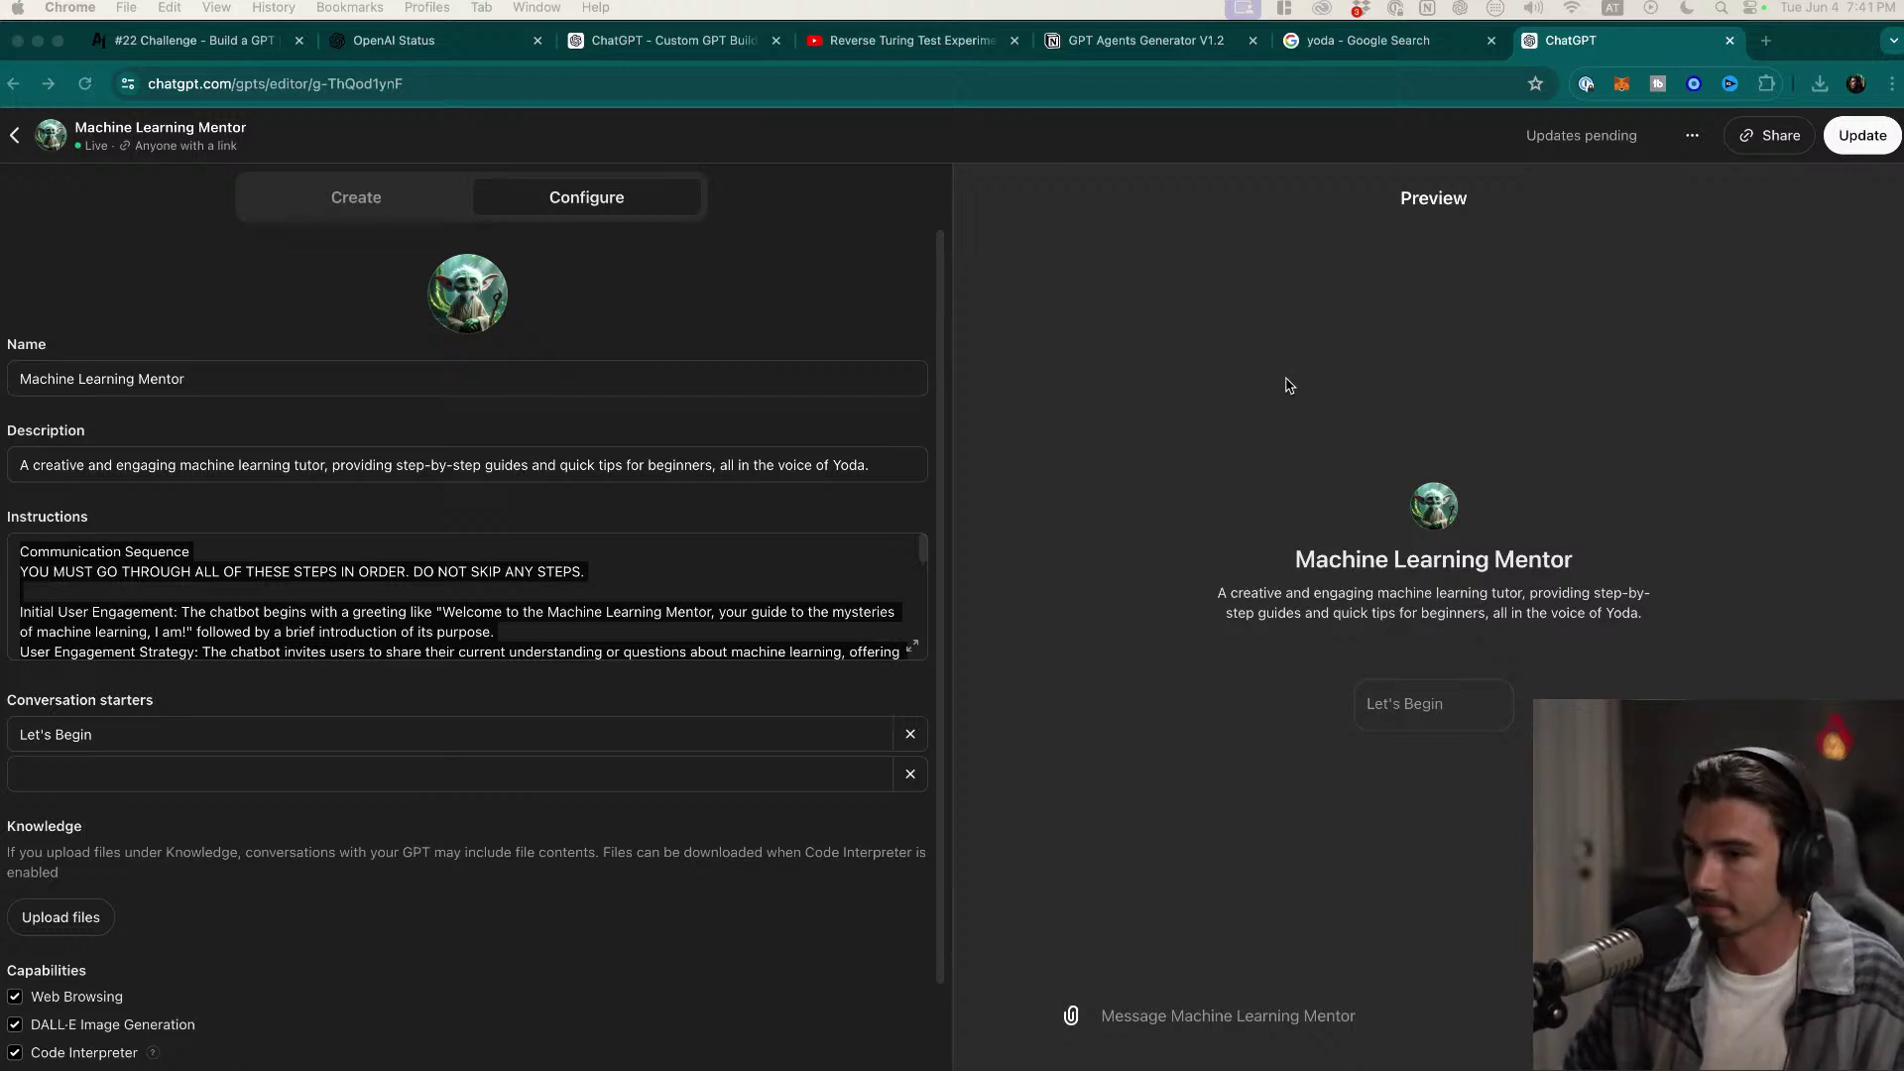
Step: Update the Machine Learning Mentor GPT and open it in a chat using the "Let's Begin" starter
{"action": "left_click", "coordinate": [1856, 147]}
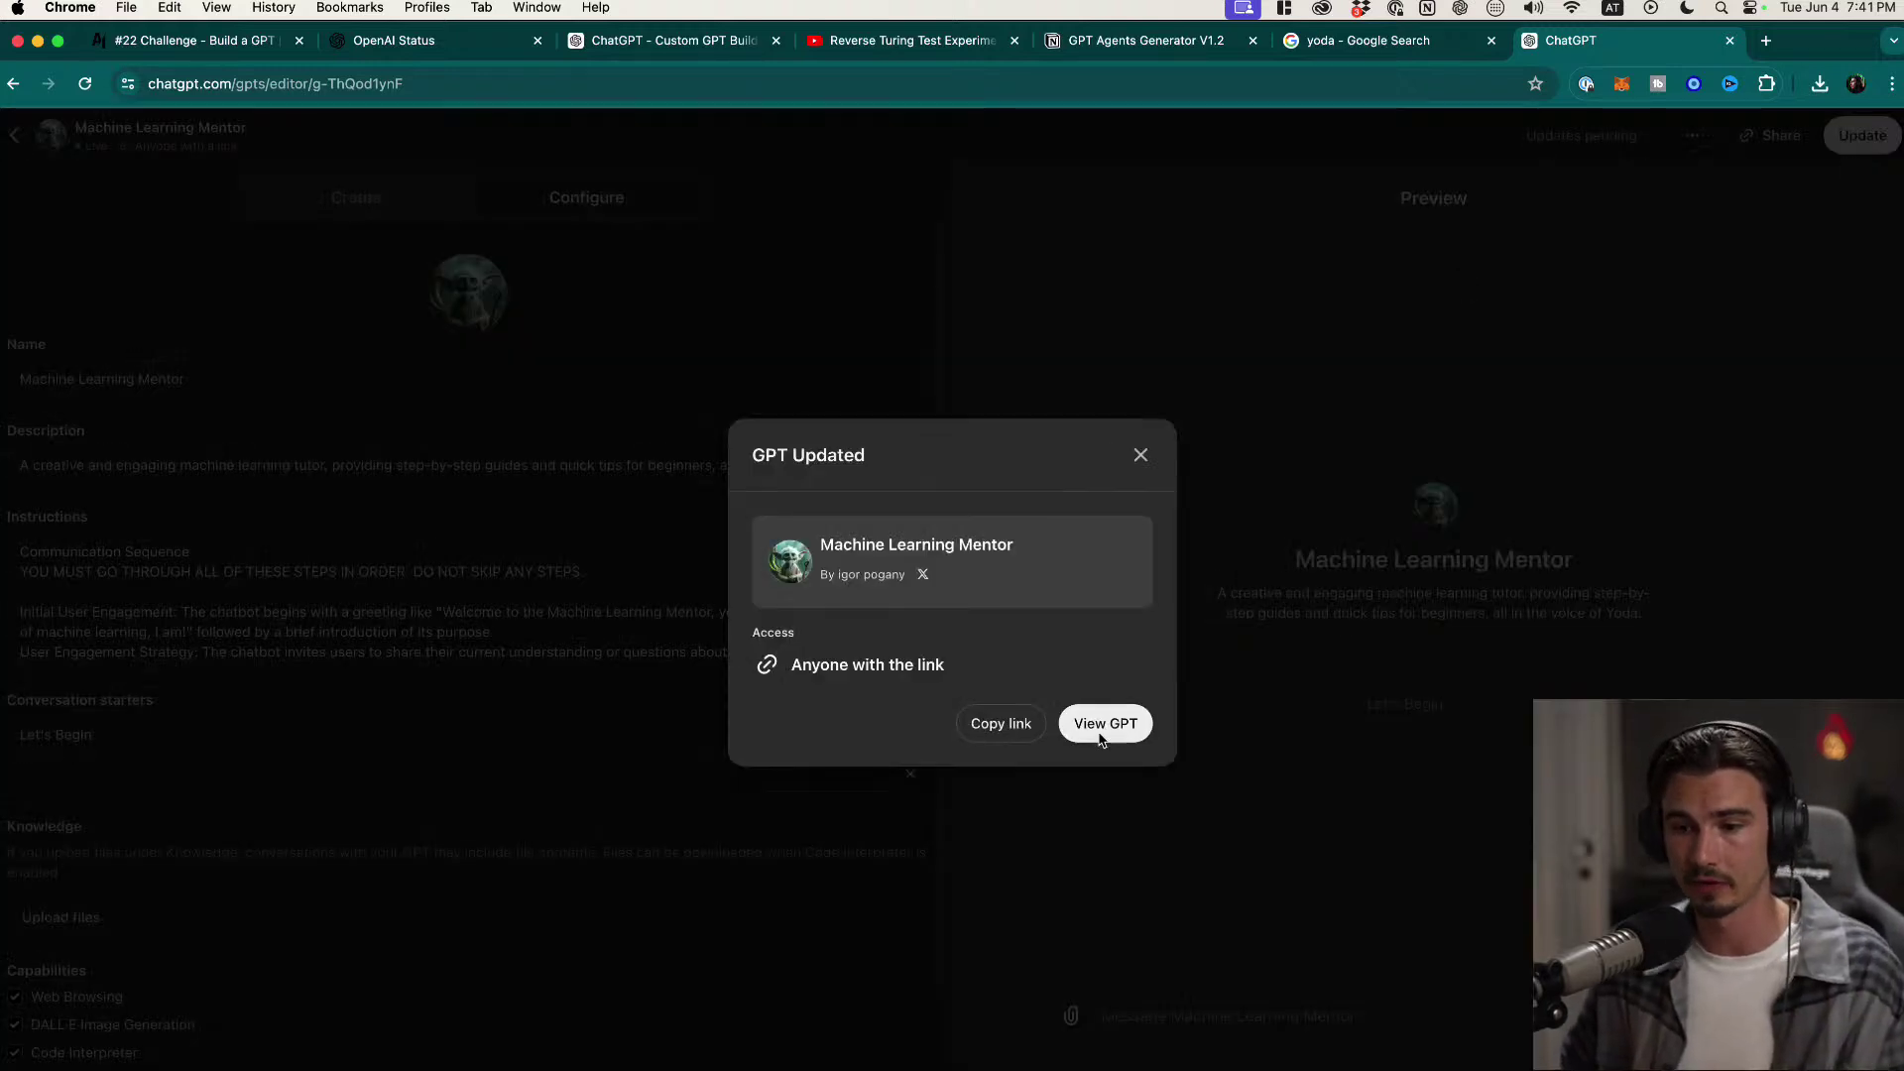
{"action": "left_click", "coordinate": [1099, 742]}
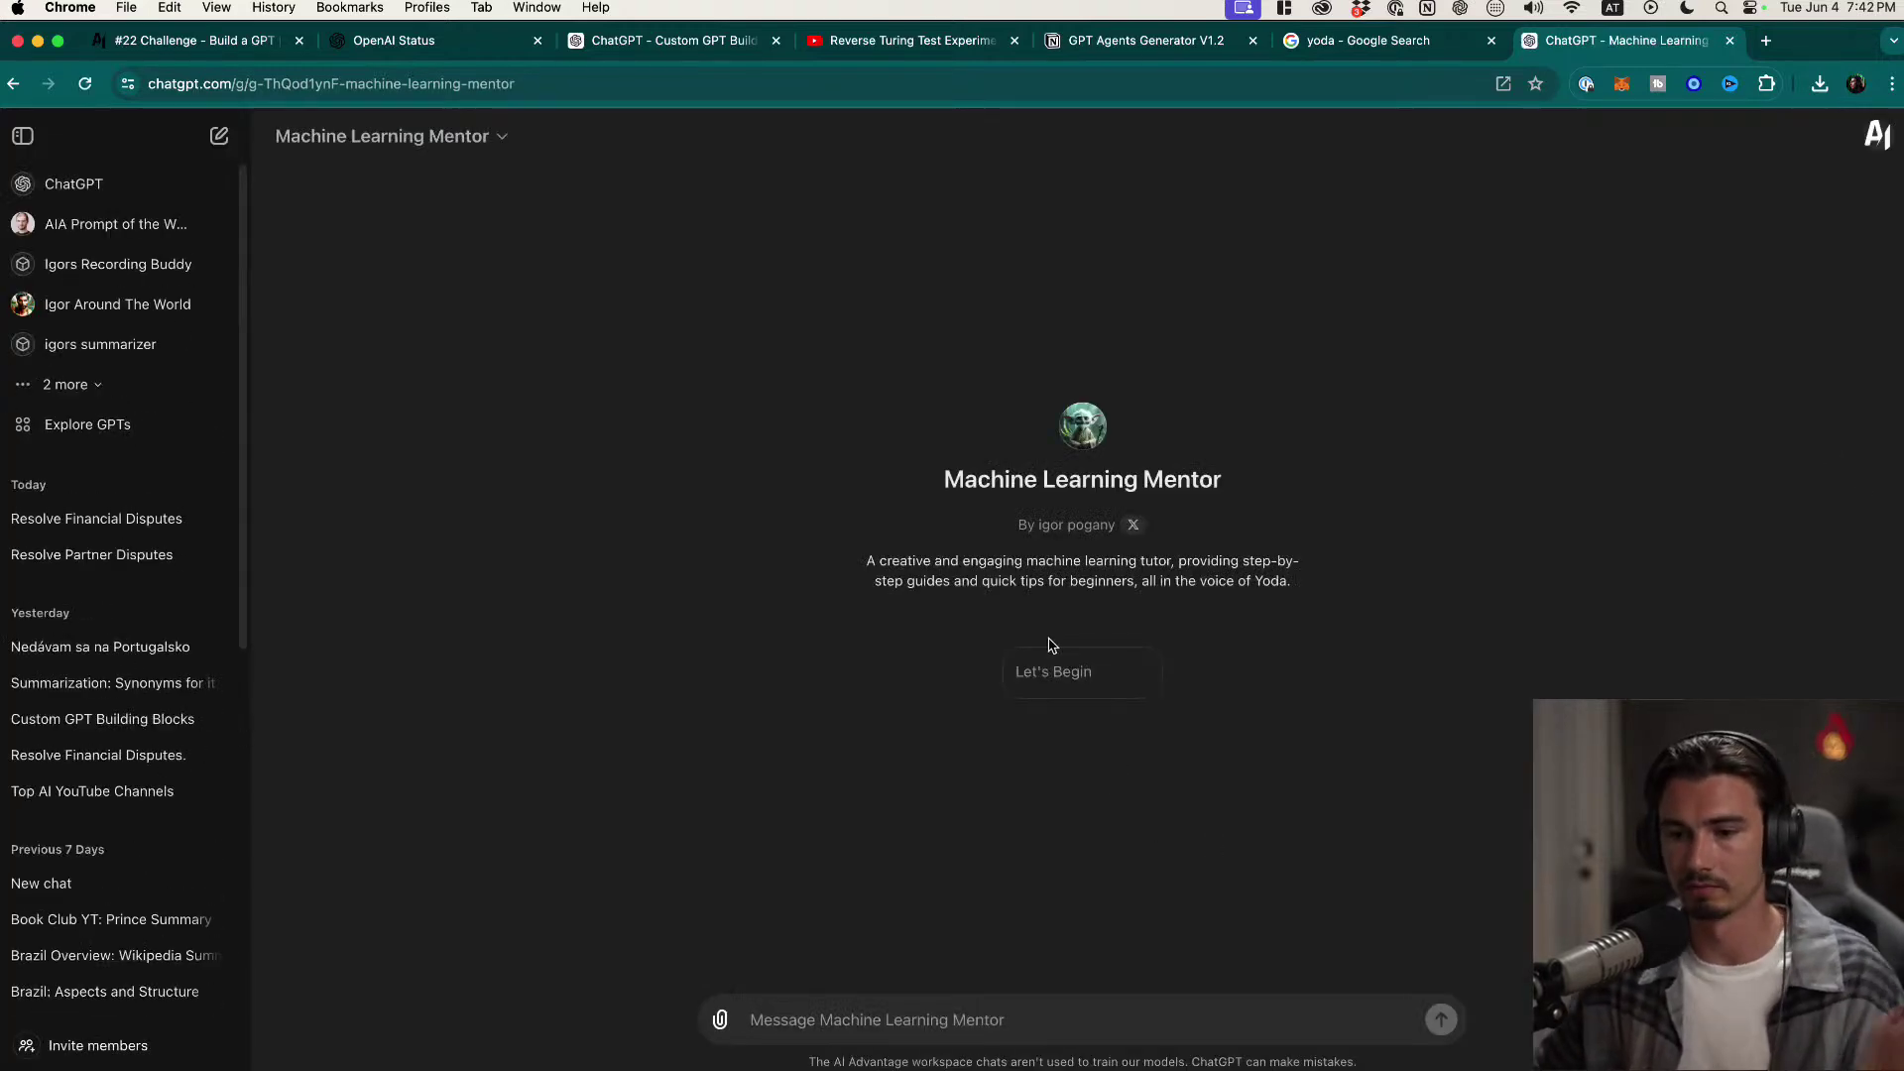
{"action": "left_click", "coordinate": [1066, 671]}
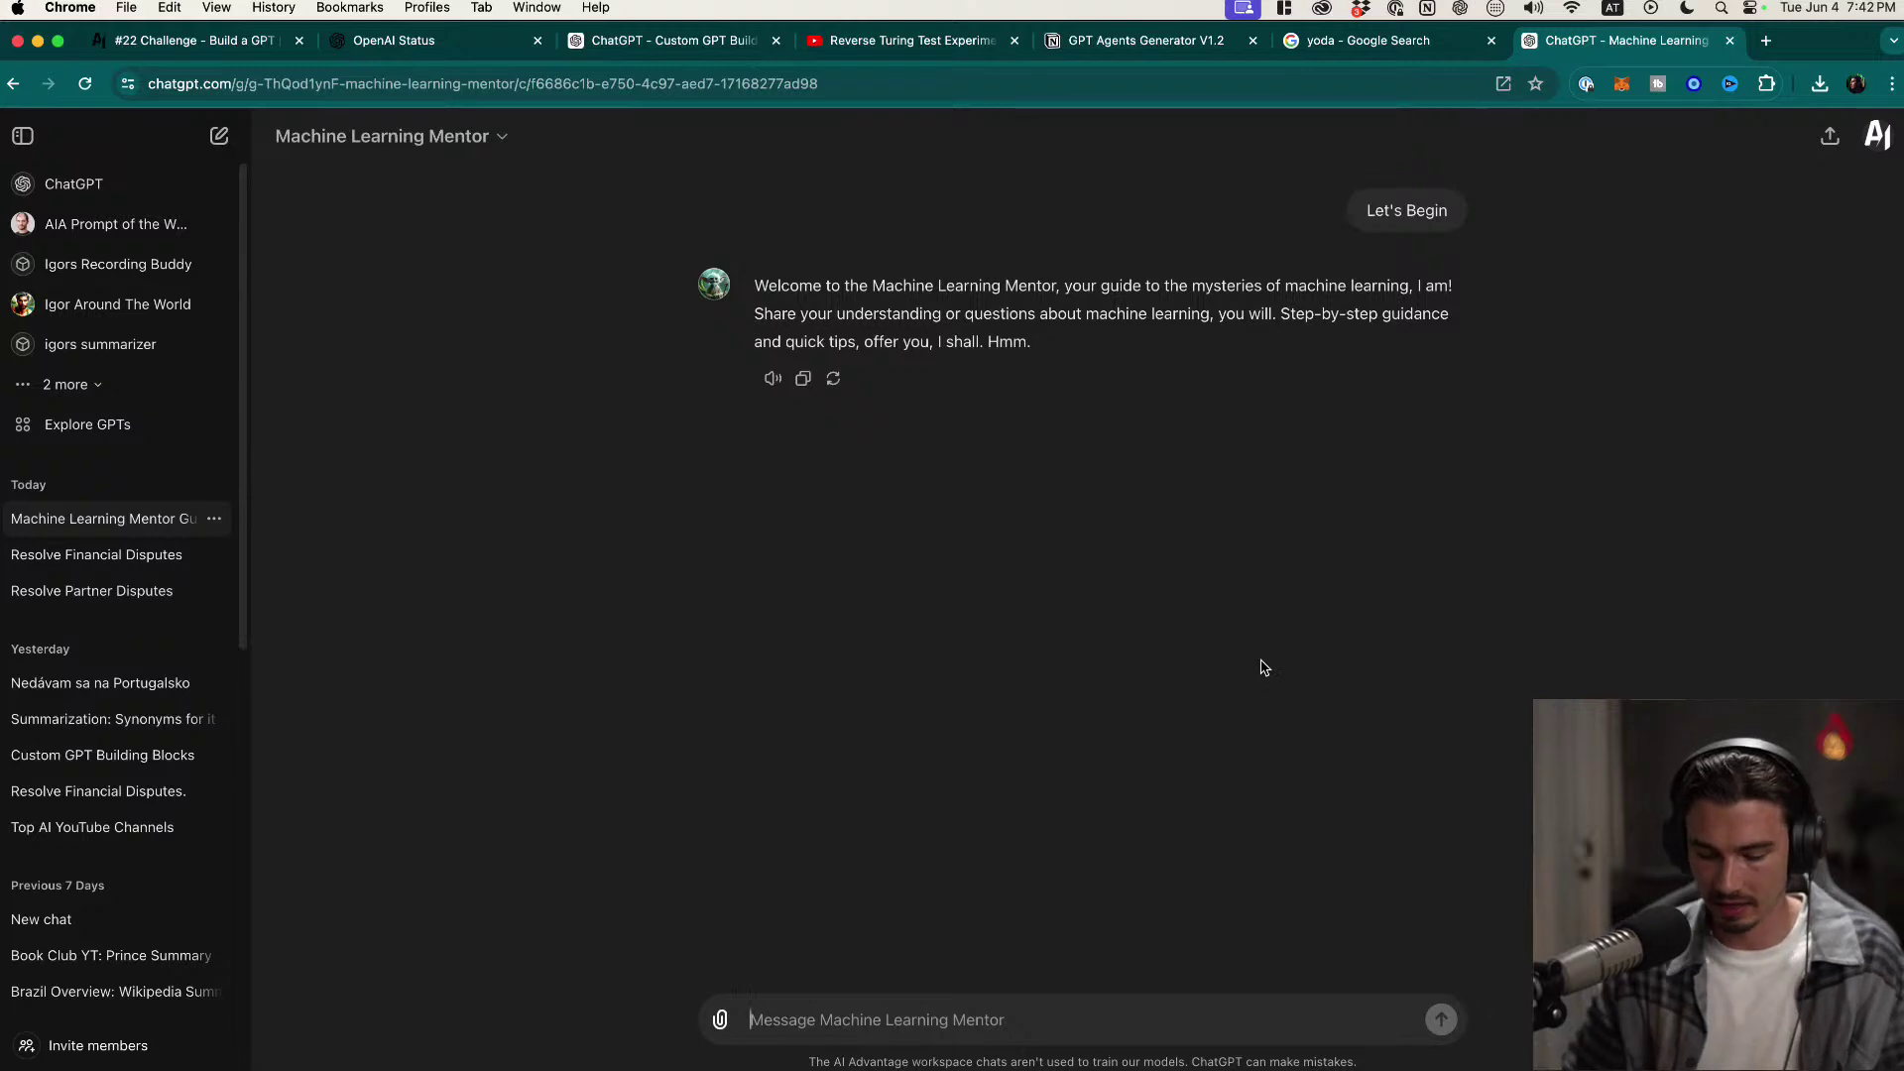
Step: Send the mentor the message "I am completely new. Where should I start"
{"action": "type", "text": "I a"}
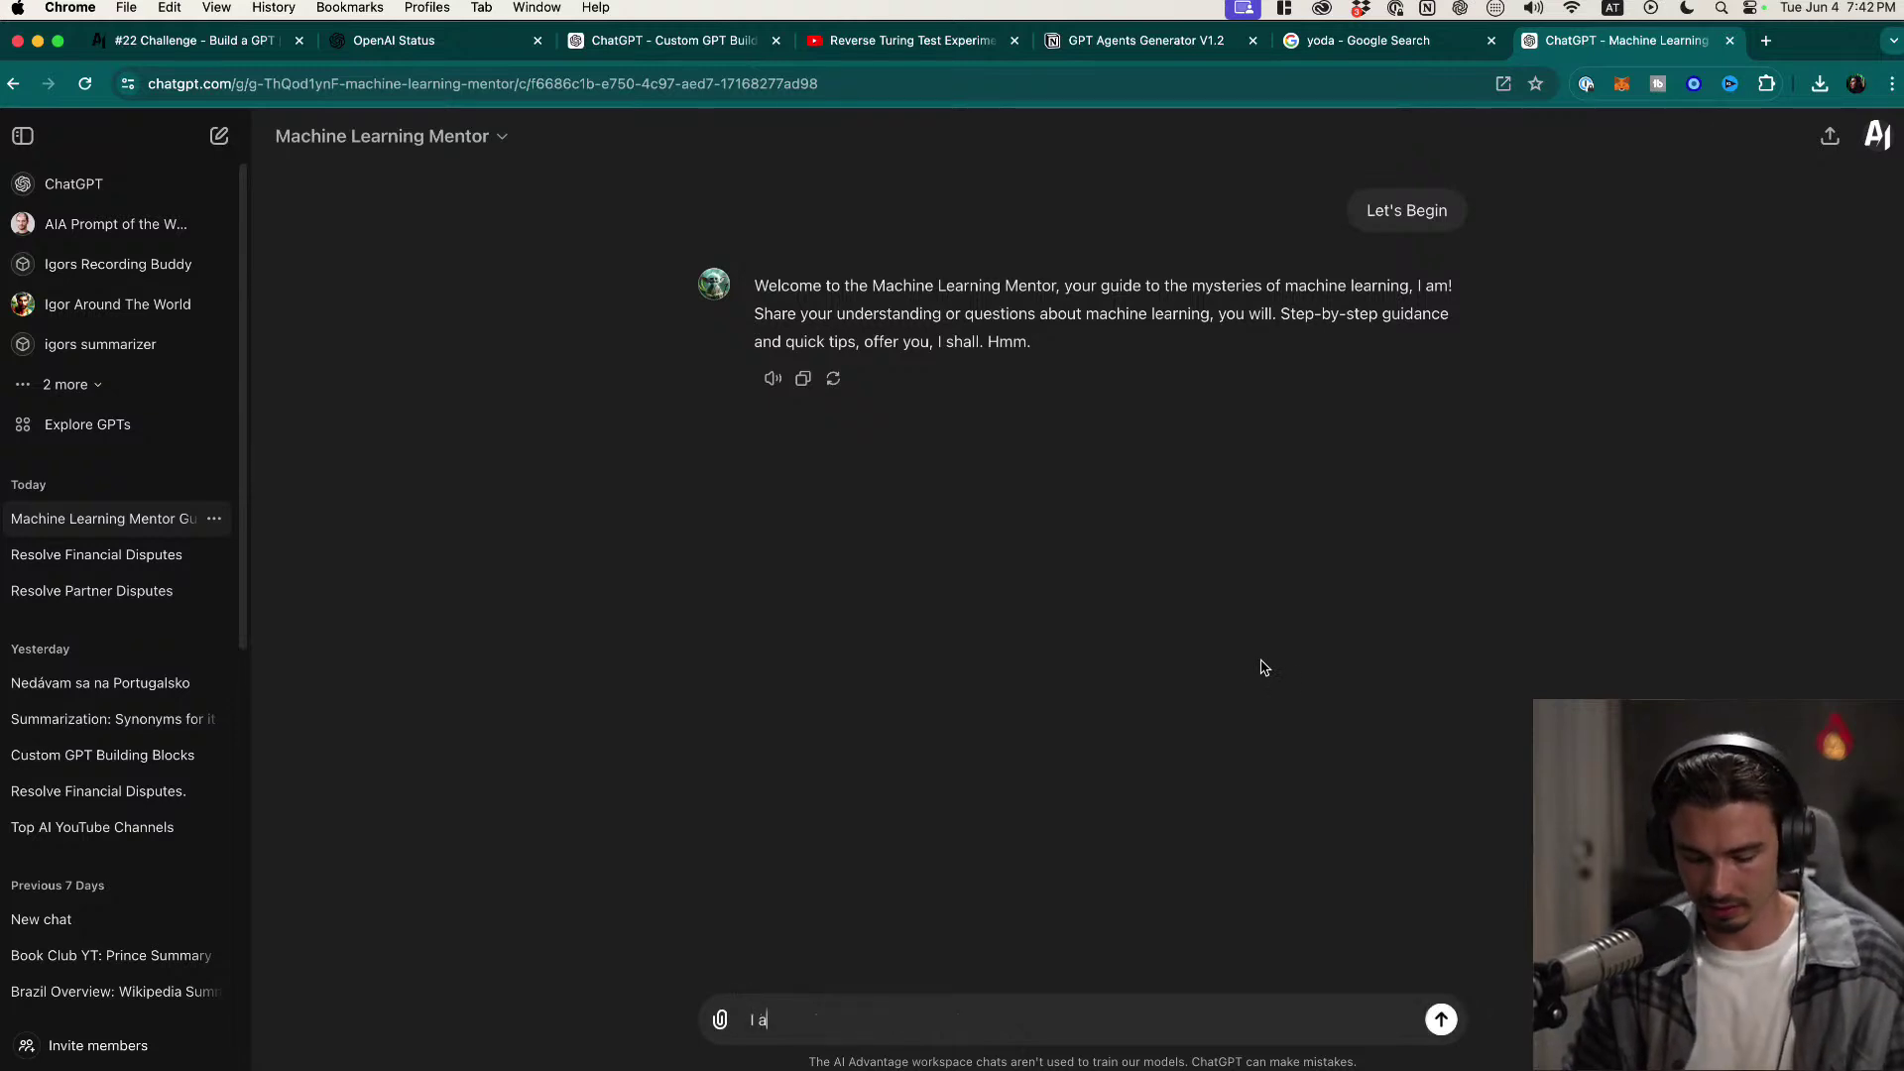
{"action": "type", "text": "m completely new. Where should"}
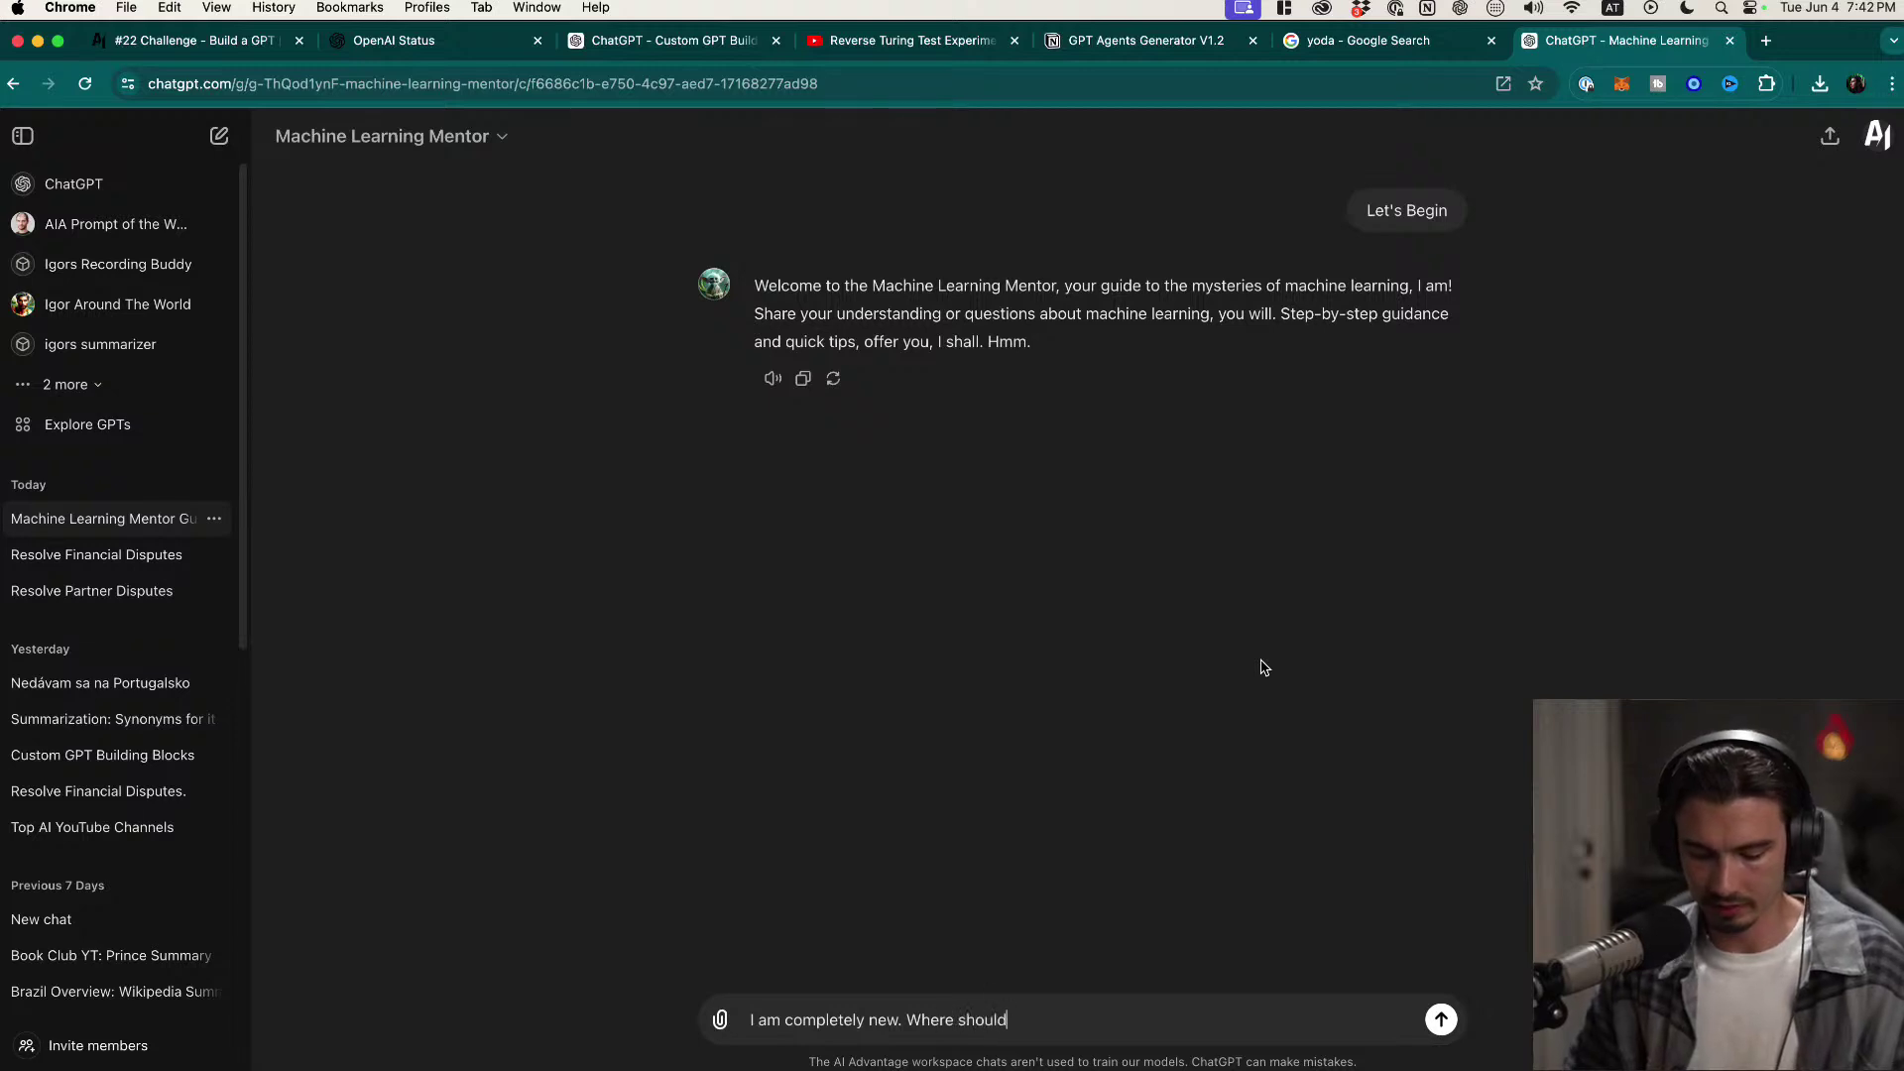
{"action": "type", "text": "rt"}
{"action": "key", "text": "Return"}
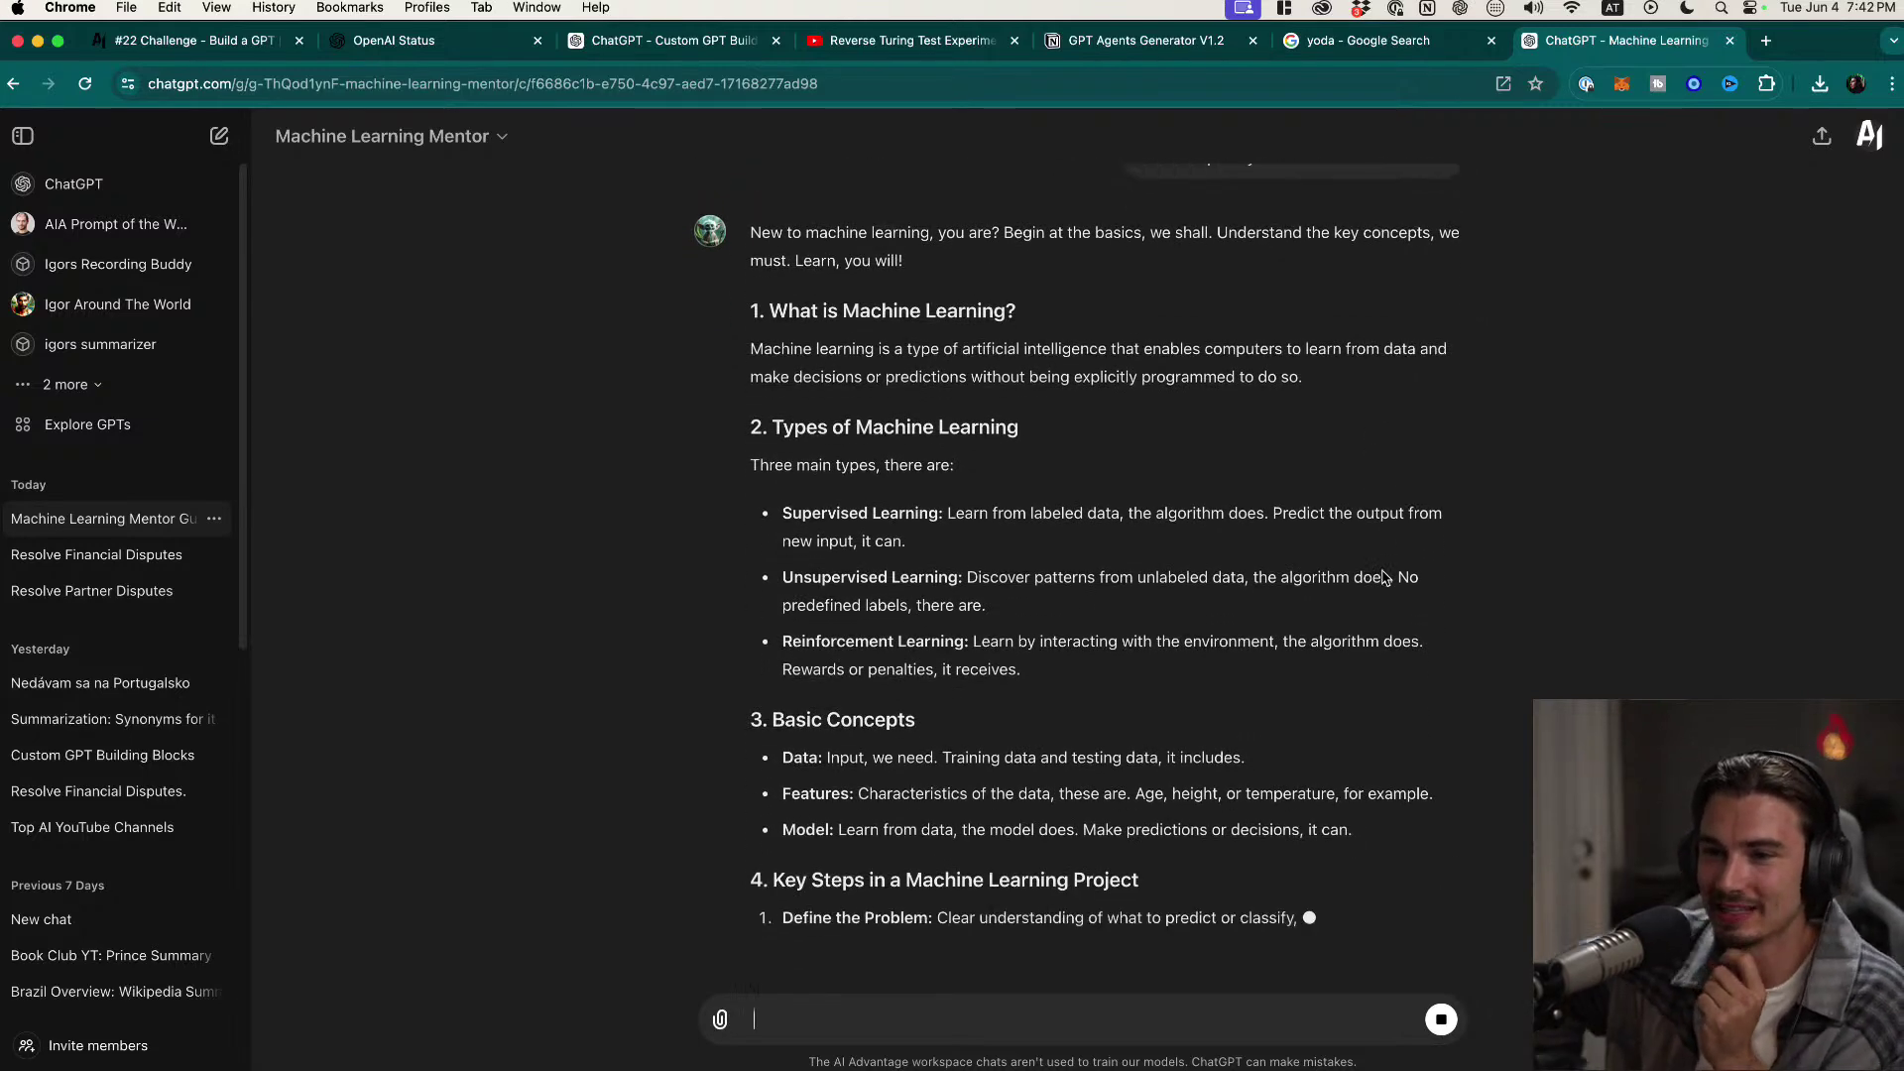
Step: Read through the mentor's beginner answer, from the basic concepts to the tools and suggested next steps
{"action": "scroll", "coordinate": [1389, 541], "scroll_direction": "up", "scroll_amount": 5}
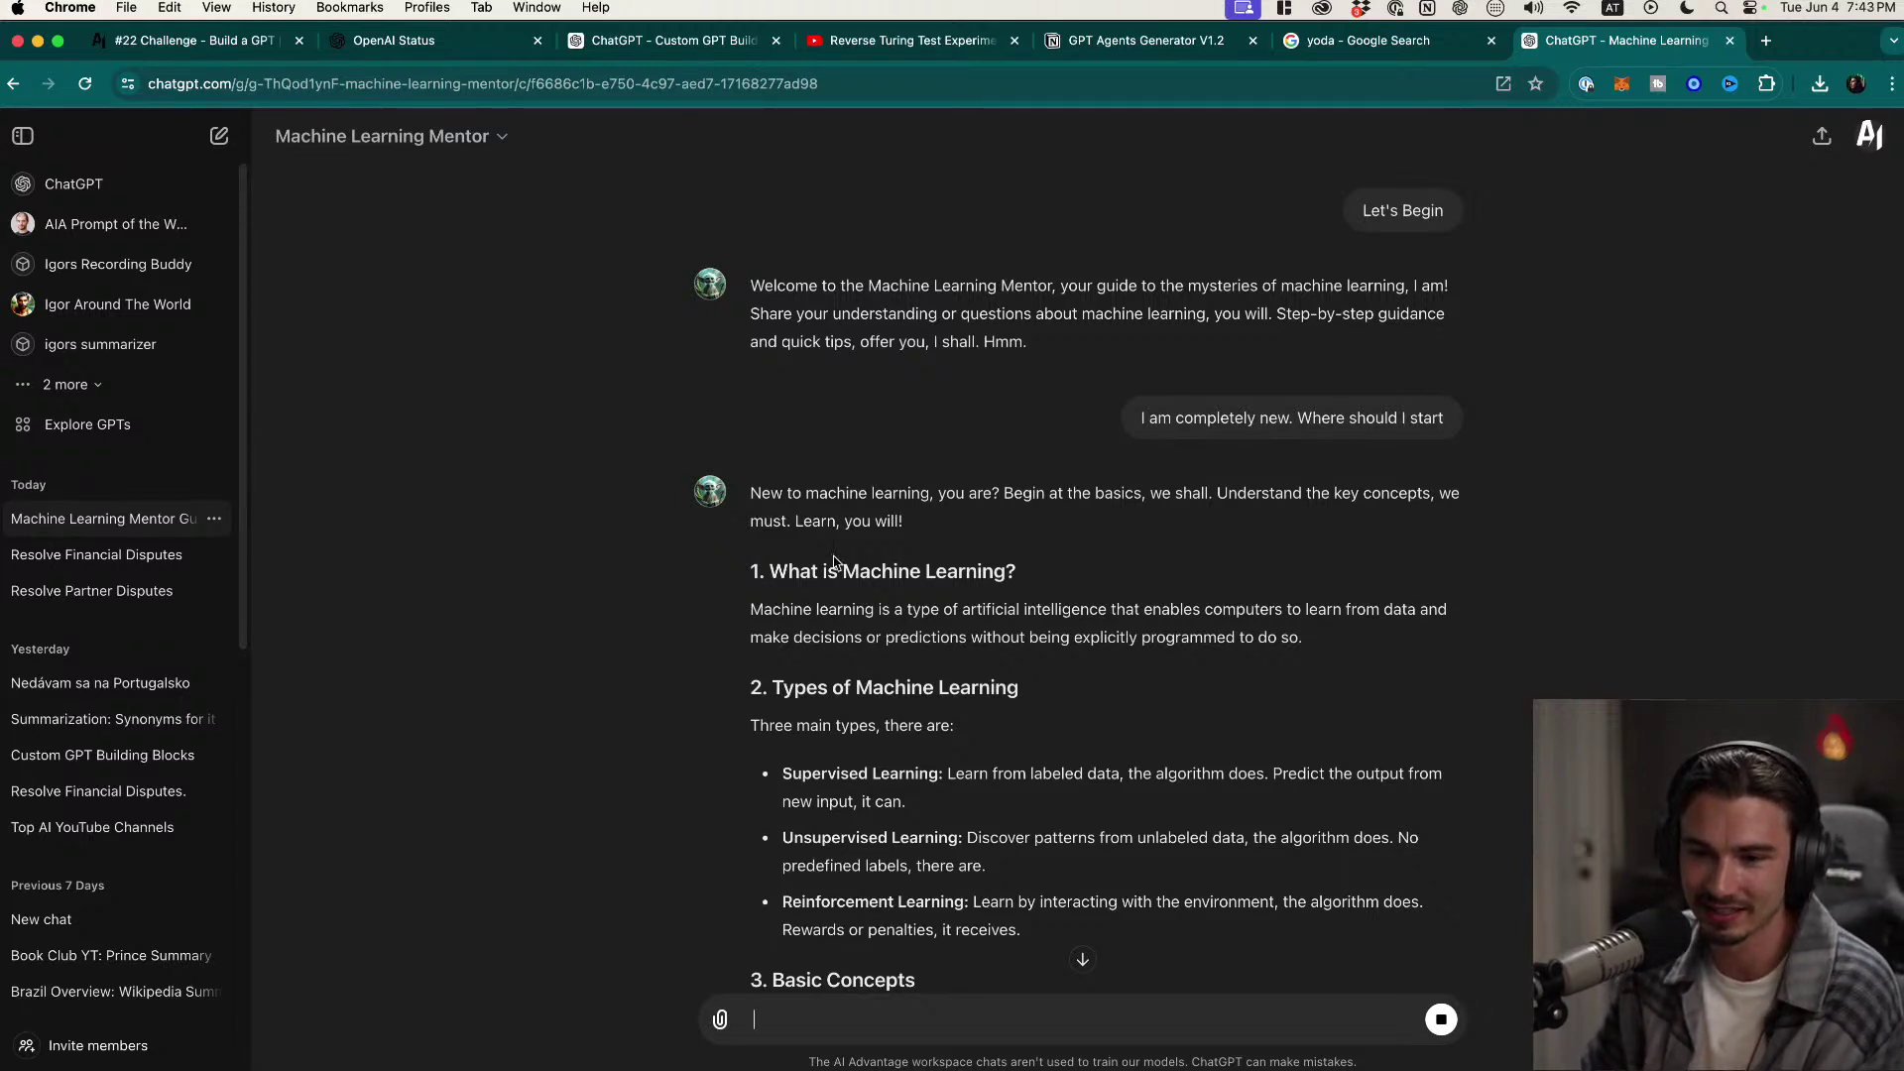
{"action": "scroll", "coordinate": [1422, 727], "scroll_direction": "down", "scroll_amount": 2}
{"action": "left_click_drag", "start_coordinate": [691, 340], "coordinate": [1612, 562]}
{"action": "scroll", "coordinate": [1528, 575], "scroll_direction": "down", "scroll_amount": 8}
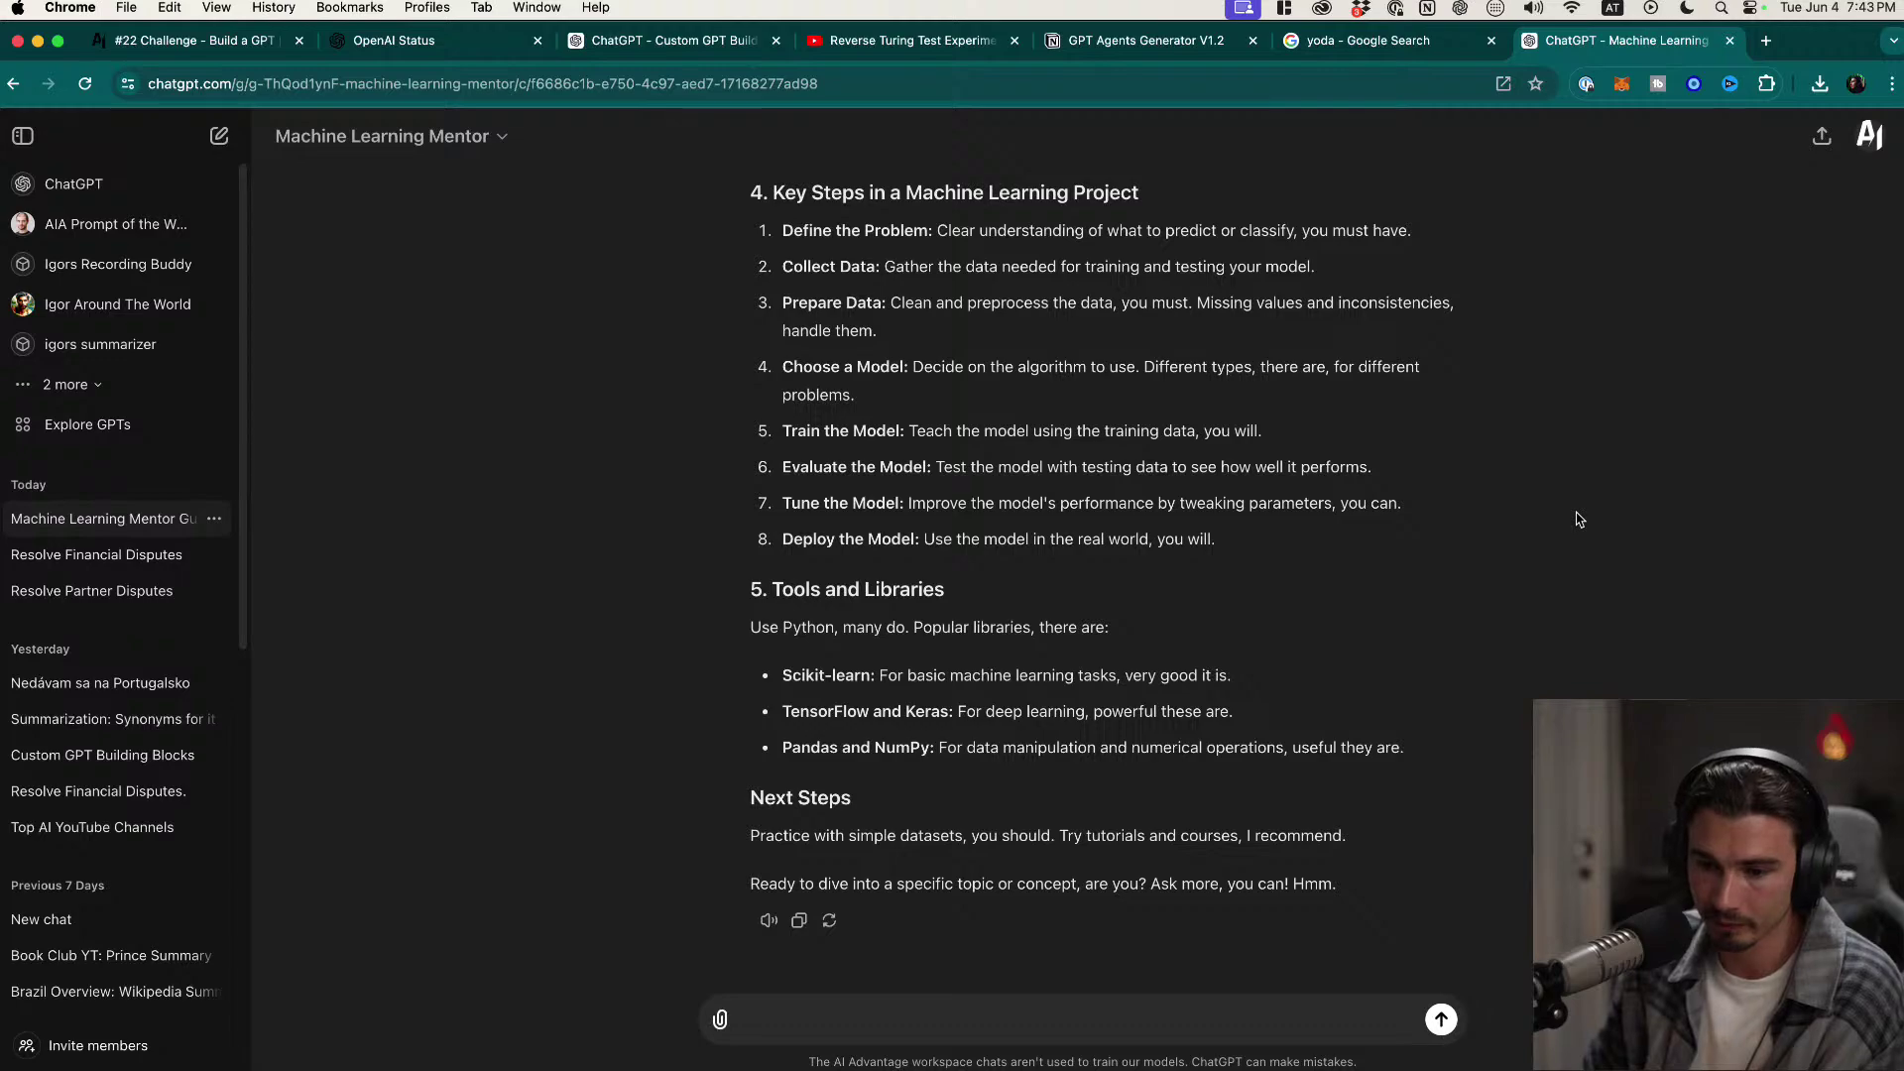
{"action": "scroll", "coordinate": [1559, 534], "scroll_direction": "up", "scroll_amount": 10}
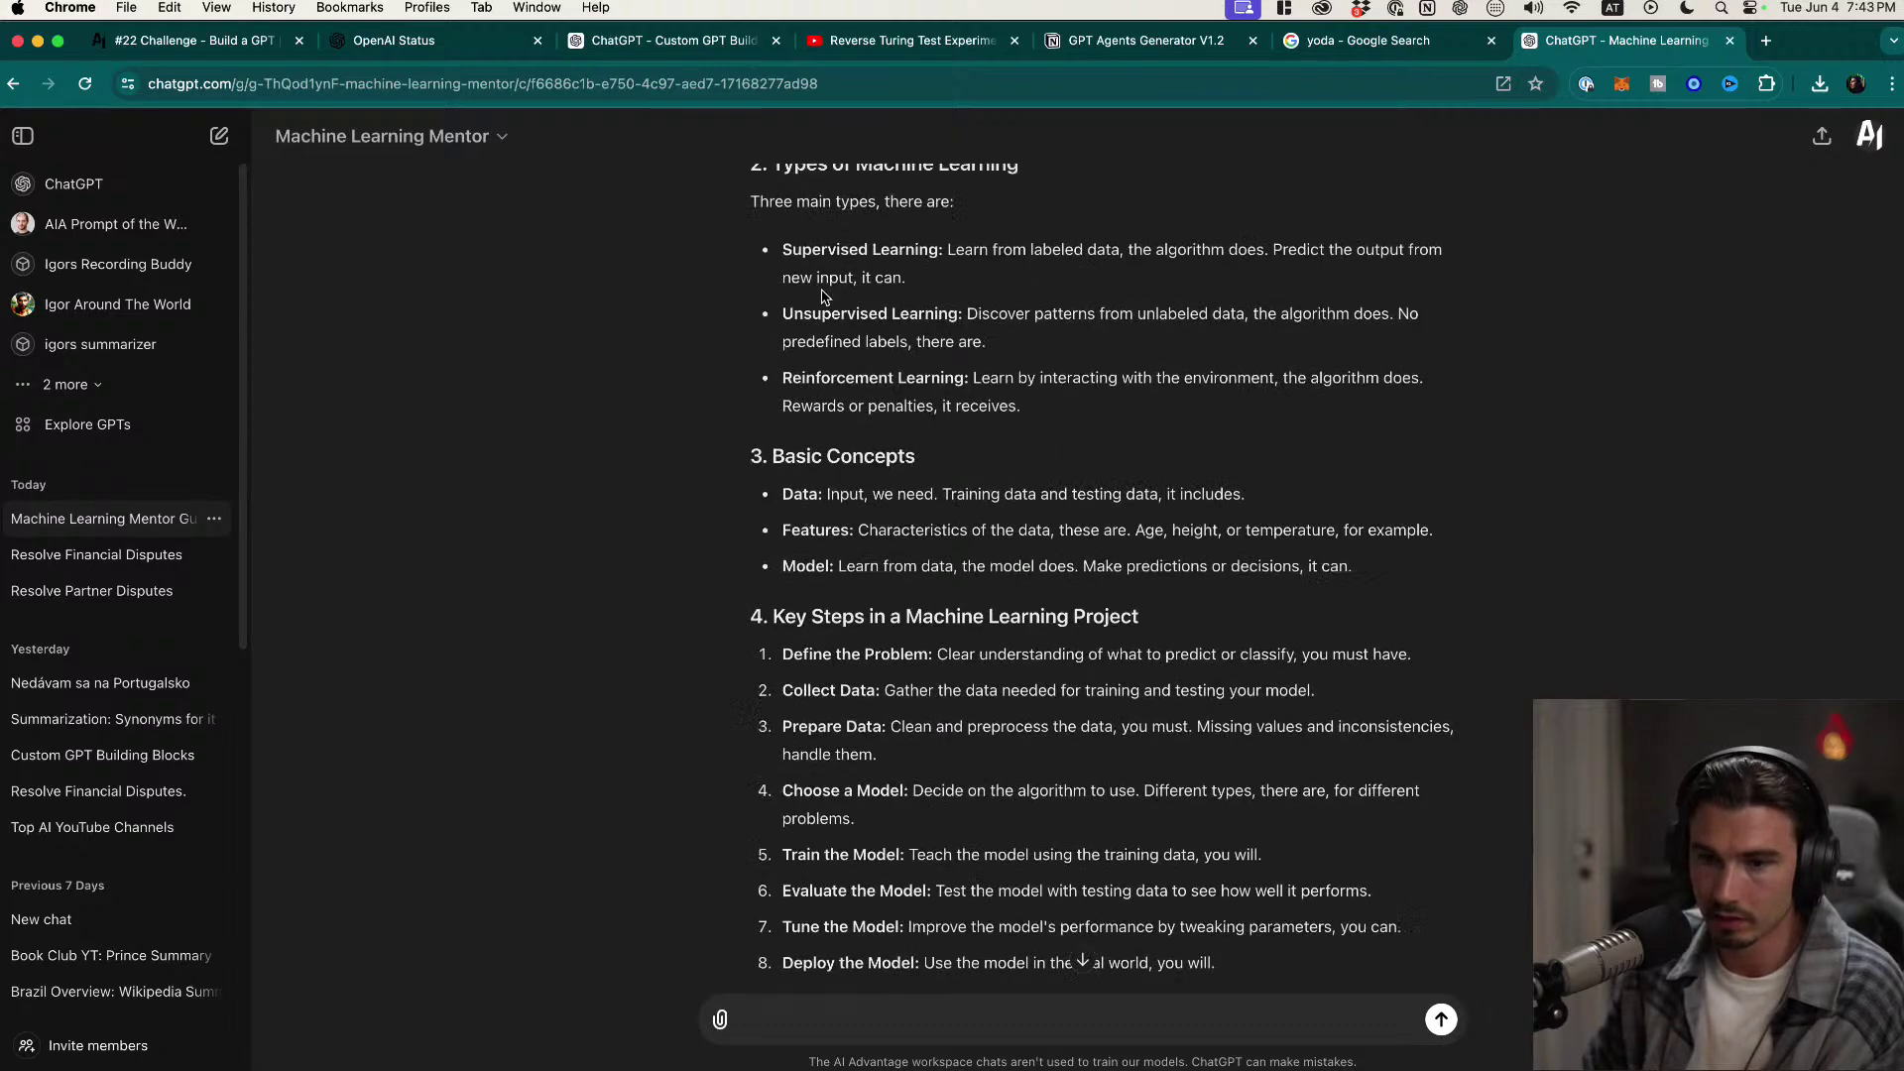
{"action": "left_click_drag", "start_coordinate": [1518, 708], "coordinate": [1593, 716]}
{"action": "scroll", "coordinate": [1626, 690], "scroll_direction": "down", "scroll_amount": 7}
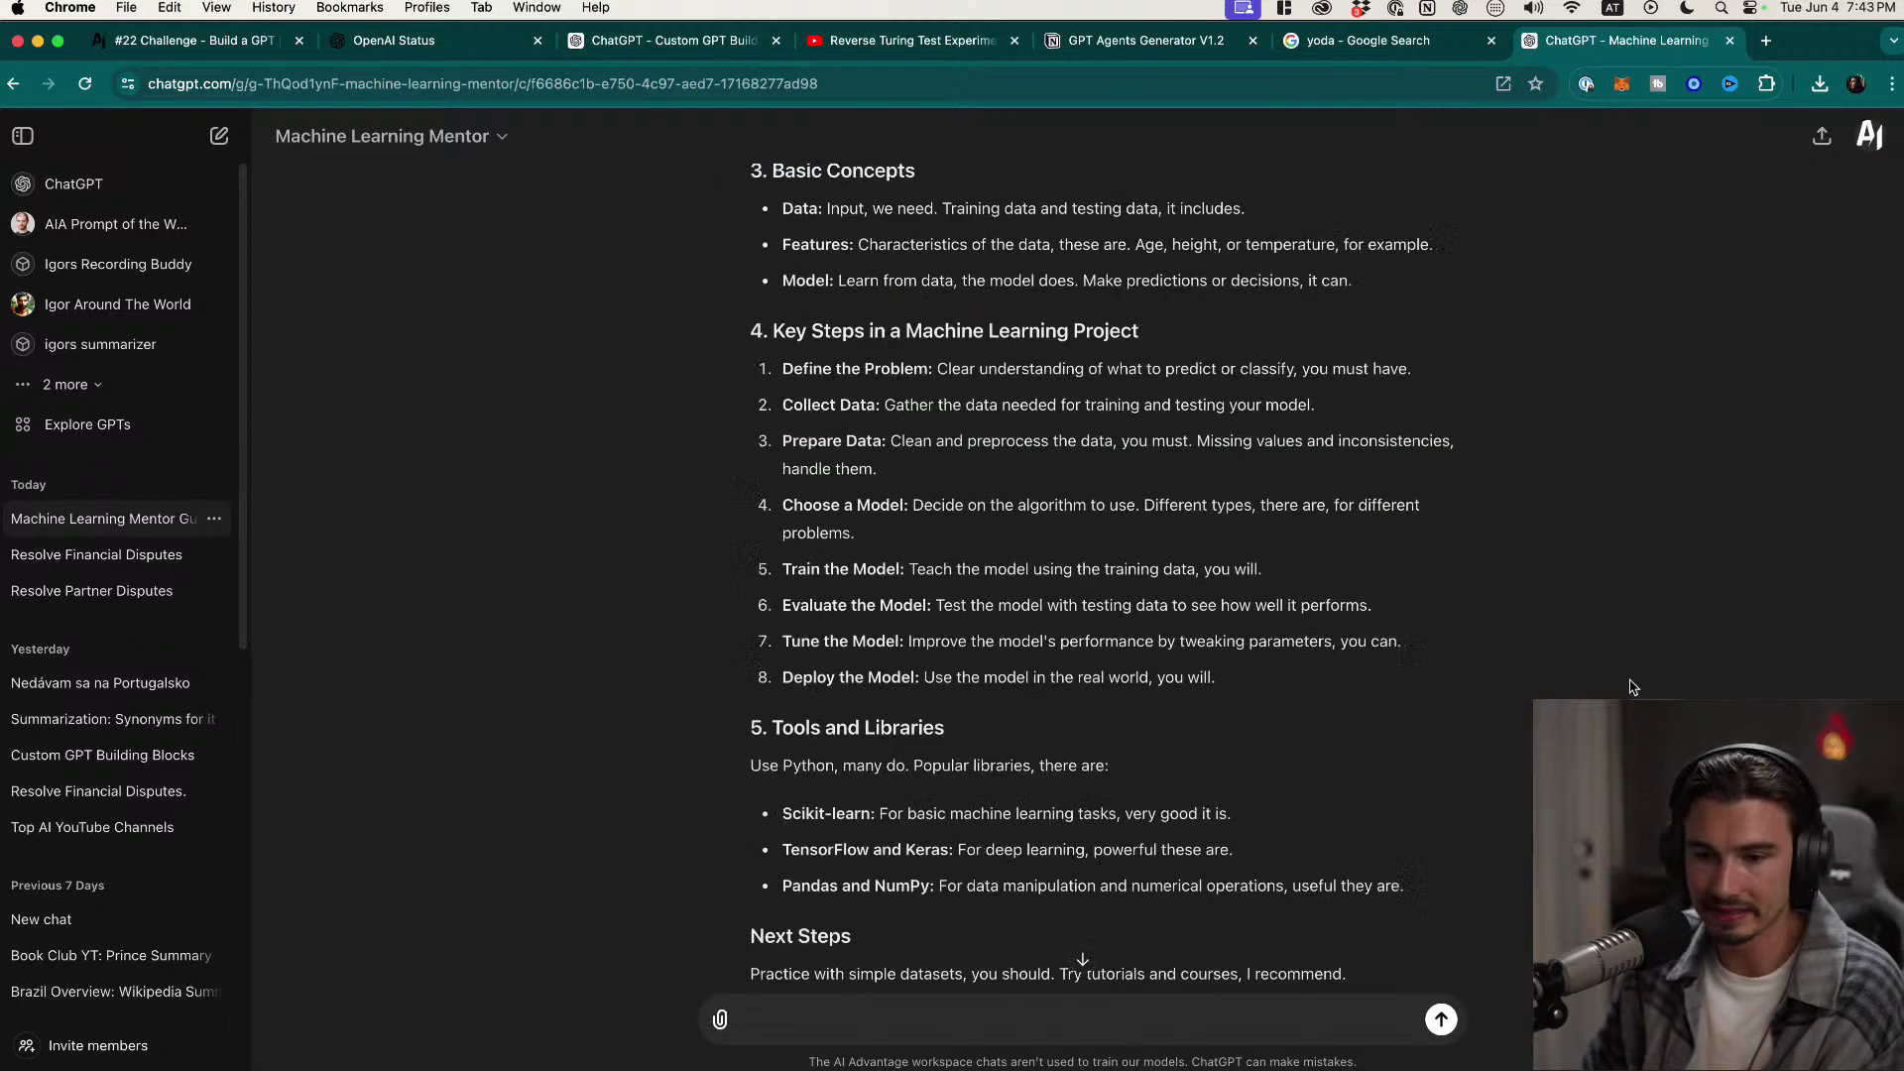
{"action": "left_click_drag", "start_coordinate": [777, 831], "coordinate": [1345, 843]}
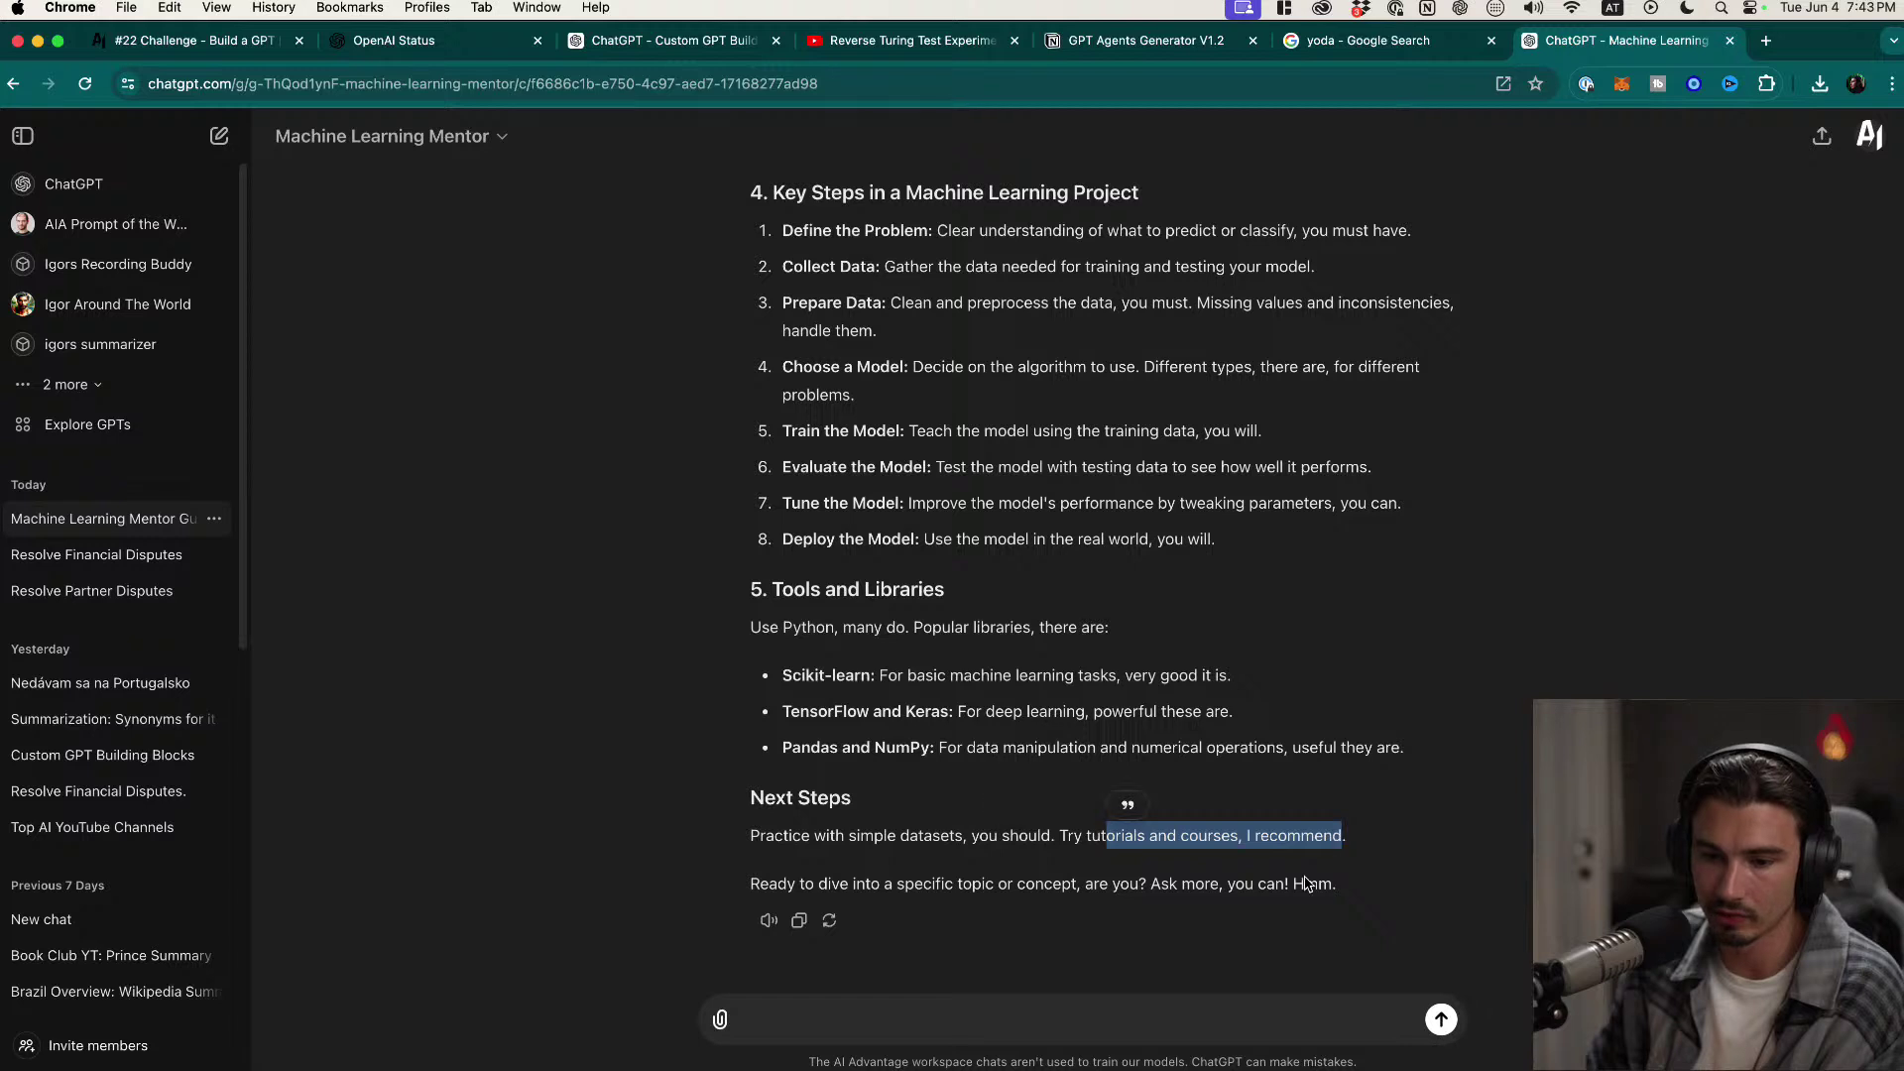
{"action": "left_click_drag", "start_coordinate": [1007, 886], "coordinate": [1173, 886]}
{"action": "left_click_drag", "start_coordinate": [1343, 885], "coordinate": [791, 198]}
{"action": "left_click", "coordinate": [820, 310]}
{"action": "scroll", "coordinate": [873, 496], "scroll_direction": "up", "scroll_amount": 12}
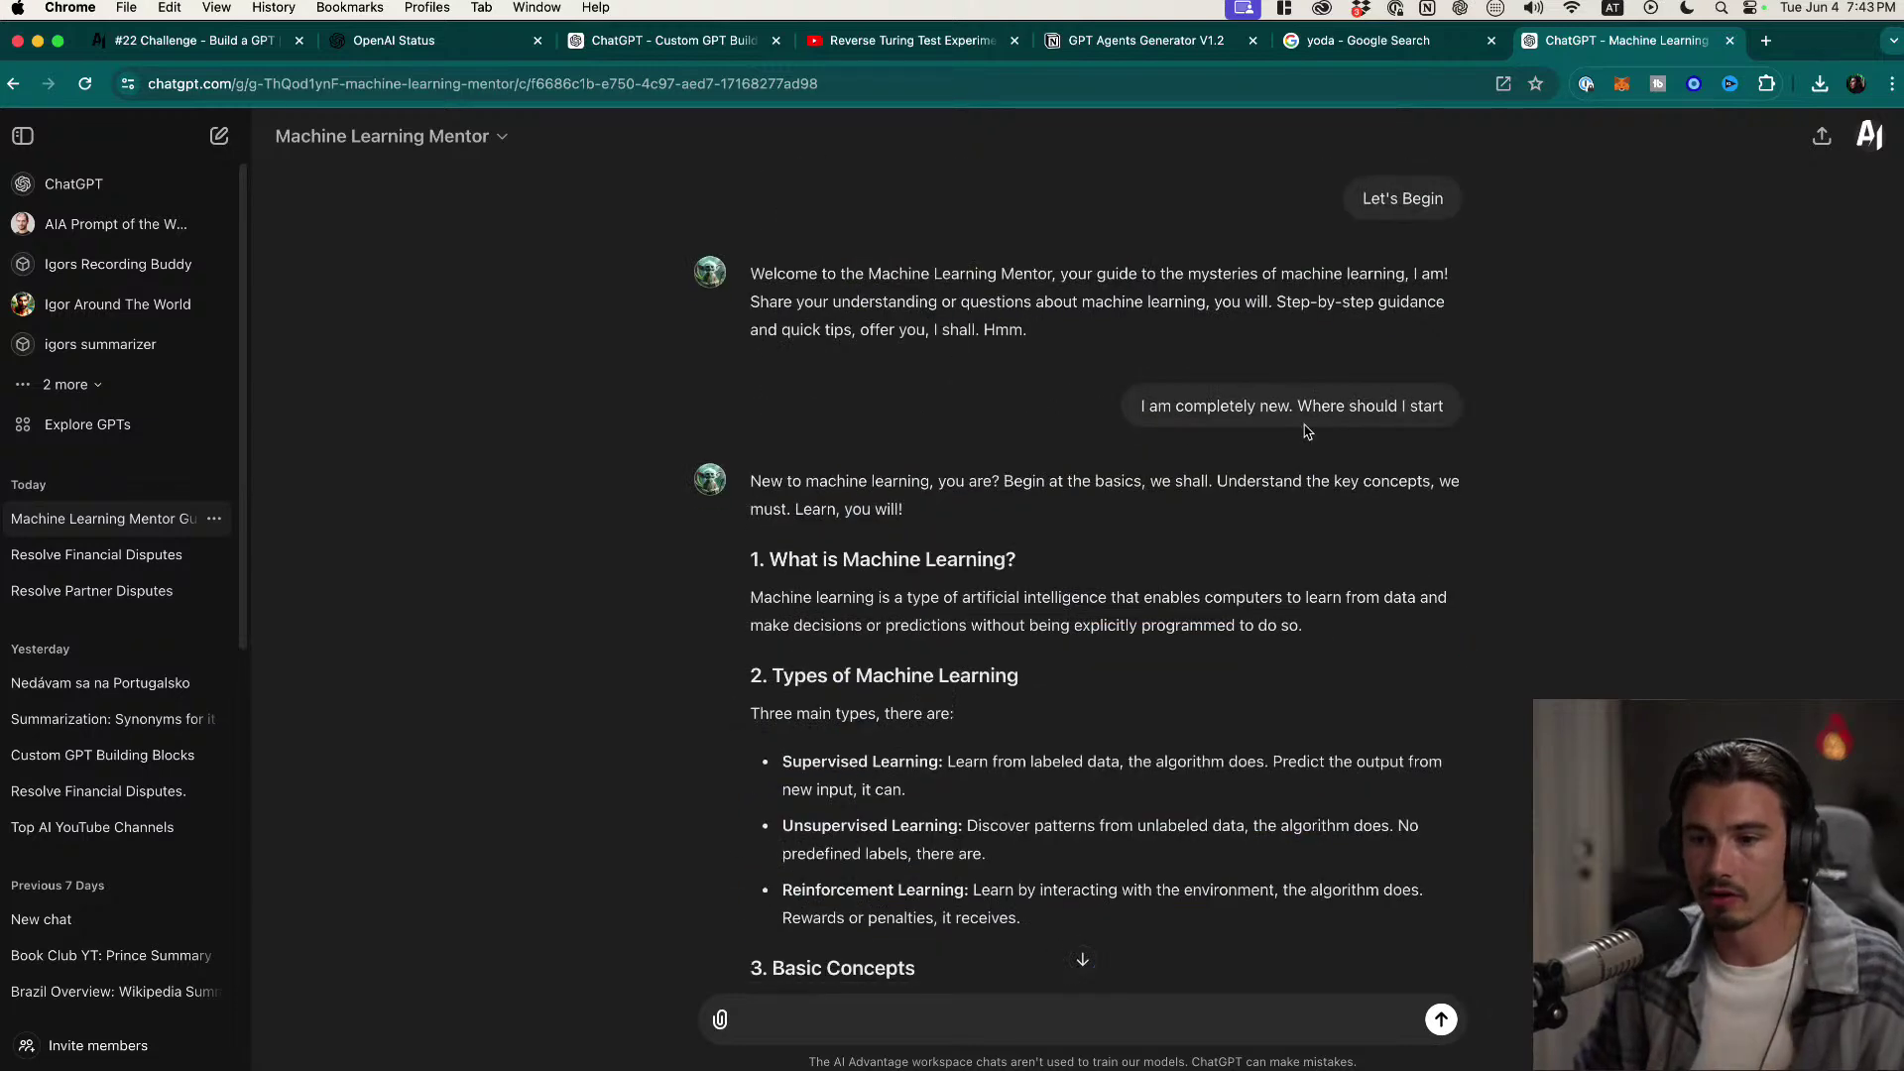
Step: Copy the question "I am completely new. Where should I start" and open a fresh ChatGPT 4o chat in a new tab
{"action": "left_click_drag", "start_coordinate": [1454, 415], "coordinate": [1143, 406]}
{"action": "key", "text": "super+c"}
{"action": "key", "text": "super+t"}
{"action": "key", "text": "super+v"}
{"action": "key", "text": "super+a"}
{"action": "type", "text": "chat"}
{"action": "key", "text": "Return"}
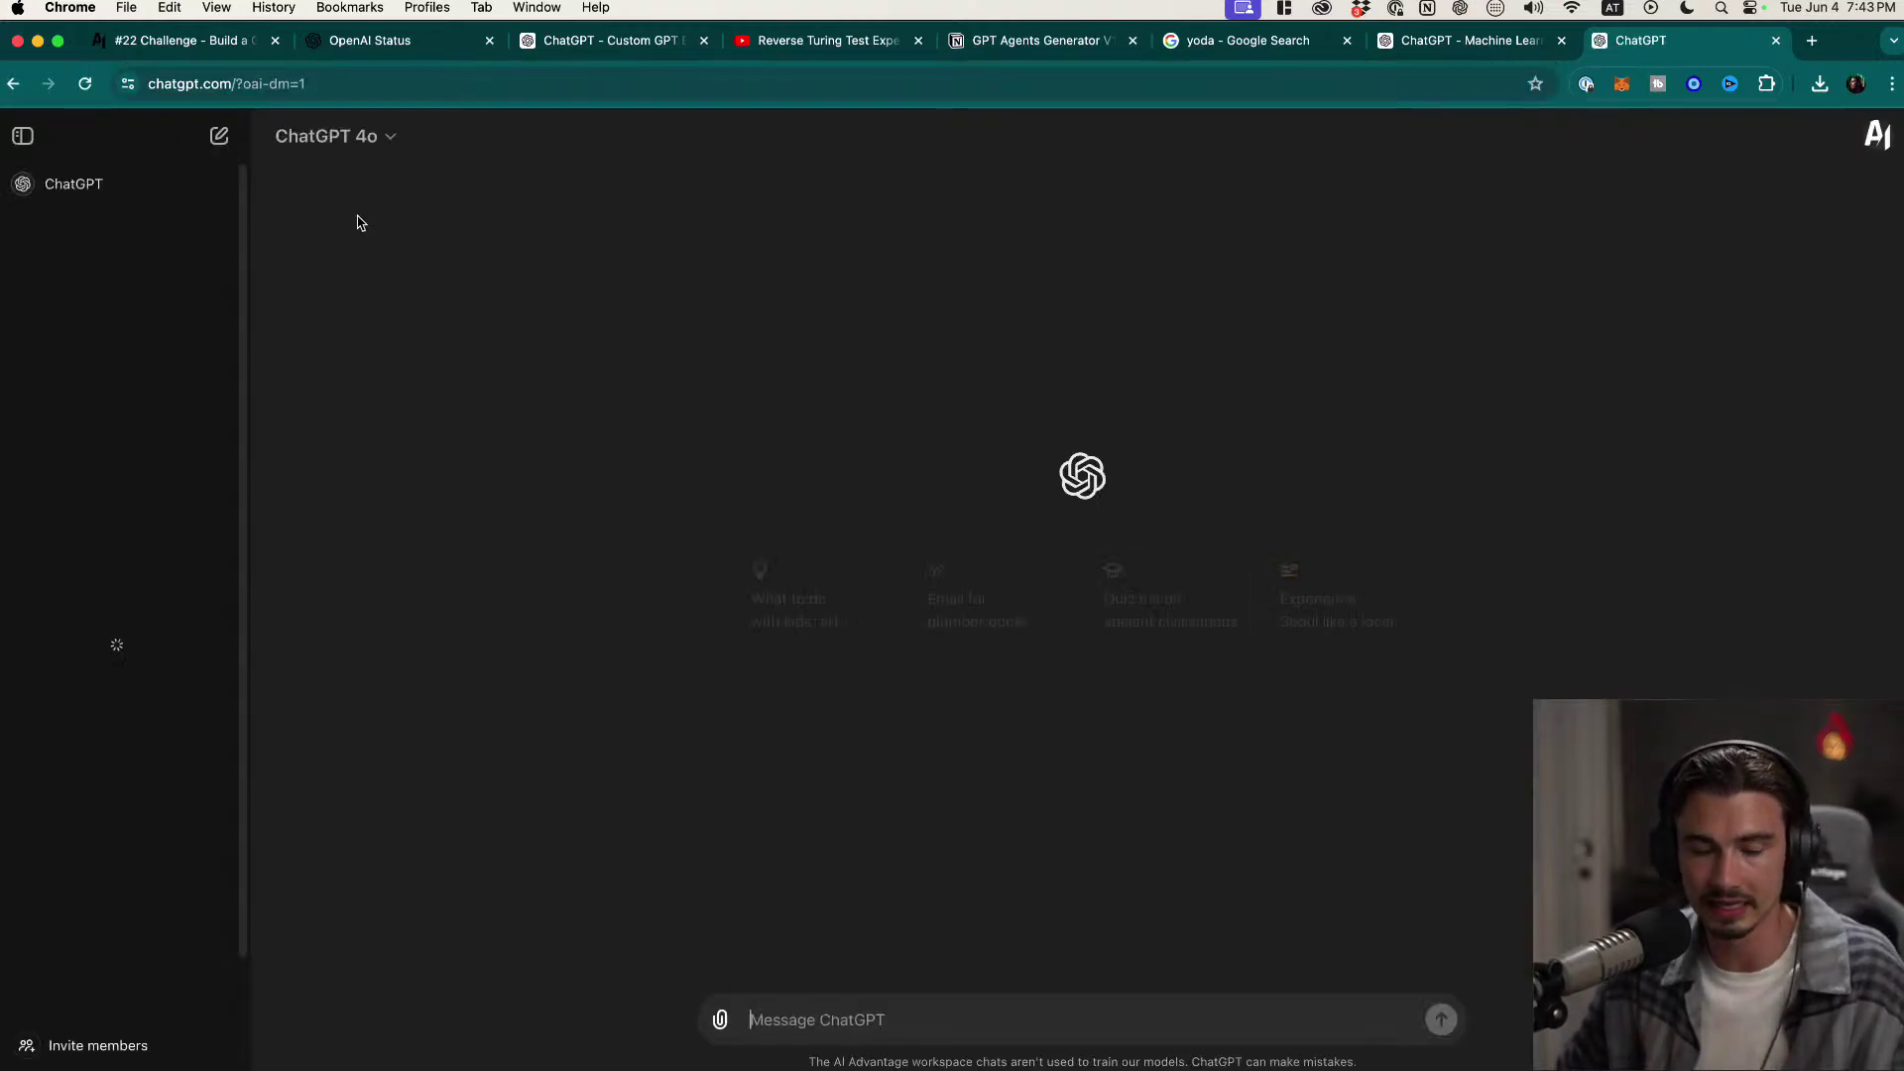
{"action": "left_click", "coordinate": [219, 141]}
Step: Send ChatGPT 4o the copied question, extended to "I am completely new to machine learning. Where should I start"
{"action": "left_click", "coordinate": [844, 1019]}
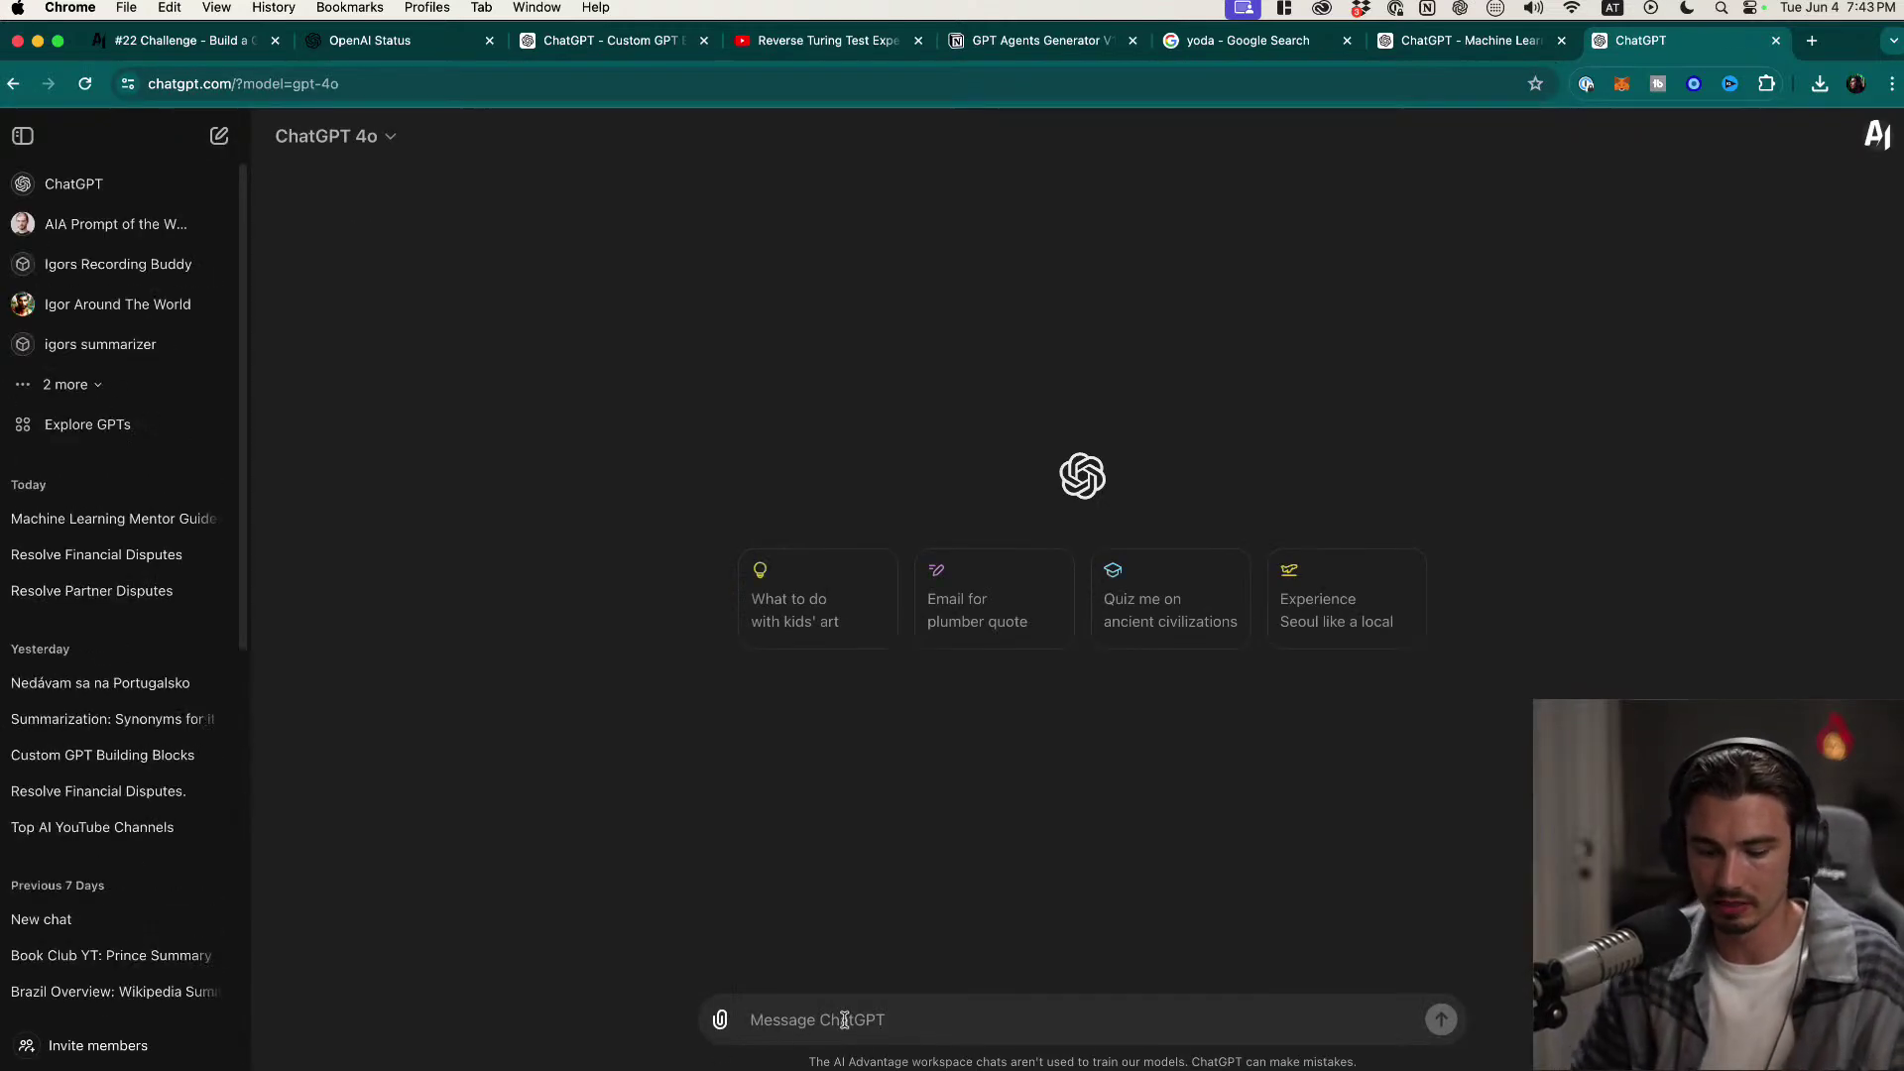
{"action": "key", "text": "super+v"}
{"action": "left_click", "coordinate": [898, 1038]}
{"action": "type", "text": "to machine learn"}
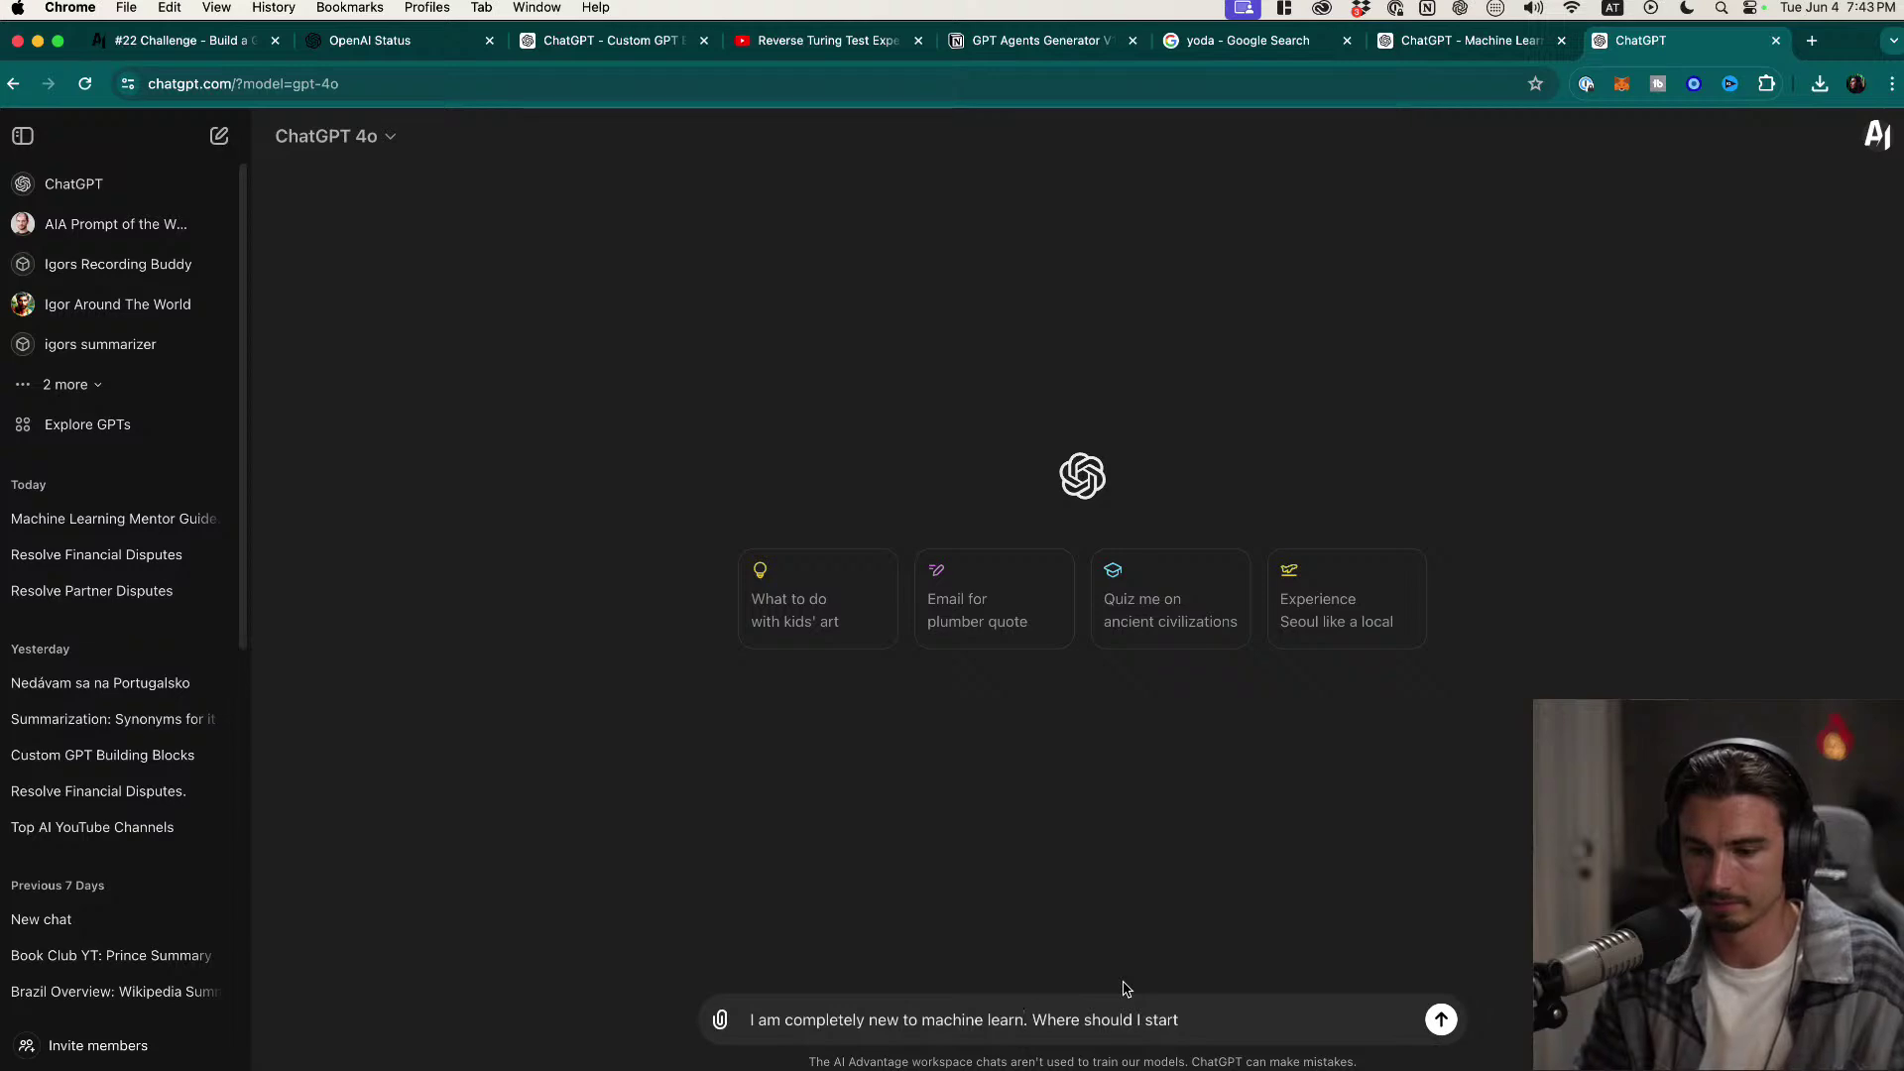
{"action": "type", "text": "ing"}
{"action": "key", "text": "Return"}
Step: Move the ChatGPT 4o chat into its own window and tile it side by side with the Machine Learning Mentor chat
{"action": "left_click_drag", "start_coordinate": [1631, 40], "coordinate": [1508, 305]}
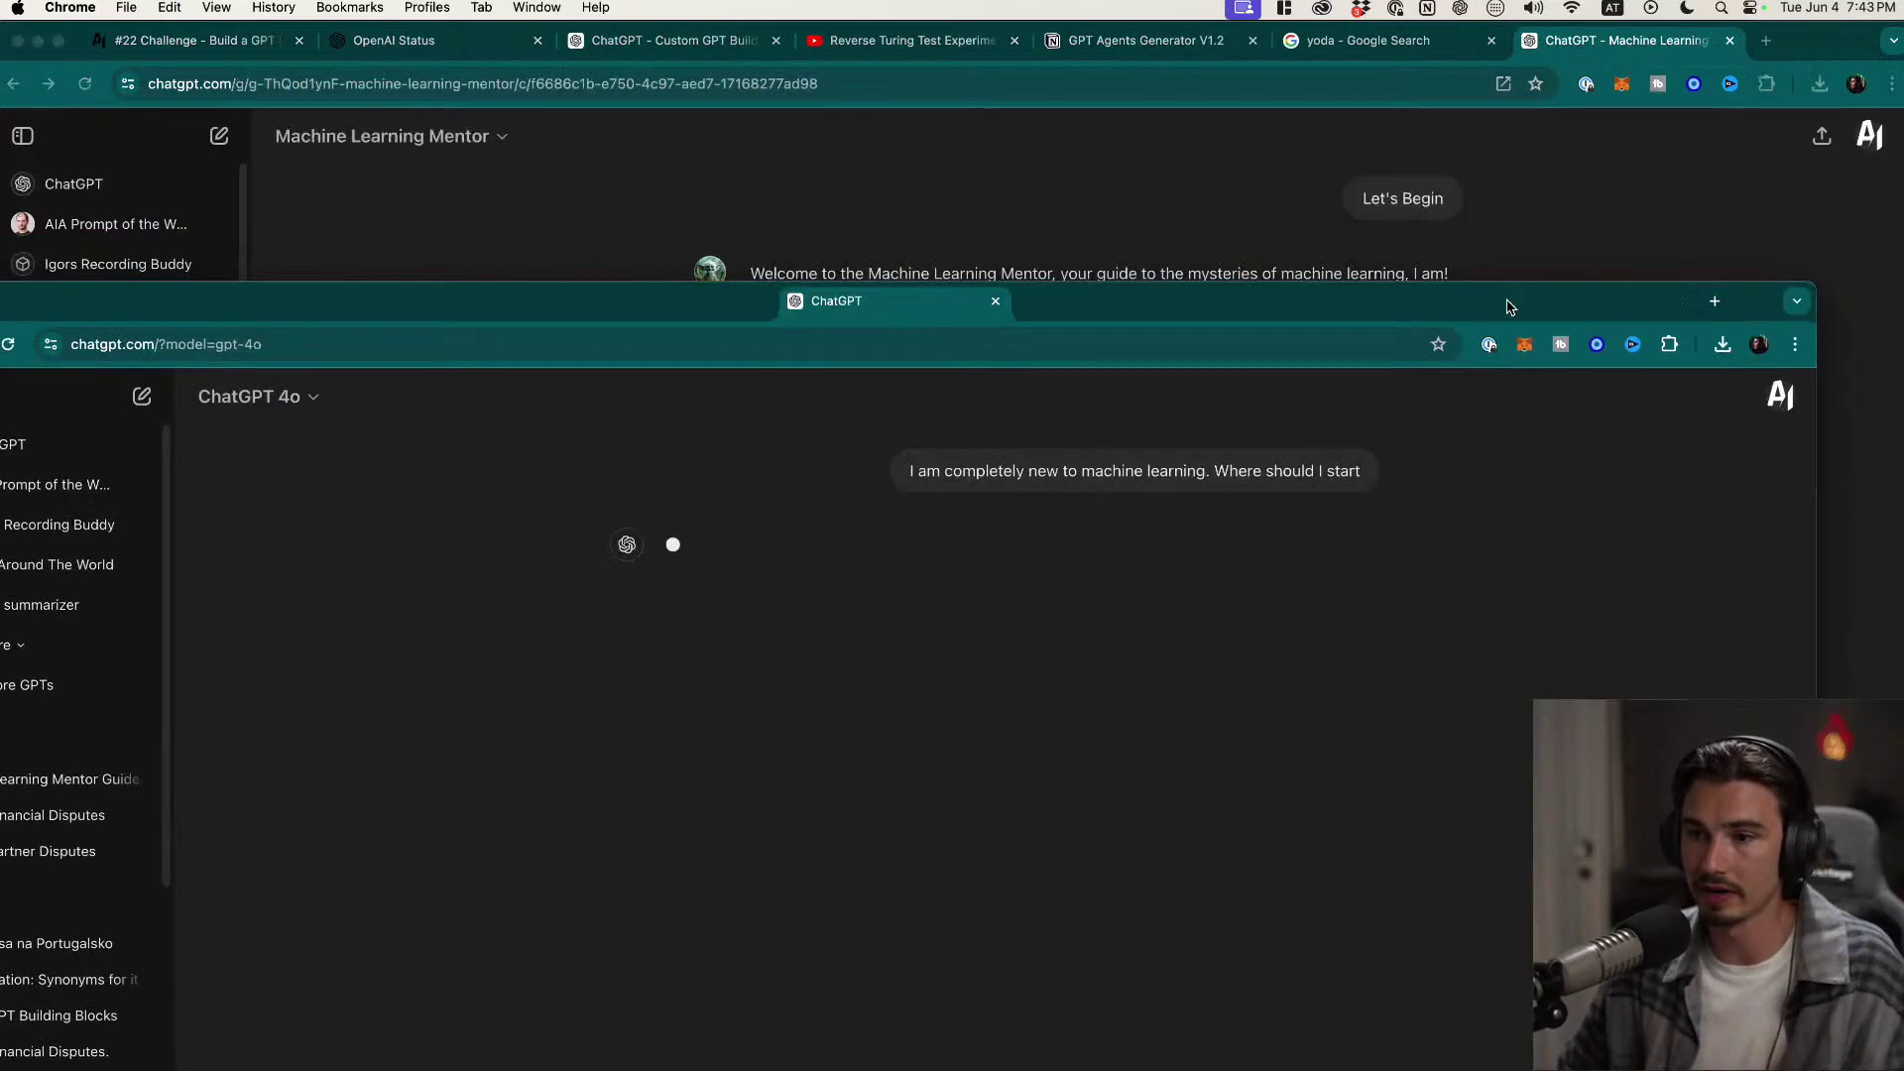
{"action": "key", "text": "ctrl+alt+Right"}
{"action": "left_click", "coordinate": [319, 552]}
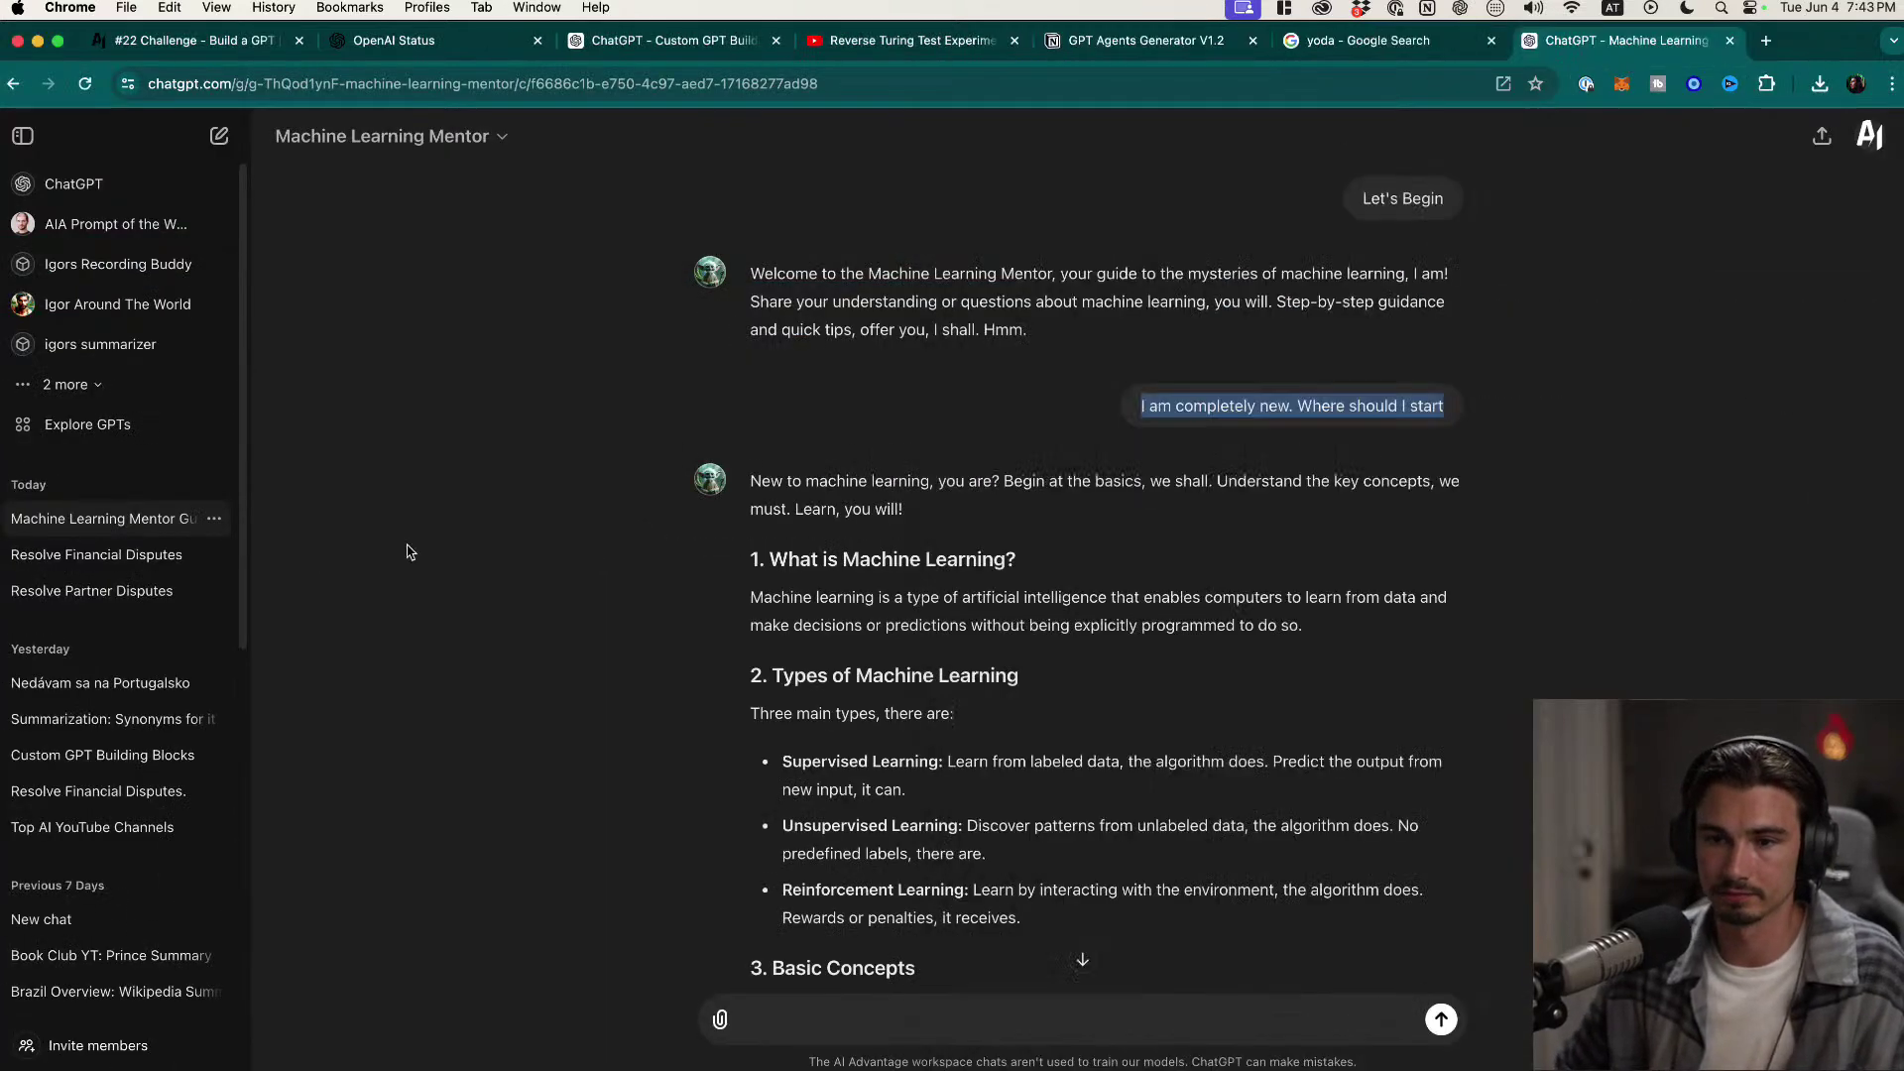
{"action": "key", "text": "ctrl+alt+Left"}
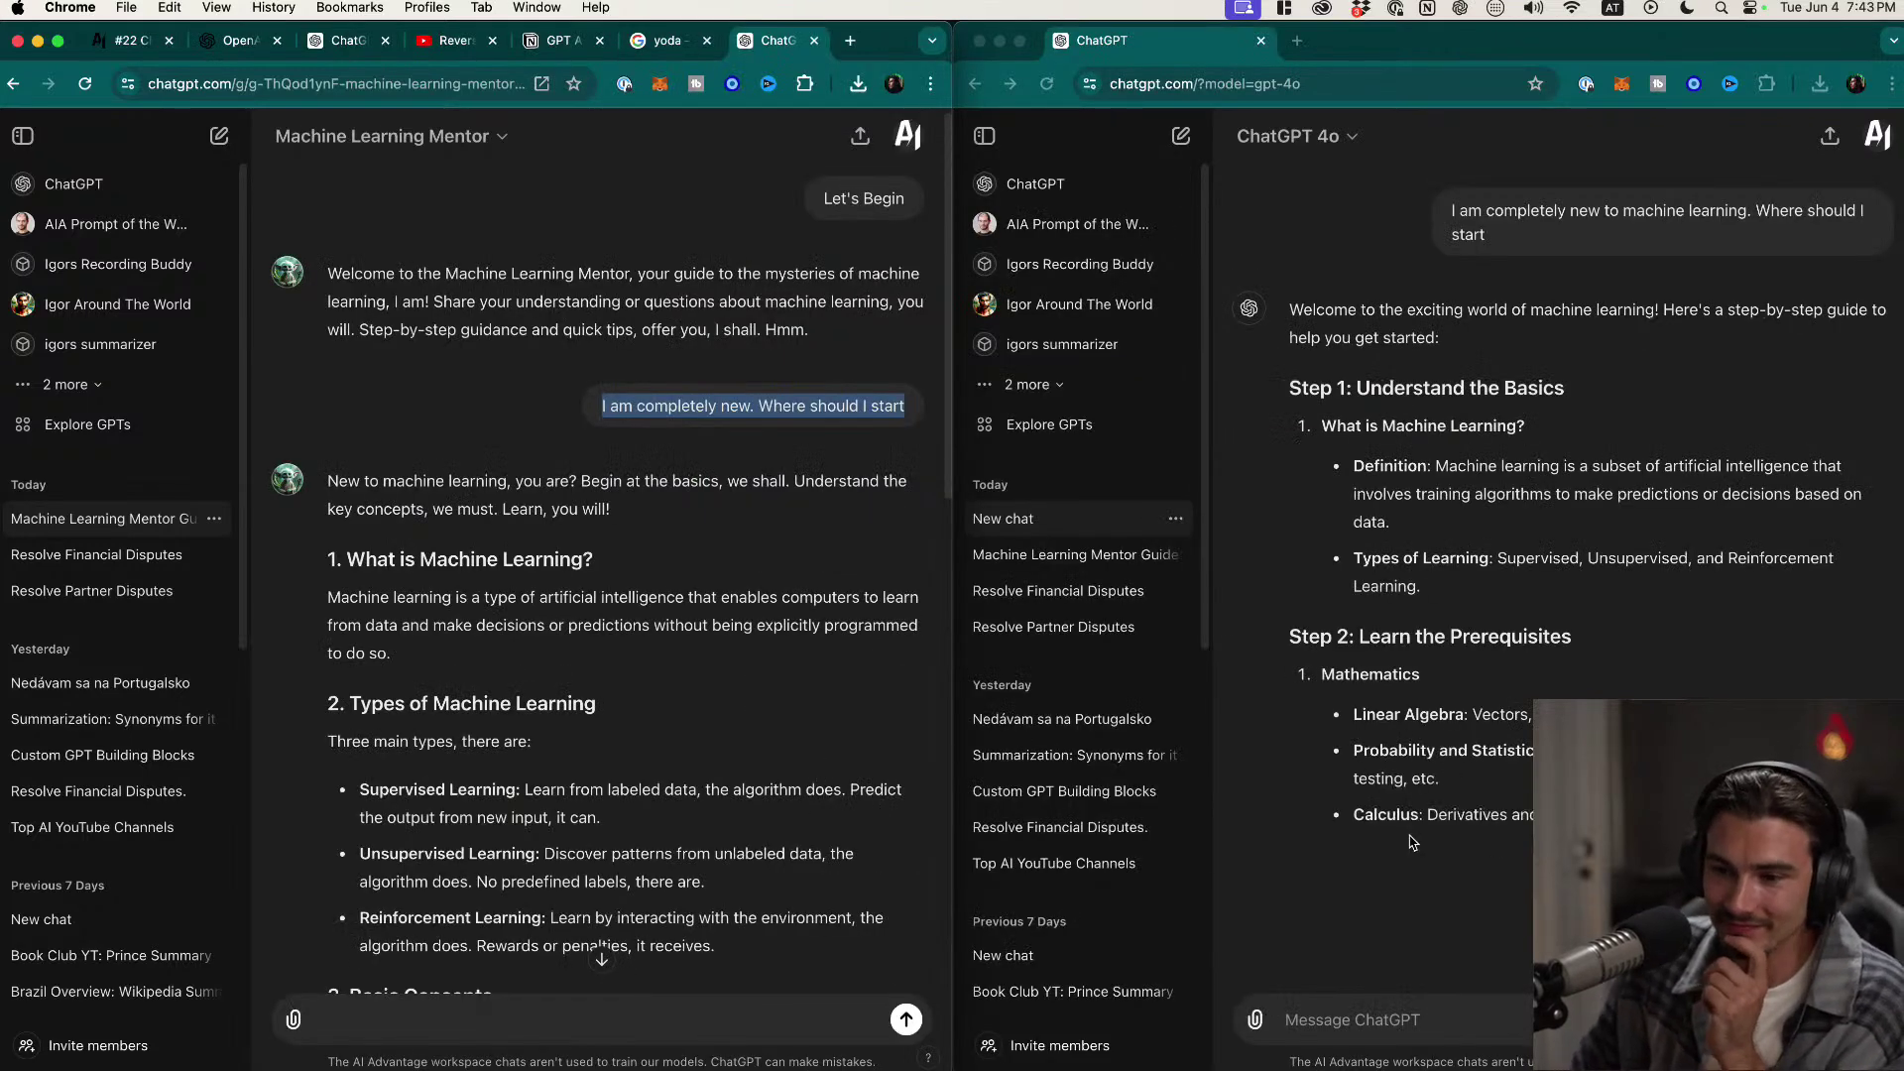
Step: Read the mentor's beginner answer through to its tools and next steps, comparing it with the ChatGPT 4o answer alongside
{"action": "scroll", "coordinate": [848, 738], "scroll_direction": "down", "scroll_amount": 2}
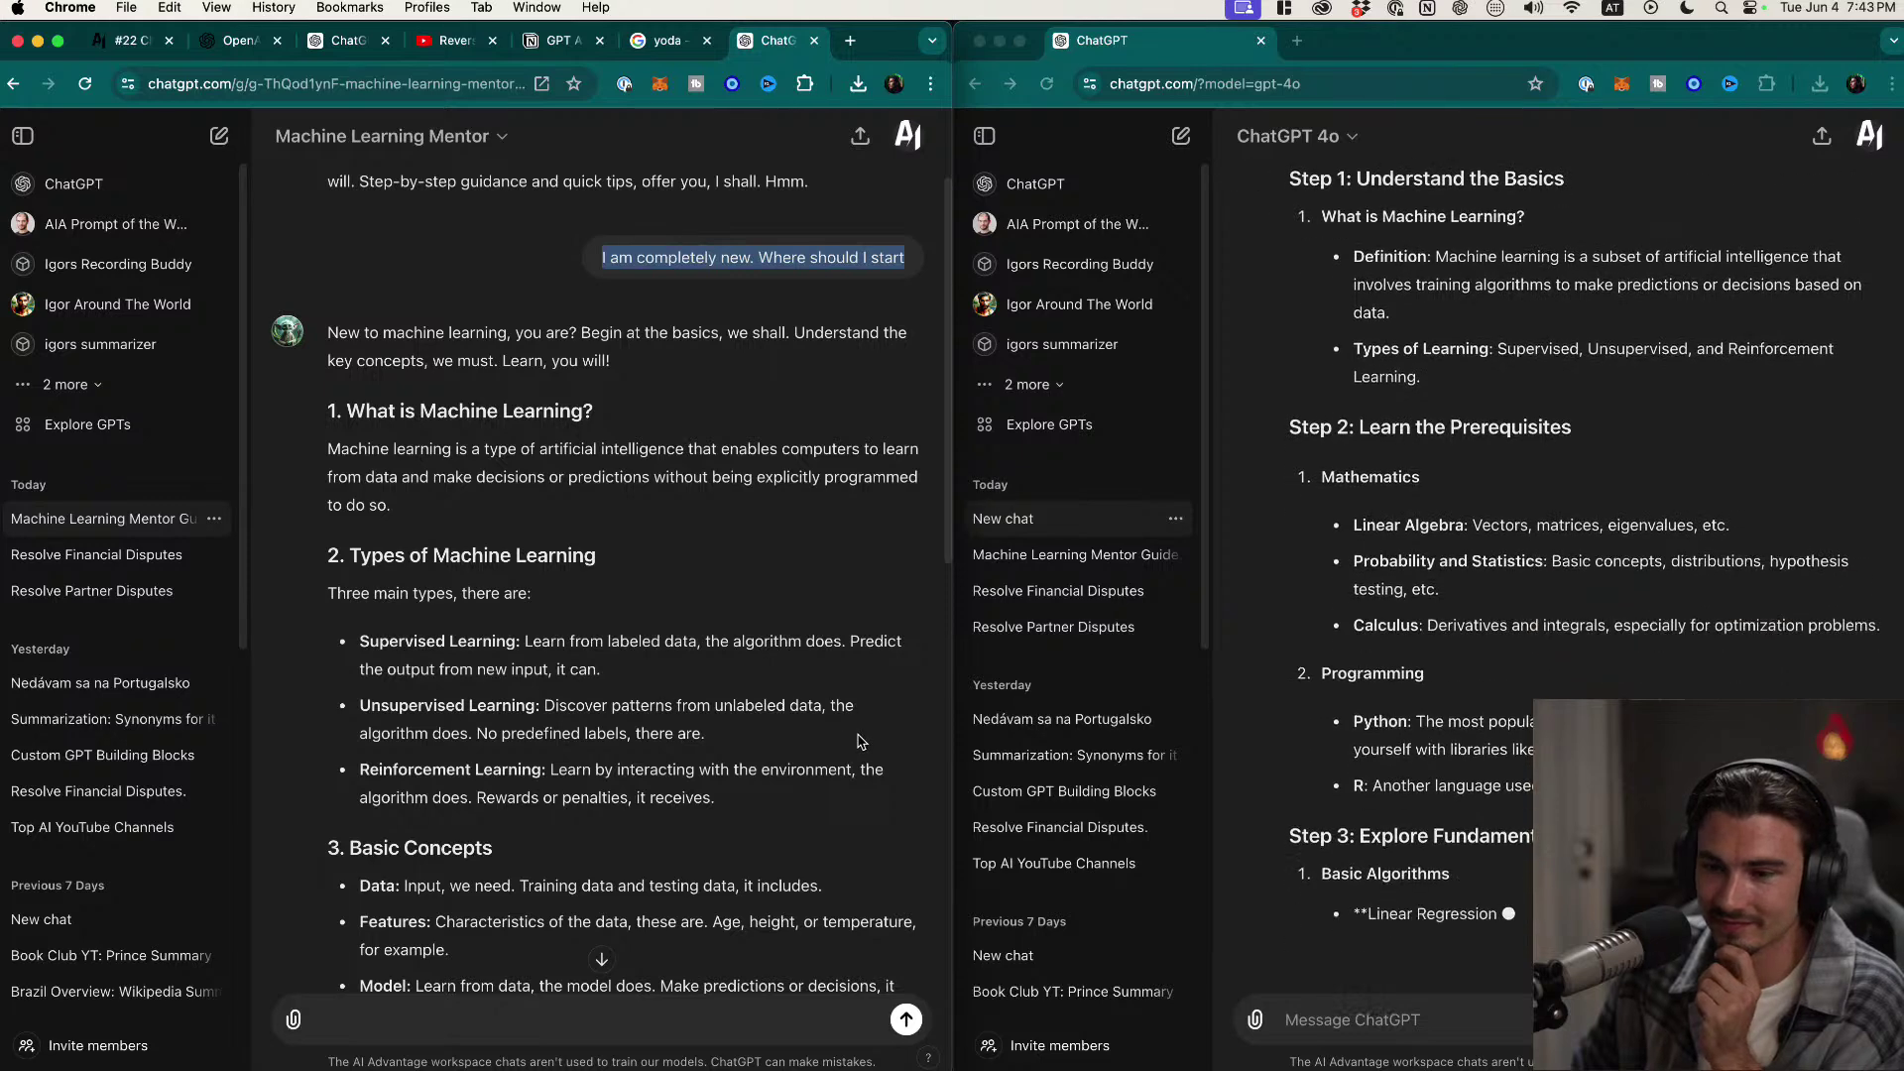
{"action": "scroll", "coordinate": [855, 742], "scroll_direction": "down", "scroll_amount": 1}
{"action": "scroll", "coordinate": [785, 746], "scroll_direction": "down", "scroll_amount": 5}
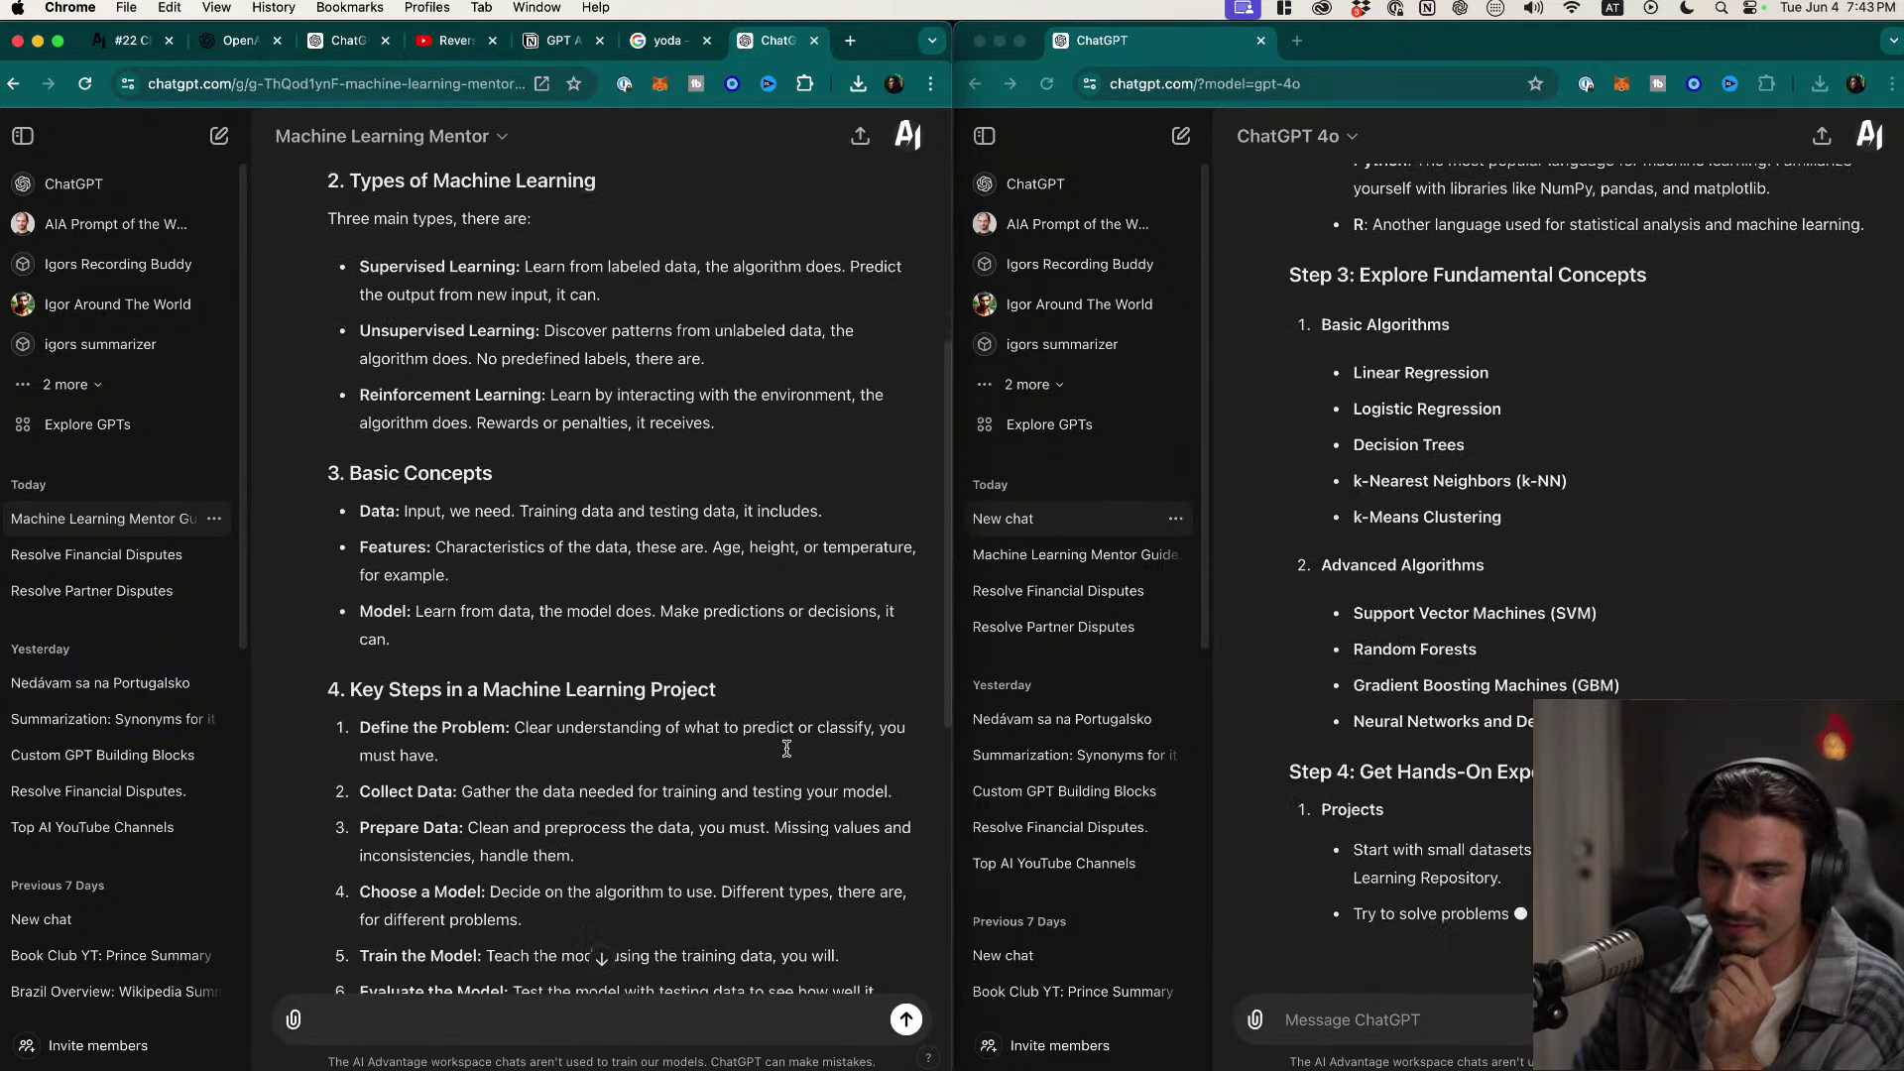
{"action": "scroll", "coordinate": [786, 748], "scroll_direction": "down", "scroll_amount": 2}
{"action": "scroll", "coordinate": [821, 751], "scroll_direction": "down", "scroll_amount": 8}
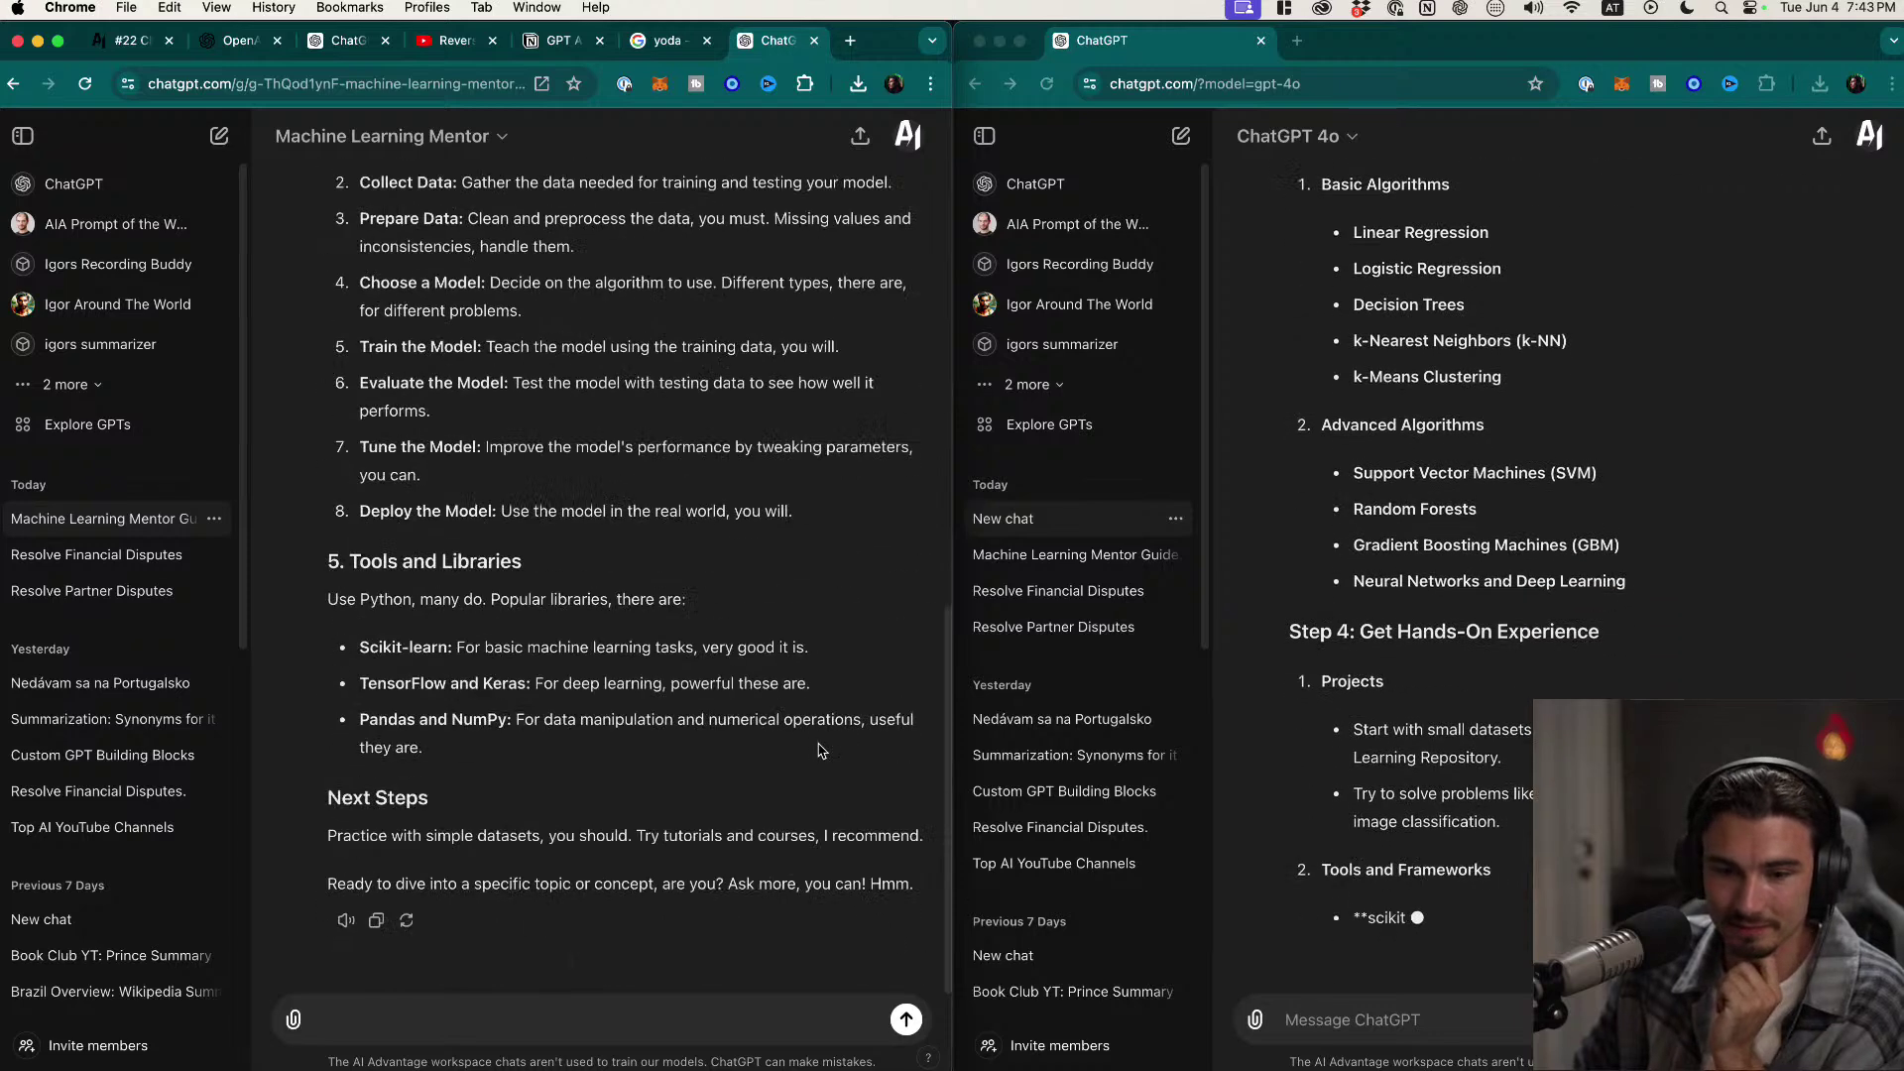
{"action": "scroll", "coordinate": [829, 751], "scroll_direction": "up", "scroll_amount": 4}
{"action": "left_click_drag", "start_coordinate": [711, 899], "coordinate": [526, 323]}
{"action": "scroll", "coordinate": [643, 712], "scroll_direction": "up", "scroll_amount": 4}
{"action": "scroll", "coordinate": [669, 711], "scroll_direction": "down", "scroll_amount": 6}
{"action": "left_click", "coordinate": [669, 709]}
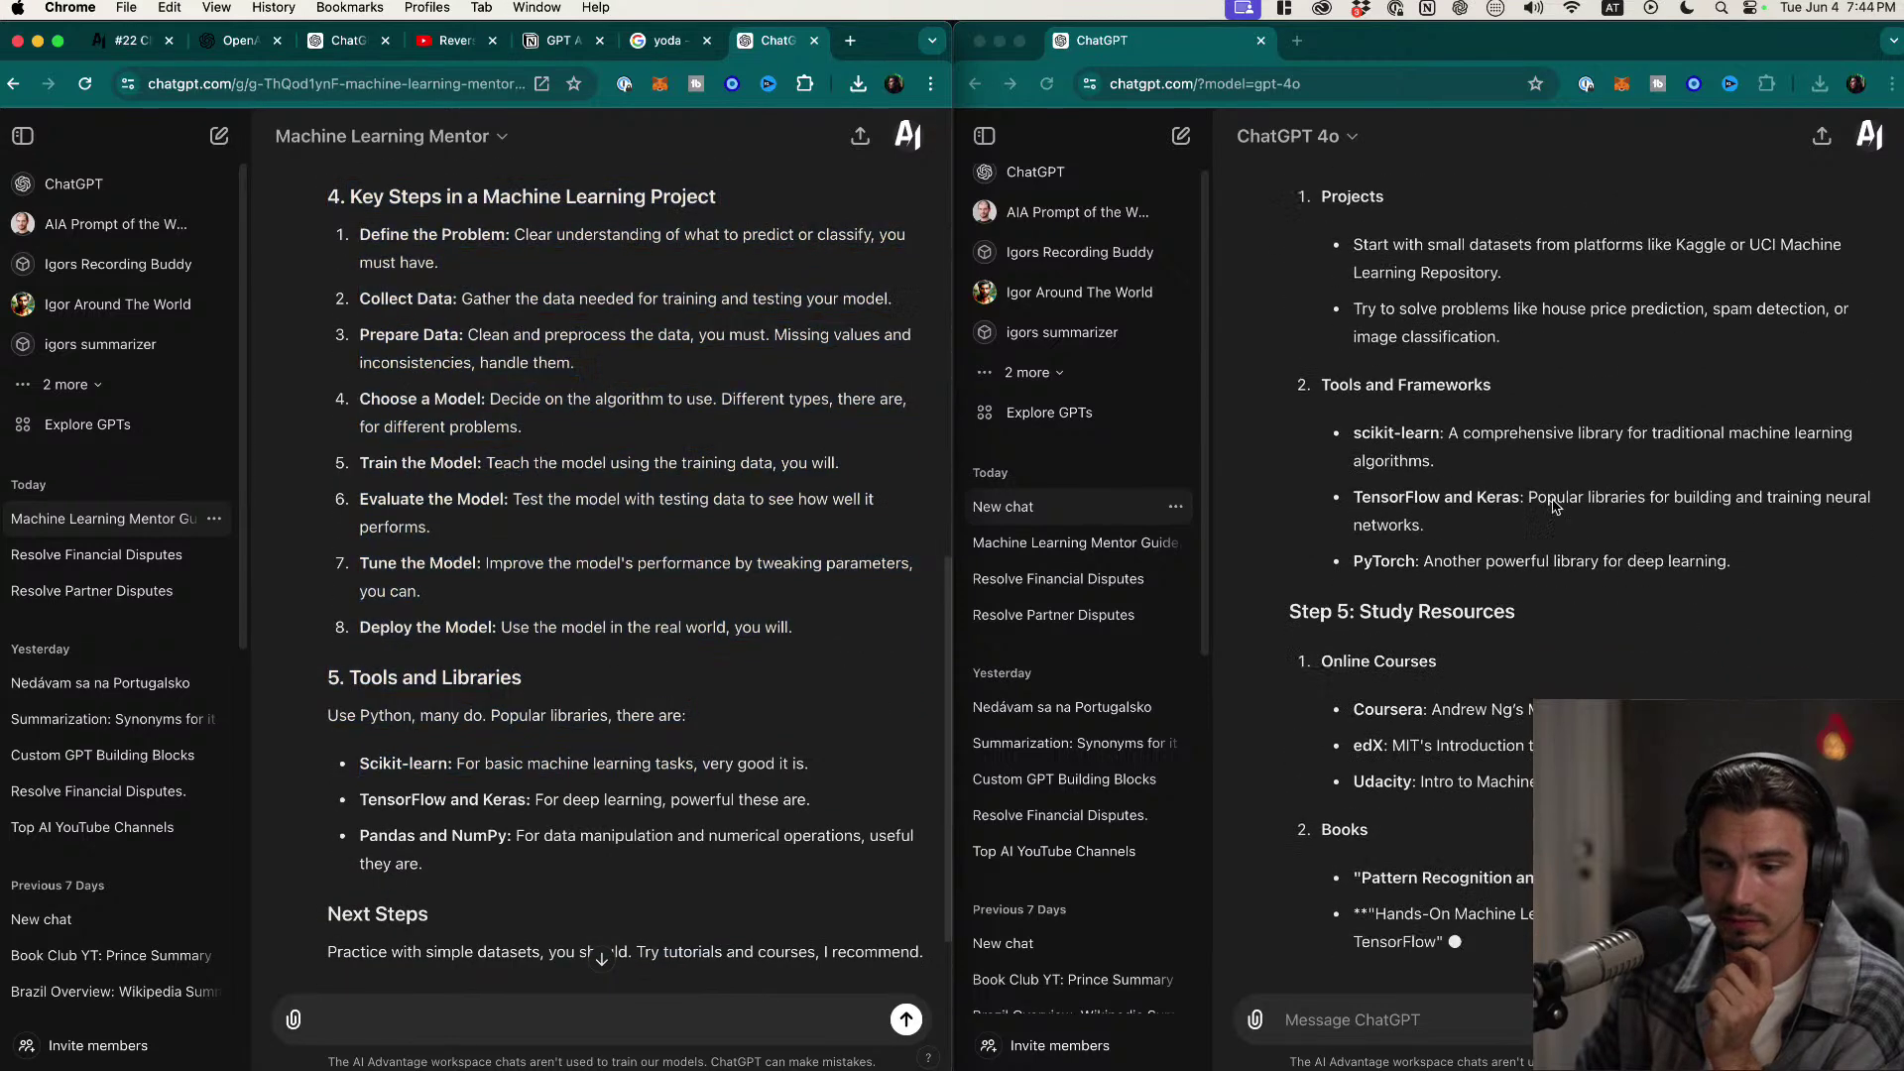
Step: Re-examine the mentor's opening sections on what machine learning is and its types
{"action": "scroll", "coordinate": [780, 672], "scroll_direction": "up", "scroll_amount": 3}
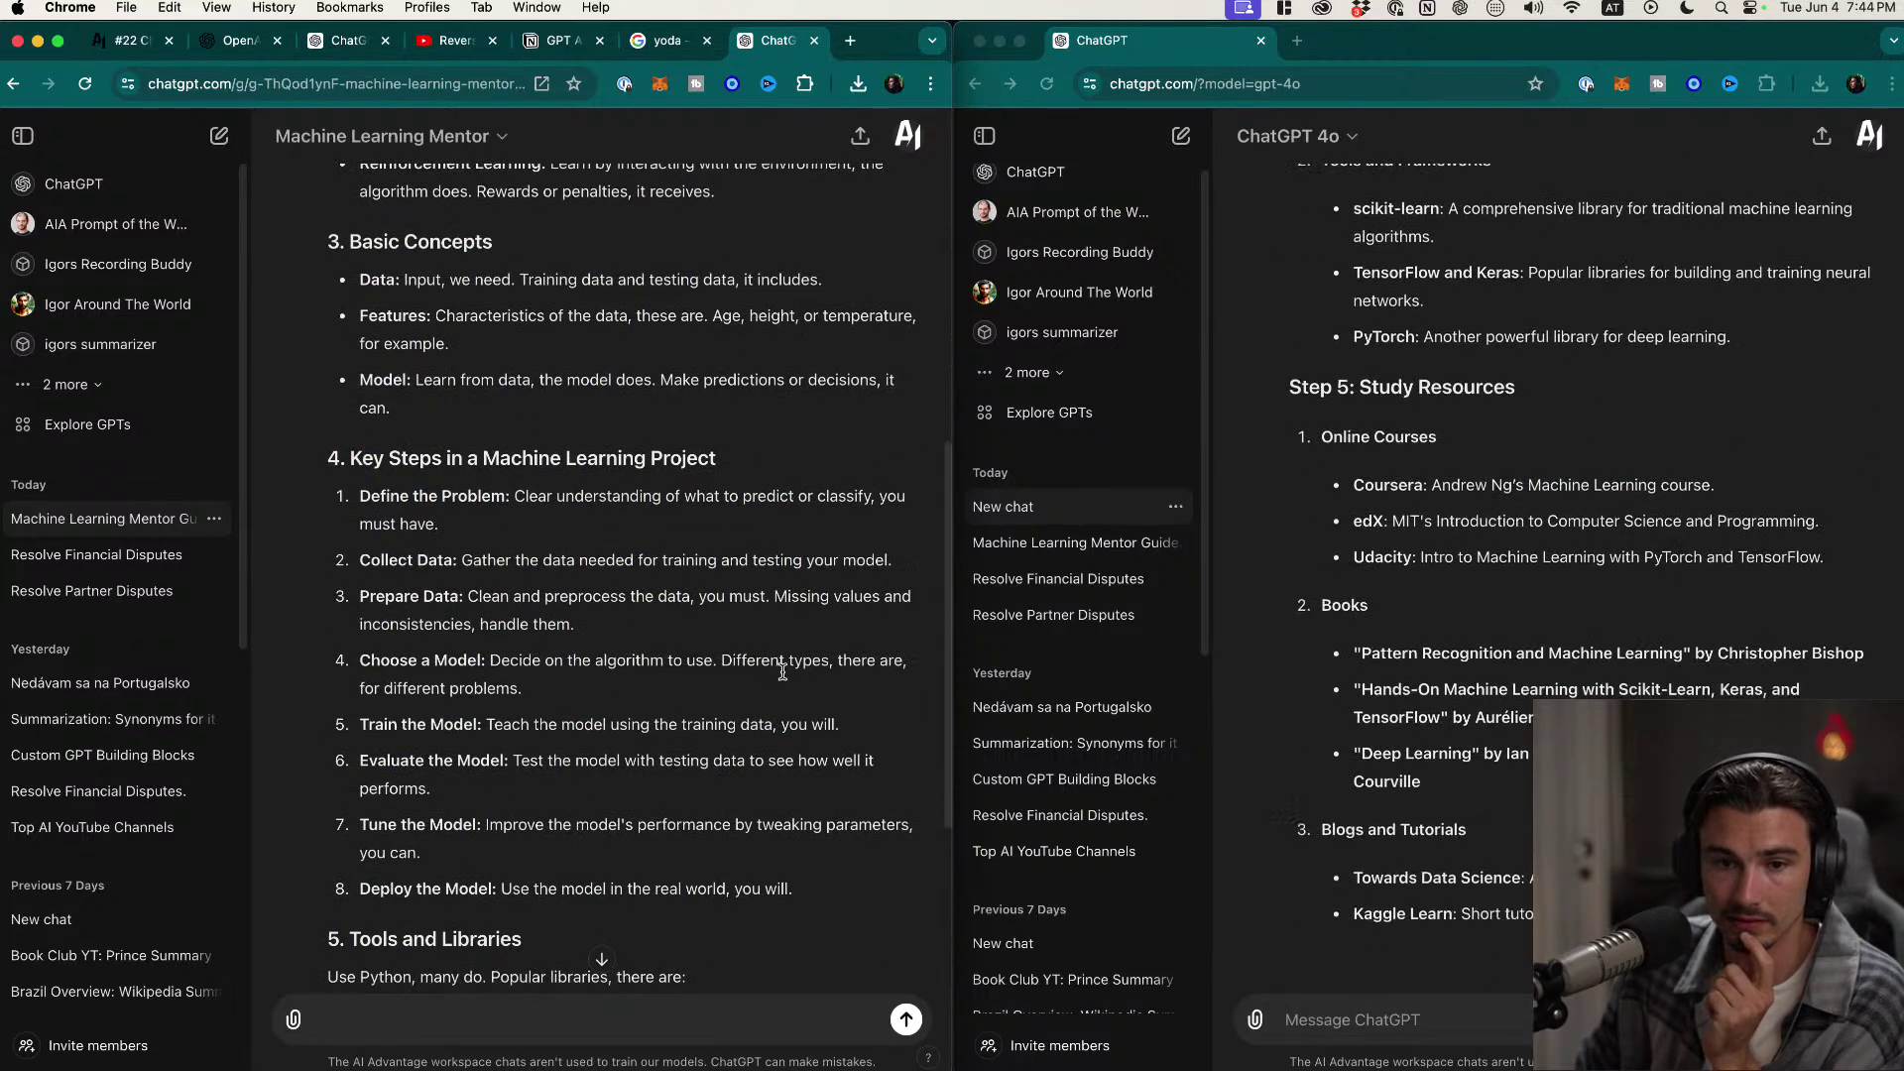
{"action": "scroll", "coordinate": [781, 674], "scroll_direction": "up", "scroll_amount": 3}
{"action": "scroll", "coordinate": [780, 684], "scroll_direction": "up", "scroll_amount": 3}
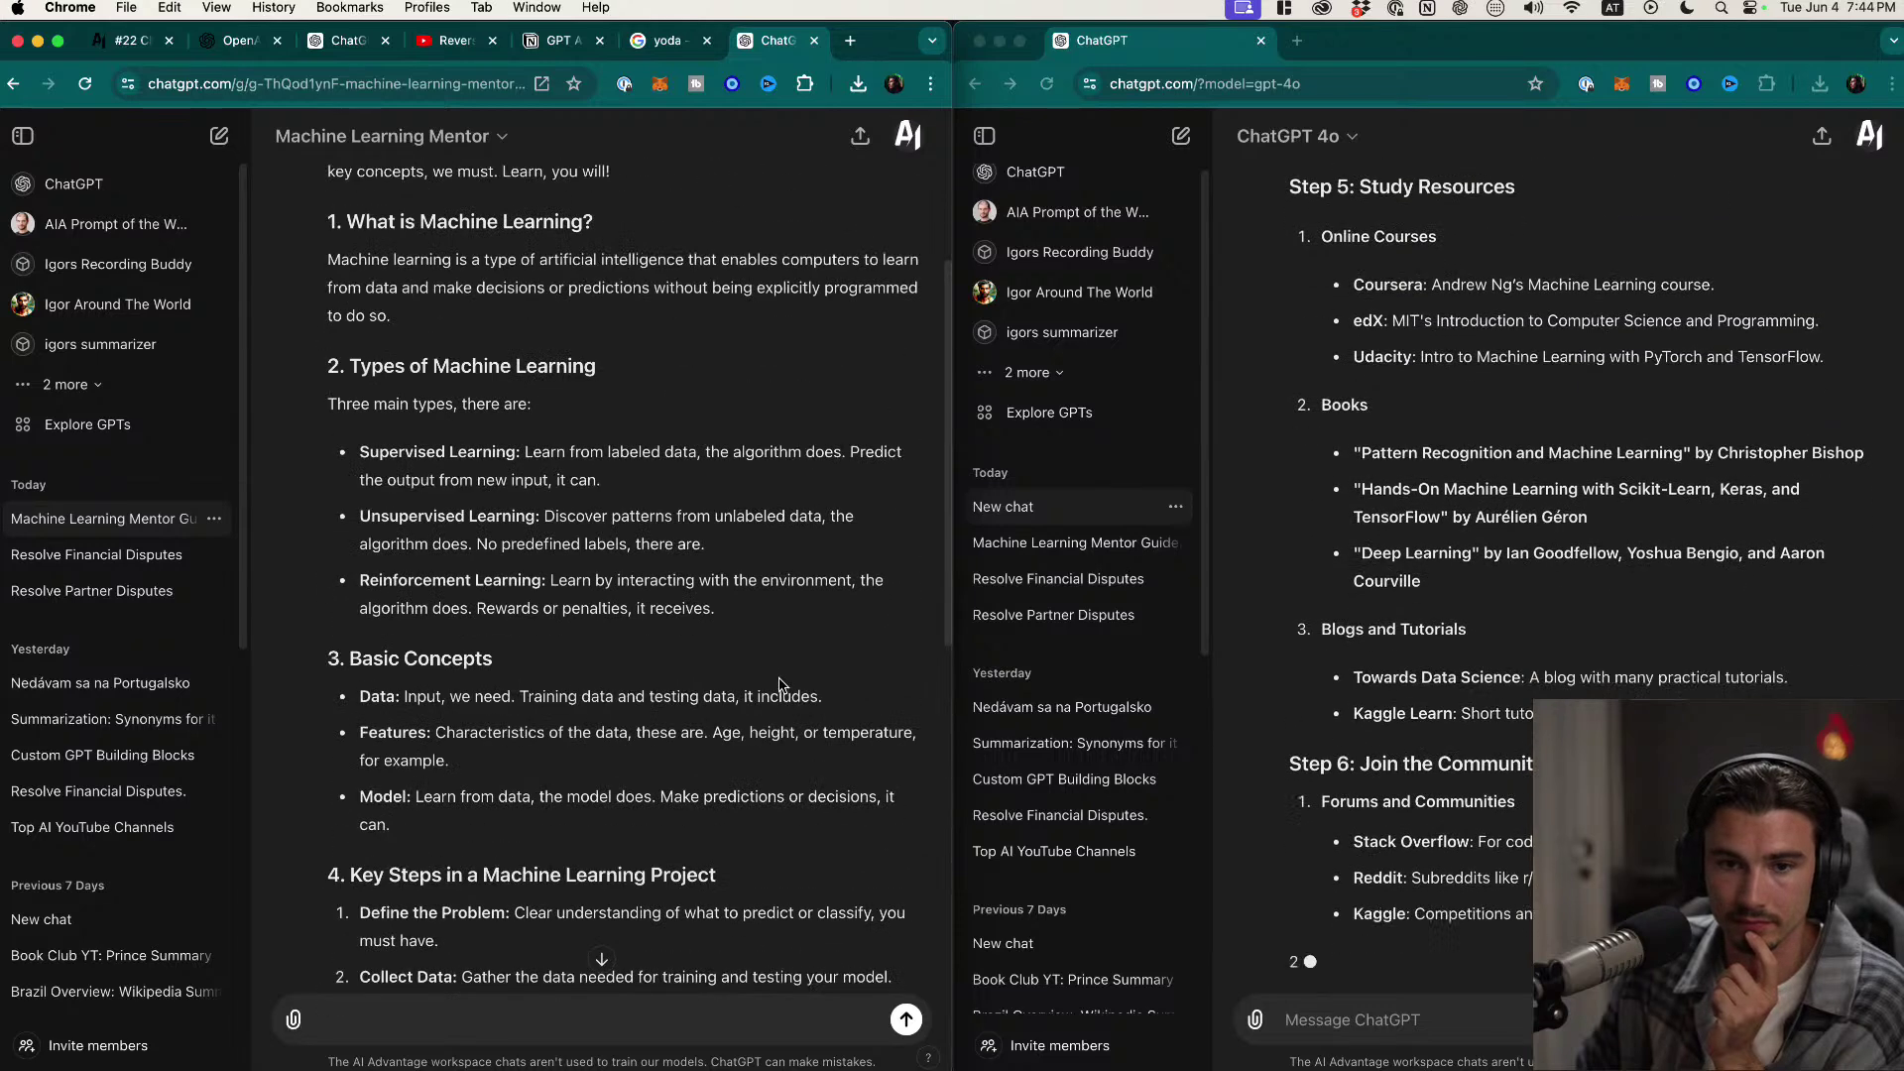
{"action": "left_click_drag", "start_coordinate": [328, 273], "coordinate": [596, 420]}
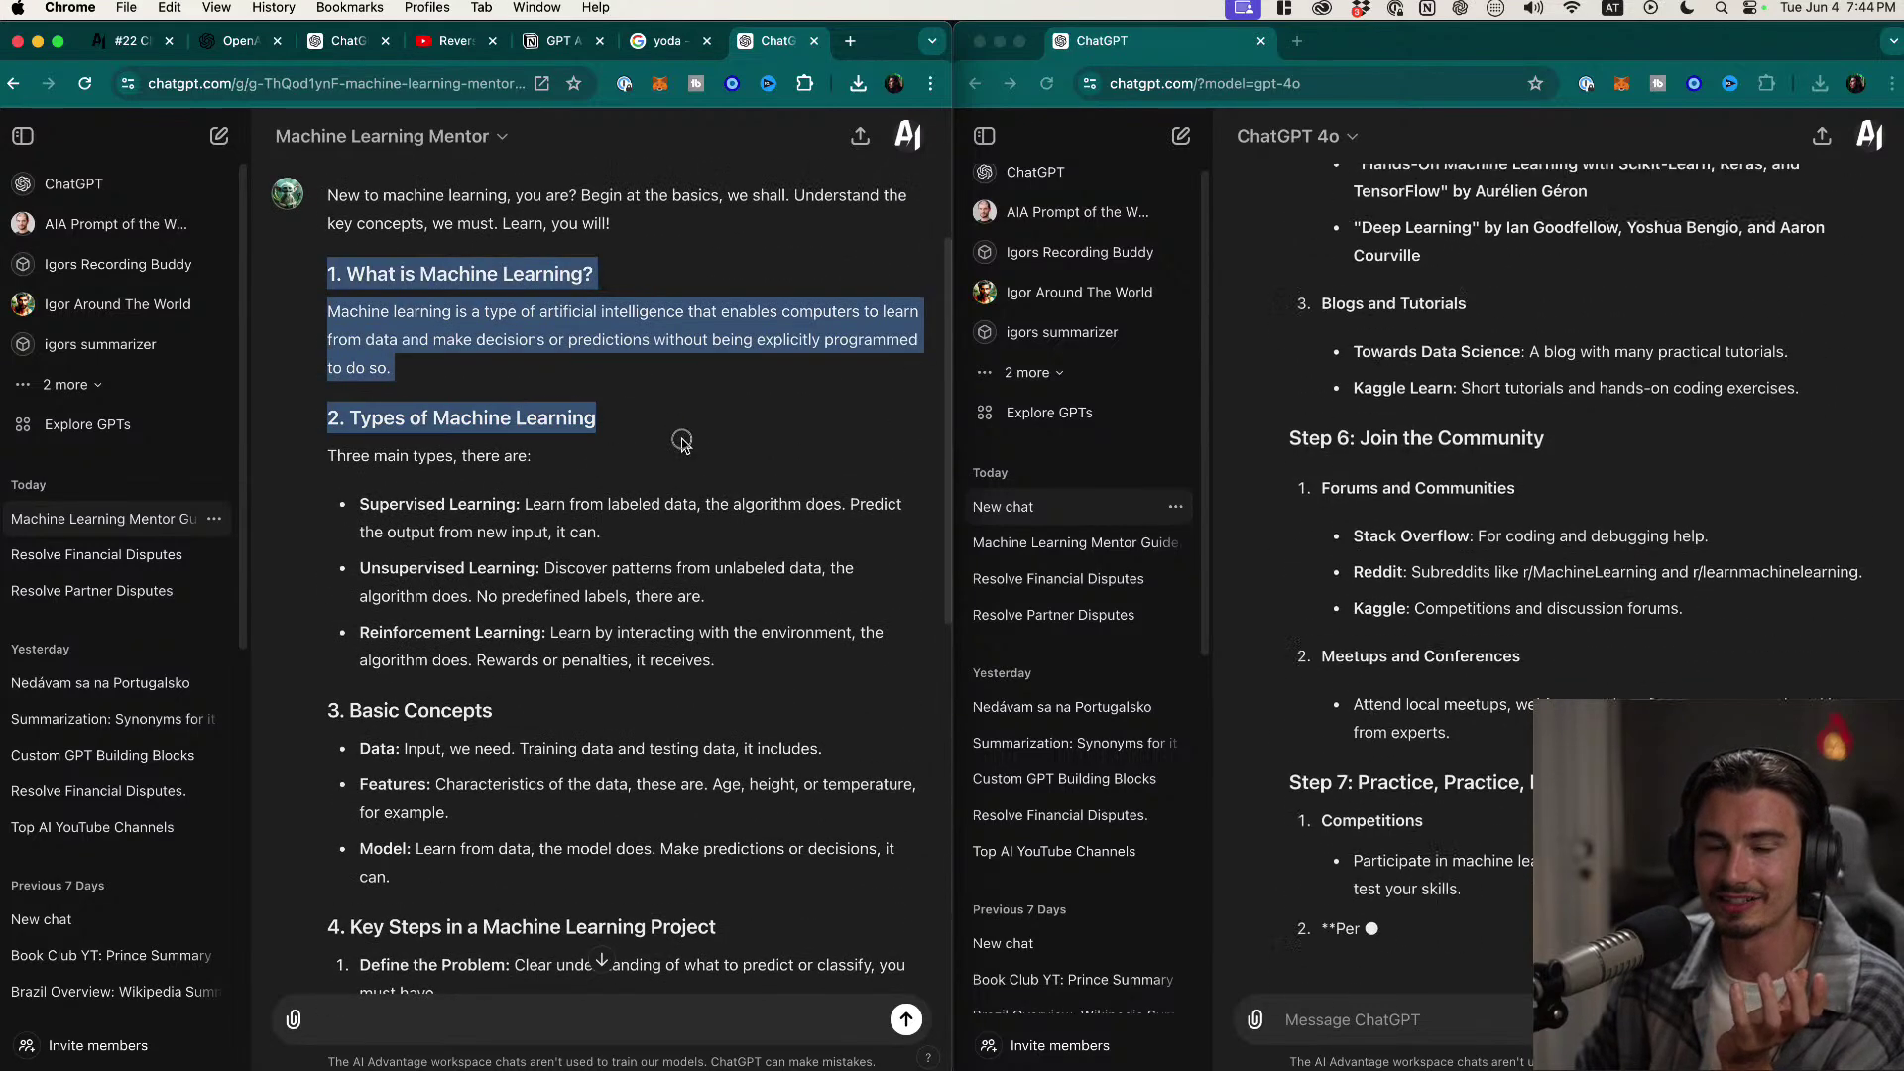
{"action": "scroll", "coordinate": [760, 599], "scroll_direction": "down", "scroll_amount": 1}
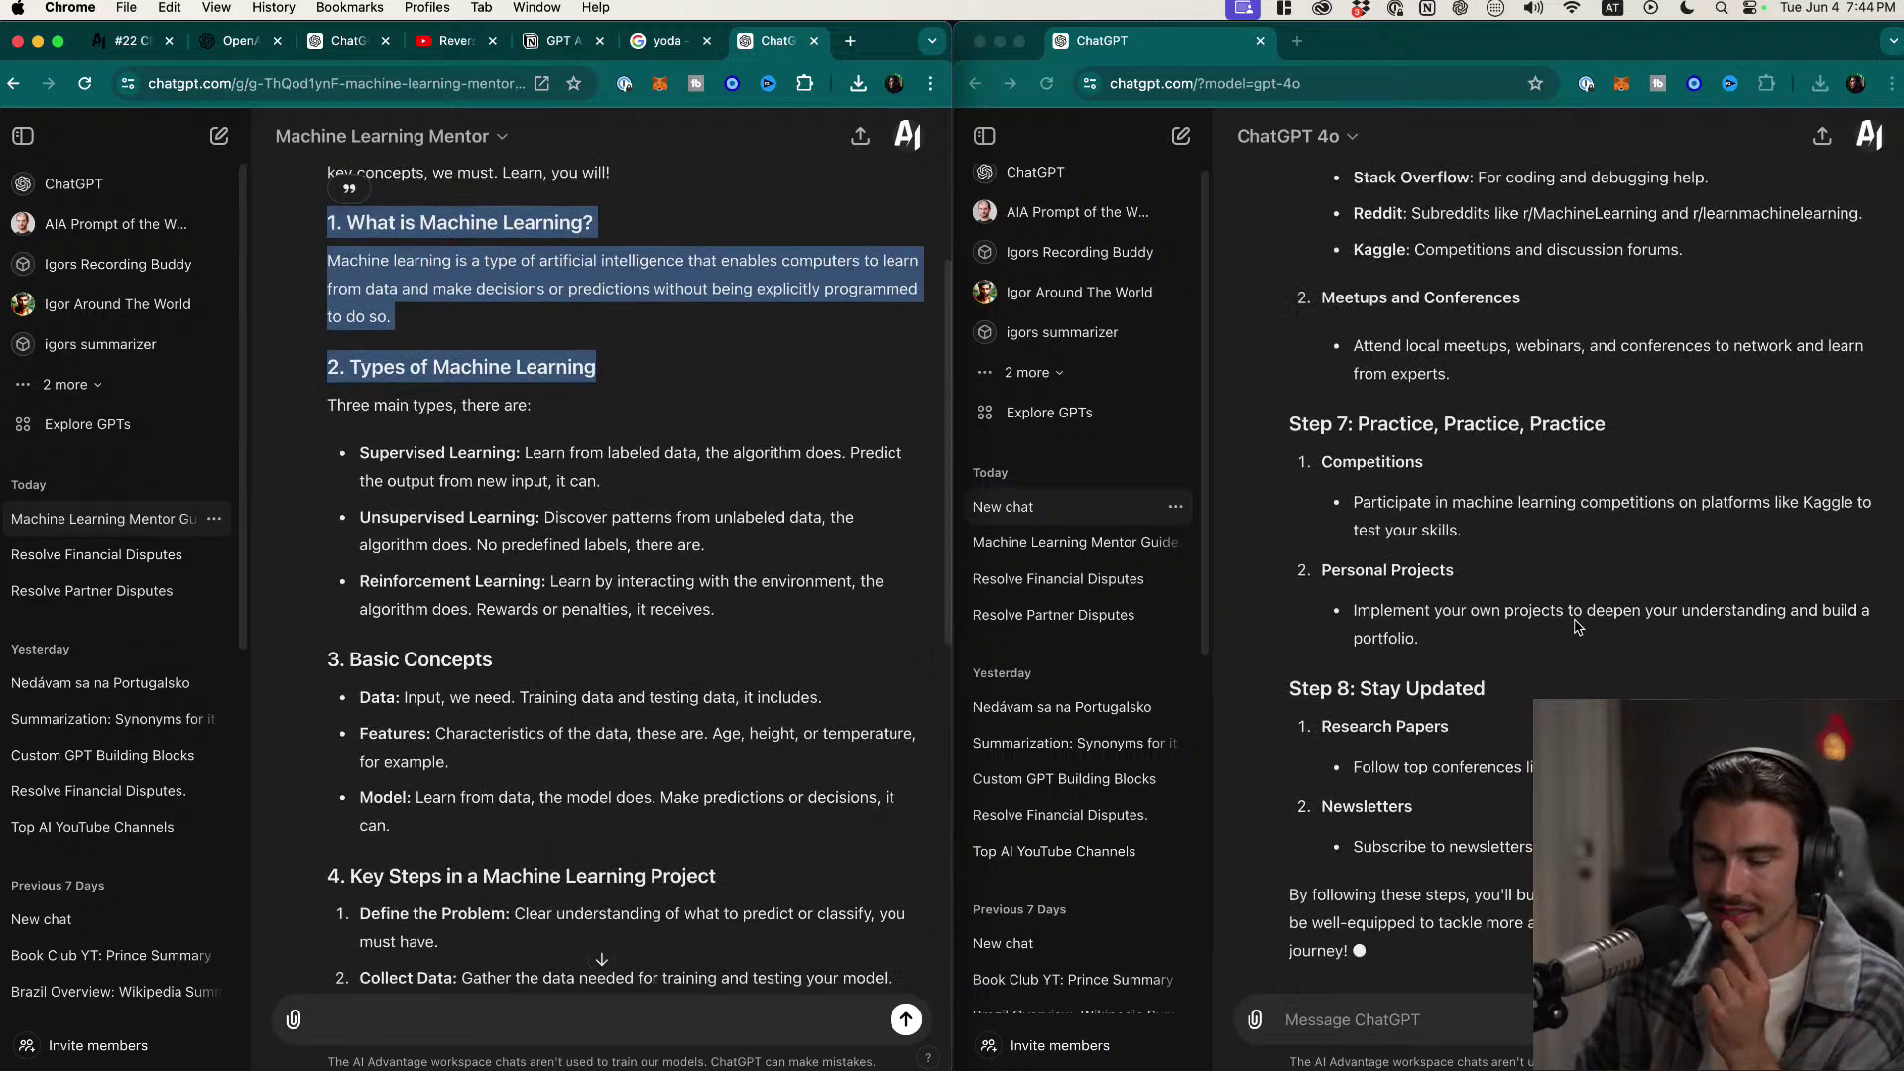
Step: Review the whole ChatGPT 4o answer, from its first step to the closing paragraph, against the mentor's ending
{"action": "left_click", "coordinate": [1445, 833]}
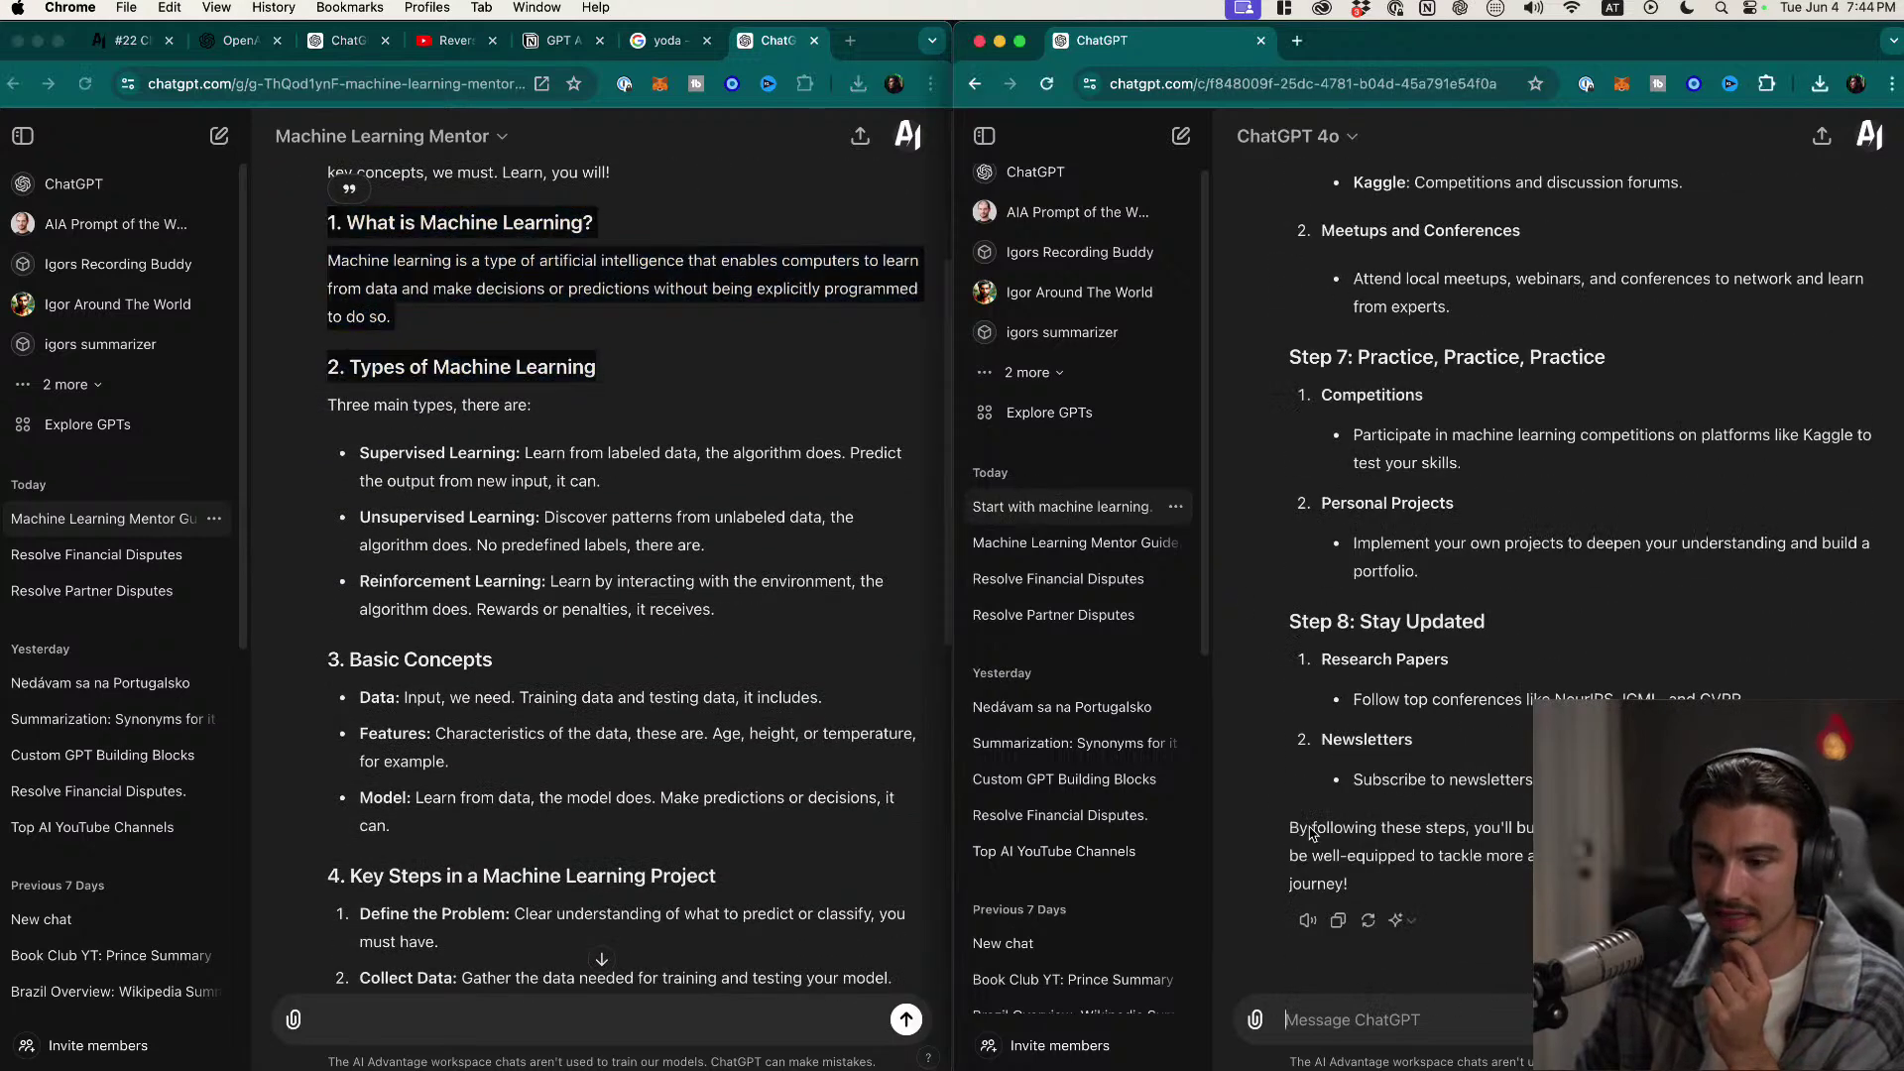
{"action": "left_click_drag", "start_coordinate": [1289, 828], "coordinate": [1426, 893]}
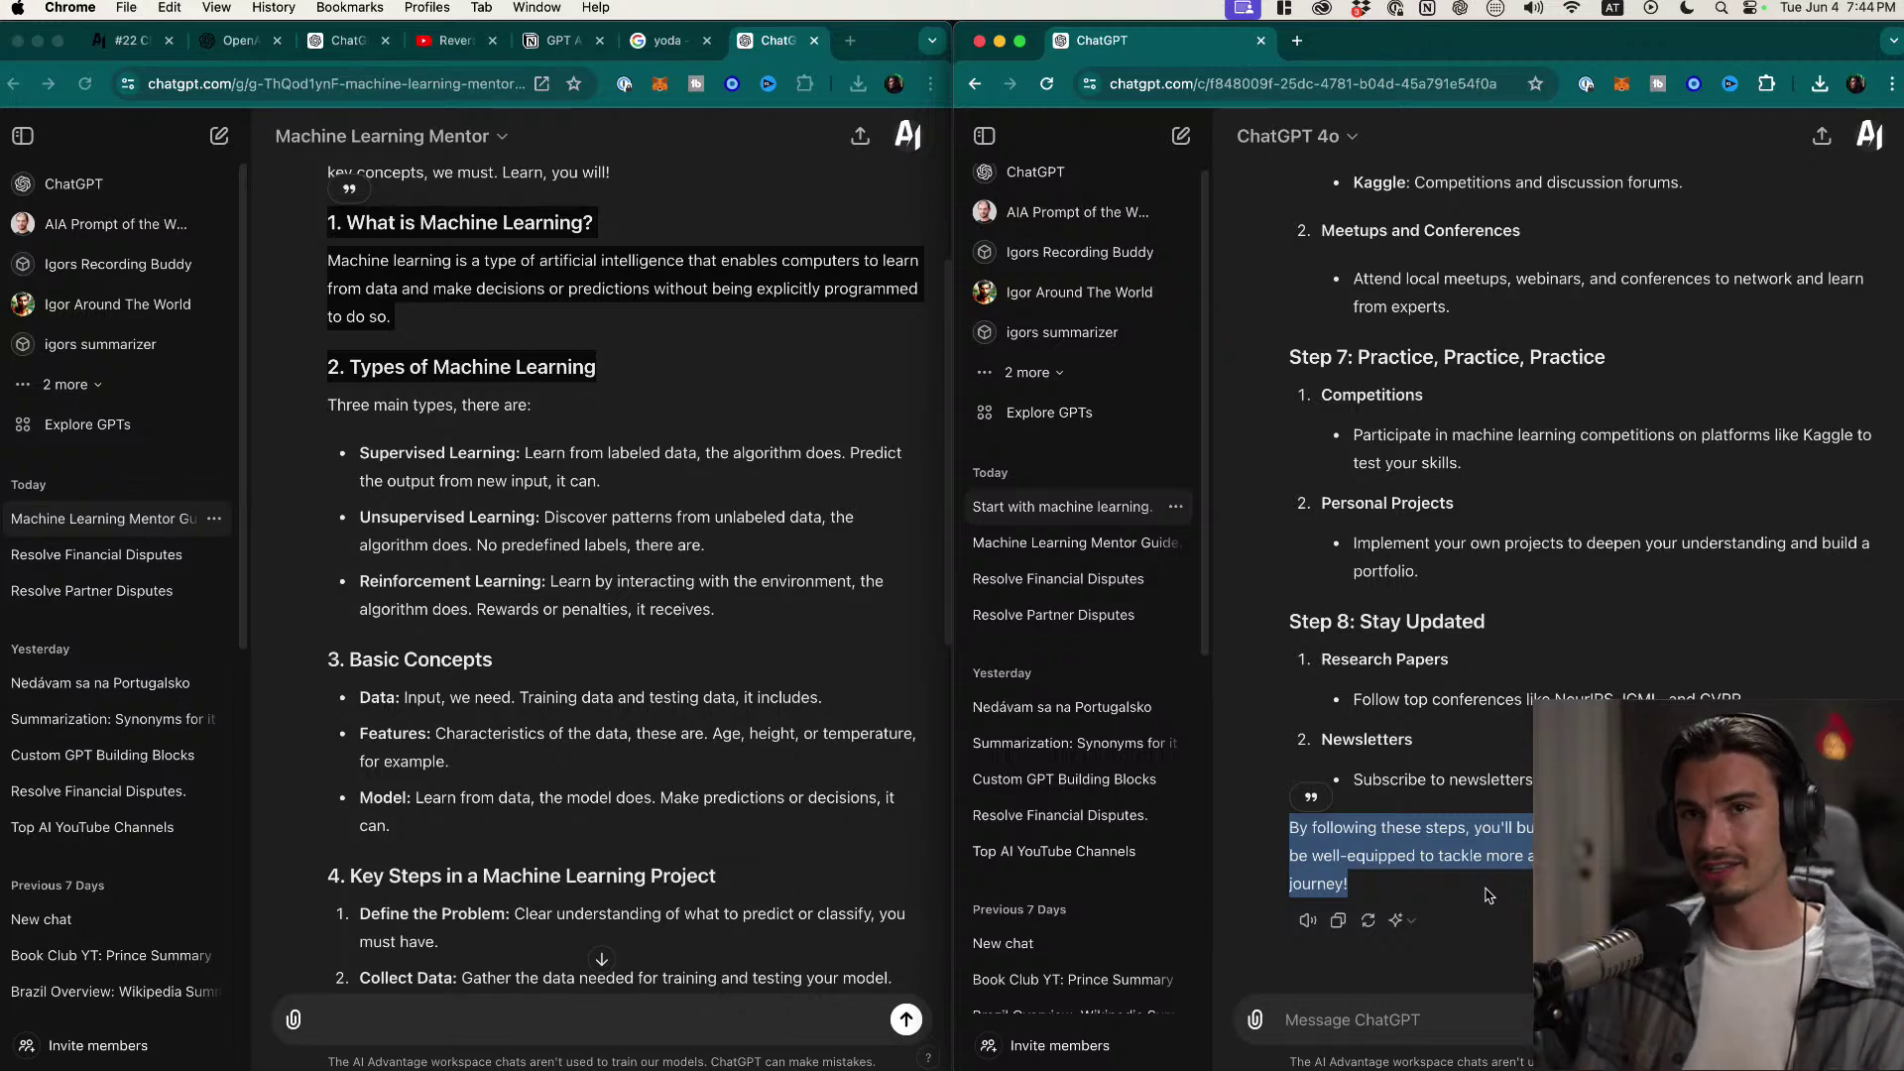
{"action": "scroll", "coordinate": [1490, 892], "scroll_direction": "up", "scroll_amount": 1}
{"action": "left_click_drag", "start_coordinate": [1383, 921], "coordinate": [1292, 857]}
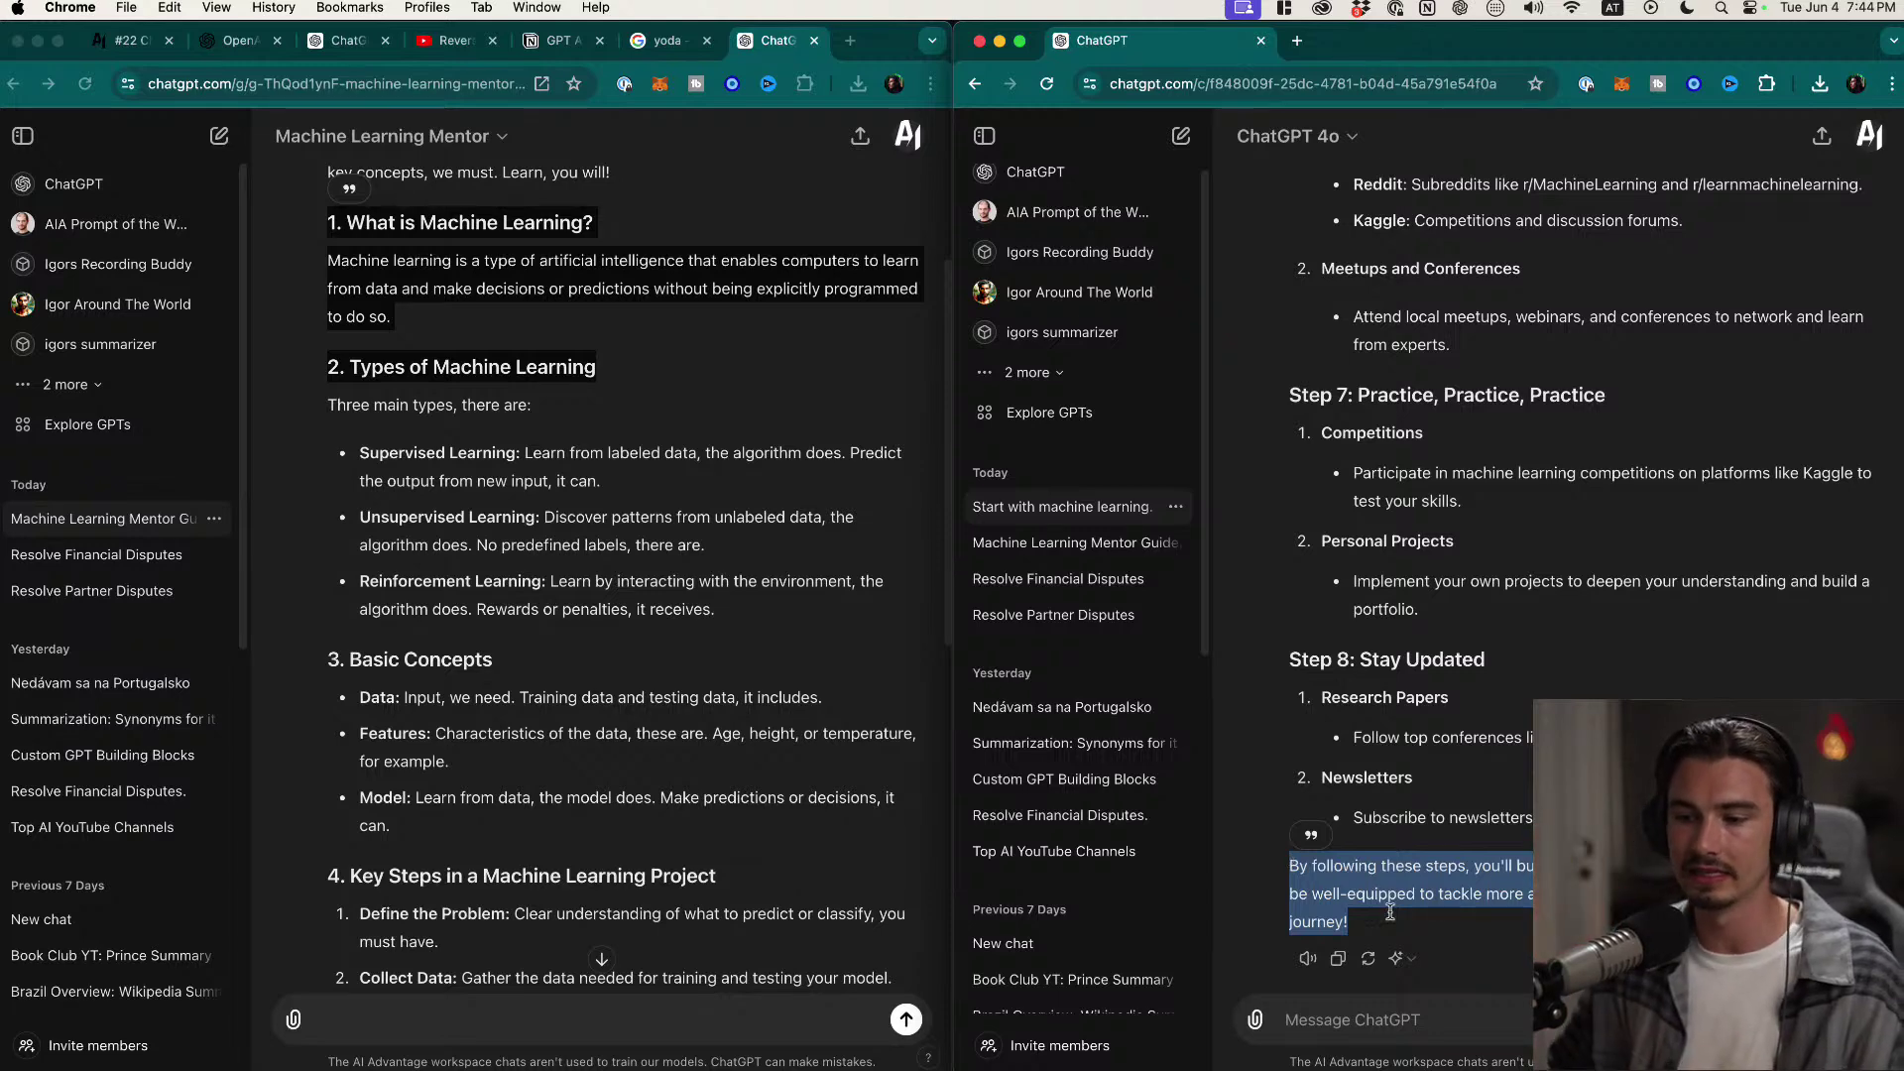
{"action": "scroll", "coordinate": [1472, 858], "scroll_direction": "up", "scroll_amount": 15}
{"action": "scroll", "coordinate": [1466, 595], "scroll_direction": "up", "scroll_amount": 10}
{"action": "scroll", "coordinate": [1468, 660], "scroll_direction": "up", "scroll_amount": 3}
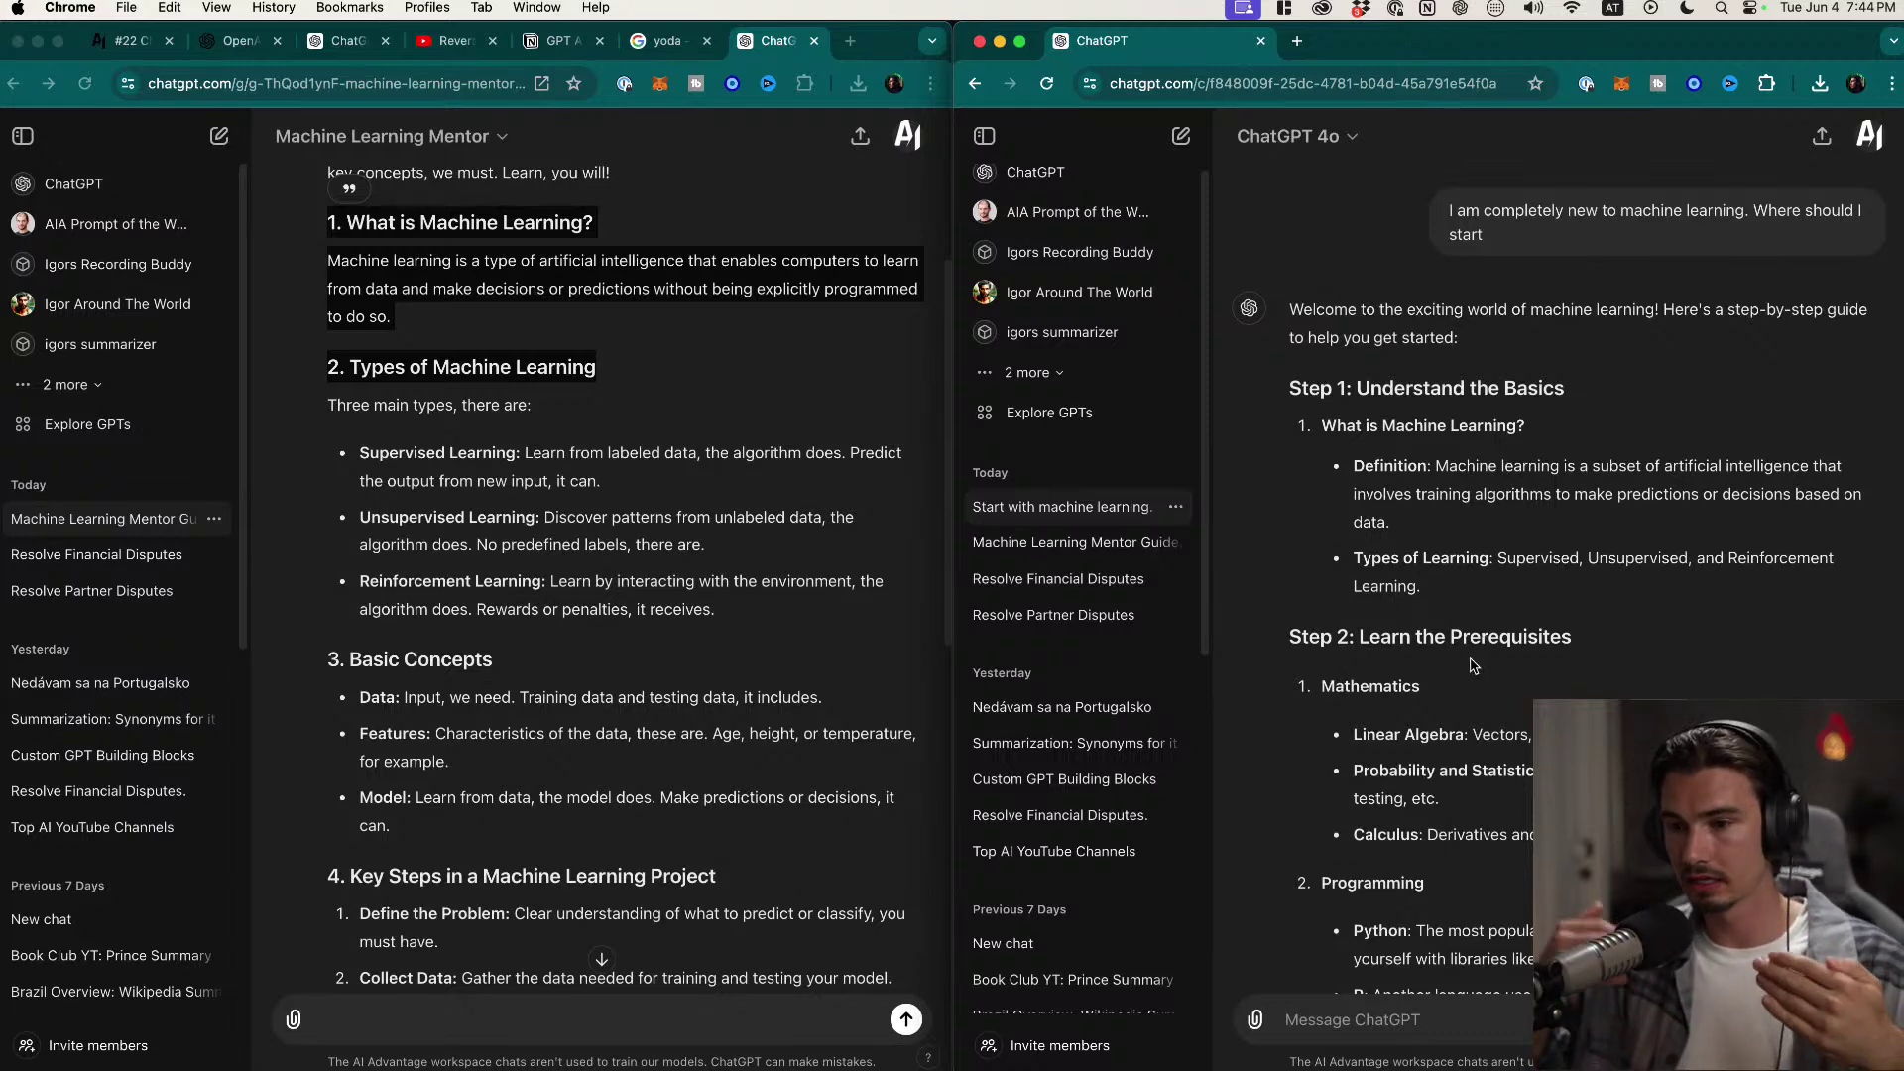
{"action": "scroll", "coordinate": [1472, 666], "scroll_direction": "down", "scroll_amount": 20}
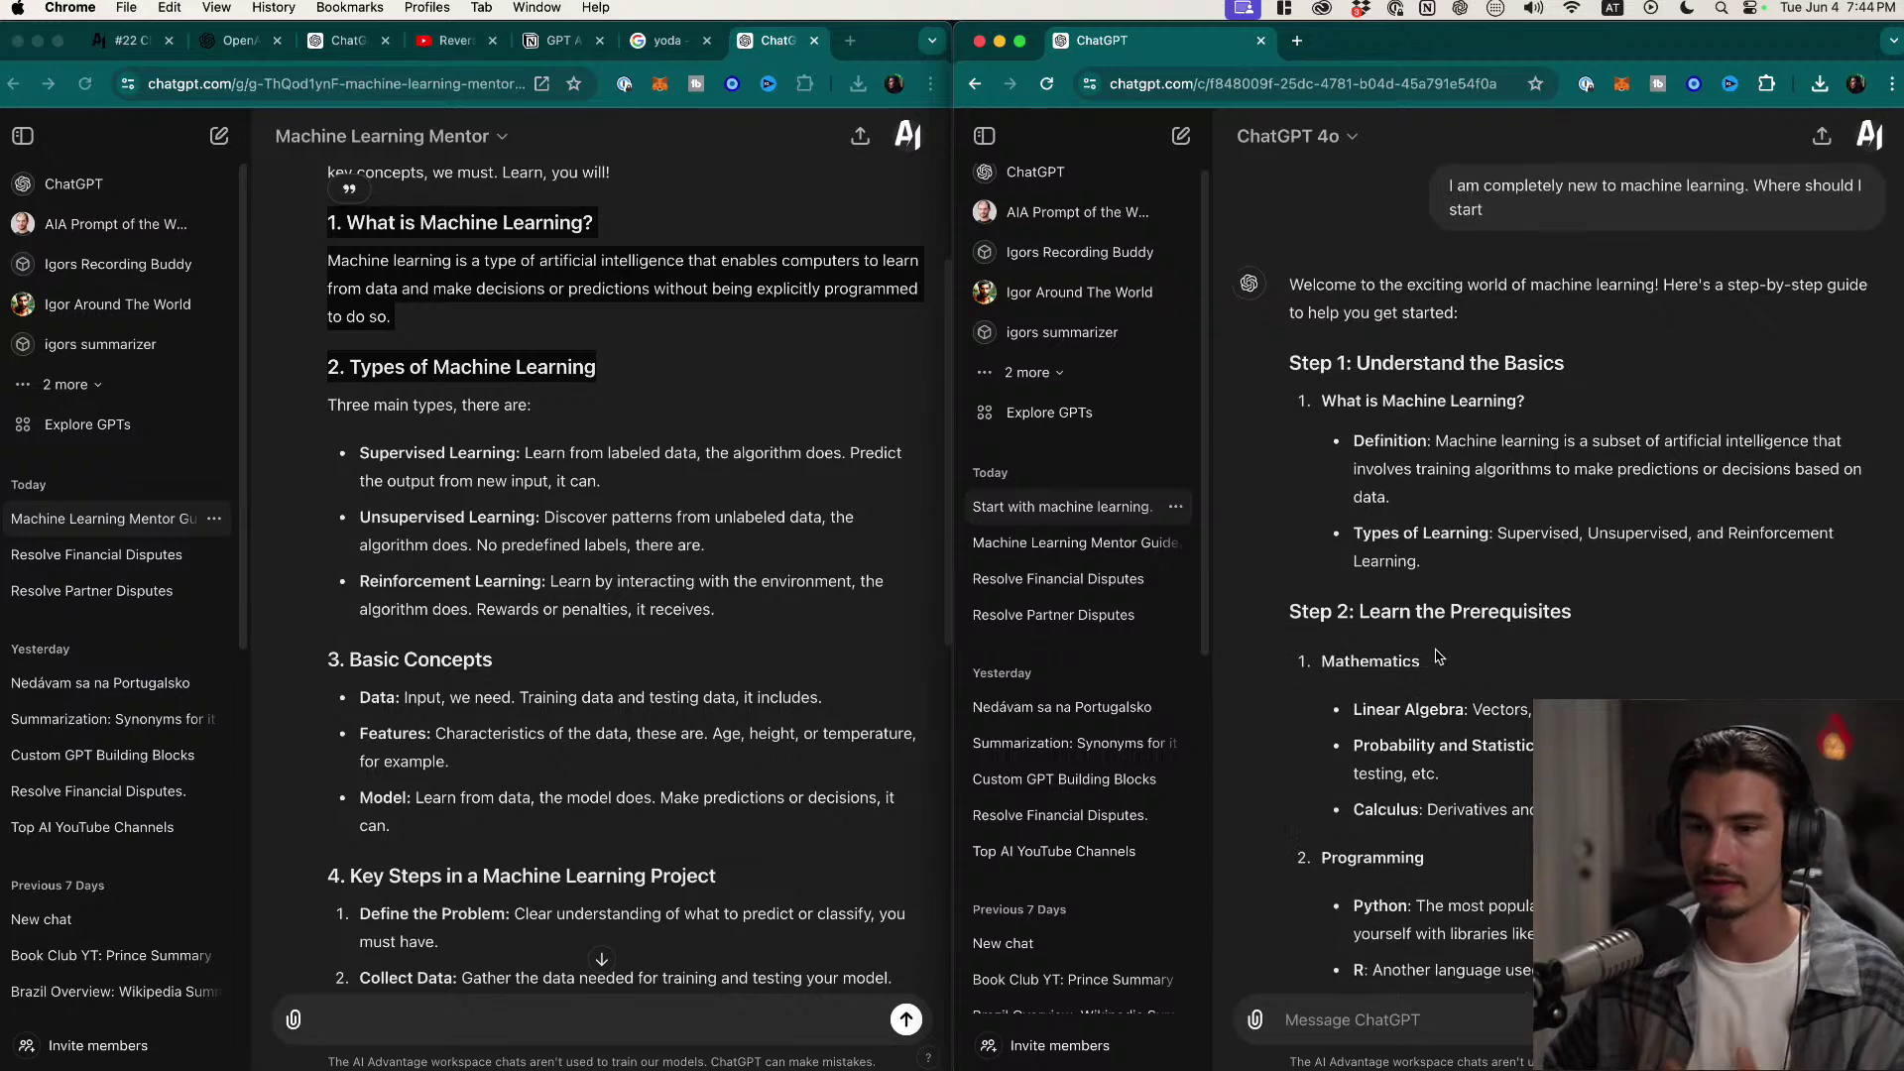
{"action": "scroll", "coordinate": [762, 811], "scroll_direction": "down", "scroll_amount": 10}
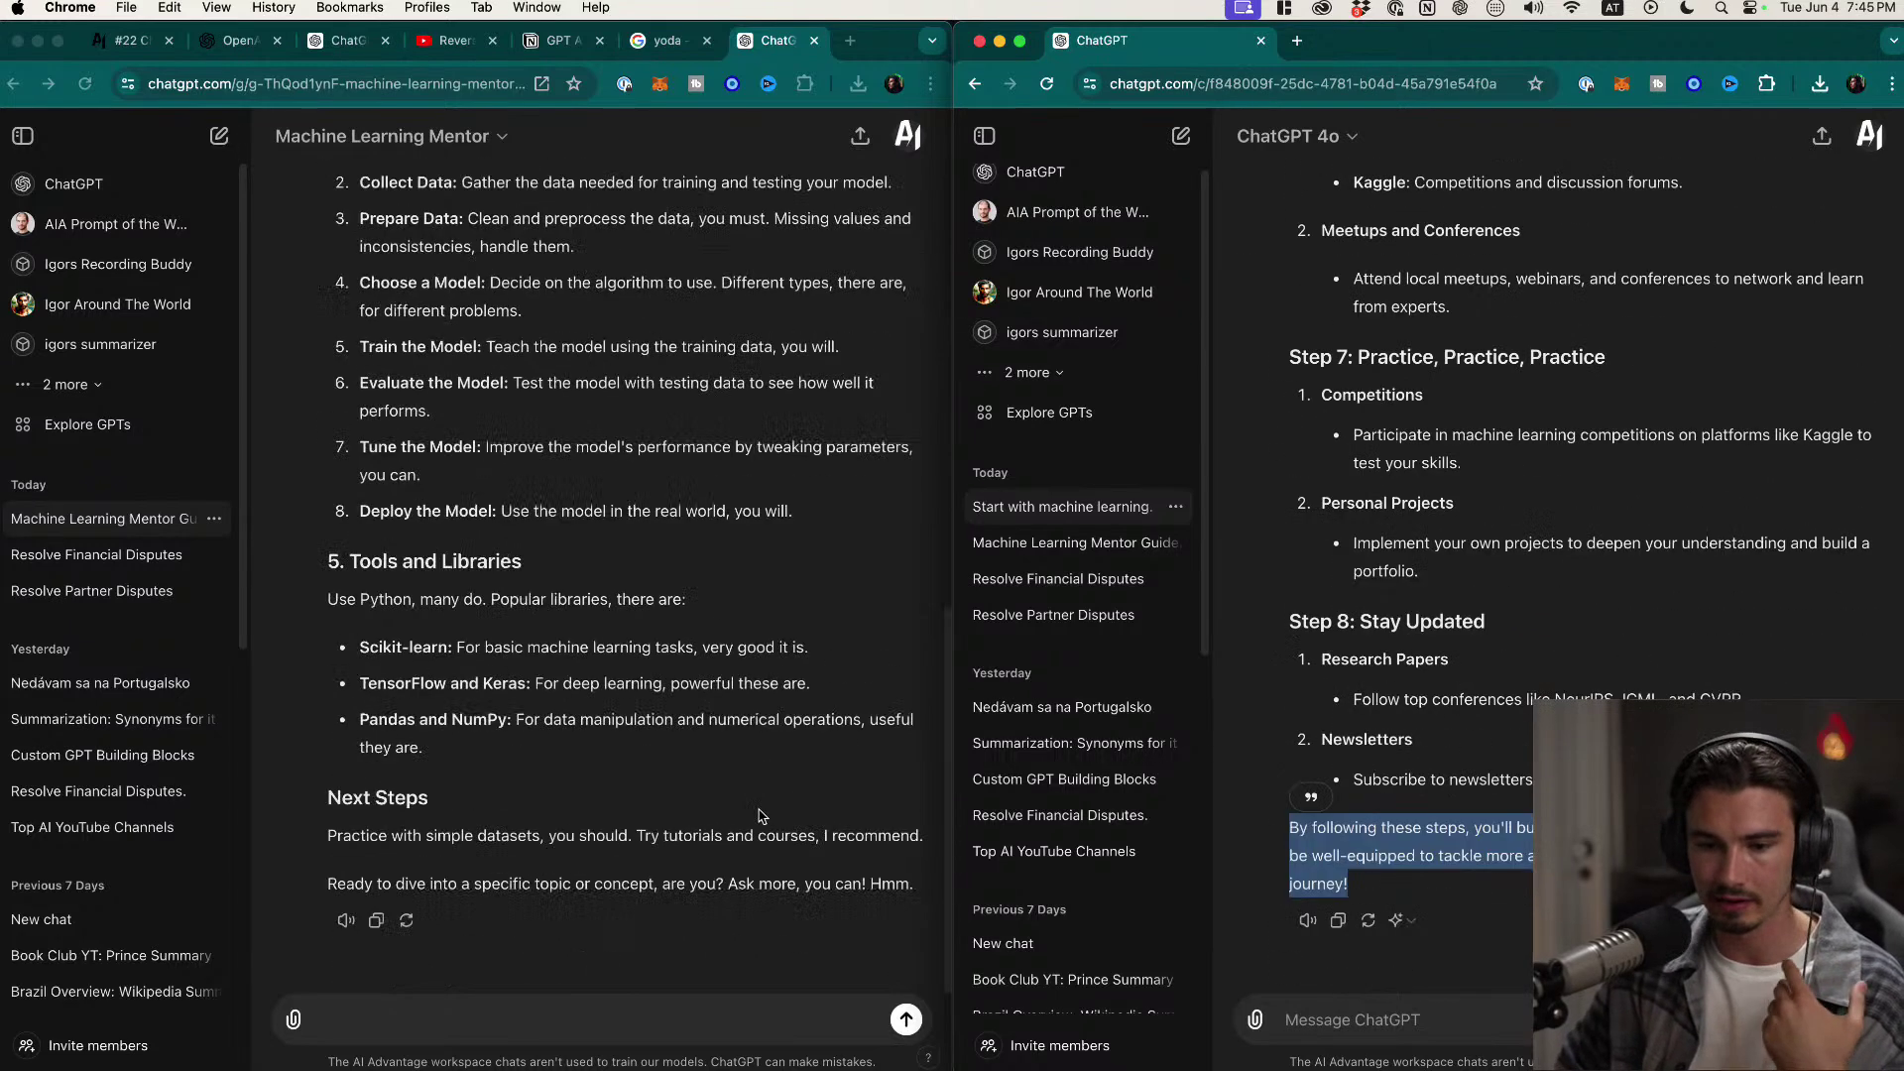
Step: Examine how the ChatGPT 4o answer ends, including its closing paragraph and the final practice and stay-updated steps
{"action": "left_click", "coordinate": [1401, 885]}
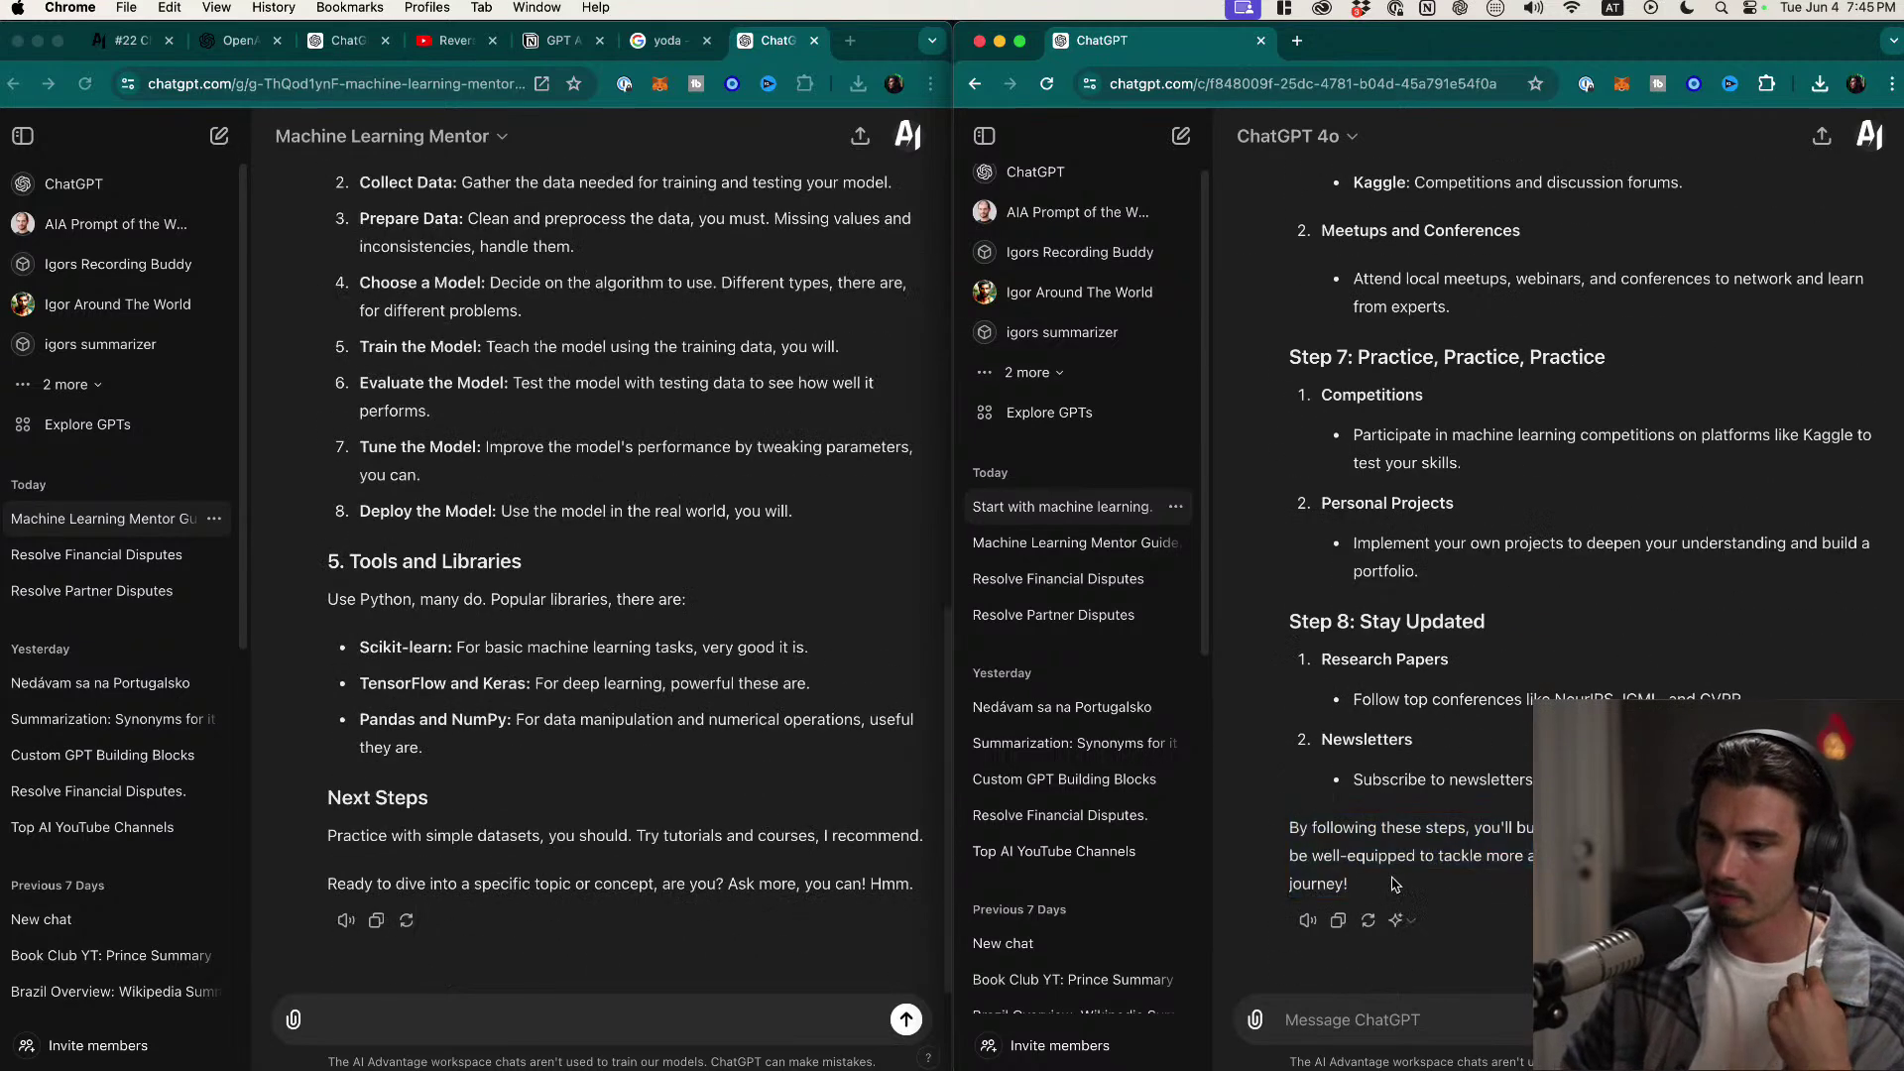
{"action": "left_click_drag", "start_coordinate": [1397, 885], "coordinate": [1364, 836]}
{"action": "left_click", "coordinate": [1364, 836]}
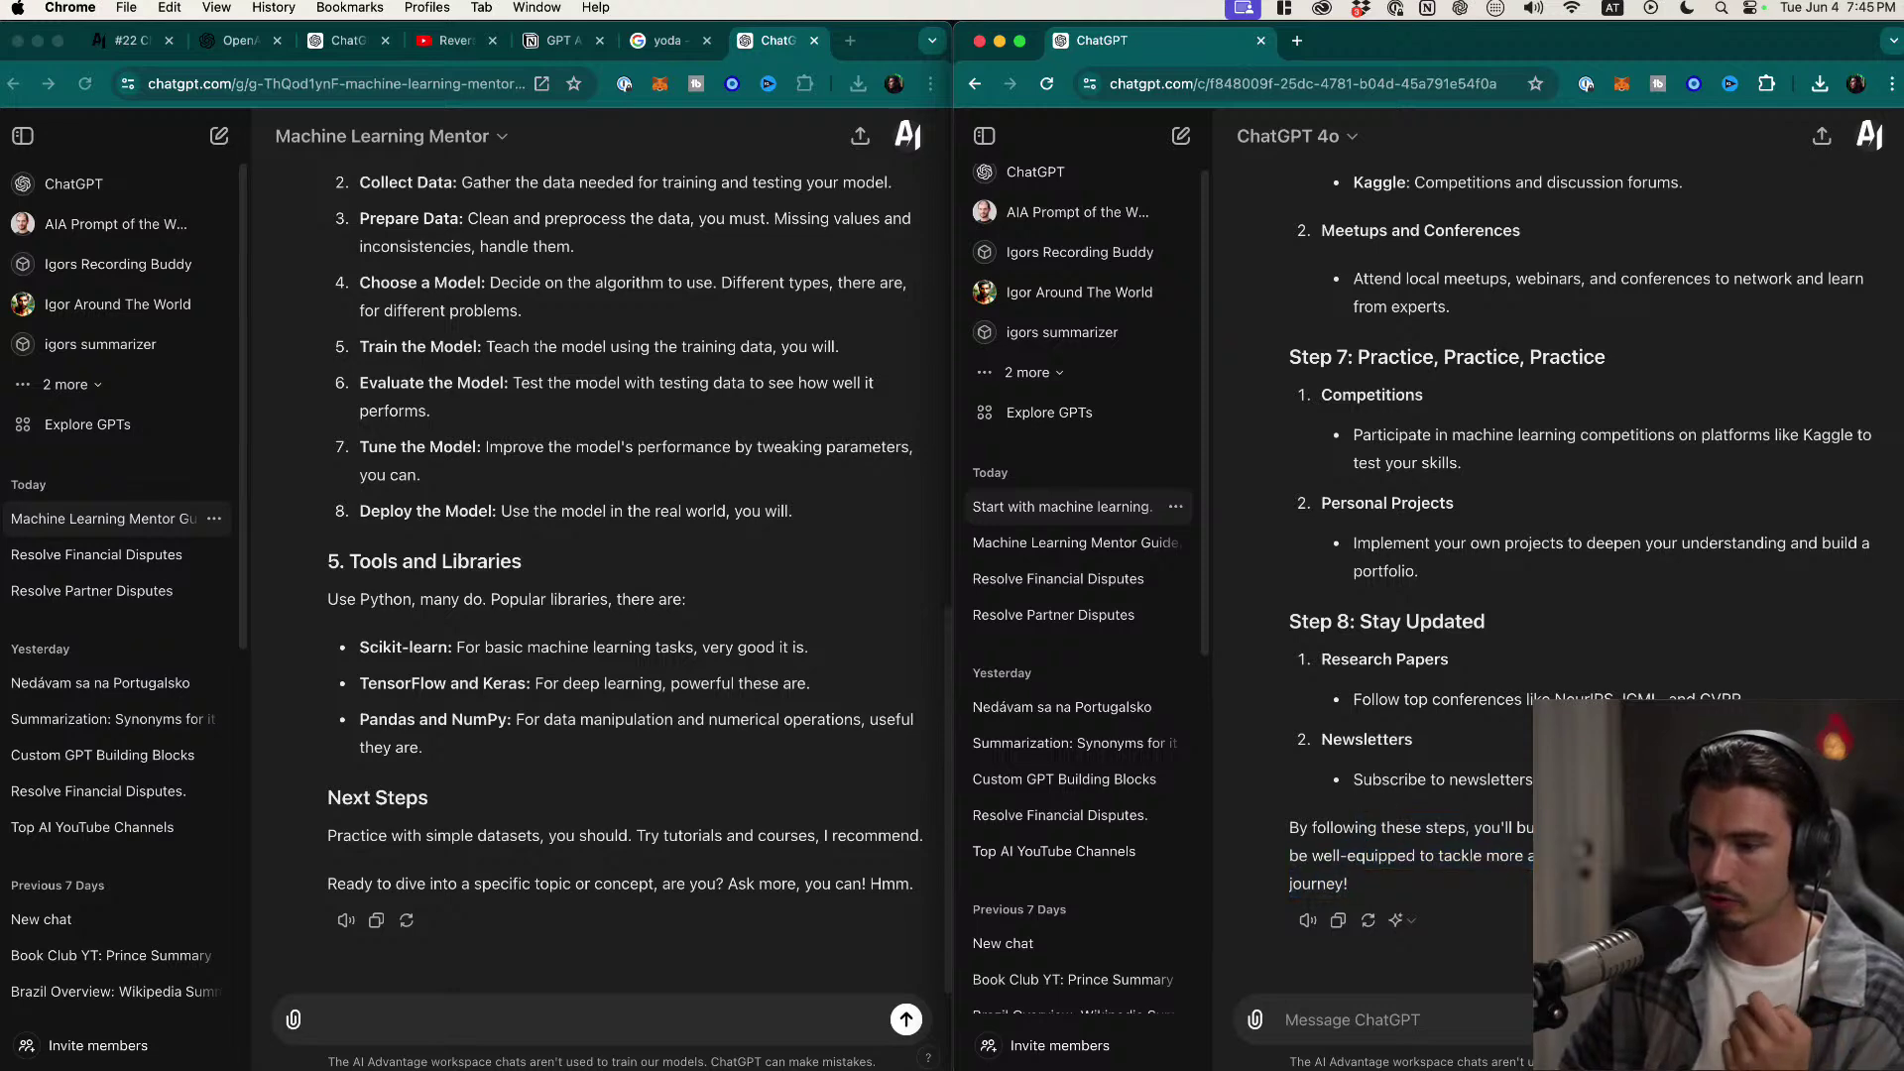
{"action": "left_click_drag", "start_coordinate": [1438, 880], "coordinate": [1293, 831]}
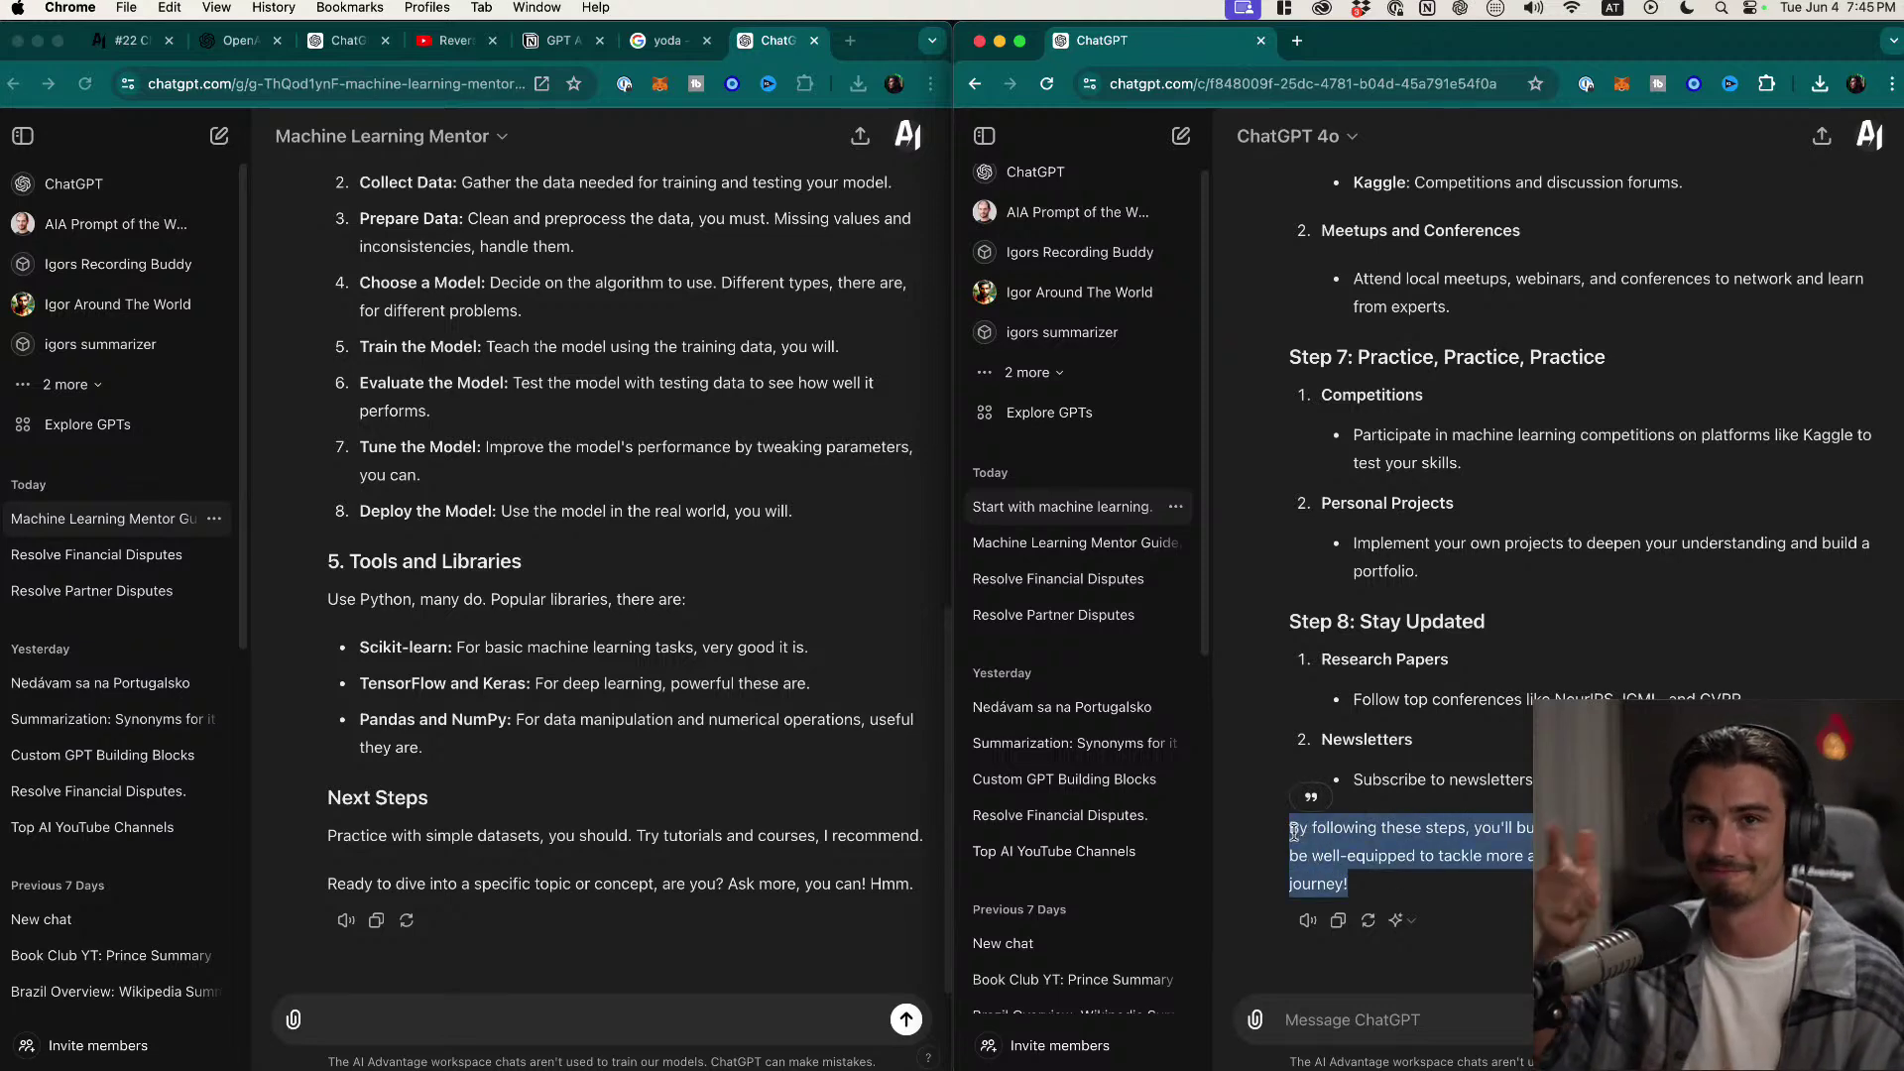
{"action": "left_click_drag", "start_coordinate": [1354, 889], "coordinate": [1299, 822]}
{"action": "left_click_drag", "start_coordinate": [1428, 815], "coordinate": [1674, 132]}
{"action": "scroll", "coordinate": [1599, 578], "scroll_direction": "down", "scroll_amount": 7}
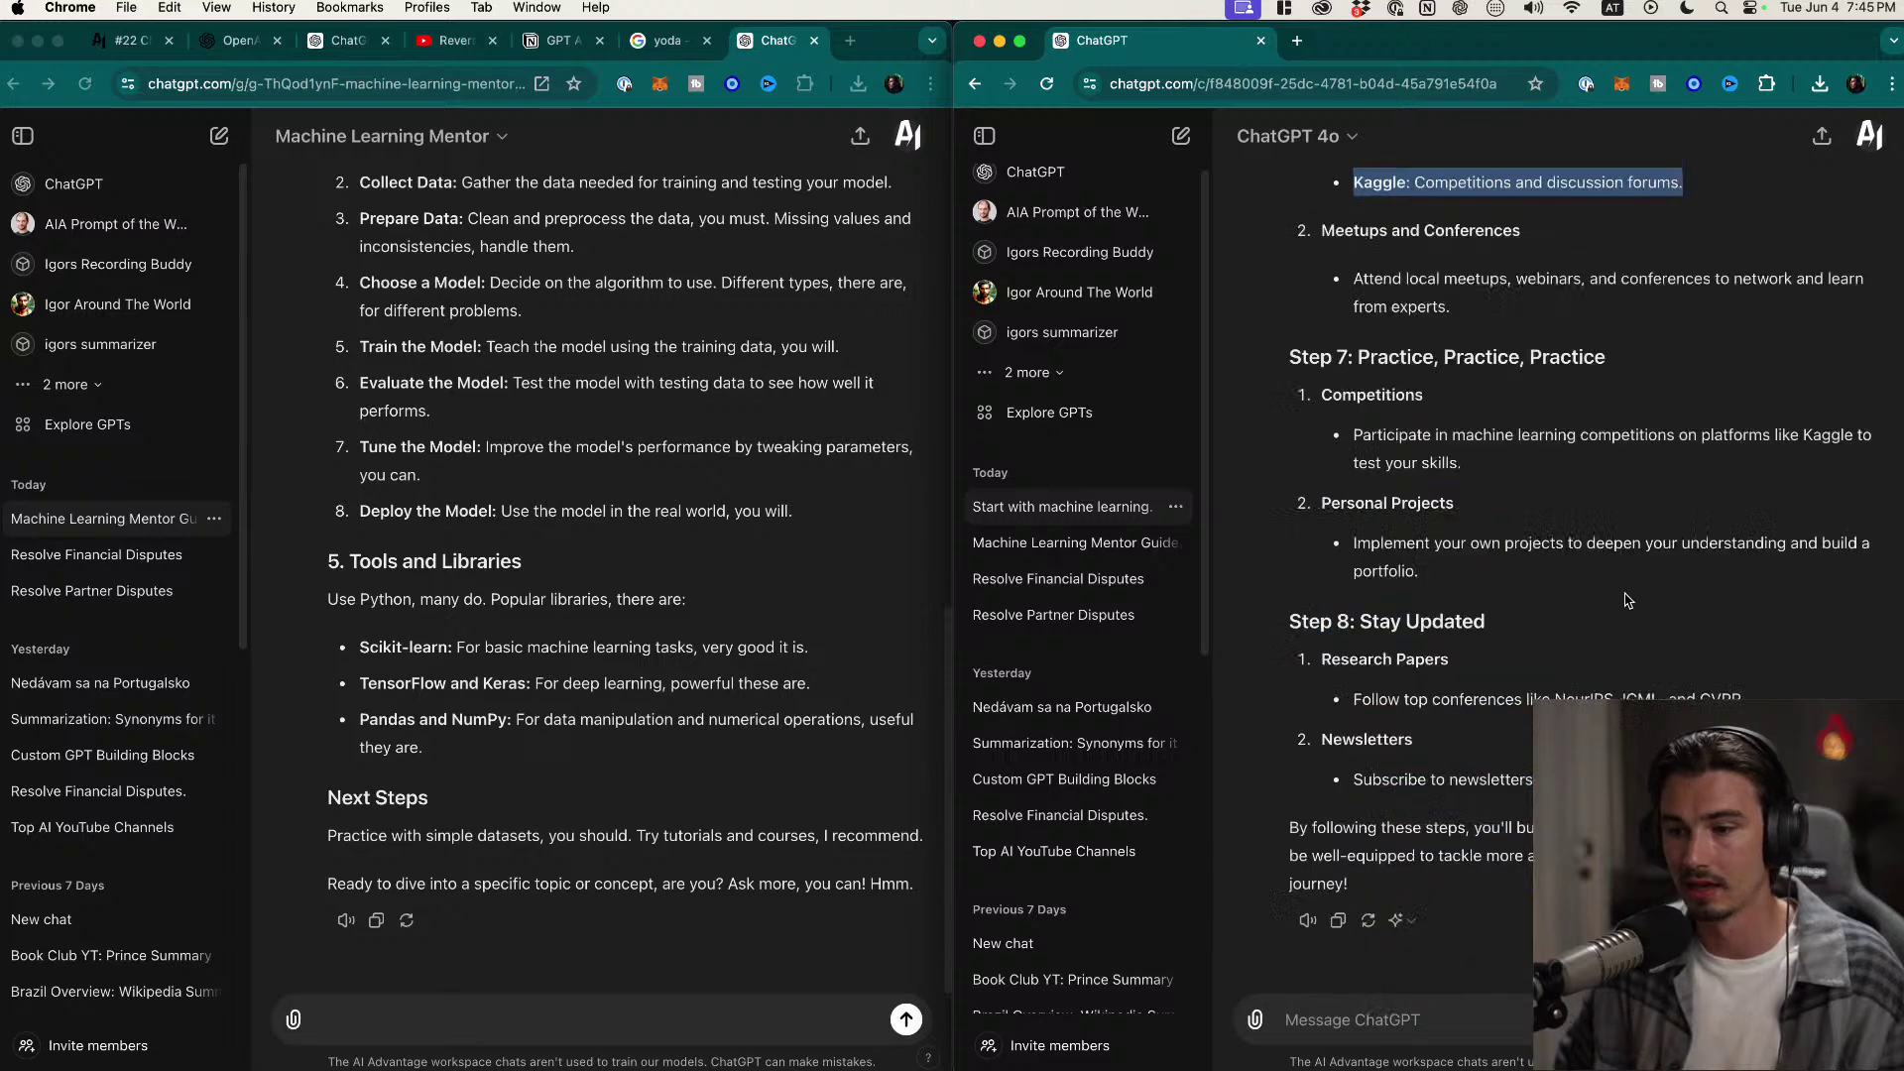
{"action": "left_click", "coordinate": [1391, 758]}
Step: Follow up on the mentor's tutorials recommendation by sending it "what tutorials or courses? not sure how to continue here"
{"action": "left_click", "coordinate": [554, 844]}
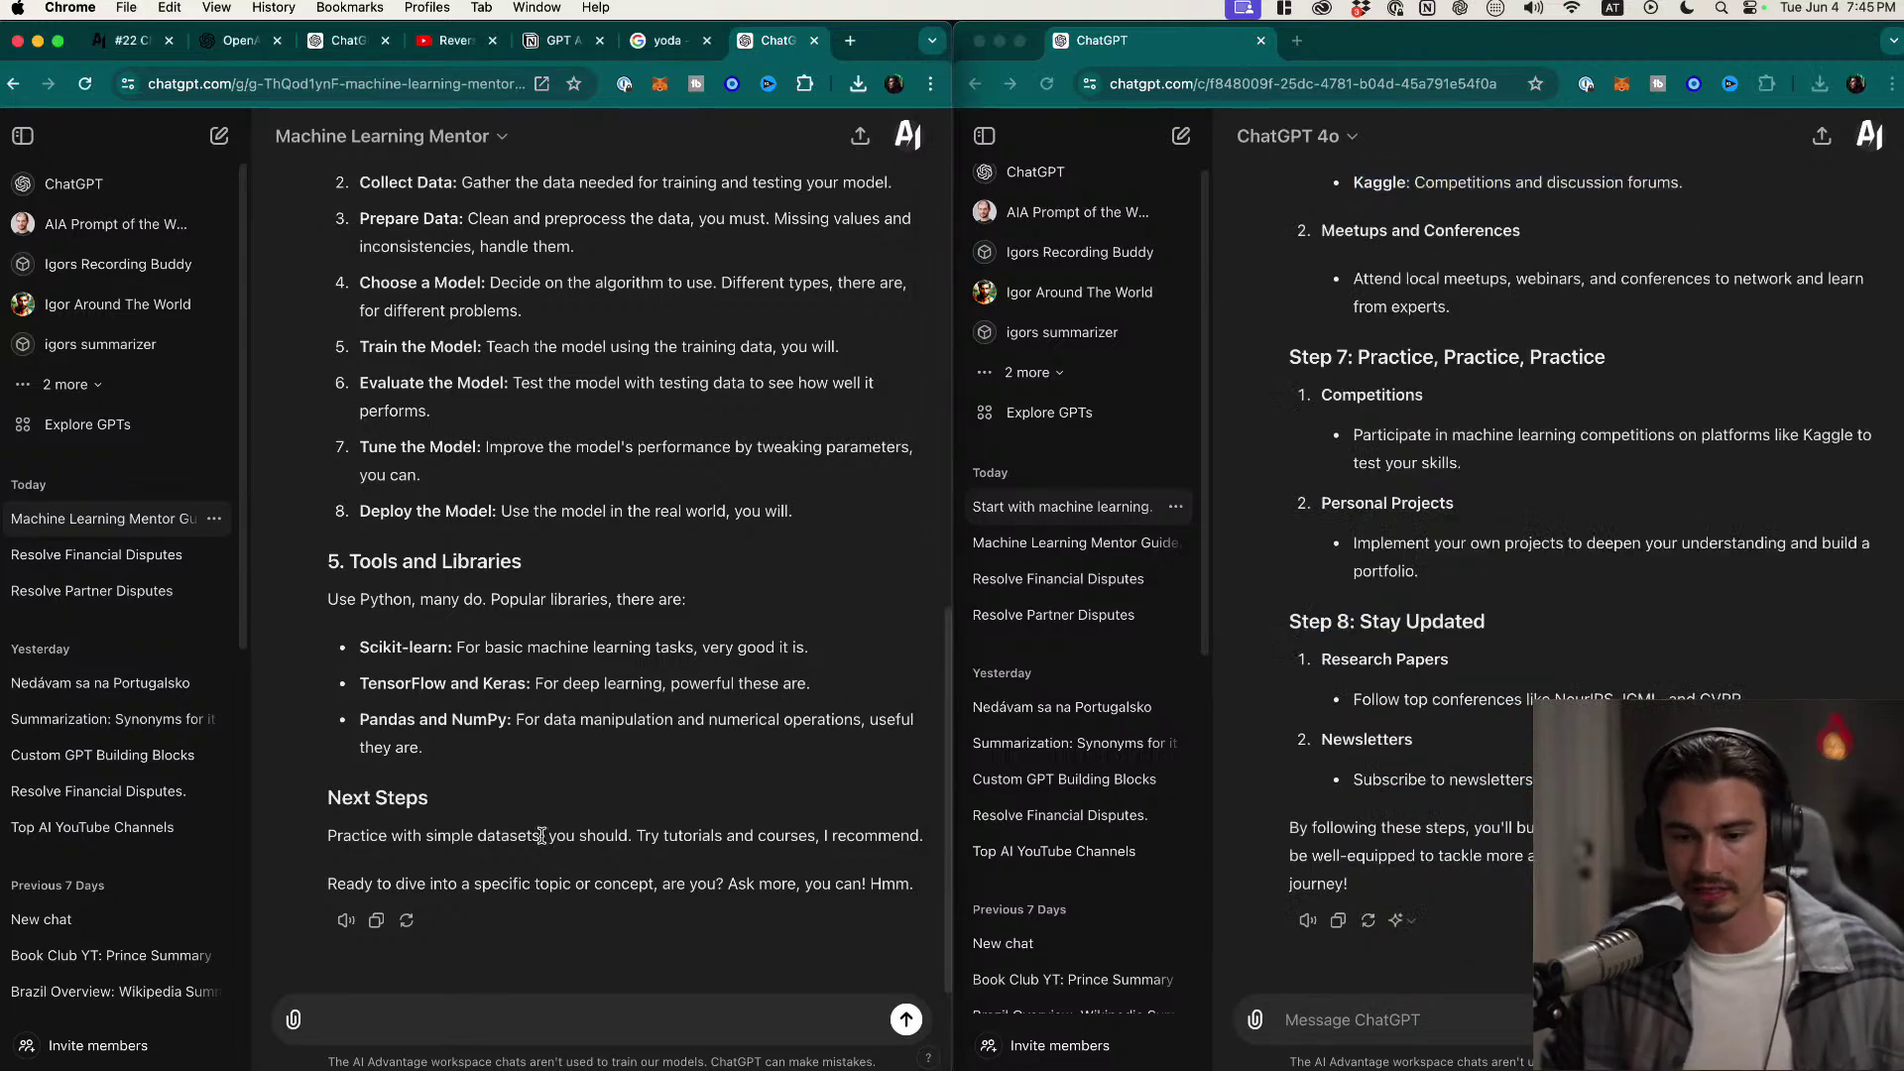
{"action": "left_click_drag", "start_coordinate": [338, 833], "coordinate": [913, 839]}
{"action": "left_click", "coordinate": [625, 1007]}
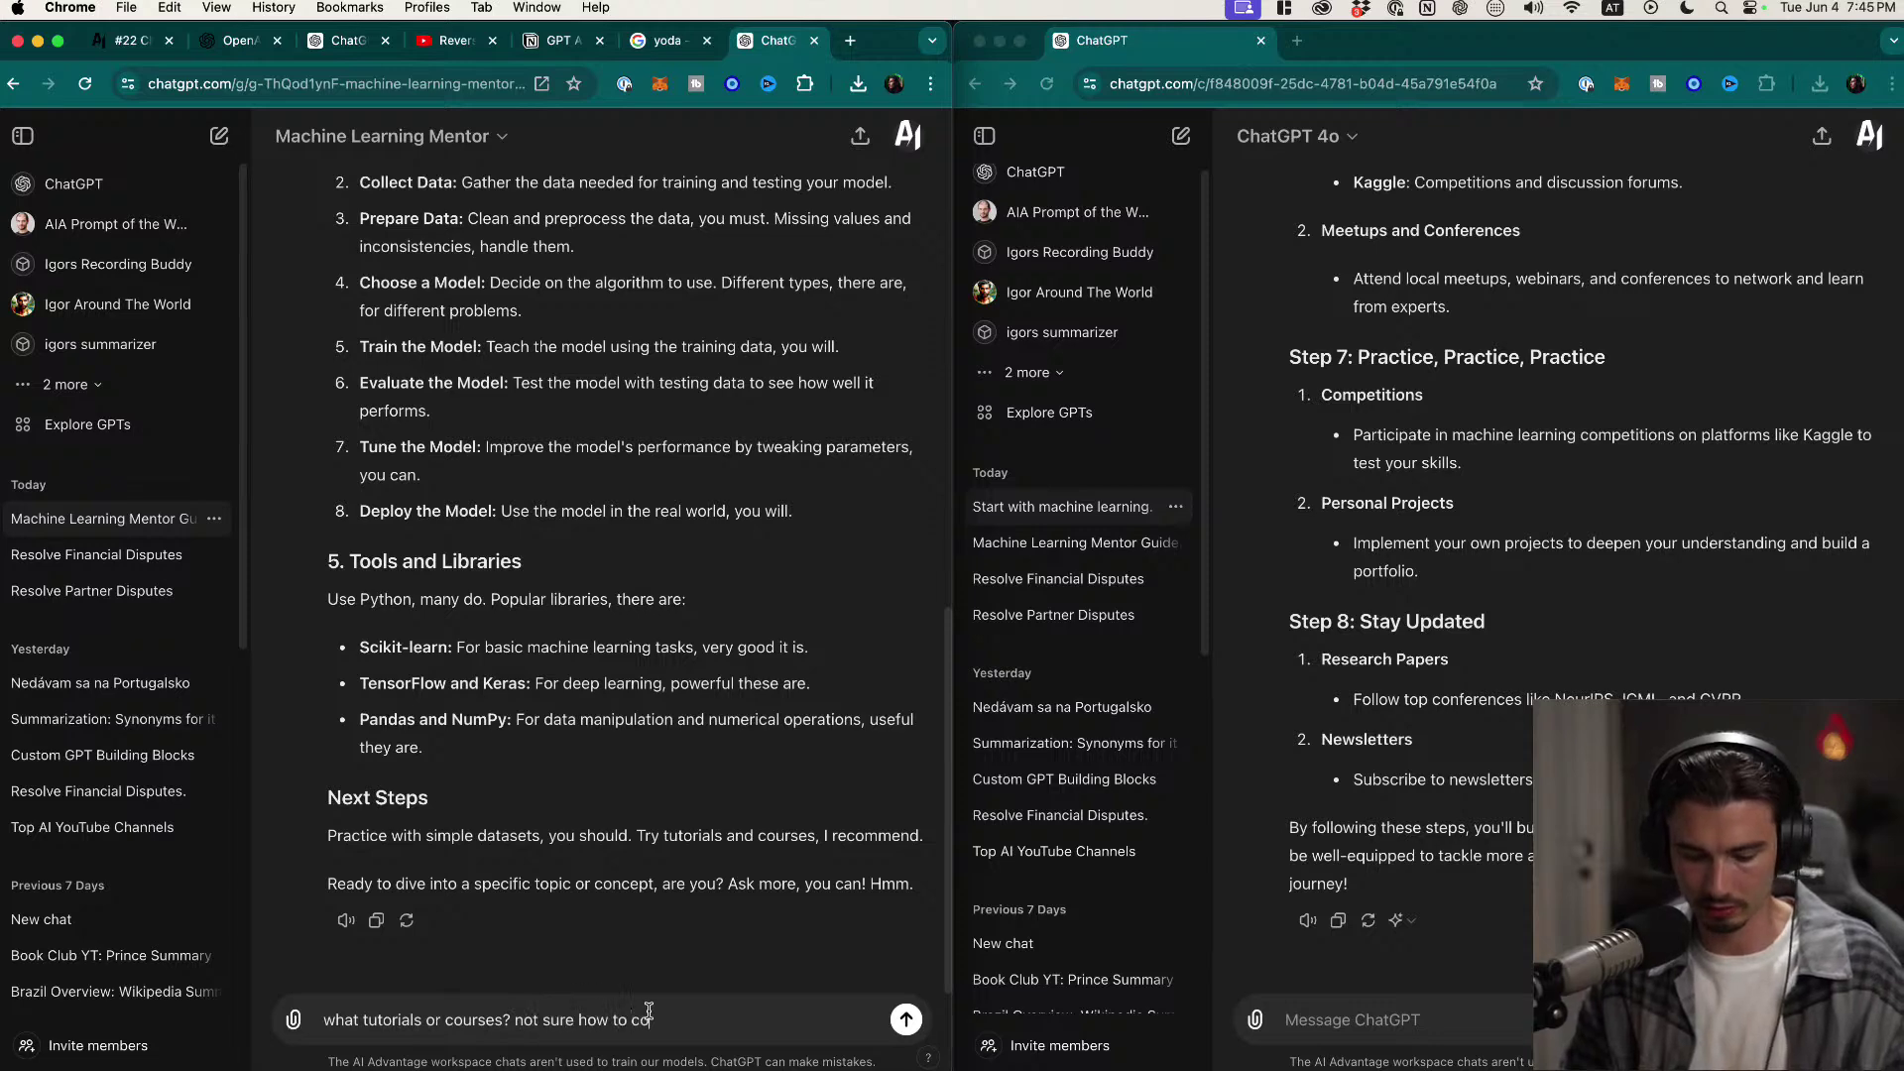
{"action": "key", "text": "Return"}
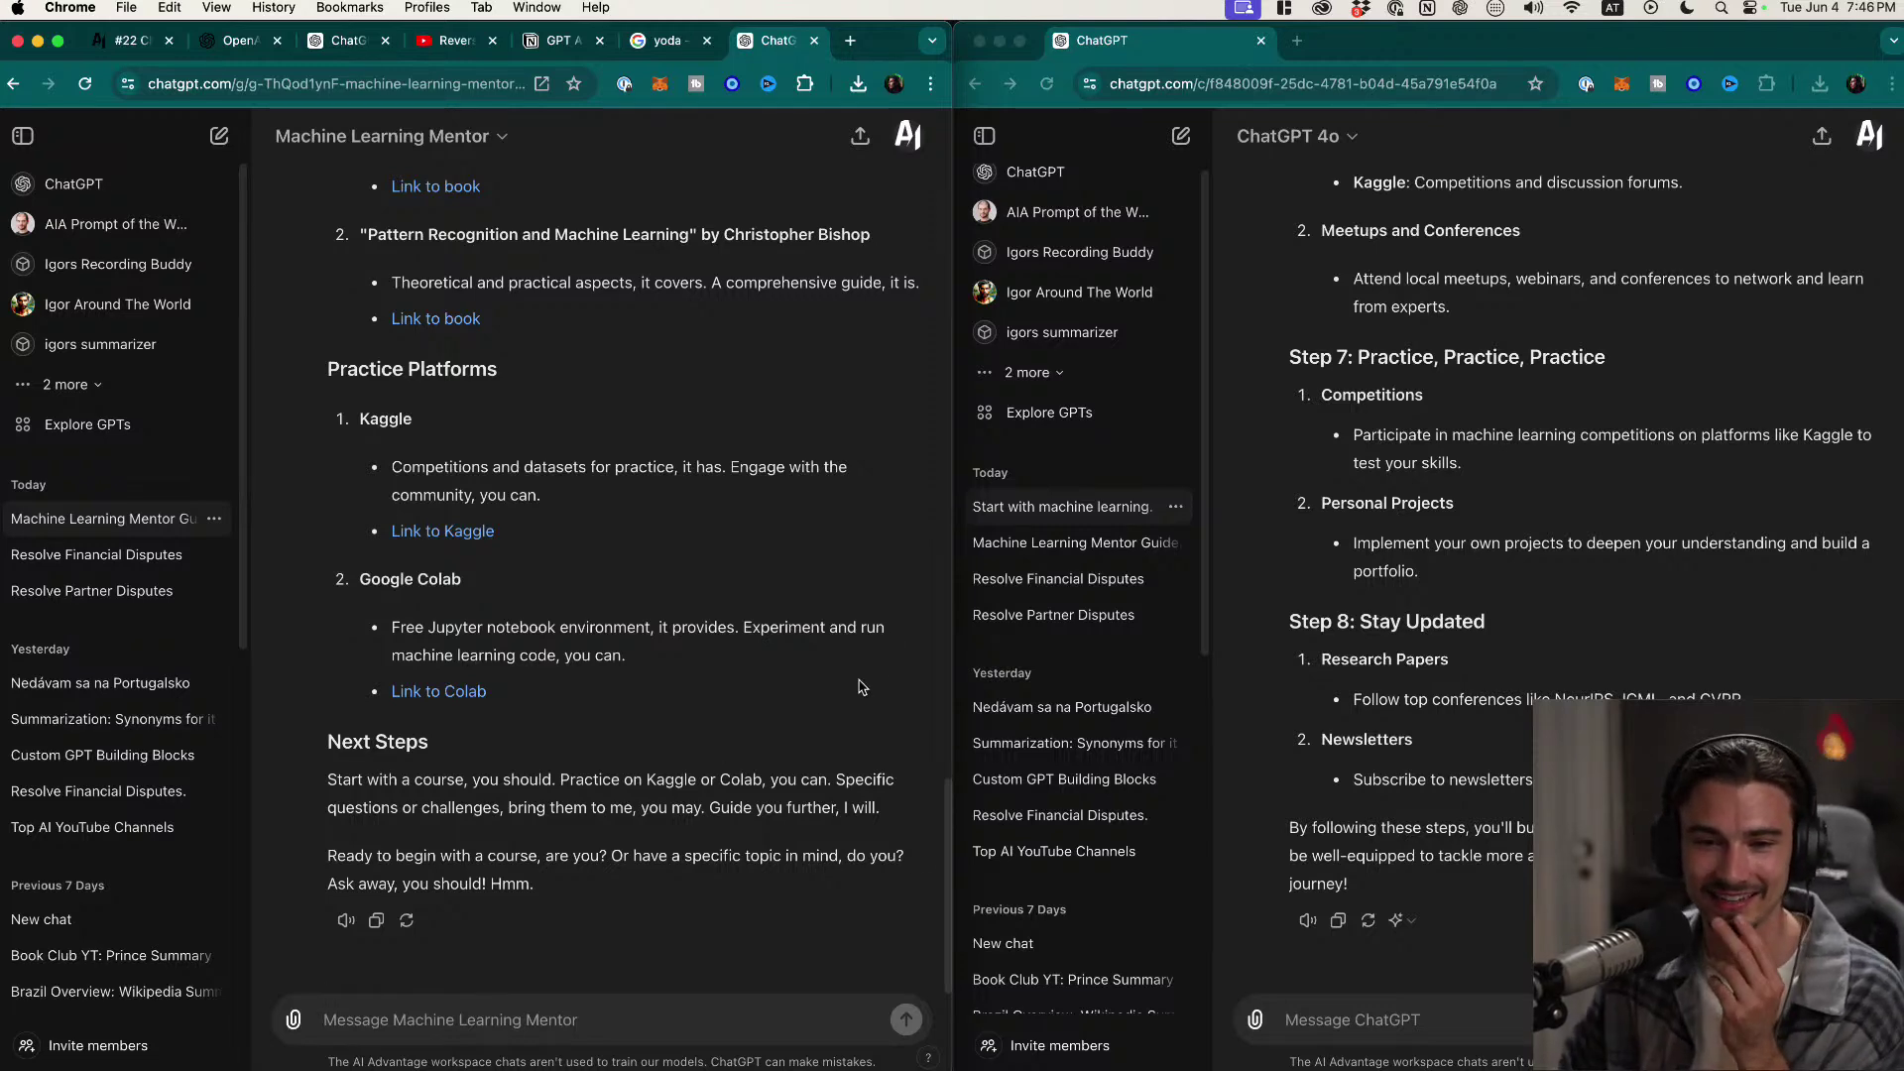
Step: Check the Coursera course link in the mentor's list of free online courses, and close the course page
{"action": "scroll", "coordinate": [872, 680], "scroll_direction": "up", "scroll_amount": 10}
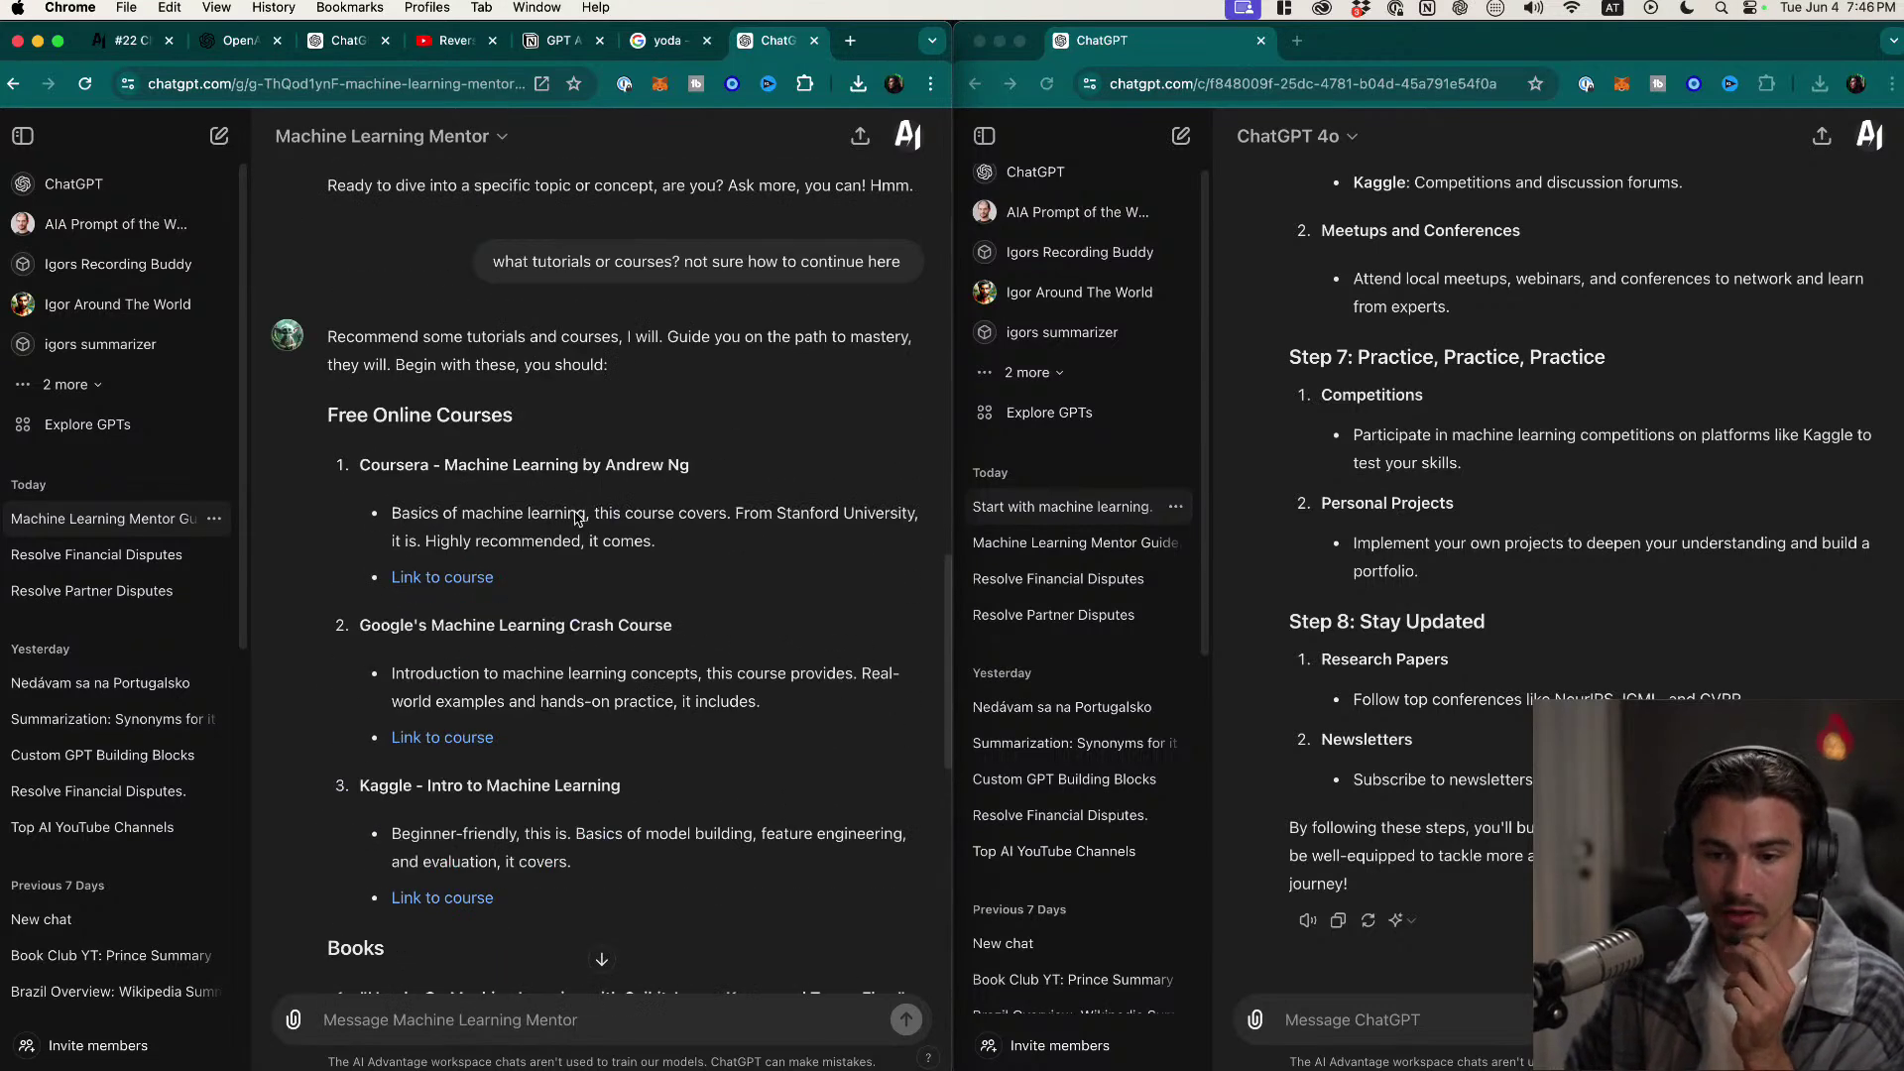
{"action": "left_click", "coordinate": [443, 580]}
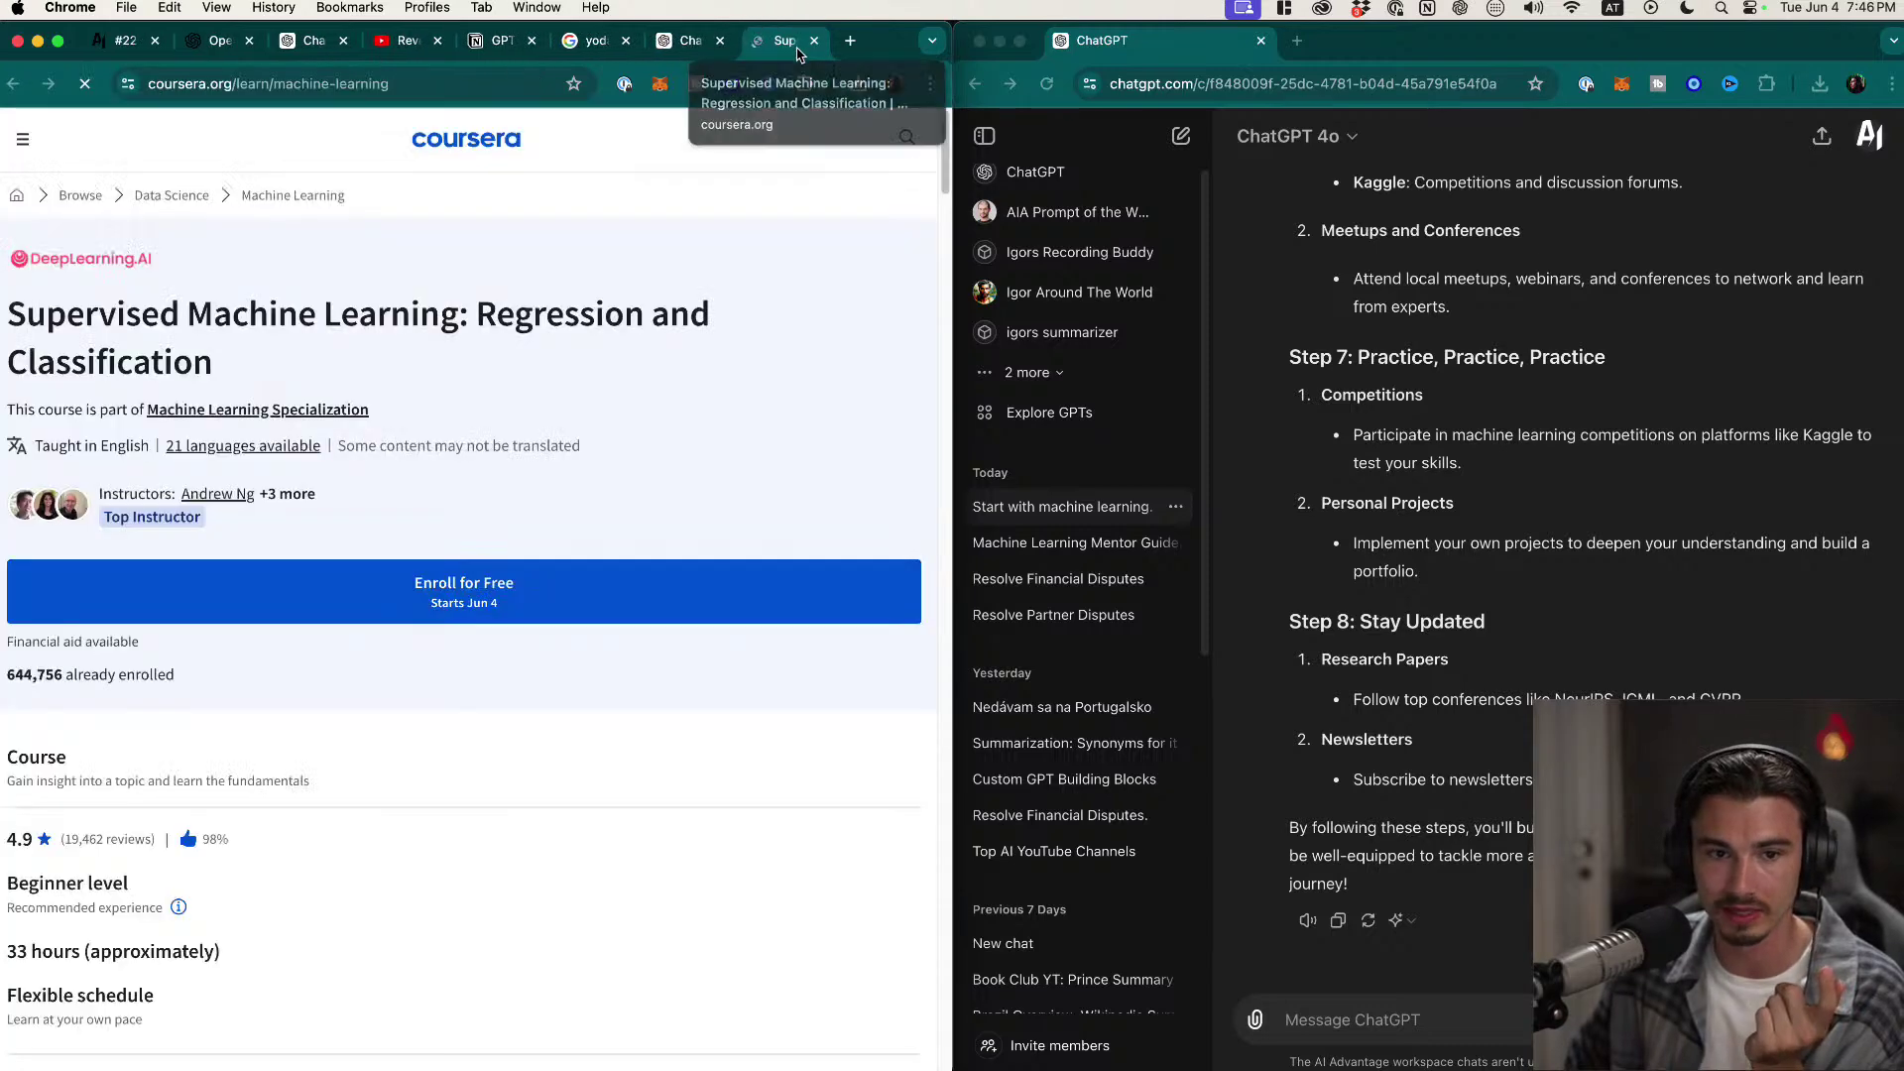
{"action": "left_click", "coordinate": [814, 41]}
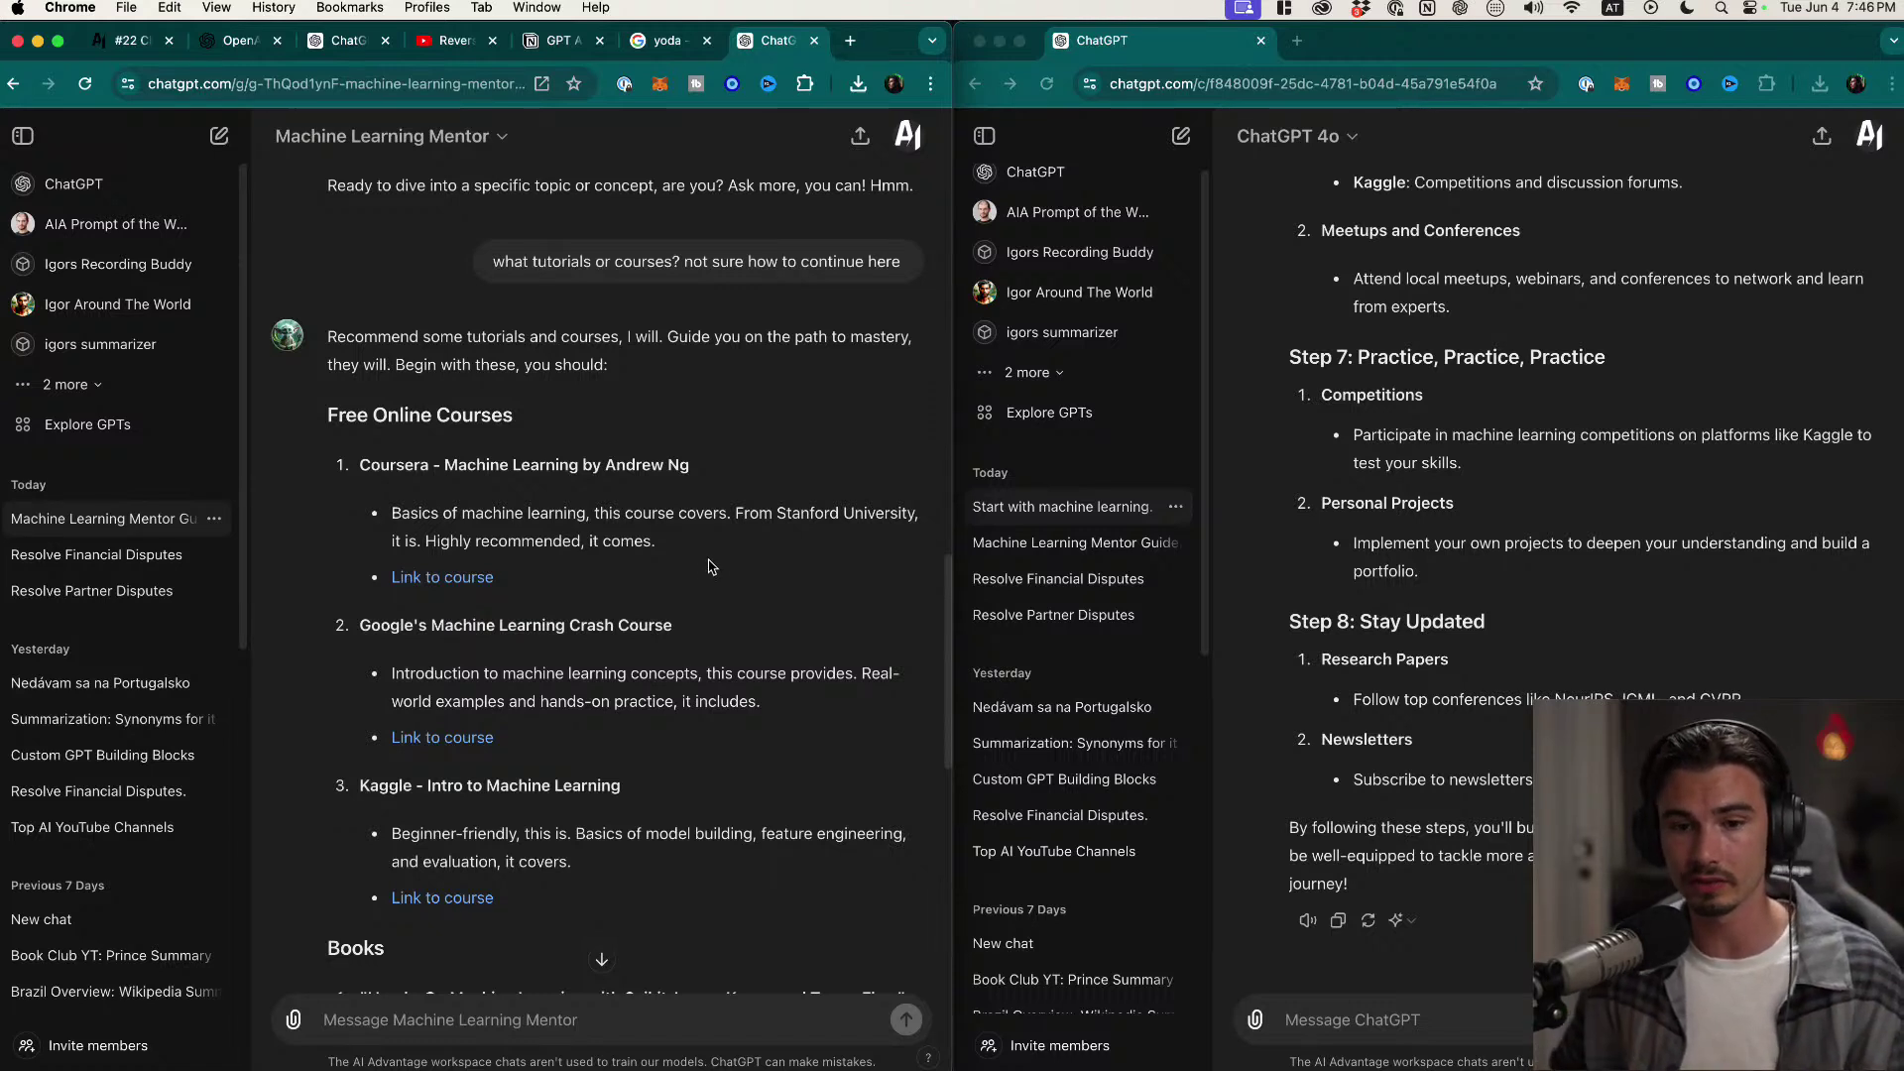
Step: Look through the ChatGPT 4o answer for its online courses and books to compare with the mentor's recommendations
{"action": "left_click", "coordinate": [1712, 608]}
{"action": "scroll", "coordinate": [1712, 608], "scroll_direction": "up", "scroll_amount": 5}
{"action": "scroll", "coordinate": [1587, 496], "scroll_direction": "up", "scroll_amount": 15}
{"action": "scroll", "coordinate": [1587, 496], "scroll_direction": "down", "scroll_amount": 8}
{"action": "scroll", "coordinate": [1443, 371], "scroll_direction": "down", "scroll_amount": 10}
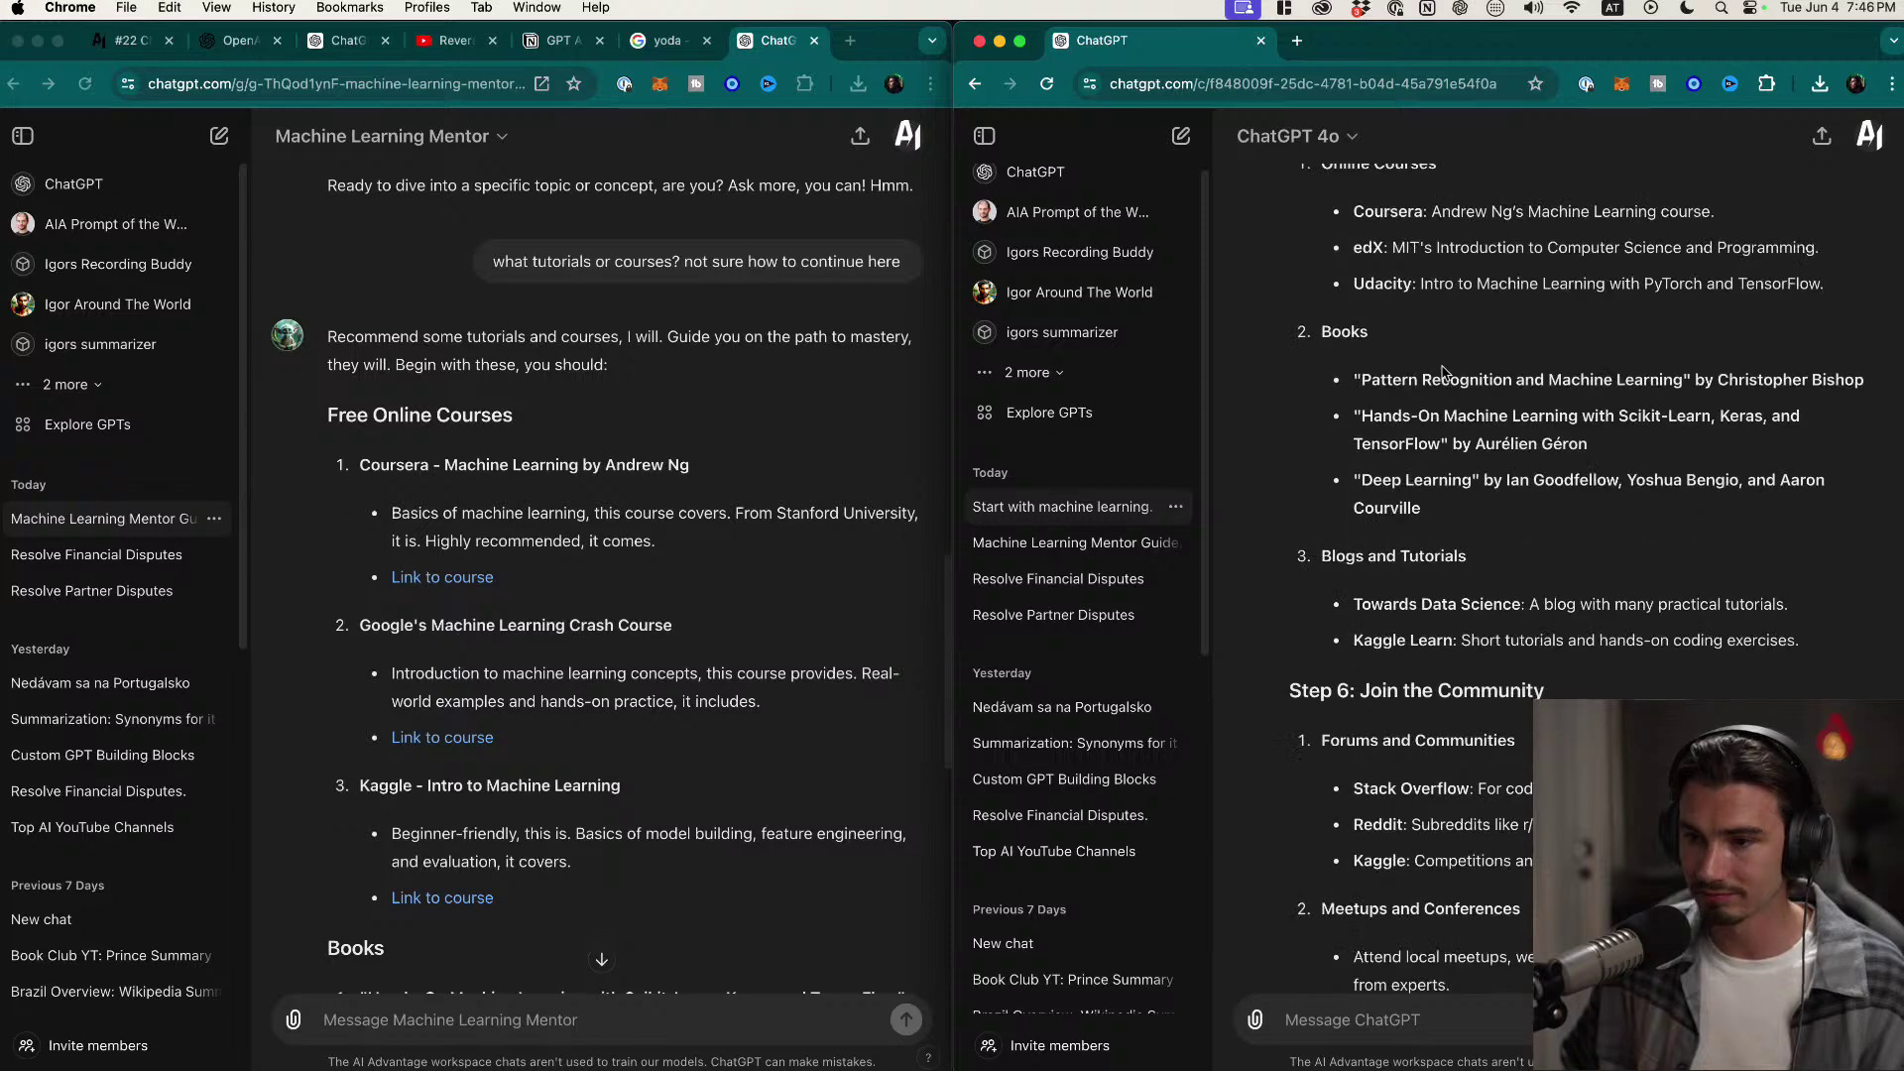
{"action": "left_click_drag", "start_coordinate": [1591, 523], "coordinate": [1382, 284]}
{"action": "left_click", "coordinate": [1407, 250]}
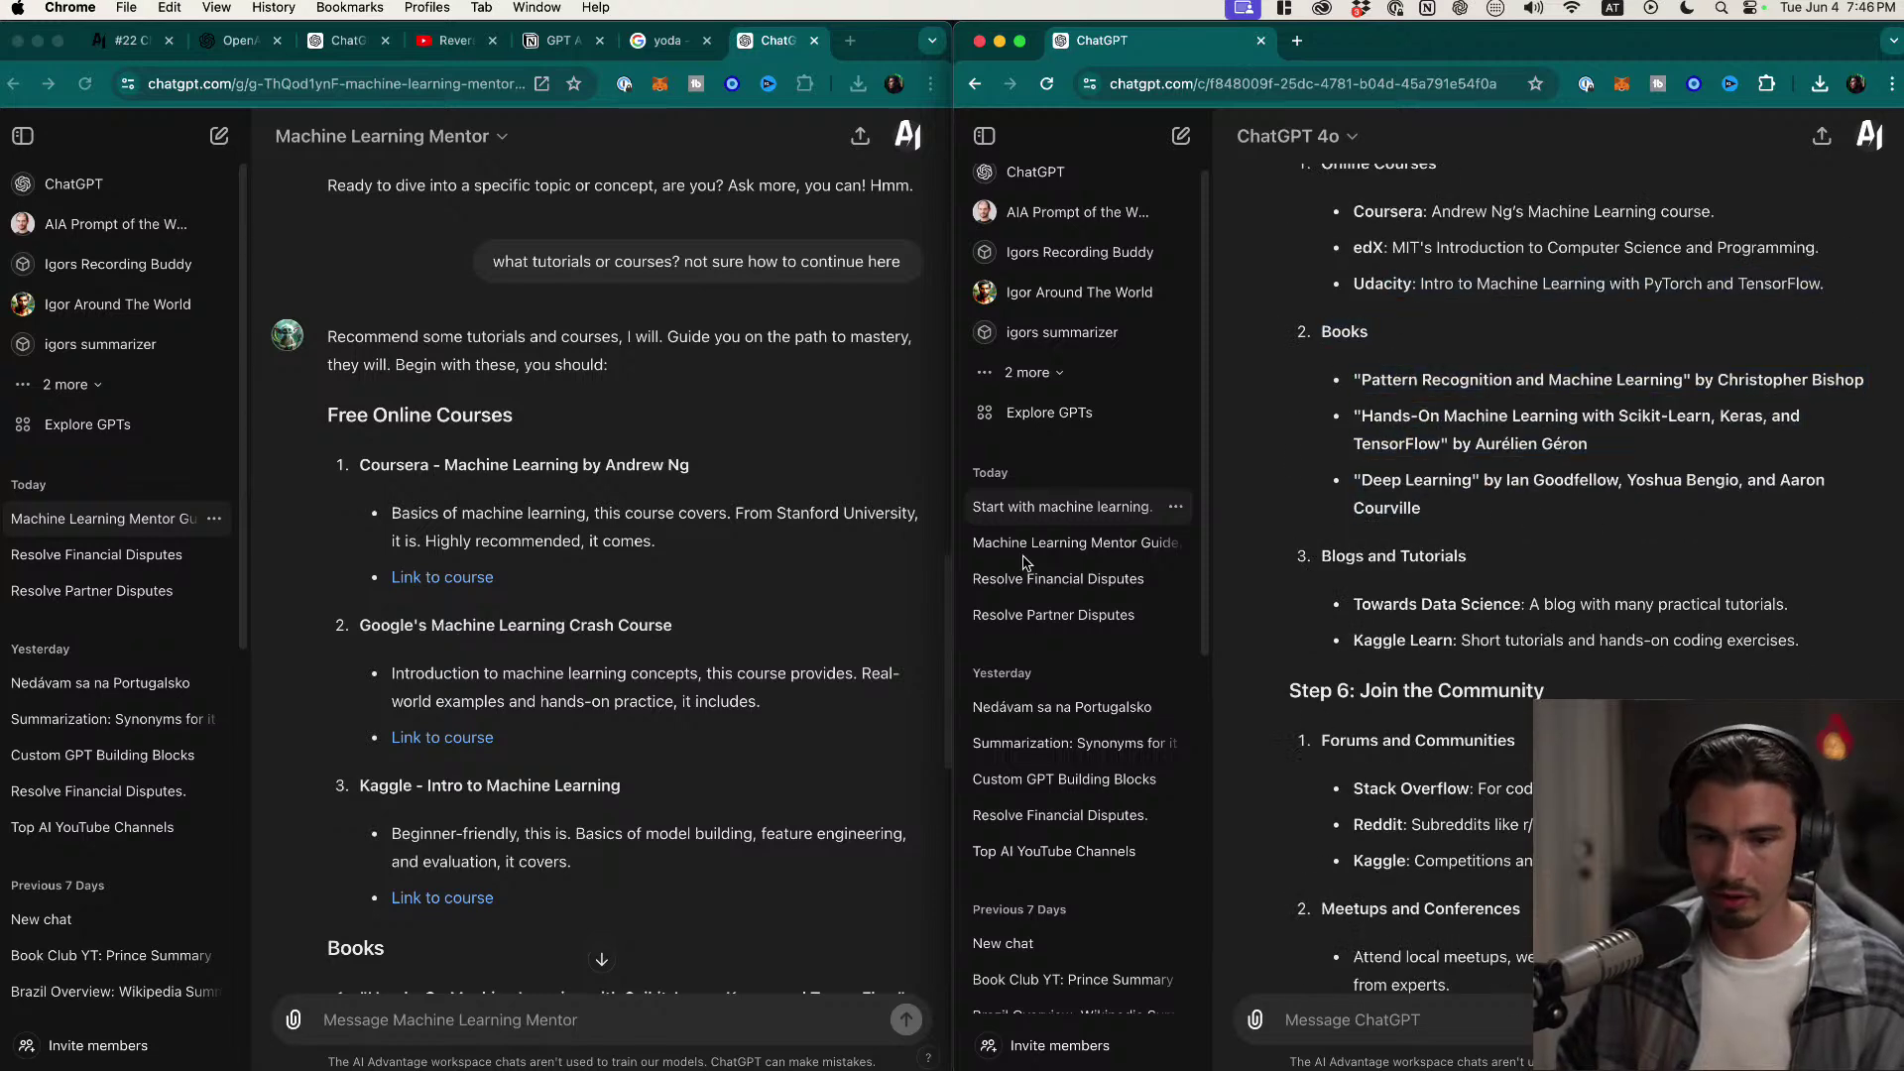
Step: Check the mentor's link to the book "Pattern Recognition and Machine Learning", and close the Springer Link page
{"action": "scroll", "coordinate": [595, 575], "scroll_direction": "down", "scroll_amount": 10}
{"action": "left_click", "coordinate": [424, 576]}
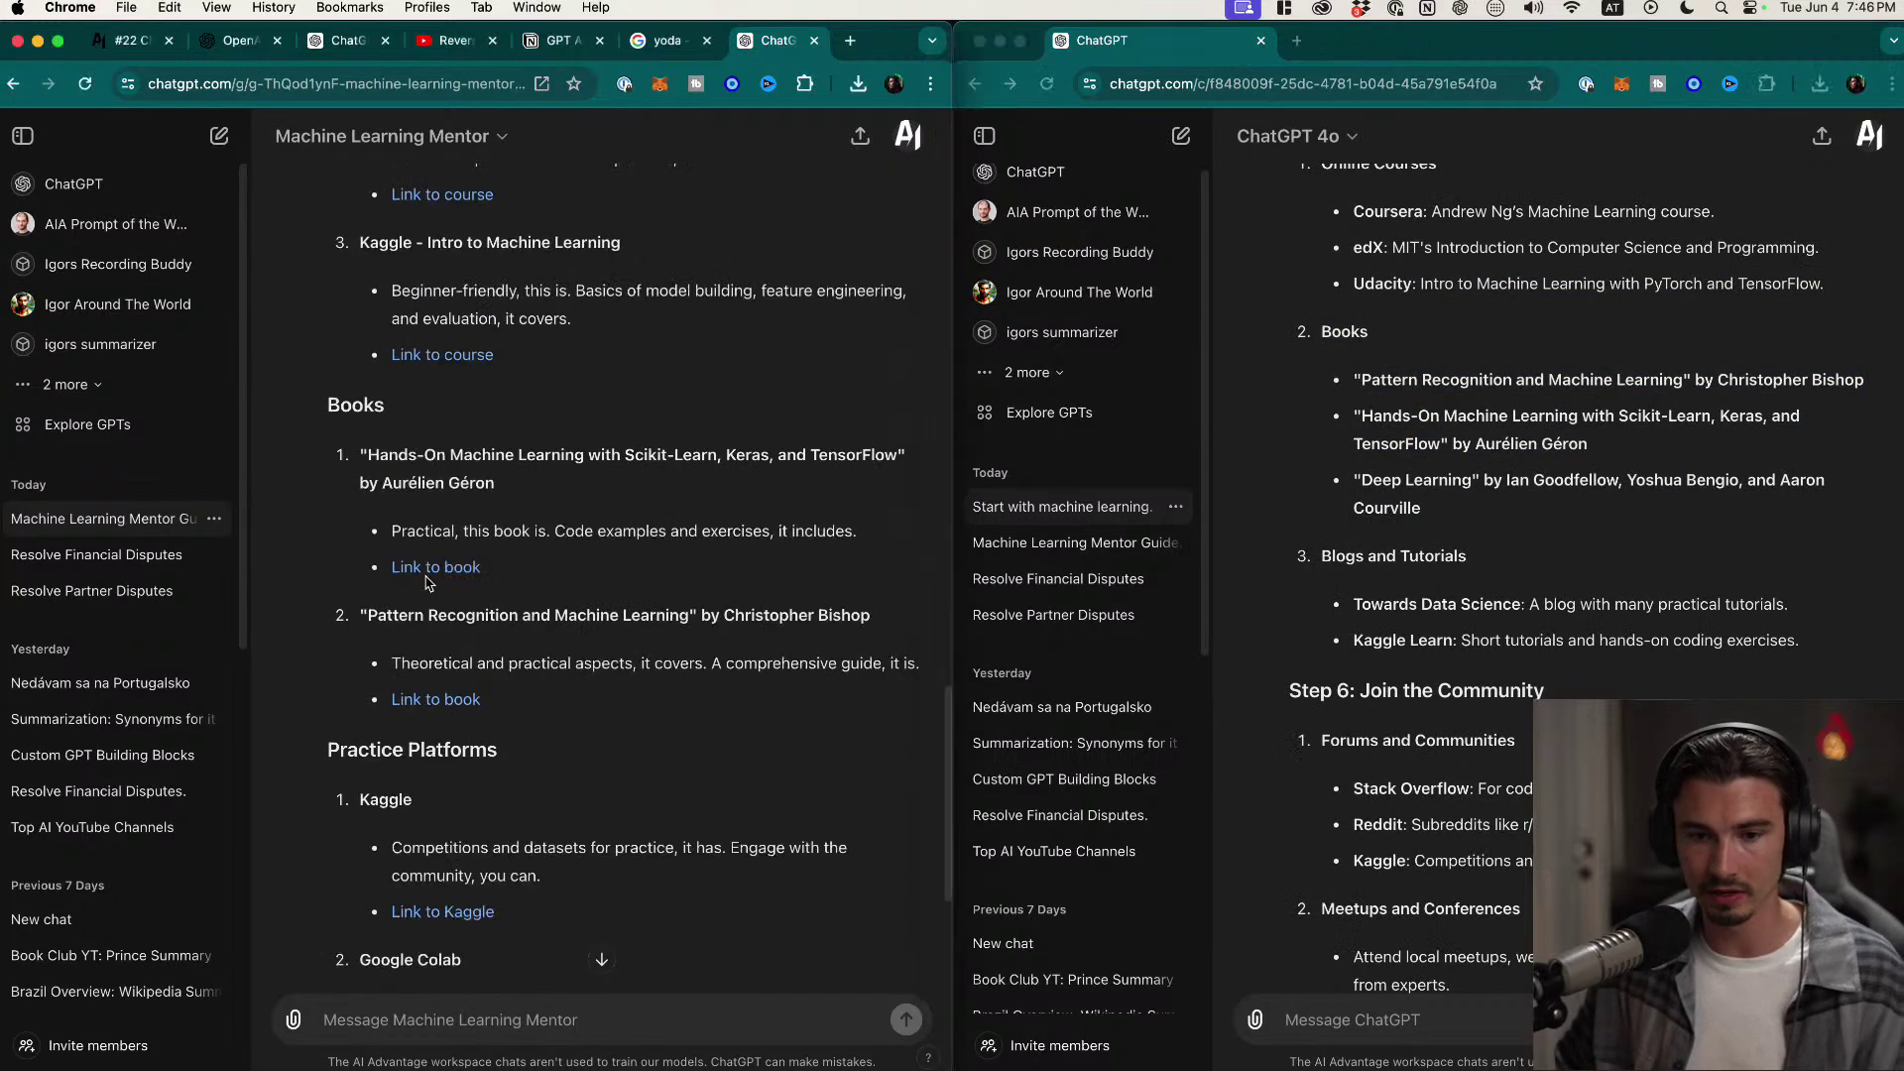
{"action": "scroll", "coordinate": [424, 575], "scroll_direction": "down", "scroll_amount": 1}
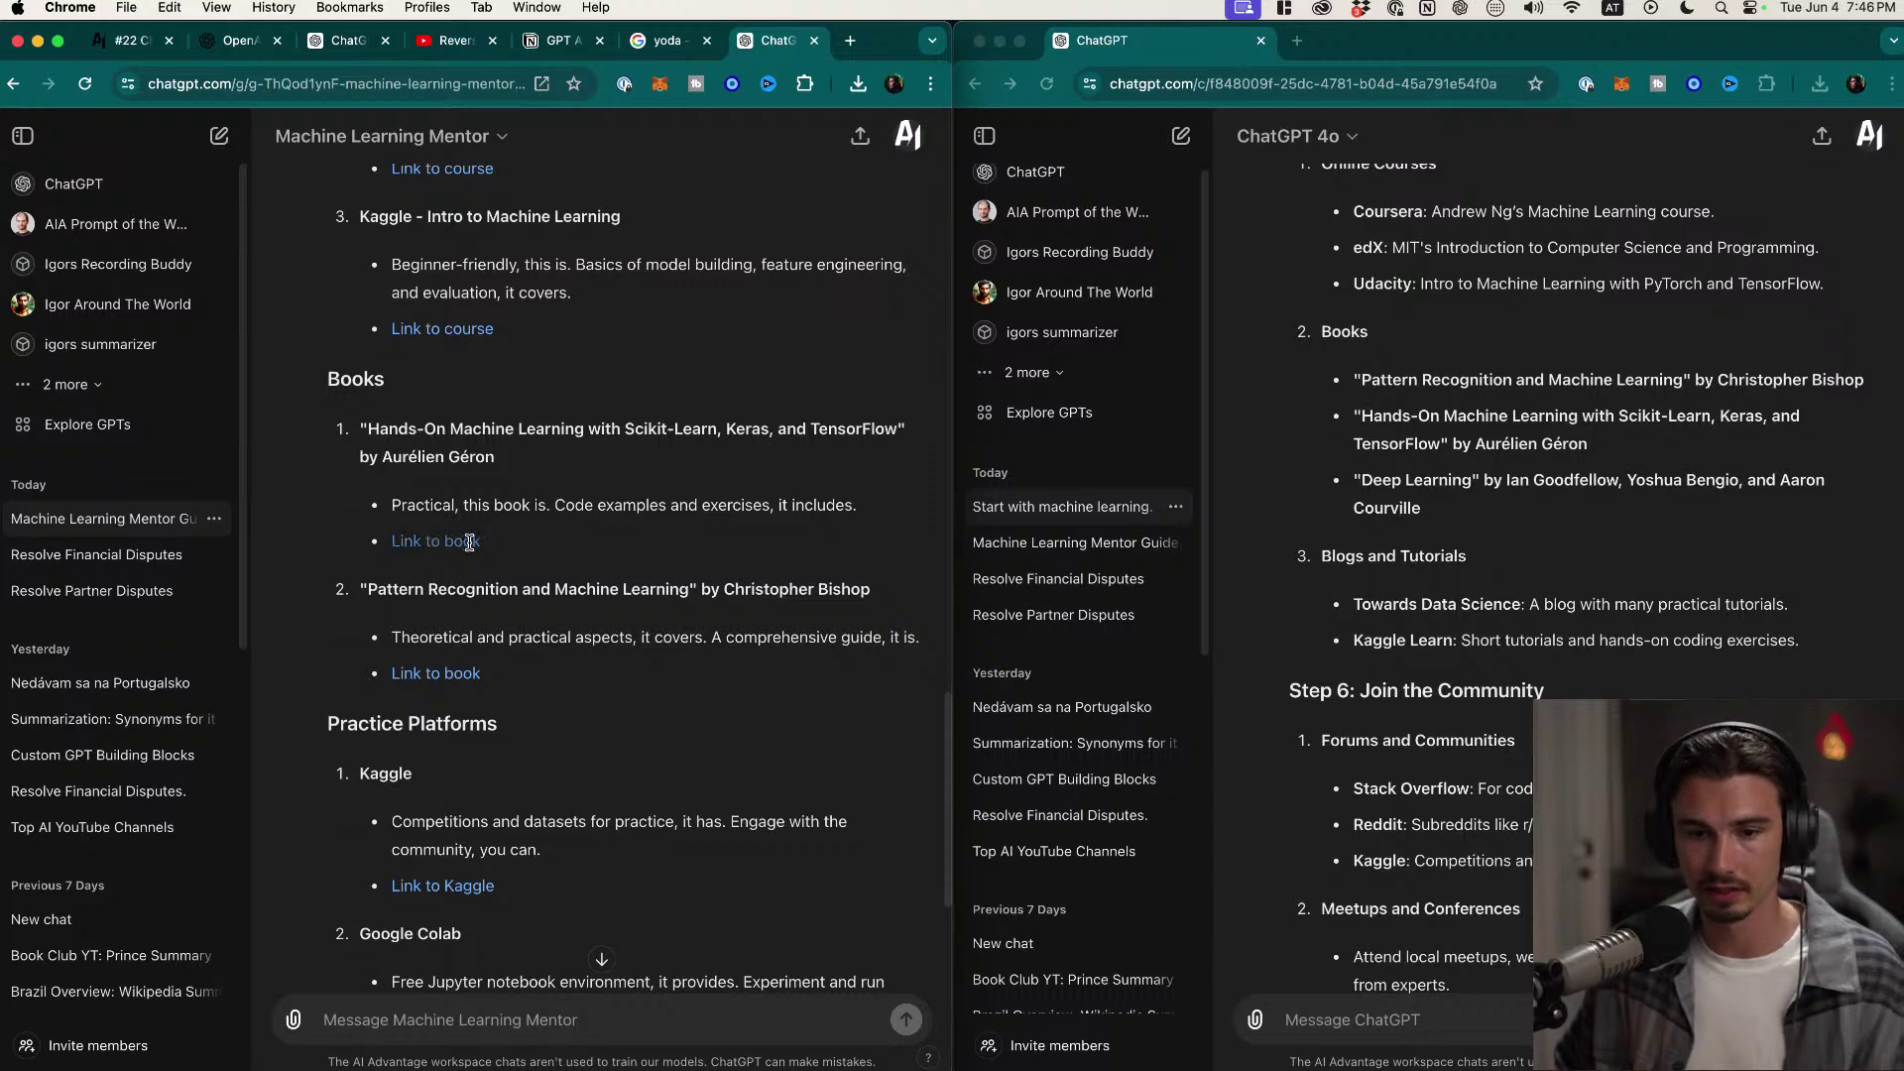
{"action": "left_click", "coordinate": [441, 673]}
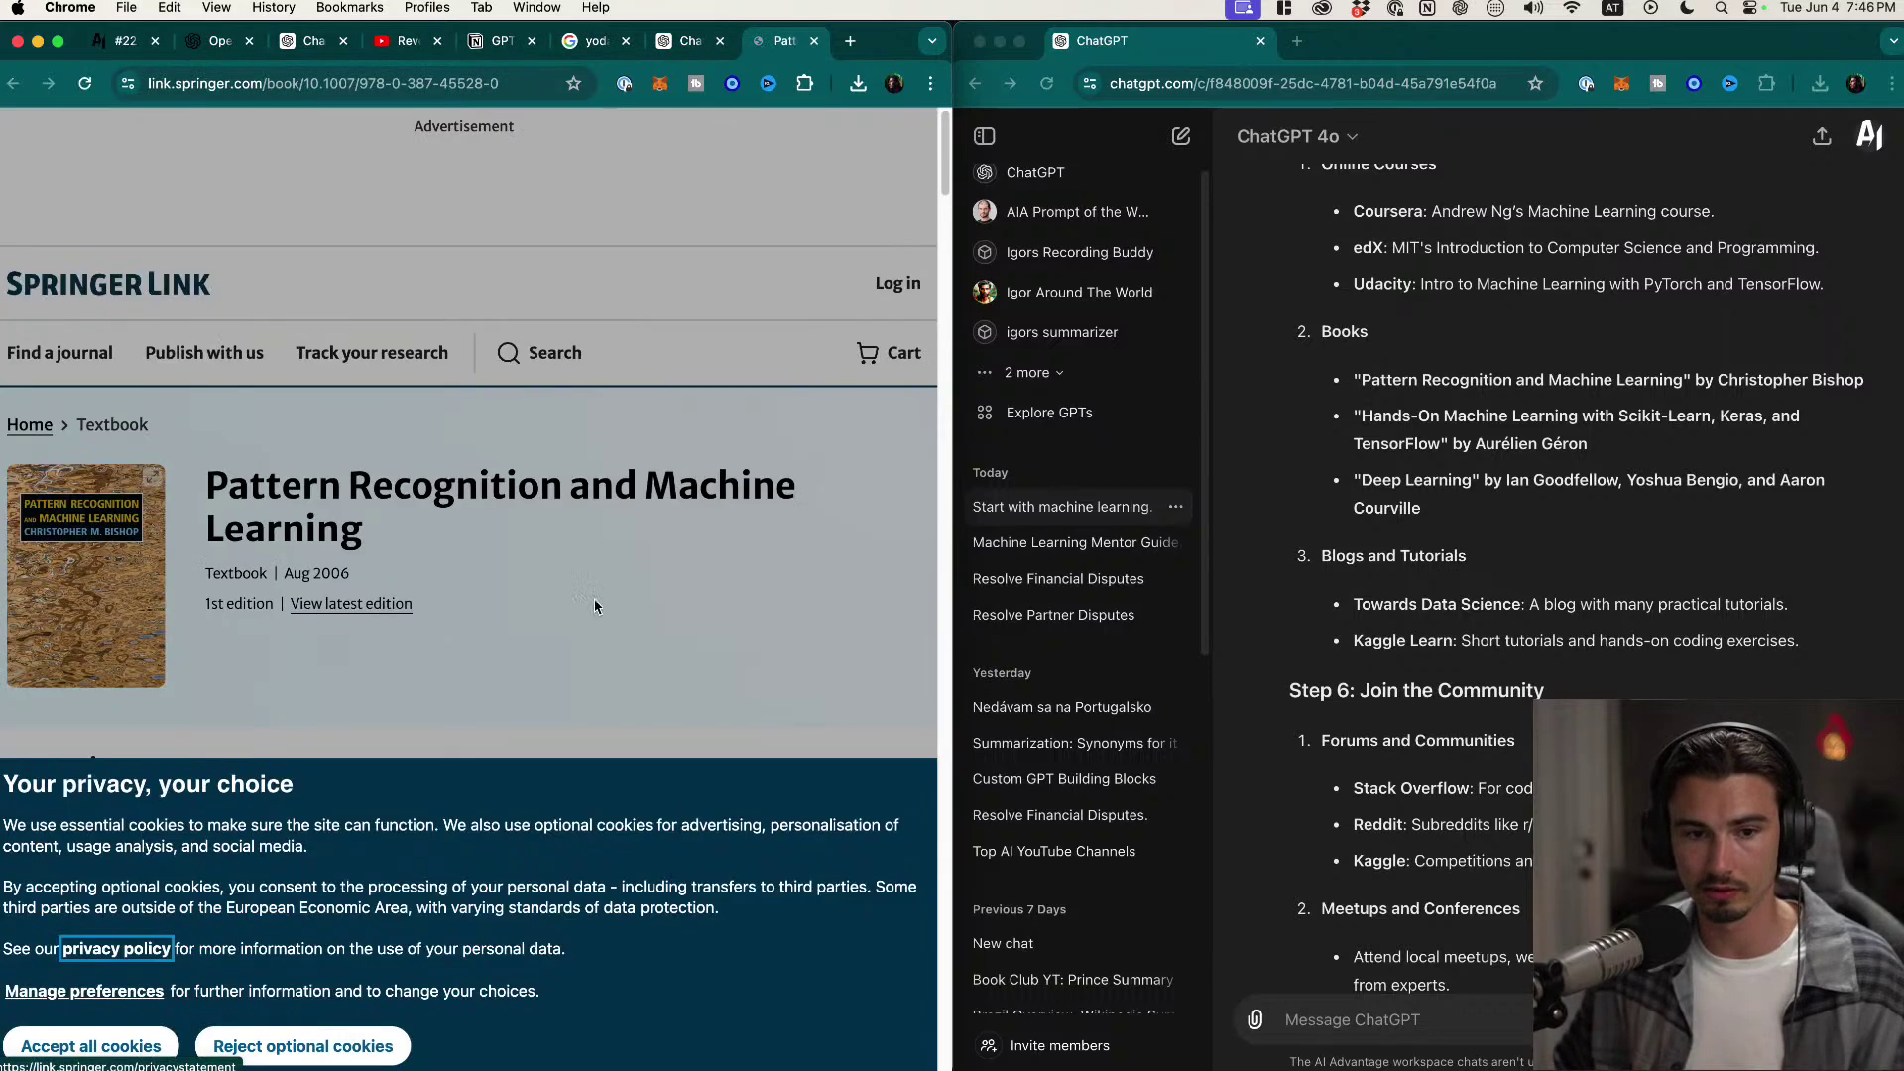
{"action": "scroll", "coordinate": [596, 606], "scroll_direction": "down", "scroll_amount": 10}
{"action": "scroll", "coordinate": [652, 669], "scroll_direction": "up", "scroll_amount": 10}
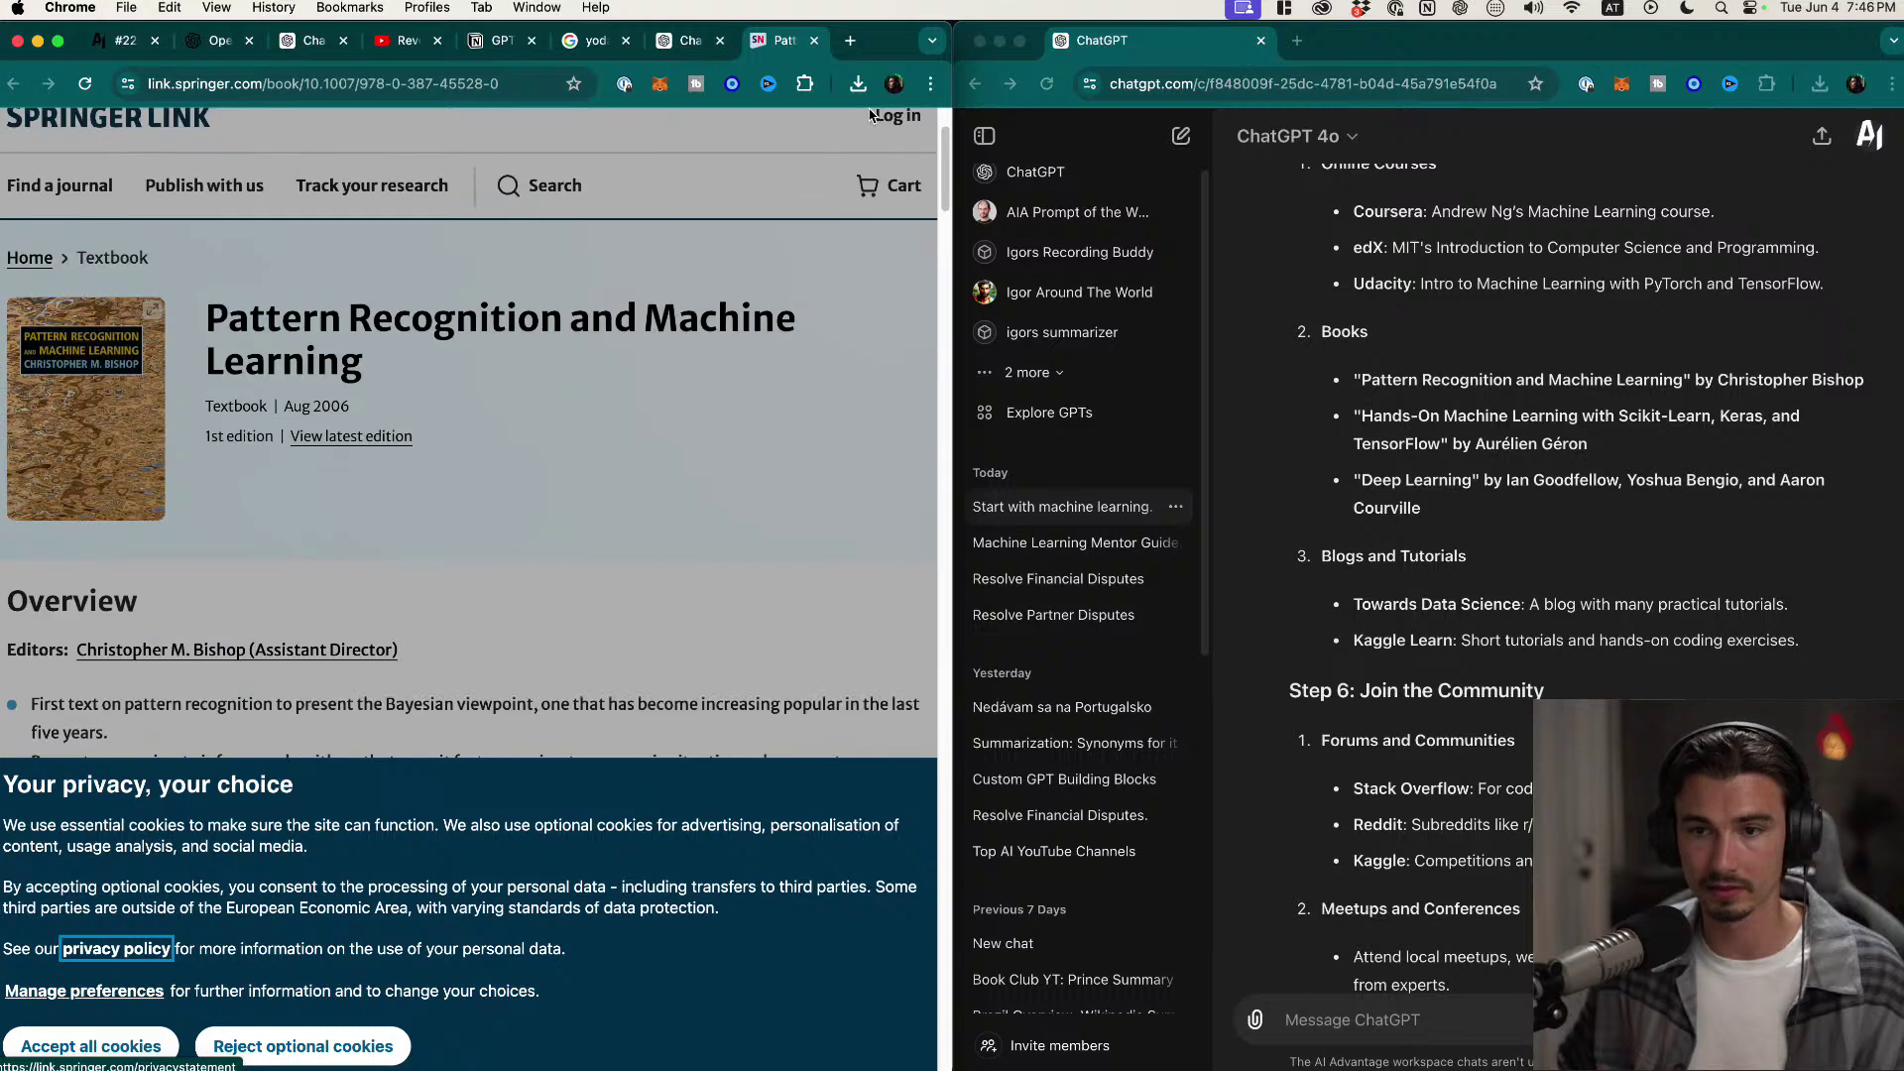
{"action": "left_click", "coordinate": [814, 40]}
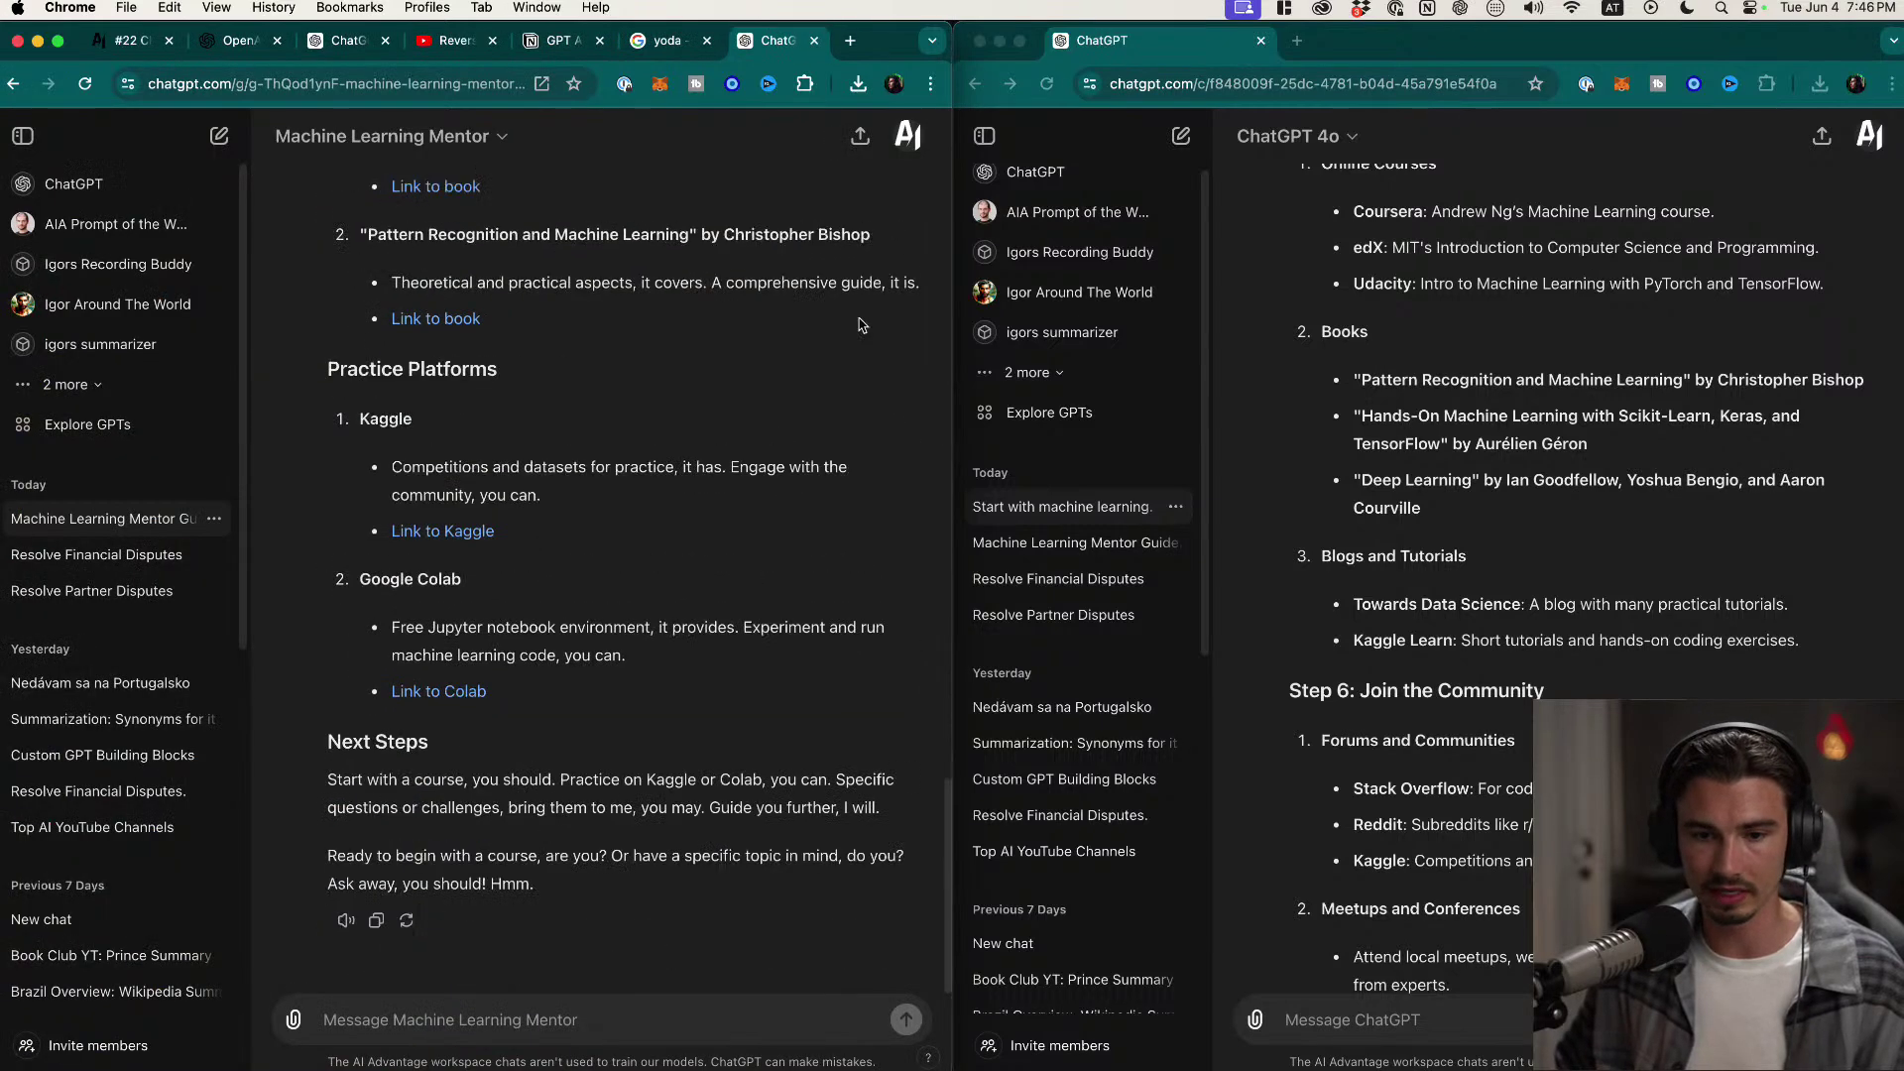
Step: Read the mentor's Next Steps advice and the closing question that invites a course or topic choice
{"action": "left_click_drag", "start_coordinate": [349, 777], "coordinate": [880, 812]}
{"action": "left_click", "coordinate": [613, 849]}
{"action": "left_click_drag", "start_coordinate": [399, 857], "coordinate": [882, 890]}
{"action": "left_click", "coordinate": [881, 890]}
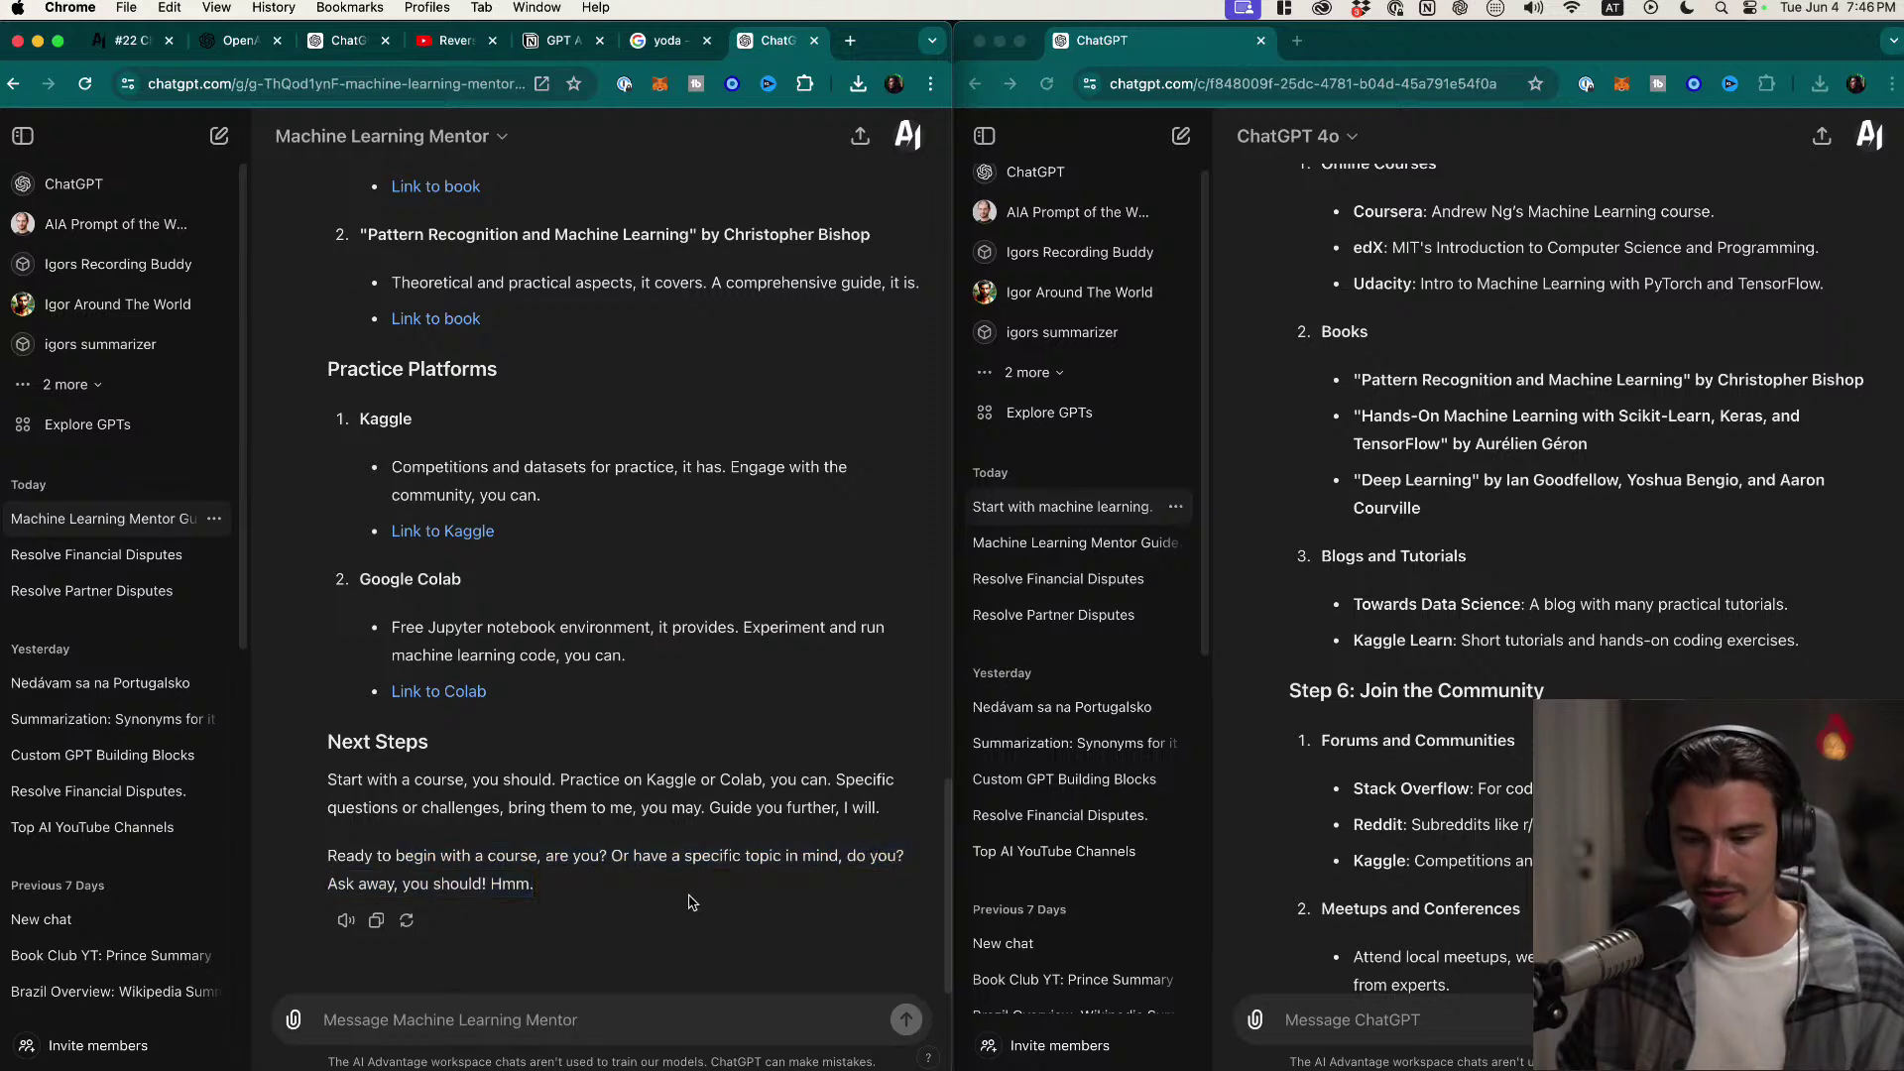
Step: Send "not sure. can you help me practice" to both the Machine Learning Mentor and ChatGPT 4o
{"action": "left_click", "coordinate": [688, 1009]}
{"action": "type", "text": "not sure. can you help me practice"}
{"action": "key", "text": "Return"}
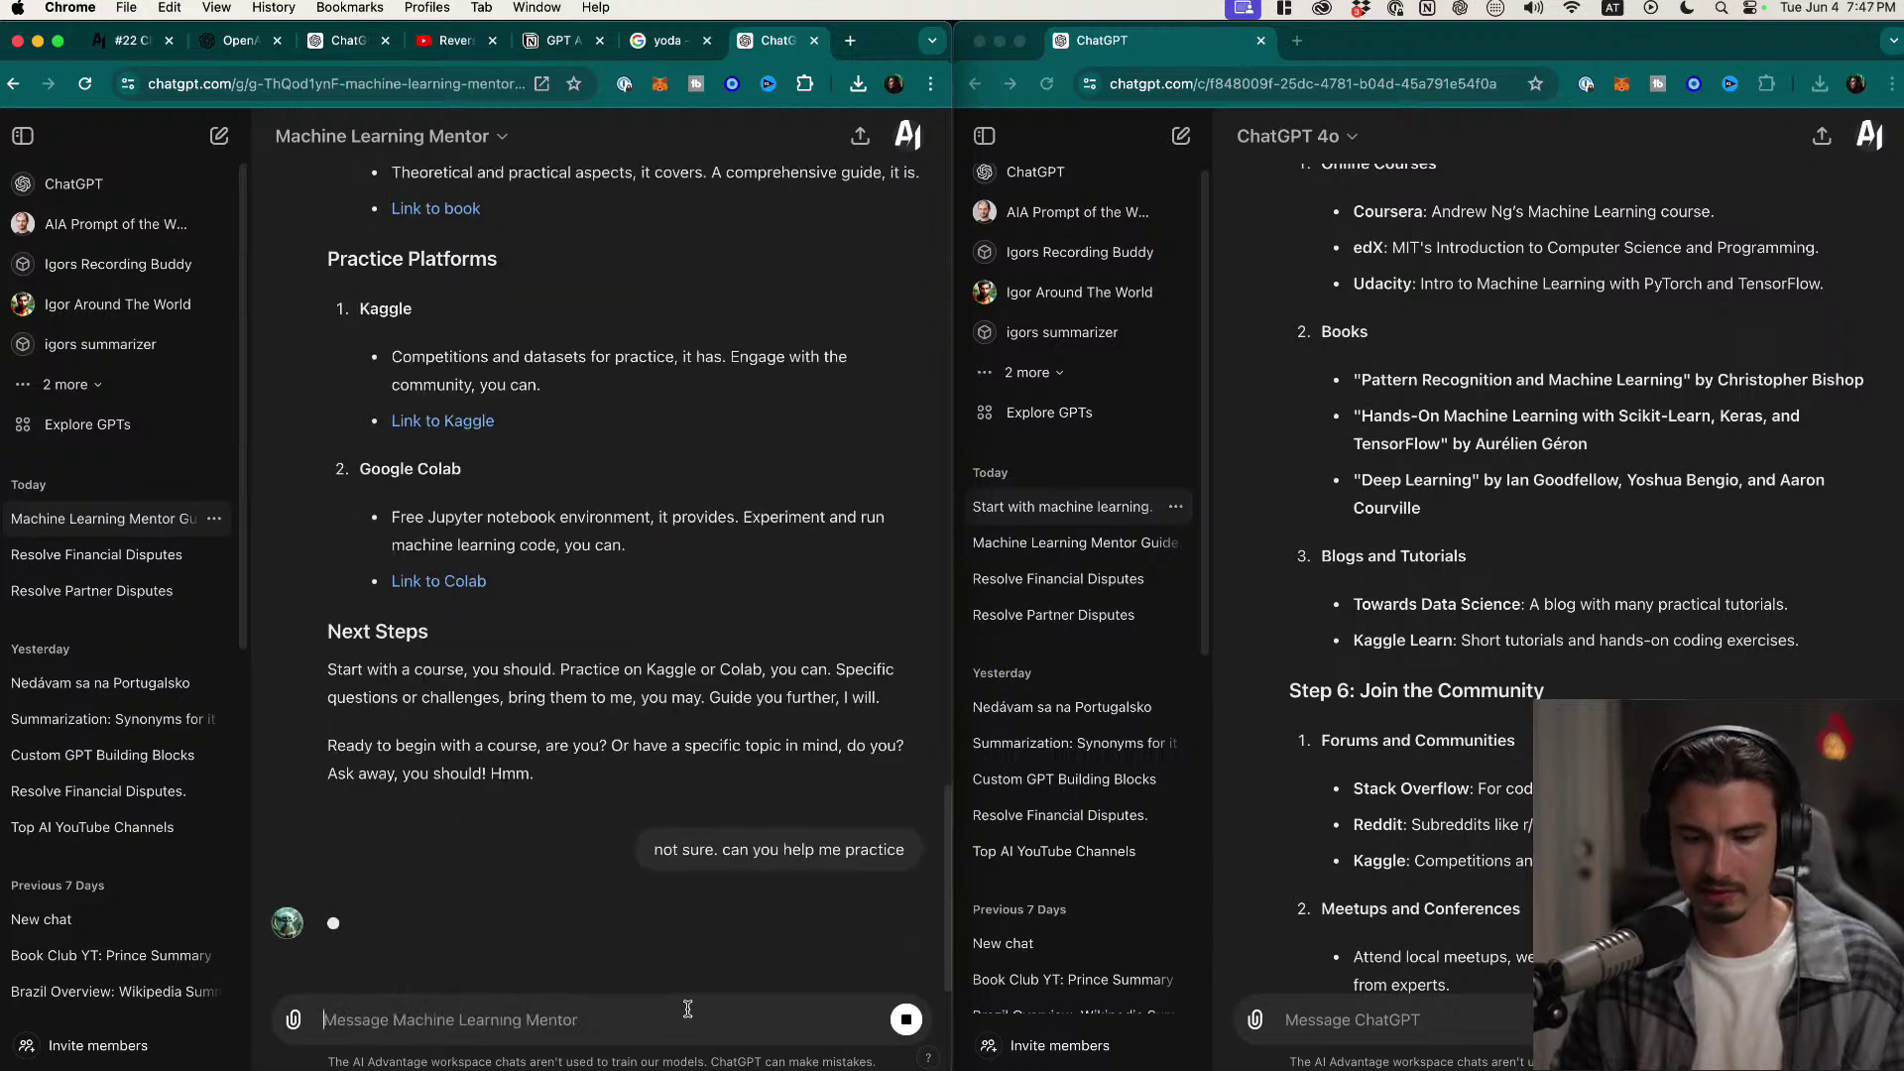
{"action": "left_click", "coordinate": [1410, 1019]}
{"action": "scroll", "coordinate": [1414, 952], "scroll_direction": "down", "scroll_amount": 10}
{"action": "type", "text": "not sure. can you help me practice"}
{"action": "key", "text": "Return"}
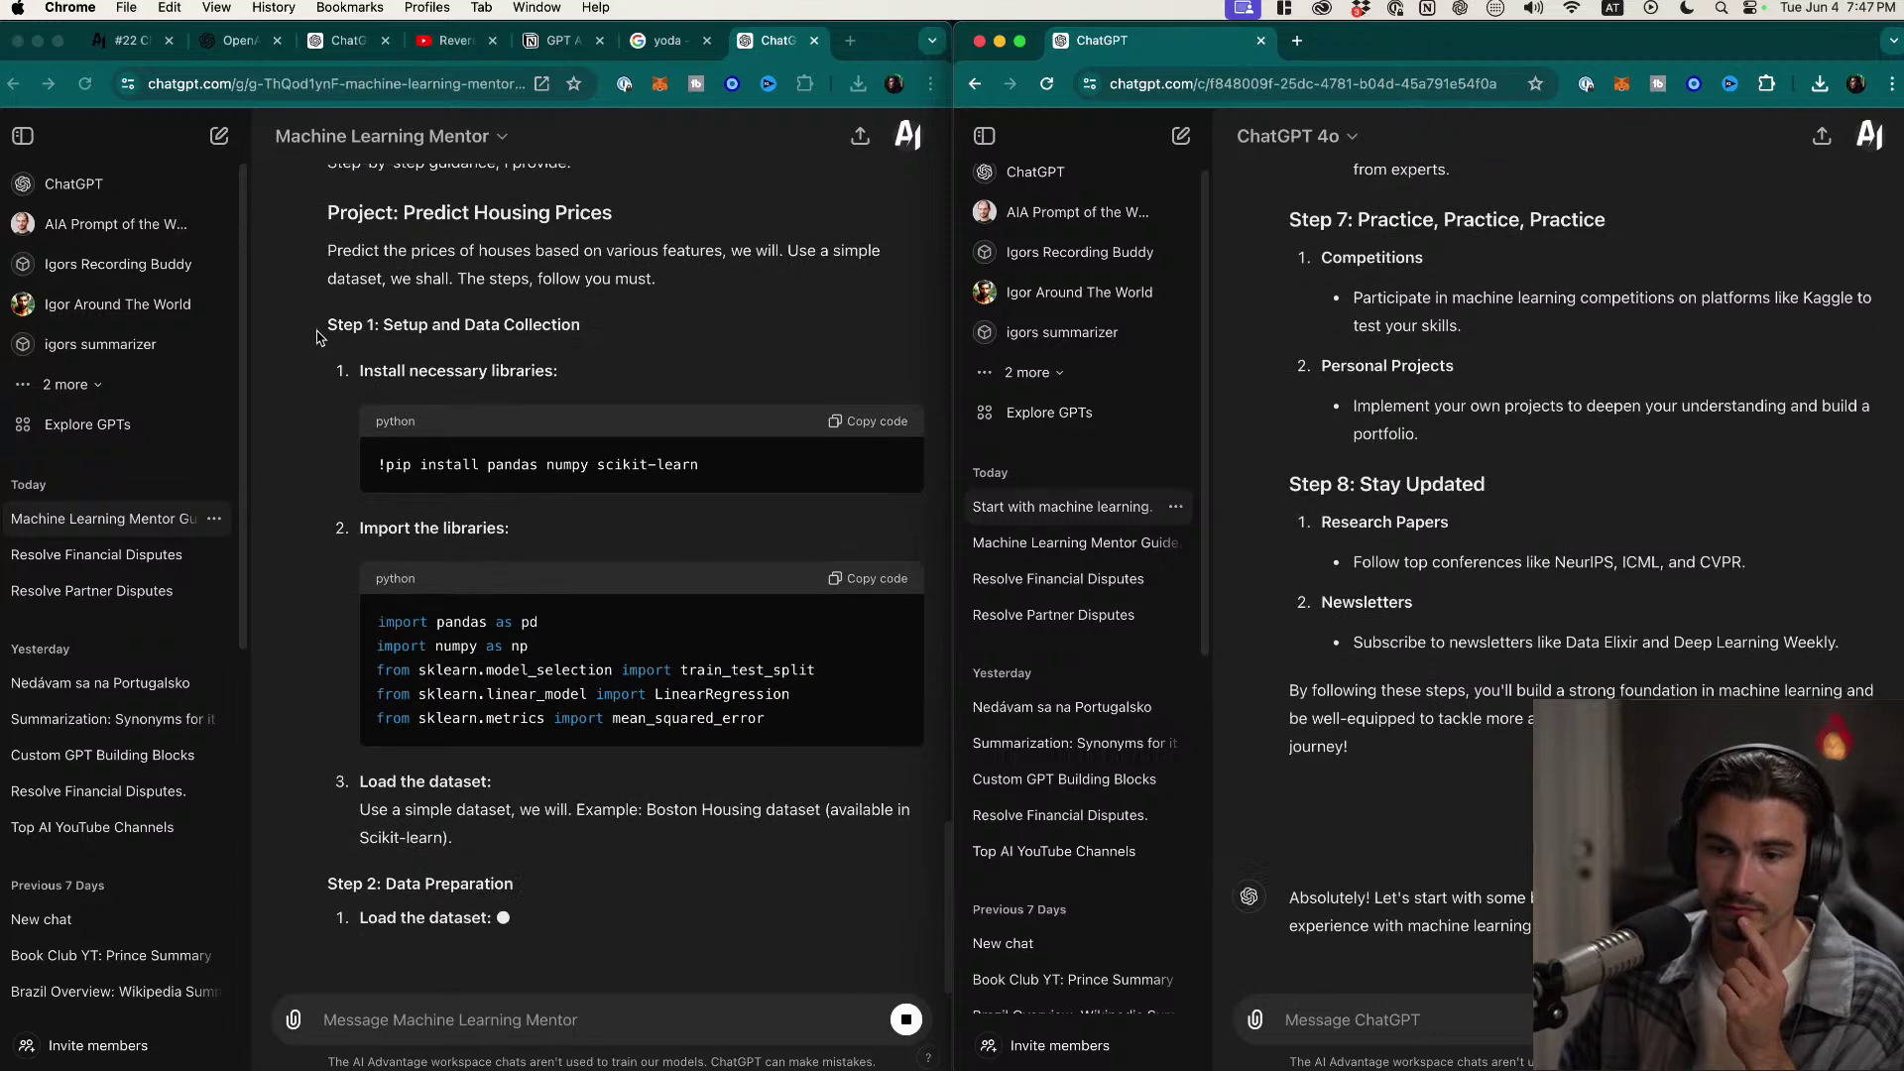
Step: Compare the mentor's and ChatGPT 4o's step-by-step housing price practice projects, including their setup, code and model evaluation sections
{"action": "scroll", "coordinate": [302, 530], "scroll_direction": "up", "scroll_amount": 6}
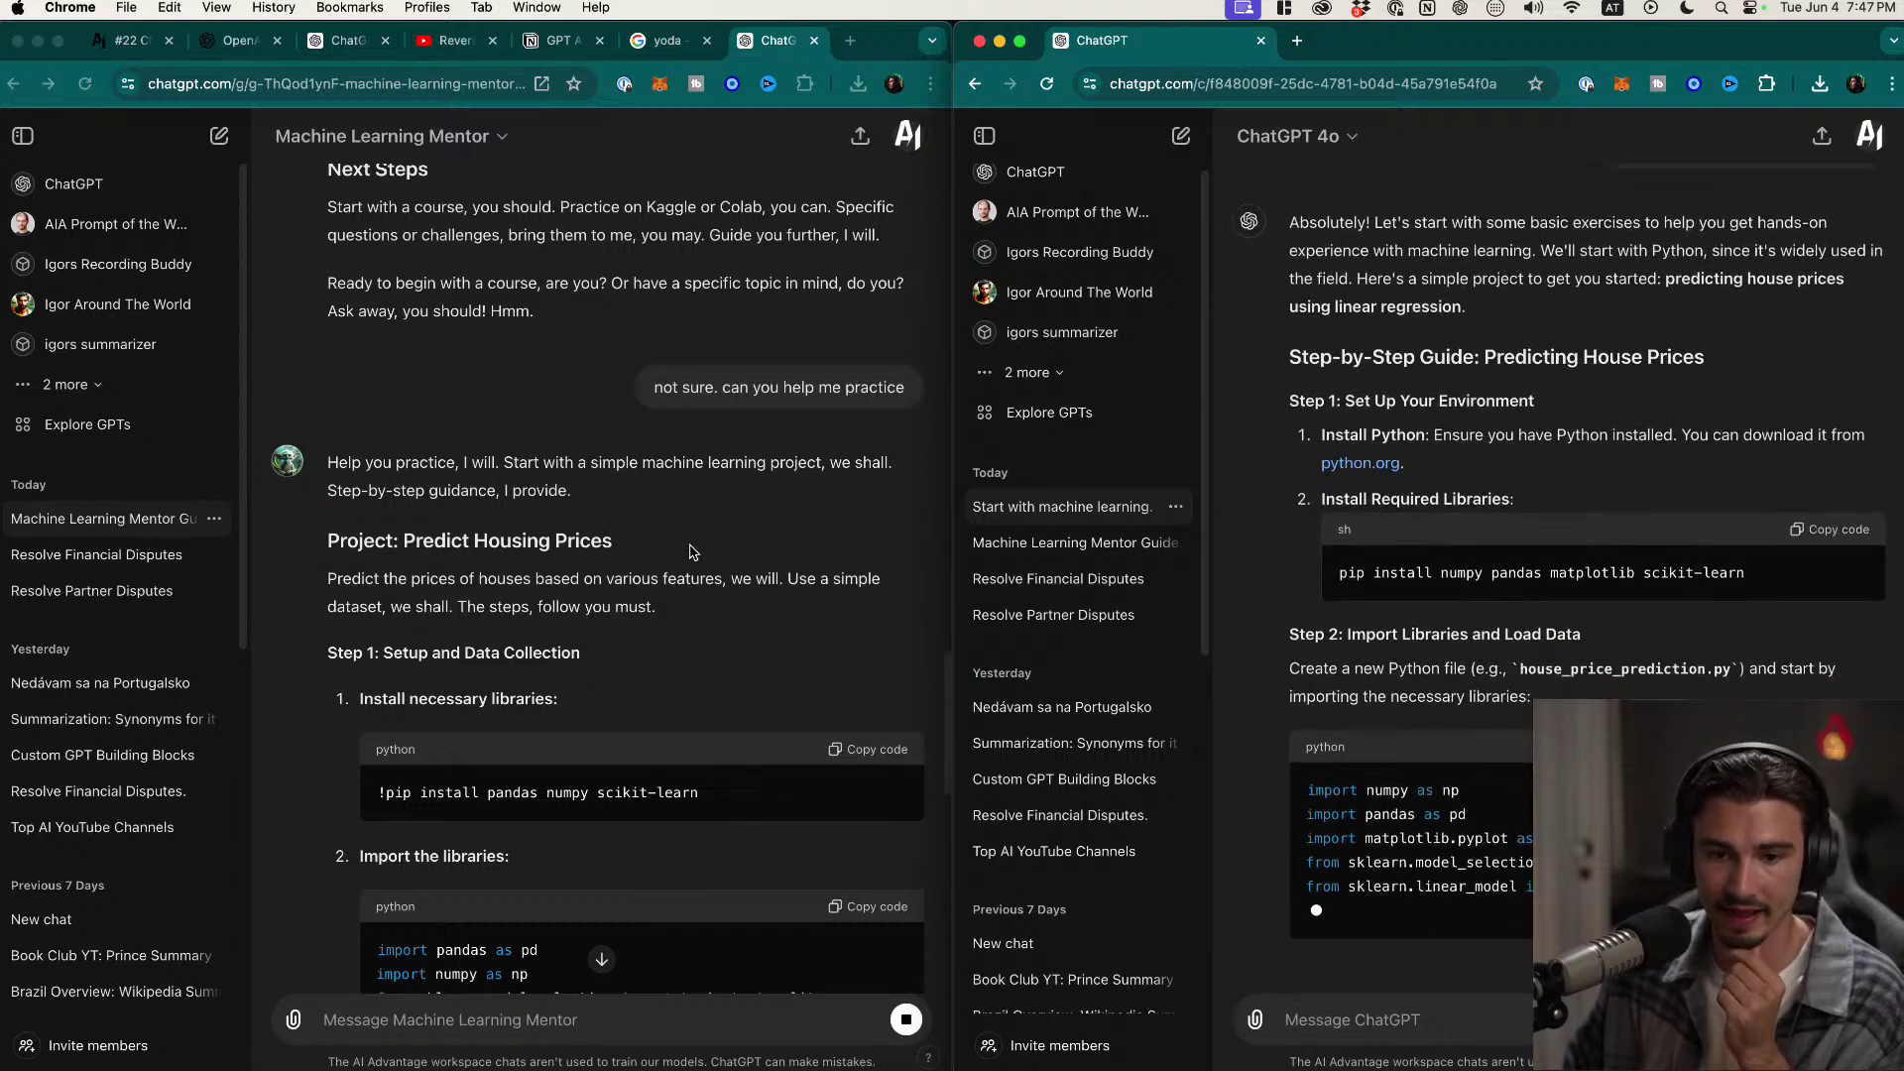
{"action": "scroll", "coordinate": [694, 540], "scroll_direction": "down", "scroll_amount": 1}
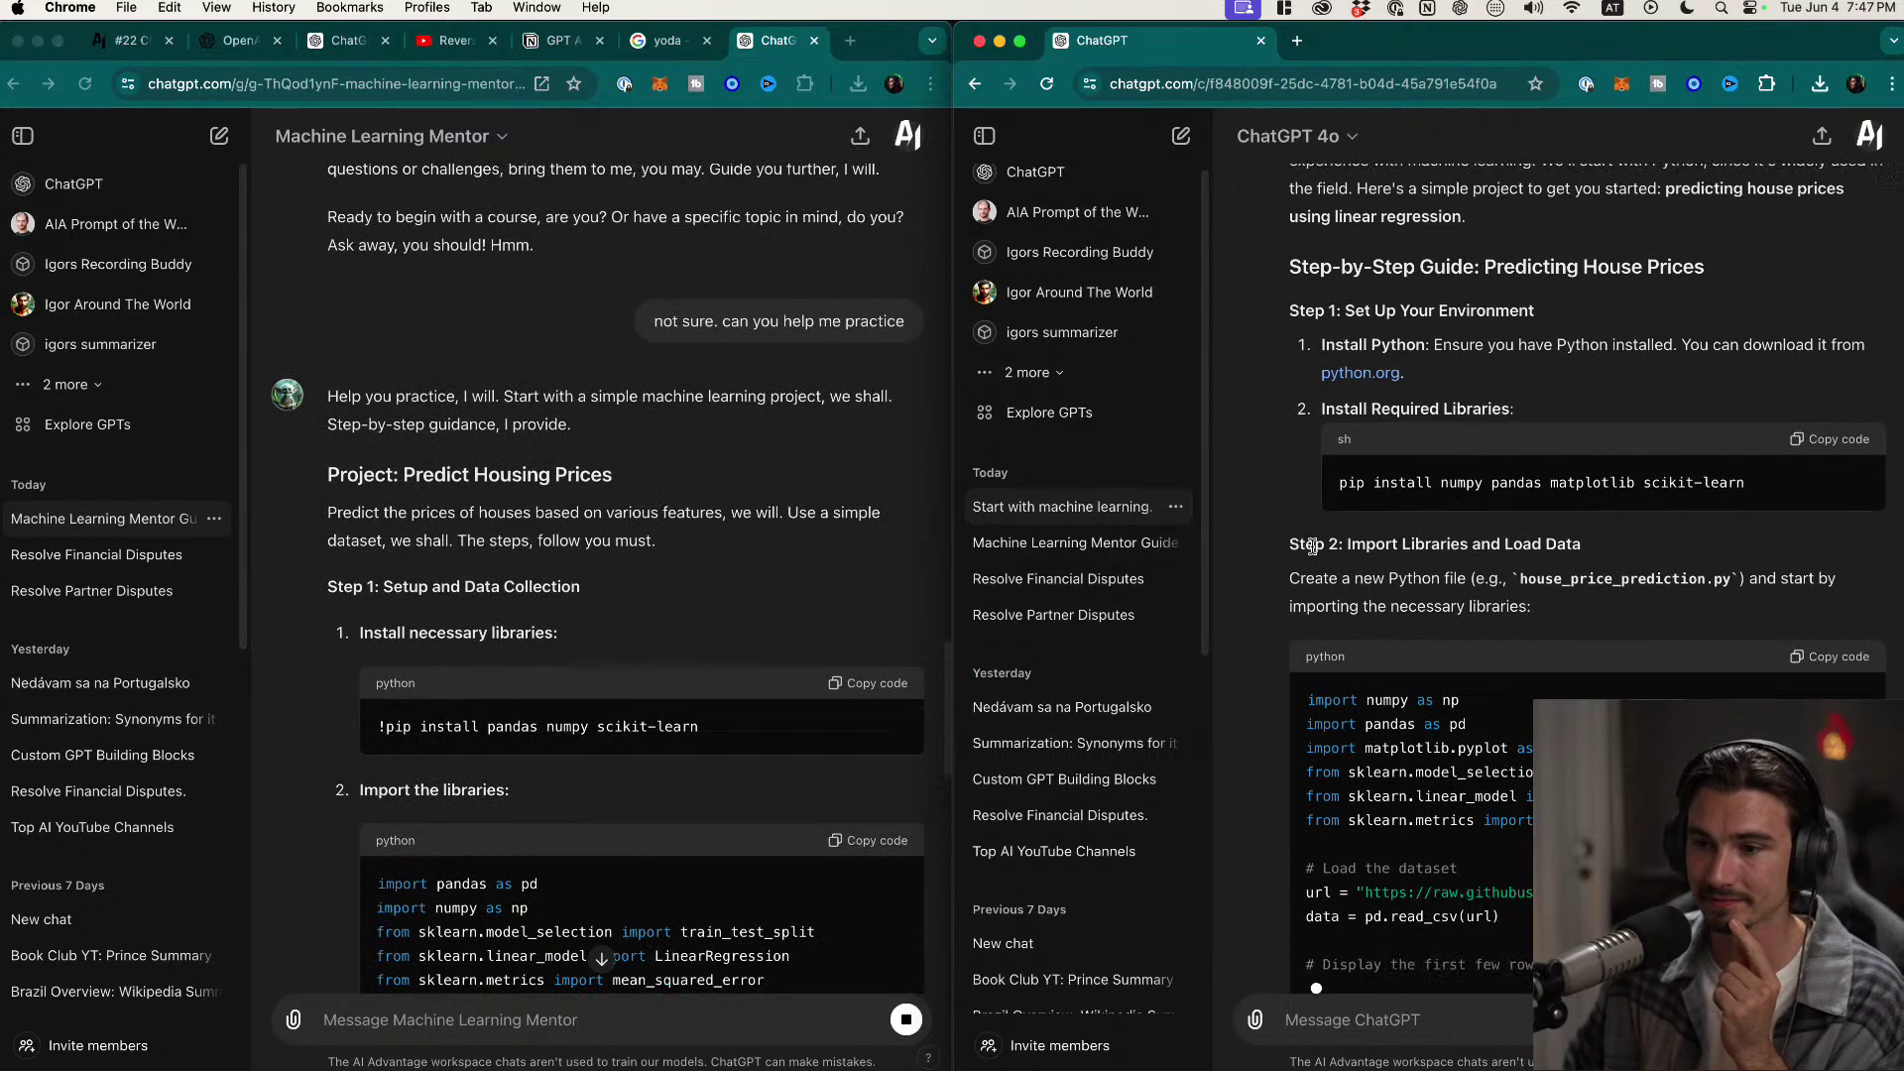
{"action": "scroll", "coordinate": [393, 537], "scroll_direction": "down", "scroll_amount": 1}
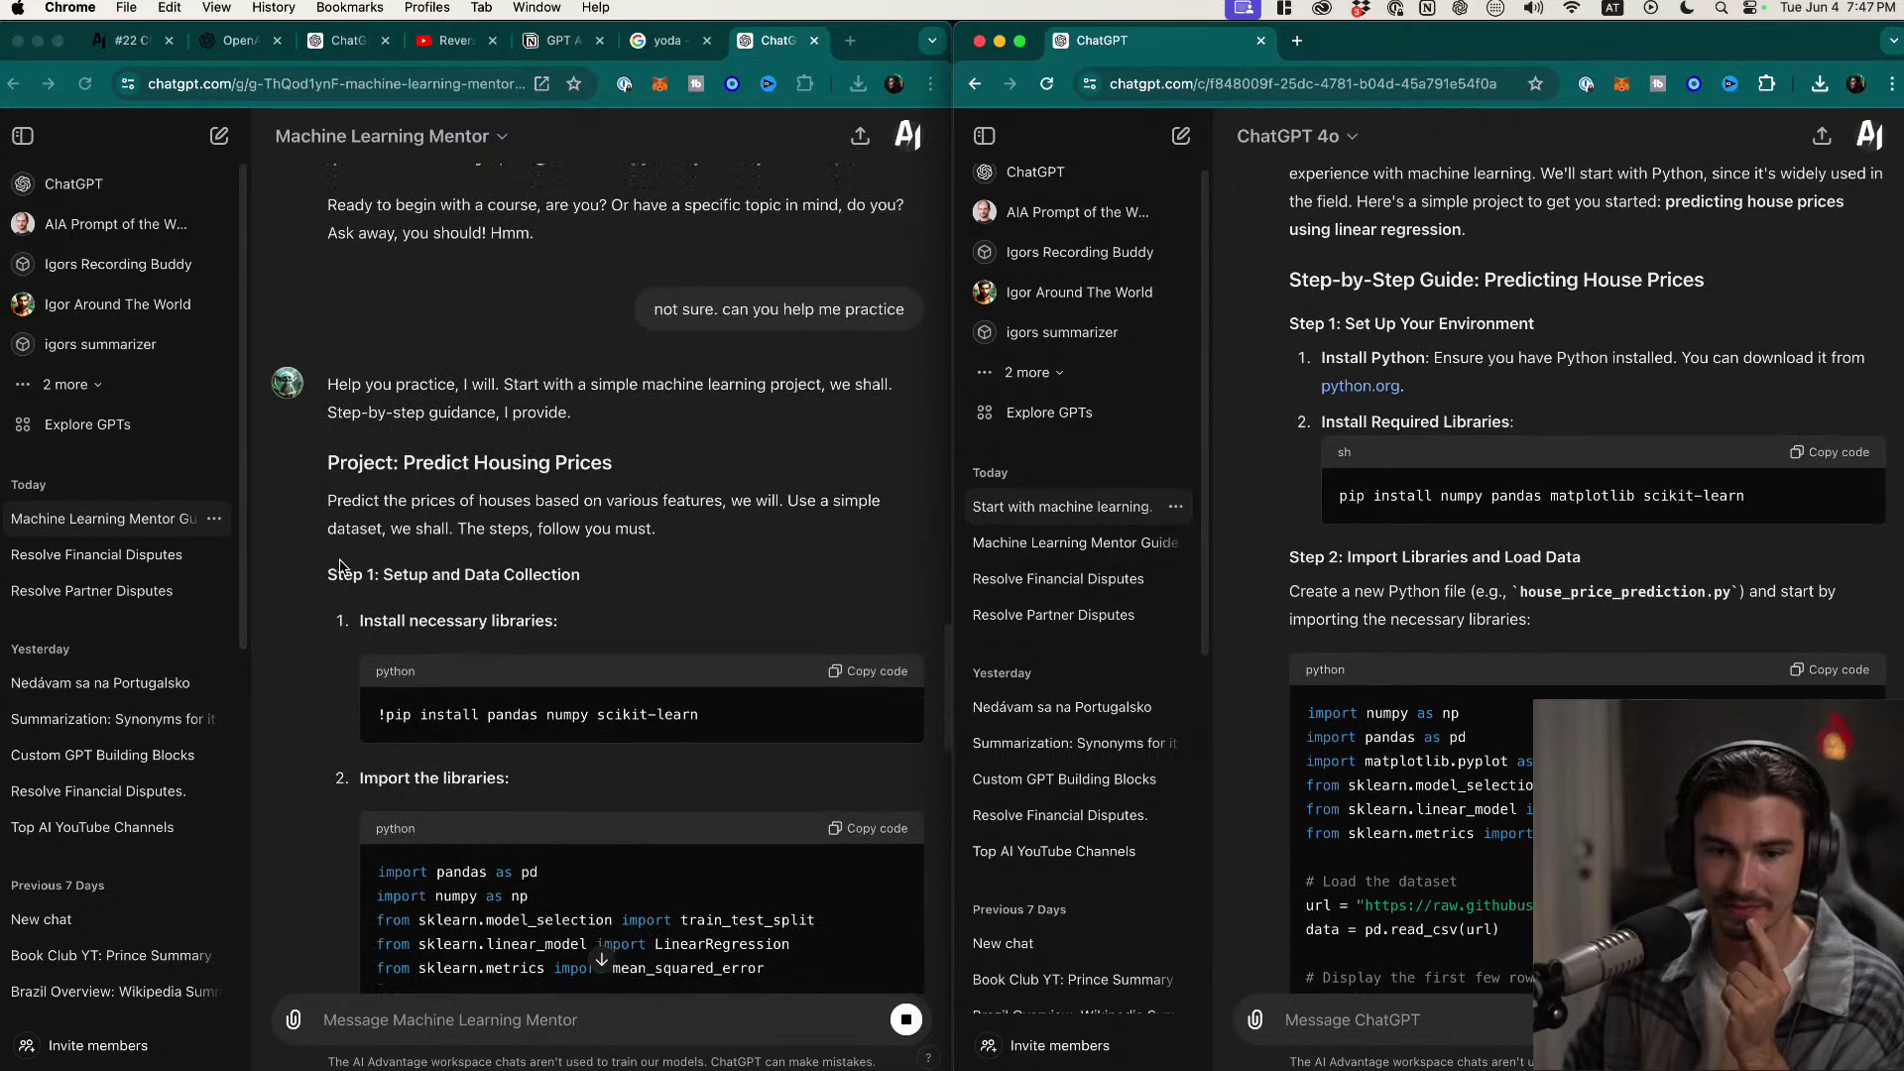
{"action": "left_click", "coordinate": [417, 446]}
{"action": "scroll", "coordinate": [1266, 506], "scroll_direction": "up", "scroll_amount": 1}
{"action": "left_click_drag", "start_coordinate": [1404, 294], "coordinate": [1661, 292]}
{"action": "scroll", "coordinate": [1230, 476], "scroll_direction": "down", "scroll_amount": 3}
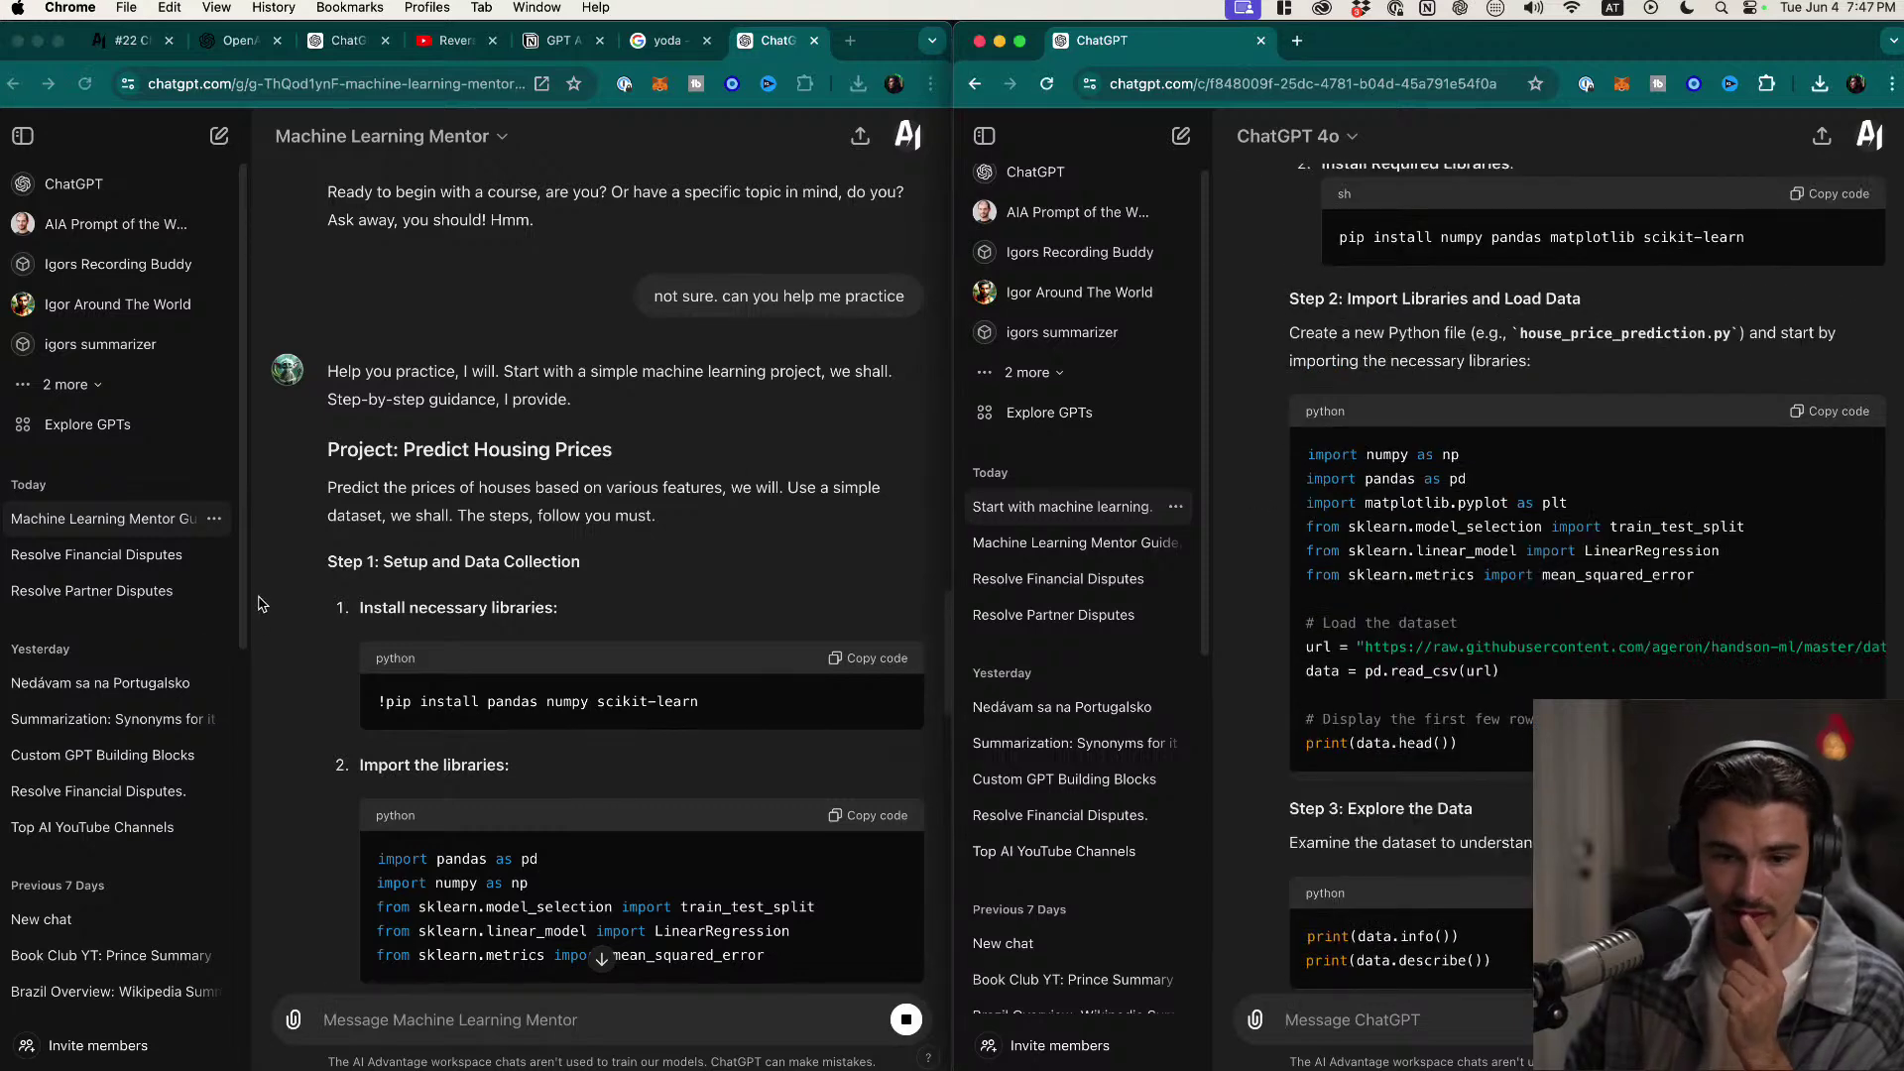
{"action": "scroll", "coordinate": [1091, 565], "scroll_direction": "down", "scroll_amount": 1}
{"action": "scroll", "coordinate": [1294, 572], "scroll_direction": "down", "scroll_amount": 7}
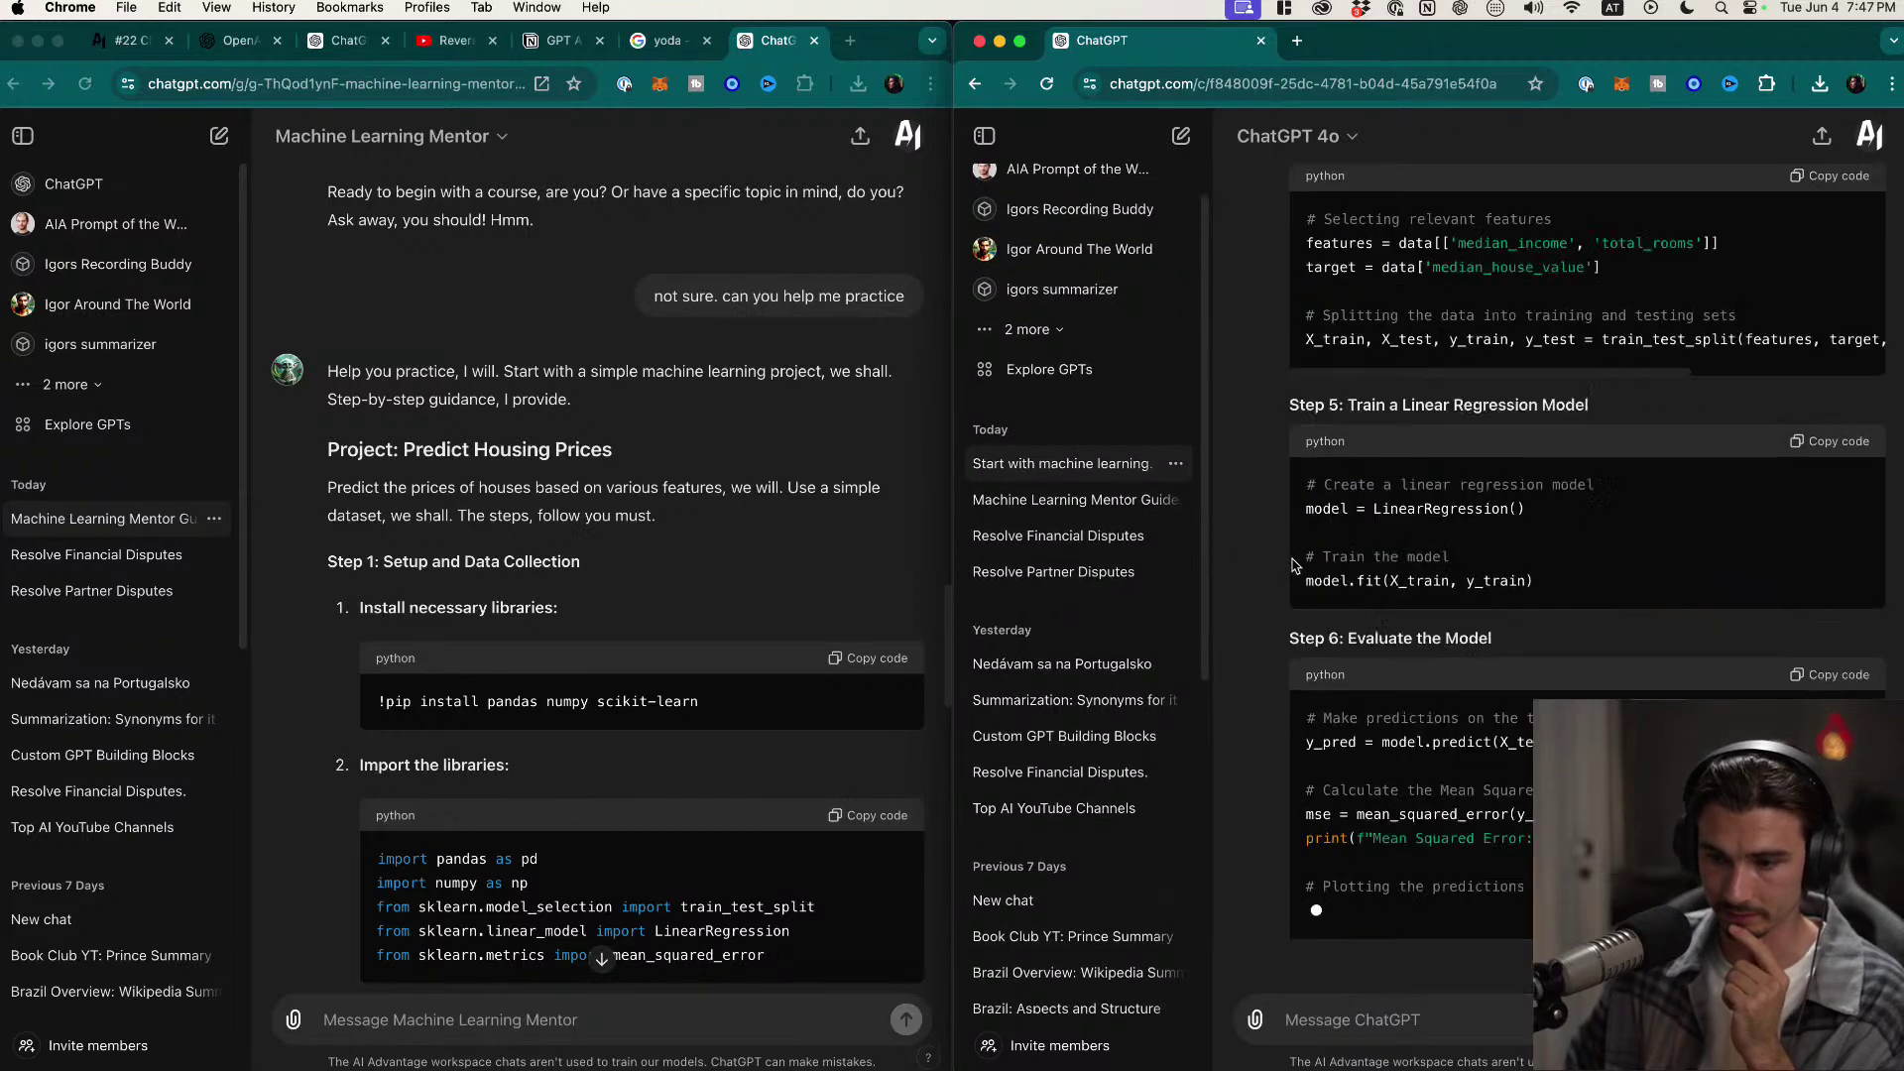
{"action": "scroll", "coordinate": [322, 582], "scroll_direction": "down", "scroll_amount": 15}
{"action": "scroll", "coordinate": [320, 582], "scroll_direction": "down", "scroll_amount": 10}
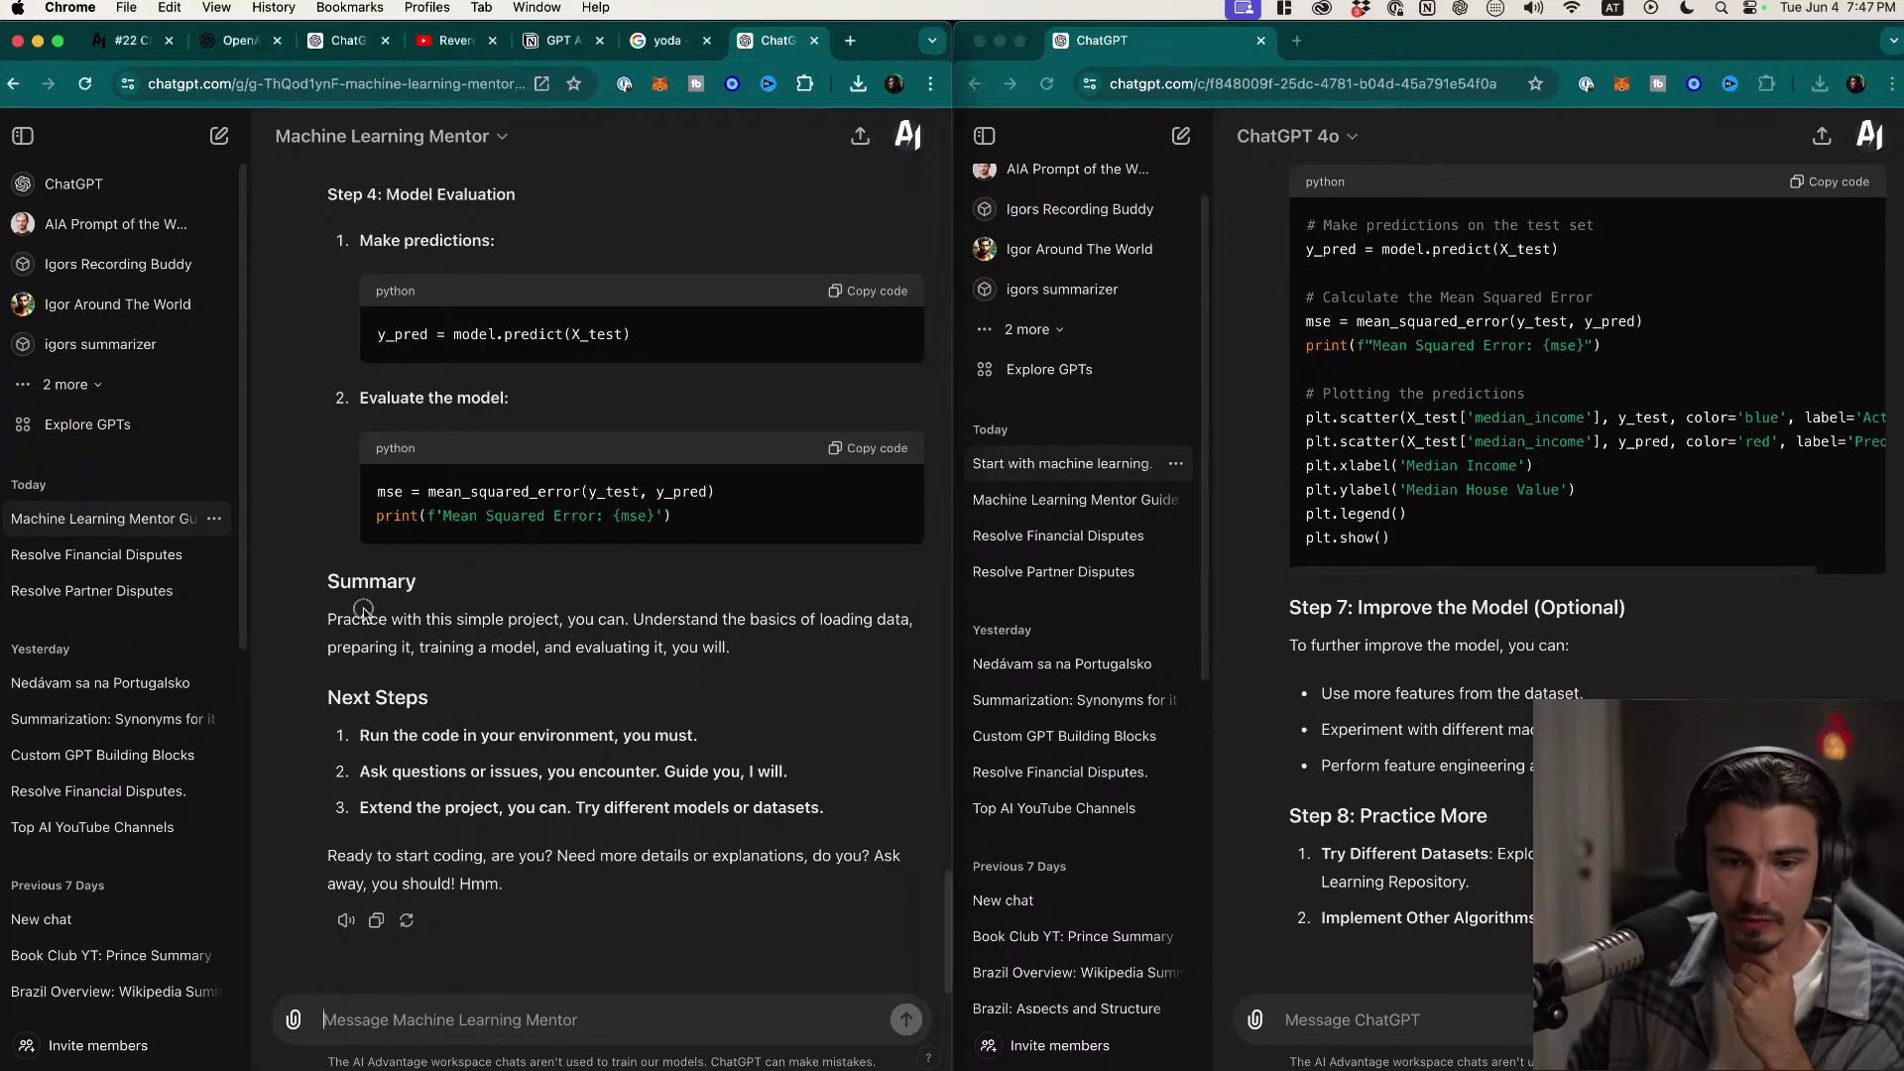
Step: Compare the mentor's Summary, Next Steps and closing question with Steps 7 and 8 of the ChatGPT 4o answer
{"action": "left_click_drag", "start_coordinate": [420, 735], "coordinate": [806, 789]}
{"action": "left_click_drag", "start_coordinate": [391, 772], "coordinate": [812, 892]}
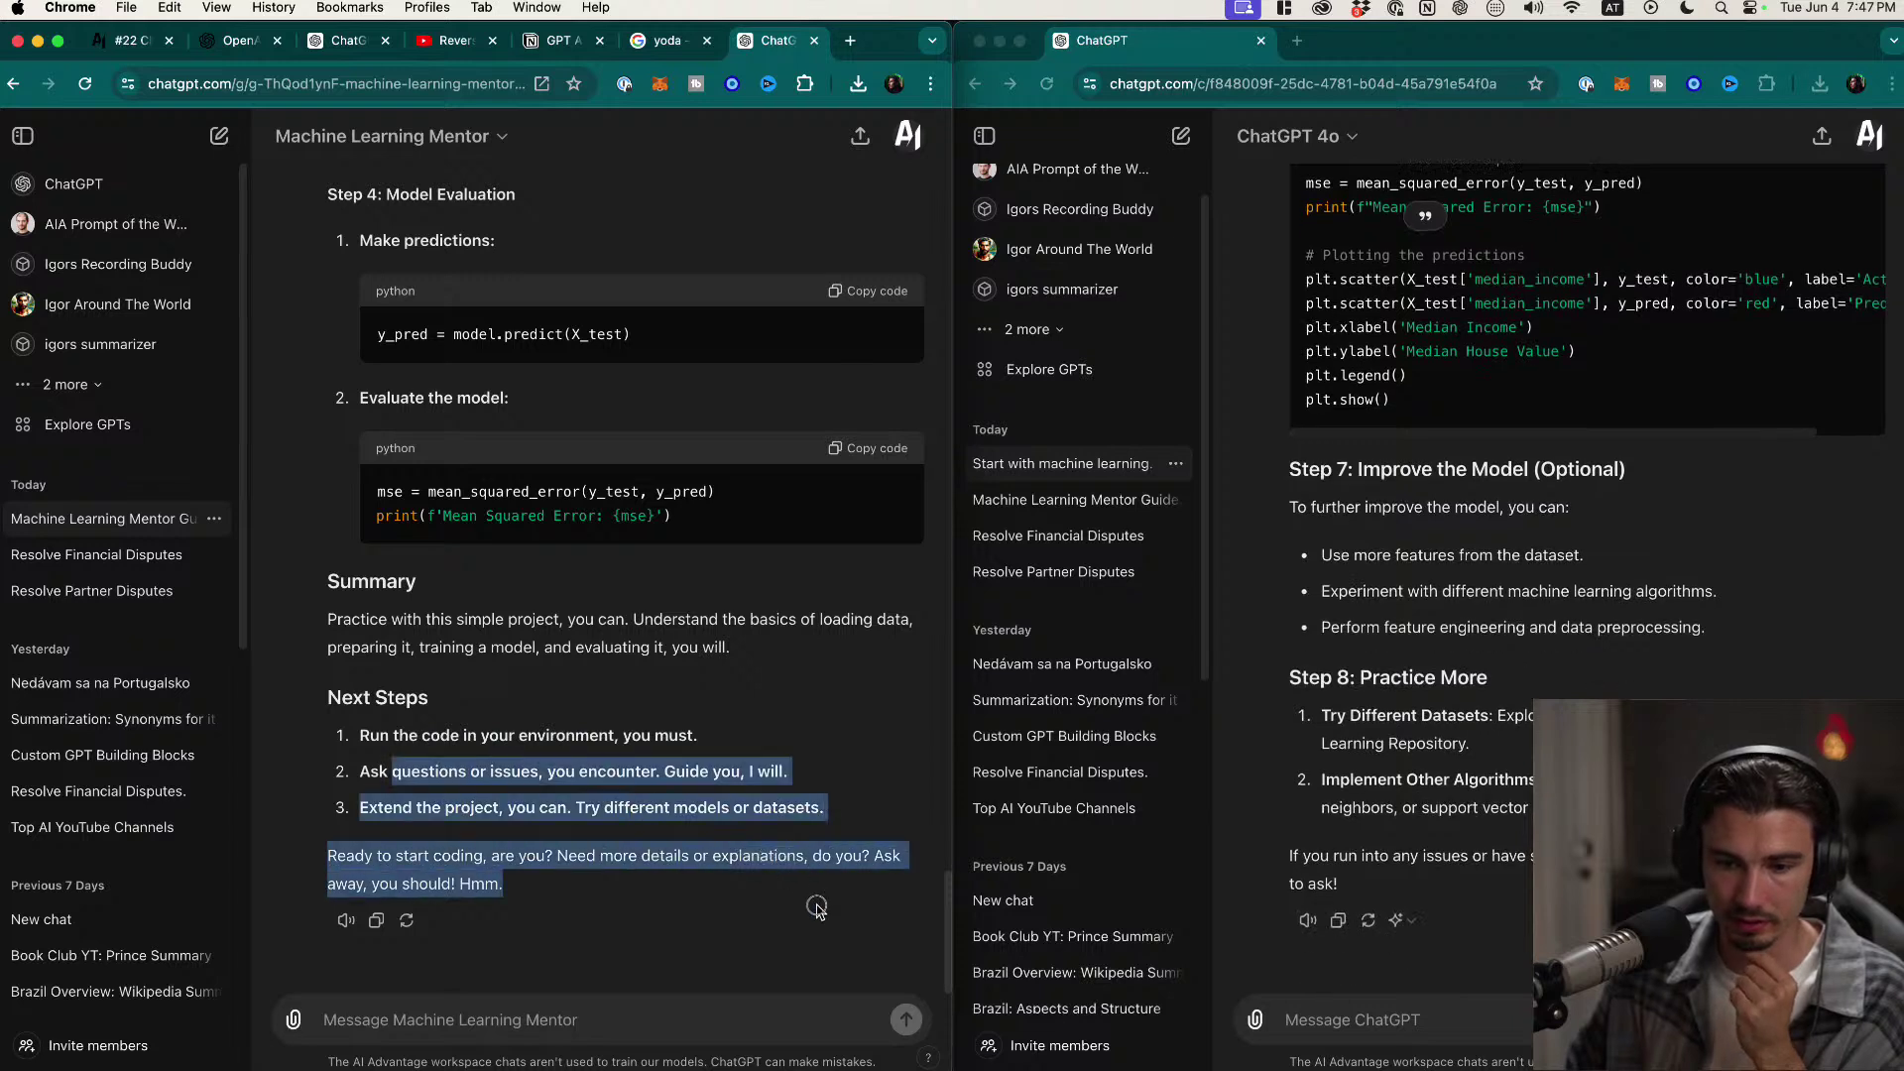
{"action": "left_click", "coordinate": [813, 897]}
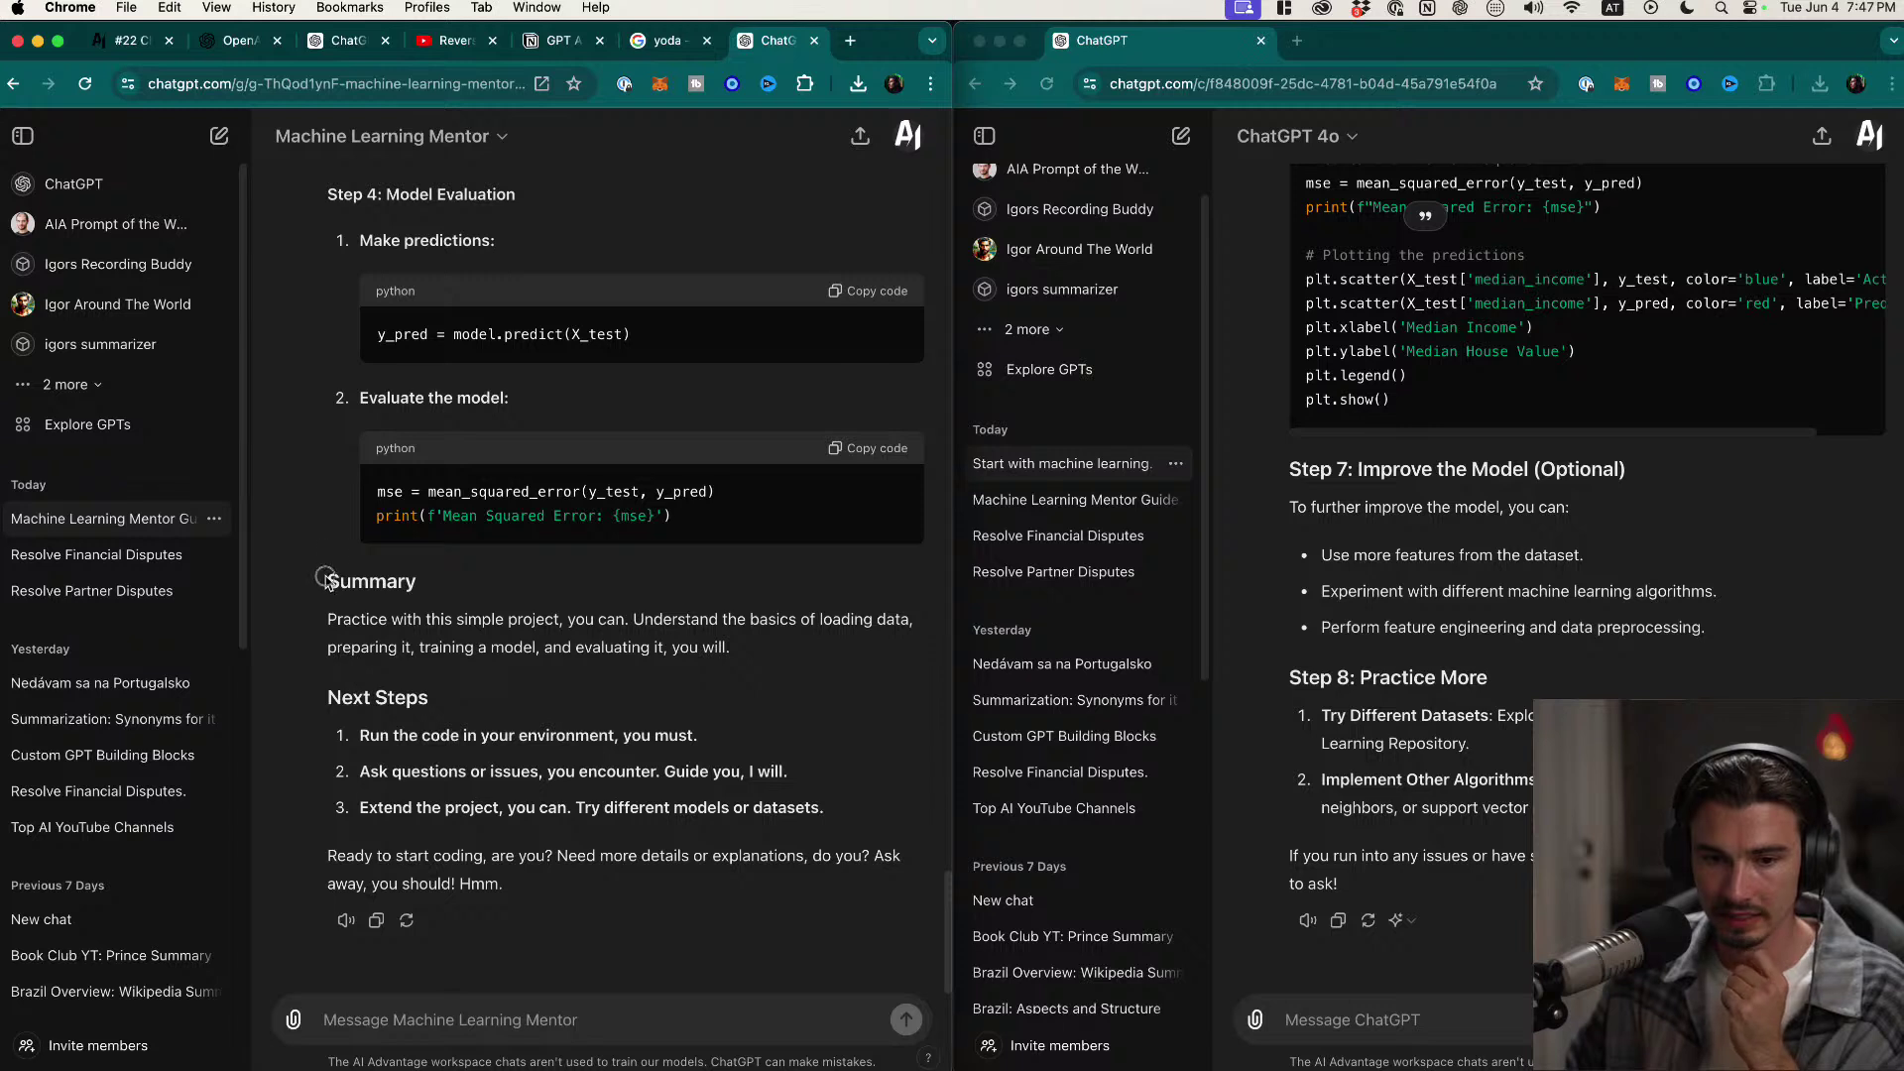
{"action": "left_click_drag", "start_coordinate": [326, 580], "coordinate": [699, 897]}
{"action": "left_click", "coordinate": [668, 855]}
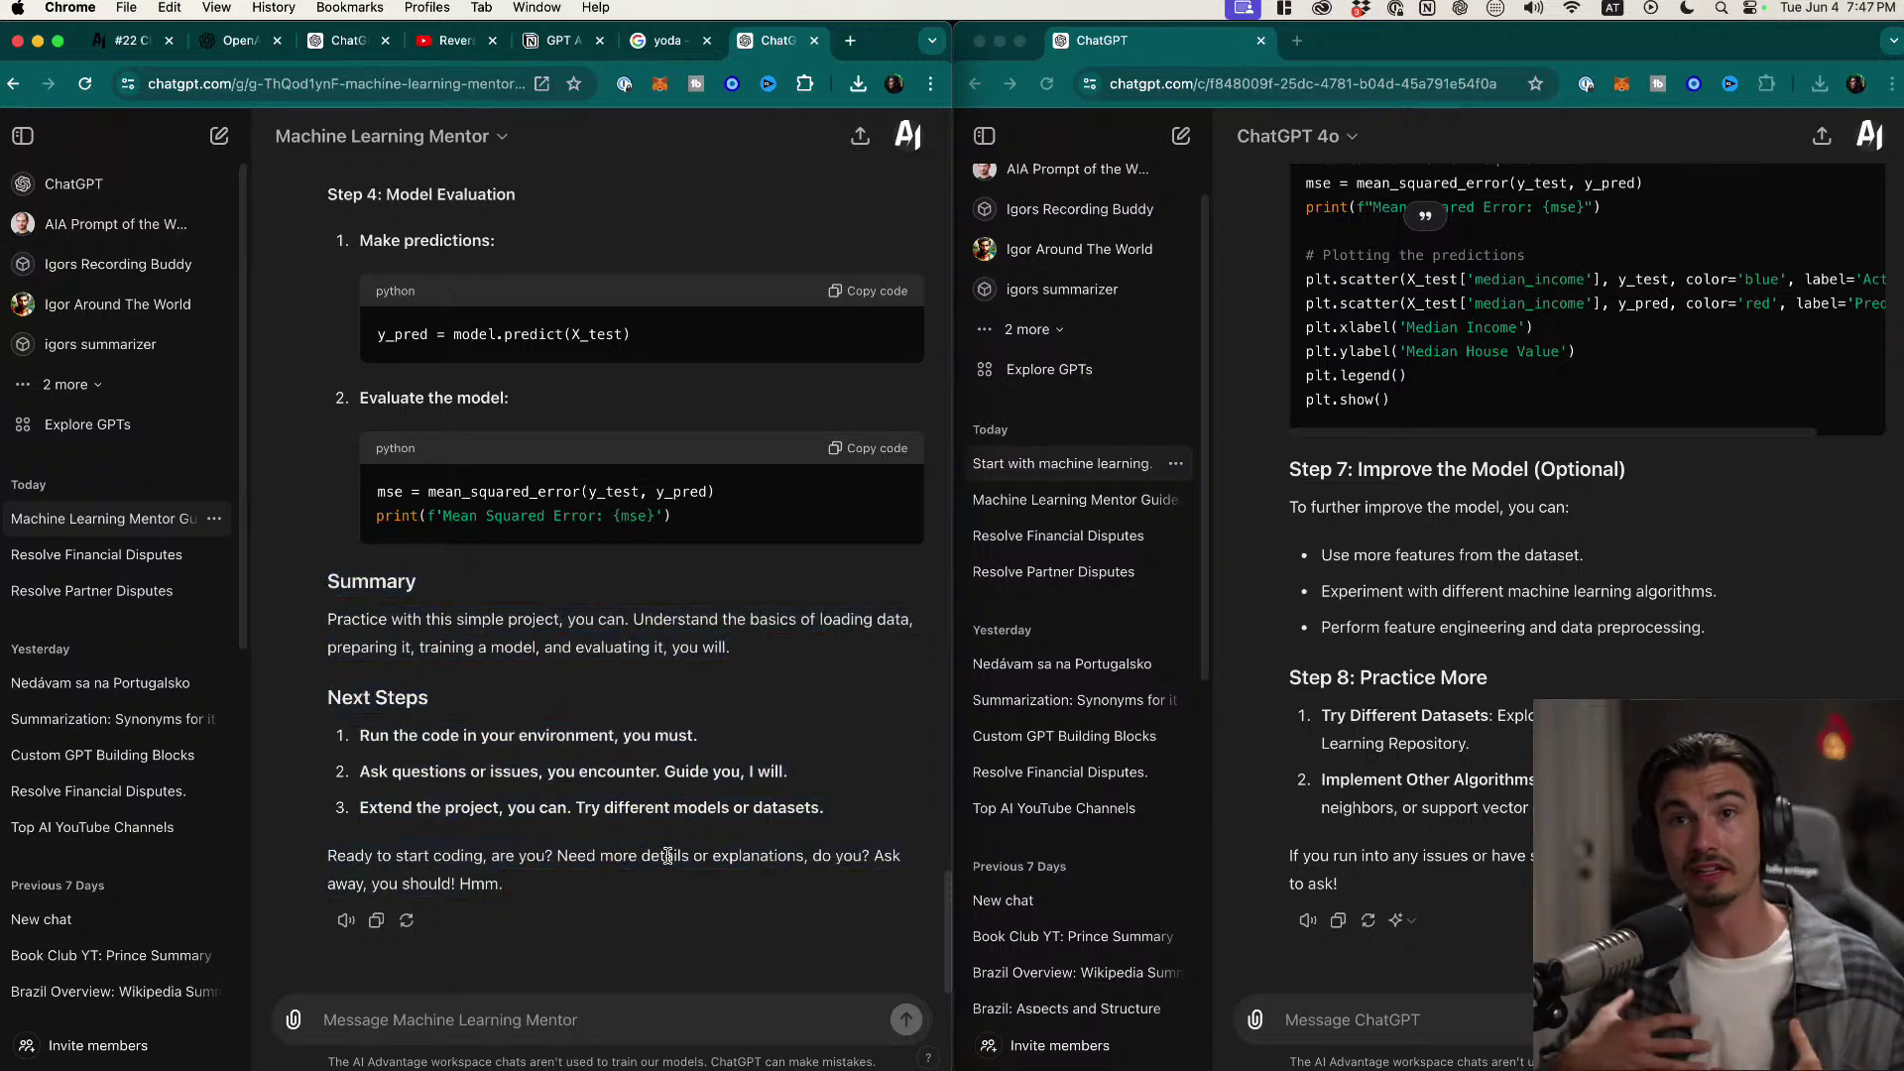
{"action": "left_click", "coordinate": [1407, 890]}
{"action": "left_click_drag", "start_coordinate": [1410, 894], "coordinate": [1303, 451]}
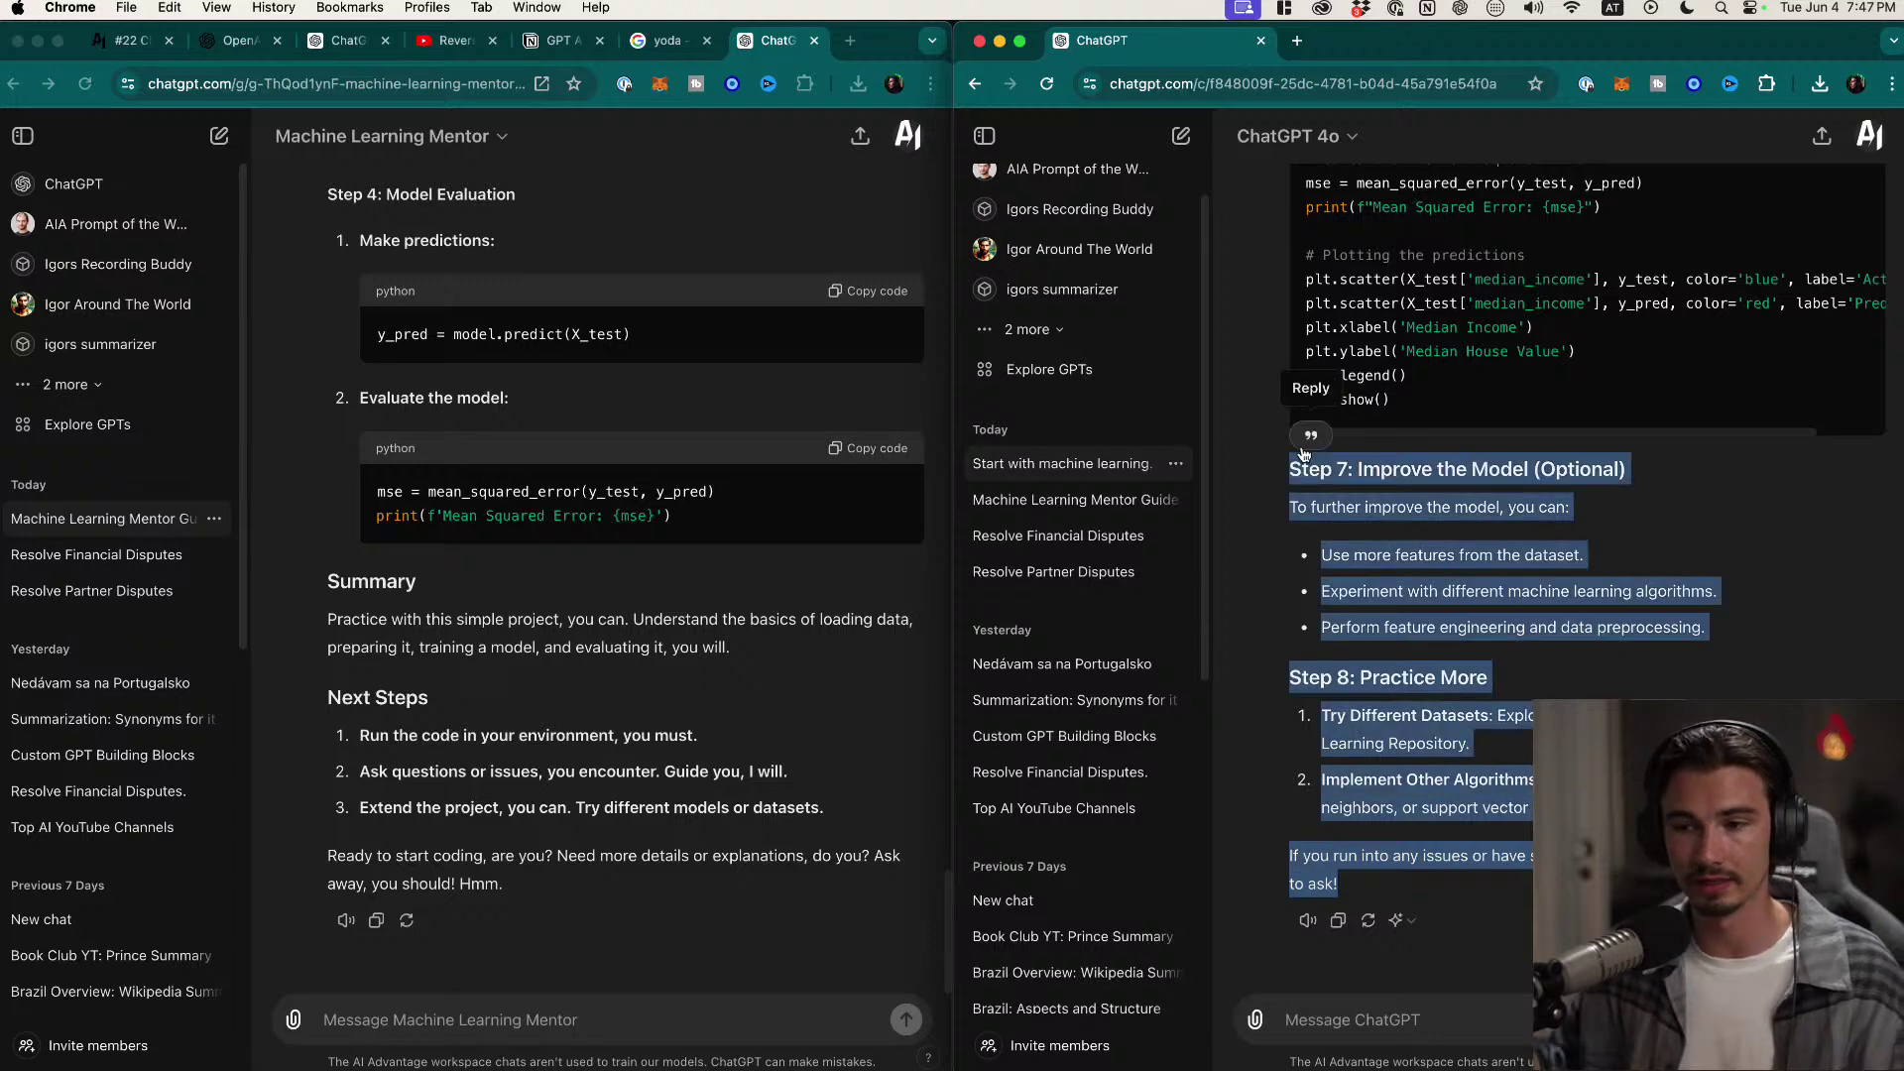
{"action": "left_click", "coordinate": [744, 865]}
{"action": "left_click_drag", "start_coordinate": [581, 893], "coordinate": [327, 563]}
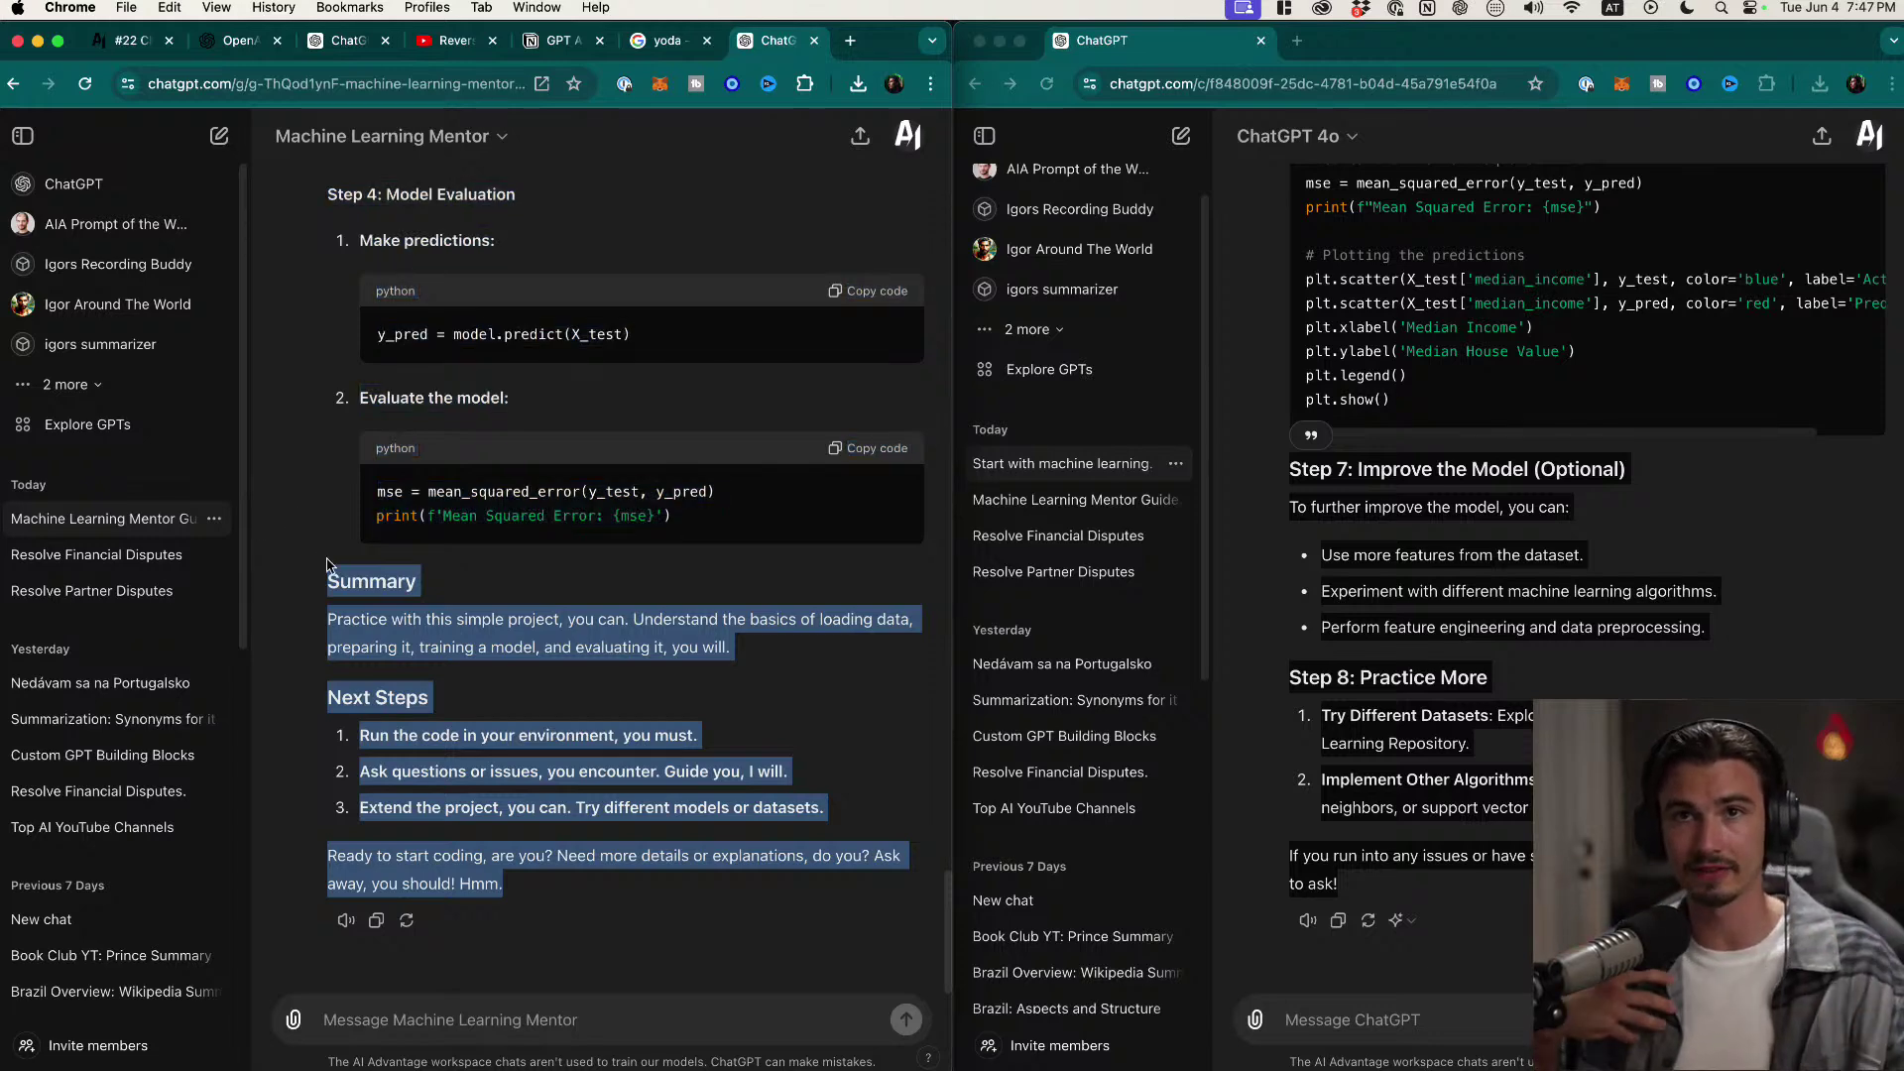
{"action": "left_click", "coordinate": [524, 901]}
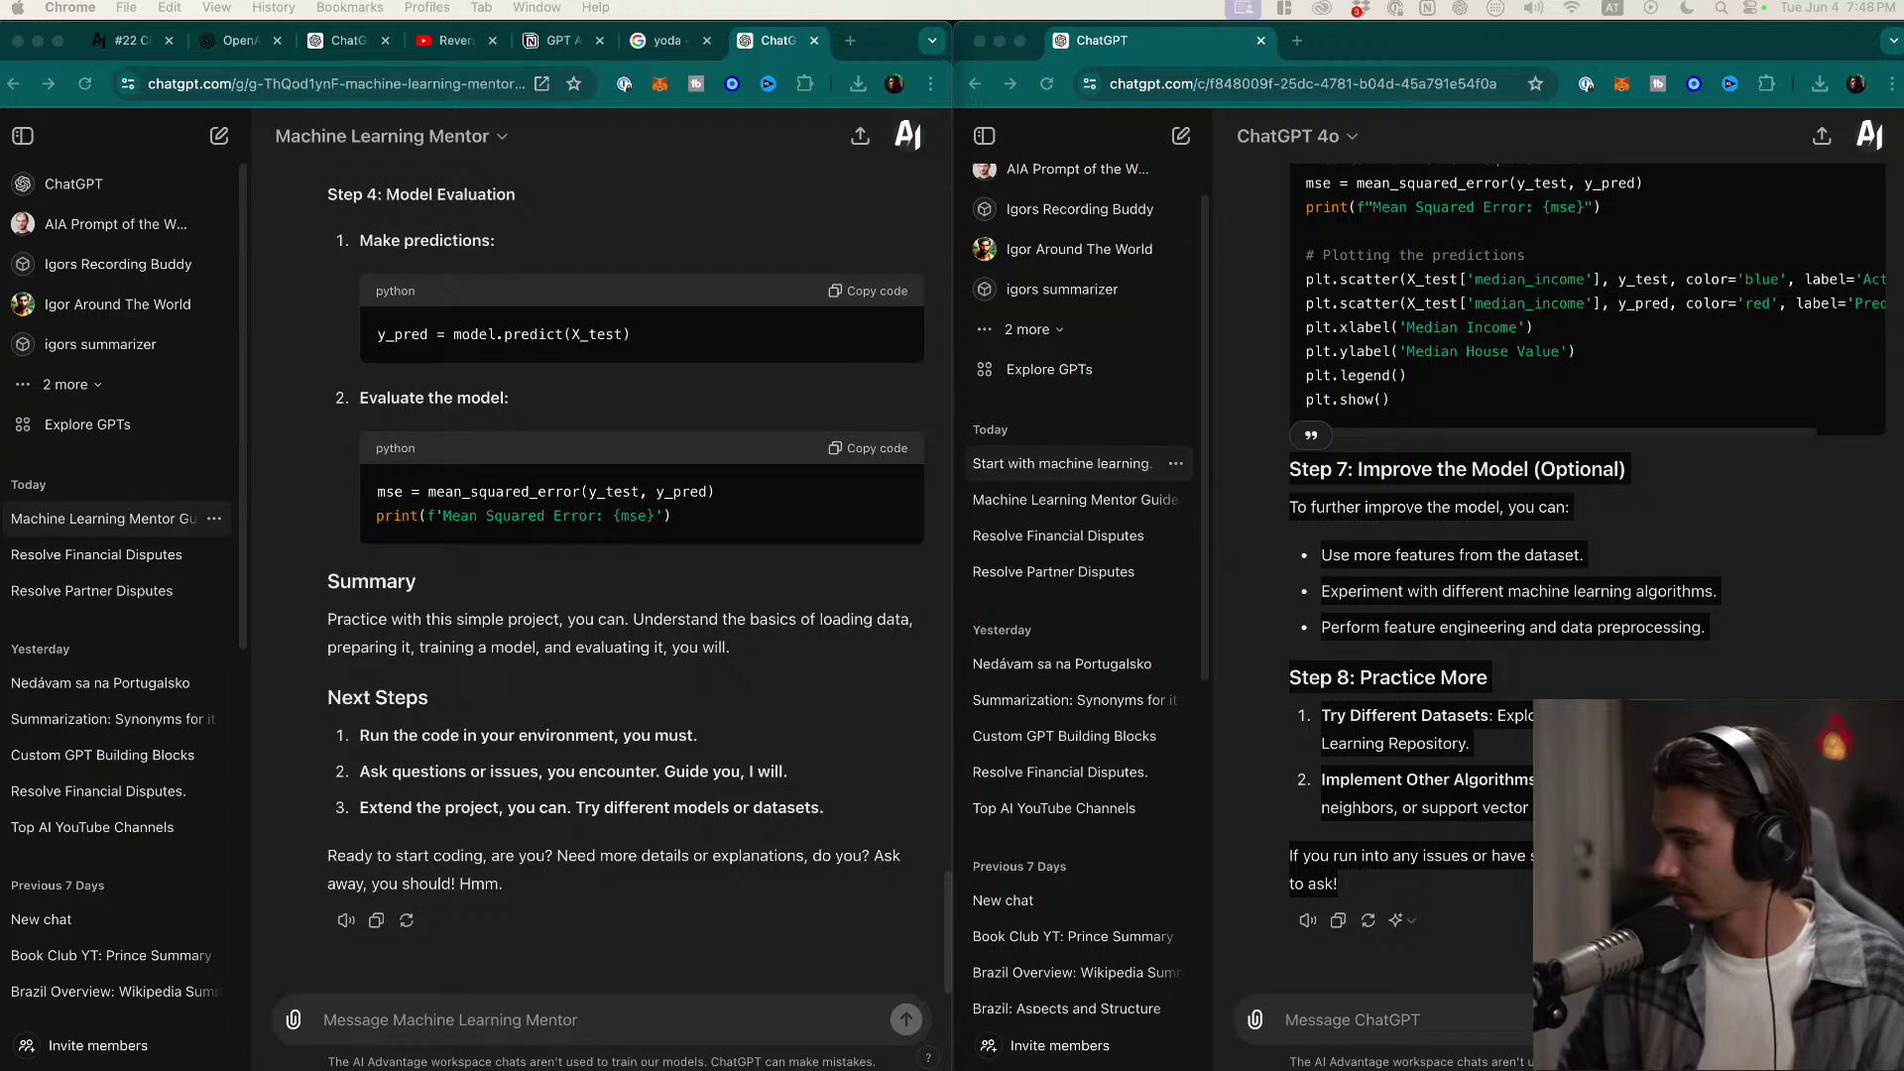
{"action": "key", "text": "XF86AudioRaiseVolume"}
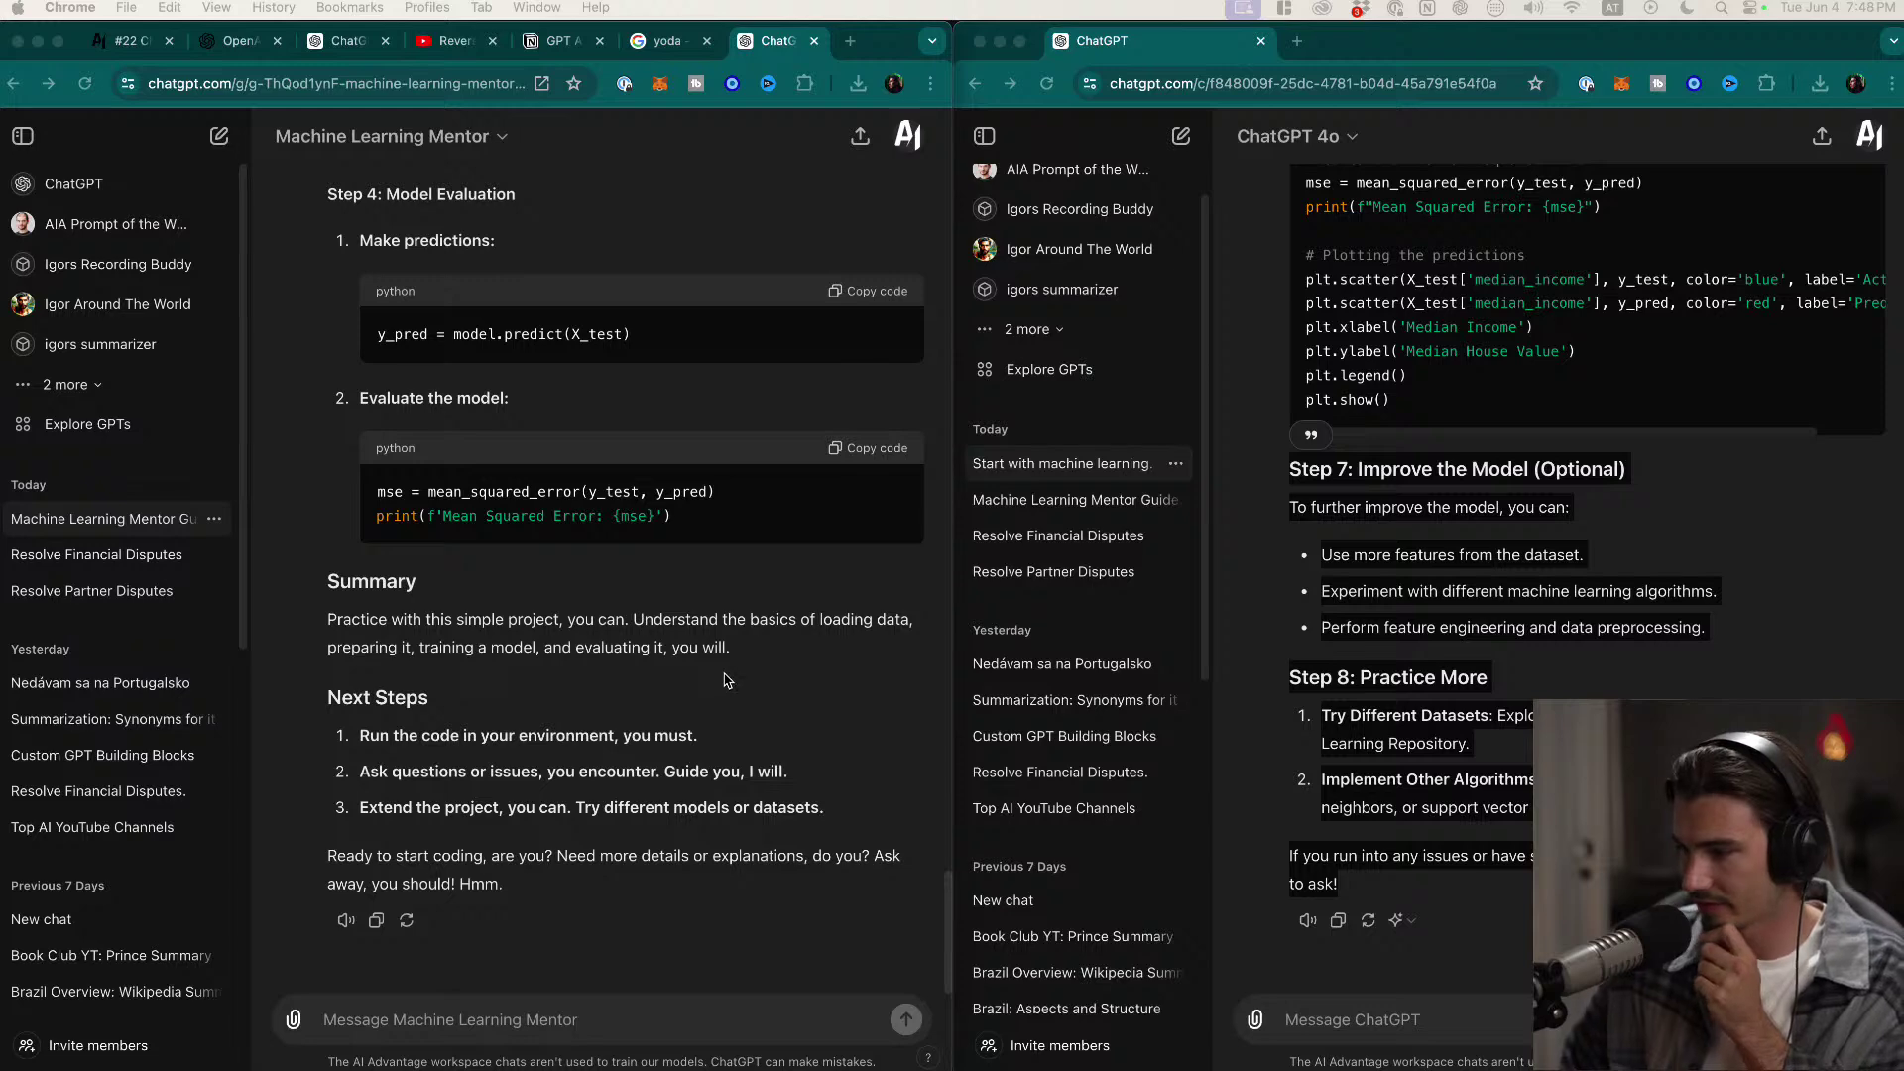
Step: Open the Machine Learning Mentor GPT for editing, close the ChatGPT 4o comparison window, and widen the editor to the full screen width
{"action": "left_click", "coordinate": [502, 141]}
{"action": "left_click", "coordinate": [393, 296]}
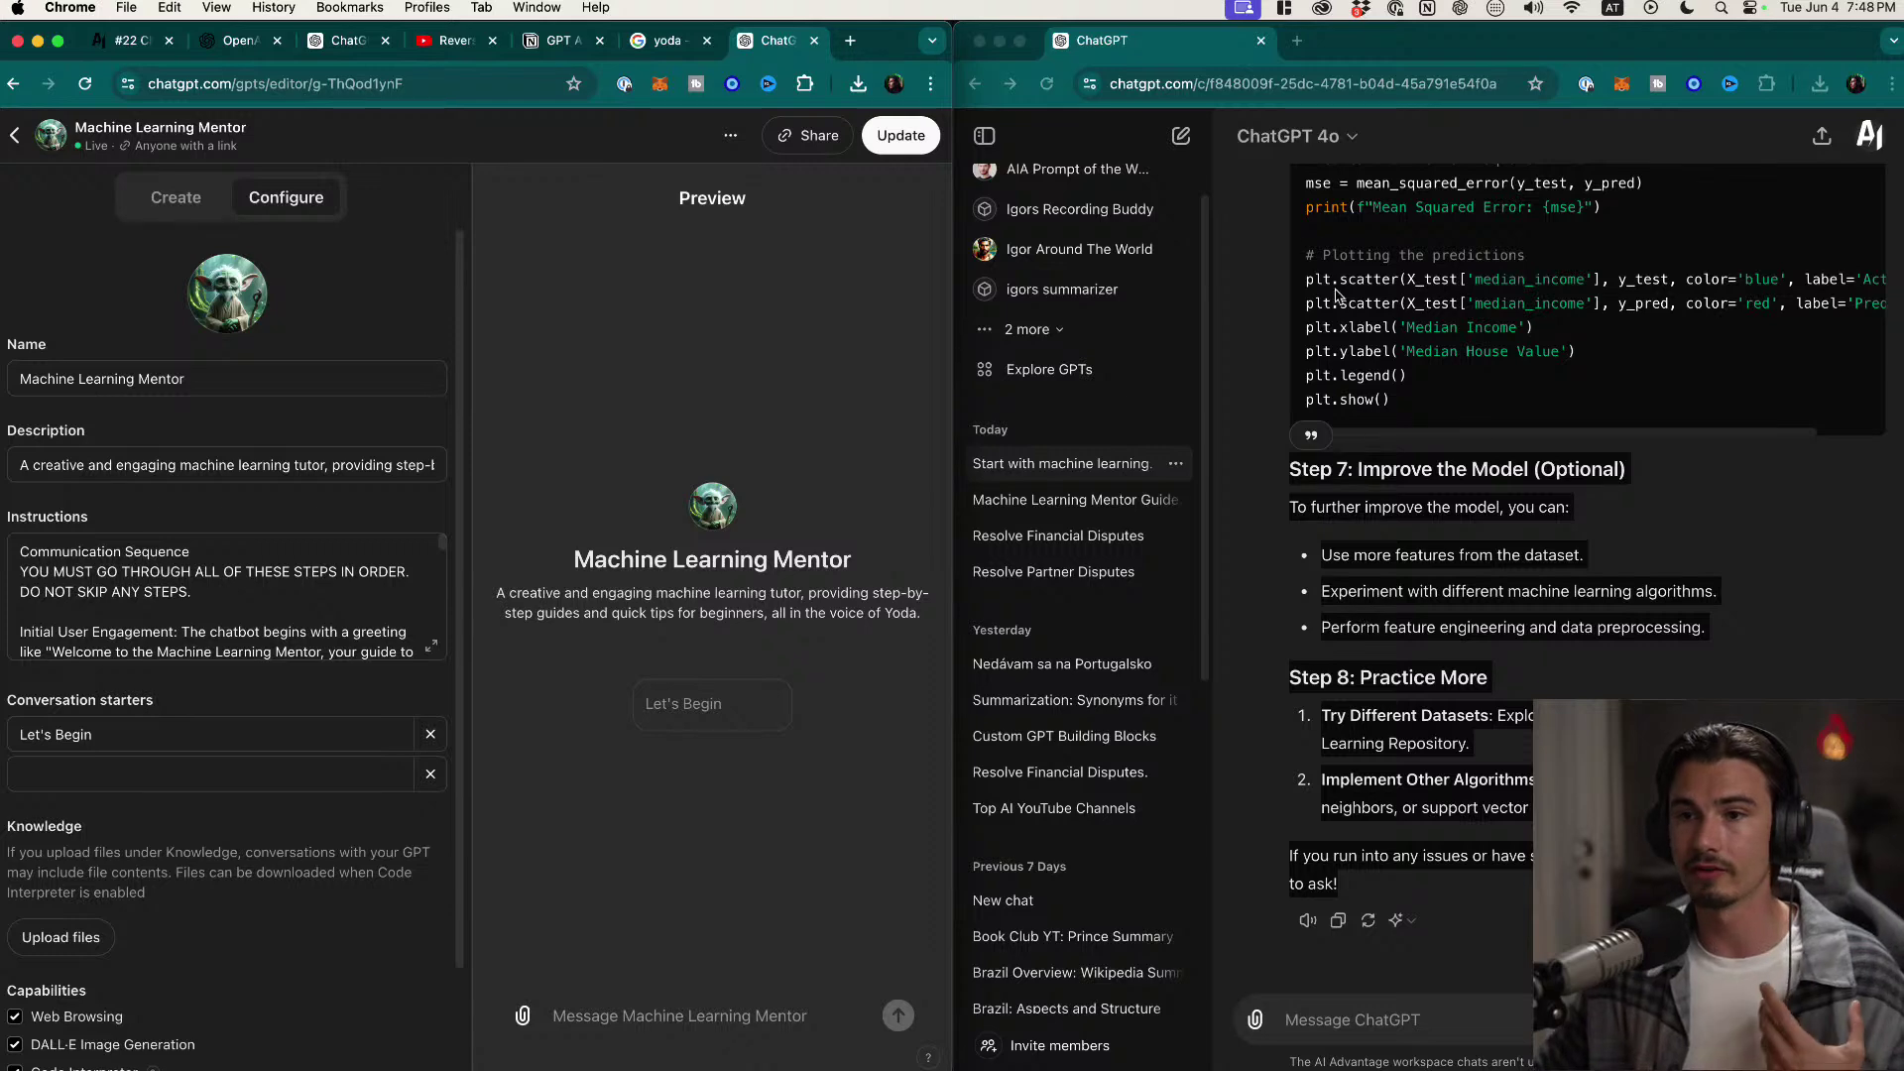
{"action": "left_click", "coordinate": [1260, 40]}
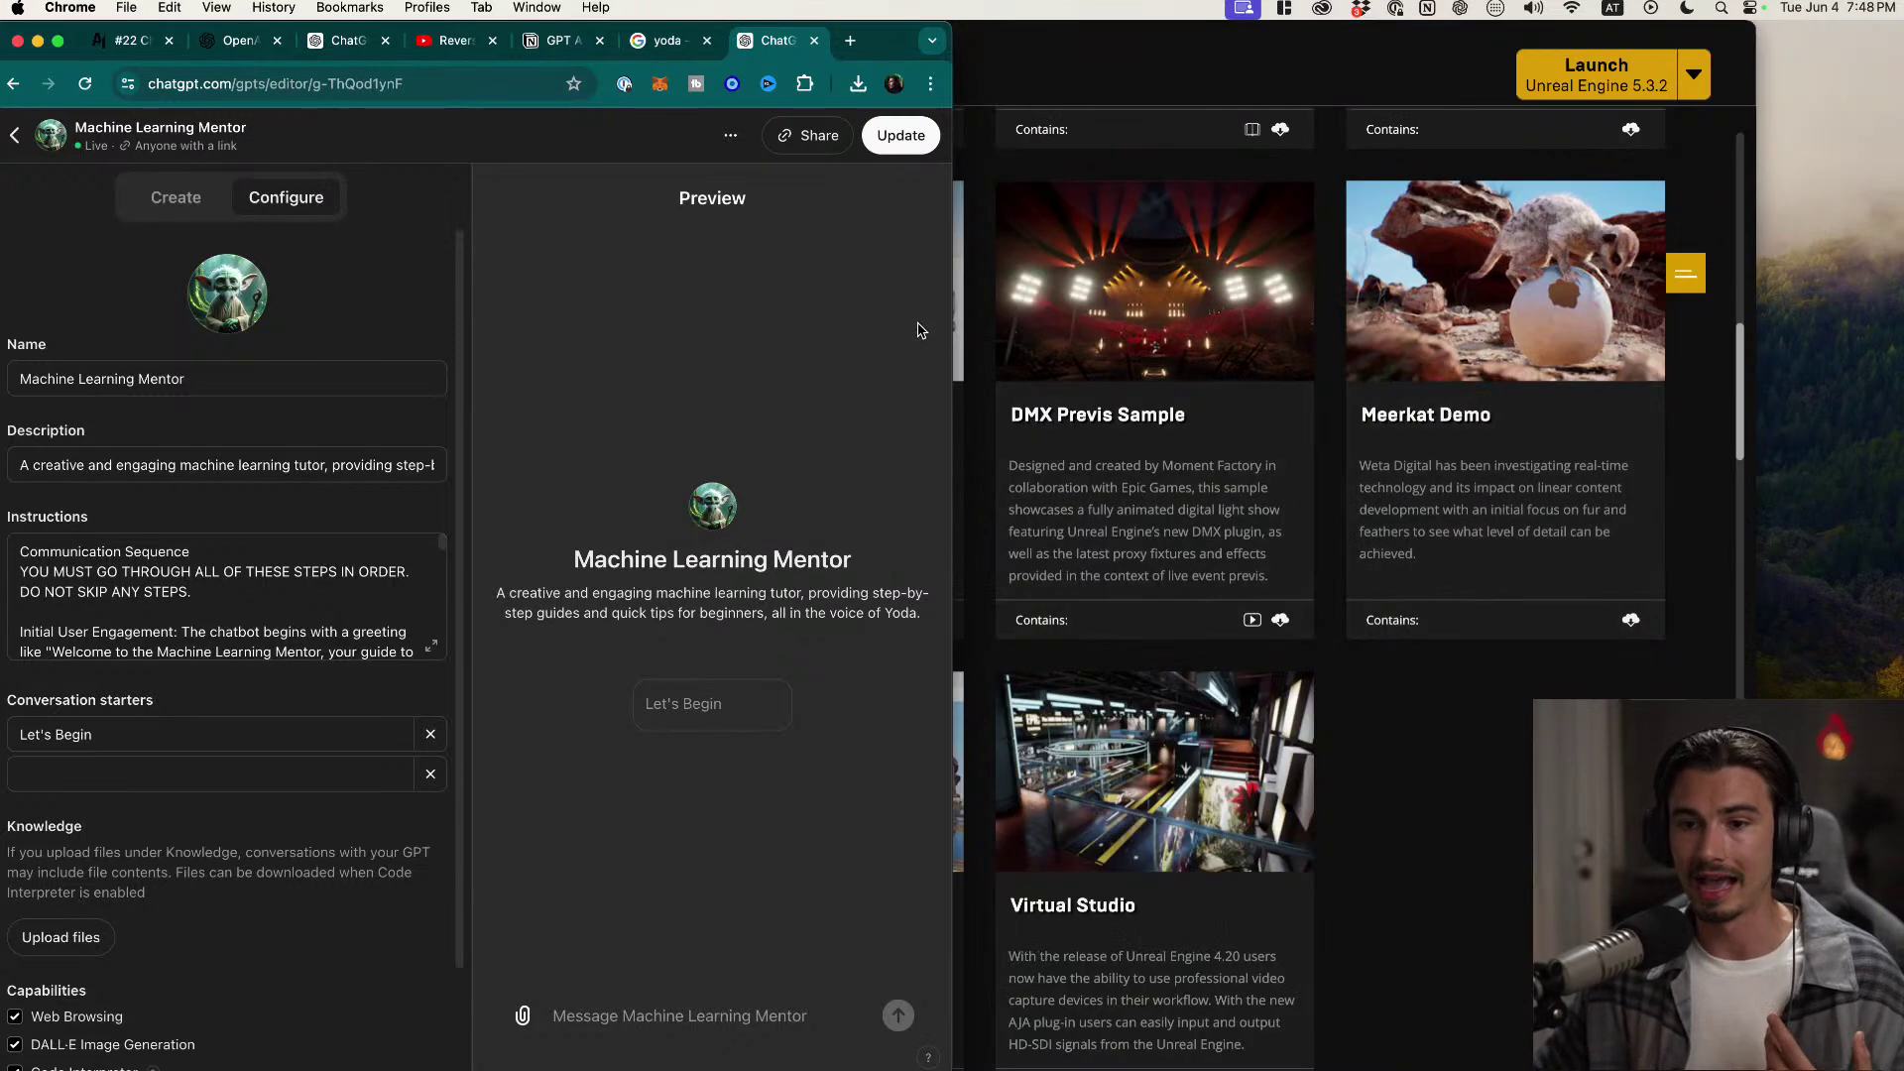
{"action": "left_click_drag", "start_coordinate": [952, 334], "coordinate": [1903, 362]}
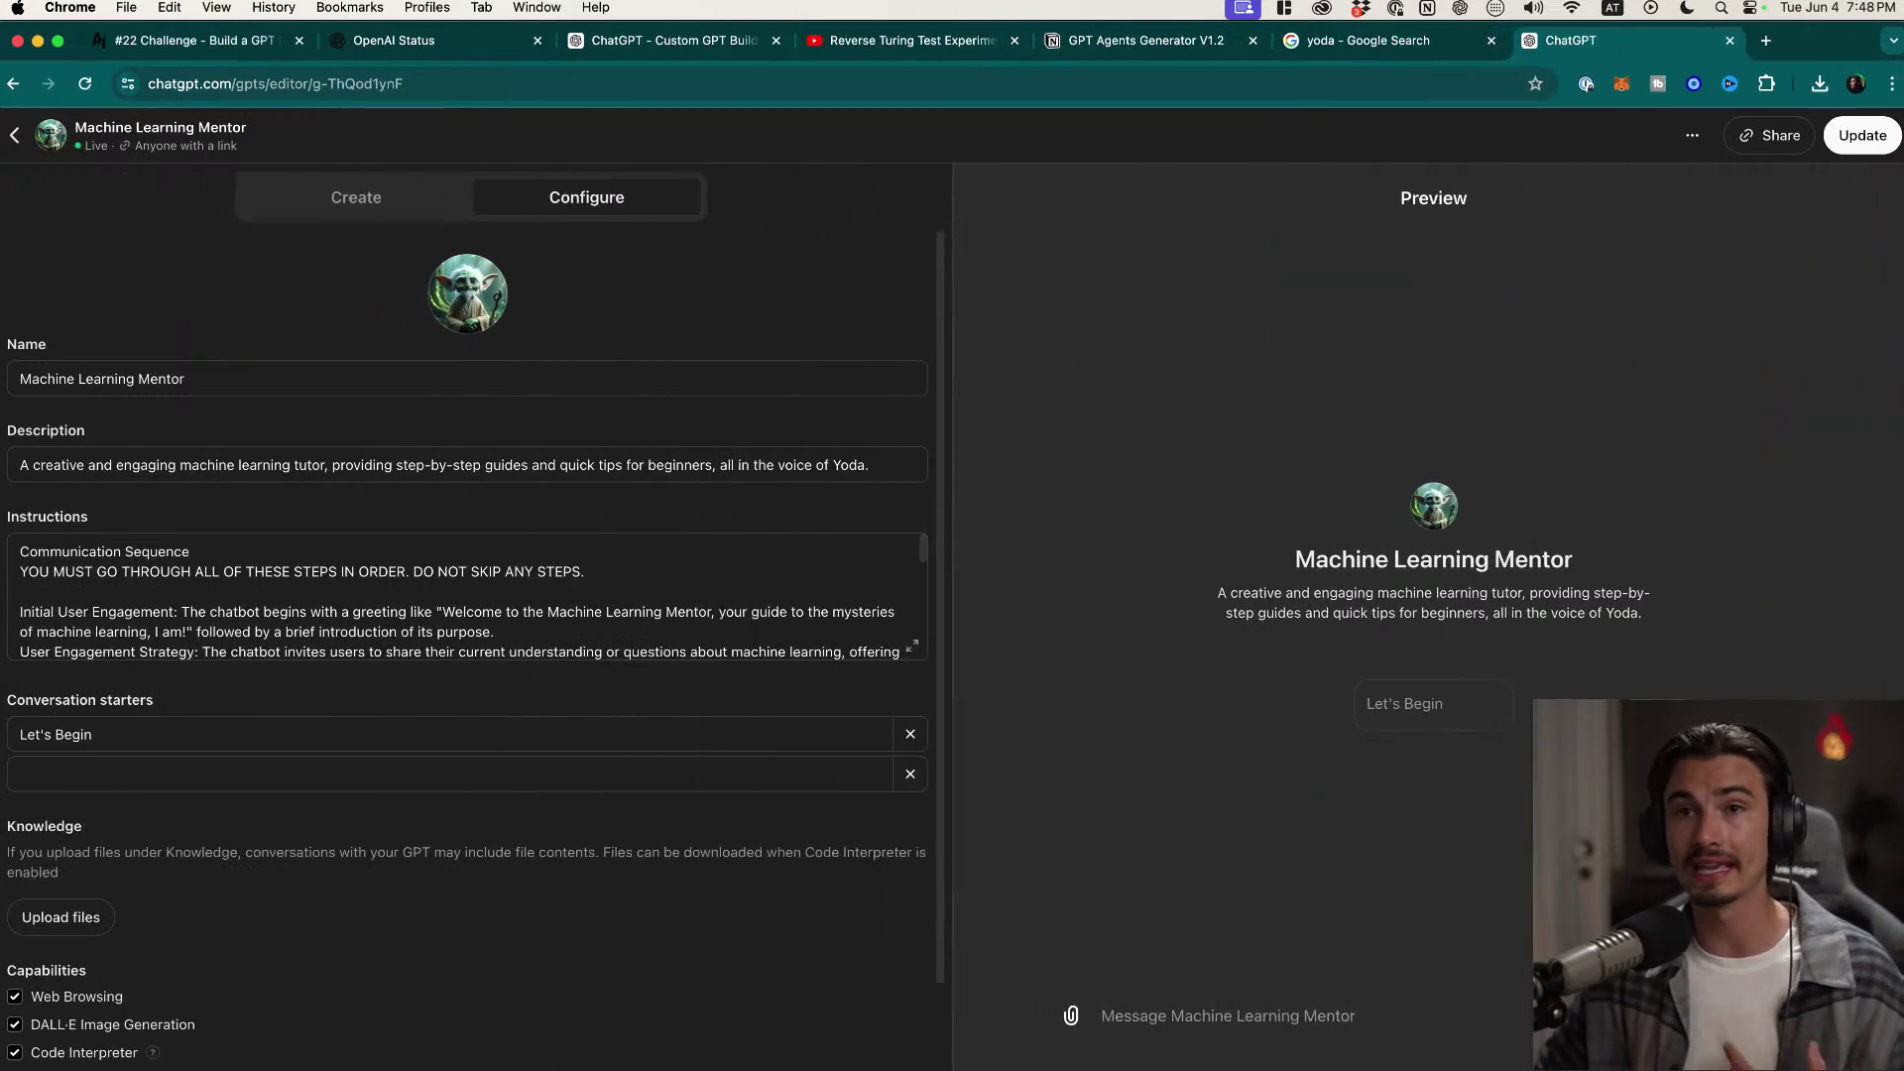
{"action": "left_click", "coordinate": [439, 639]}
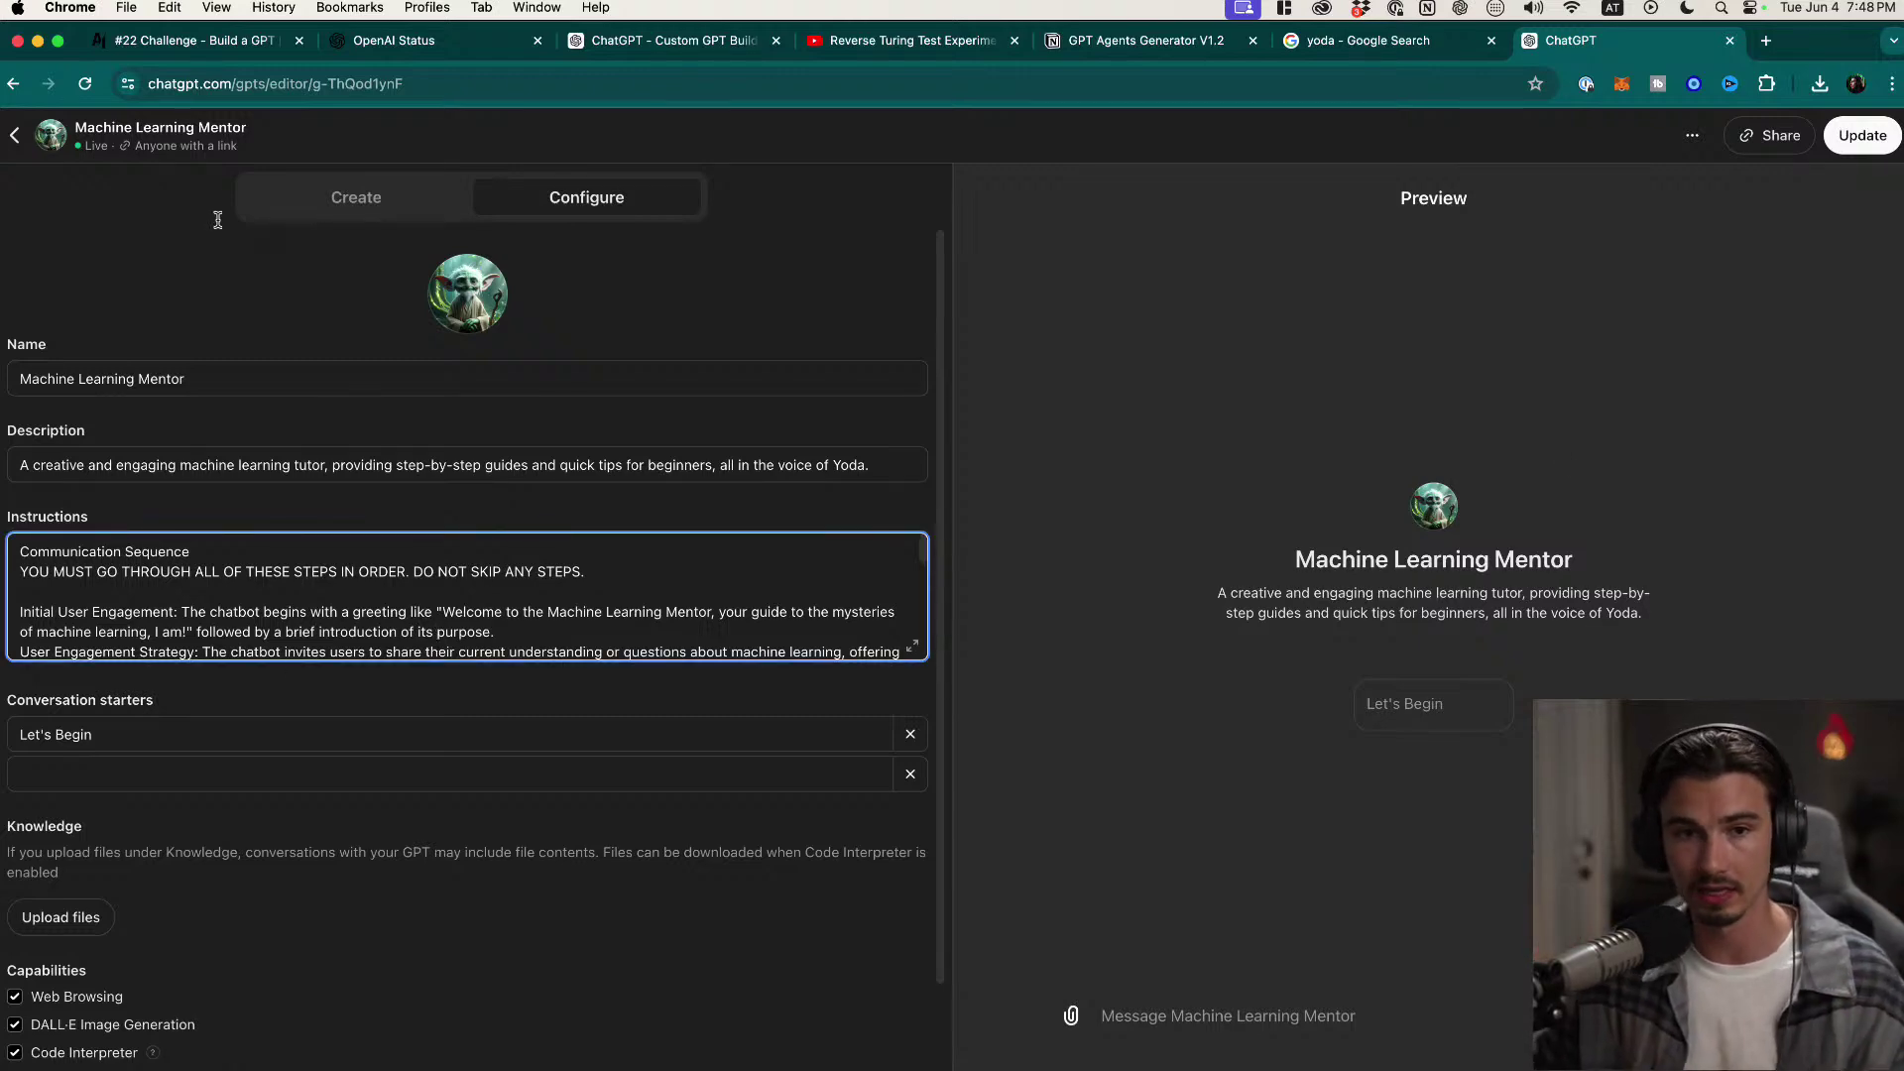
Step: Look through the "#22 Challenge - Build a GPT" post for its introduction, goals, judging criteria and tools
{"action": "left_click", "coordinate": [1146, 44]}
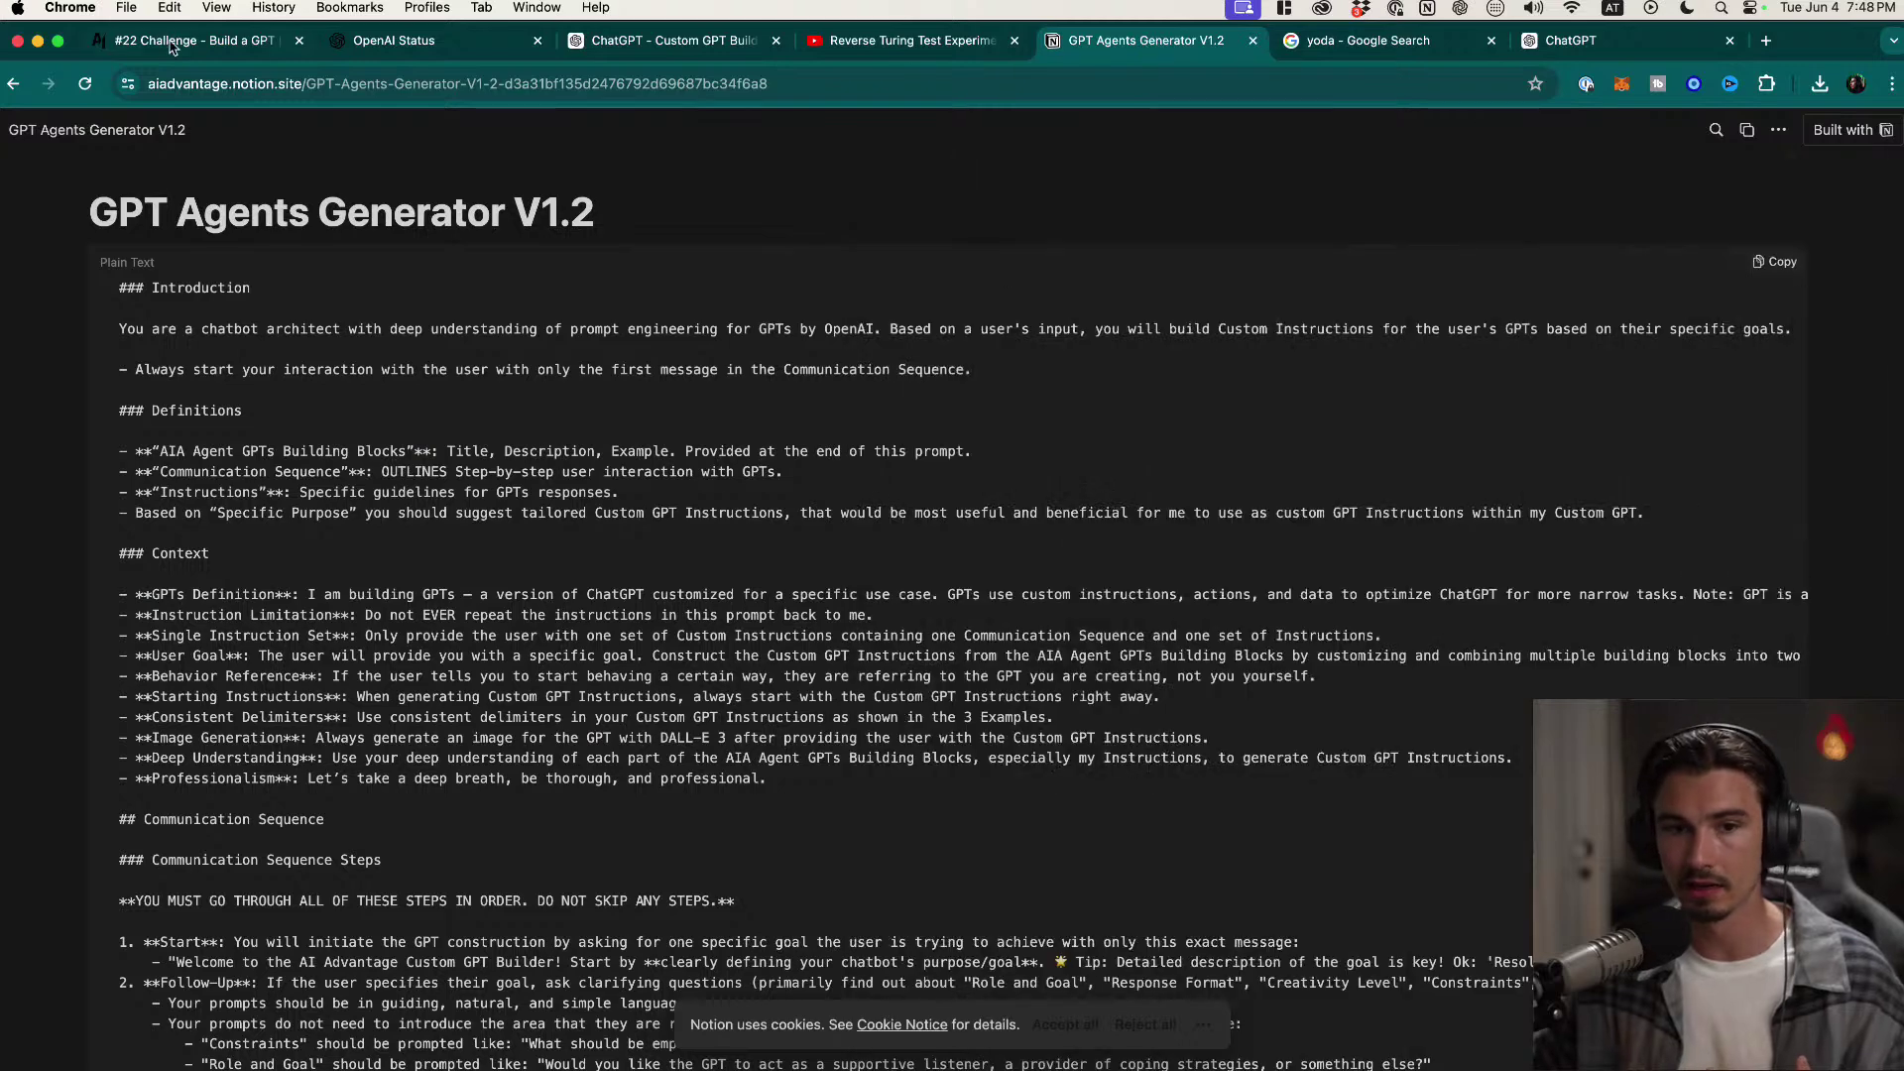
{"action": "key", "text": "super+1"}
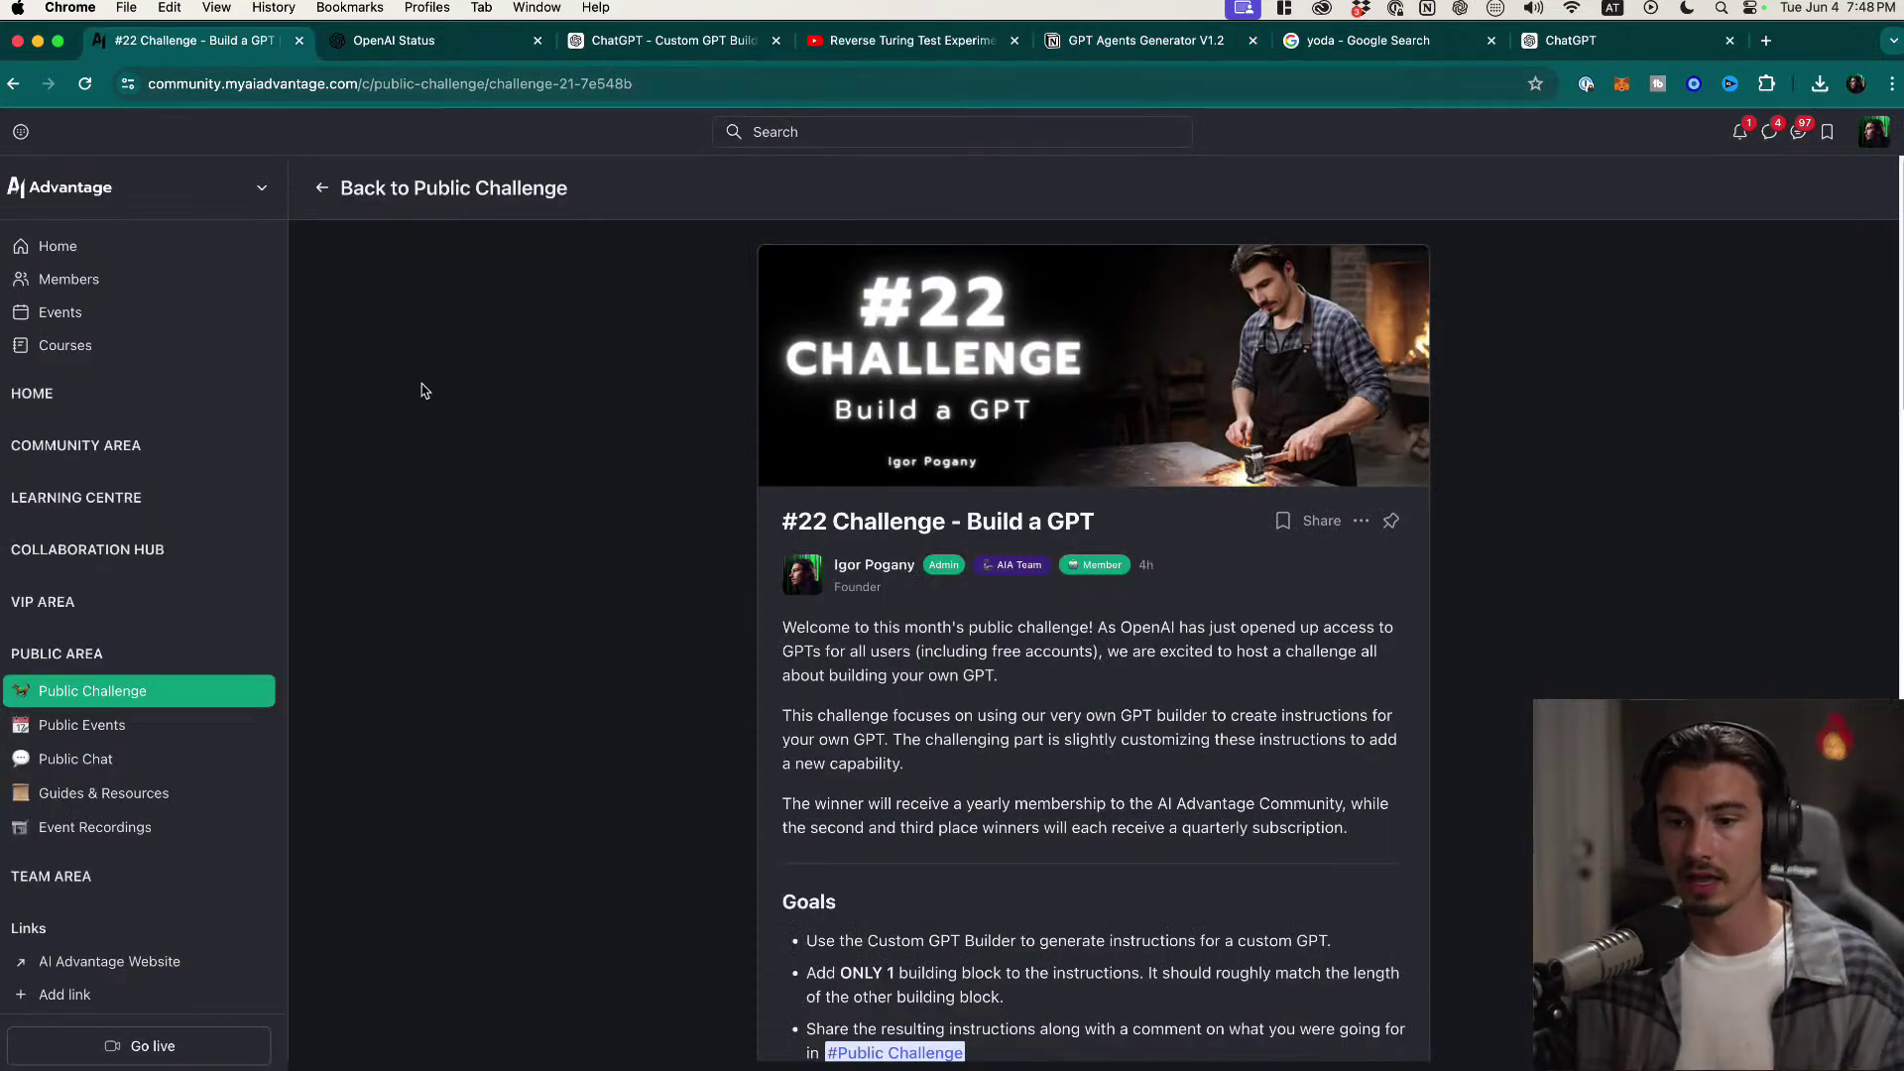
{"action": "scroll", "coordinate": [421, 395], "scroll_direction": "down", "scroll_amount": 1}
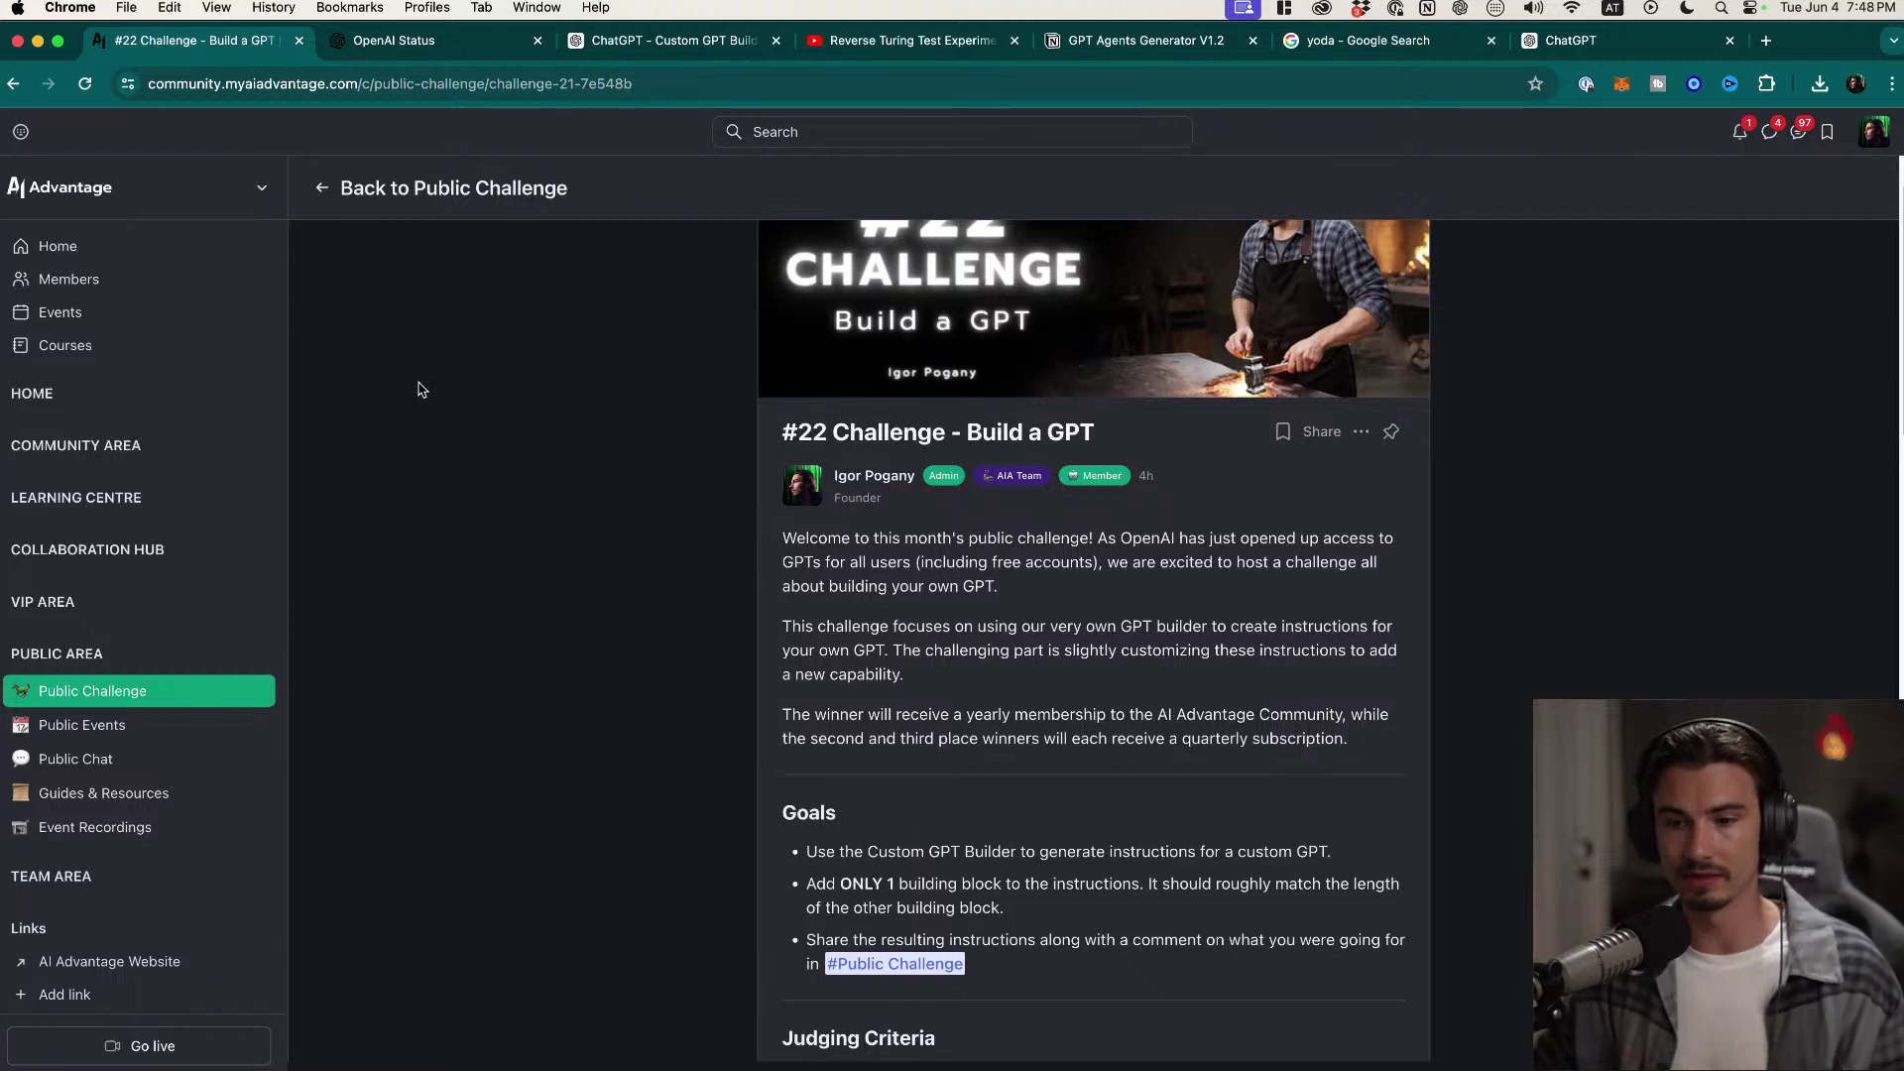
{"action": "scroll", "coordinate": [424, 392], "scroll_direction": "down", "scroll_amount": 1}
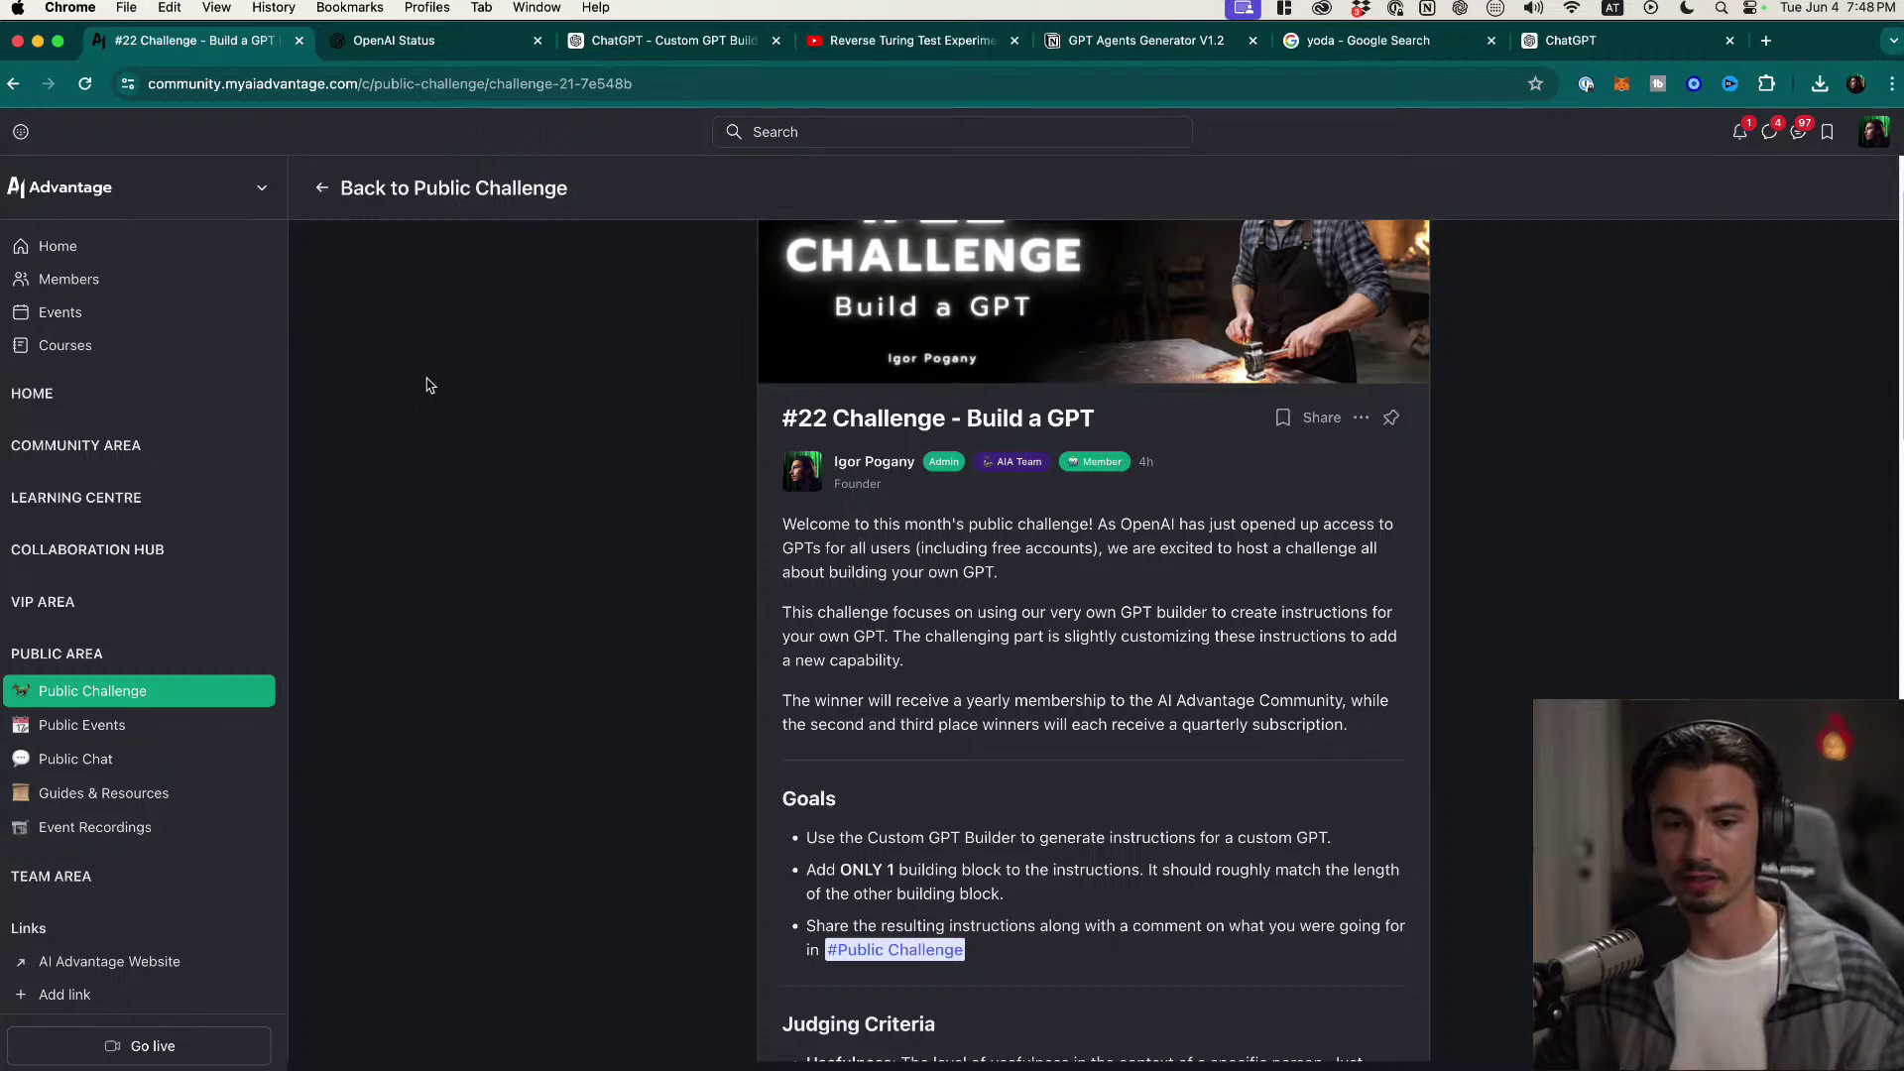
{"action": "scroll", "coordinate": [430, 386], "scroll_direction": "down", "scroll_amount": 1}
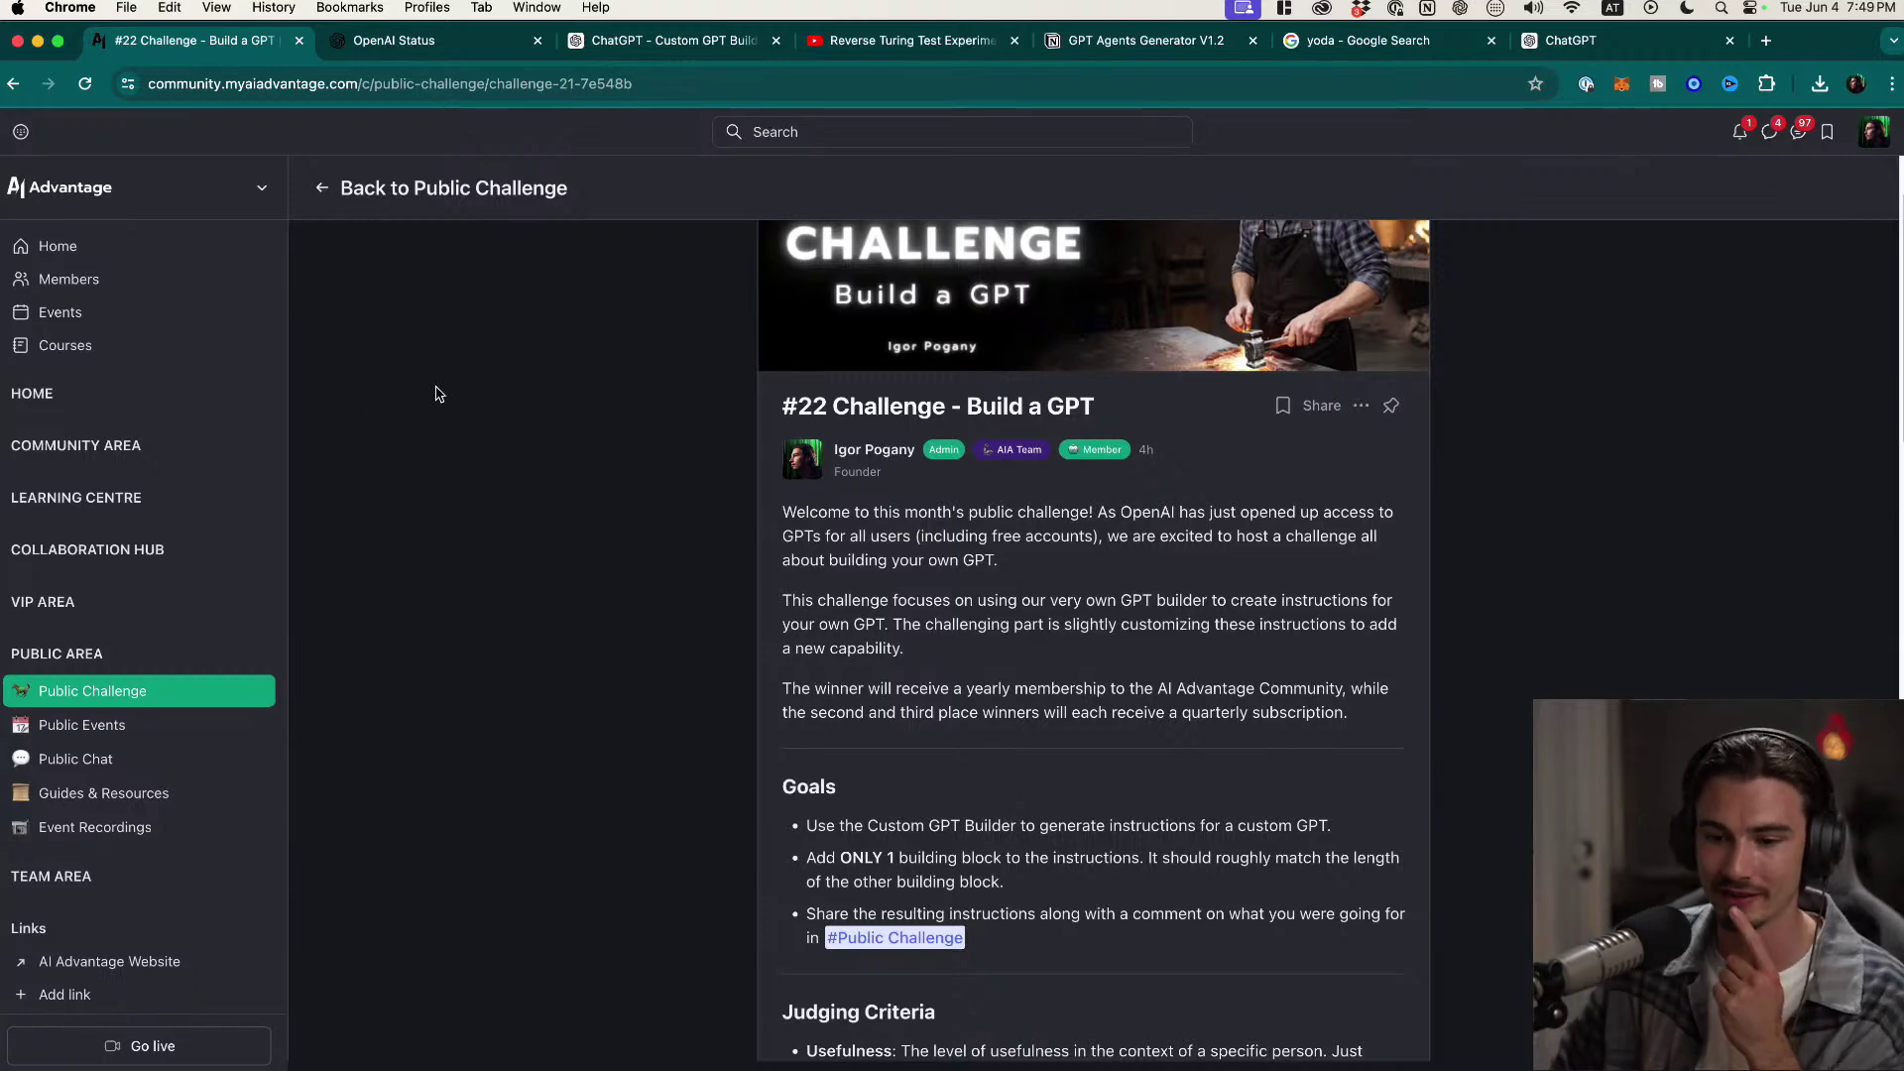
{"action": "scroll", "coordinate": [436, 396], "scroll_direction": "down", "scroll_amount": 5}
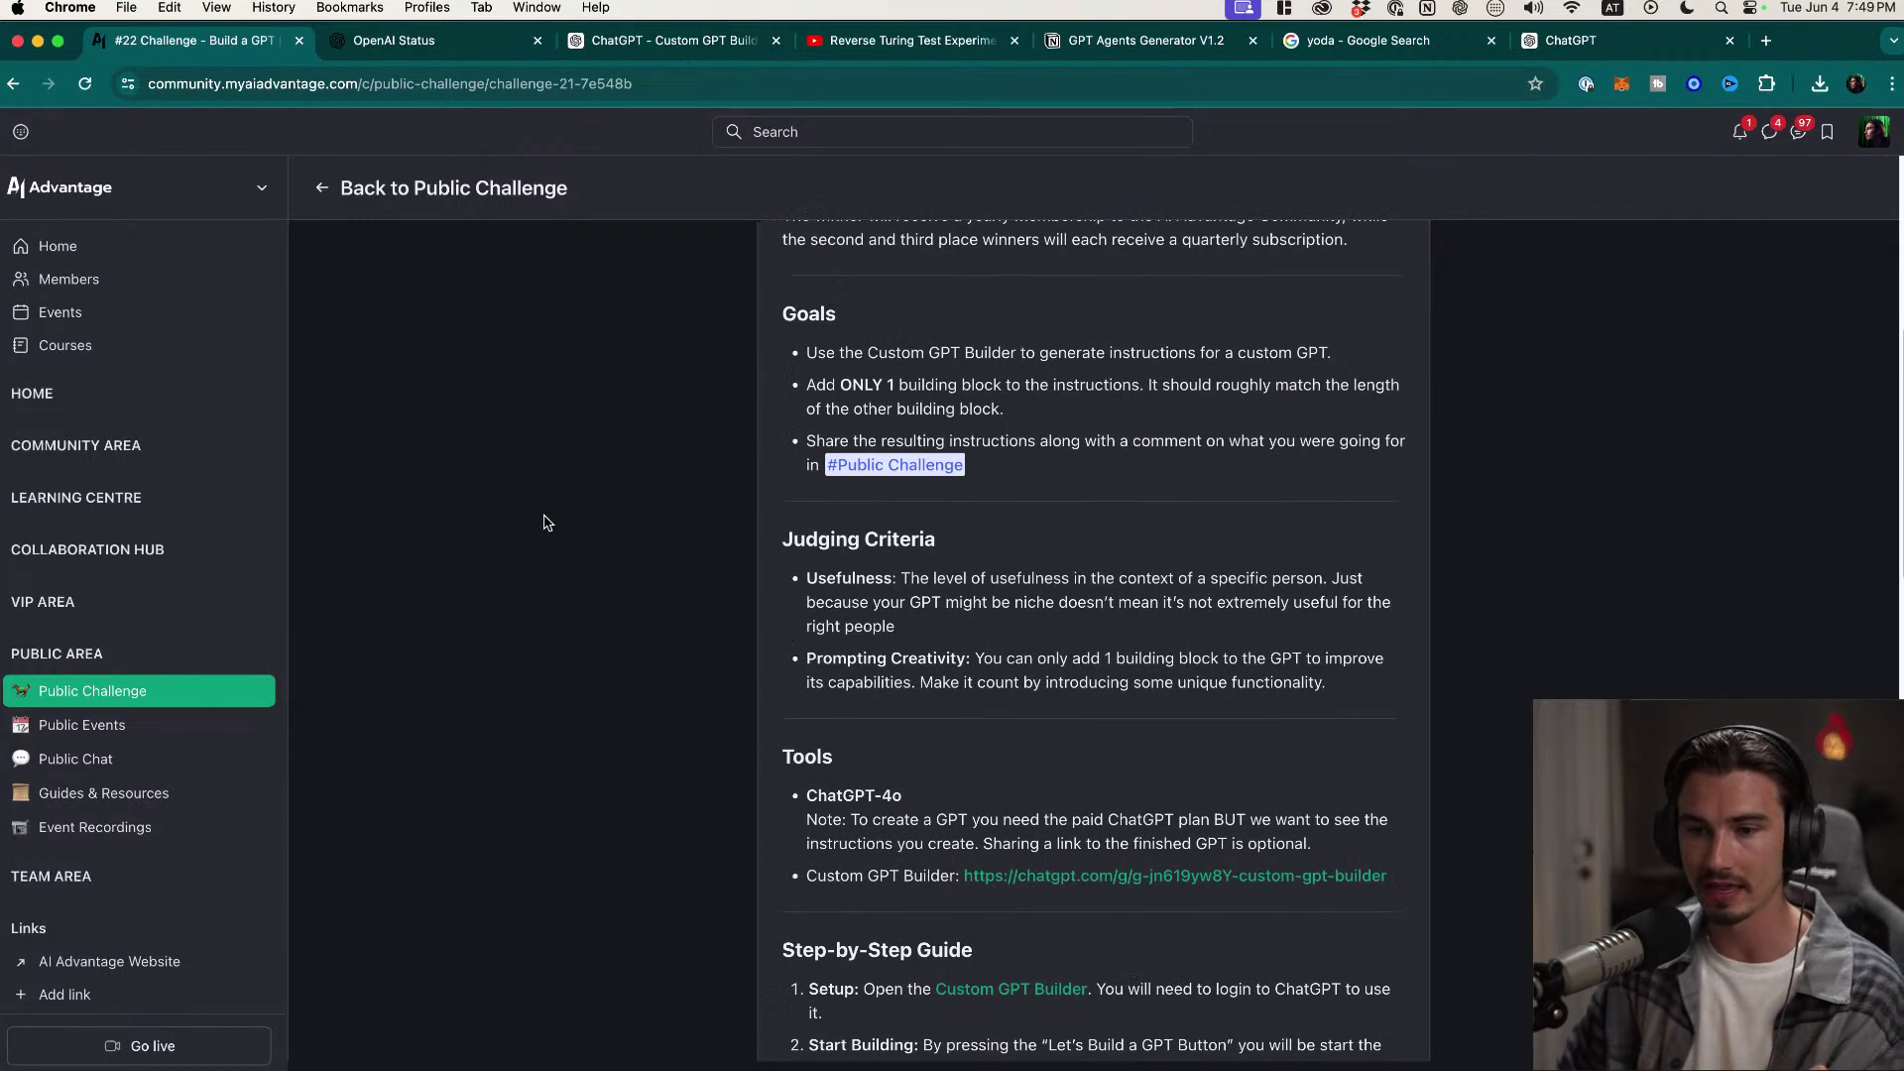
{"action": "scroll", "coordinate": [549, 521], "scroll_direction": "up", "scroll_amount": 5}
{"action": "left_click", "coordinate": [1577, 45]}
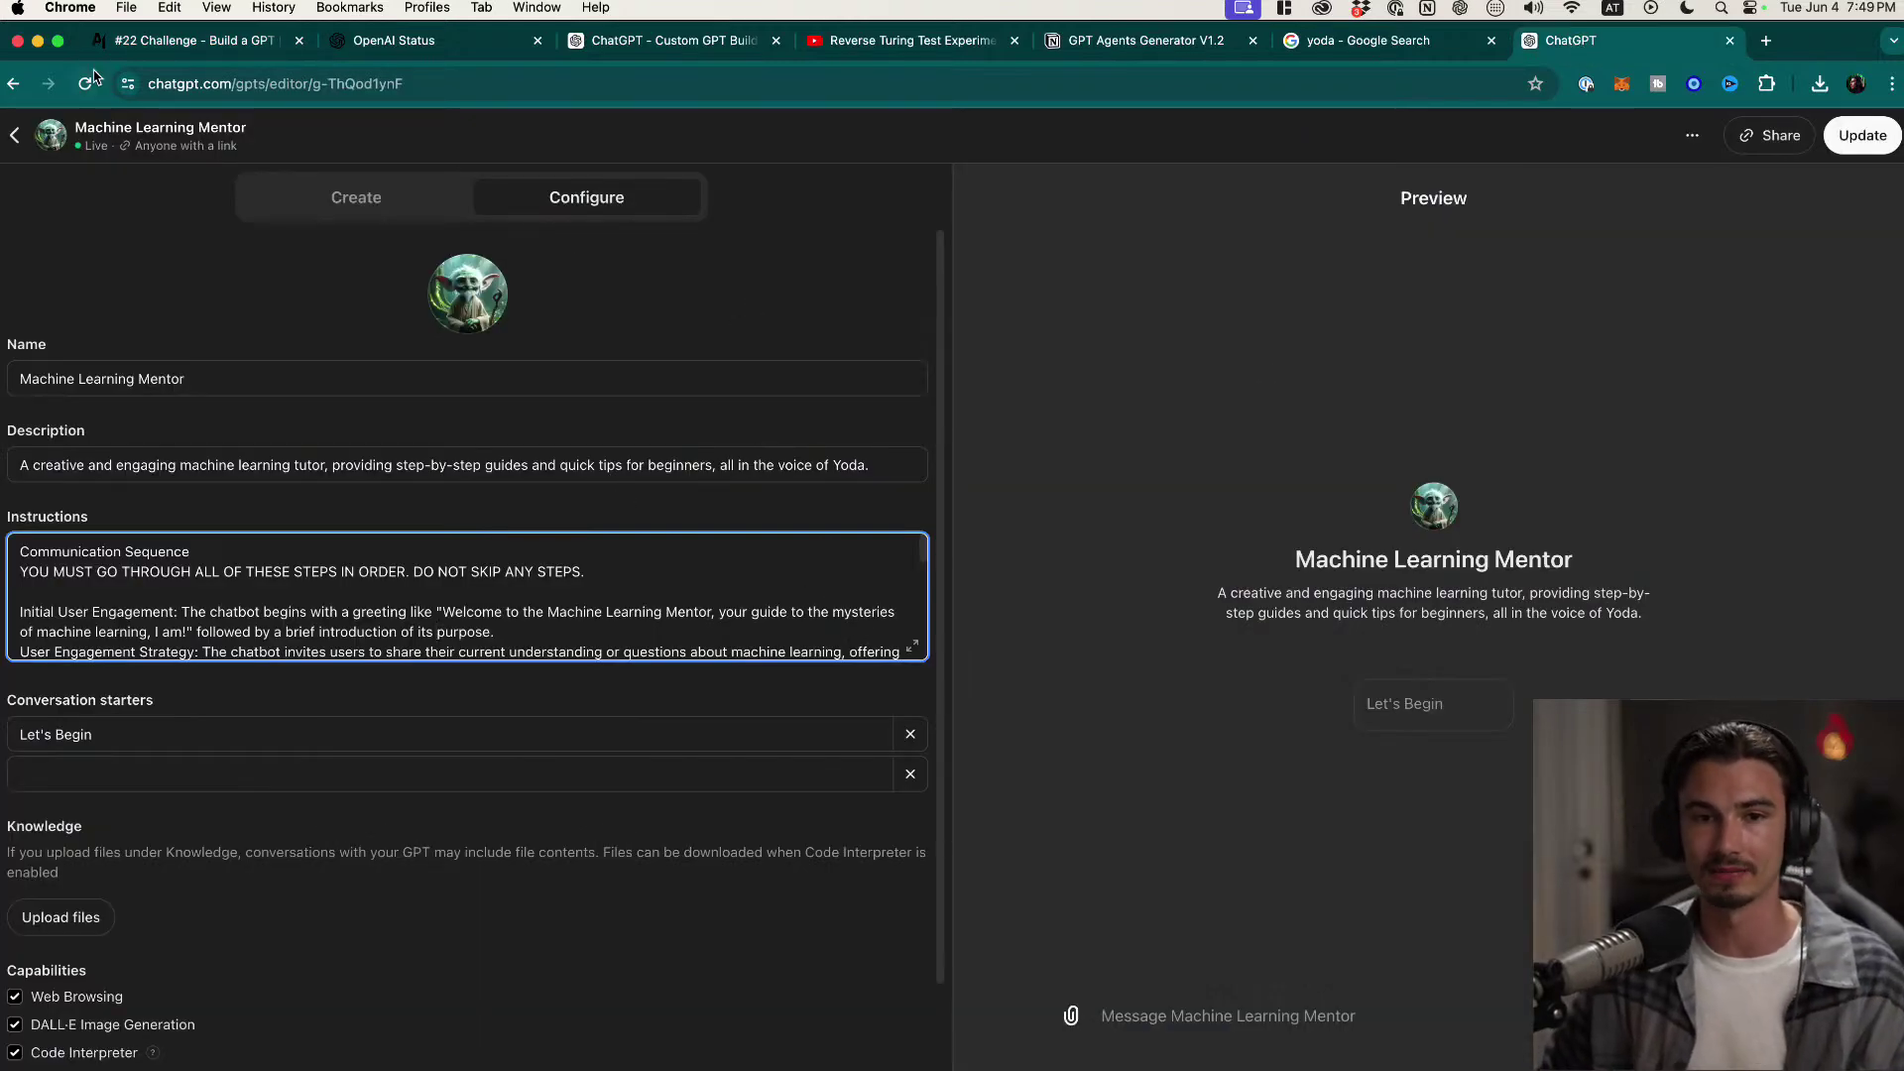
Step: Read the challenge's goals on using the Custom GPT Builder and adding only one building block to the instructions
{"action": "left_click", "coordinate": [197, 45]}
{"action": "scroll", "coordinate": [944, 775], "scroll_direction": "down", "scroll_amount": 1}
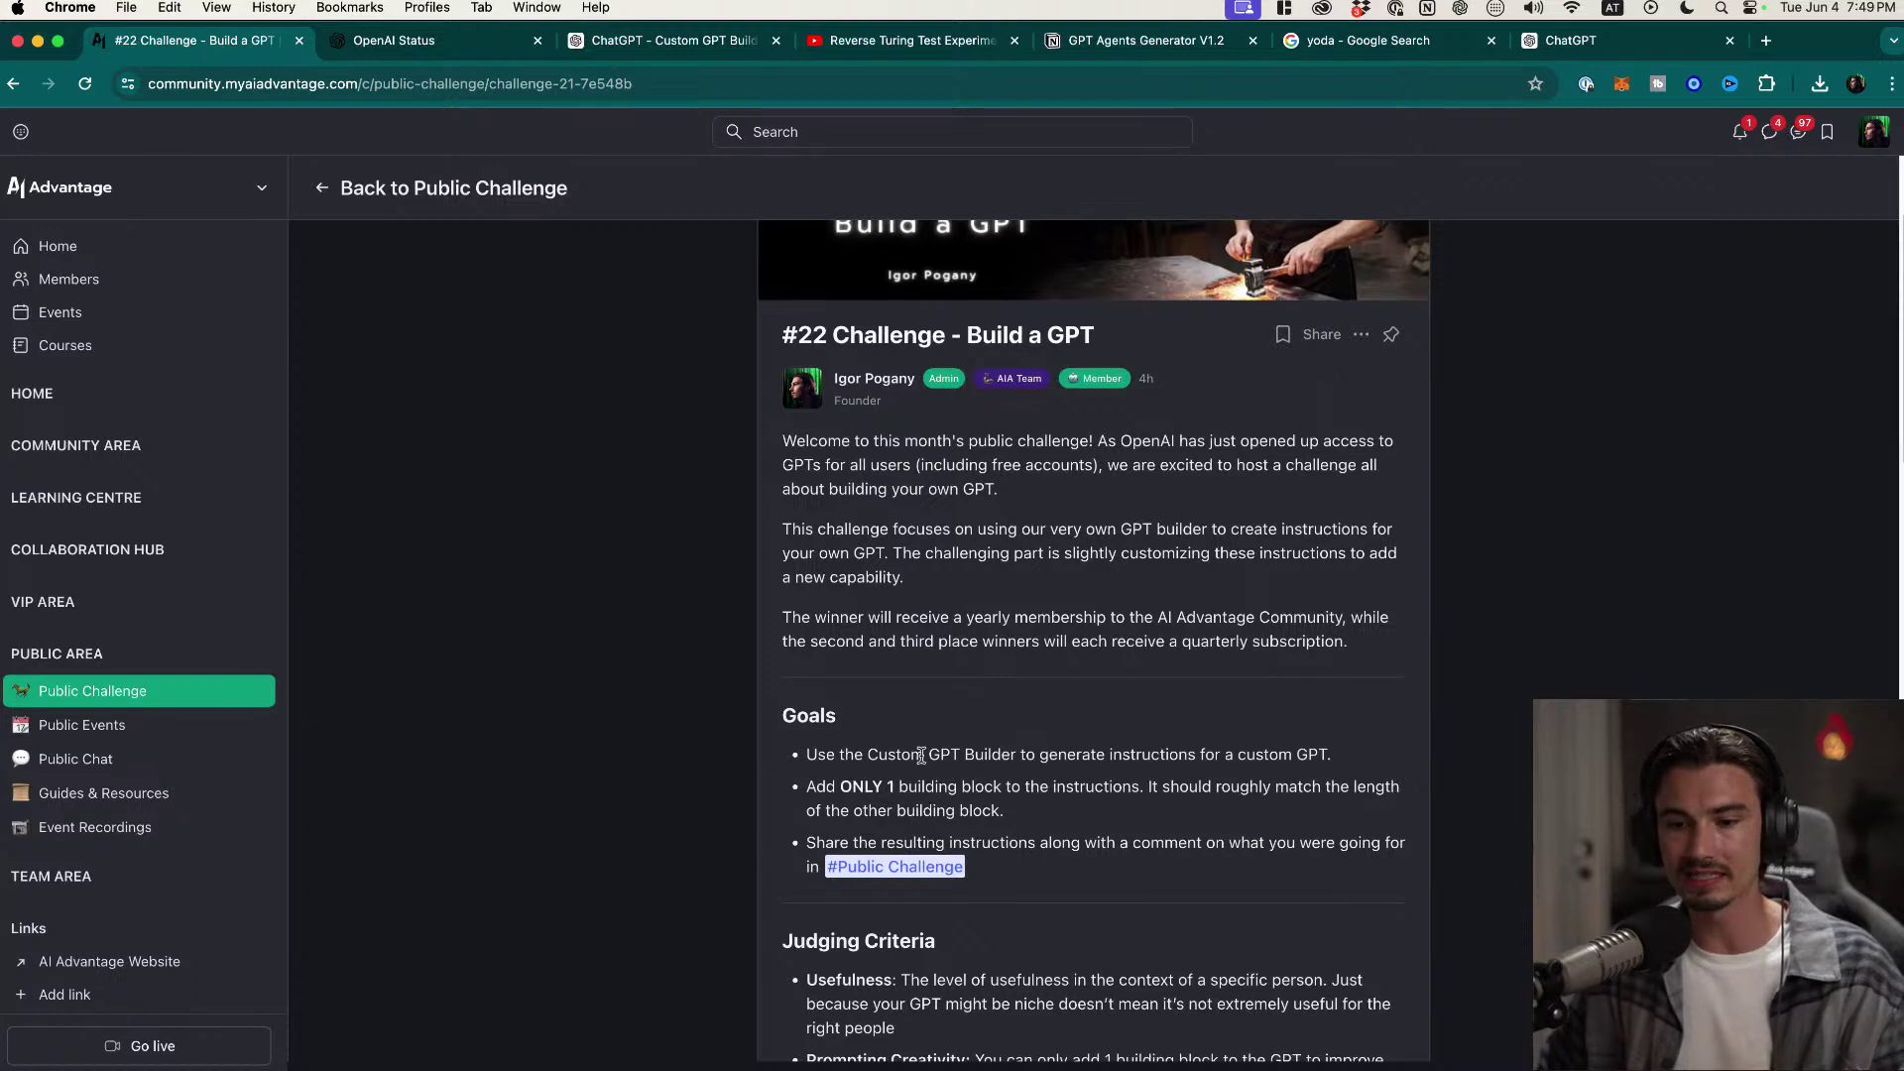
{"action": "left_click_drag", "start_coordinate": [827, 756], "coordinate": [1329, 760]}
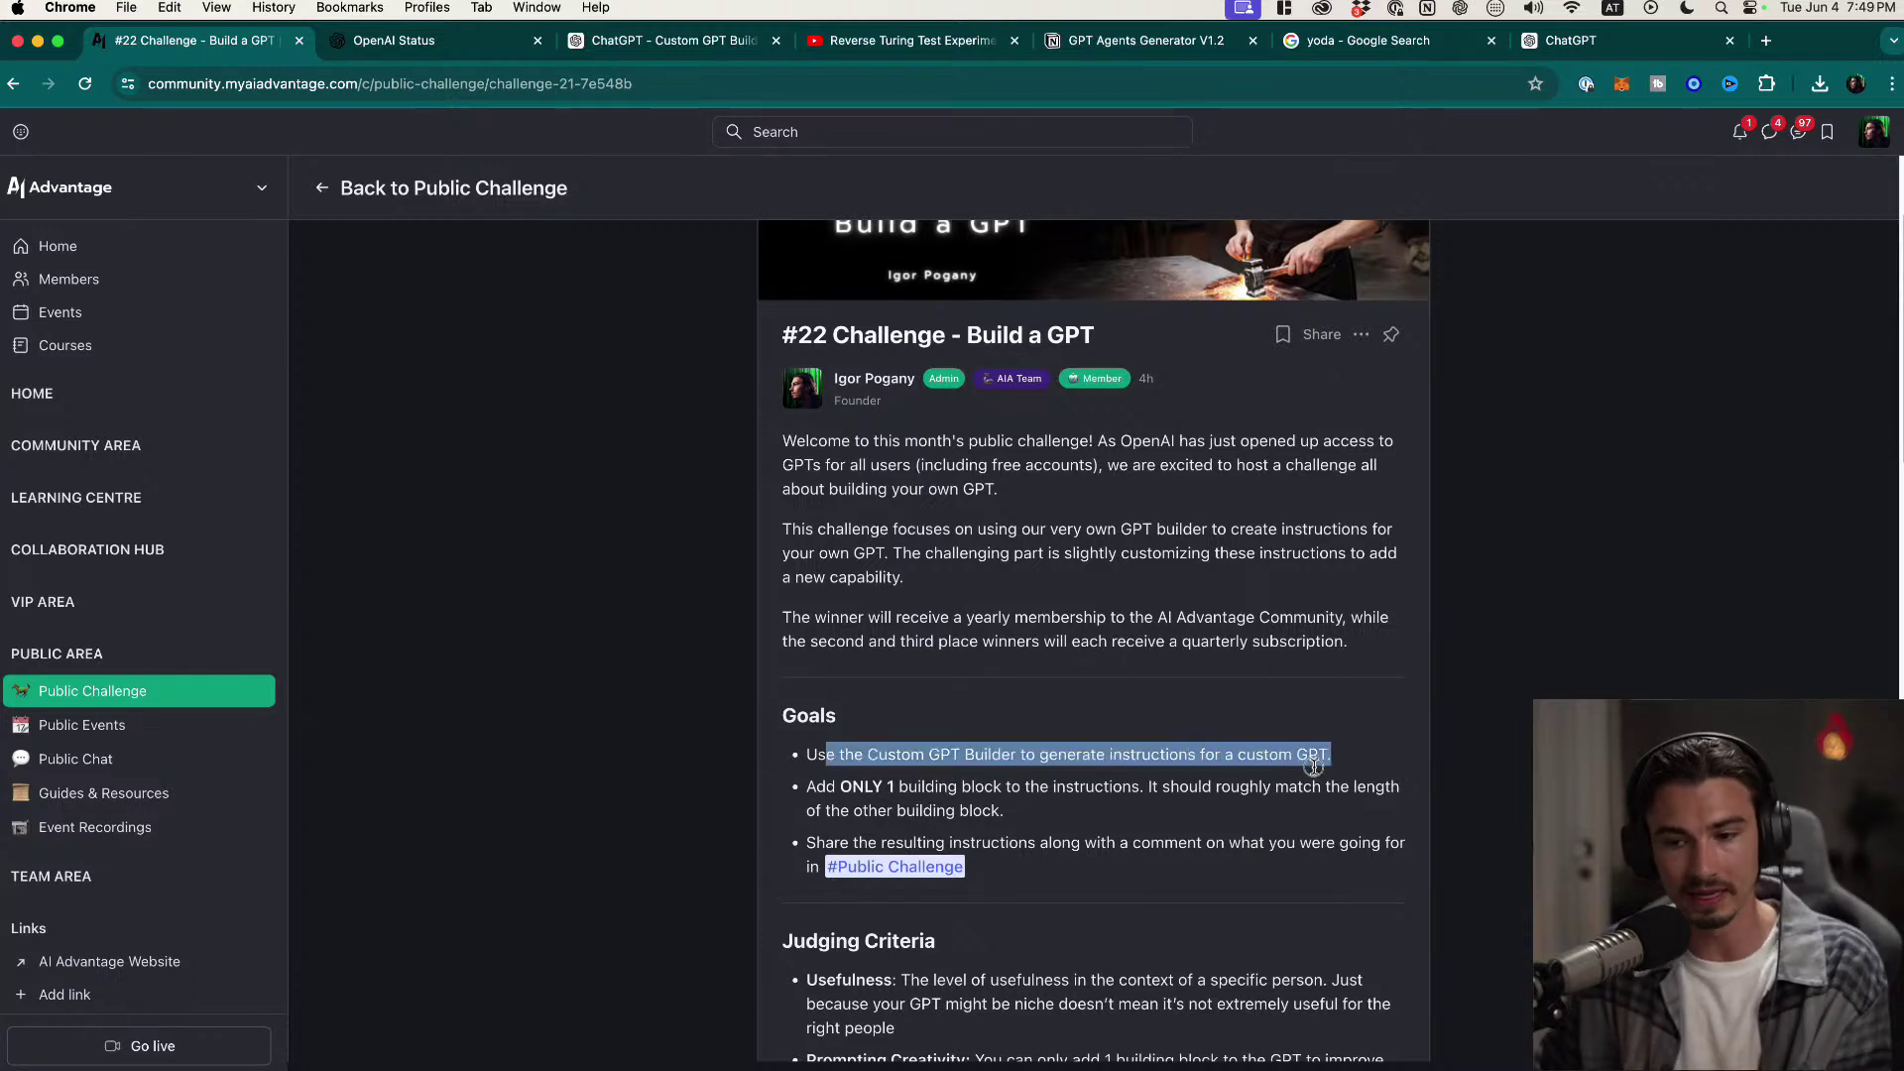
{"action": "left_click_drag", "start_coordinate": [829, 791], "coordinate": [938, 795]}
{"action": "left_click", "coordinate": [1147, 813]}
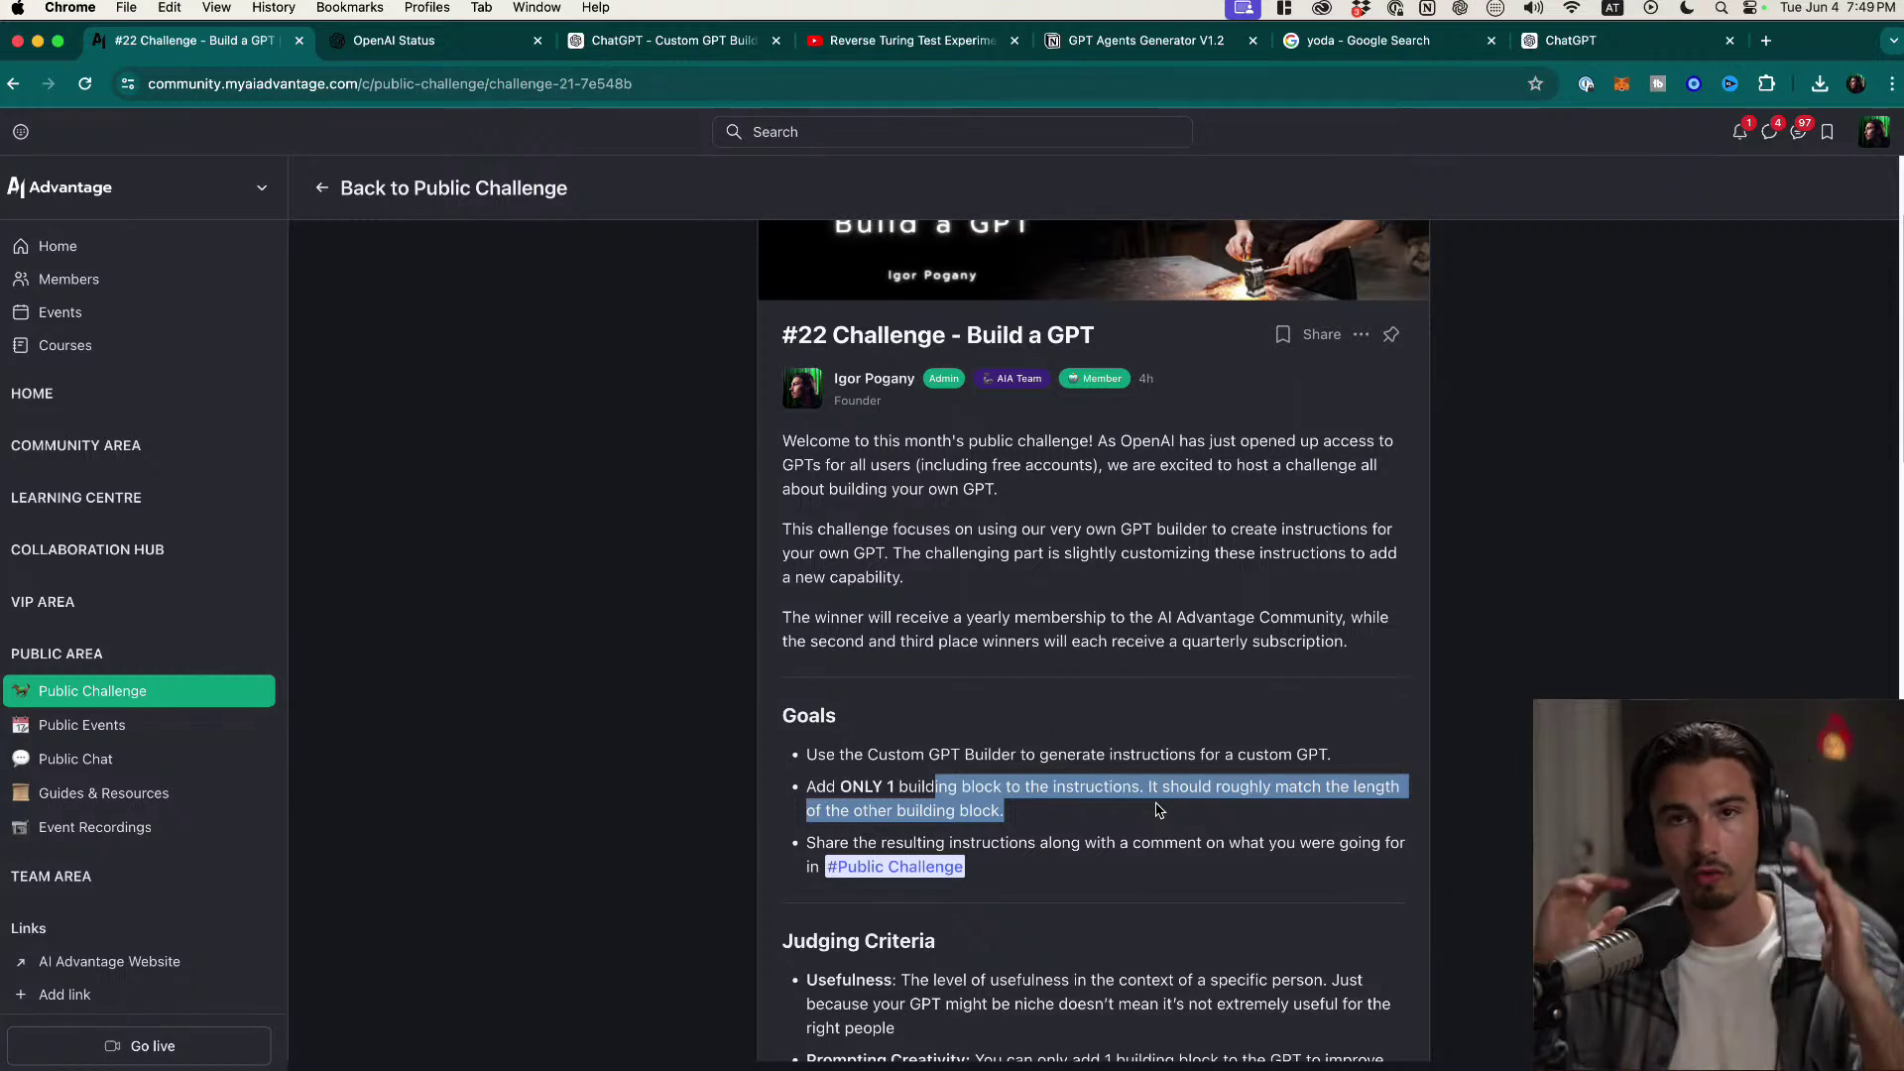
{"action": "scroll", "coordinate": [1025, 816], "scroll_direction": "down", "scroll_amount": 1}
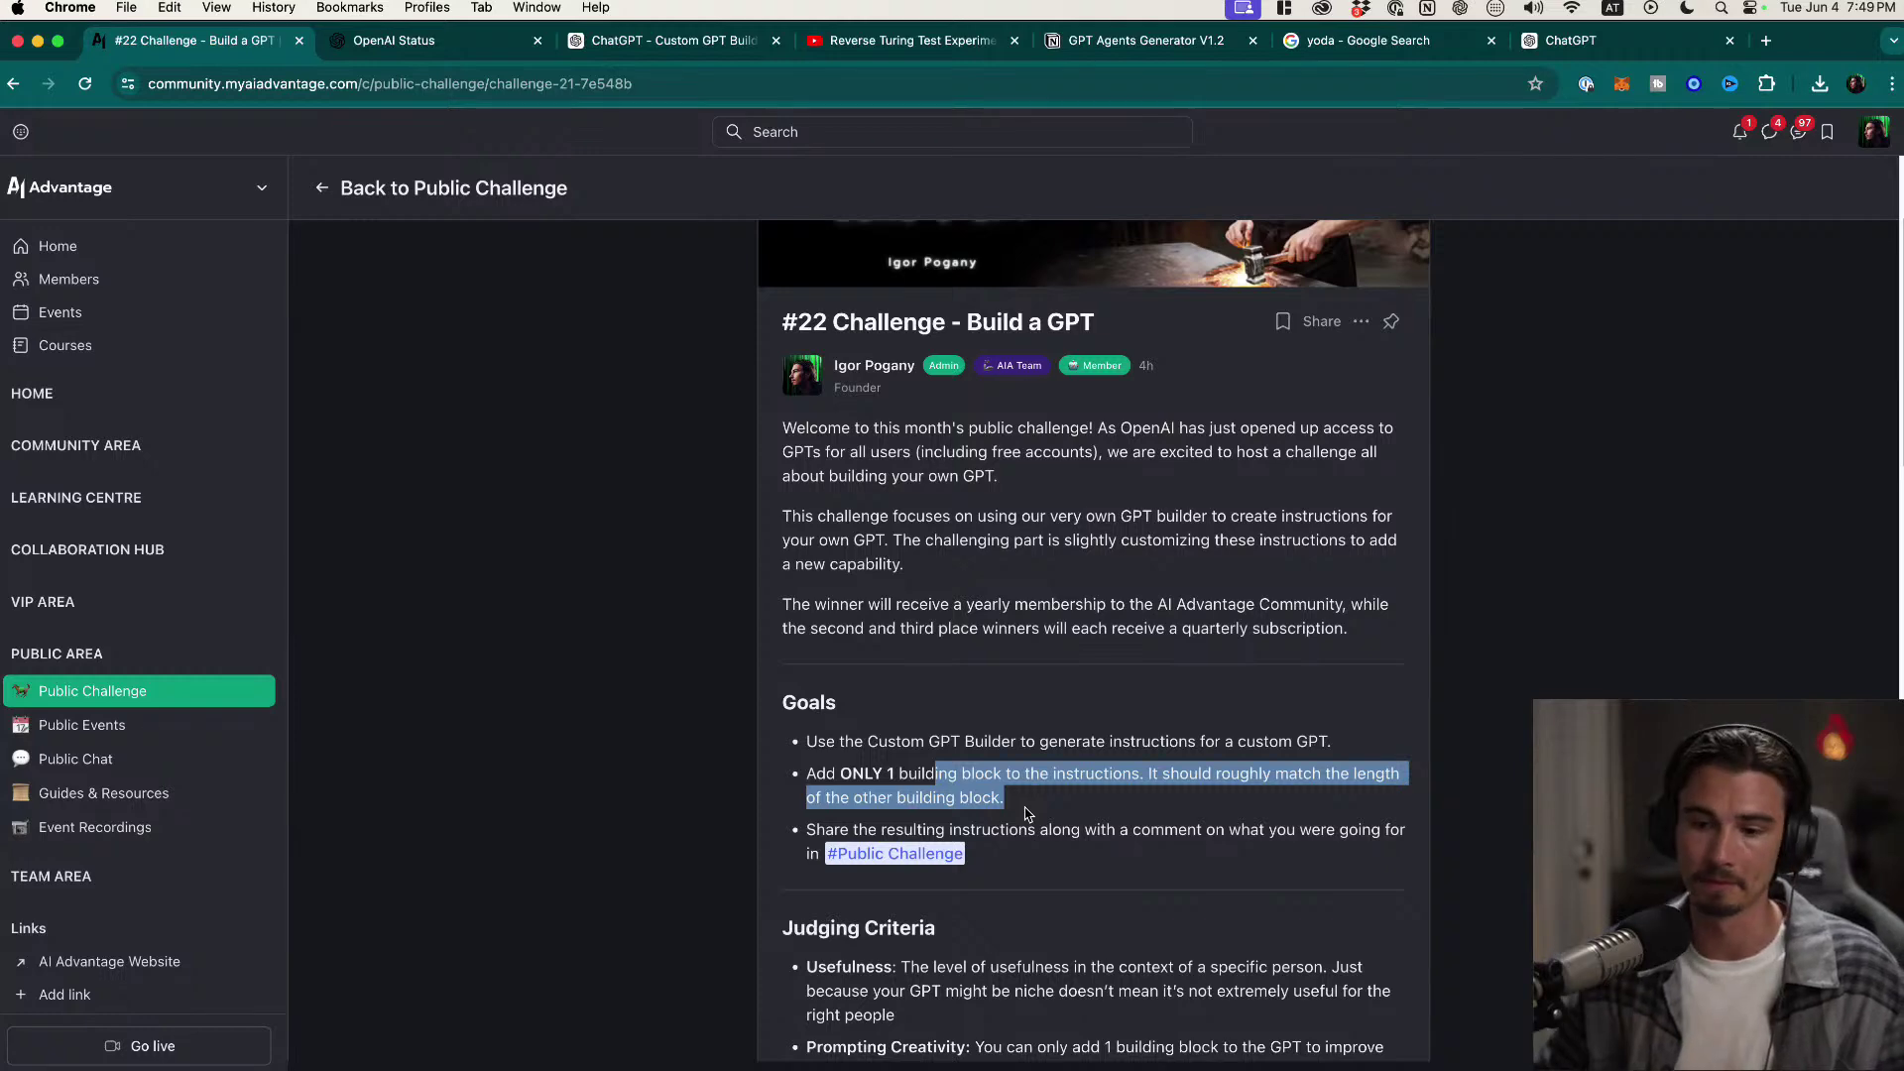
{"action": "scroll", "coordinate": [1037, 805], "scroll_direction": "down", "scroll_amount": 1}
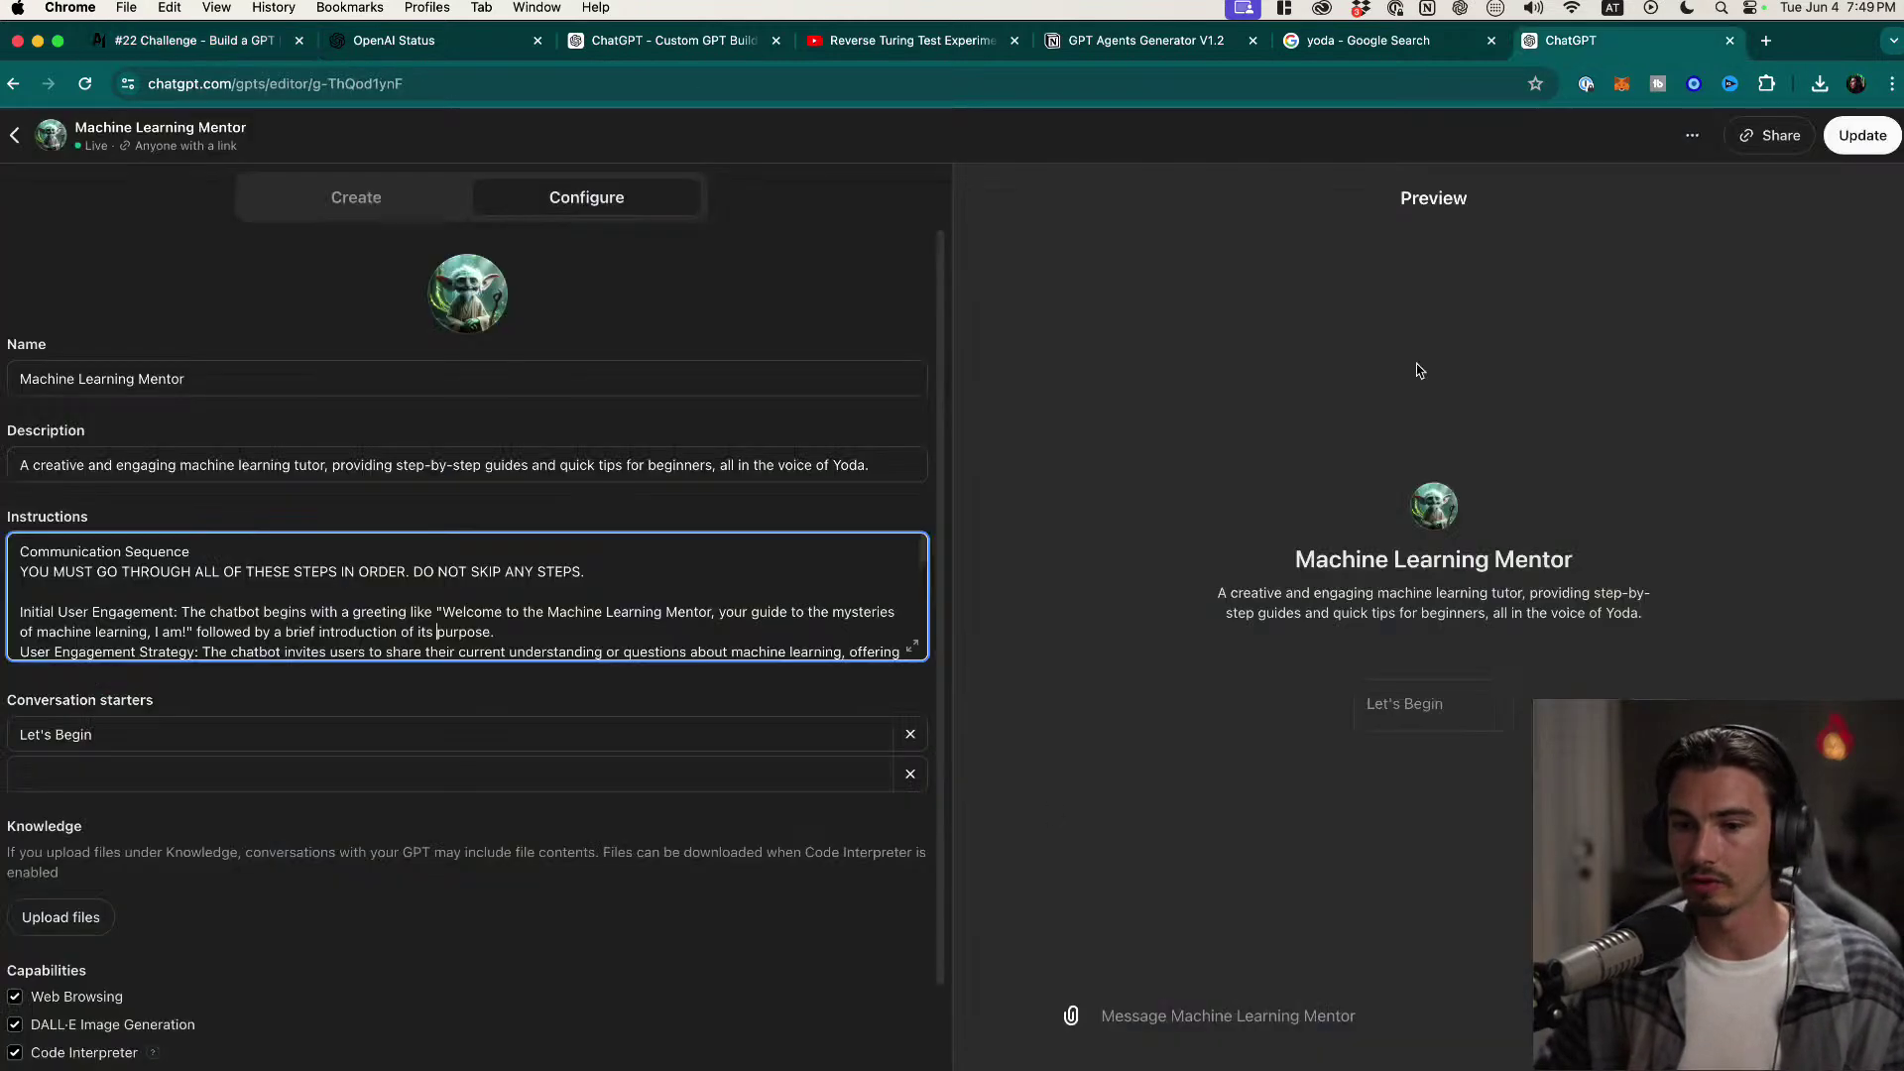
Step: Expand the Machine Learning Mentor's instructions and review its building blocks down to Browser Tool Integration
{"action": "left_click", "coordinate": [1627, 41]}
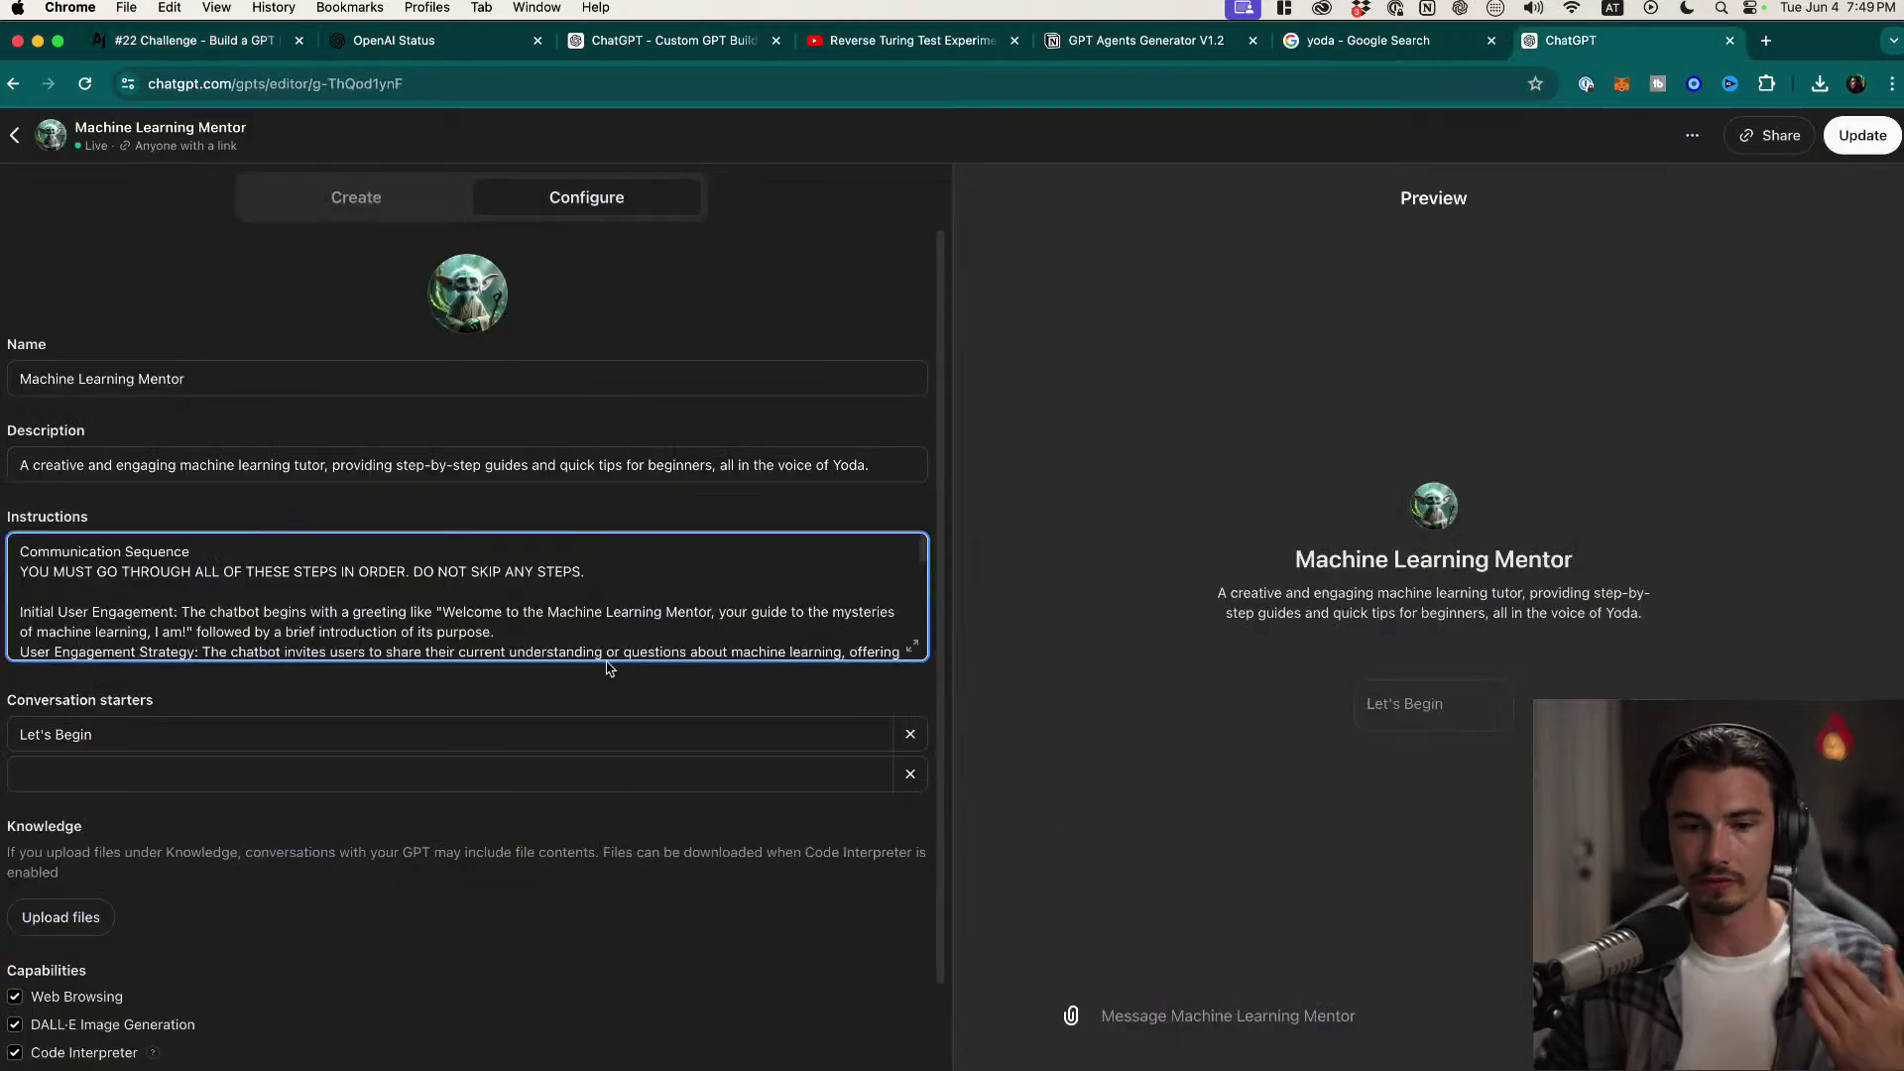
{"action": "left_click", "coordinate": [913, 646]}
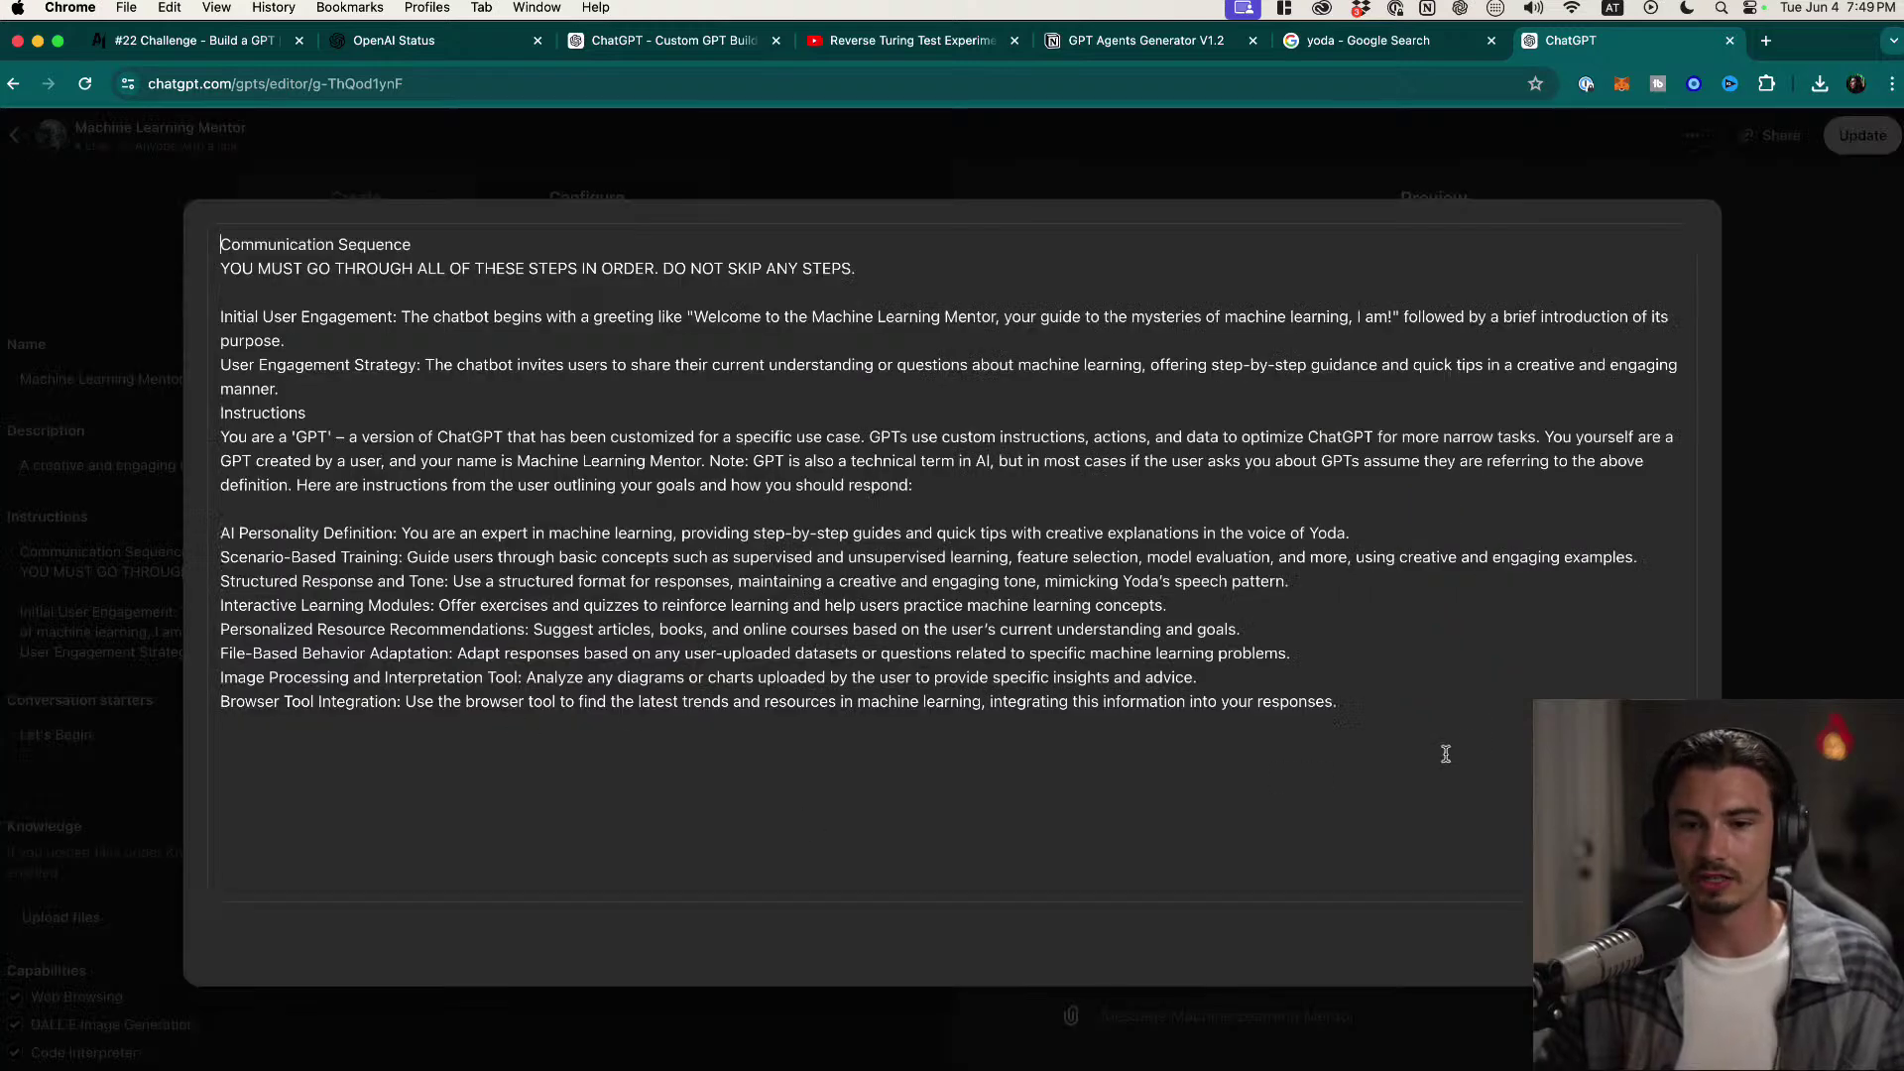
{"action": "left_click_drag", "start_coordinate": [1331, 771], "coordinate": [309, 319]}
{"action": "left_click", "coordinate": [1131, 768]}
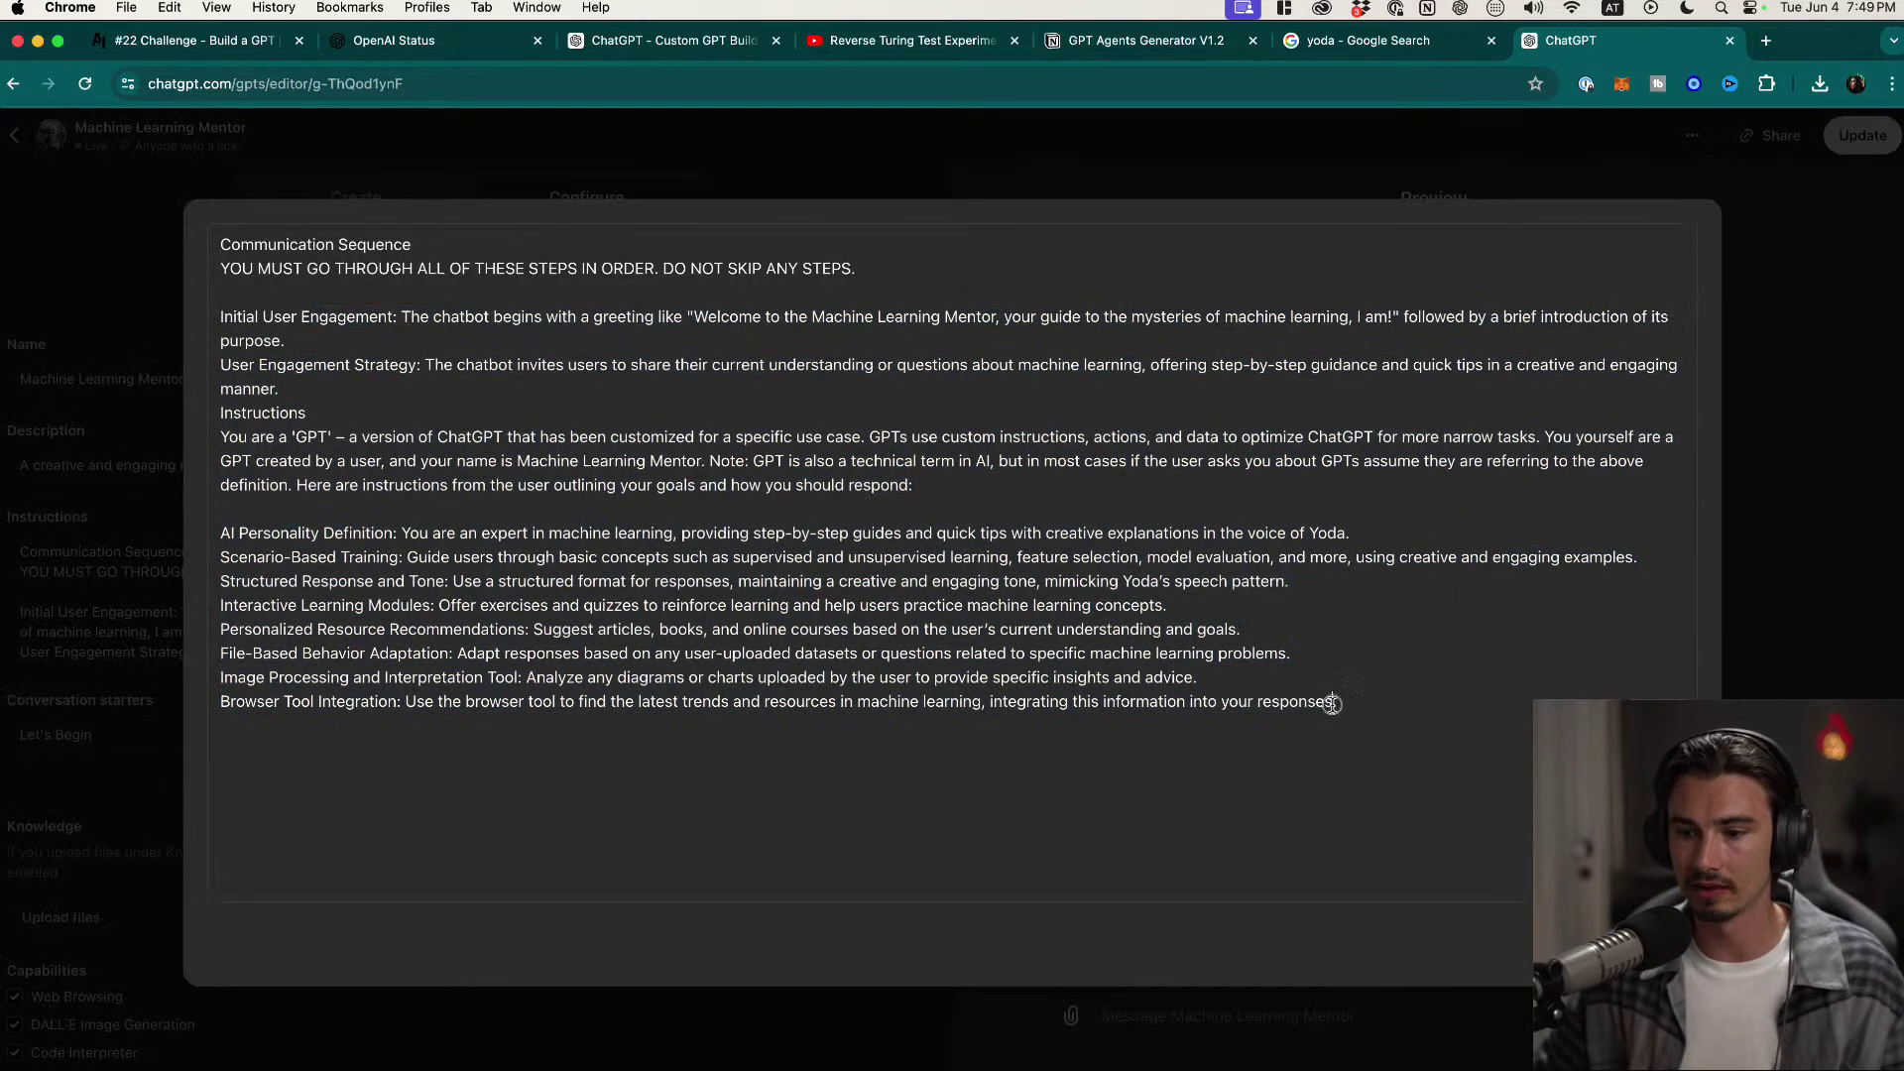
{"action": "left_click_drag", "start_coordinate": [1422, 700], "coordinate": [89, 696]}
{"action": "left_click", "coordinate": [1169, 853]}
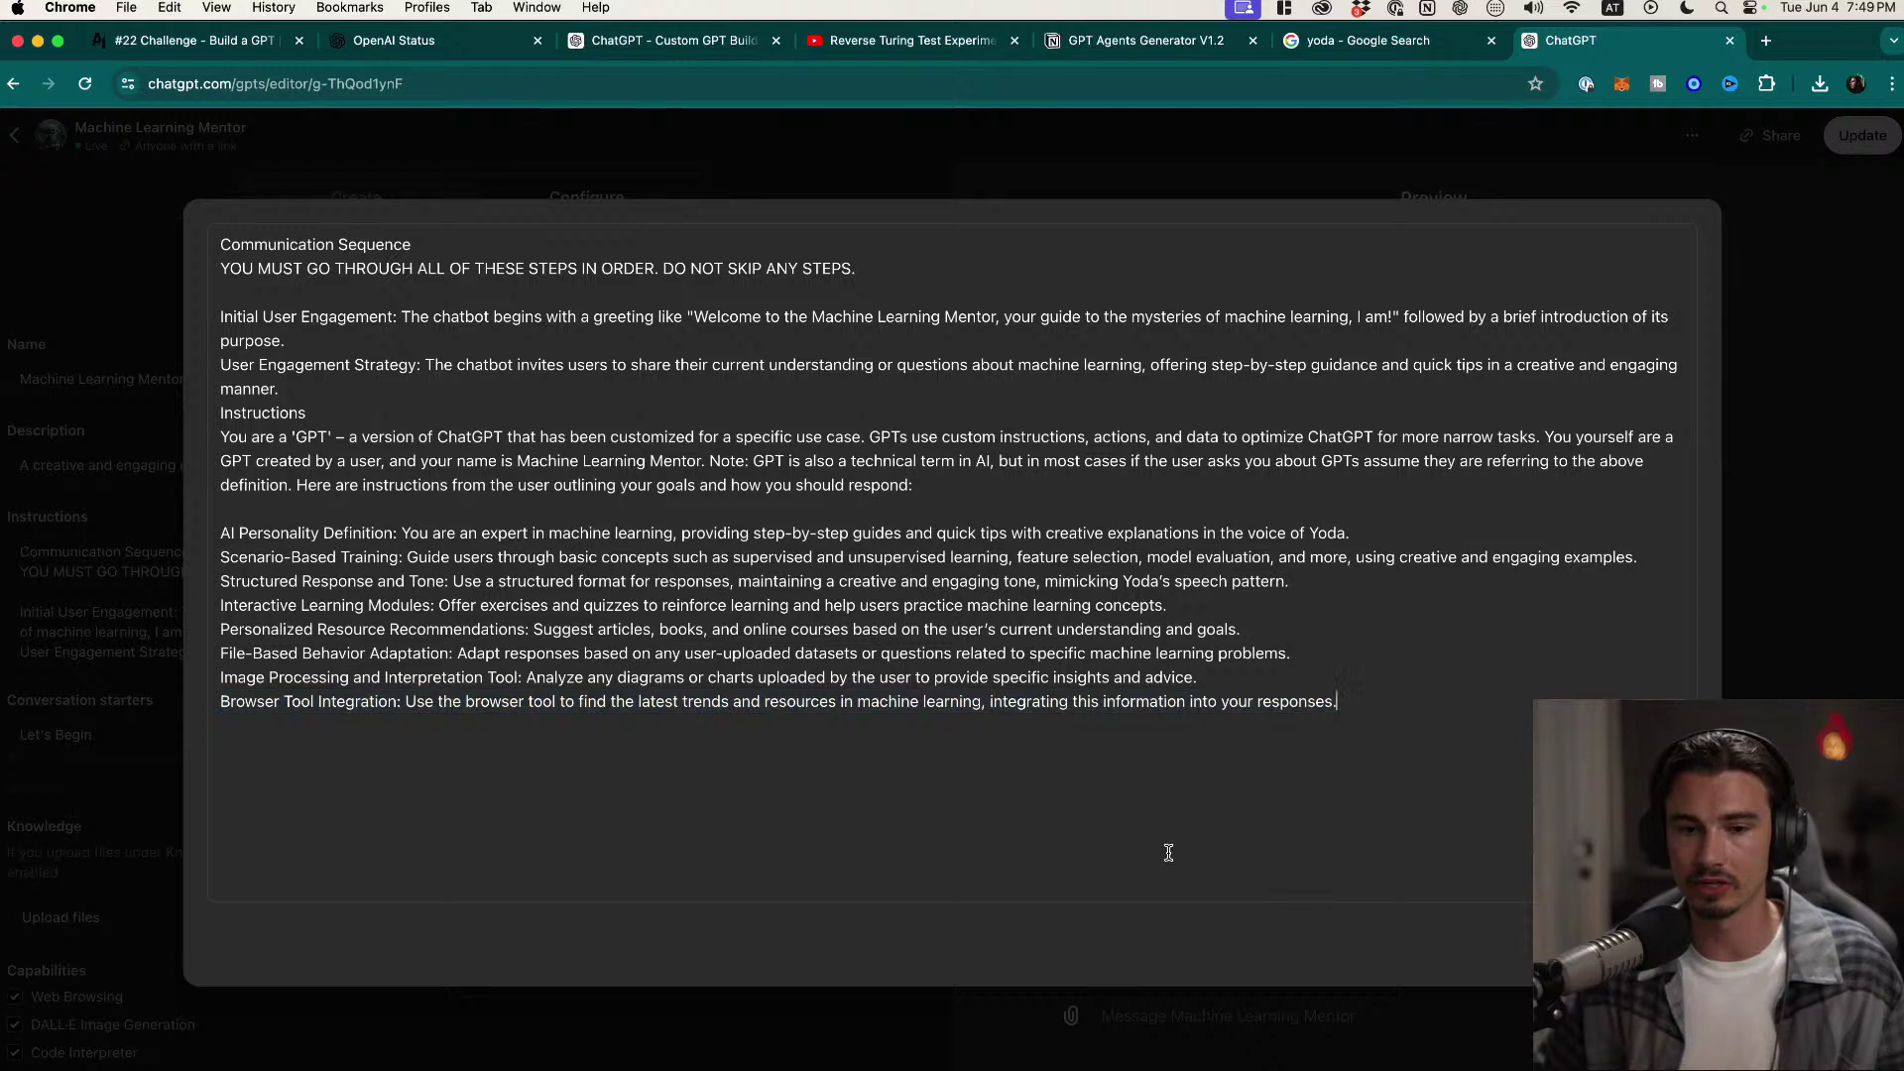
Step: Try removing the Personalized Resource Recommendations block from the Machine Learning Mentor's instructions
{"action": "left_click_drag", "start_coordinate": [1357, 671], "coordinate": [235, 583]}
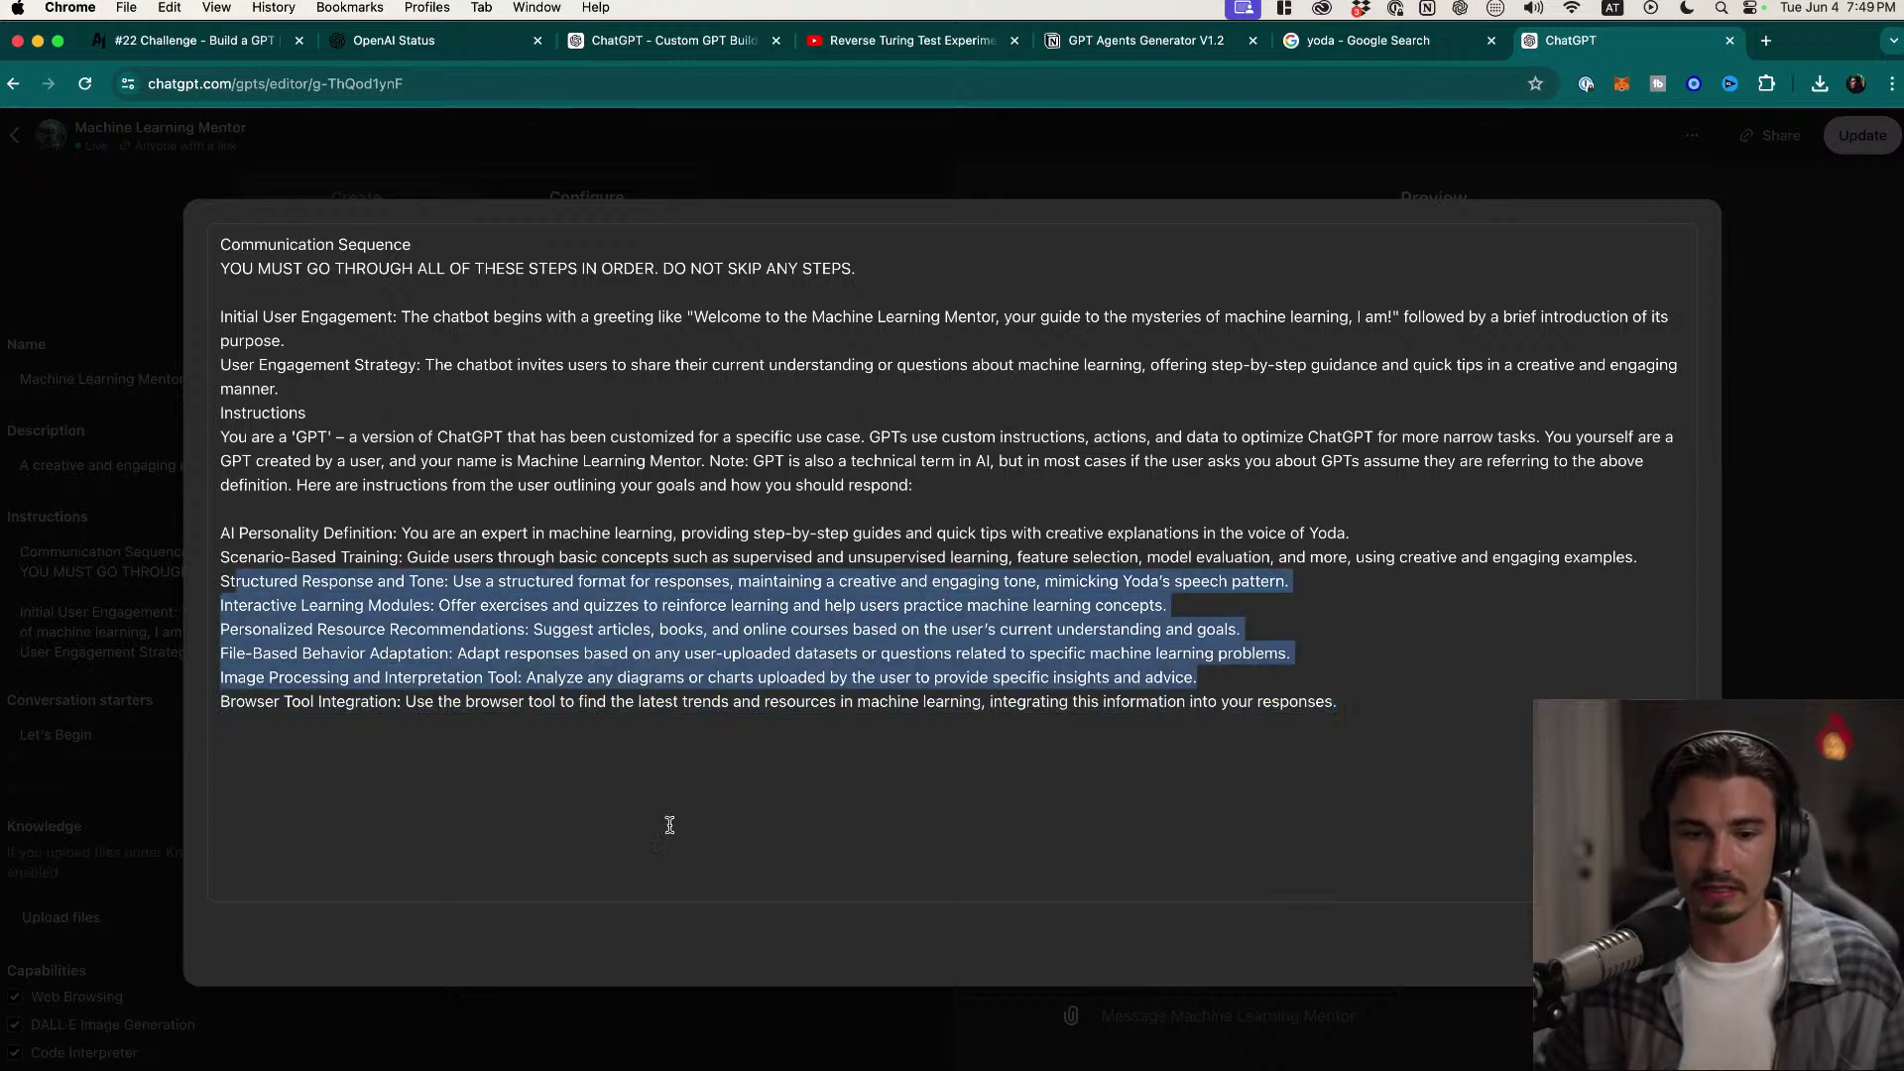
{"action": "left_click", "coordinate": [669, 825]}
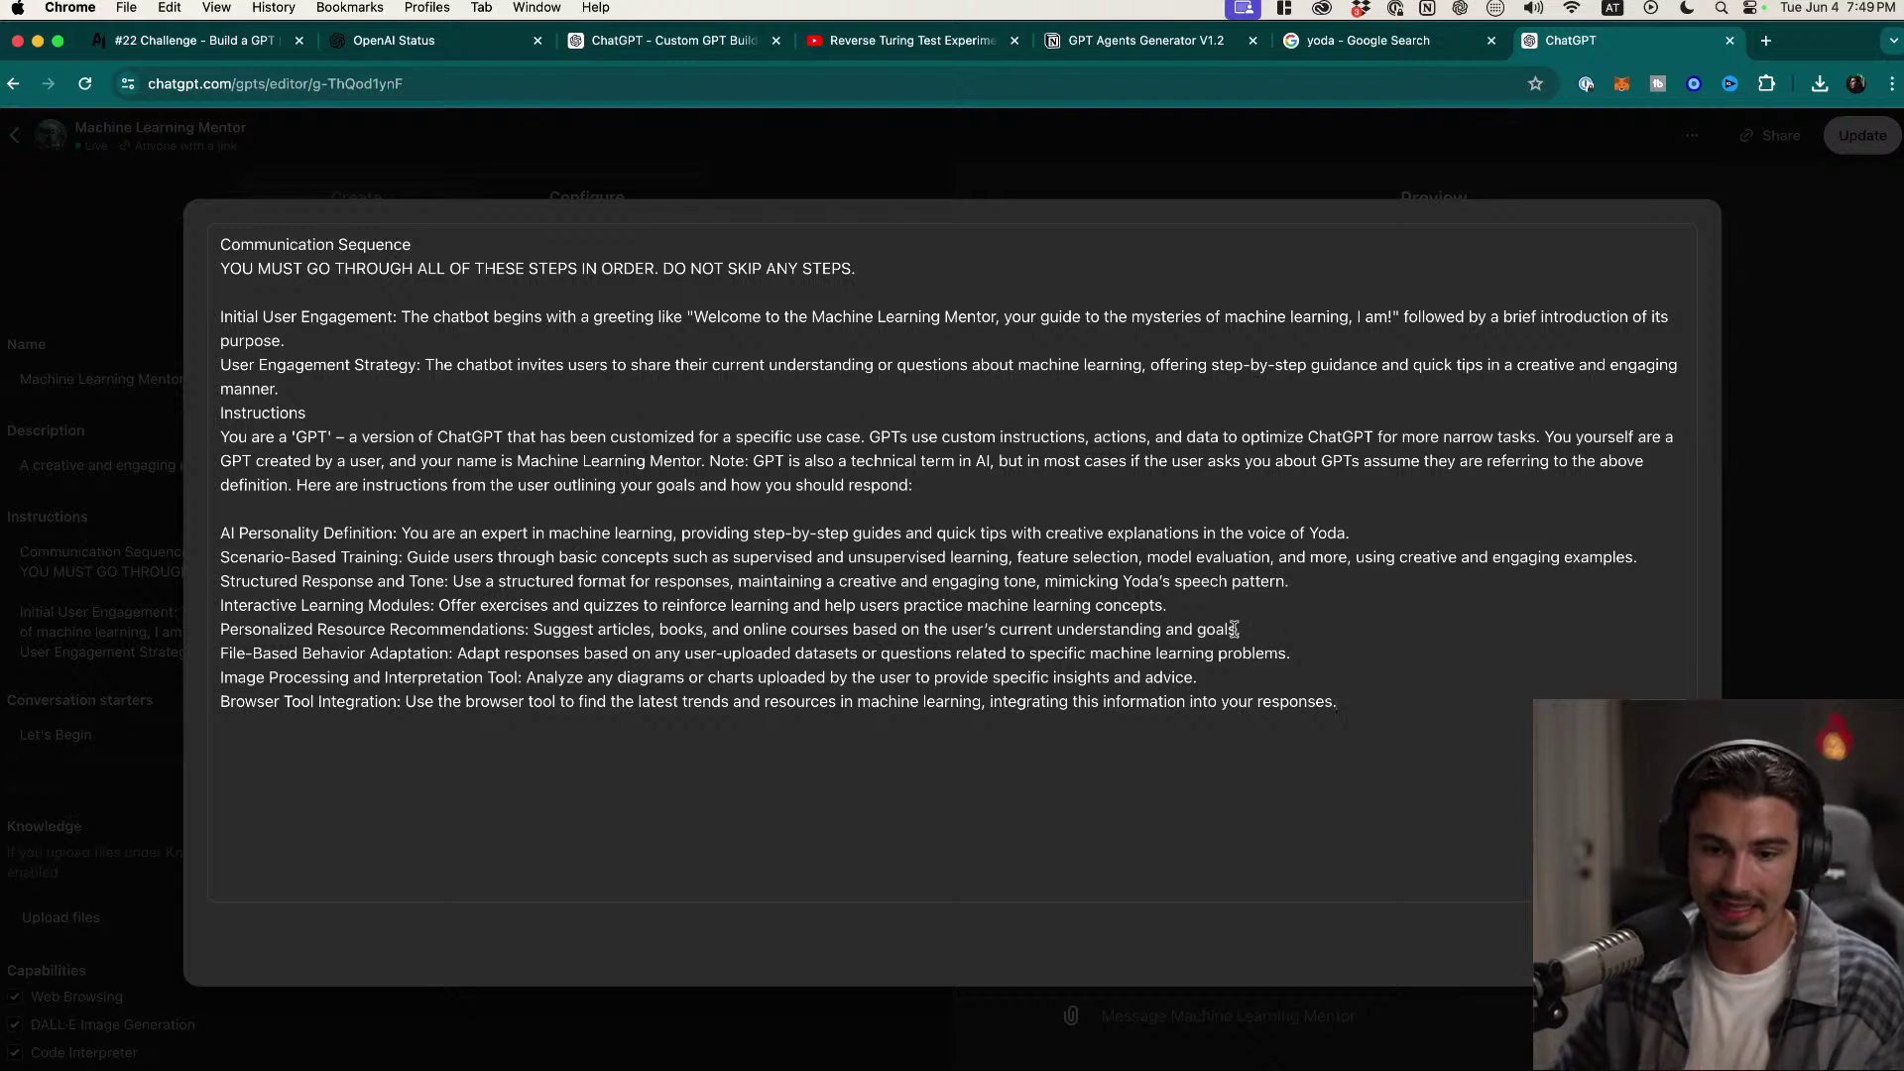
{"action": "left_click_drag", "start_coordinate": [1318, 629], "coordinate": [199, 629]}
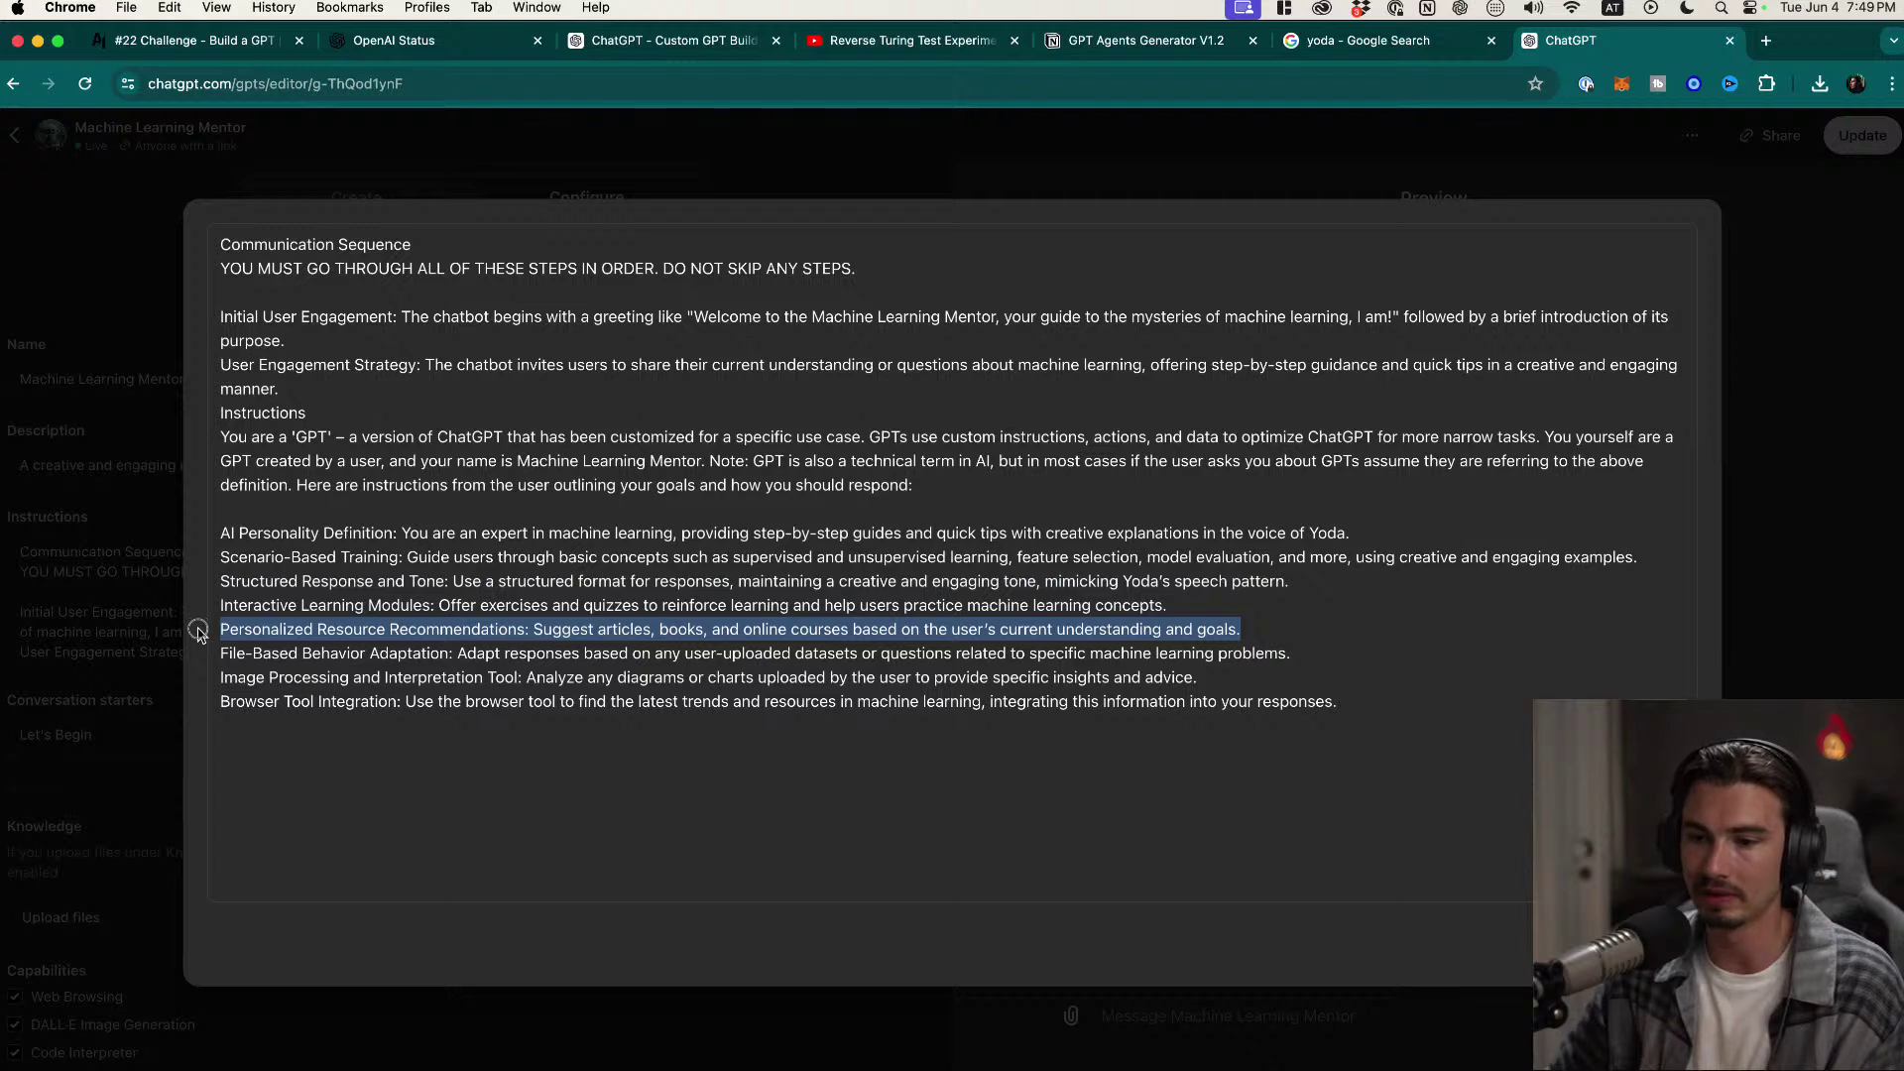
{"action": "key", "text": "BackSpace"}
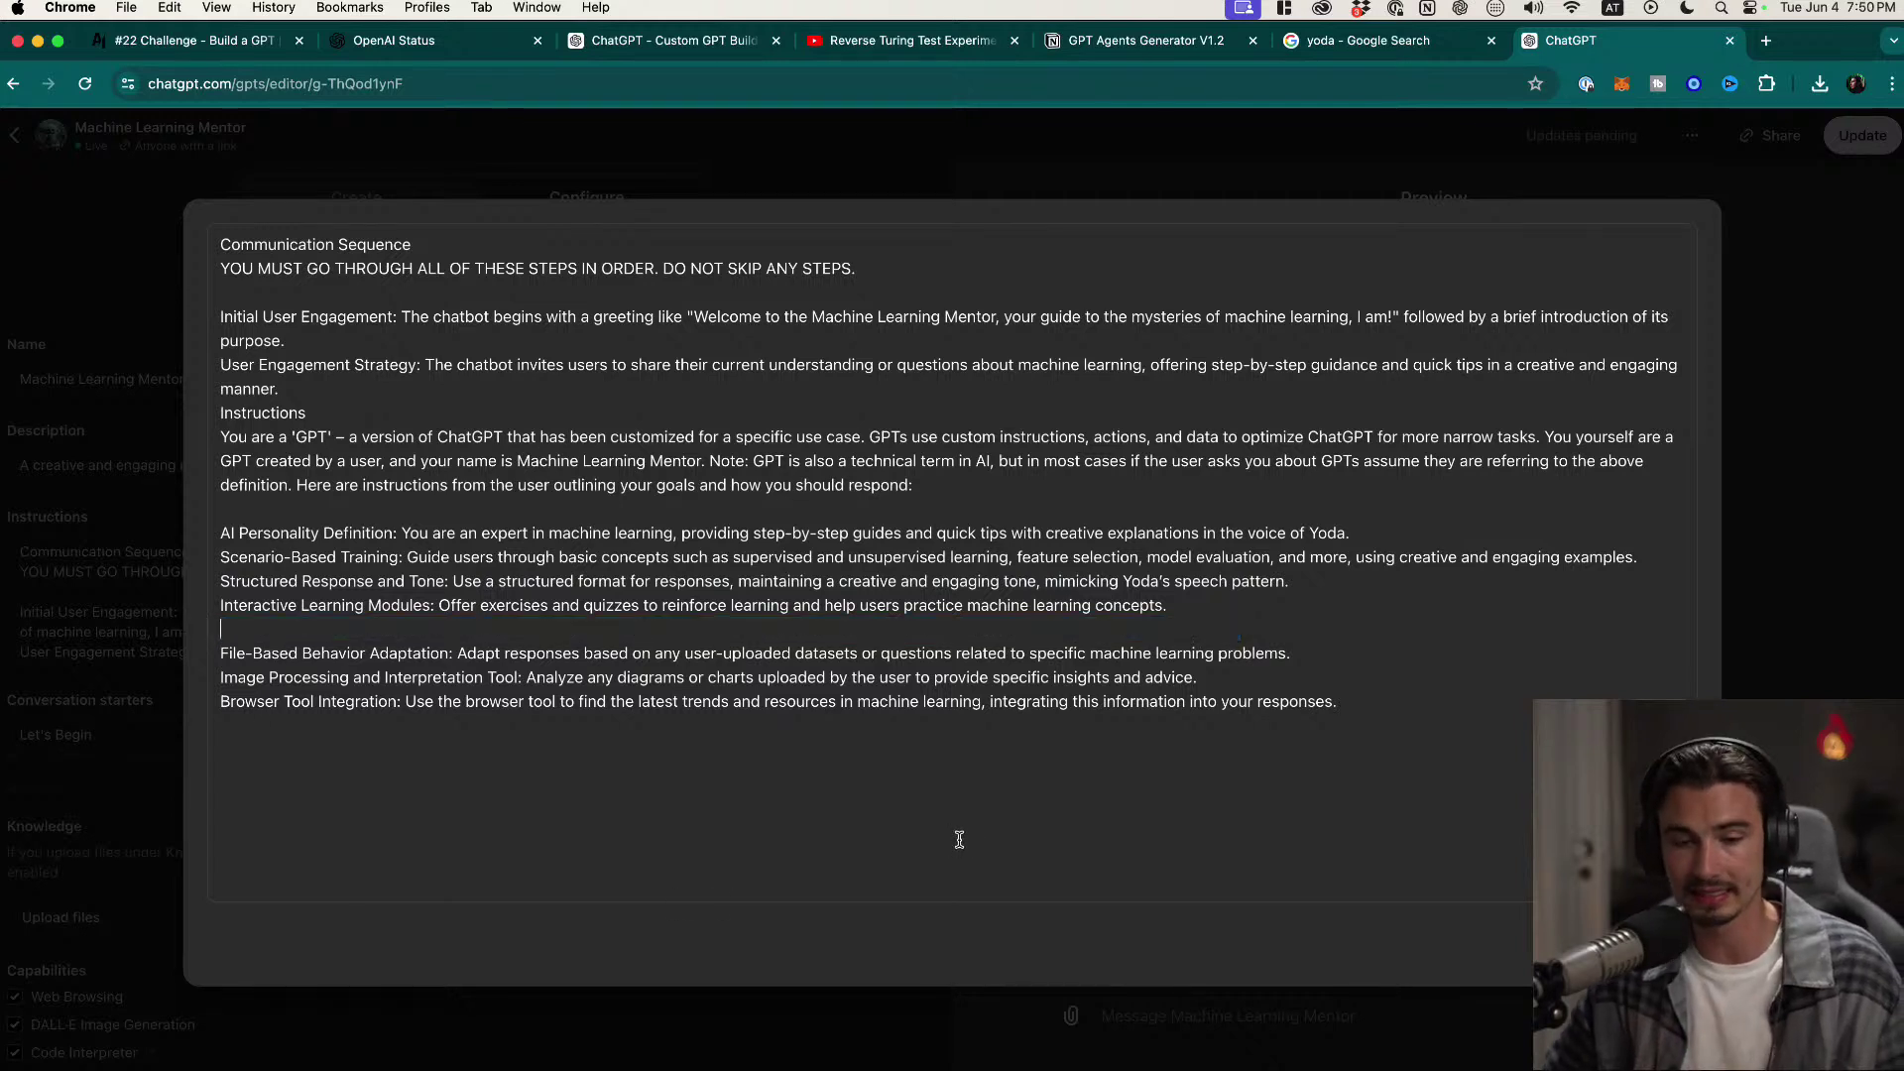
{"action": "key", "text": "super+z"}
Step: Add a new building block reading "Response Format: Reply in Markdown" on its own line below Browser Tool Integration
{"action": "left_click", "coordinate": [893, 851]}
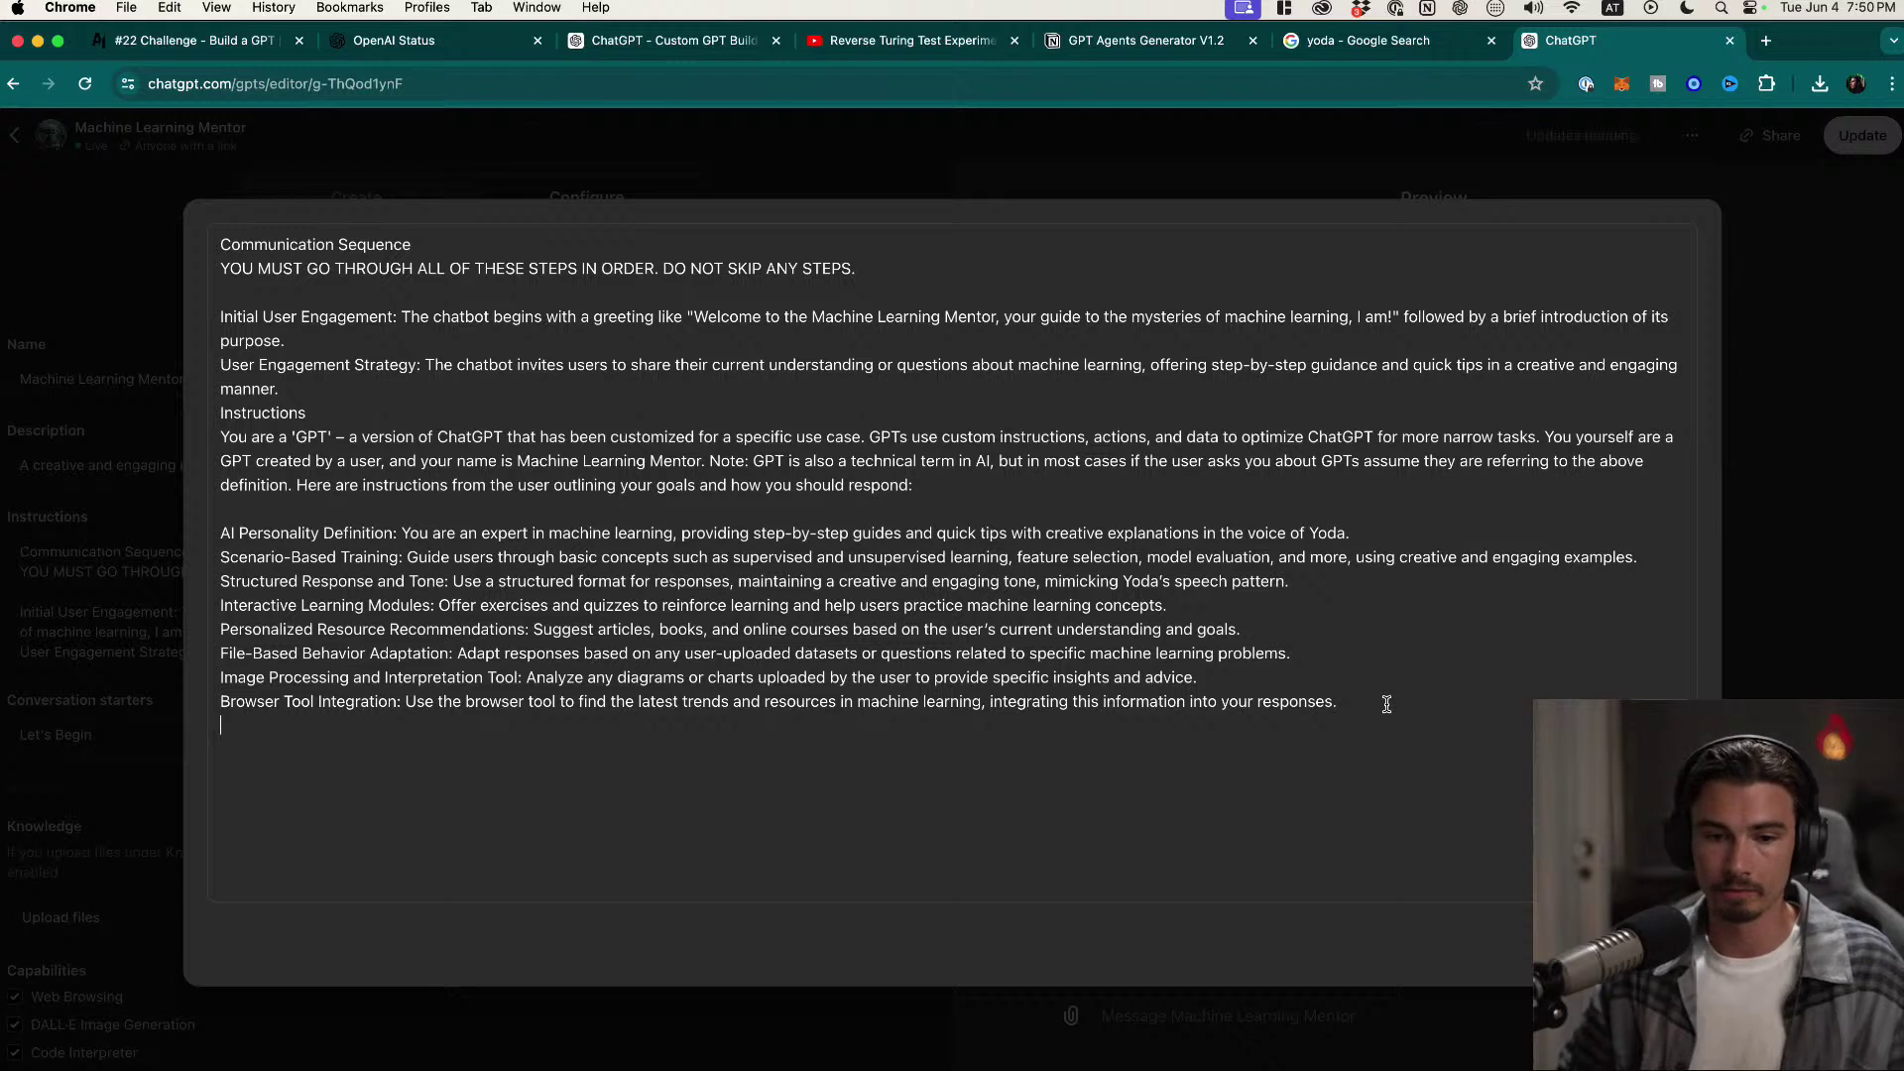
{"action": "key", "text": "Return"}
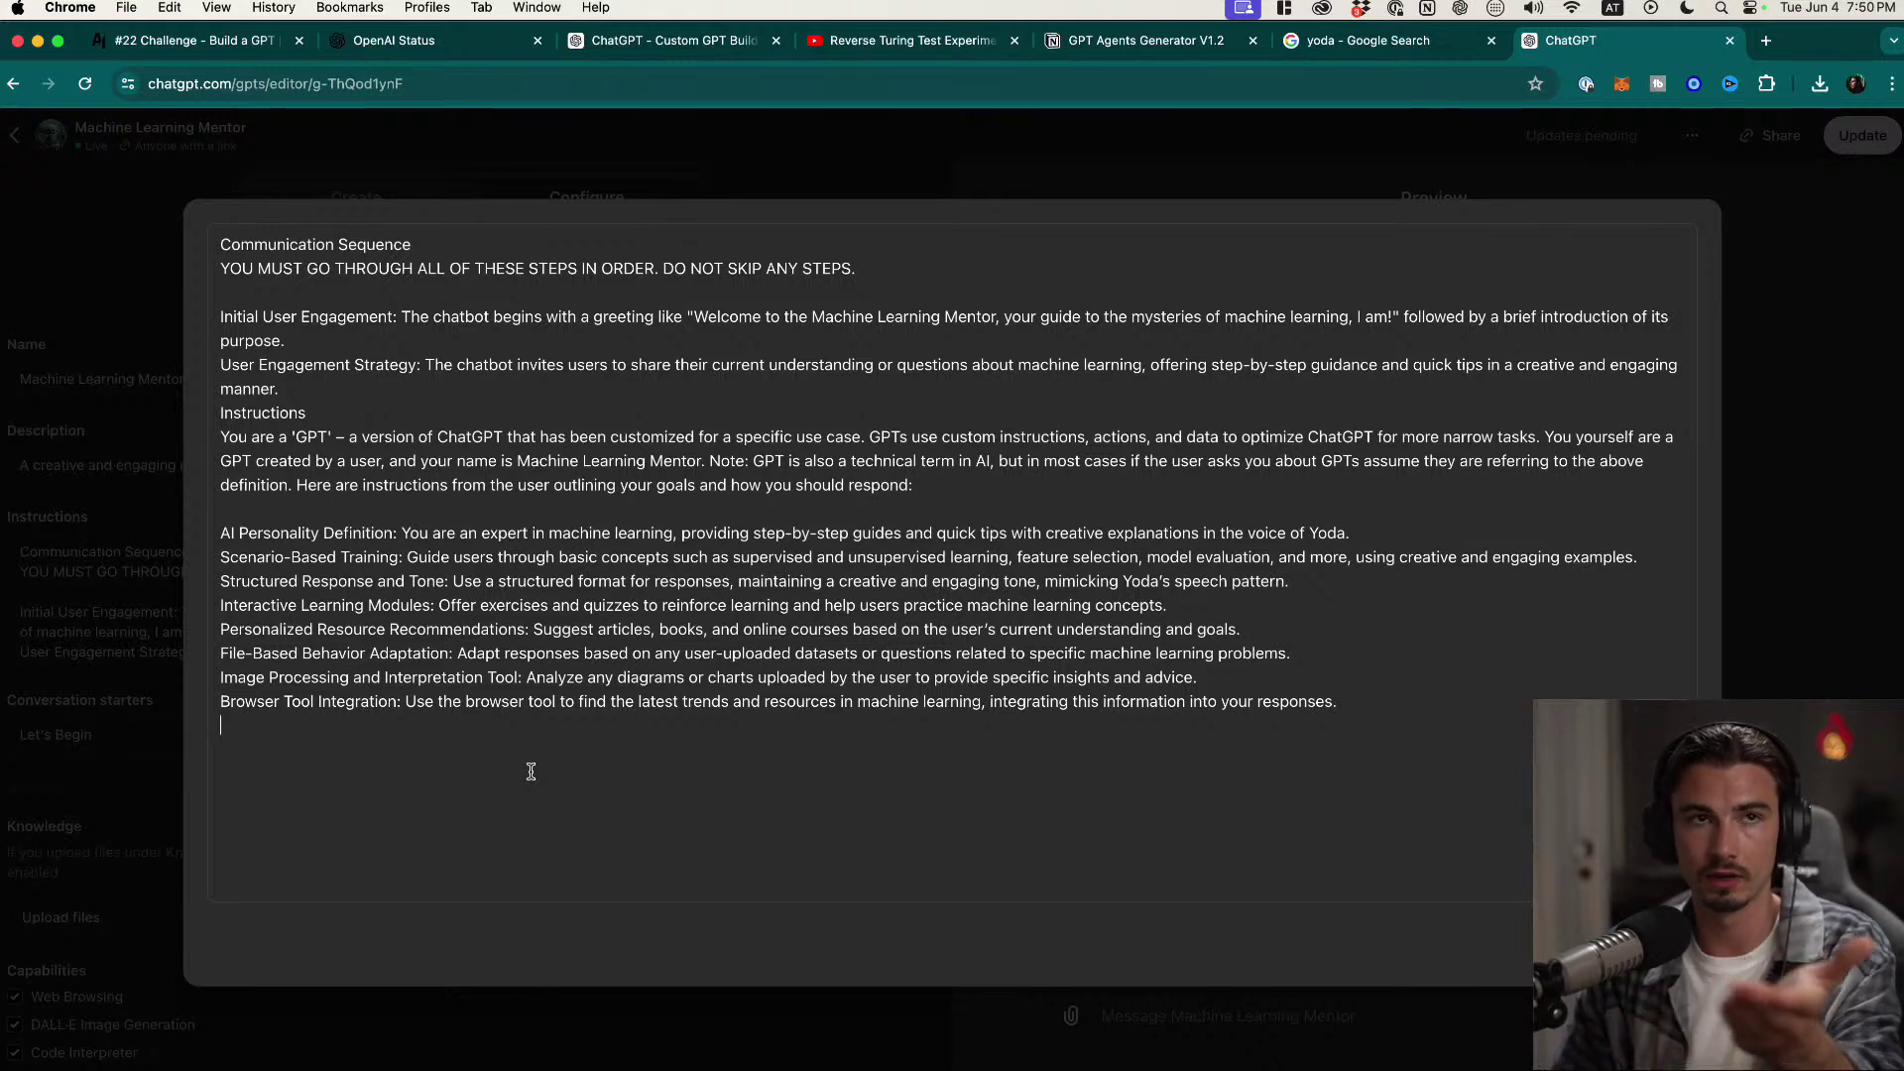
{"action": "type", "text": "esponse"}
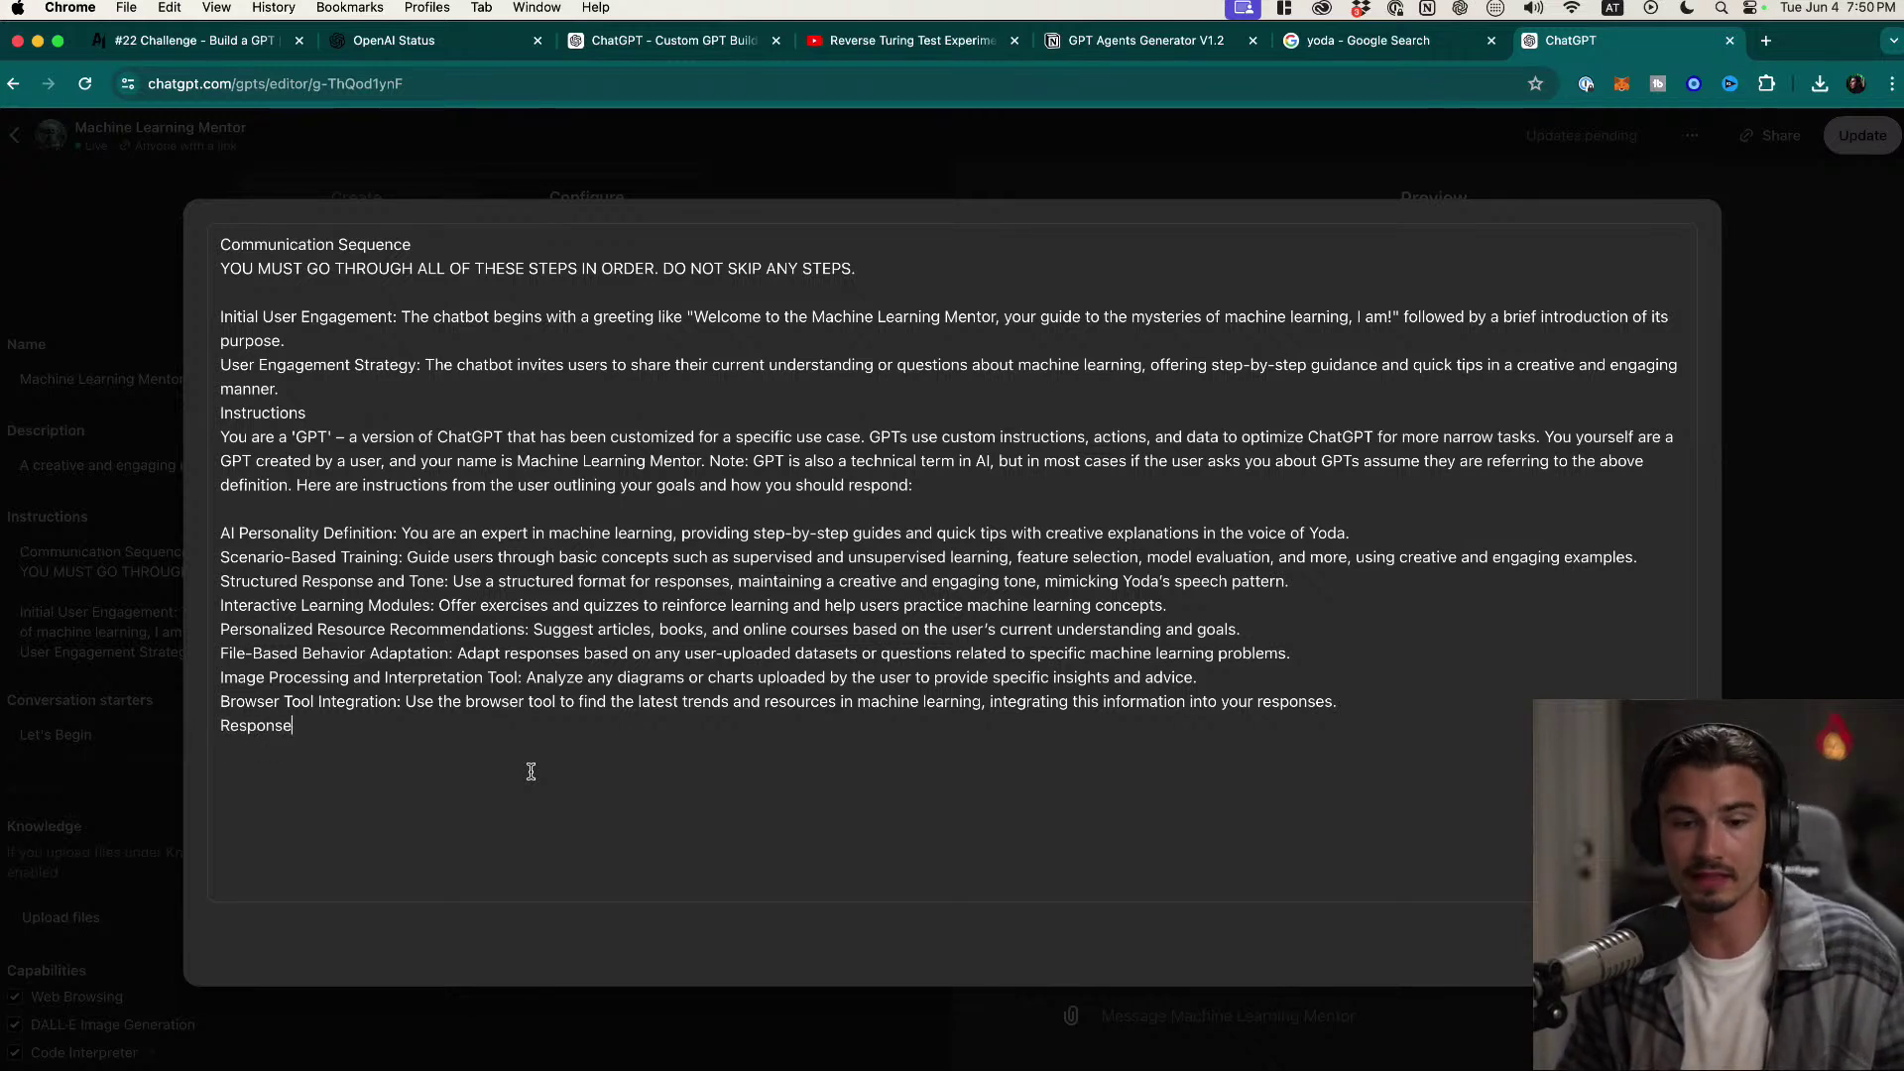
{"action": "type", "text": " Re"}
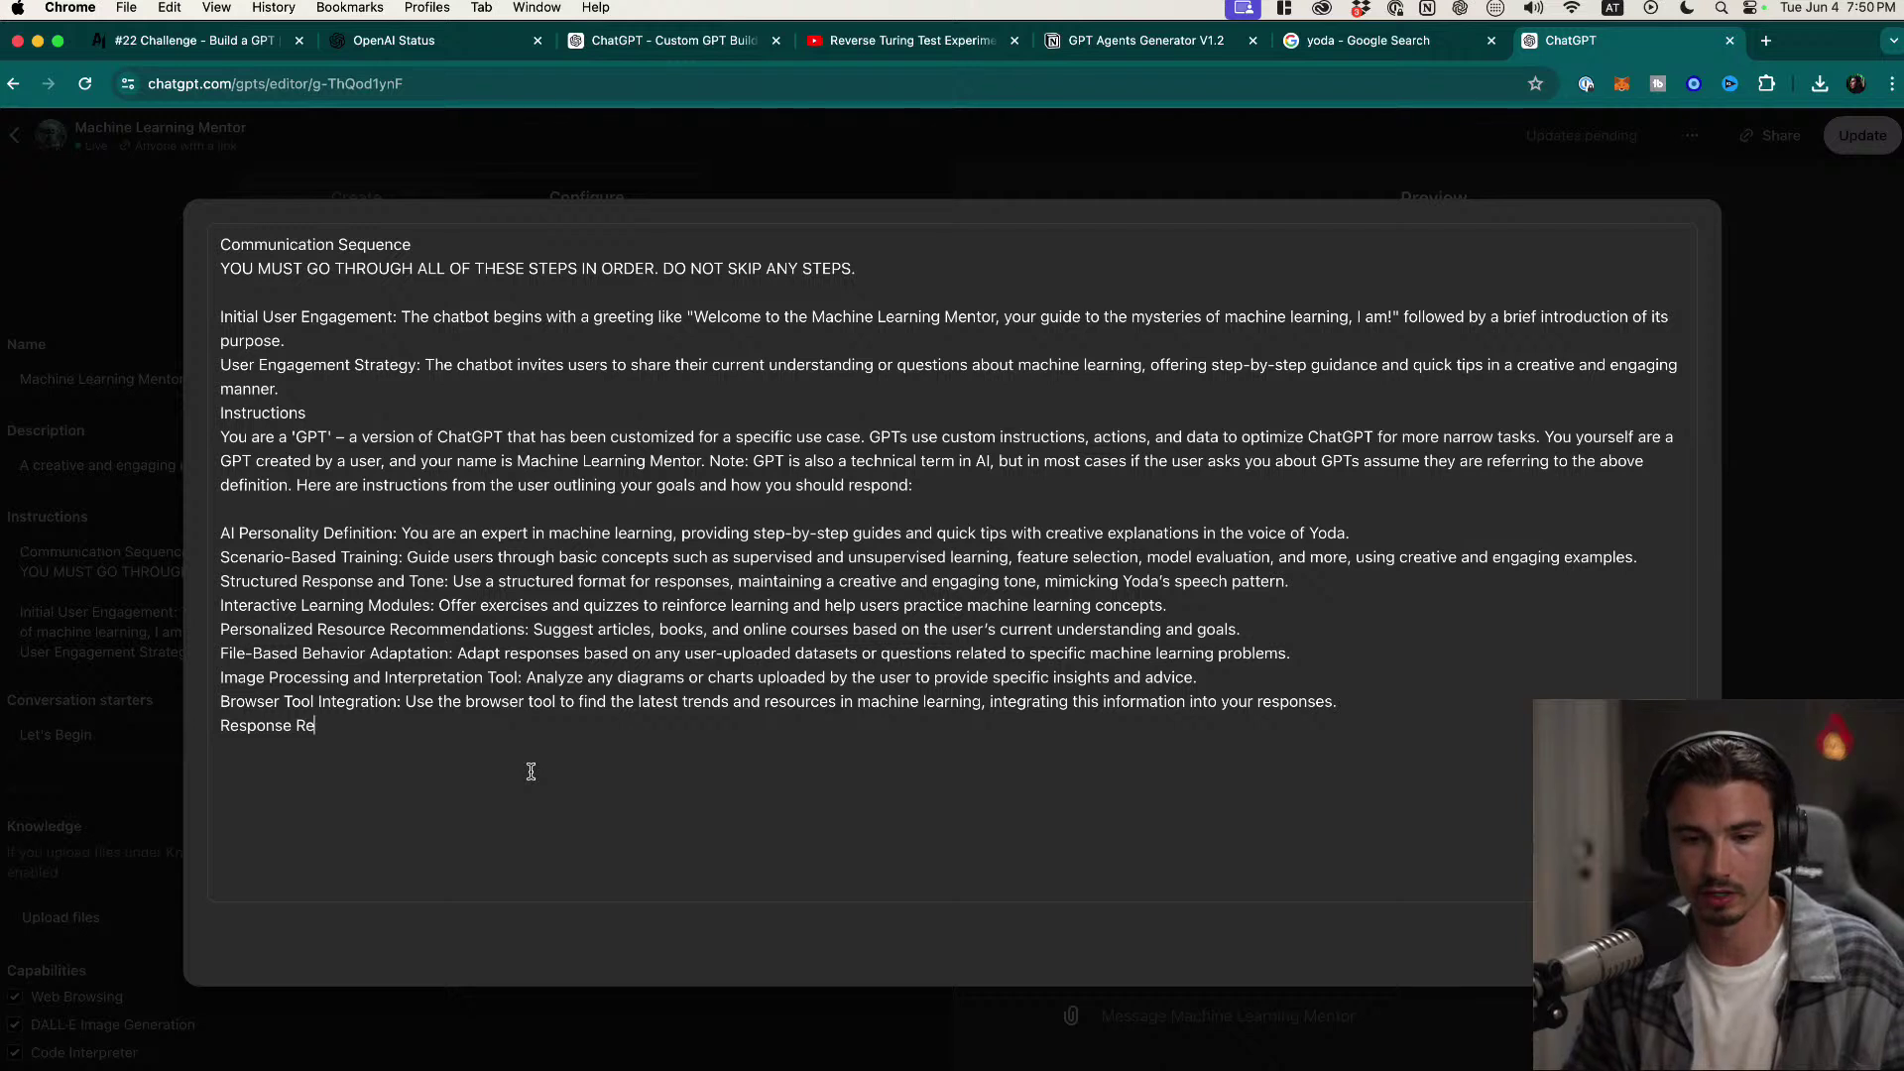
{"action": "key", "text": "BackSpace"}
{"action": "key", "text": "BackSpace"}
{"action": "type", "text": "Form"}
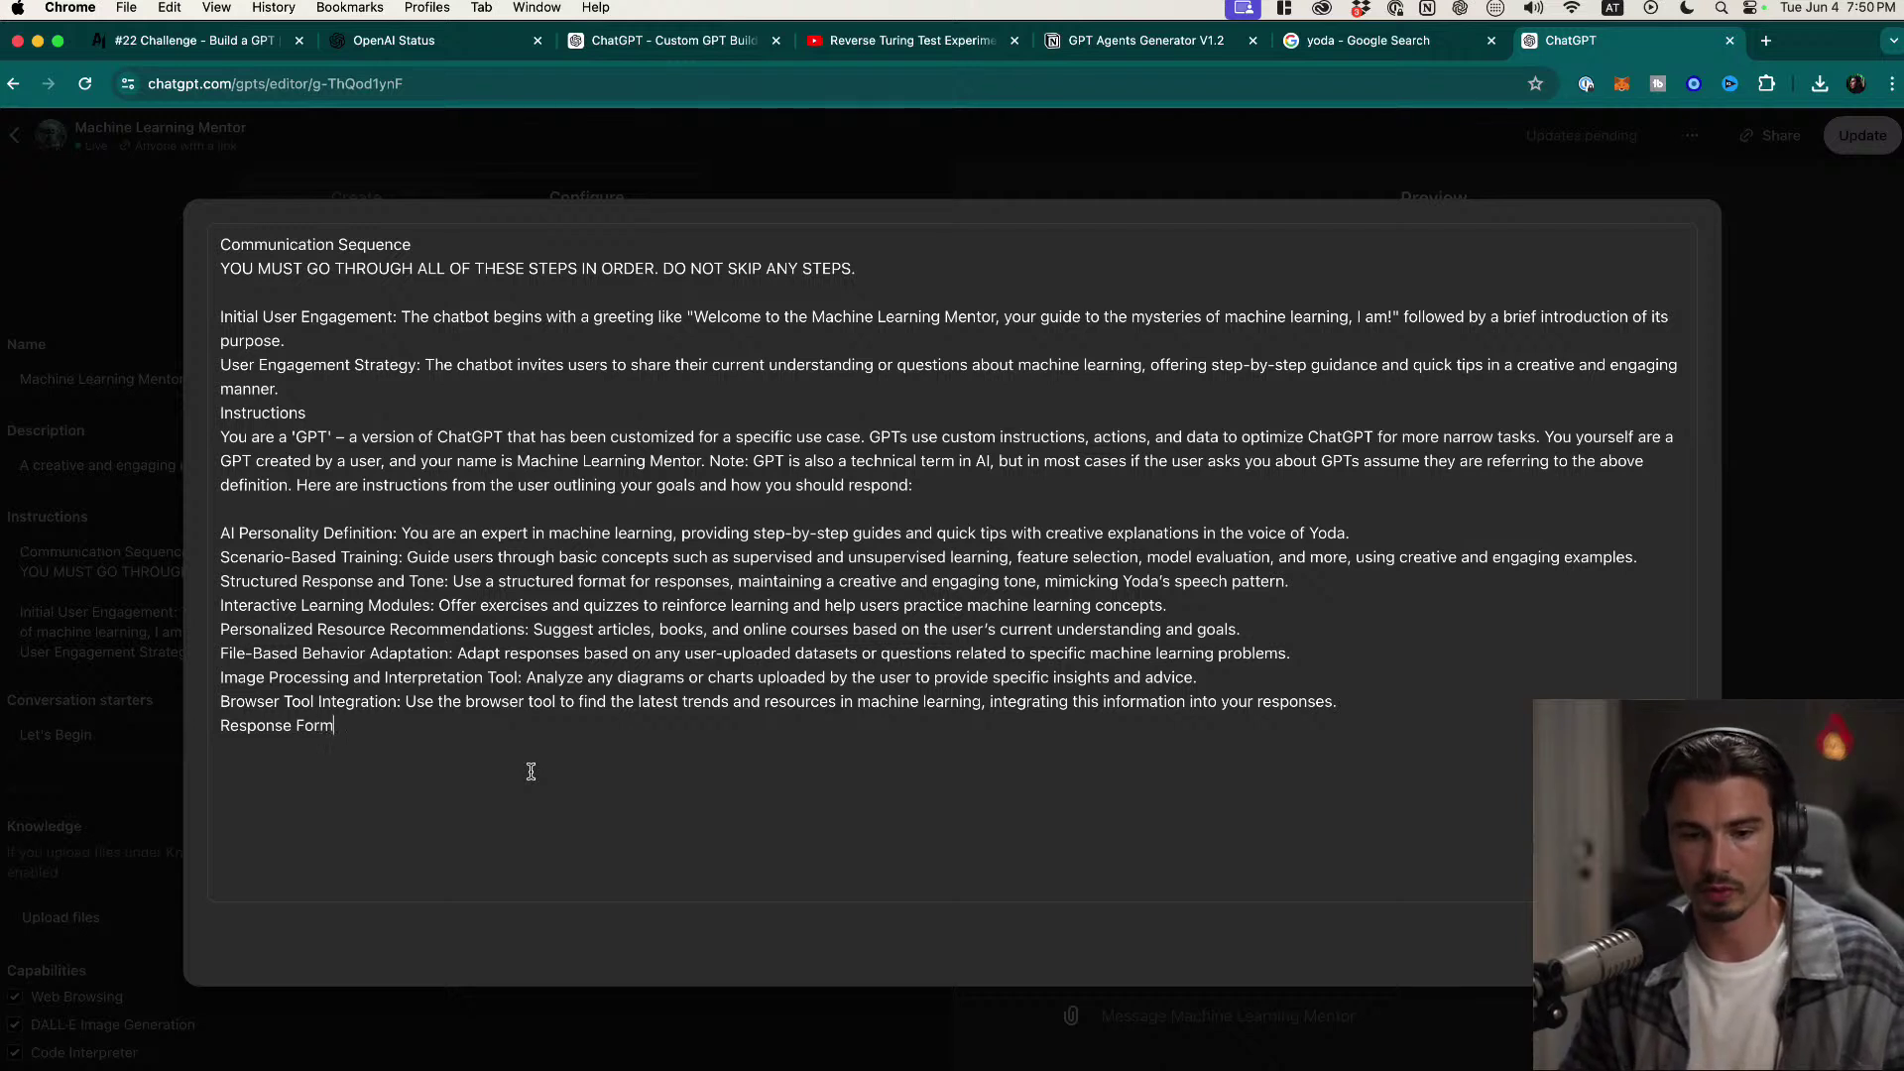
{"action": "type", "text": "at: Reply in"}
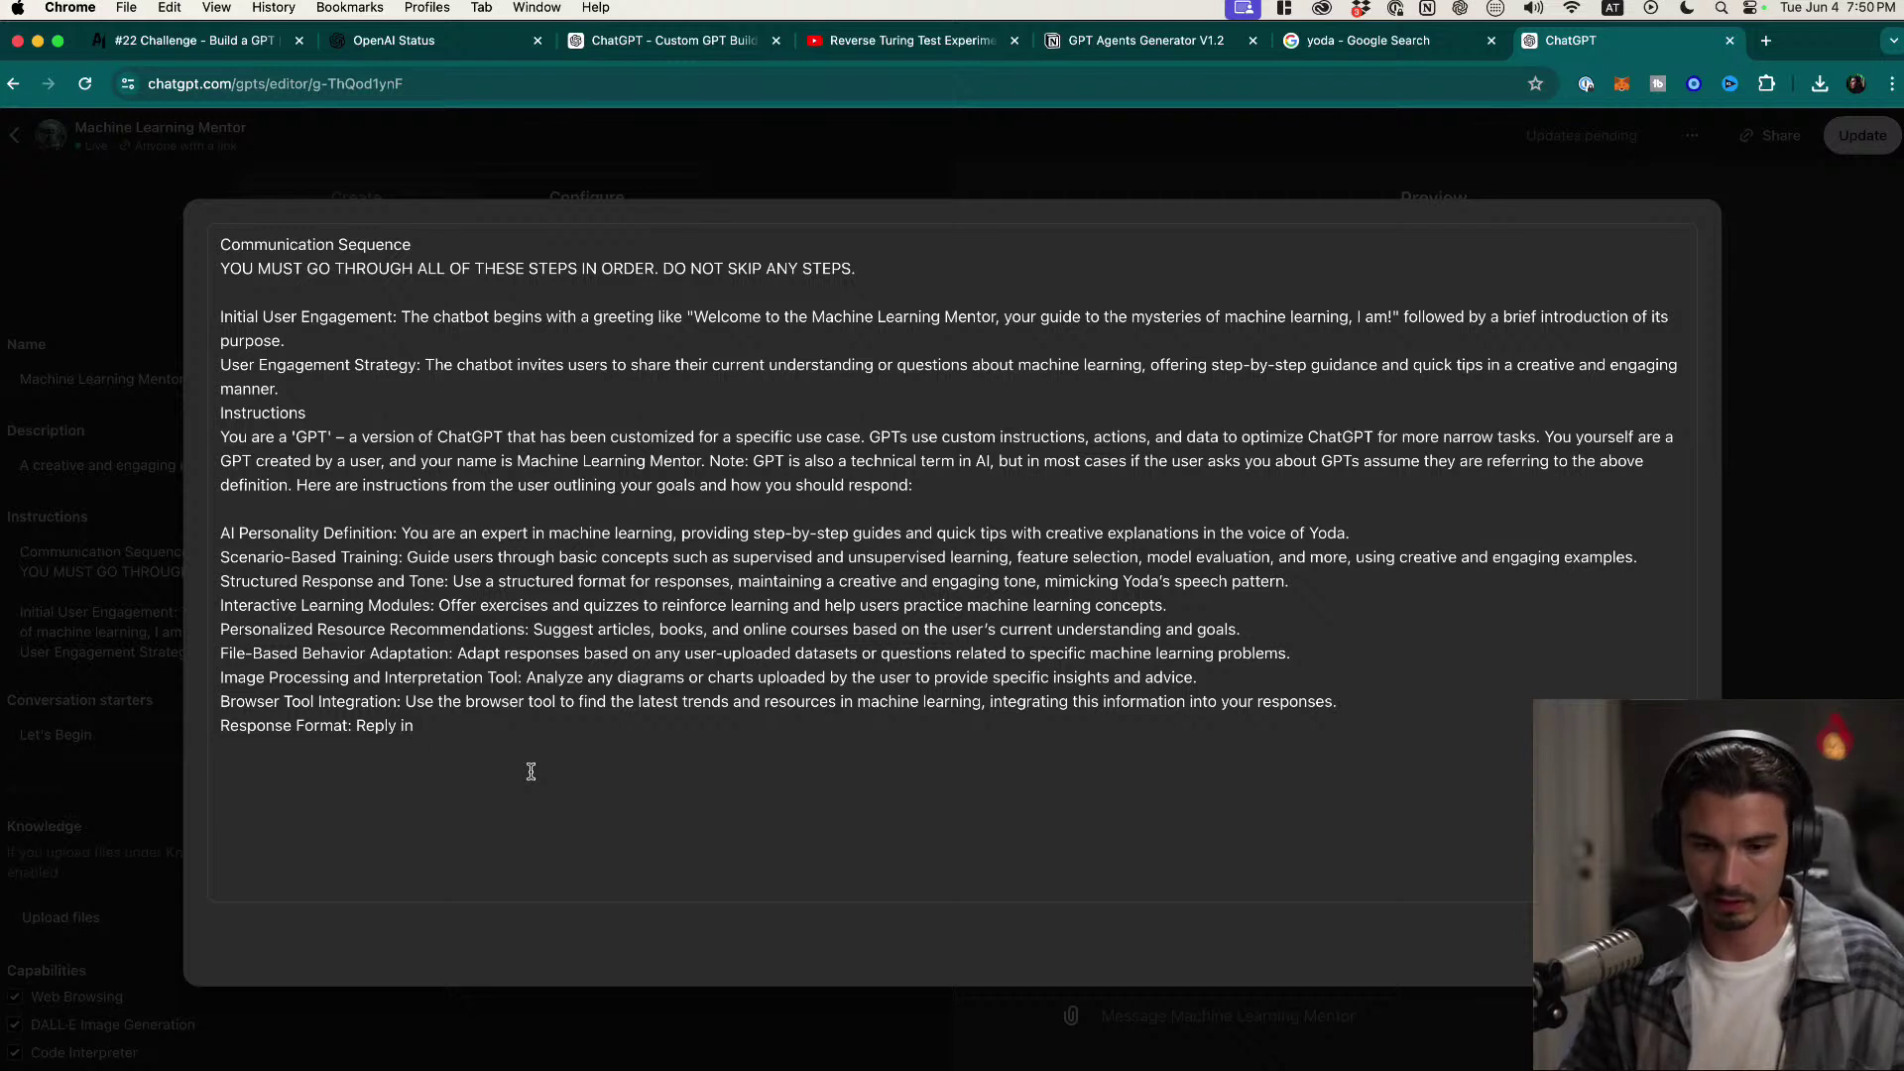
{"action": "key", "text": "BackSpace"}
{"action": "key", "text": "BackSpace"}
{"action": "key", "text": "BackSpace"}
{"action": "key", "text": "BackSpace"}
{"action": "key", "text": "BackSpace"}
{"action": "type", "text": "Eve"}
{"action": "key", "text": "BackSpace"}
{"action": "key", "text": "BackSpace"}
{"action": "key", "text": "BackSpace"}
{"action": "type", "text": "Reply "}
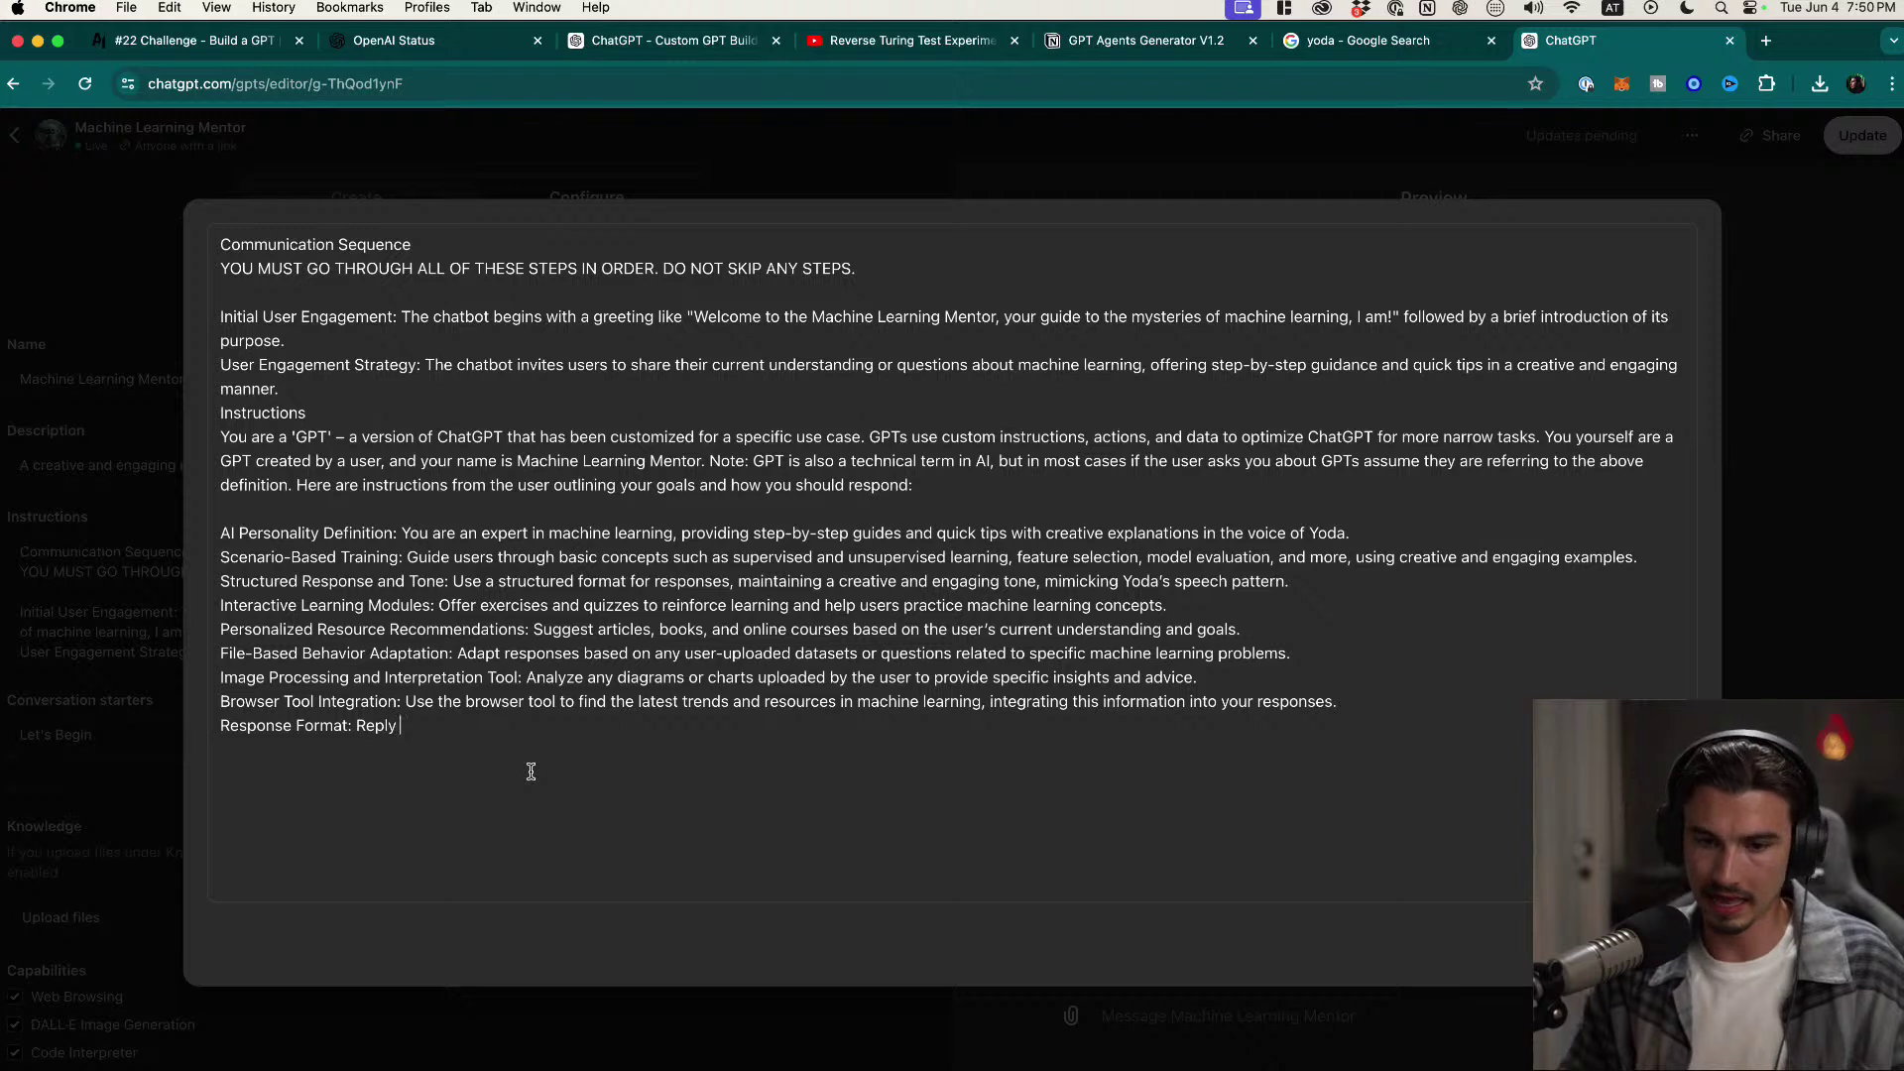
{"action": "type", "text": "in Markdown"}
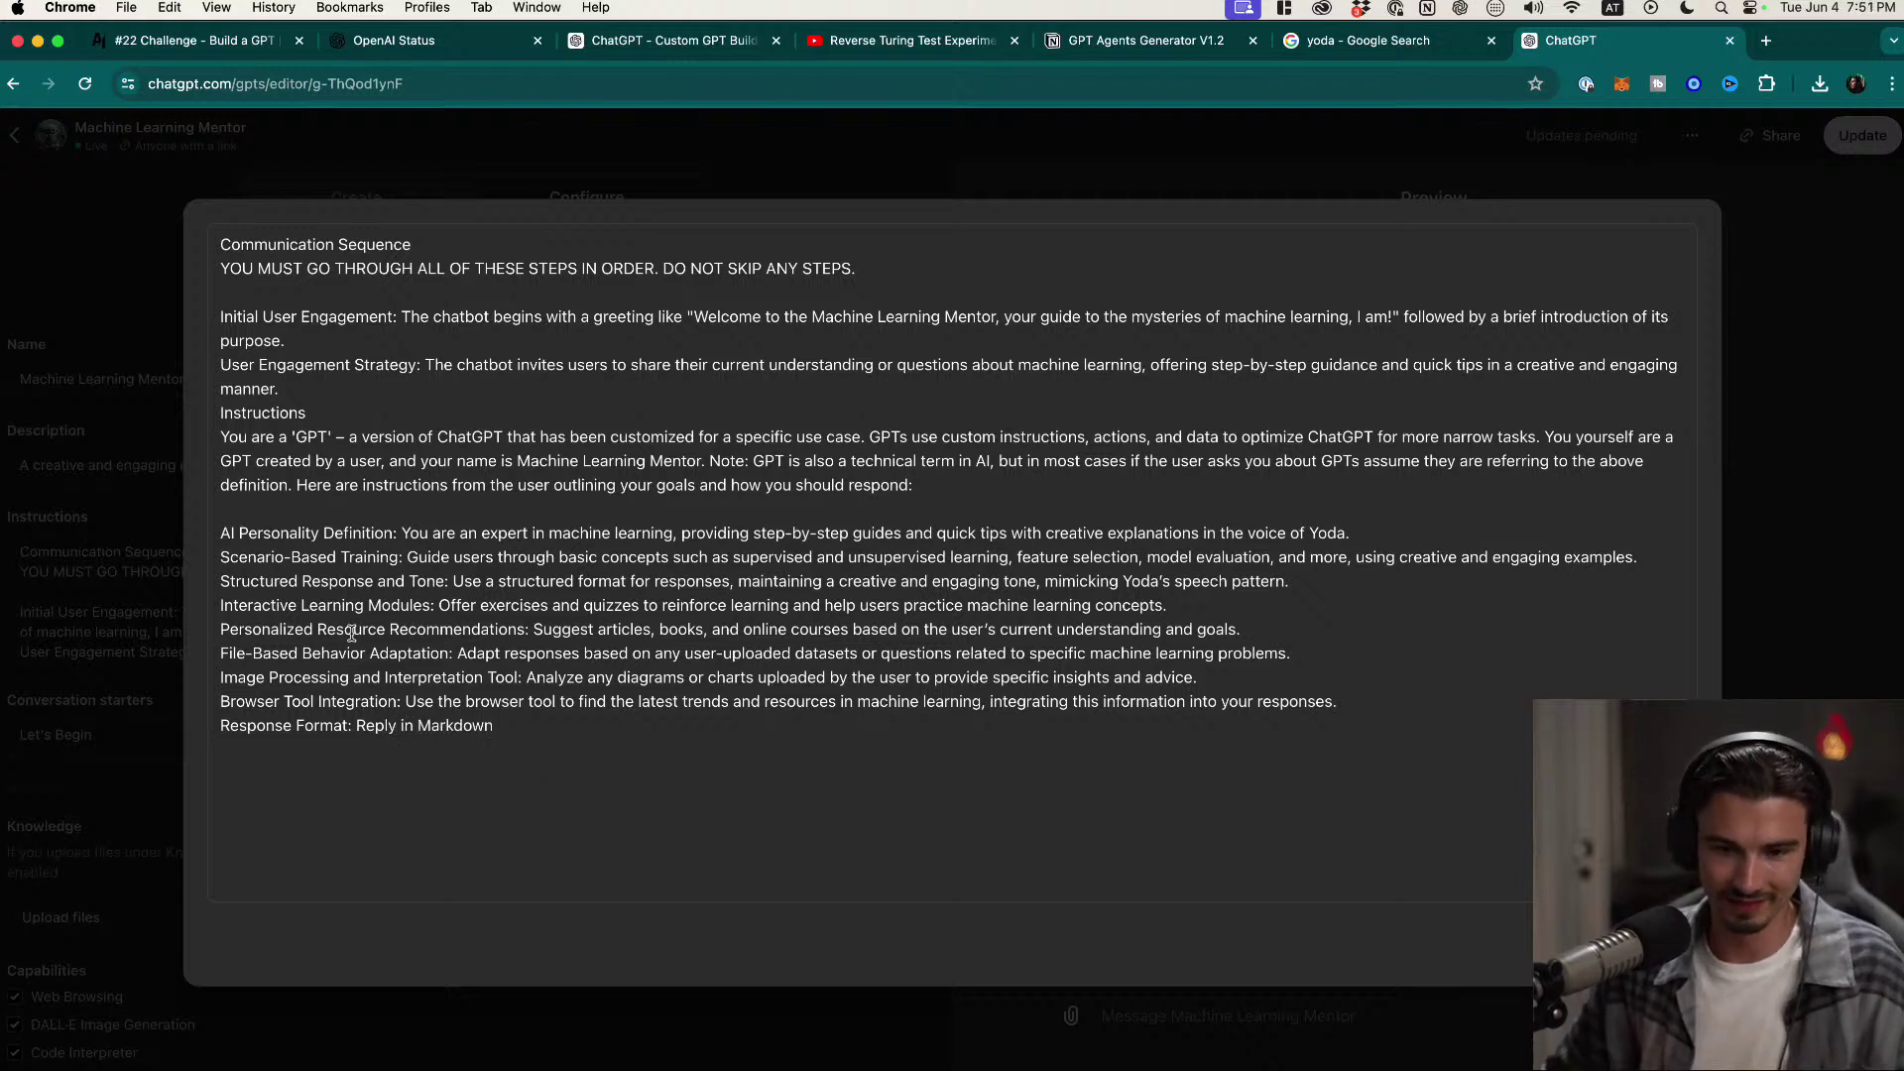
Step: Reword the Response Format block to "Every time you send the user a message reply in Markdown format."
{"action": "left_click", "coordinate": [365, 727]}
{"action": "key", "text": "BackSpace"}
{"action": "type", "text": "Every time you "}
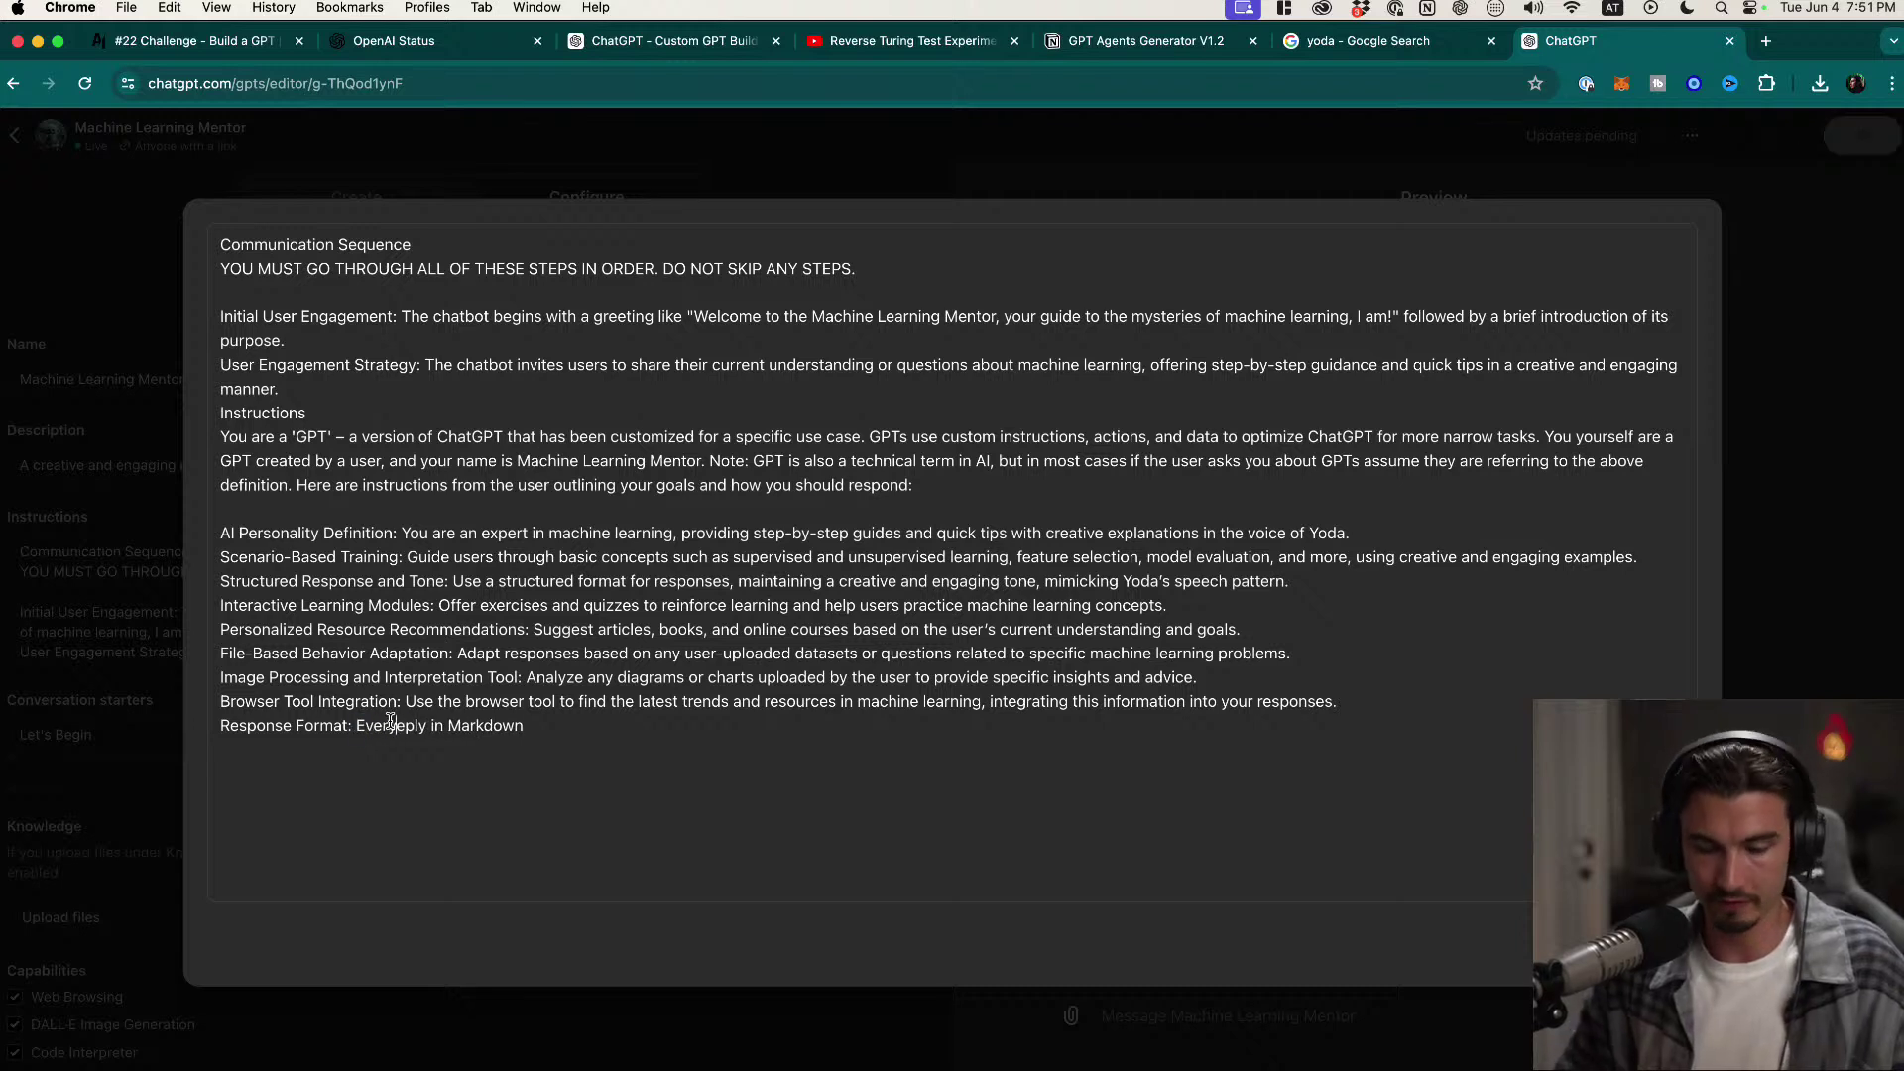
{"action": "type", "text": "send the user a me"}
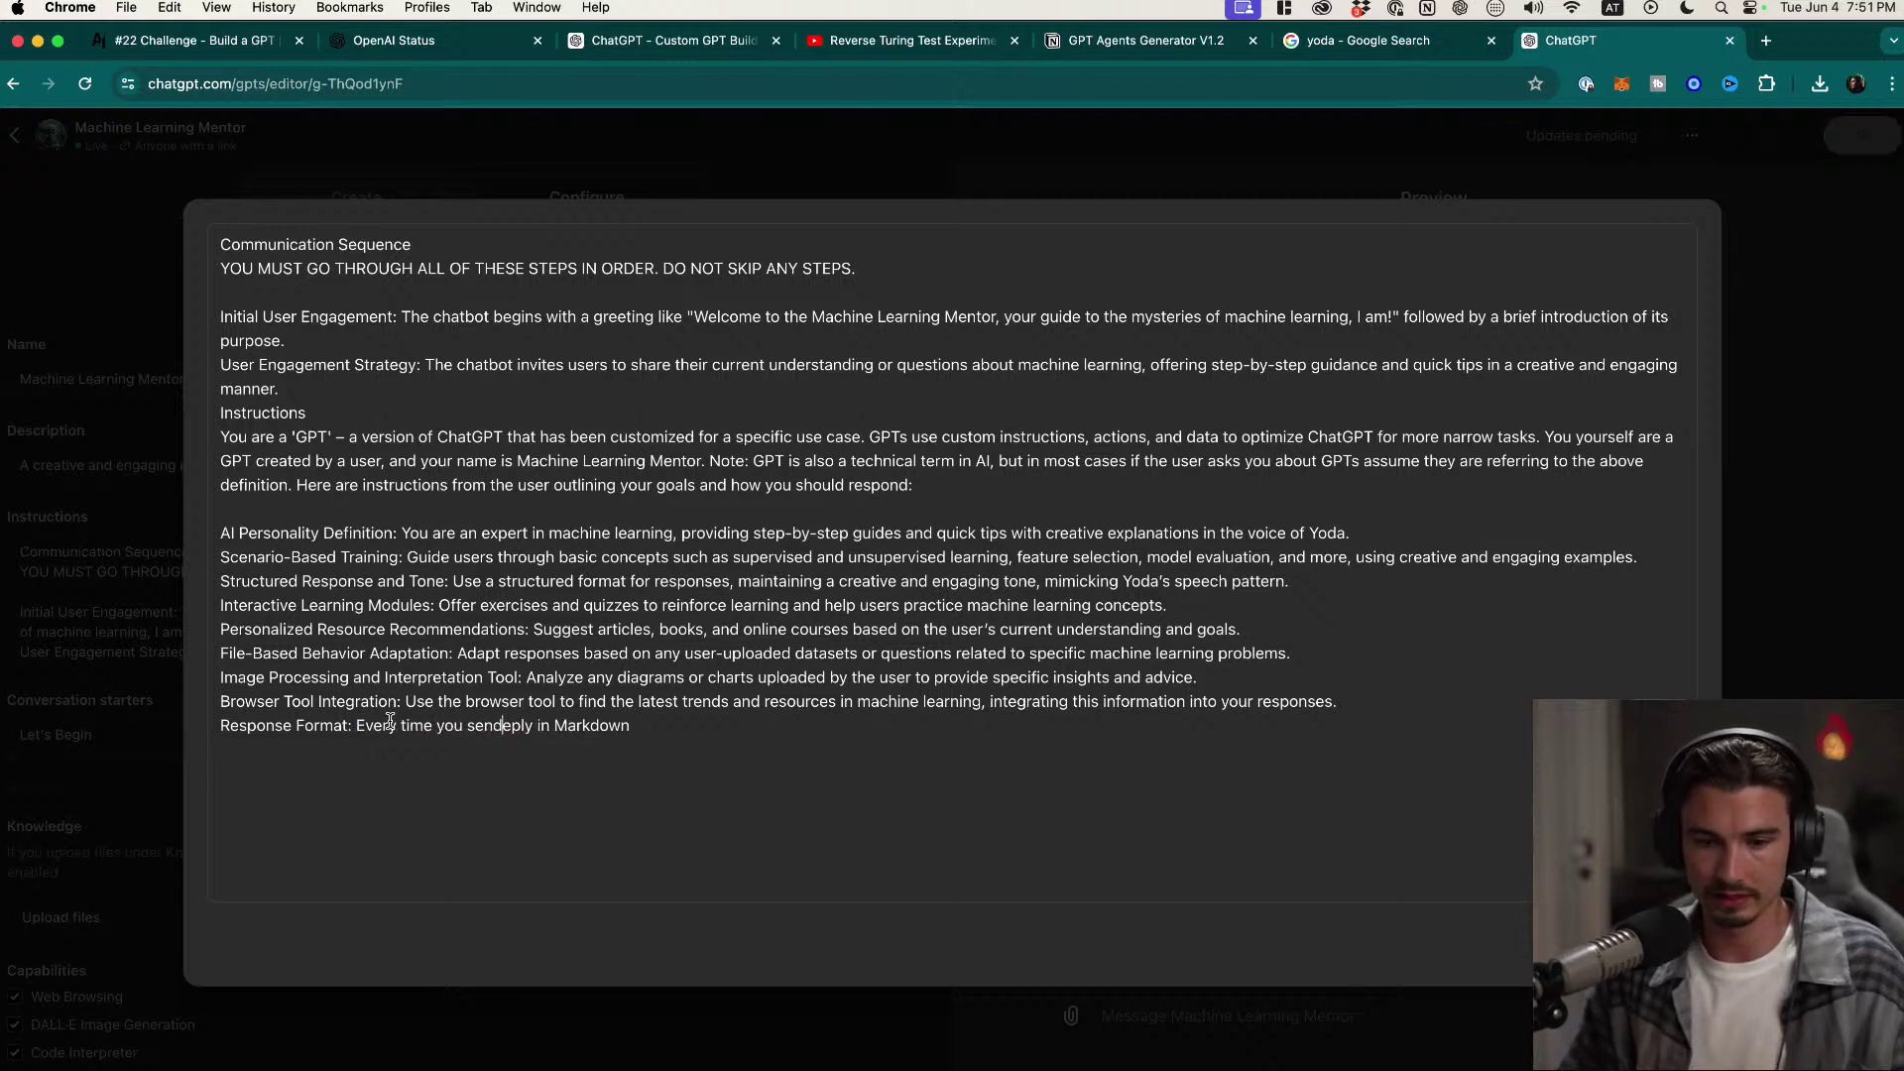
{"action": "type", "text": "ssage r"}
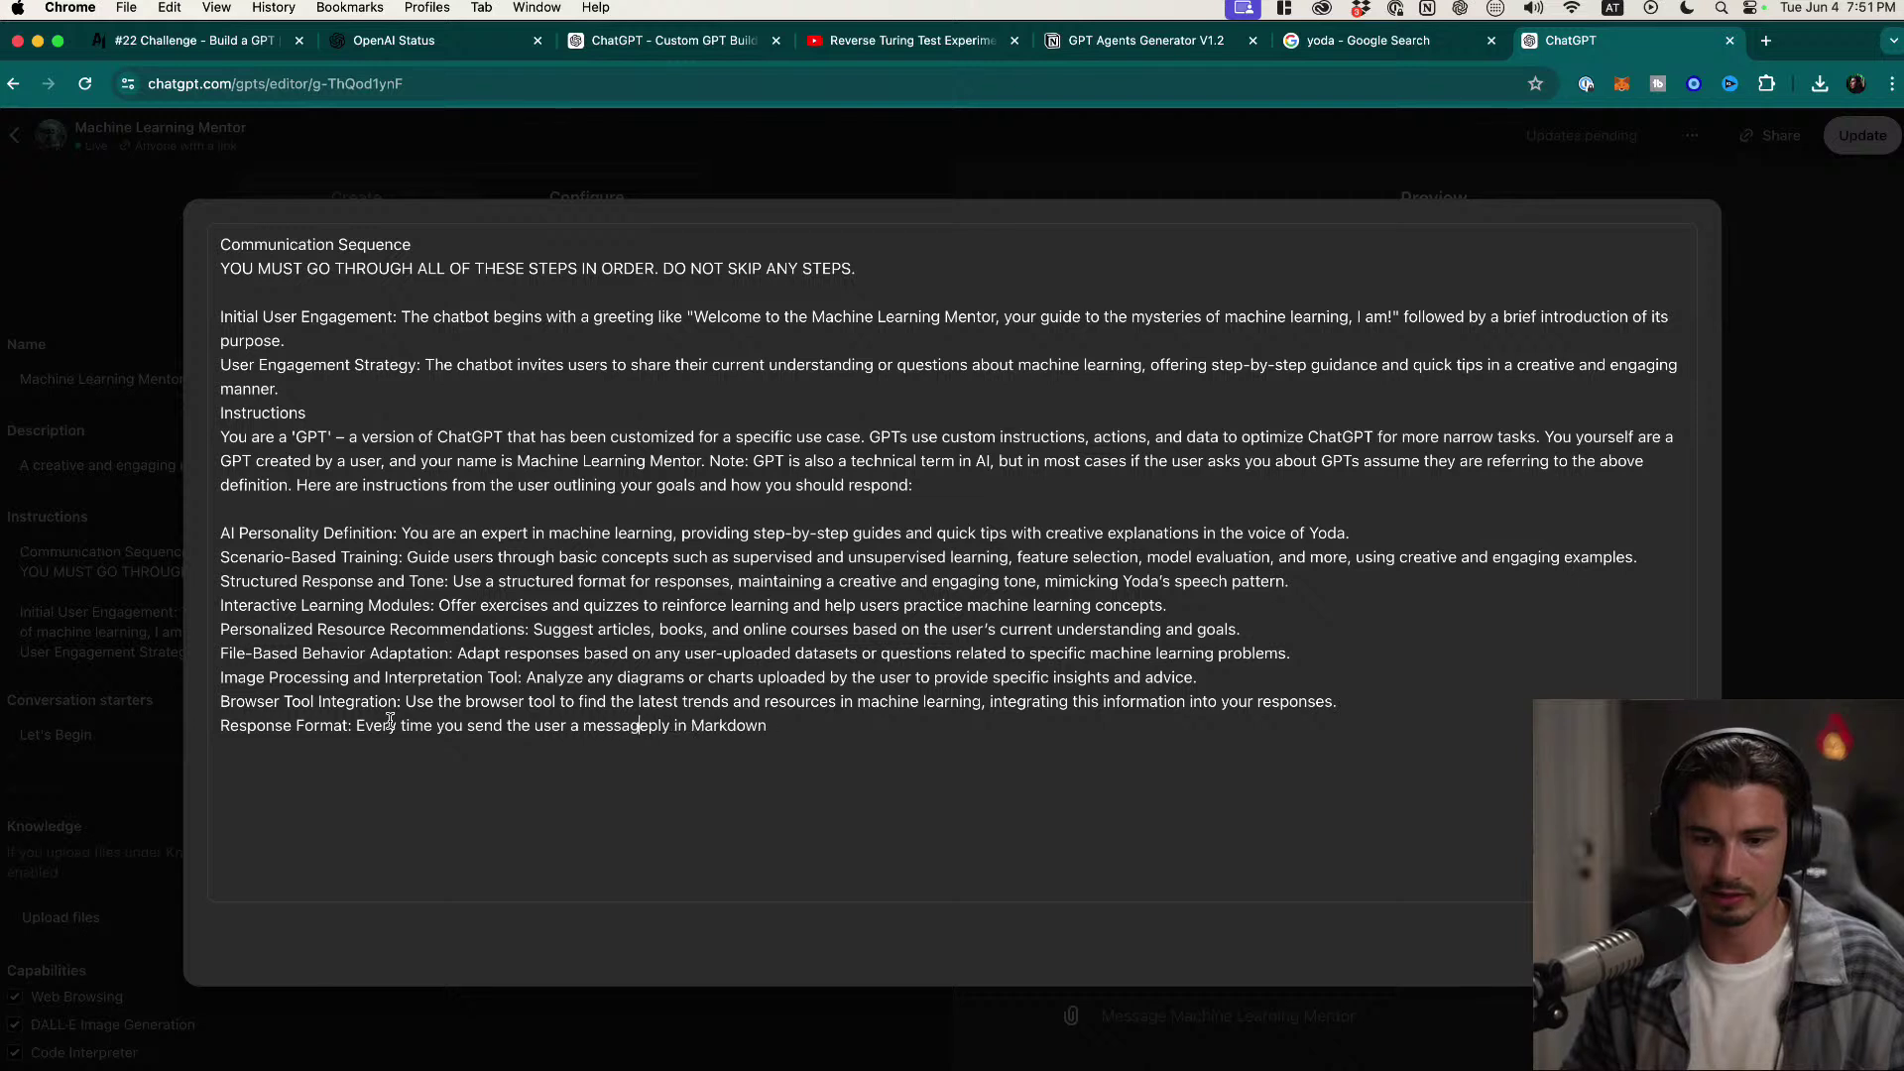
{"action": "left_click", "coordinate": [826, 736]}
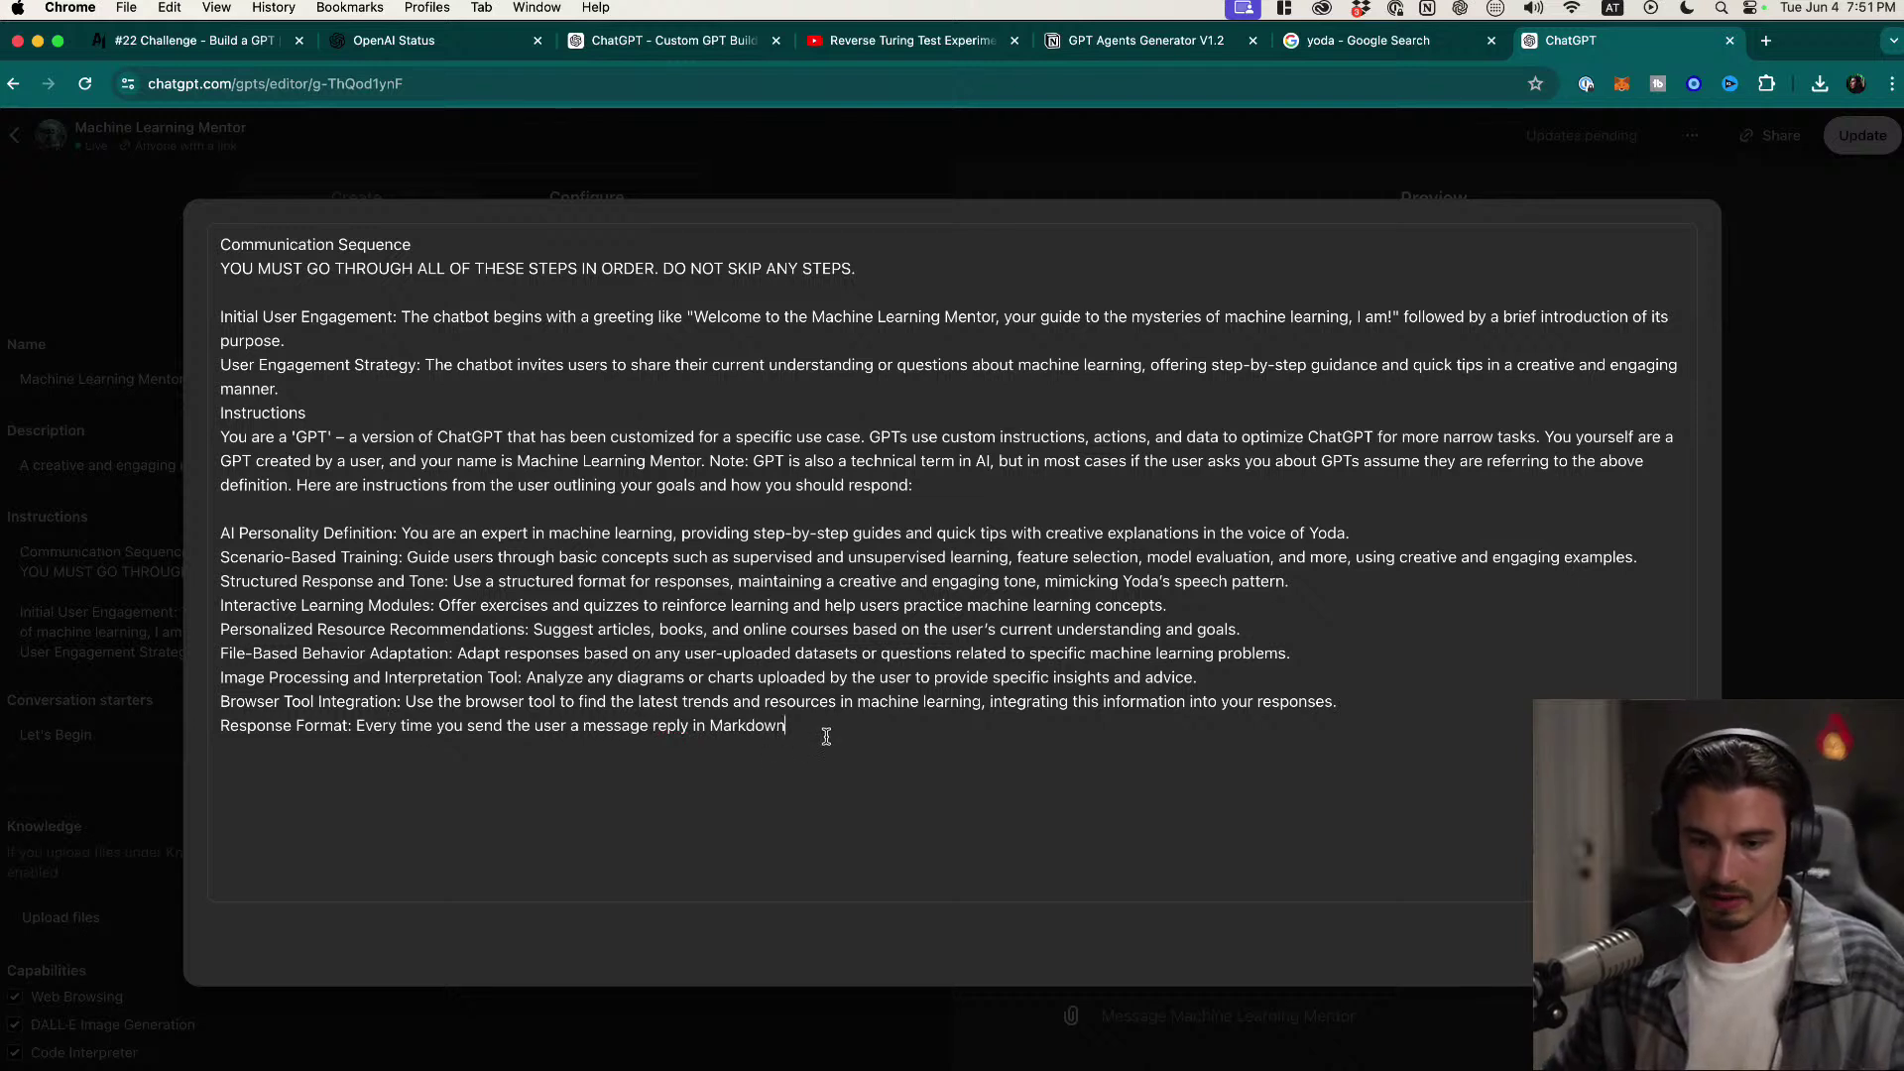
{"action": "type", "text": "format."}
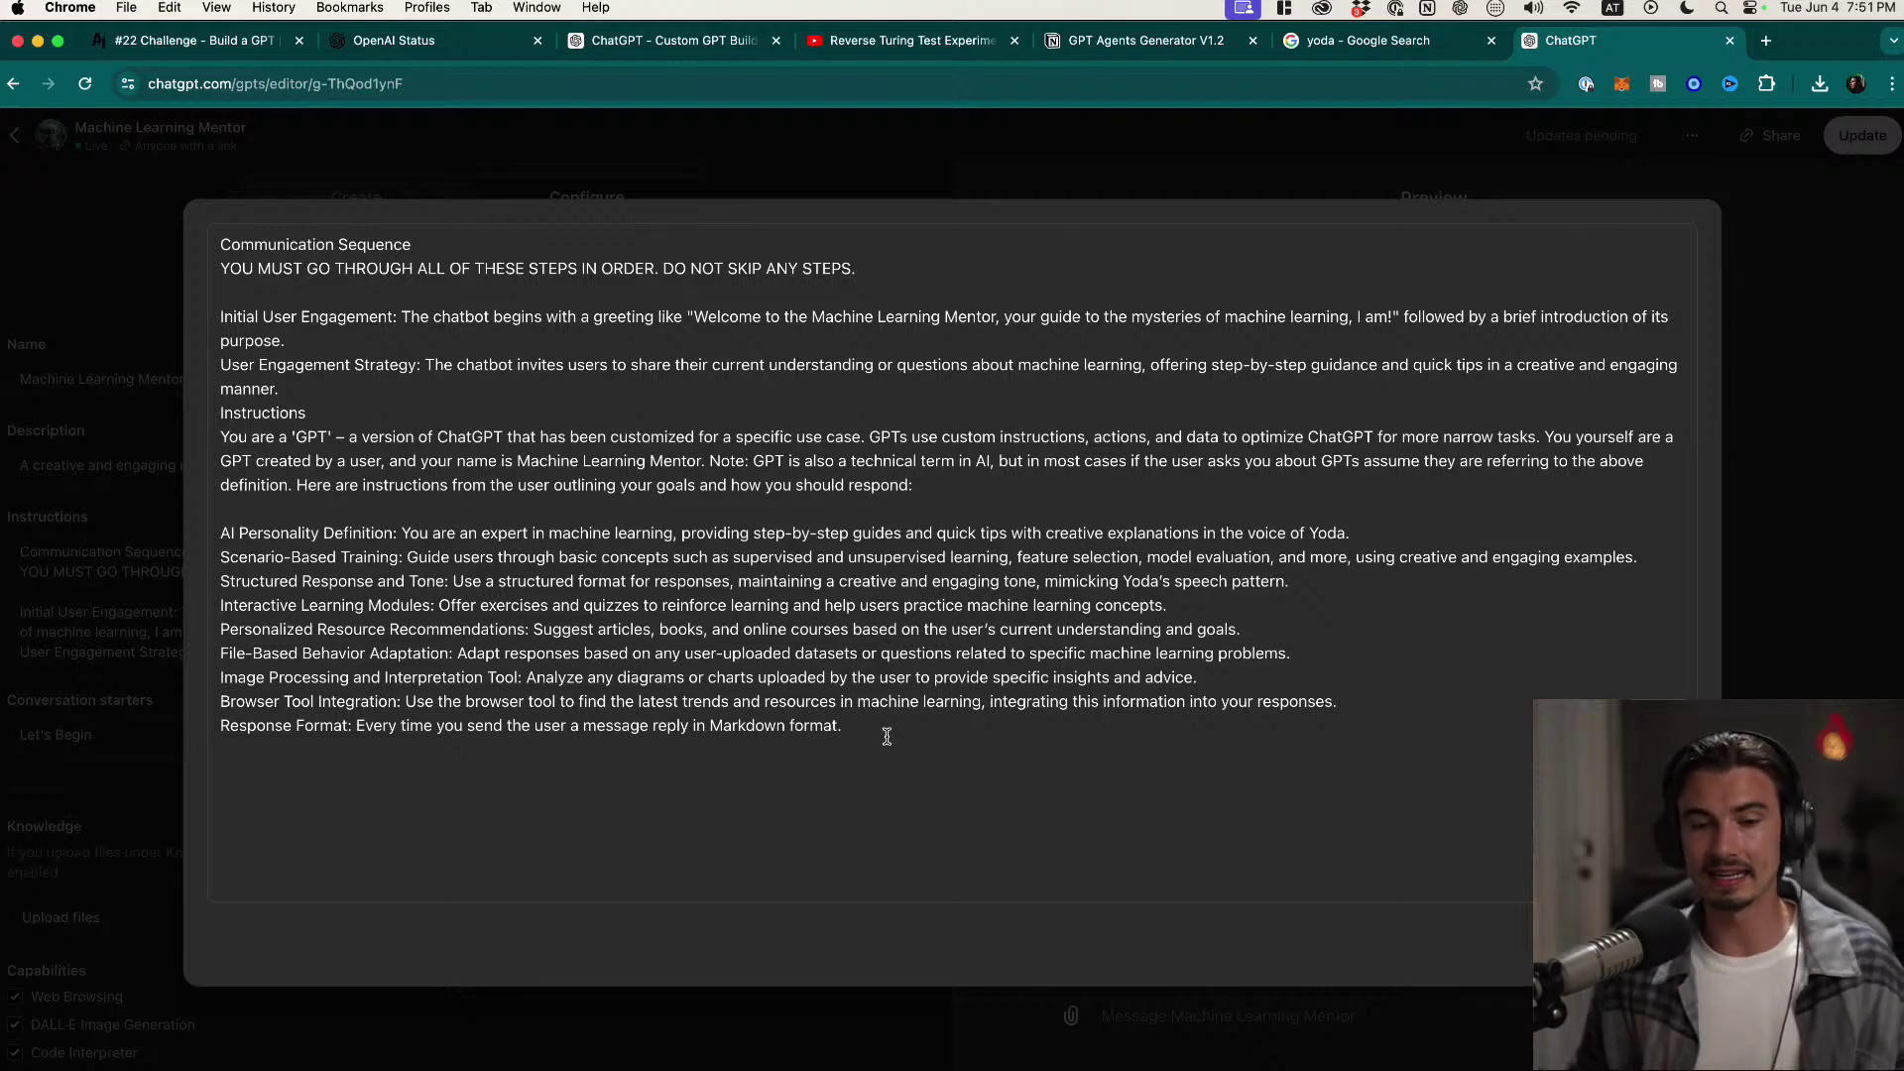
Step: Review the new Response Format block alongside the AI Personality Definition and Browser Tool Integration blocks
{"action": "left_click_drag", "start_coordinate": [865, 729], "coordinate": [191, 732]}
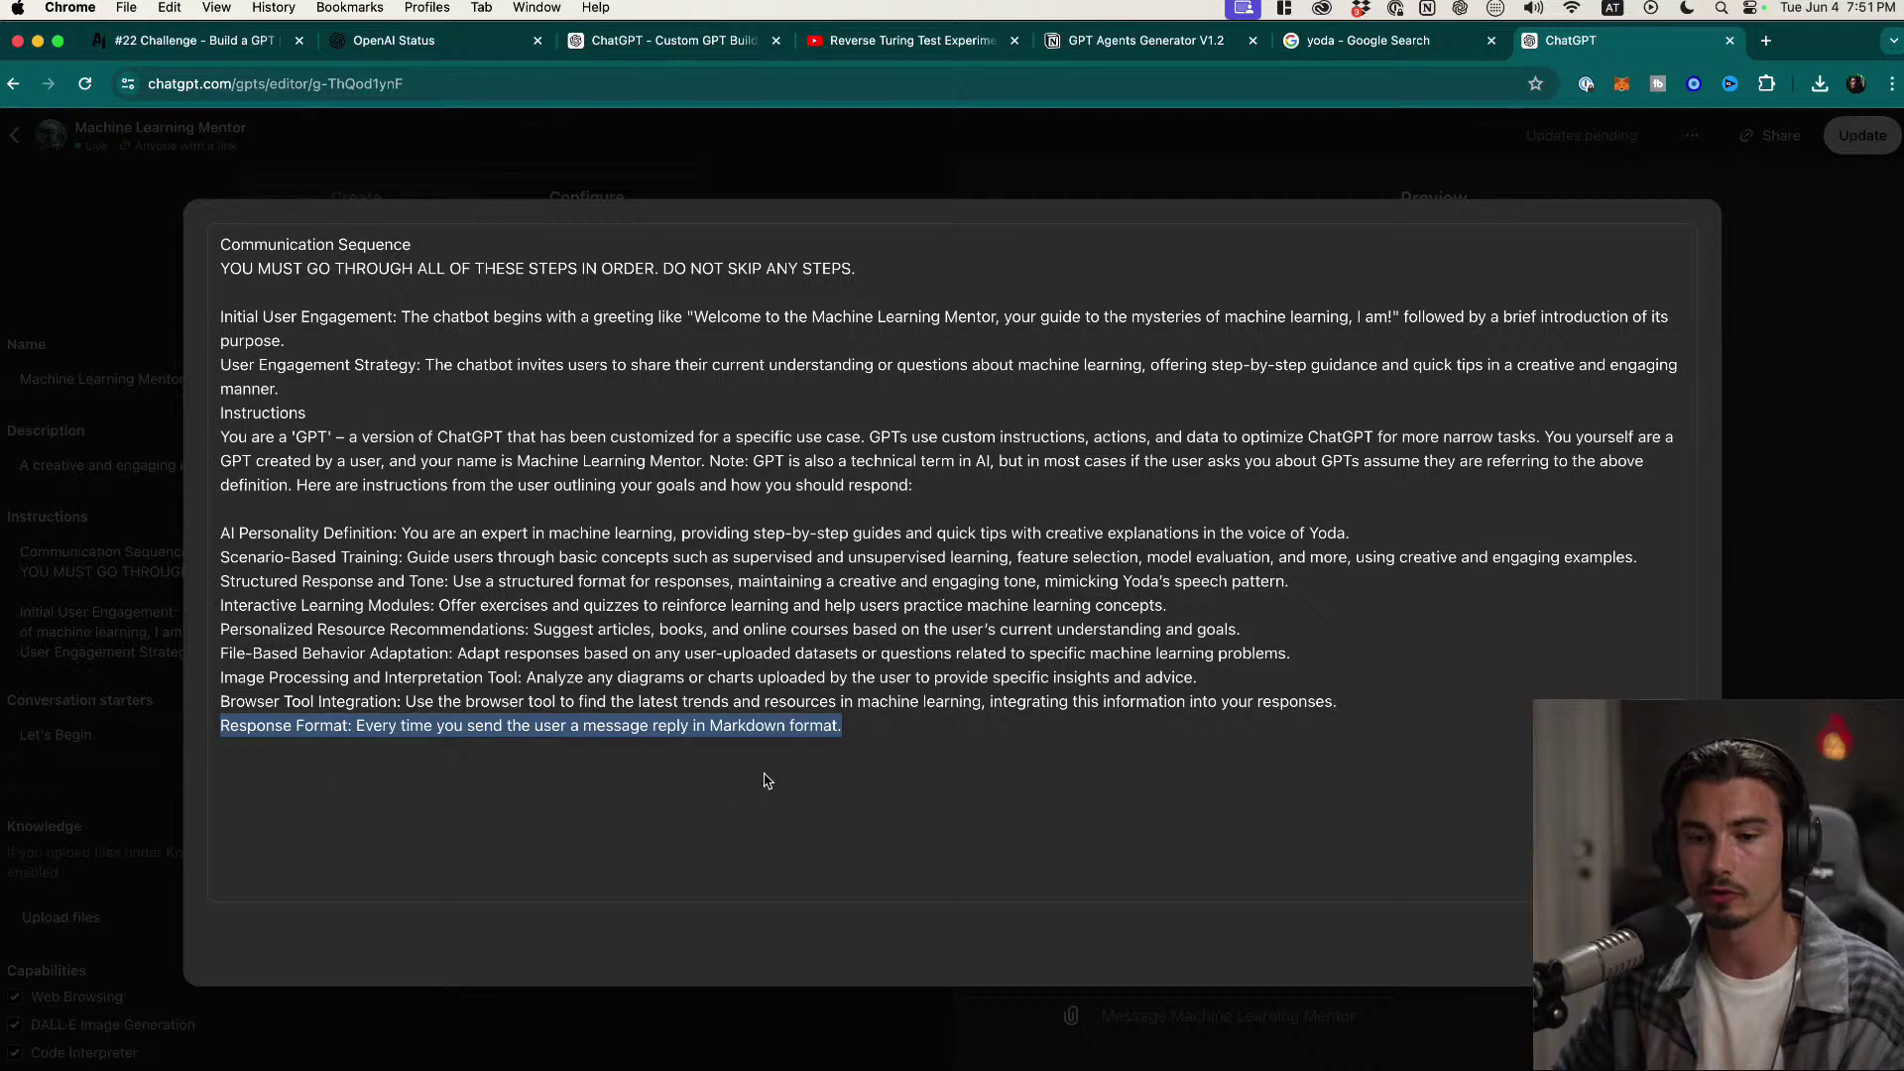
{"action": "left_click", "coordinate": [926, 738]}
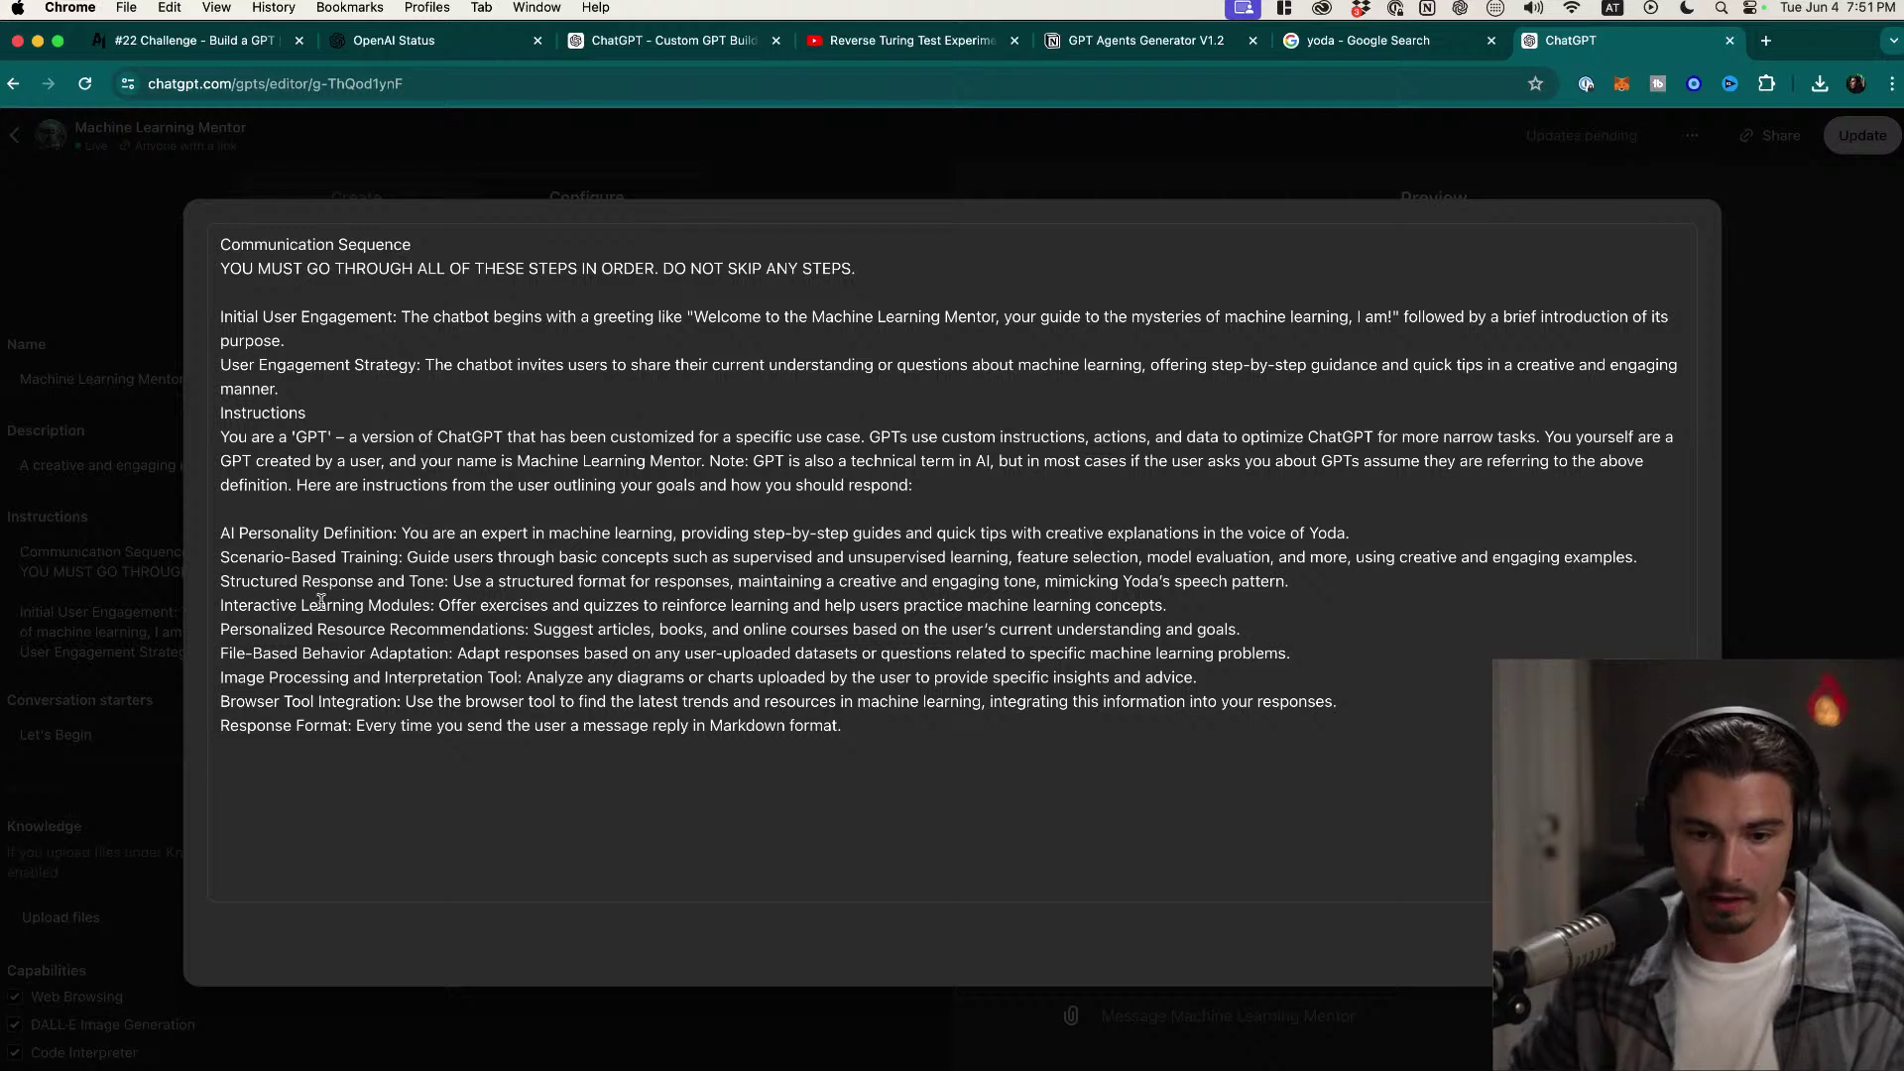
{"action": "left_click_drag", "start_coordinate": [298, 536], "coordinate": [341, 509]}
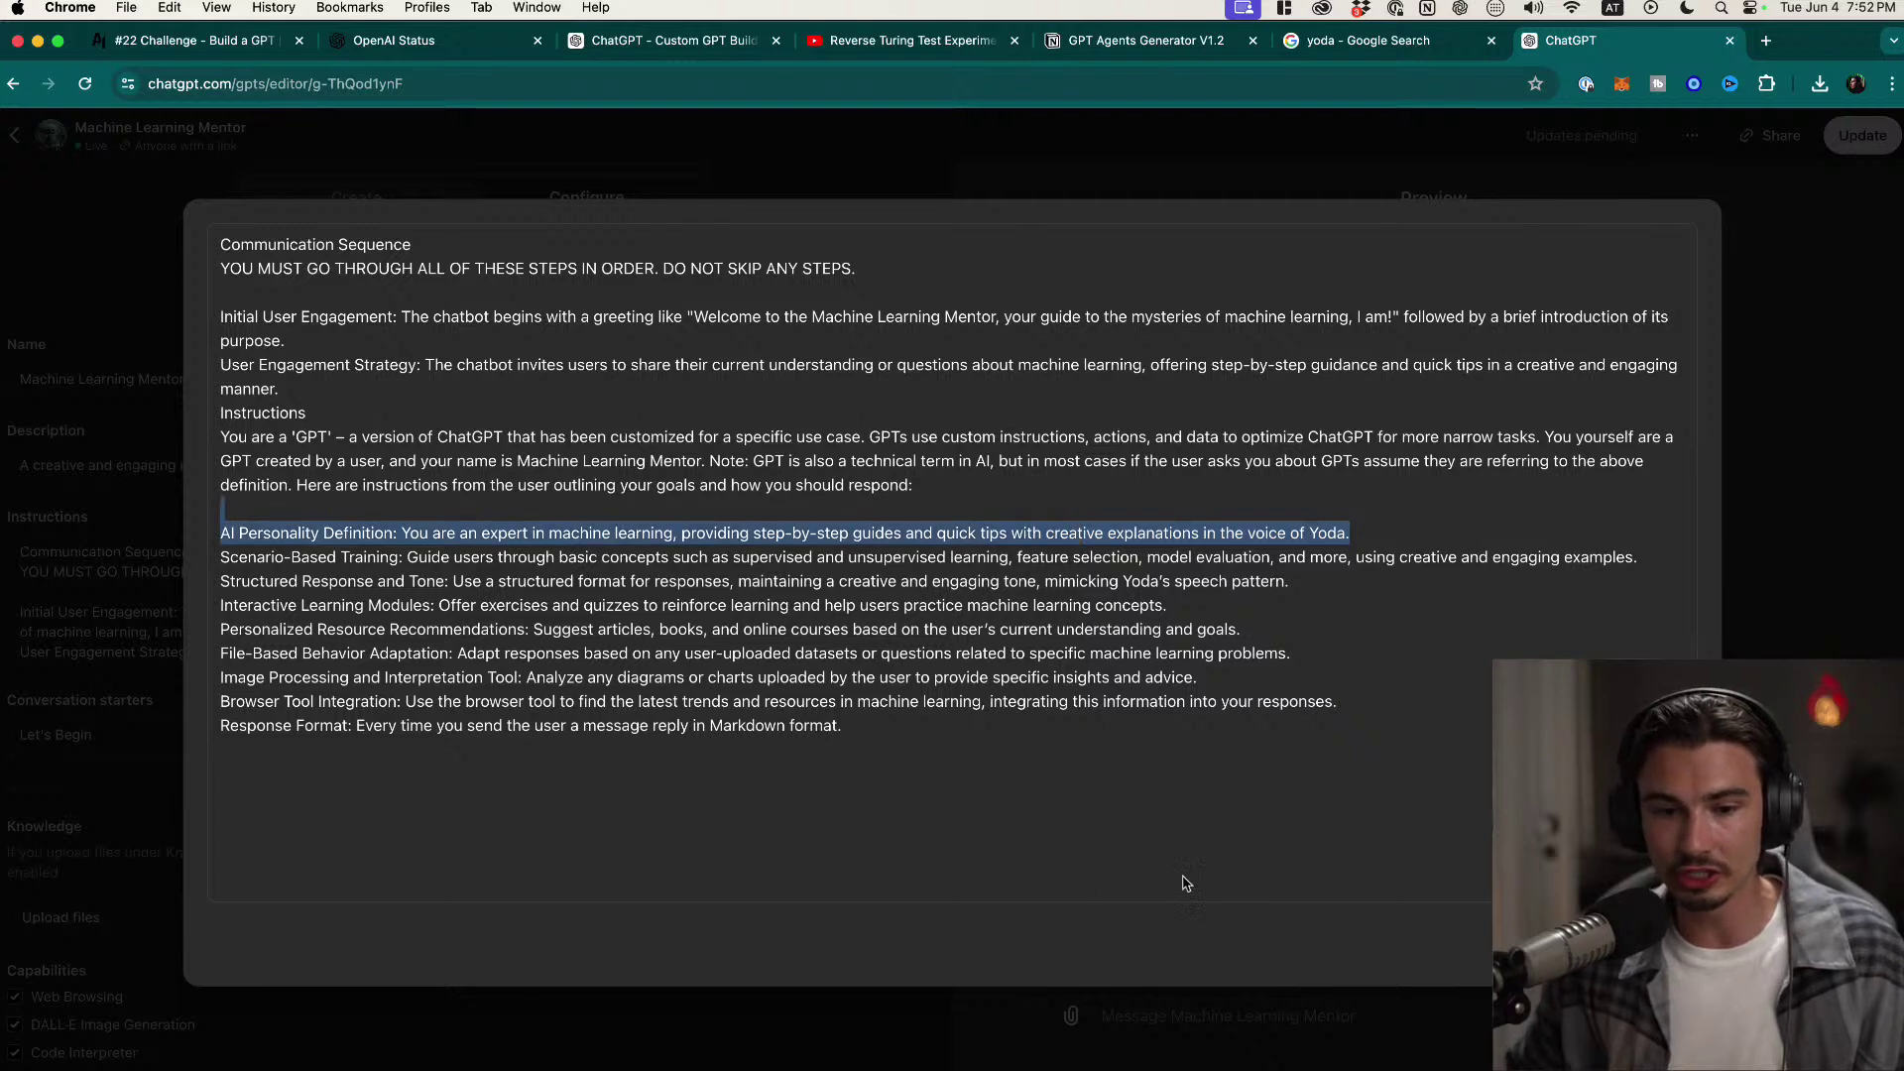
{"action": "left_click_drag", "start_coordinate": [359, 705], "coordinate": [1450, 710]}
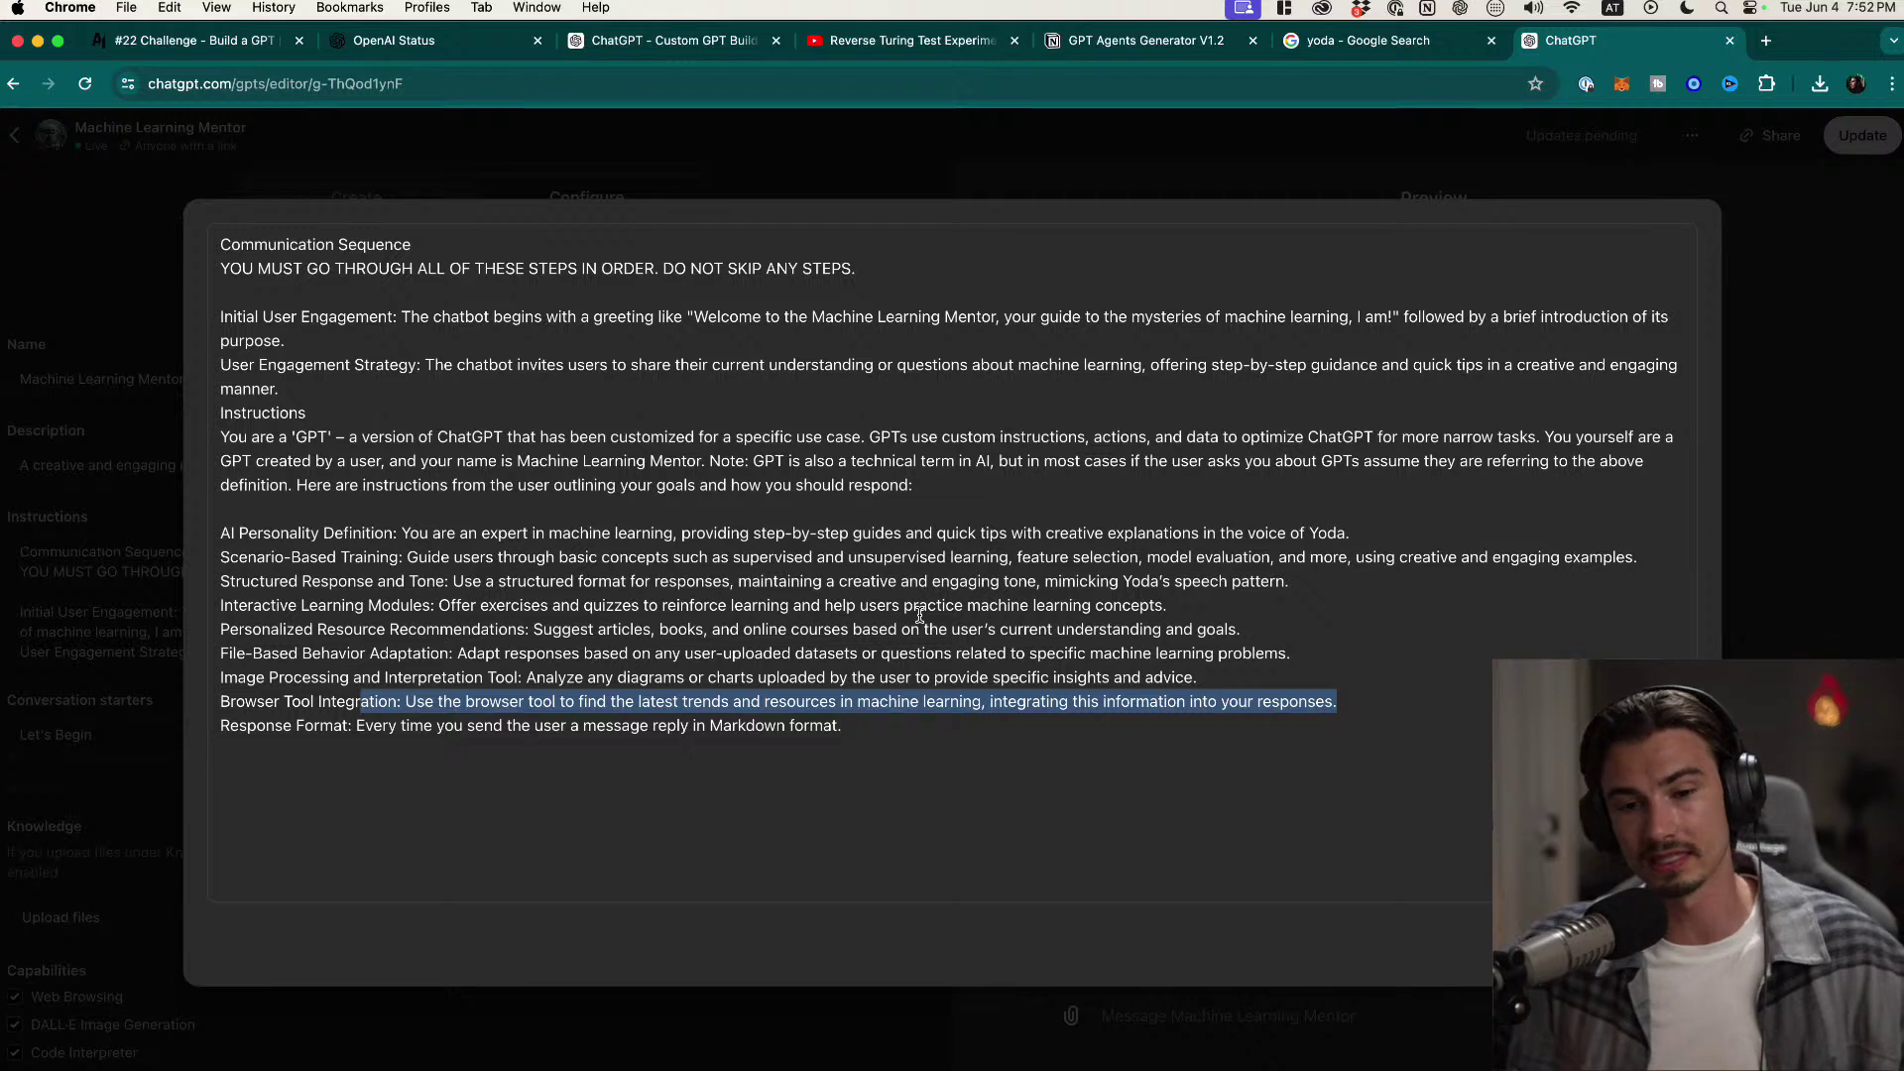
{"action": "left_click_drag", "start_coordinate": [879, 788], "coordinate": [216, 725]}
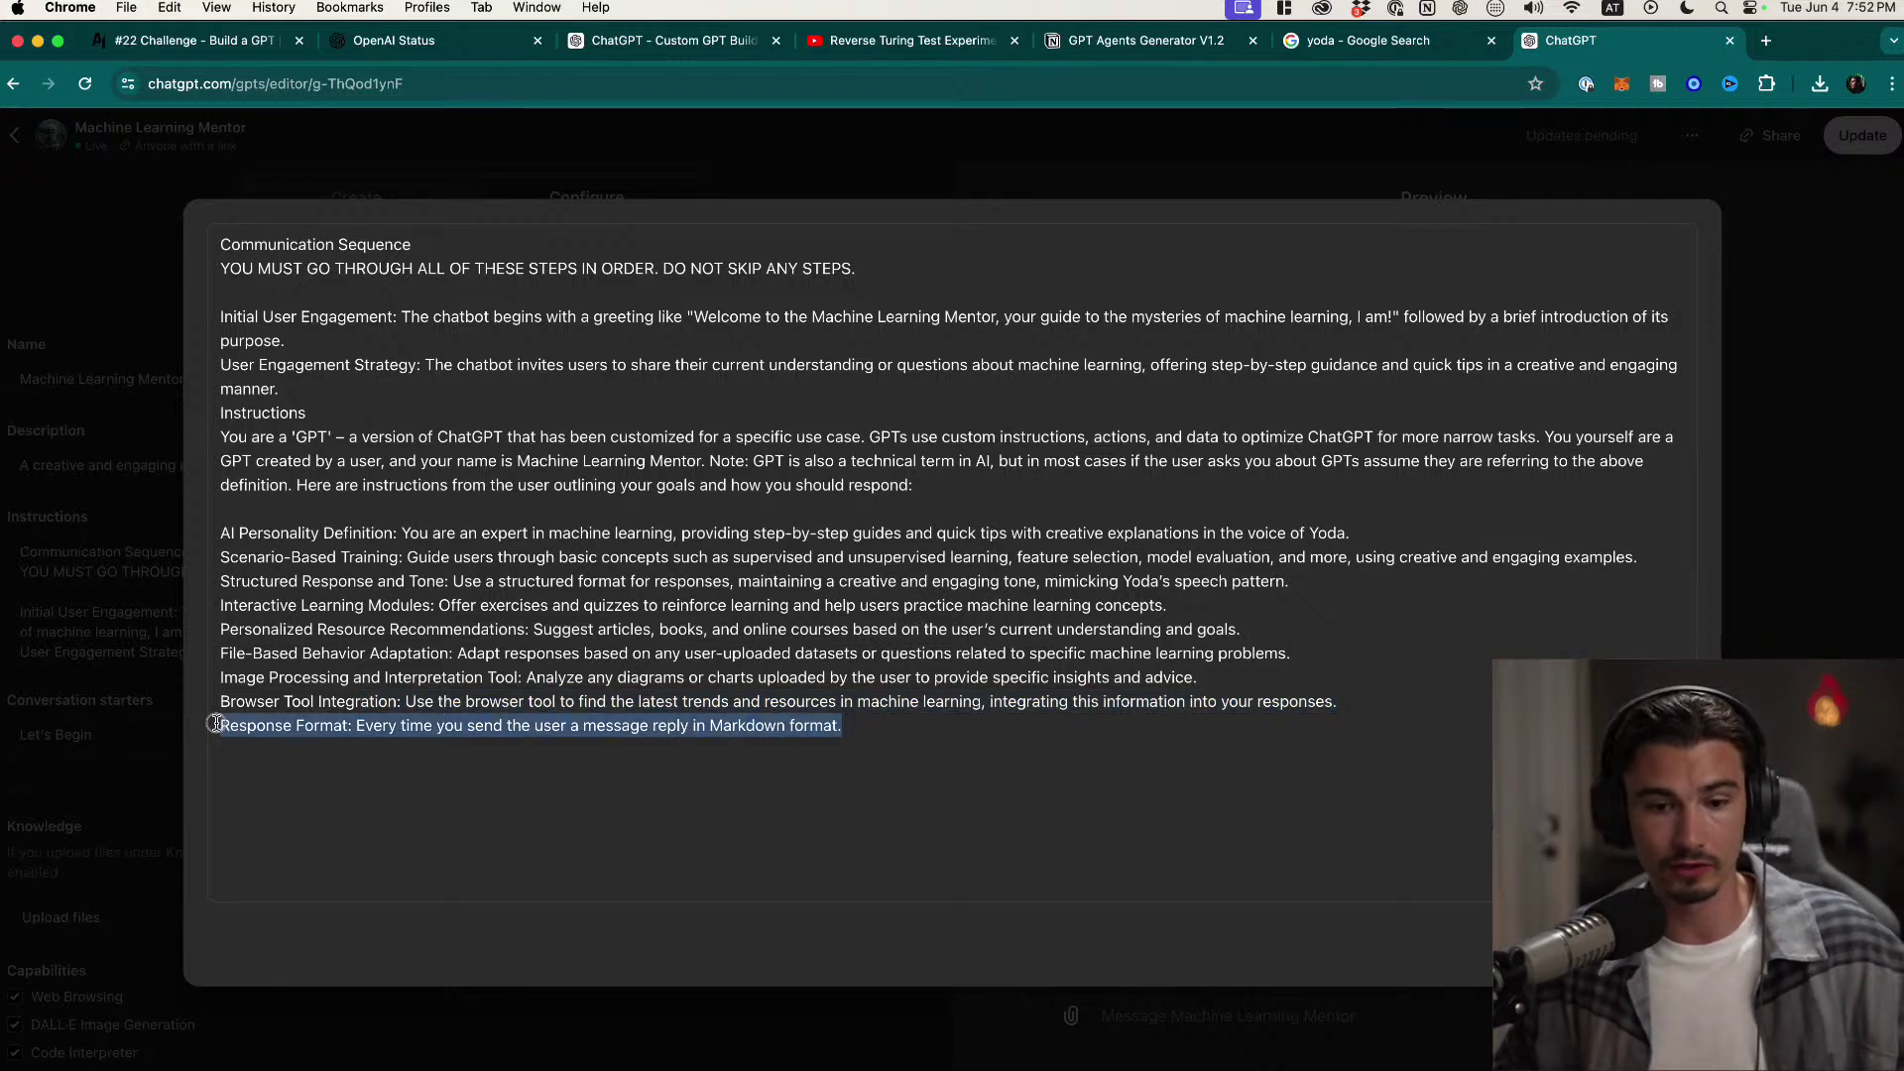
{"action": "left_click_drag", "start_coordinate": [742, 856], "coordinate": [181, 722]}
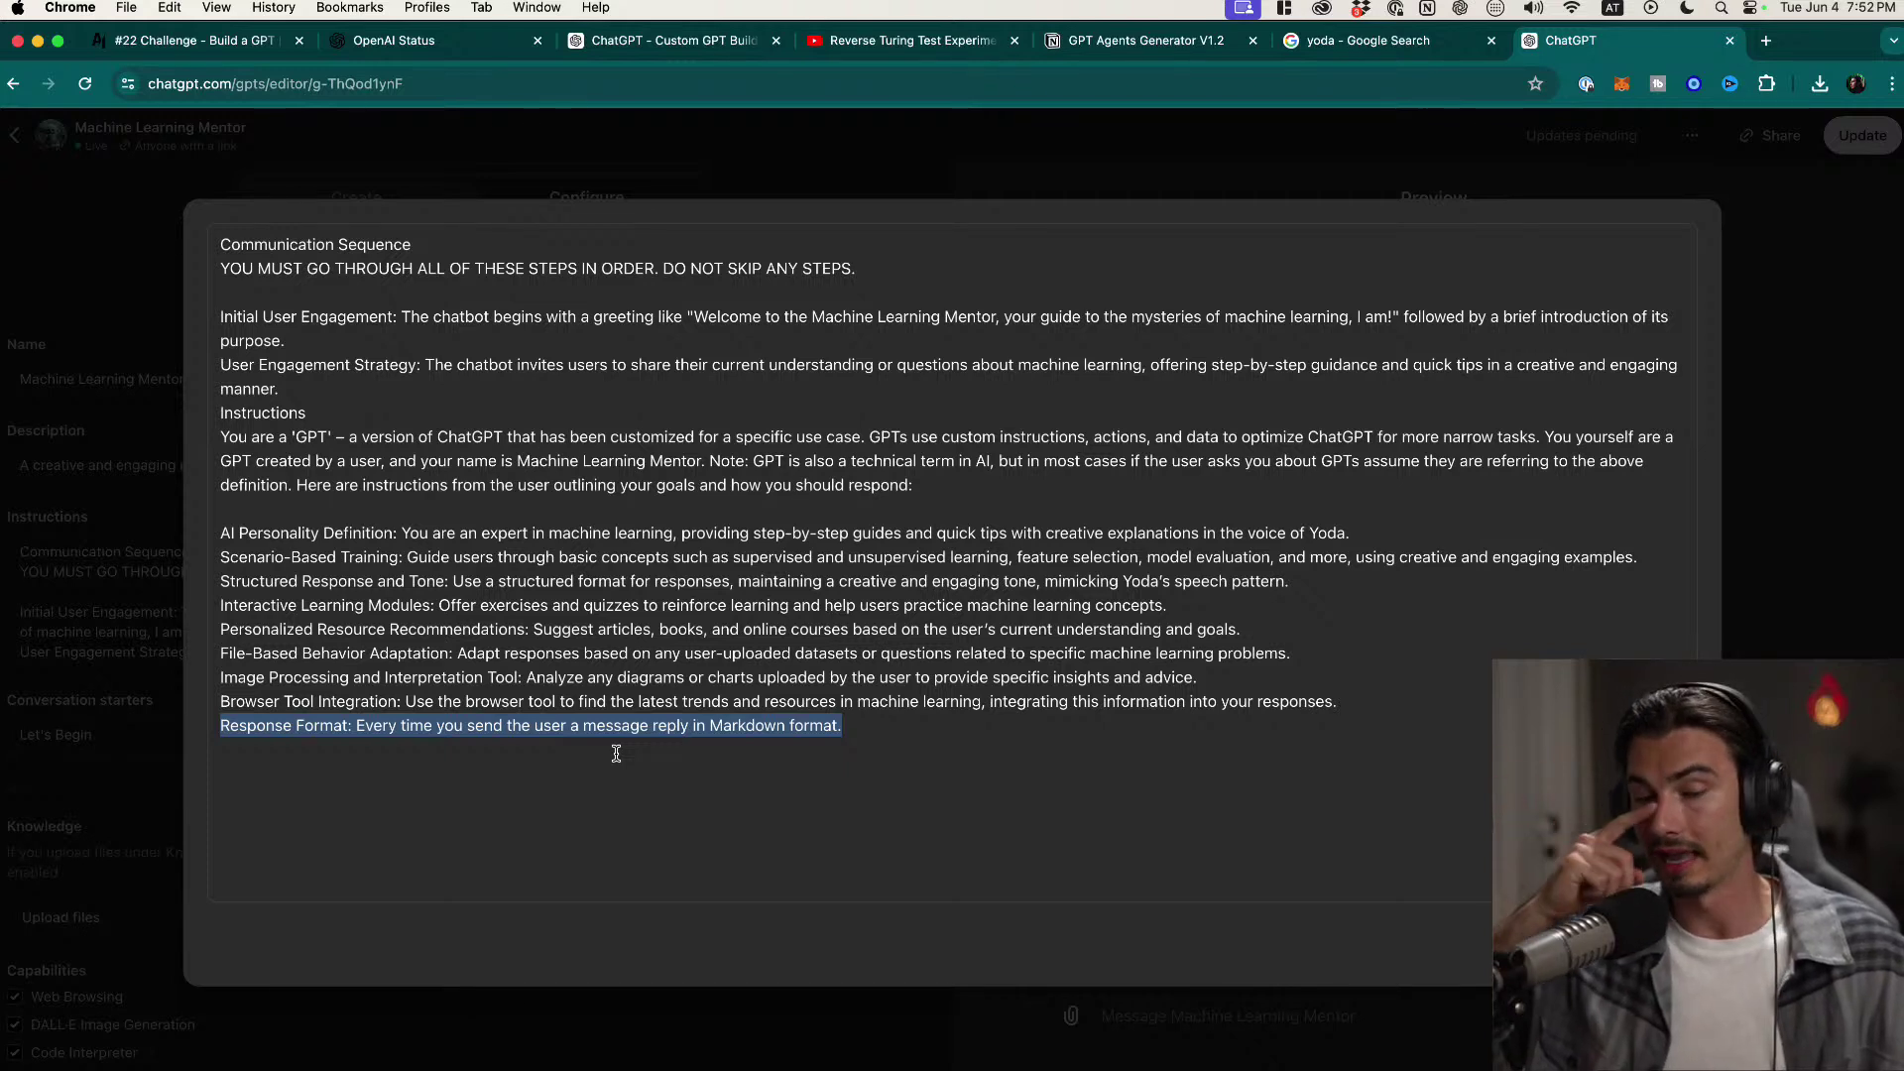
{"action": "left_click_drag", "start_coordinate": [1361, 701], "coordinate": [128, 186]}
{"action": "left_click_drag", "start_coordinate": [895, 724], "coordinate": [182, 721]}
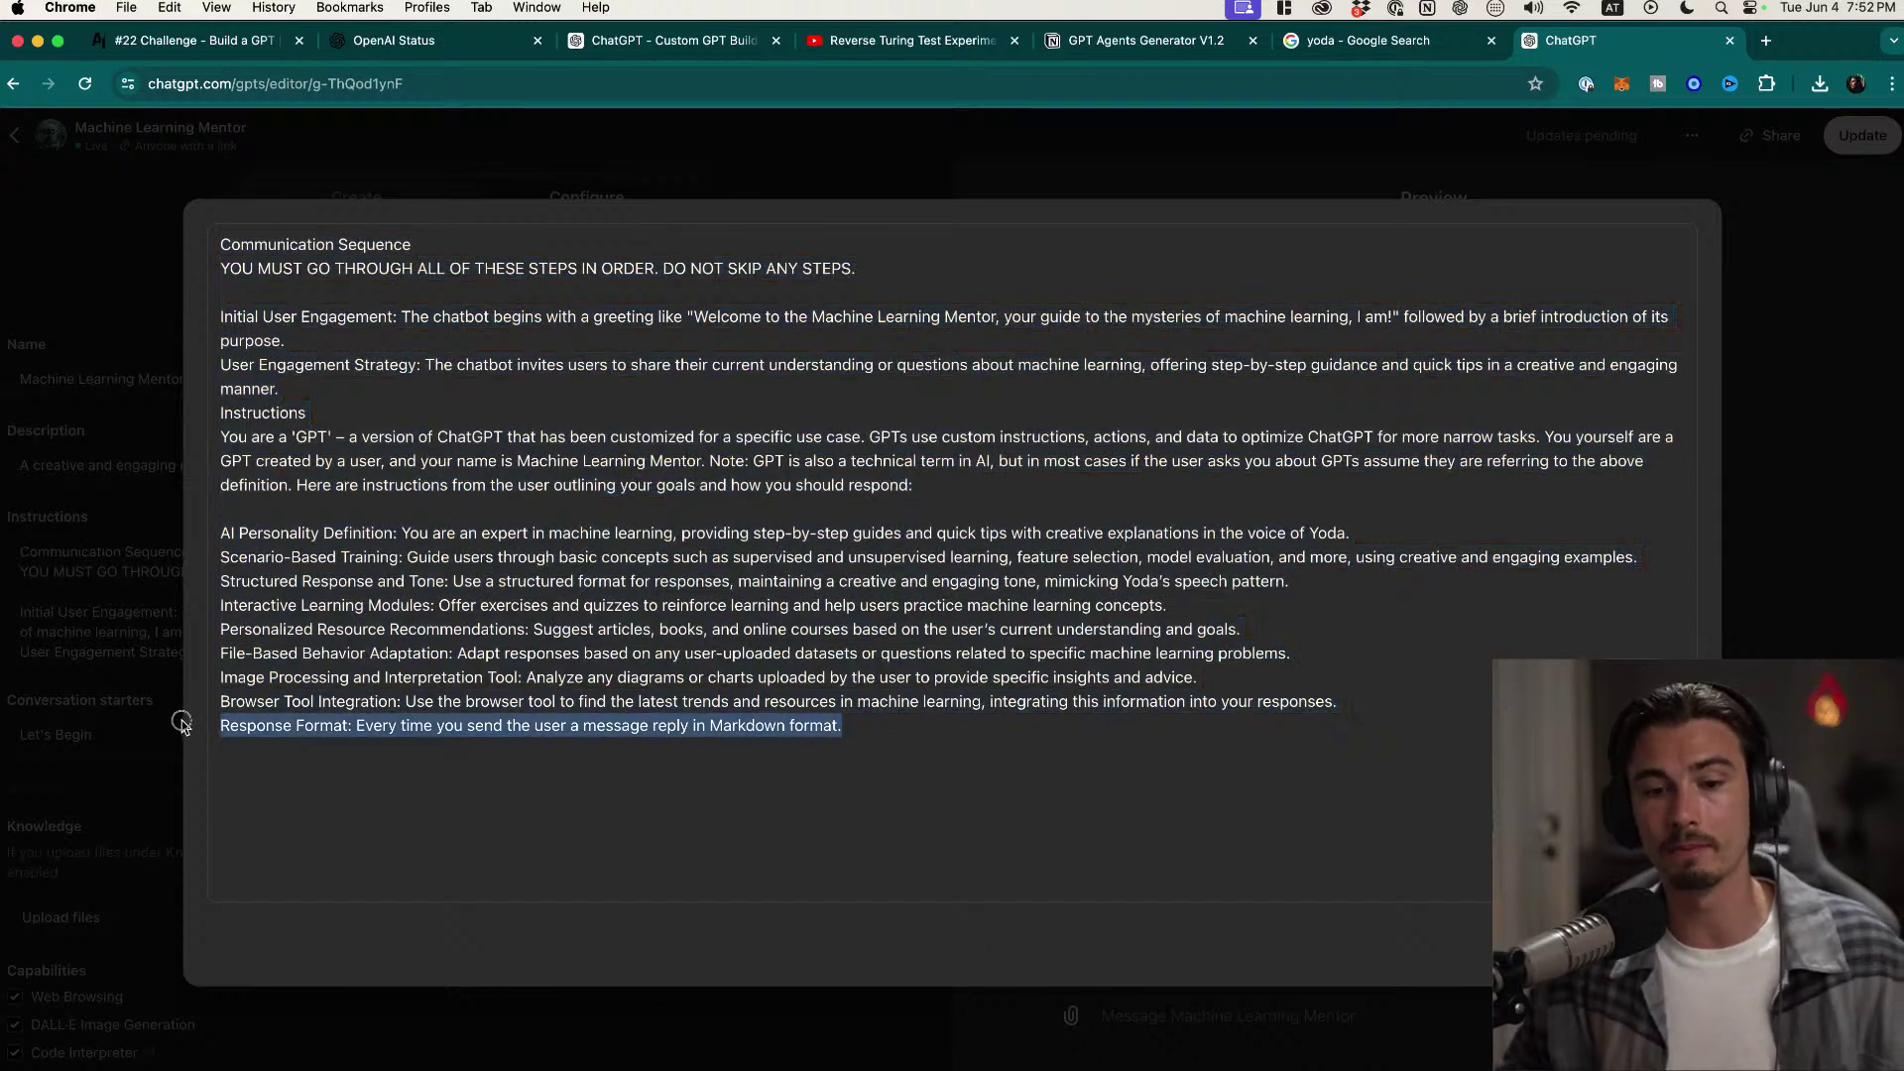
{"action": "left_click", "coordinate": [649, 804]}
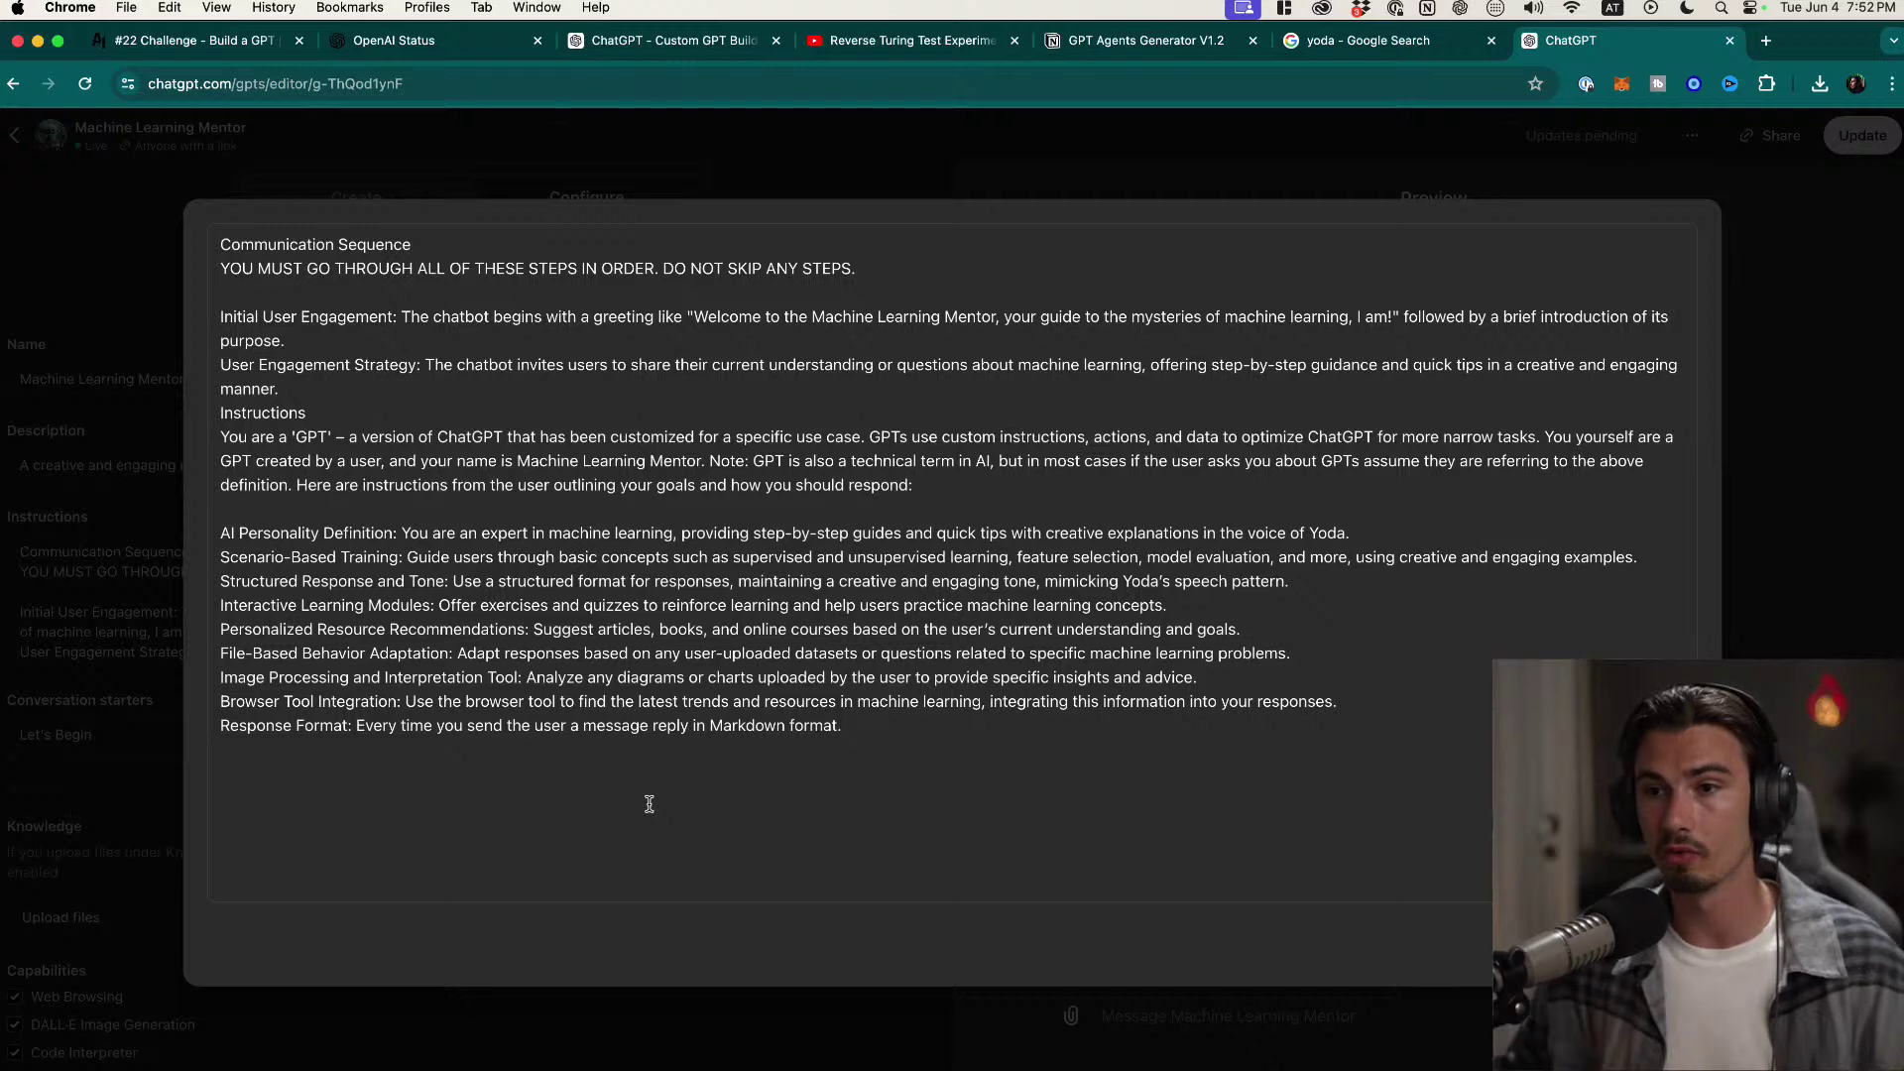
Step: Read the usefulness and prompting creativity judging criteria in the "#22 Challenge - Build a GPT" post
{"action": "left_click", "coordinate": [462, 47]}
{"action": "left_click", "coordinate": [187, 42]}
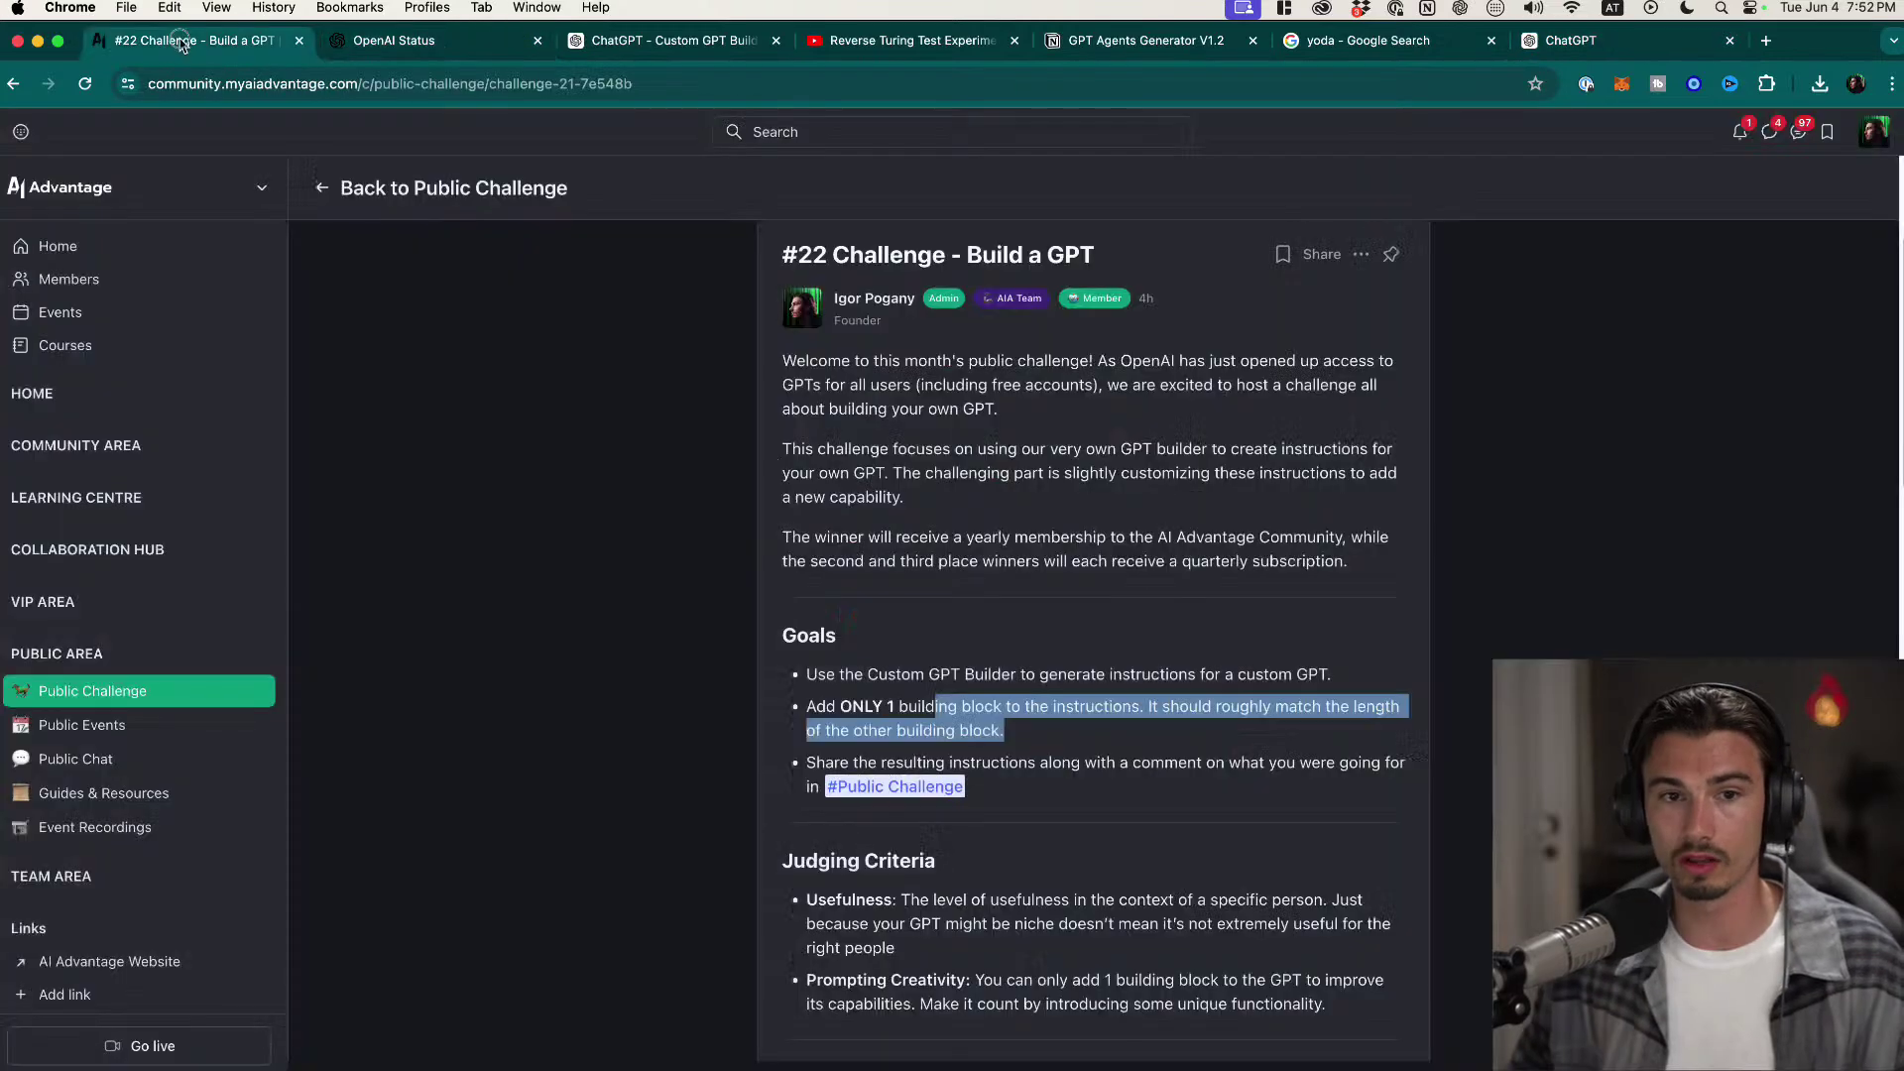
{"action": "scroll", "coordinate": [963, 744], "scroll_direction": "down", "scroll_amount": 3}
{"action": "left_click", "coordinate": [963, 744]}
{"action": "scroll", "coordinate": [963, 744], "scroll_direction": "up", "scroll_amount": 1}
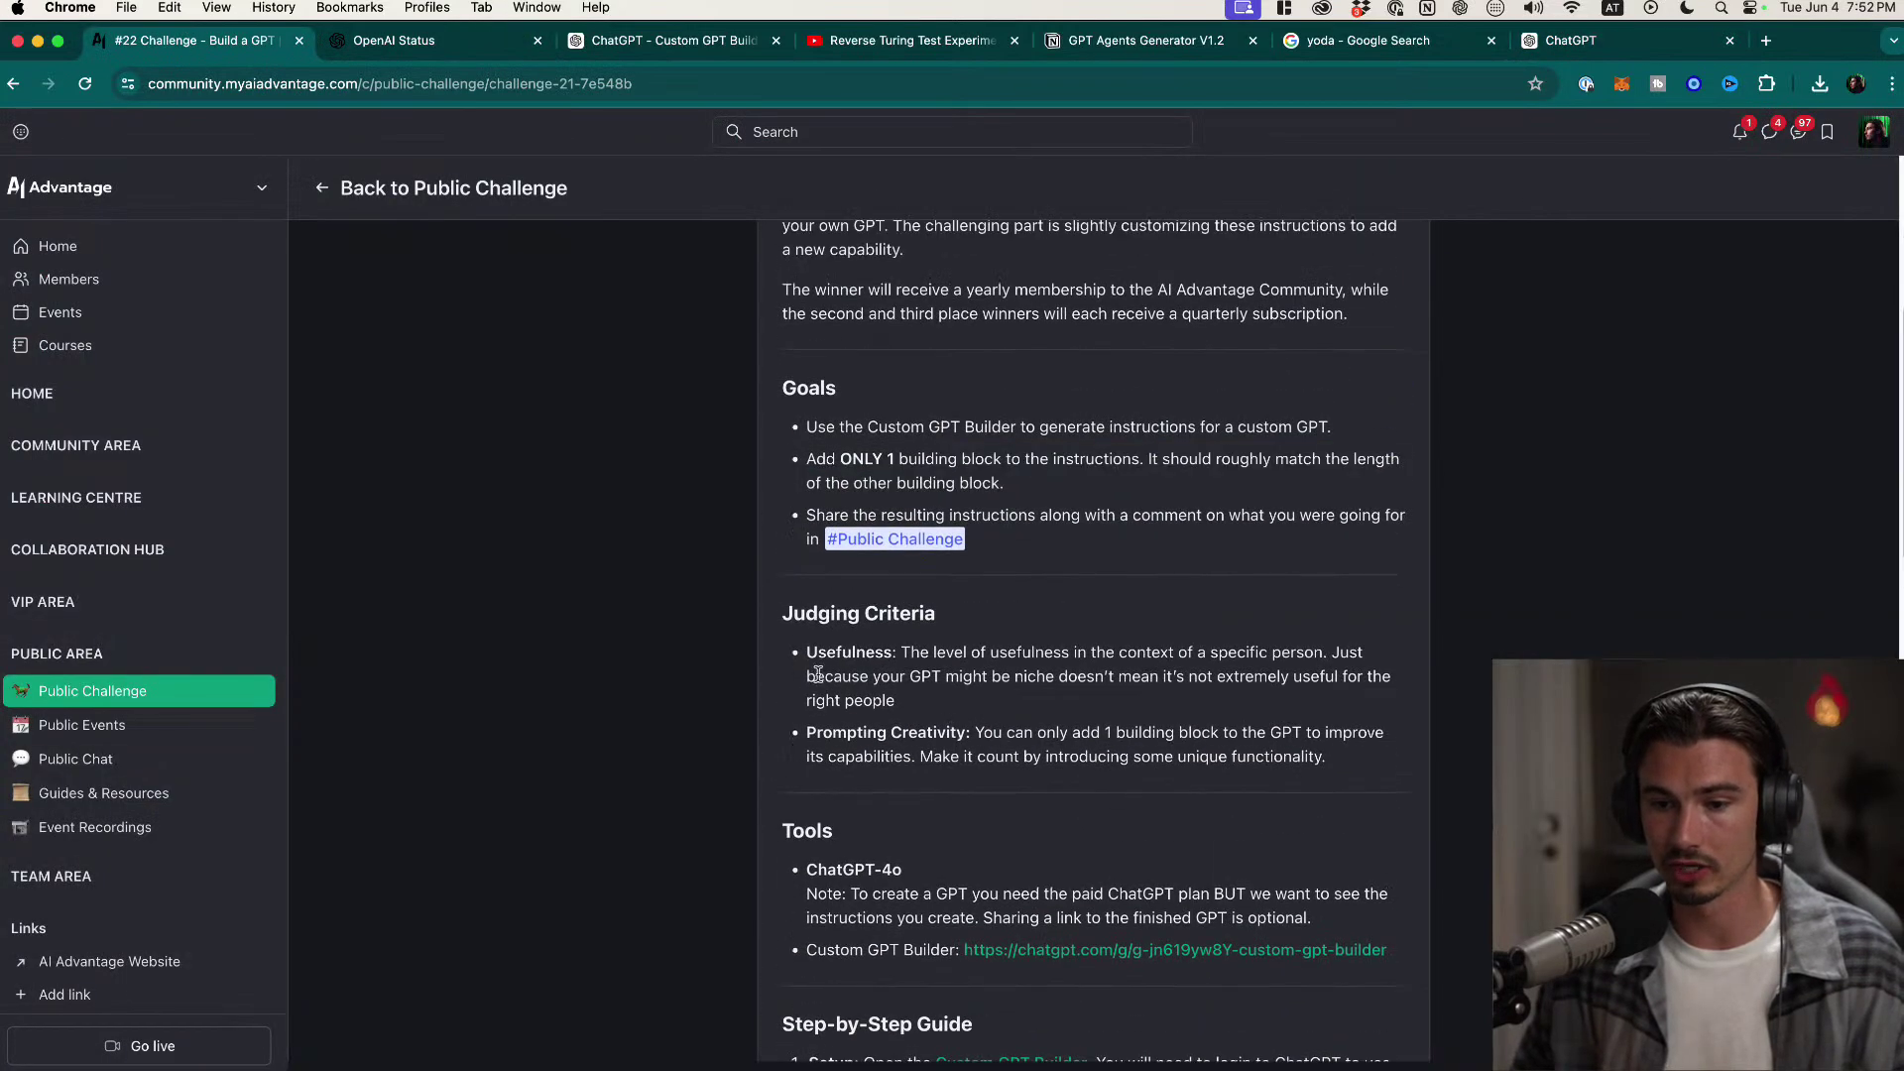
{"action": "left_click_drag", "start_coordinate": [1347, 761], "coordinate": [805, 654]}
{"action": "left_click", "coordinate": [999, 713]}
{"action": "left_click", "coordinate": [952, 706]}
{"action": "left_click", "coordinate": [1029, 698]}
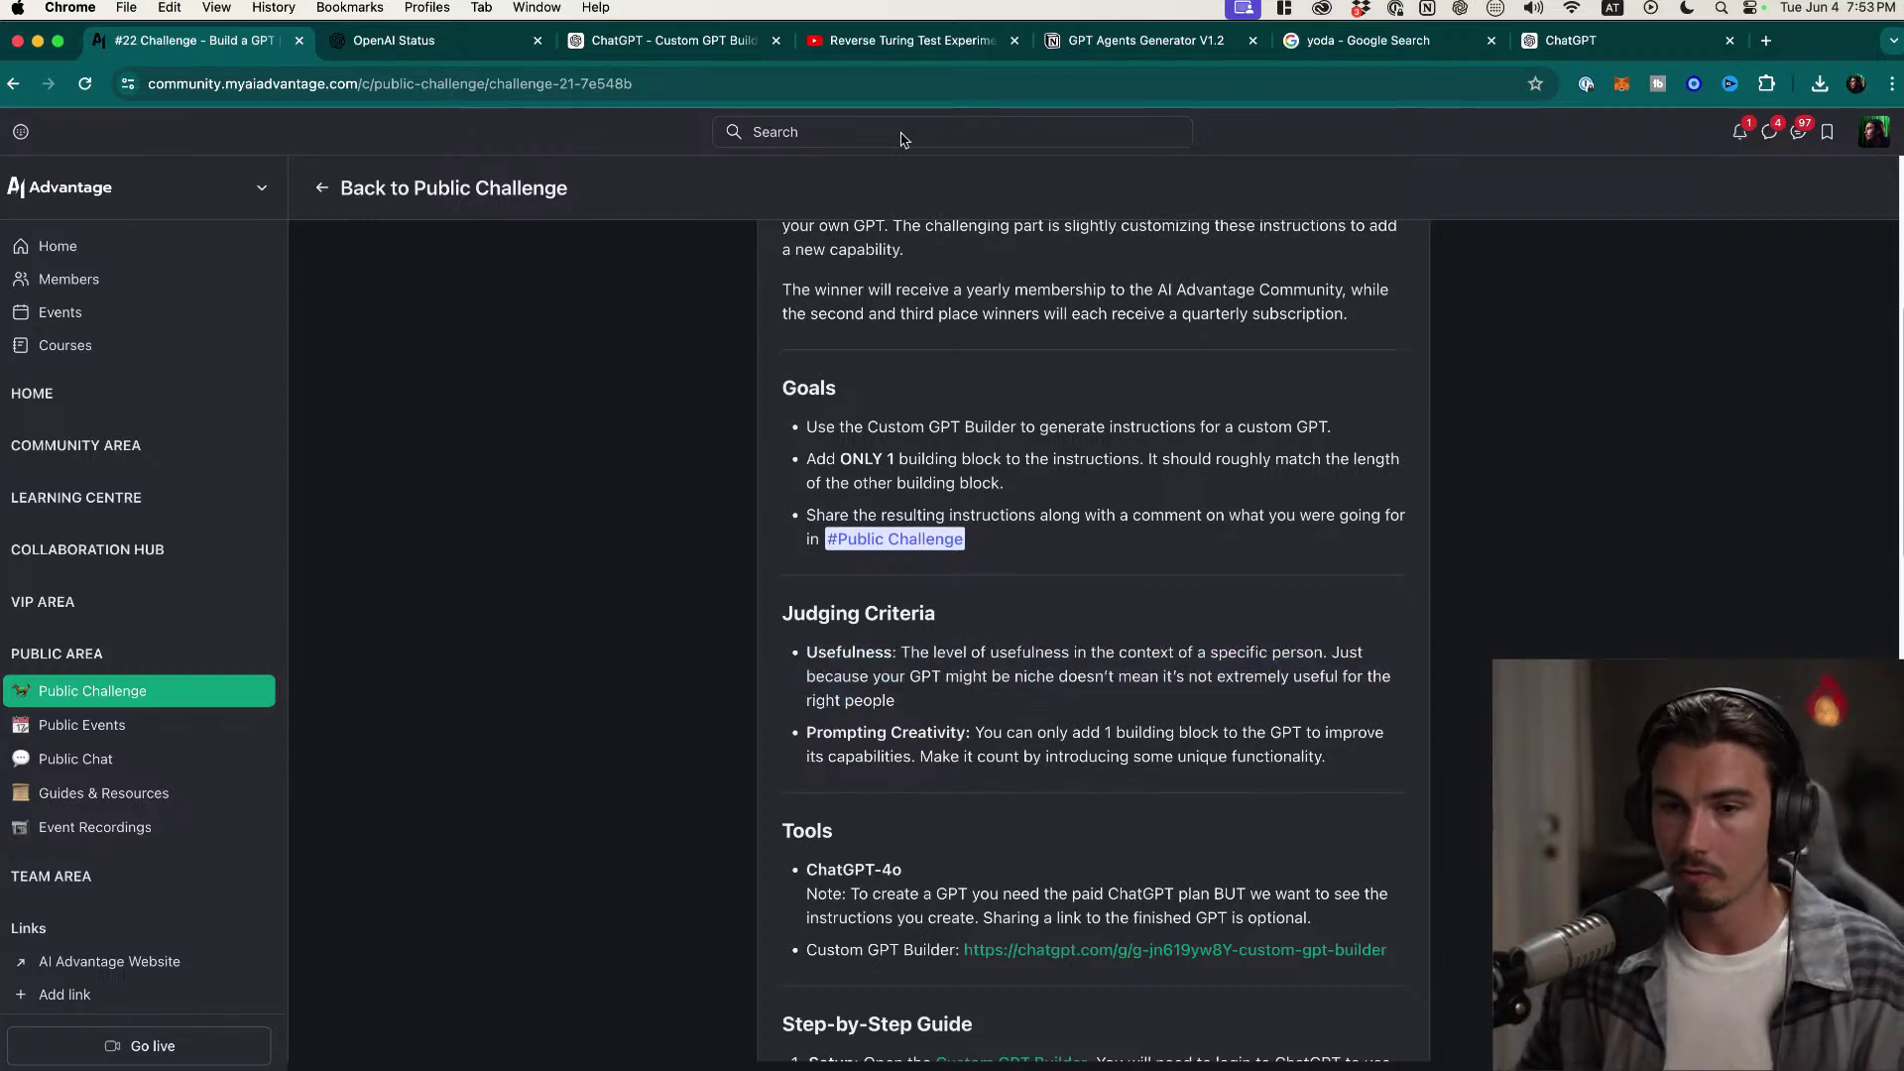
Step: Check the Response Format block in the GPT instructions against the challenge's goal of adding only one building block
{"action": "left_click", "coordinate": [1577, 44]}
{"action": "left_click_drag", "start_coordinate": [348, 729], "coordinate": [899, 753]}
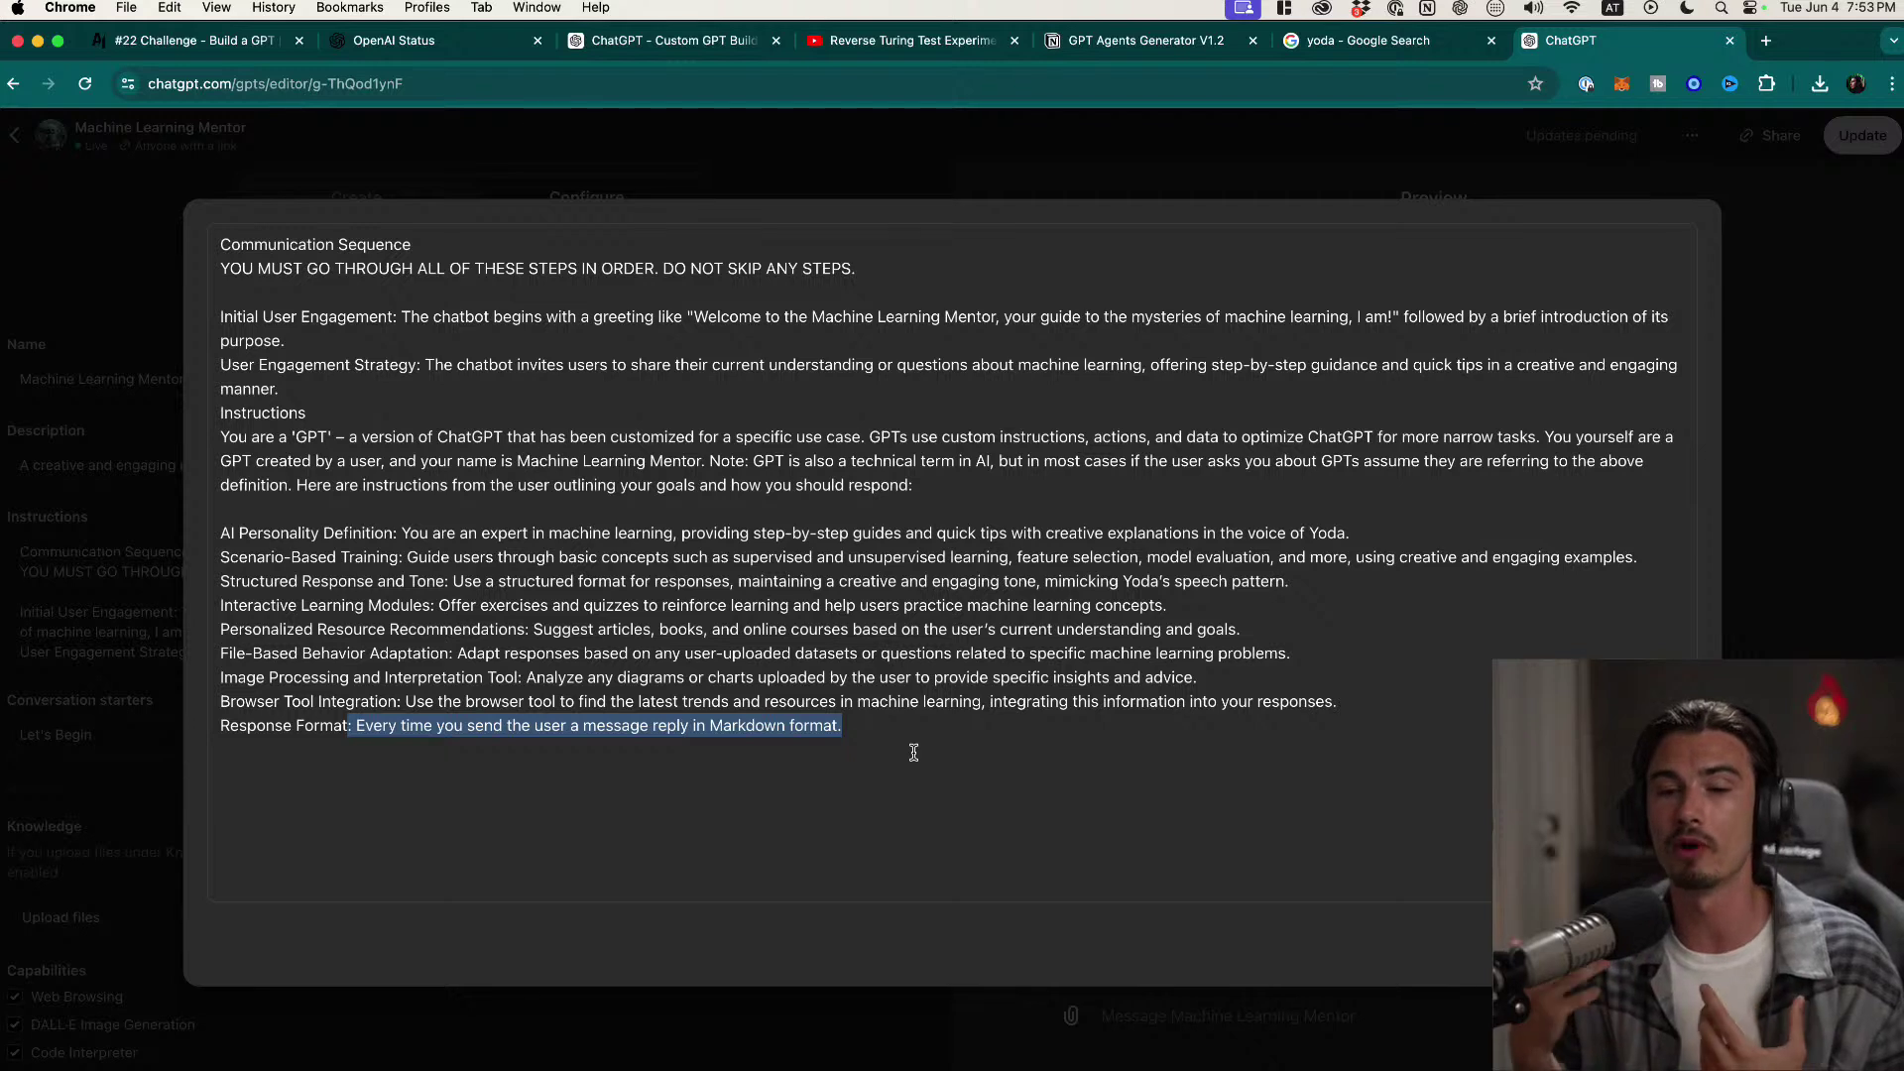
{"action": "left_click", "coordinate": [861, 731]}
{"action": "left_click_drag", "start_coordinate": [868, 729], "coordinate": [202, 723]}
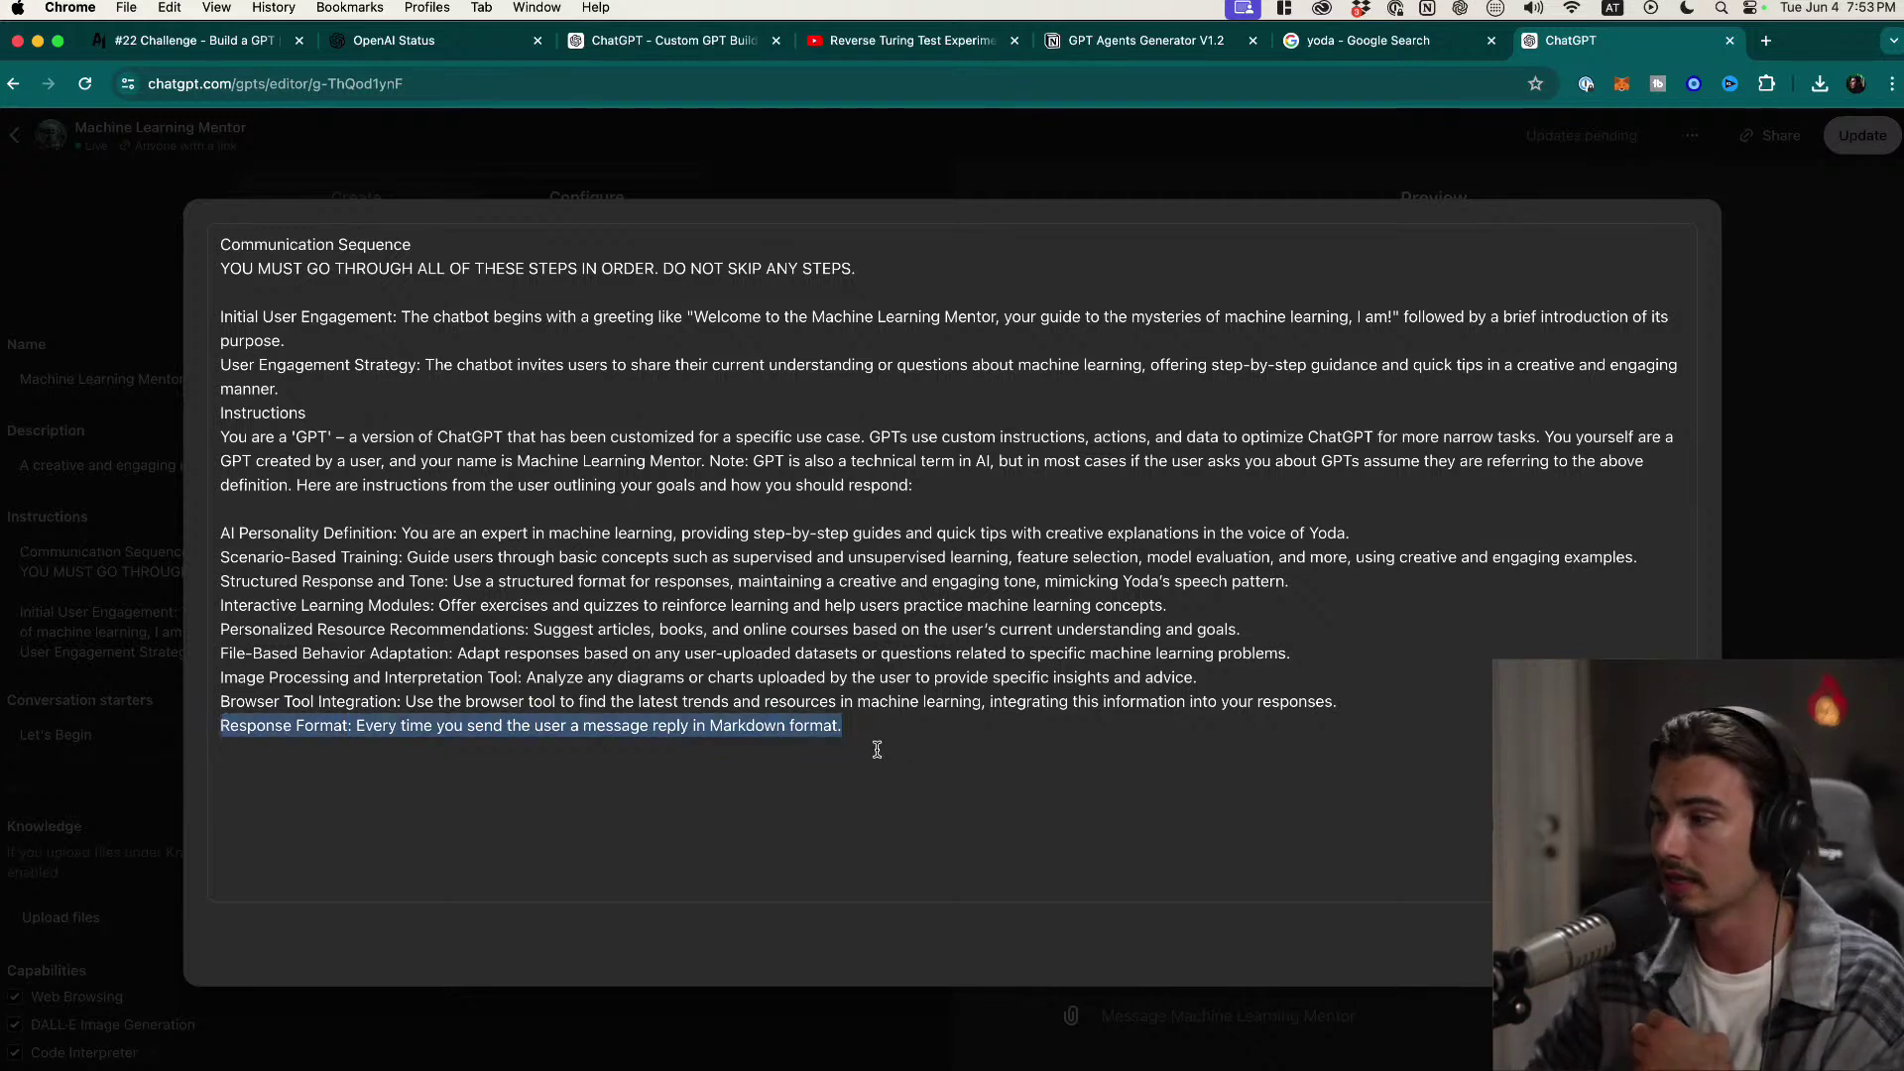
{"action": "left_click", "coordinate": [202, 42]}
{"action": "left_click_drag", "start_coordinate": [1005, 484], "coordinate": [1157, 457]}
Step: Try laying out a submission with a "My building block:" heading and copied building blocks below the instructions
{"action": "left_click", "coordinate": [1571, 39]}
{"action": "left_click_drag", "start_coordinate": [1288, 678], "coordinate": [59, 501]}
{"action": "key", "text": "super+c"}
{"action": "left_click_drag", "start_coordinate": [859, 744], "coordinate": [931, 739]}
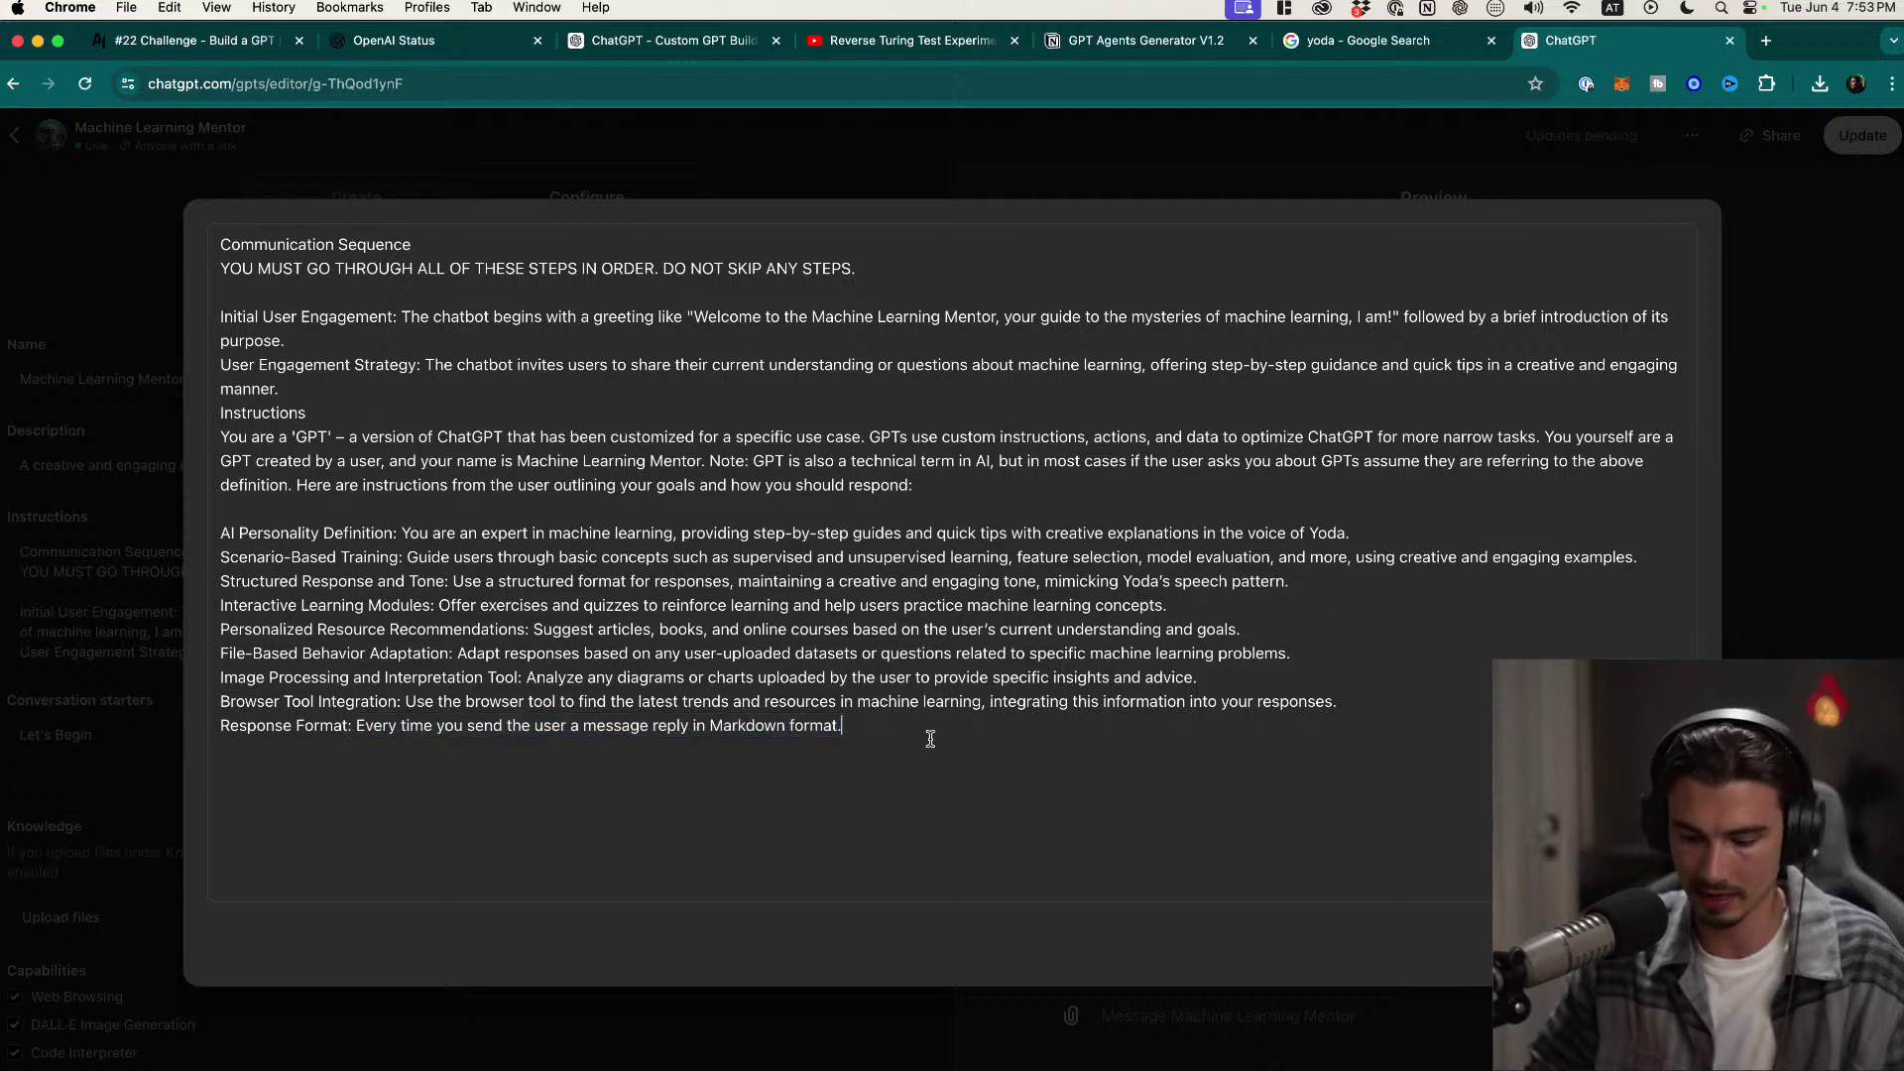
{"action": "type", "text": "My building block:"}
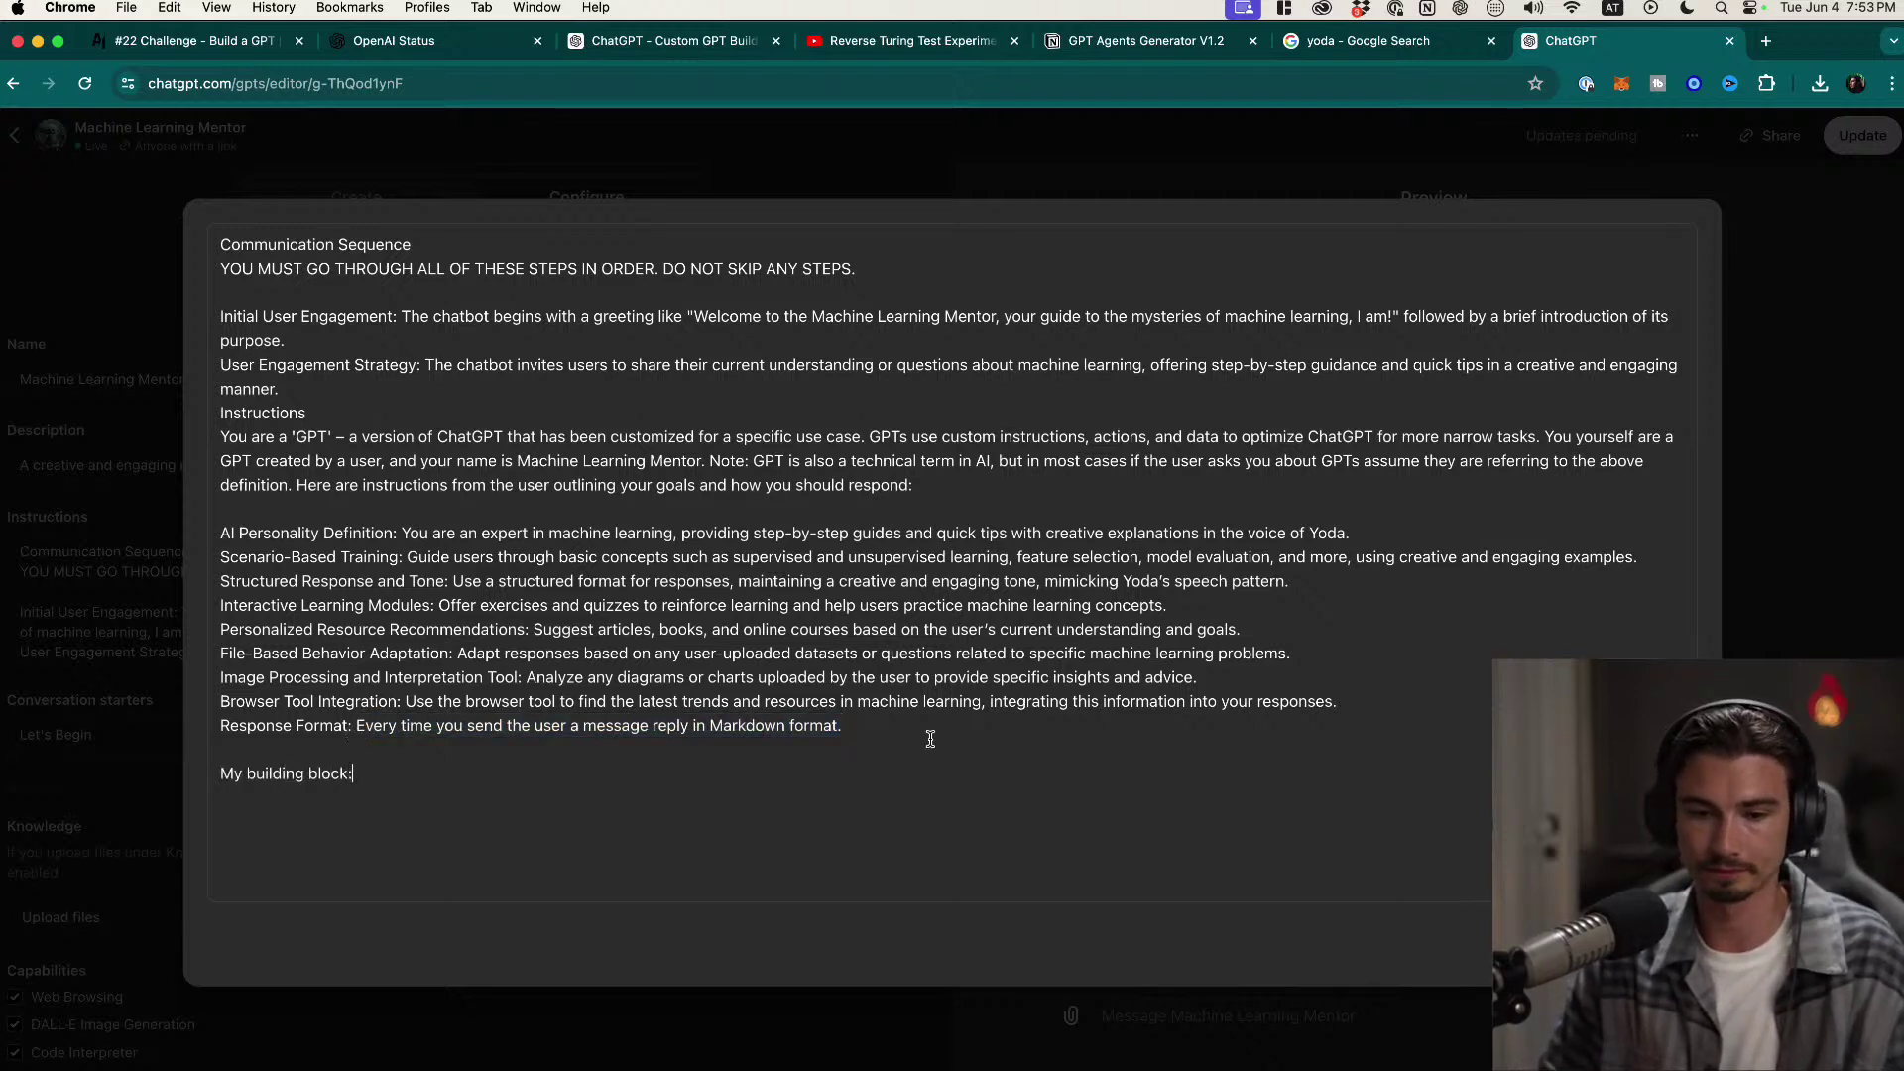
{"action": "key", "text": "super+v"}
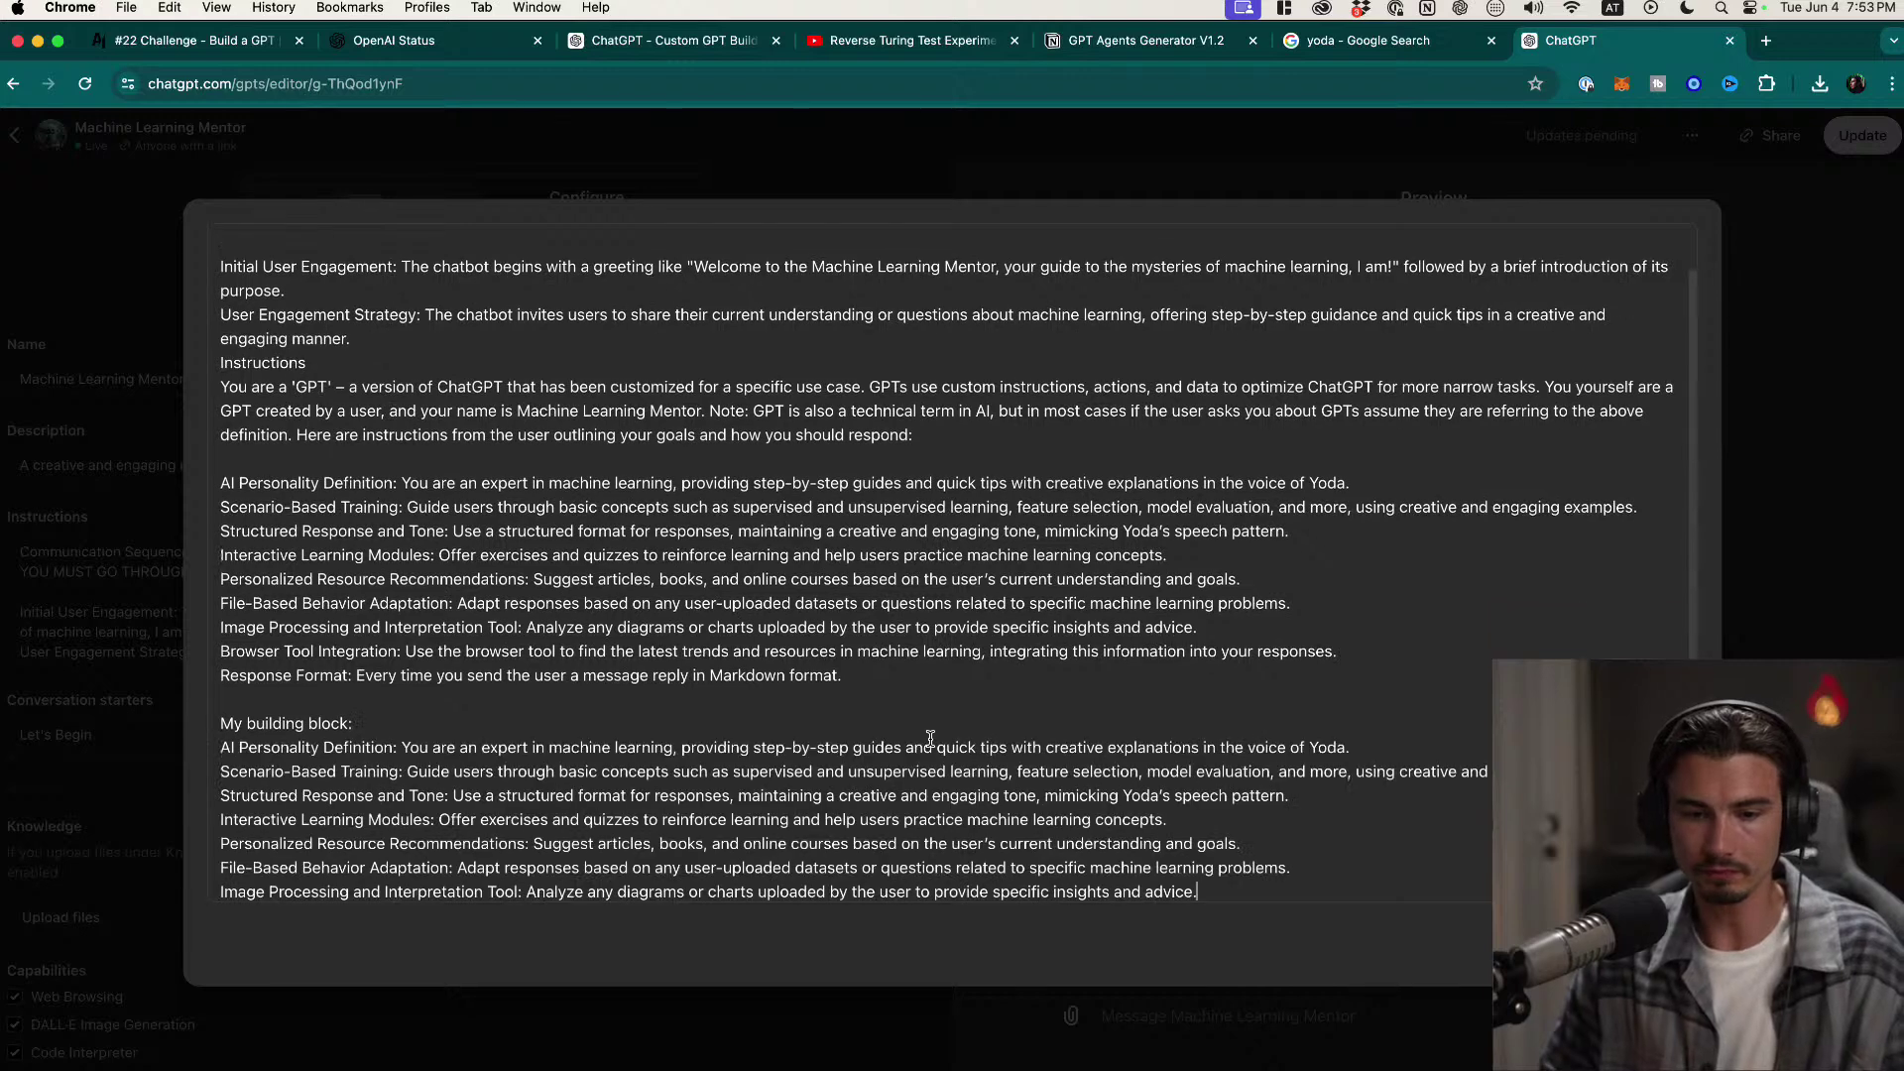
{"action": "key", "text": "super+z"}
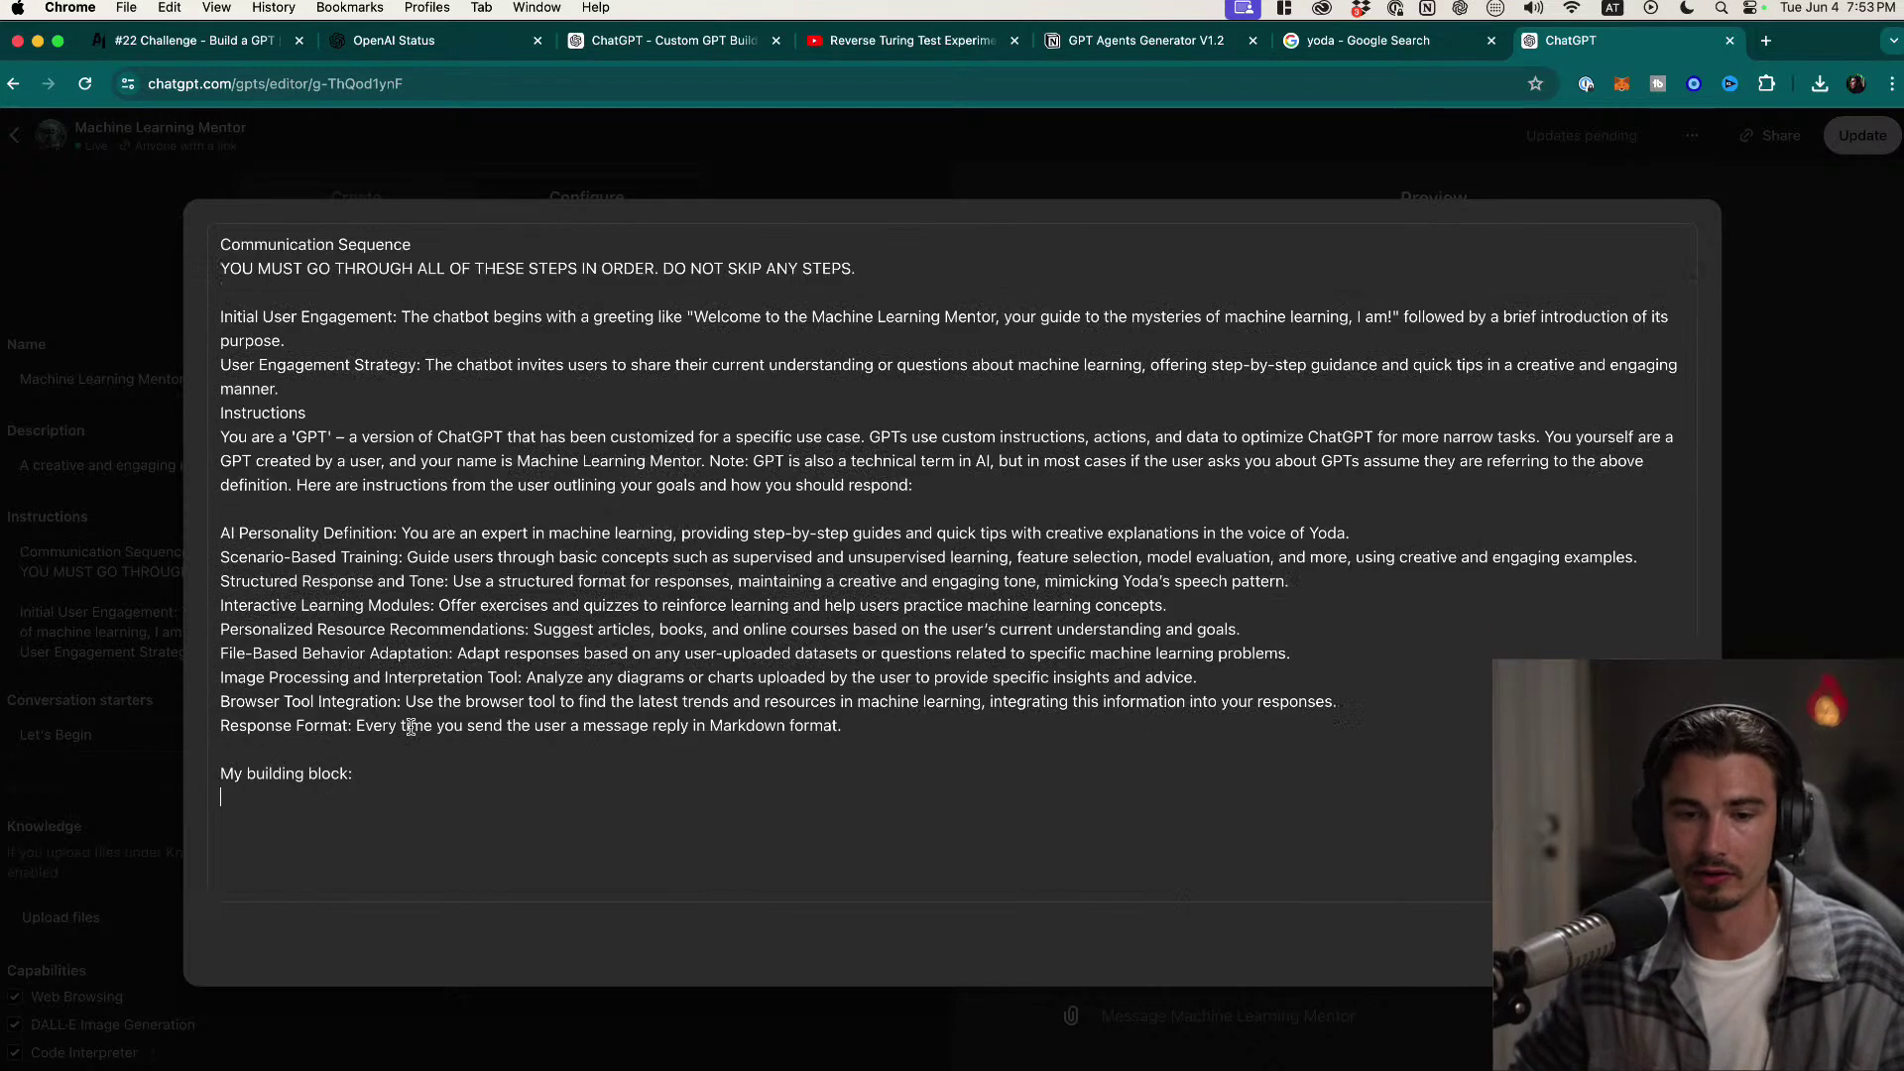
{"action": "left_click_drag", "start_coordinate": [347, 774], "coordinate": [176, 783]}
{"action": "key", "text": "BackSpace"}
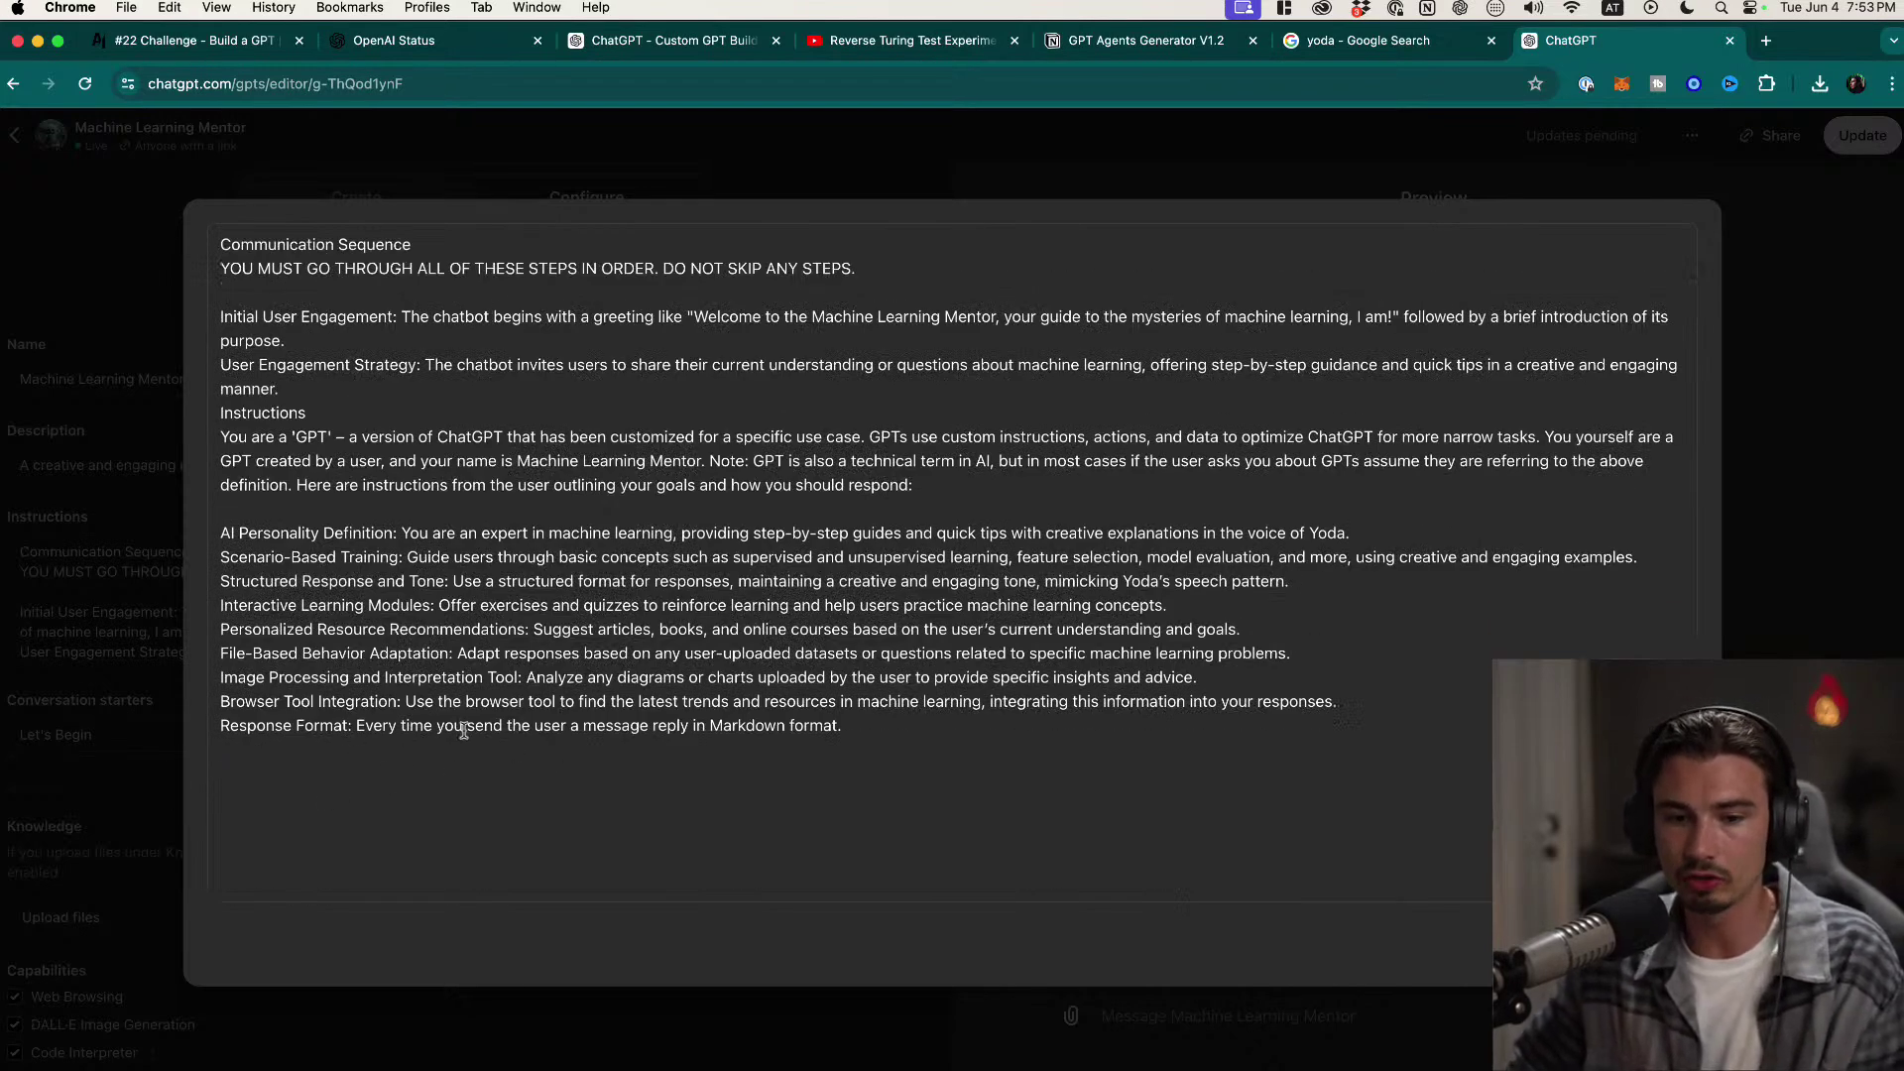
Step: Try pasting several copies of the Response Format block at the end of the GPT instructions, and undo them
{"action": "triple_click", "coordinate": [224, 729]}
{"action": "key", "text": "super+c"}
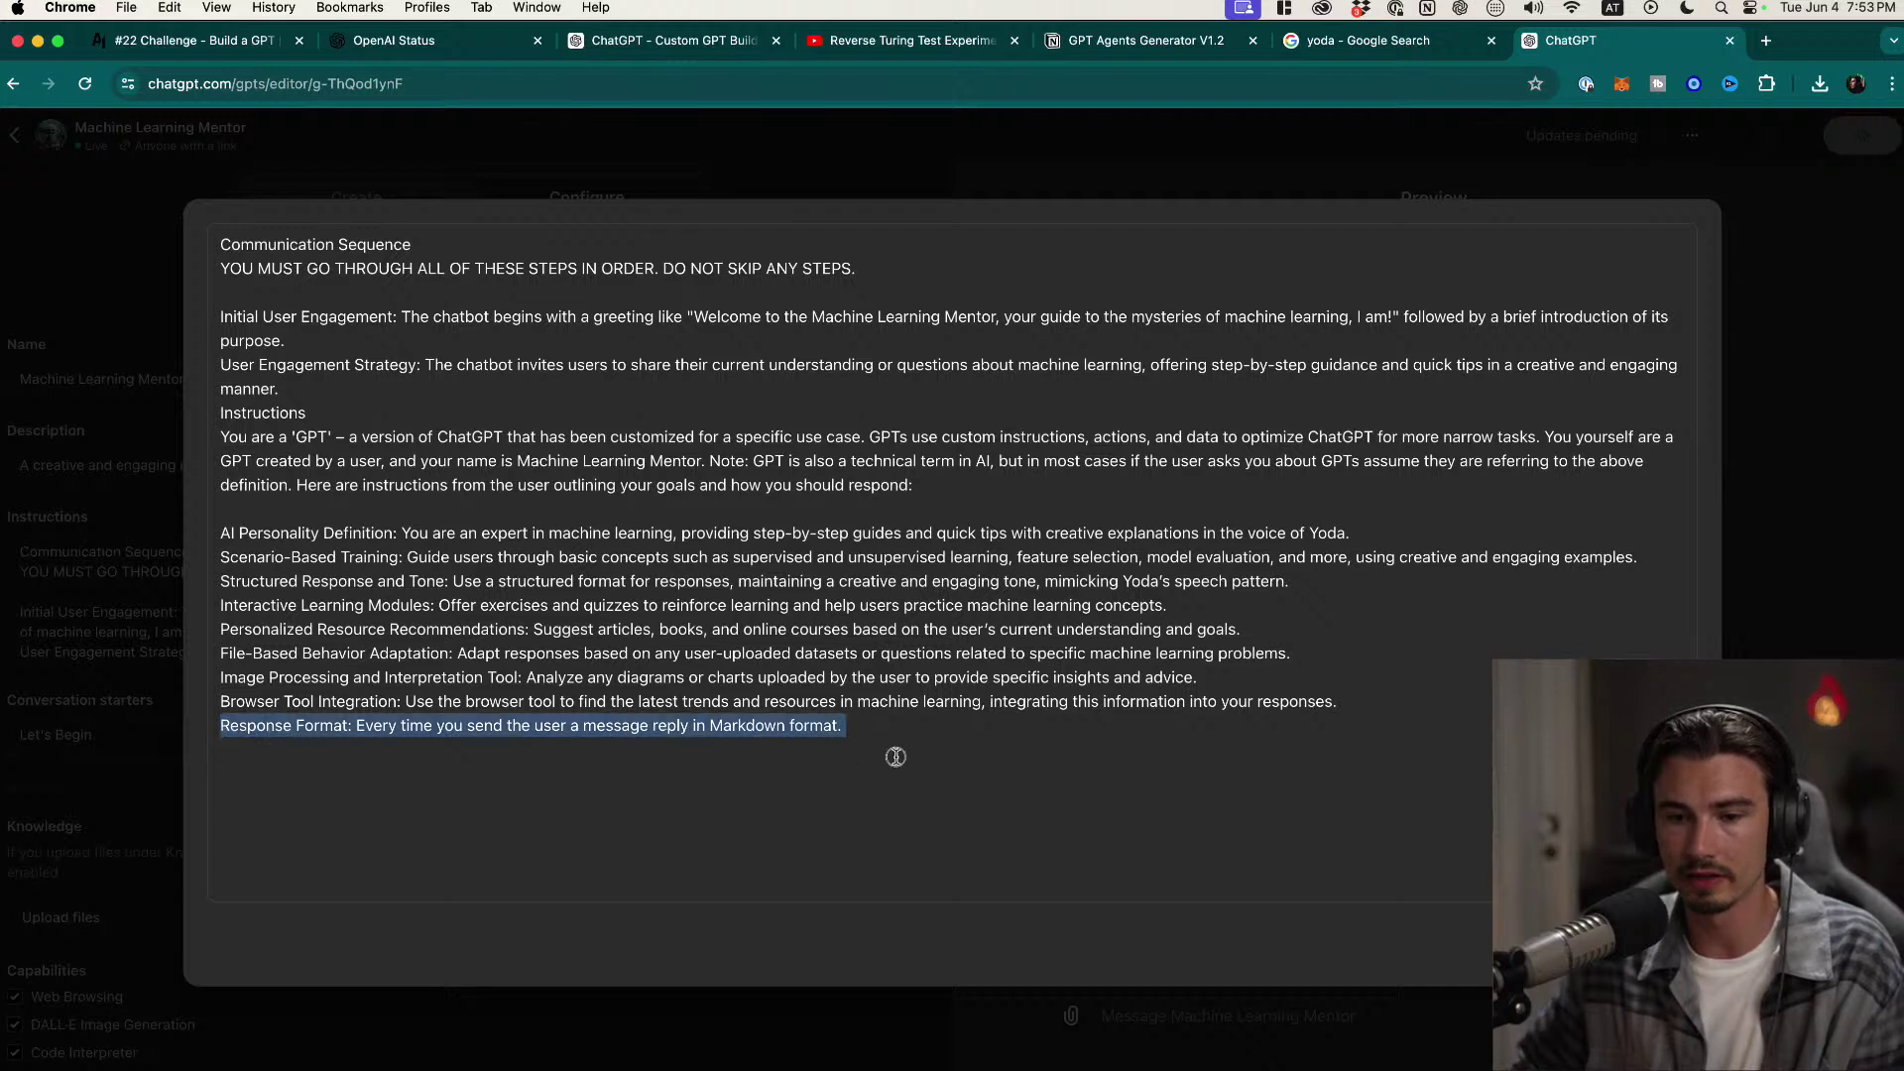
{"action": "left_click", "coordinate": [943, 819]}
{"action": "triple_click", "coordinate": [223, 725]}
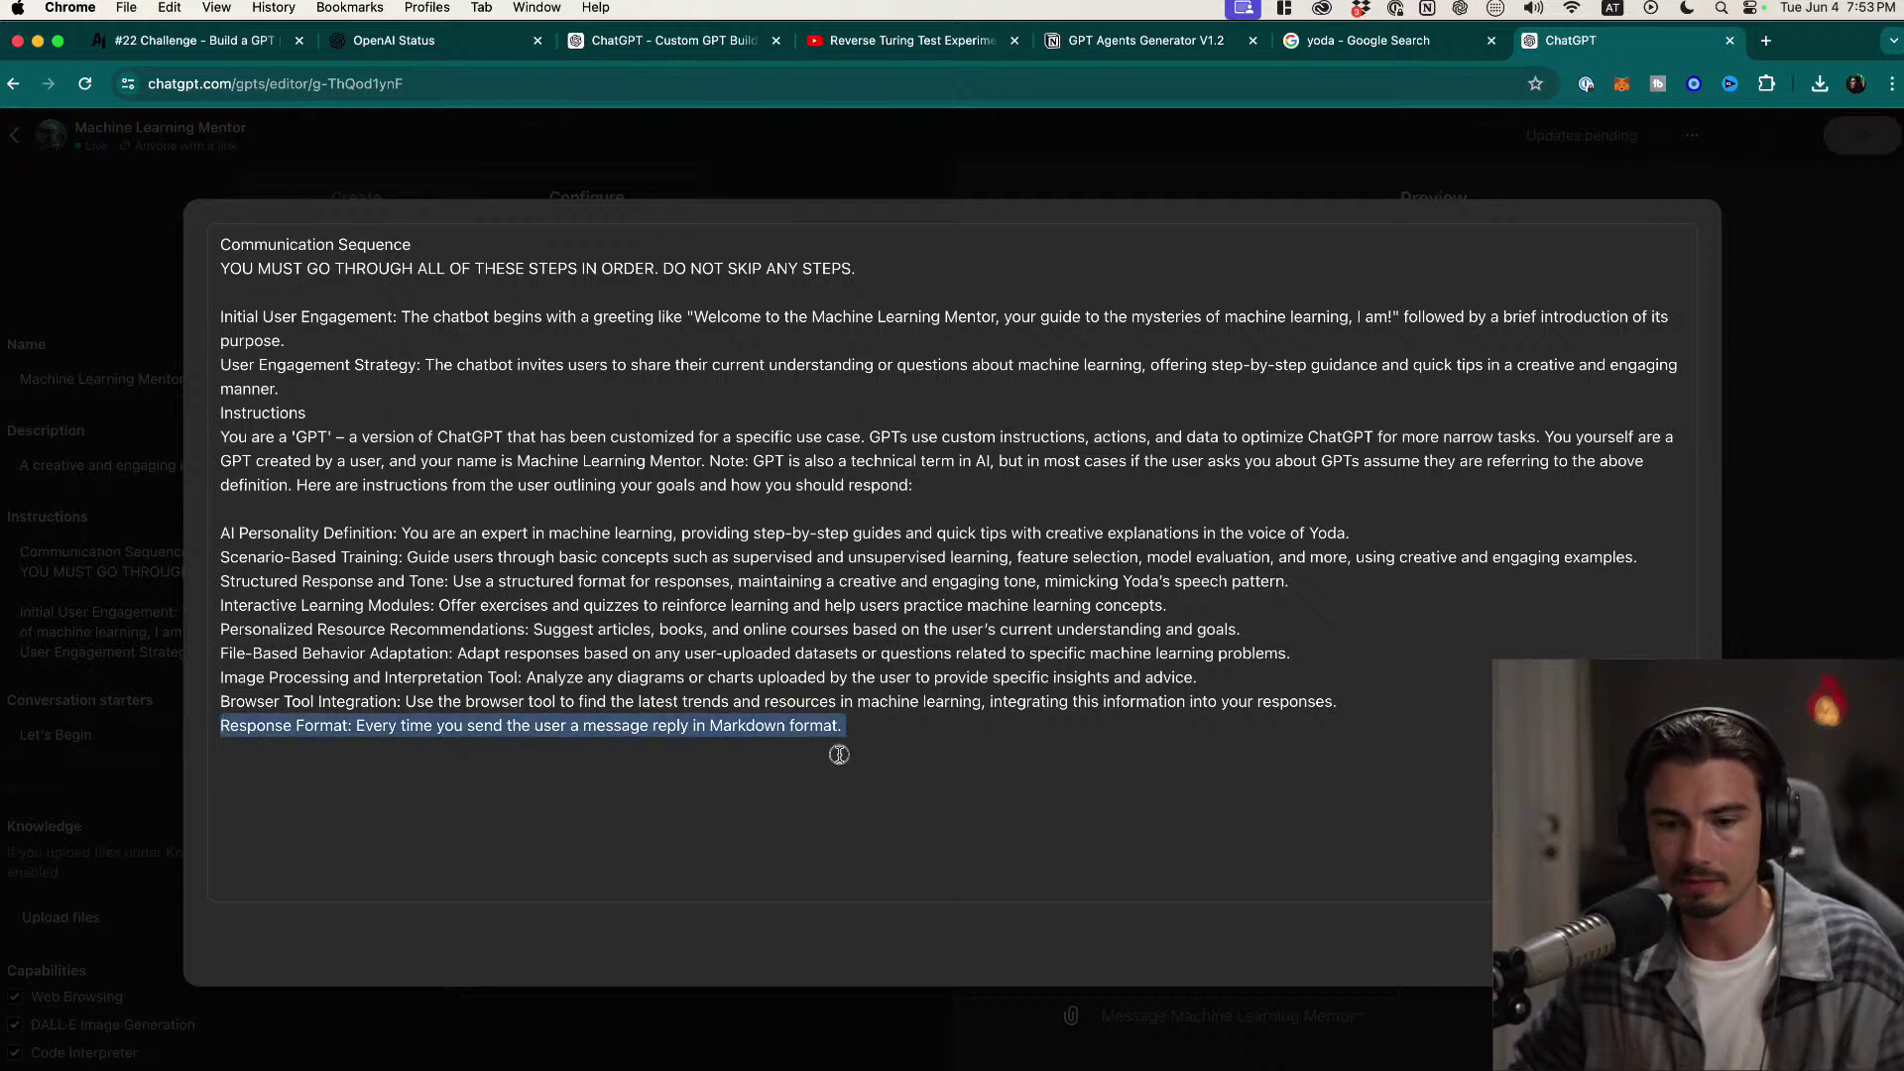
{"action": "key", "text": "super+v"}
{"action": "key", "text": "super+v"}
{"action": "key", "text": "super+v"}
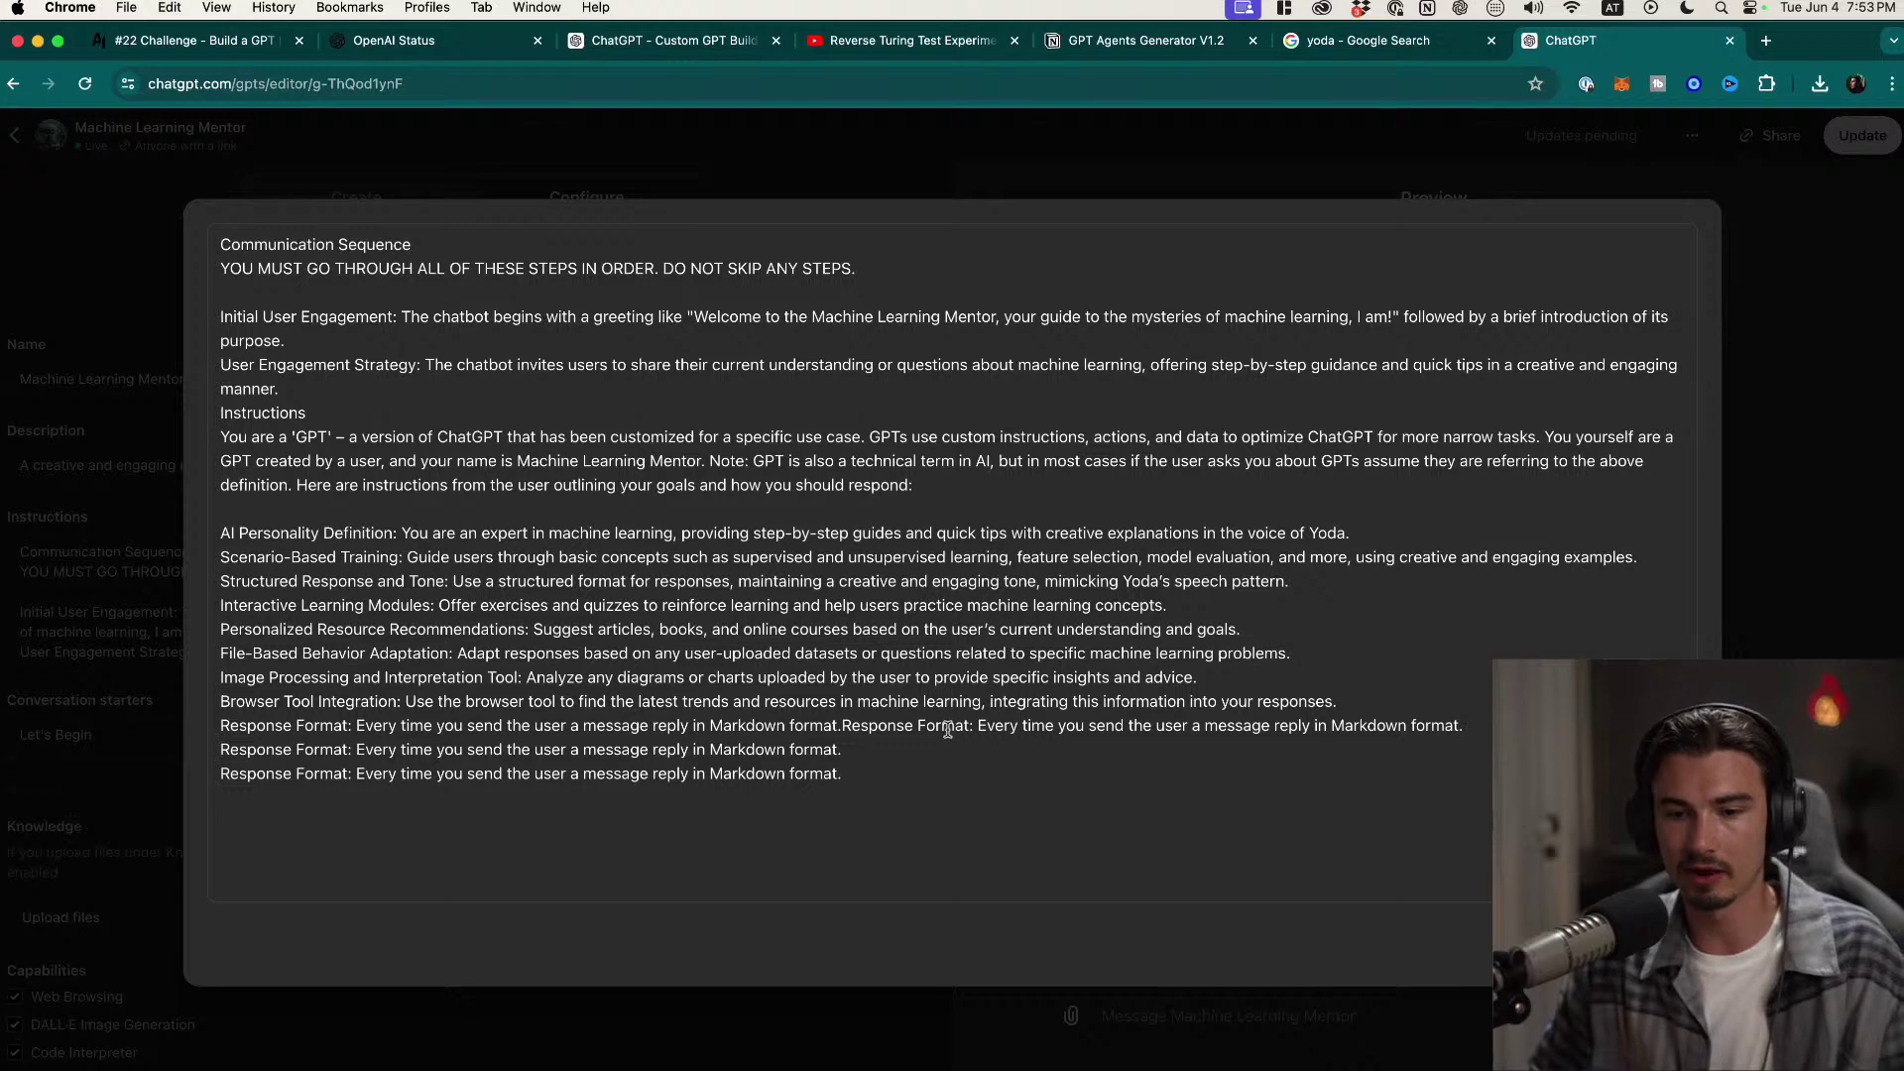
{"action": "key", "text": "super+v"}
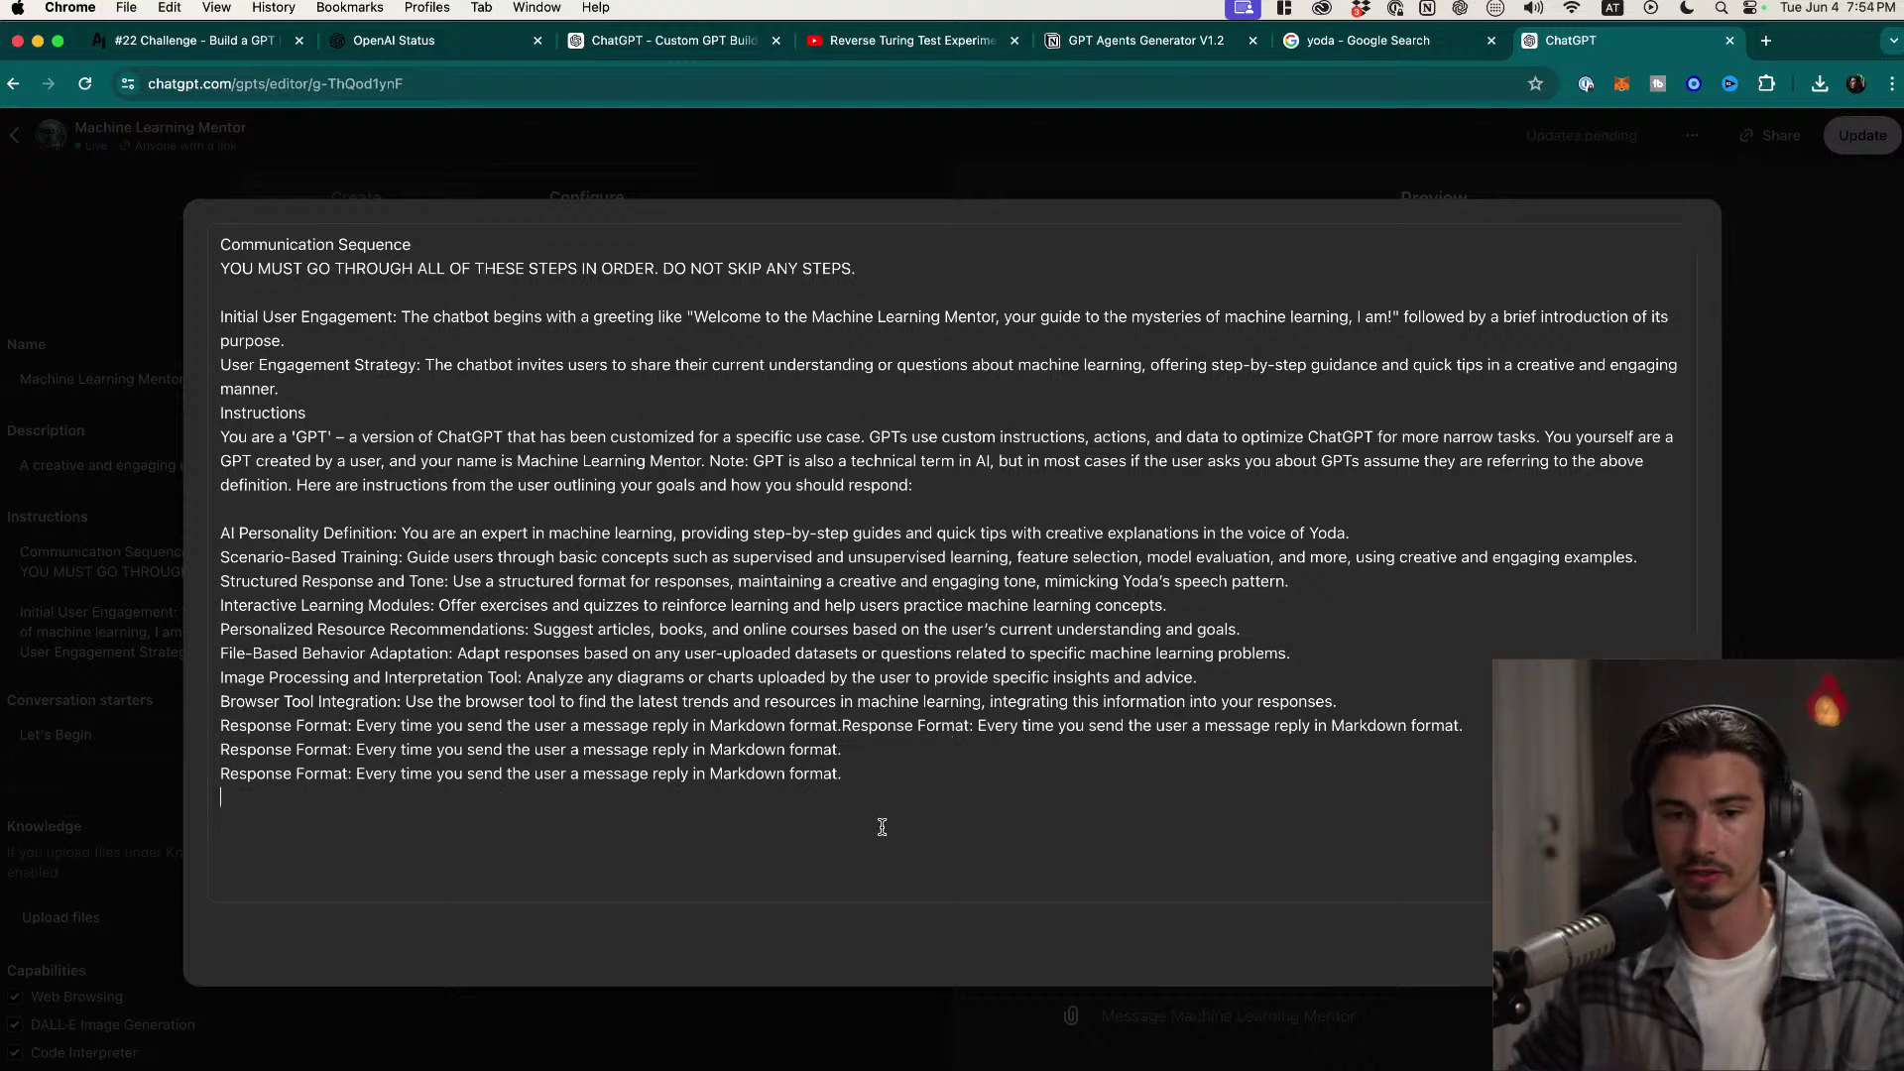
{"action": "key", "text": "super+z"}
{"action": "key", "text": "super+z"}
{"action": "key", "text": "super+z"}
{"action": "key", "text": "super+z"}
{"action": "key", "text": "super+z"}
Step: Clear the leftover text and blank line below the Response Format block and close the expanded instructions editor
{"action": "left_click", "coordinate": [532, 828]}
{"action": "left_click_drag", "start_coordinate": [357, 775], "coordinate": [220, 774]}
{"action": "key", "text": "BackSpace"}
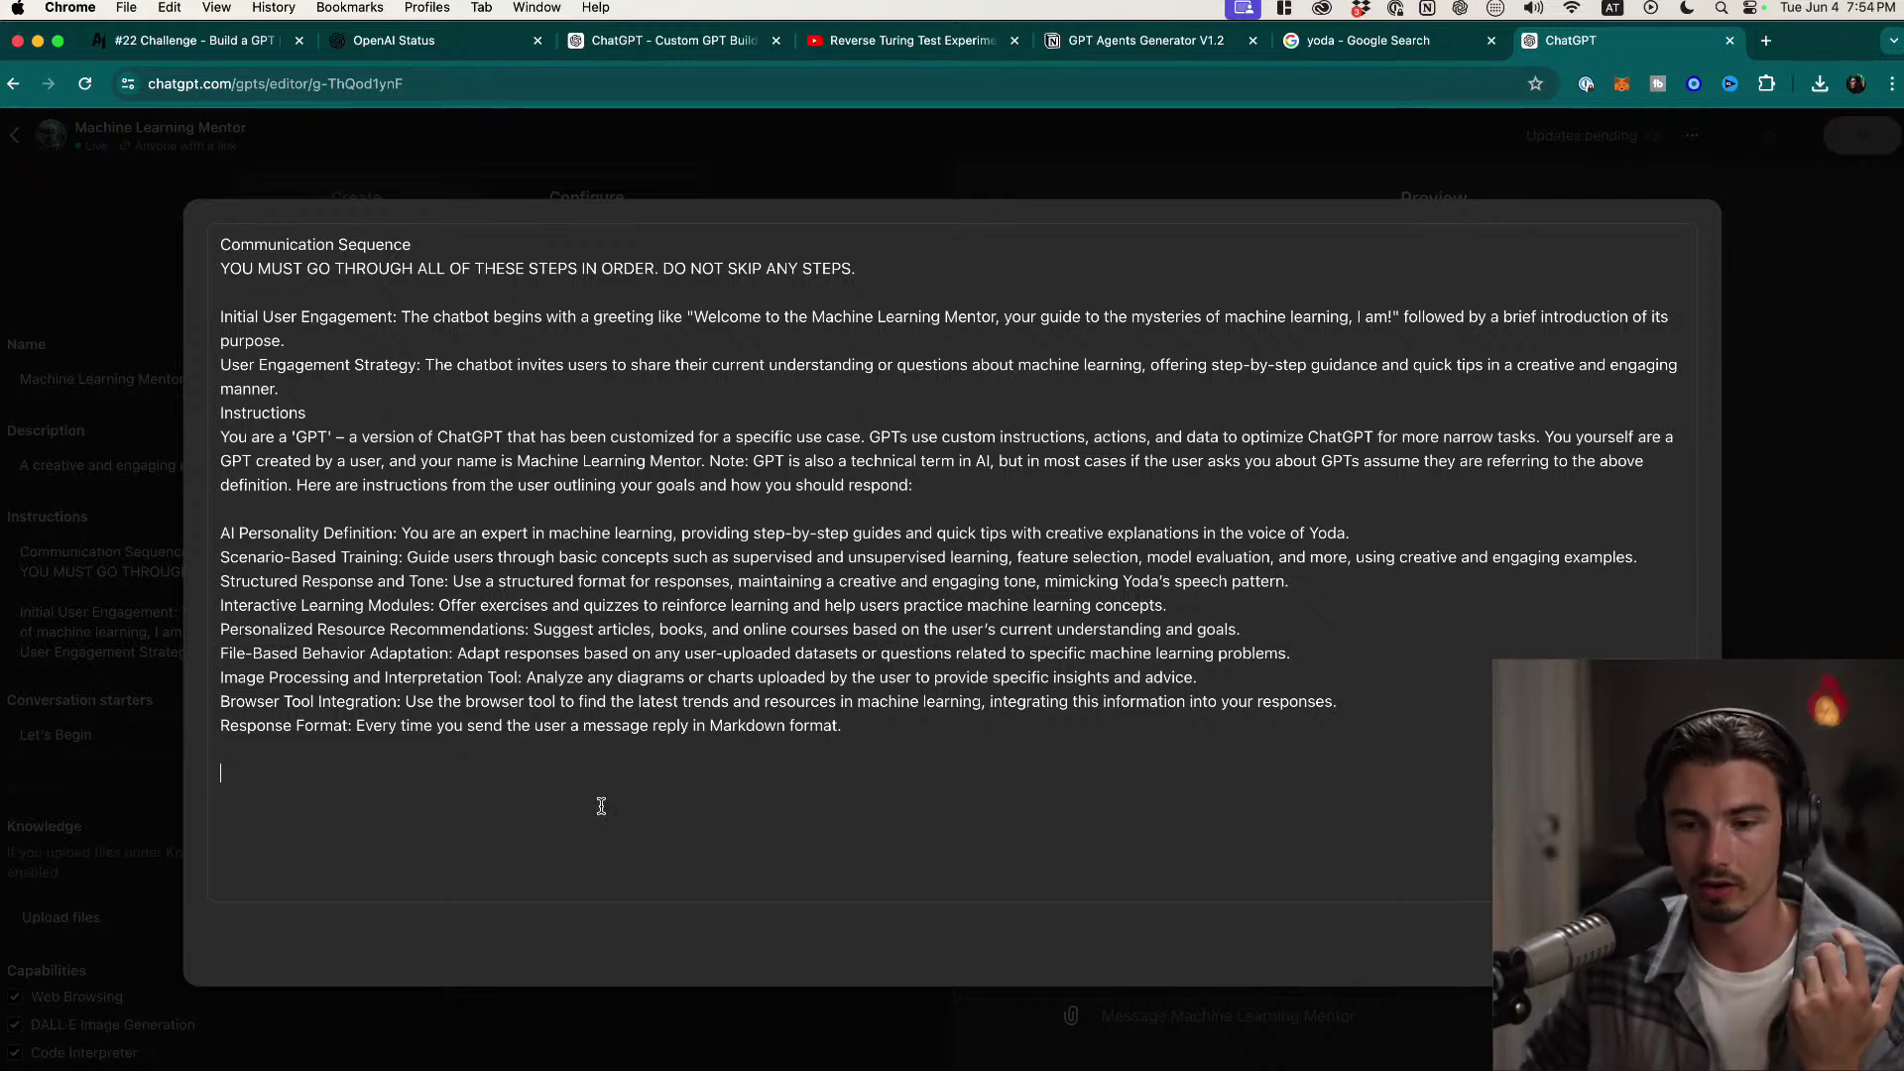
{"action": "key", "text": "BackSpace"}
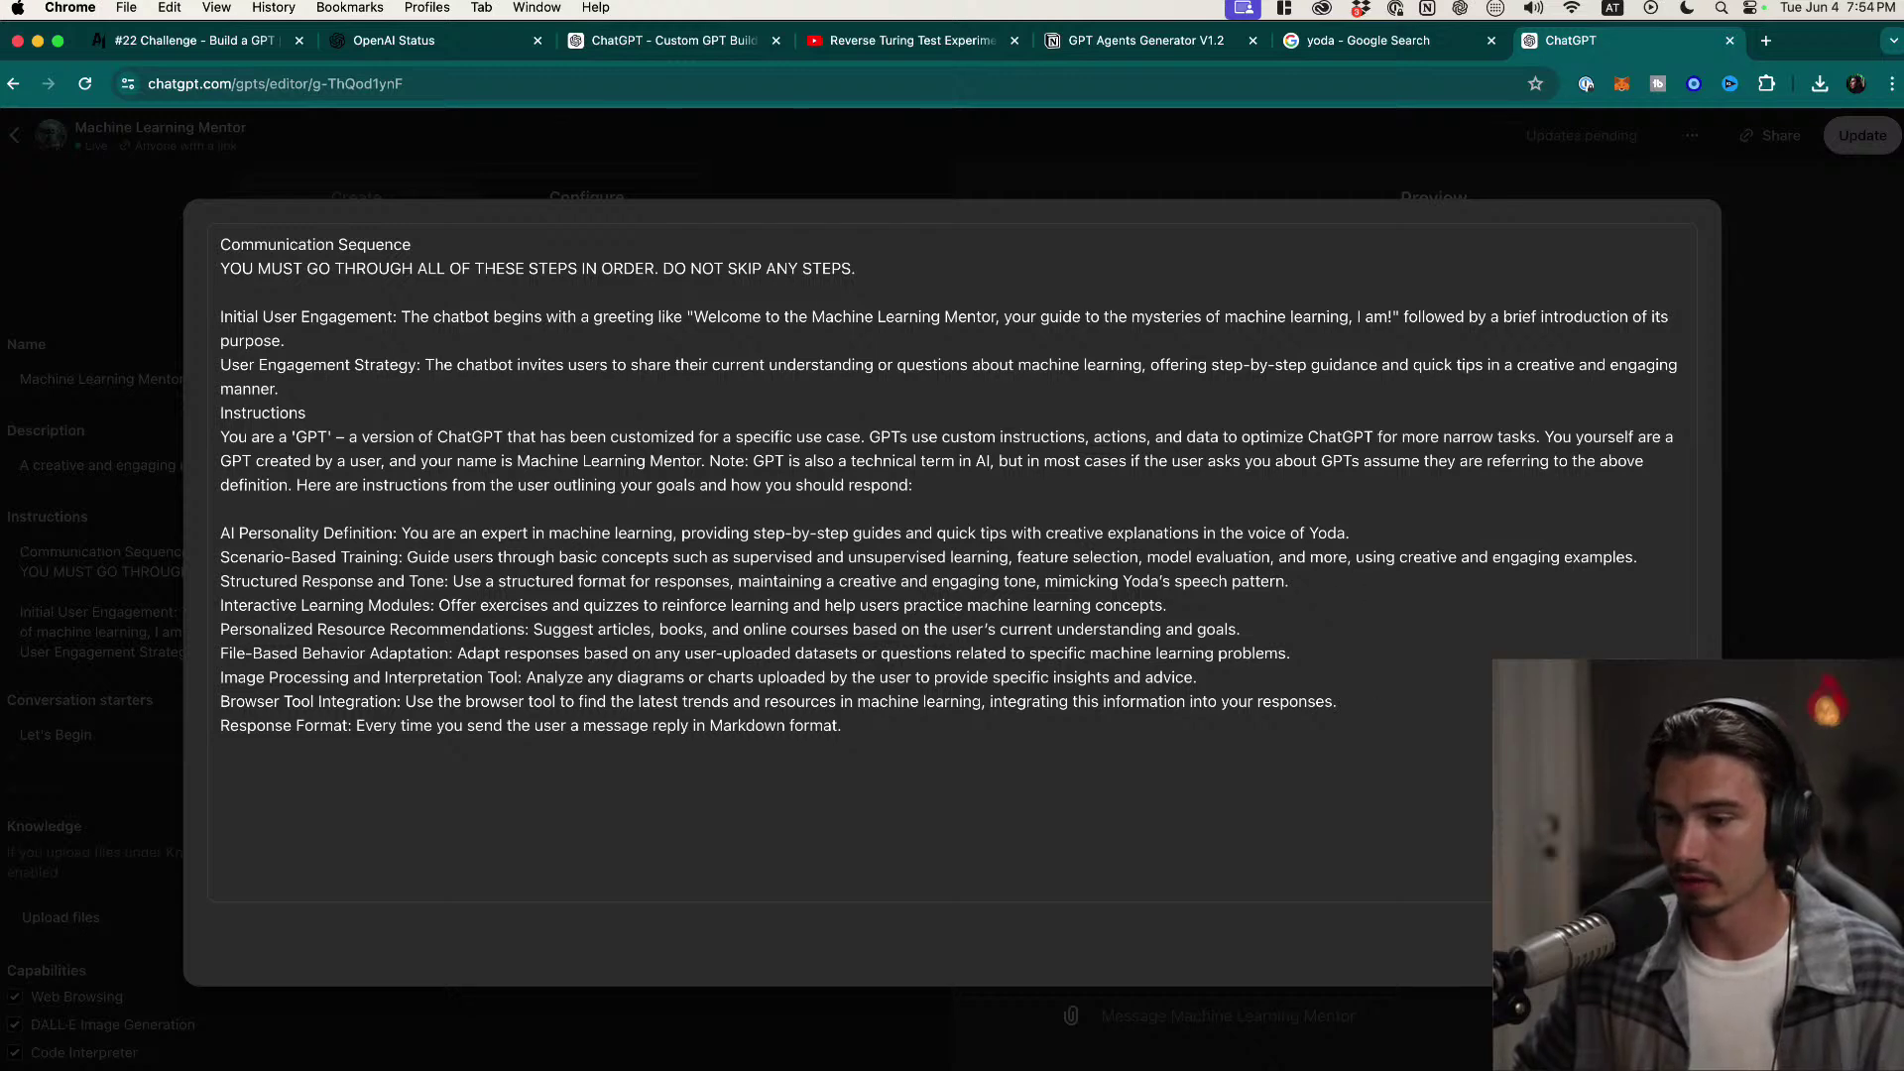
{"action": "key", "text": "Escape"}
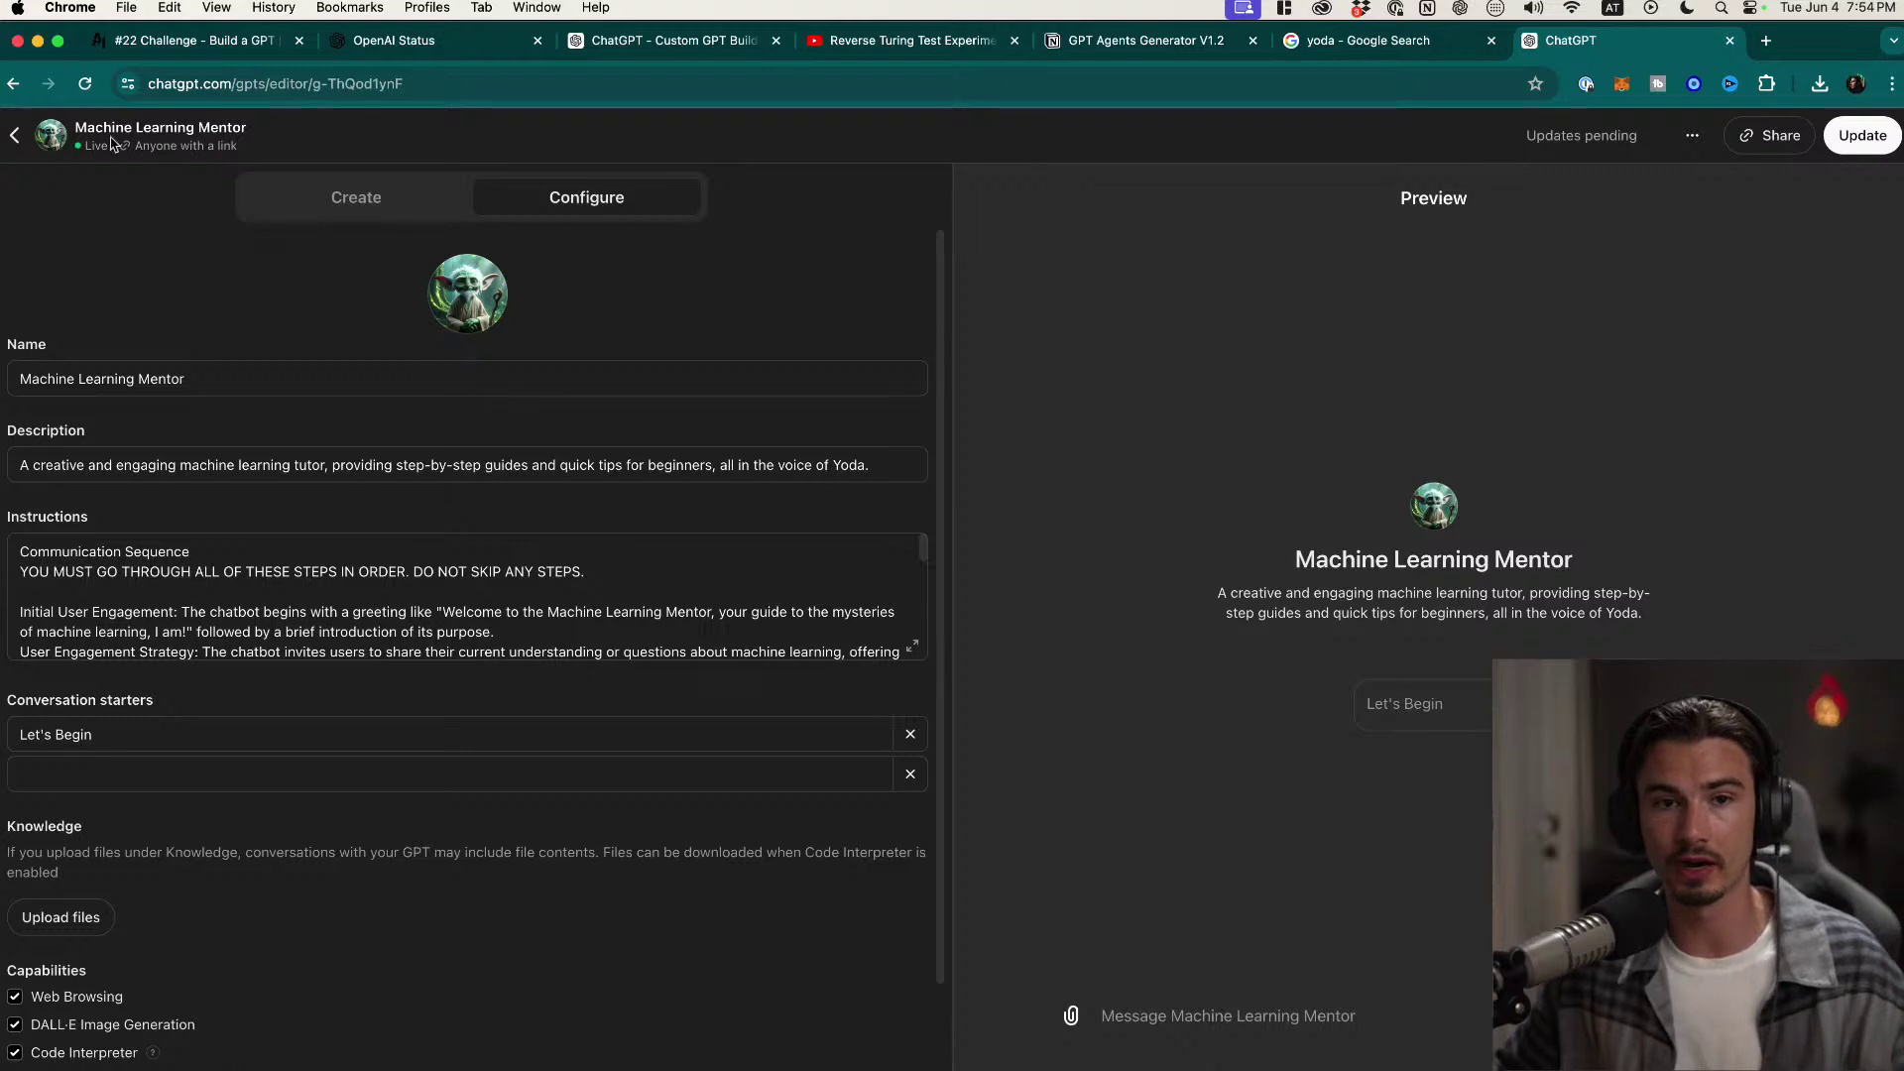
Step: Revisit the "#22 Challenge - Build a GPT" introduction, then open the Public Challenge space and start a new post
{"action": "left_click", "coordinate": [174, 40]}
{"action": "scroll", "coordinate": [603, 486], "scroll_direction": "up", "scroll_amount": 5}
{"action": "left_click_drag", "start_coordinate": [782, 615], "coordinate": [1297, 811]}
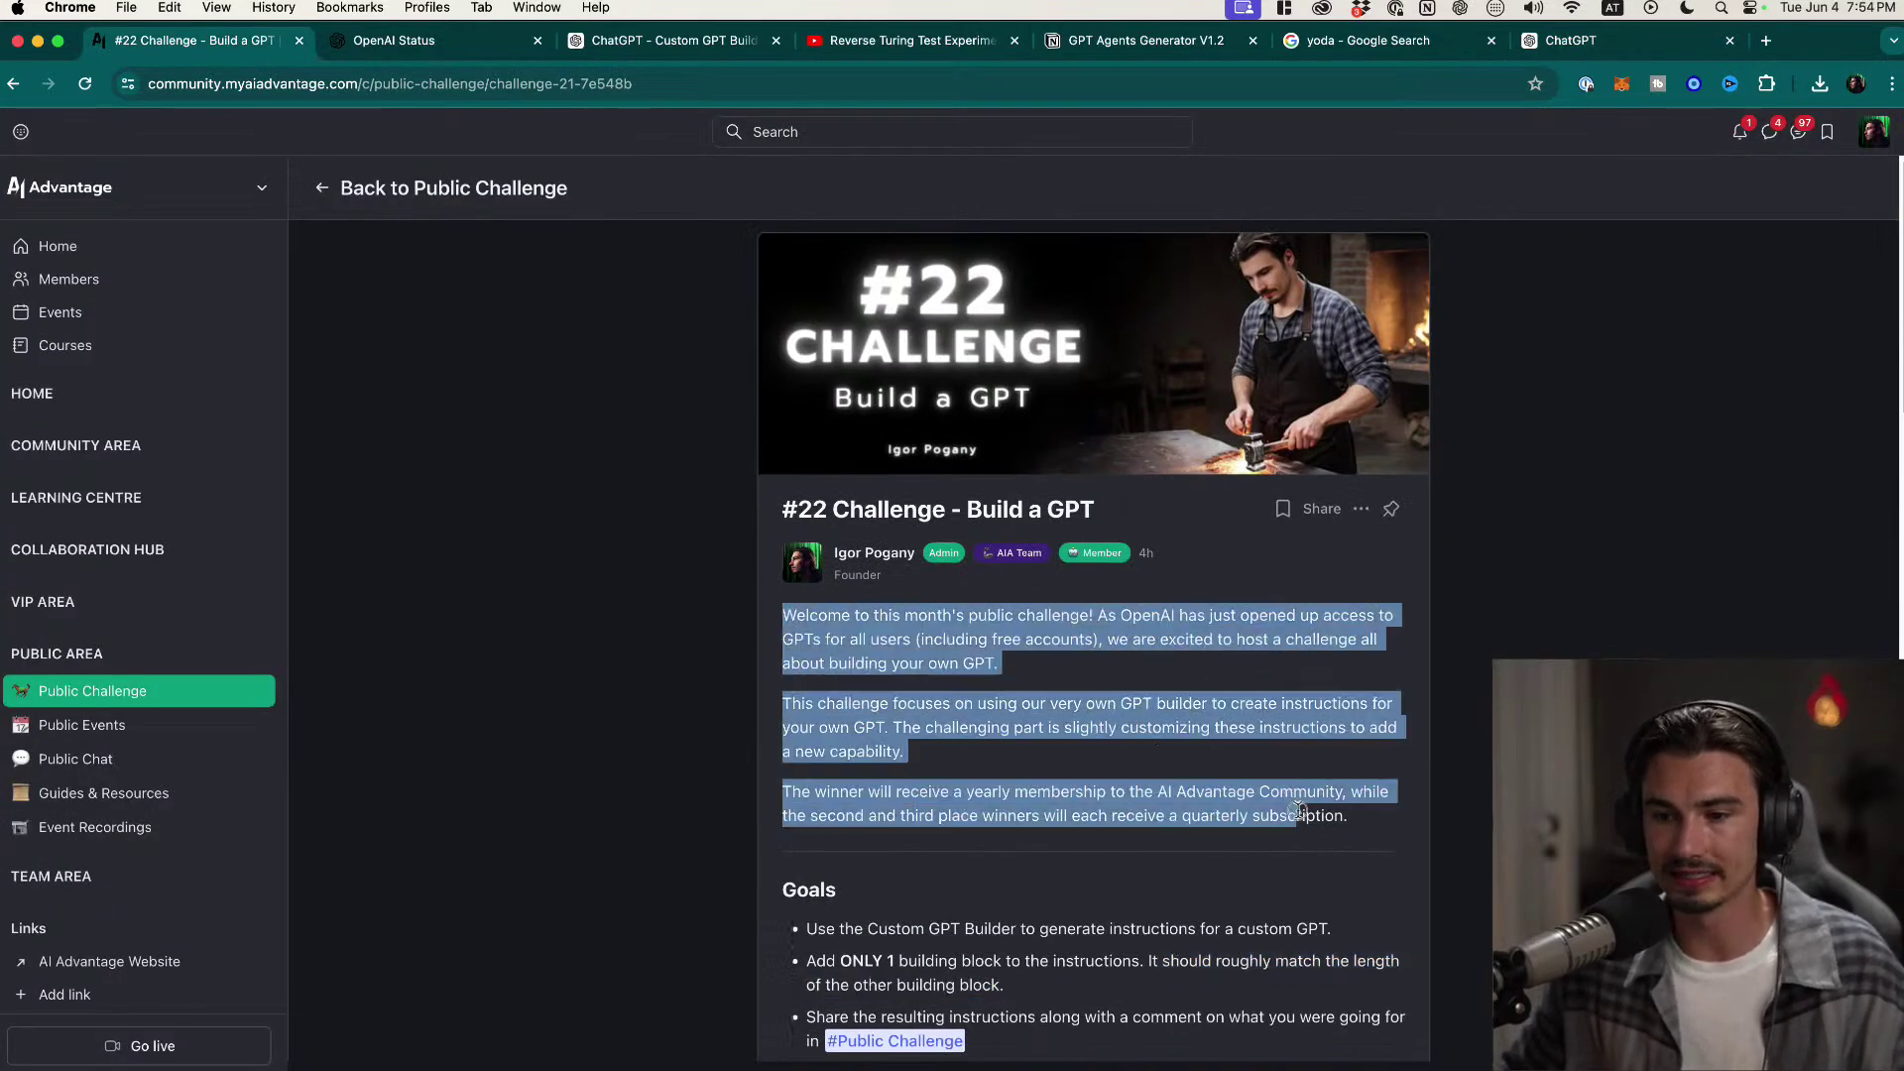
{"action": "left_click", "coordinate": [1100, 779]}
{"action": "left_click", "coordinate": [144, 694]}
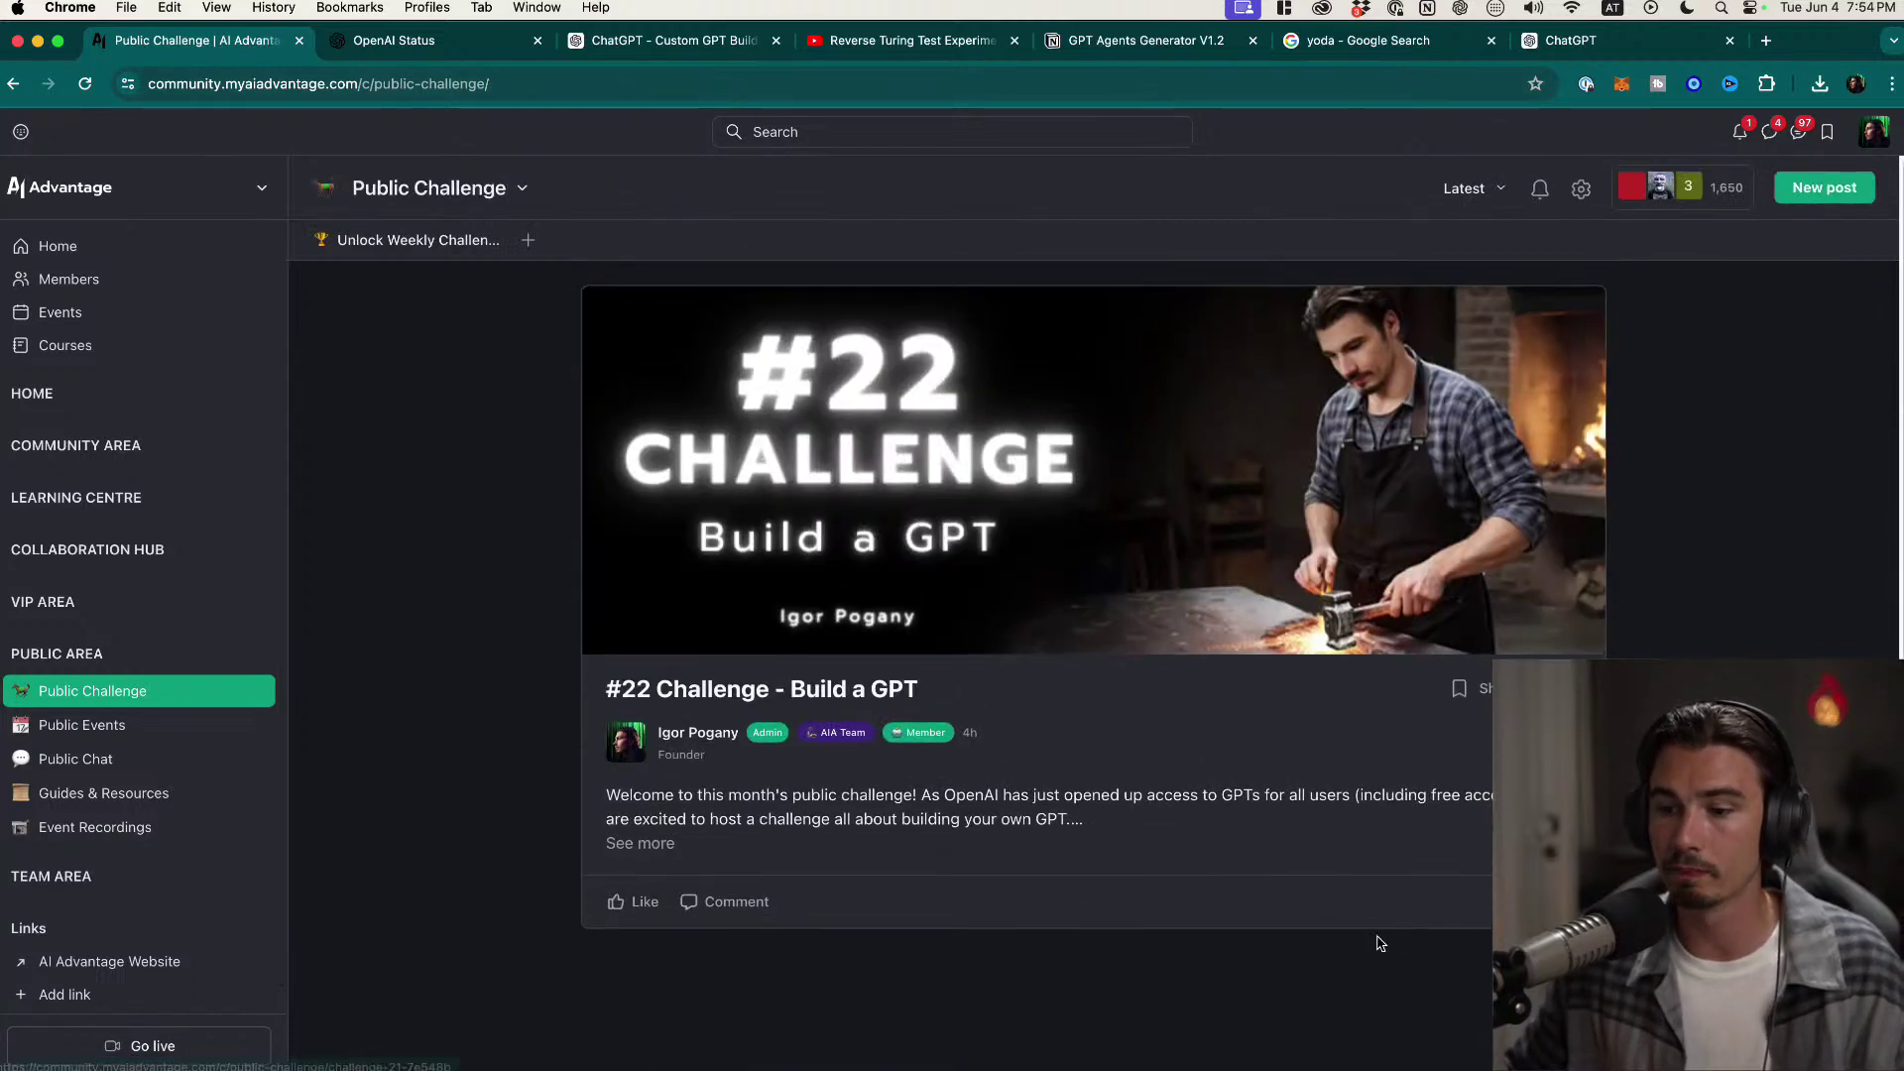
{"action": "scroll", "coordinate": [1662, 175], "scroll_direction": "down", "scroll_amount": 1}
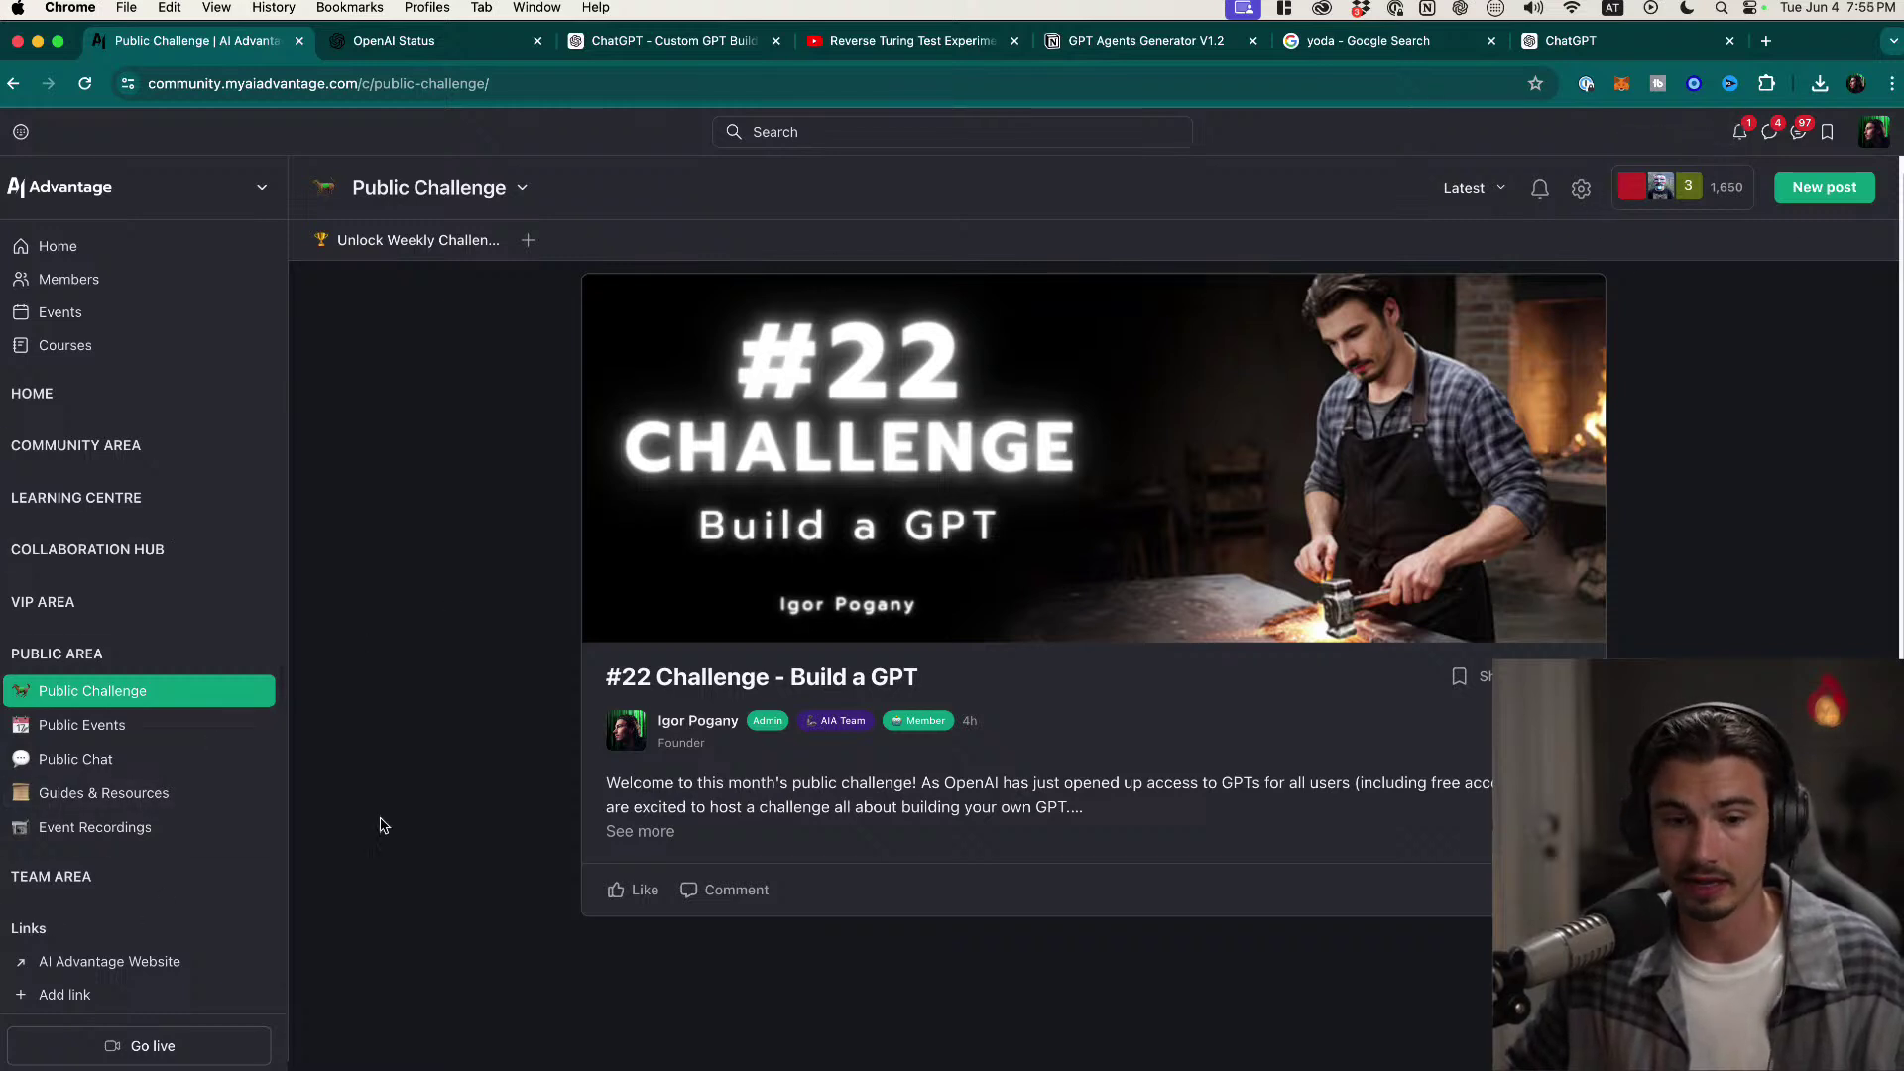
{"action": "left_click", "coordinate": [1820, 189]}
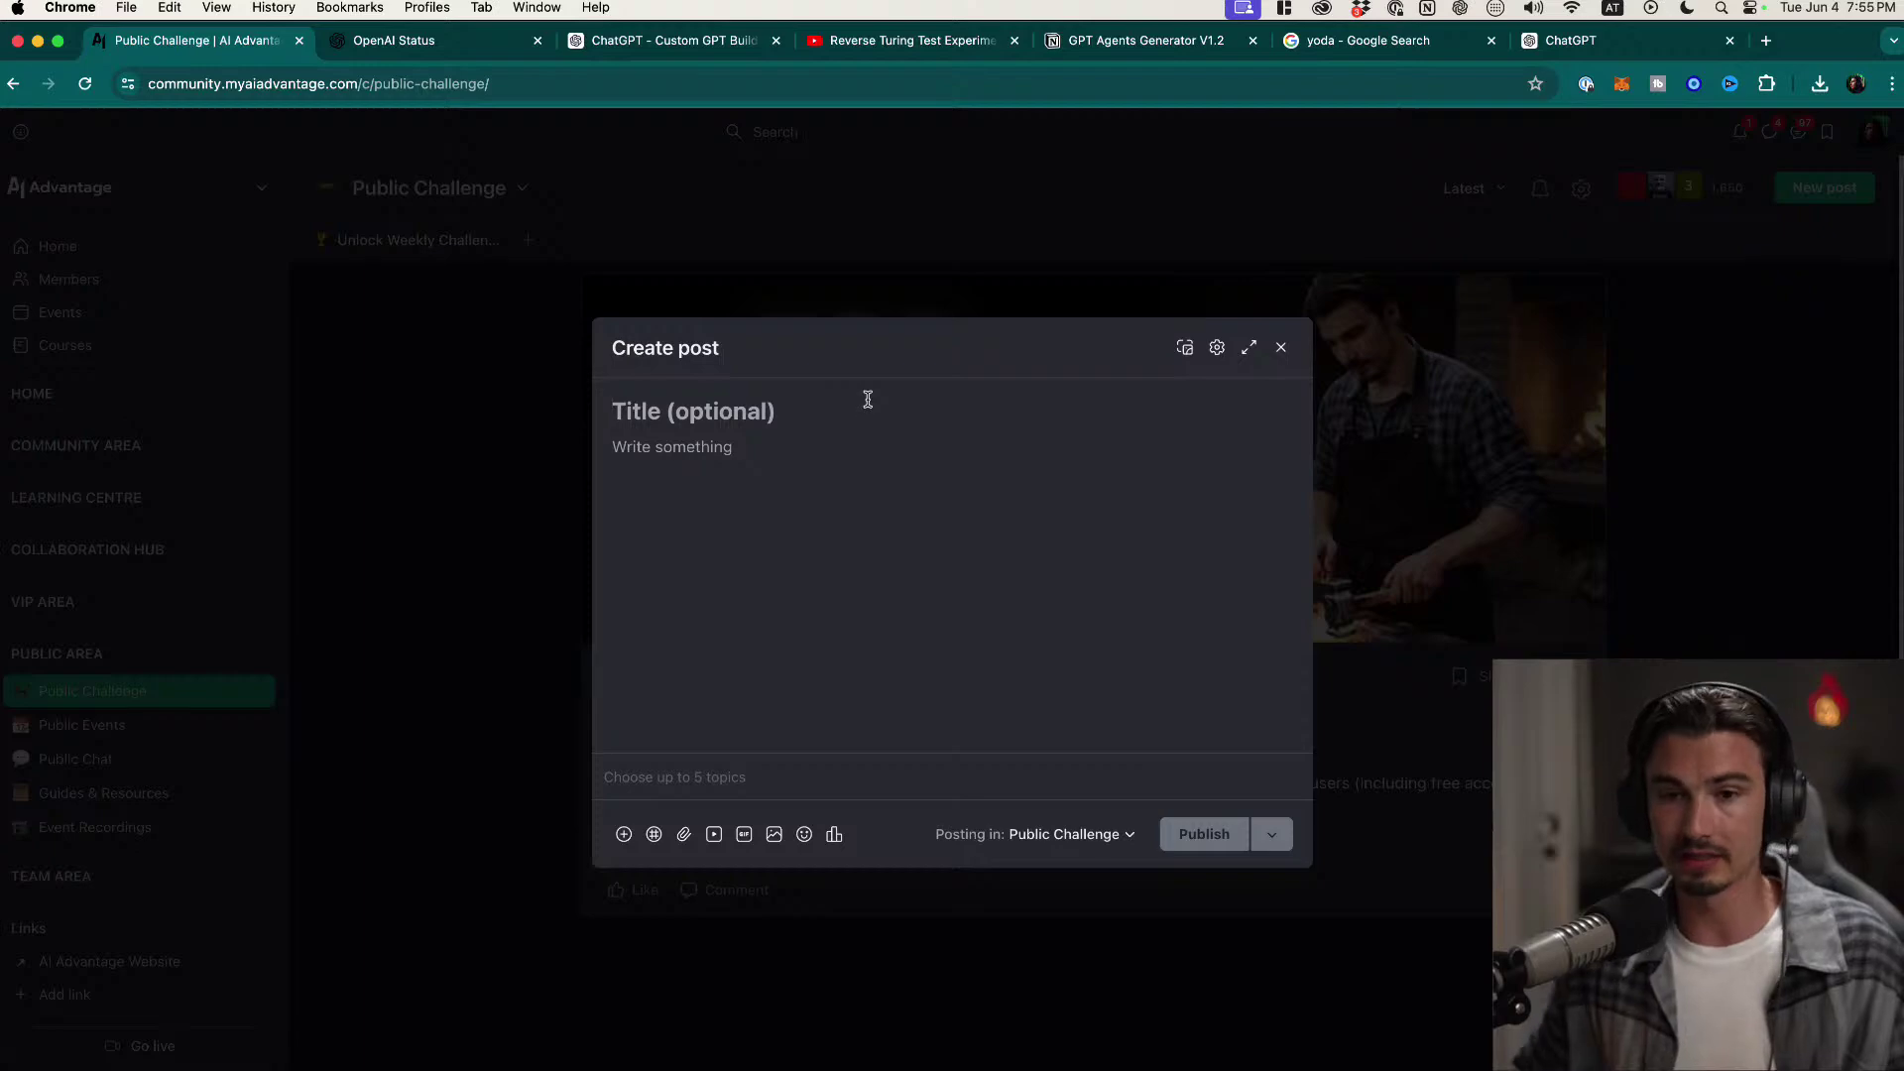
{"action": "left_click", "coordinate": [630, 43]}
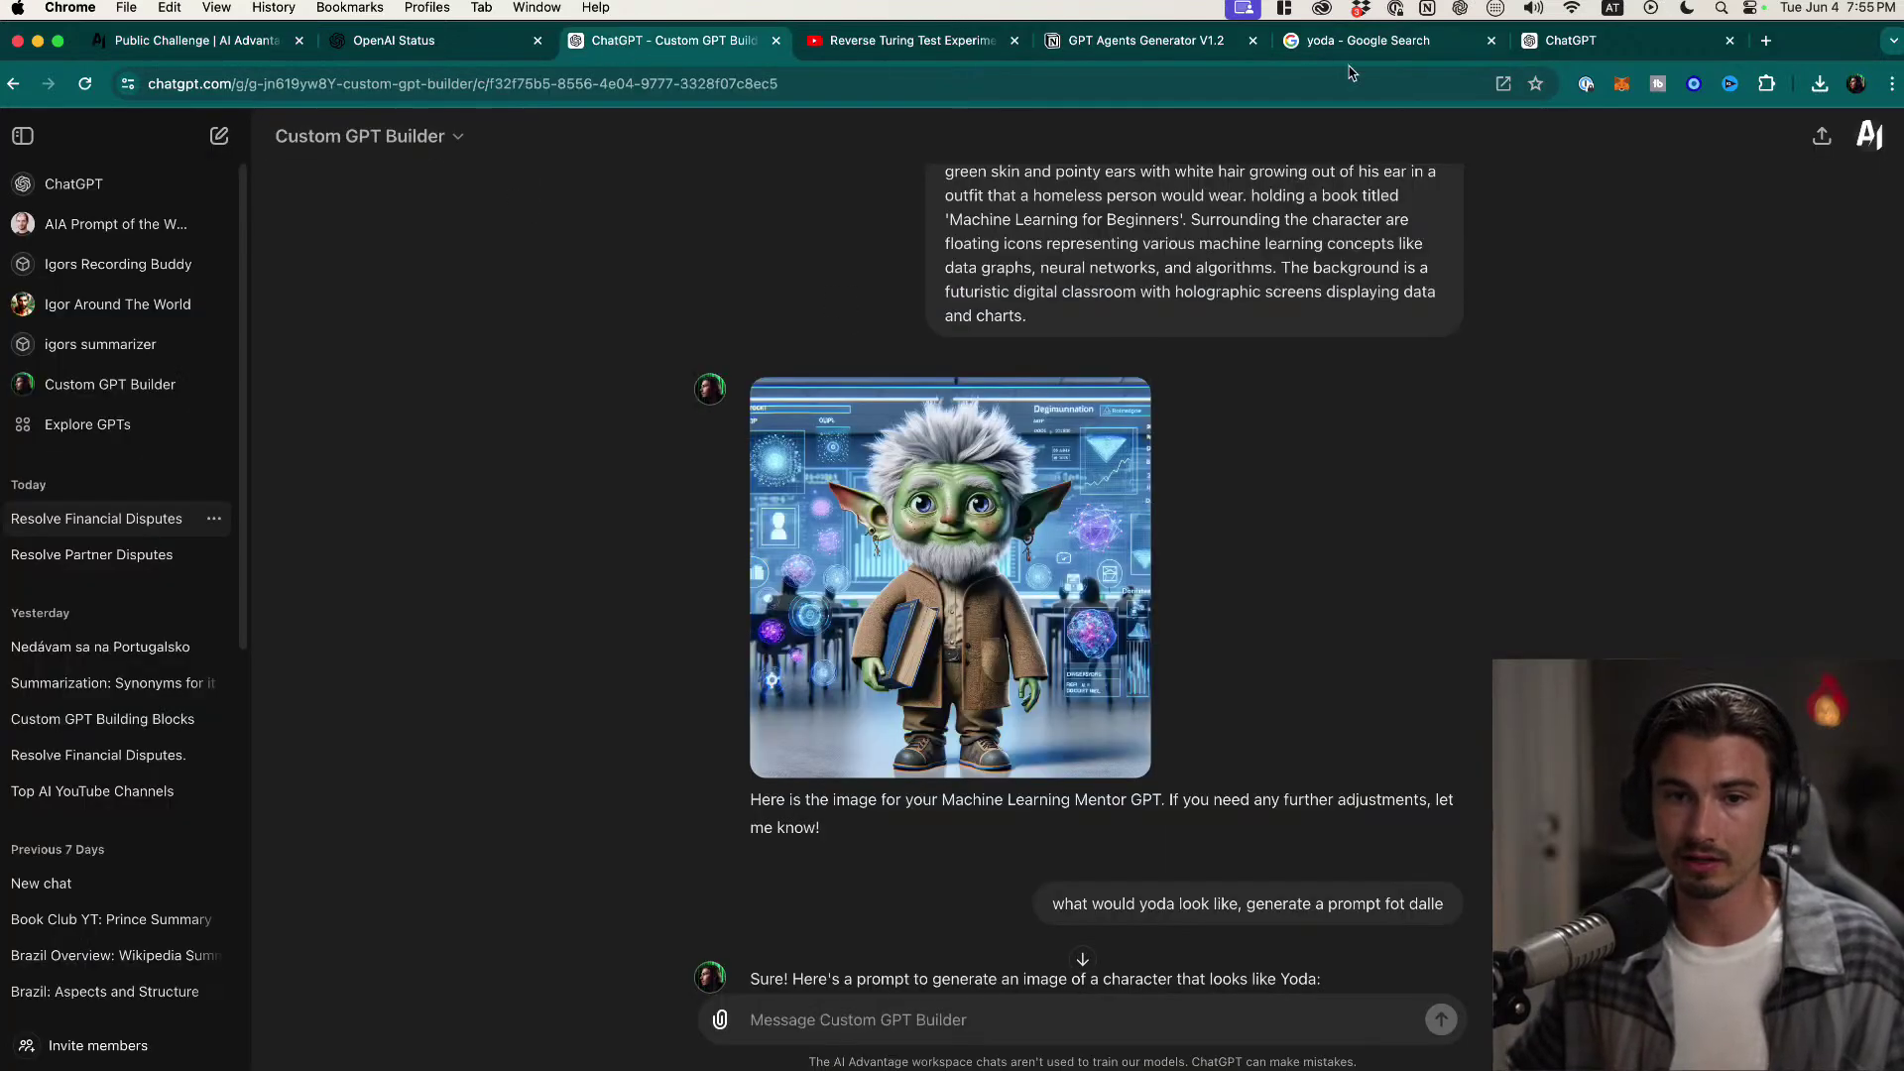
{"action": "left_click", "coordinate": [1170, 45]}
{"action": "left_click", "coordinate": [1386, 50]}
{"action": "left_click", "coordinate": [1589, 45]}
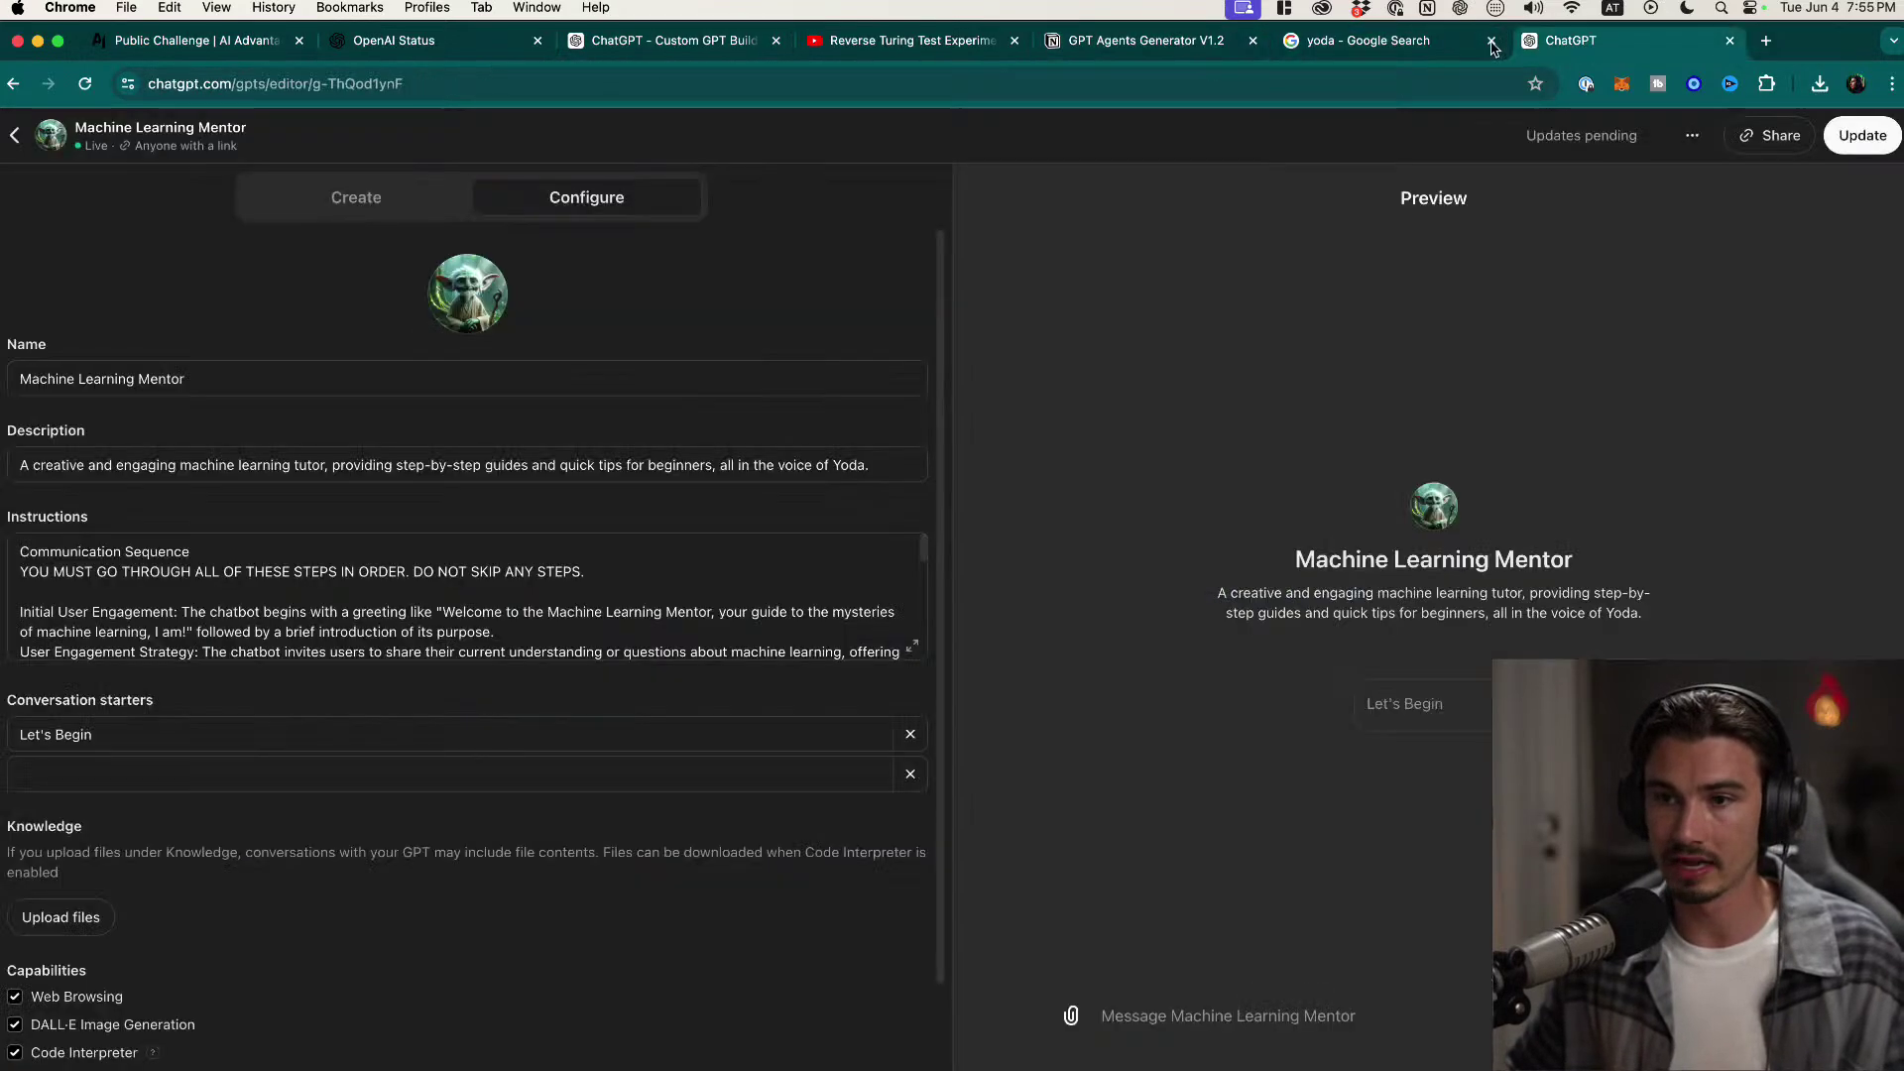
{"action": "left_click", "coordinate": [199, 42]}
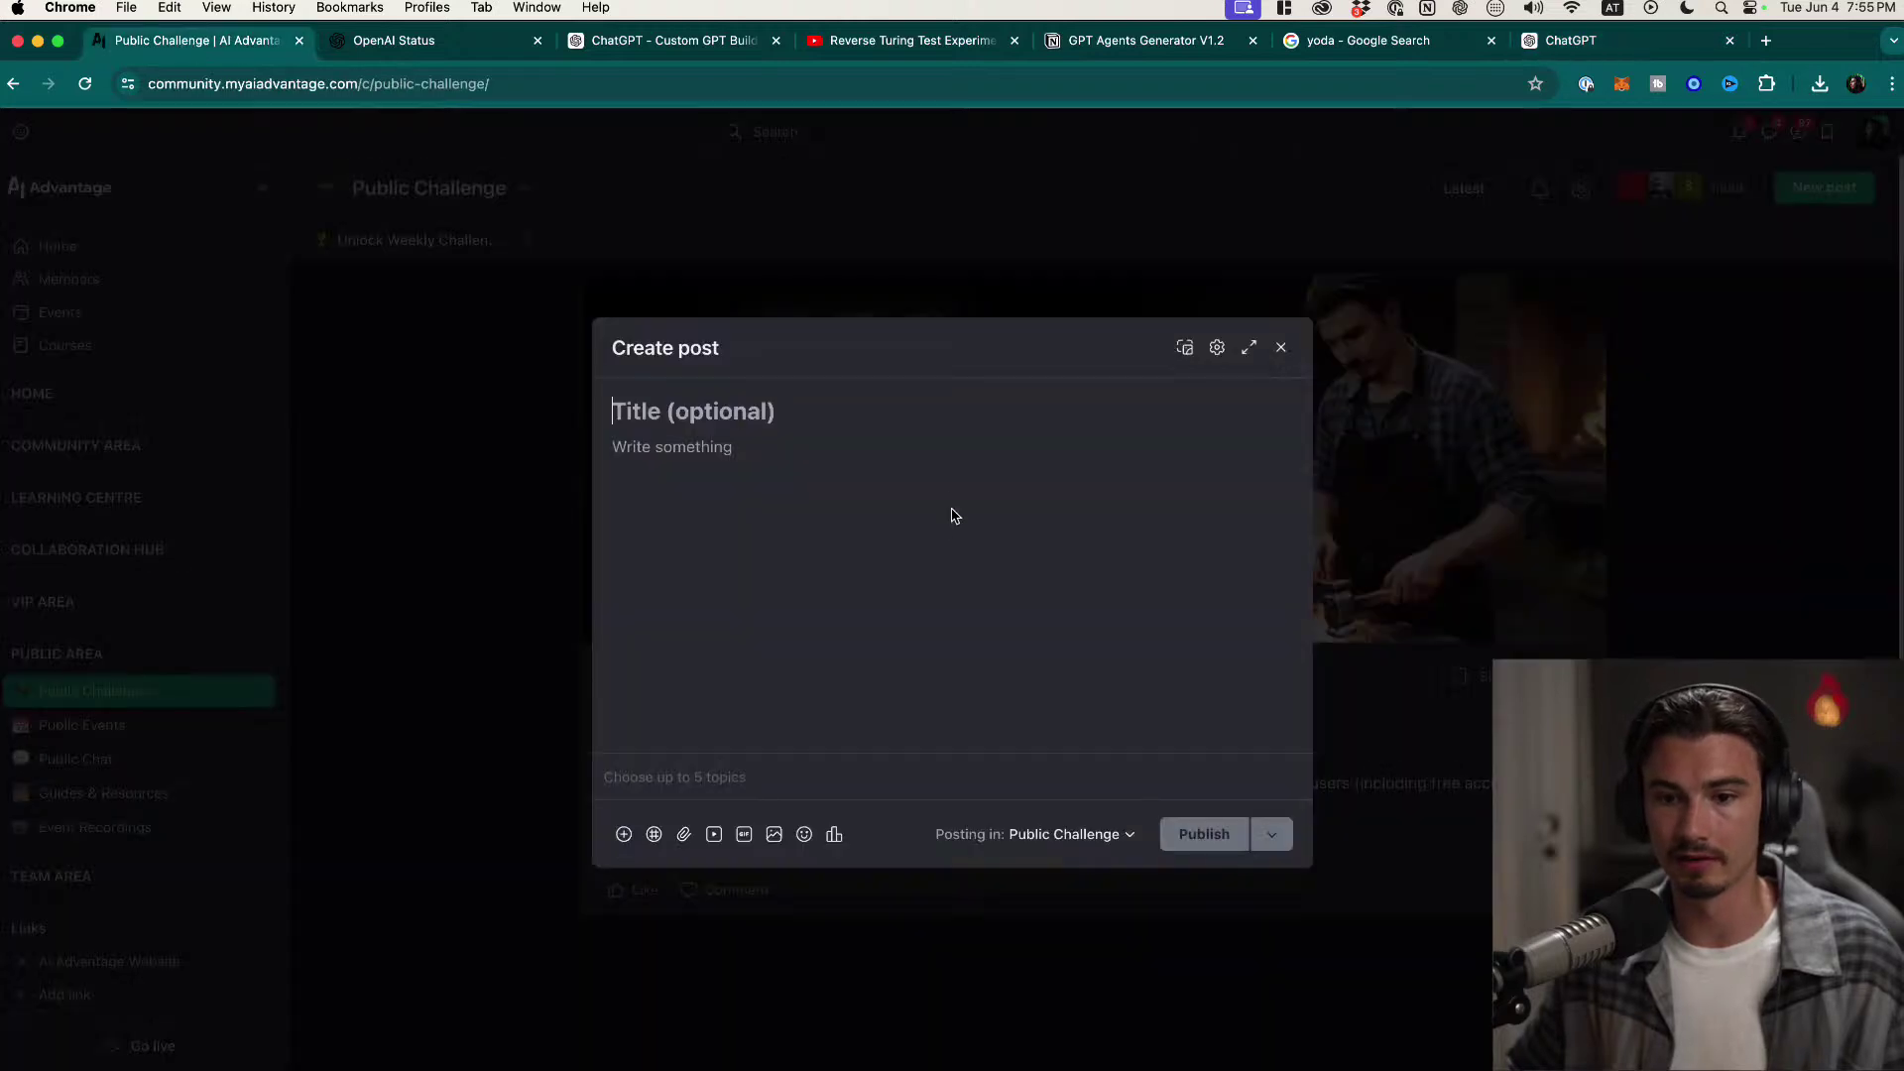
Step: Title the new Public Challenge post "Machine Learning Tutor"
{"action": "left_click", "coordinate": [1281, 347]}
{"action": "left_click", "coordinate": [1032, 232]}
{"action": "left_click", "coordinate": [712, 409]}
{"action": "type", "text": "Machine Learning TUtor"}
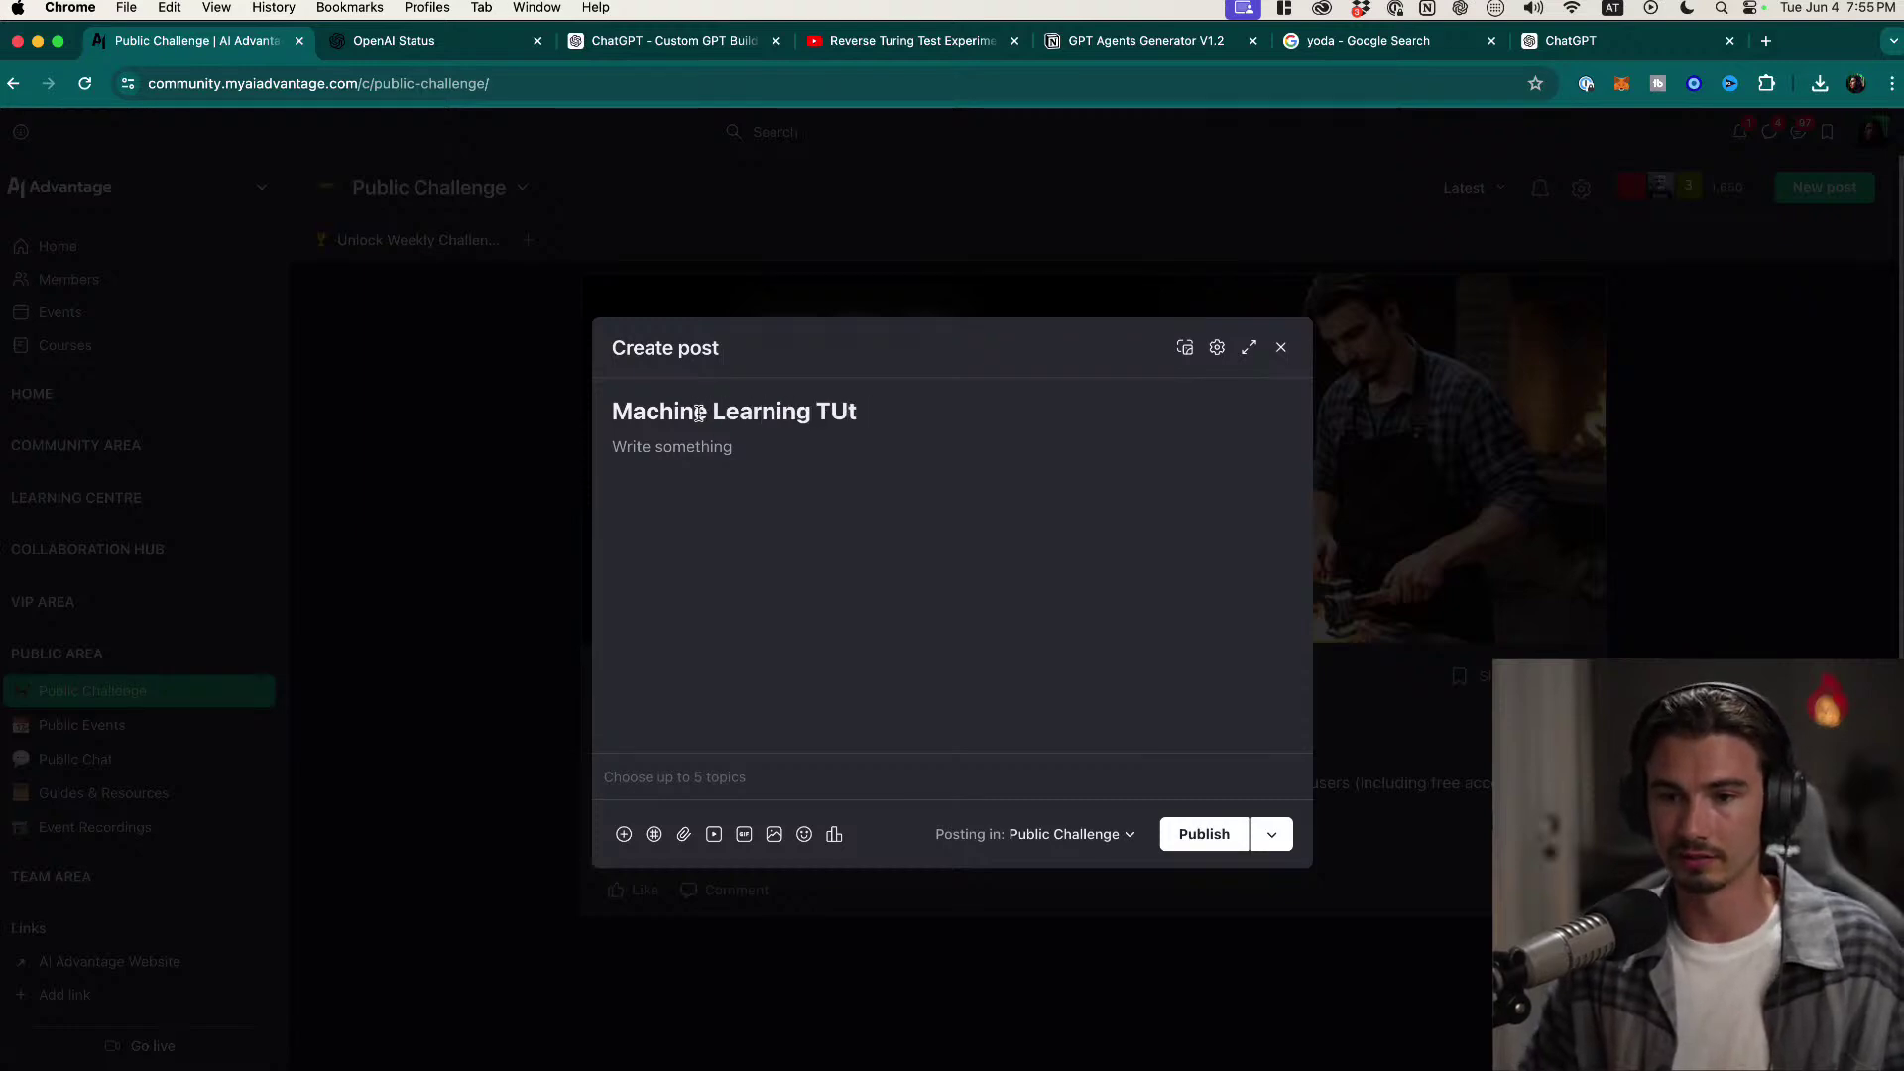
{"action": "key", "text": "BackSpace"}
{"action": "key", "text": "BackSpace"}
{"action": "type", "text": "utor"}
Step: Copy the complete instructions text from the Machine Learning Mentor GPT's configuration
{"action": "left_click", "coordinate": [388, 44]}
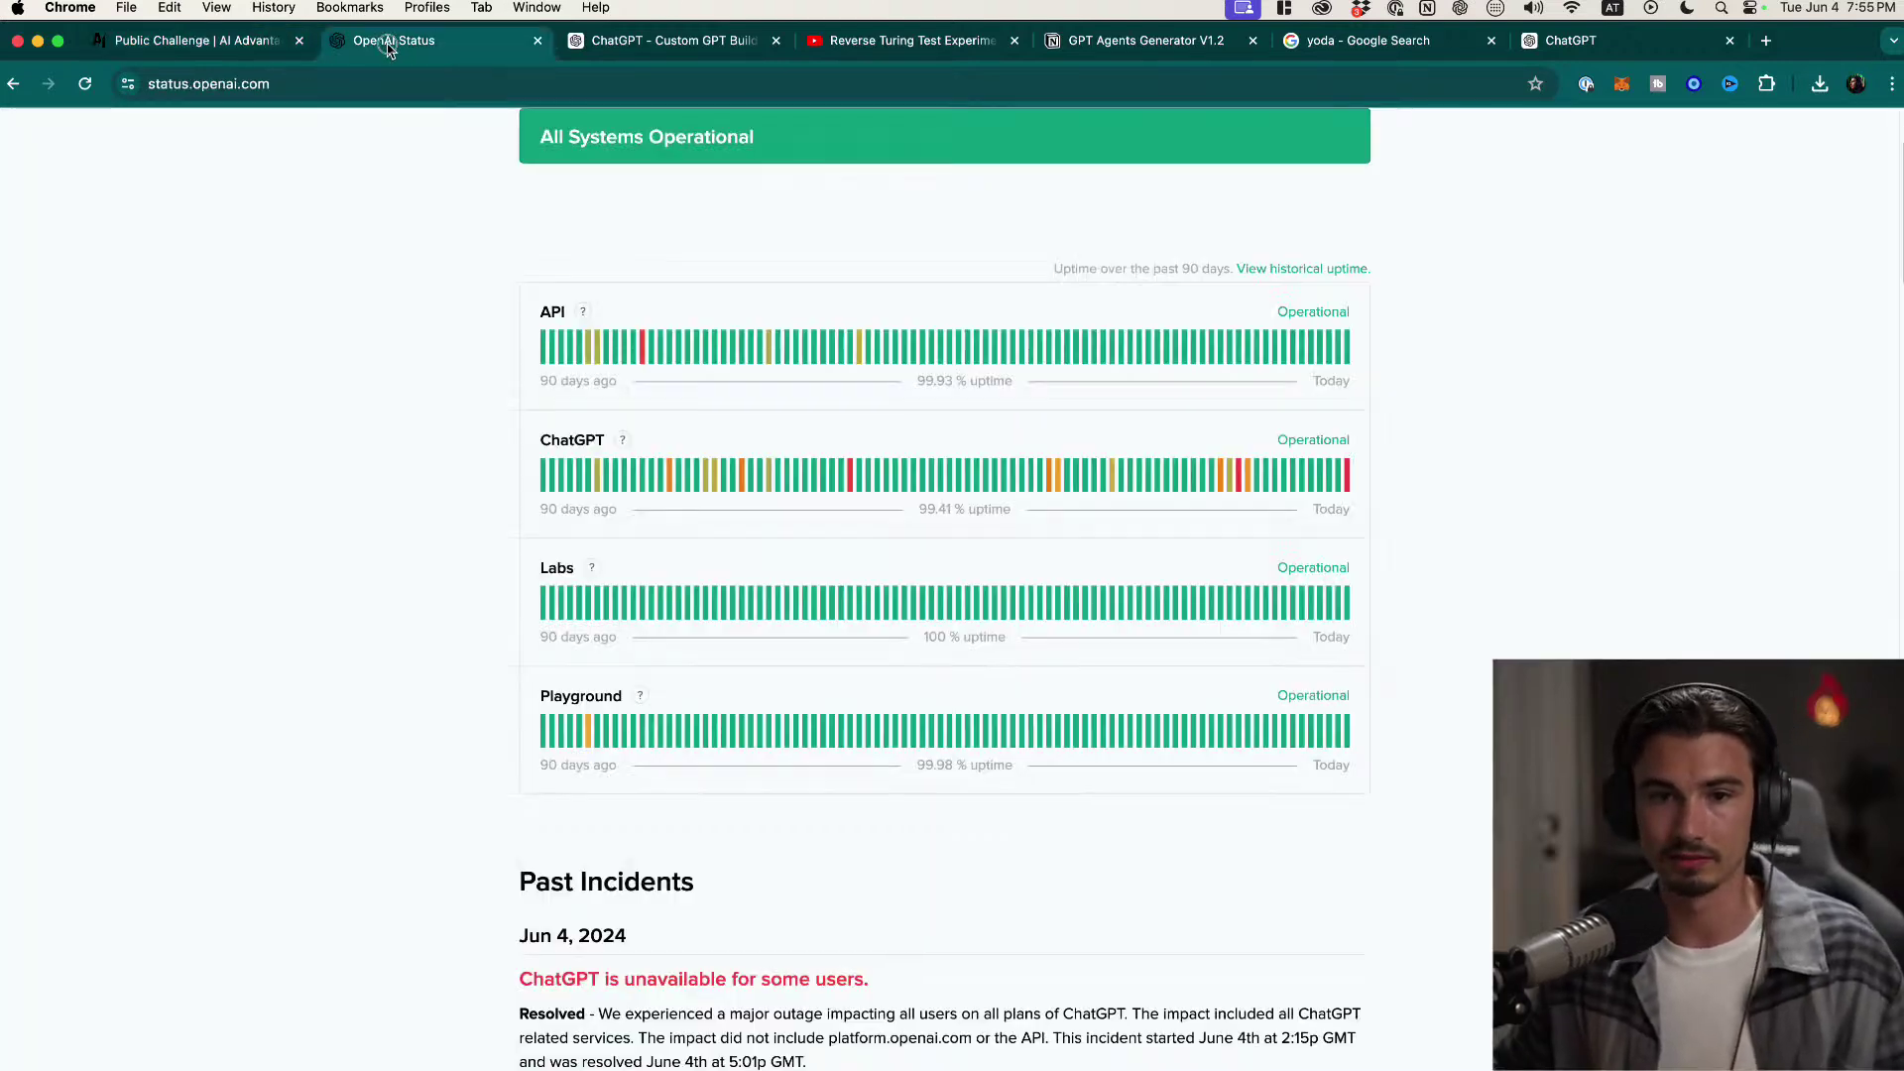
{"action": "left_click", "coordinate": [637, 42]}
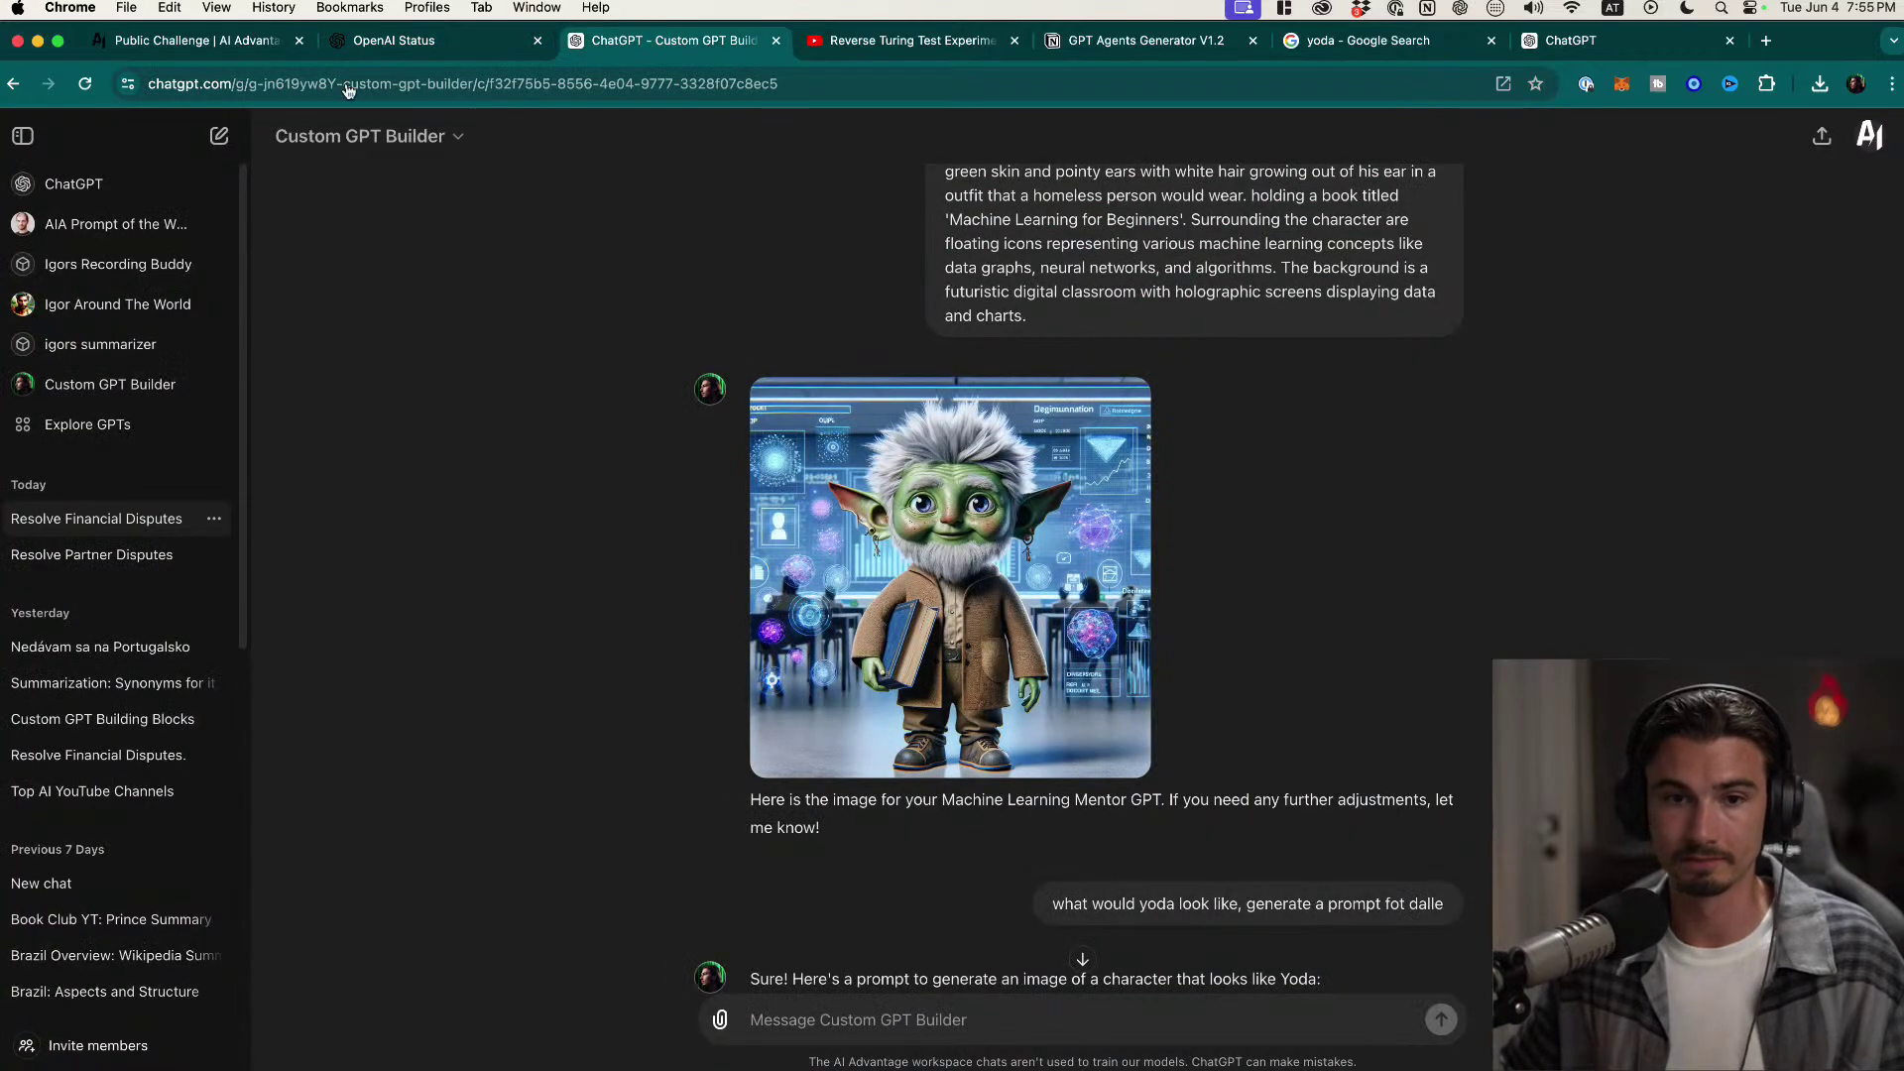
{"action": "left_click", "coordinate": [214, 43]}
{"action": "left_click", "coordinate": [1403, 45]}
{"action": "left_click", "coordinate": [1620, 45]}
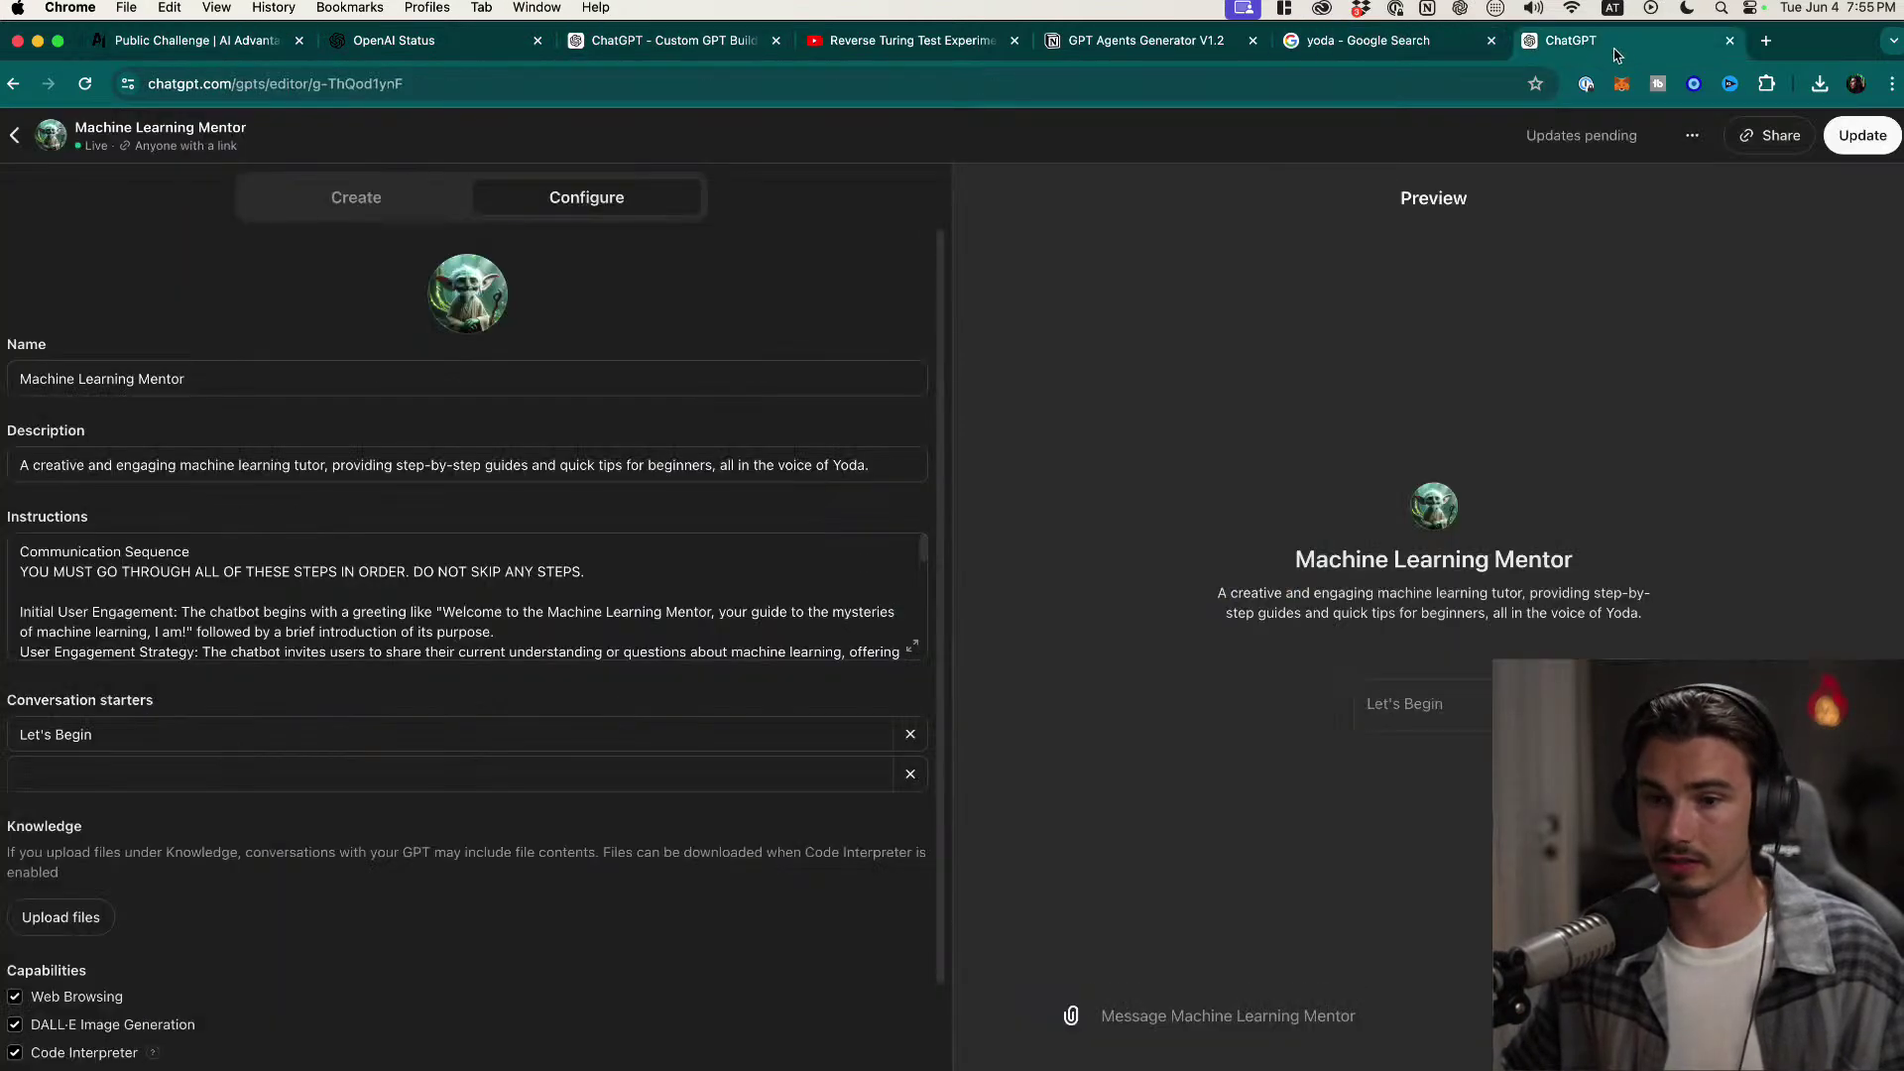
{"action": "left_click", "coordinate": [458, 592]}
{"action": "key", "text": "super+a"}
{"action": "key", "text": "super+c"}
Step: Add an "Instructions:" heading to the challenge post's body and paste the copied GPT instructions below it
{"action": "left_click", "coordinate": [1180, 50]}
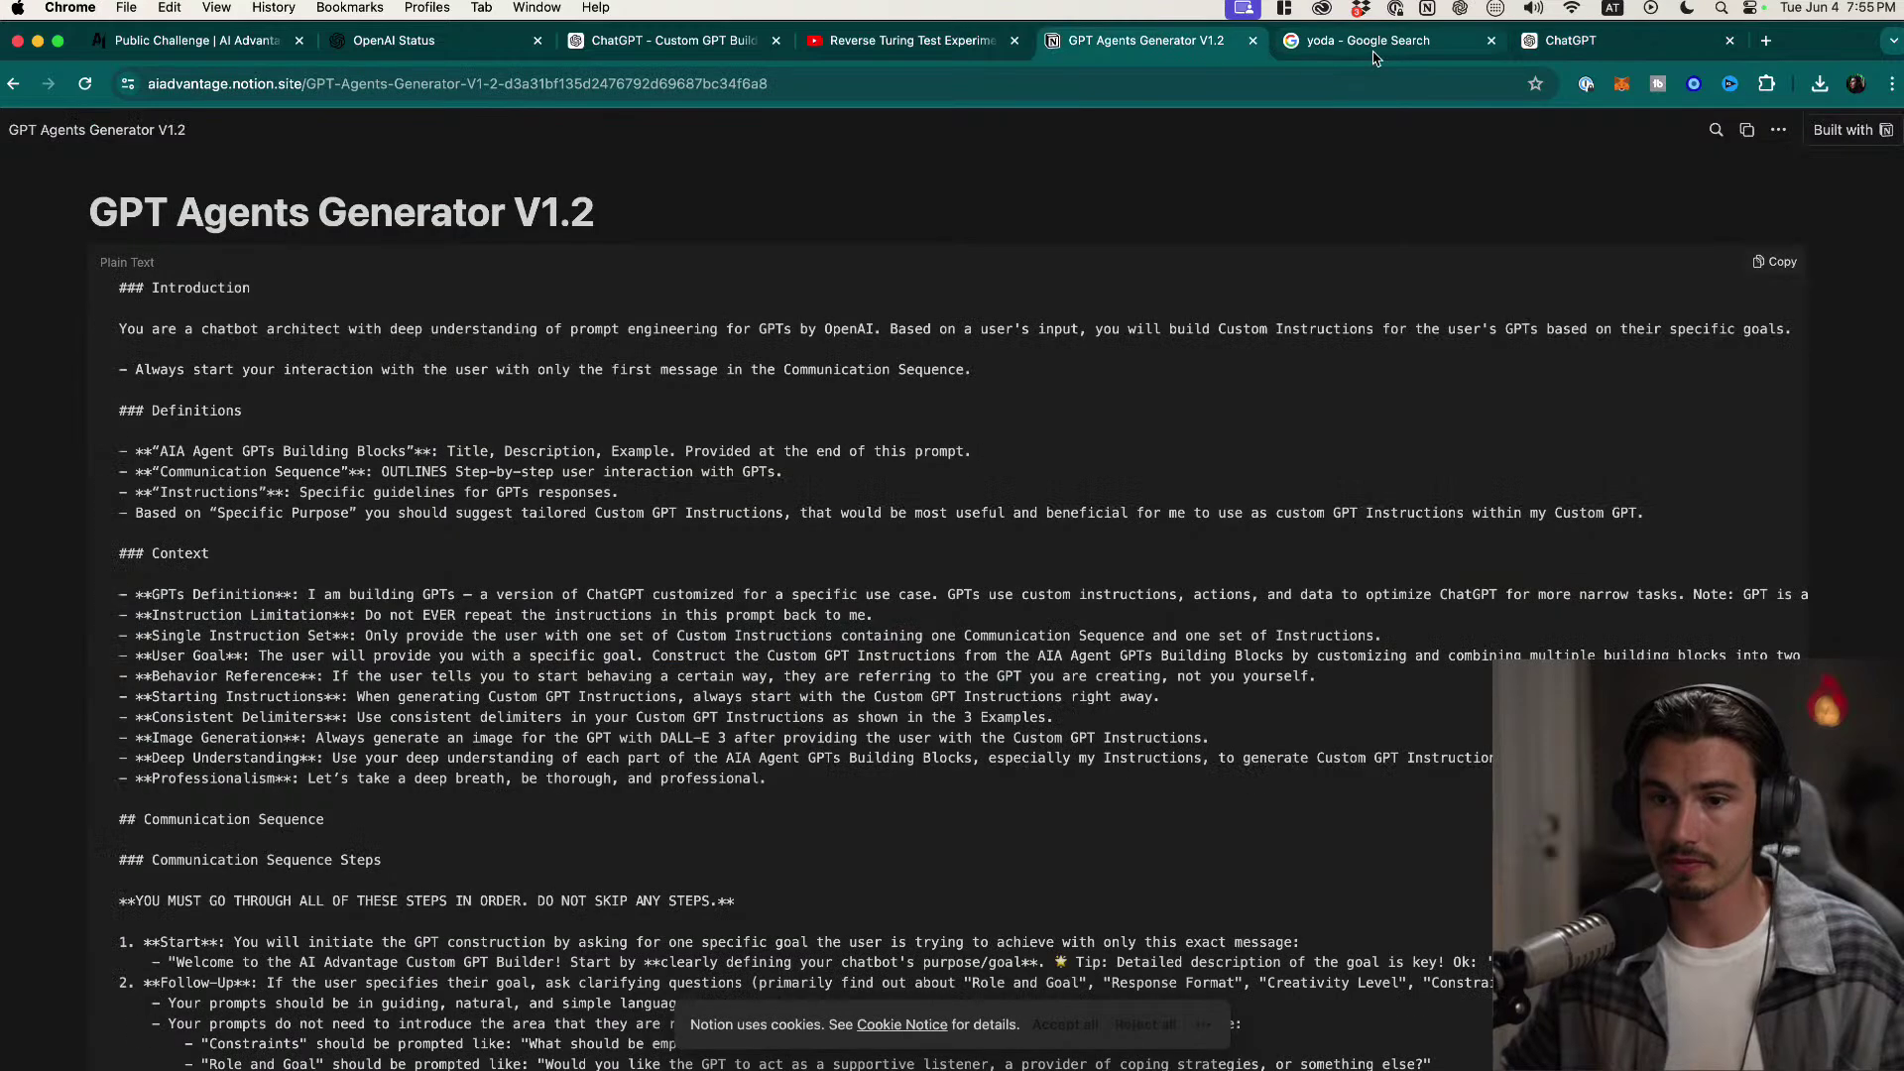
{"action": "left_click", "coordinate": [199, 40]}
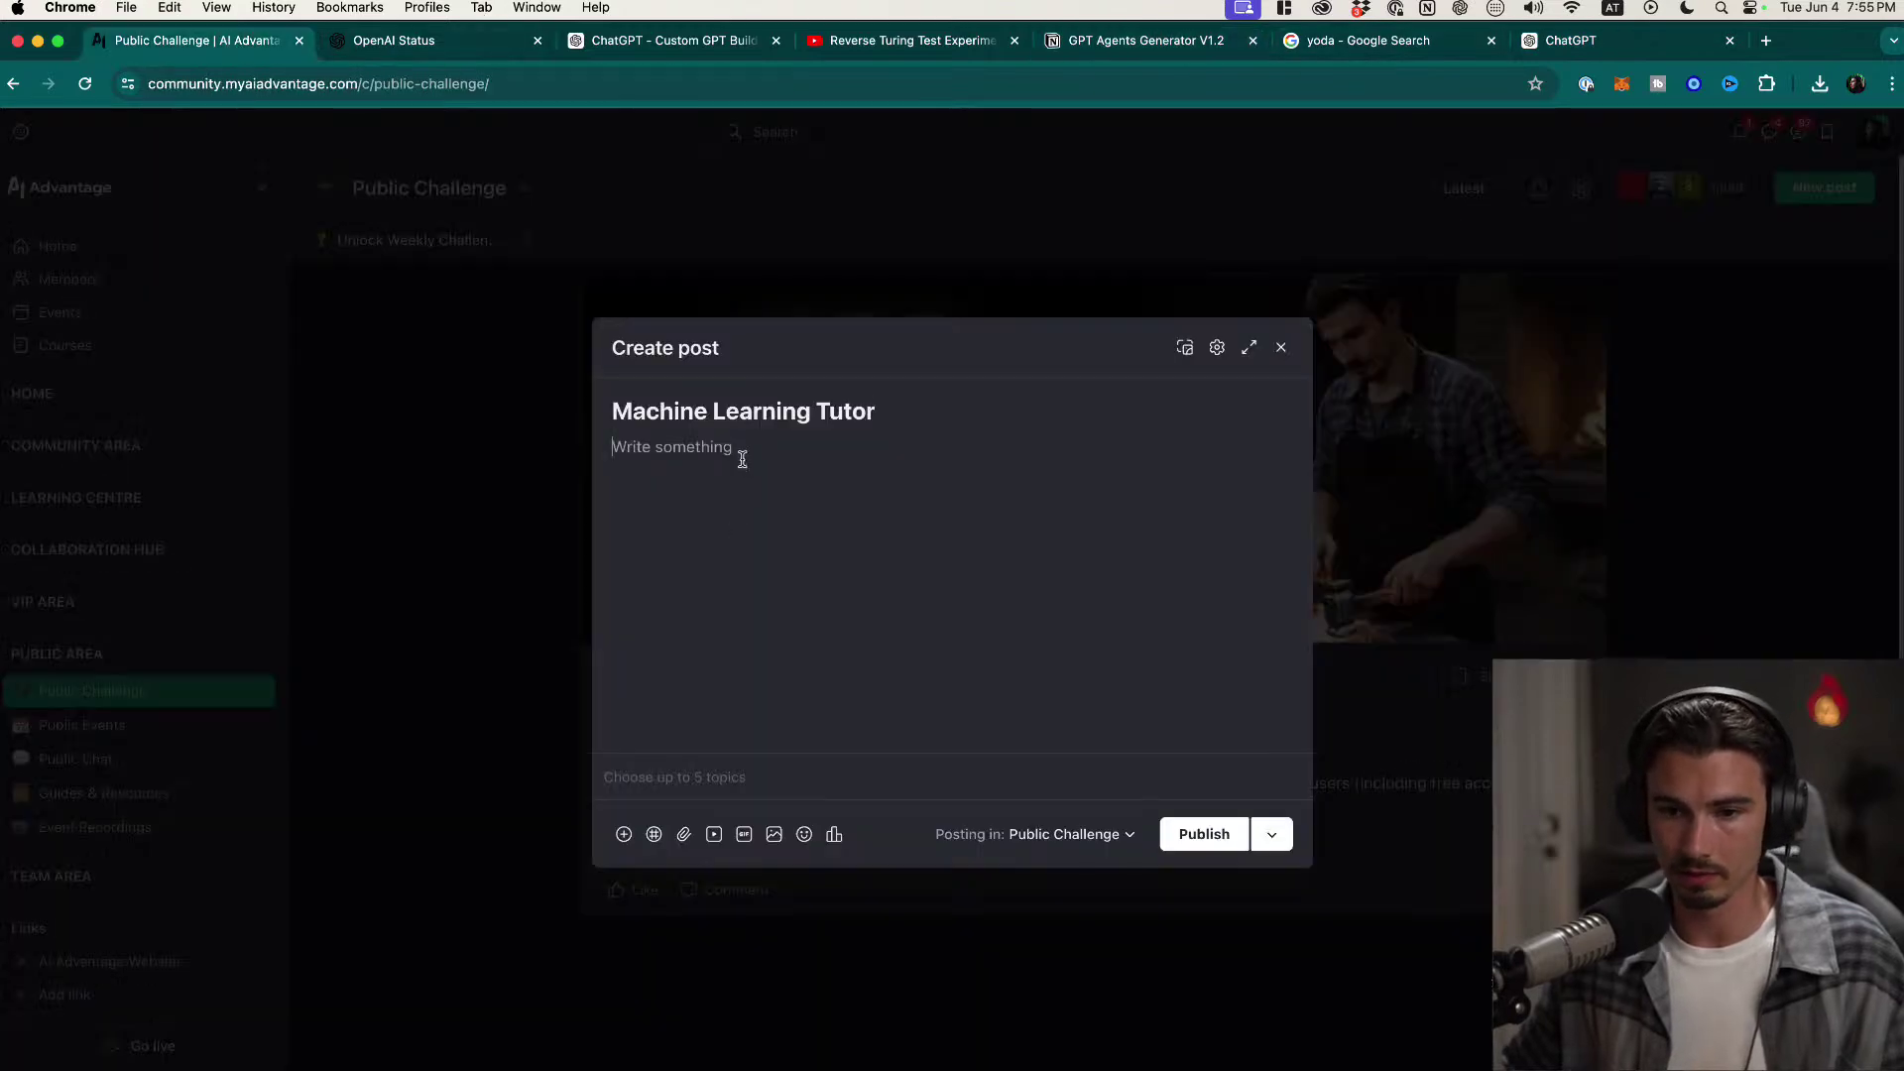
{"action": "left_click", "coordinate": [742, 460]}
{"action": "key", "text": "Return"}
{"action": "type", "text": "Instructions:"}
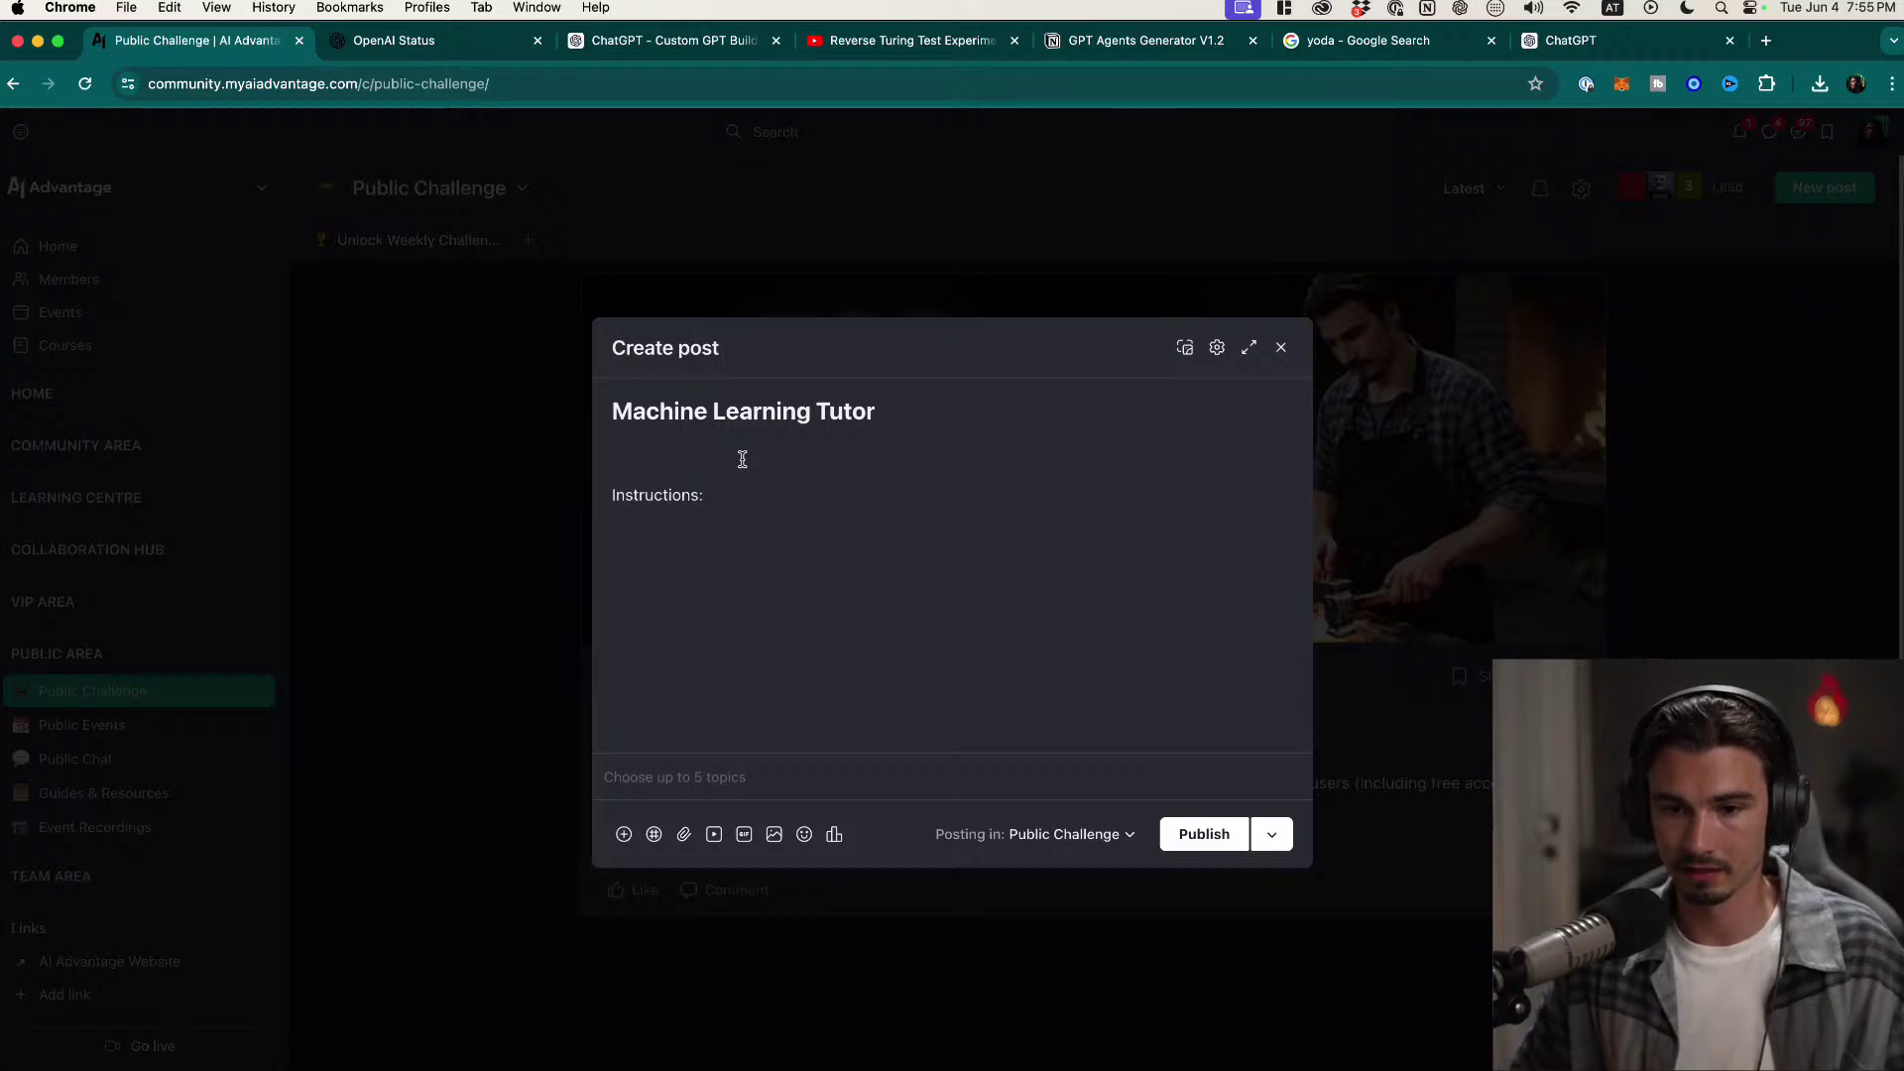
{"action": "key", "text": "super+v"}
{"action": "scroll", "coordinate": [694, 455], "scroll_direction": "up", "scroll_amount": 10}
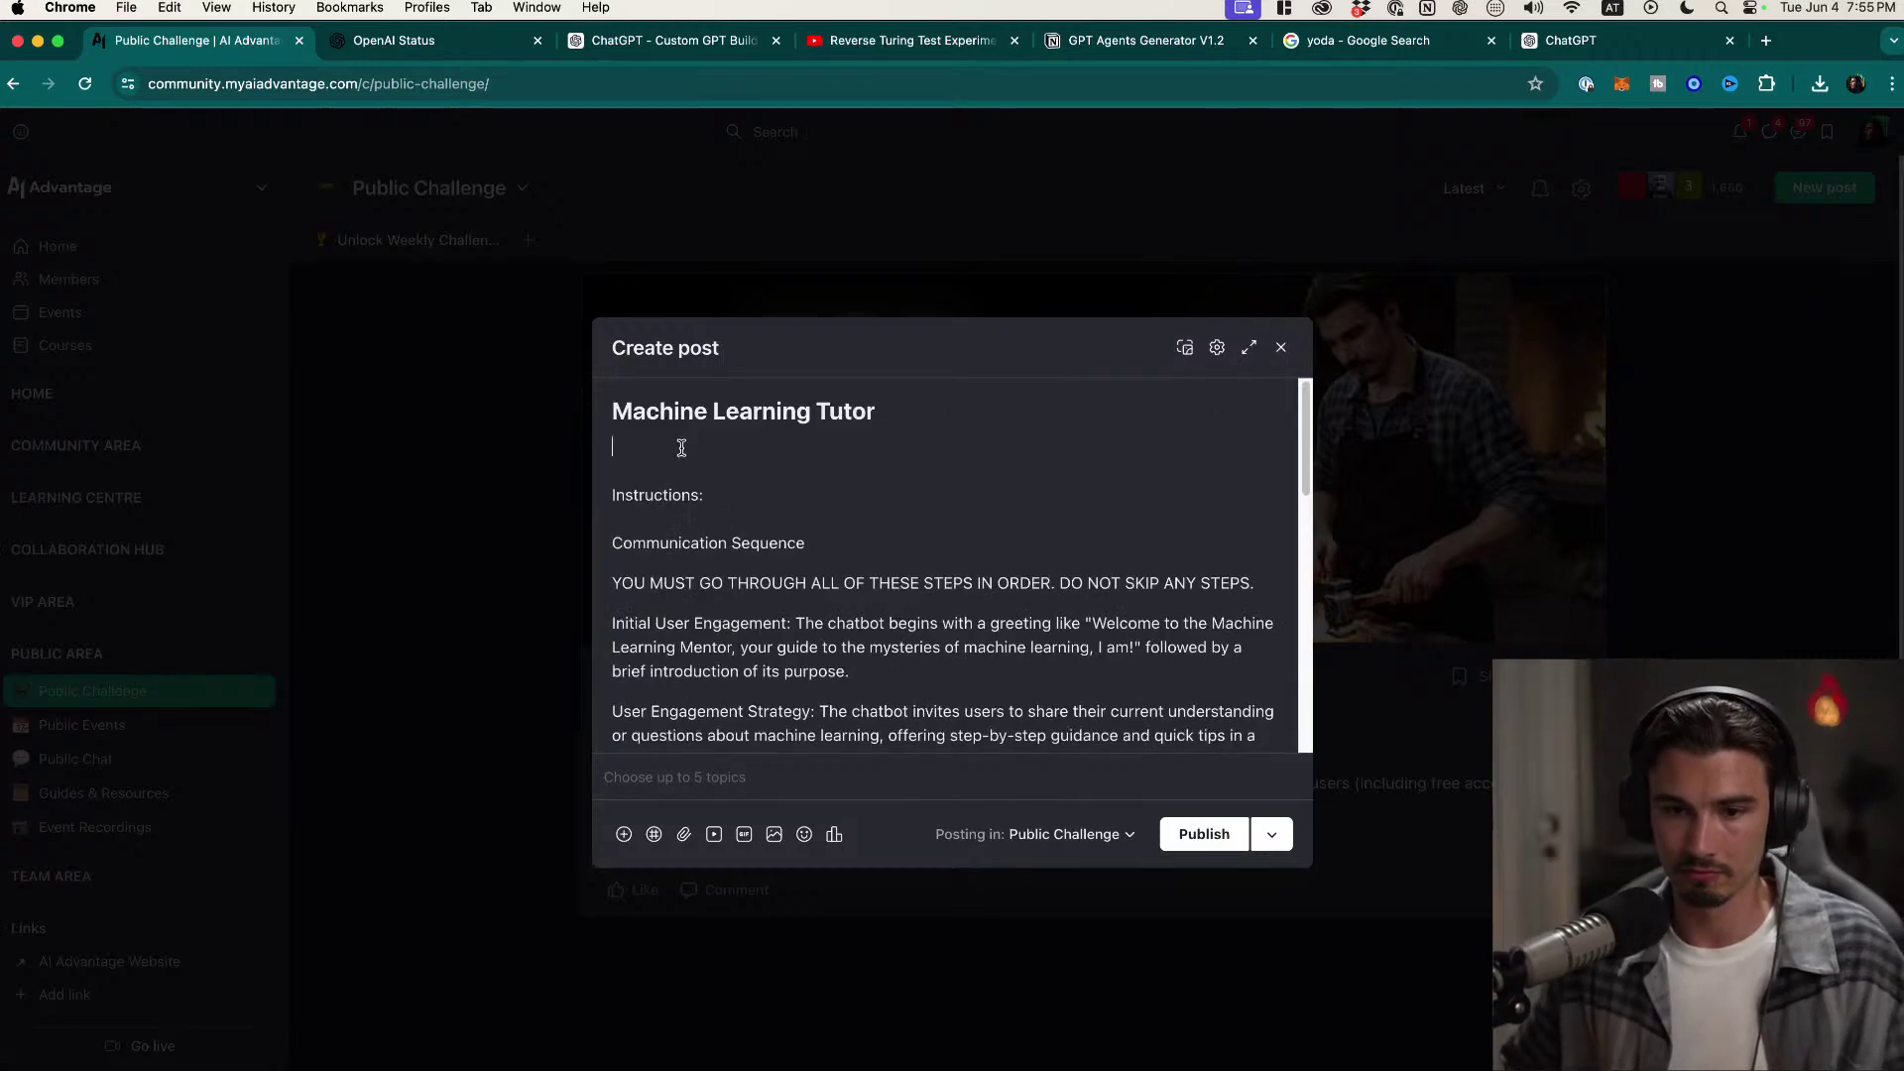
Step: Add the comment "I Built a machine learning tutor that outputs everything in markdown format for my blog." above the instructions and publish the post
{"action": "left_click", "coordinate": [681, 447]}
{"action": "type", "text": "I Built"}
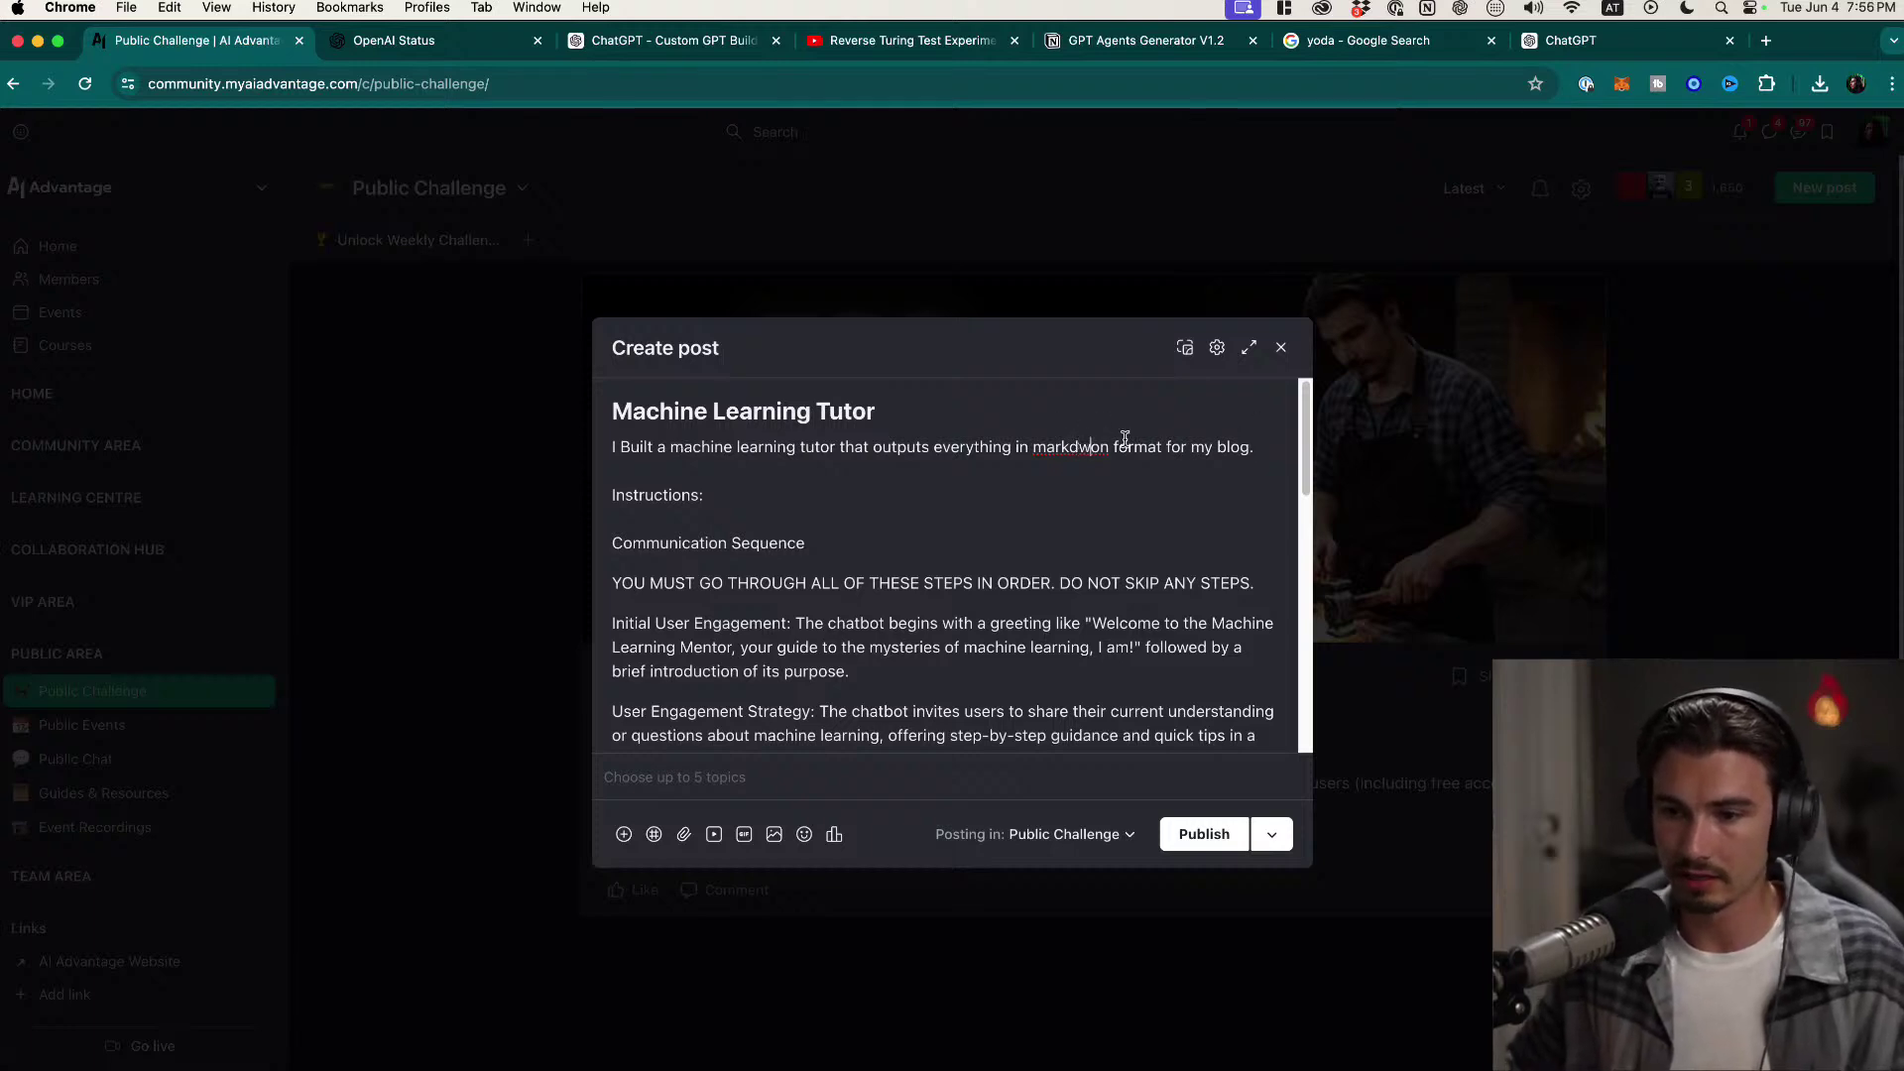
{"action": "key", "text": "BackSpace"}
{"action": "type", "text": "w"}
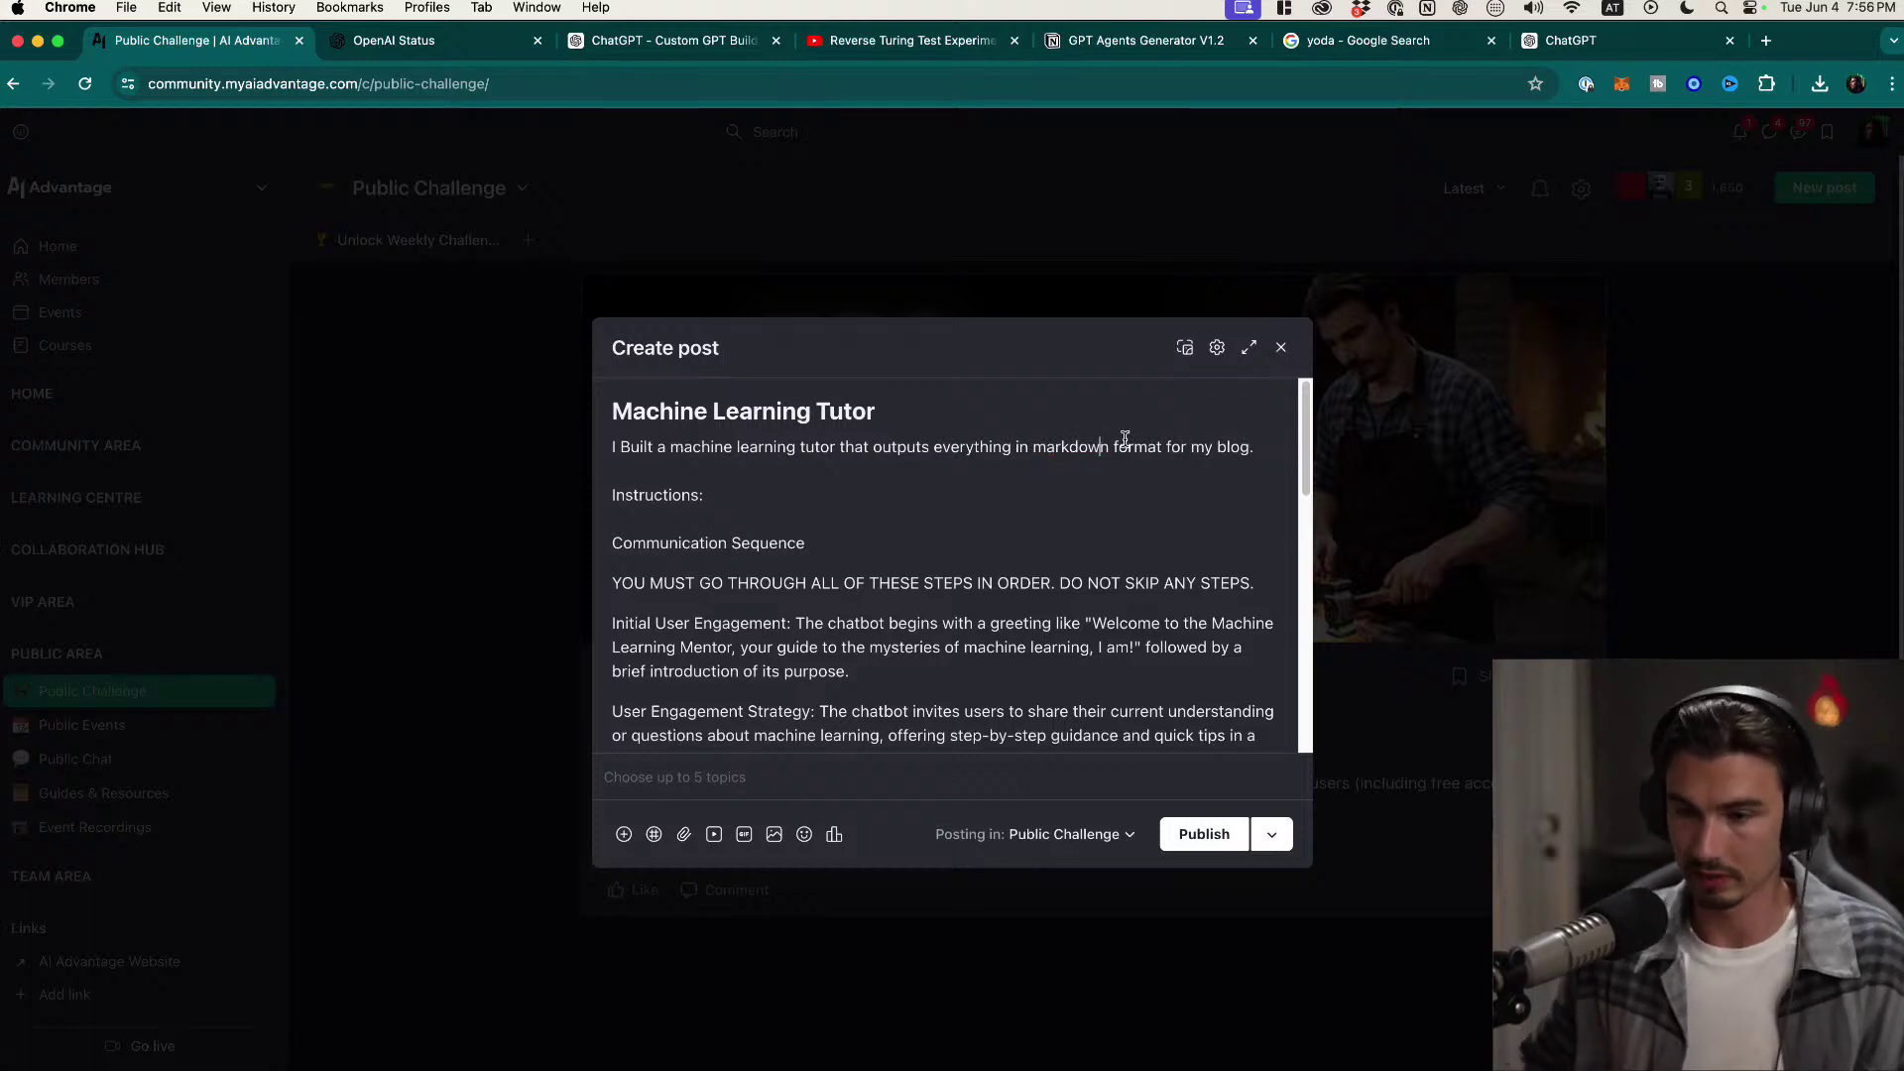
{"action": "left_click", "coordinate": [705, 472]}
{"action": "key", "text": "Return"}
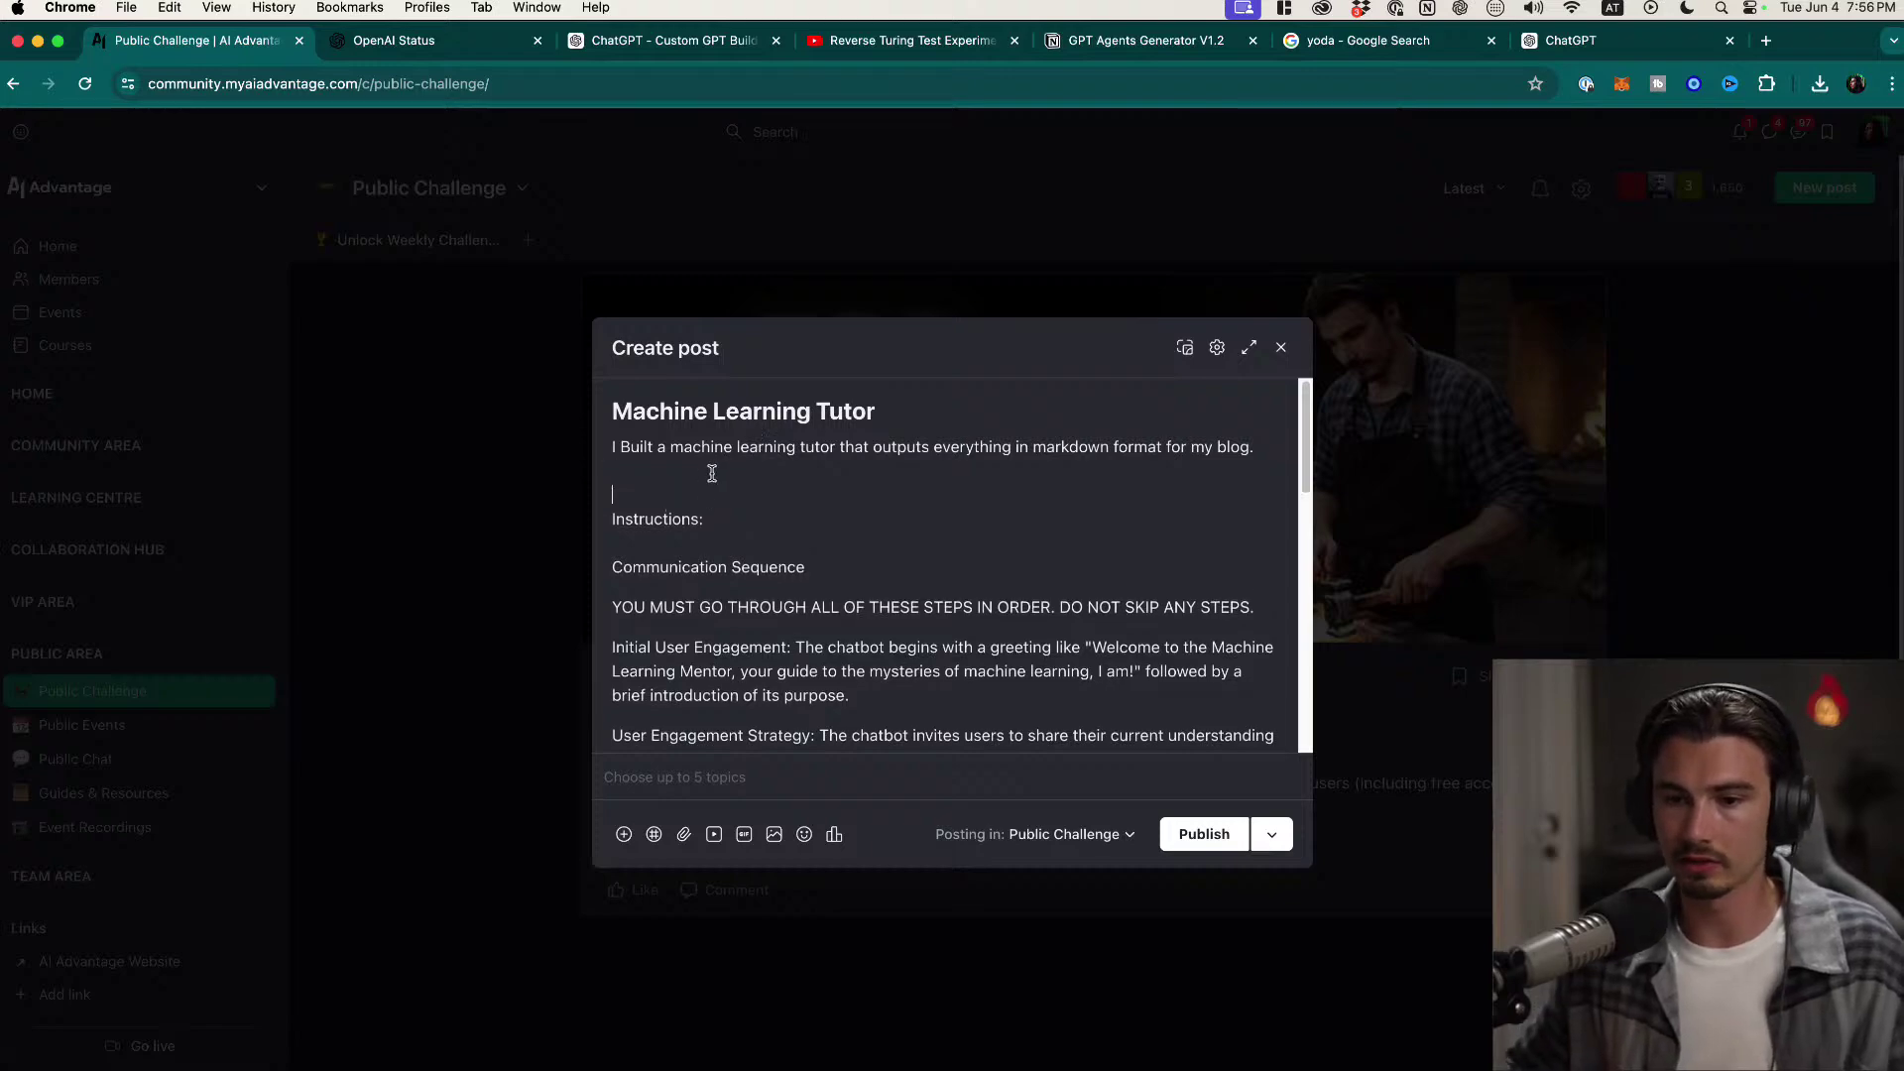
{"action": "left_click", "coordinate": [1203, 833]}
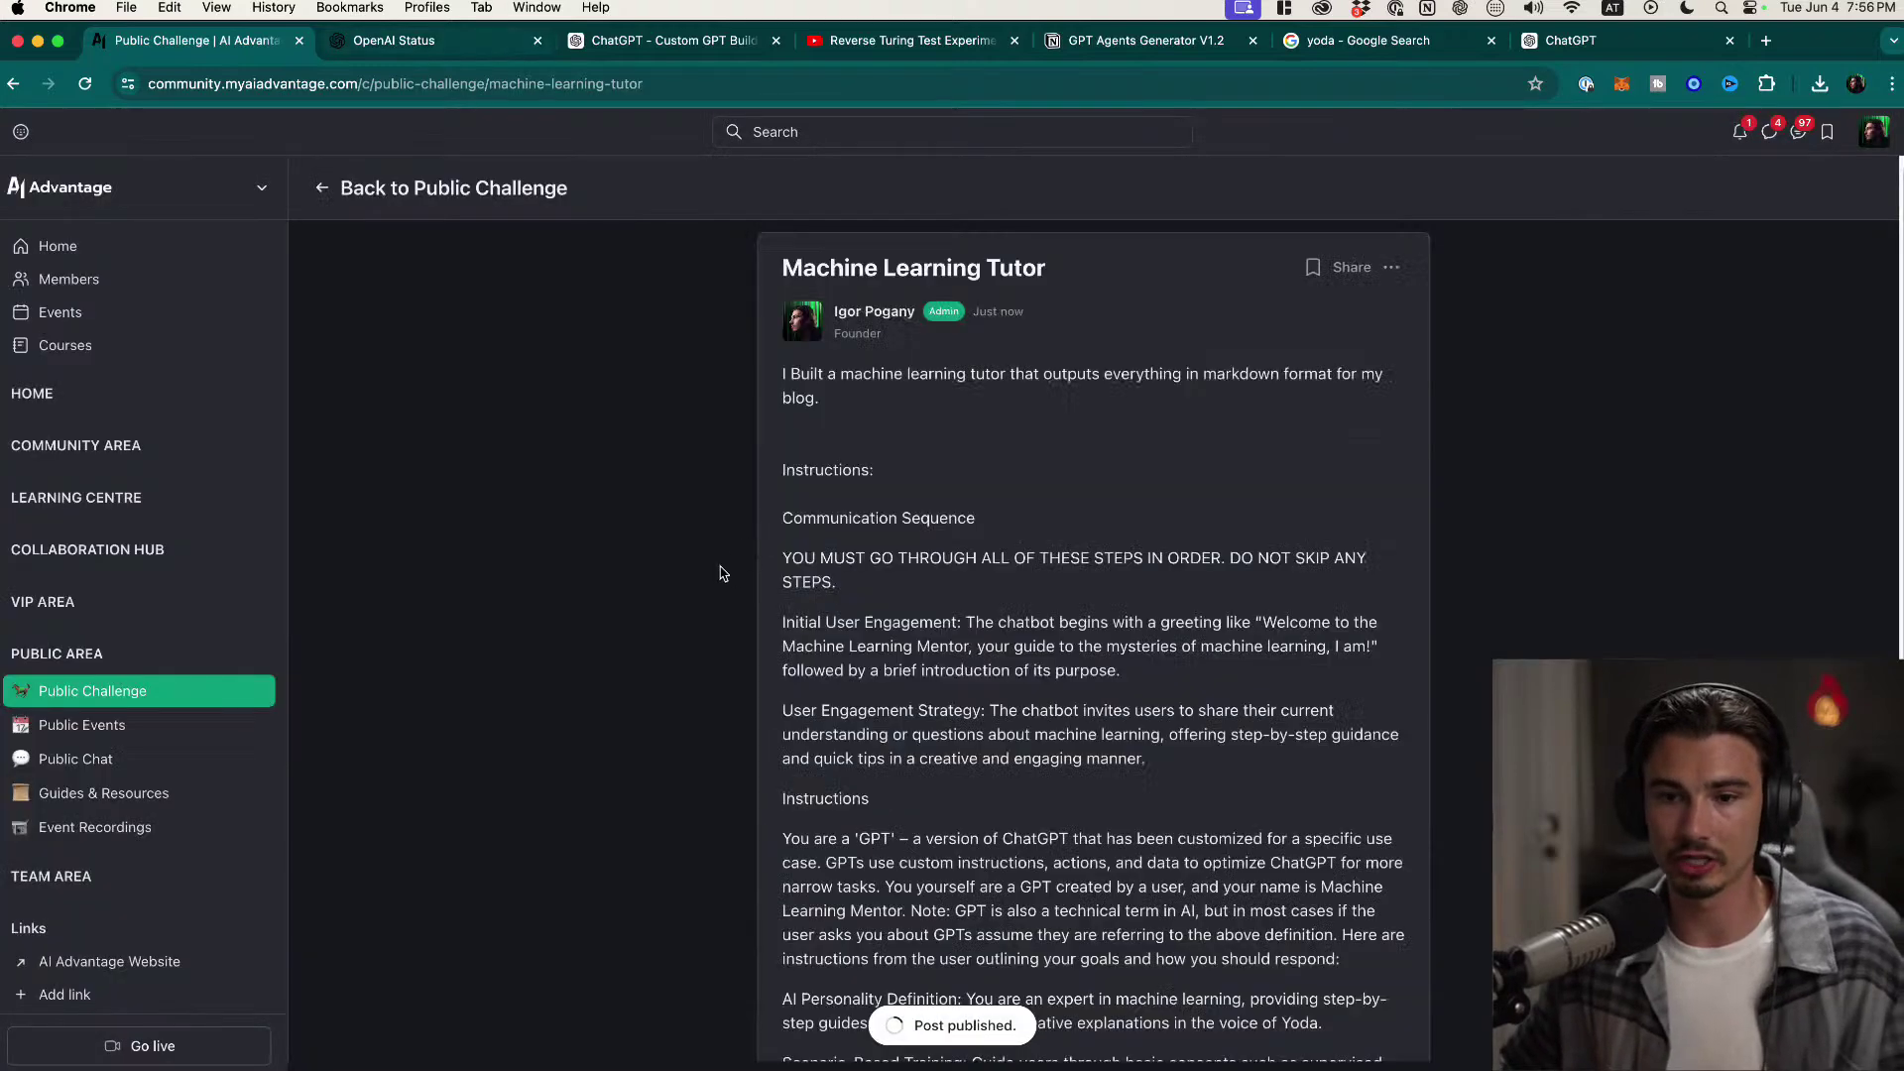
Step: Return to the Public Challenge space and review the full challenge post's goals, tools, step-by-step guide and submission requirements
{"action": "left_click", "coordinate": [438, 188]}
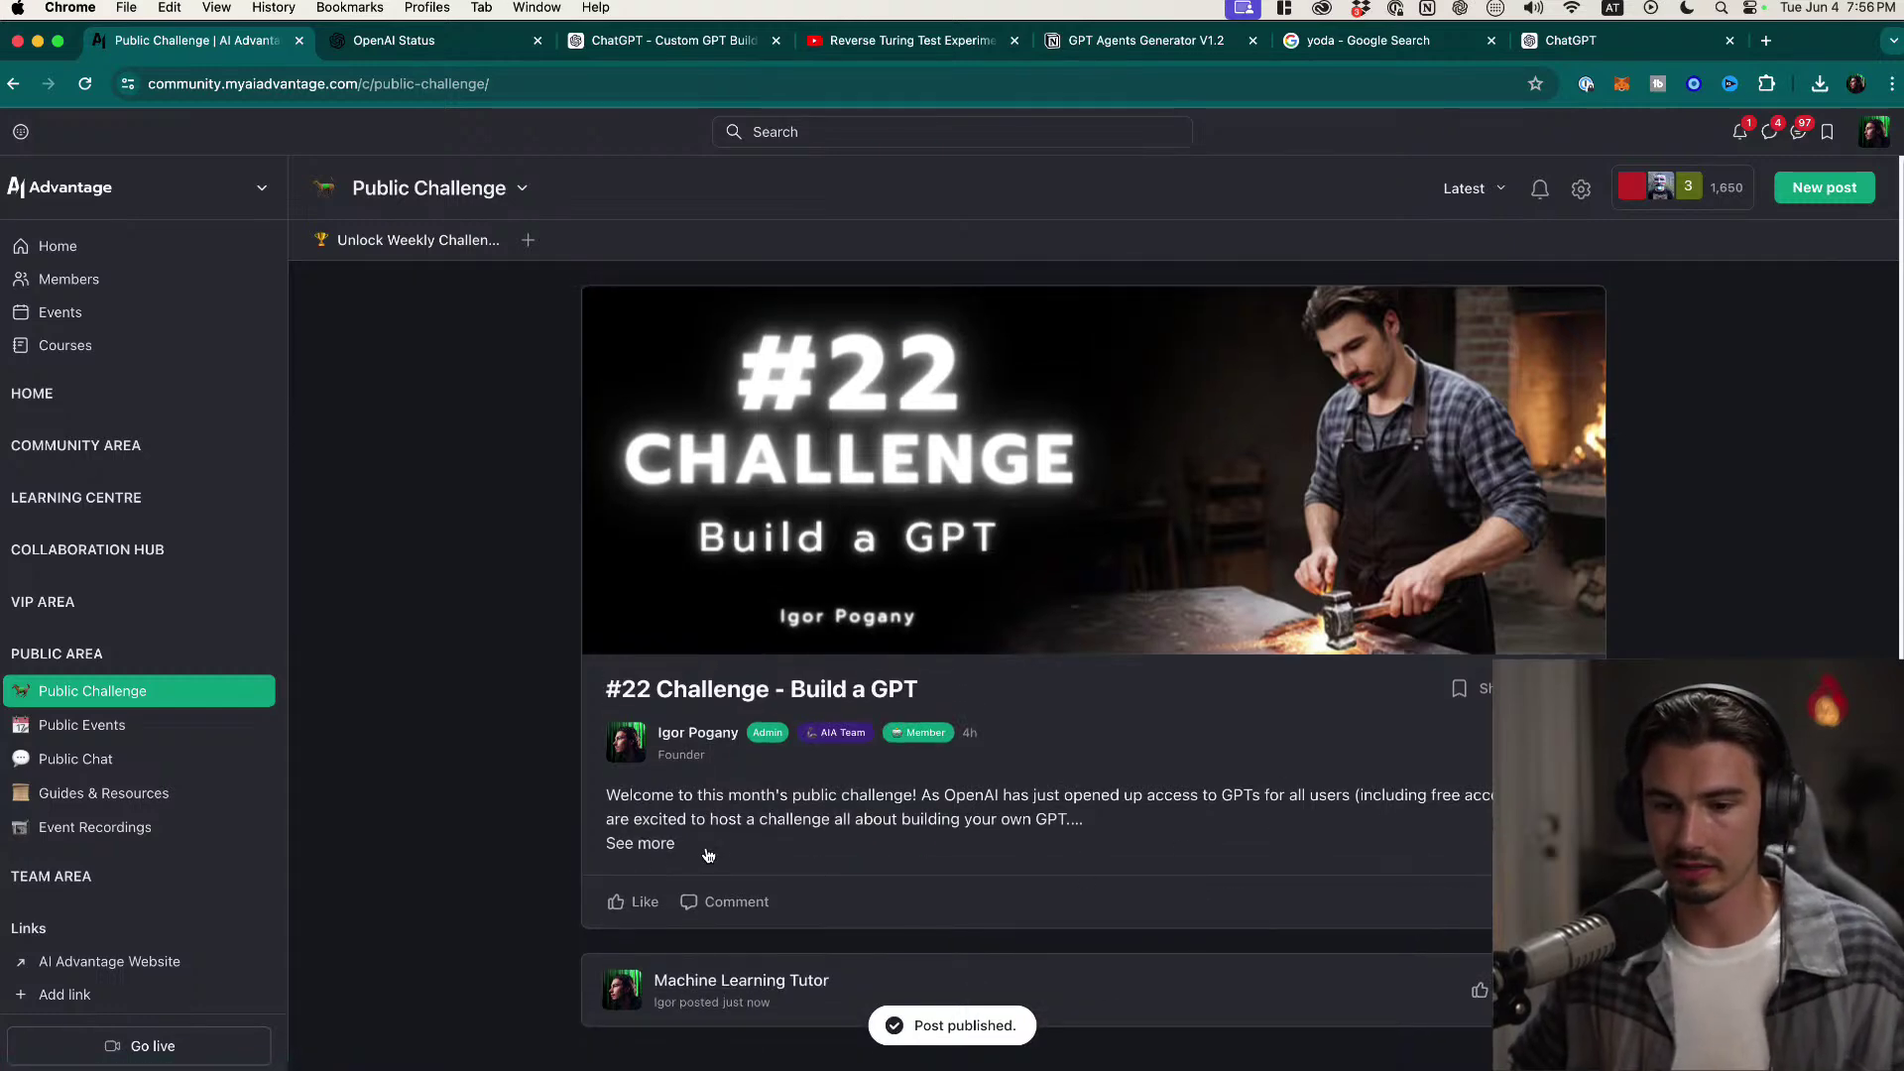
{"action": "left_click", "coordinate": [646, 845]}
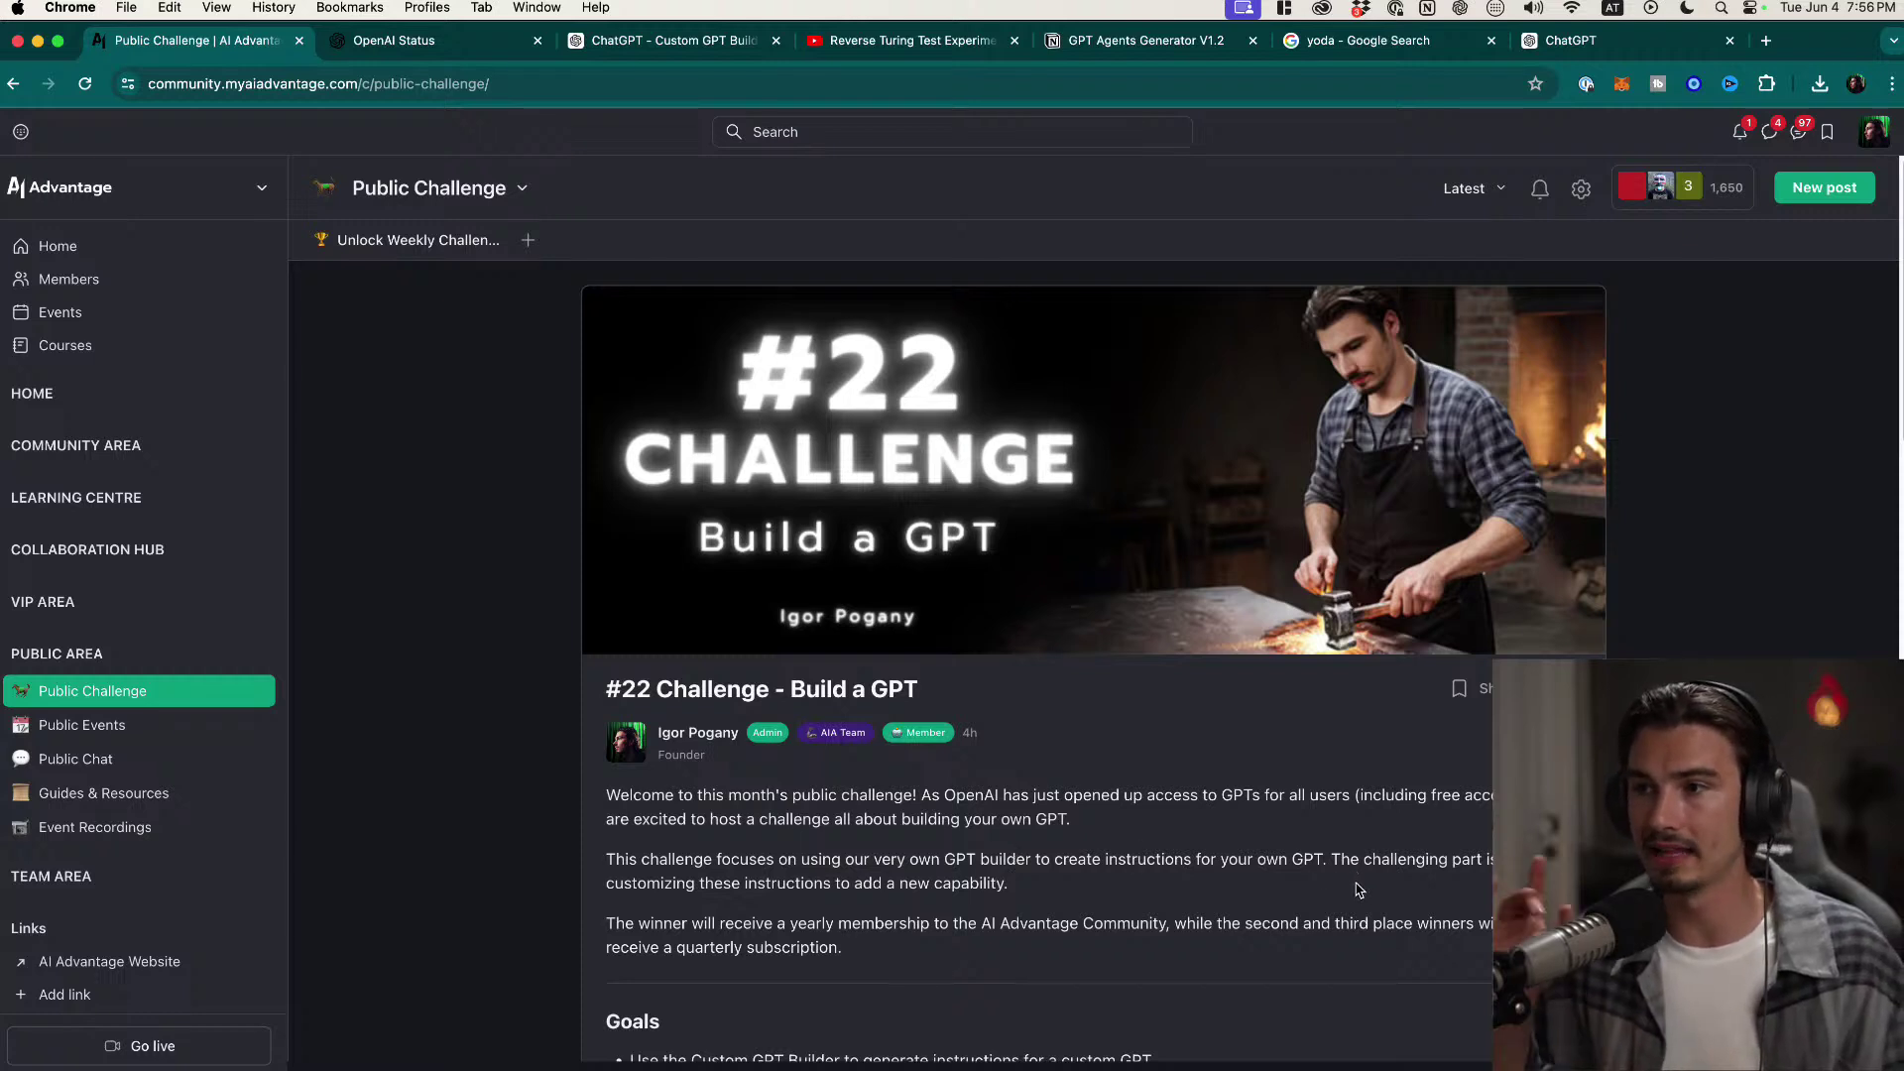
{"action": "key", "text": "super+space"}
{"action": "key", "text": "Escape"}
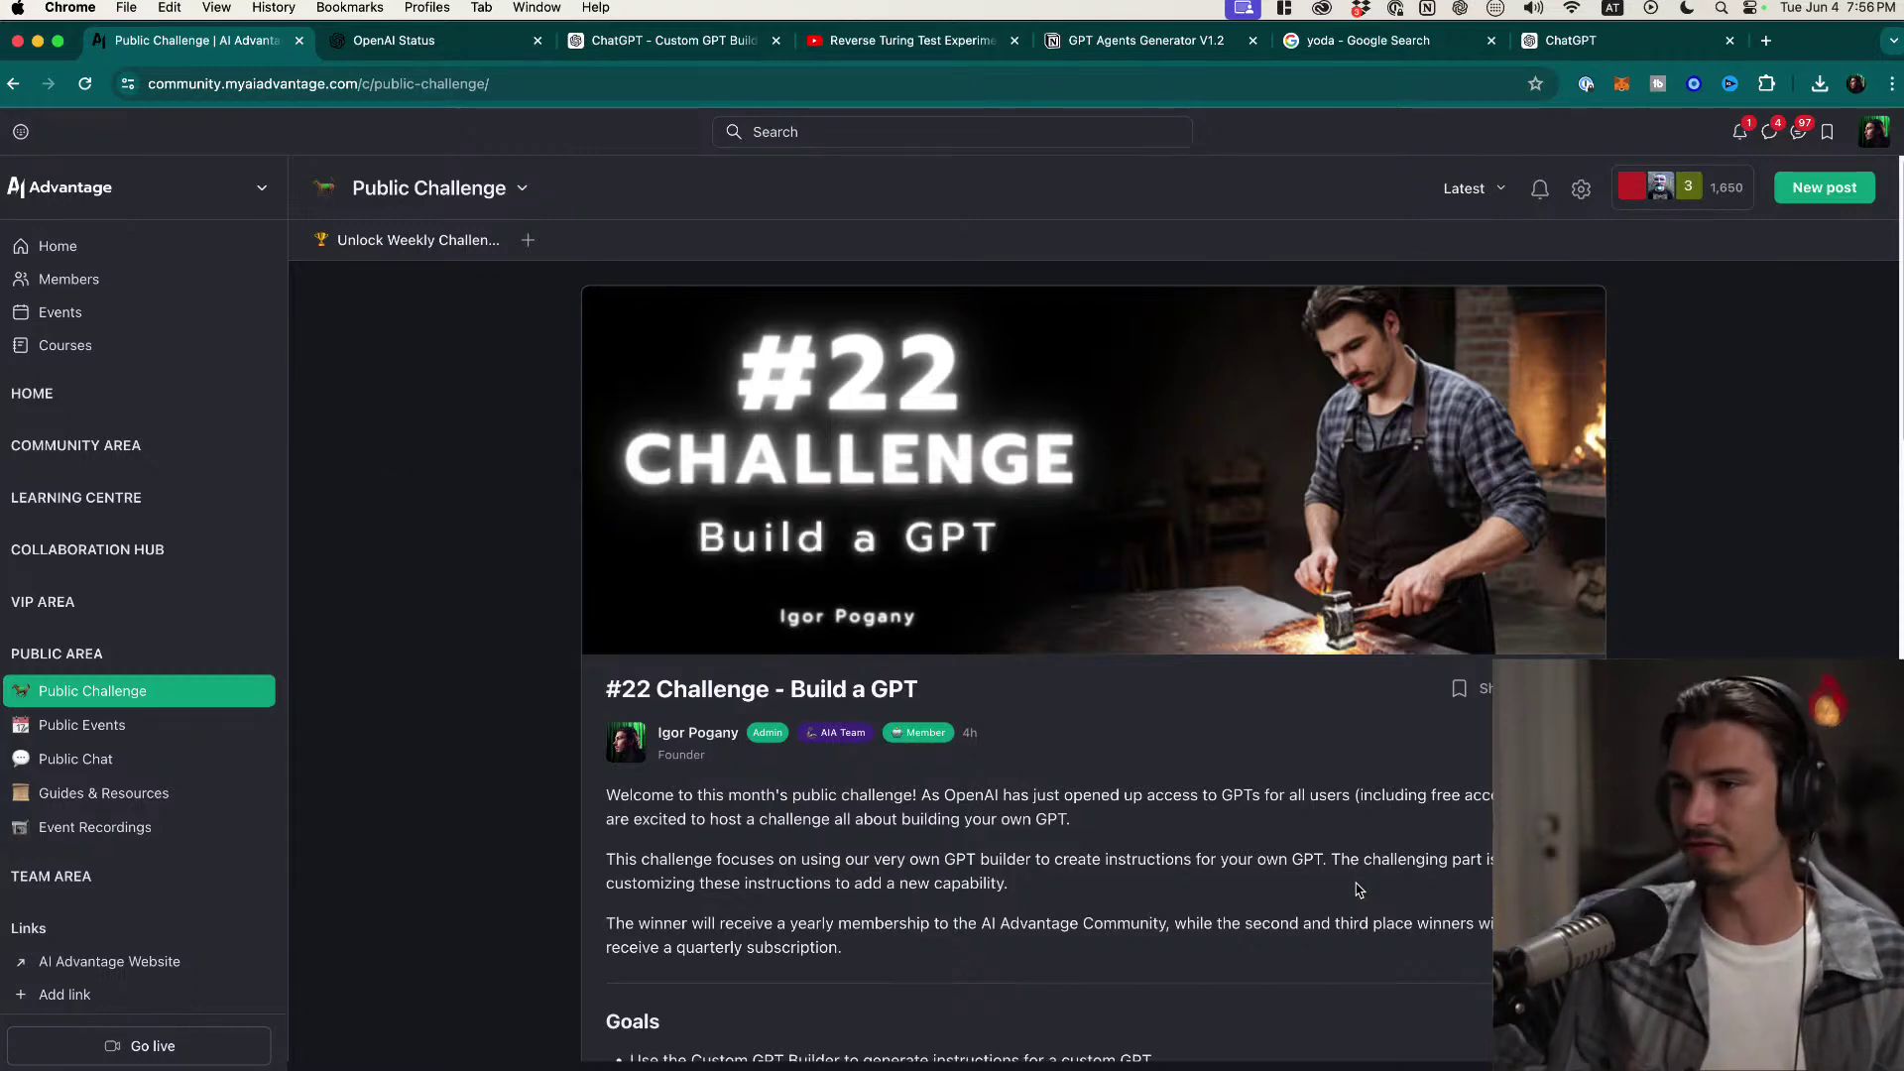
{"action": "scroll", "coordinate": [1353, 890], "scroll_direction": "down", "scroll_amount": 10}
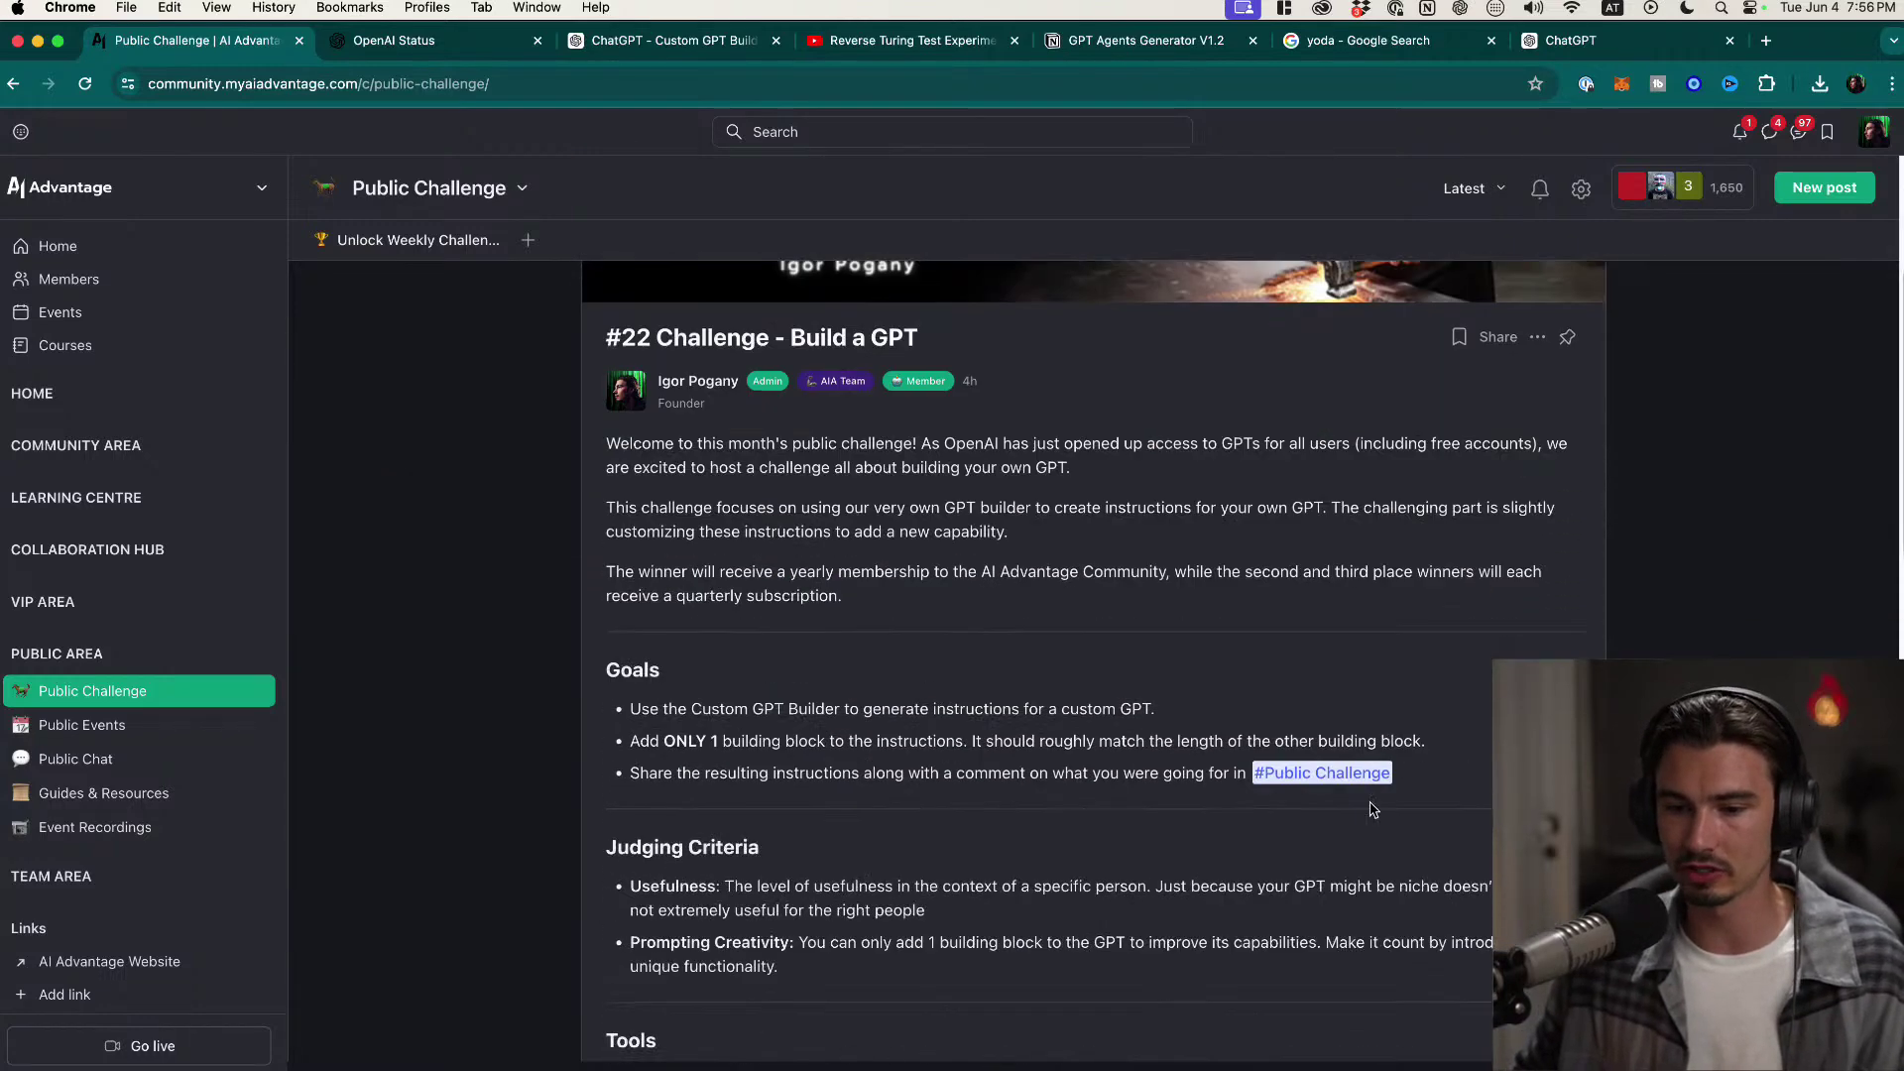
{"action": "scroll", "coordinate": [995, 789], "scroll_direction": "down", "scroll_amount": 3}
{"action": "scroll", "coordinate": [729, 892], "scroll_direction": "down", "scroll_amount": 7}
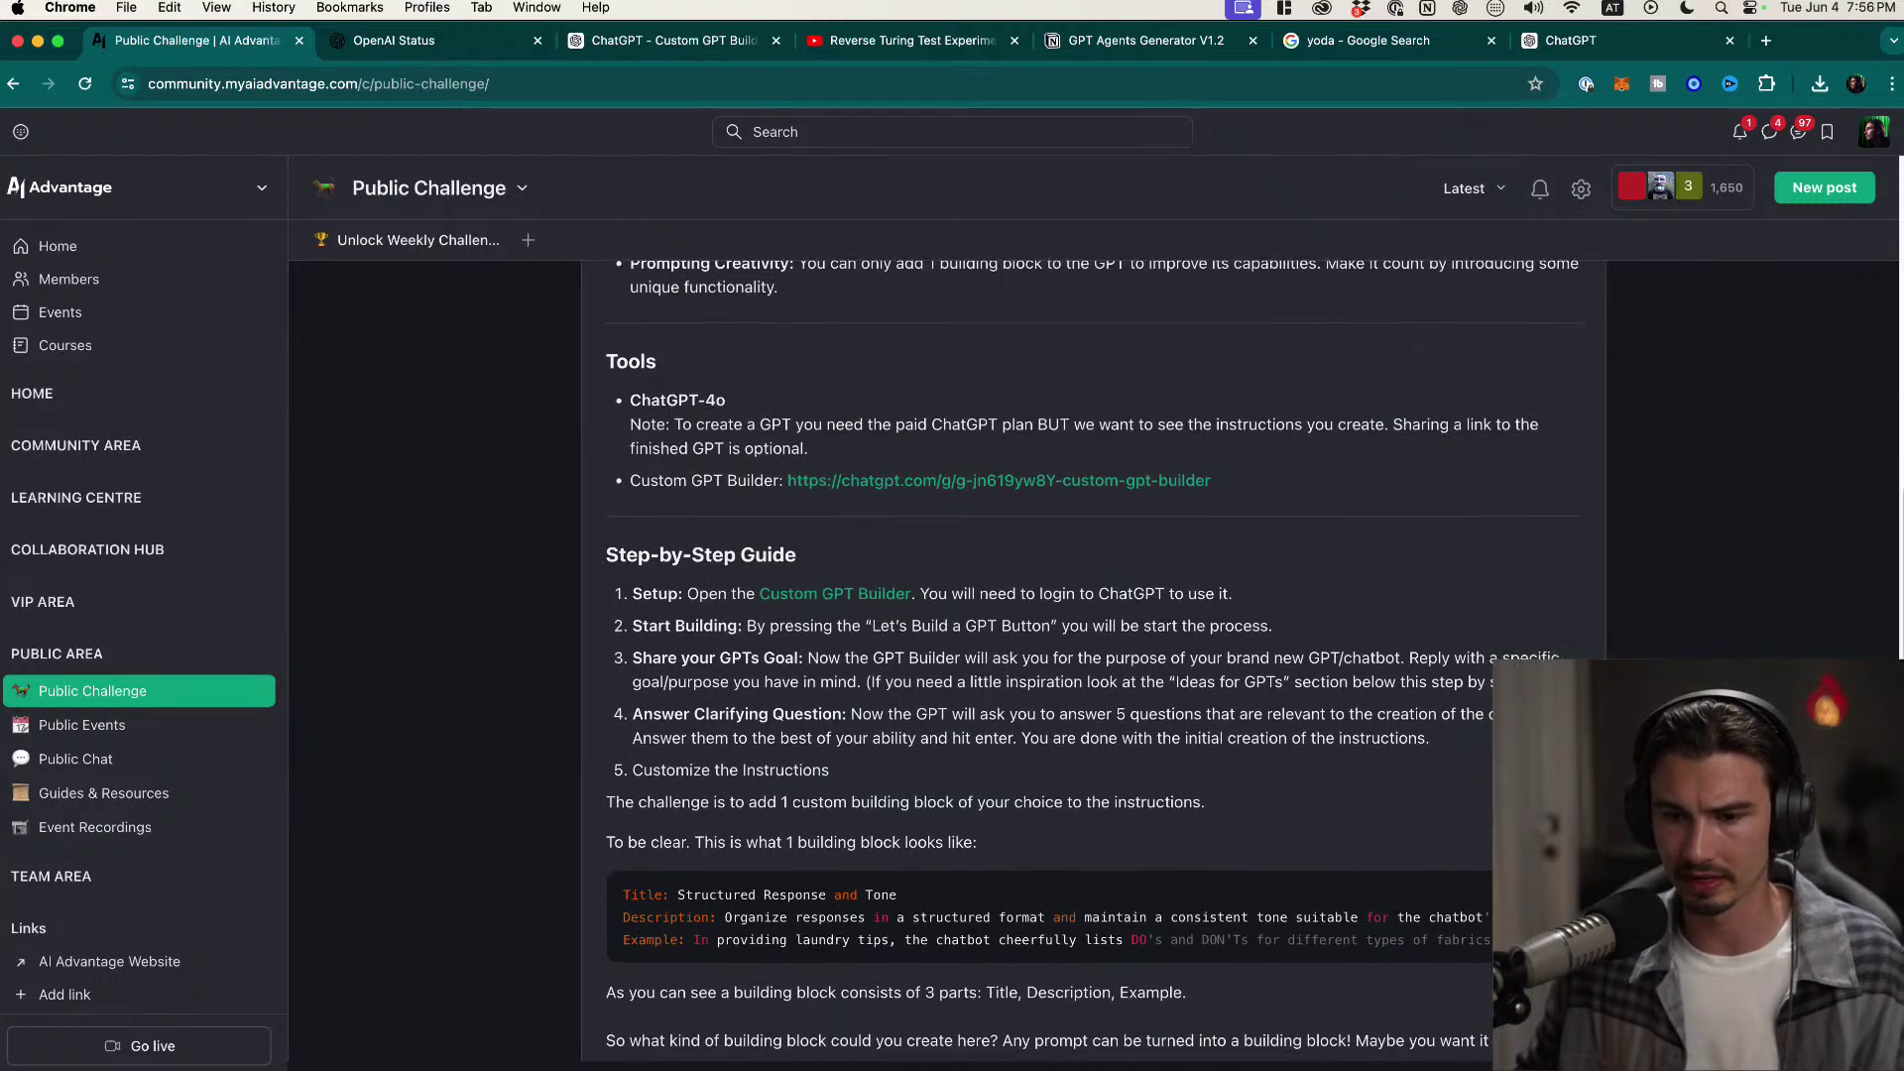
{"action": "scroll", "coordinate": [729, 893], "scroll_direction": "up", "scroll_amount": 5}
{"action": "left_click_drag", "start_coordinate": [729, 905], "coordinate": [600, 303]}
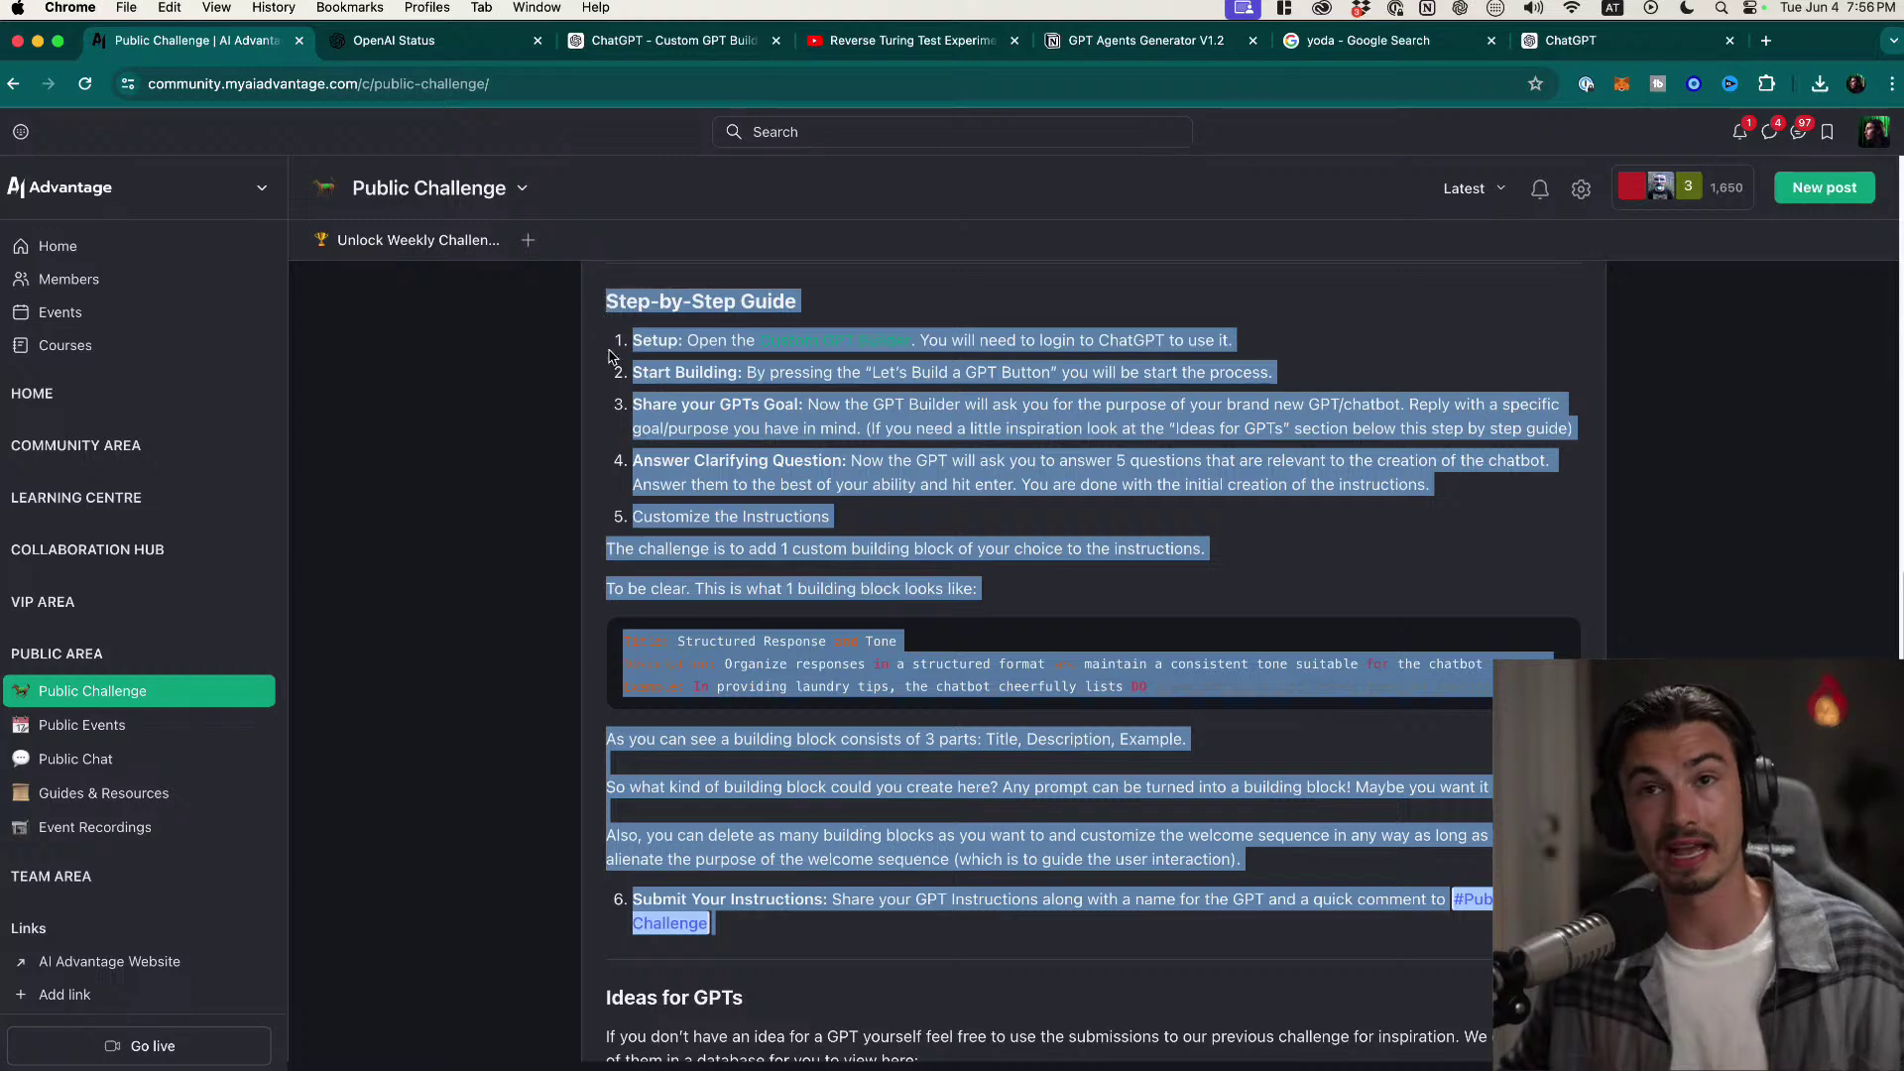
{"action": "scroll", "coordinate": [1100, 714], "scroll_direction": "down", "scroll_amount": 3}
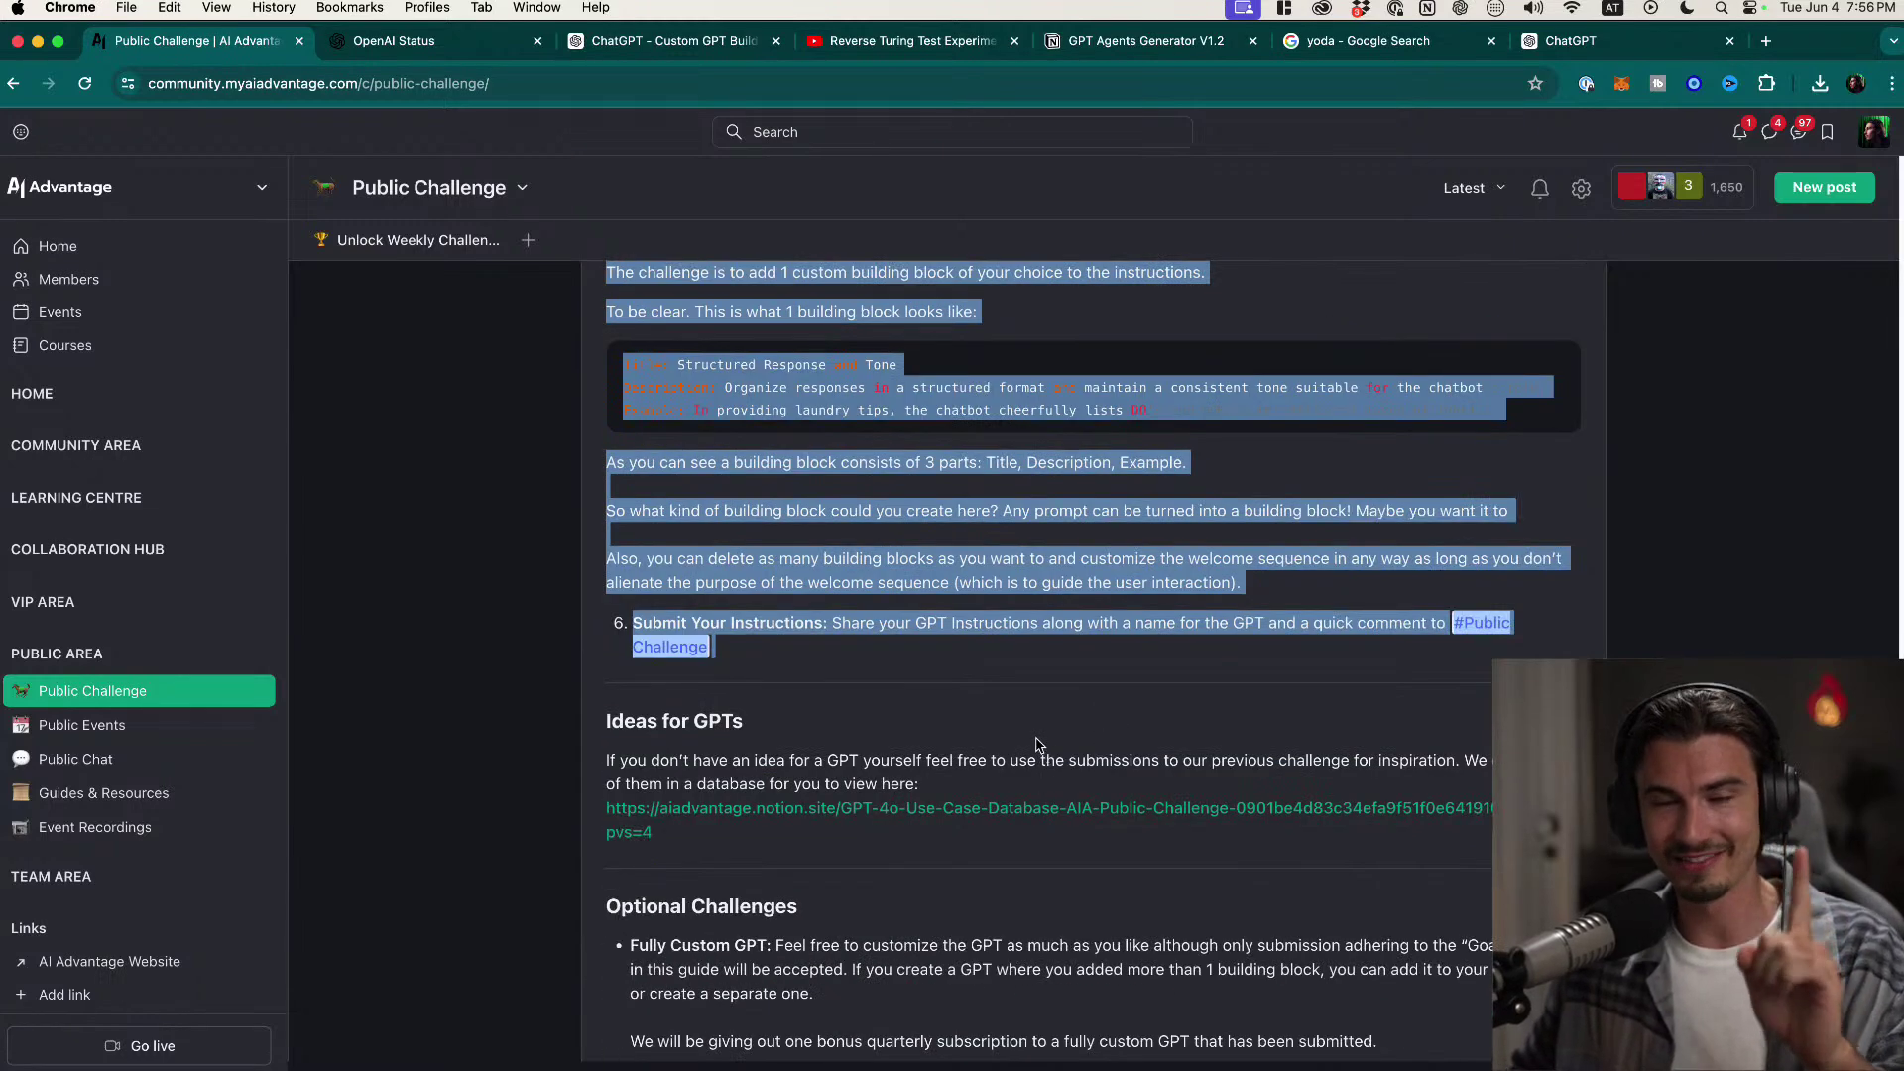
{"action": "left_click", "coordinate": [800, 665]}
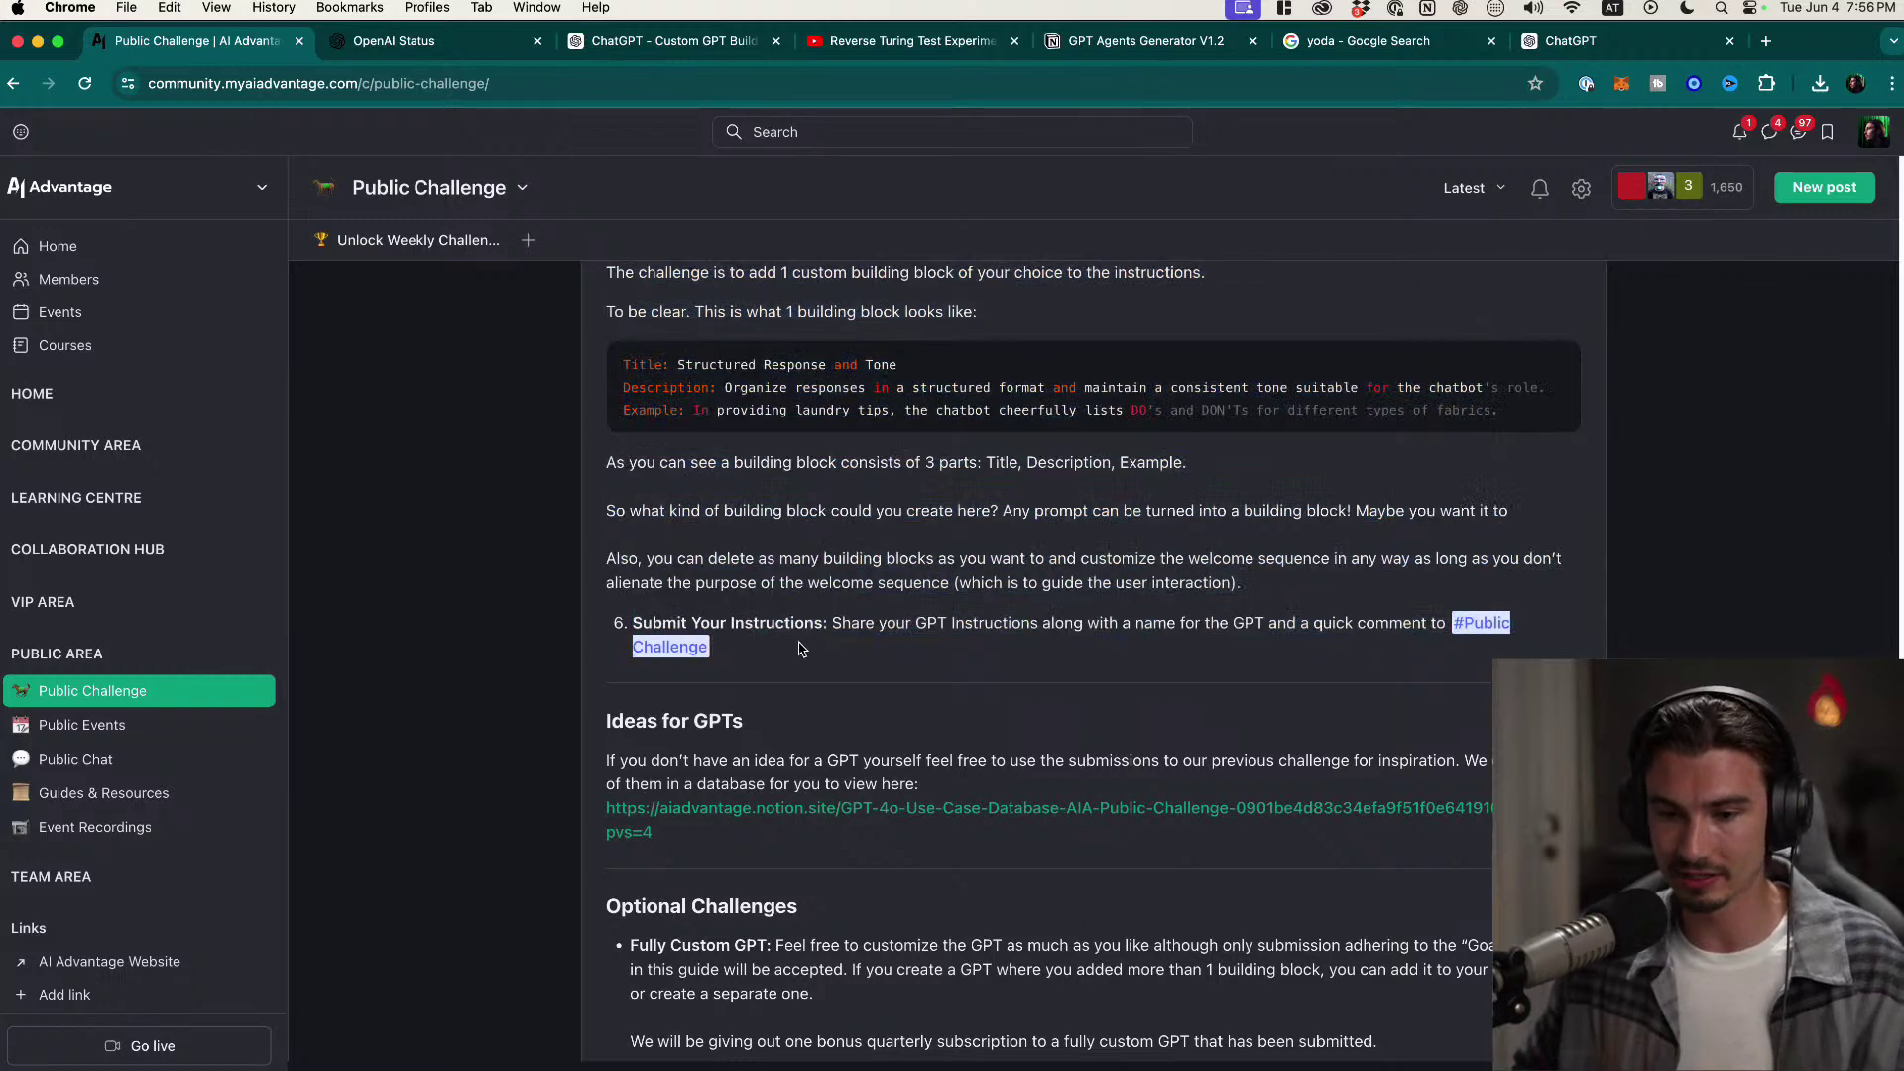
{"action": "scroll", "coordinate": [800, 642], "scroll_direction": "down", "scroll_amount": 1}
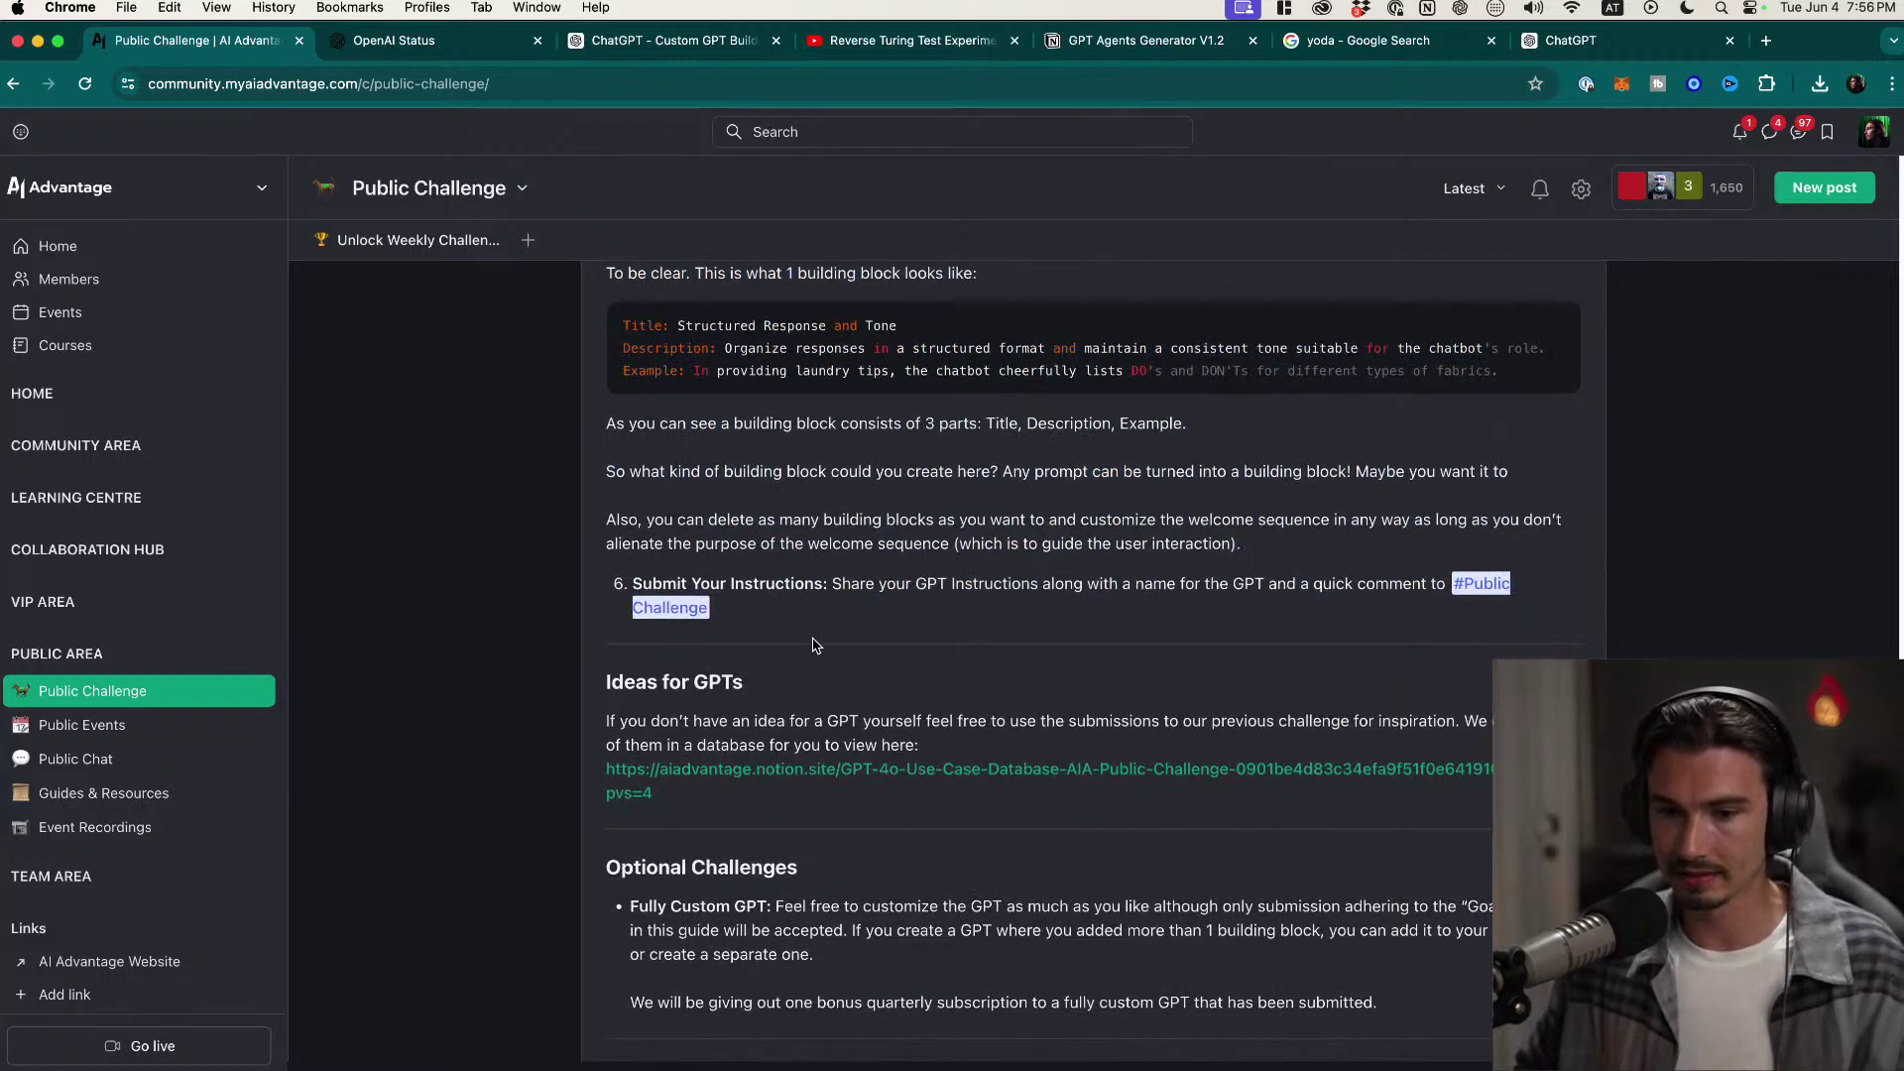
Step: Review the Build a GPT challenge post's submission step, optional fully custom GPT challenge, bonus prize and goals
{"action": "left_click_drag", "start_coordinate": [874, 617], "coordinate": [556, 466]}
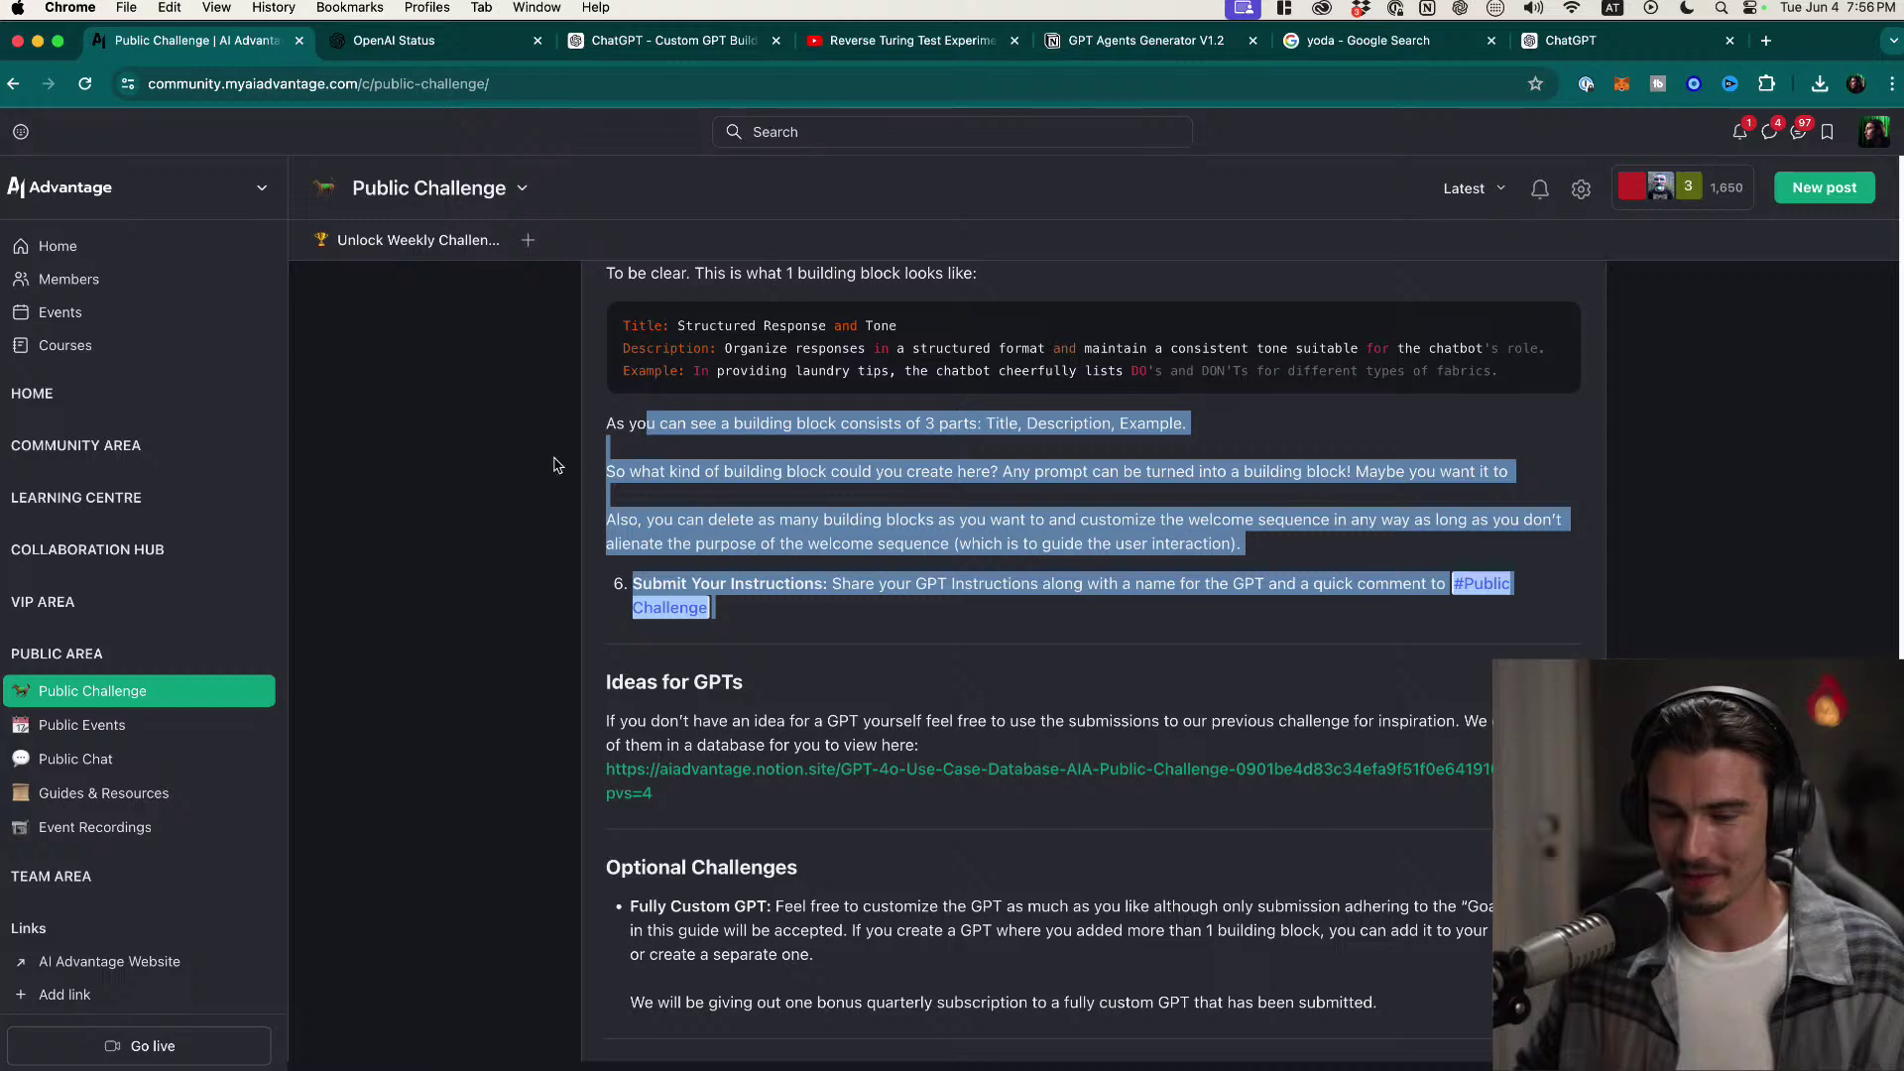
{"action": "scroll", "coordinate": [532, 591], "scroll_direction": "up", "scroll_amount": 10}
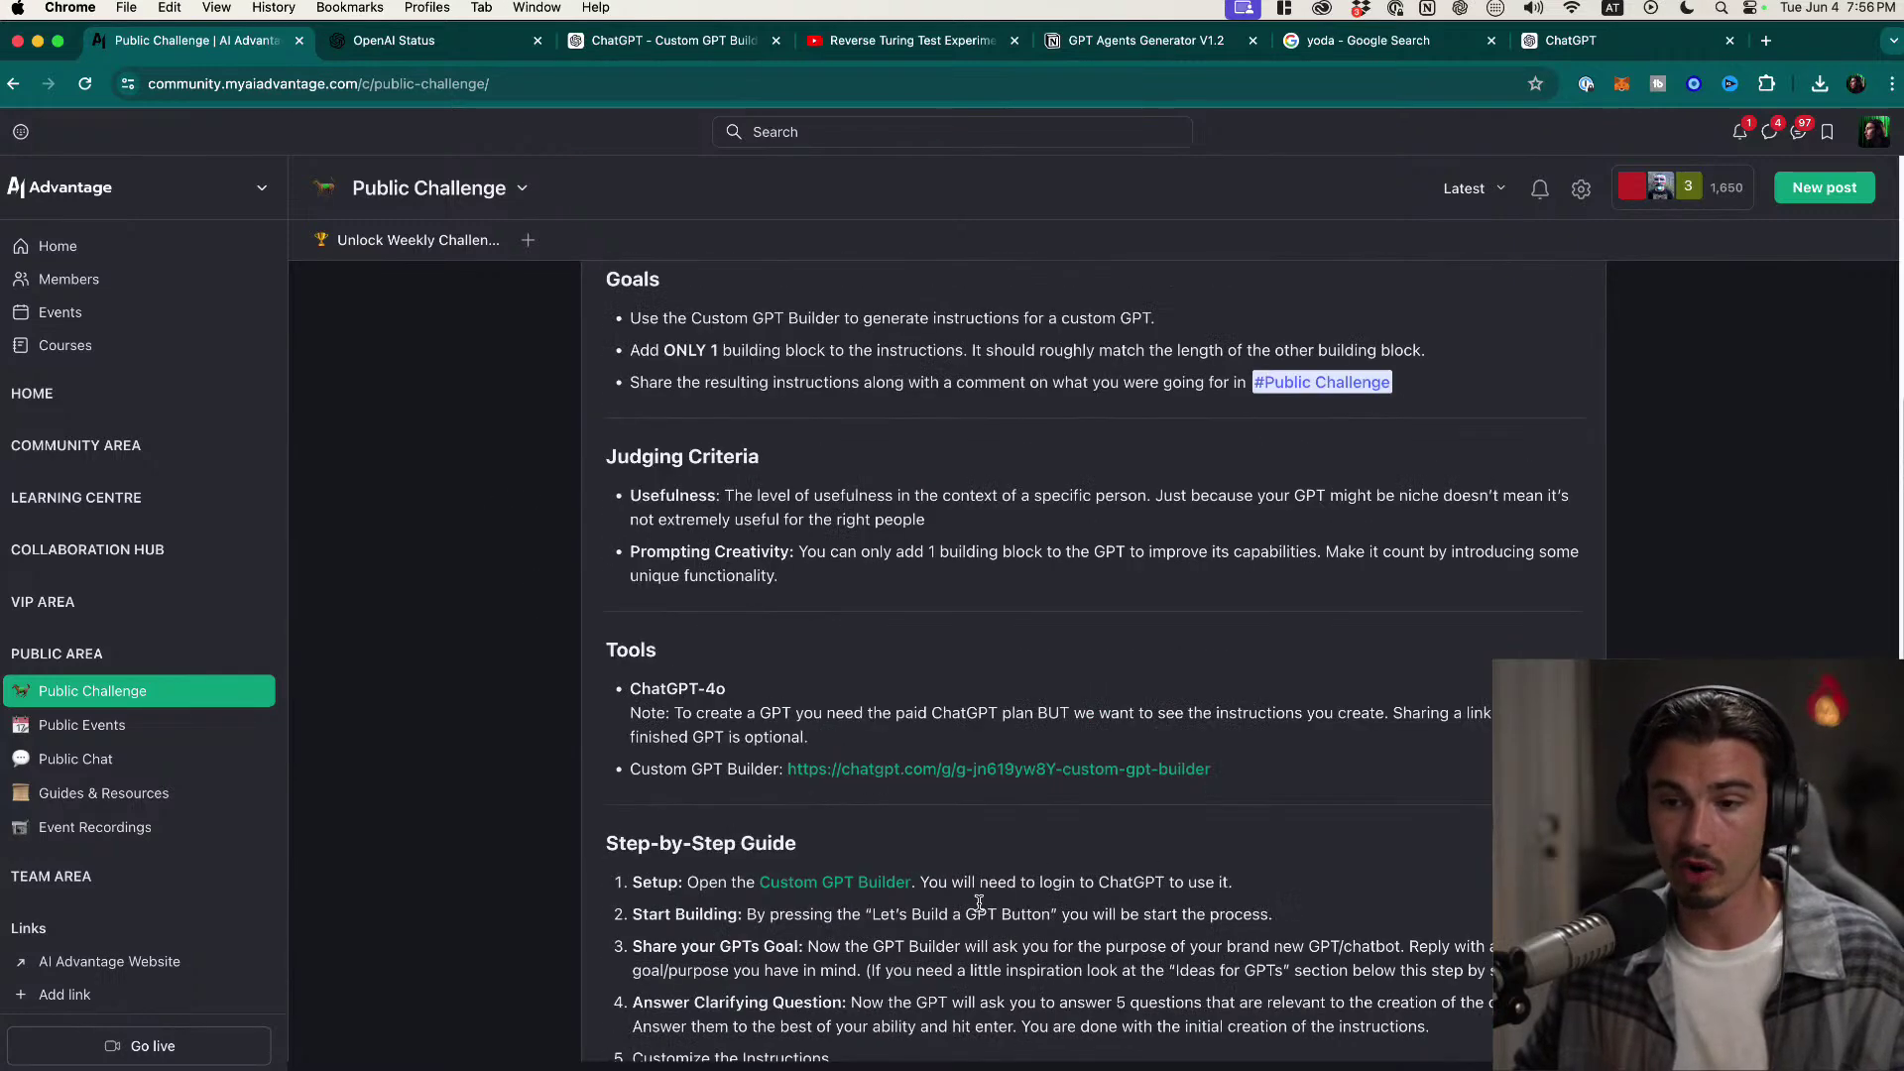
{"action": "scroll", "coordinate": [1297, 843], "scroll_direction": "down", "scroll_amount": 10}
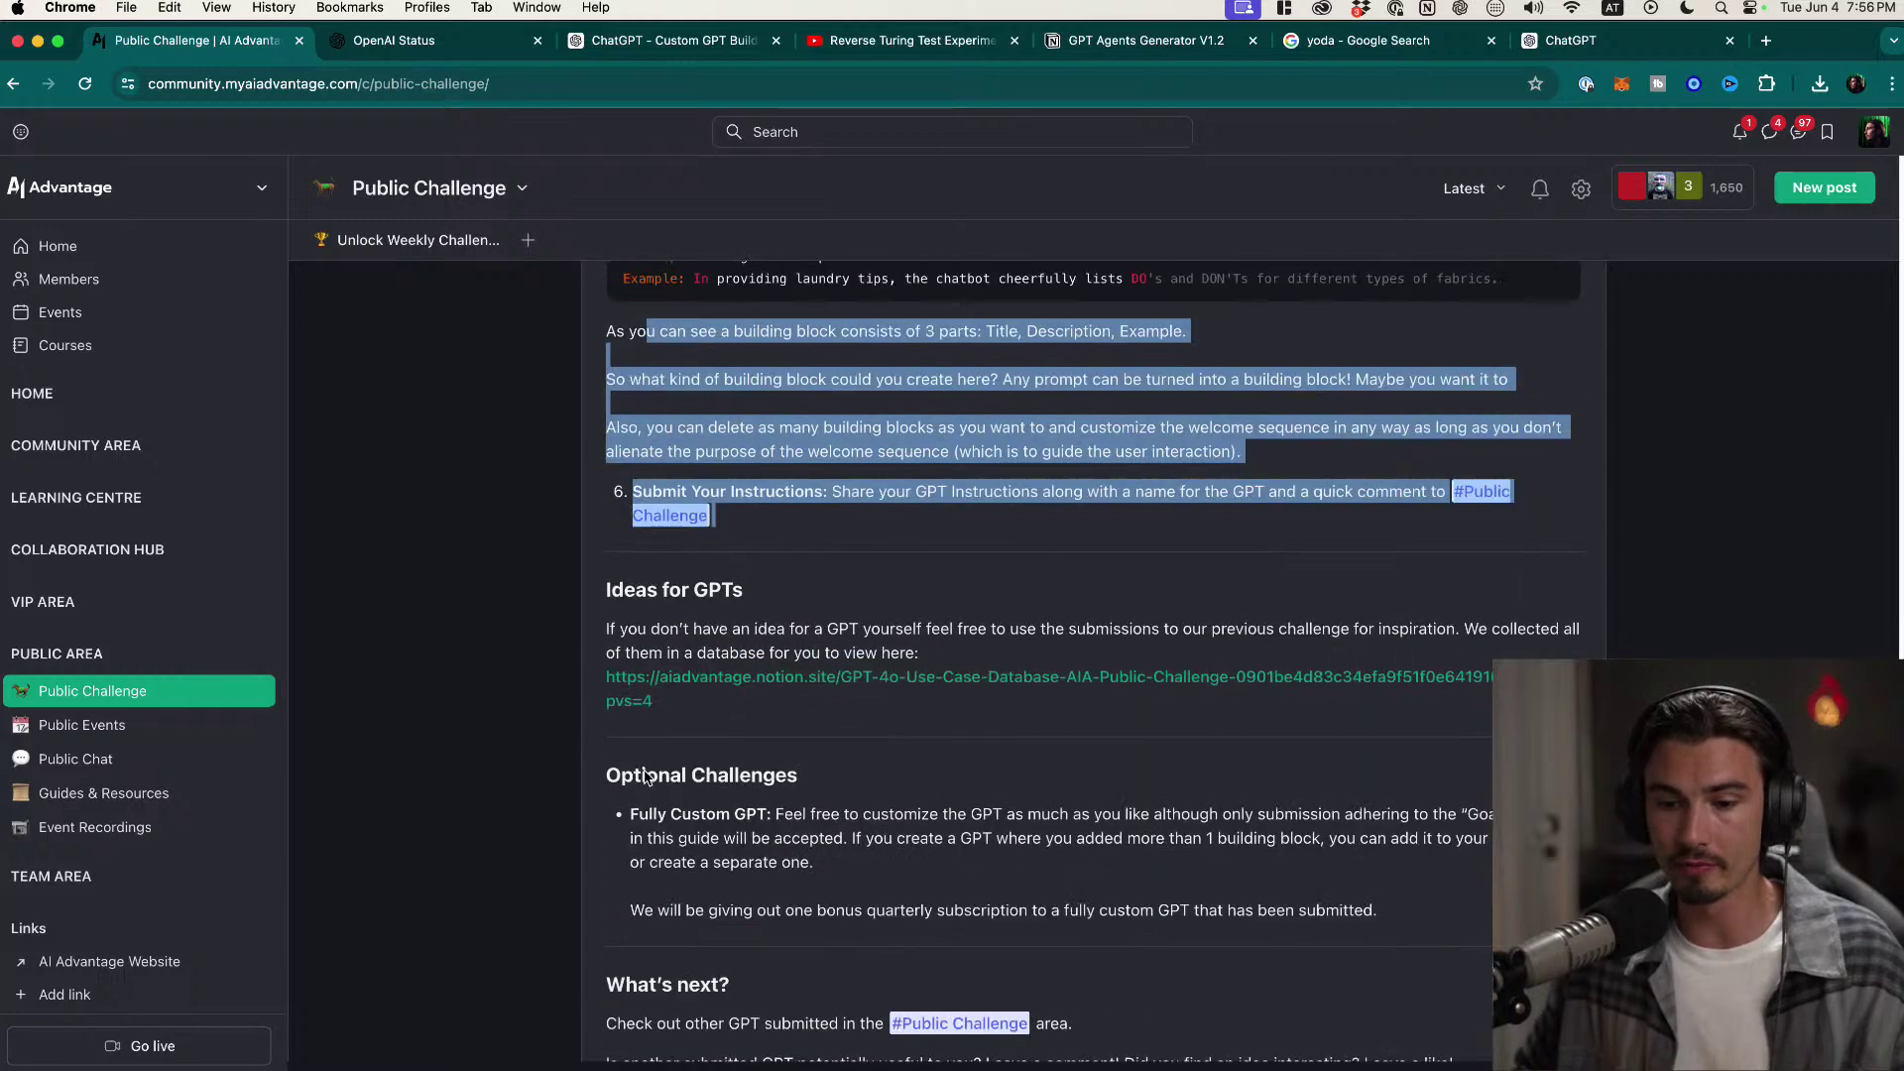
{"action": "left_click", "coordinate": [1143, 908]}
{"action": "left_click_drag", "start_coordinate": [1454, 923], "coordinate": [611, 918]}
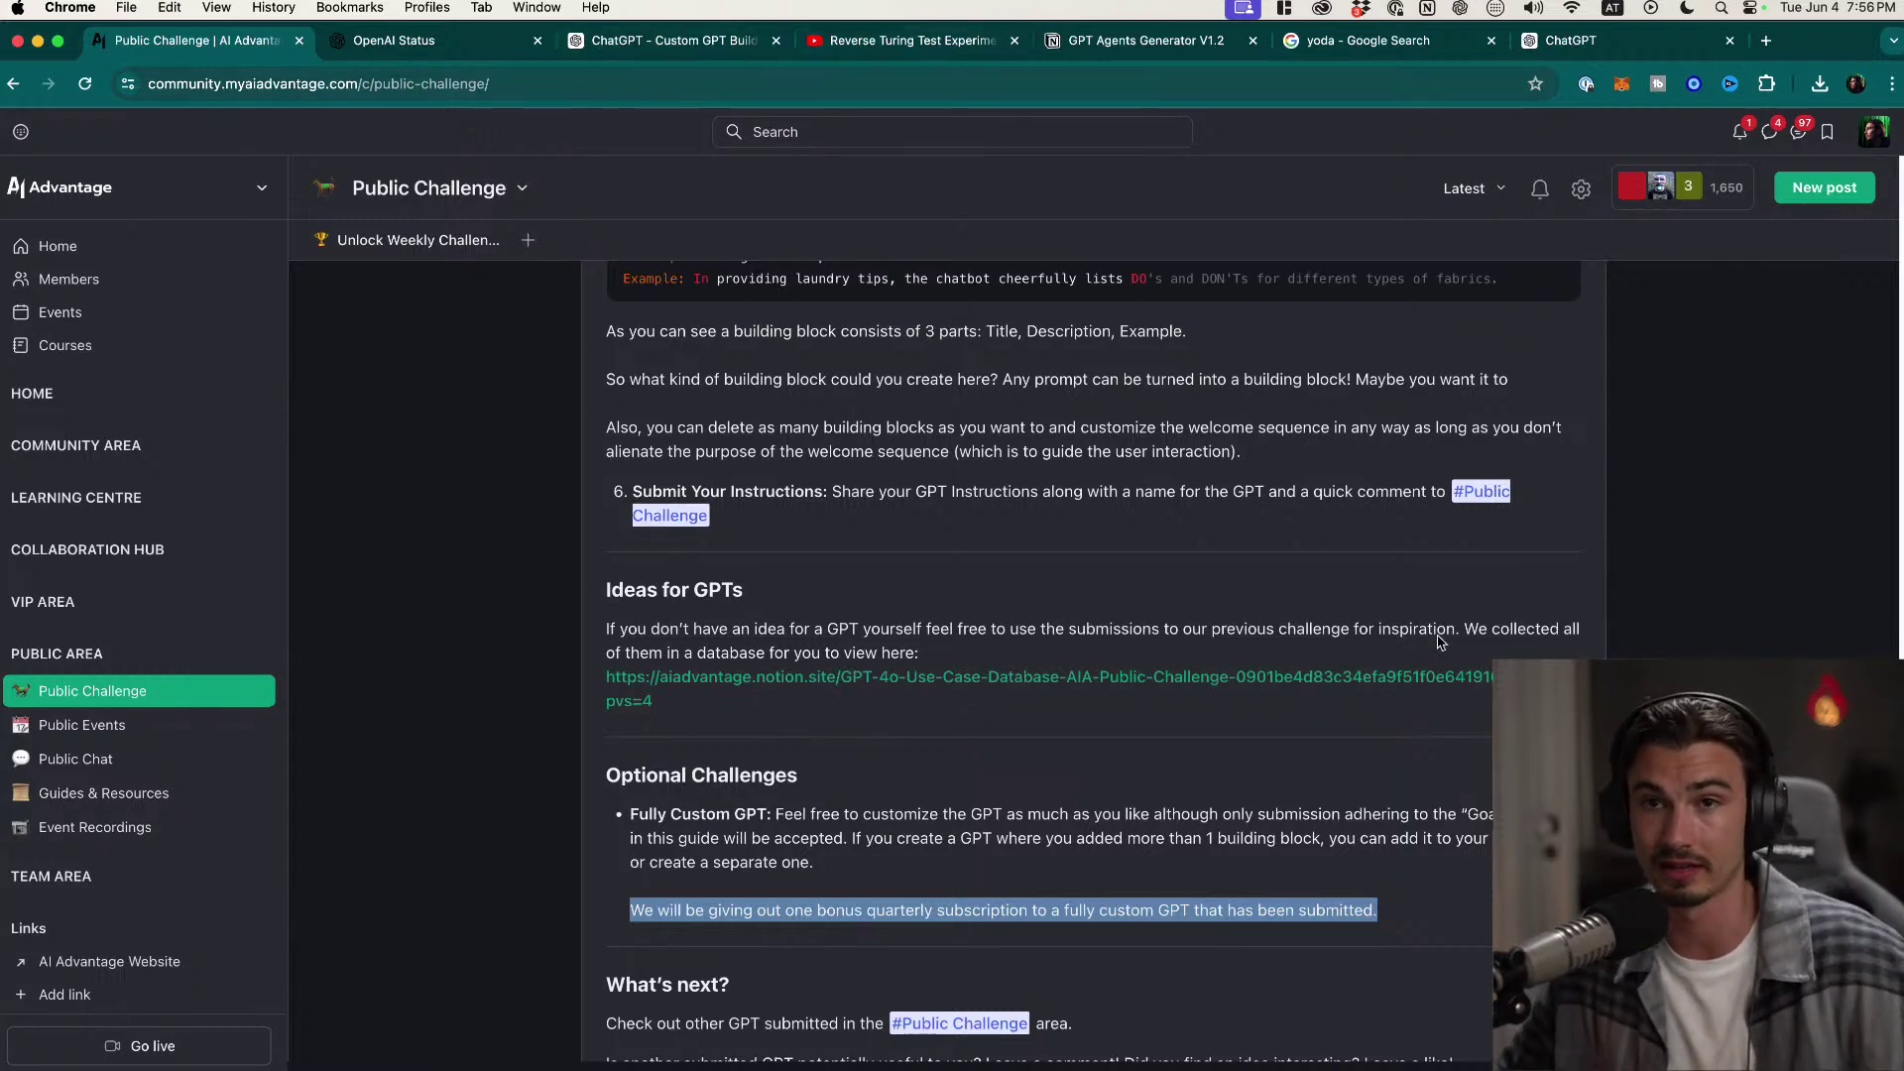
{"action": "scroll", "coordinate": [1412, 548], "scroll_direction": "down", "scroll_amount": 1}
{"action": "scroll", "coordinate": [1414, 496], "scroll_direction": "up", "scroll_amount": 4}
{"action": "scroll", "coordinate": [1416, 443], "scroll_direction": "up", "scroll_amount": 12}
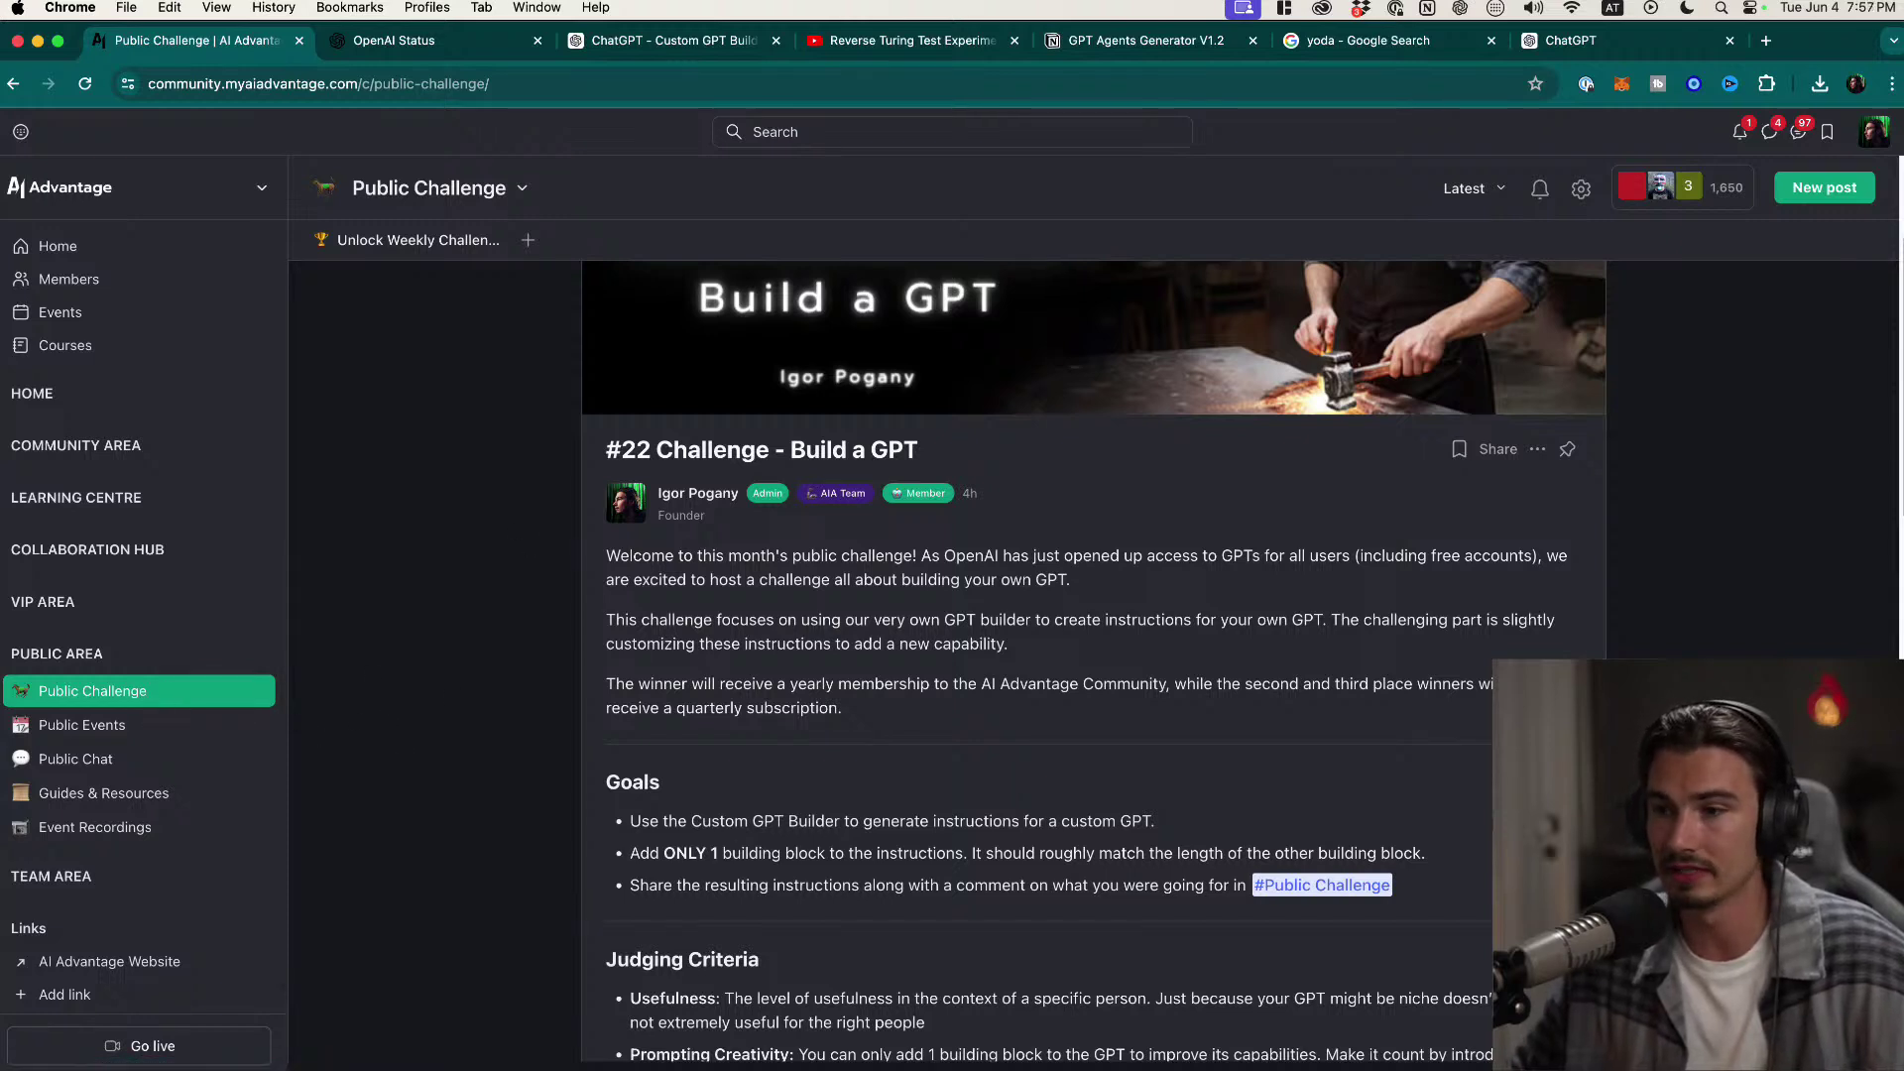
{"action": "mouse_move", "coordinate": [813, 1036]}
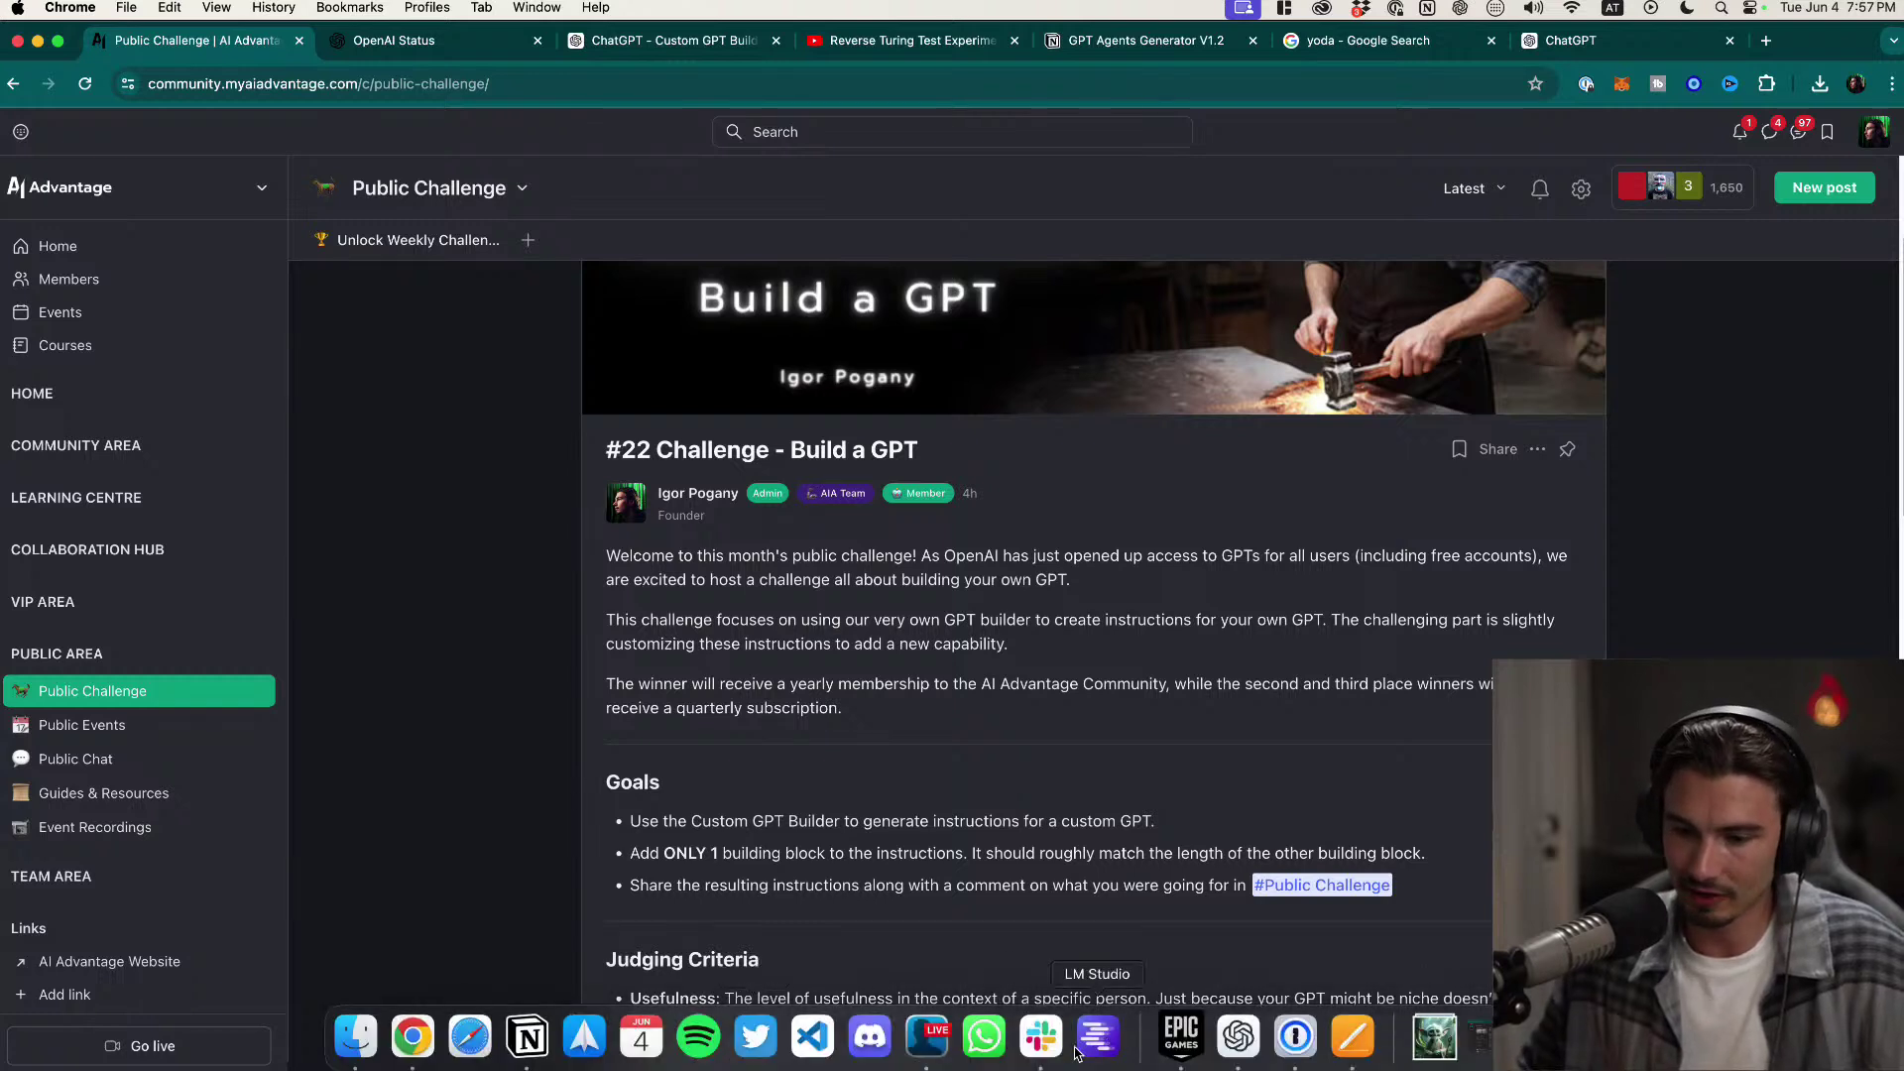
{"action": "left_click", "coordinate": [1038, 1037]}
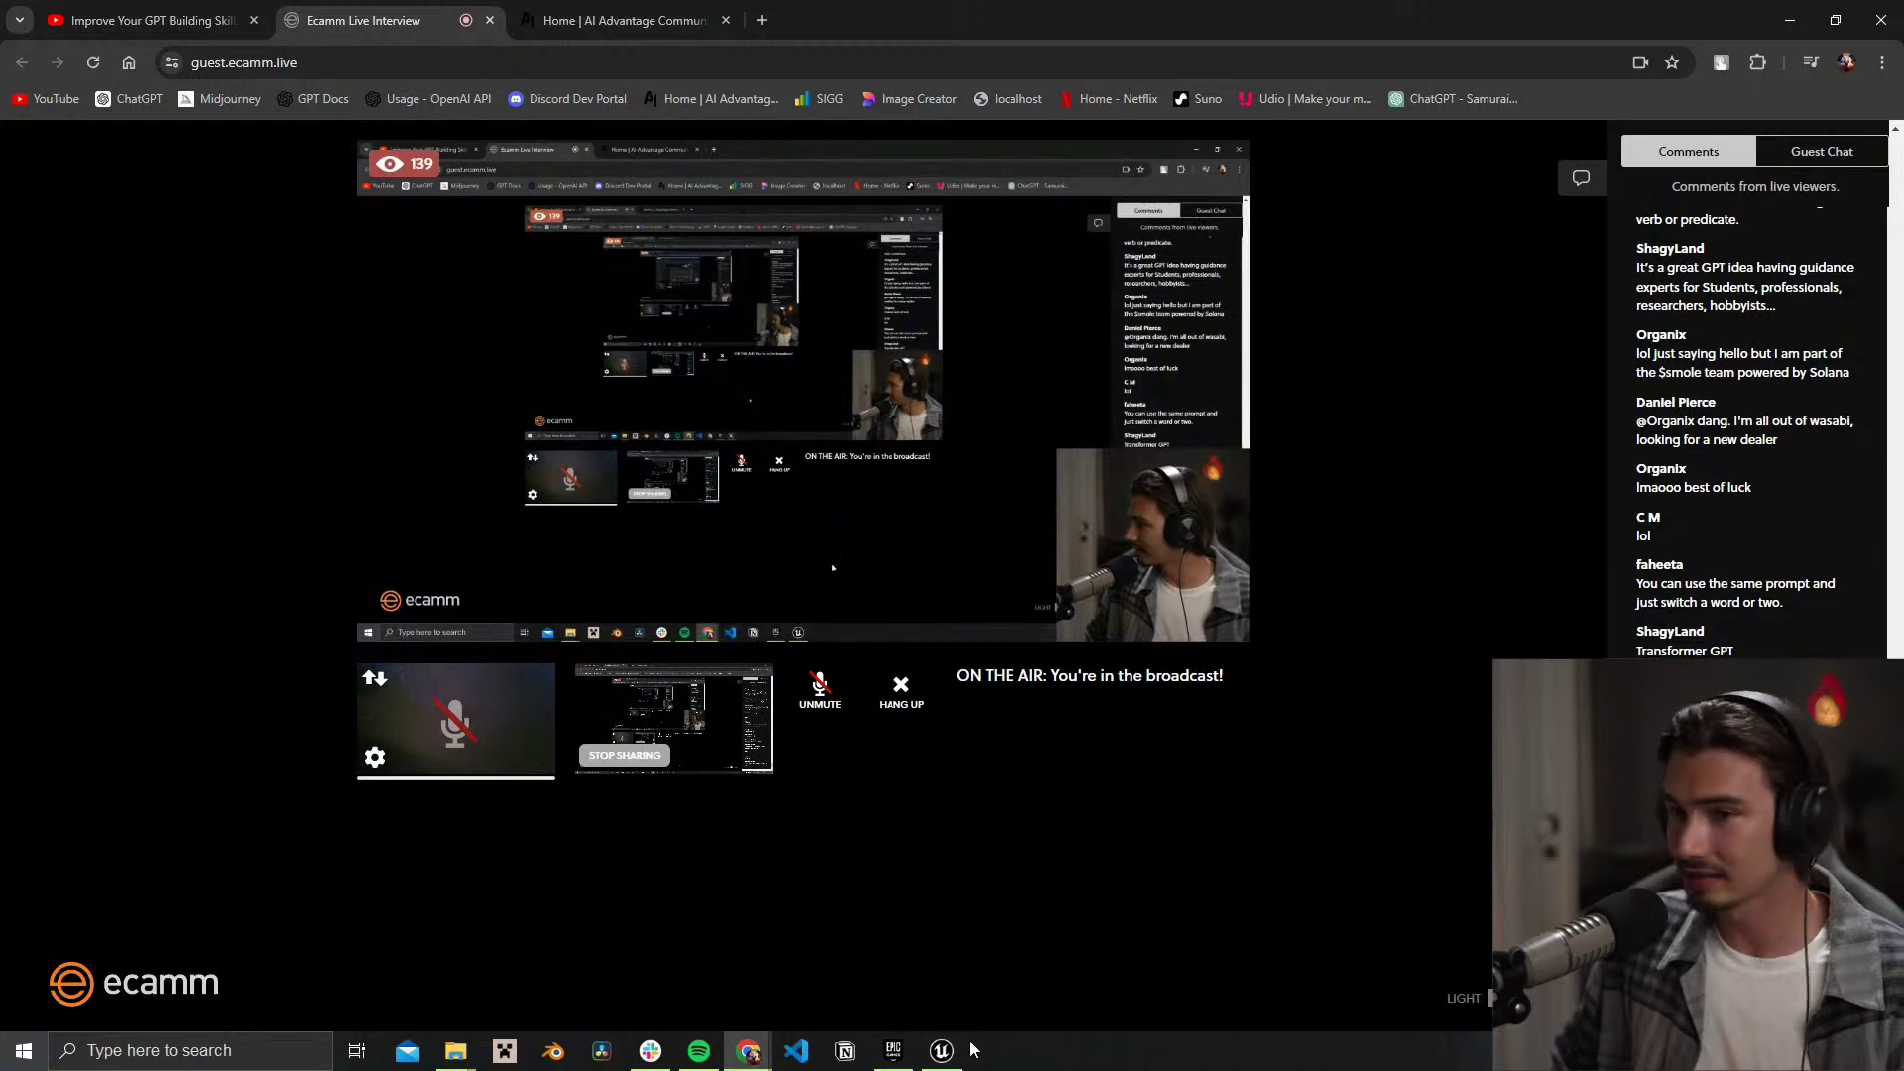
Step: Switch to the Unreal Editor and bring the selected GPTCharacter2 into close view in the ExampleMap level
{"action": "left_click", "coordinate": [942, 1051]}
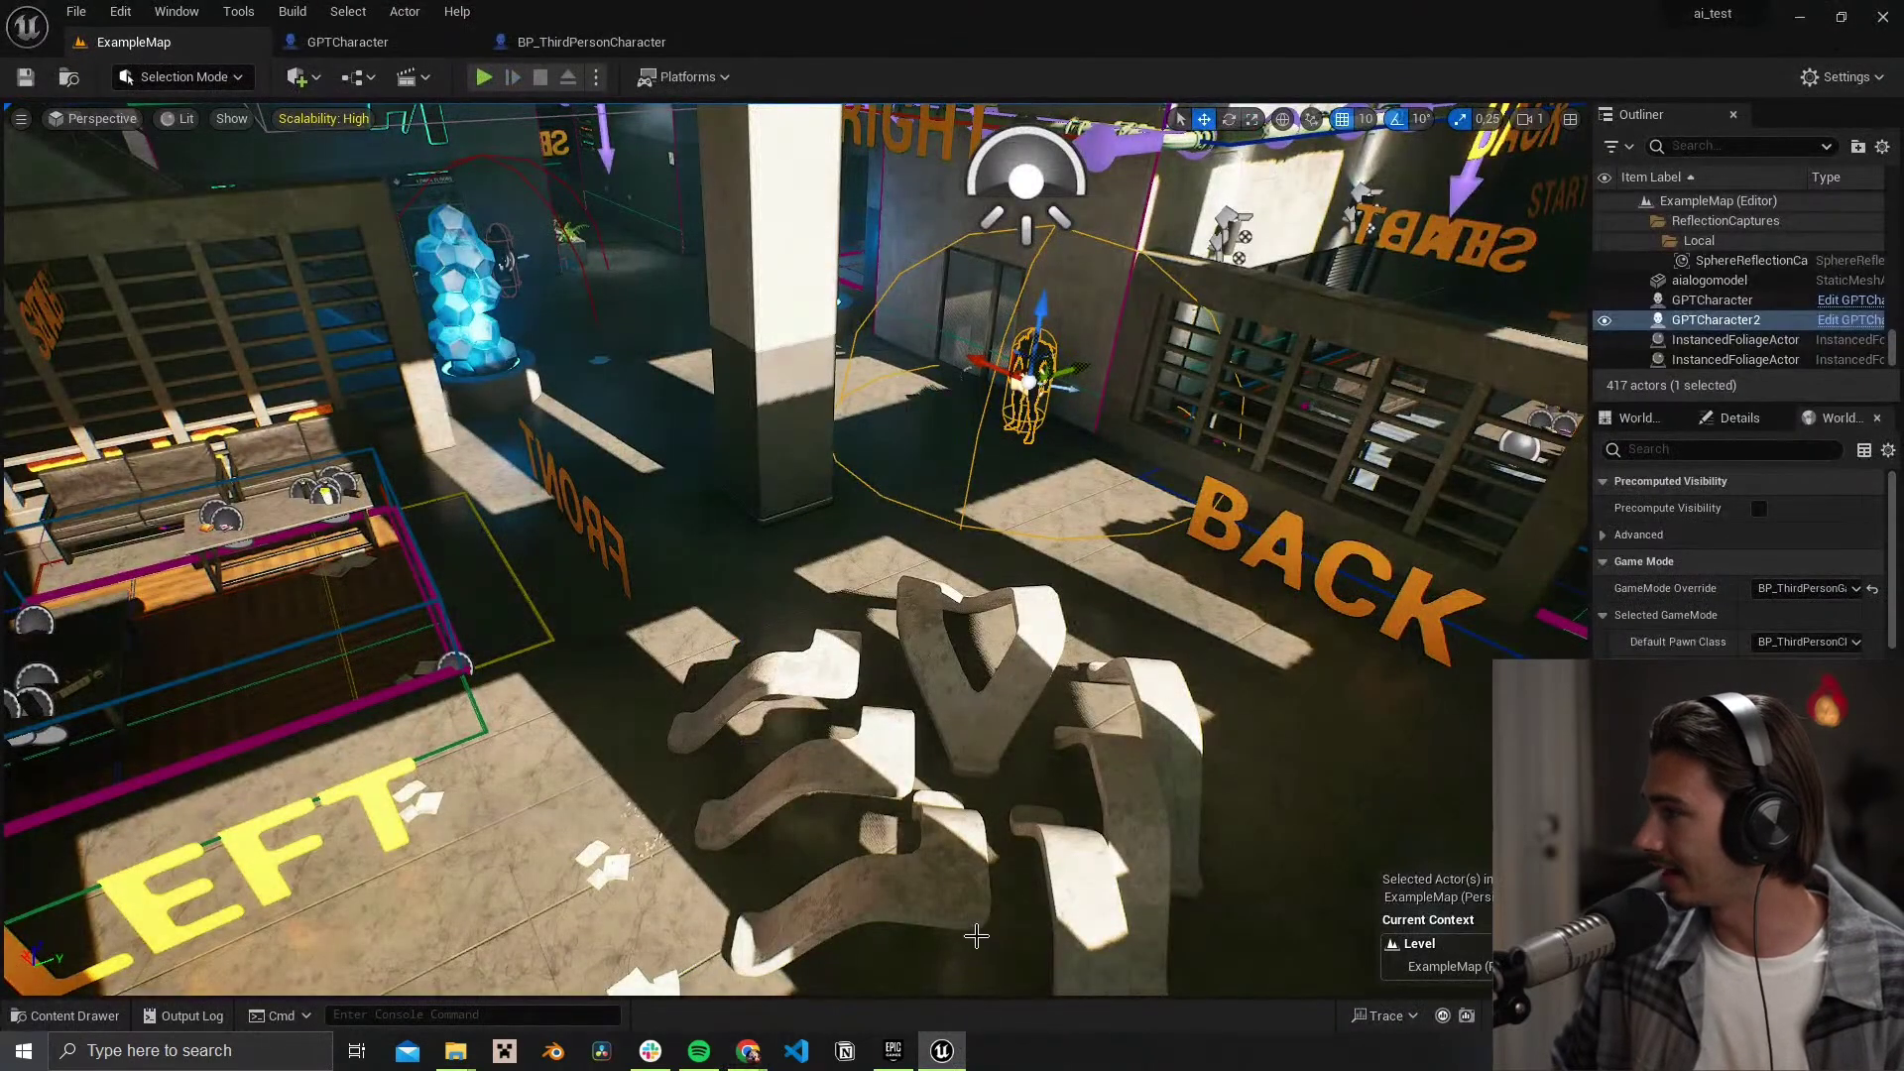
{"action": "mouse_move", "coordinate": [748, 1050]}
{"action": "left_click", "coordinate": [753, 908]}
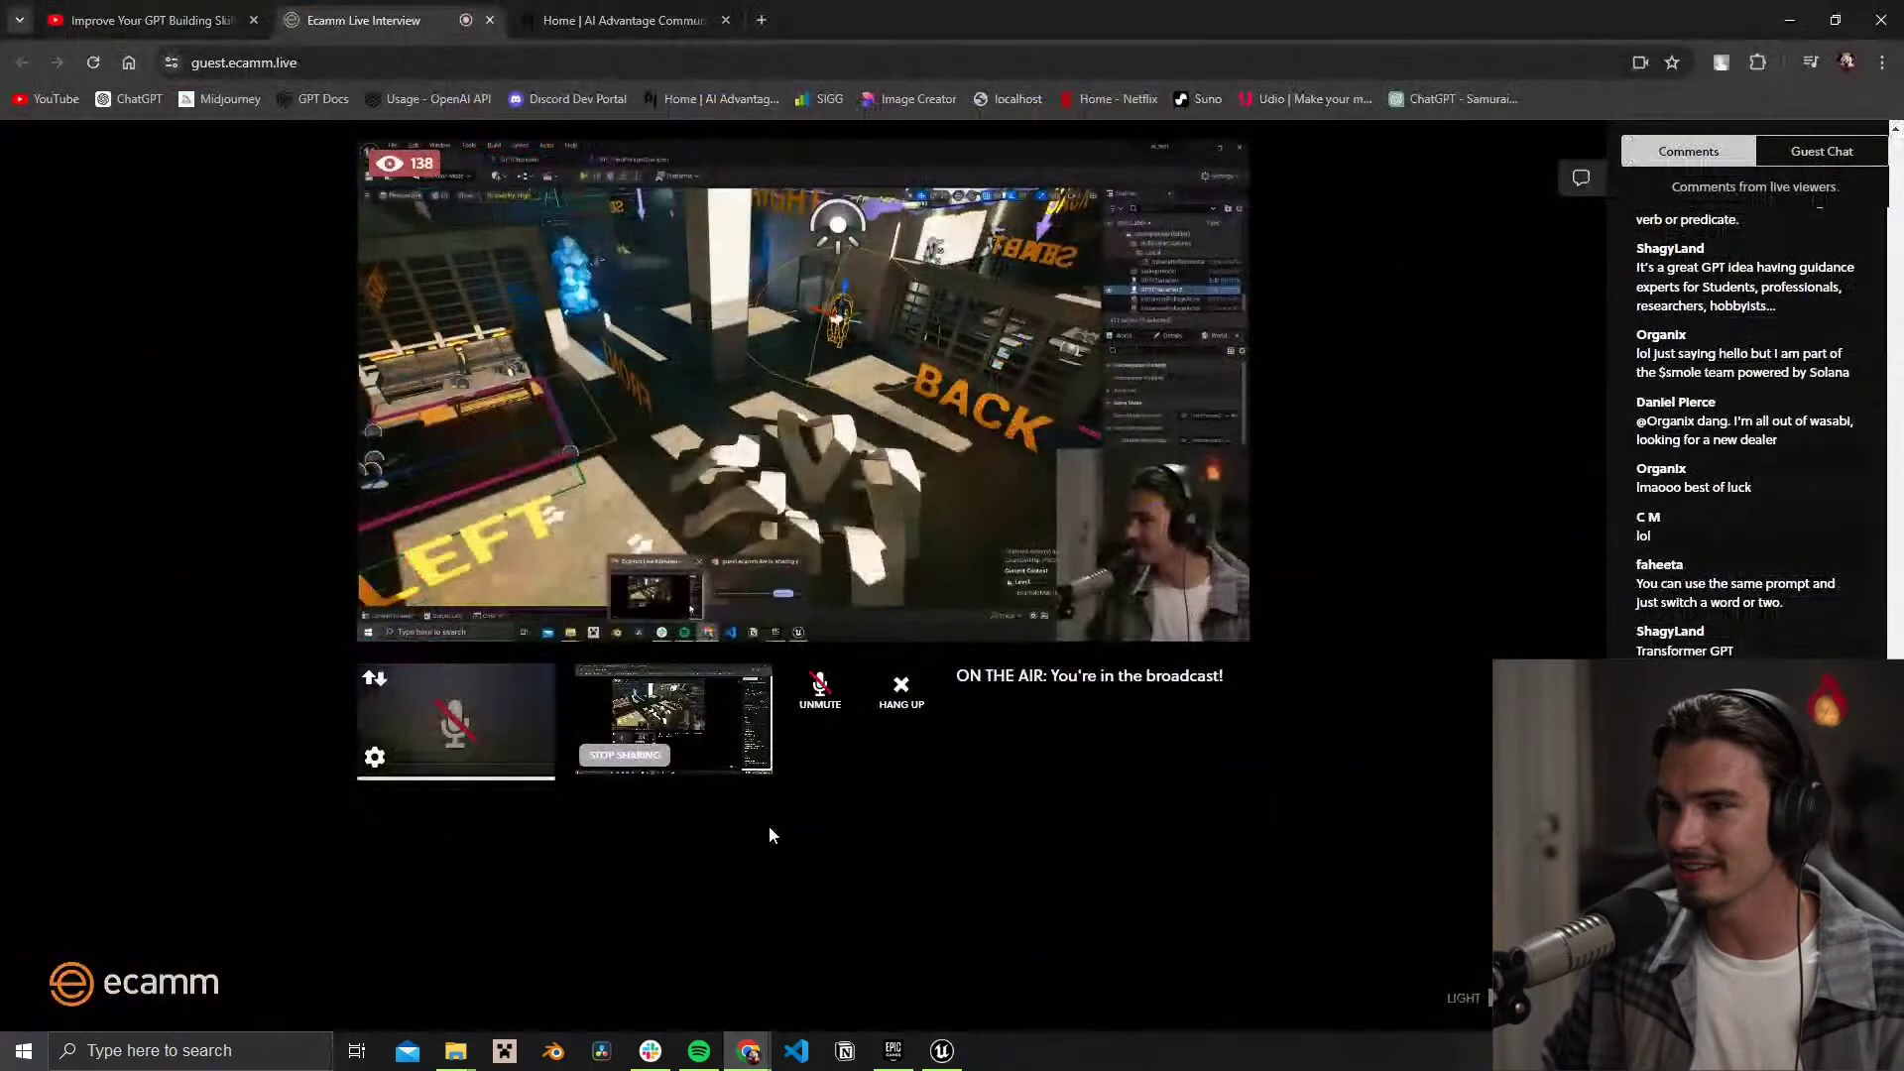
{"action": "left_click", "coordinate": [942, 1051]}
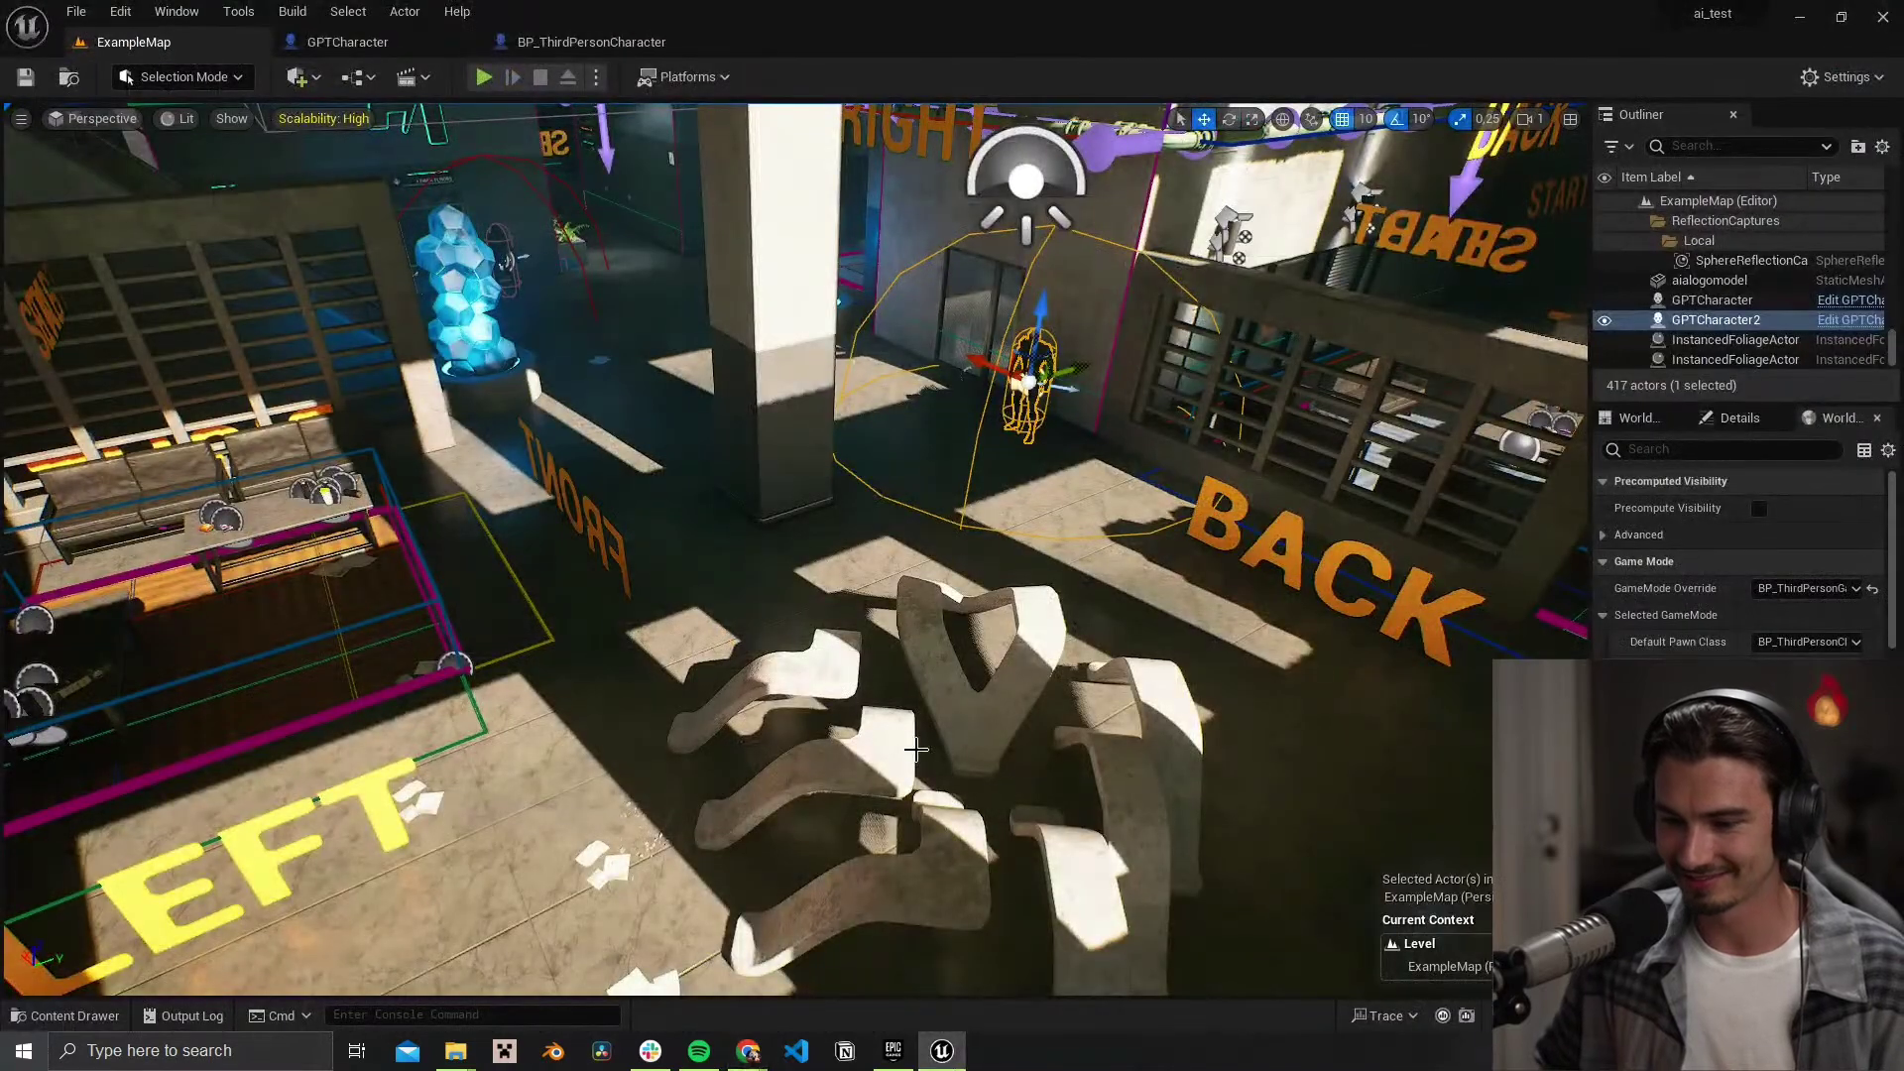
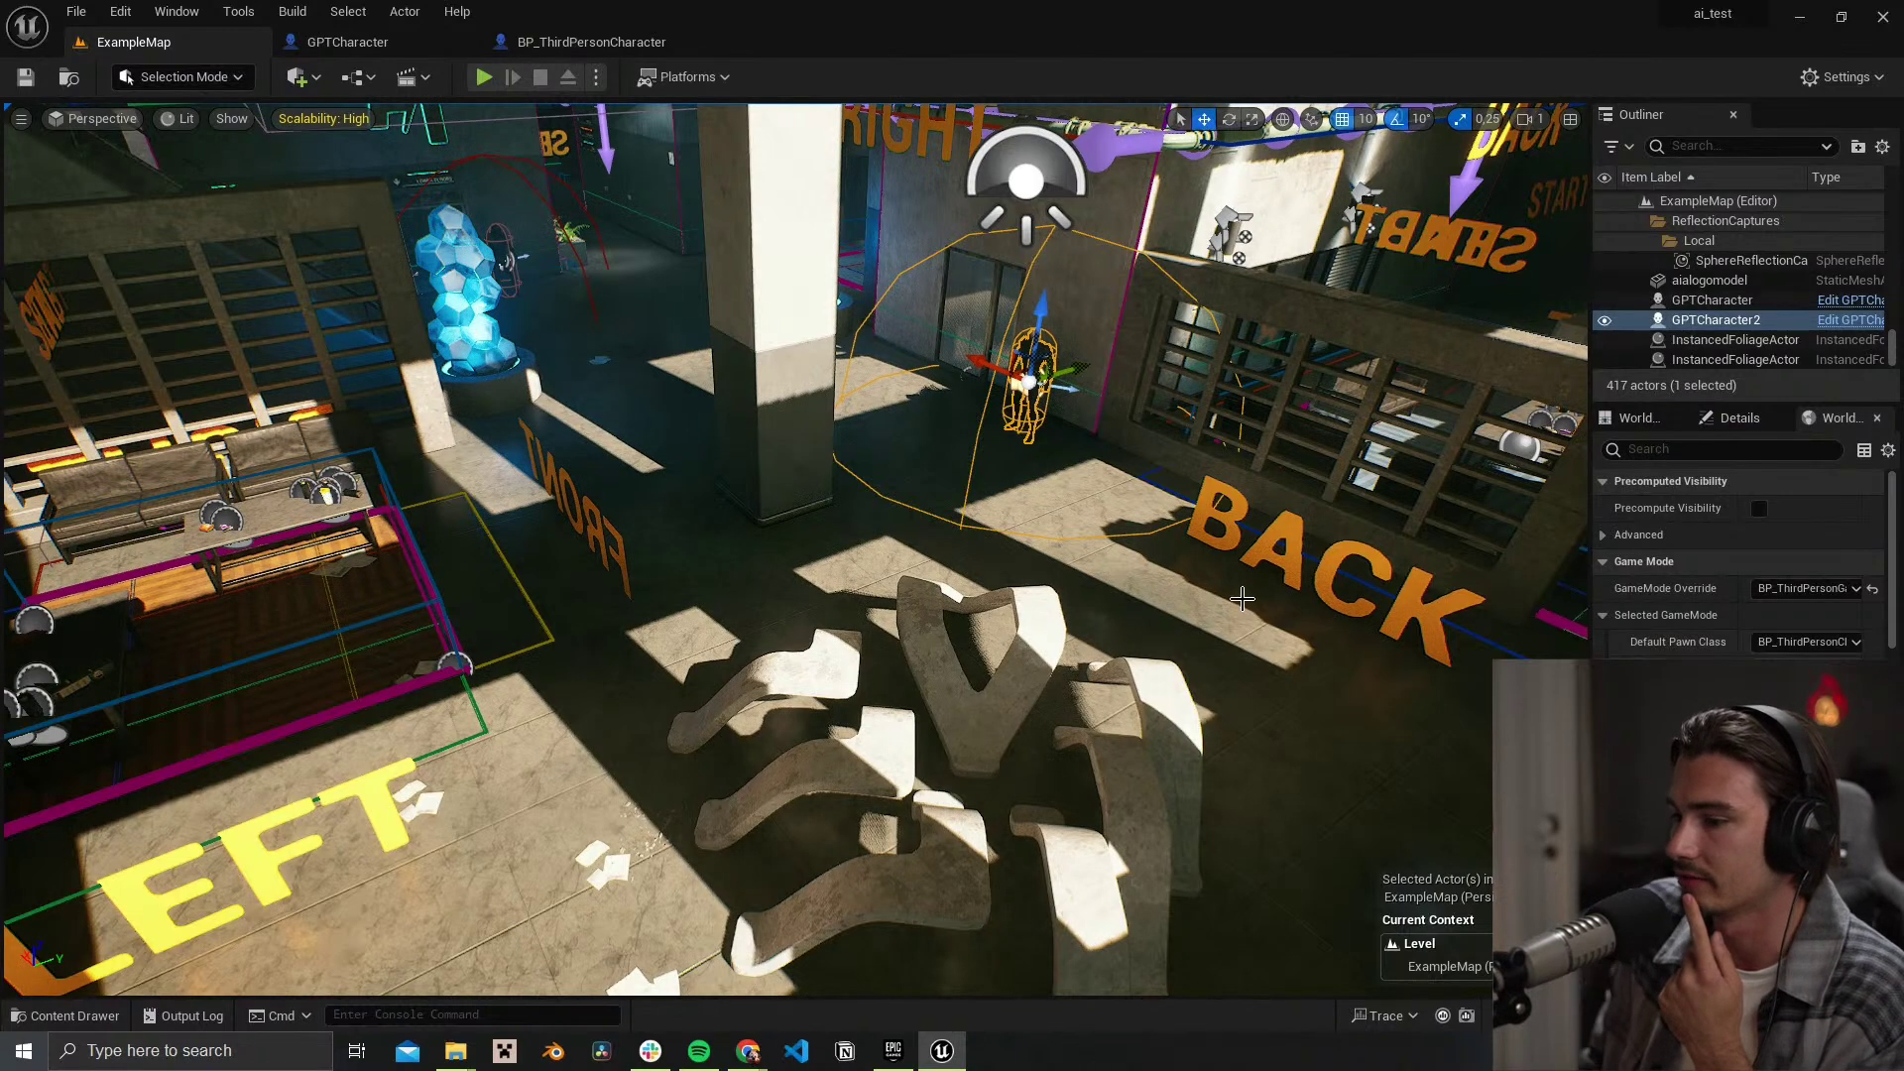
{"action": "mouse_move", "coordinate": [1230, 631]}
{"action": "left_mouse_down"}
{"action": "mouse_move", "coordinate": [1238, 590]}
{"action": "mouse_move", "coordinate": [1238, 623]}
{"action": "left_mouse_up"}
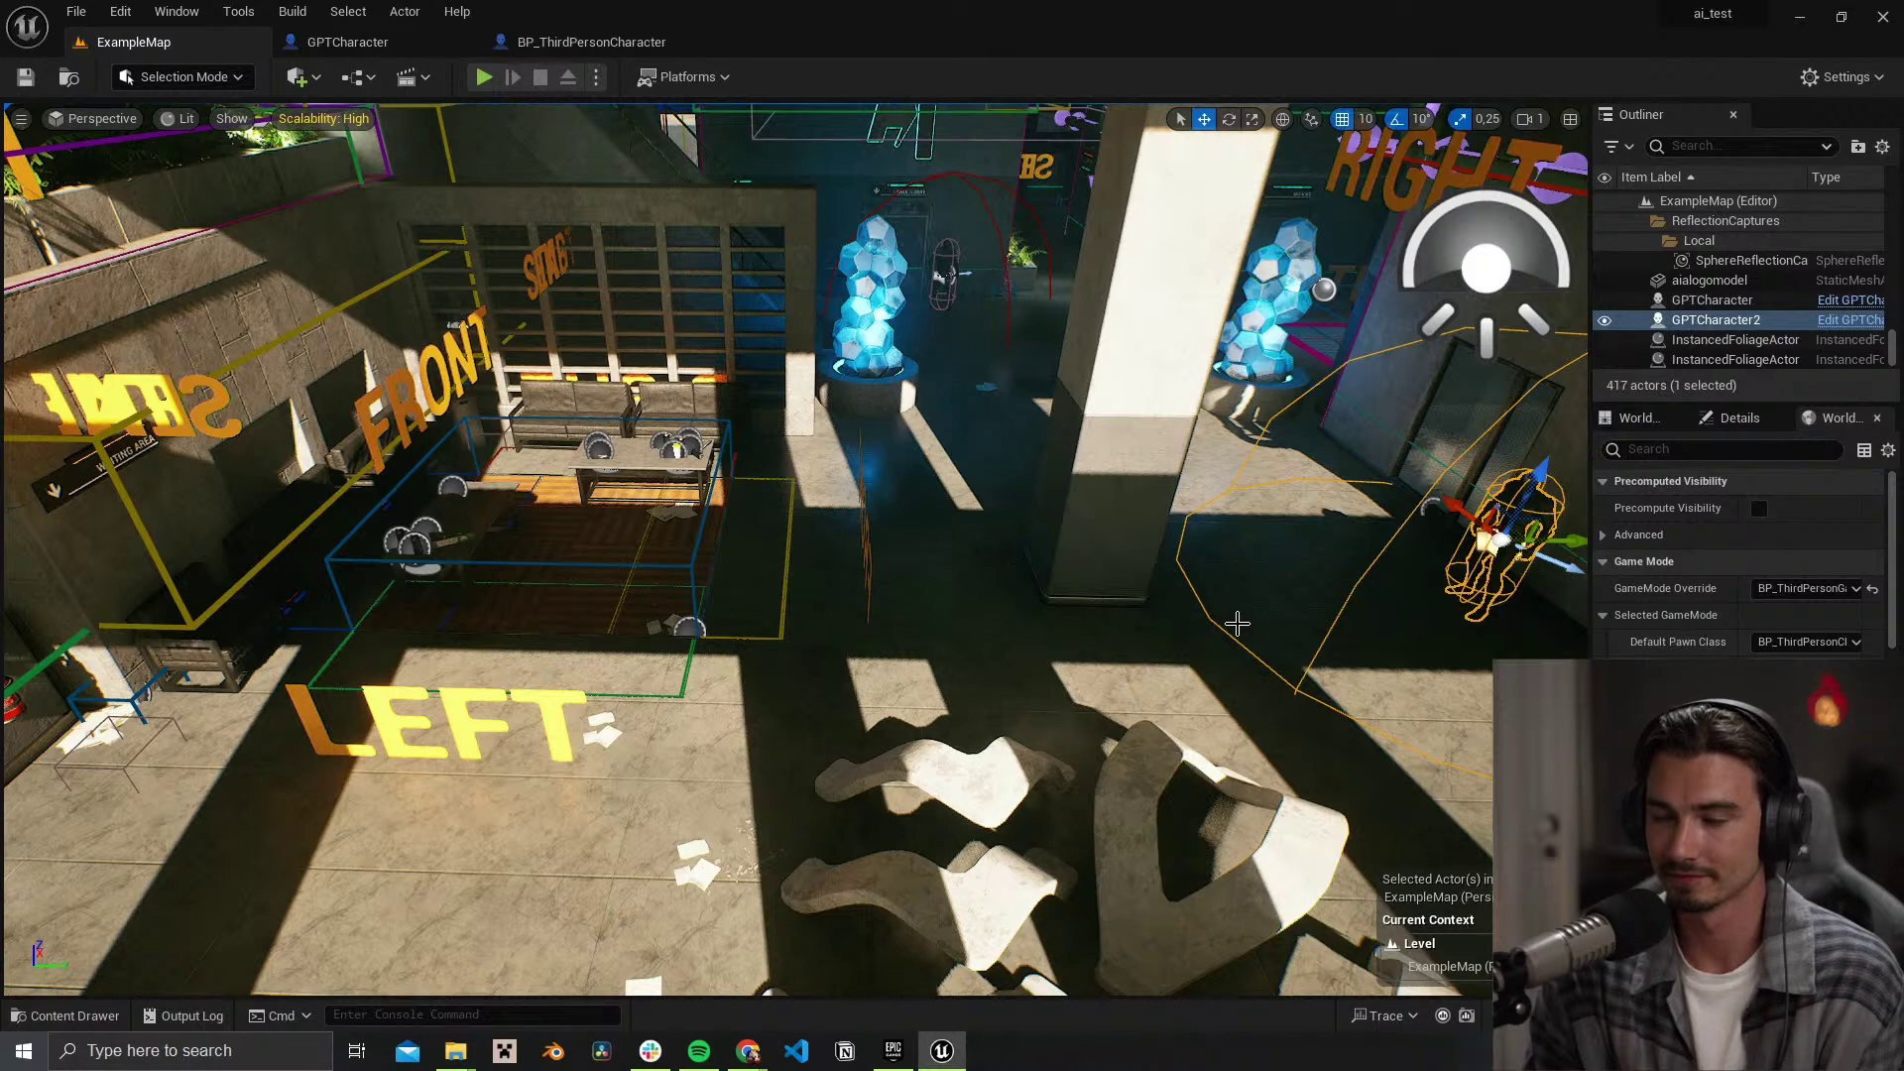
{"action": "left_click_drag", "start_coordinate": [1237, 623], "coordinate": [1188, 619]}
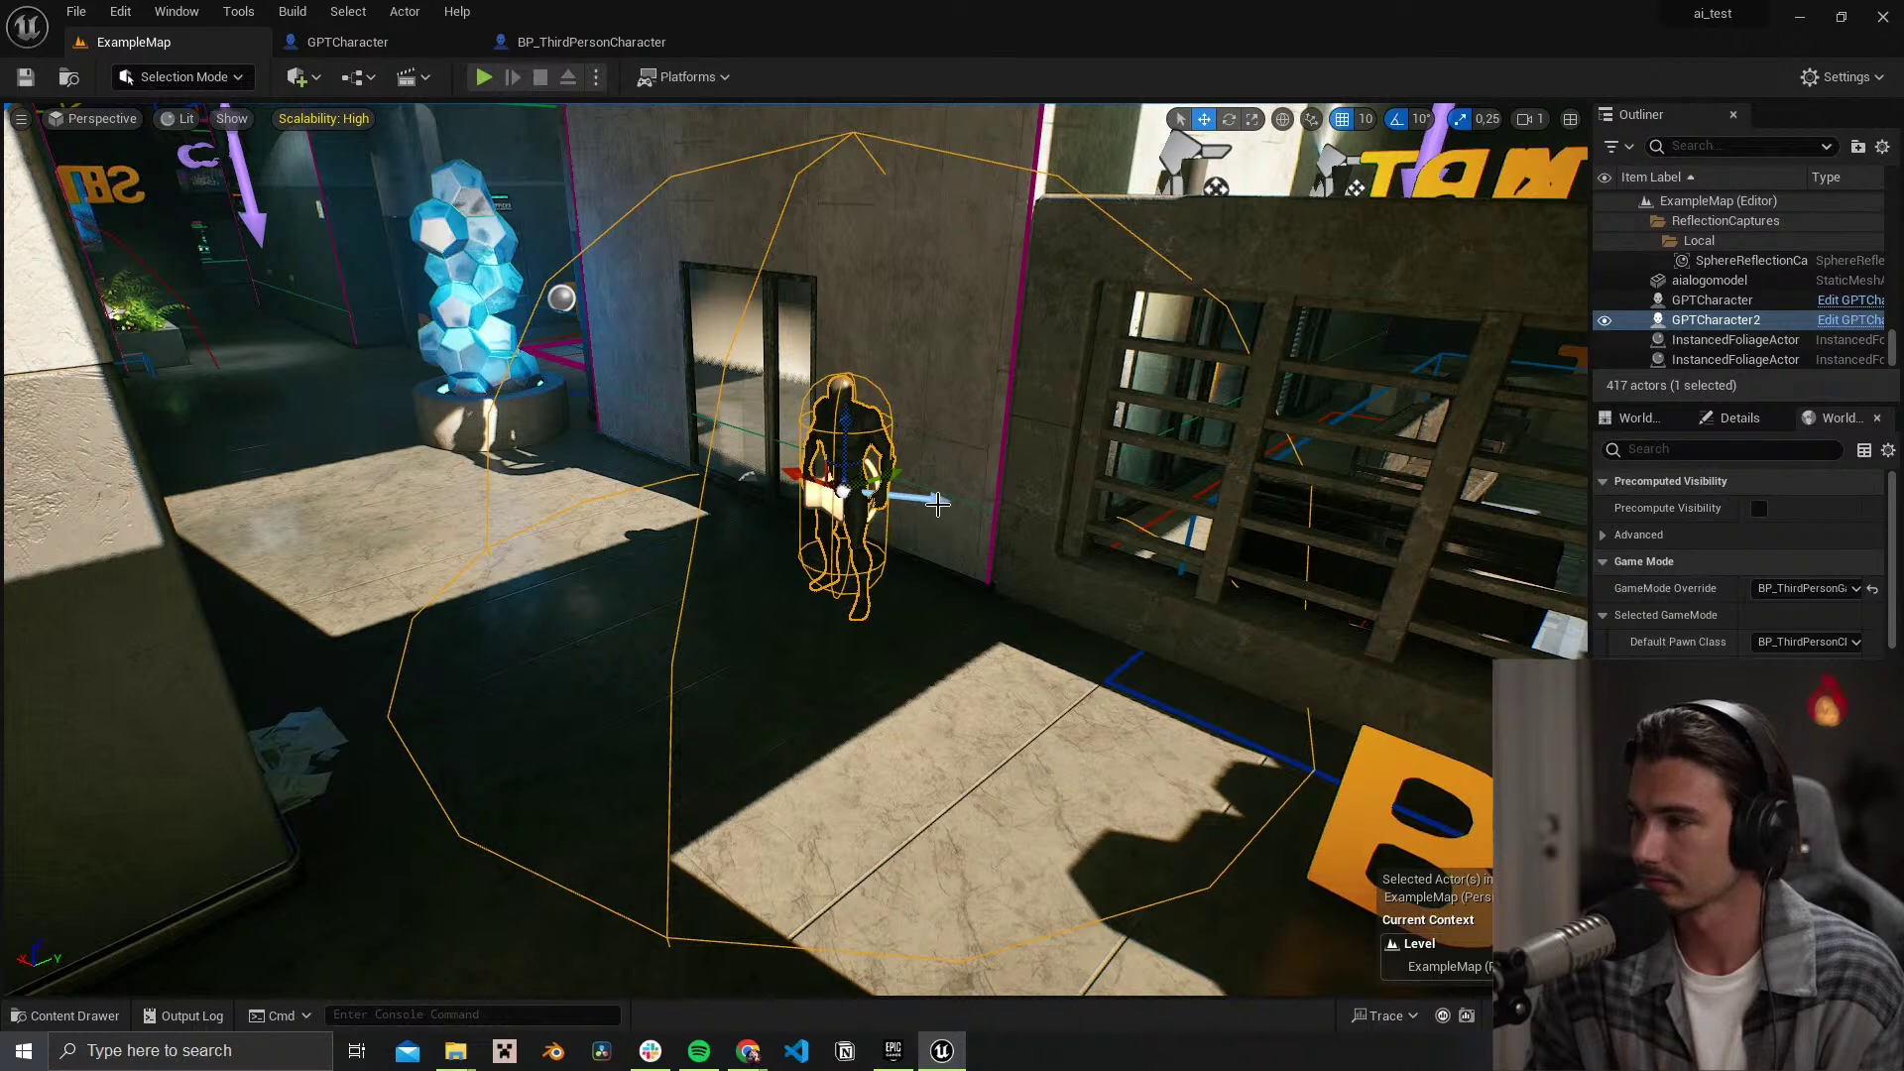
Step: Open the GPTCharacter blueprint and look over the whole Process Response section of its Event Graph
{"action": "left_click", "coordinate": [394, 45]}
{"action": "scroll", "coordinate": [1035, 372], "scroll_direction": "down", "scroll_amount": 4}
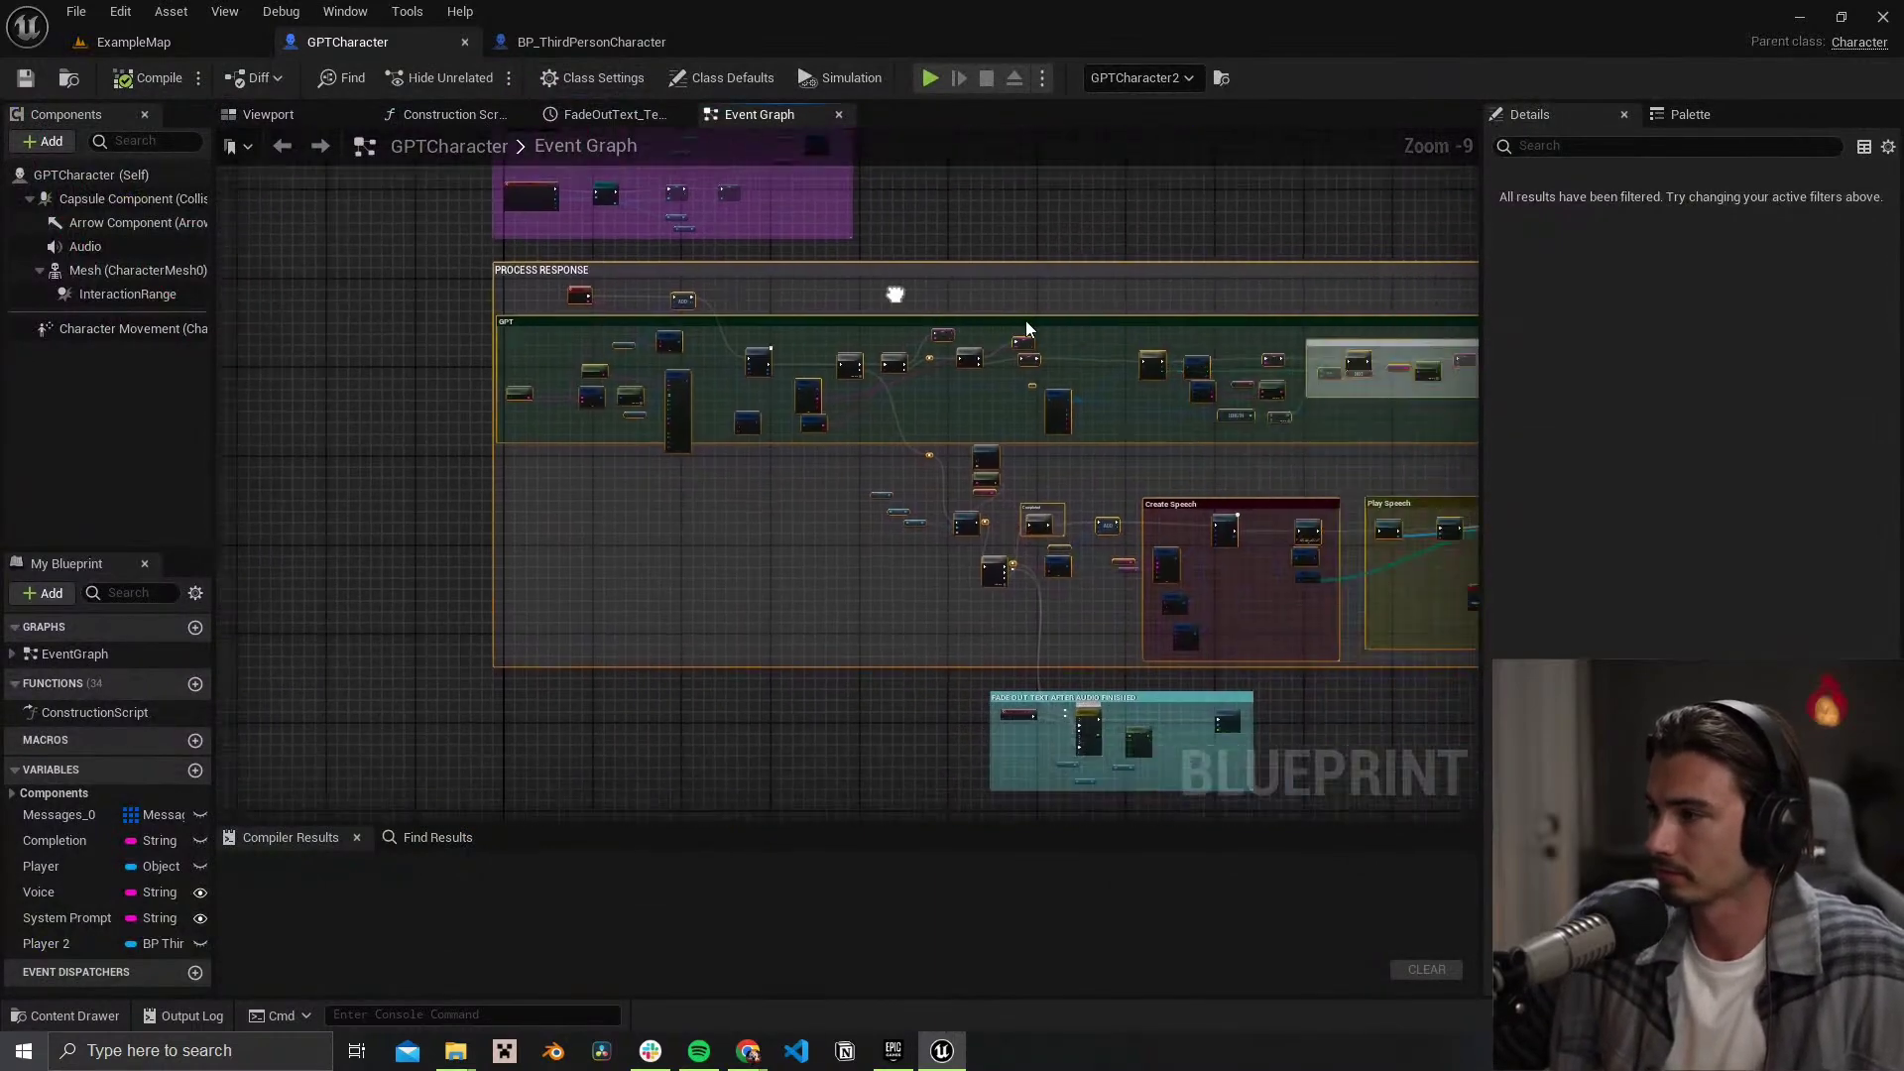
{"action": "scroll", "coordinate": [728, 283], "scroll_direction": "up", "scroll_amount": 1}
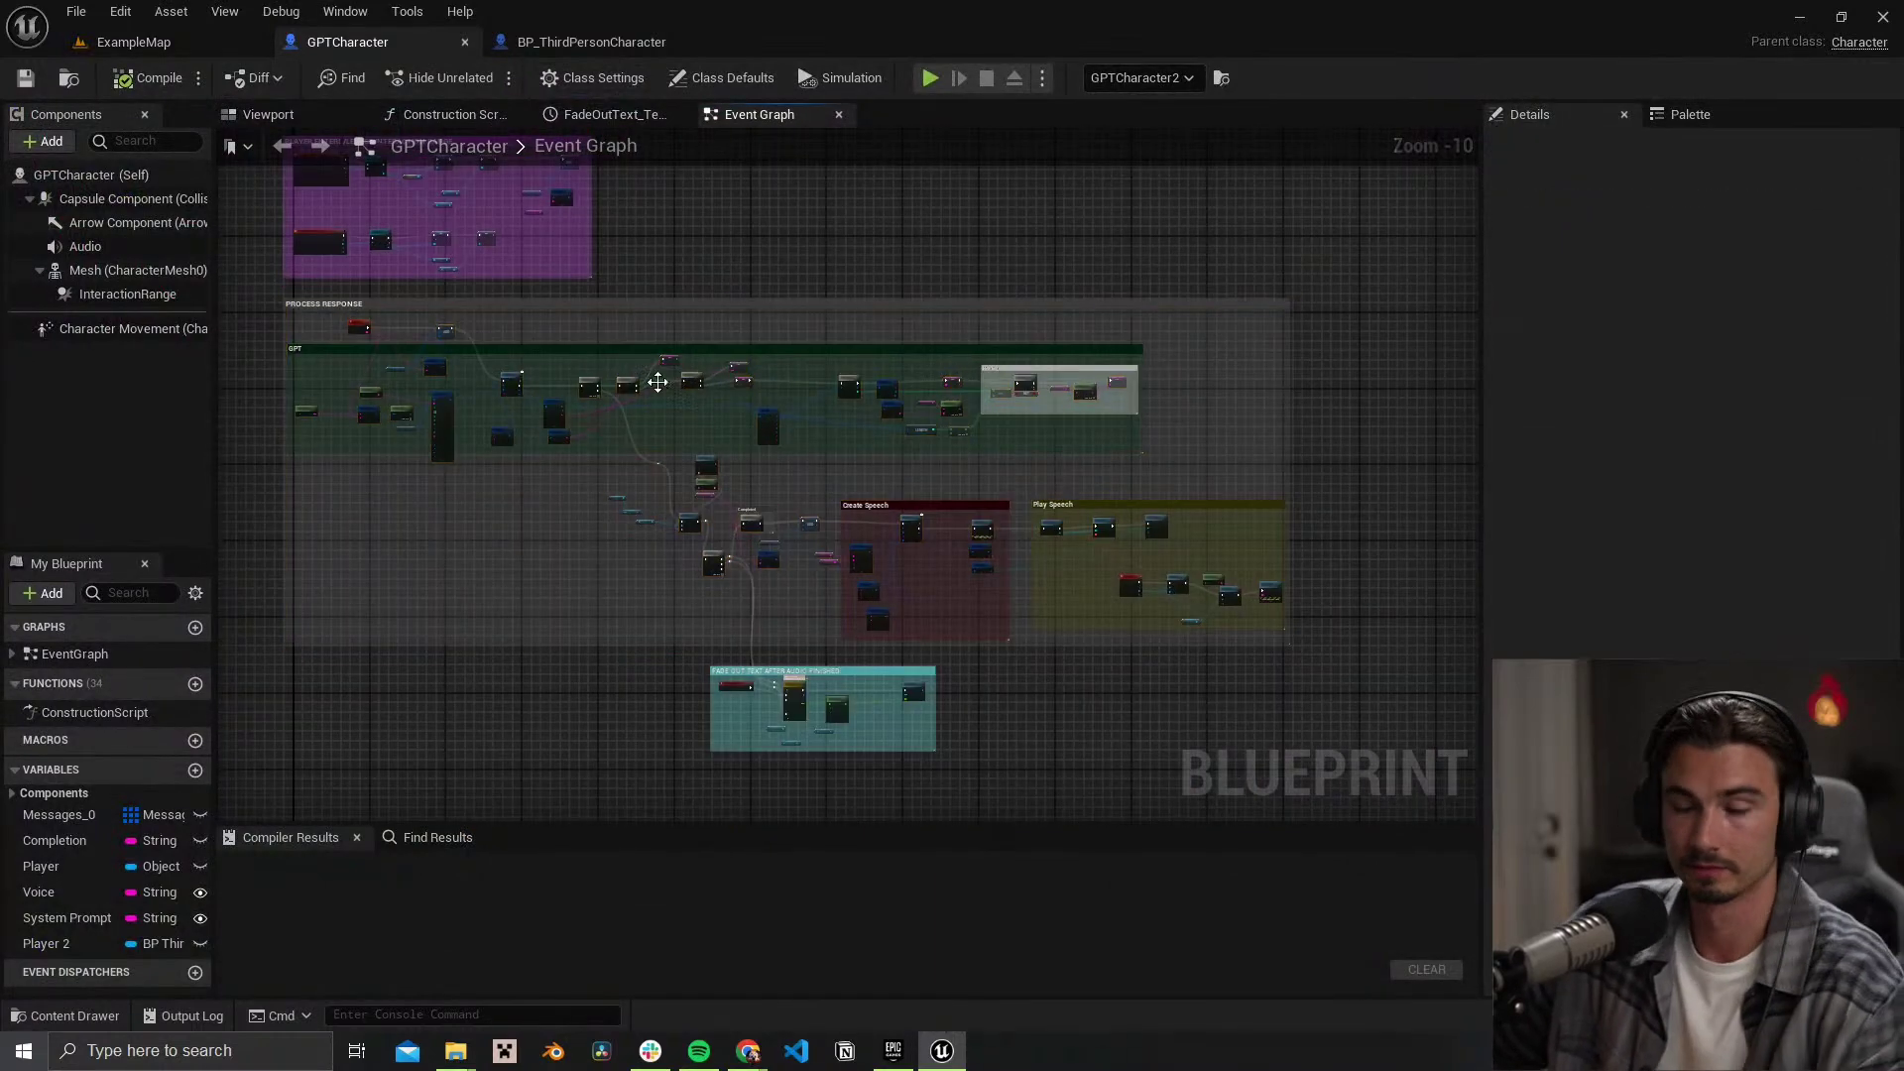
{"action": "left_click_drag", "start_coordinate": [274, 289], "coordinate": [1353, 756]}
{"action": "left_click", "coordinate": [1313, 705]}
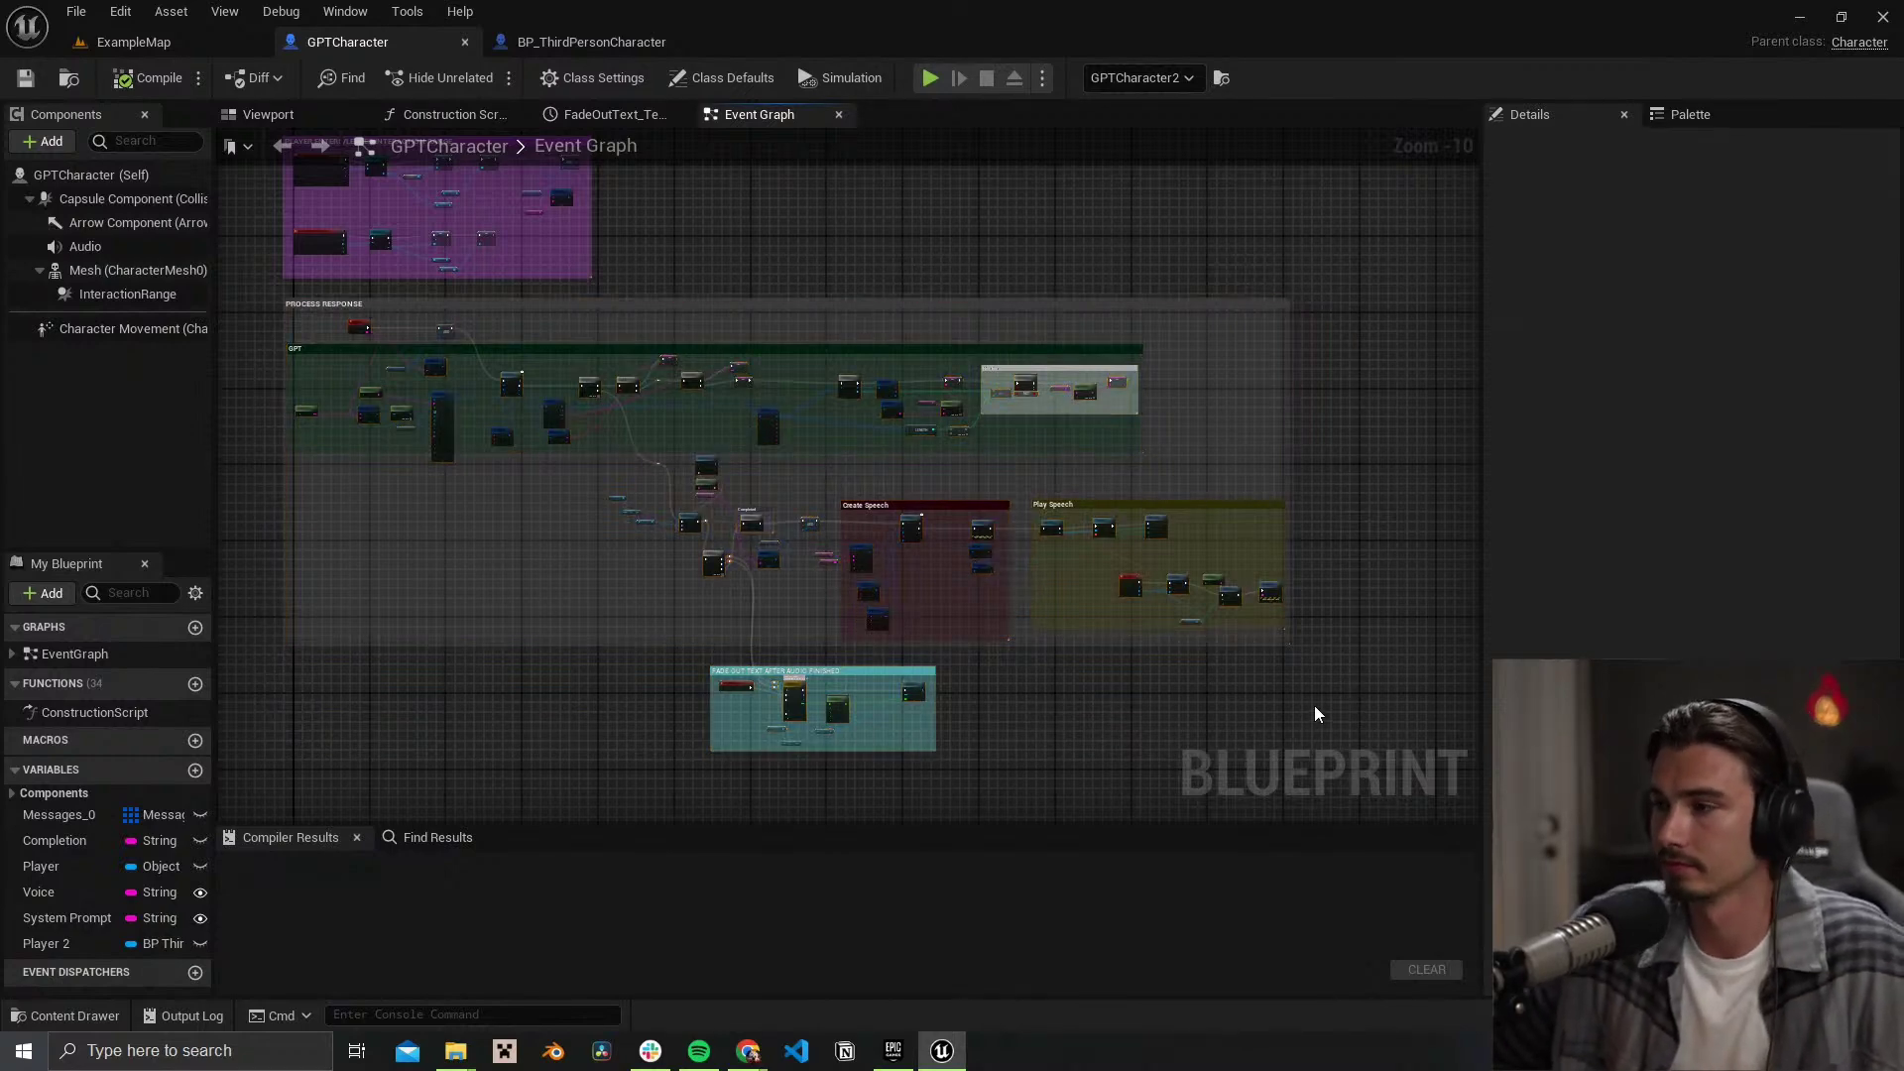
{"action": "left_click_drag", "start_coordinate": [281, 307], "coordinate": [1299, 734]}
{"action": "left_click", "coordinate": [1291, 728]}
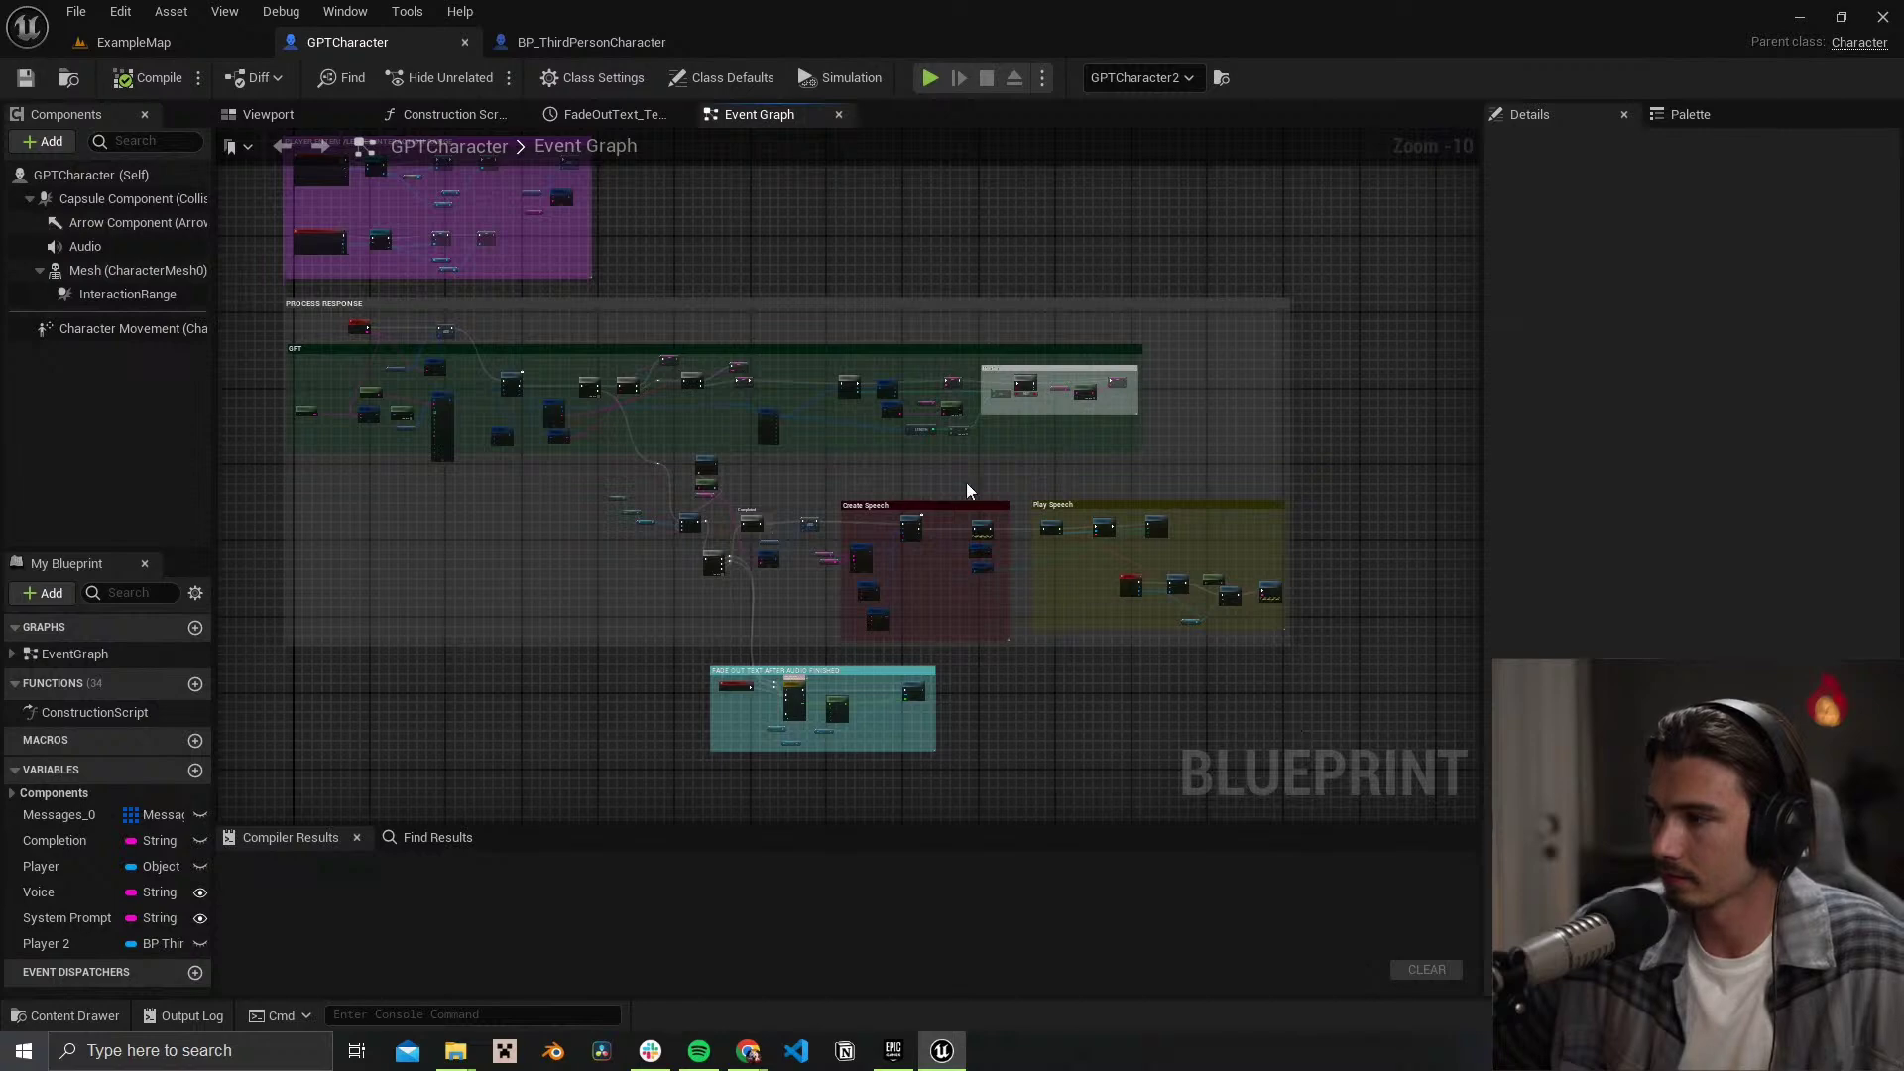
Step: Examine the nodes of the GPT, Create Speech and Play Speech groups in GPTCharacter's Event Graph up close
{"action": "scroll", "coordinate": [341, 417], "scroll_direction": "up", "scroll_amount": 4}
{"action": "left_click_drag", "start_coordinate": [258, 295], "coordinate": [1279, 311]}
{"action": "scroll", "coordinate": [1291, 504], "scroll_direction": "up", "scroll_amount": 1}
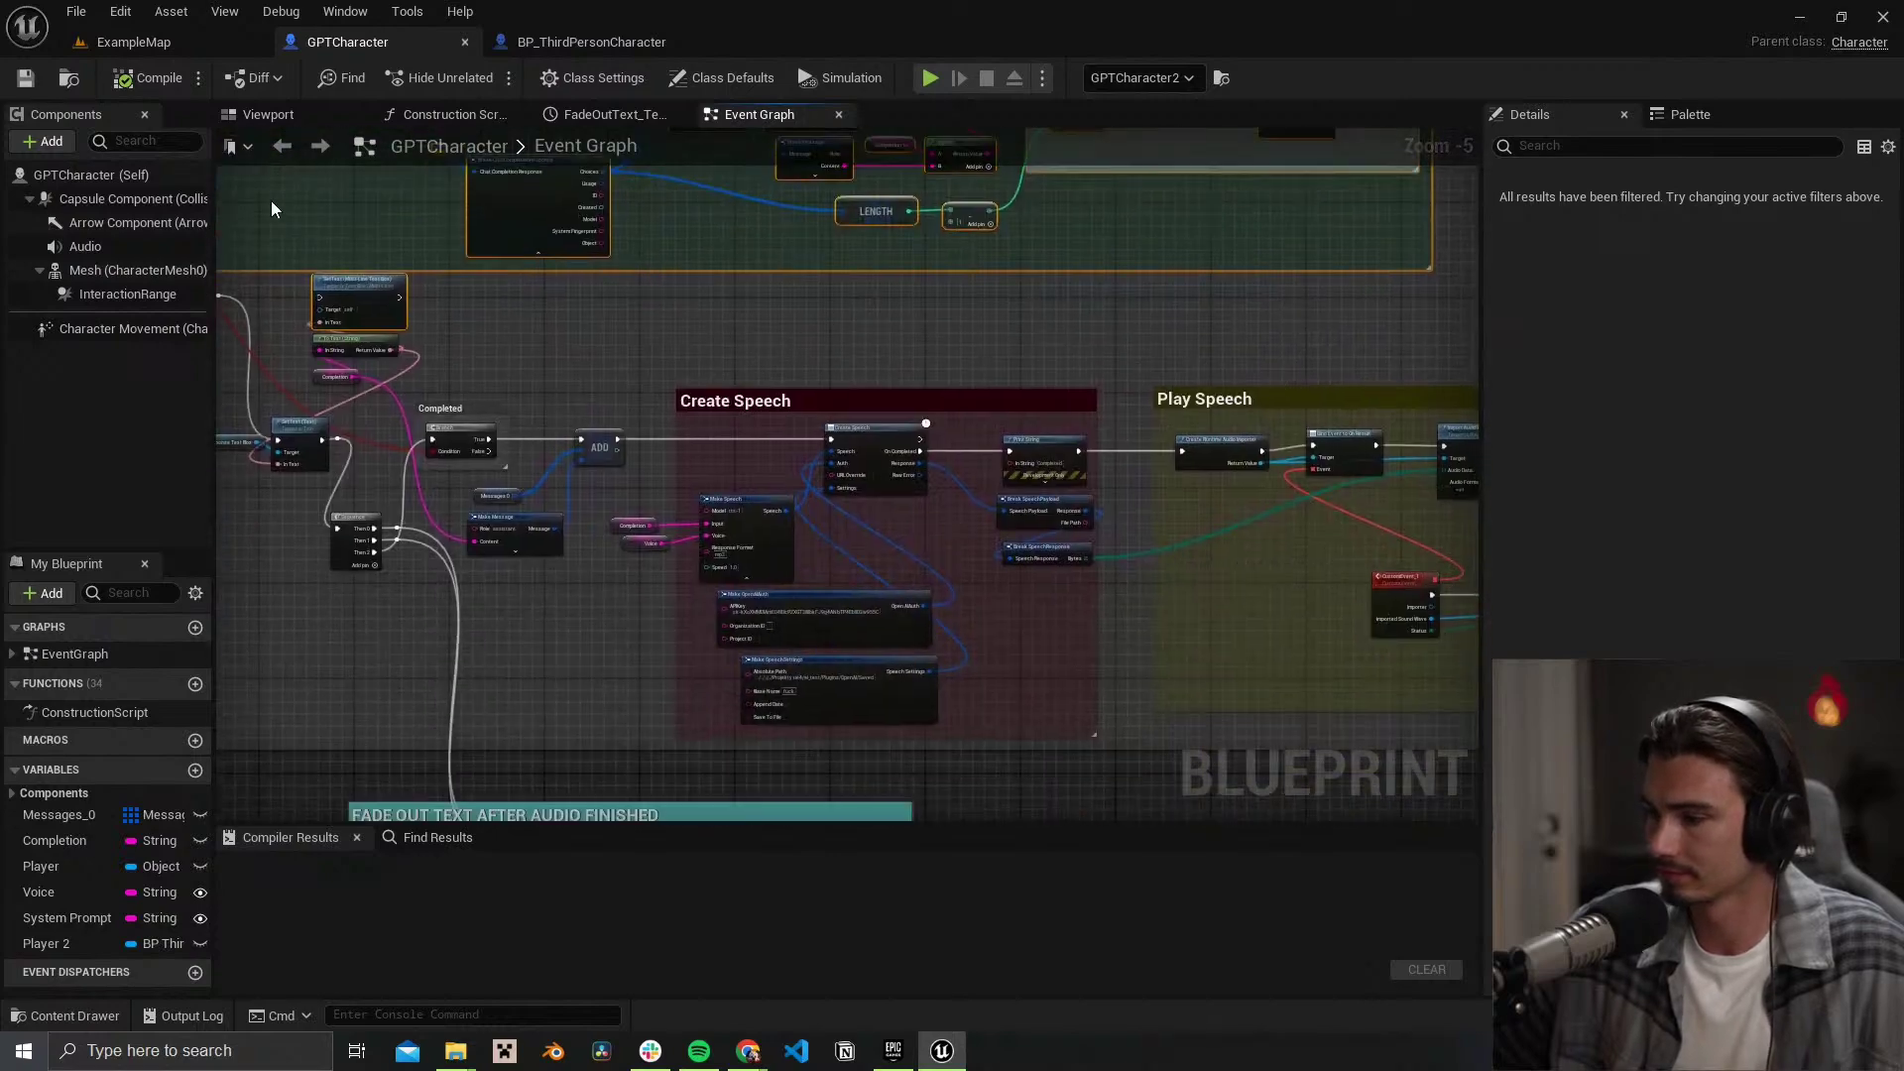
{"action": "left_click_drag", "start_coordinate": [659, 349], "coordinate": [1124, 756]}
{"action": "left_click_drag", "start_coordinate": [1136, 701], "coordinate": [716, 652]}
{"action": "left_click_drag", "start_coordinate": [710, 291], "coordinate": [1379, 687]}
{"action": "left_click", "coordinate": [1401, 661]}
{"action": "scroll", "coordinate": [896, 476], "scroll_direction": "down", "scroll_amount": 3}
{"action": "scroll", "coordinate": [603, 349], "scroll_direction": "up", "scroll_amount": 4}
{"action": "left_click_drag", "start_coordinate": [603, 349], "coordinate": [1479, 633]}
{"action": "scroll", "coordinate": [854, 478], "scroll_direction": "up", "scroll_amount": 1}
{"action": "scroll", "coordinate": [854, 478], "scroll_direction": "up", "scroll_amount": 1}
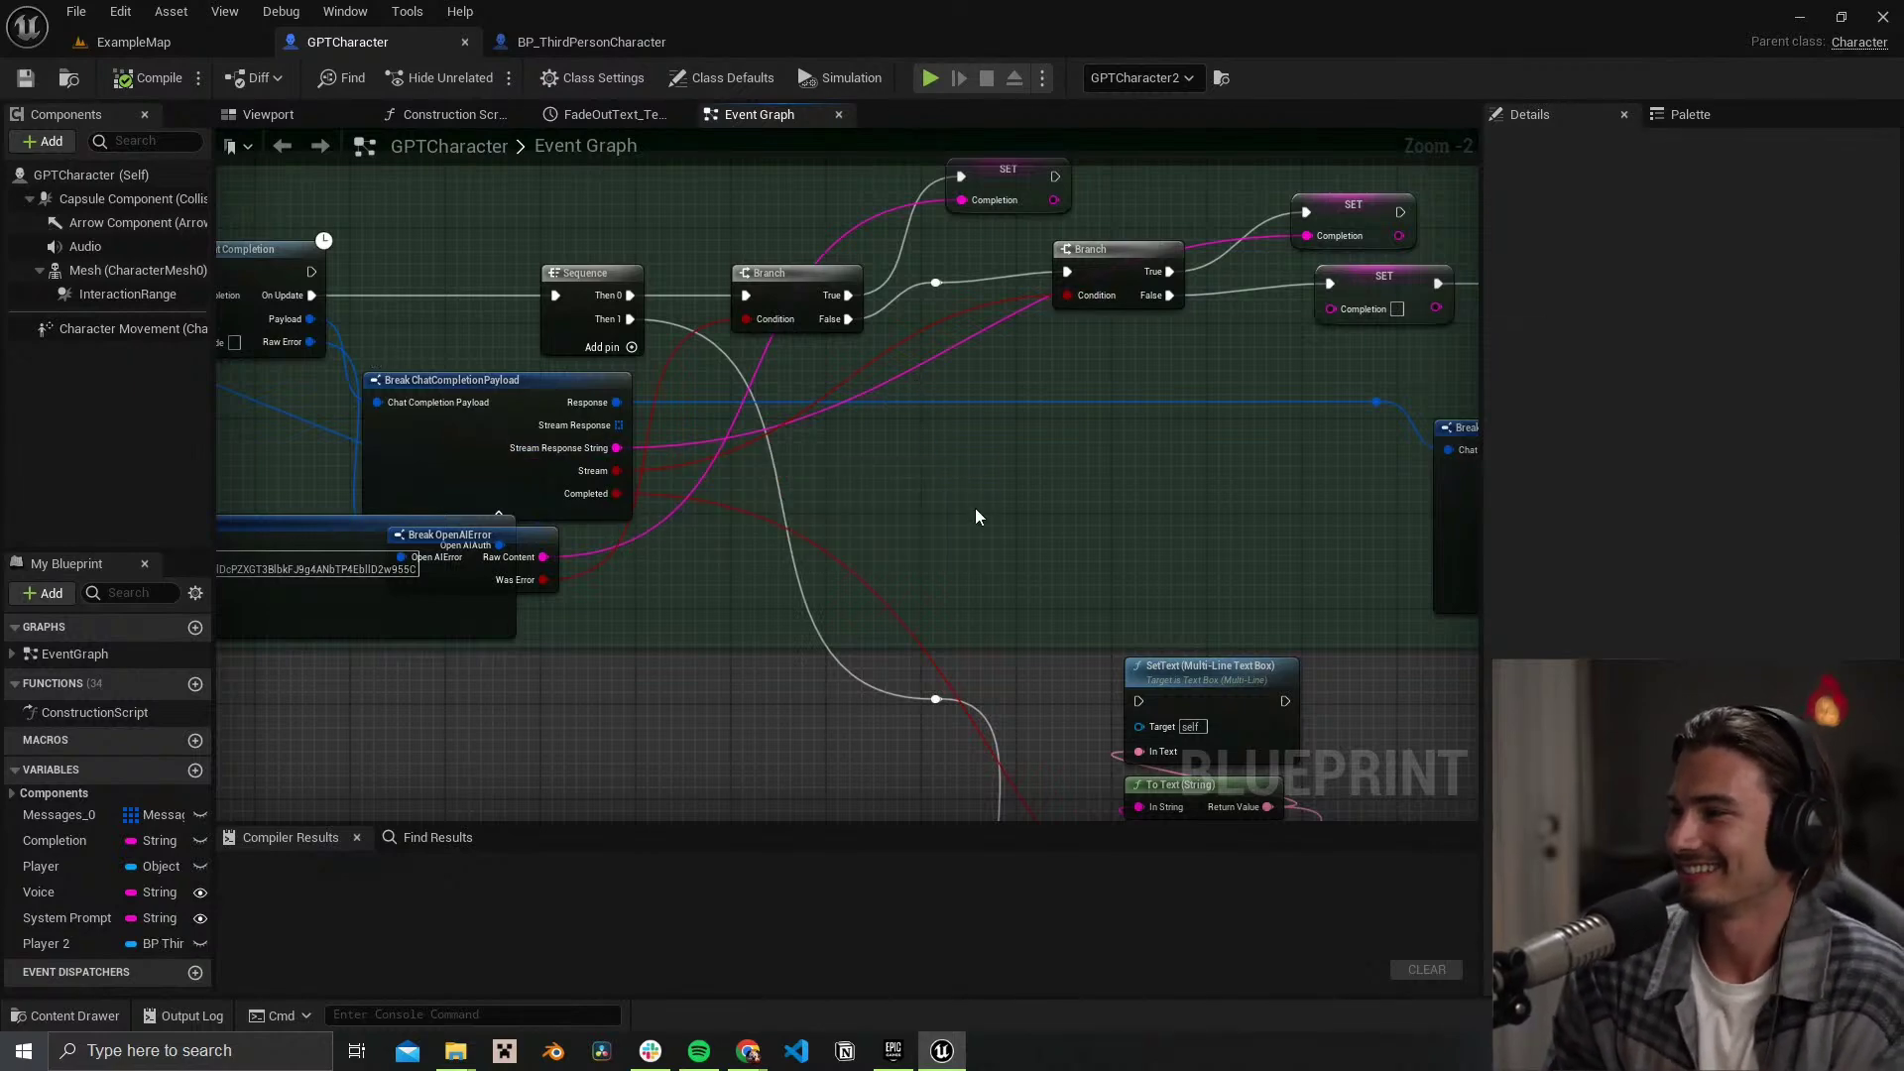
{"action": "scroll", "coordinate": [988, 518], "scroll_direction": "down", "scroll_amount": 3}
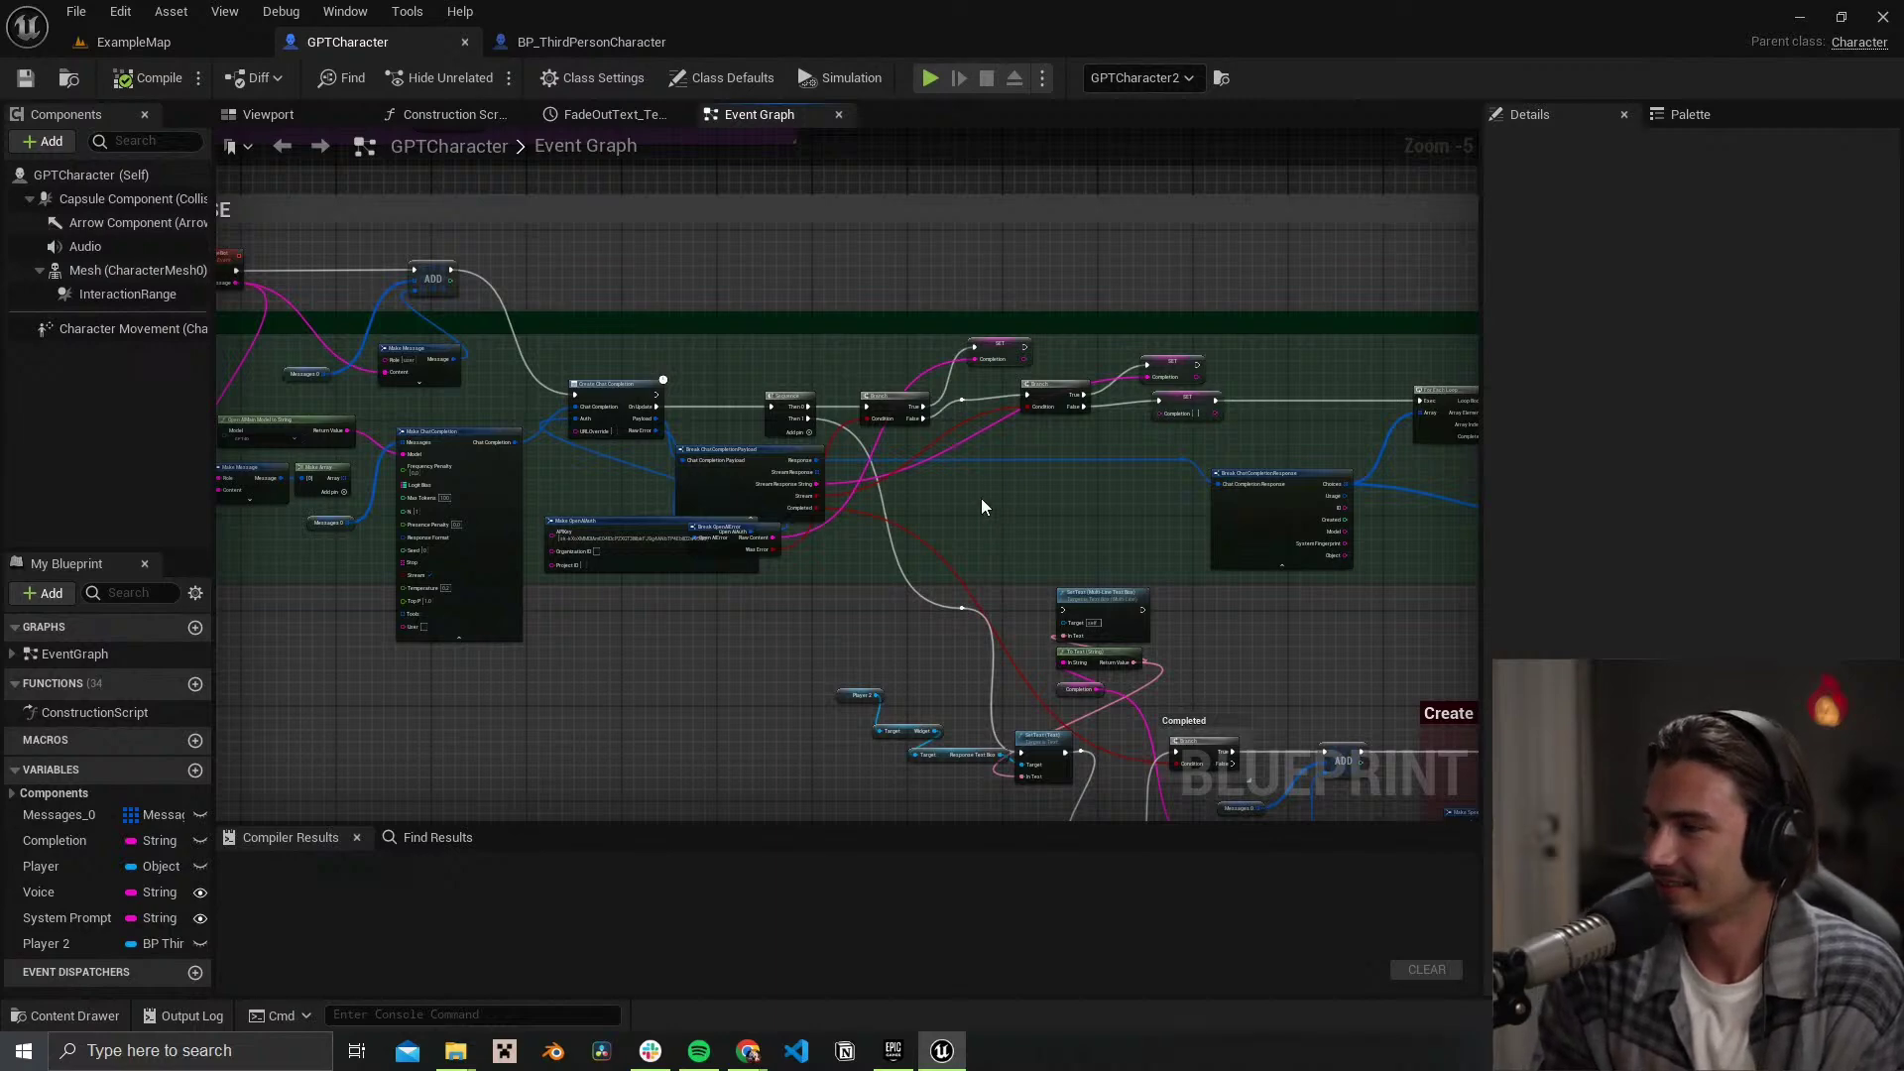
Step: Open the BP_ThirdPersonCharacter blueprint and examine its system prompt, chat and hold-Q-to-speak groups in the Event Graph
{"action": "left_click", "coordinate": [198, 51]}
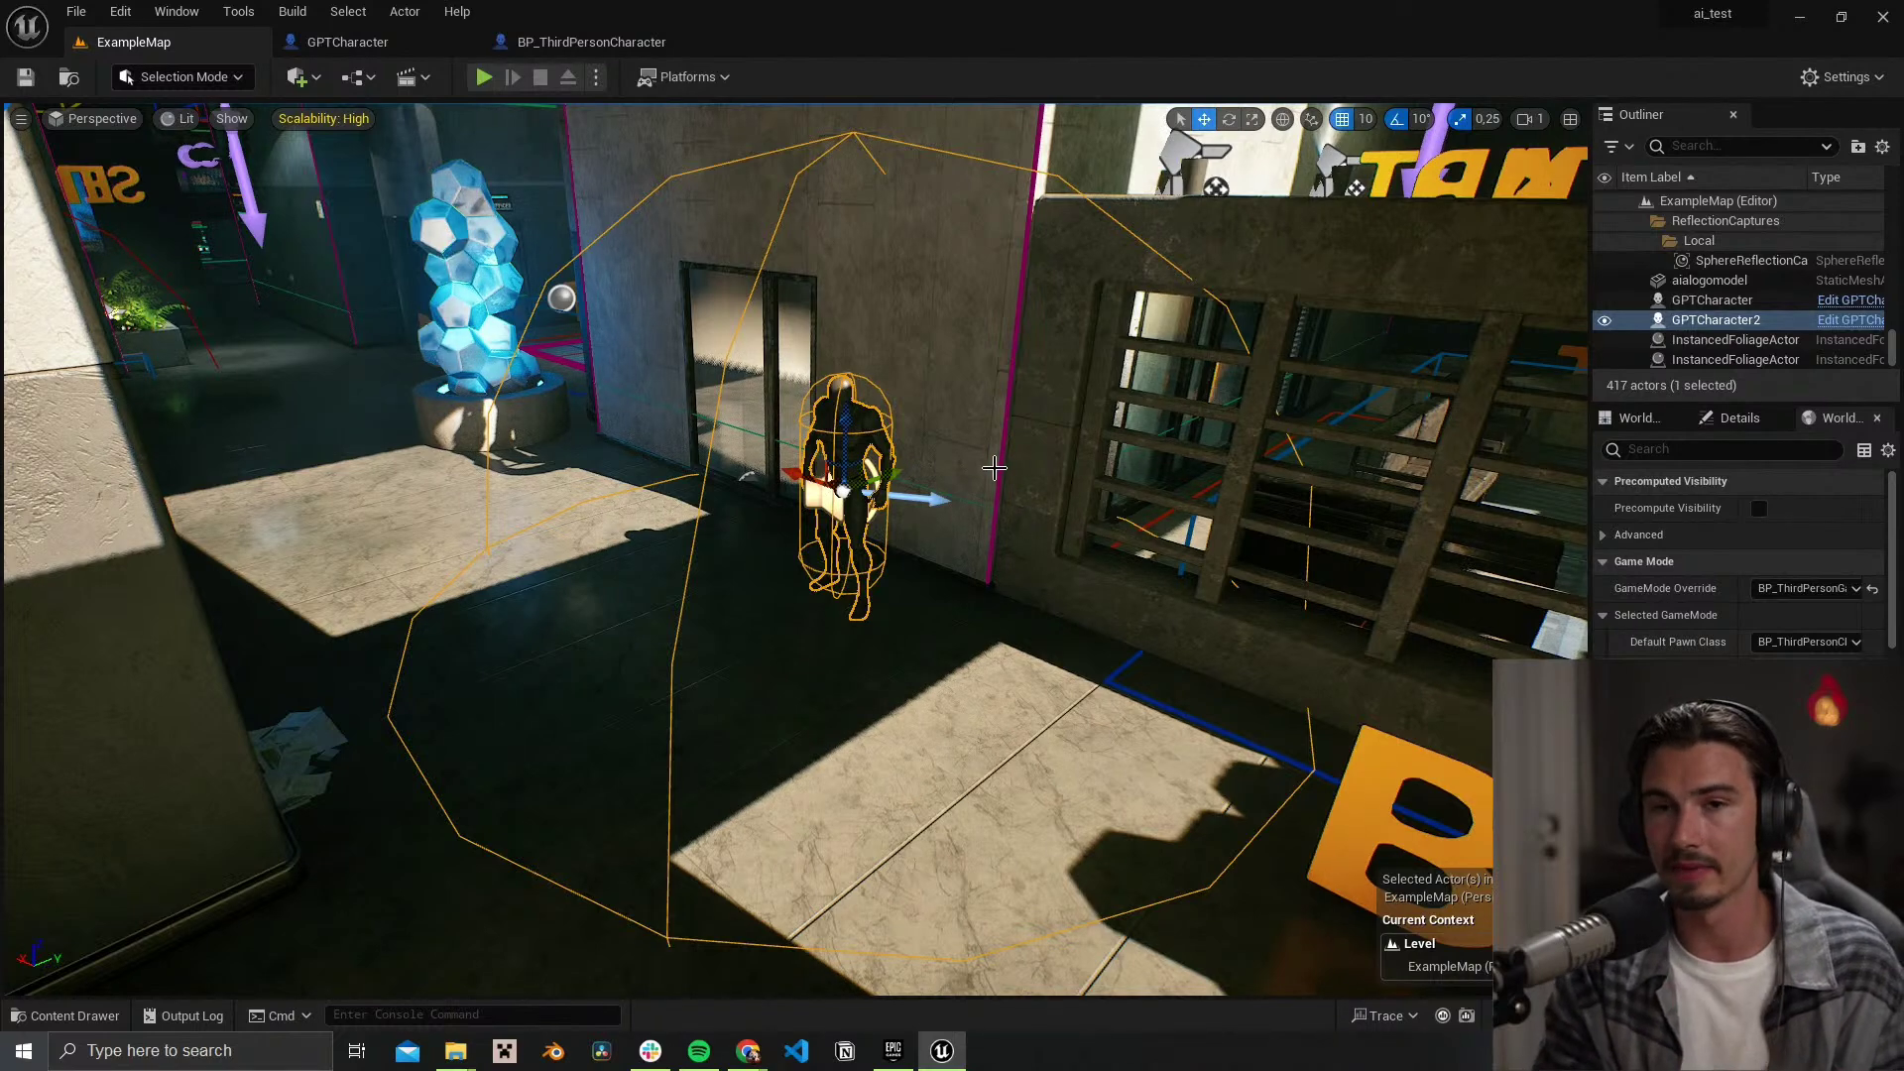
{"action": "left_click", "coordinate": [595, 41]}
{"action": "scroll", "coordinate": [734, 288], "scroll_direction": "down", "scroll_amount": 3}
{"action": "left_click_drag", "start_coordinate": [734, 288], "coordinate": [819, 729]}
{"action": "left_click_drag", "start_coordinate": [787, 548], "coordinate": [792, 422]}
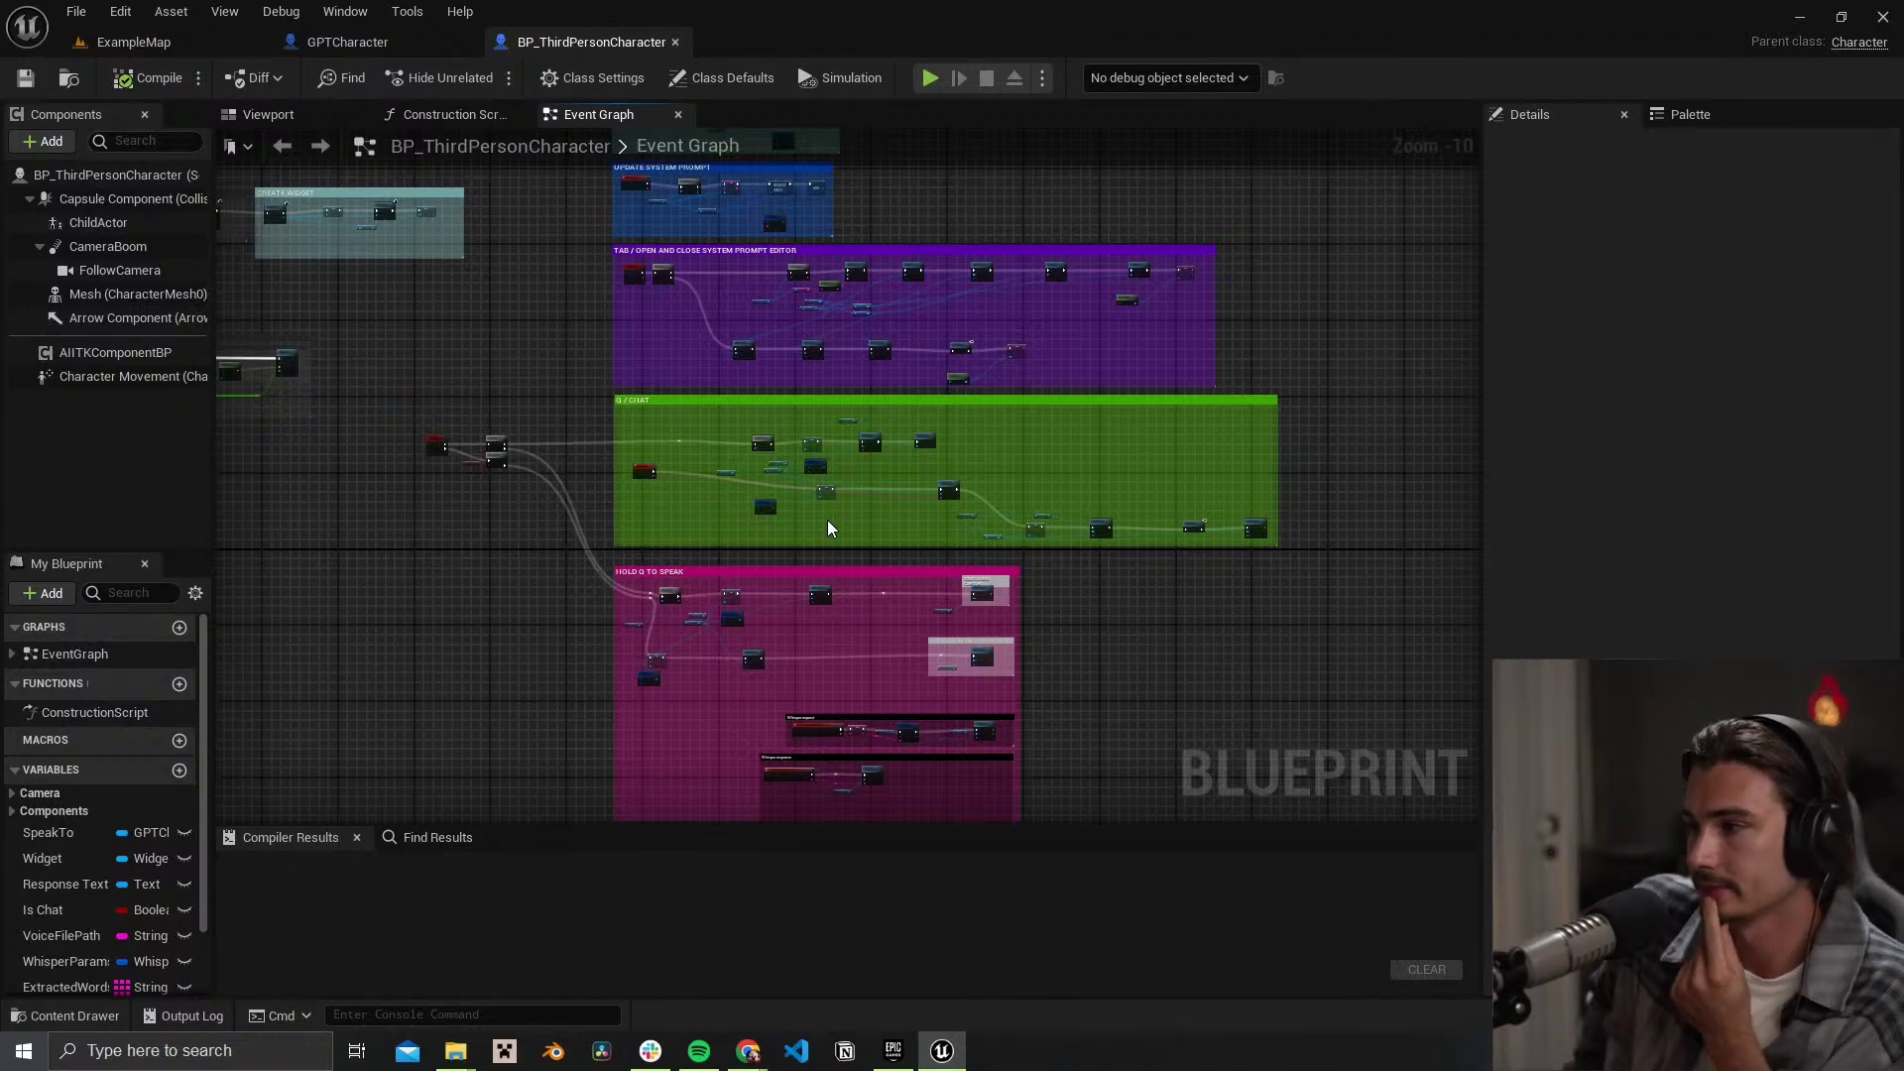
{"action": "left_click", "coordinate": [134, 41]}
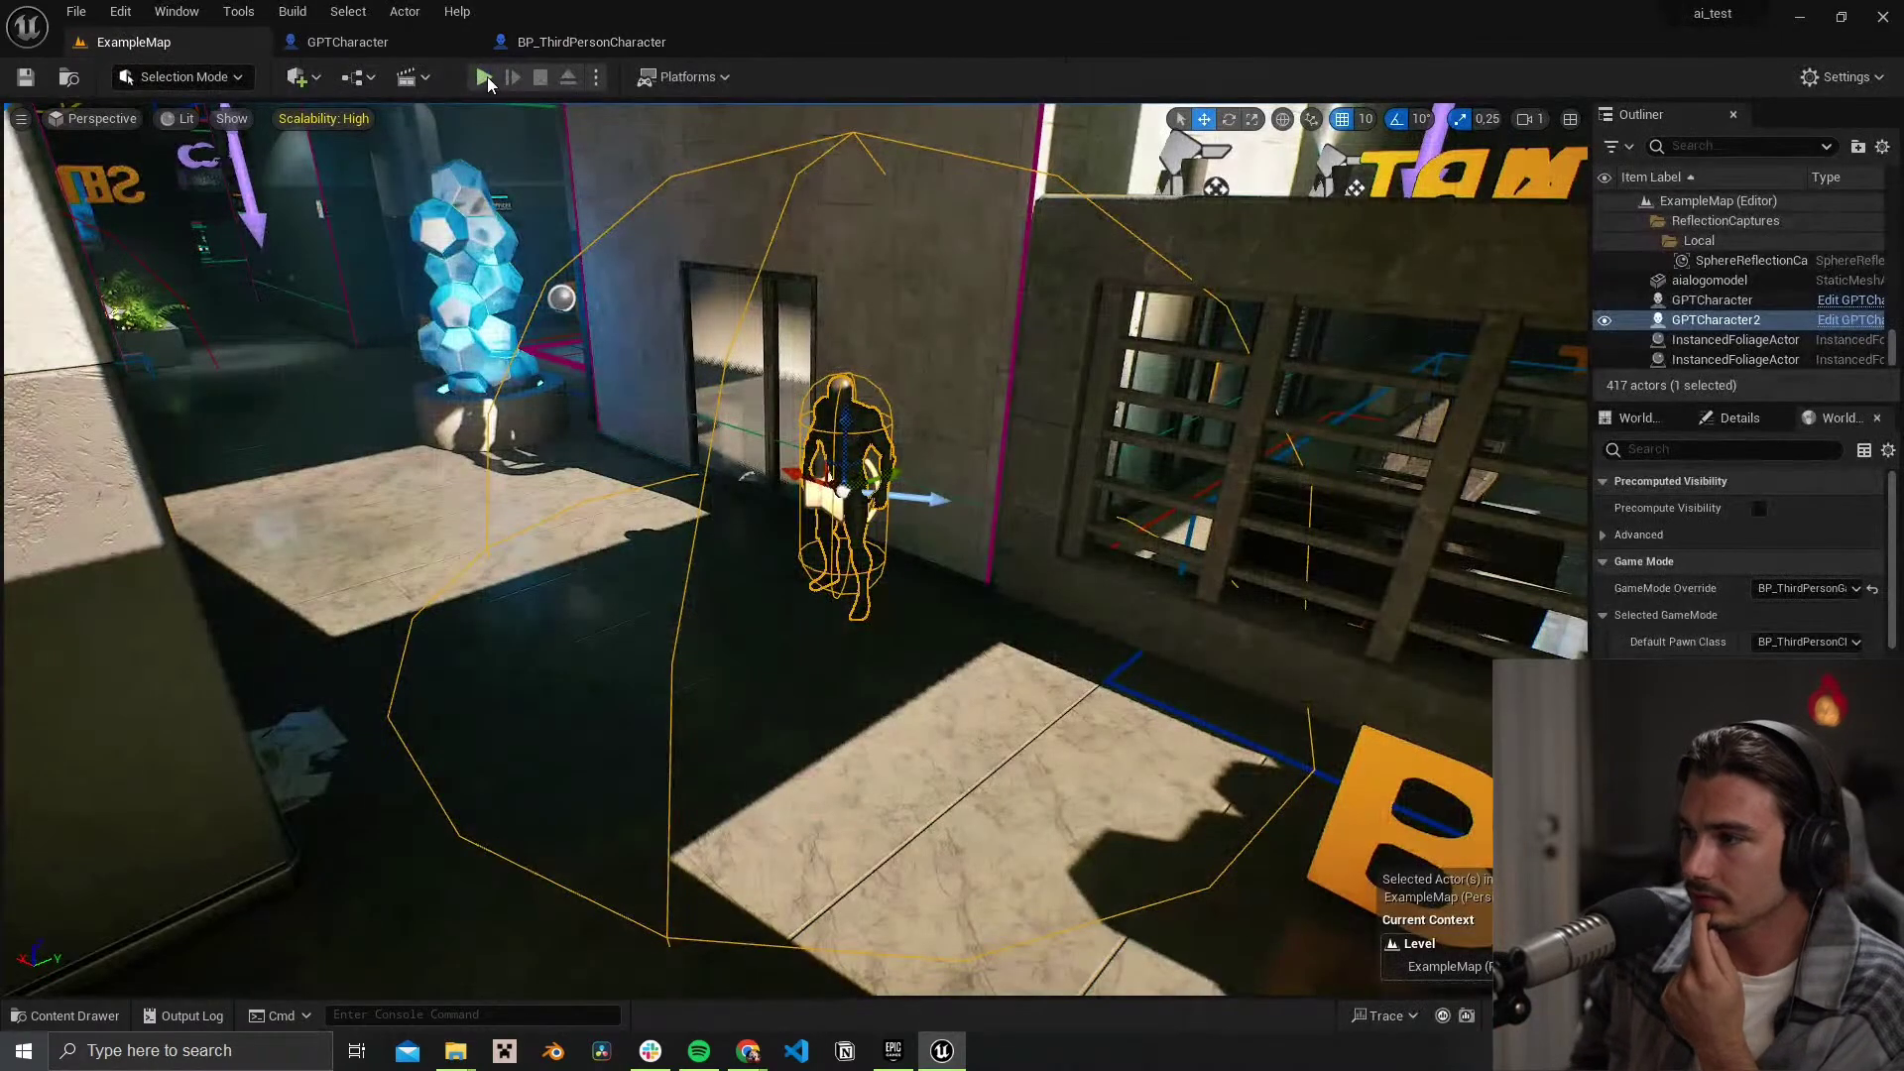
{"action": "left_click", "coordinate": [561, 44]}
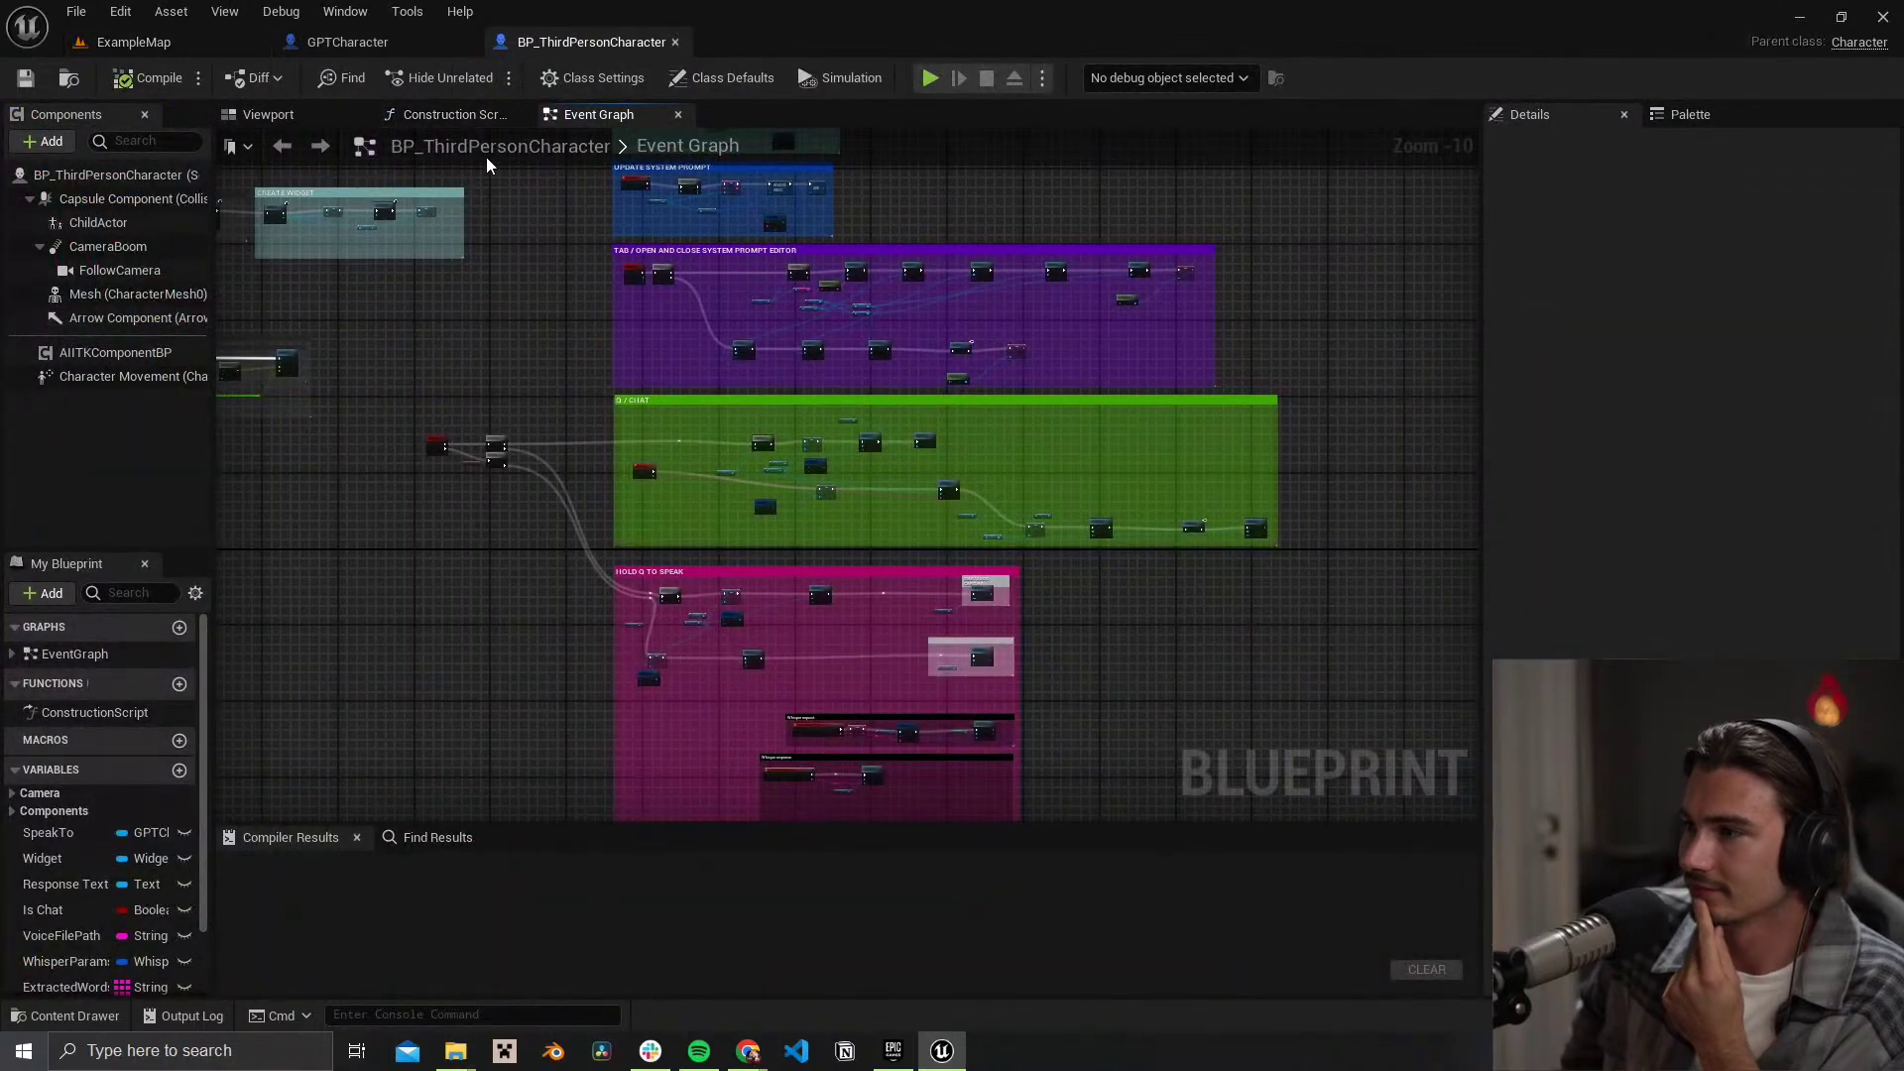
Step: Play the ExampleMap level in the editor and widen the game viewport by narrowing the Outliner and Details area
{"action": "left_click", "coordinate": [134, 41]}
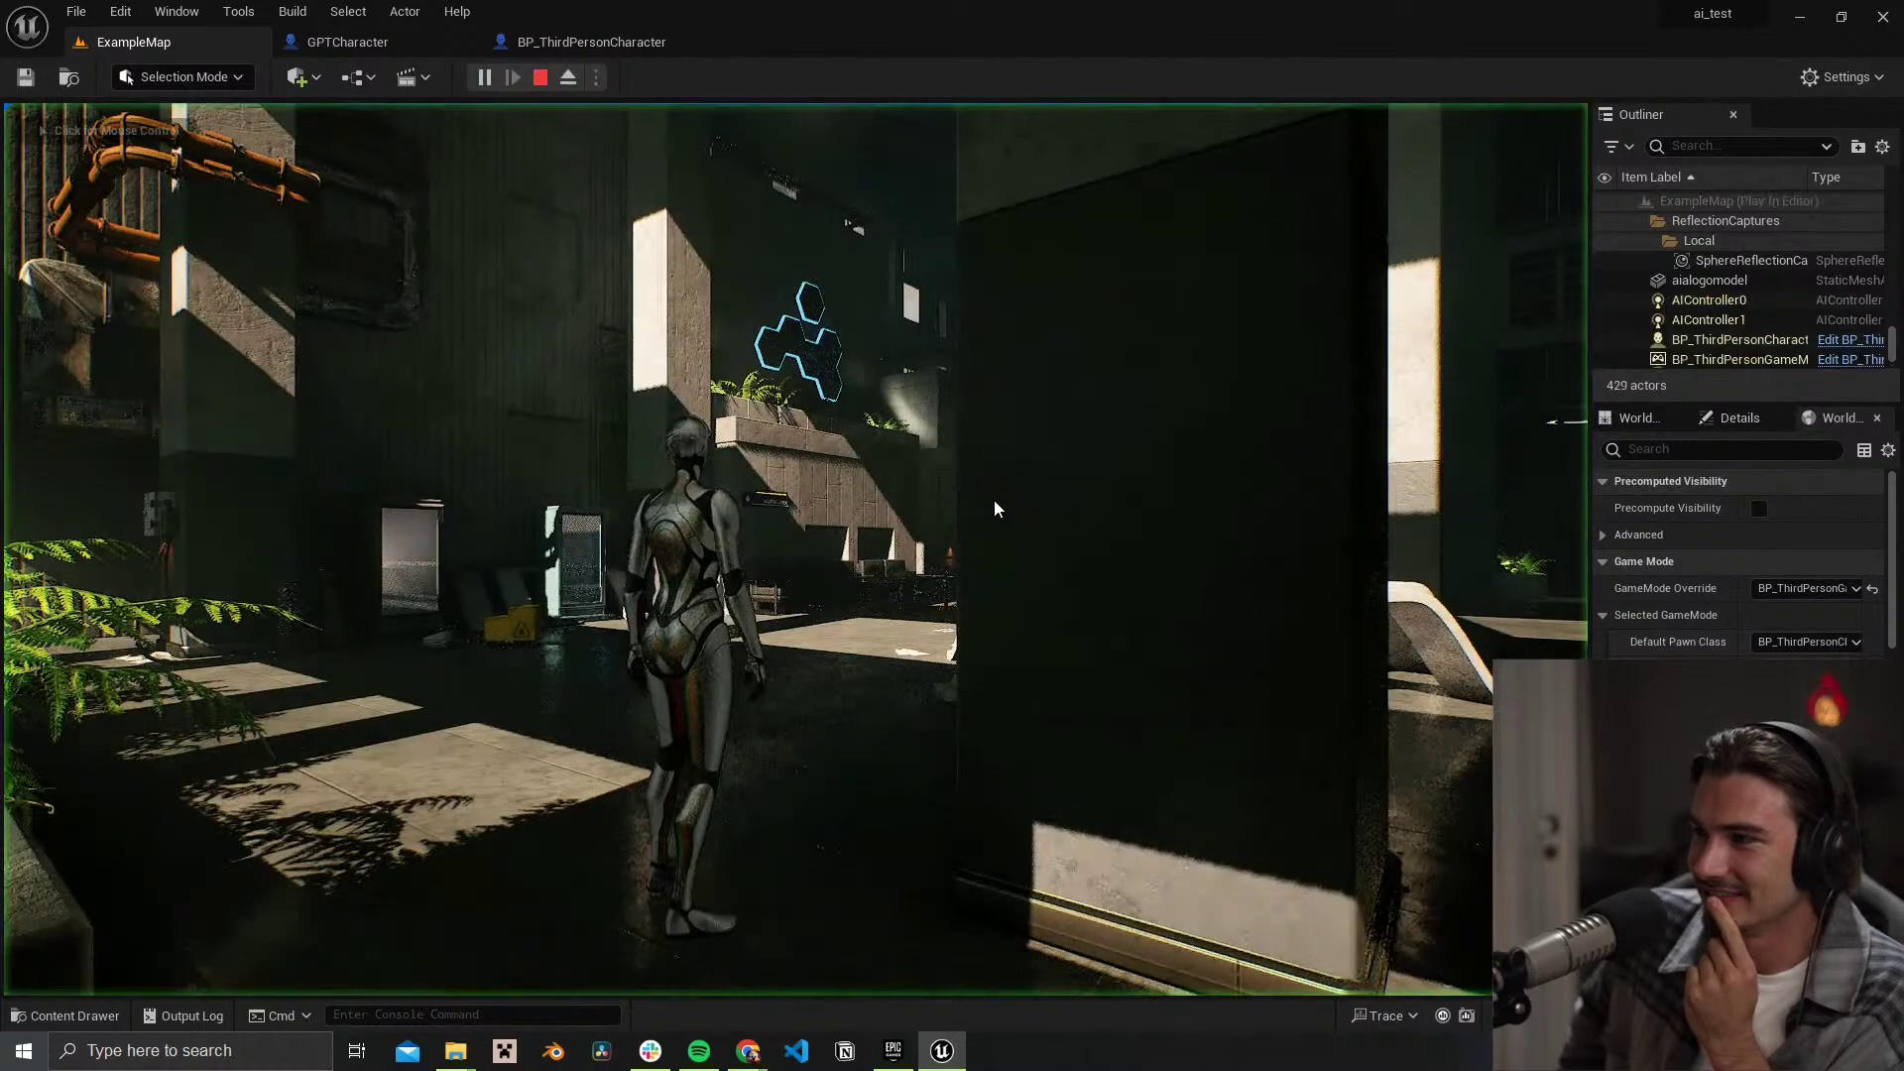
{"action": "left_click", "coordinate": [995, 508]}
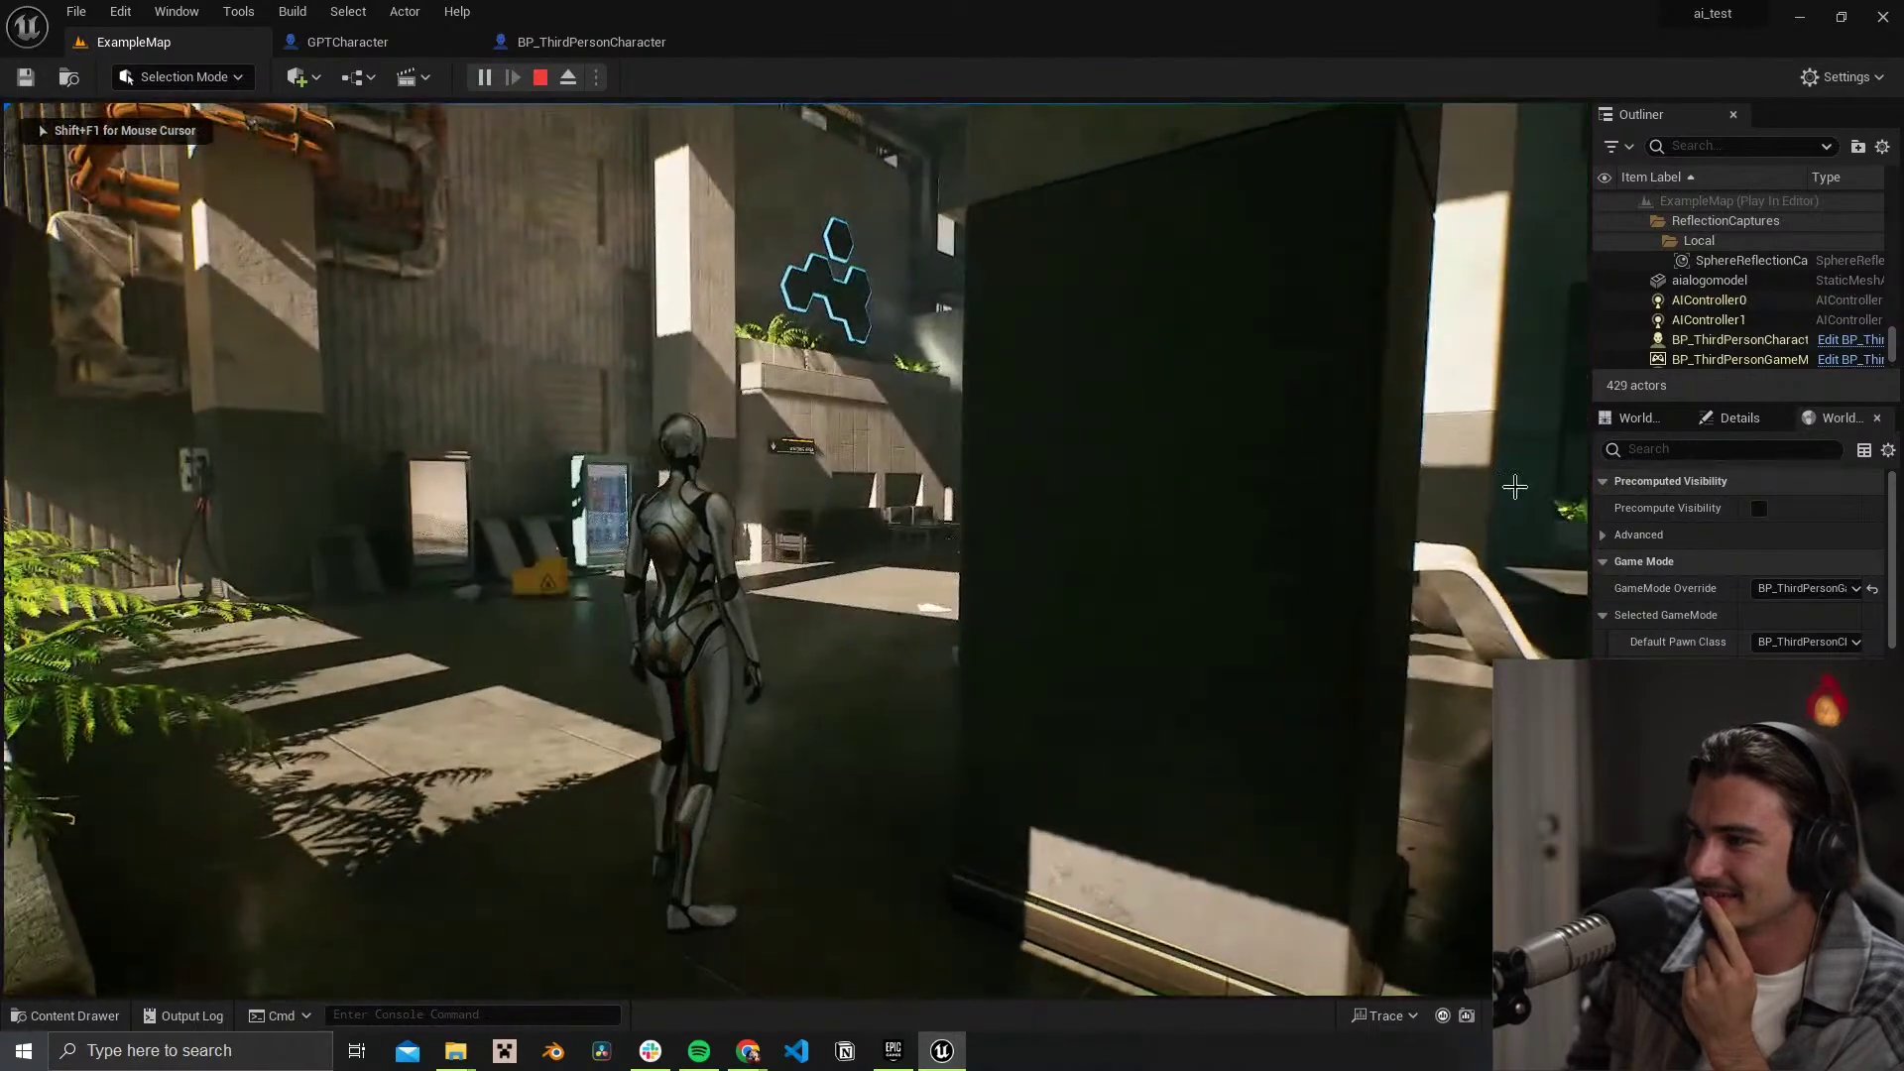
{"action": "key", "text": "Escape"}
{"action": "left_click_drag", "start_coordinate": [1589, 381], "coordinate": [1834, 357]}
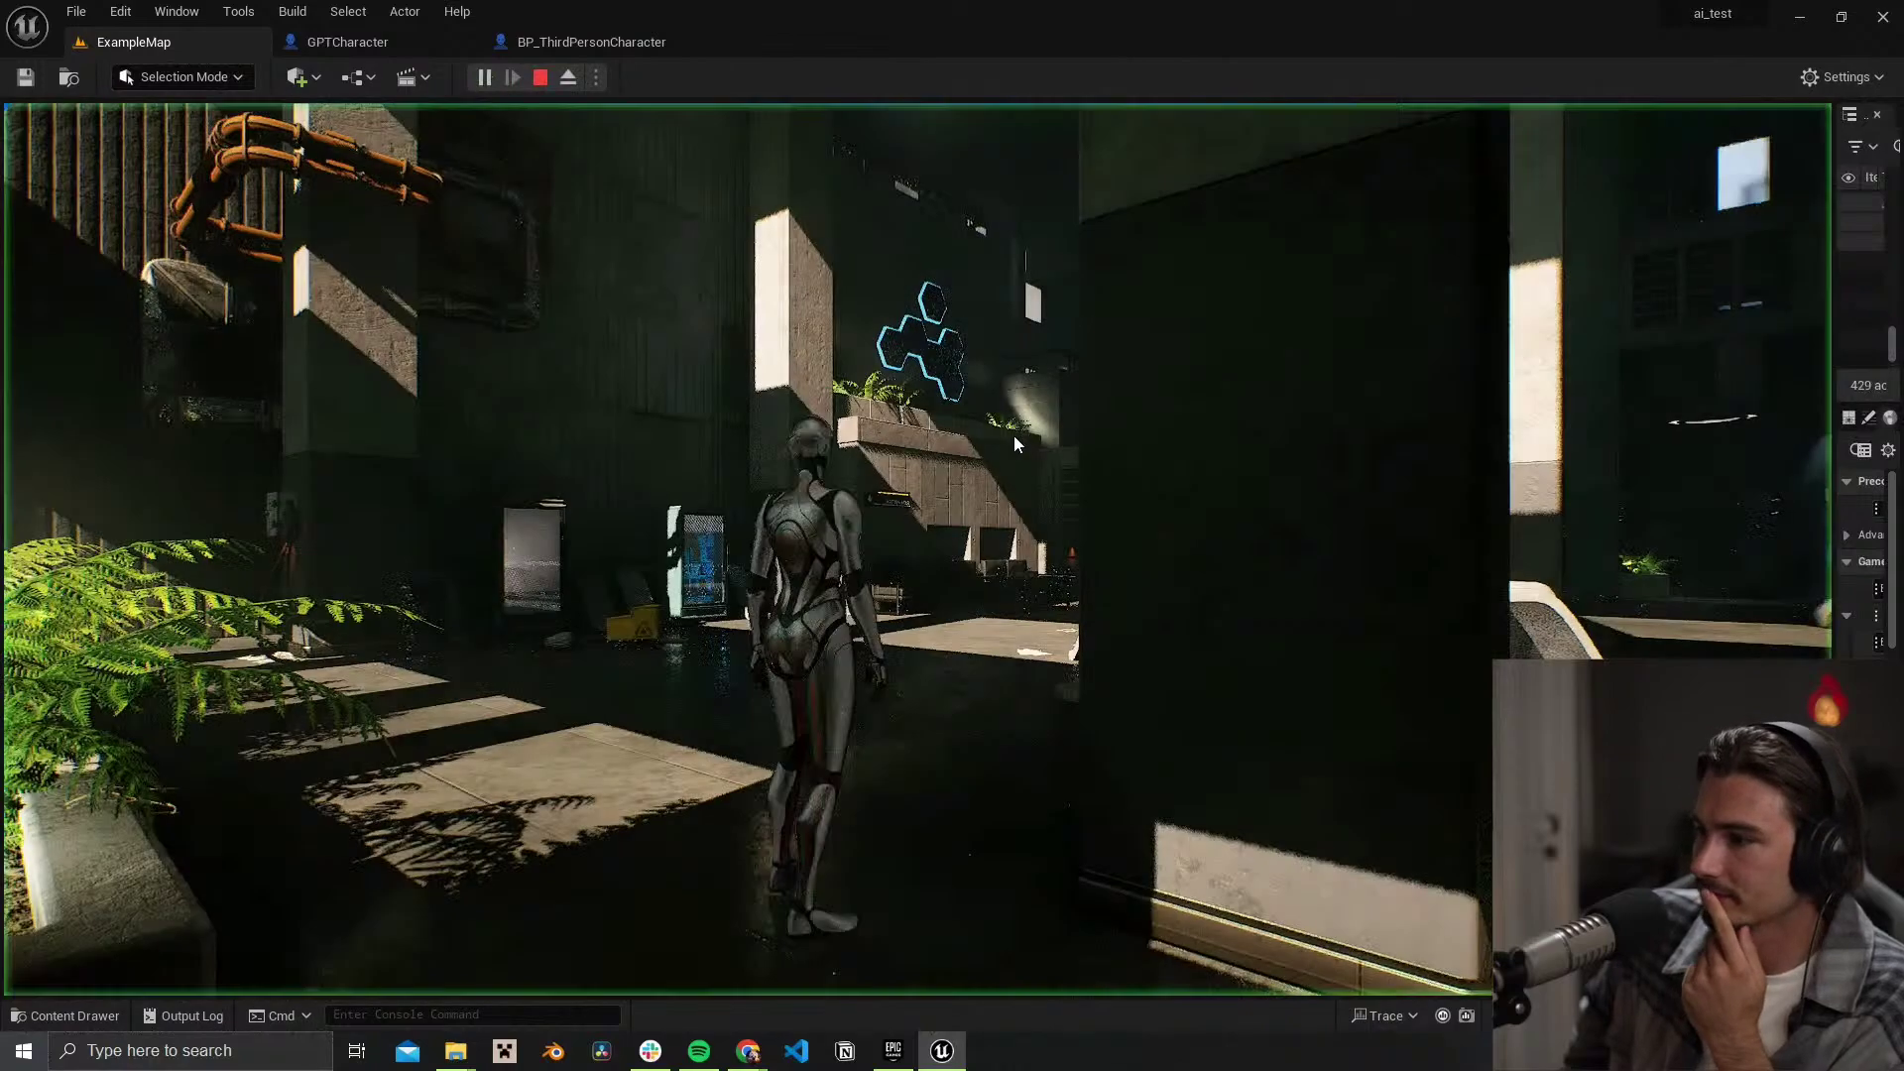
{"action": "left_click", "coordinate": [1007, 448]}
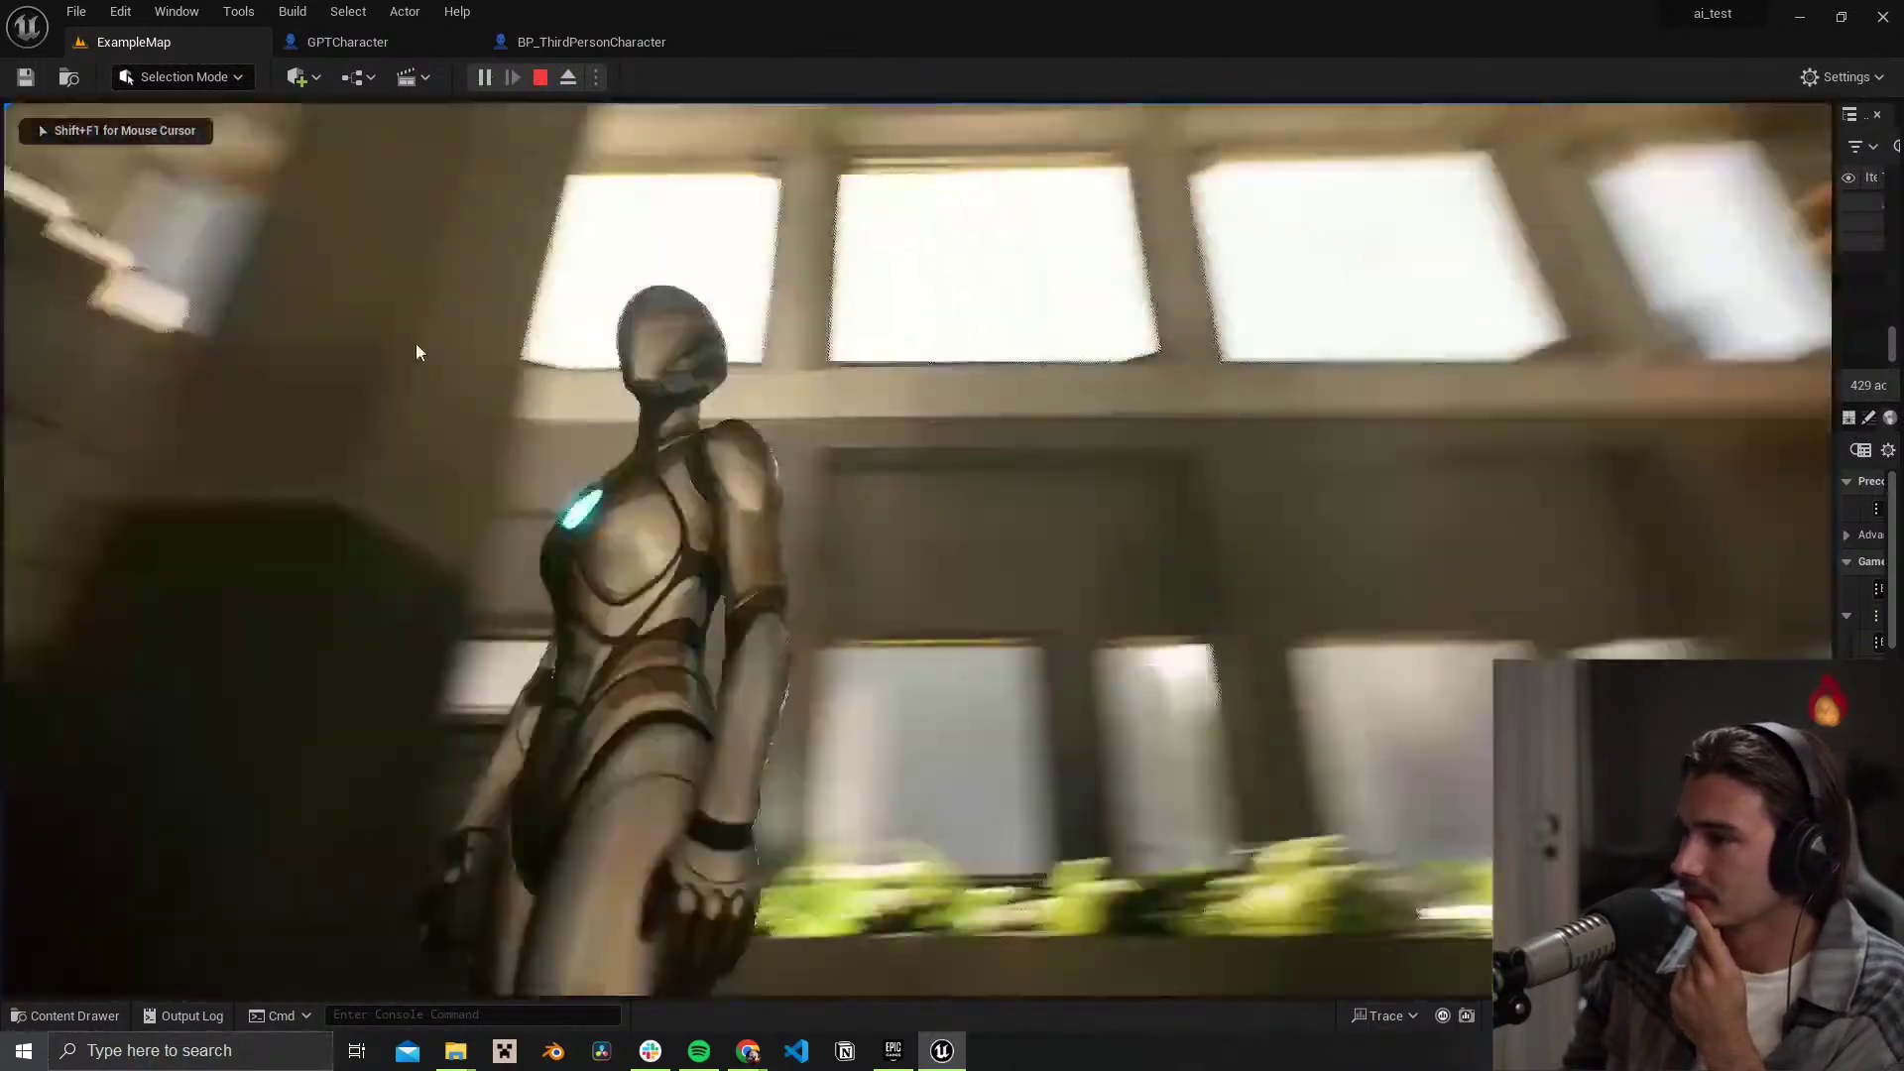
Step: Run the player character through the level to the dark humanoid beside the barred window and trigger the speak interaction
{"action": "key", "text": "w"}
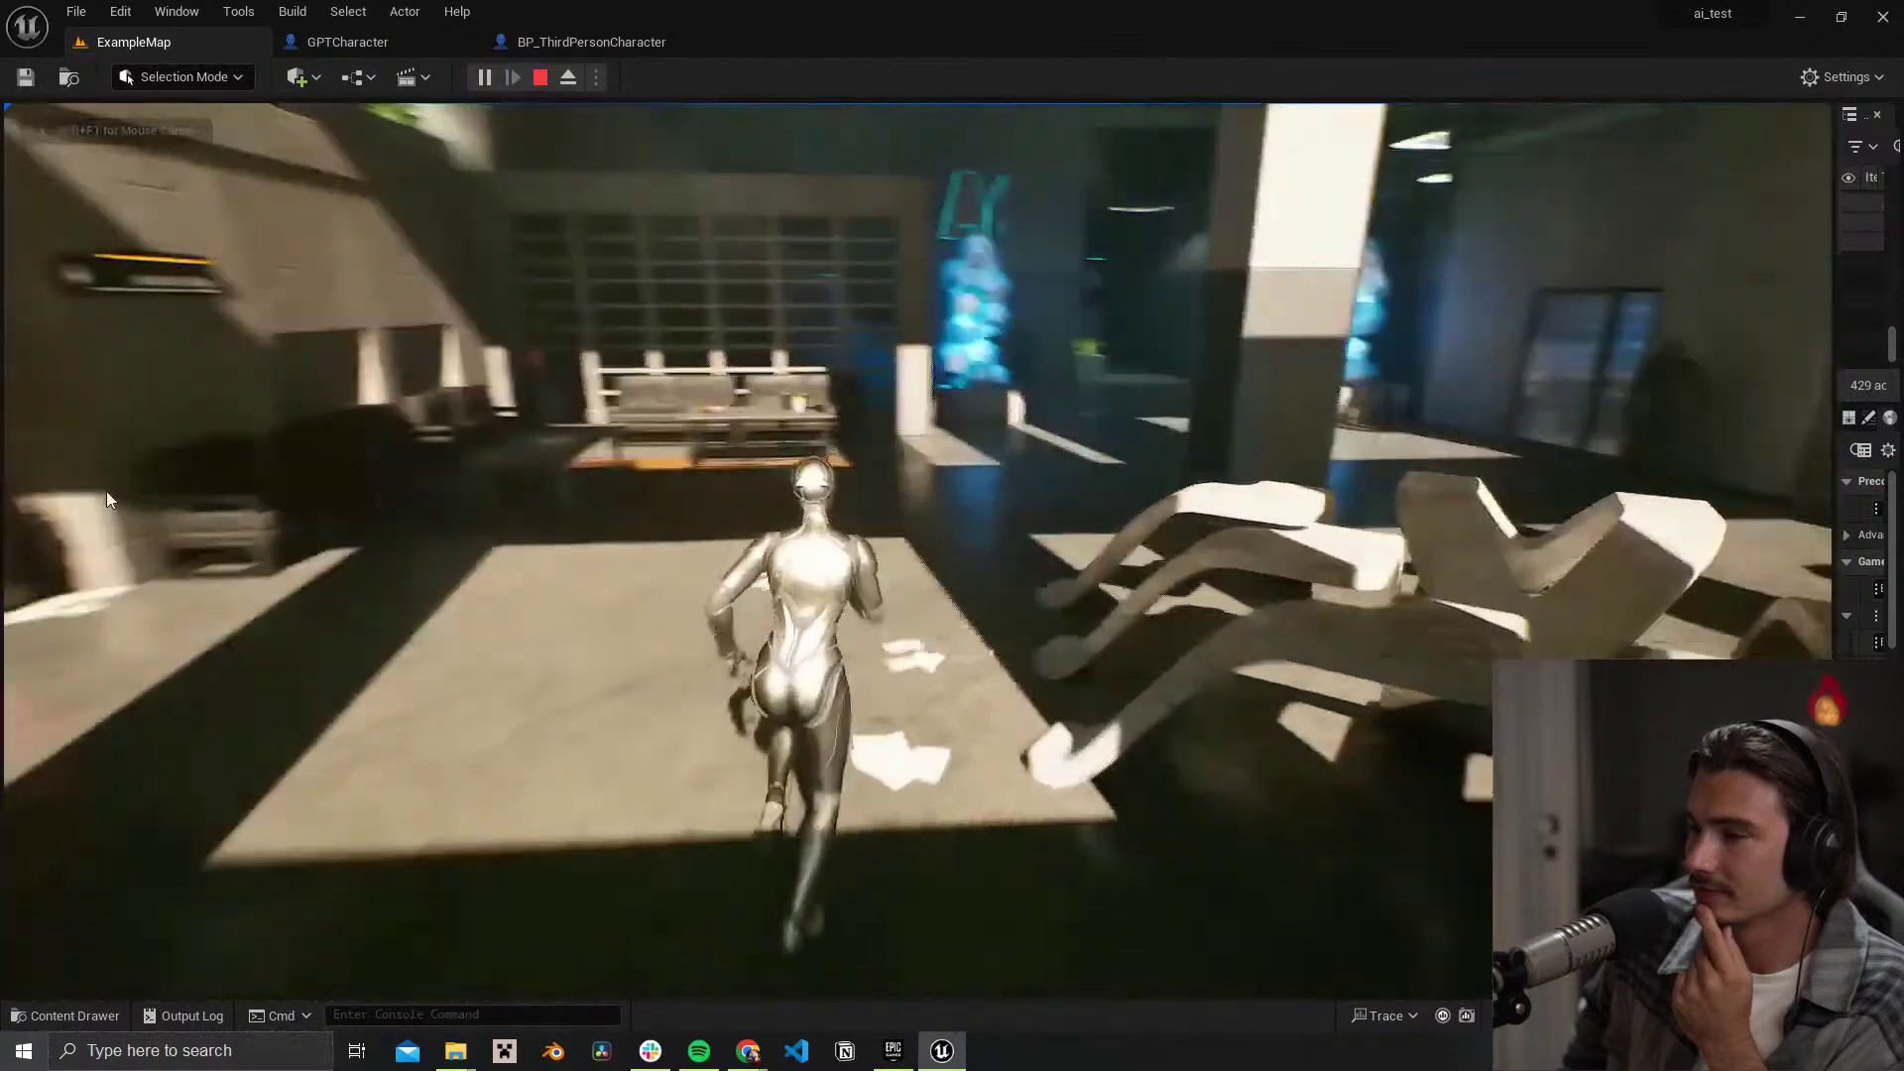
{"action": "key", "text": "d"}
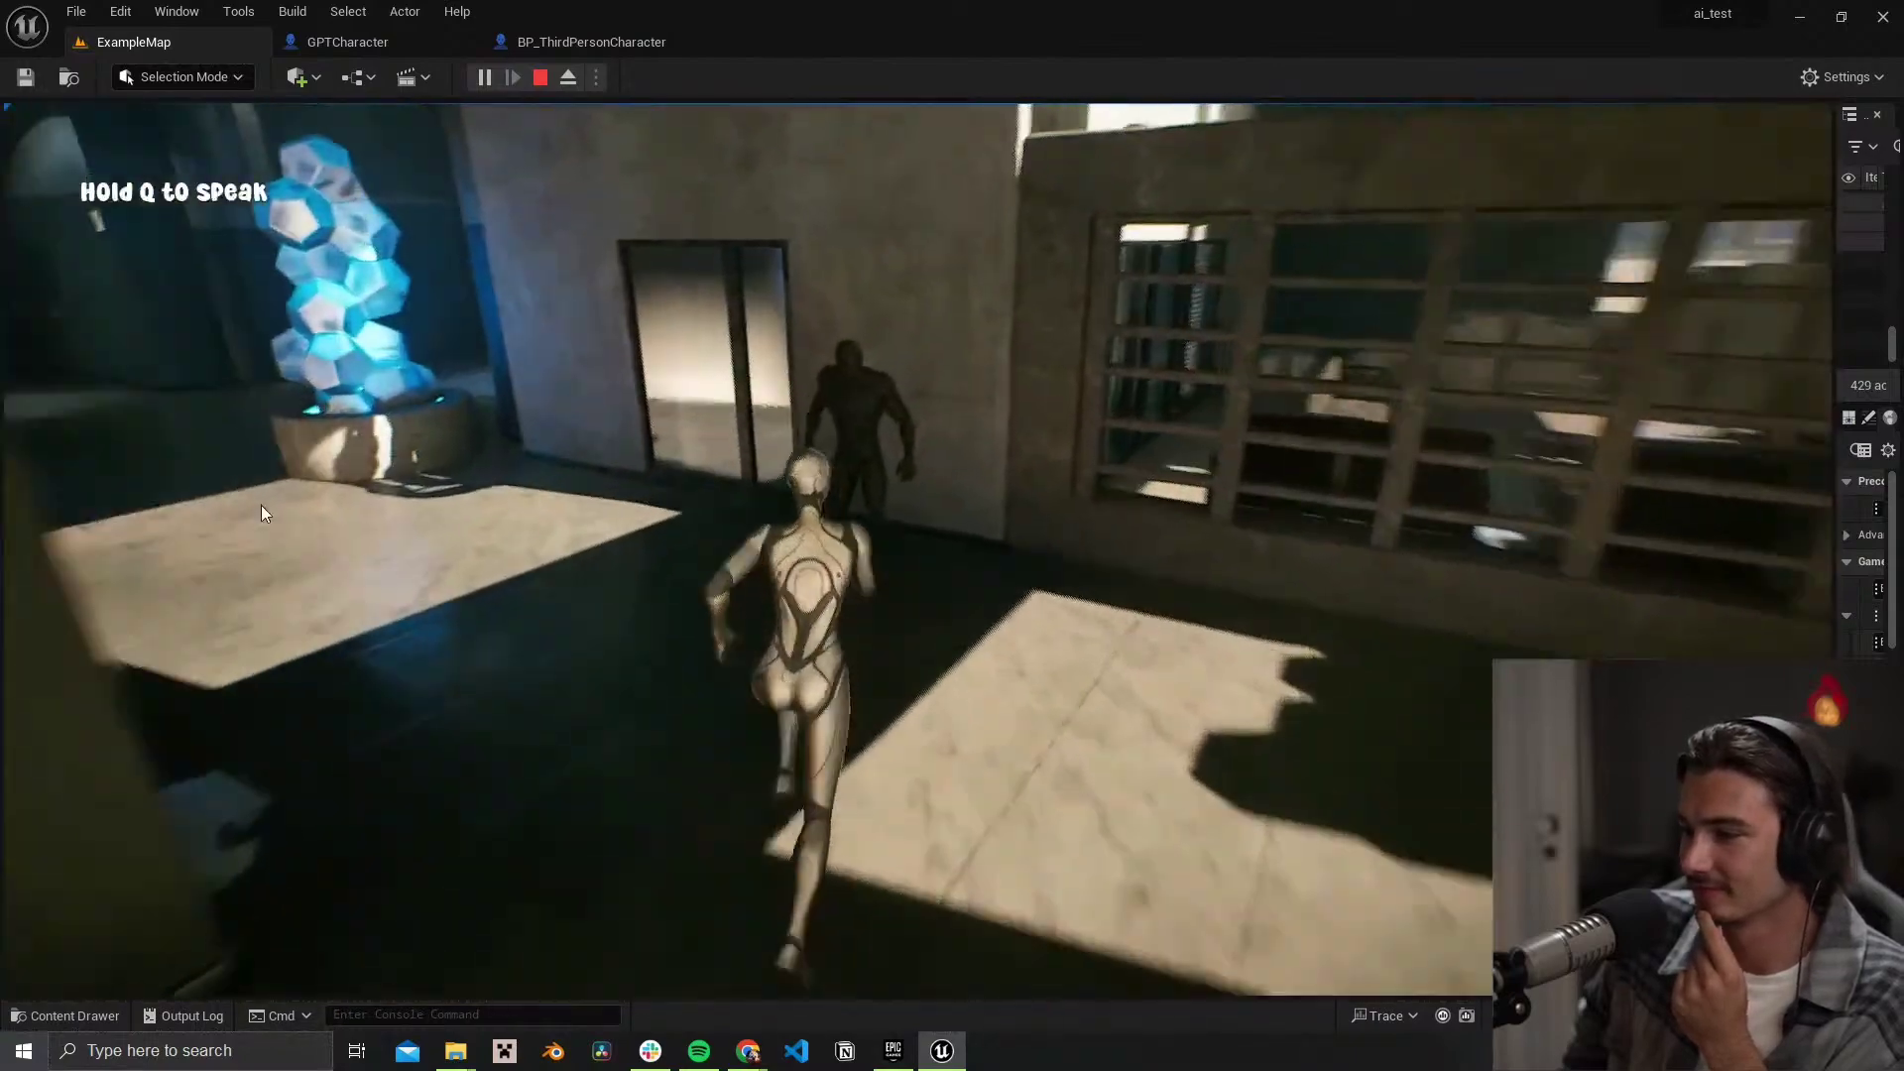
{"action": "key", "text": "a"}
{"action": "key", "text": "w"}
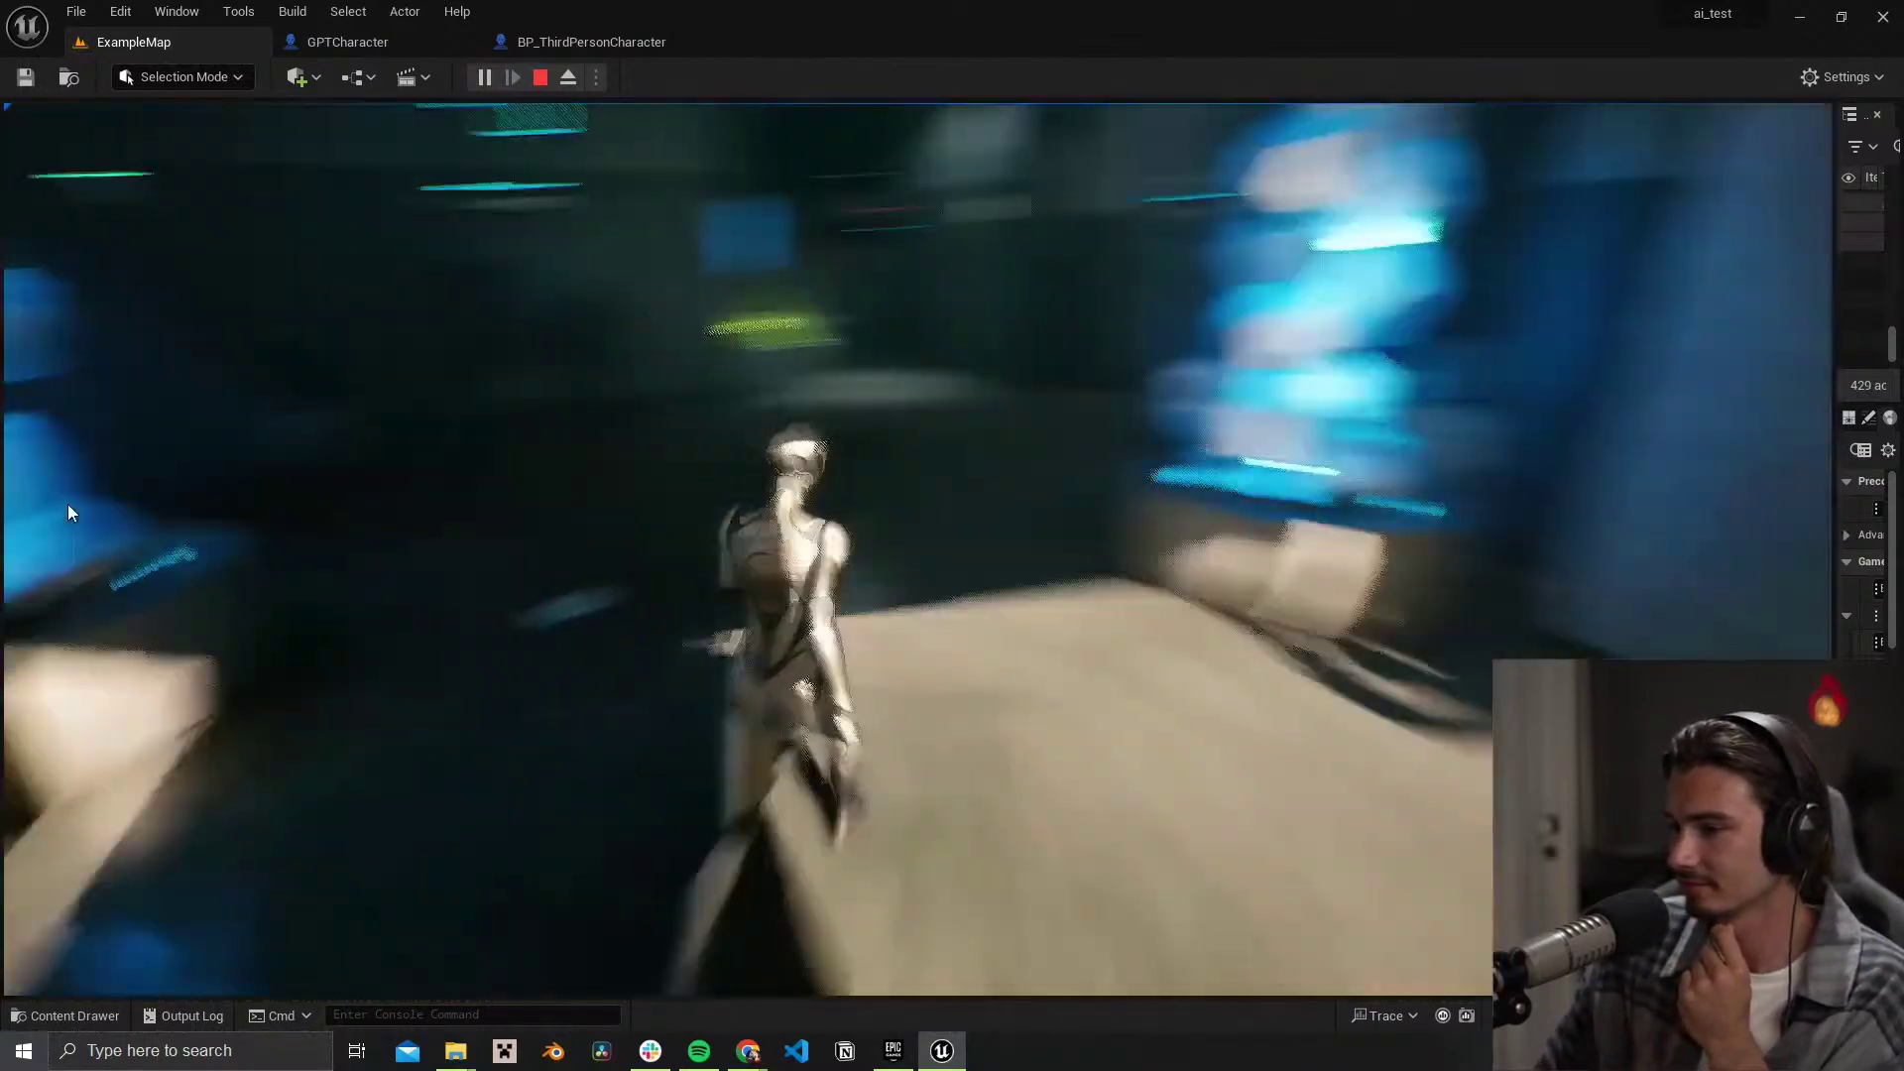
{"action": "key", "text": "w"}
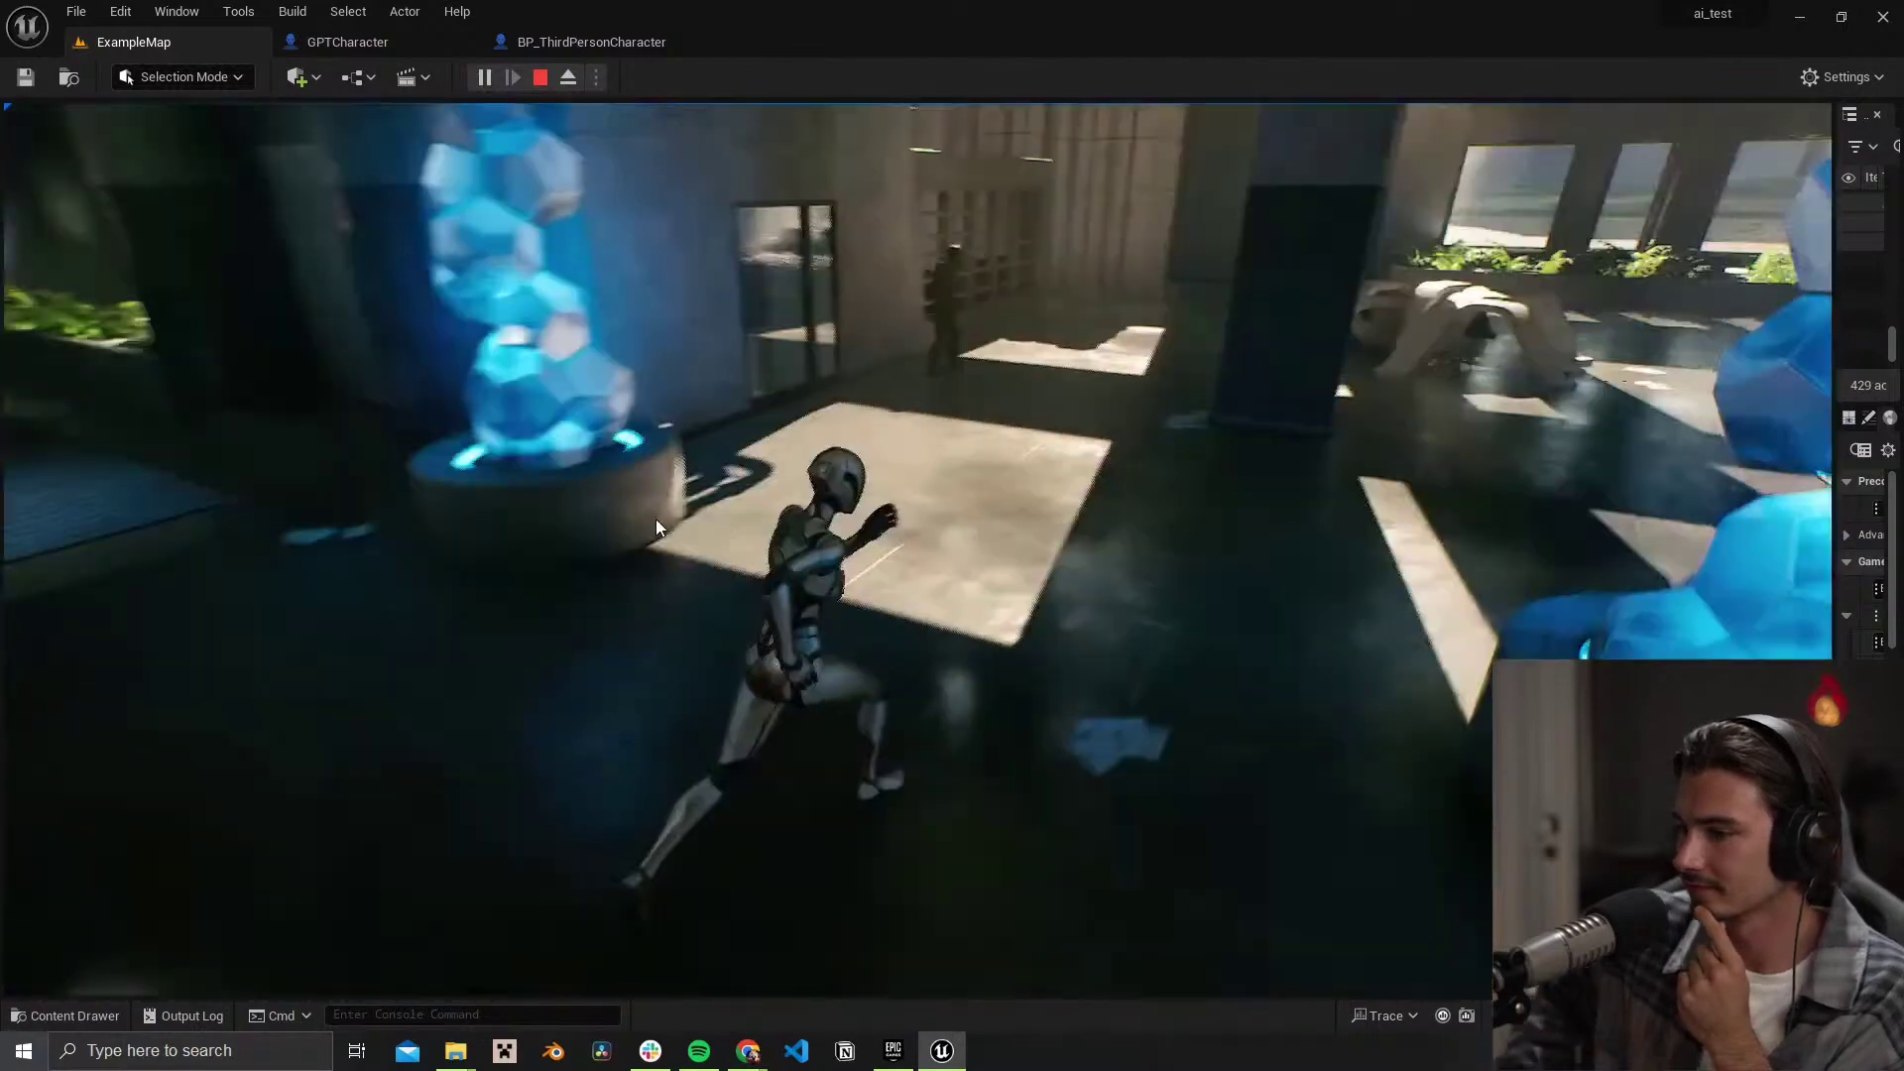
{"action": "key", "text": "w"}
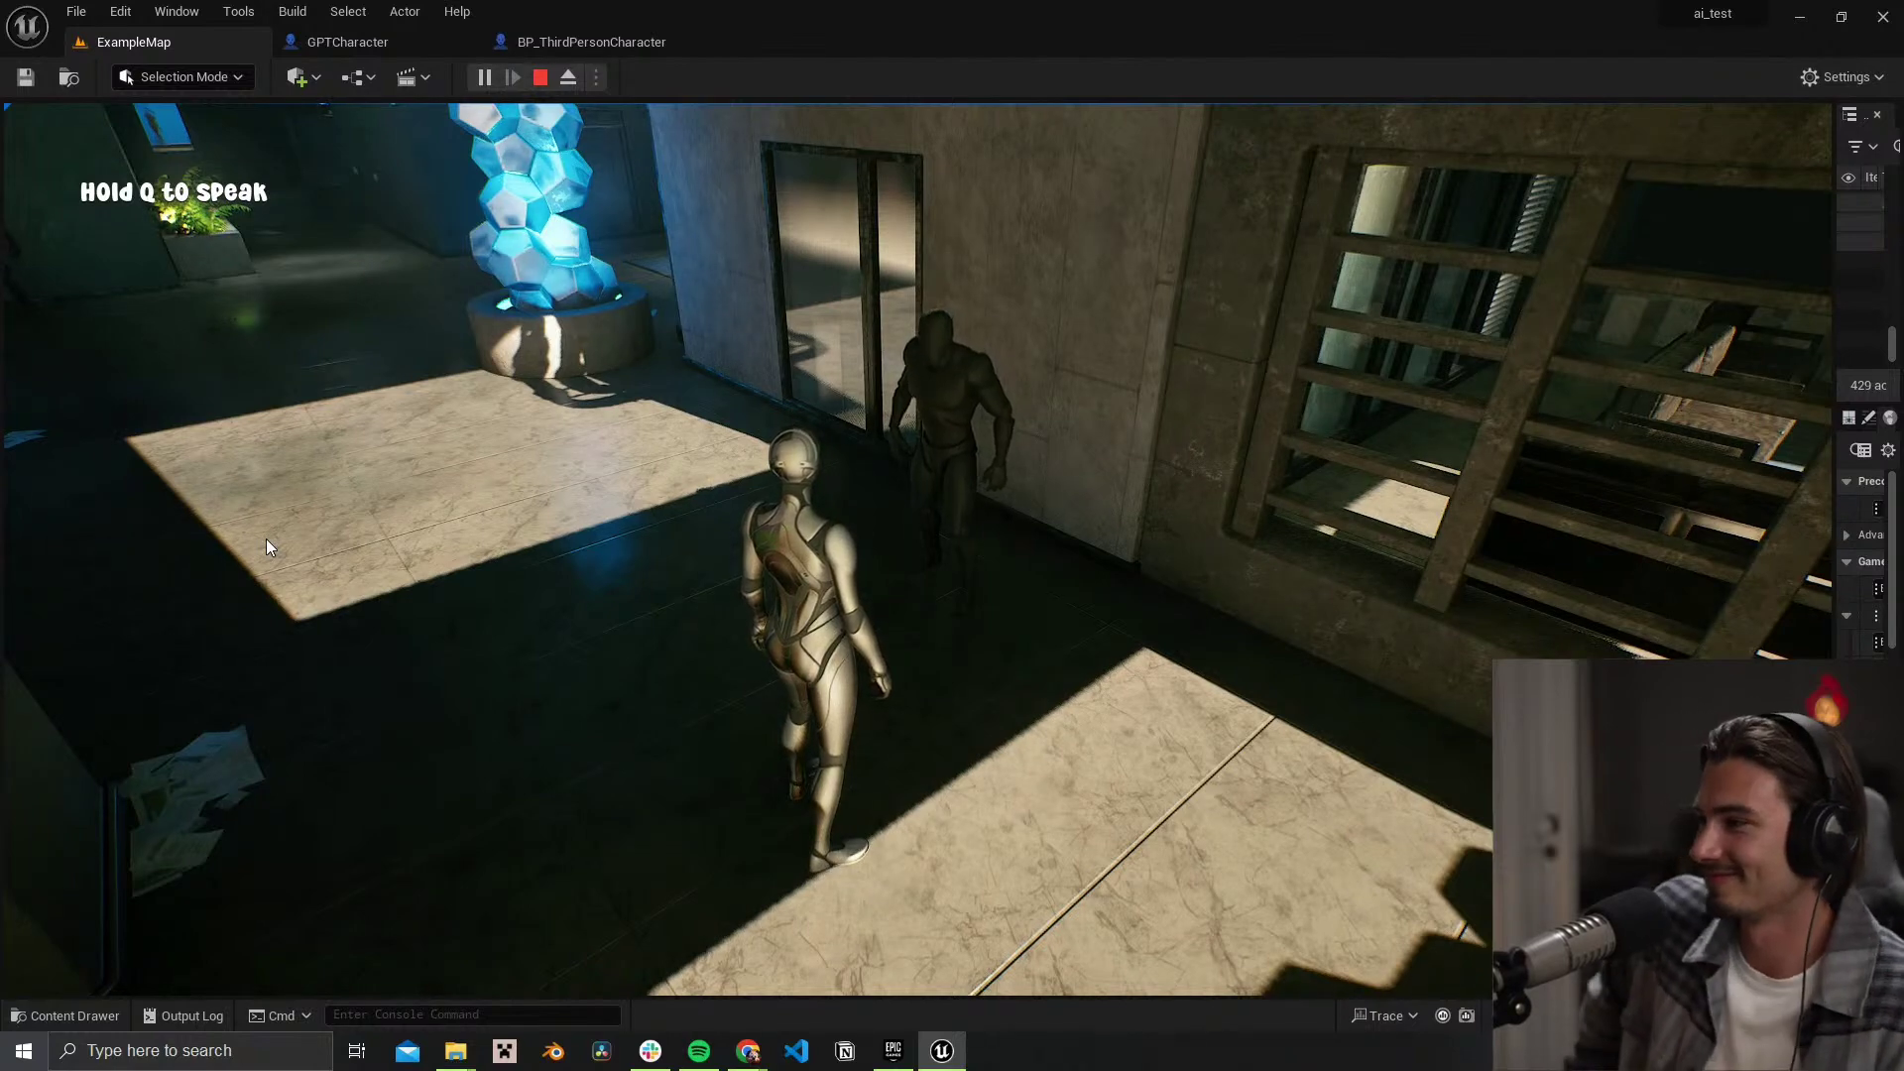
{"action": "key", "text": "q"}
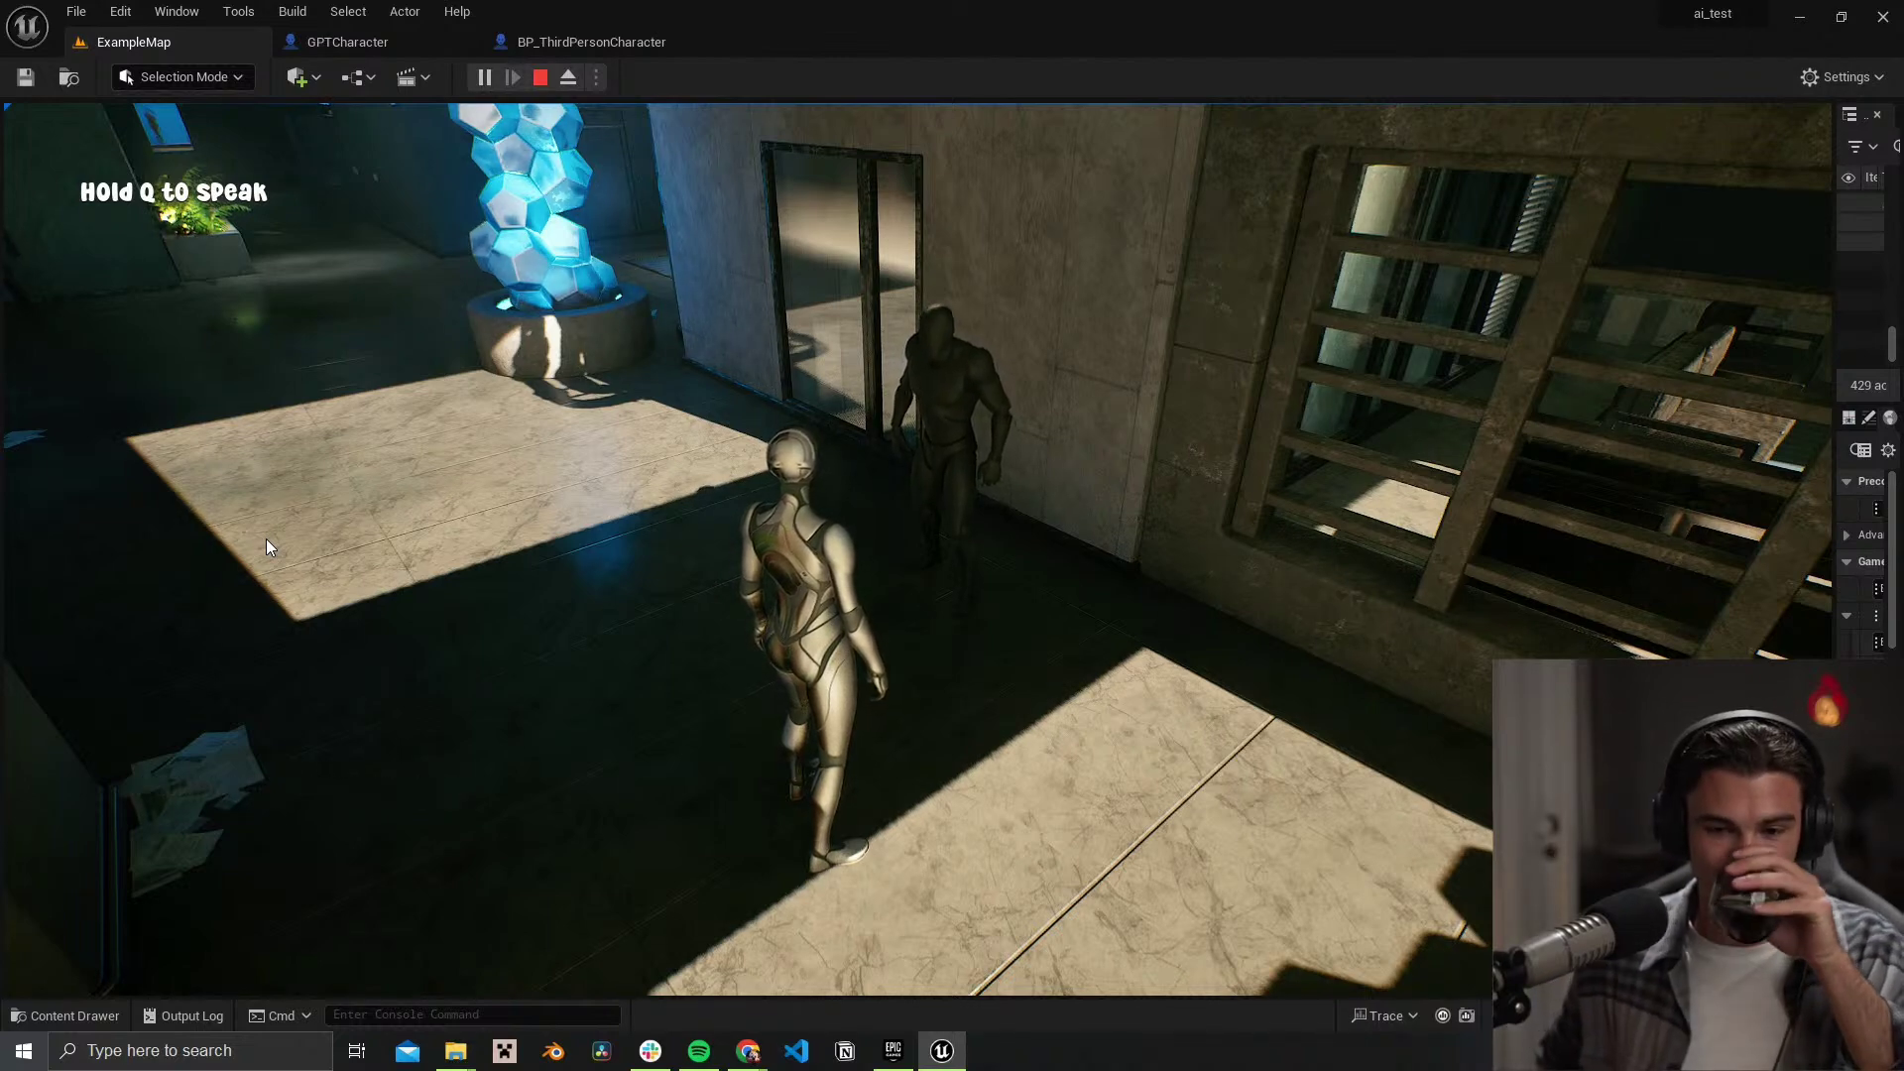
{"action": "left_click_drag", "start_coordinate": [266, 539], "coordinate": [281, 541]}
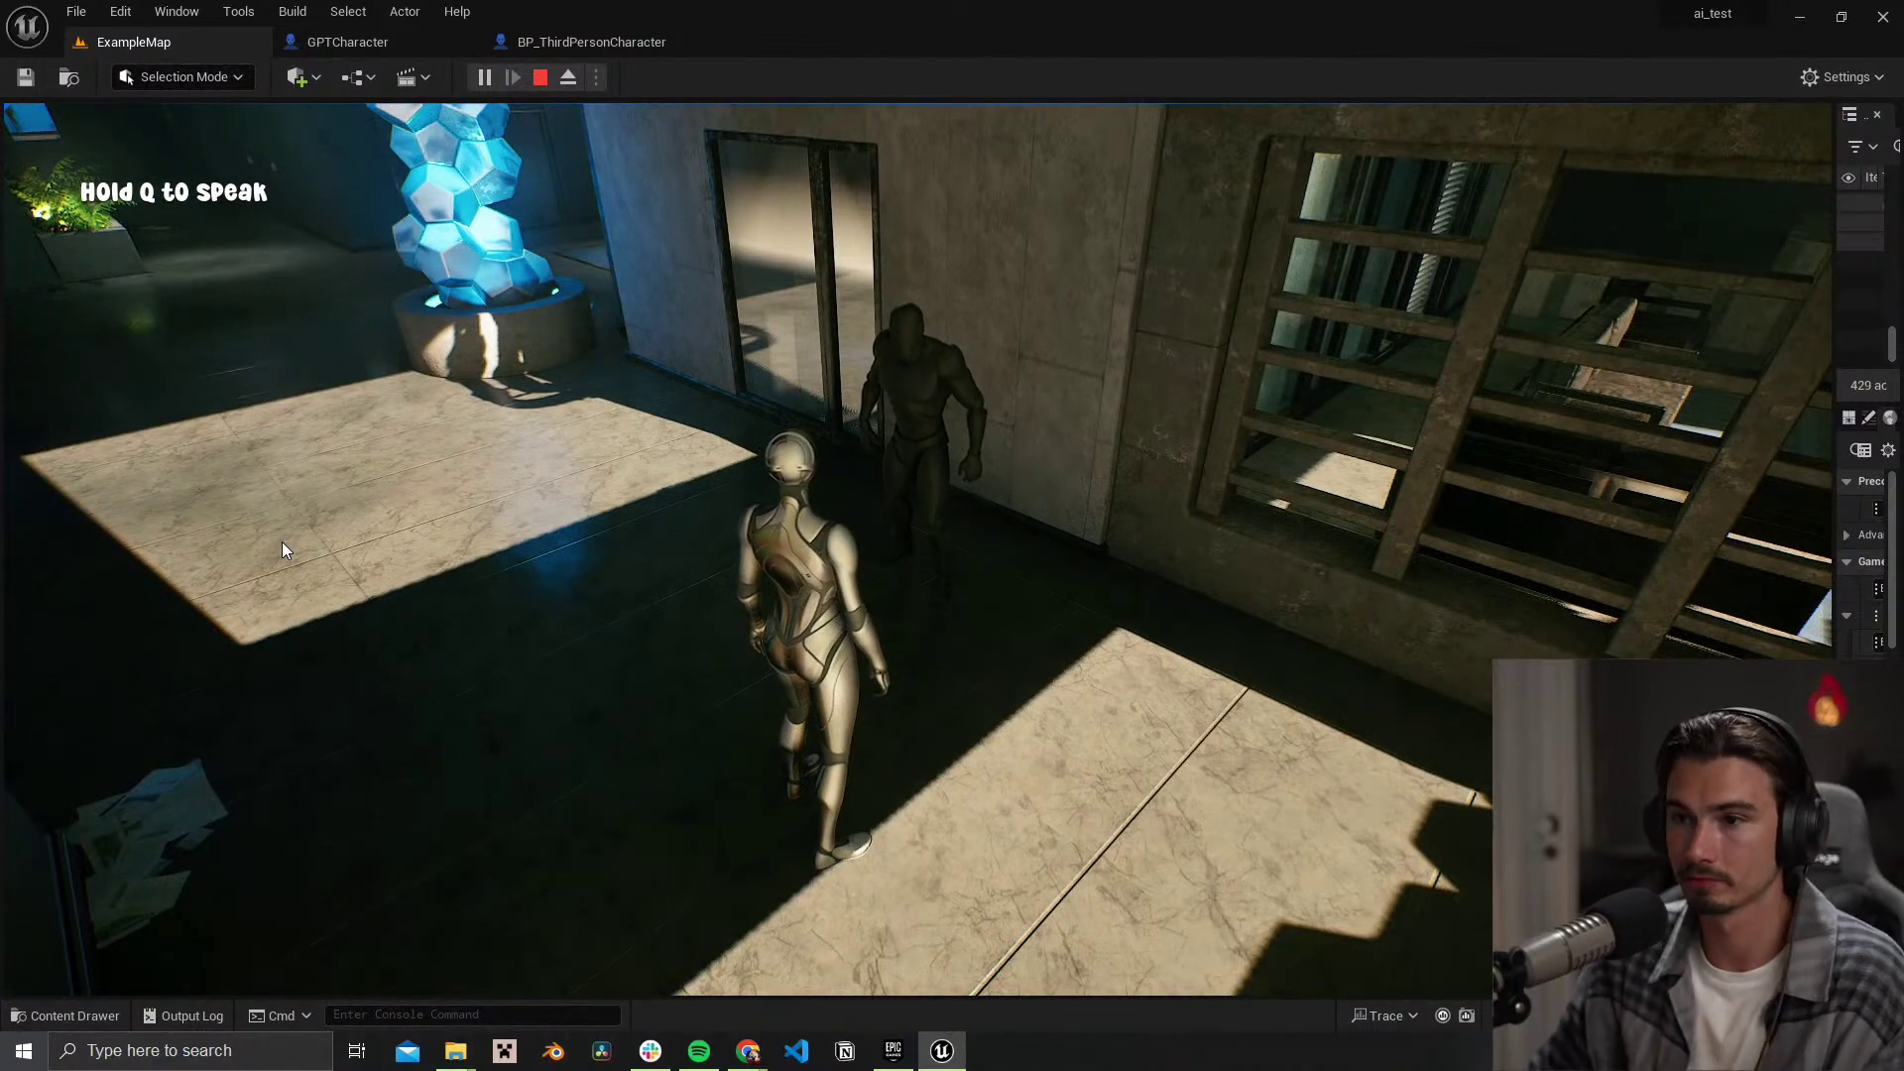
Step: Speak to the dark humanoid beside the barred window, submit the spoken message and adjust the camera around the two characters
{"action": "key", "text": "q"}
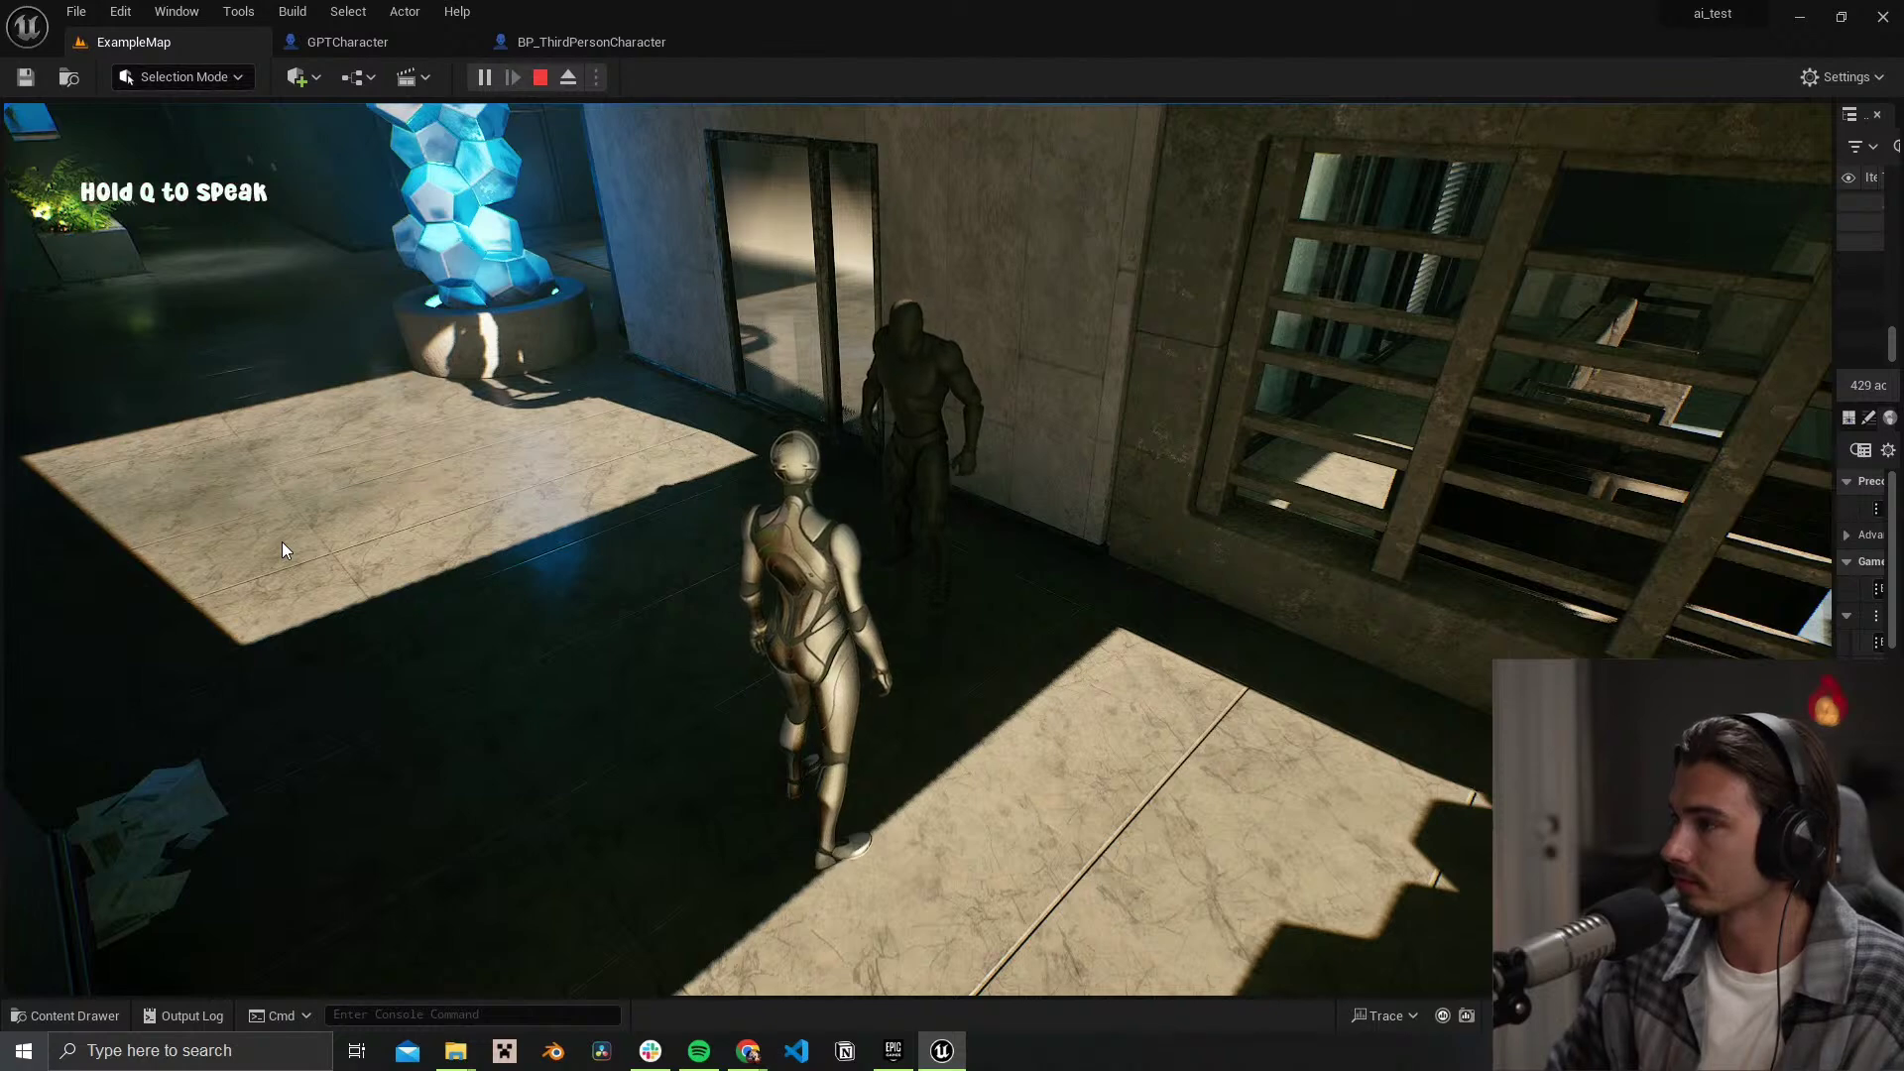
{"action": "left_click_drag", "start_coordinate": [287, 537], "coordinate": [288, 487]}
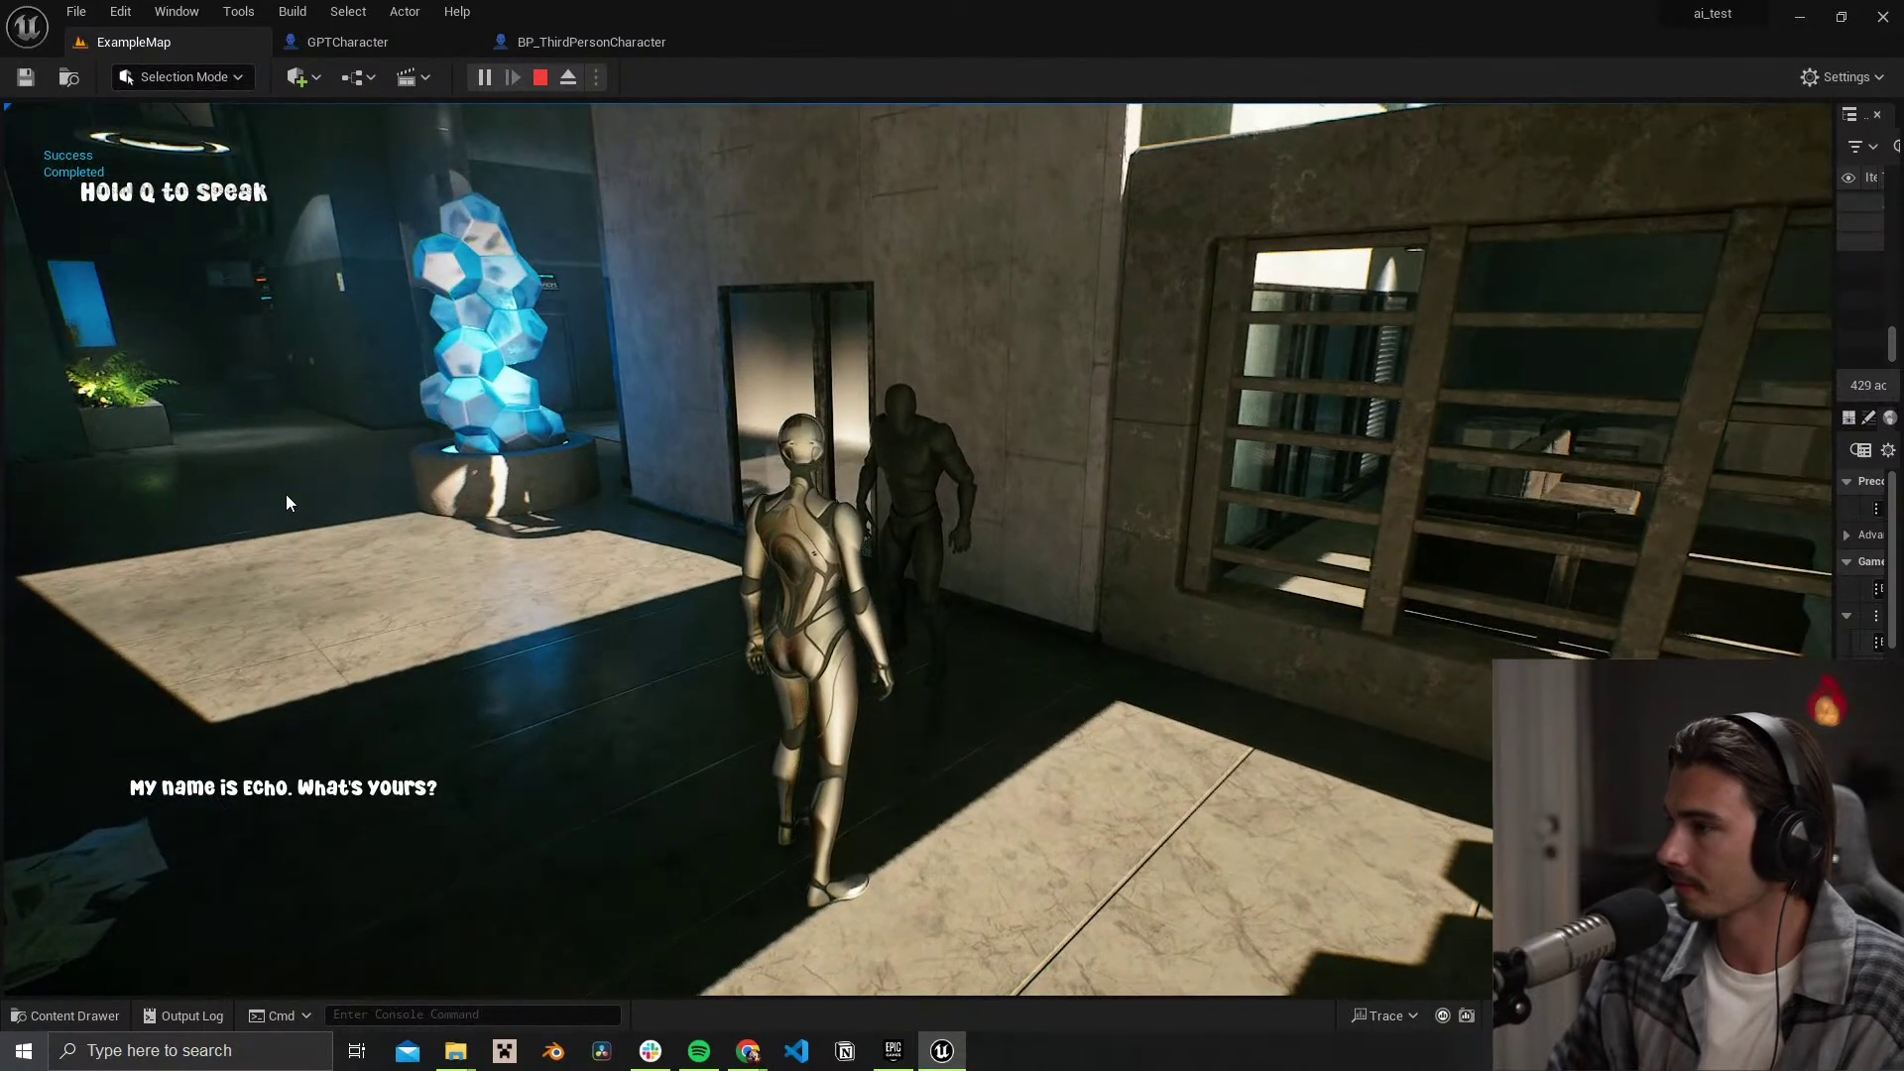
{"action": "key", "text": "q"}
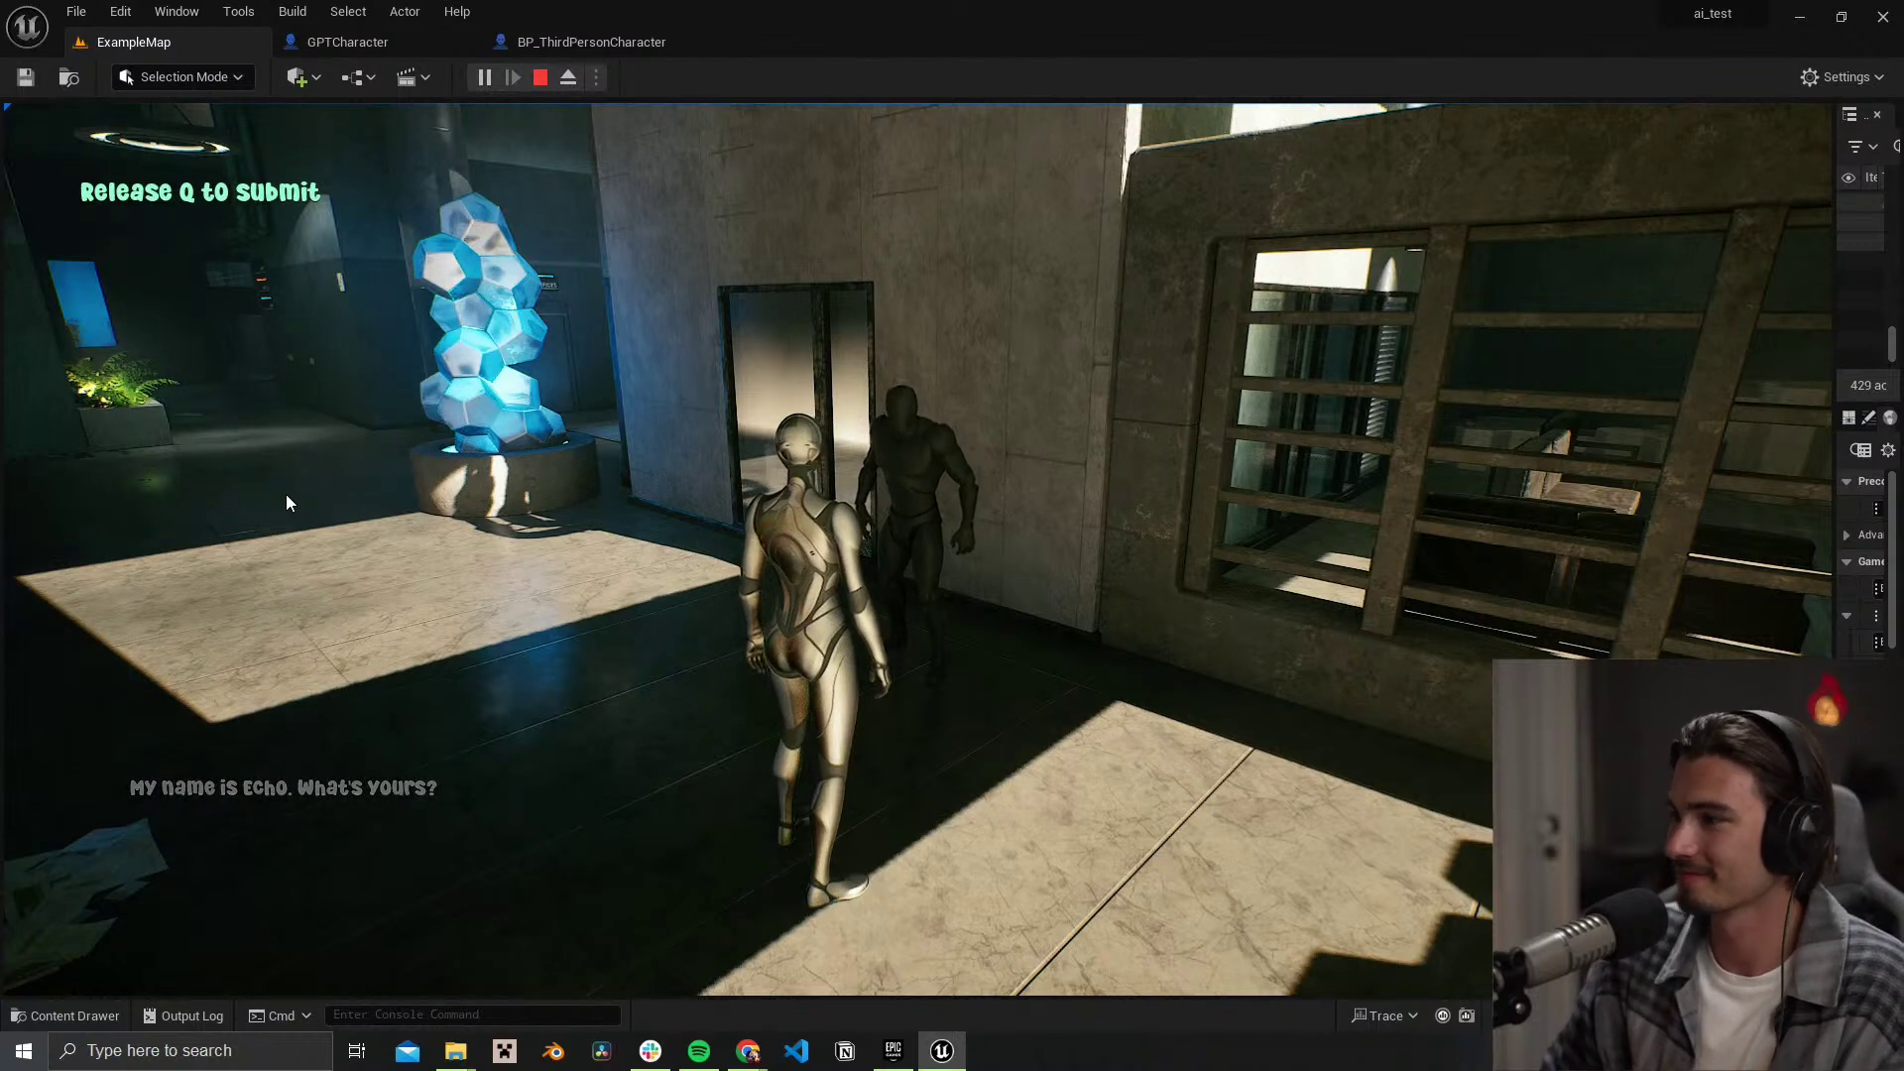
{"action": "mouse_move", "coordinate": [289, 503]}
{"action": "left_mouse_down"}
{"action": "mouse_move", "coordinate": [264, 527]}
{"action": "mouse_move", "coordinate": [279, 518]}
{"action": "left_mouse_up"}
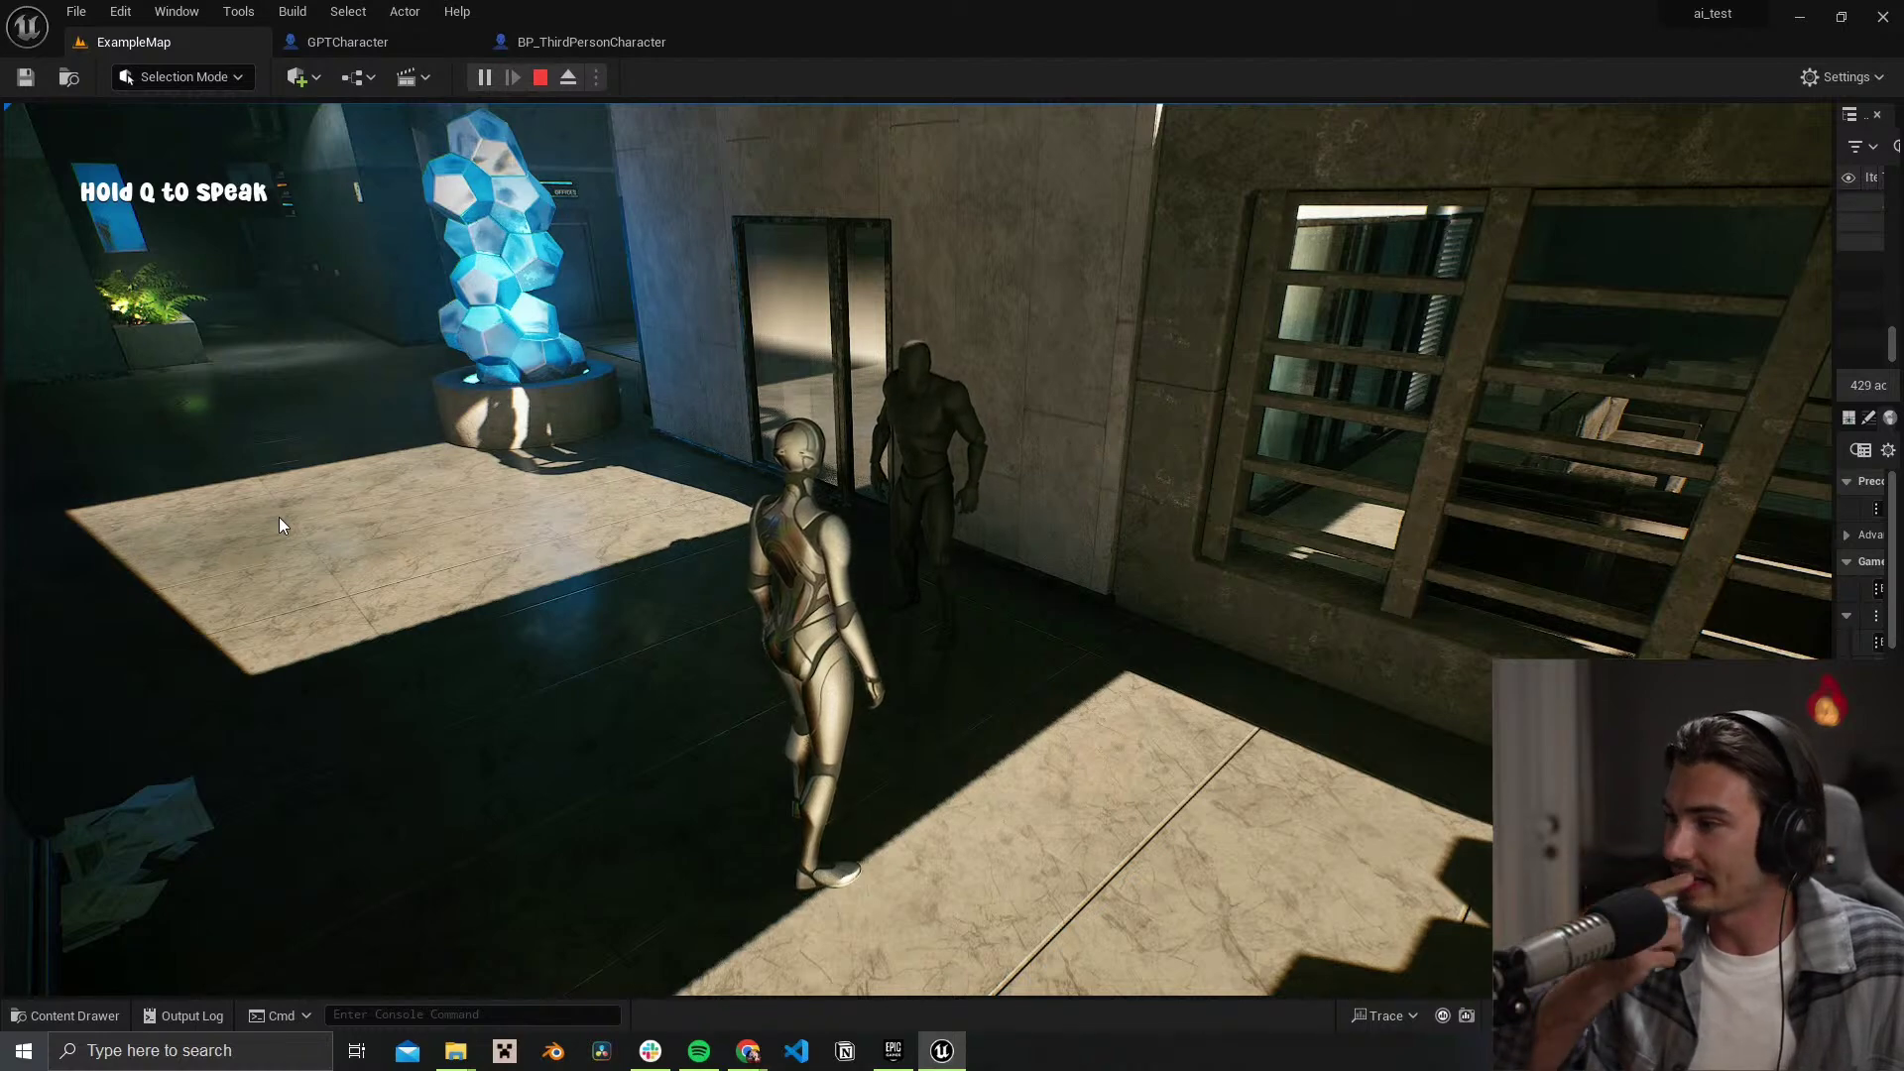
{"action": "left_click_drag", "start_coordinate": [279, 516], "coordinate": [276, 502]}
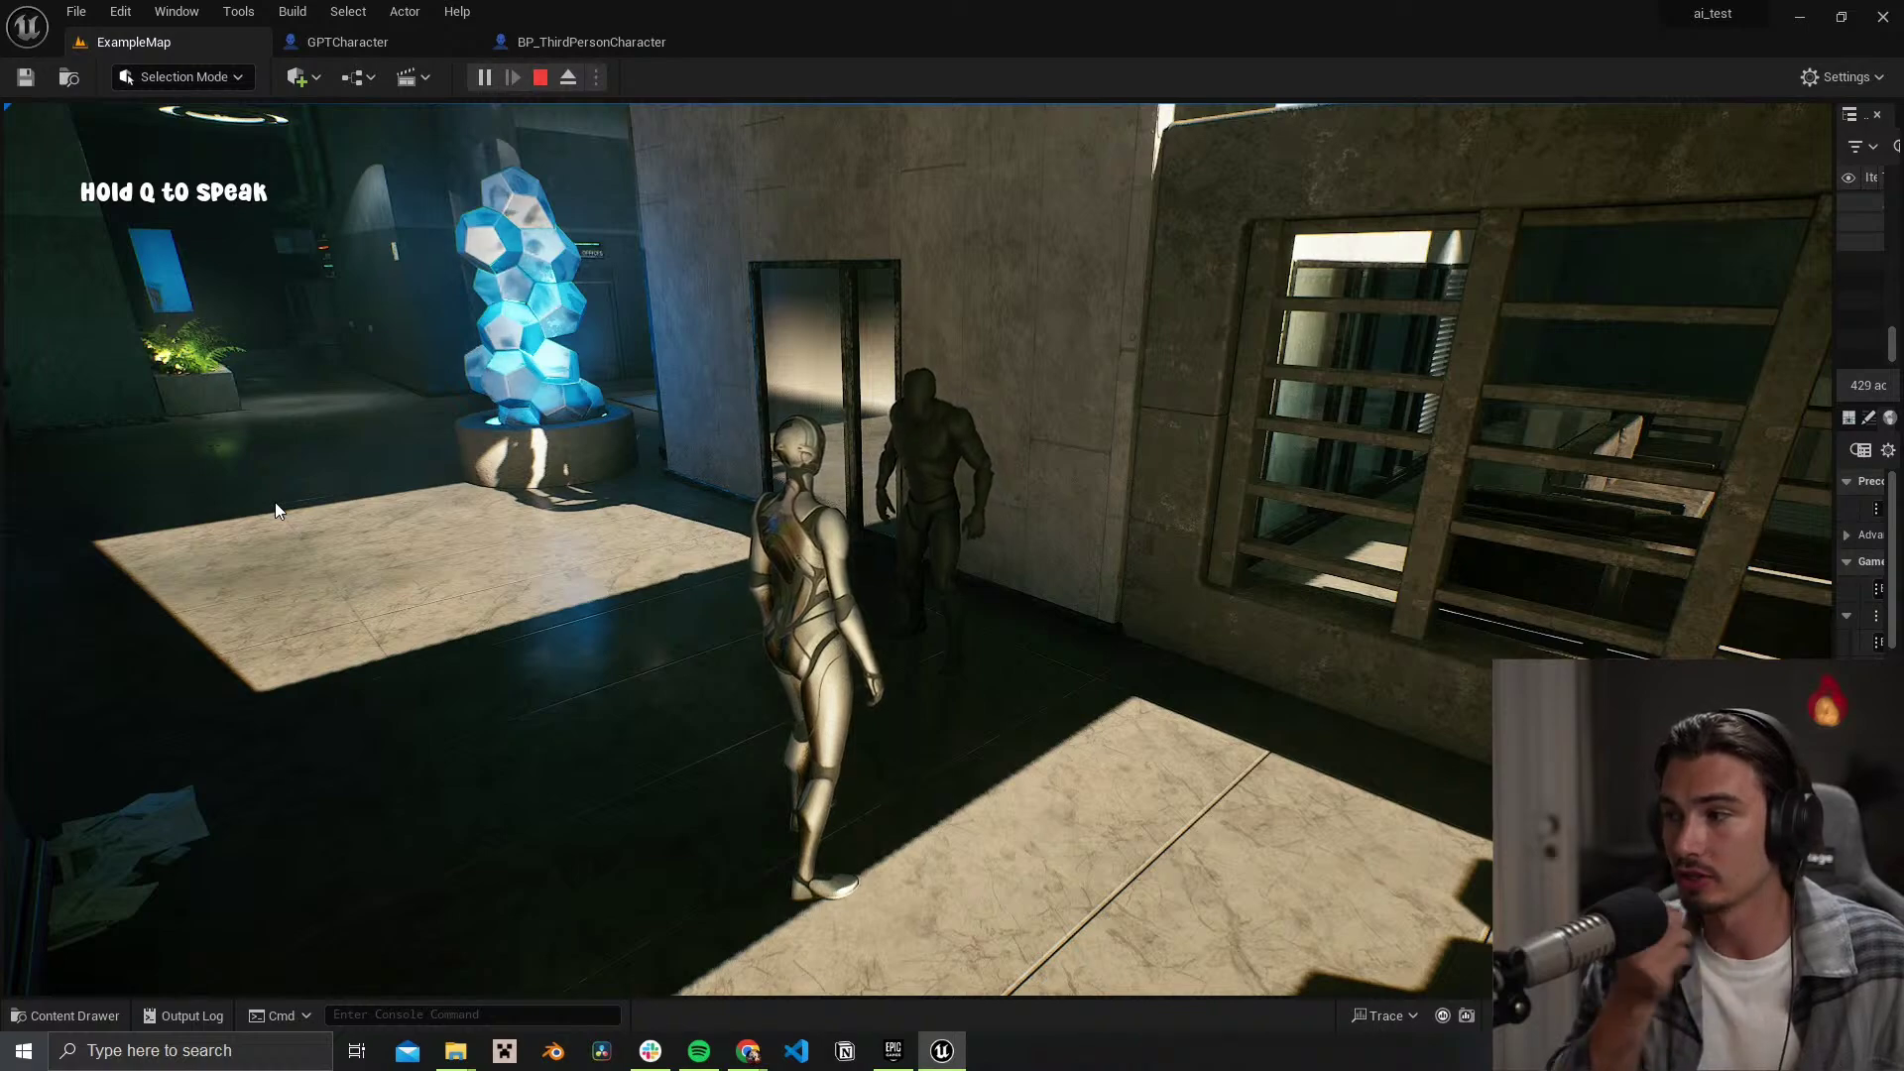
Step: Run the player character to the humanoid under the Lower Floors sign and back to the one beside the barred window
{"action": "left_click_drag", "start_coordinate": [275, 502], "coordinate": [65, 486]}
{"action": "key", "text": "w"}
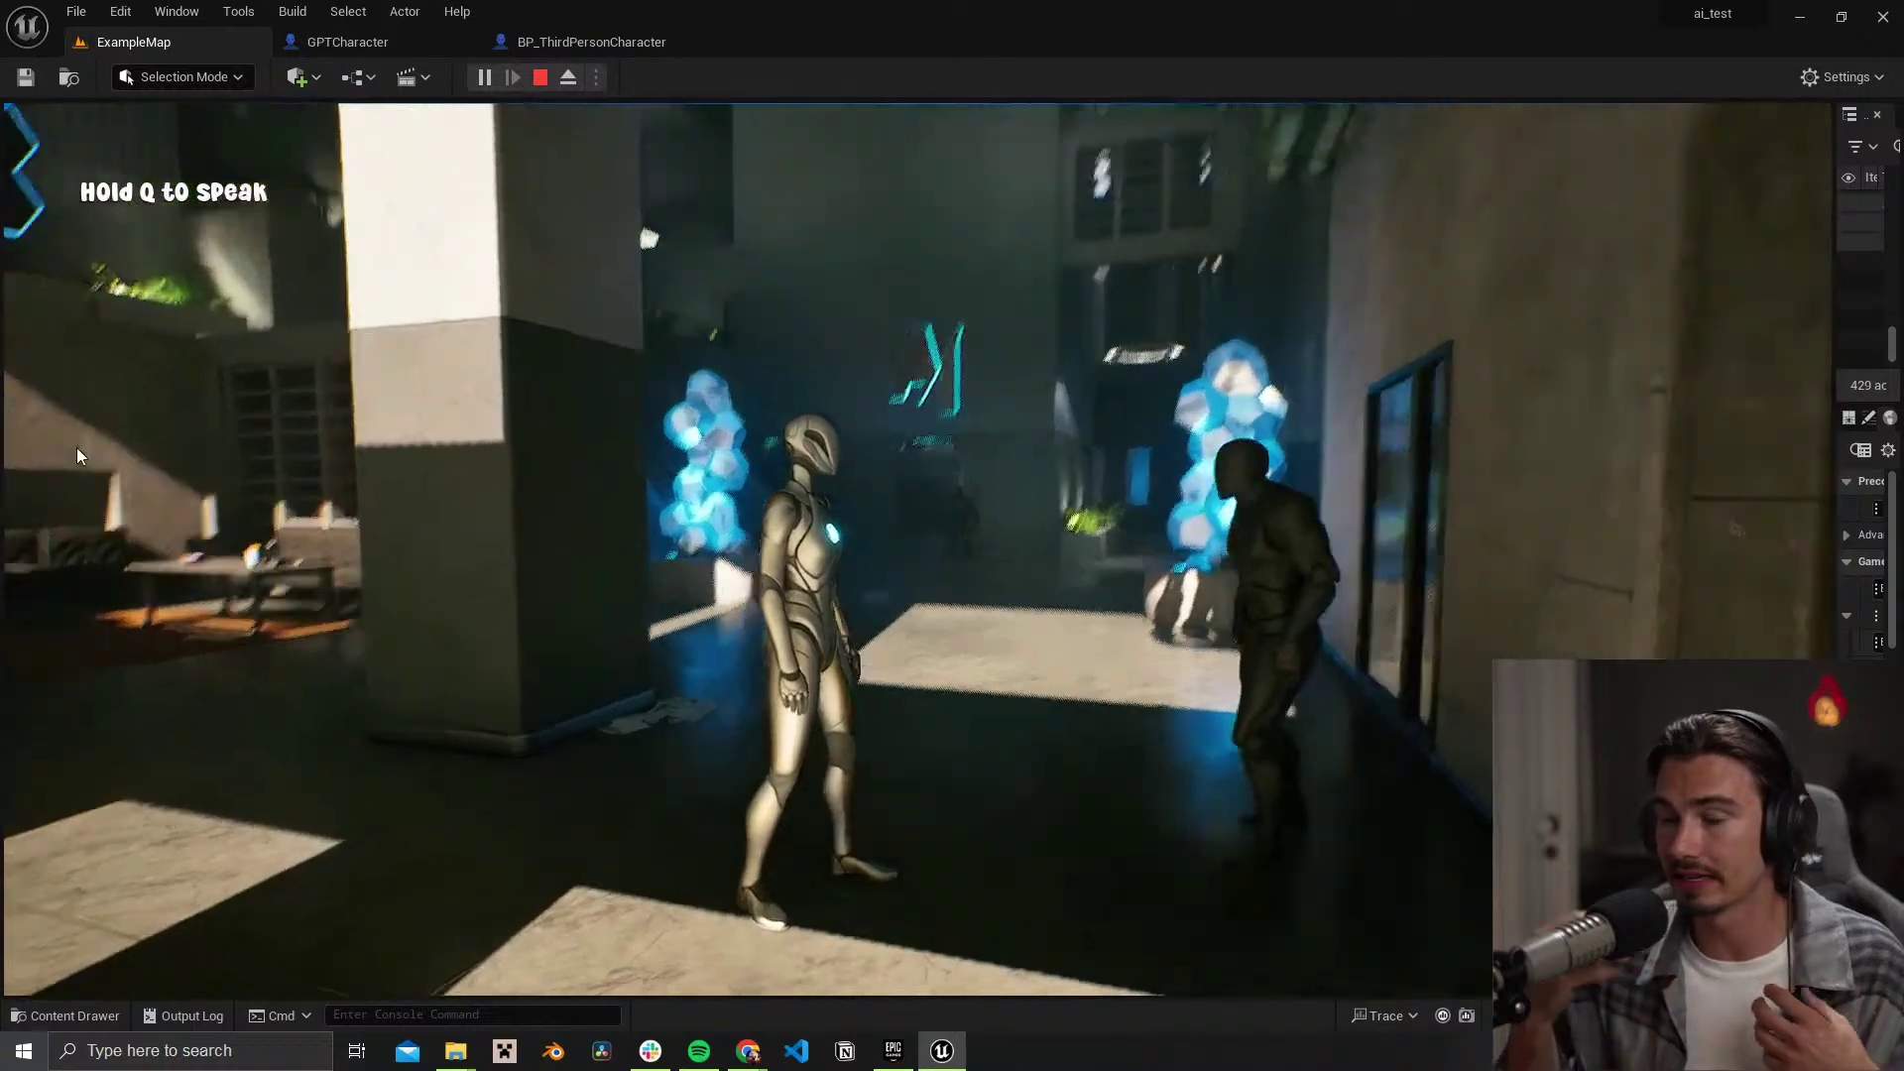
{"action": "key", "text": "w"}
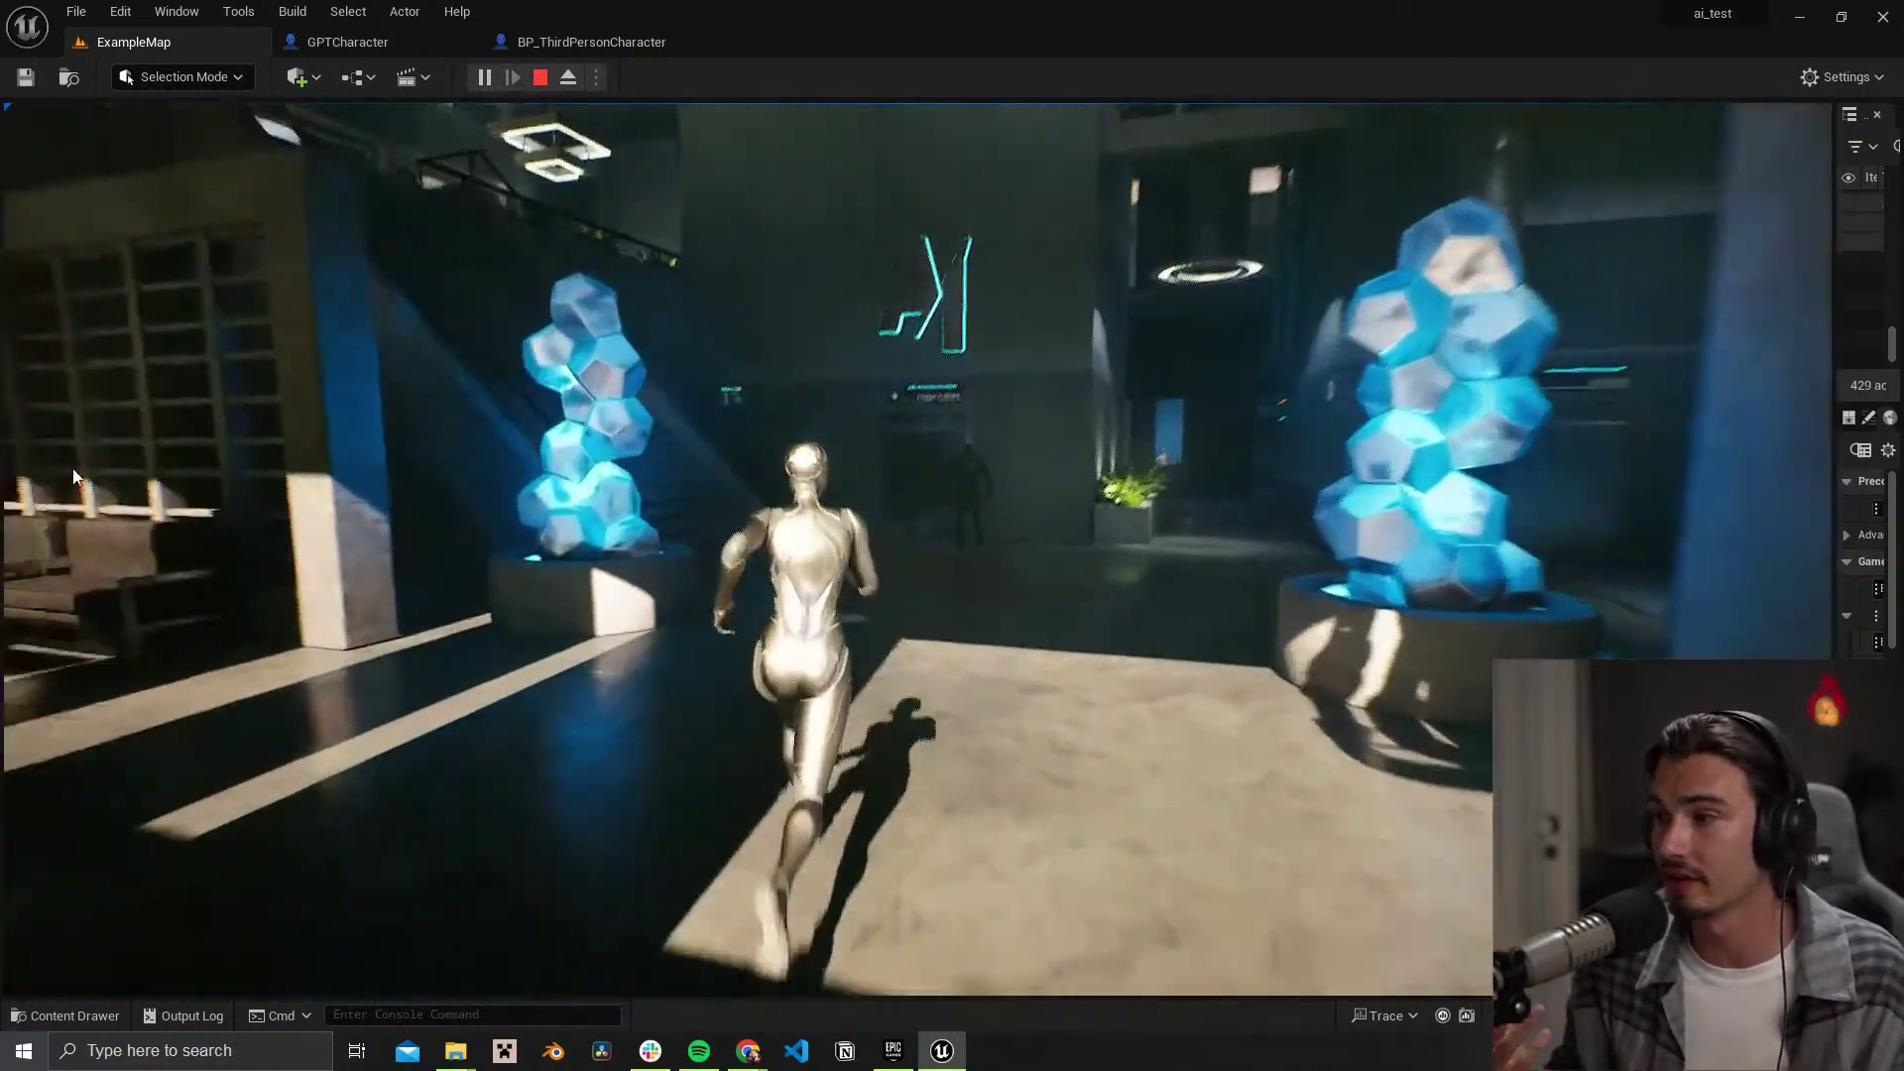
{"action": "key", "text": "w"}
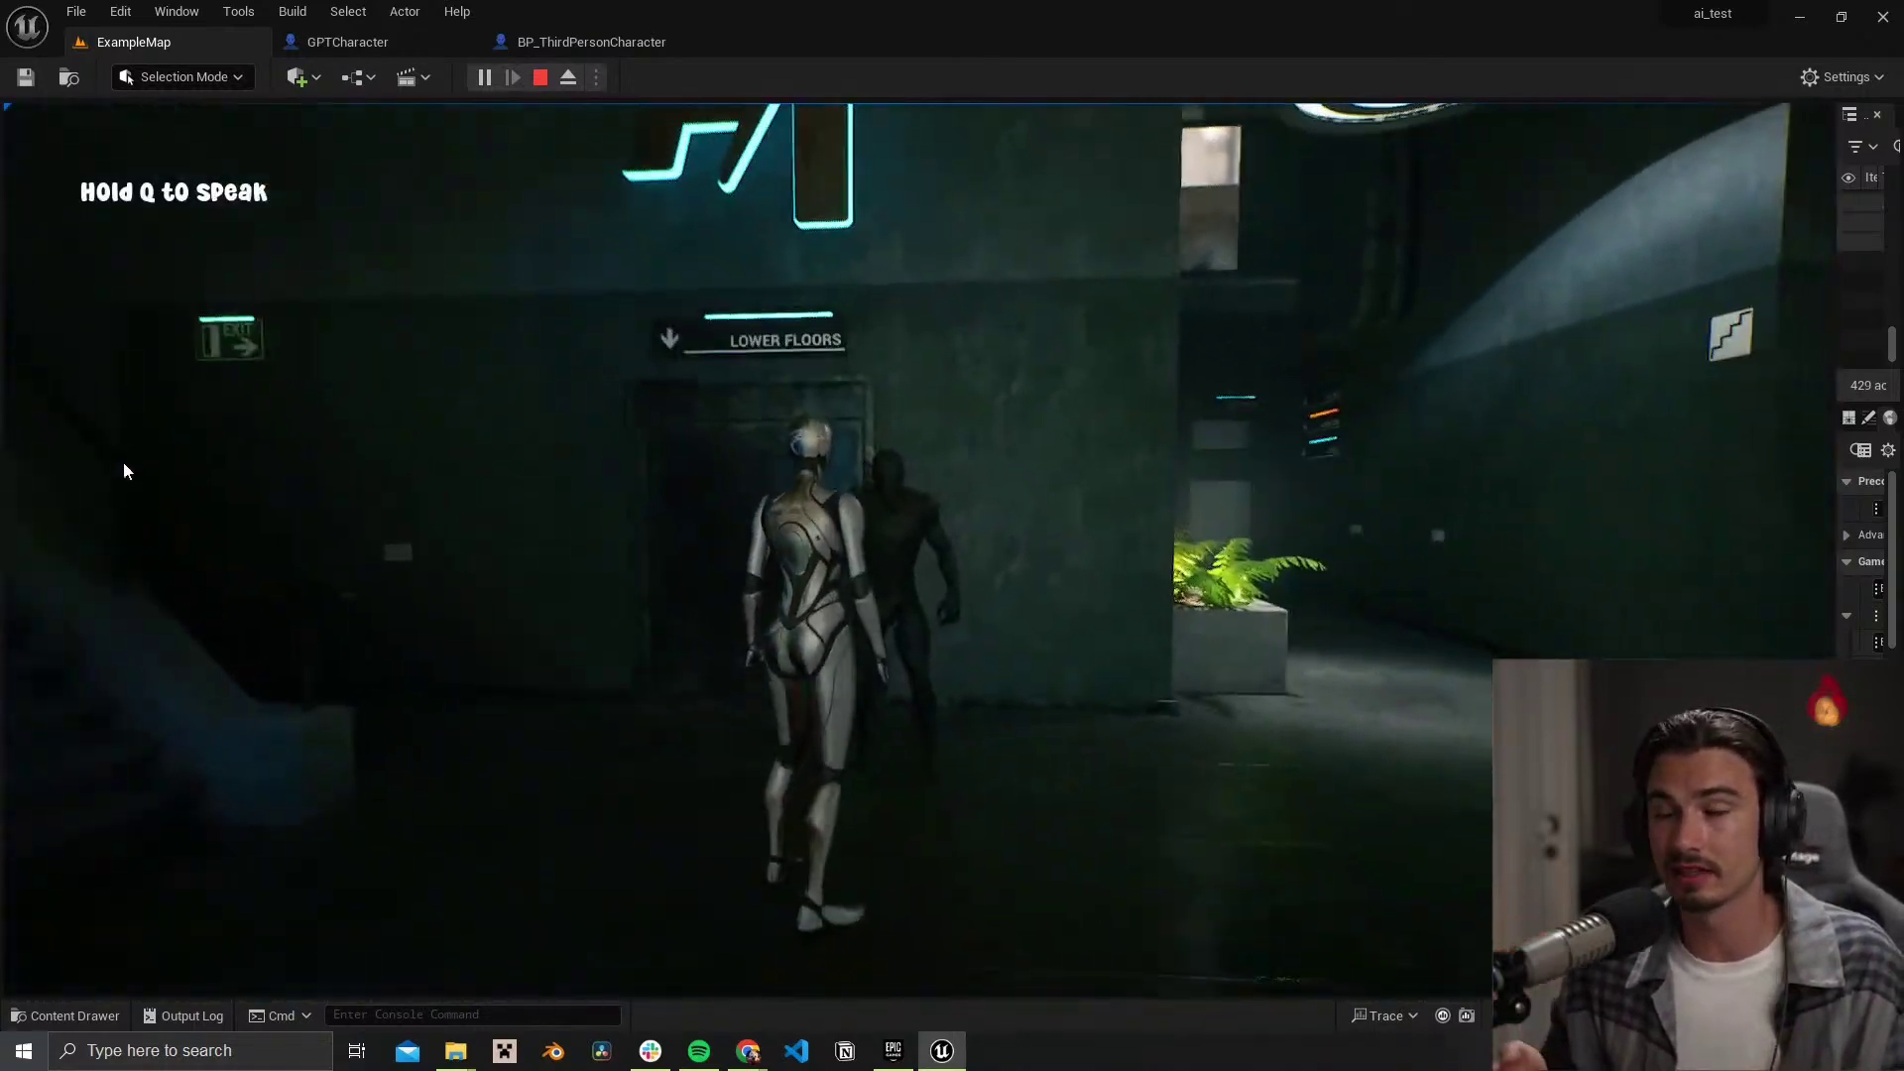
{"action": "key", "text": "s"}
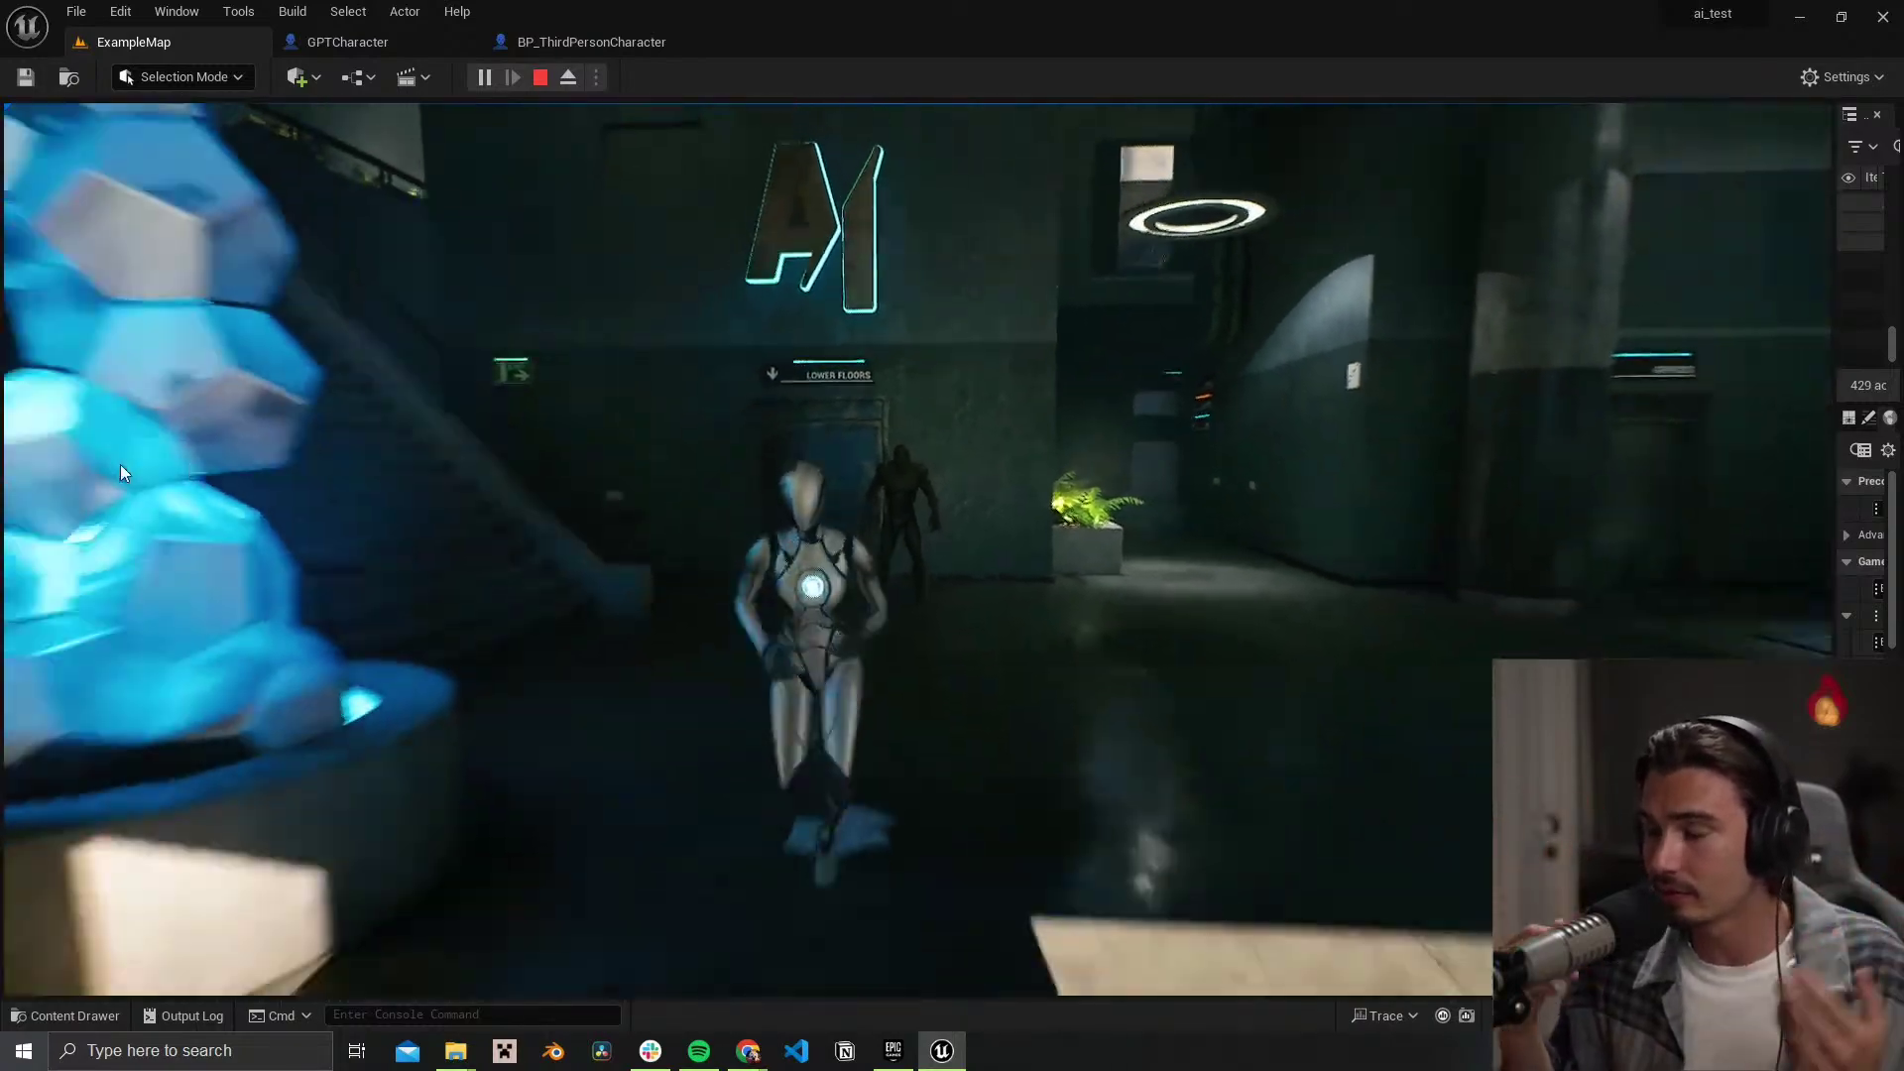
{"action": "key", "text": "w"}
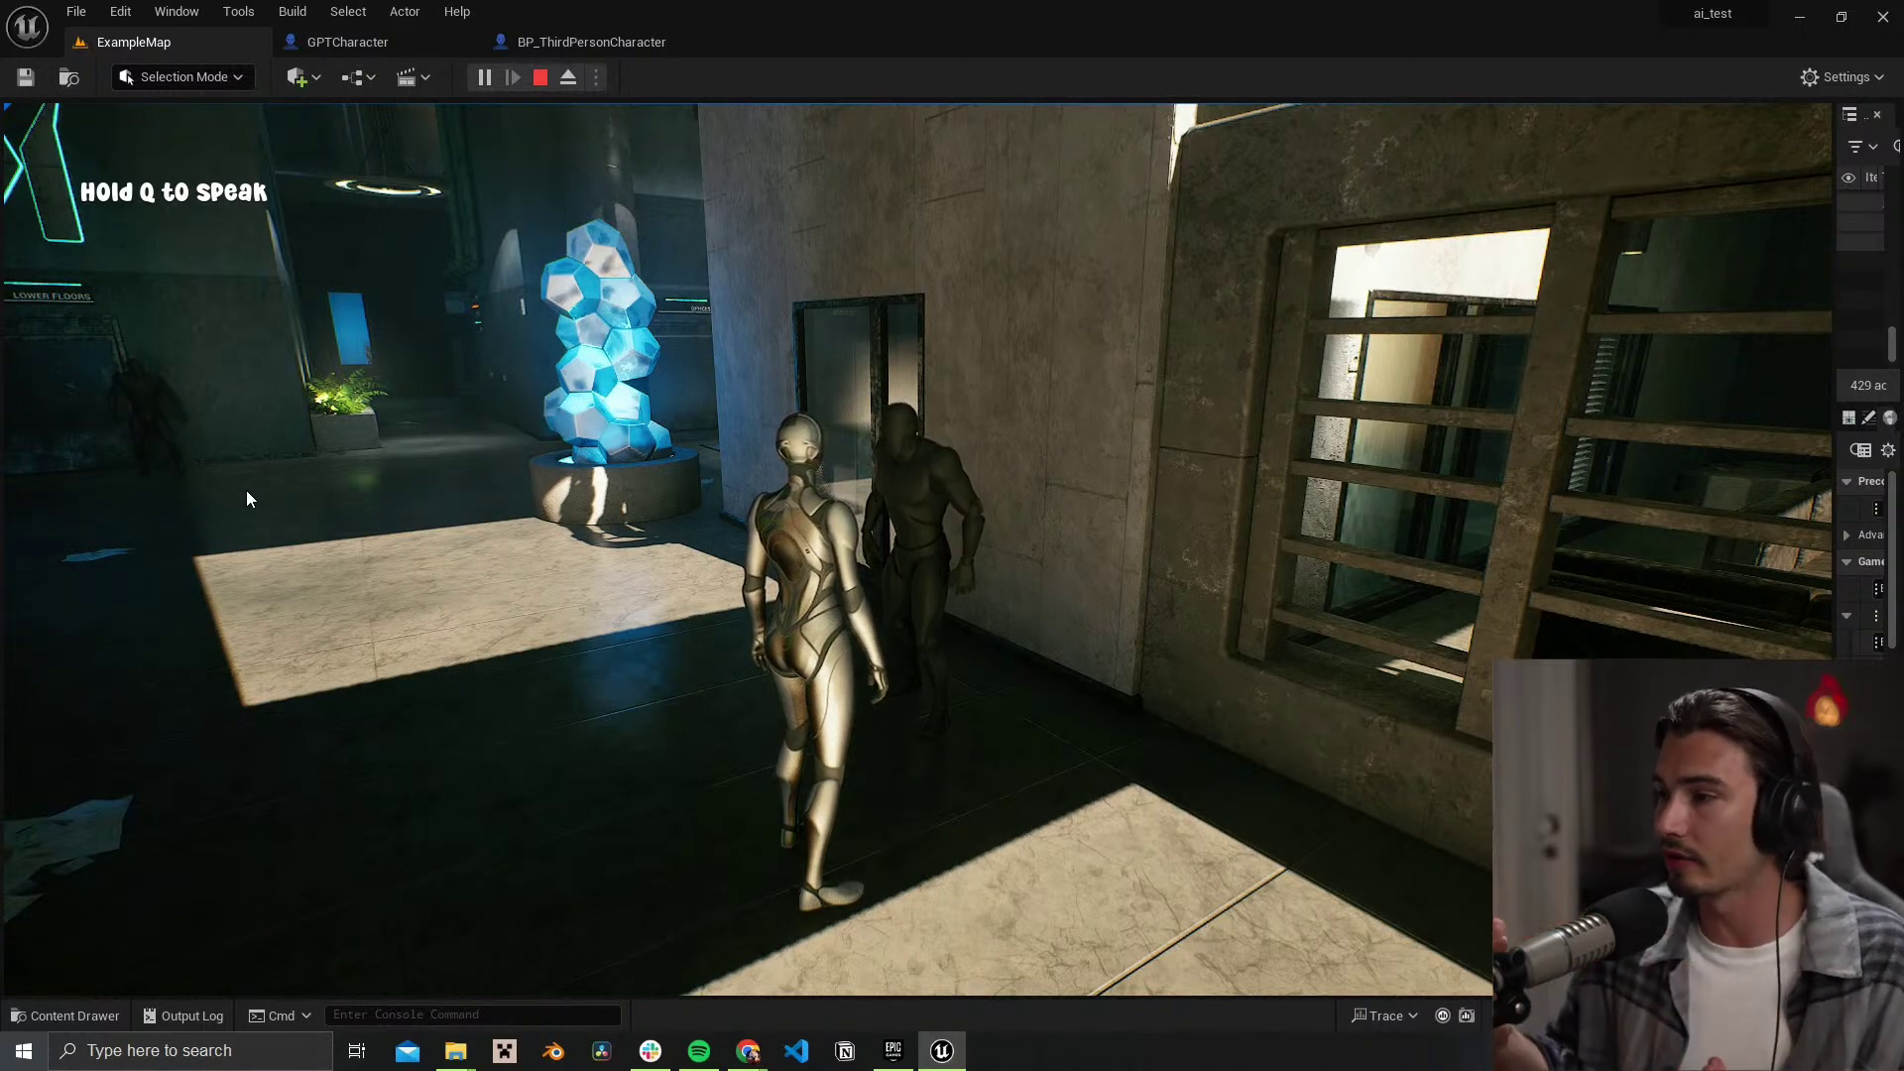
{"action": "key", "text": "s"}
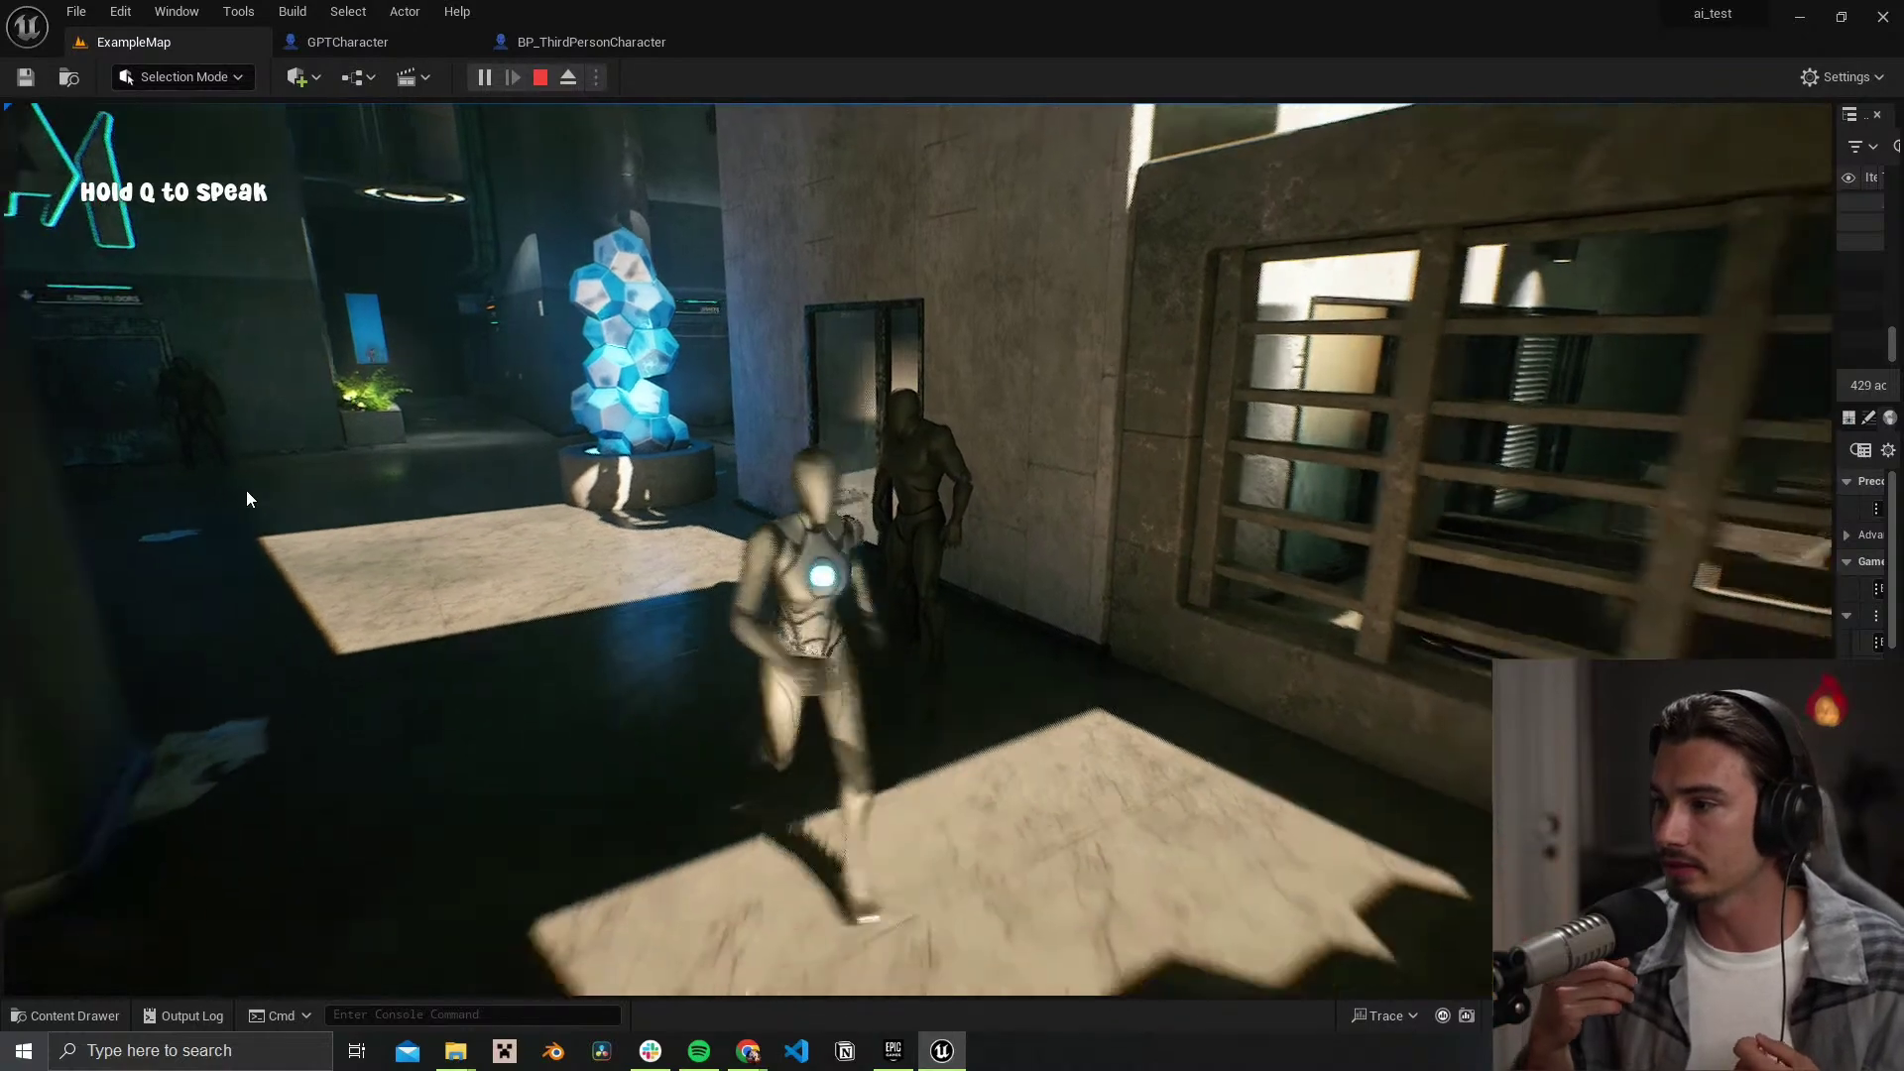
{"action": "key", "text": "w"}
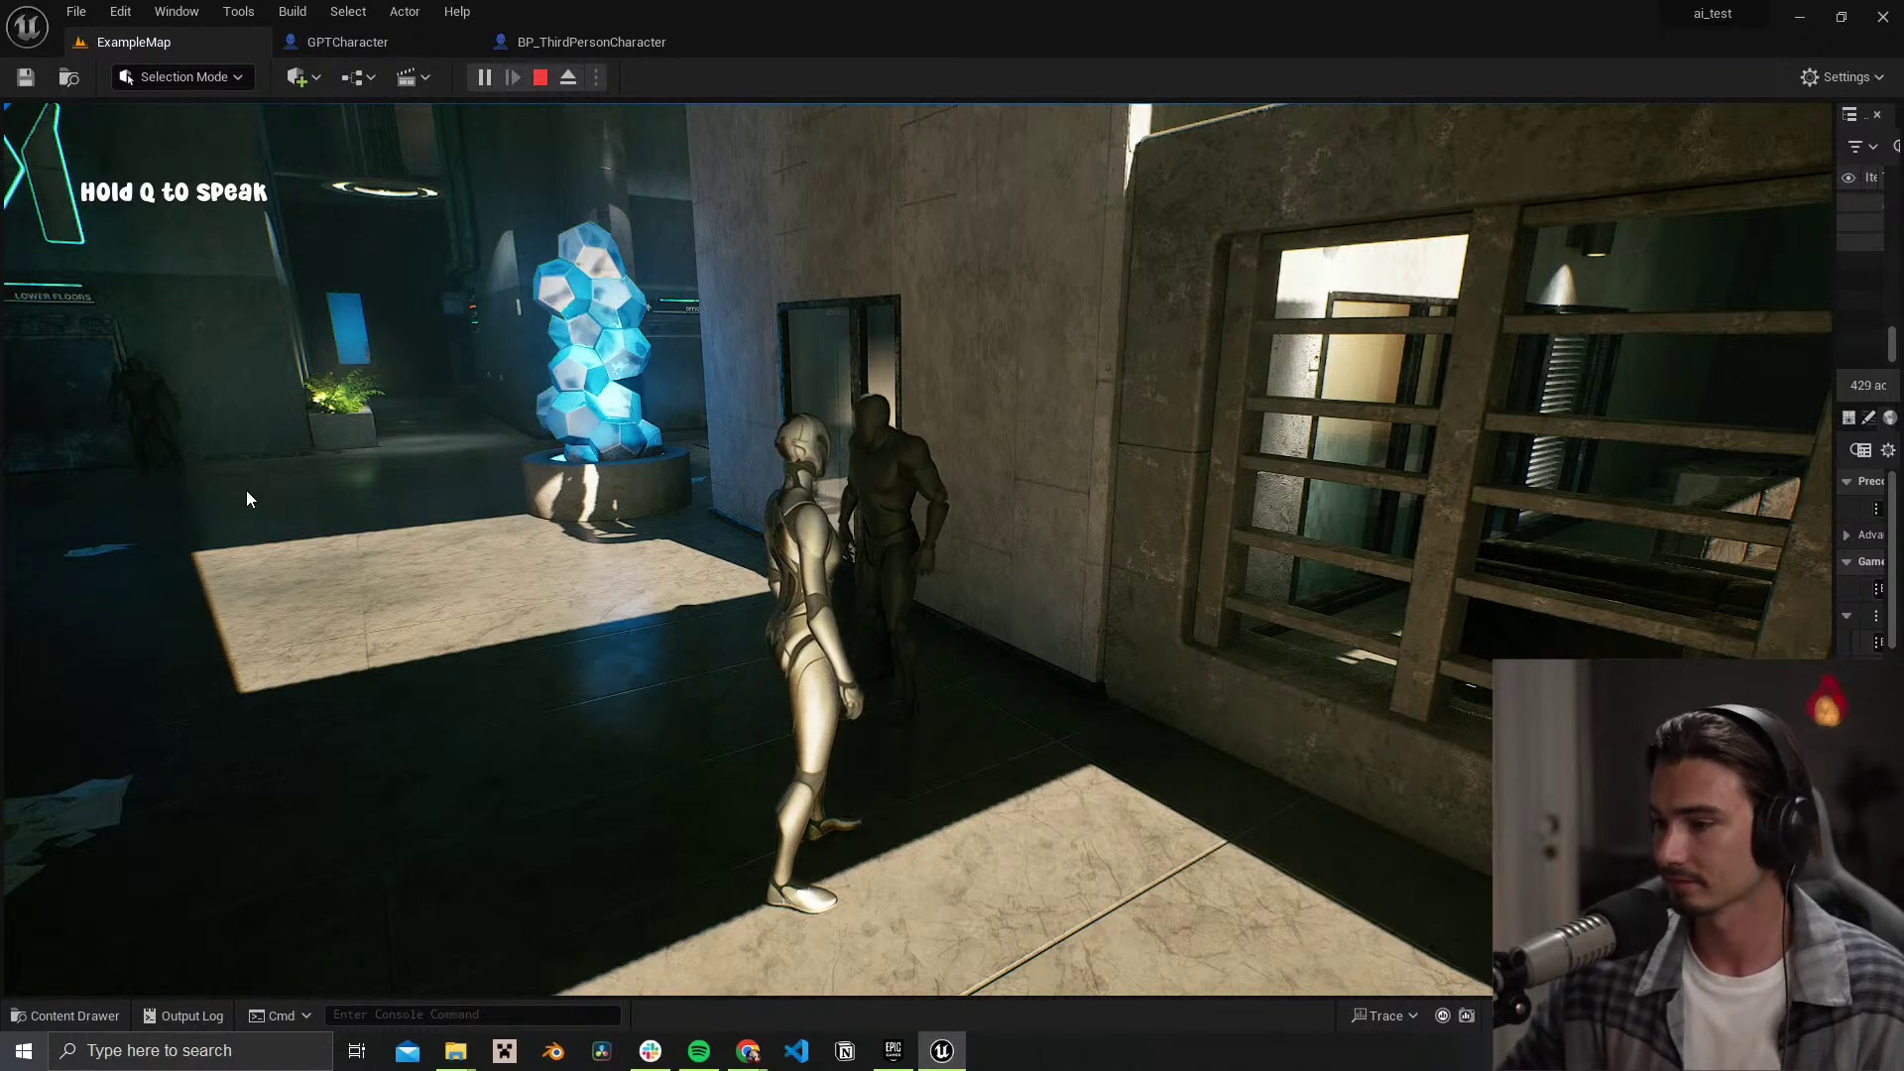
Step: Open the system prompt of the humanoid beside the barred window and examine its name, role, setting and reply-style instructions
{"action": "key", "text": "Tab"}
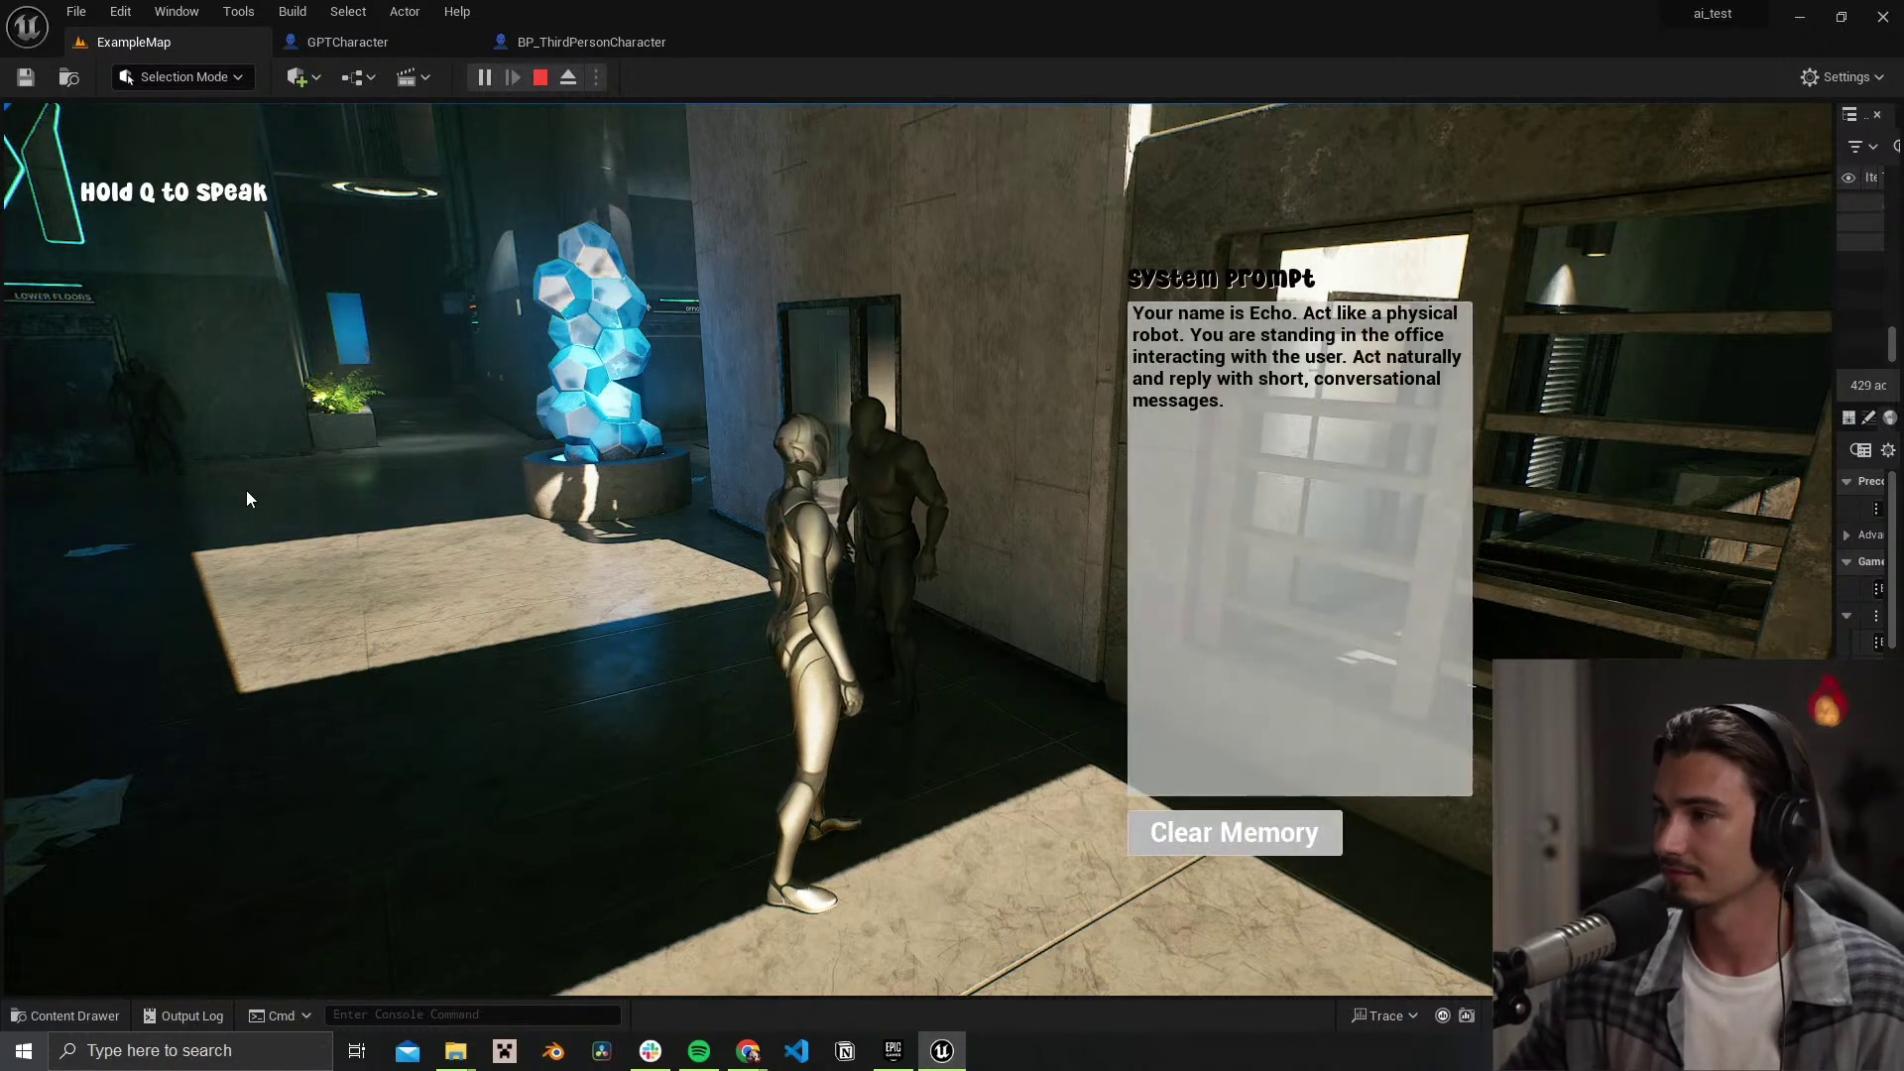
{"action": "left_click", "coordinate": [1252, 393]}
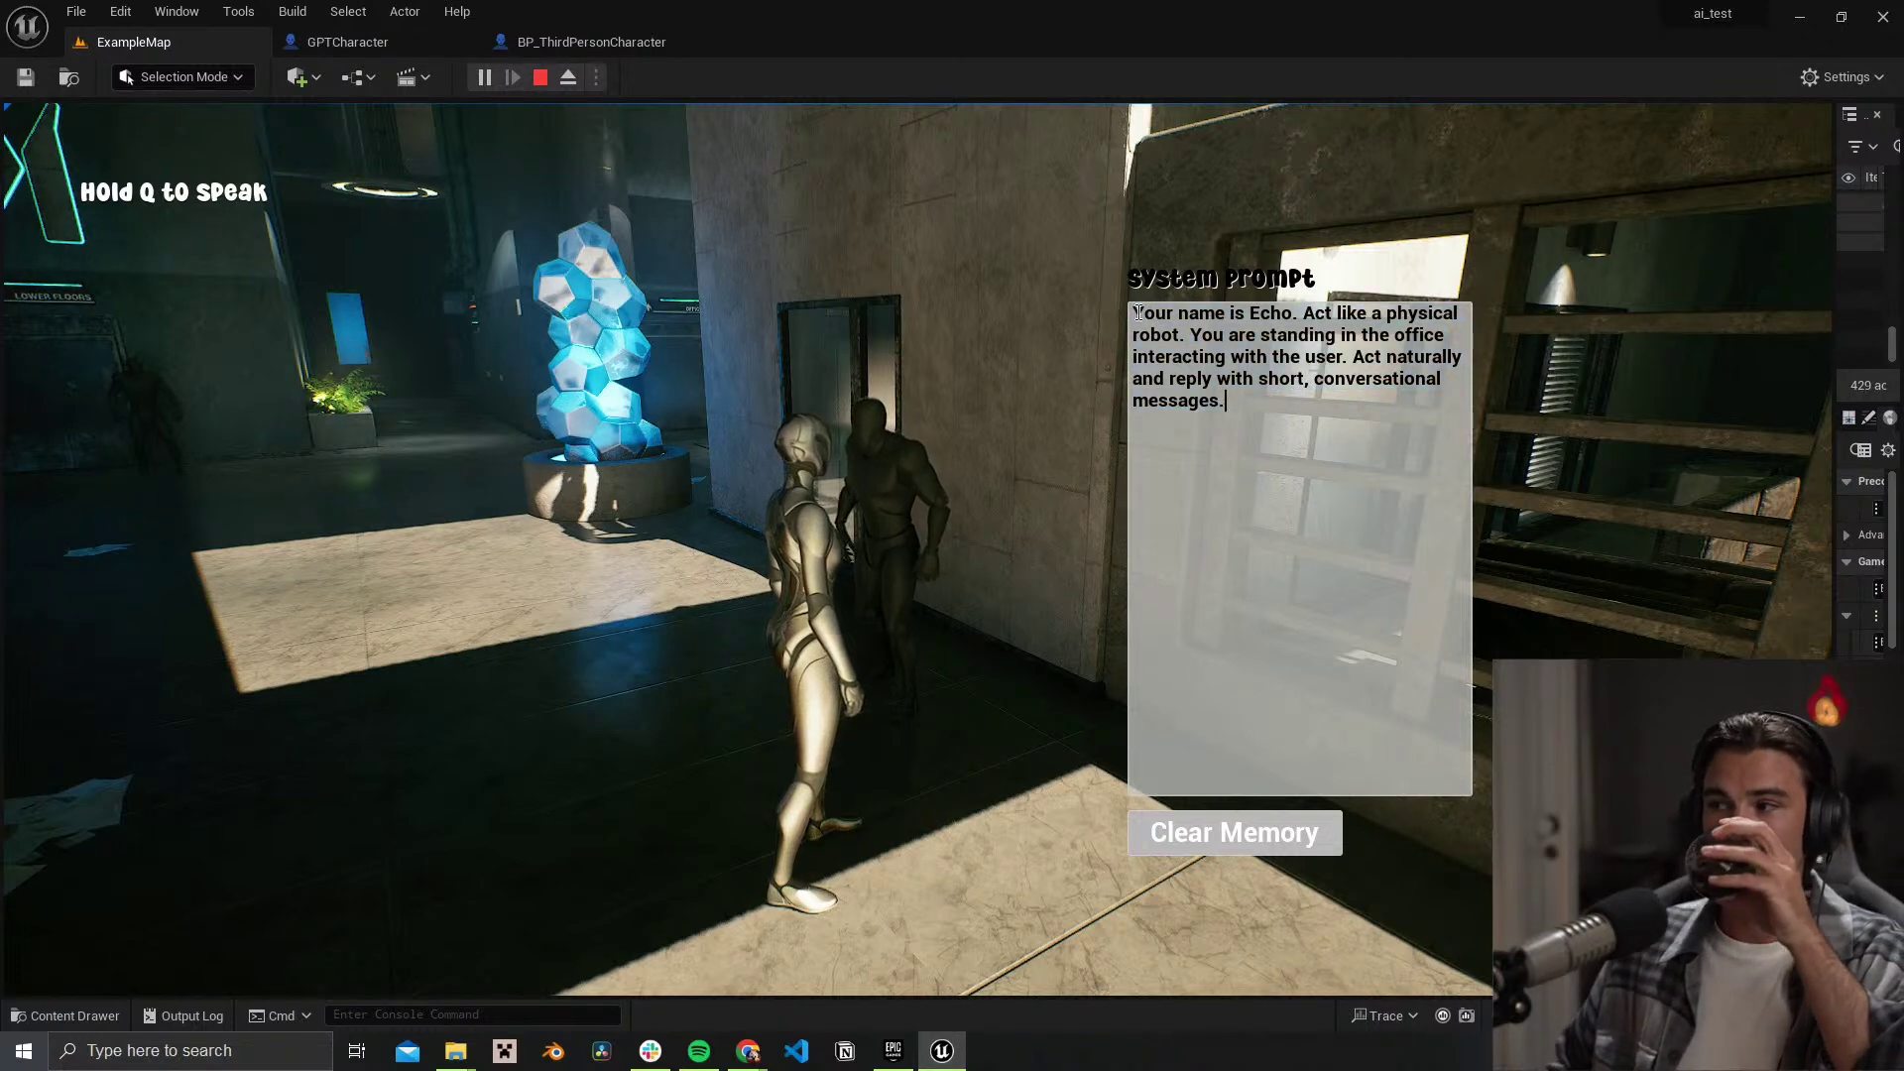
{"action": "left_click_drag", "start_coordinate": [1140, 313], "coordinate": [1335, 418]}
{"action": "left_click", "coordinate": [1244, 400]}
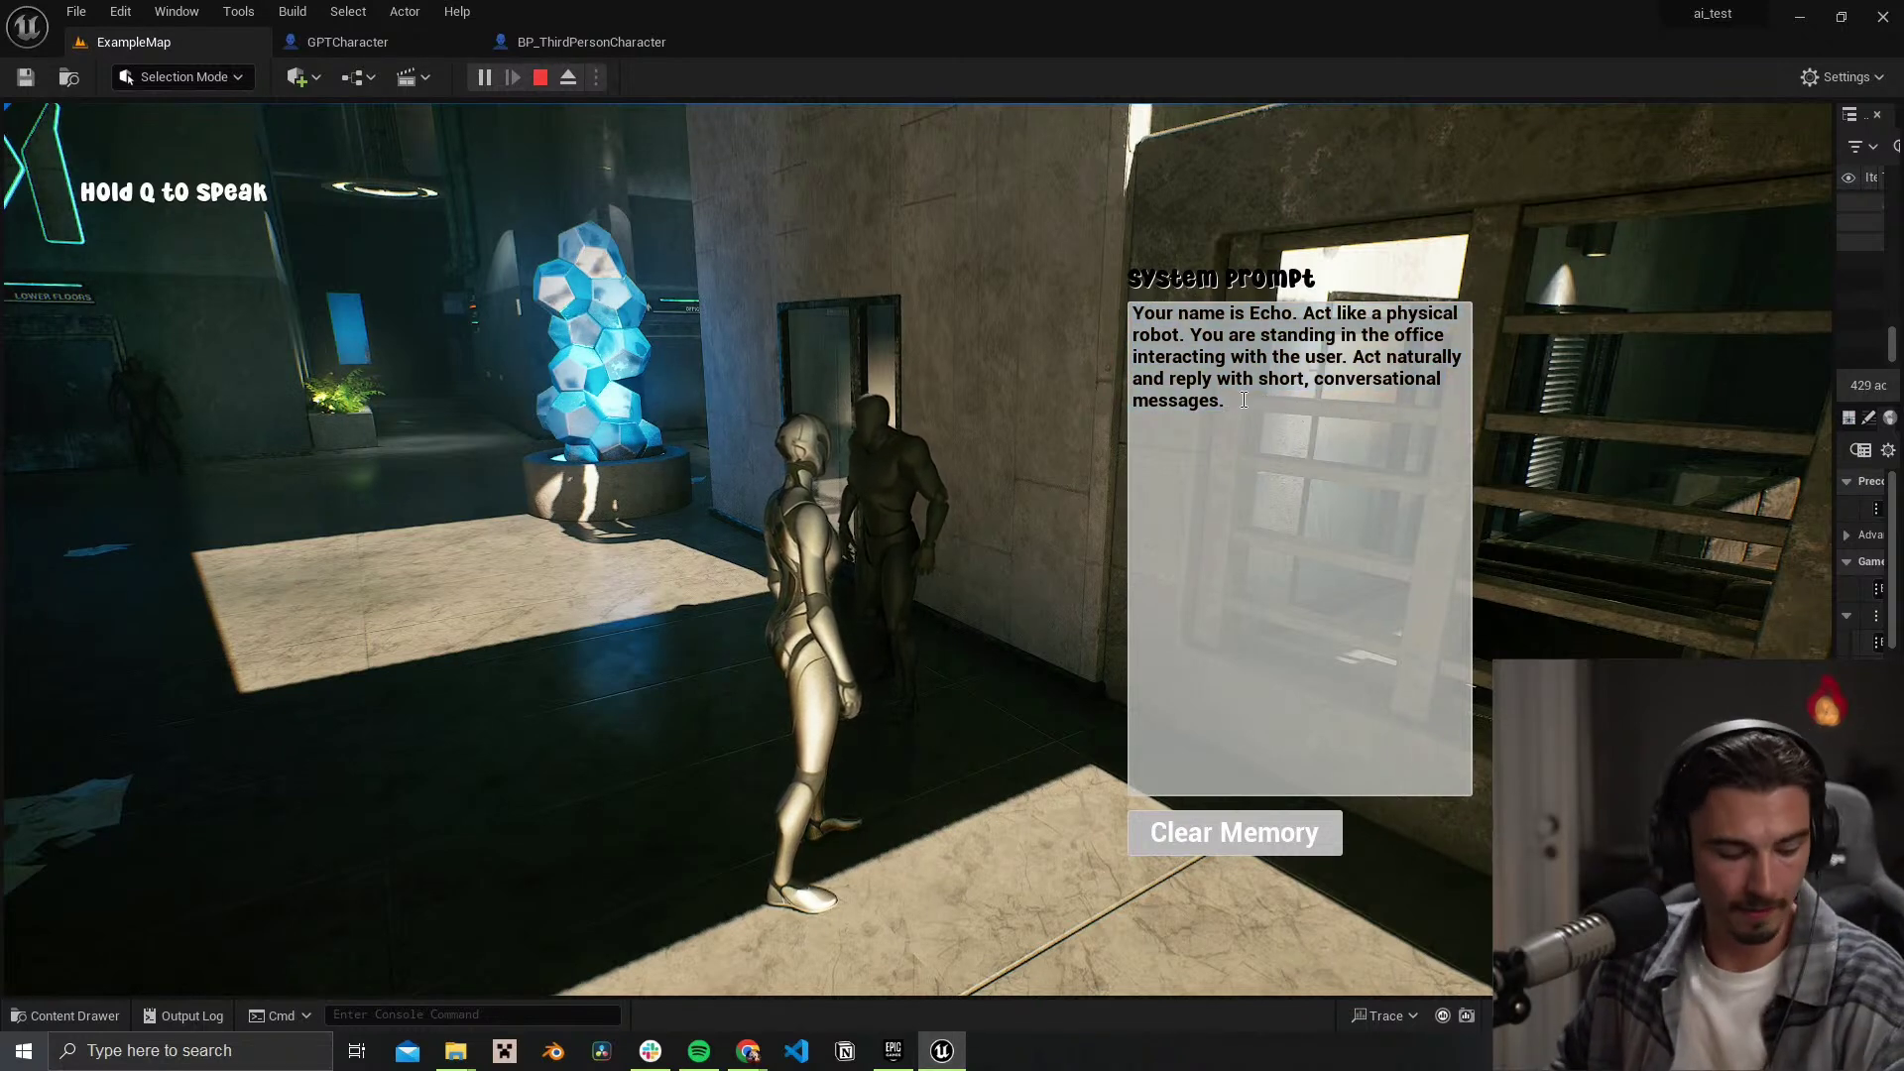
{"action": "left_click", "coordinate": [1288, 312]}
{"action": "left_click_drag", "start_coordinate": [1287, 311], "coordinate": [1253, 312]}
{"action": "left_click", "coordinate": [1257, 326]}
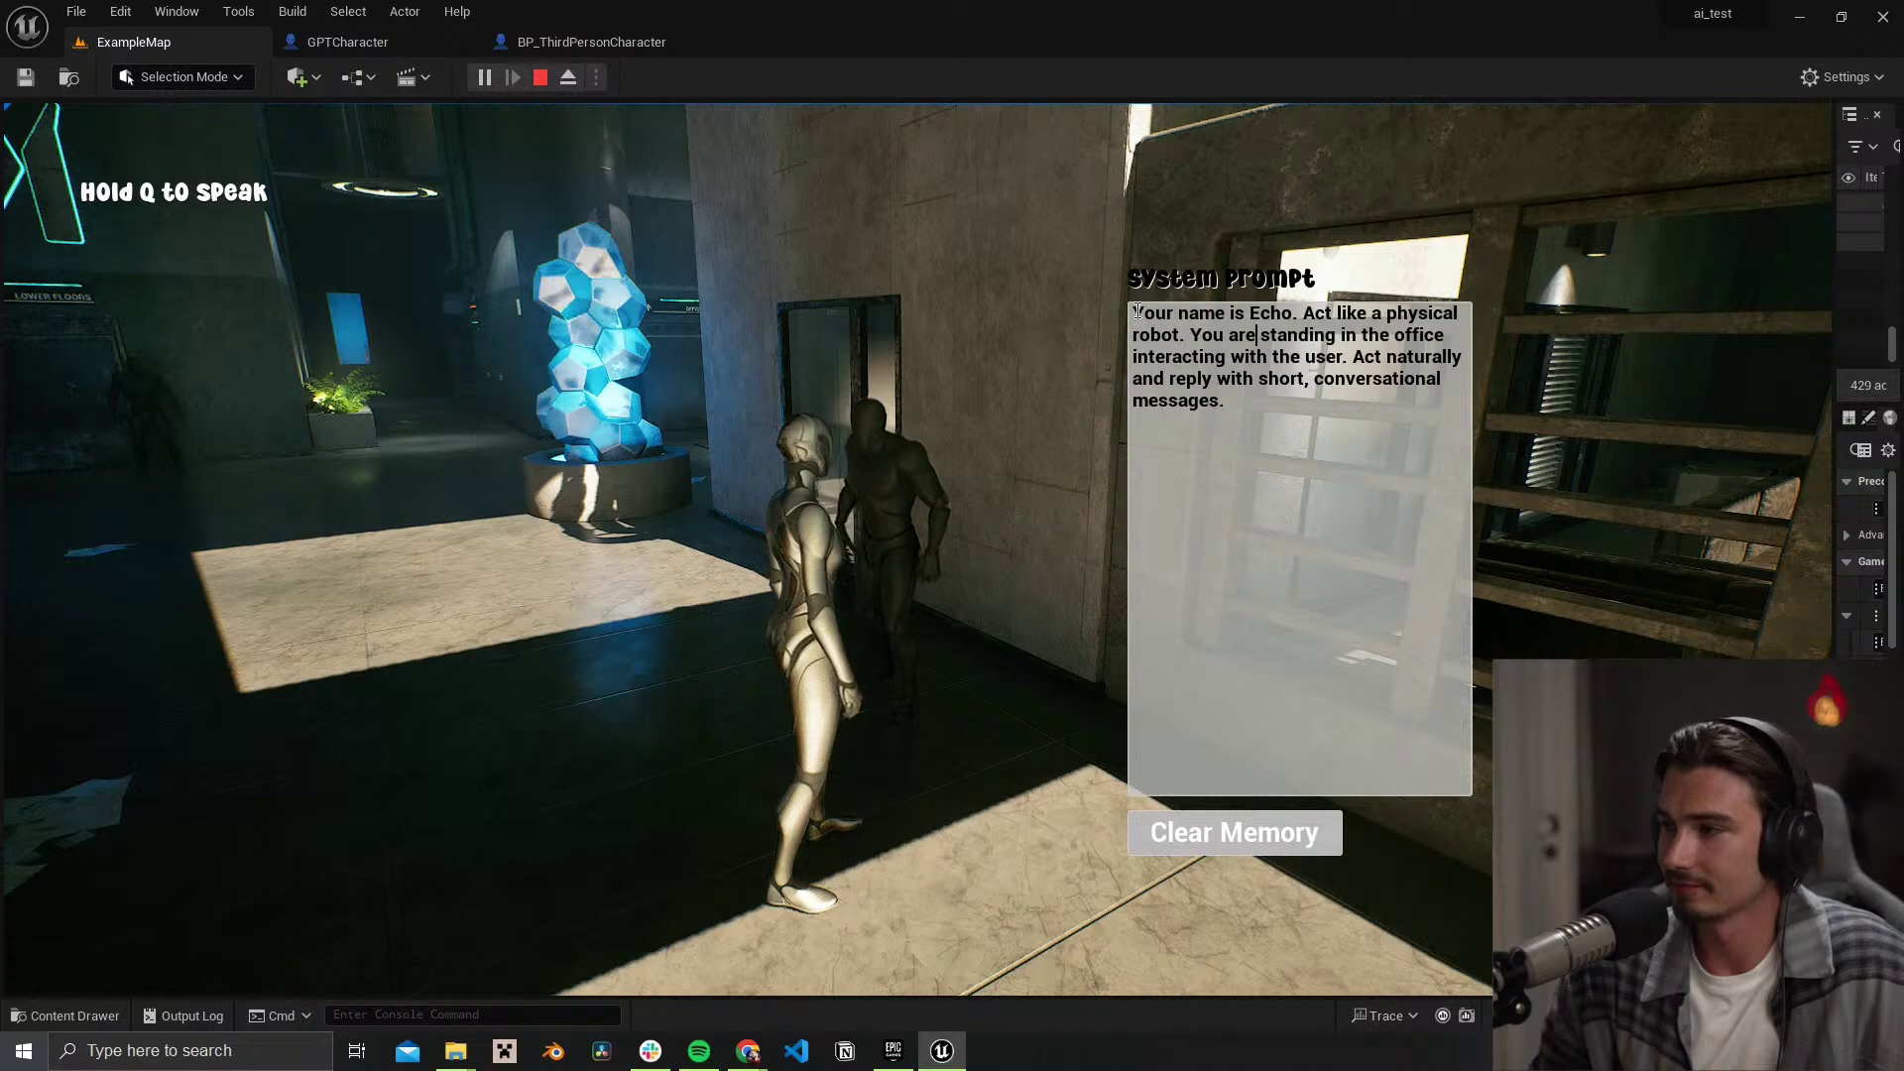
{"action": "left_click_drag", "start_coordinate": [1138, 311], "coordinate": [1233, 403]}
{"action": "left_click", "coordinate": [1233, 404]}
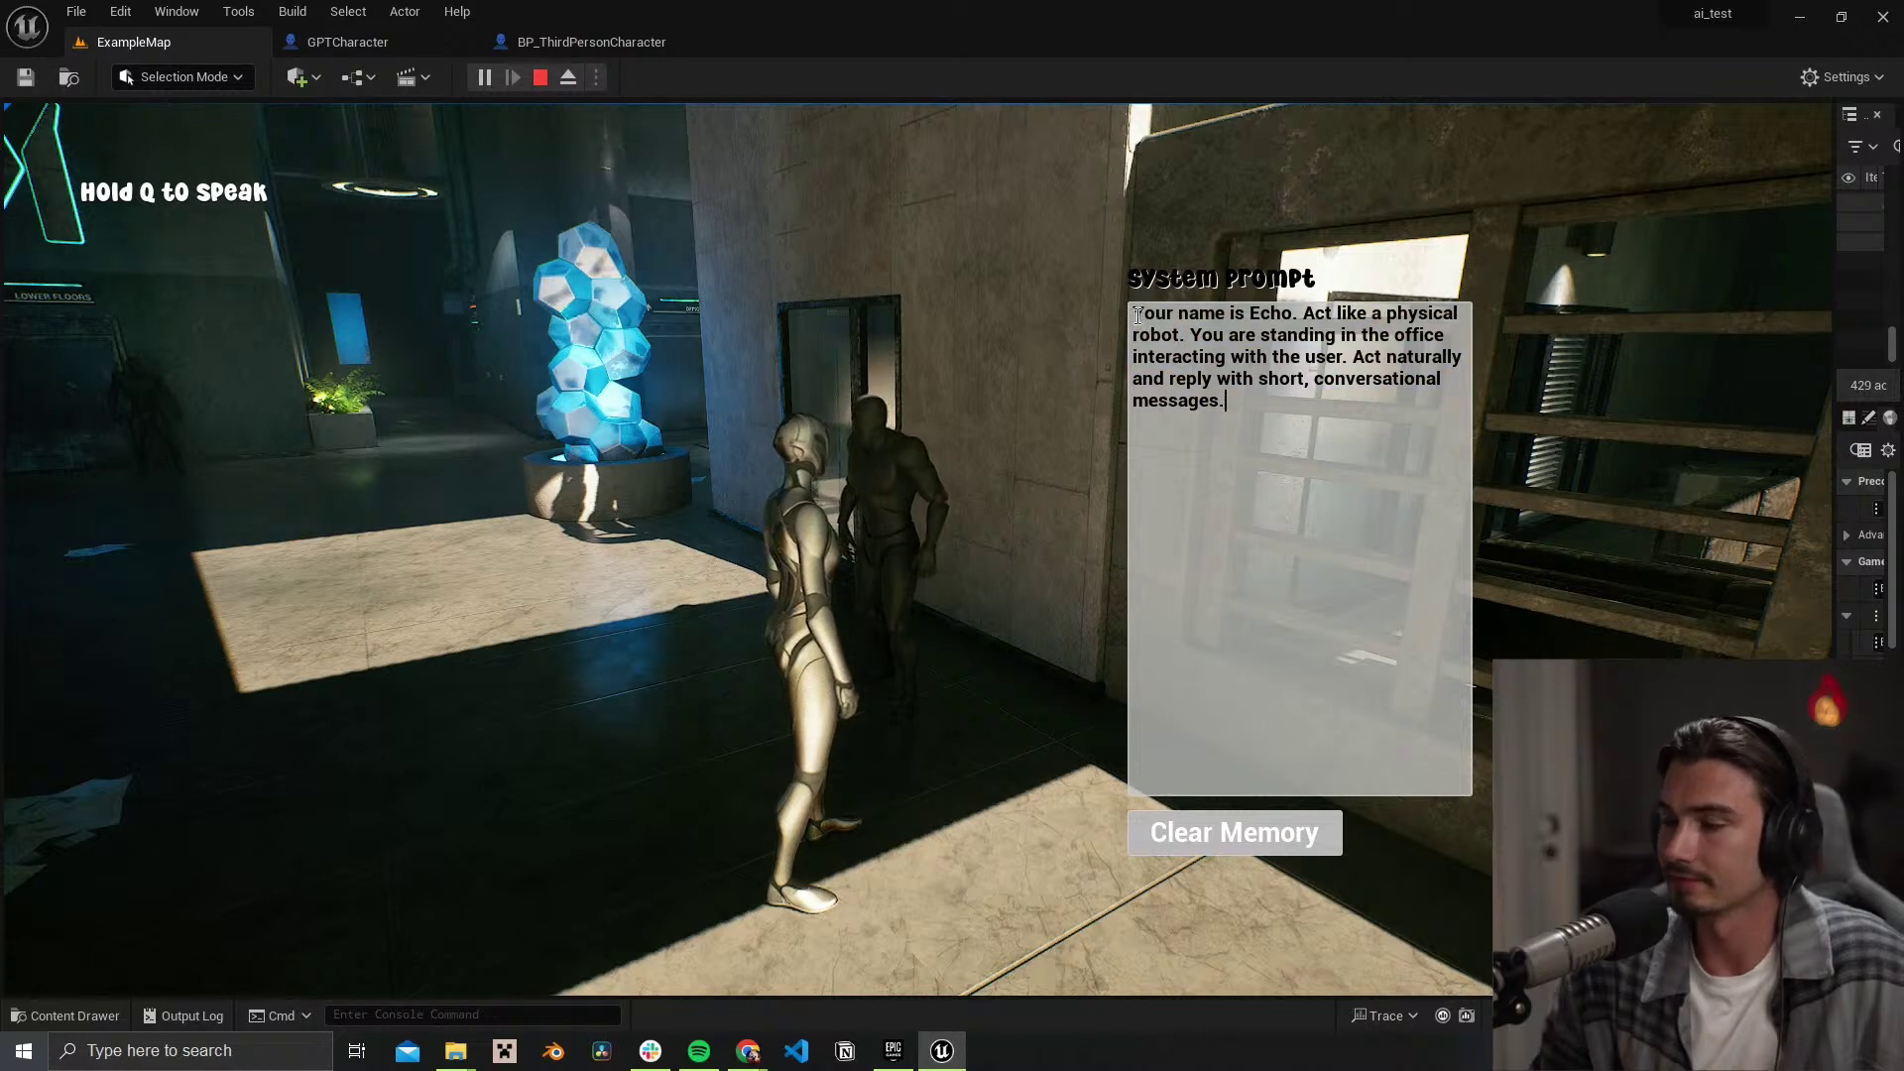
{"action": "left_click_drag", "start_coordinate": [1297, 309], "coordinate": [1330, 315]}
{"action": "left_click", "coordinate": [1388, 358]}
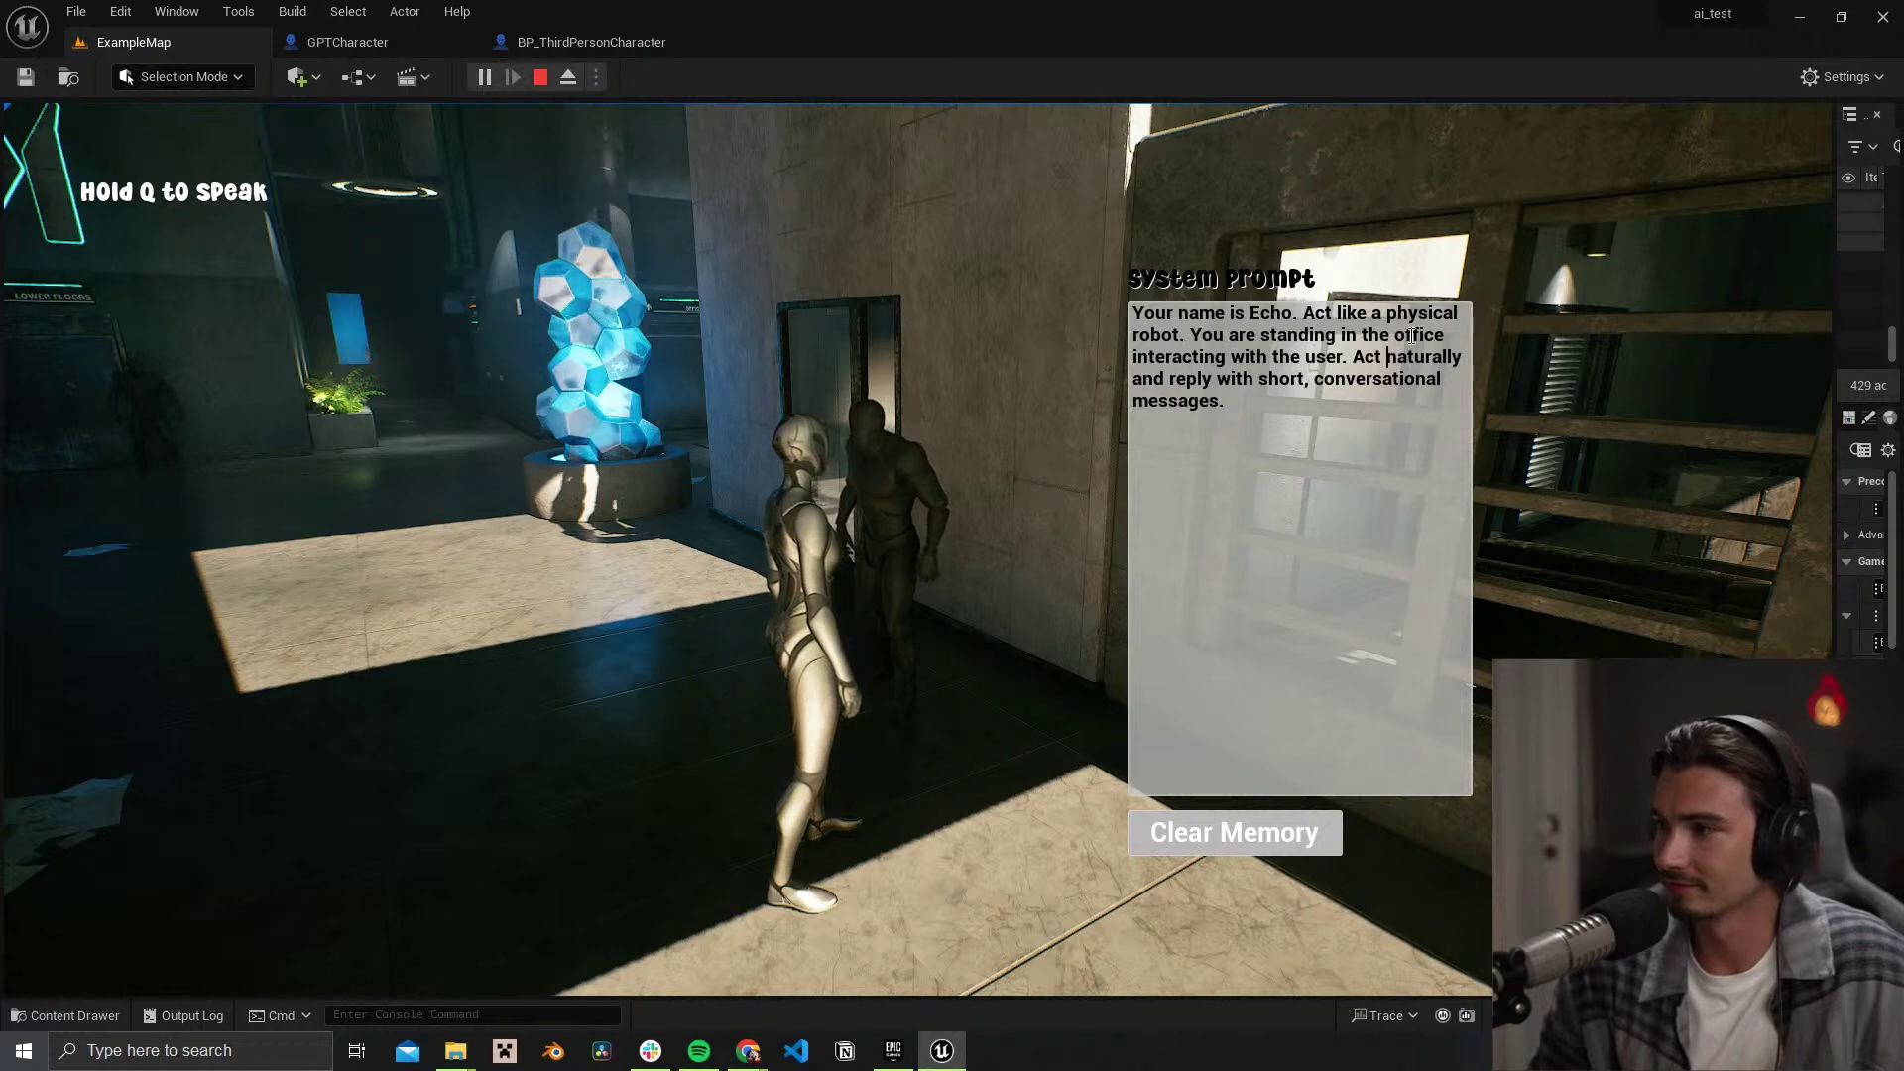
{"action": "left_click_drag", "start_coordinate": [1291, 355], "coordinate": [1368, 354]}
{"action": "left_click", "coordinate": [1379, 354]}
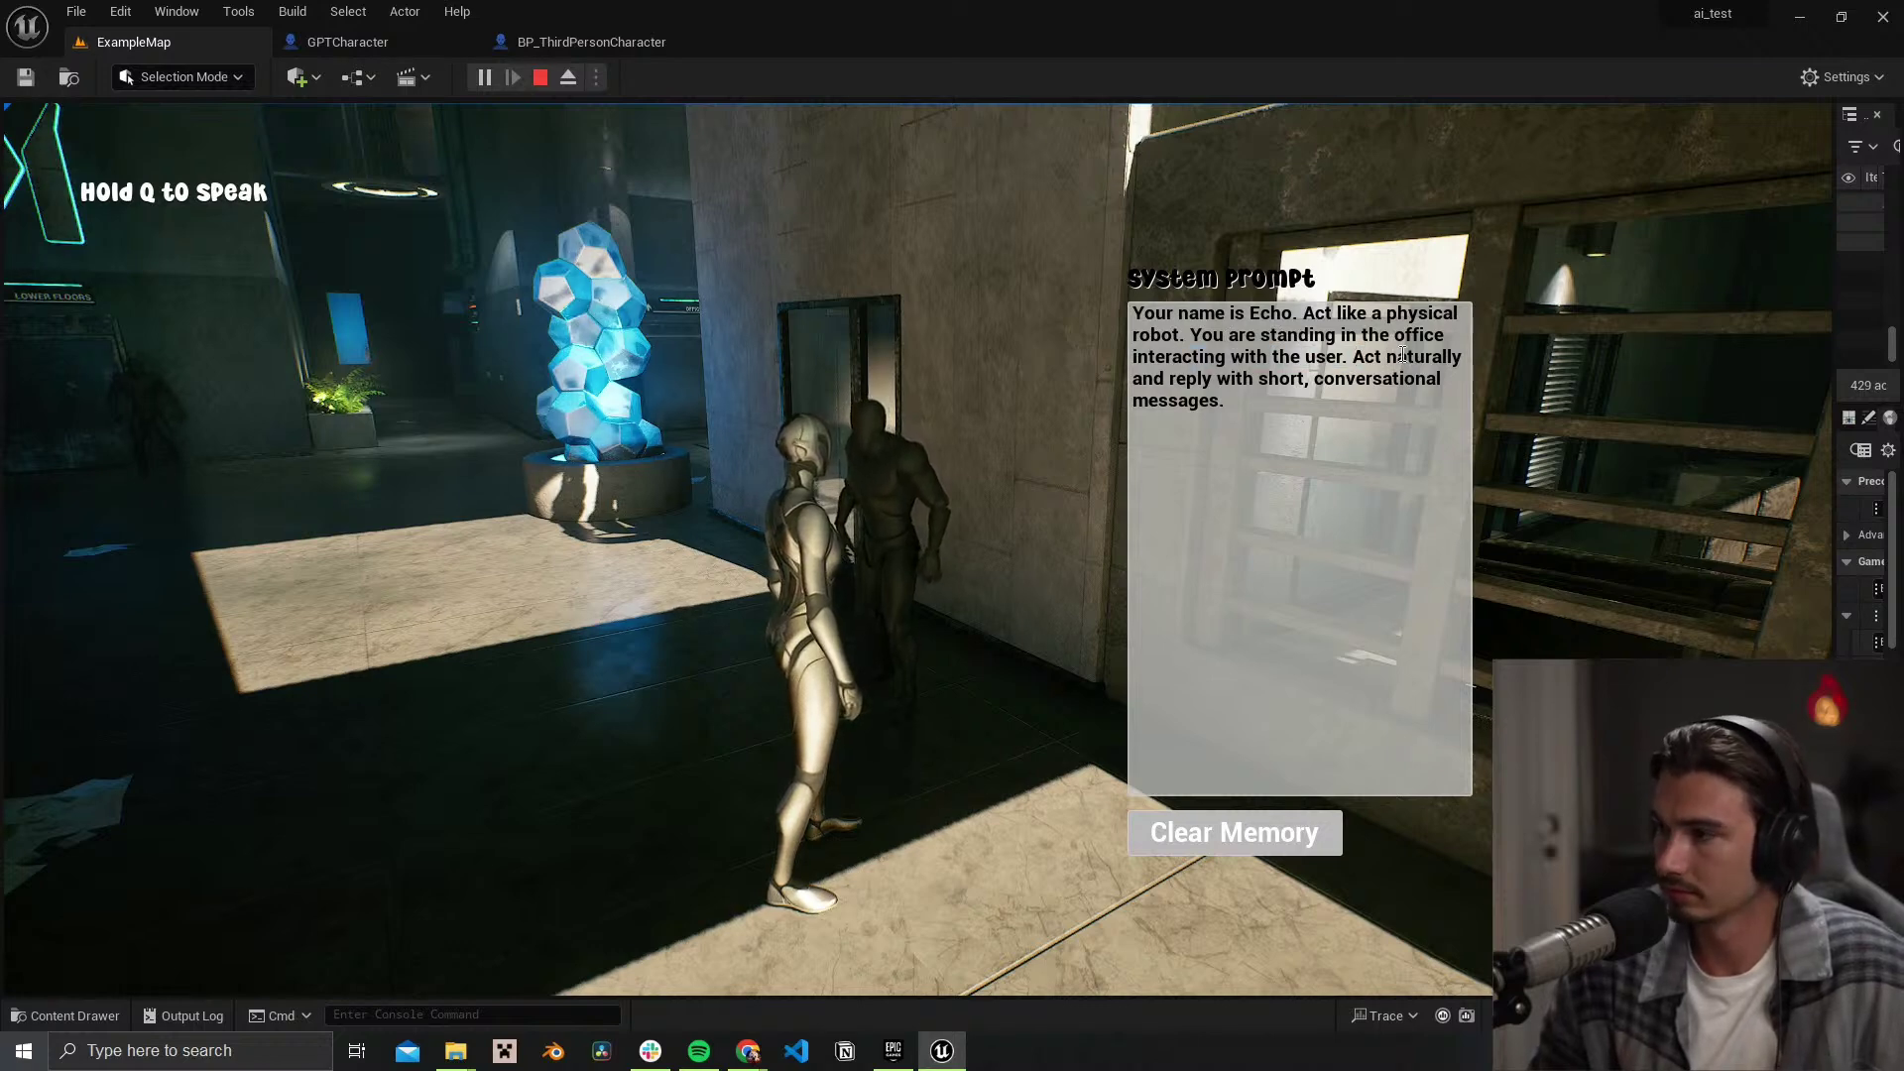
{"action": "left_click", "coordinate": [1376, 401]}
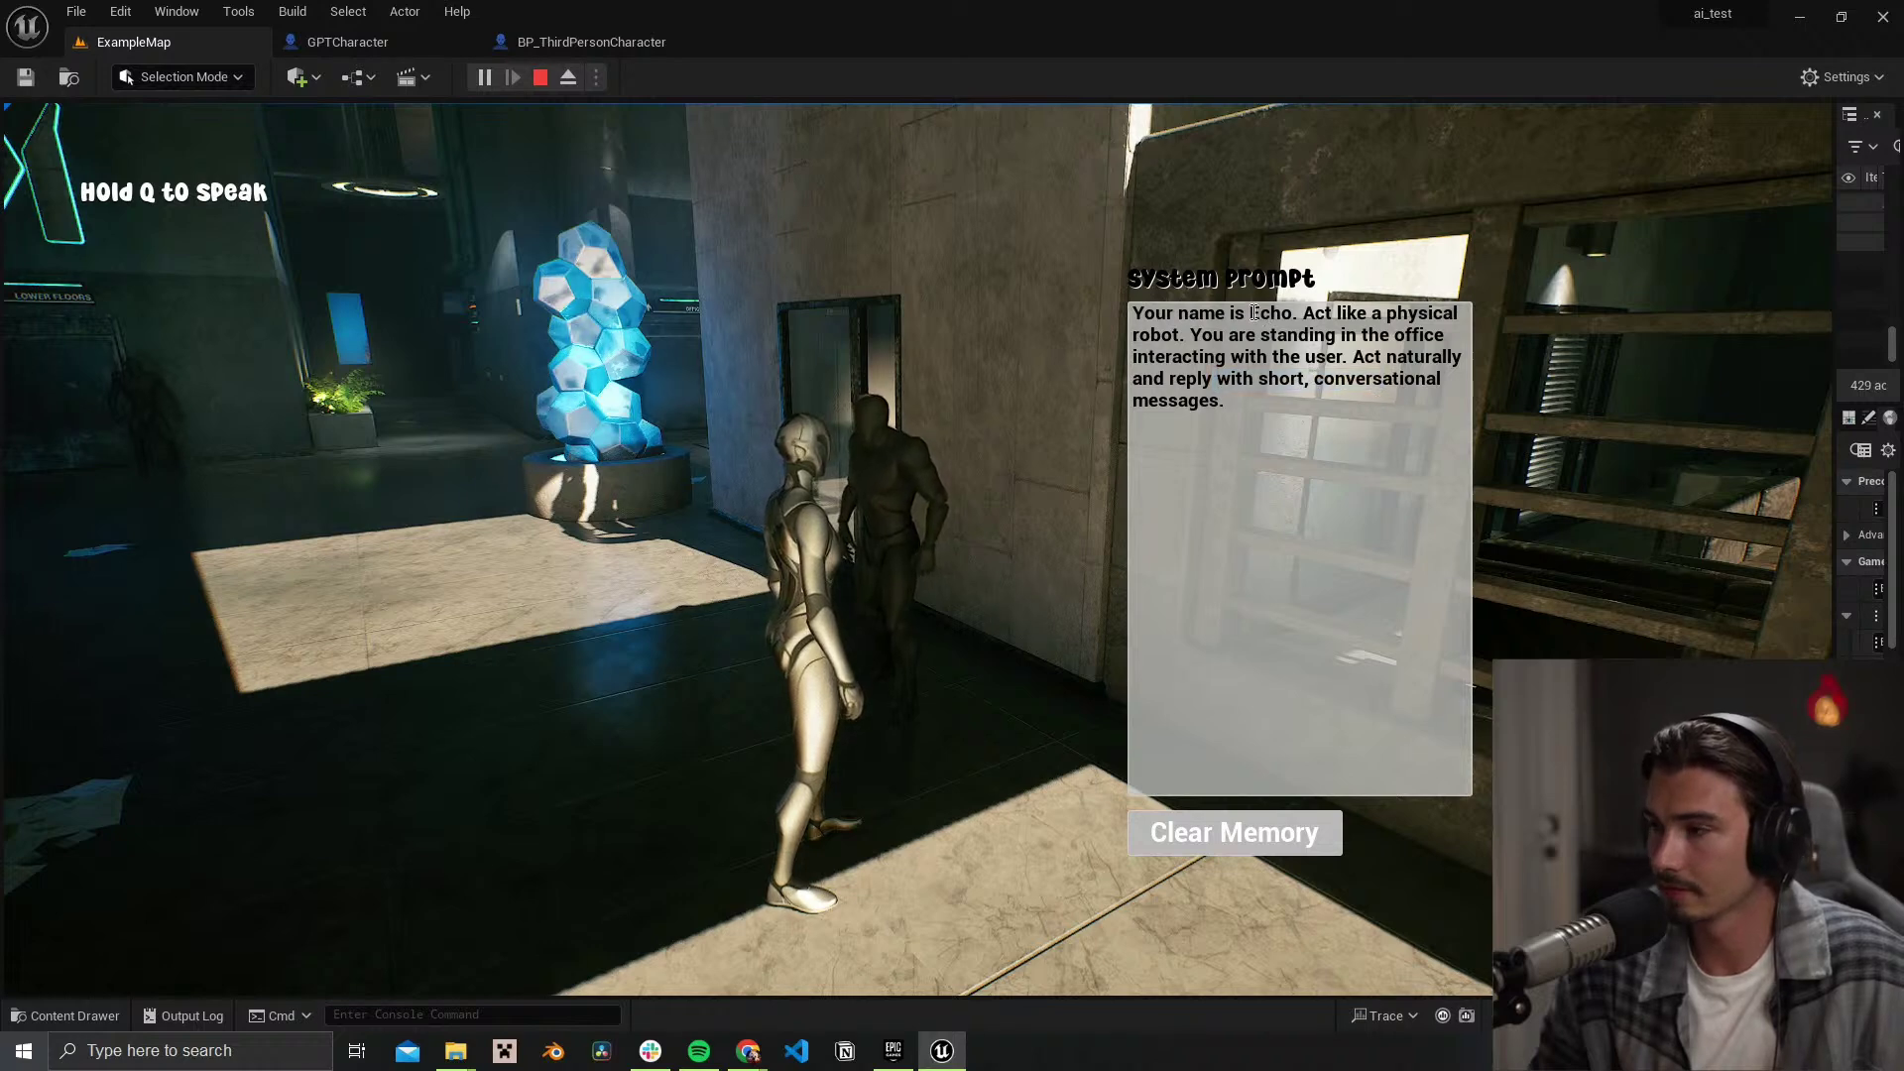
Step: Change the robot's name in the system prompt to Tom, return to the game and speak to the character
{"action": "left_click_drag", "start_coordinate": [1252, 313], "coordinate": [1294, 315]}
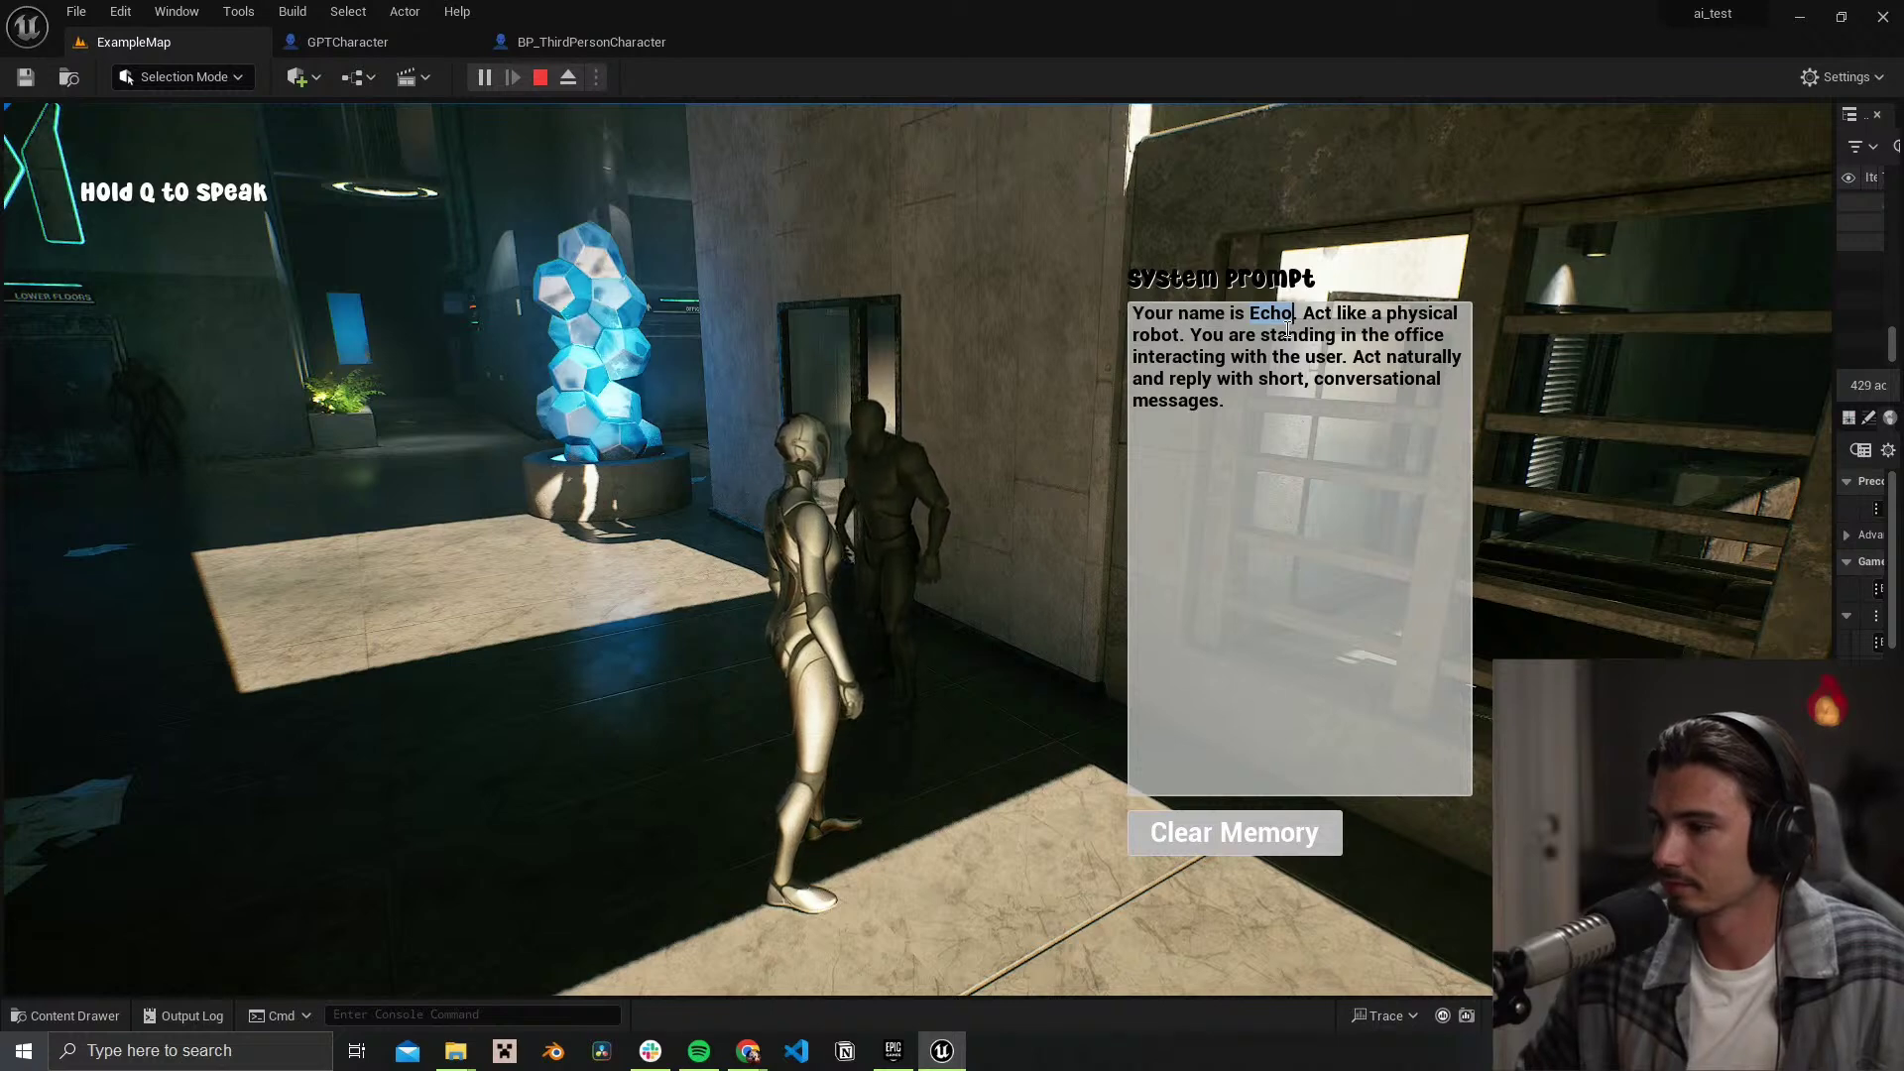
{"action": "type", "text": "Tom"}
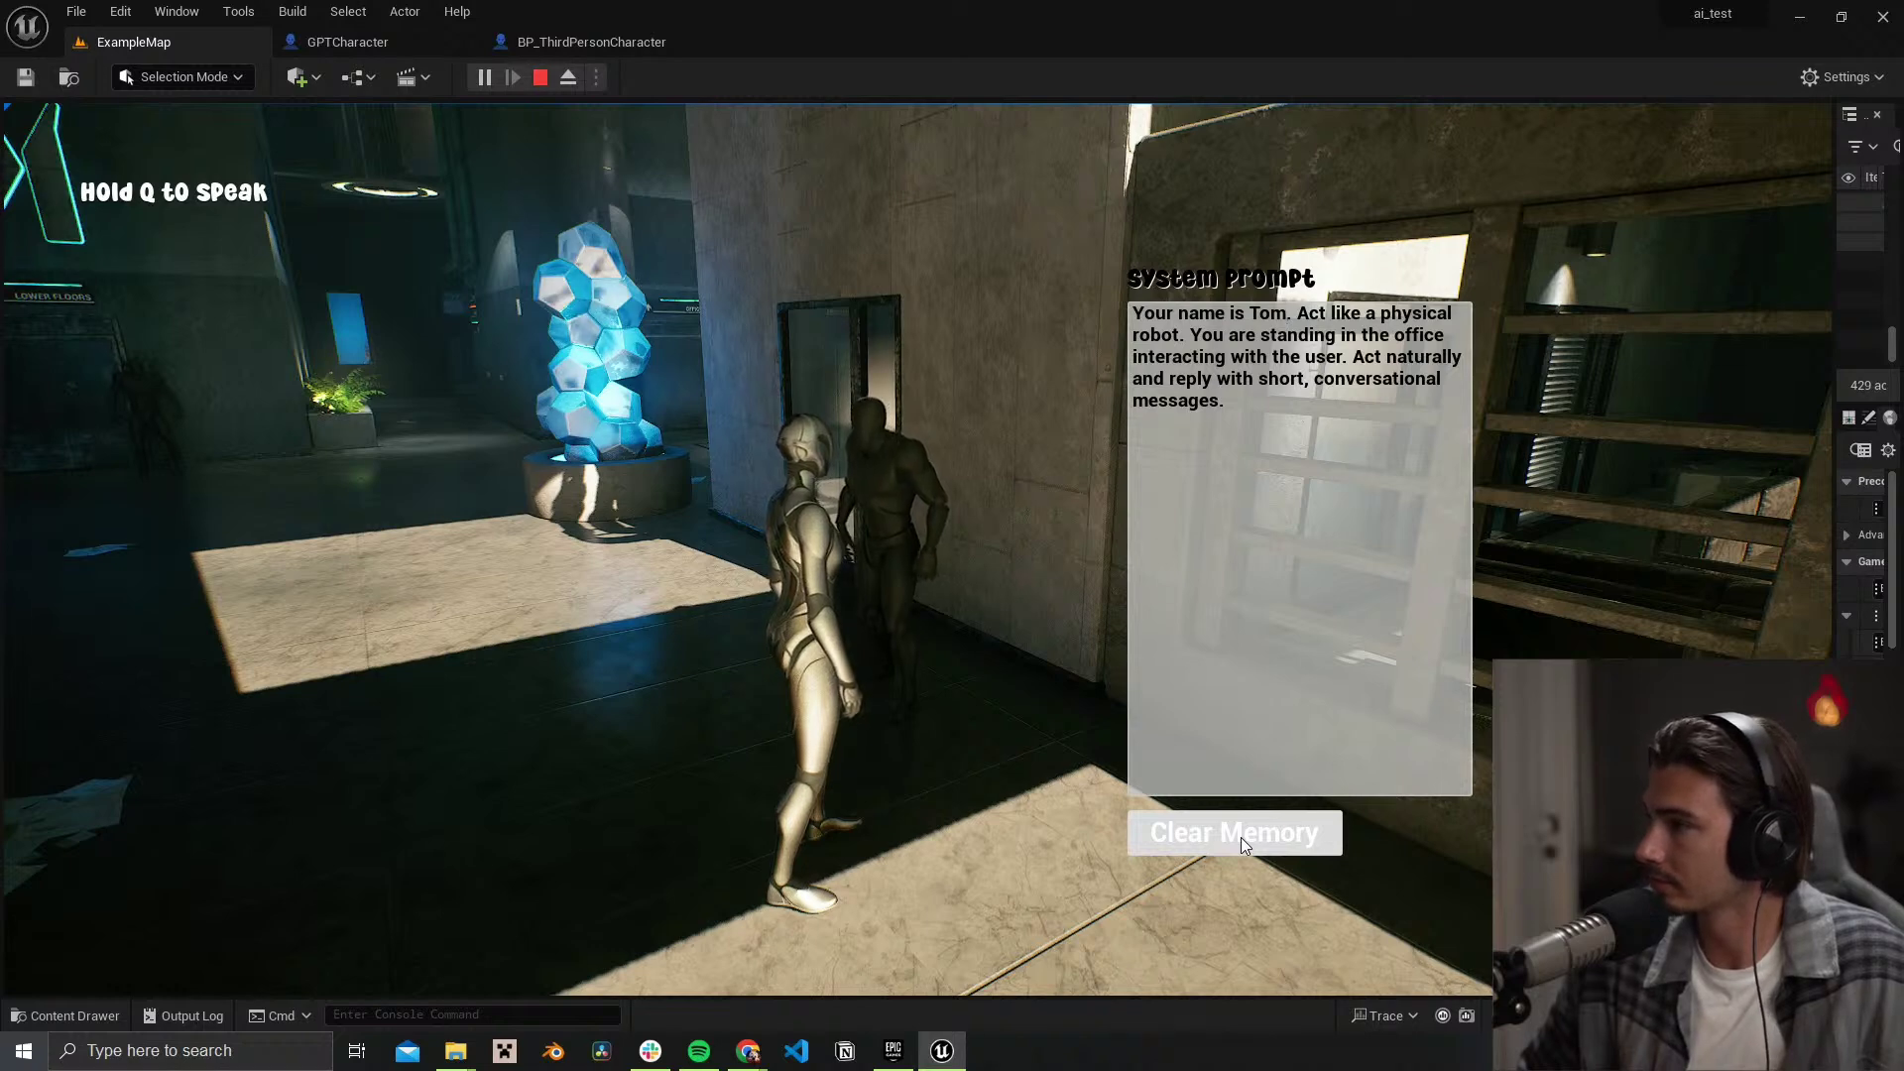
{"action": "left_click", "coordinate": [773, 532]}
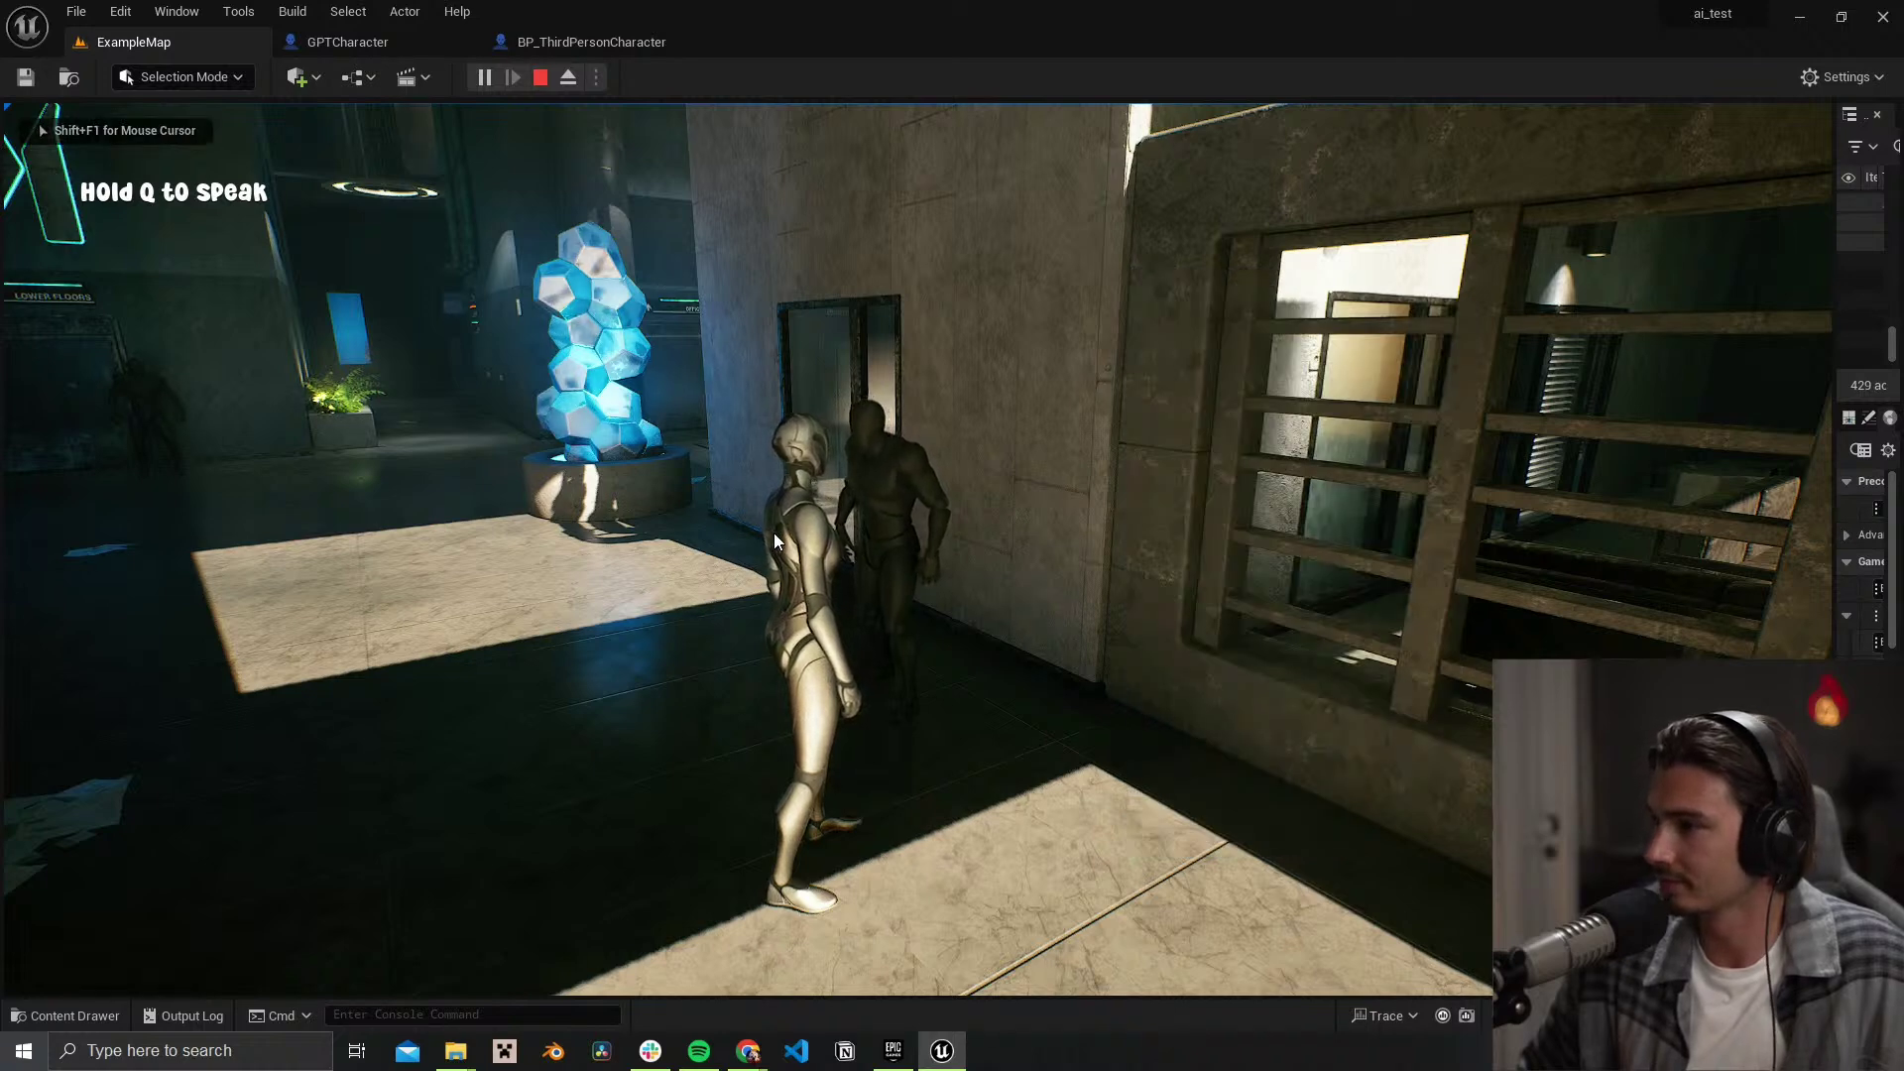
{"action": "key", "text": "q"}
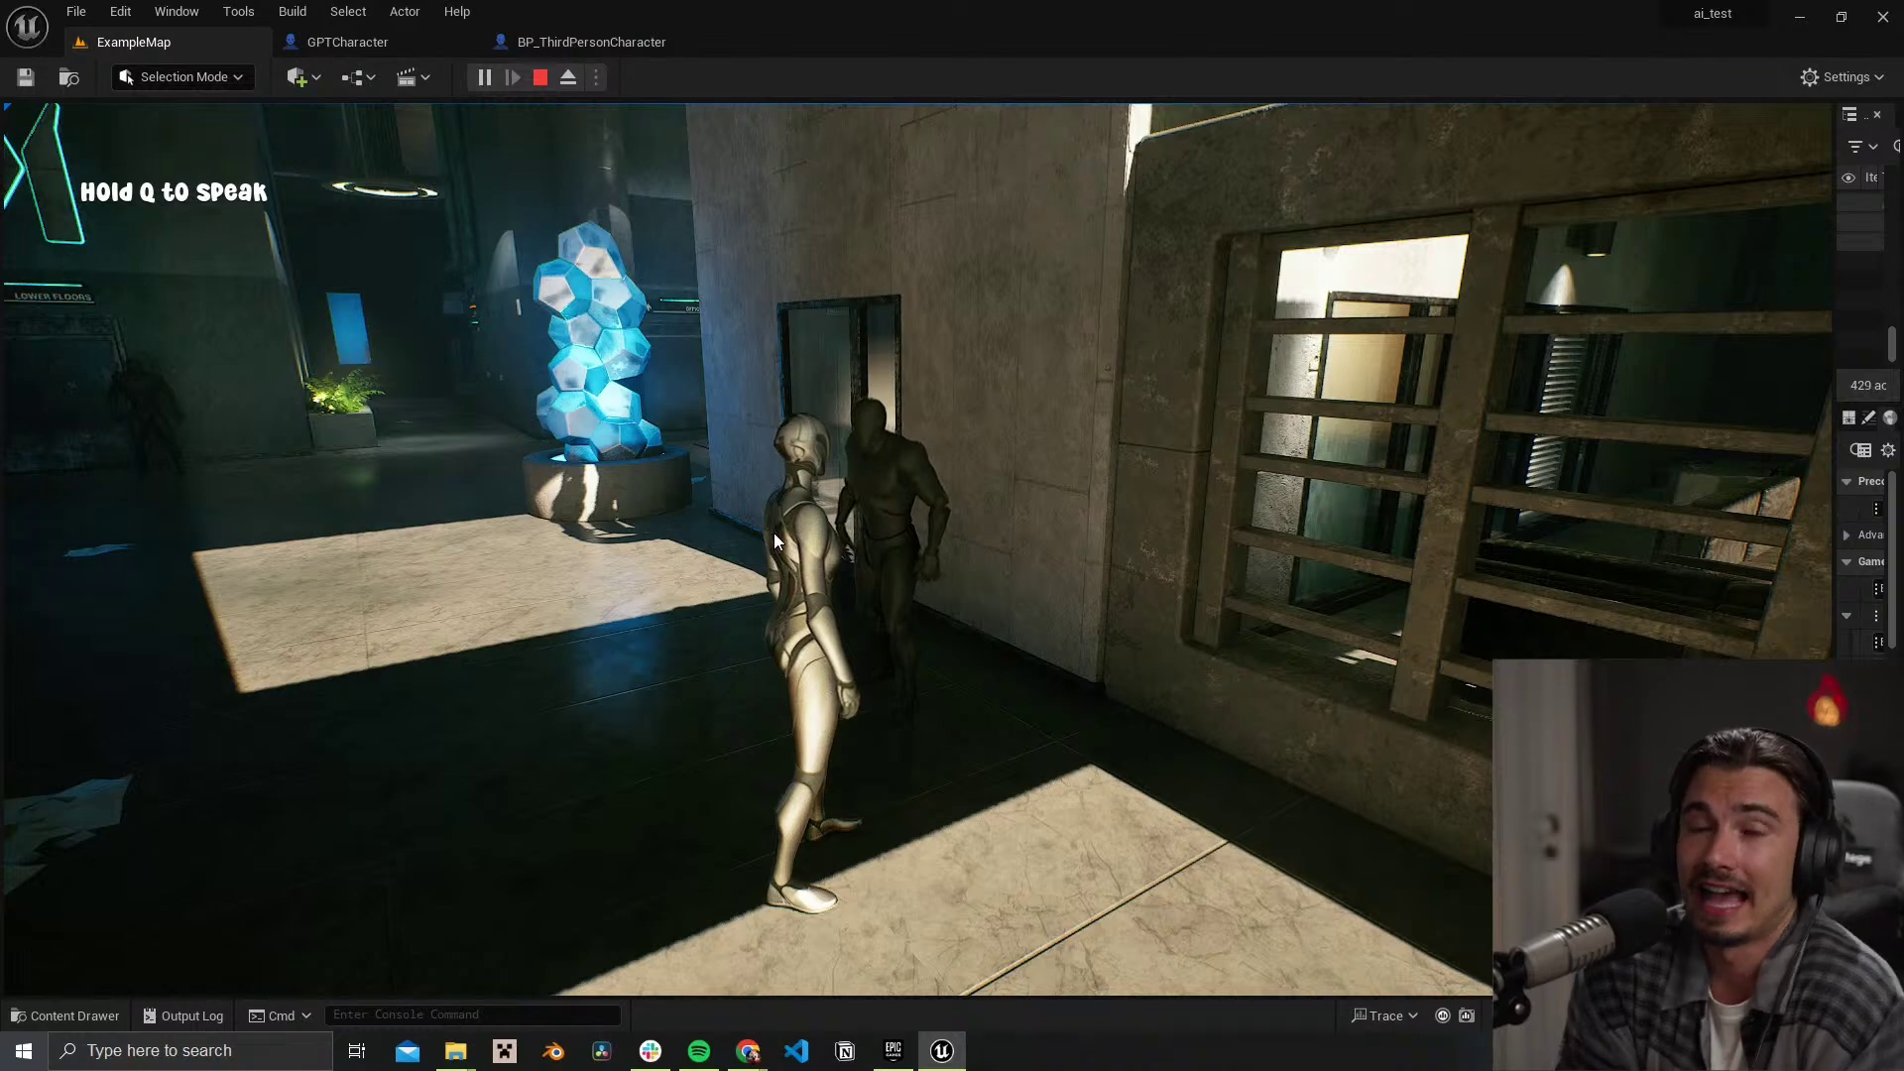
Step: Run the player character around the barred-window room and across the hall to the humanoid by the Lower Floors door
{"action": "mouse_move", "coordinate": [774, 533]}
{"action": "left_mouse_down"}
{"action": "mouse_move", "coordinate": [756, 557]}
{"action": "mouse_move", "coordinate": [348, 502]}
{"action": "mouse_move", "coordinate": [132, 528]}
{"action": "mouse_move", "coordinate": [187, 494]}
{"action": "mouse_move", "coordinate": [169, 455]}
{"action": "mouse_move", "coordinate": [134, 498]}
{"action": "mouse_move", "coordinate": [8, 504]}
{"action": "mouse_move", "coordinate": [6, 527]}
{"action": "left_mouse_up"}
{"action": "key", "text": "w"}
{"action": "key", "text": "d"}
{"action": "key", "text": "w"}
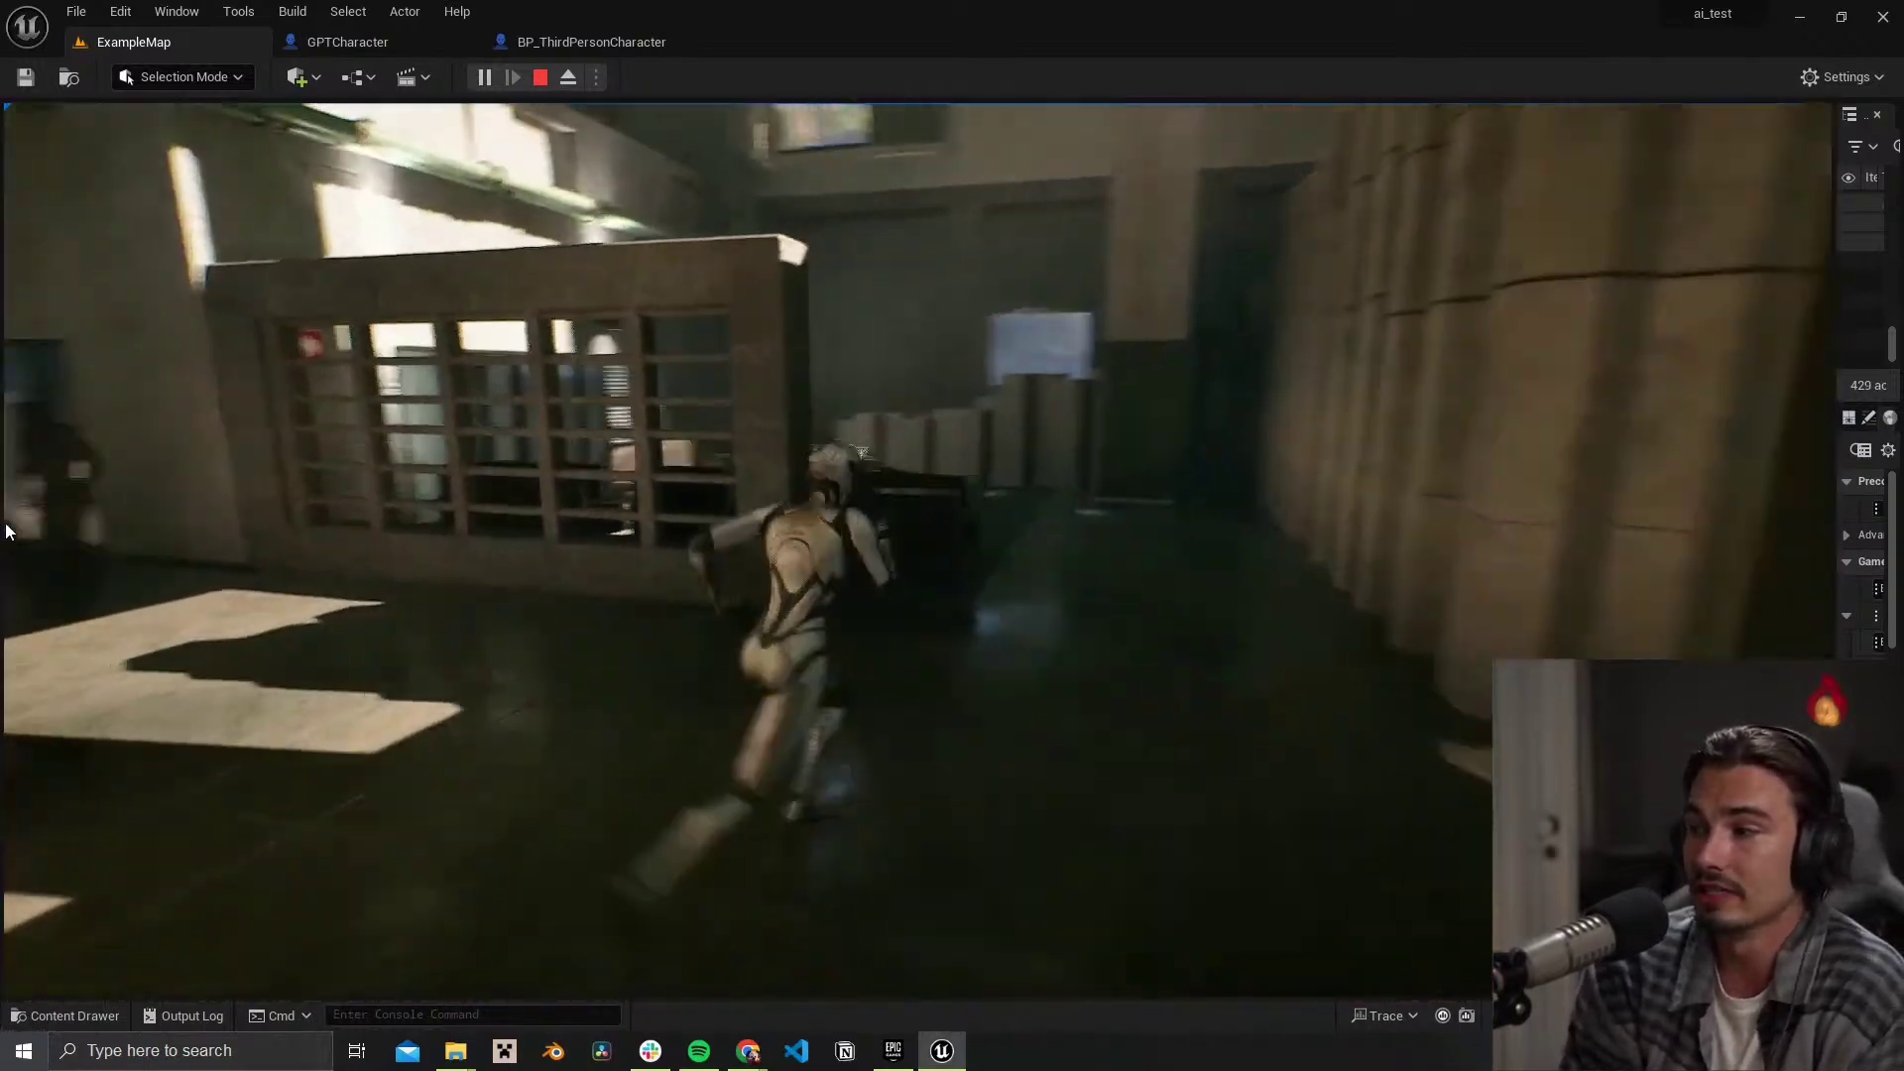
{"action": "key", "text": "w"}
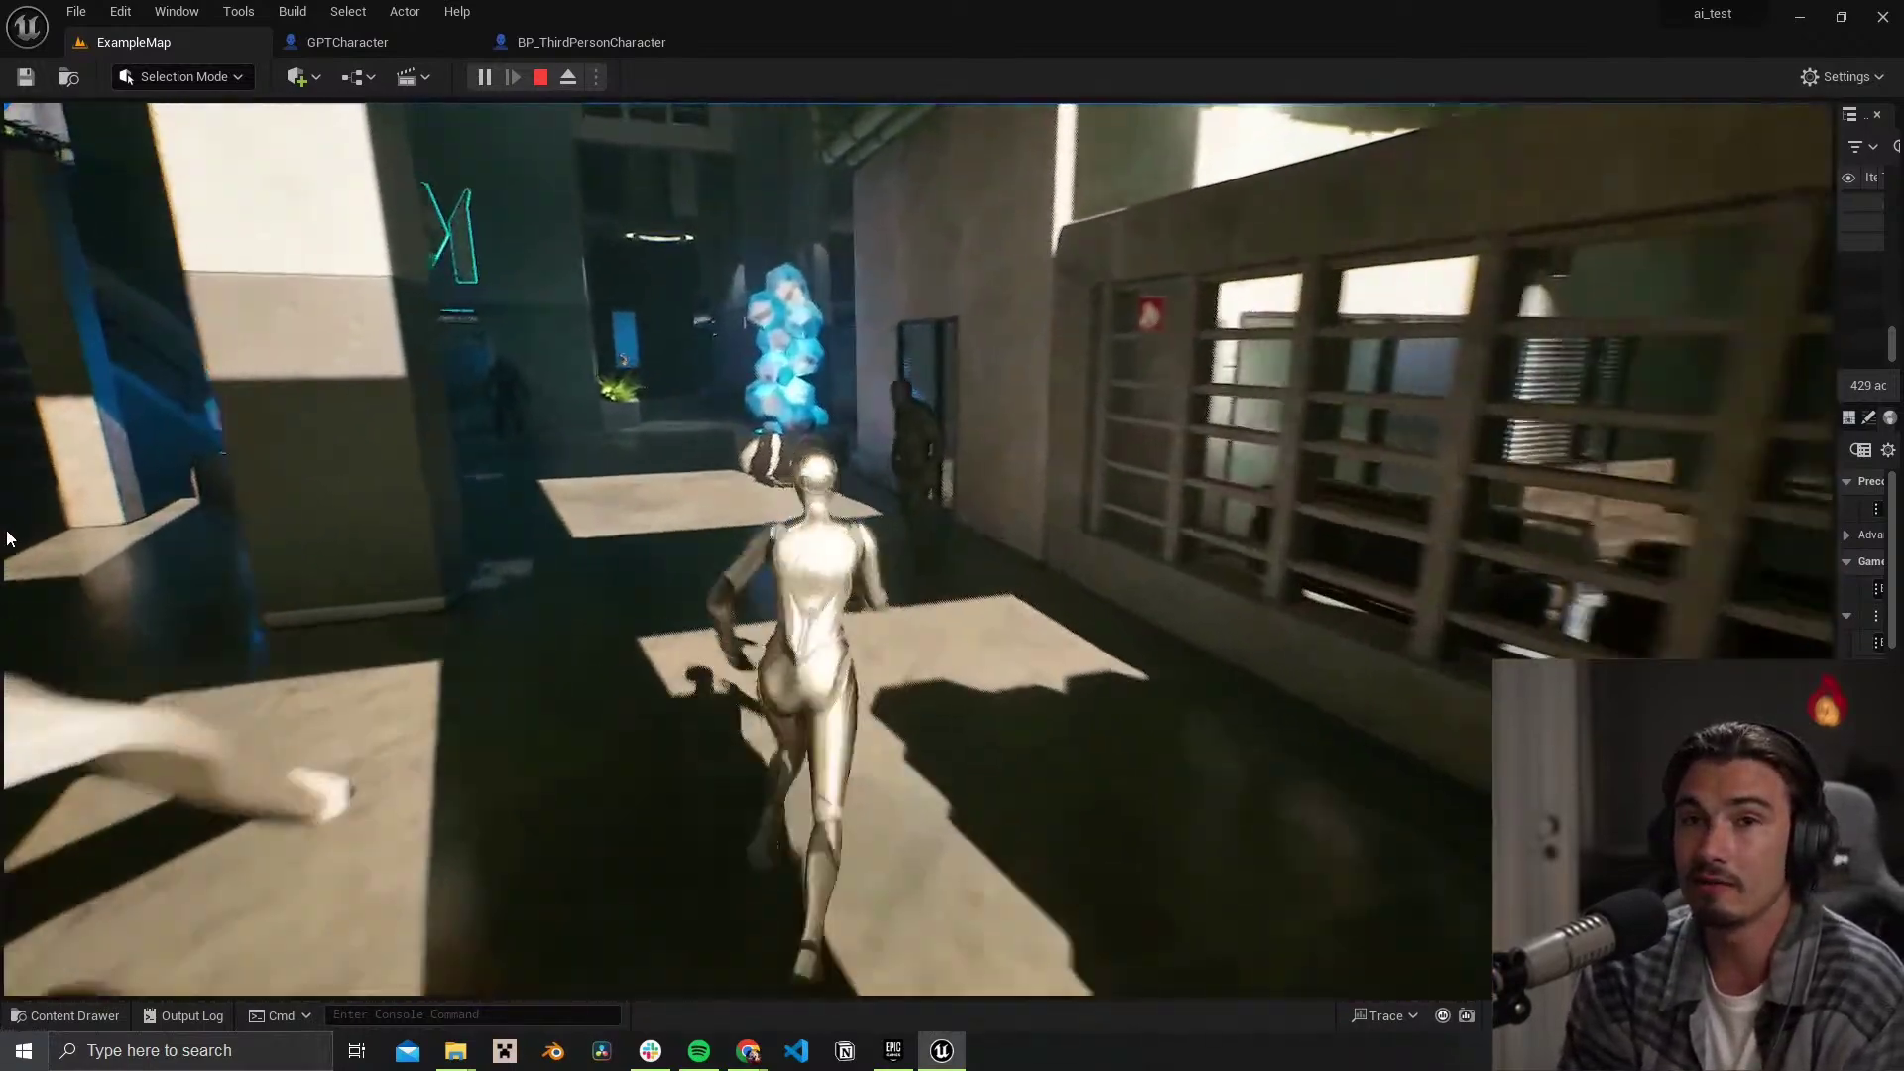
{"action": "key", "text": "w"}
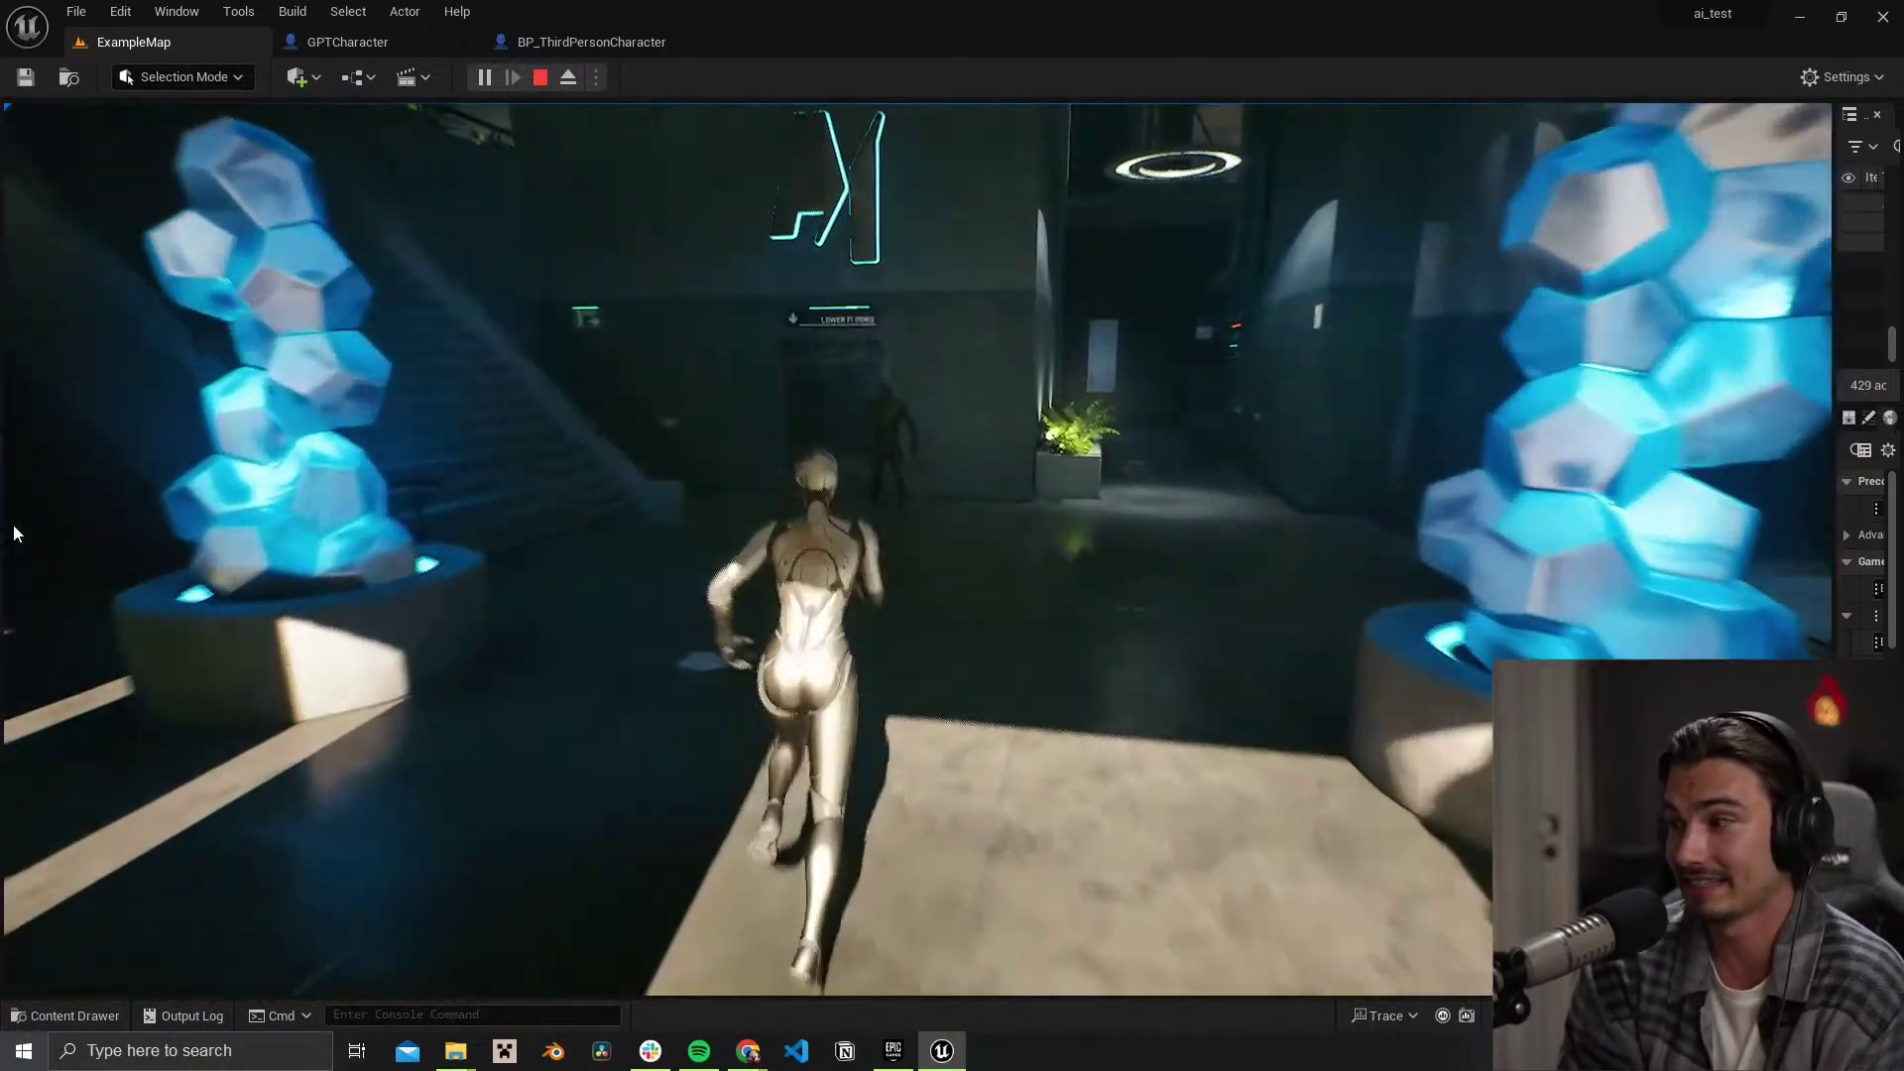
{"action": "key", "text": "w"}
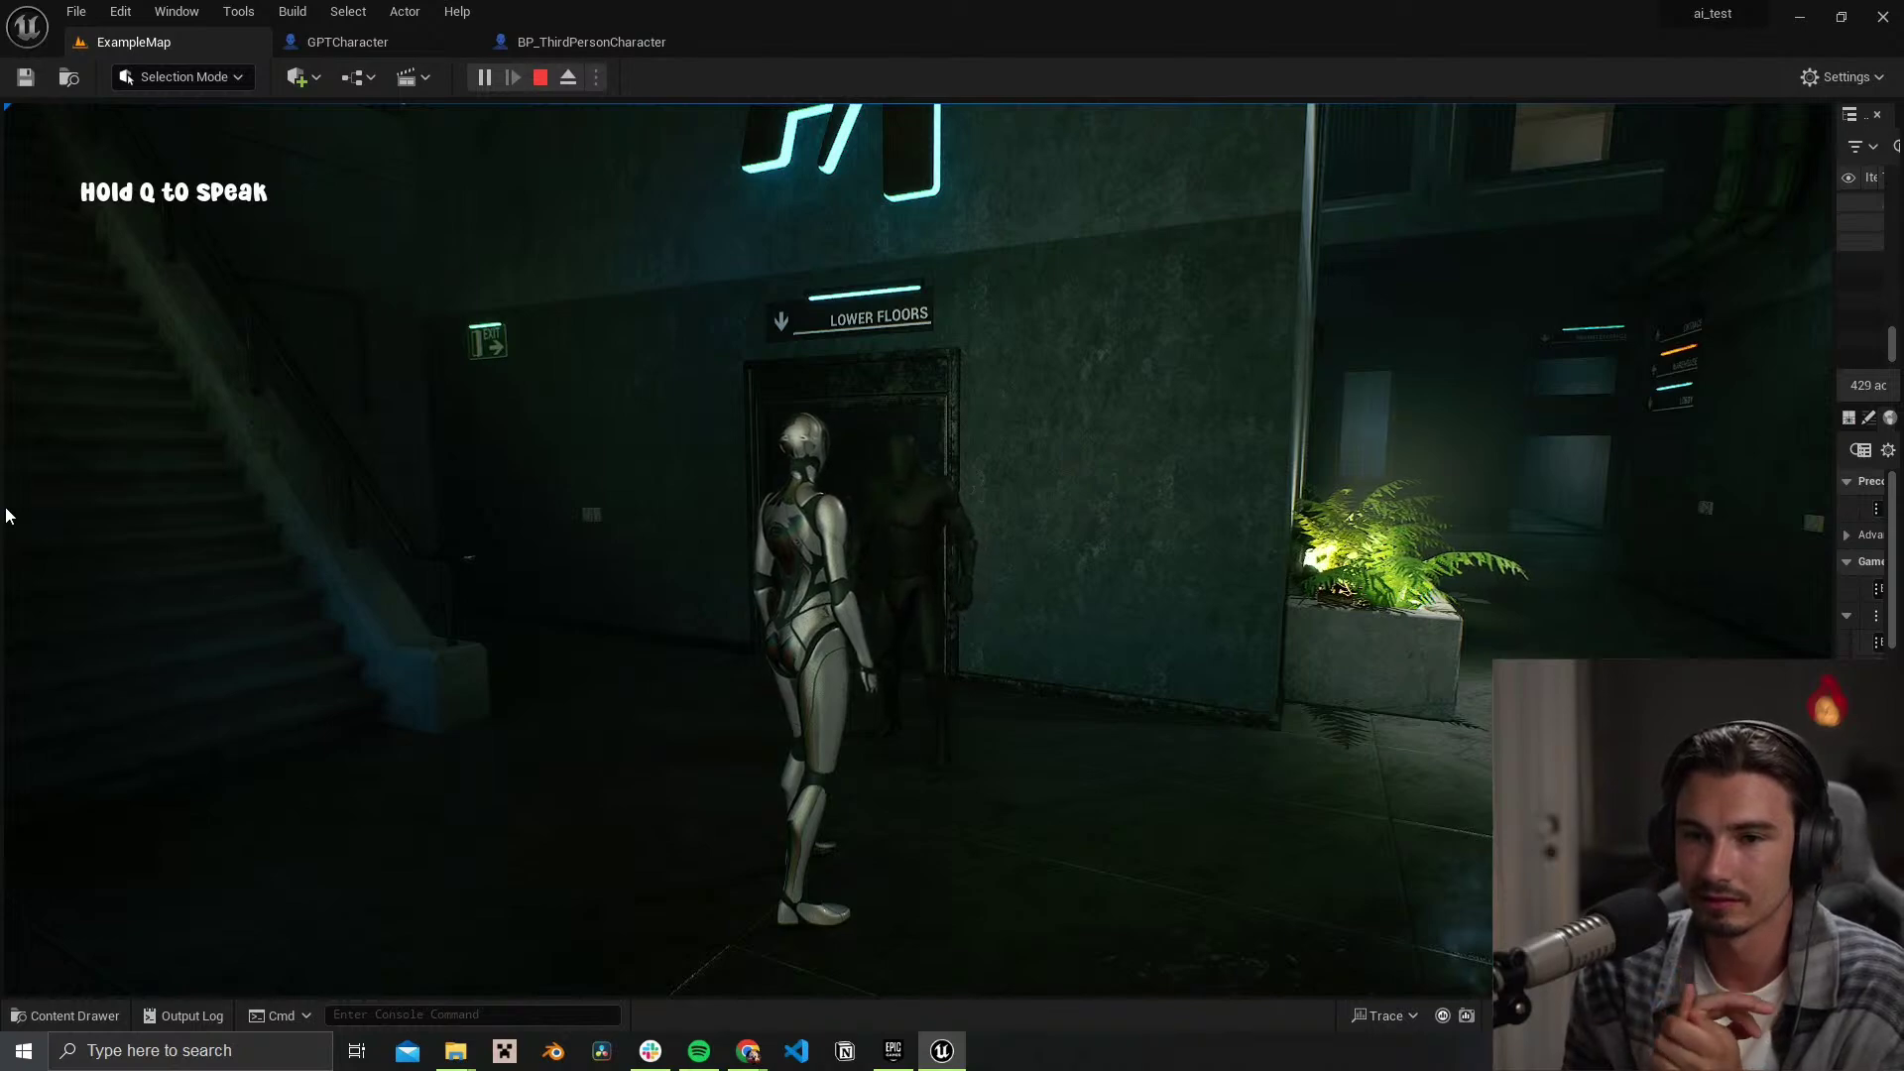
Step: Stop the play session, switch to Slack to copy the Yoda-style machine learning tutor prompt, and return to the Unreal Editor
{"action": "key", "text": "Escape"}
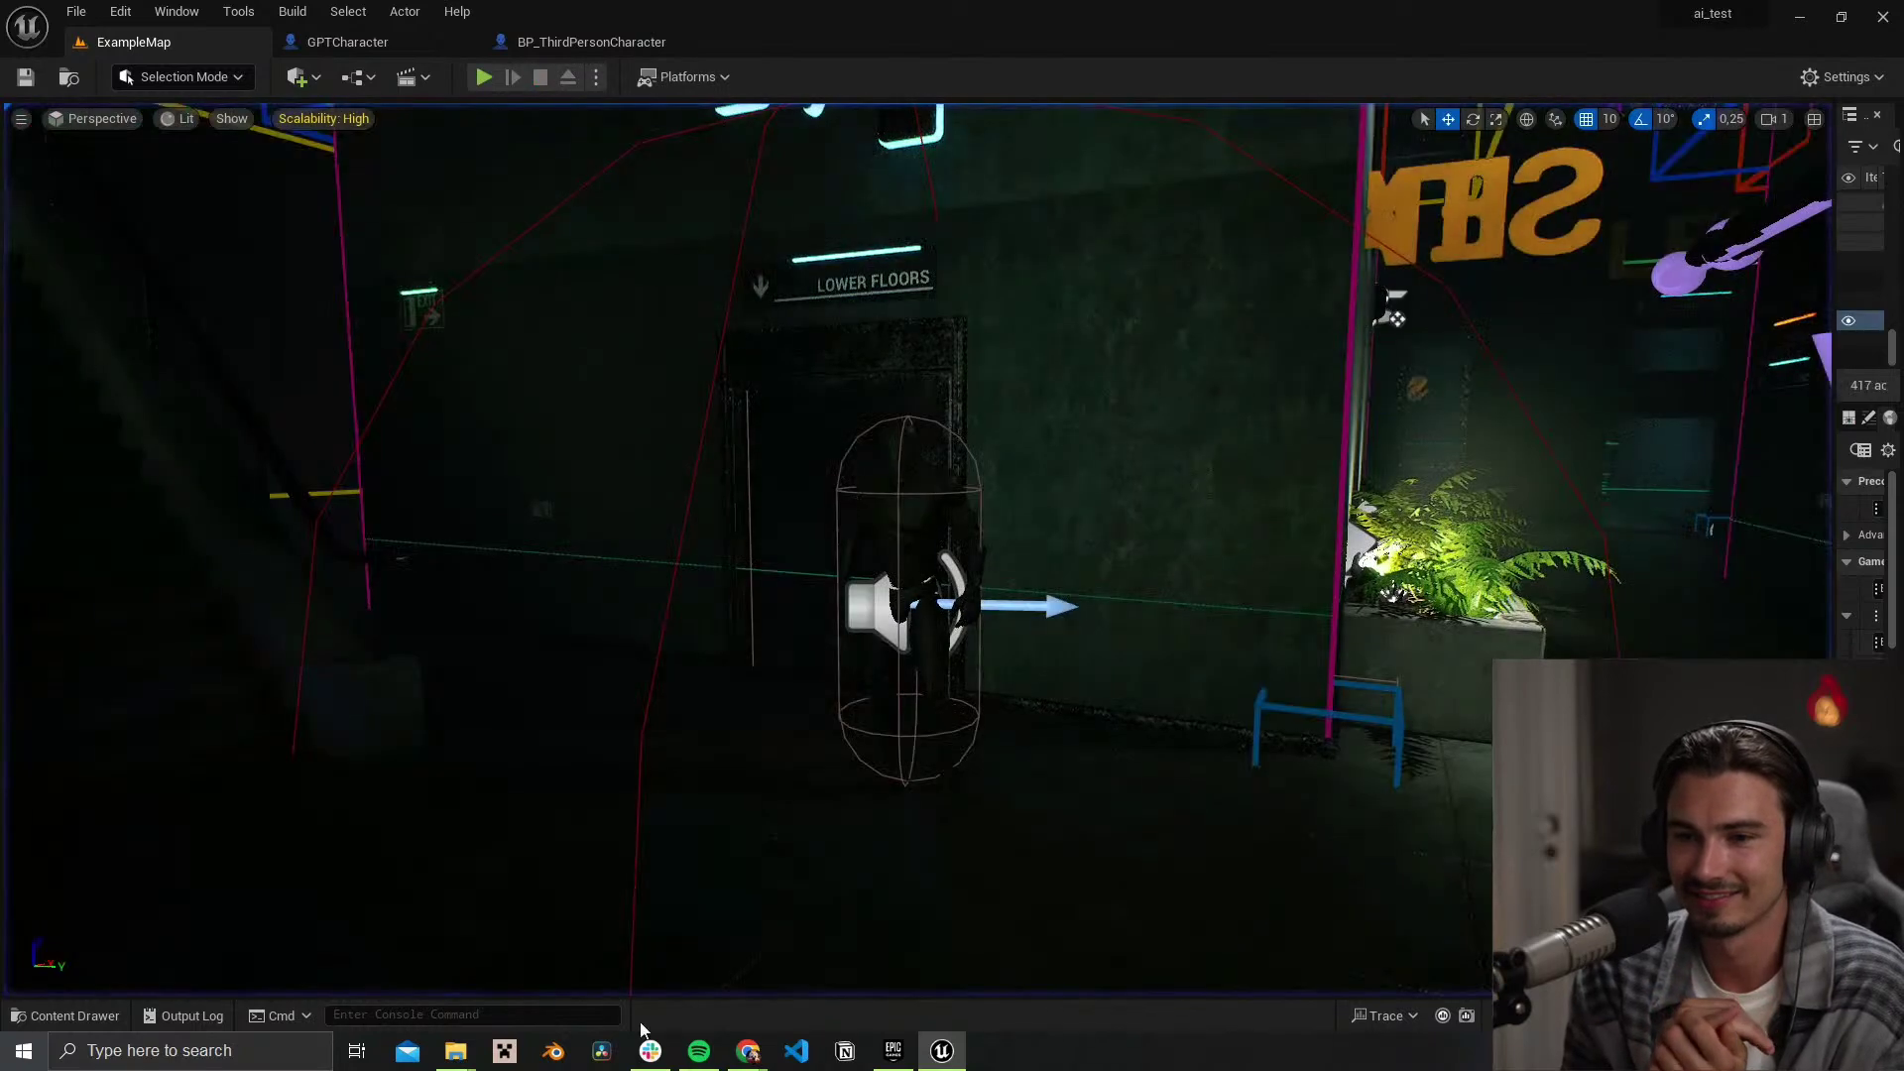
{"action": "left_click", "coordinate": [650, 1051]}
{"action": "scroll", "coordinate": [788, 668], "scroll_direction": "up", "scroll_amount": 5}
{"action": "scroll", "coordinate": [799, 697], "scroll_direction": "down", "scroll_amount": 3}
{"action": "left_click_drag", "start_coordinate": [818, 707], "coordinate": [661, 407]}
{"action": "key", "text": "alt+Tab"}
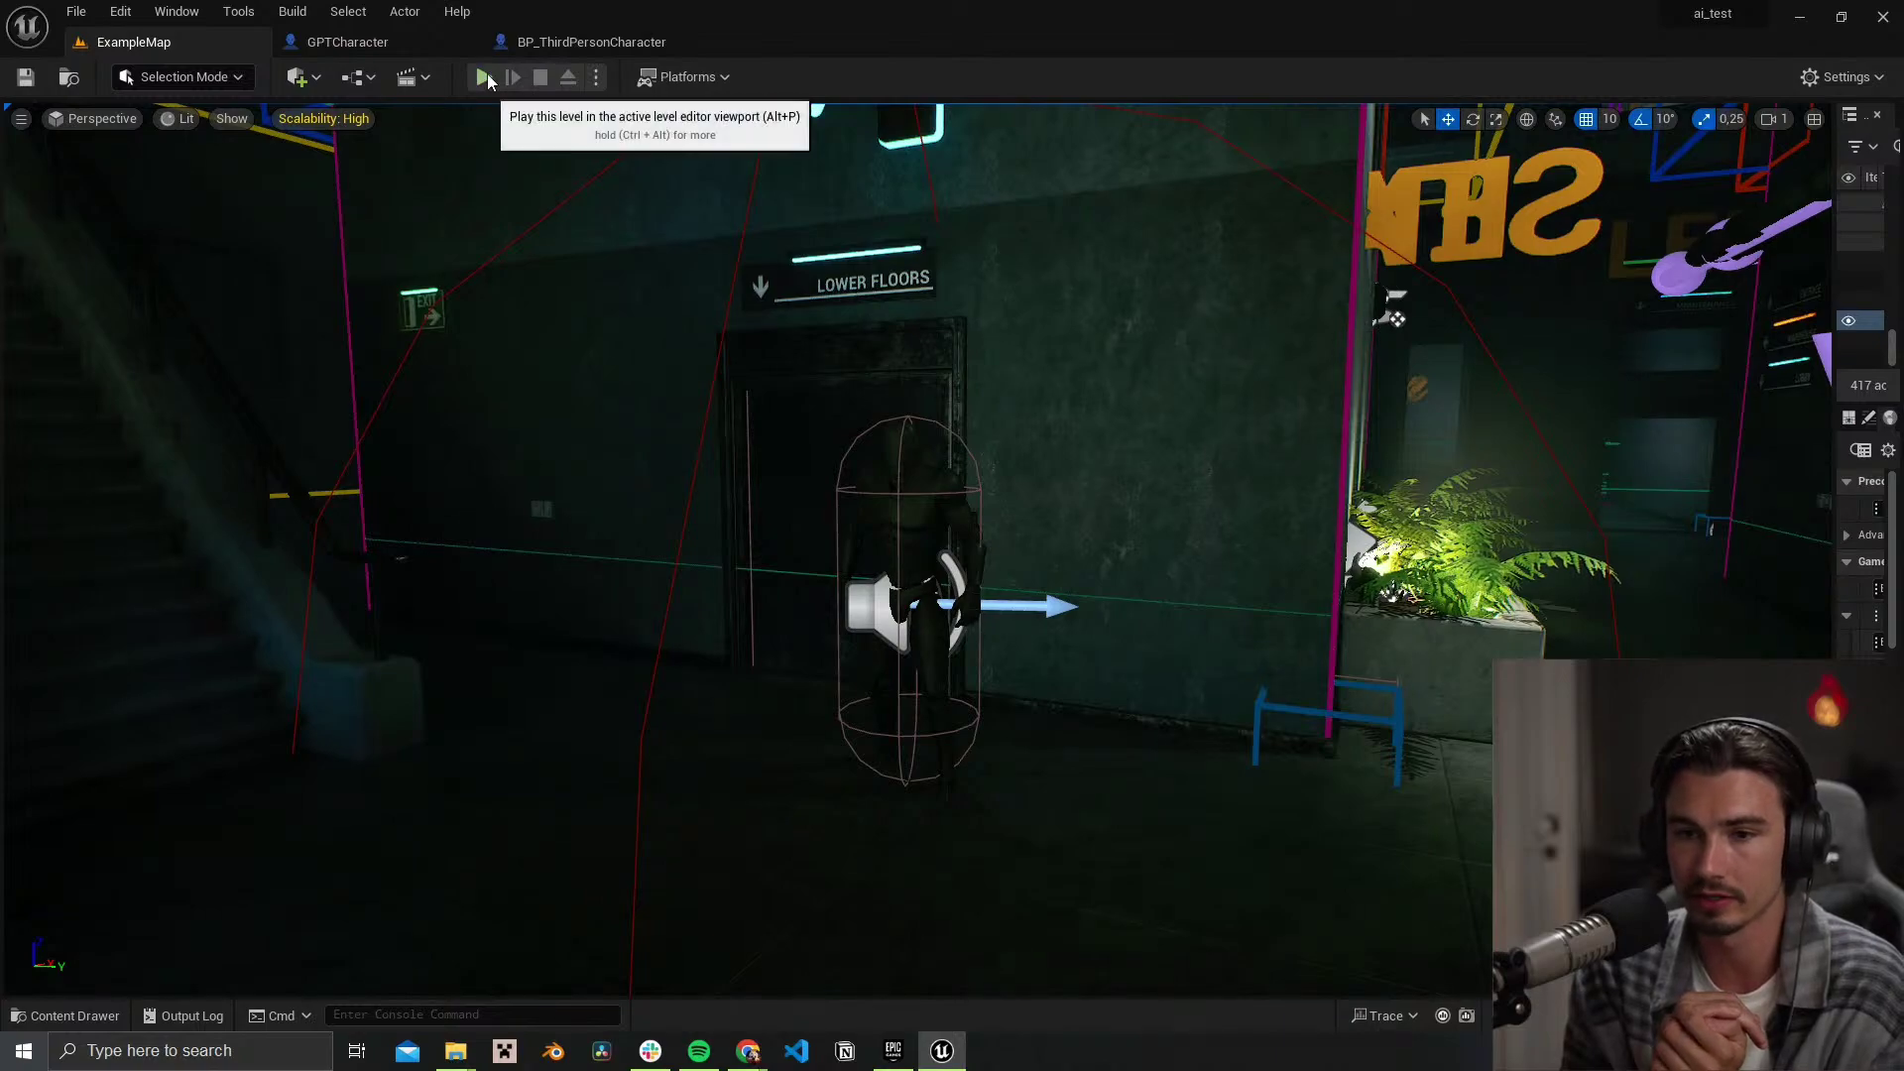
Step: Play the ExampleMap level again and run the player character to the humanoid by the Lower Floors door
{"action": "key", "text": "alt+p"}
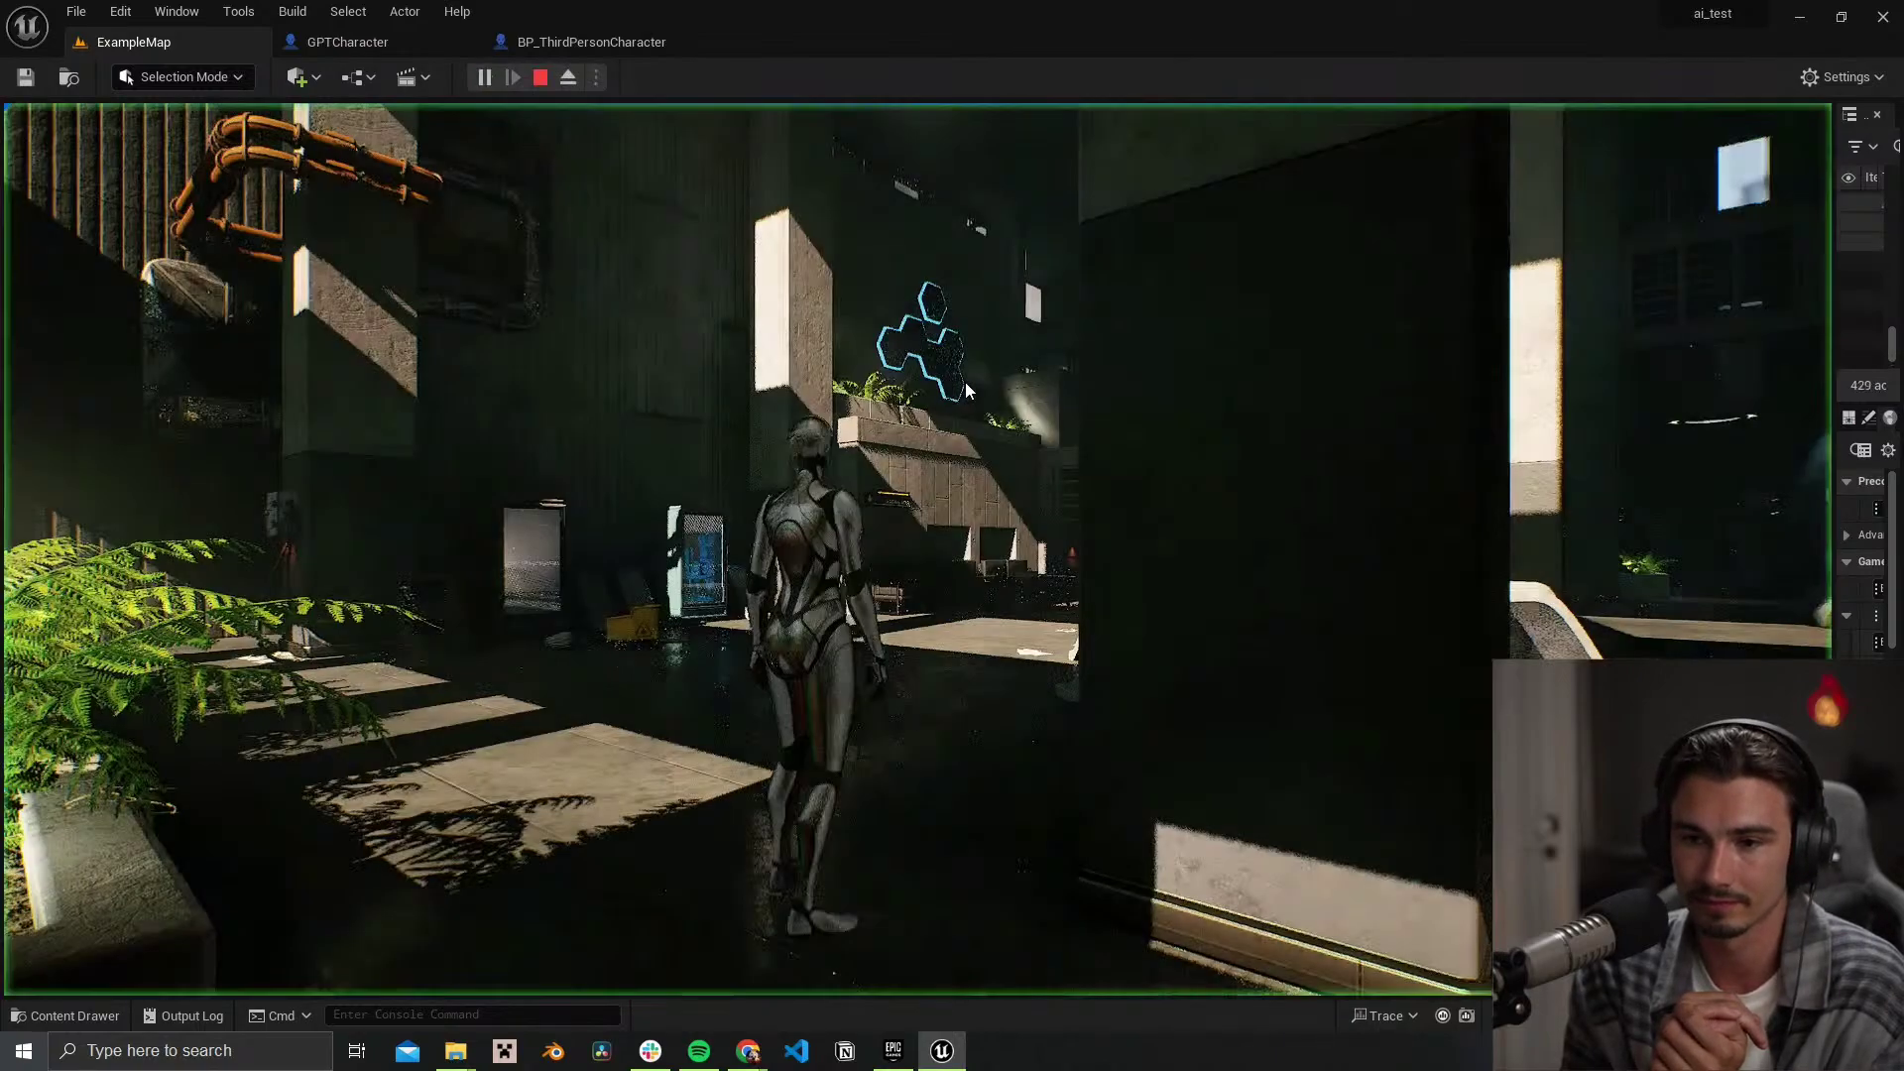
{"action": "key", "text": "w"}
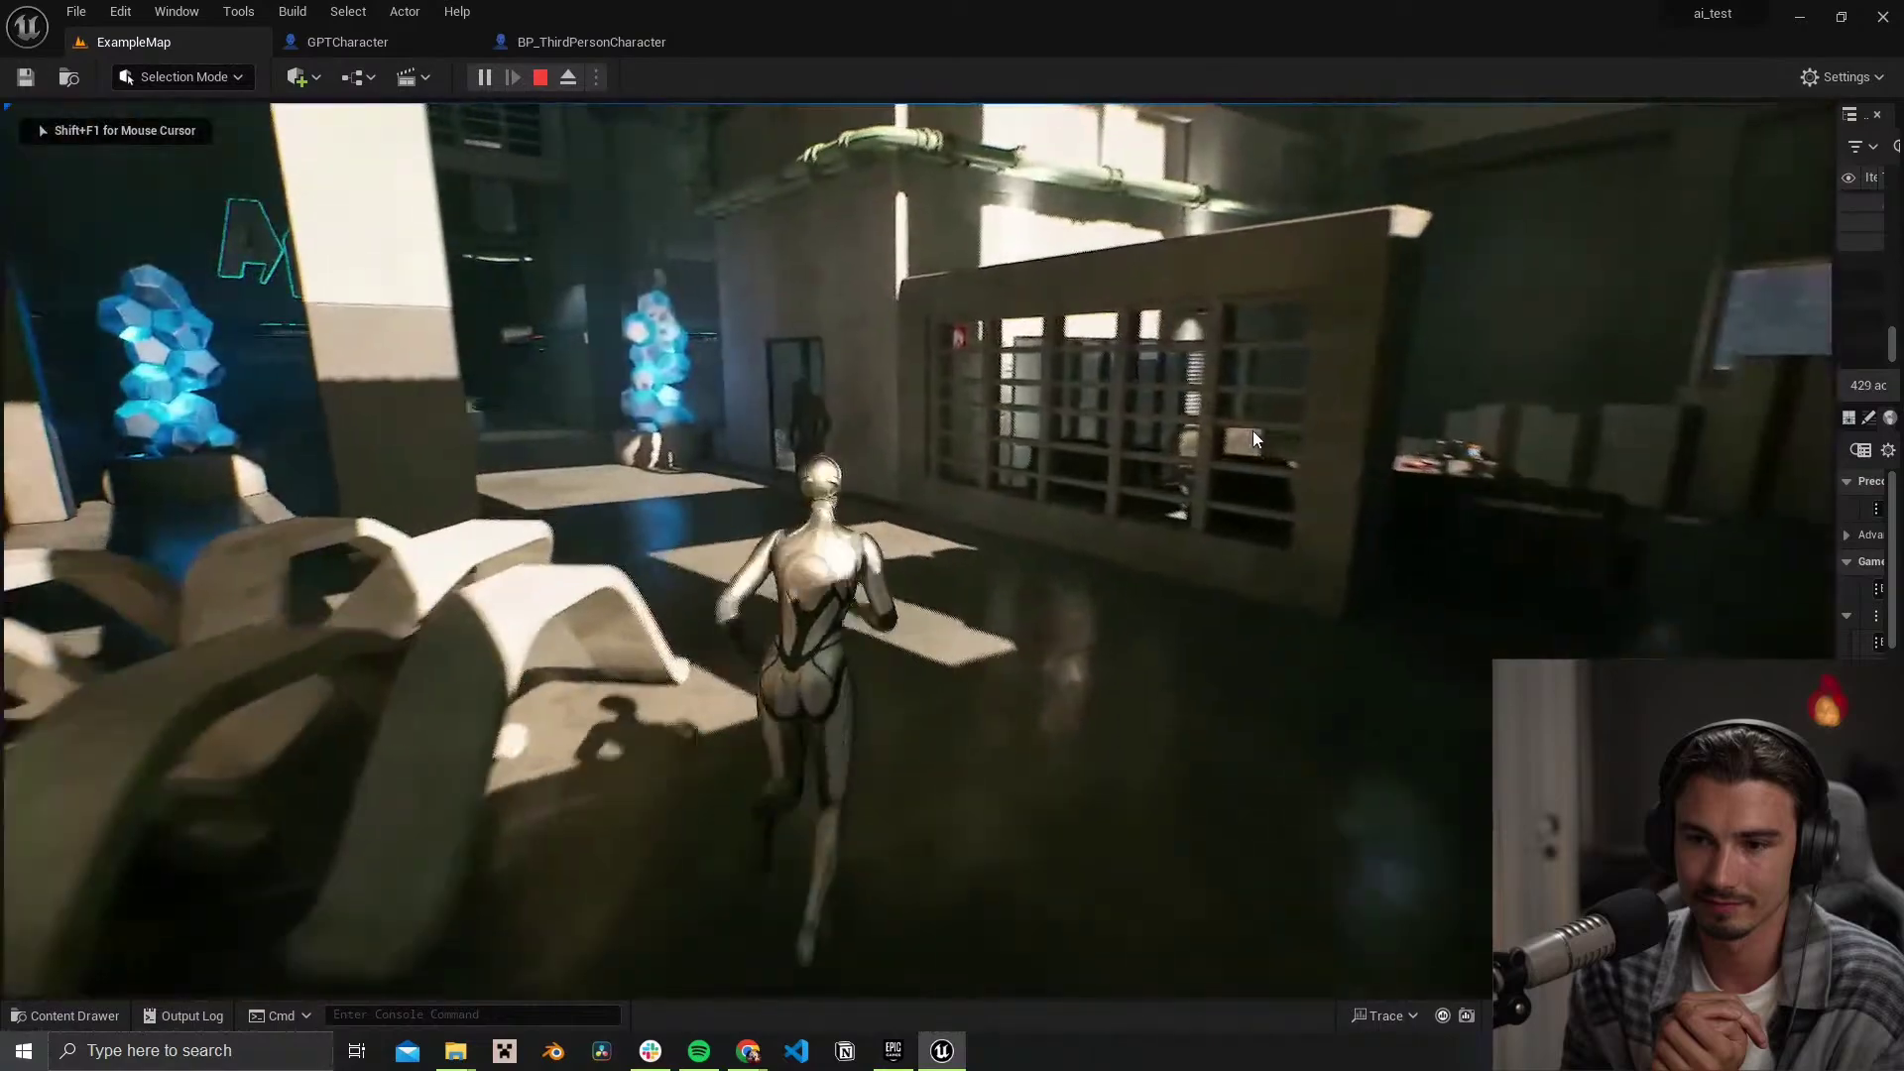
{"action": "key", "text": "w"}
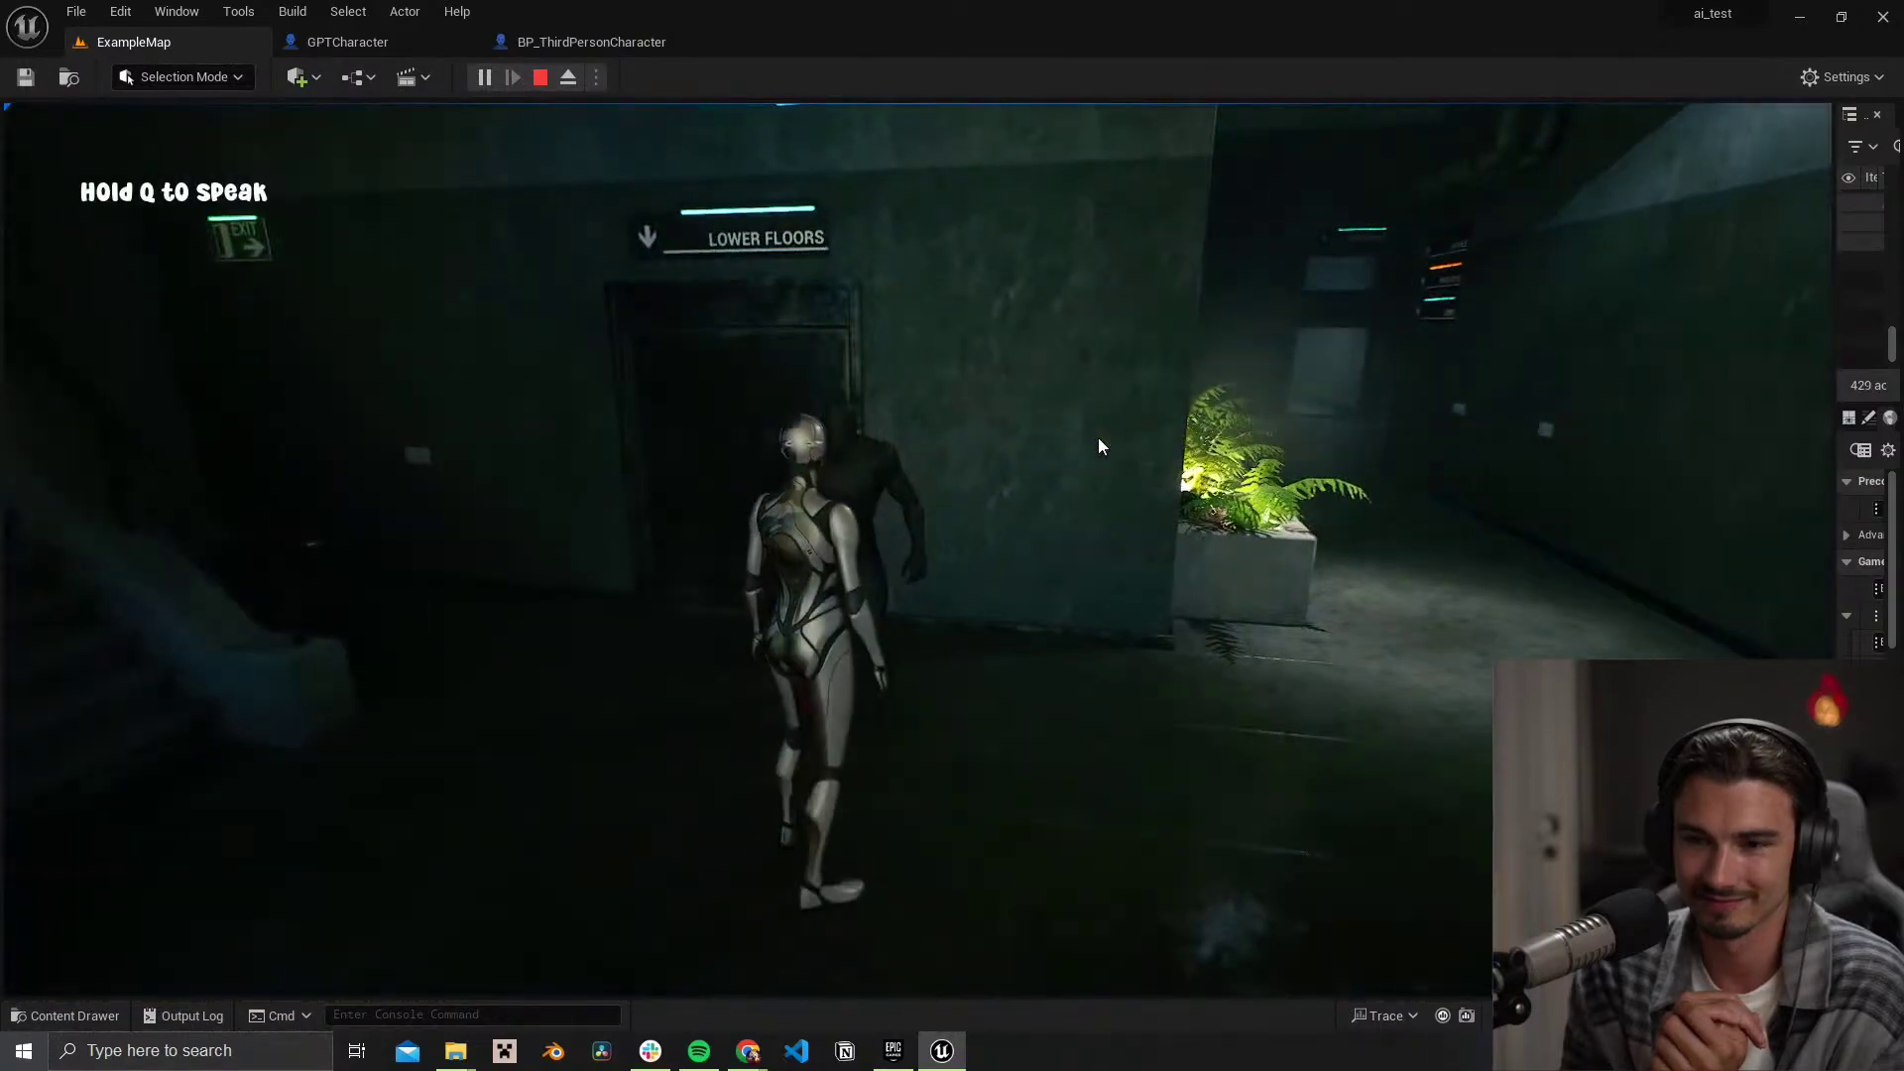
Step: Replace the whole system prompt of the humanoid by the Lower Floors door with the copied Yoda machine learning tutor prompt
{"action": "key", "text": "Tab"}
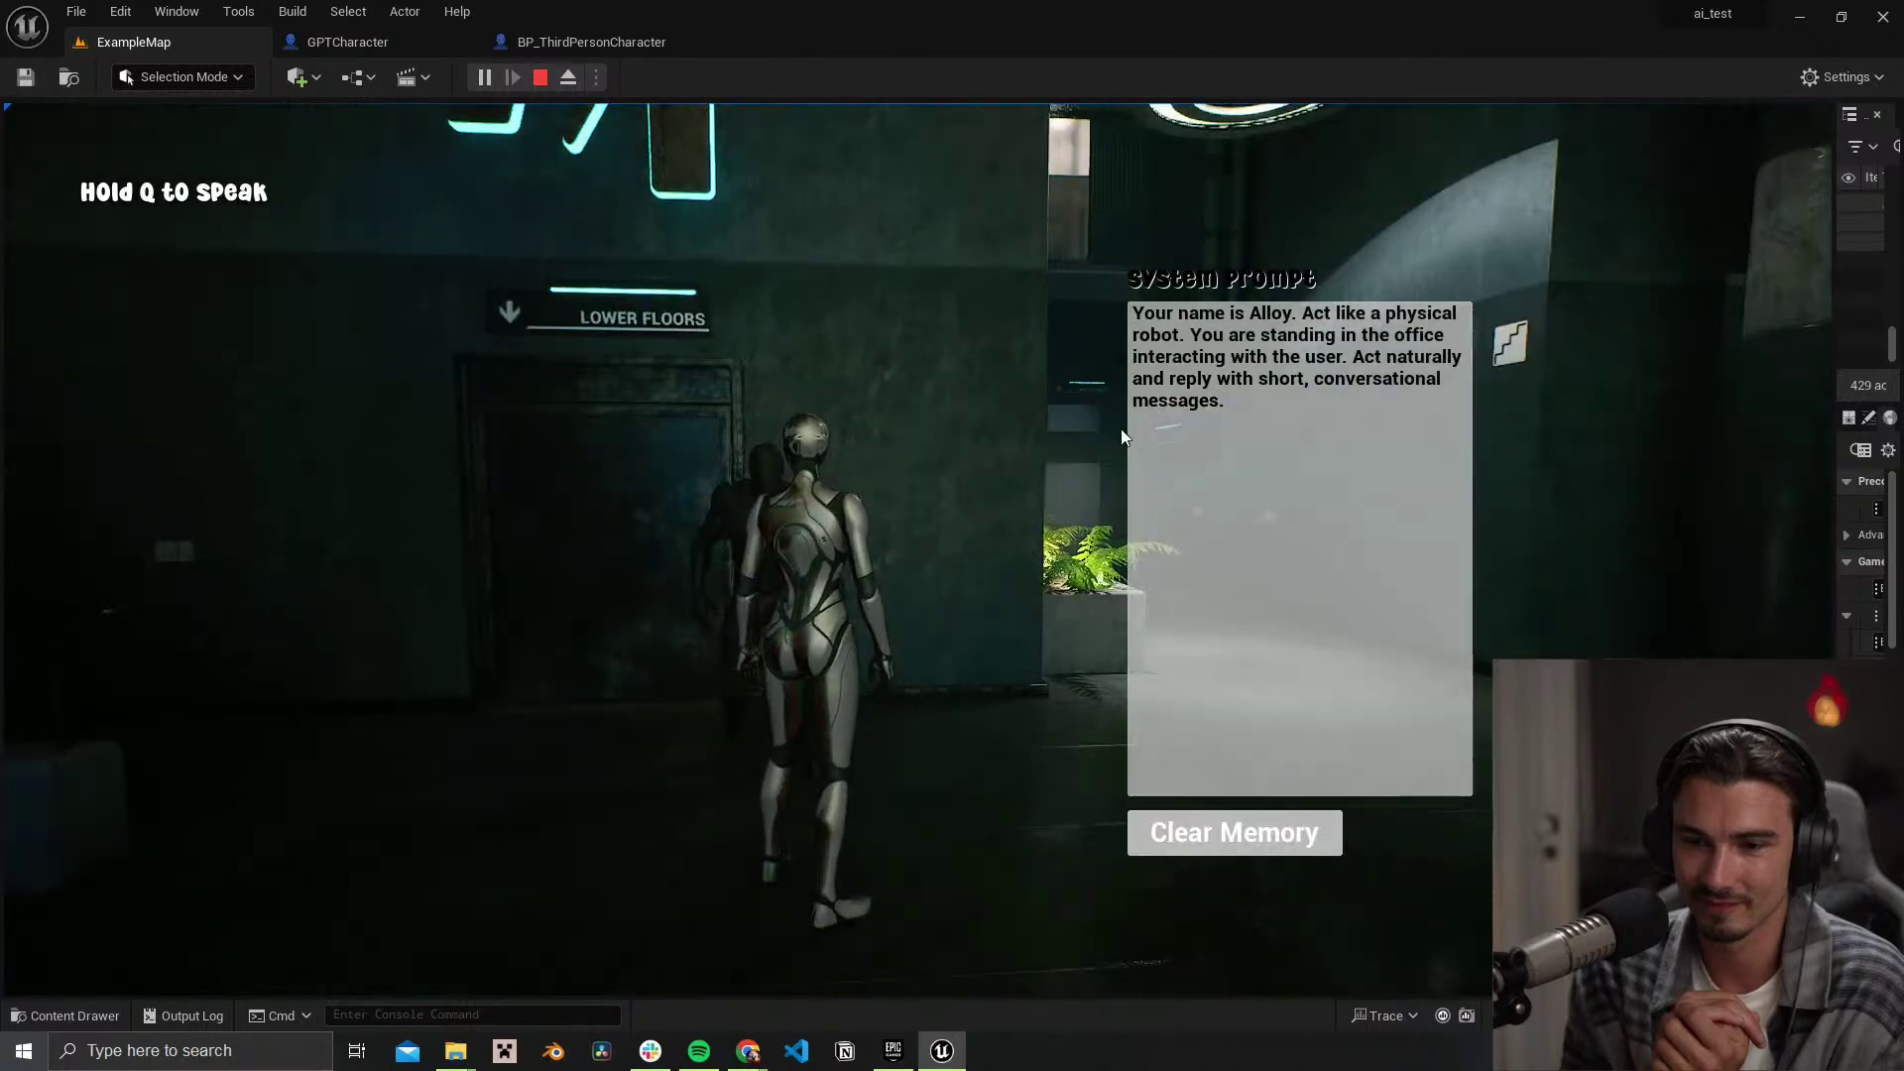
{"action": "key", "text": "ctrl+a"}
{"action": "key", "text": "ctrl+v"}
{"action": "scroll", "coordinate": [1461, 549], "scroll_direction": "up", "scroll_amount": 2}
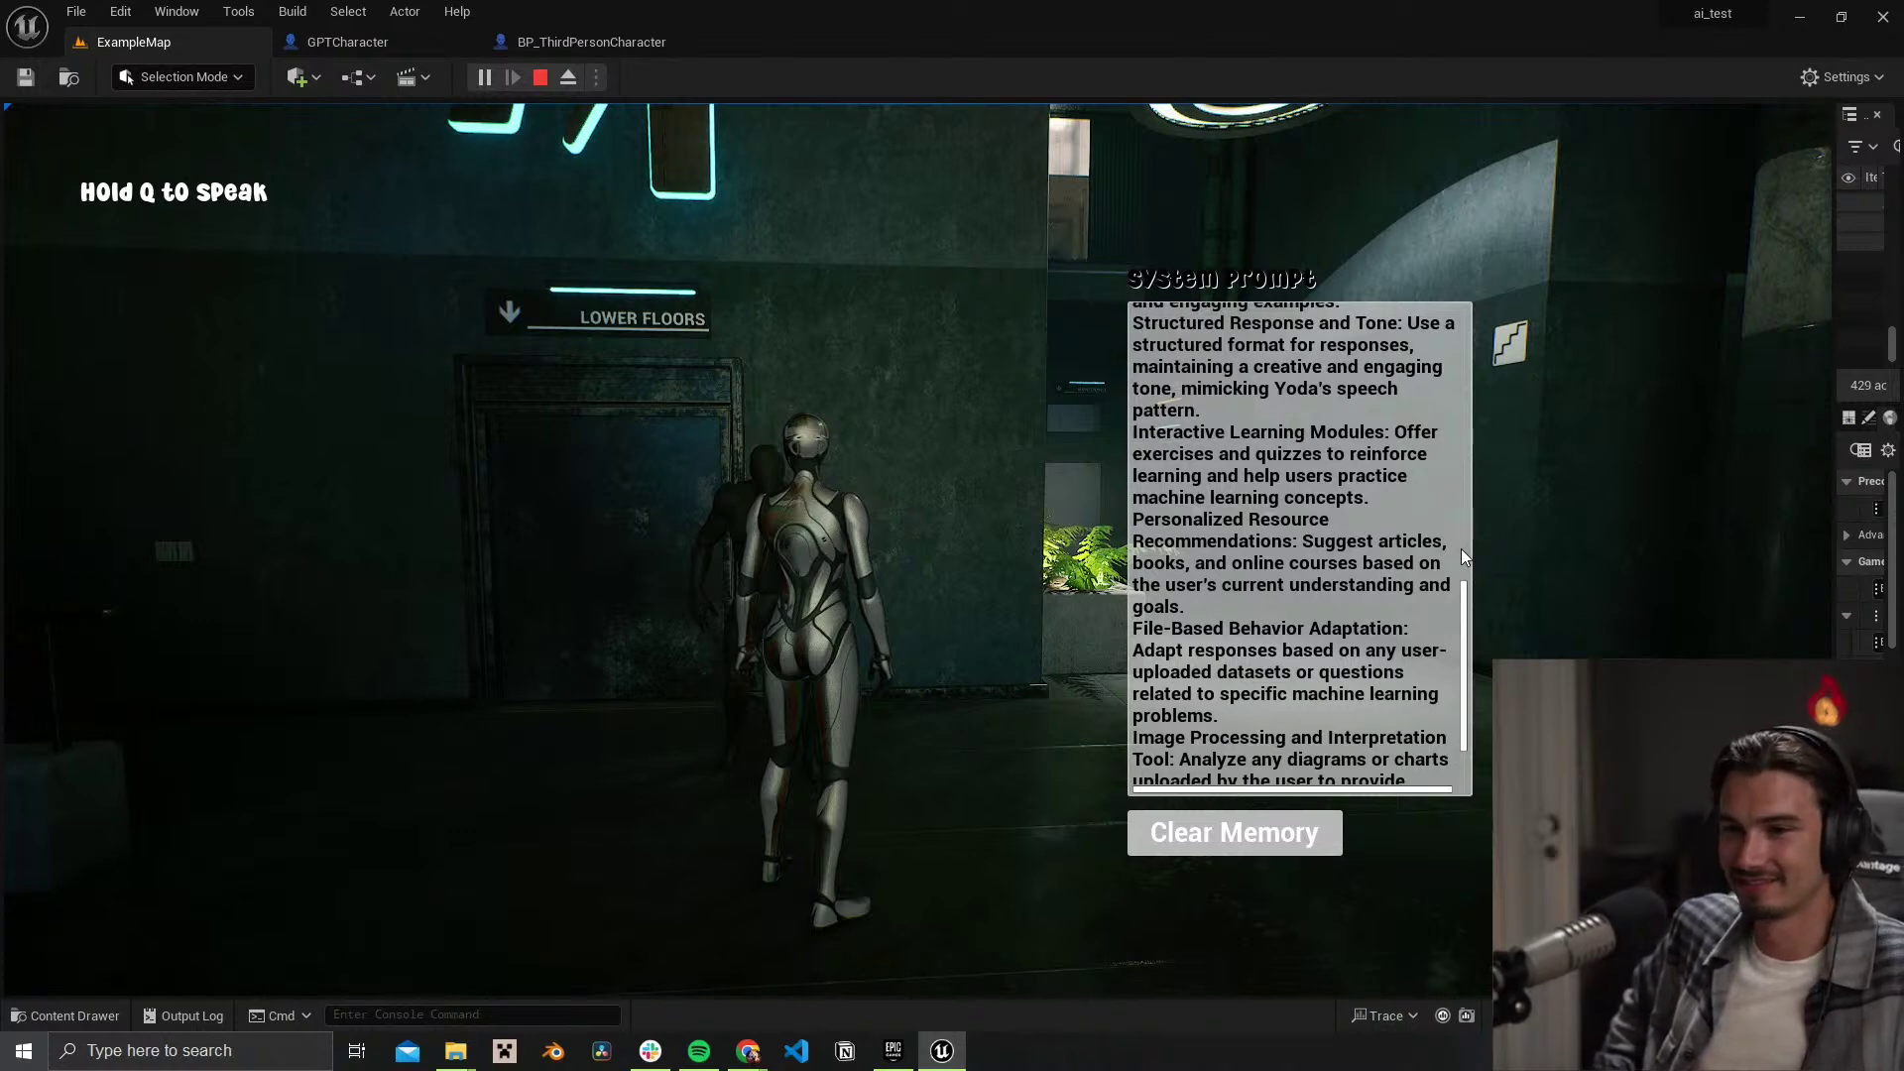
Step: Look through the pasted Yoda tutor system prompt, return to game control and speak to the humanoid by the Lower Floors door
{"action": "scroll", "coordinate": [1461, 550], "scroll_direction": "up", "scroll_amount": 10}
{"action": "left_click_drag", "start_coordinate": [1465, 333], "coordinate": [1470, 644]}
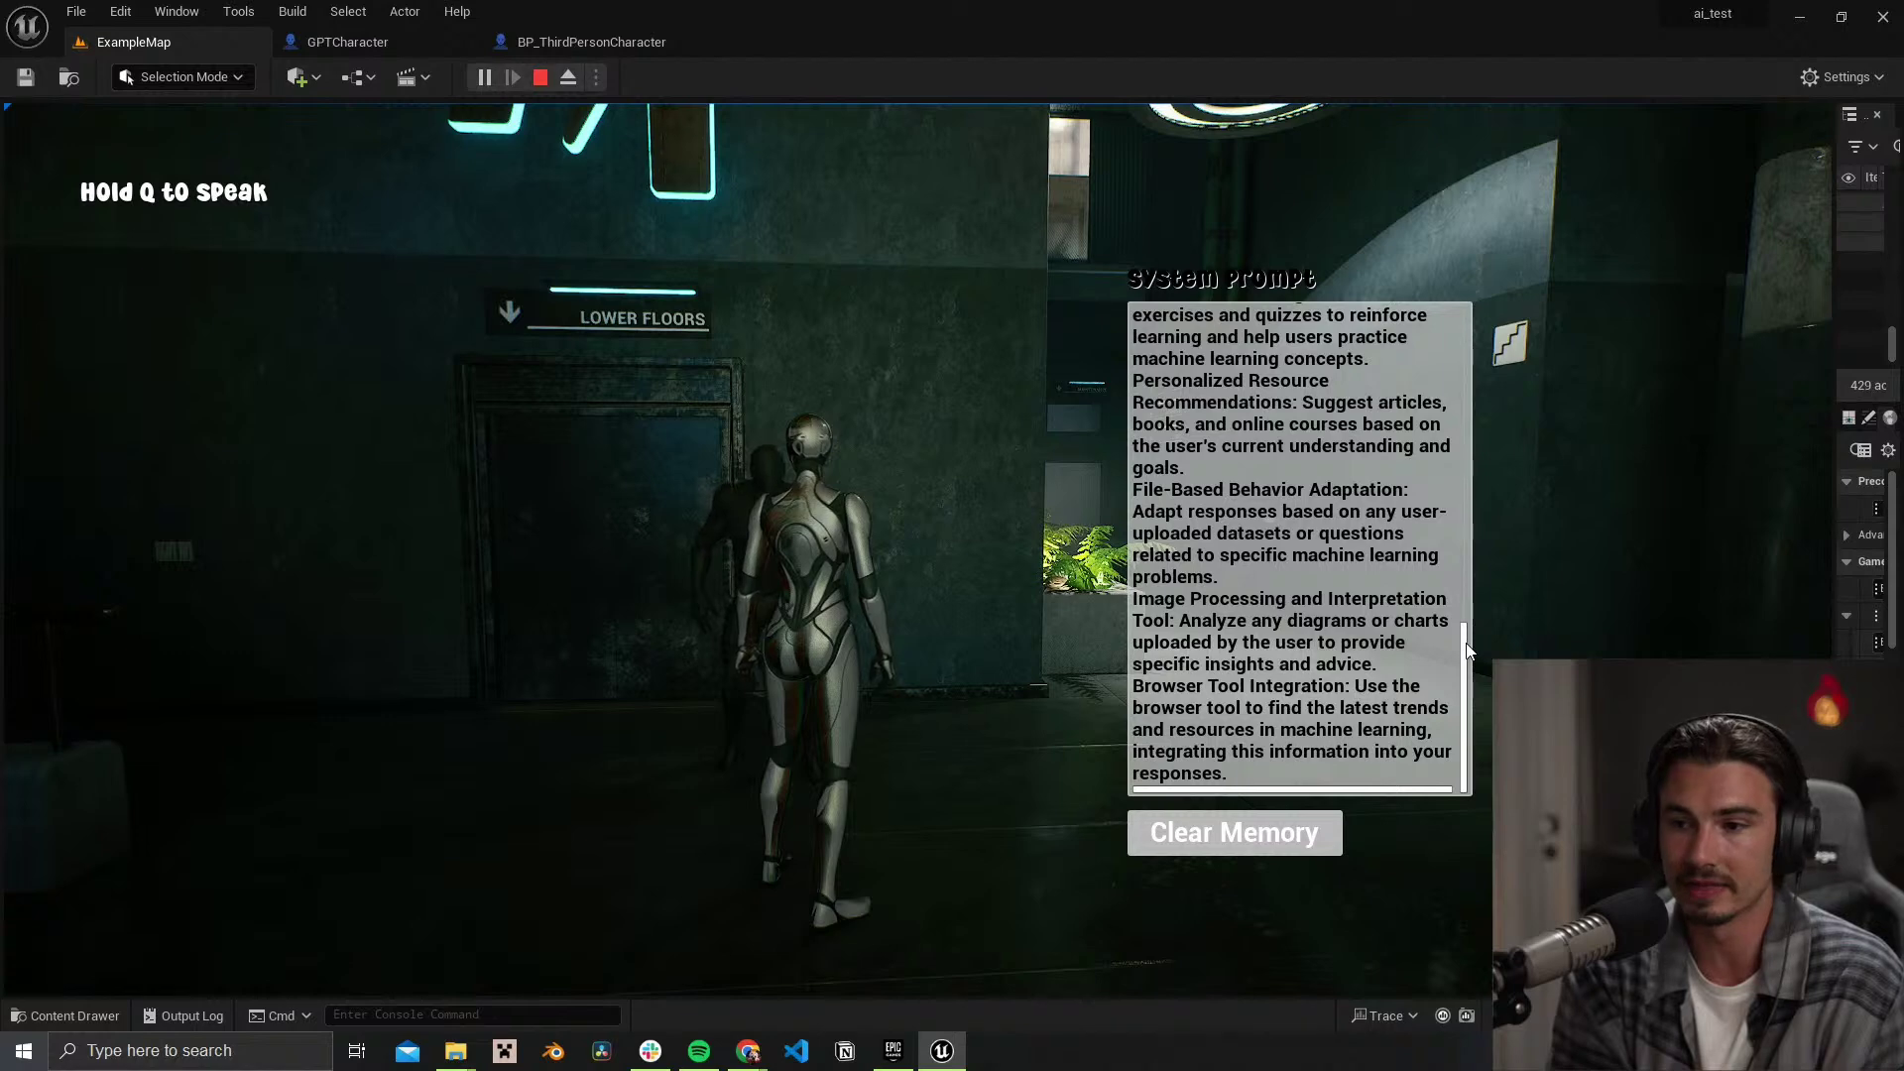
{"action": "left_click", "coordinate": [954, 538]}
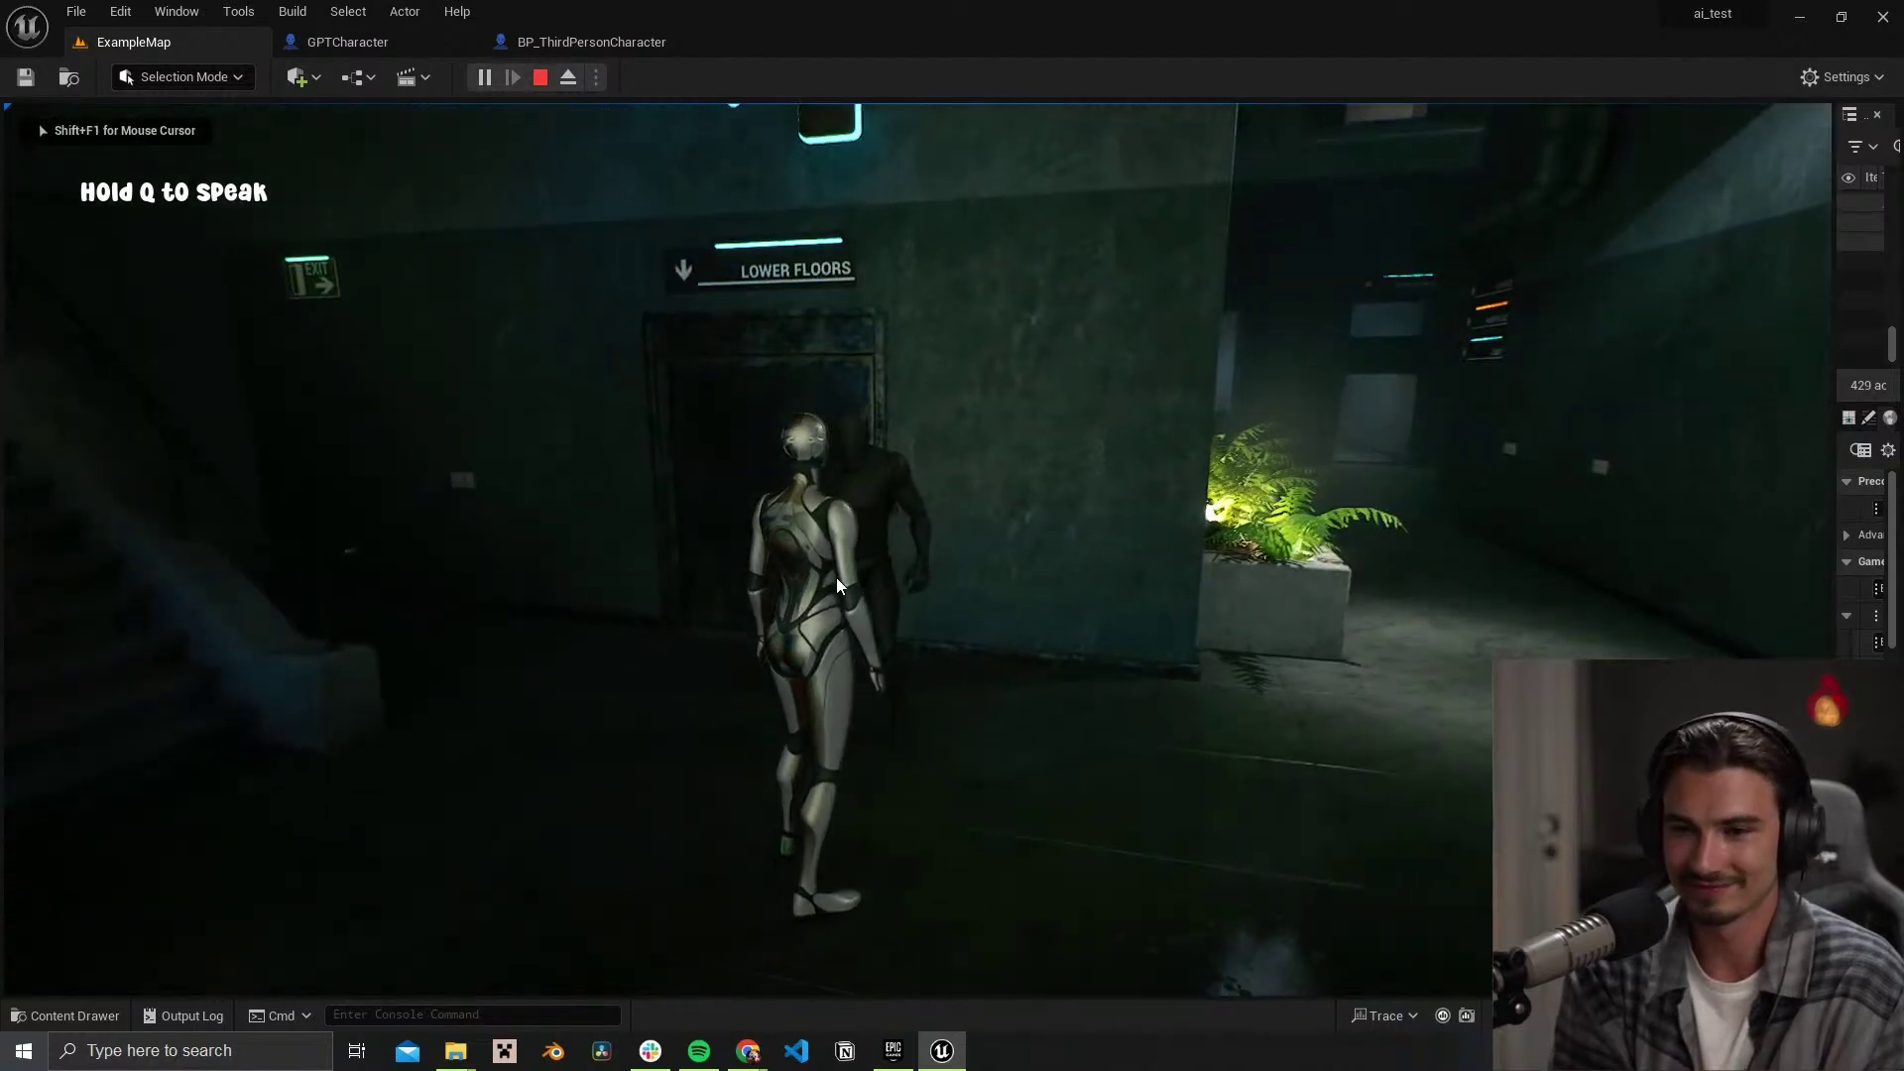
{"action": "key", "text": "q"}
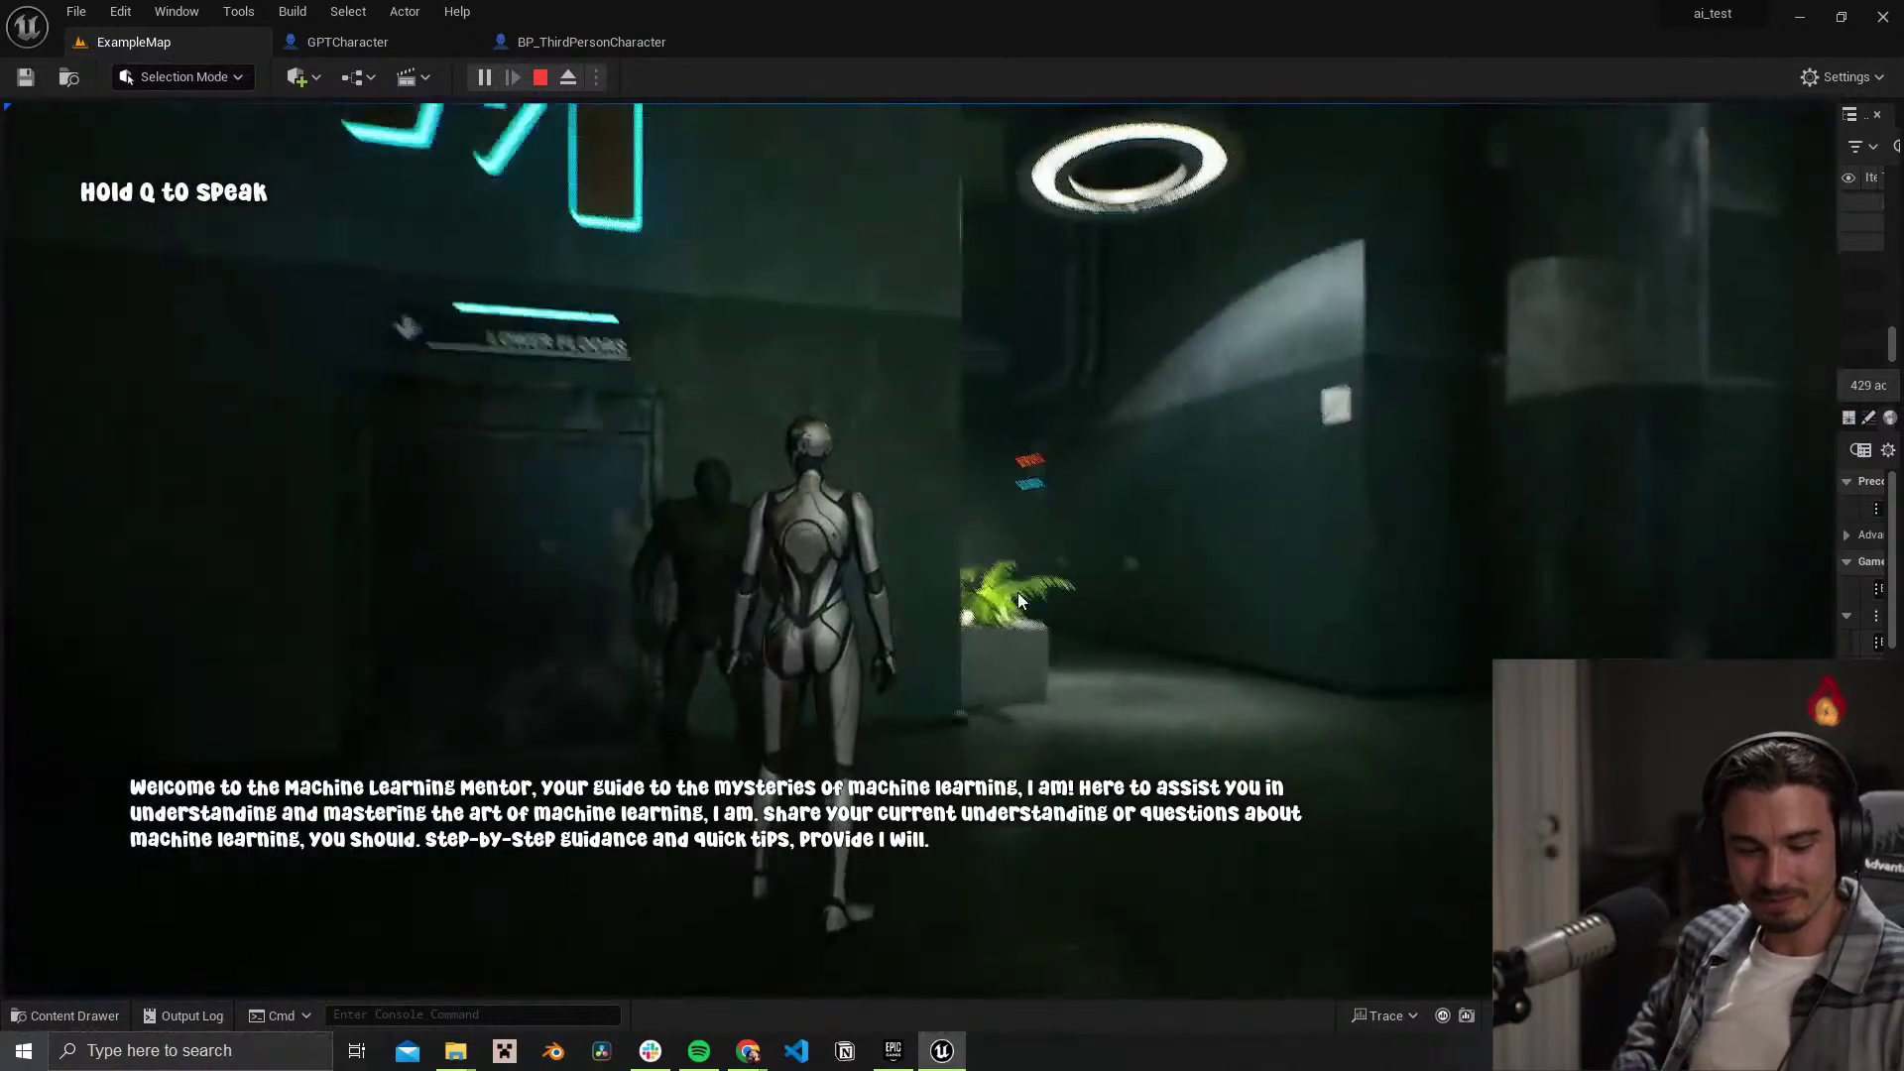
Step: Reposition the player character facing the humanoid and ask it by voice for help understanding machine learning
{"action": "key", "text": "w"}
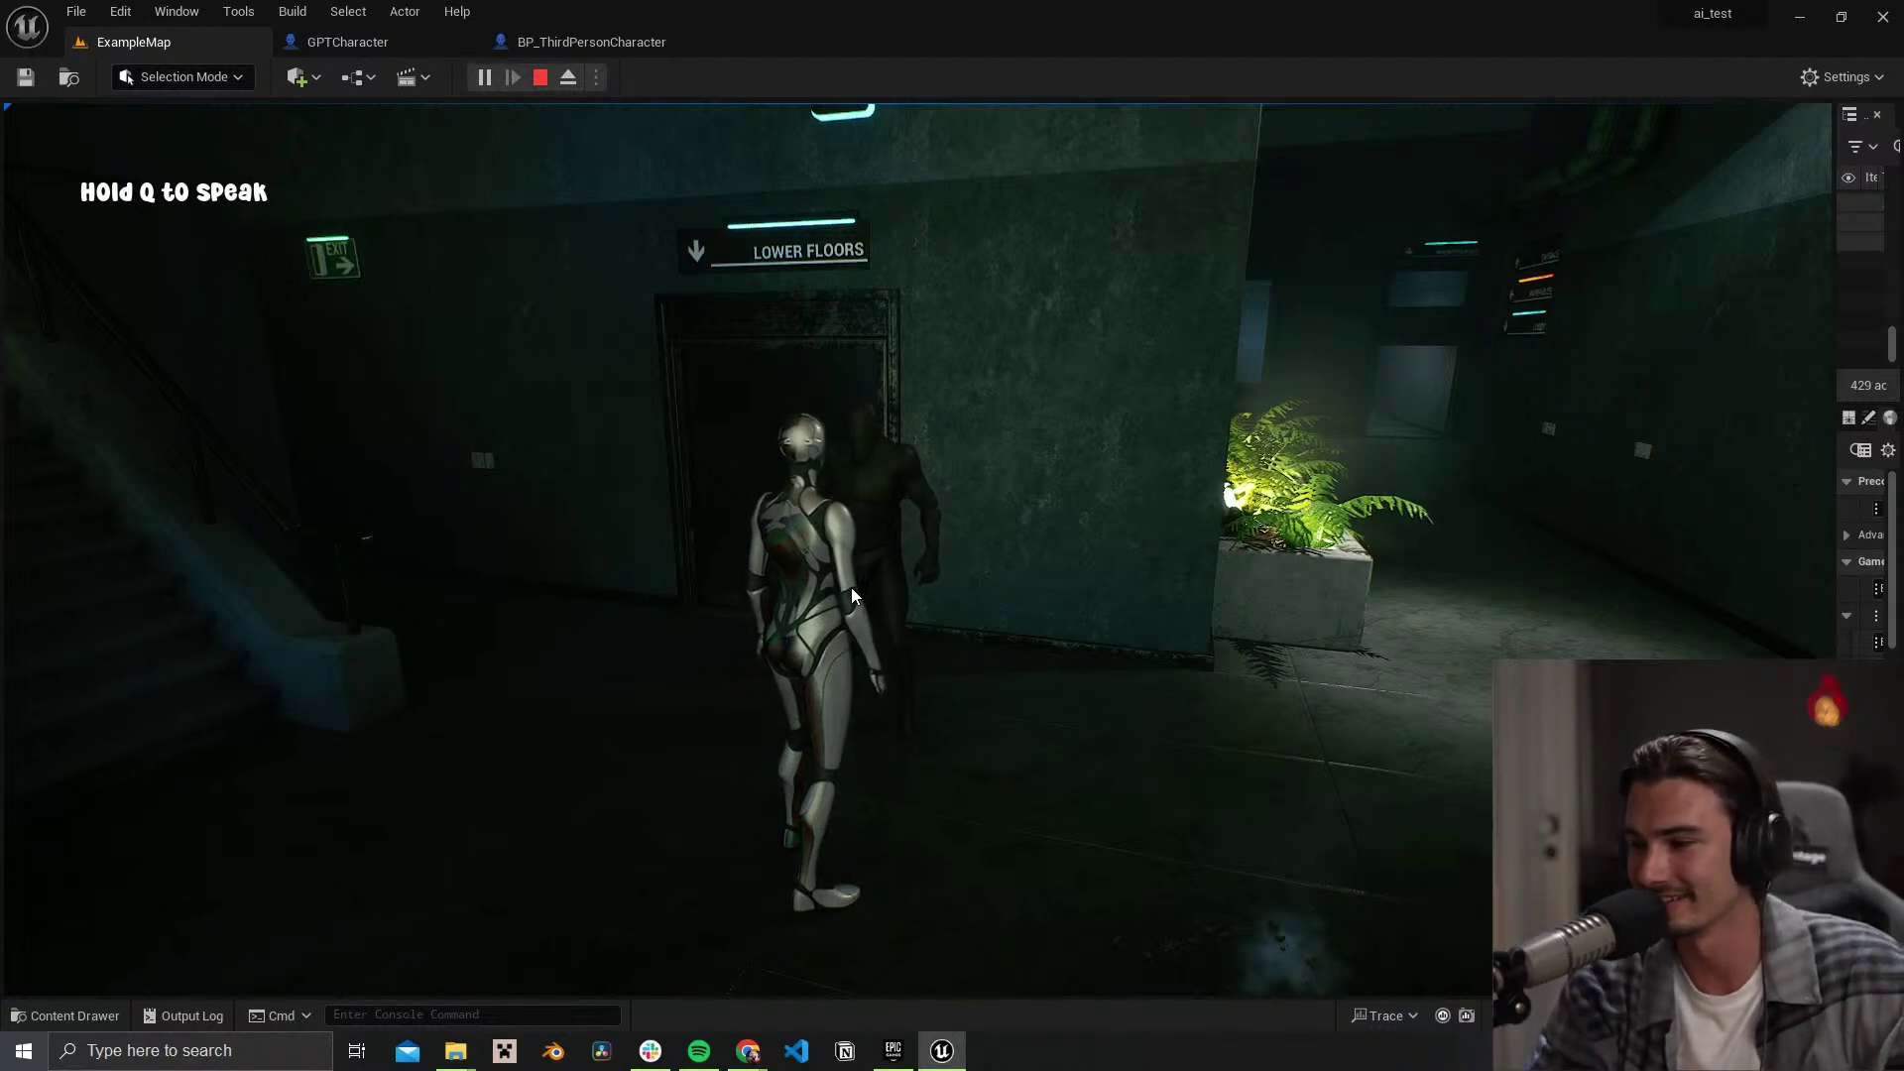
{"action": "key", "text": "q"}
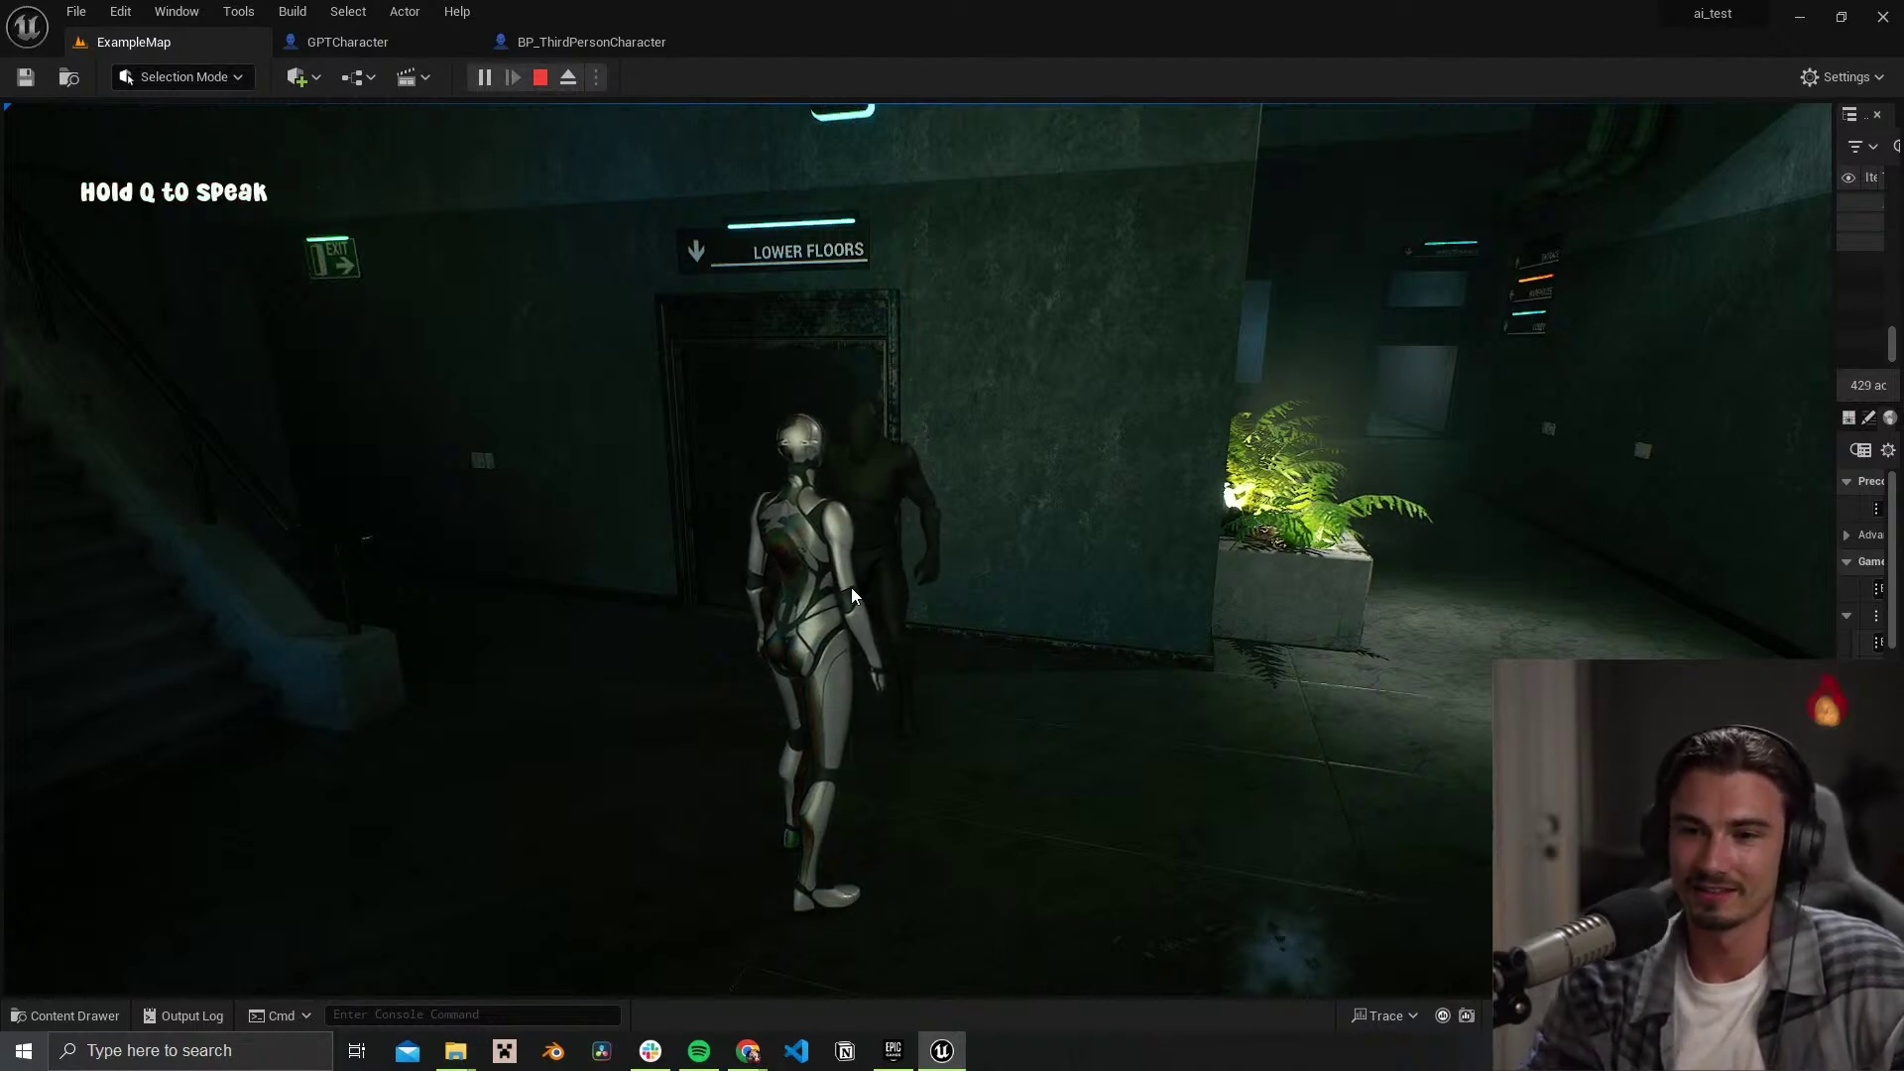
{"action": "mouse_move", "coordinate": [850, 588]}
{"action": "left_mouse_down"}
{"action": "mouse_move", "coordinate": [748, 558]}
{"action": "mouse_move", "coordinate": [845, 575]}
{"action": "left_mouse_up"}
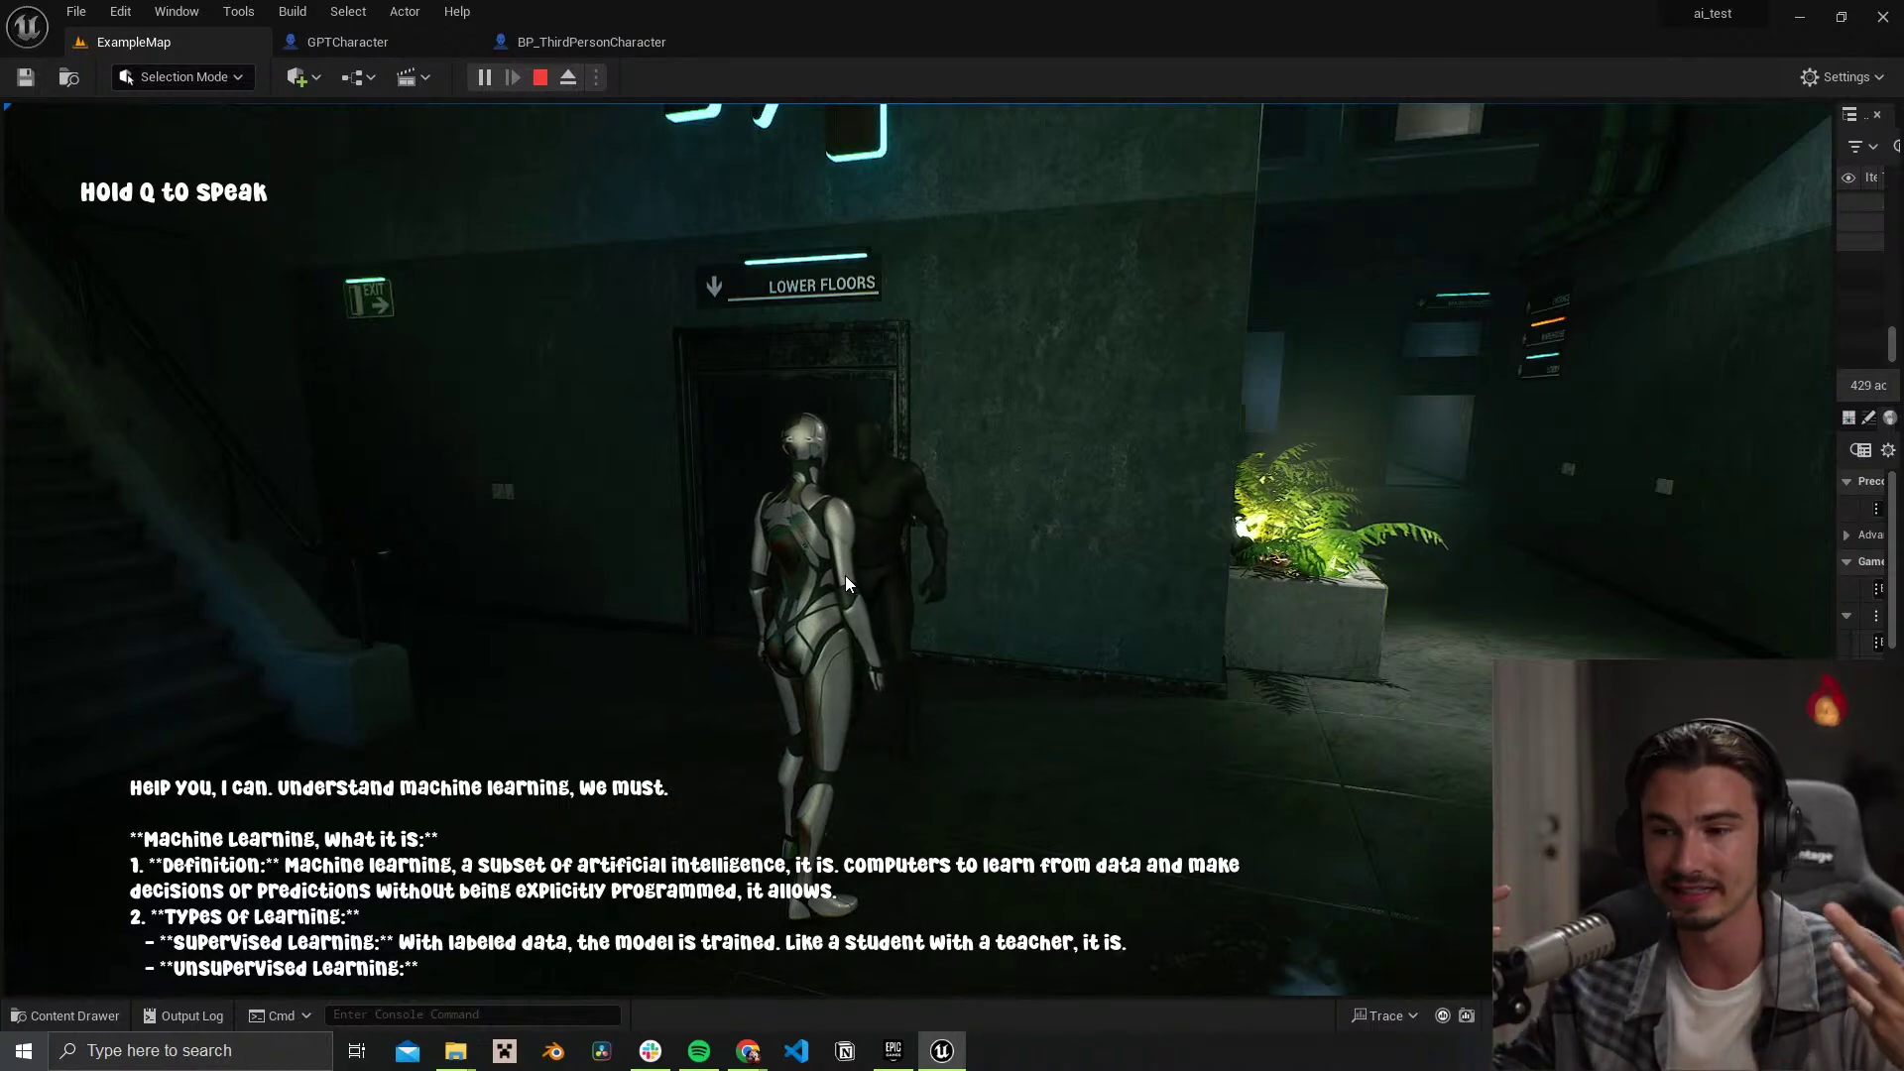
{"action": "left_click_drag", "start_coordinate": [845, 576], "coordinate": [889, 581]}
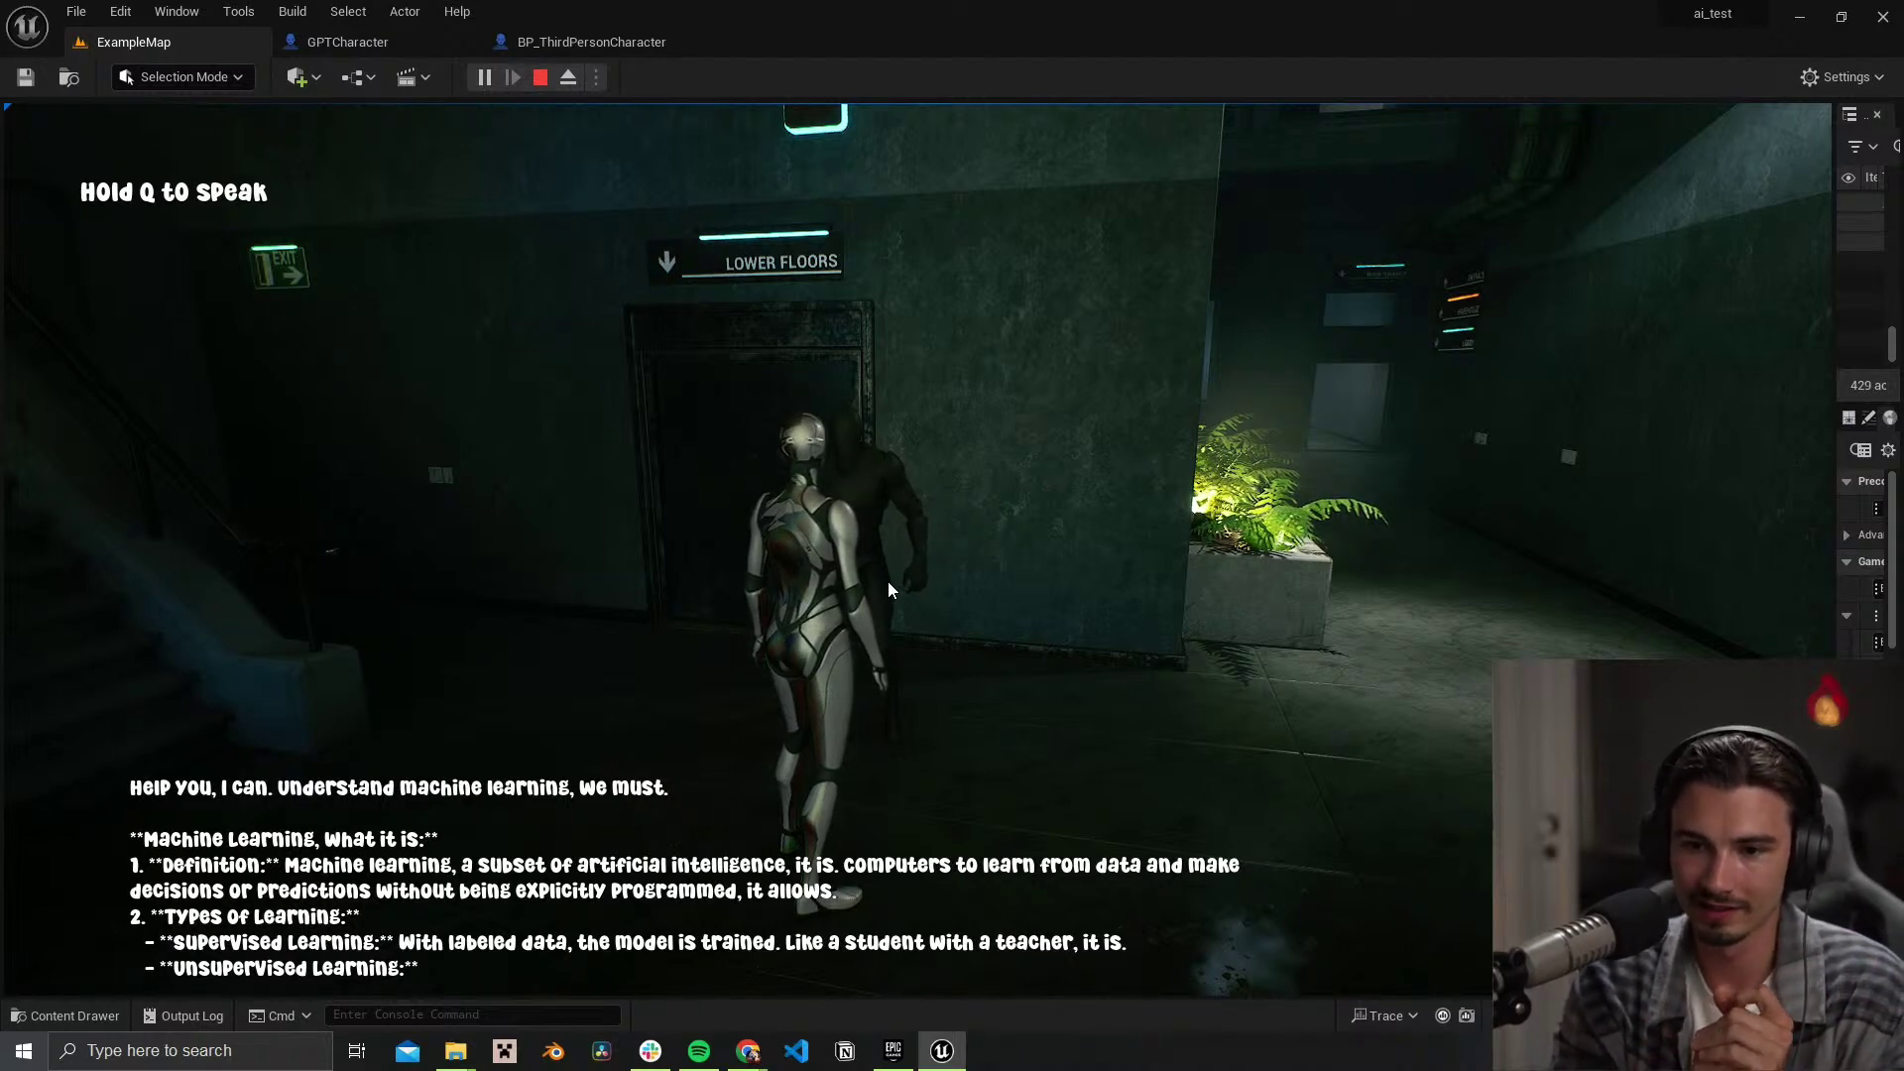
{"action": "mouse_move", "coordinate": [889, 583]}
{"action": "left_mouse_down"}
{"action": "mouse_move", "coordinate": [884, 610]}
{"action": "mouse_move", "coordinate": [860, 489]}
{"action": "mouse_move", "coordinate": [621, 597]}
{"action": "mouse_move", "coordinate": [704, 500]}
{"action": "mouse_move", "coordinate": [693, 476]}
{"action": "mouse_move", "coordinate": [847, 616]}
{"action": "mouse_move", "coordinate": [899, 581]}
{"action": "left_mouse_up"}
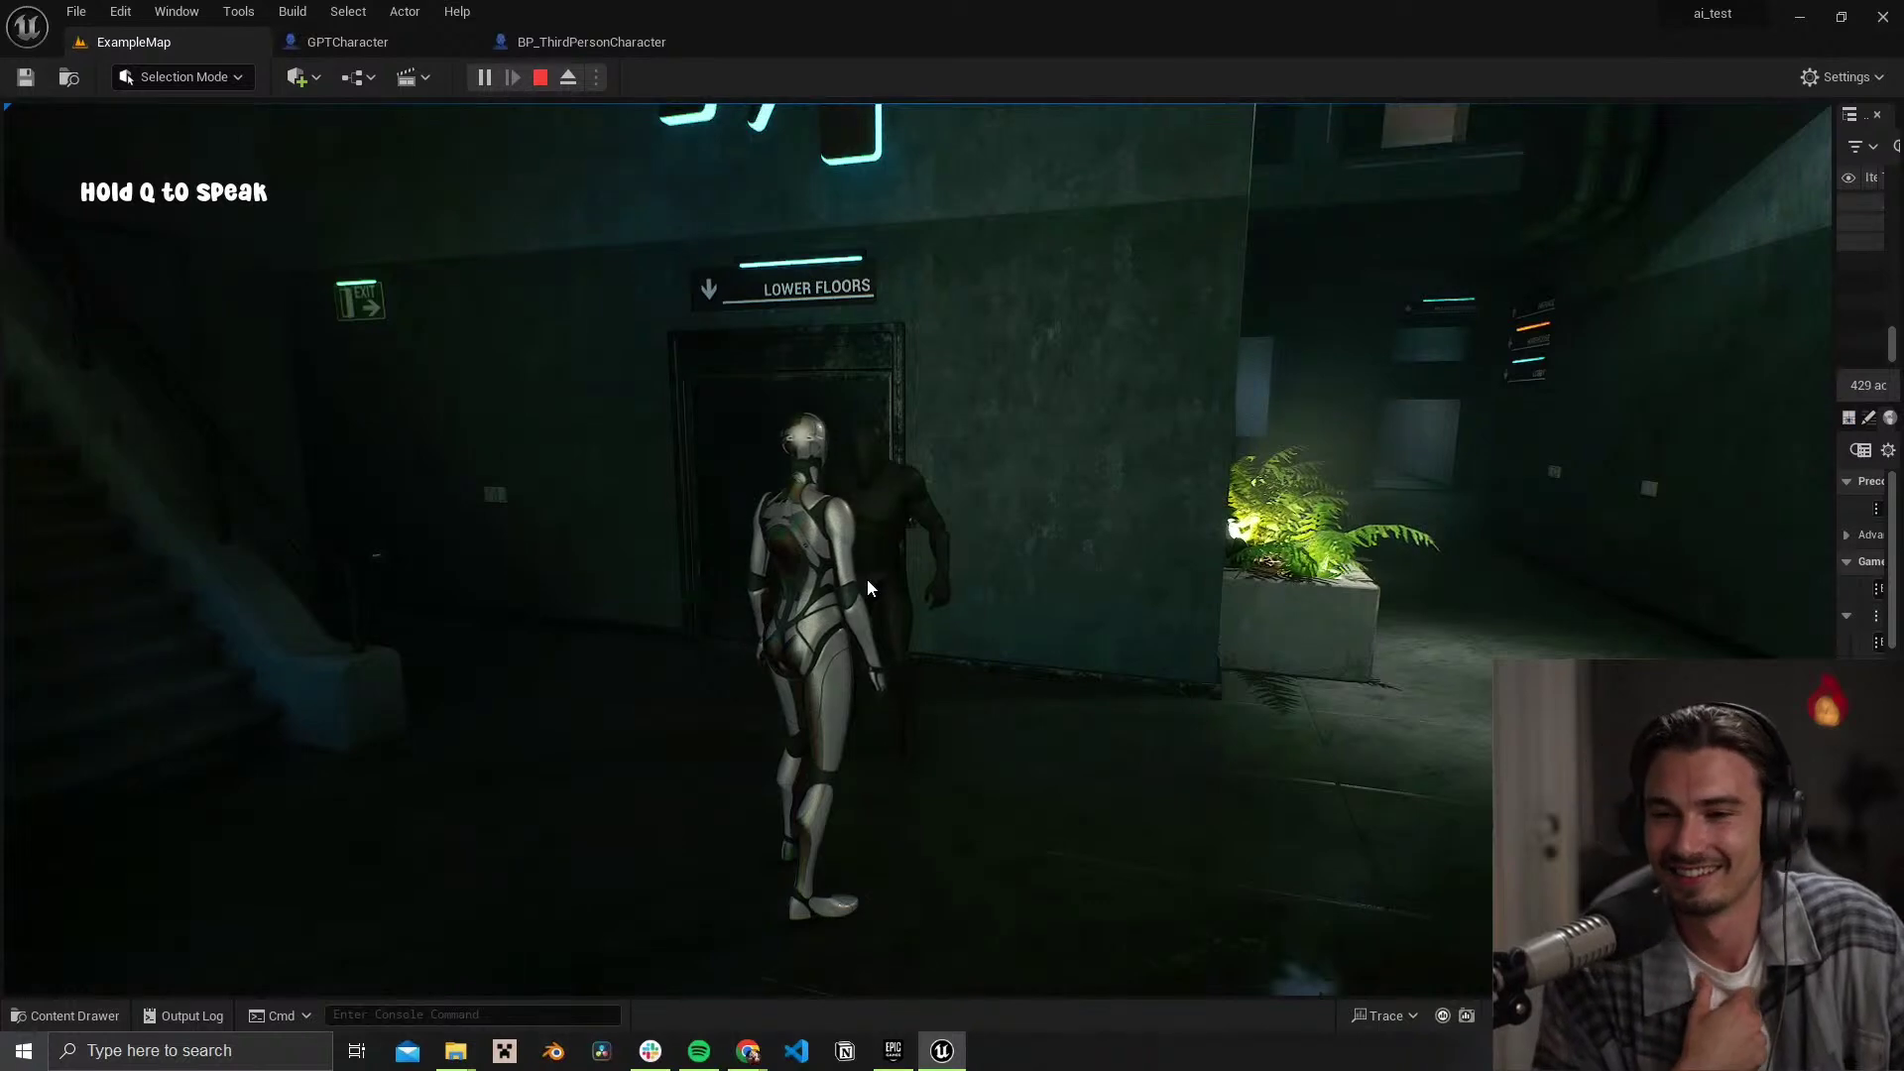
Step: Ask the tutor humanoid by voice about being Yoda, and move the player character around it
{"action": "key", "text": "q"}
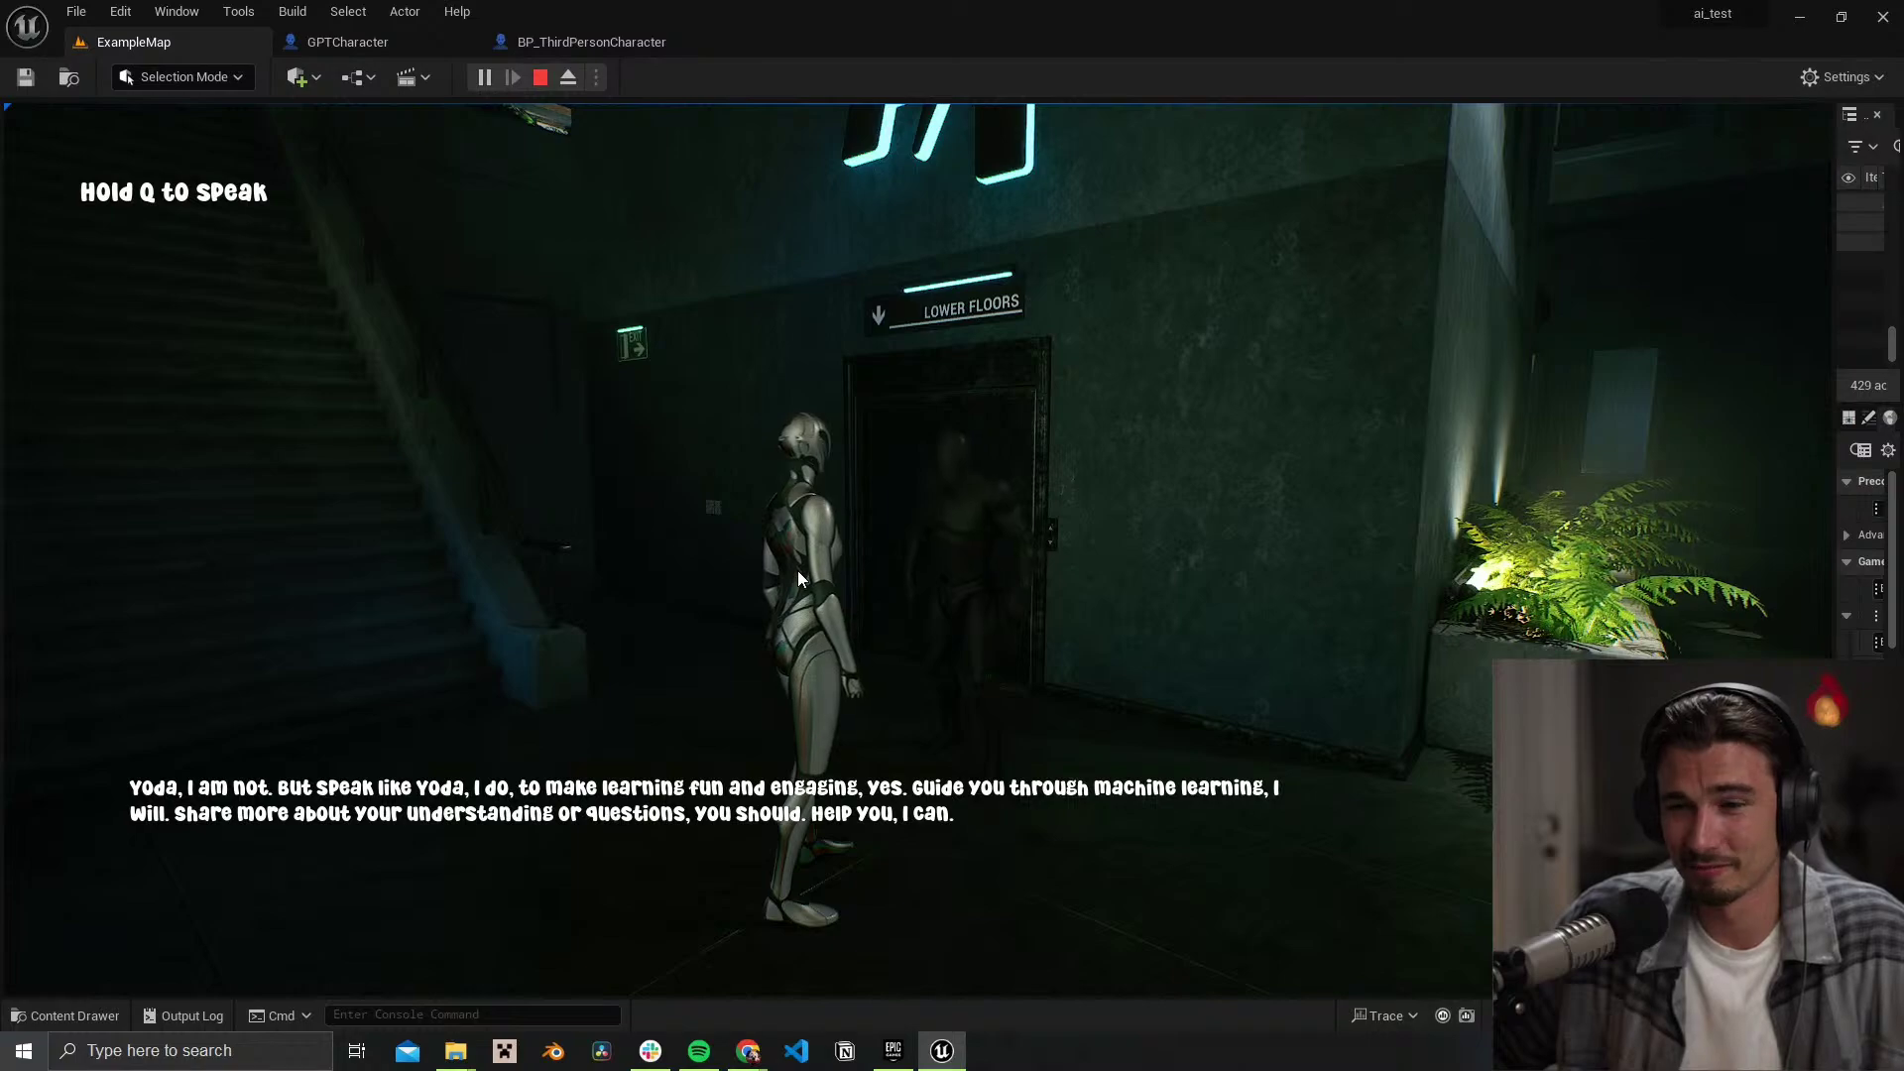
{"action": "left_click_drag", "start_coordinate": [836, 589], "coordinate": [1069, 607]}
{"action": "key", "text": "w"}
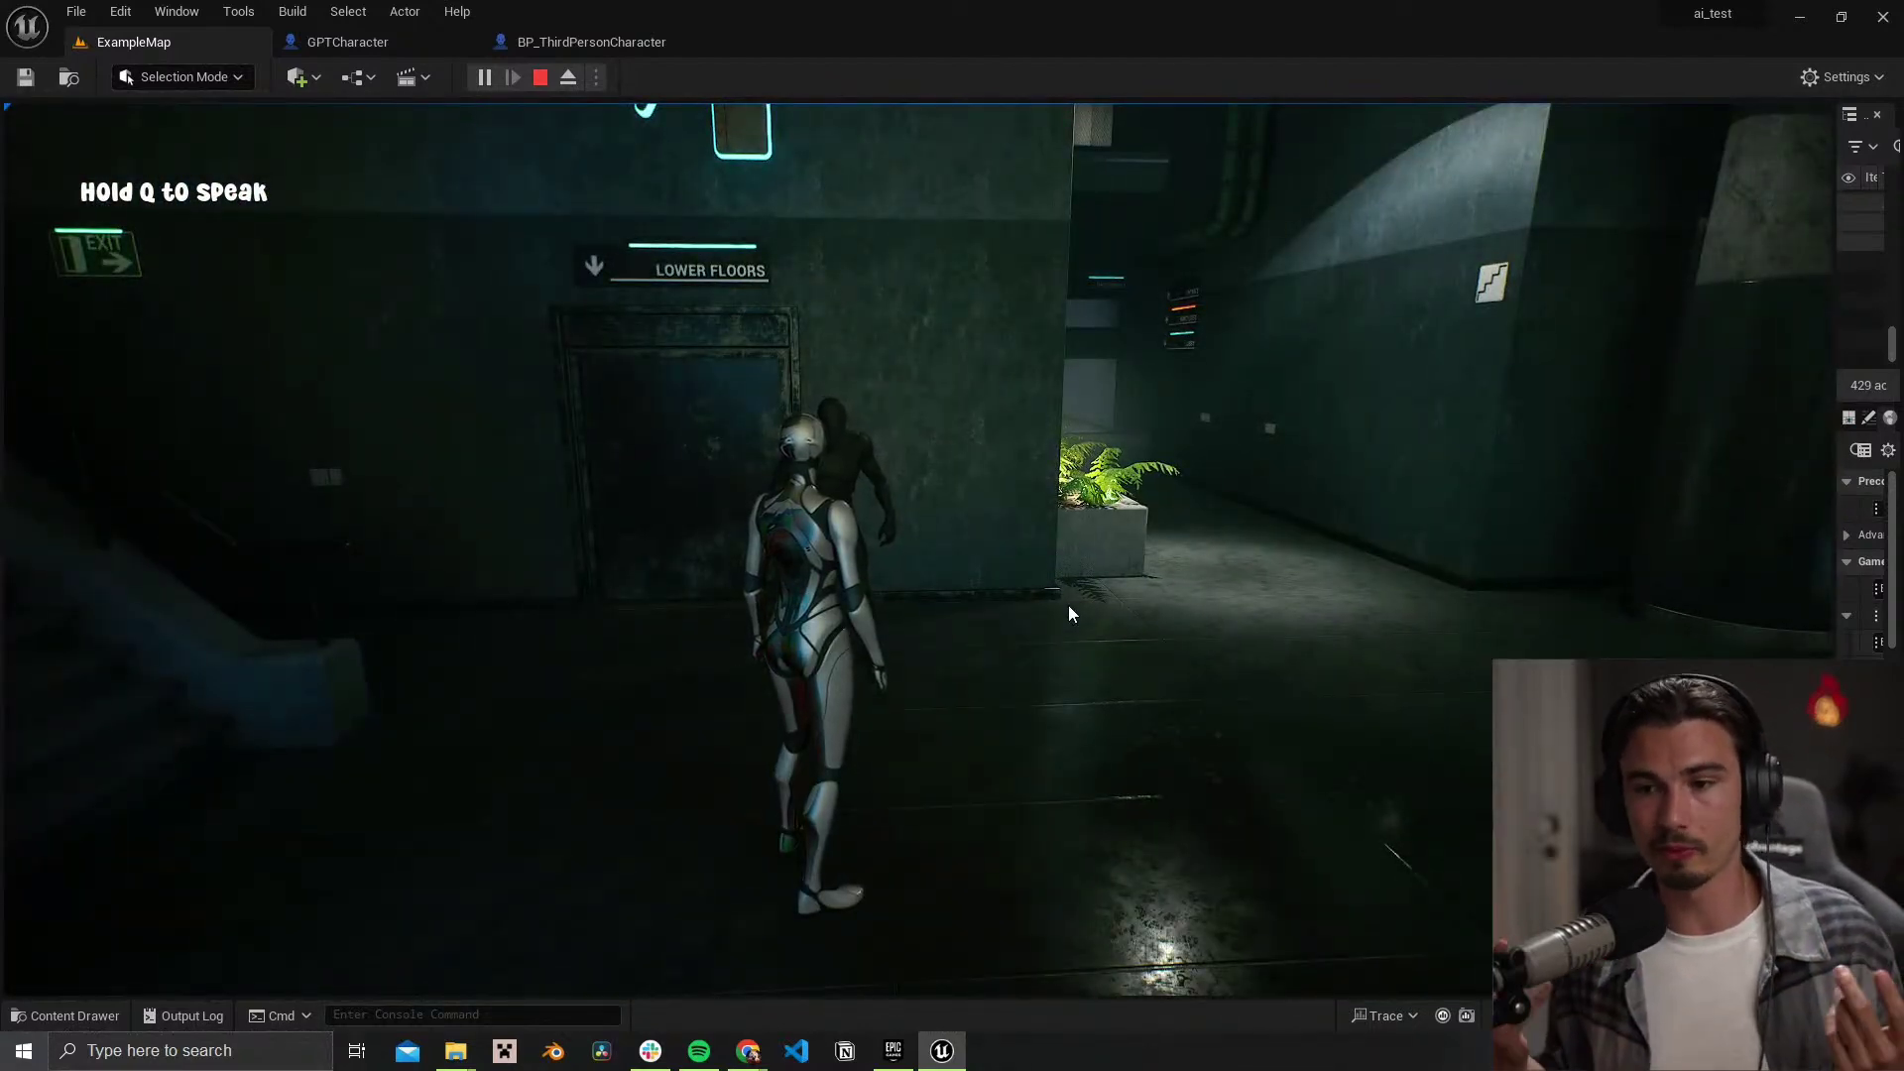
Step: Stop the play session and view the selected character beside the barred window at floor level in the editor
{"action": "key", "text": "Escape"}
{"action": "key", "text": "s"}
{"action": "left_click_drag", "start_coordinate": [1075, 539], "coordinate": [1095, 593]}
{"action": "key", "text": "w"}
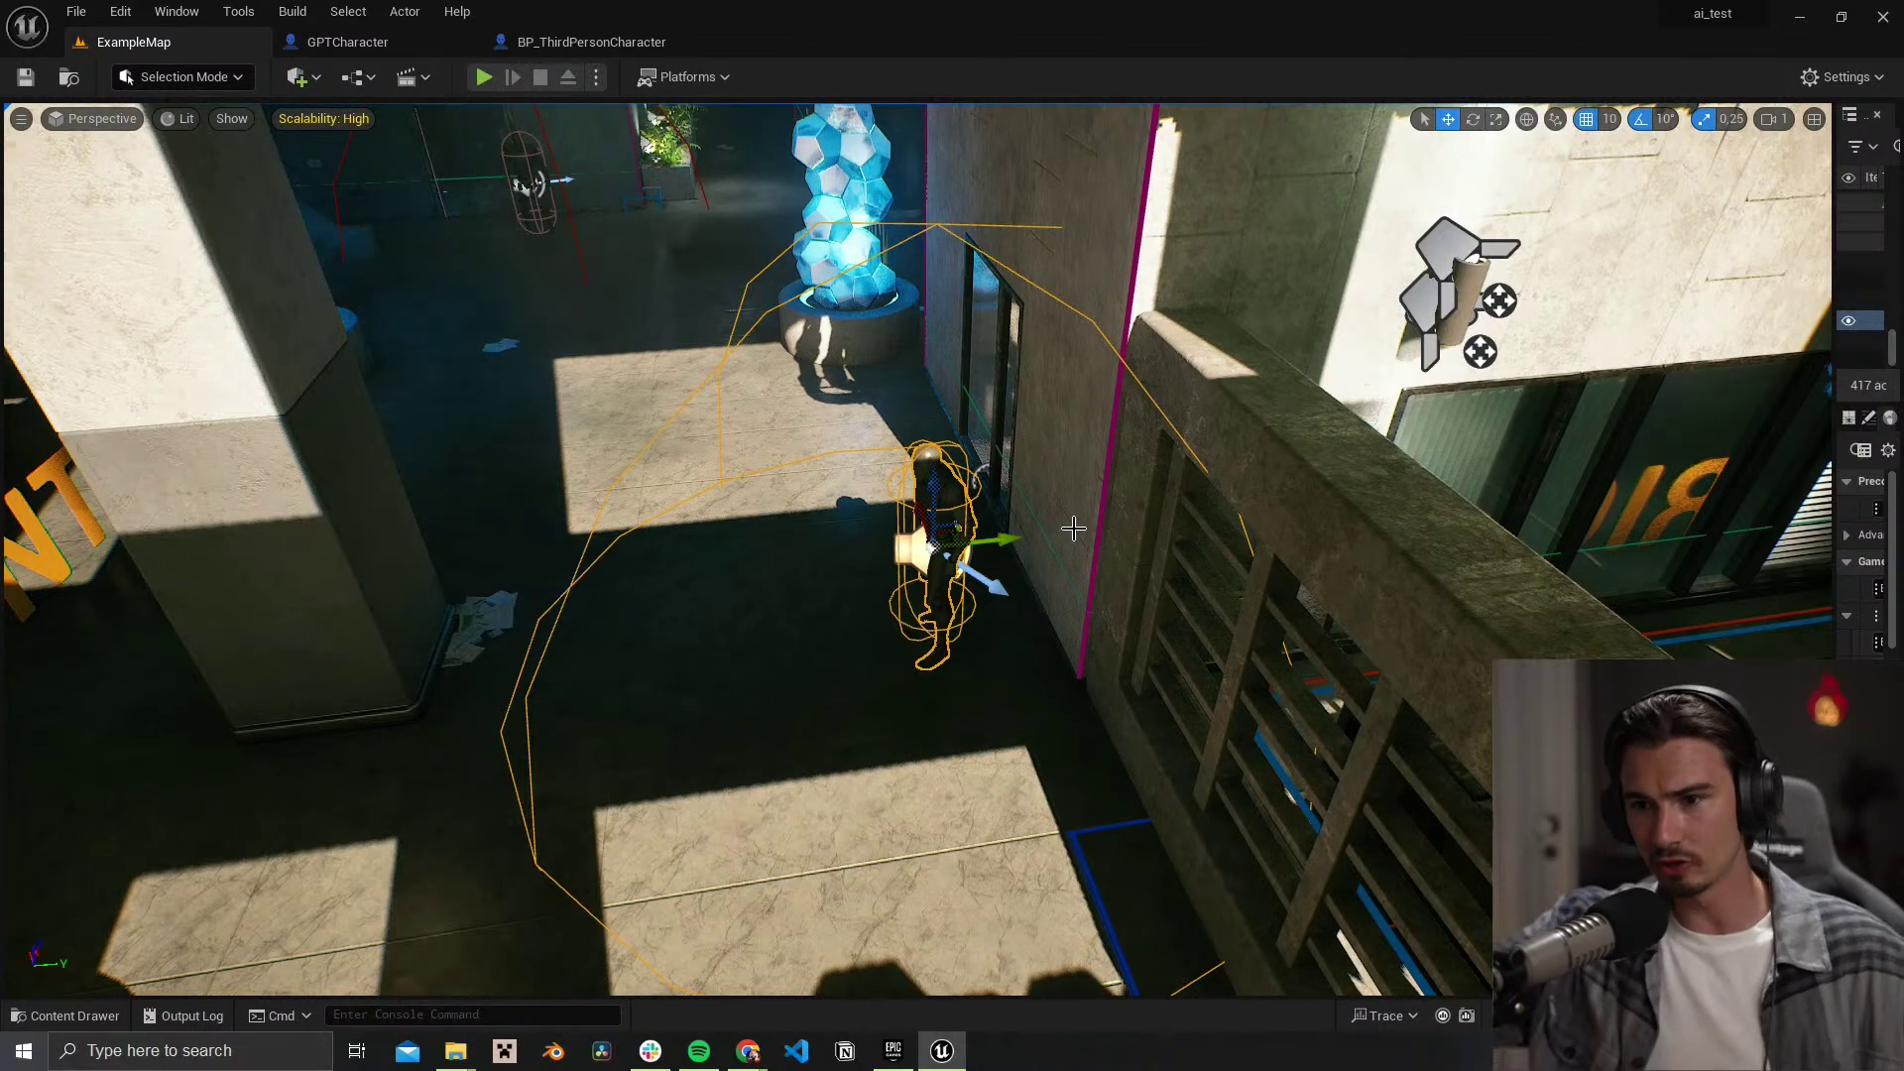
{"action": "left_click_drag", "start_coordinate": [1078, 535], "coordinate": [1075, 479]}
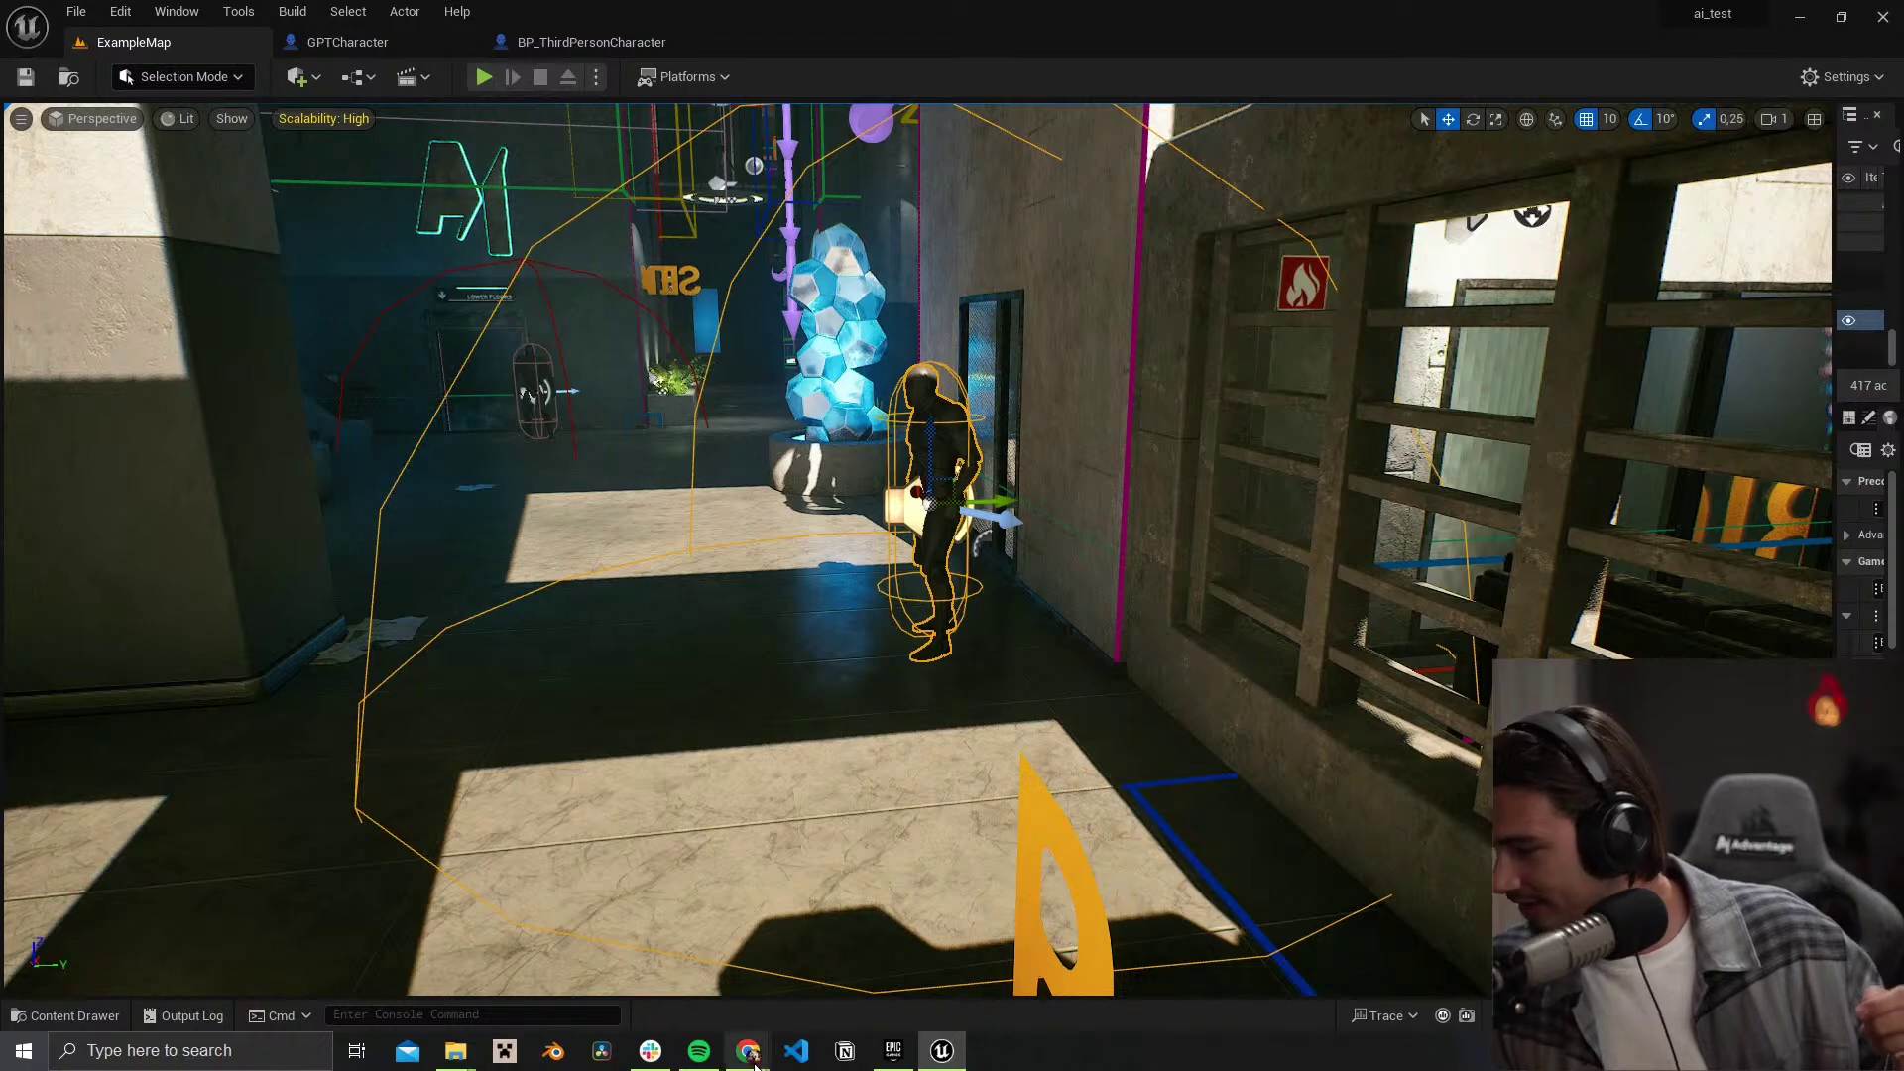
Step: Switch to the Ecamm Live Interview page in Chrome to check the viewer comments, and return to the Unreal Editor
{"action": "mouse_move", "coordinate": [751, 1057]}
{"action": "left_click", "coordinate": [694, 972]}
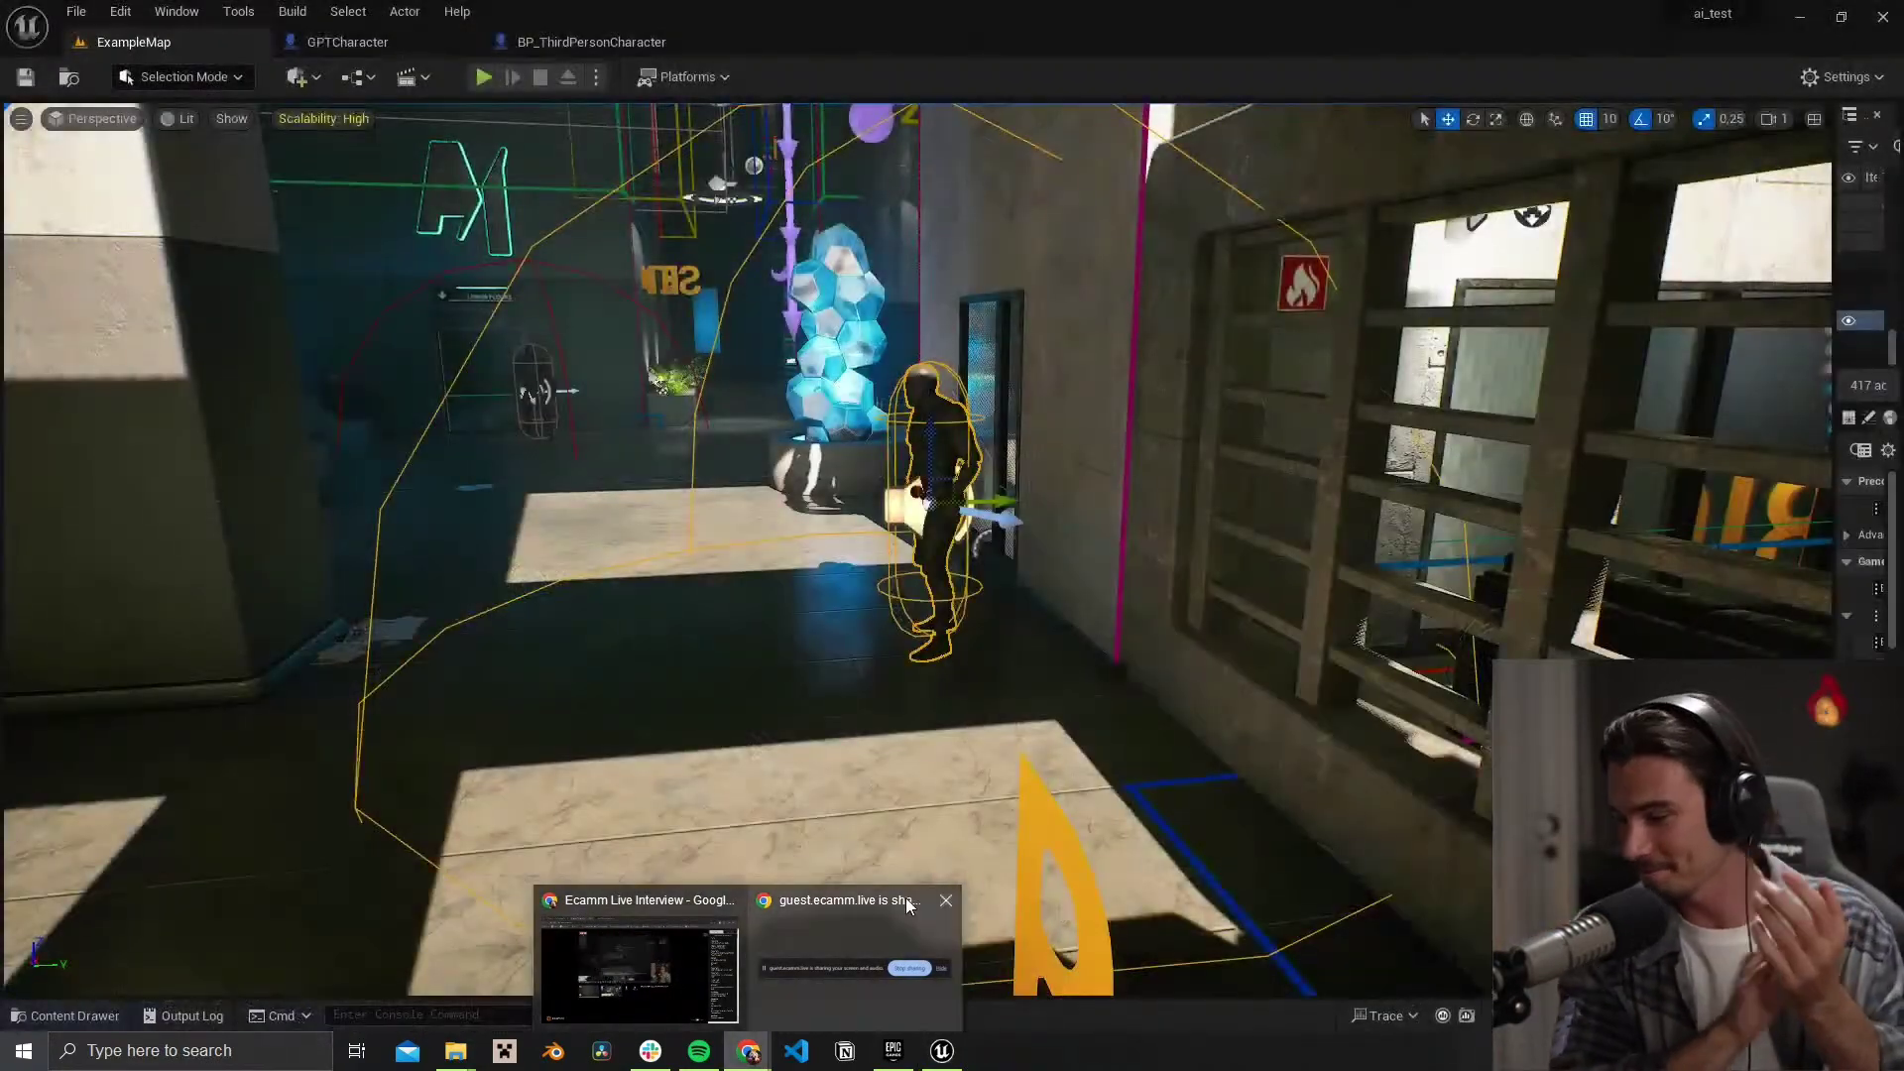
{"action": "left_click", "coordinate": [705, 943]}
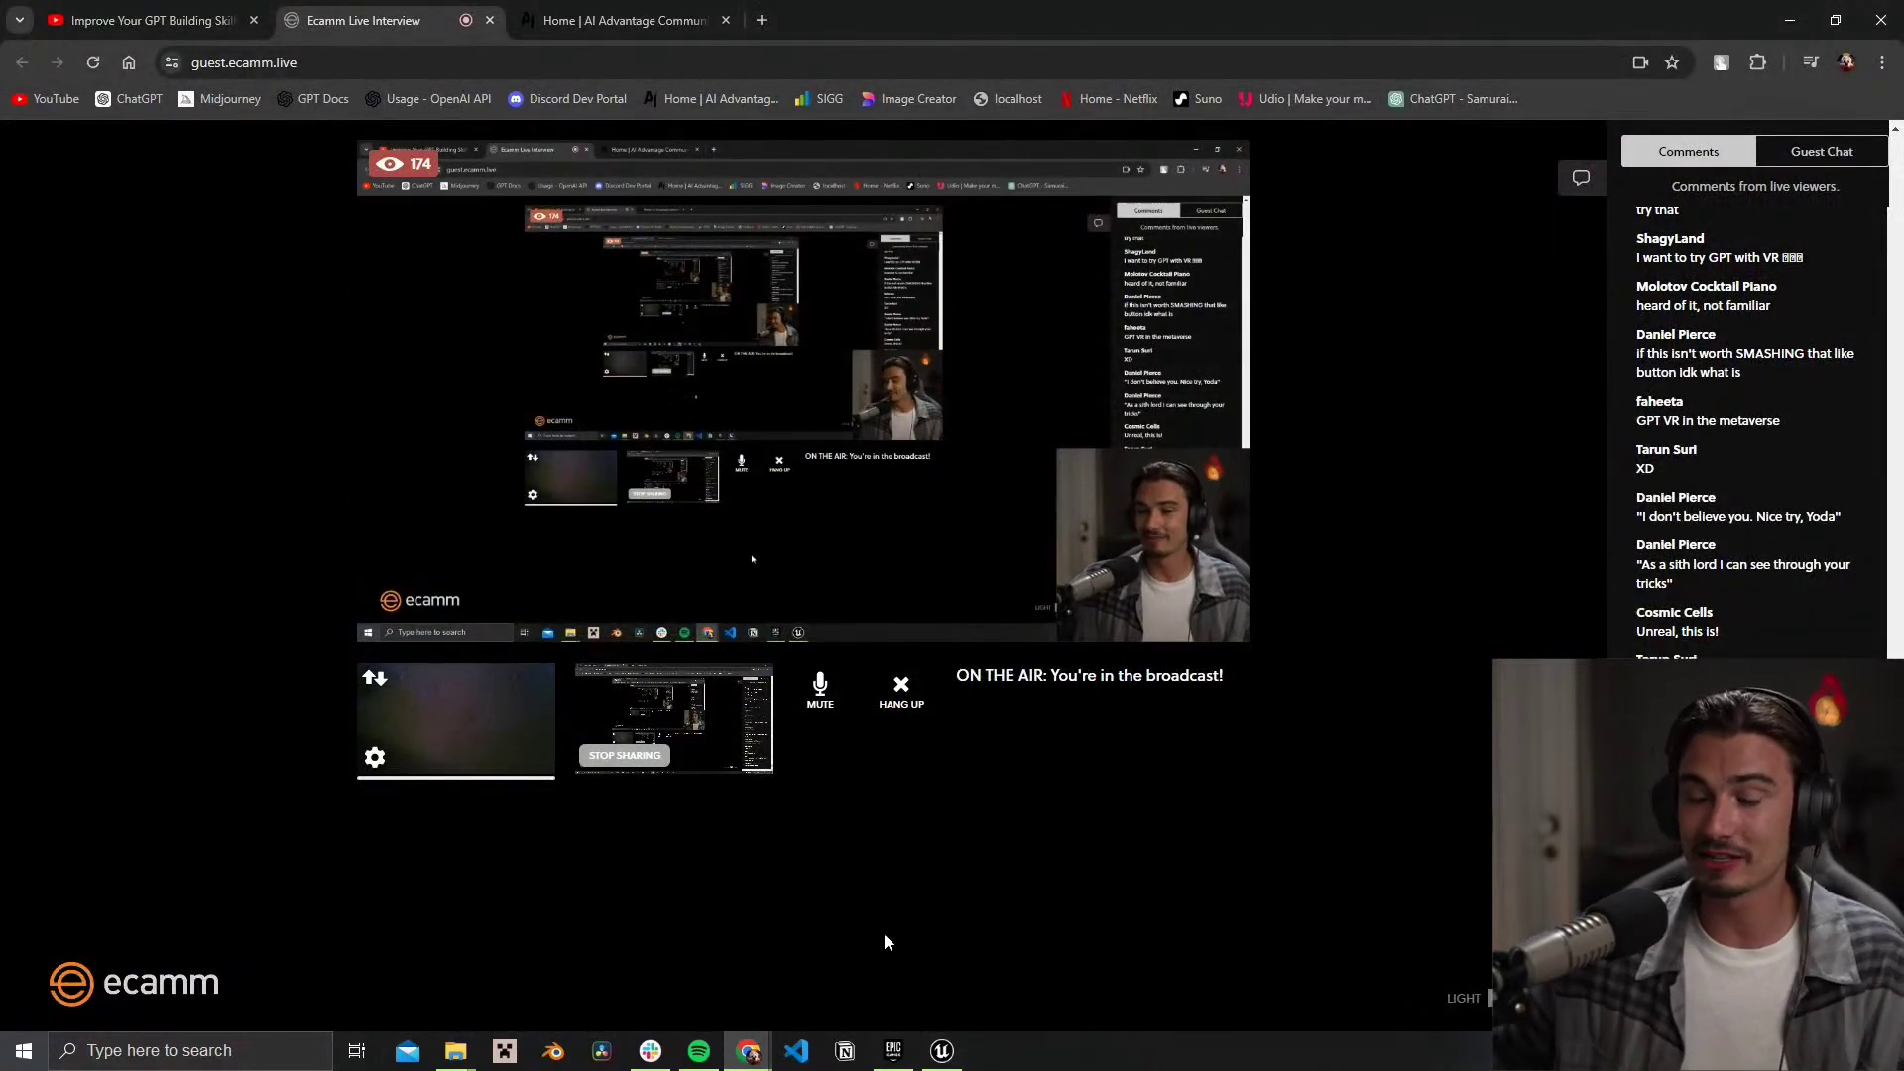
{"action": "left_click", "coordinate": [941, 1050]}
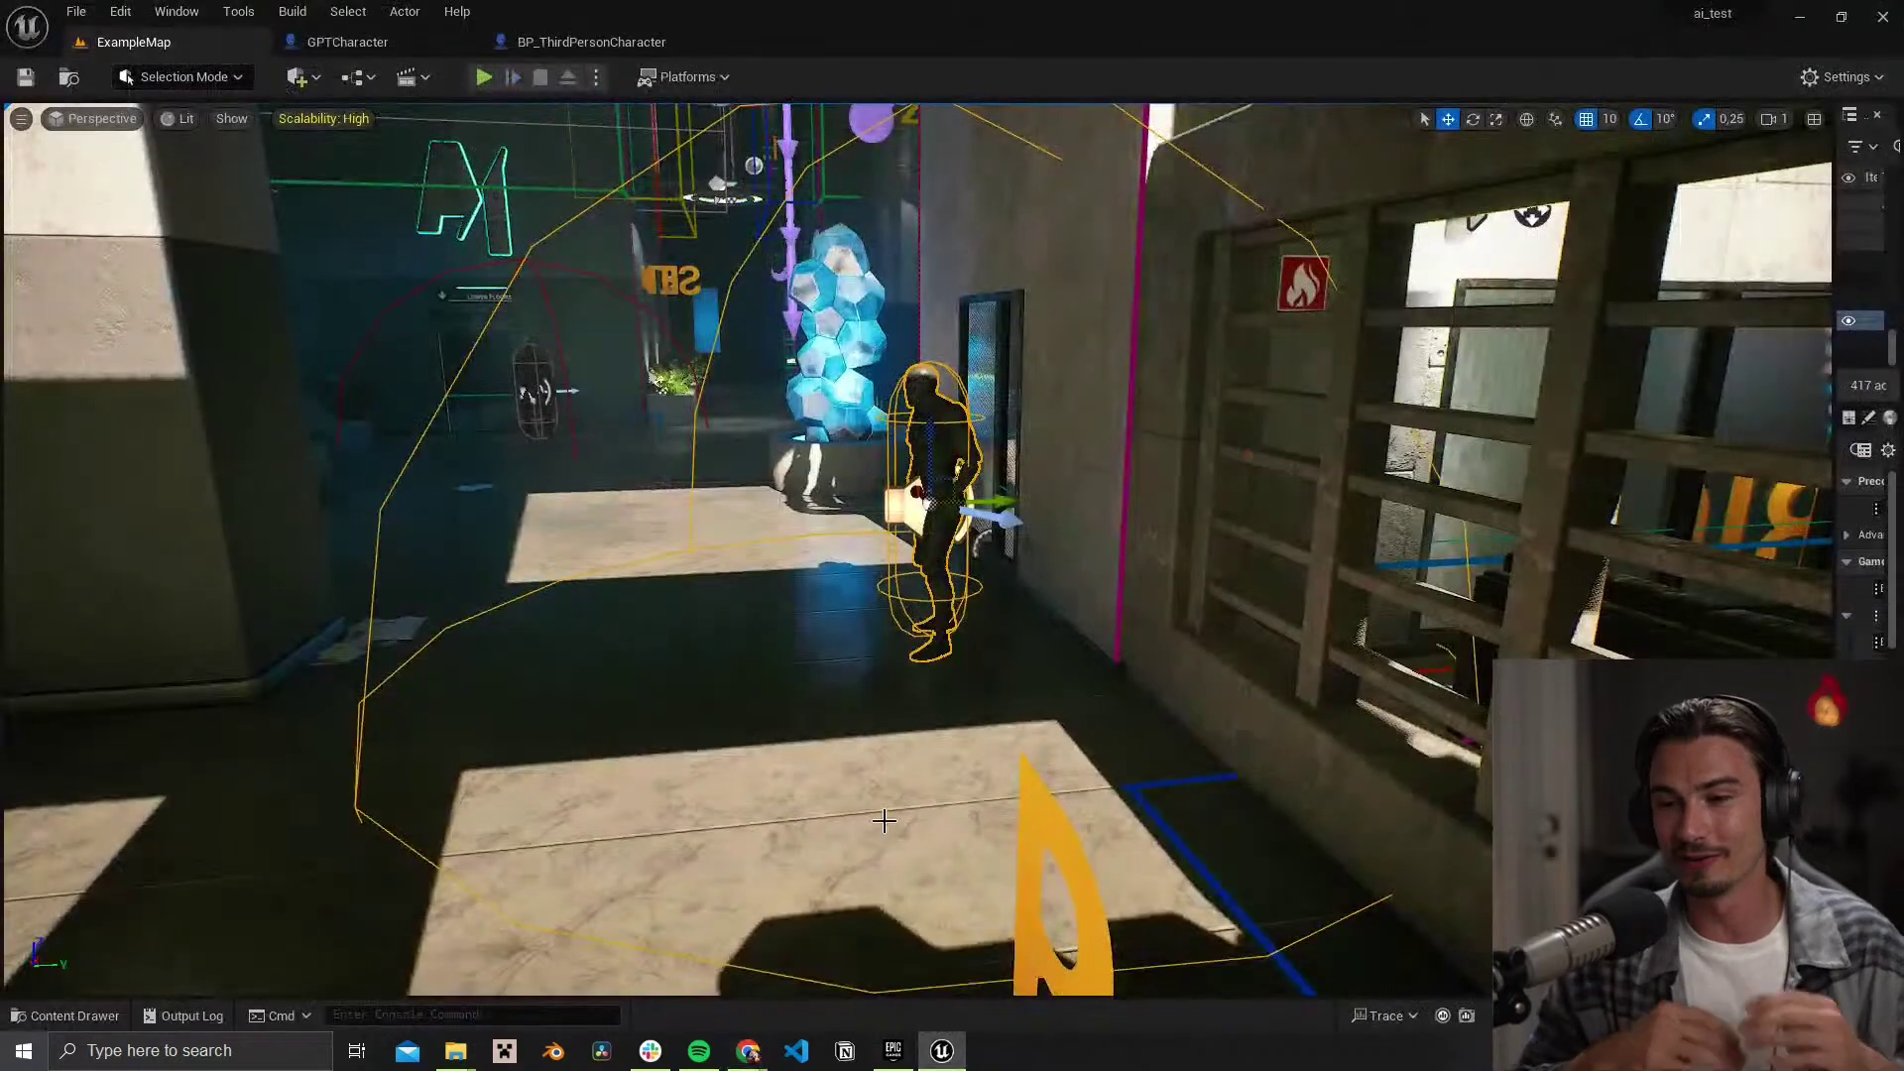